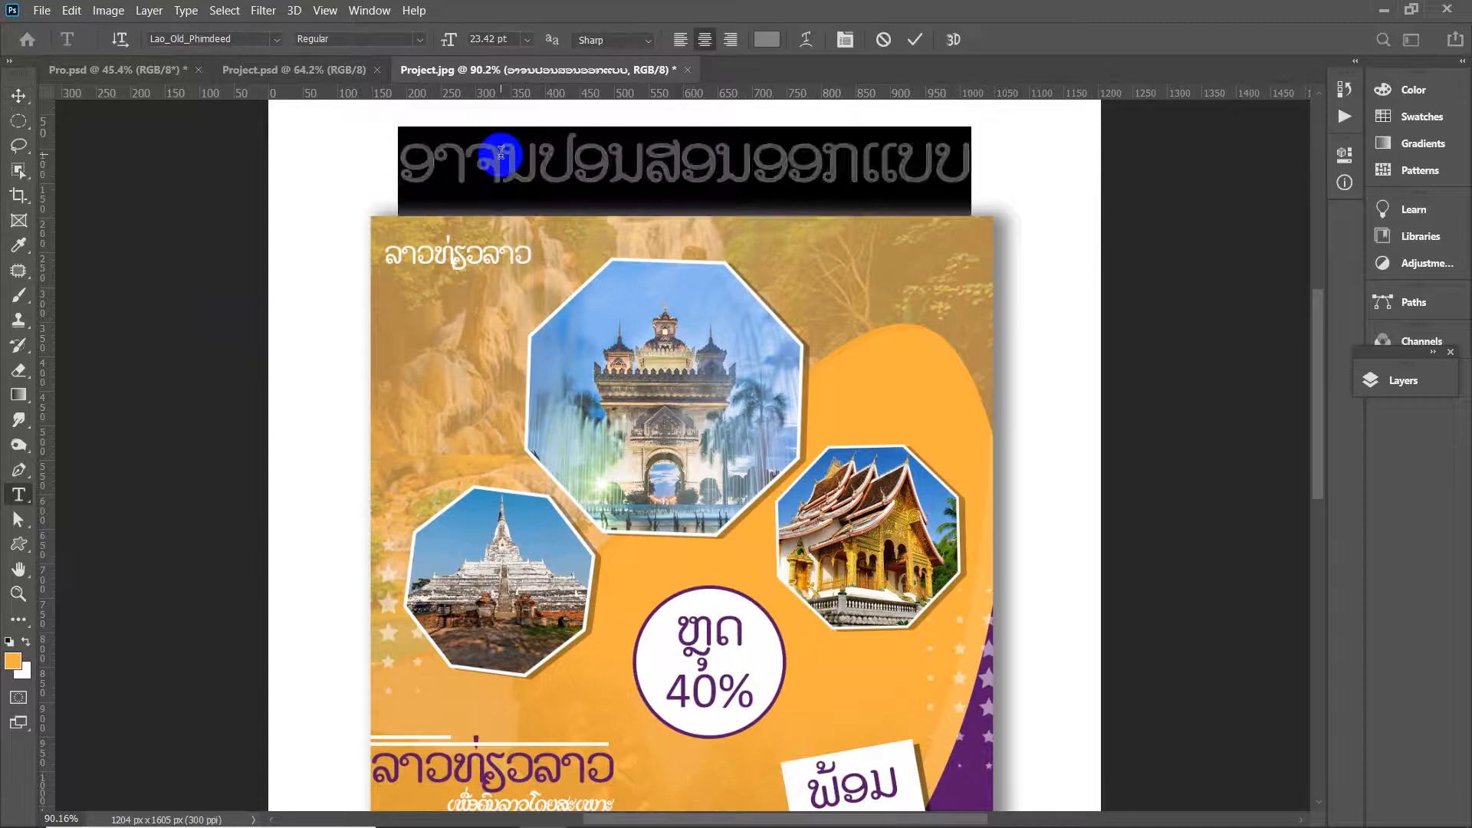
# Commit the heading text above the poster, nudge the heading slightly right and down, and deselect it
pyautogui.click(501, 154)
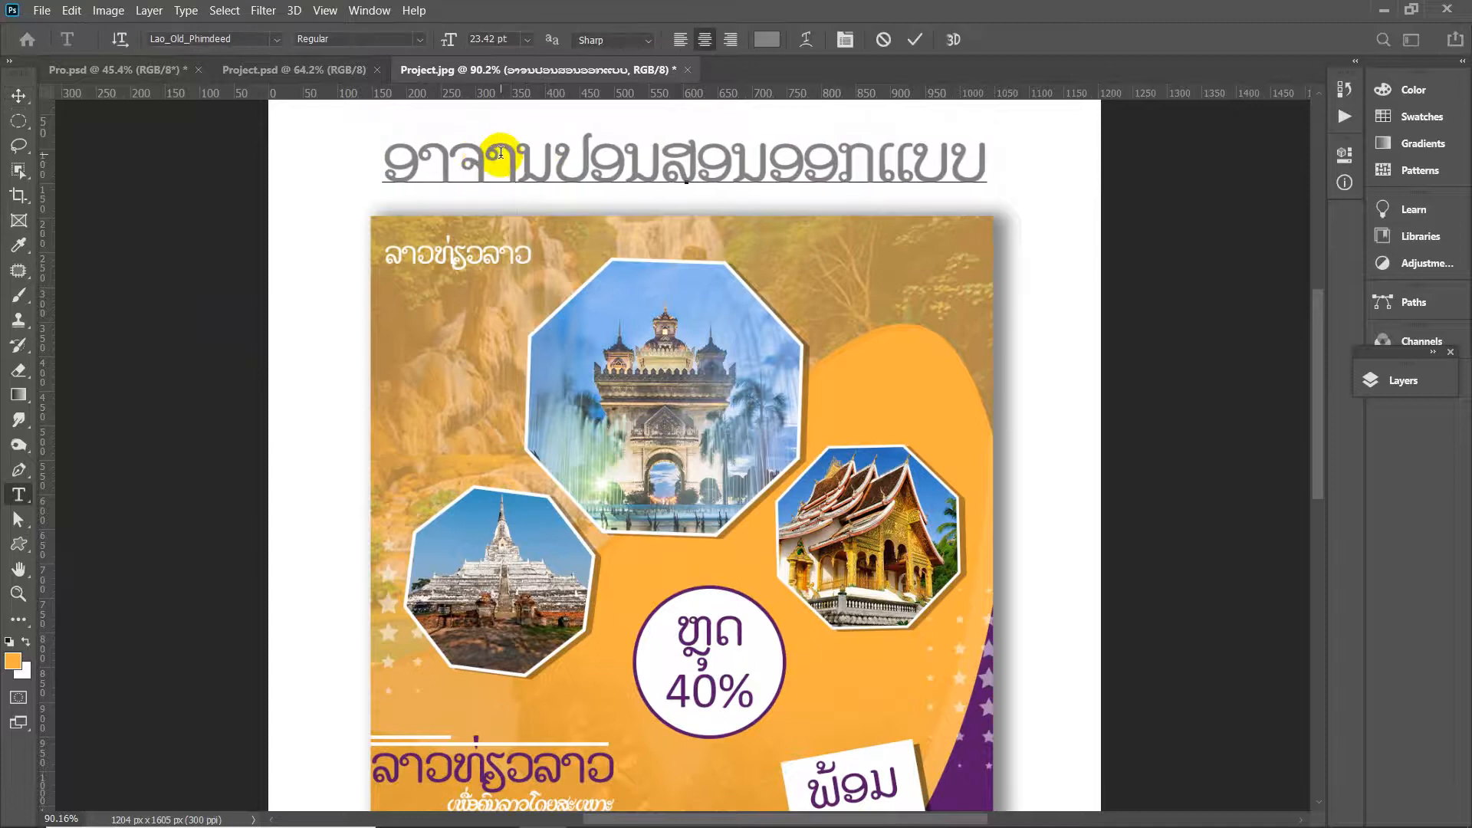
pyautogui.click(18, 95)
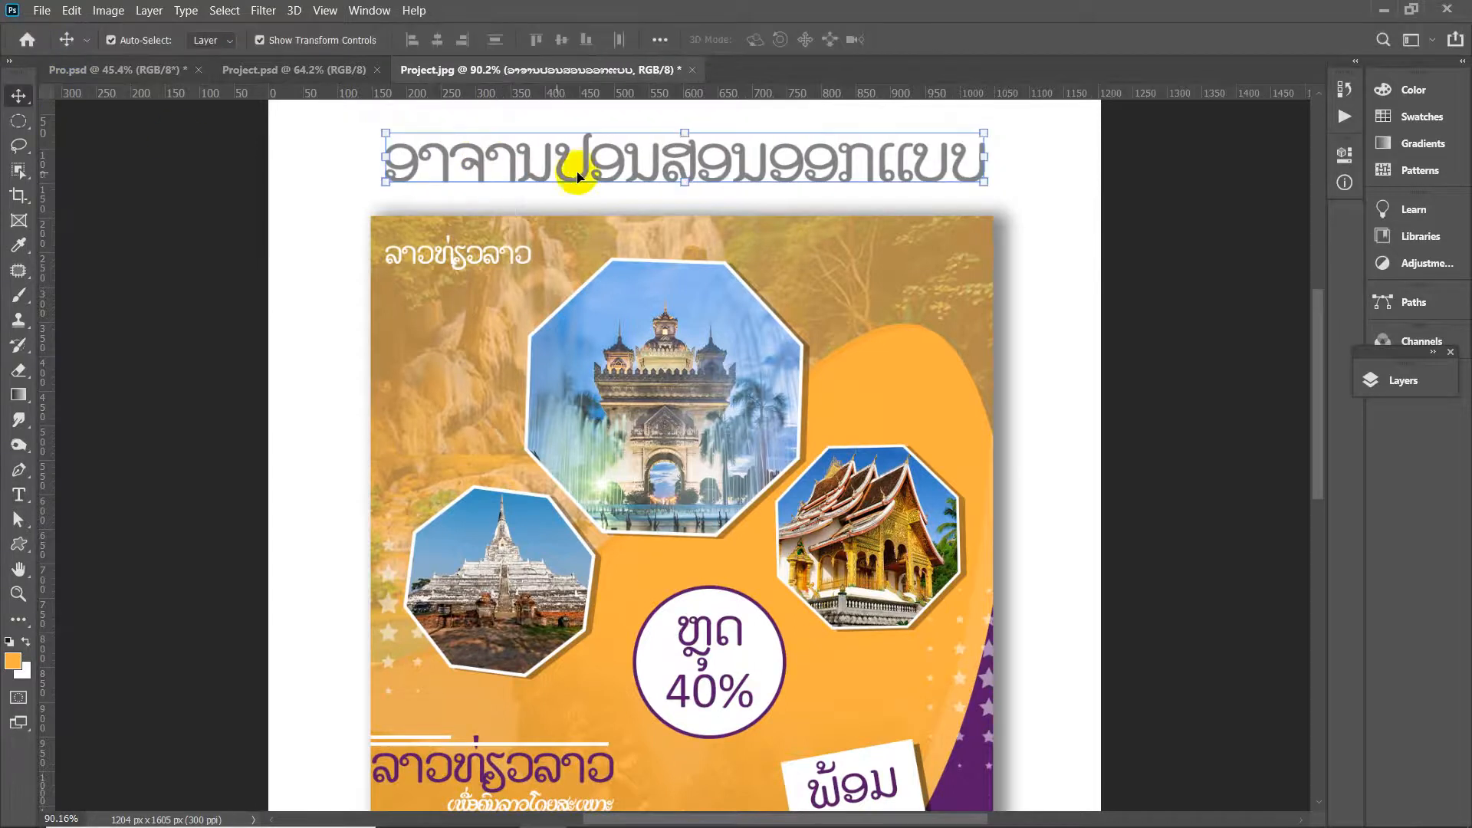
pyautogui.scroll(-2, 619, 201)
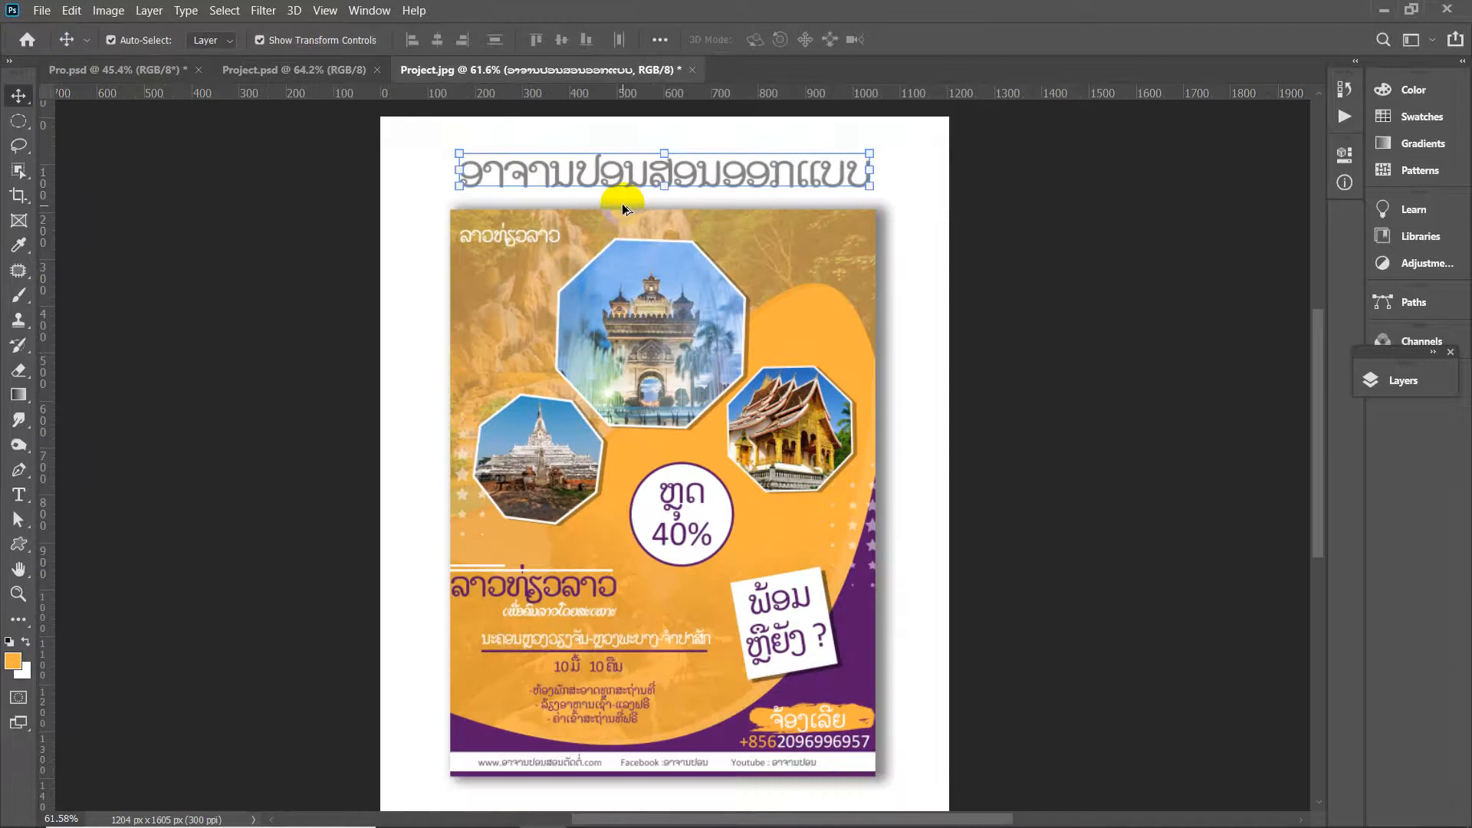
pyautogui.scroll(1, 623, 208)
pyautogui.click(599, 167)
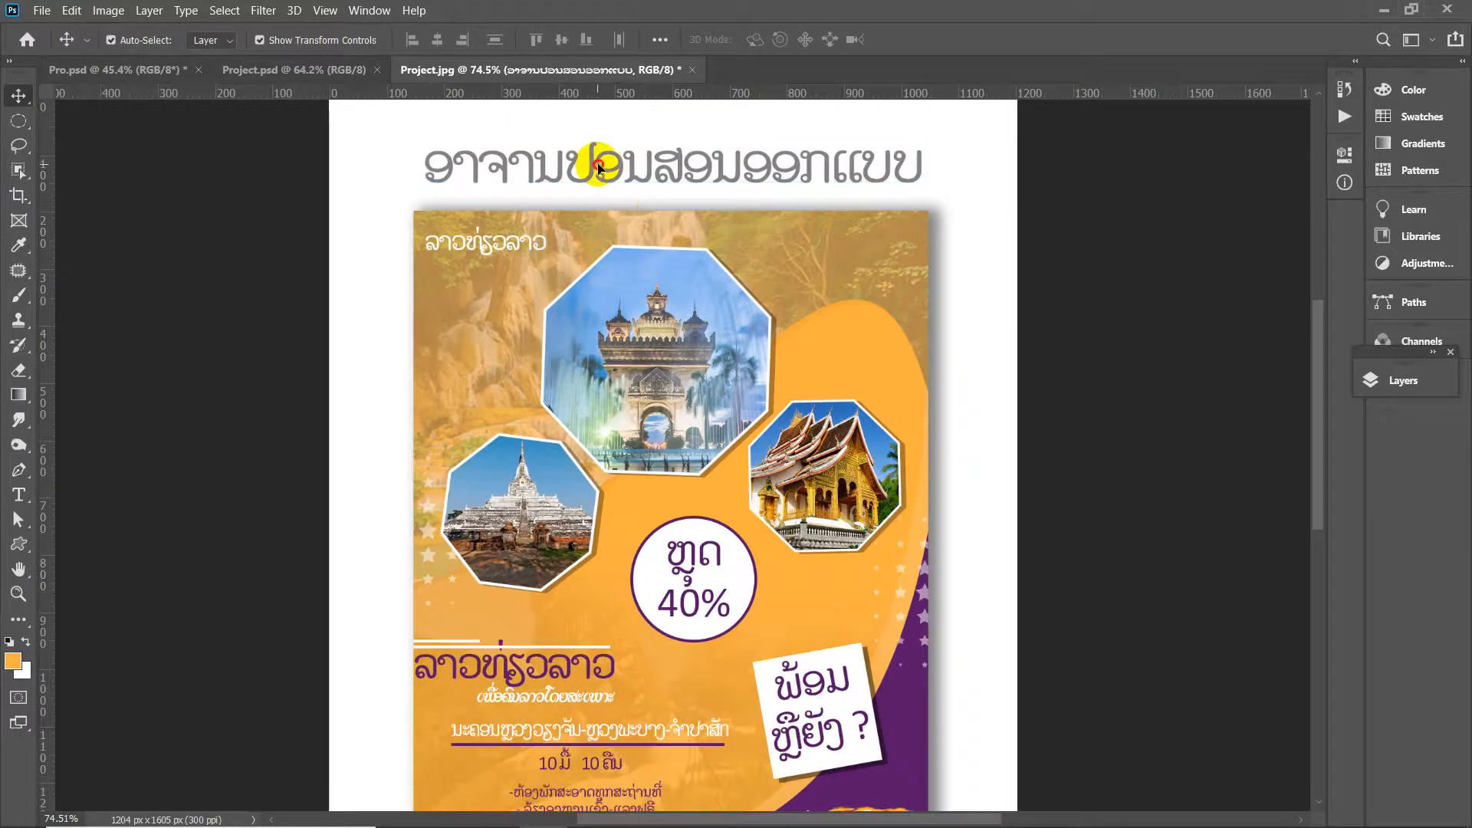
pyautogui.moveTo(599, 167); pyautogui.dragTo(602, 170)
pyautogui.click(1116, 210)
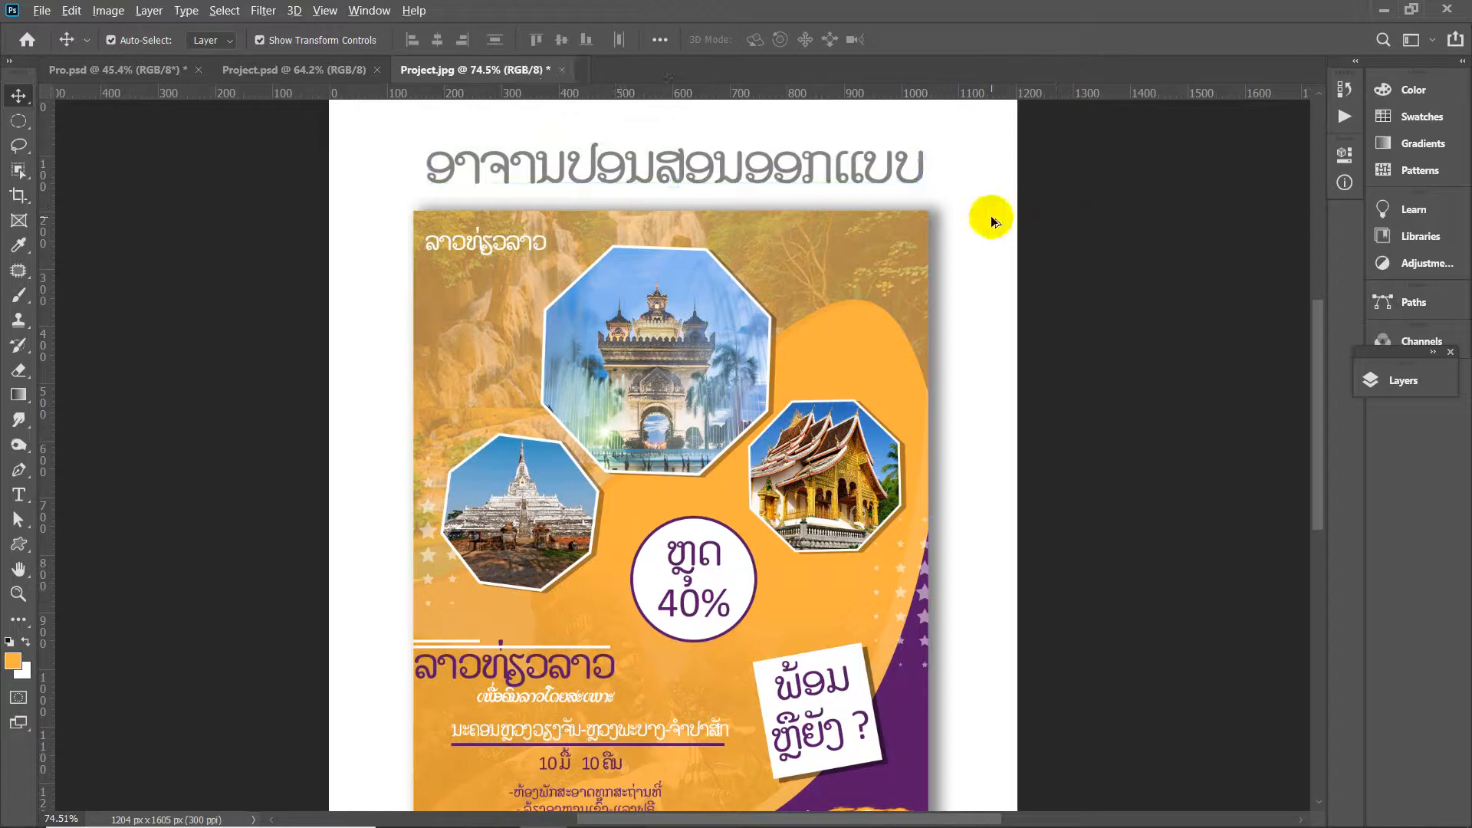
# Examine the finished travel poster closely, including its octagonal photos, discount badge, tour details and contact footer
pyautogui.scroll(-2, 729, 210)
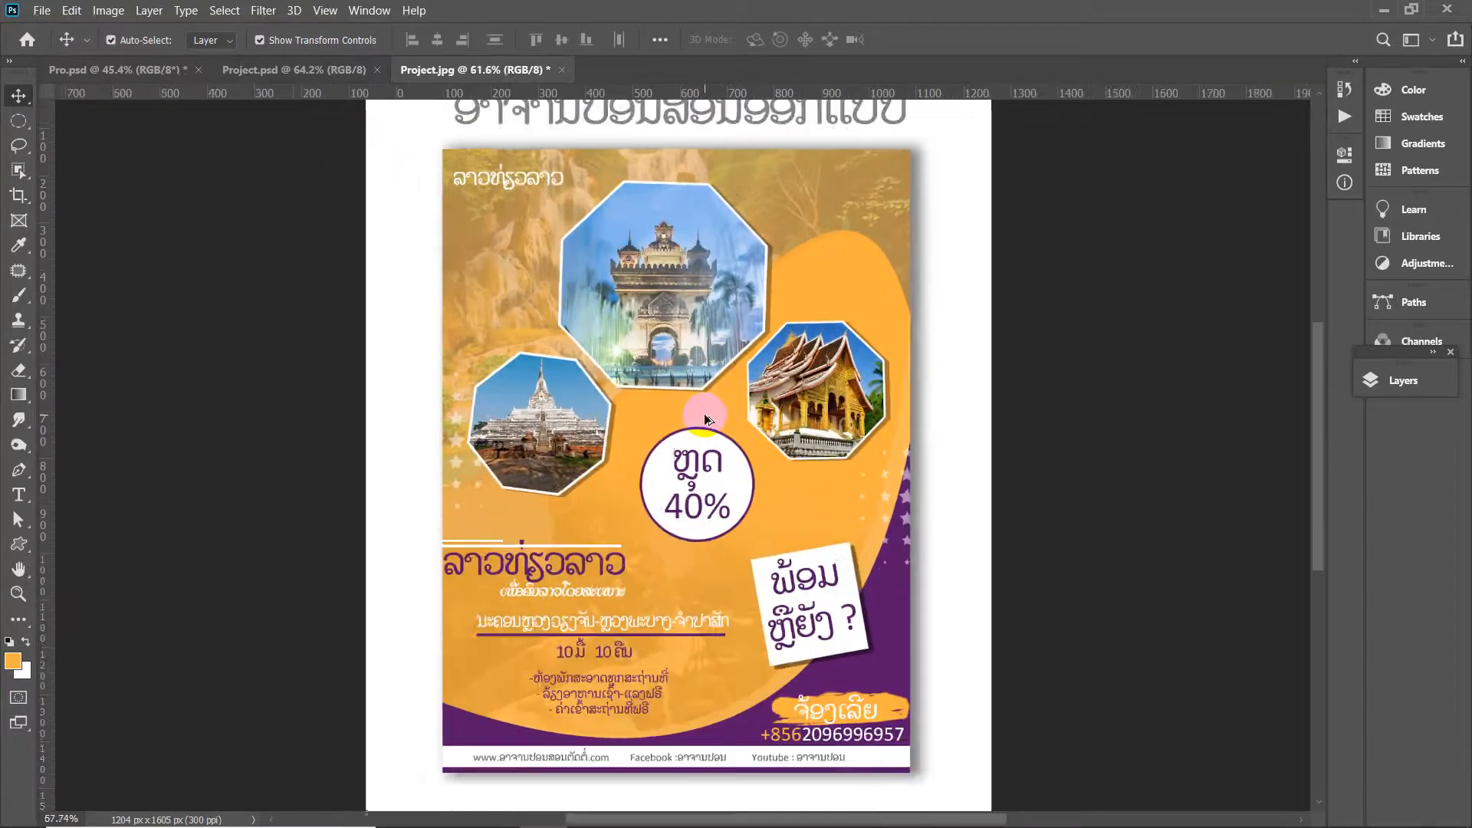
pyautogui.scroll(3, 698, 412)
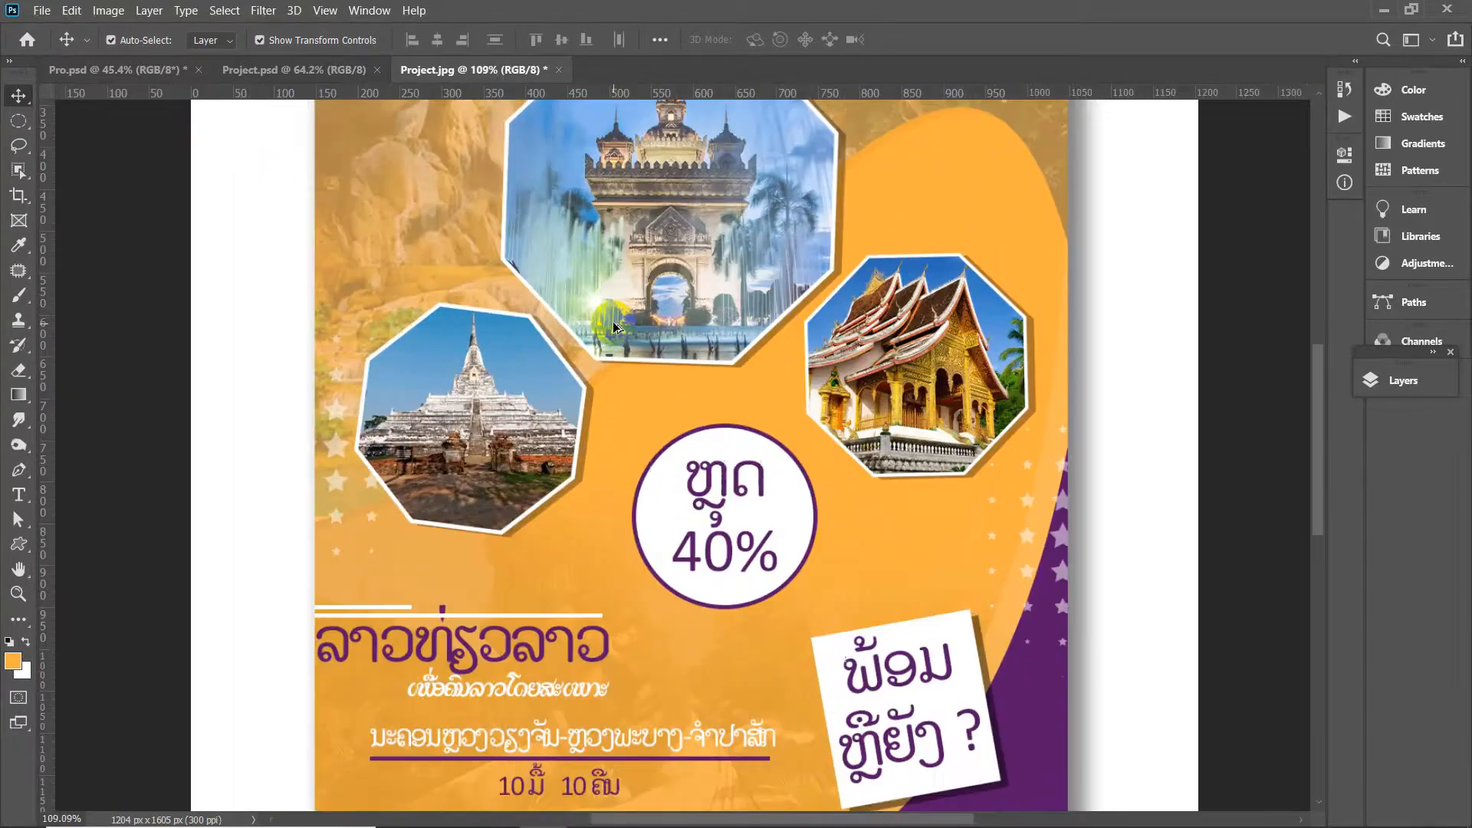
pyautogui.scroll(-4, 615, 401)
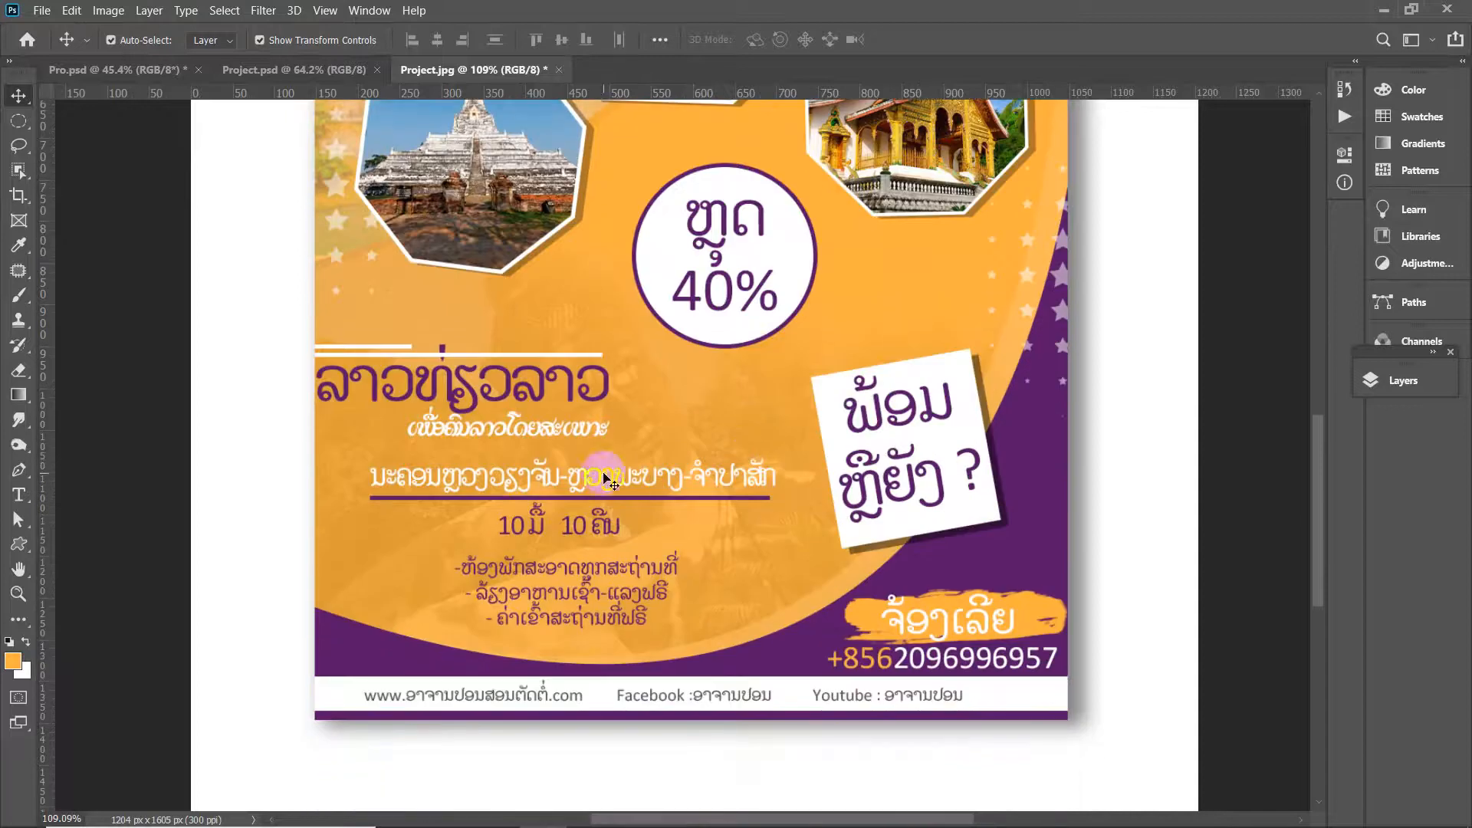
pyautogui.scroll(1, 647, 542)
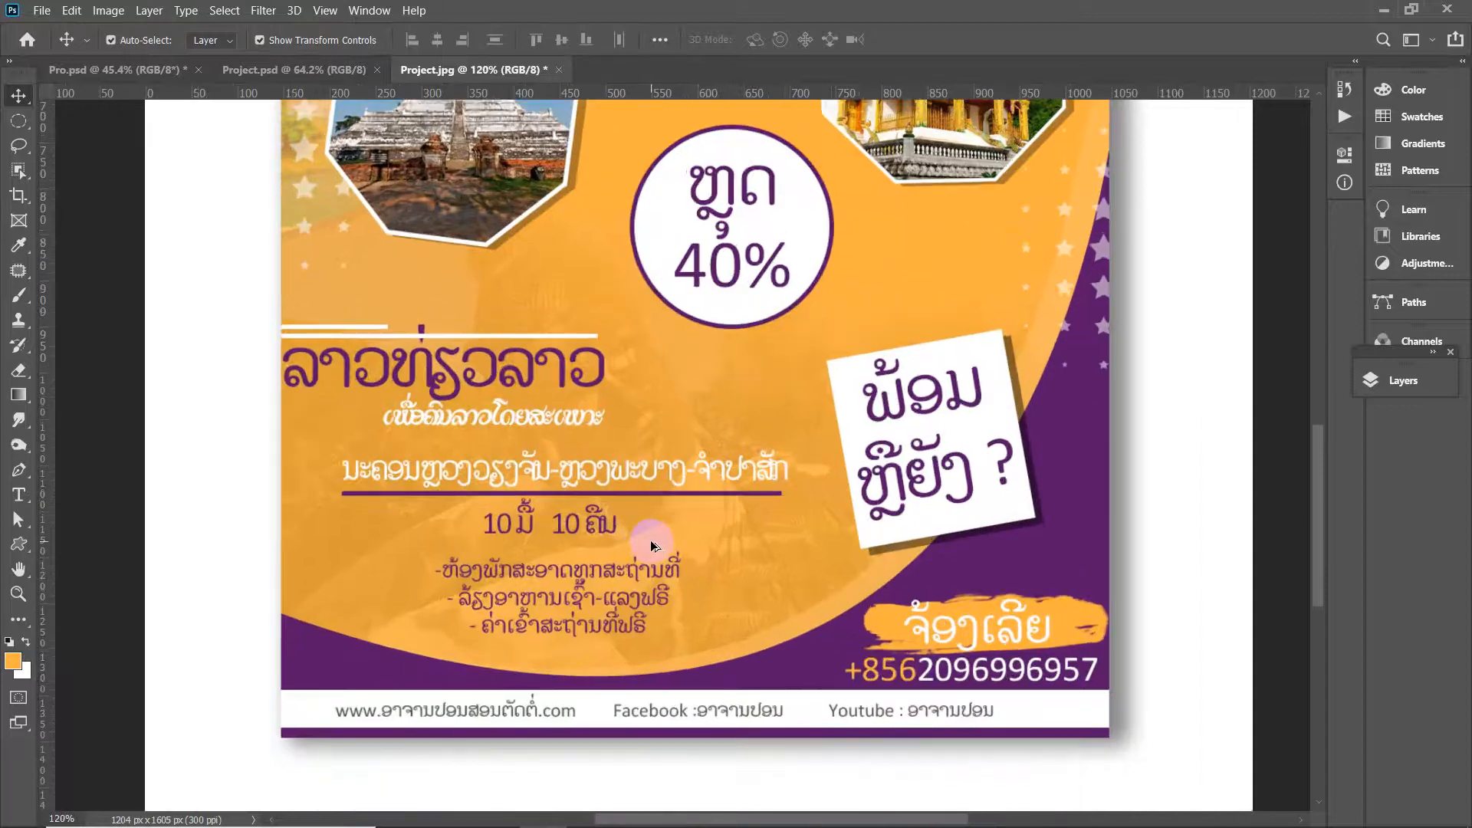
pyautogui.scroll(6, 658, 546)
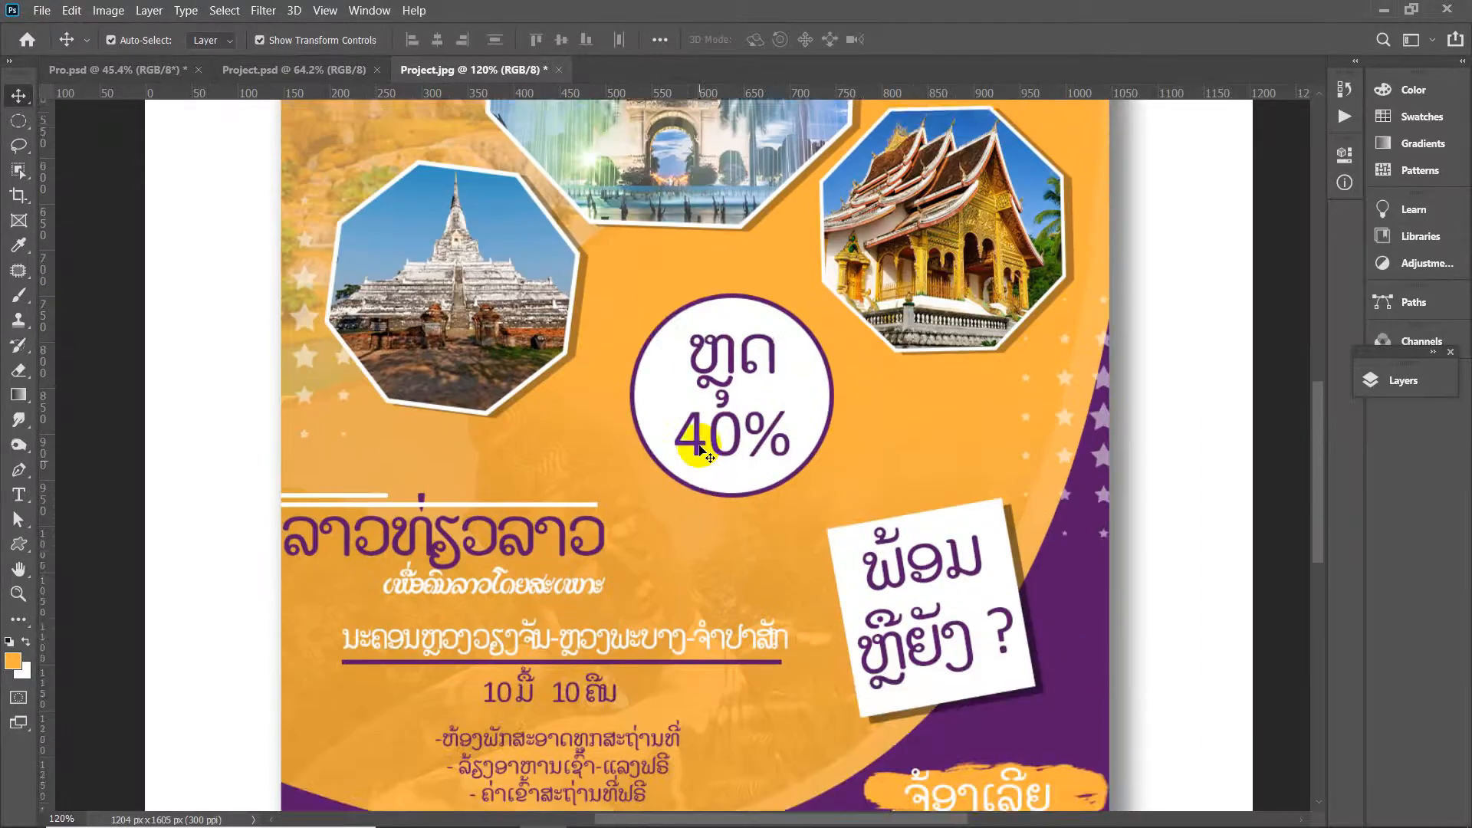
pyautogui.scroll(3, 684, 448)
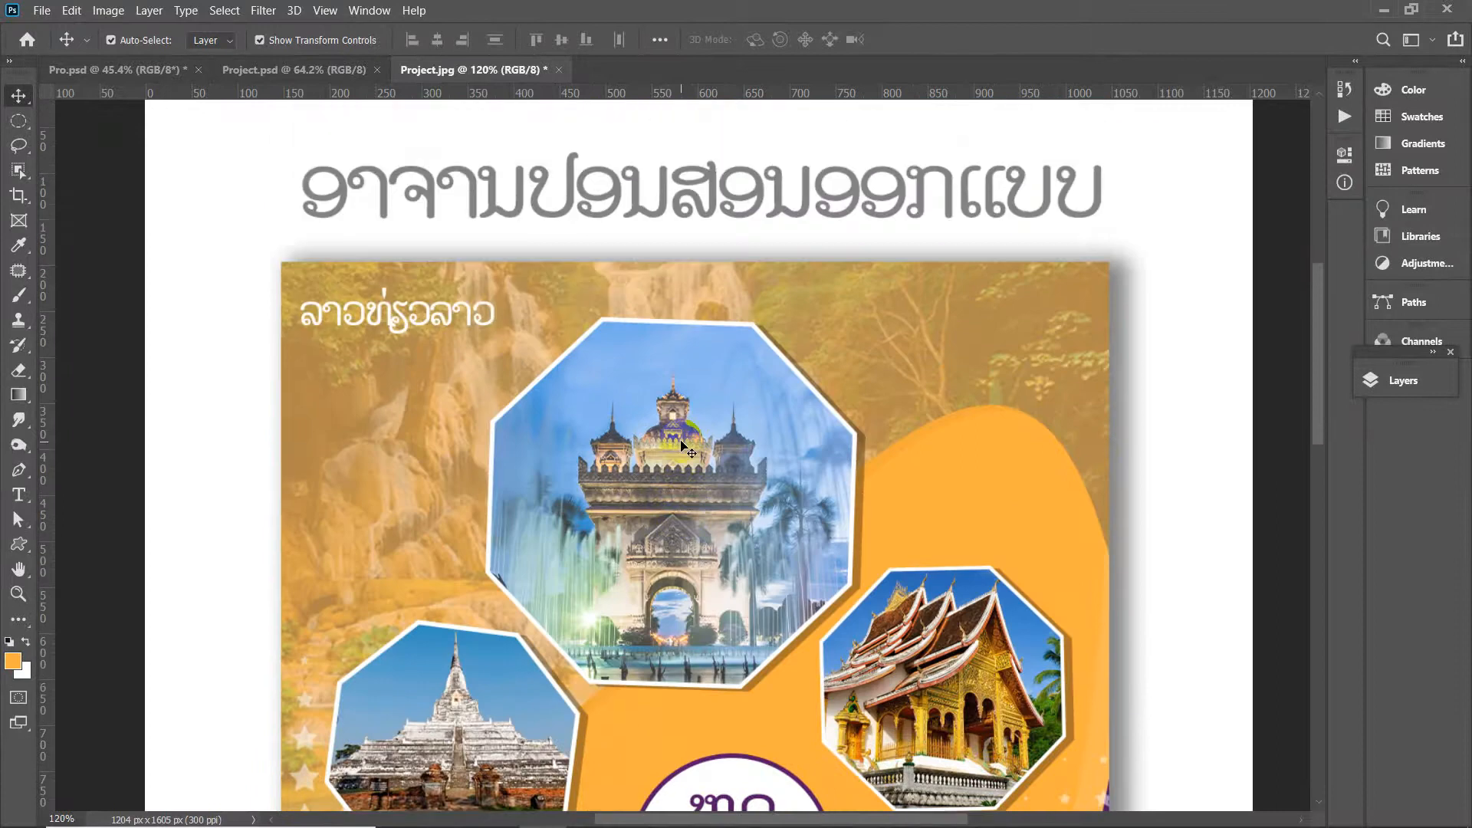
pyautogui.scroll(-4, 682, 446)
pyautogui.scroll(1, 675, 412)
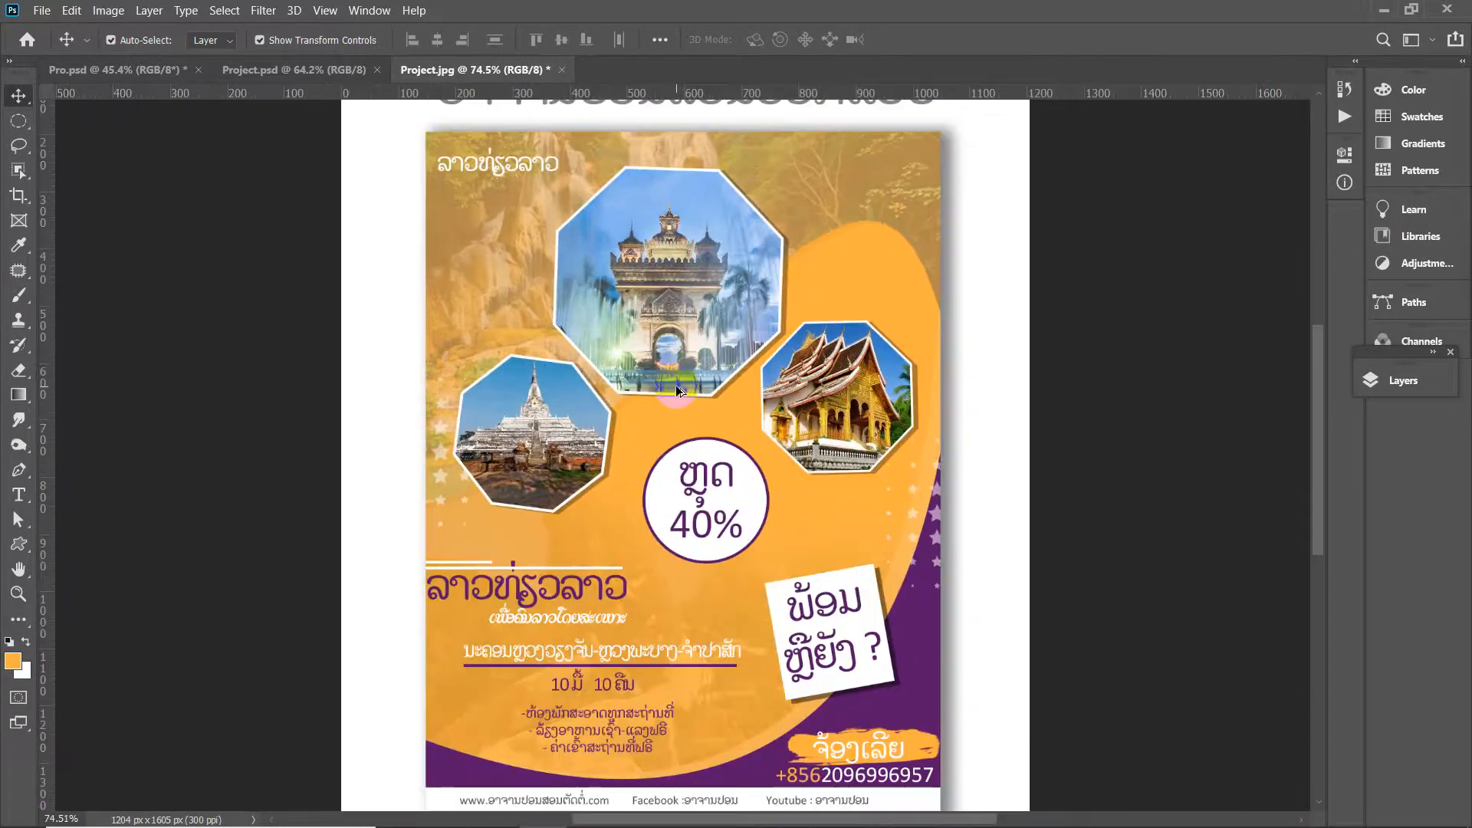
pyautogui.scroll(1, 675, 385)
pyautogui.scroll(2, 675, 385)
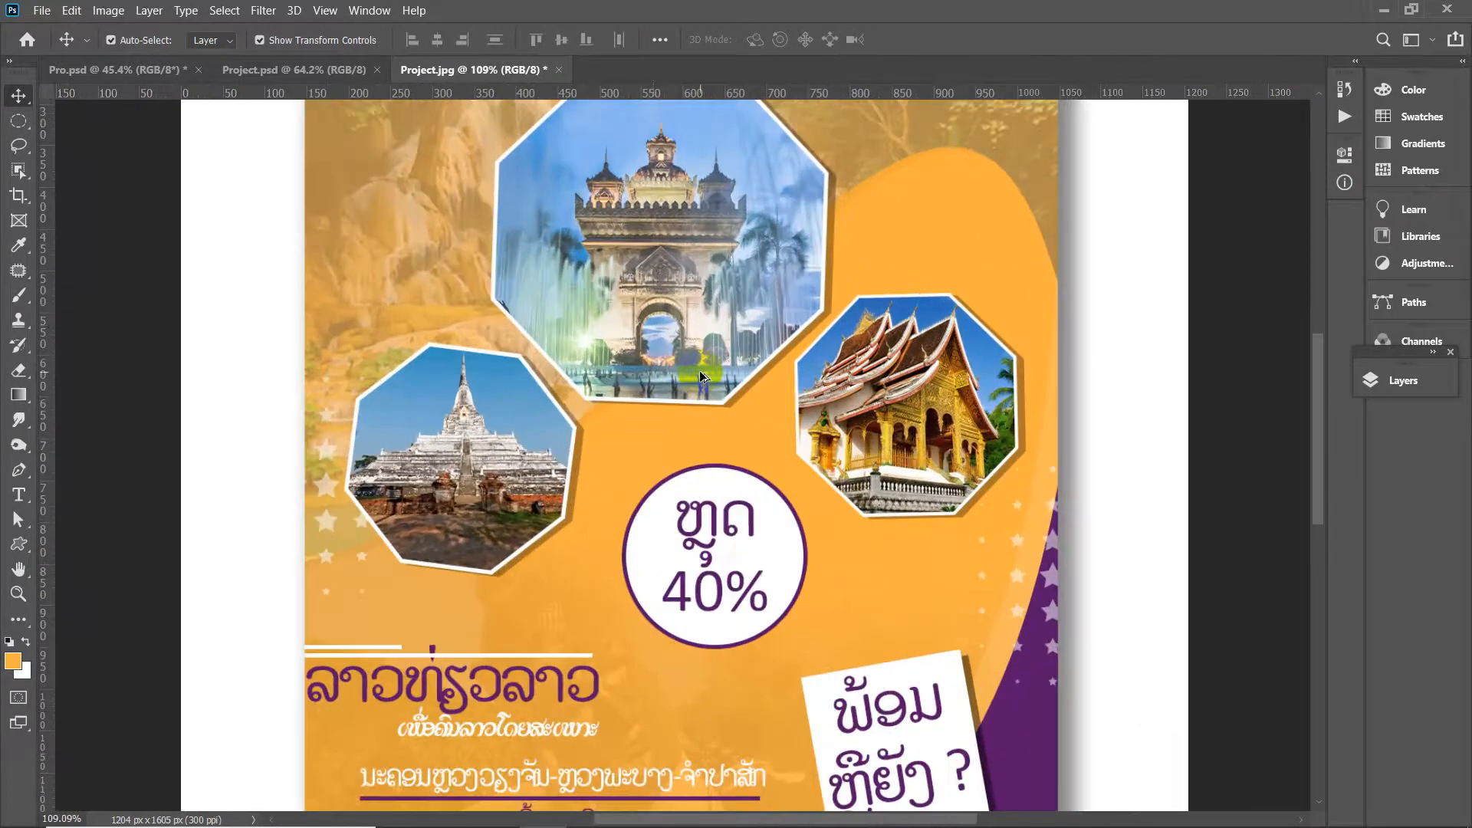
pyautogui.scroll(2, 732, 376)
pyautogui.scroll(2, 732, 376)
pyautogui.scroll(1, 673, 319)
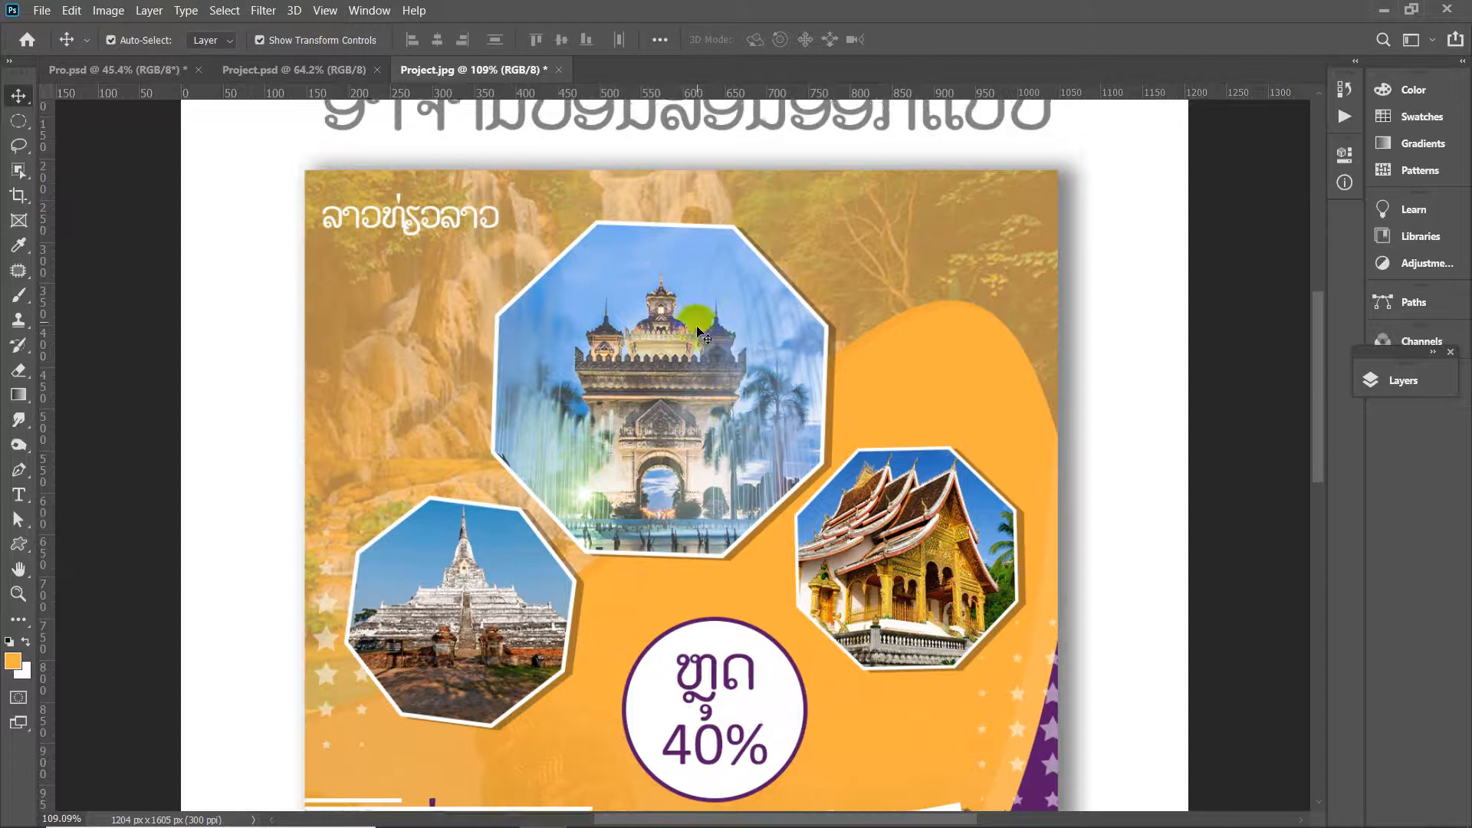
pyautogui.scroll(1, 581, 298)
pyautogui.scroll(-4, 590, 301)
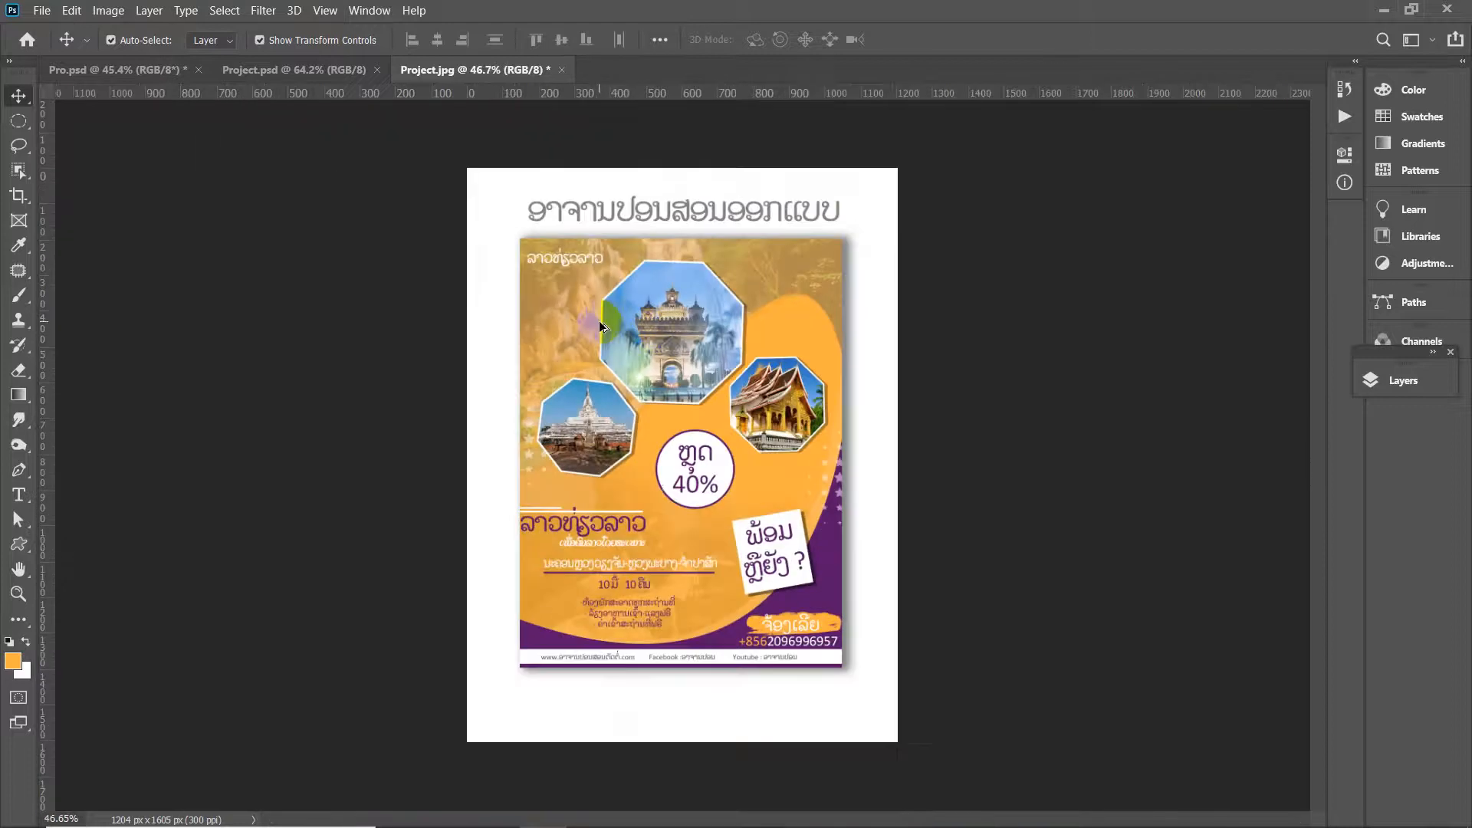
pyautogui.scroll(2, 750, 366)
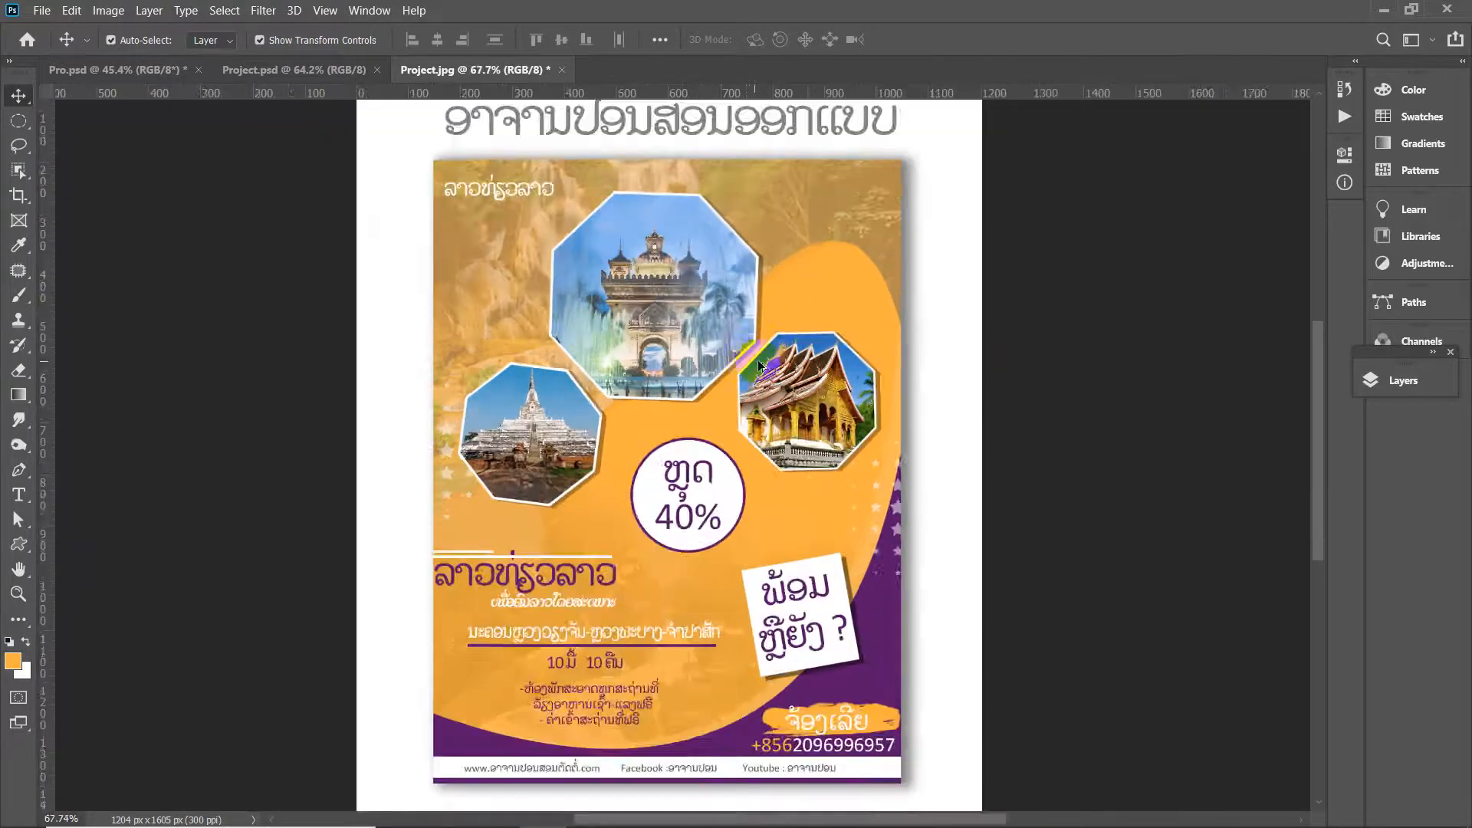
pyautogui.scroll(1, 759, 365)
pyautogui.scroll(-1, 739, 370)
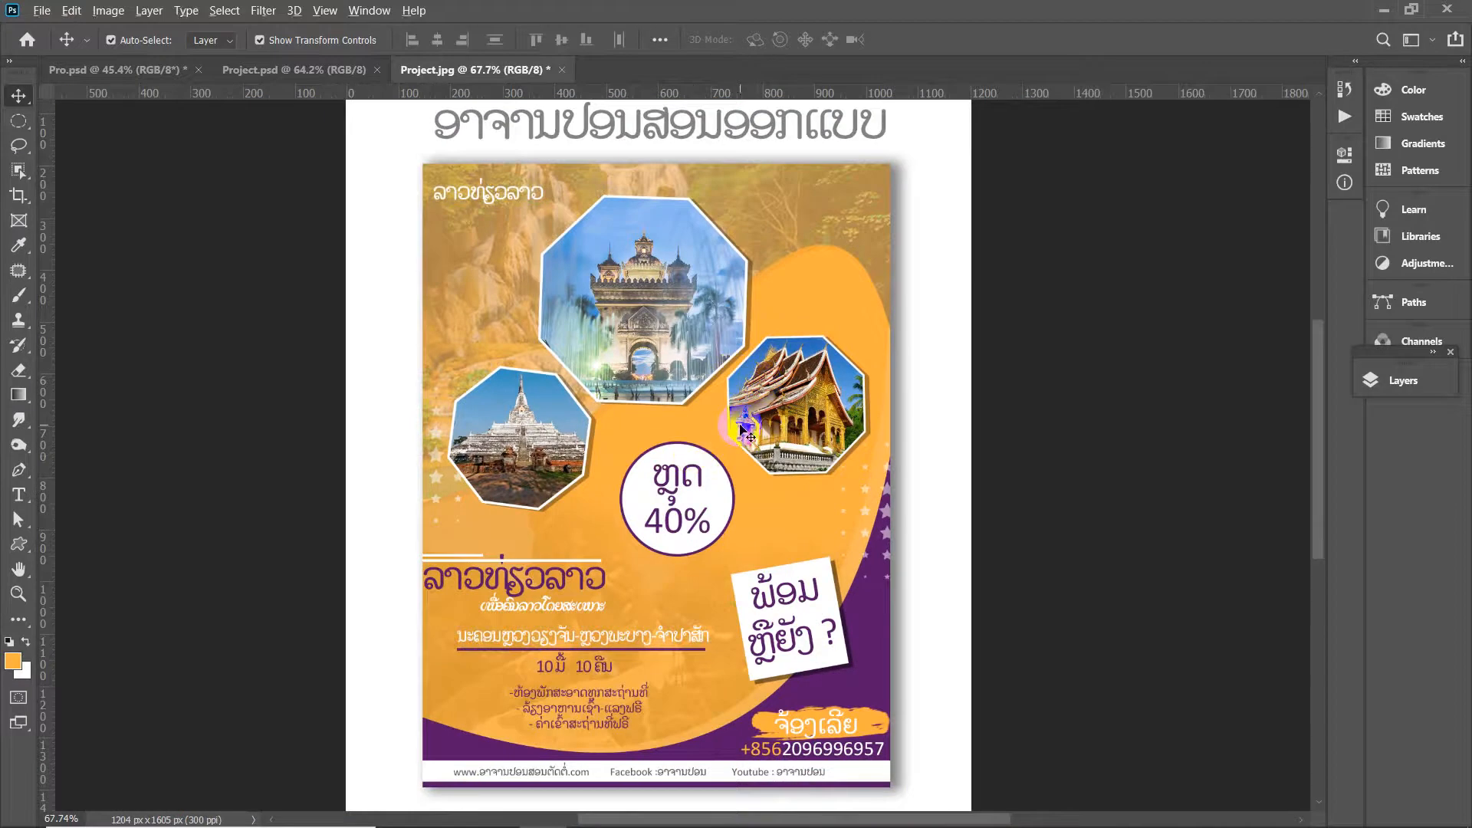
pyautogui.scroll(1, 742, 429)
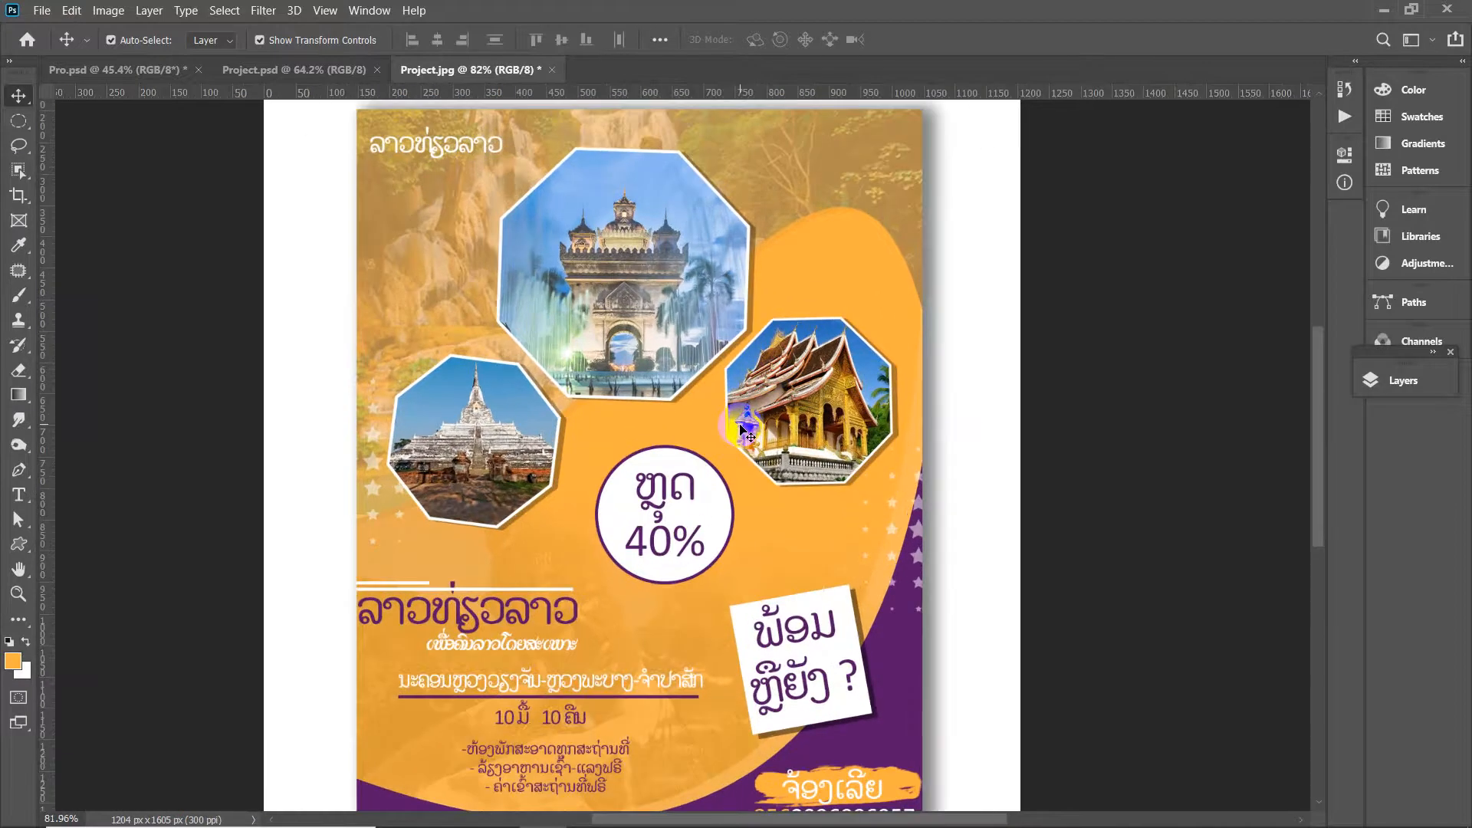
pyautogui.scroll(1, 1063, 268)
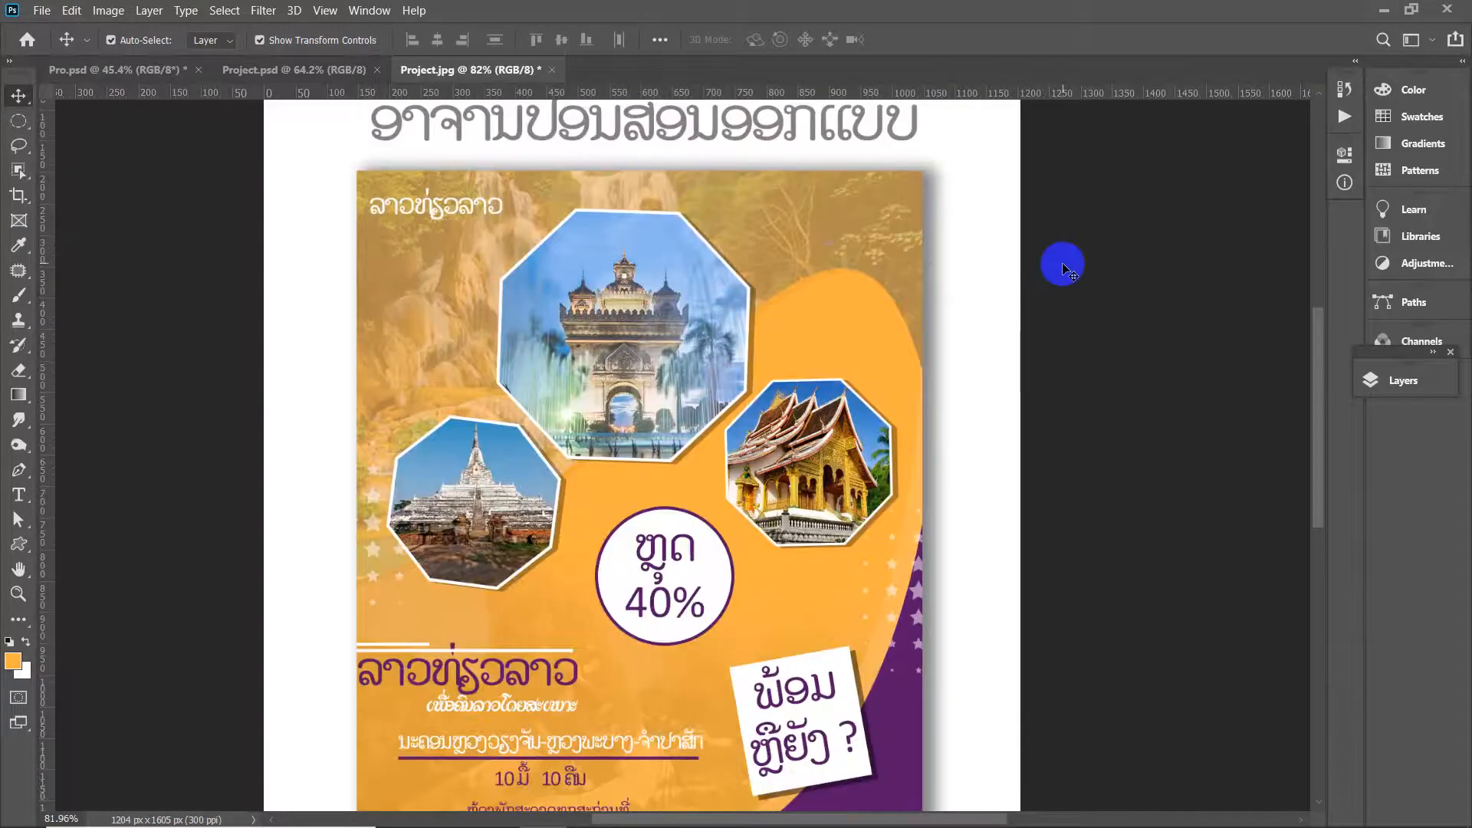
pyautogui.scroll(-2, 712, 299)
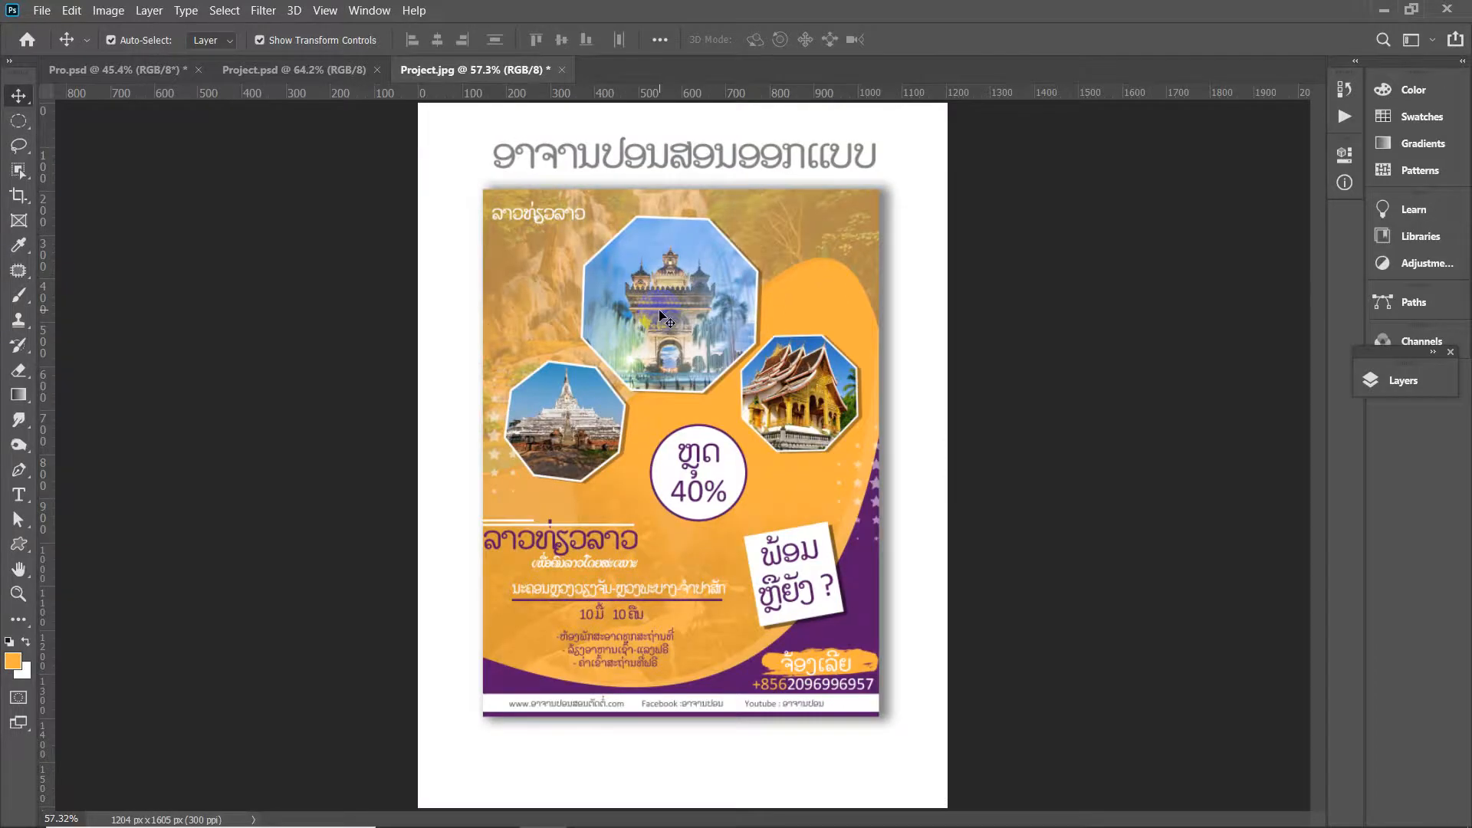
pyautogui.scroll(2, 659, 310)
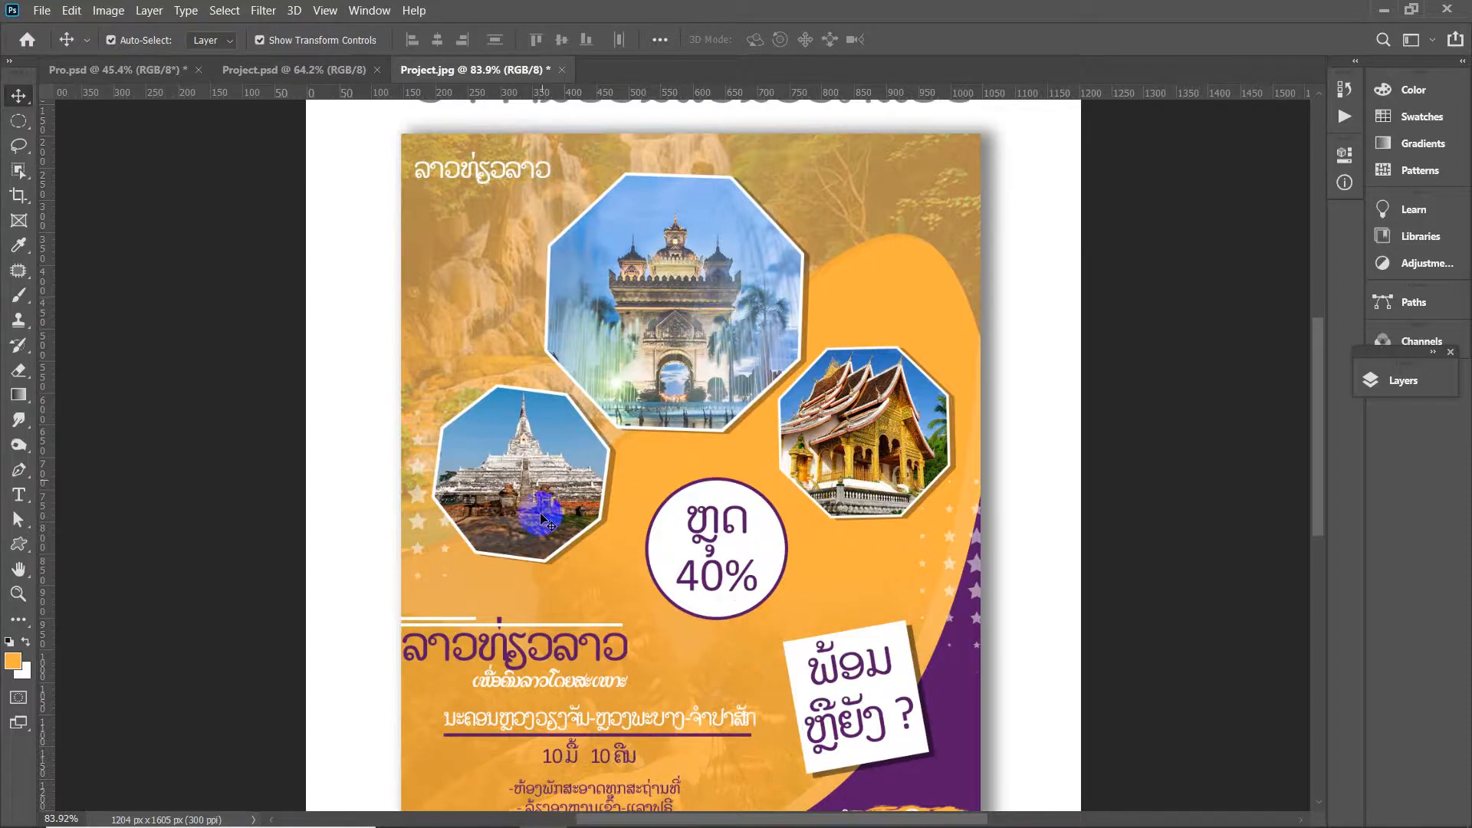
pyautogui.click(670, 352)
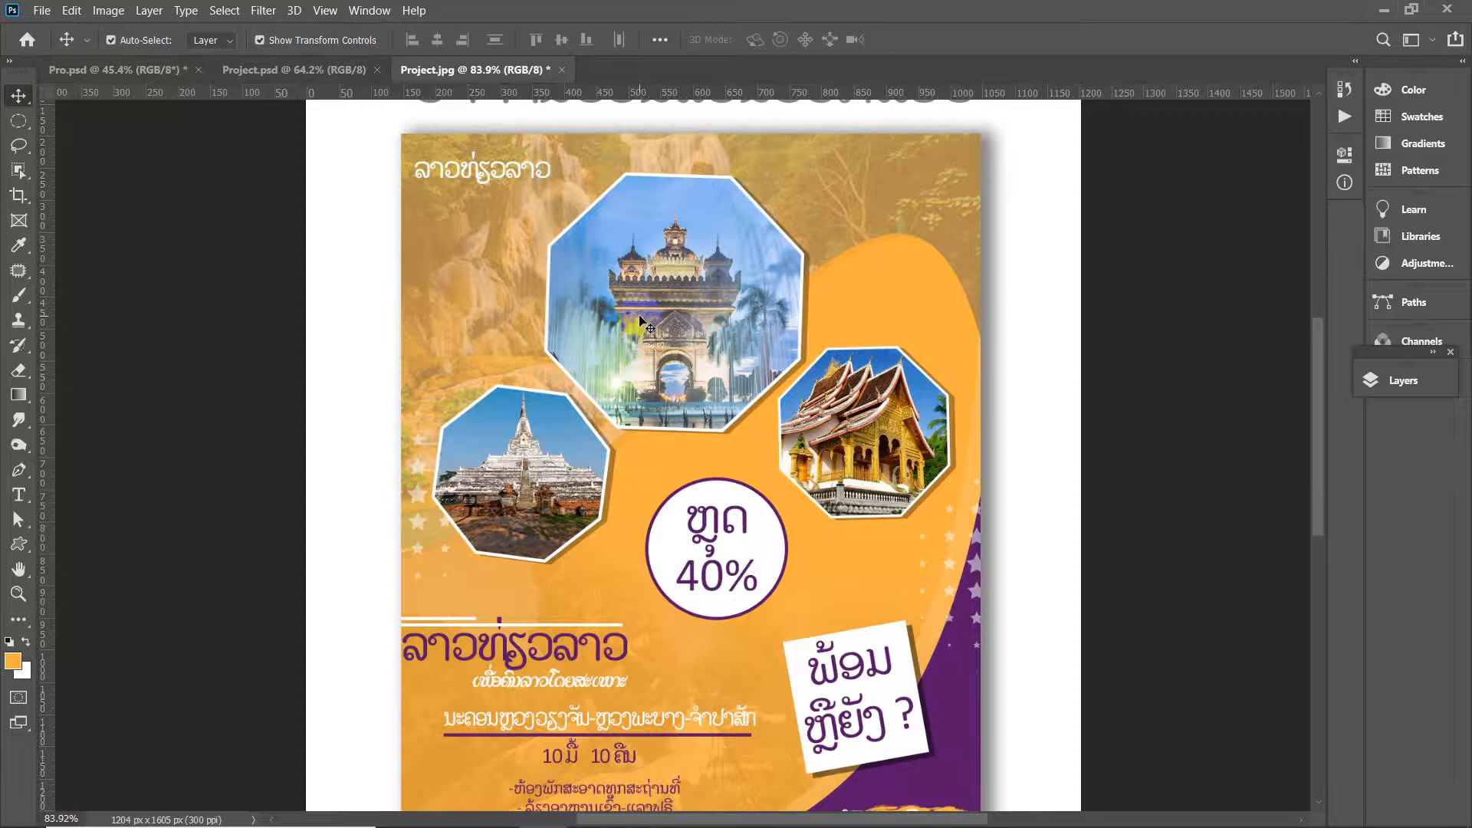
pyautogui.scroll(-2, 643, 322)
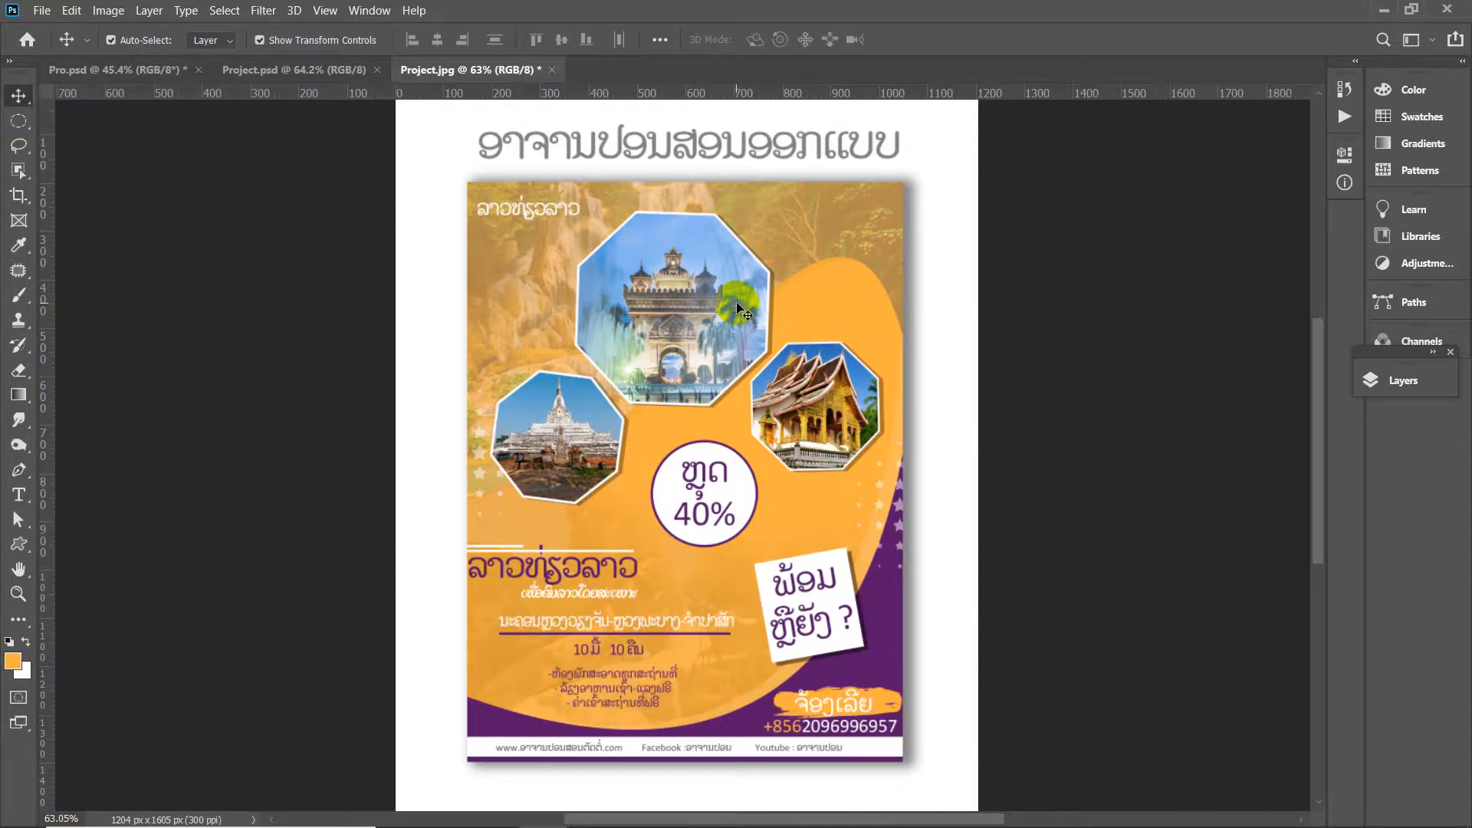
pyautogui.scroll(2, 736, 311)
pyautogui.scroll(2, 1189, 261)
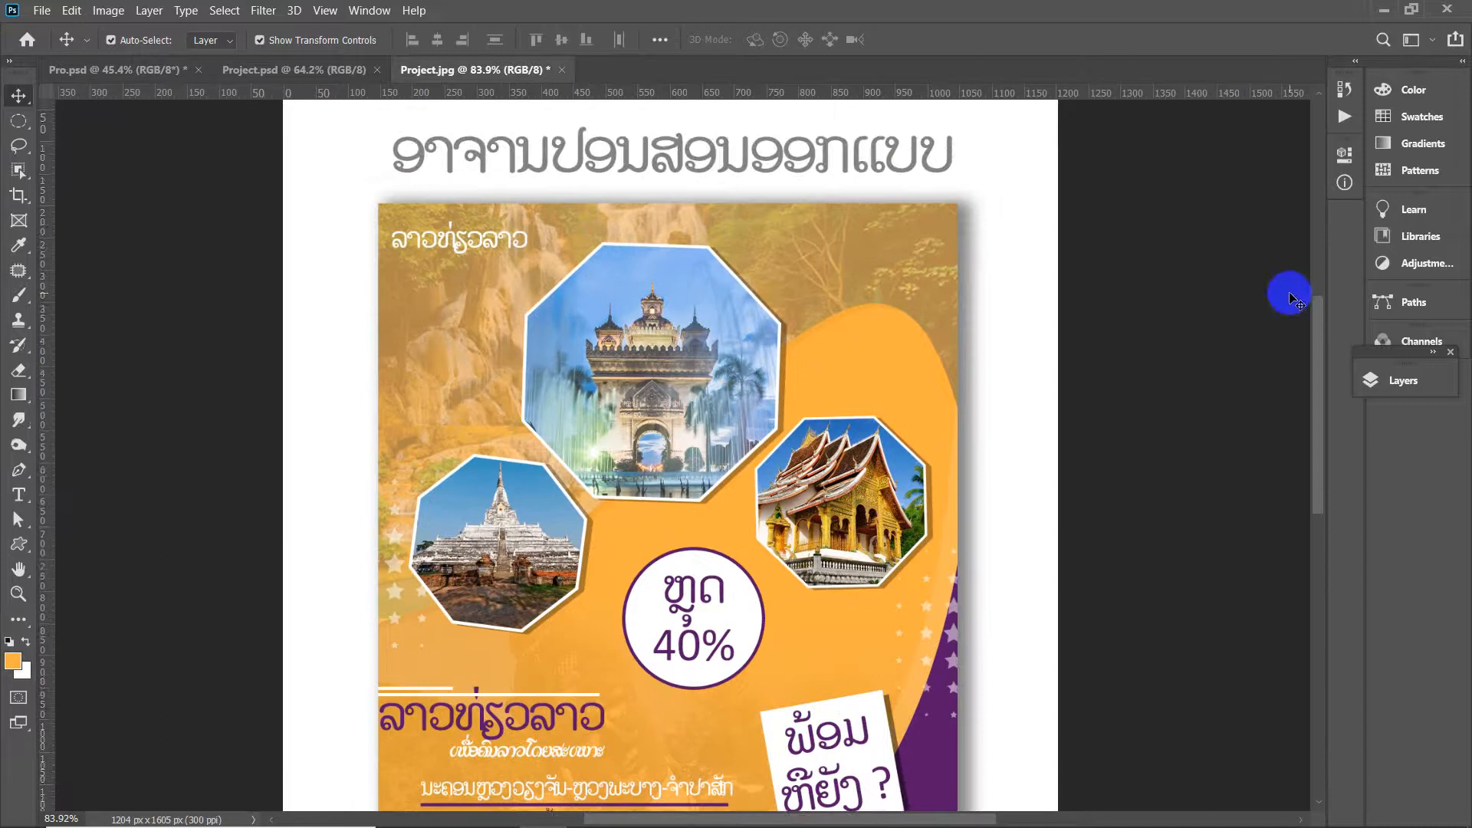
# Nudge the grey heading above the poster slightly left and down, then deselect it
pyautogui.scroll(2, 960, 271)
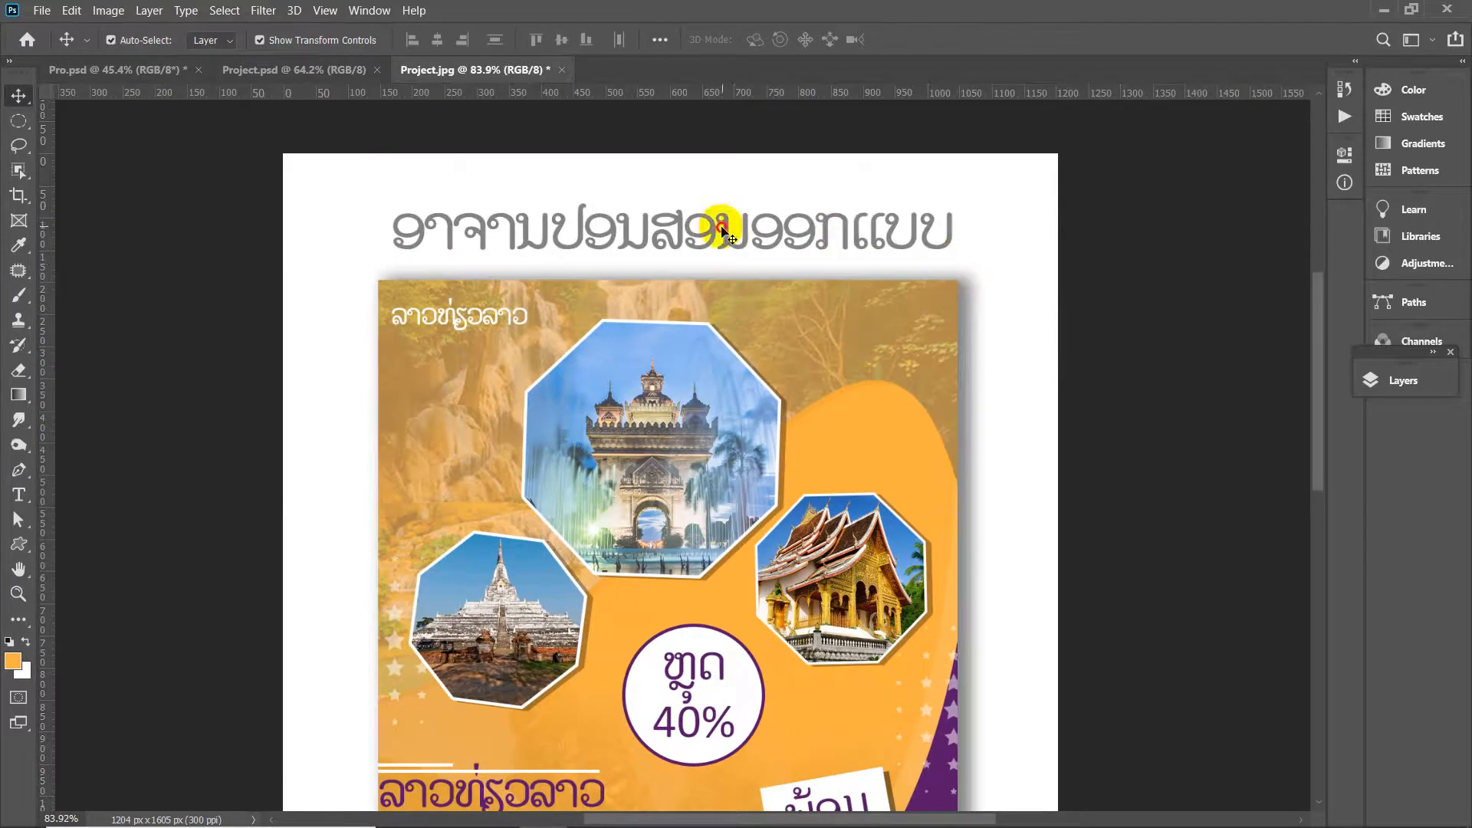
pyautogui.moveTo(722, 228); pyautogui.dragTo(720, 231)
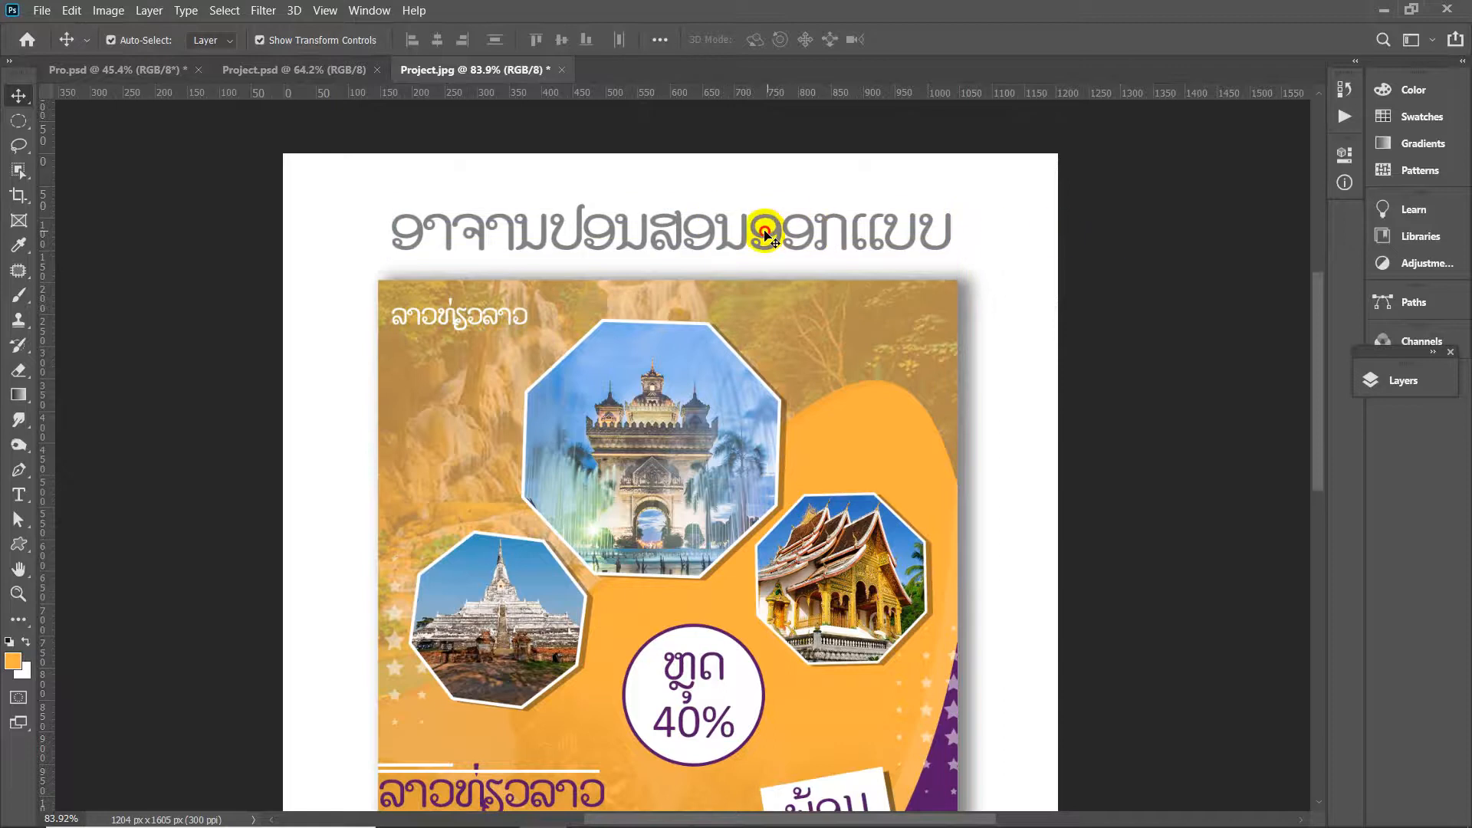
pyautogui.click(765, 234)
pyautogui.click(1074, 230)
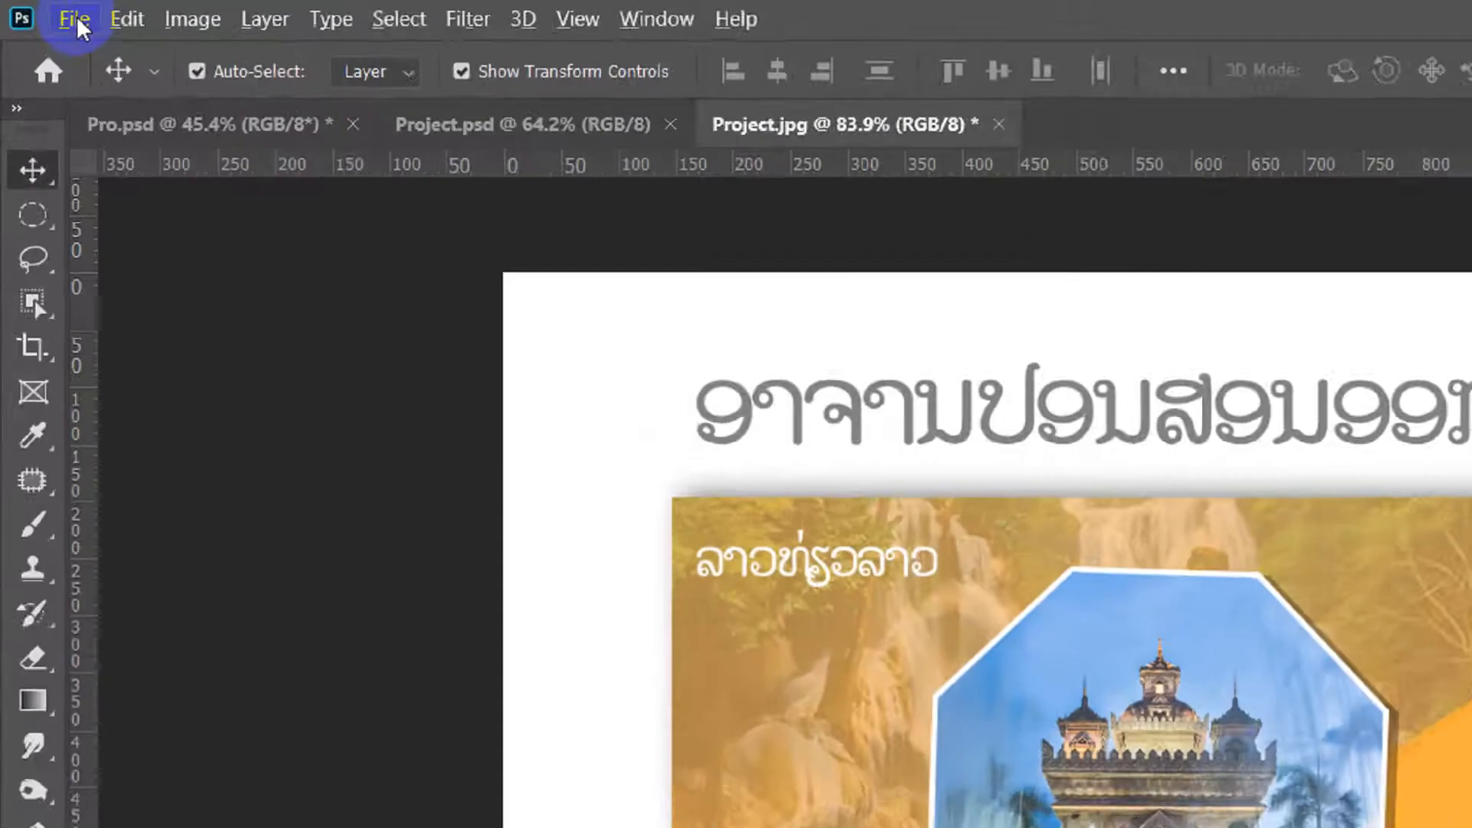
# Begin a new document, look through the Print presets and return to the recent 900 x 1200 px, 300 ppi preset
pyautogui.click(45, 12)
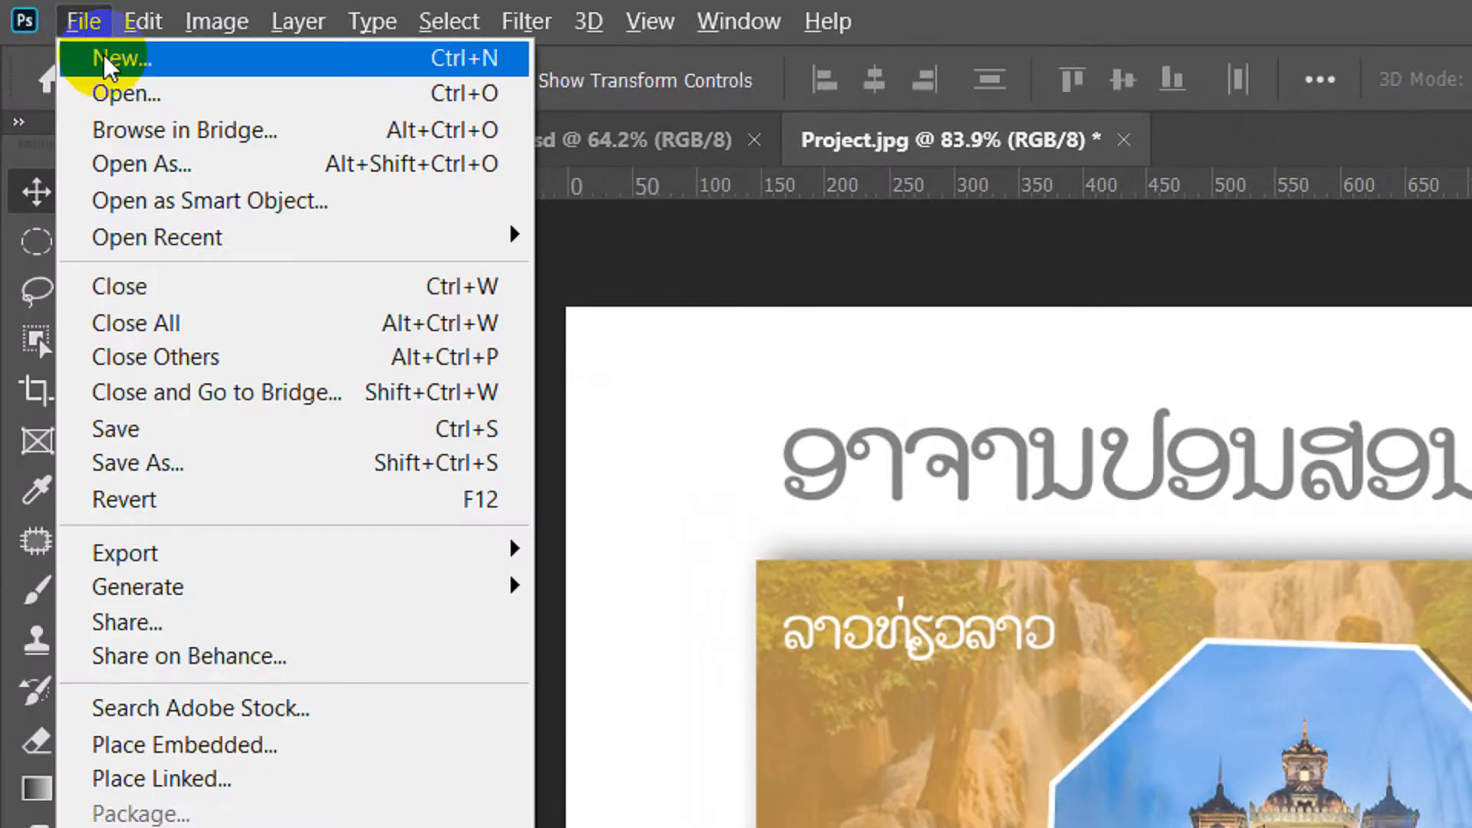
pyautogui.click(97, 57)
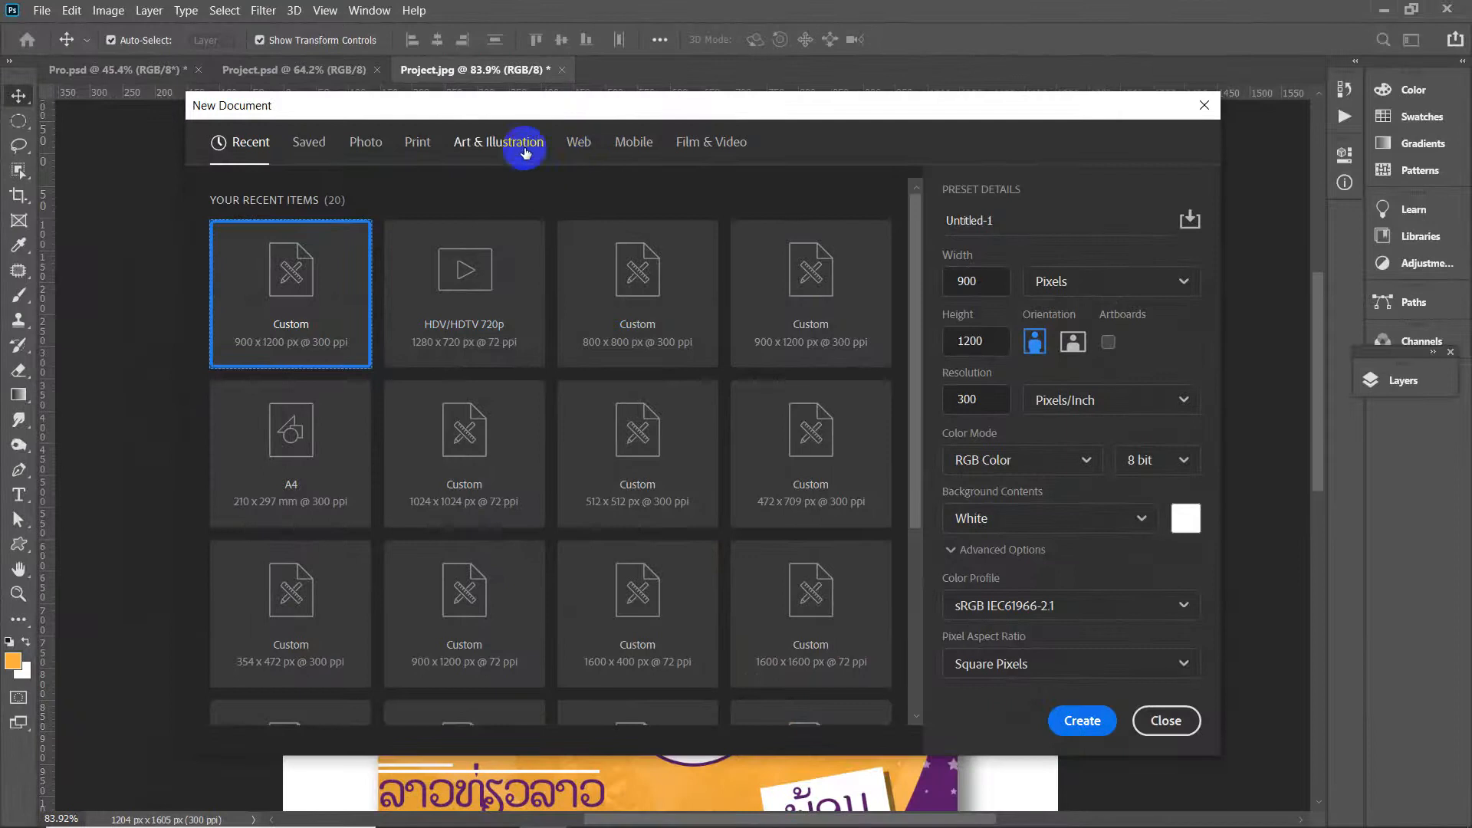
pyautogui.click(414, 141)
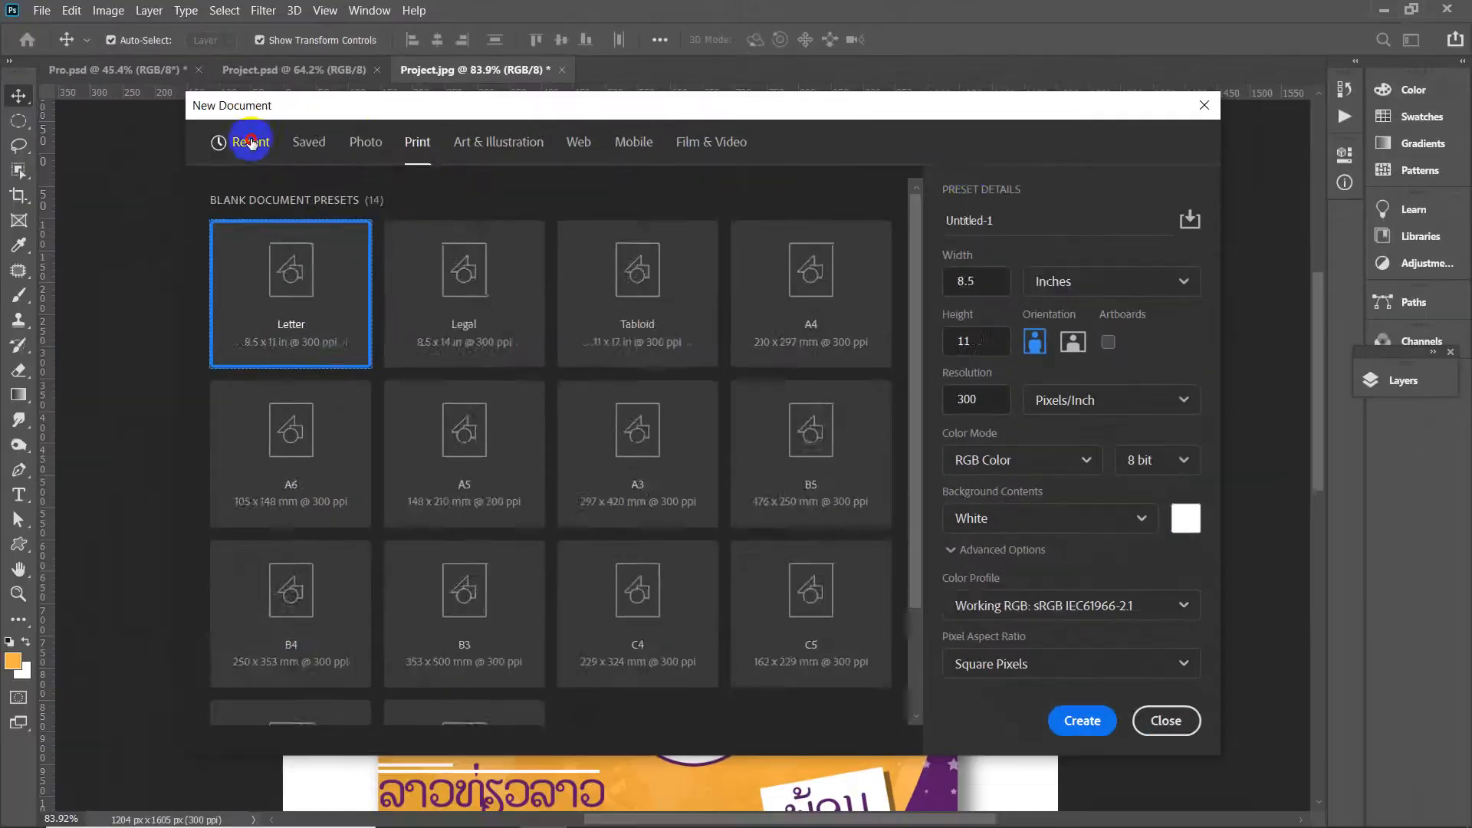
pyautogui.click(251, 144)
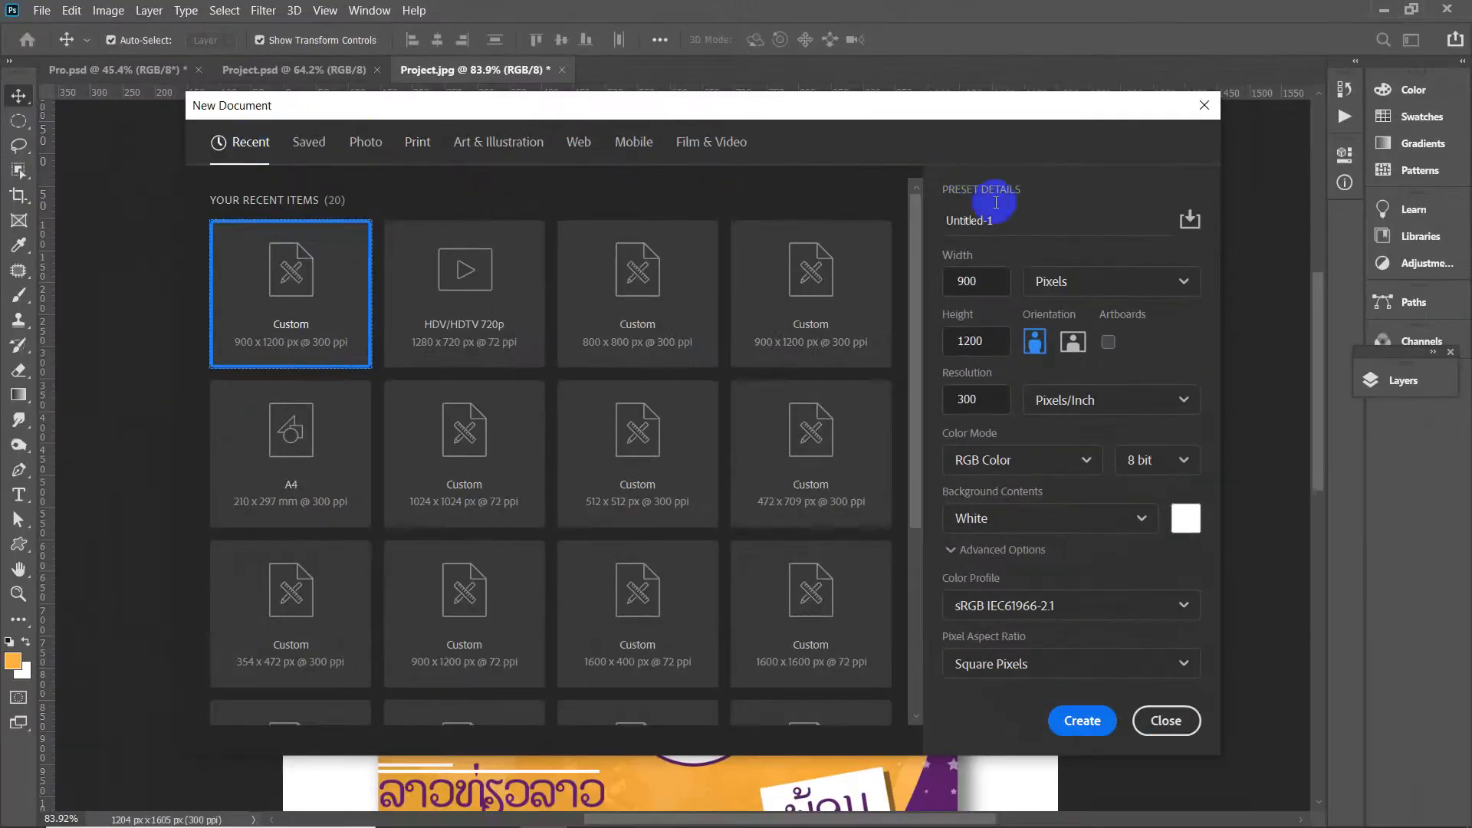
# Review the preset's width, height, pixel units, resolution and colour mode for the new document
pyautogui.moveTo(987, 281); pyautogui.dragTo(932, 280)
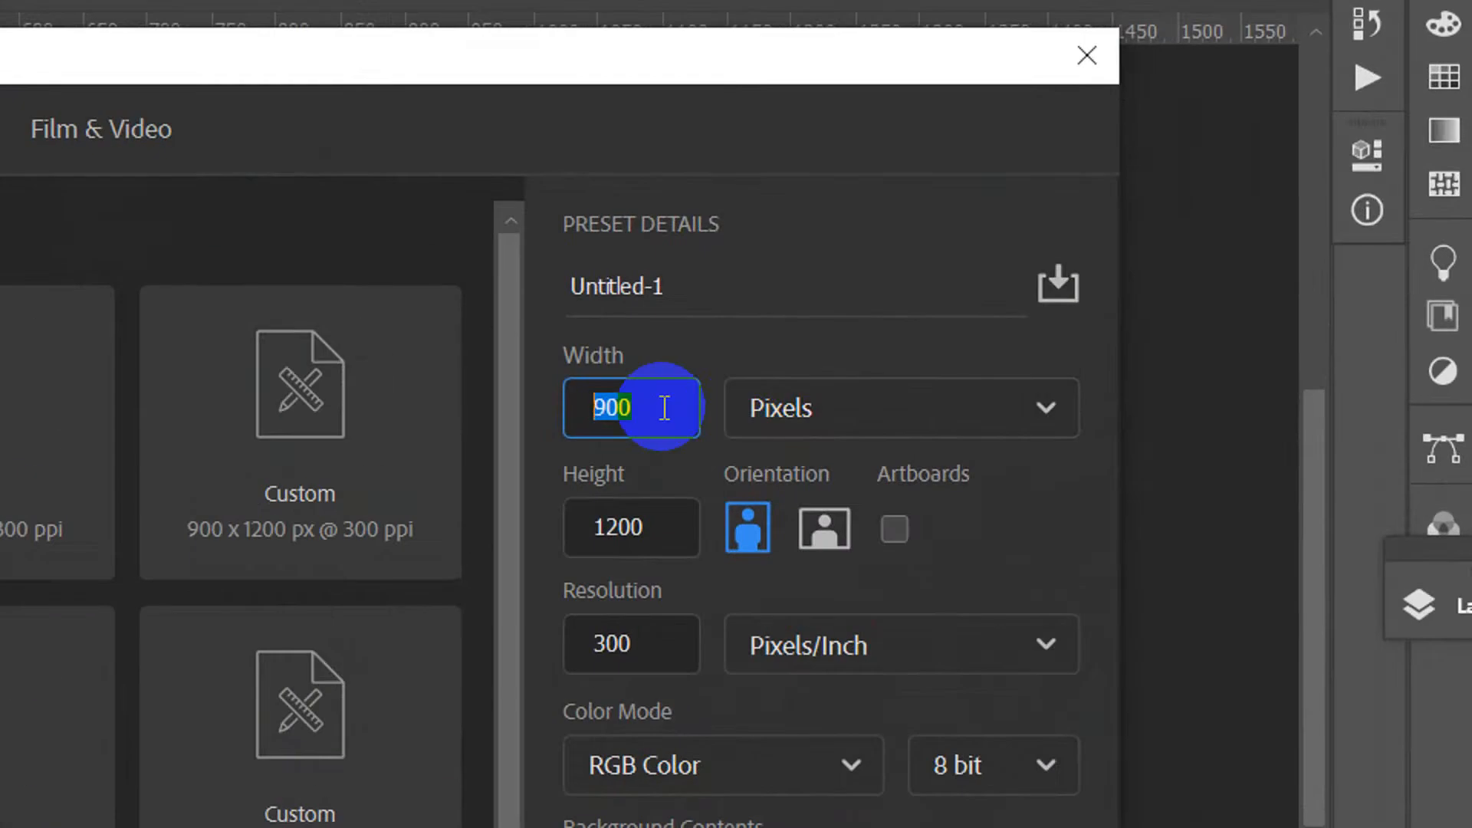
pyautogui.click(657, 407)
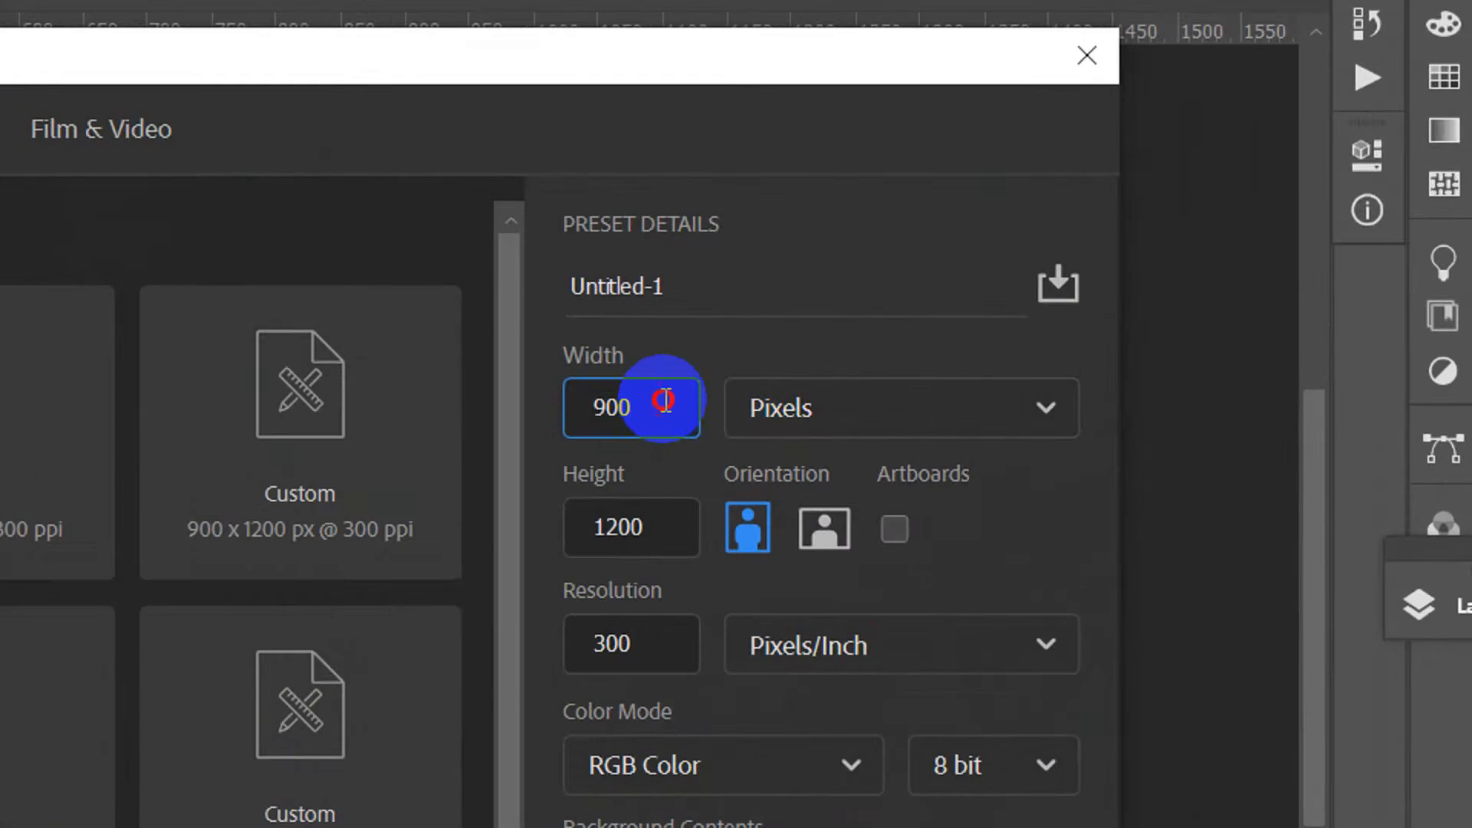
pyautogui.moveTo(657, 407); pyautogui.dragTo(592, 408)
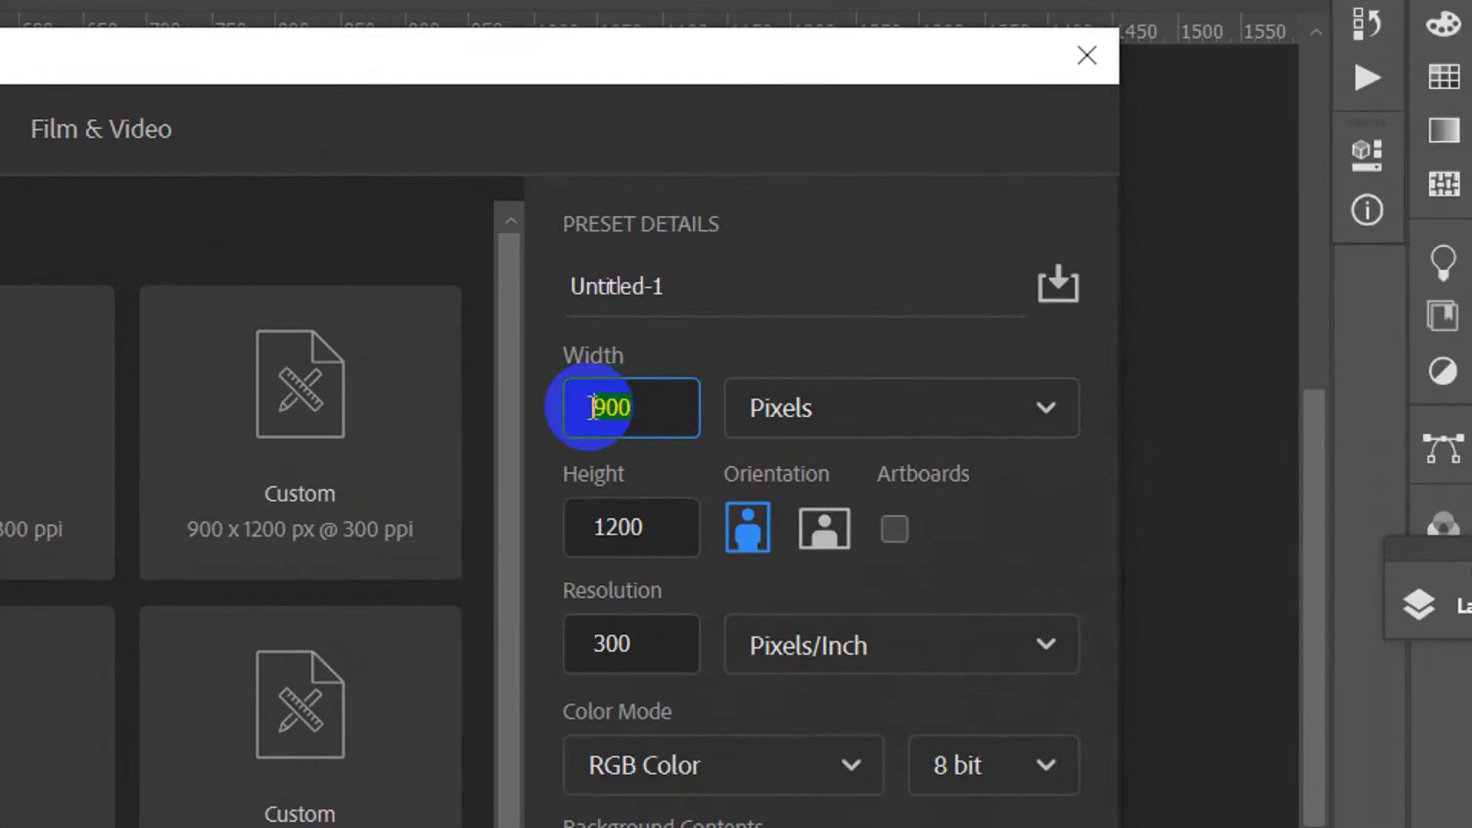
pyautogui.click(658, 407)
pyautogui.moveTo(540, 265); pyautogui.dragTo(713, 606)
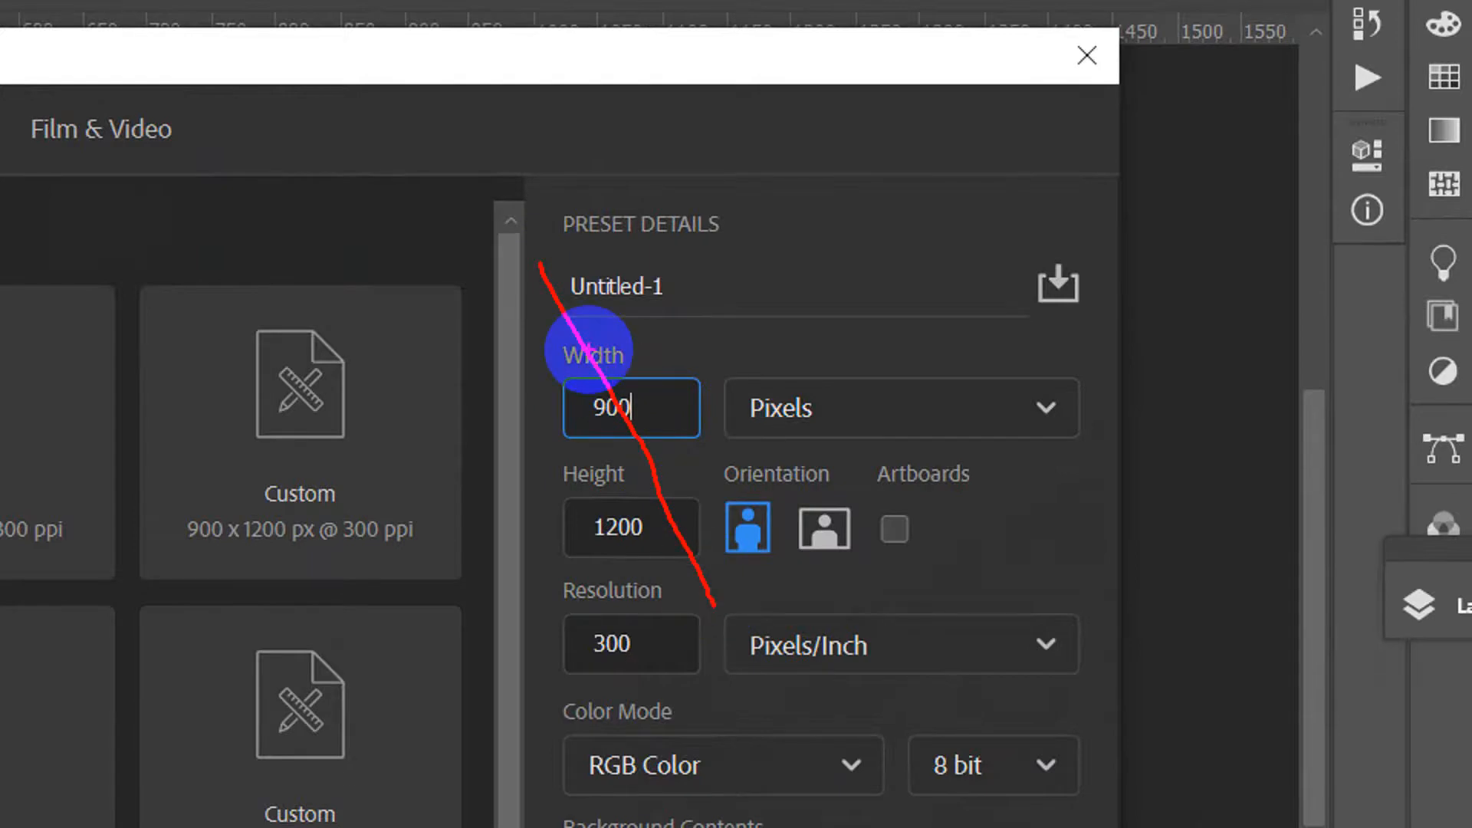
pyautogui.doubleClick(625, 377)
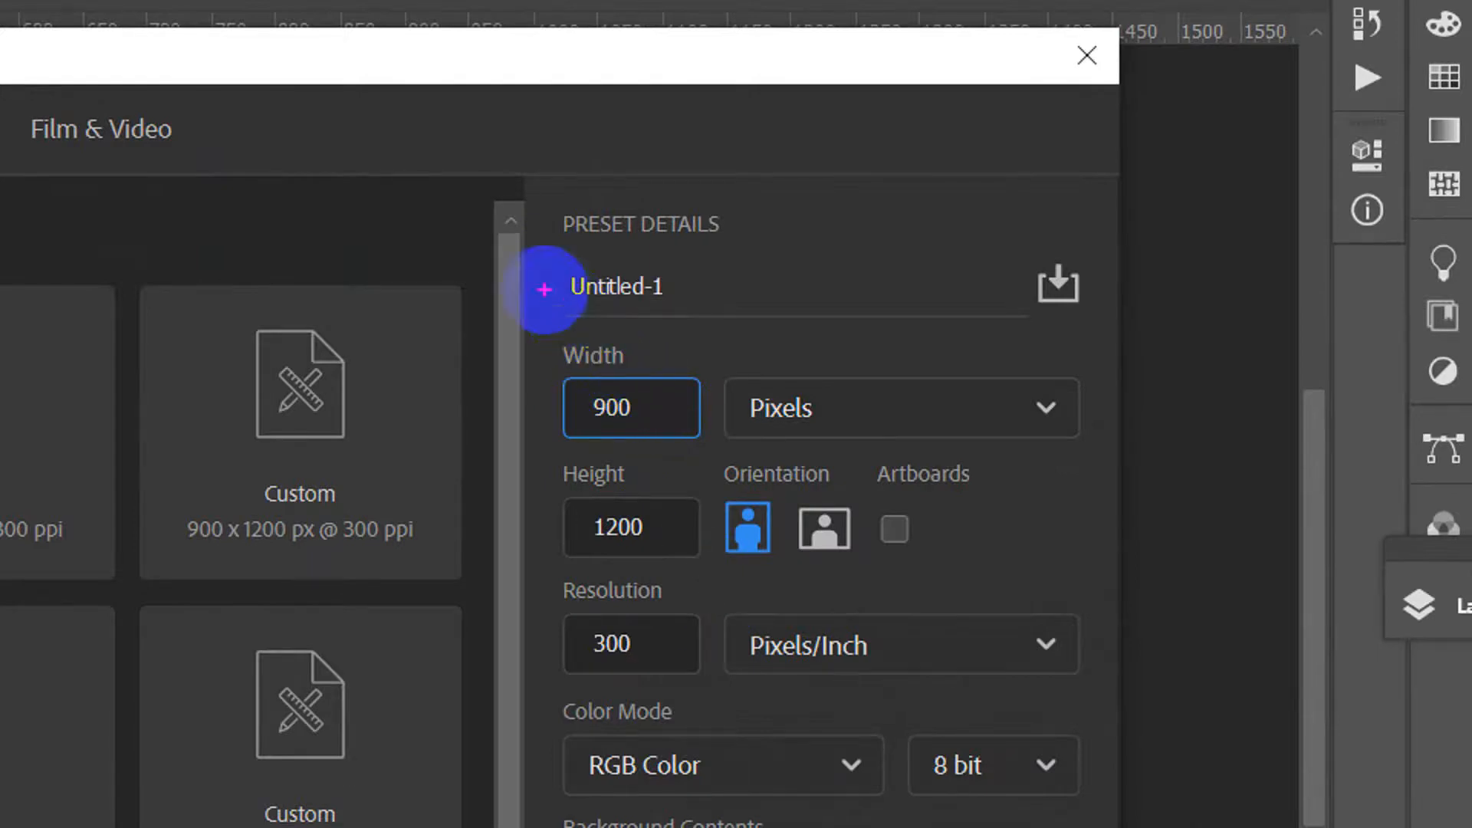
pyautogui.moveTo(541, 280)
pyautogui.mouseDown()
pyautogui.moveTo(623, 379)
pyautogui.moveTo(776, 635)
pyautogui.moveTo(846, 632)
pyautogui.moveTo(914, 654)
pyautogui.moveTo(1026, 719)
pyautogui.mouseUp()
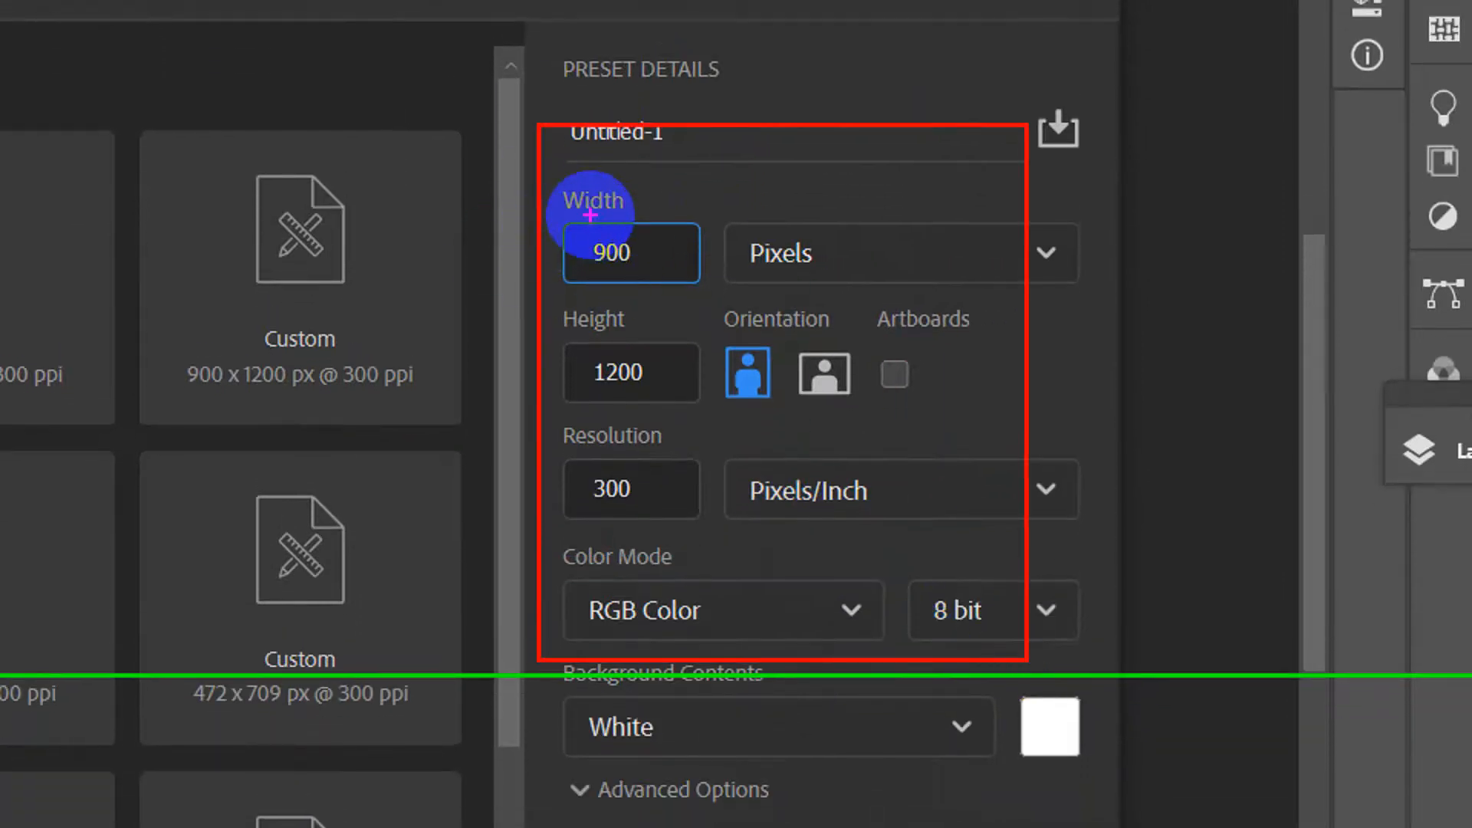
pyautogui.moveTo(589, 204)
pyautogui.mouseDown()
pyautogui.moveTo(574, 239)
pyautogui.moveTo(629, 295)
pyautogui.moveTo(666, 264)
pyautogui.moveTo(575, 217)
pyautogui.mouseUp()
pyautogui.moveTo(653, 333)
pyautogui.mouseDown()
pyautogui.moveTo(560, 334)
pyautogui.moveTo(586, 398)
pyautogui.moveTo(638, 423)
pyautogui.moveTo(691, 389)
pyautogui.moveTo(670, 347)
pyautogui.moveTo(599, 329)
pyautogui.mouseUp()
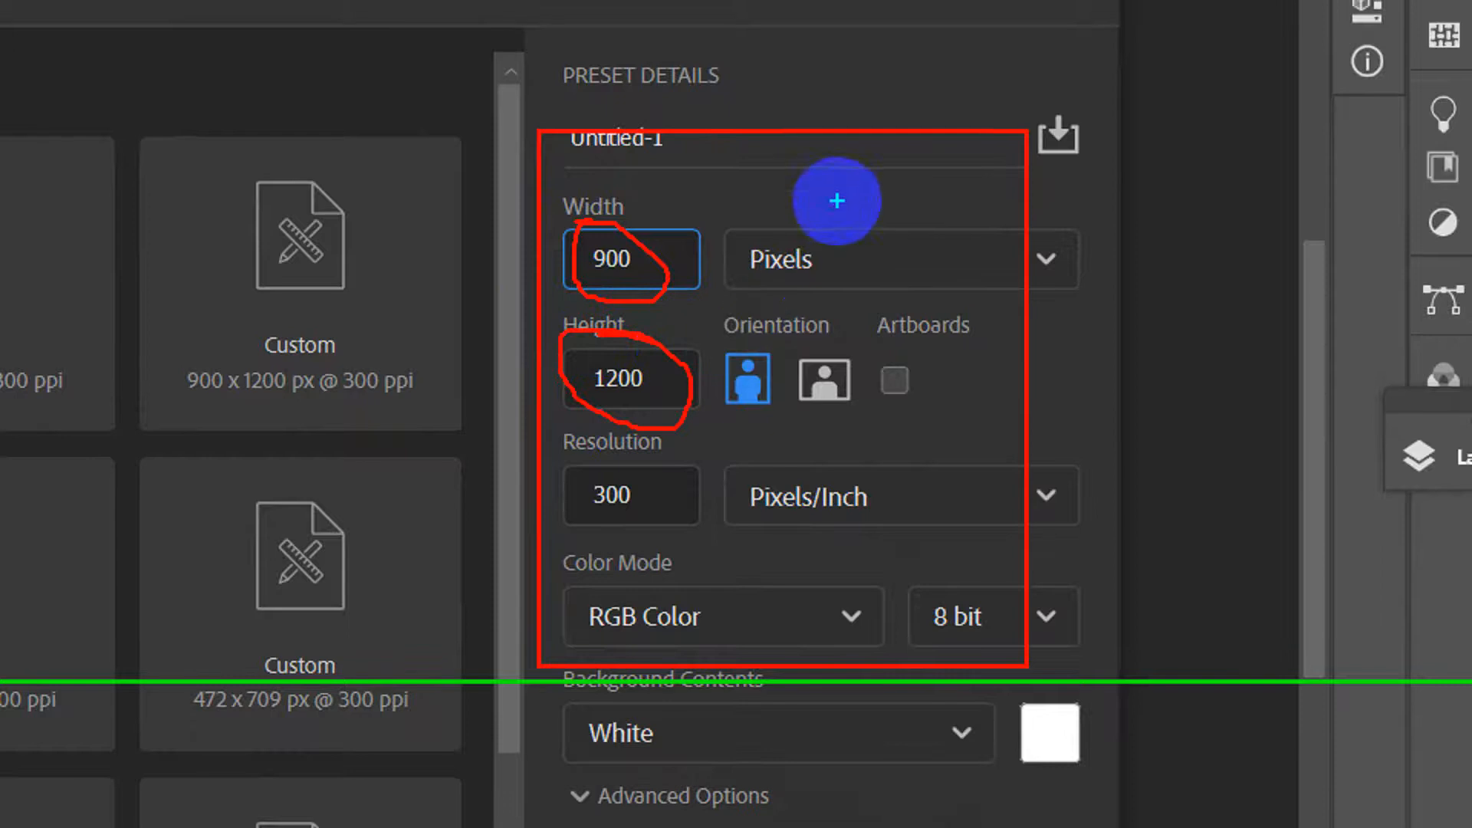
pyautogui.moveTo(837, 204)
pyautogui.mouseDown()
pyautogui.moveTo(705, 289)
pyautogui.moveTo(777, 338)
pyautogui.moveTo(813, 235)
pyautogui.moveTo(767, 201)
pyautogui.mouseUp()
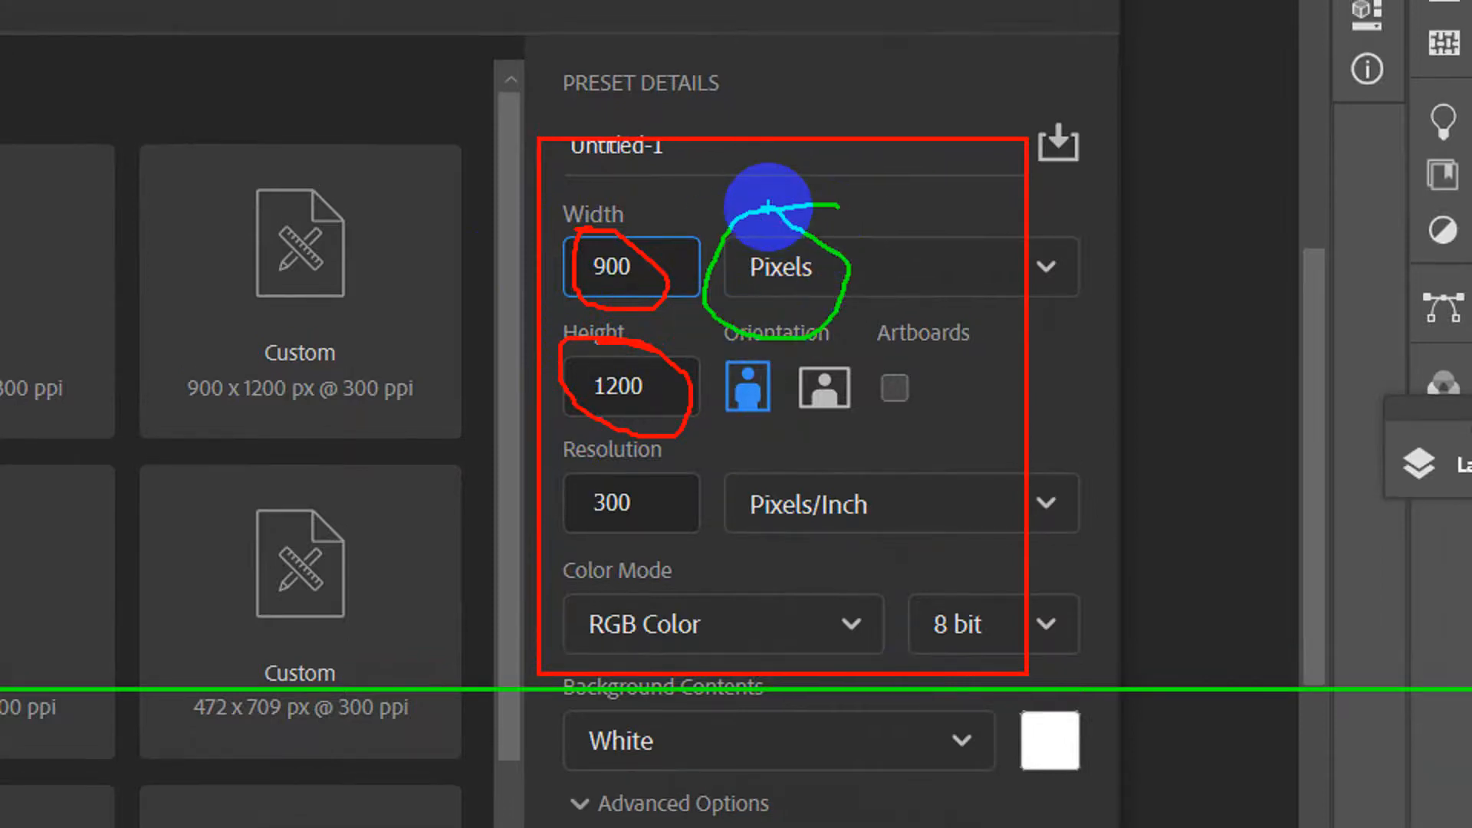
pyautogui.click(594, 229)
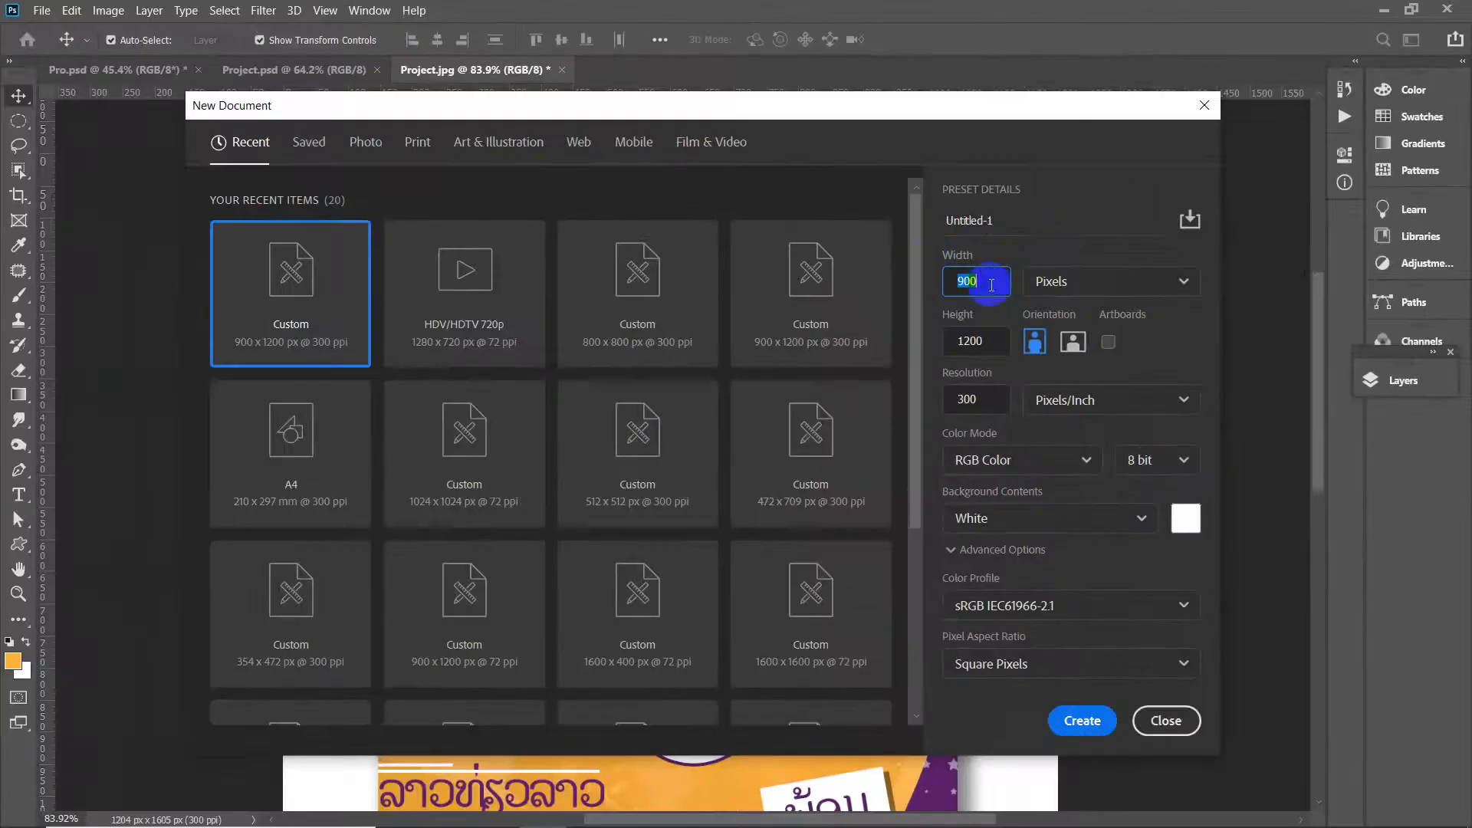
pyautogui.click(641, 267)
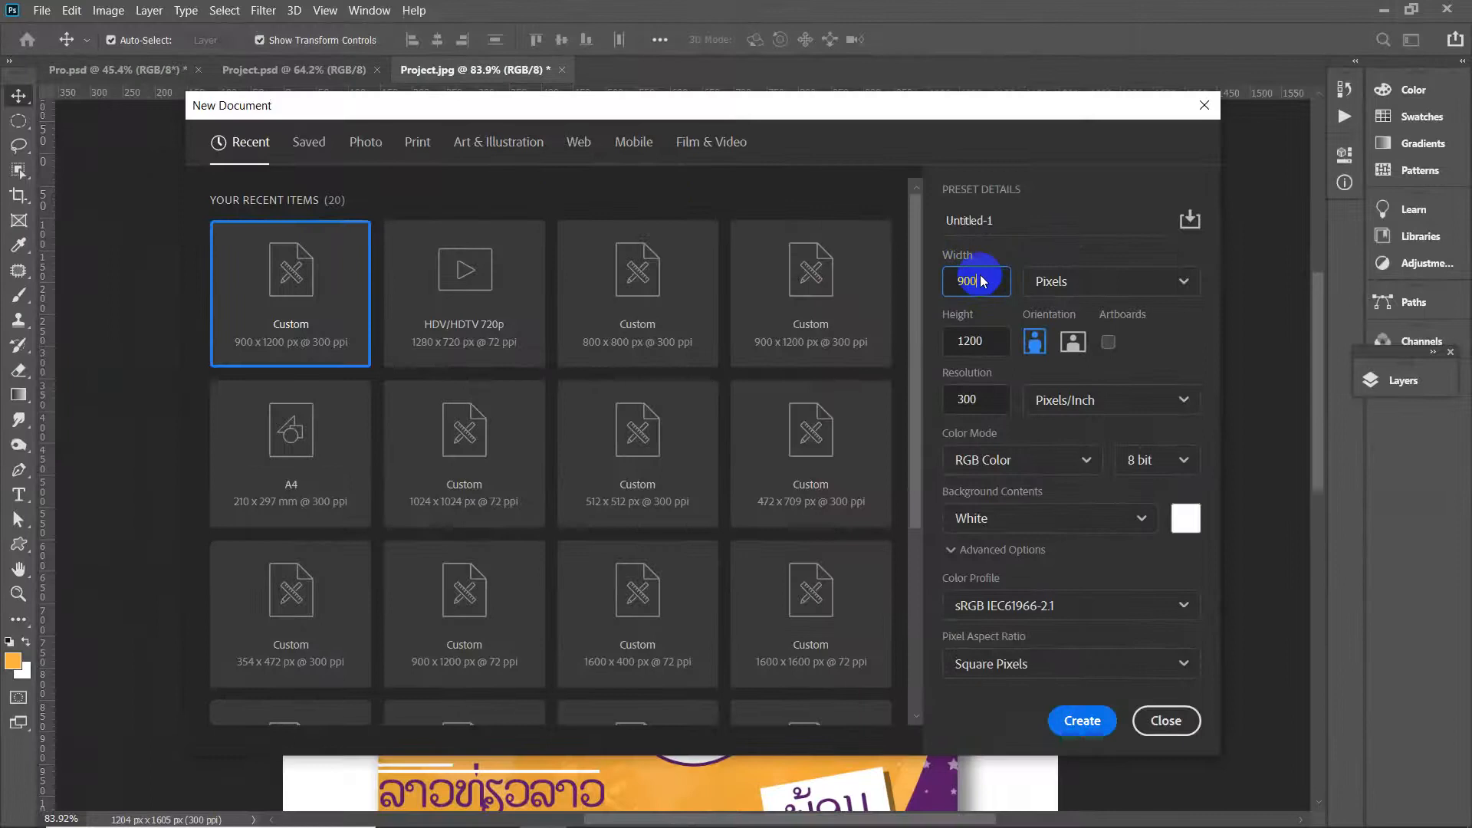
# Create the blank 900 x 1200 px document at 300 ppi and bring its canvas into view
pyautogui.click(1082, 723)
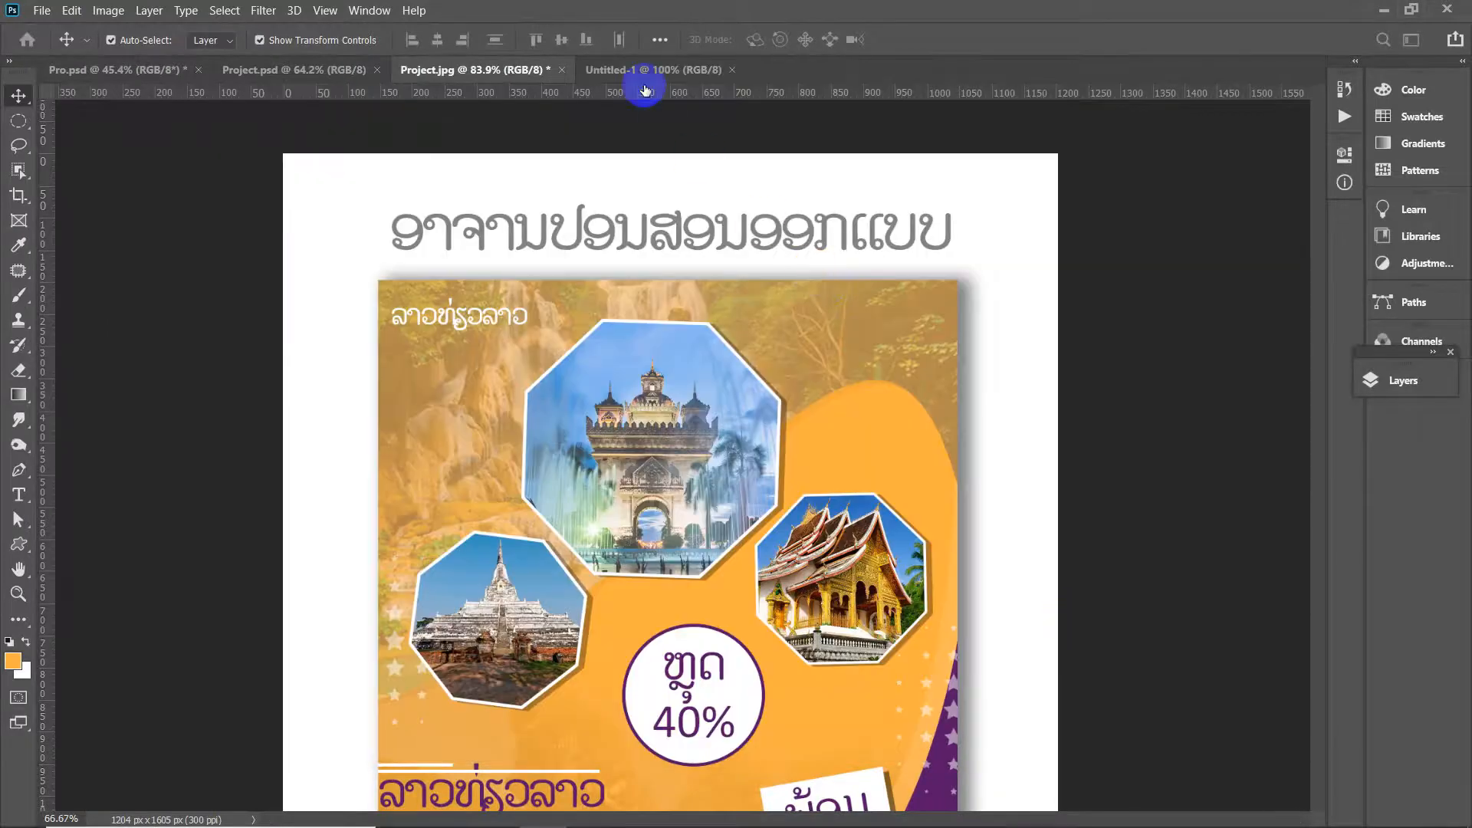
pyautogui.click(610, 70)
pyautogui.scroll(1, 663, 198)
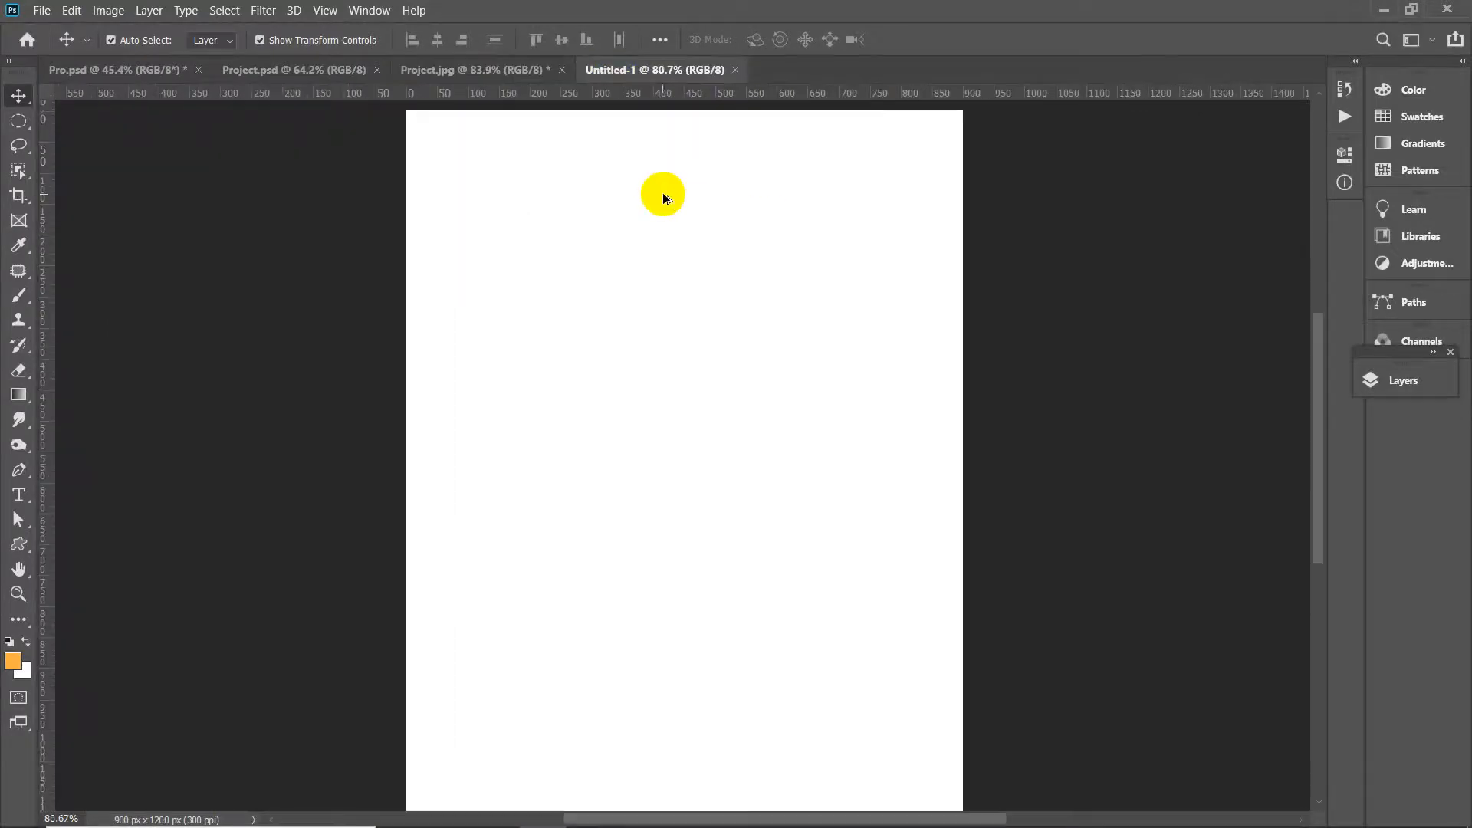
pyautogui.scroll(1, 763, 219)
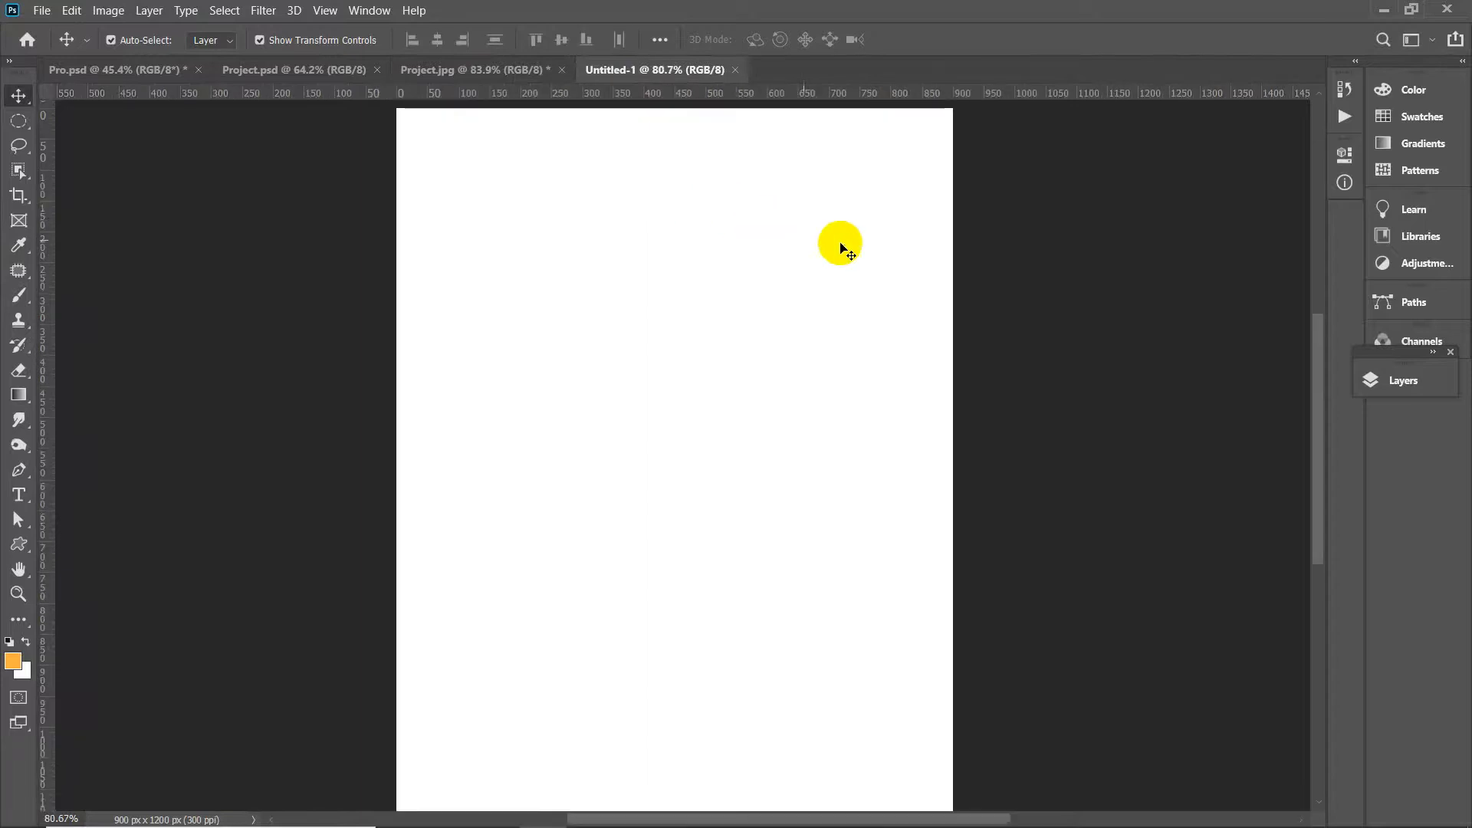
# Save the blank document in Photoshop format as Project02 in the same folder as the existing Project file
pyautogui.click(41, 11)
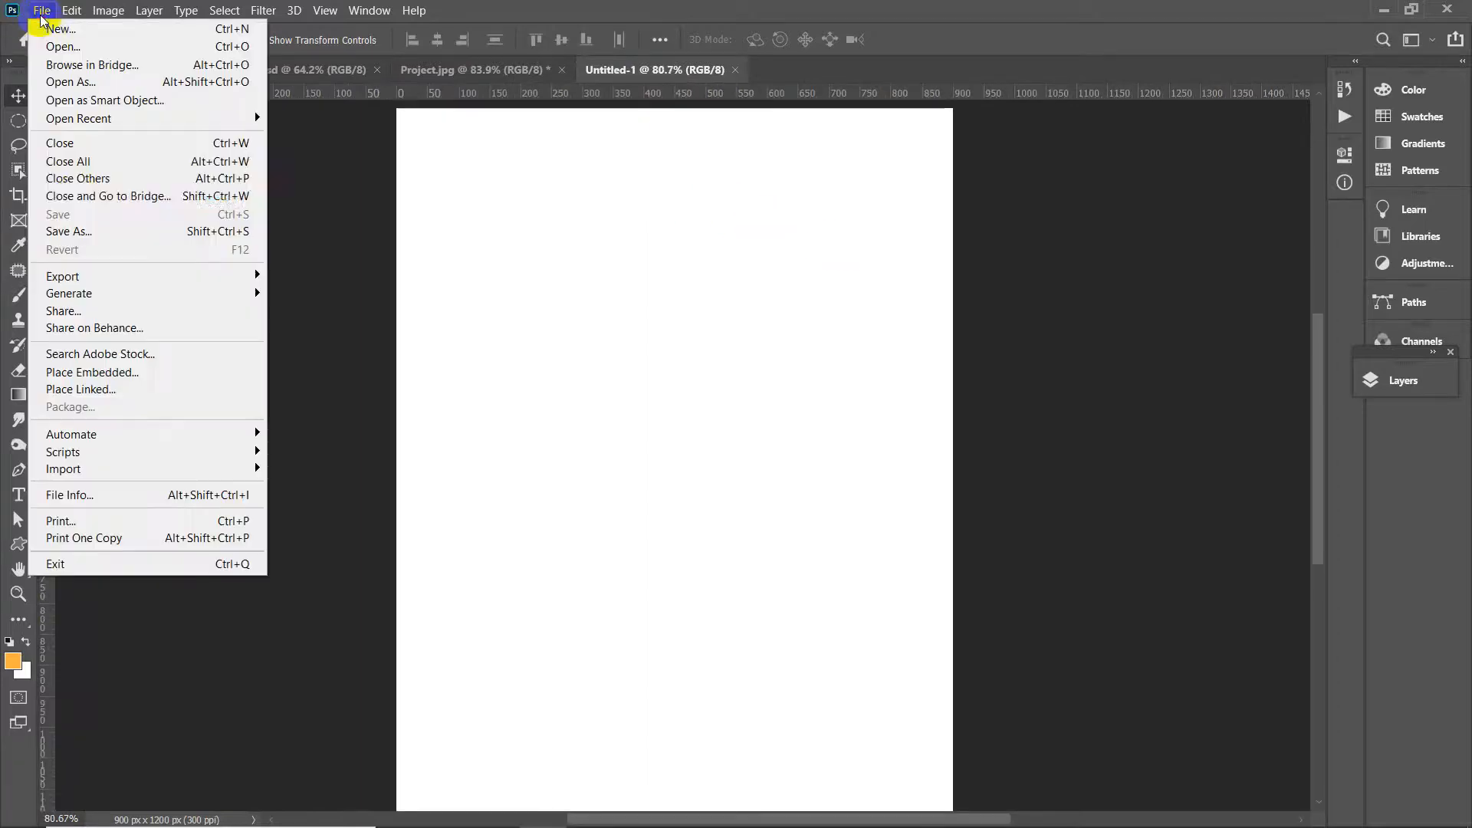
pyautogui.click(73, 230)
pyautogui.click(580, 504)
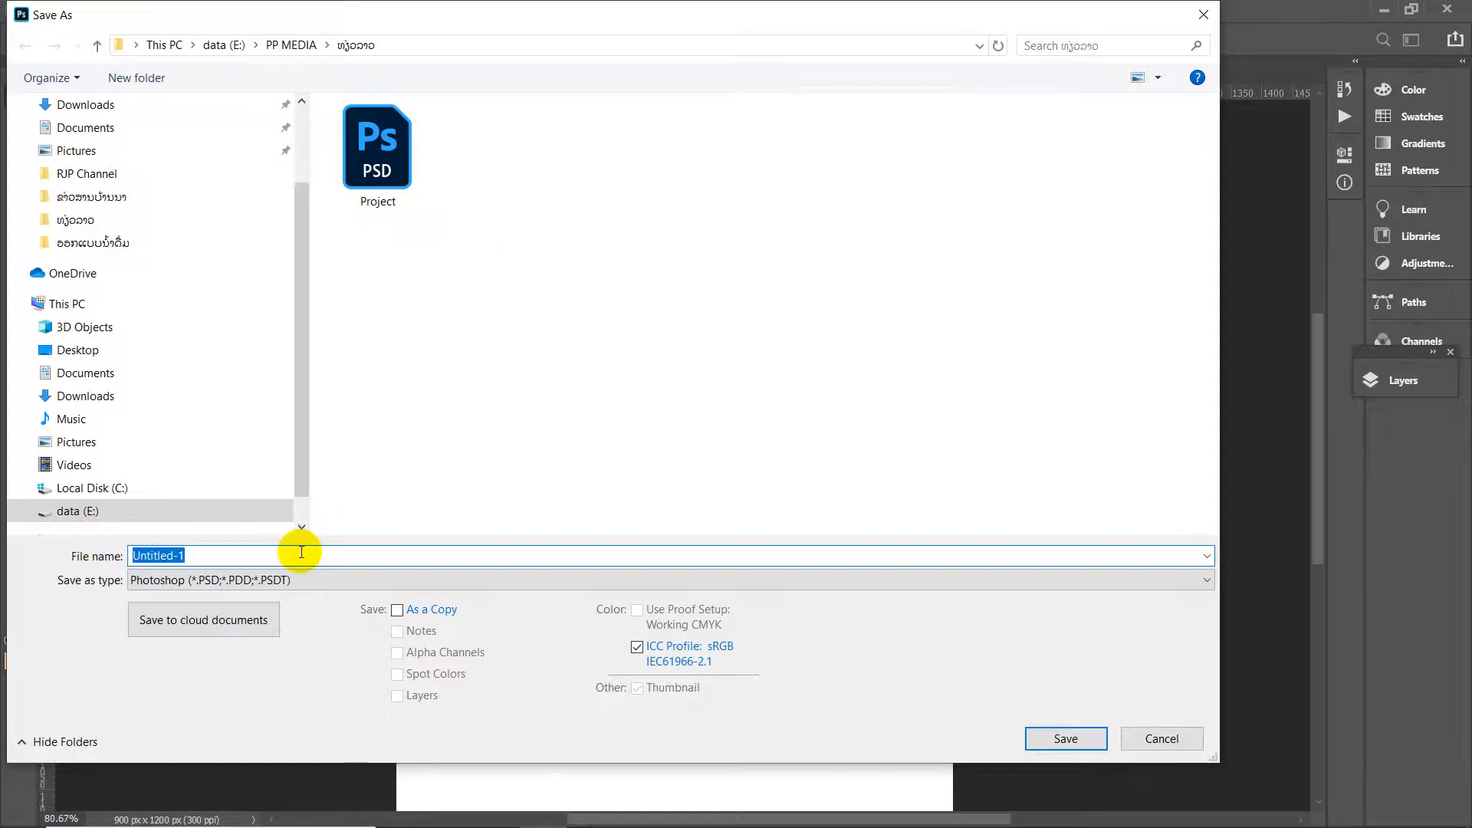
pyautogui.click(421, 207)
pyautogui.click(382, 556)
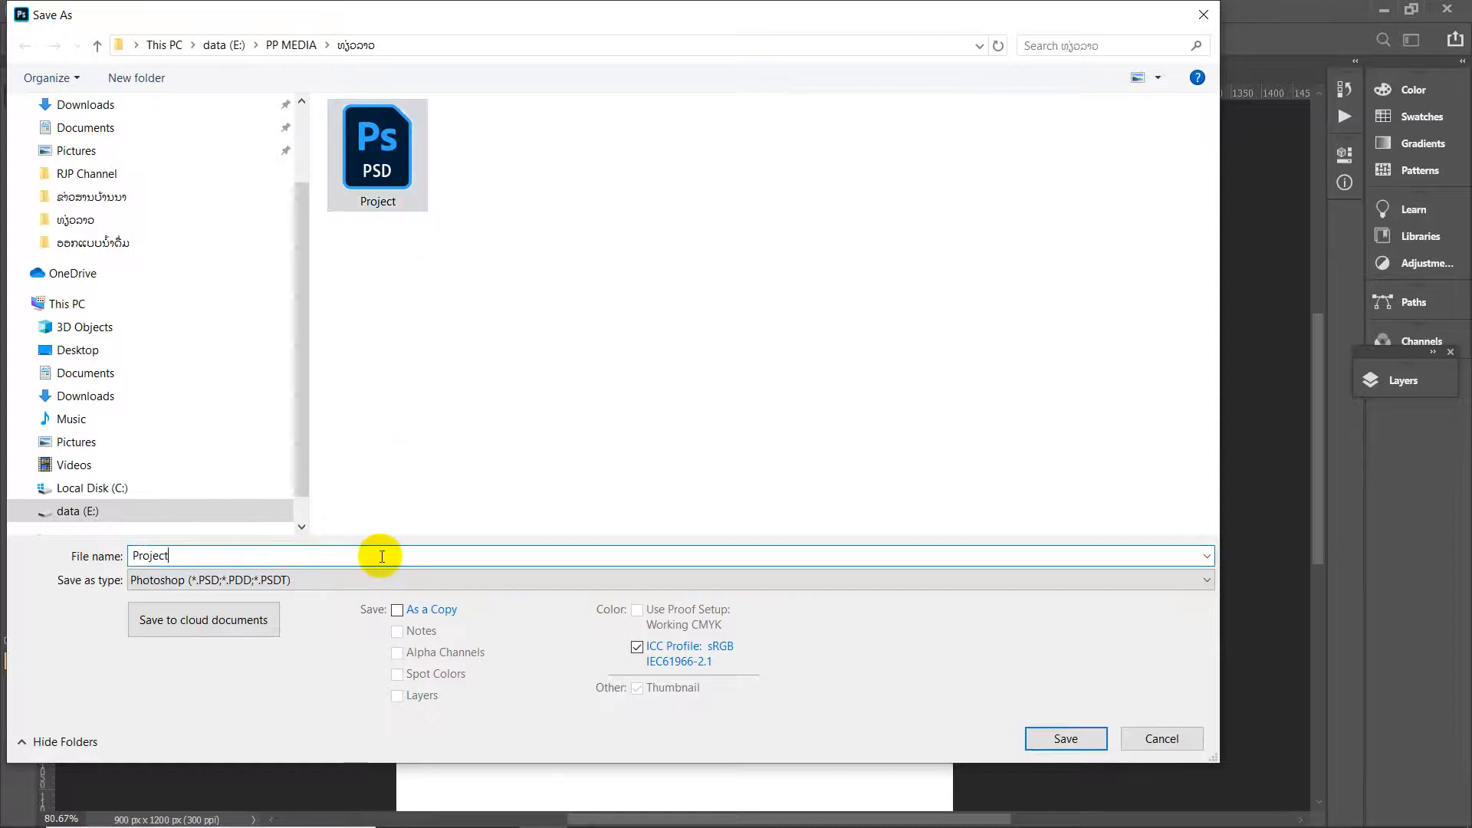
pyautogui.write('02')
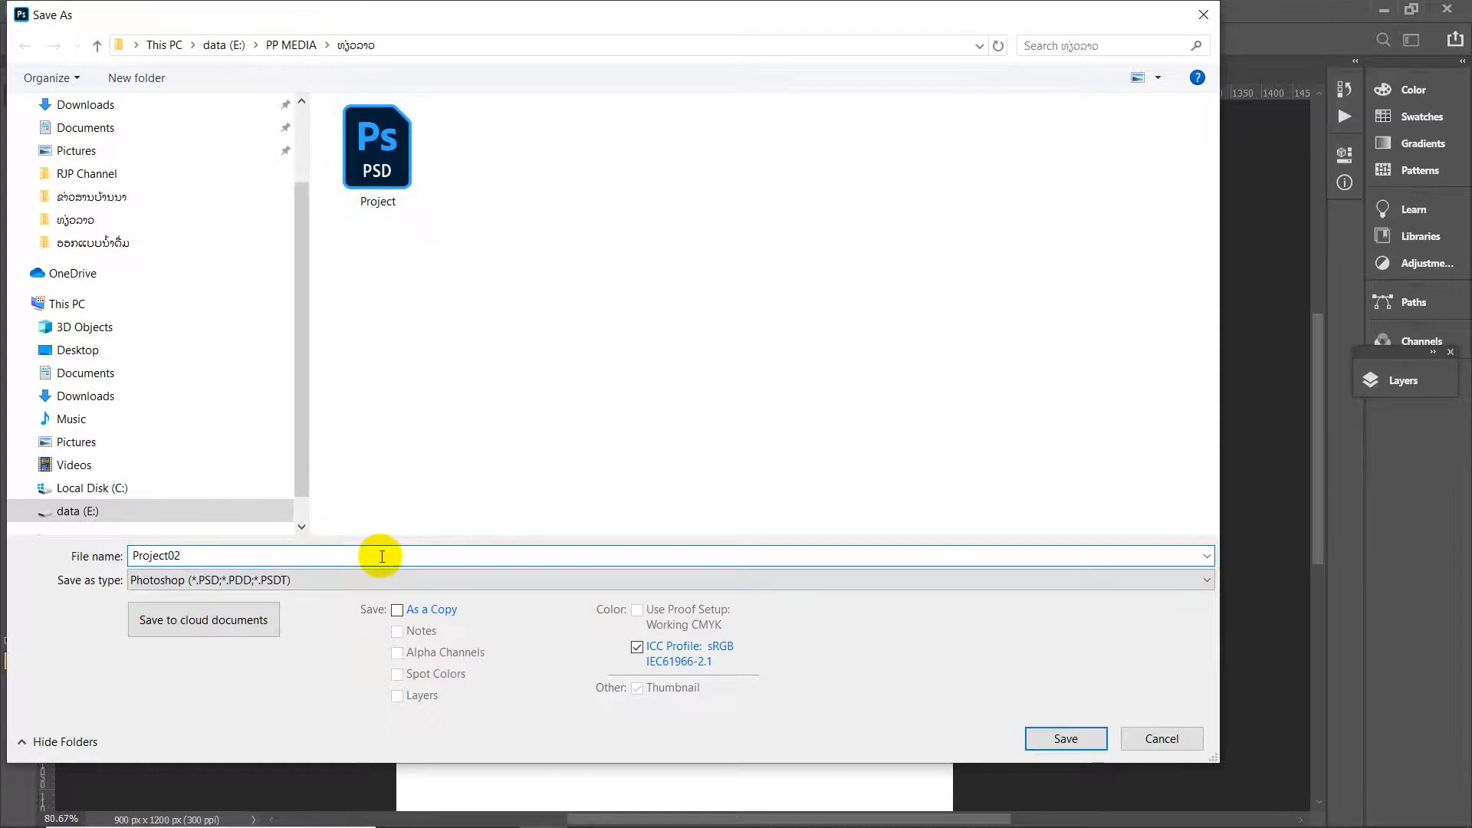
pyautogui.click(623, 443)
pyautogui.click(1100, 725)
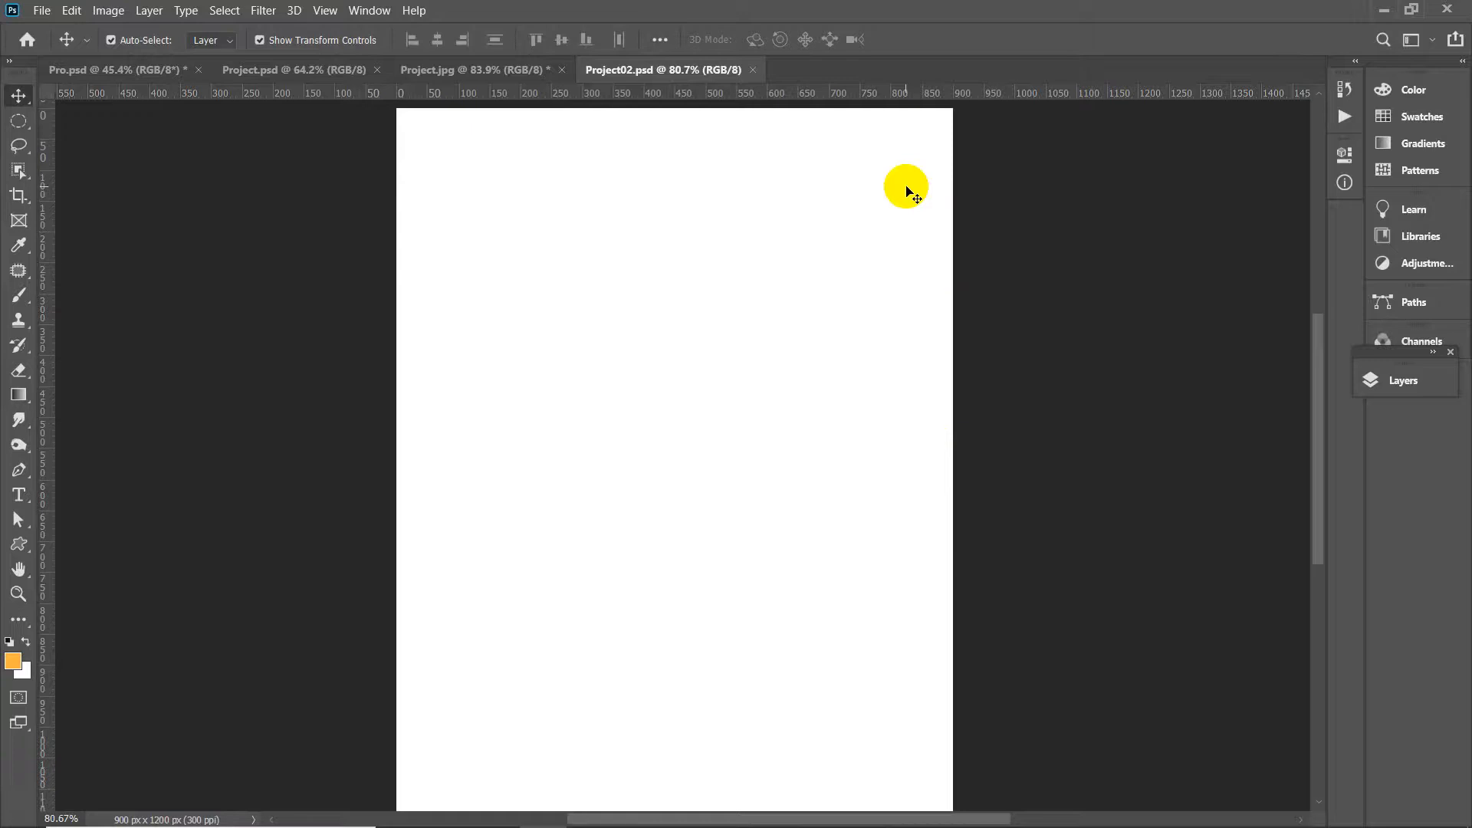
# Compare the finished poster in Project.jpg, from its photos to its purple footer, with the blank Project02.psd canvas
pyautogui.click(734, 242)
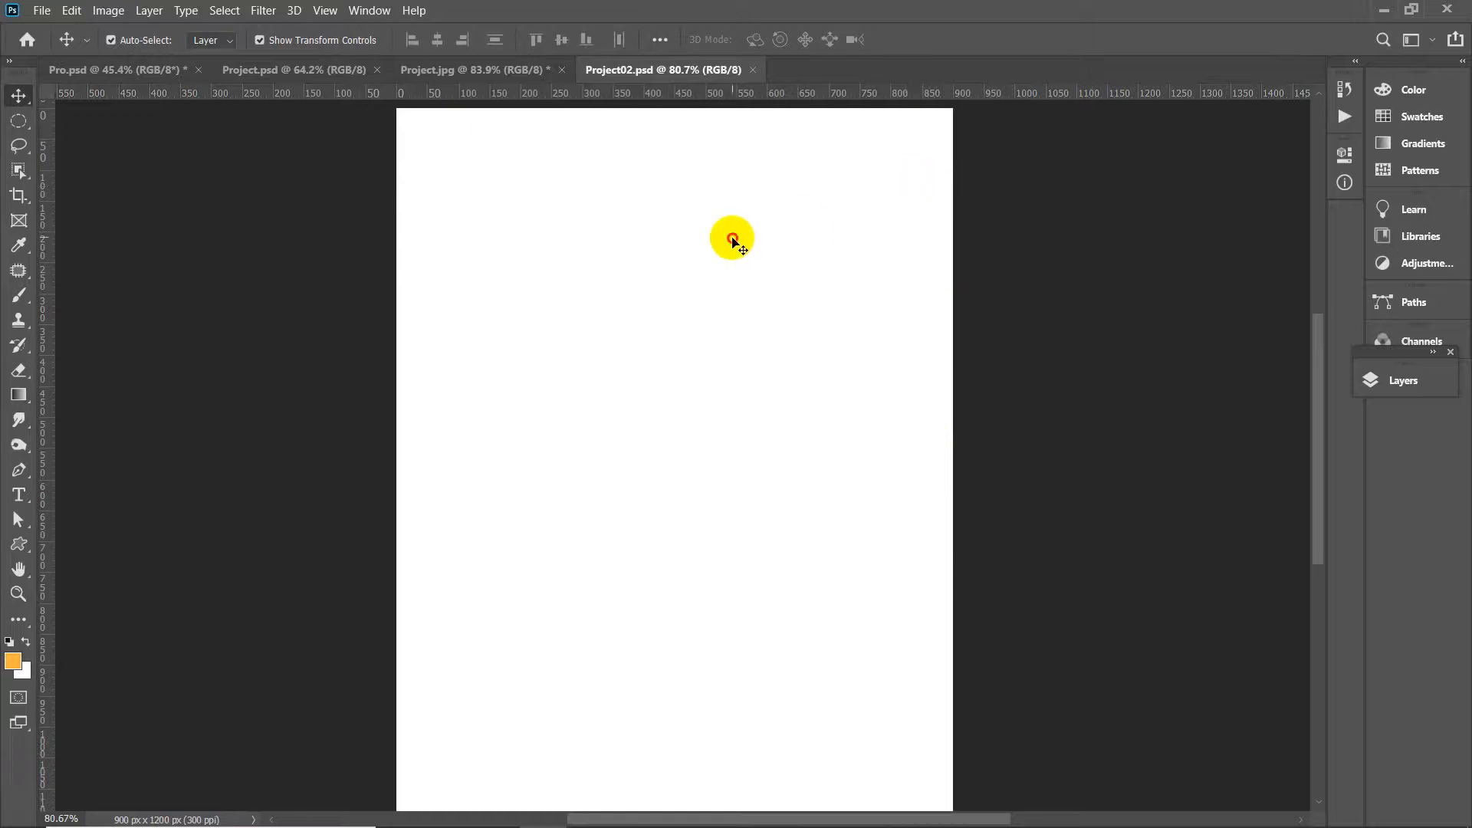
pyautogui.click(435, 70)
pyautogui.scroll(-4, 551, 319)
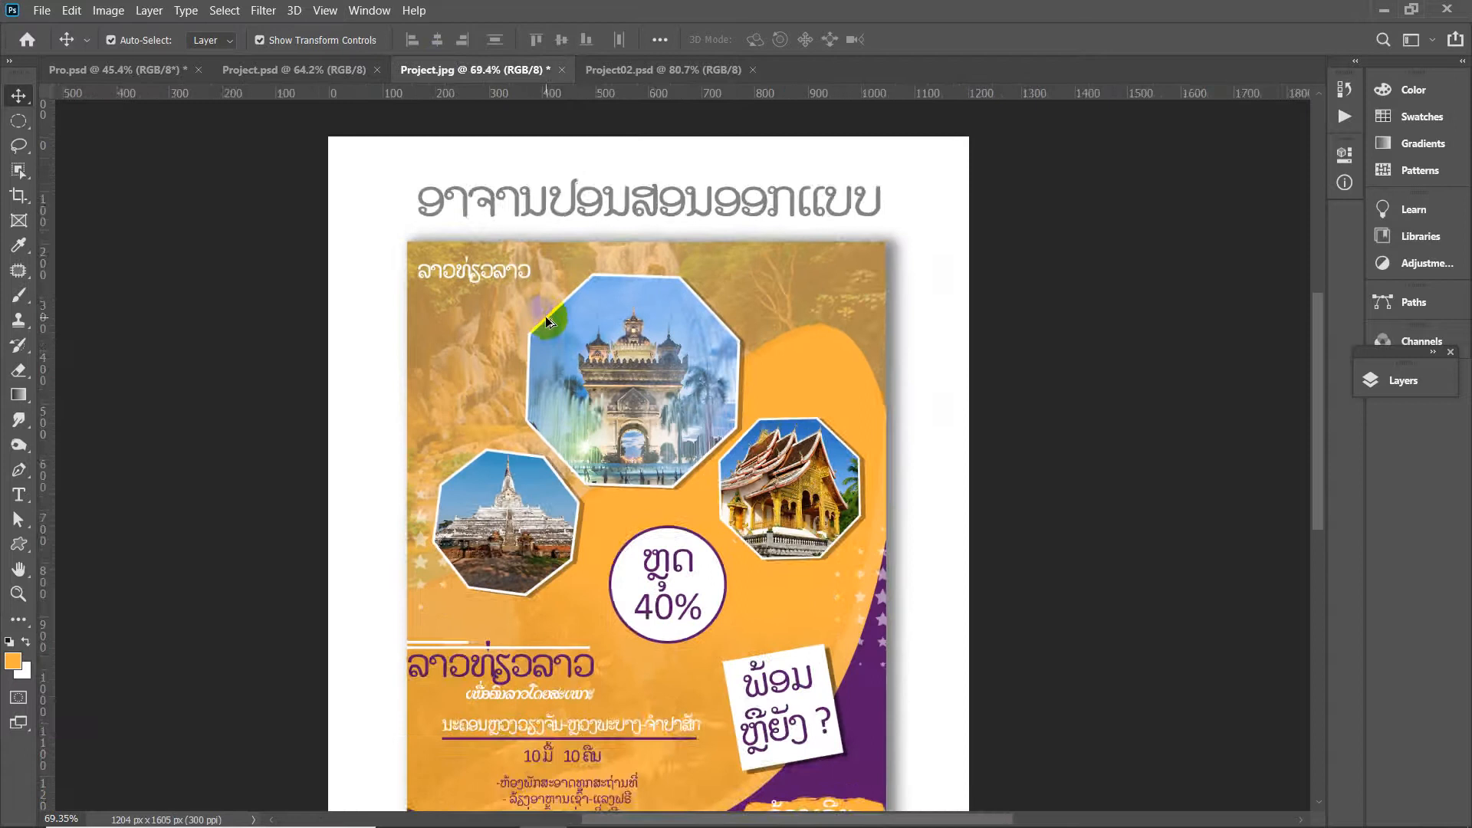
pyautogui.scroll(4, 632, 485)
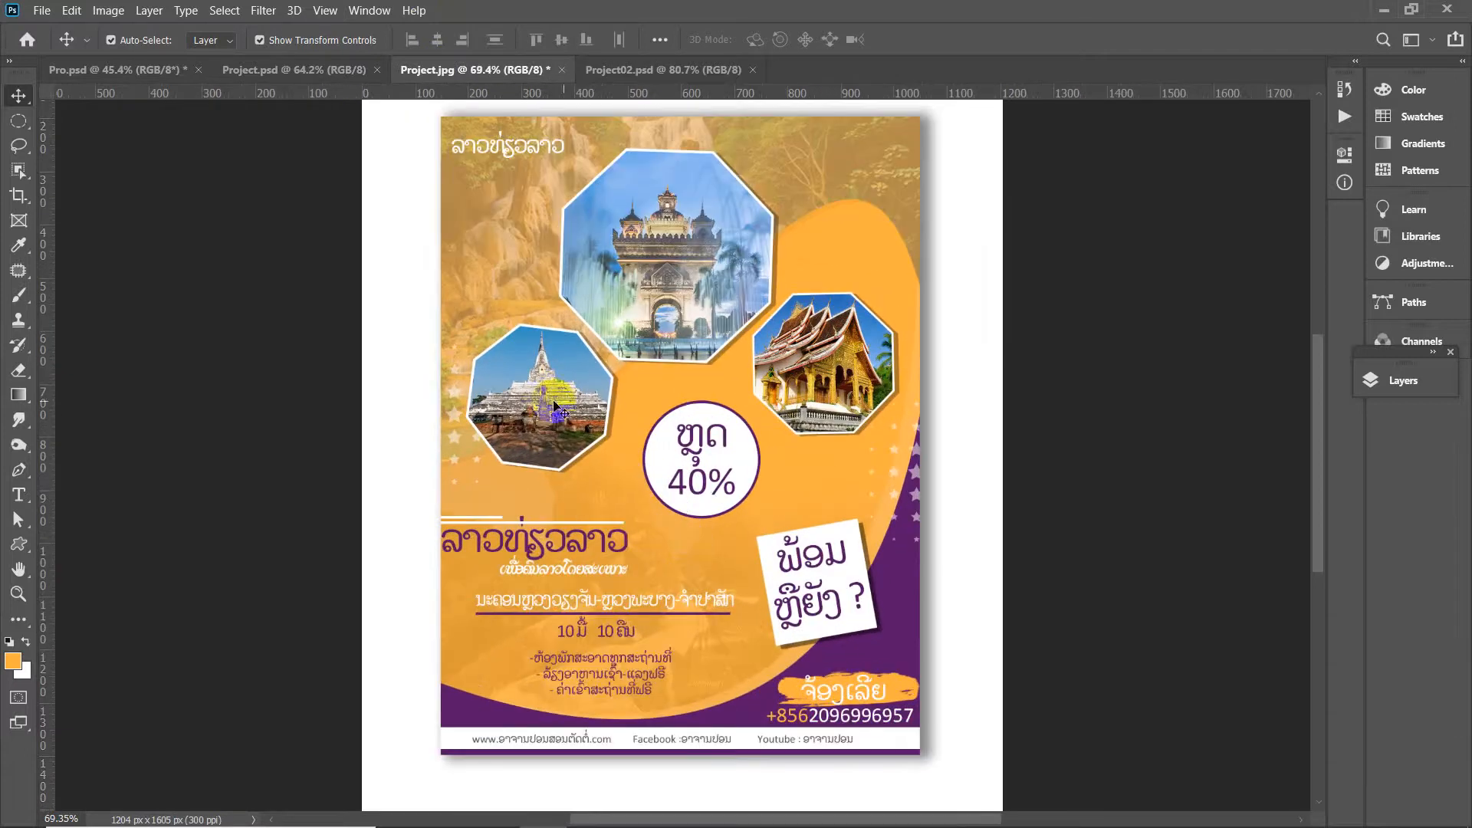
pyautogui.scroll(3, 545, 397)
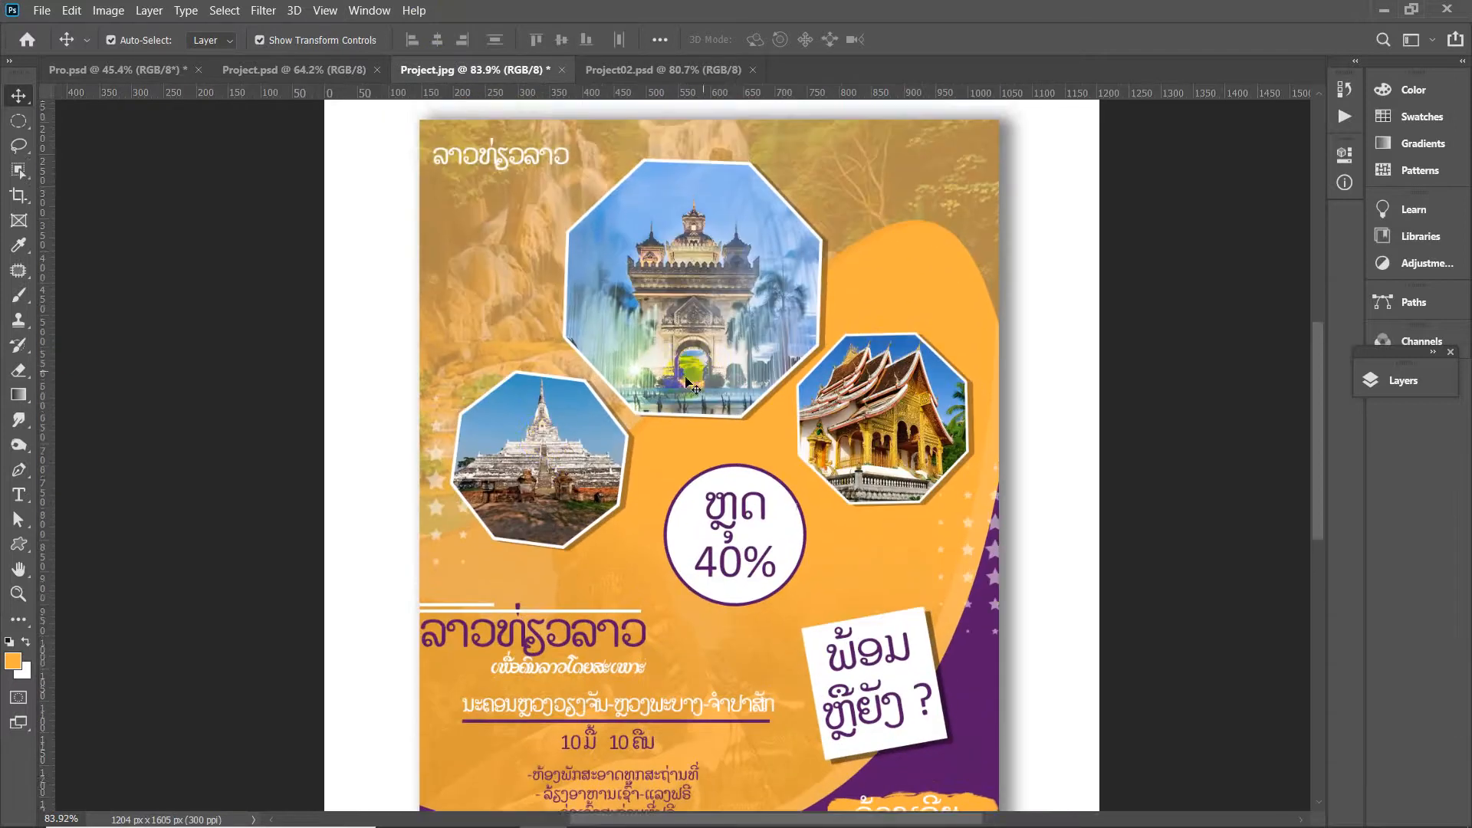
pyautogui.scroll(-3, 982, 479)
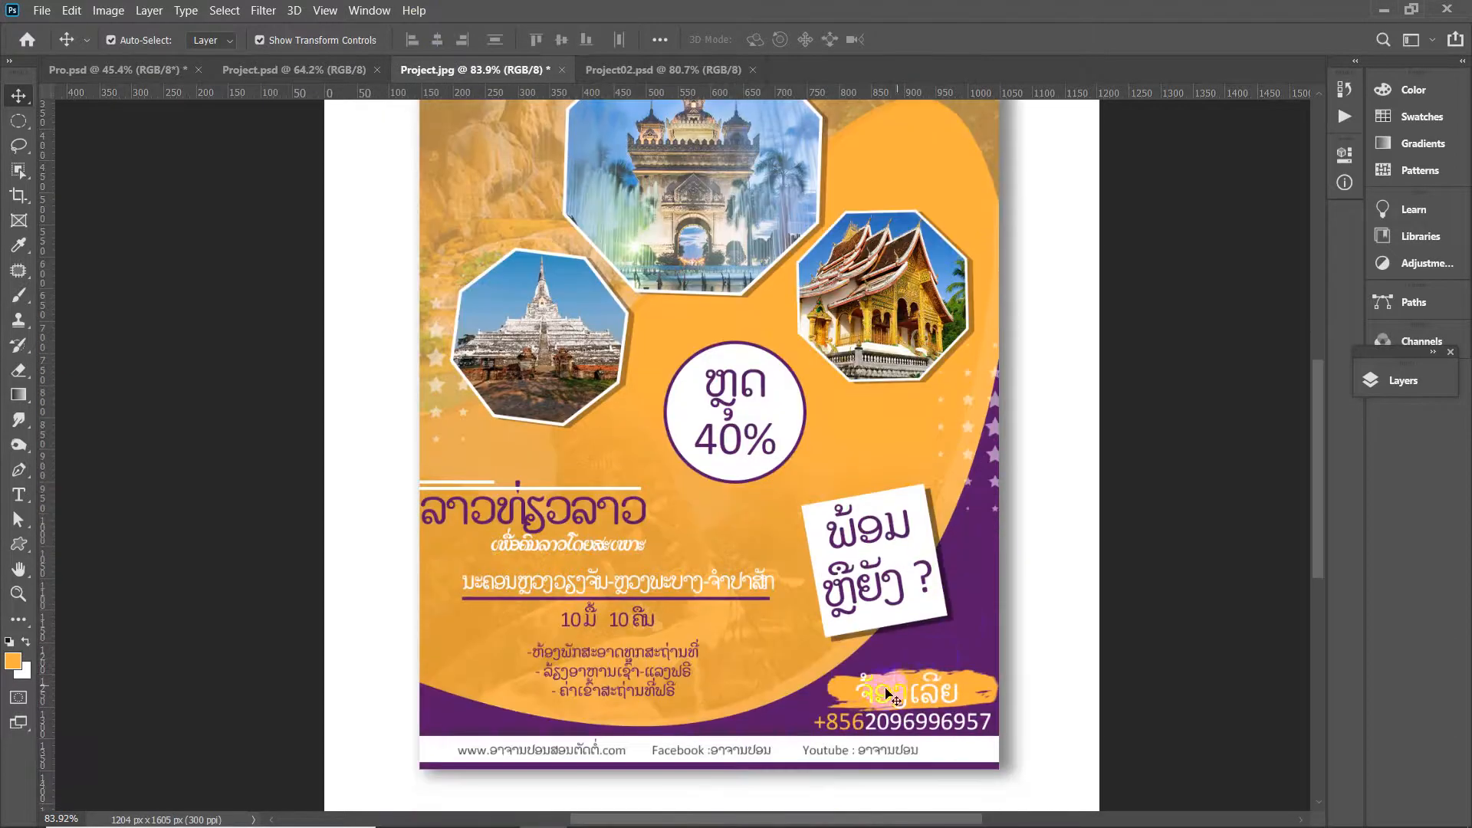
pyautogui.click(977, 556)
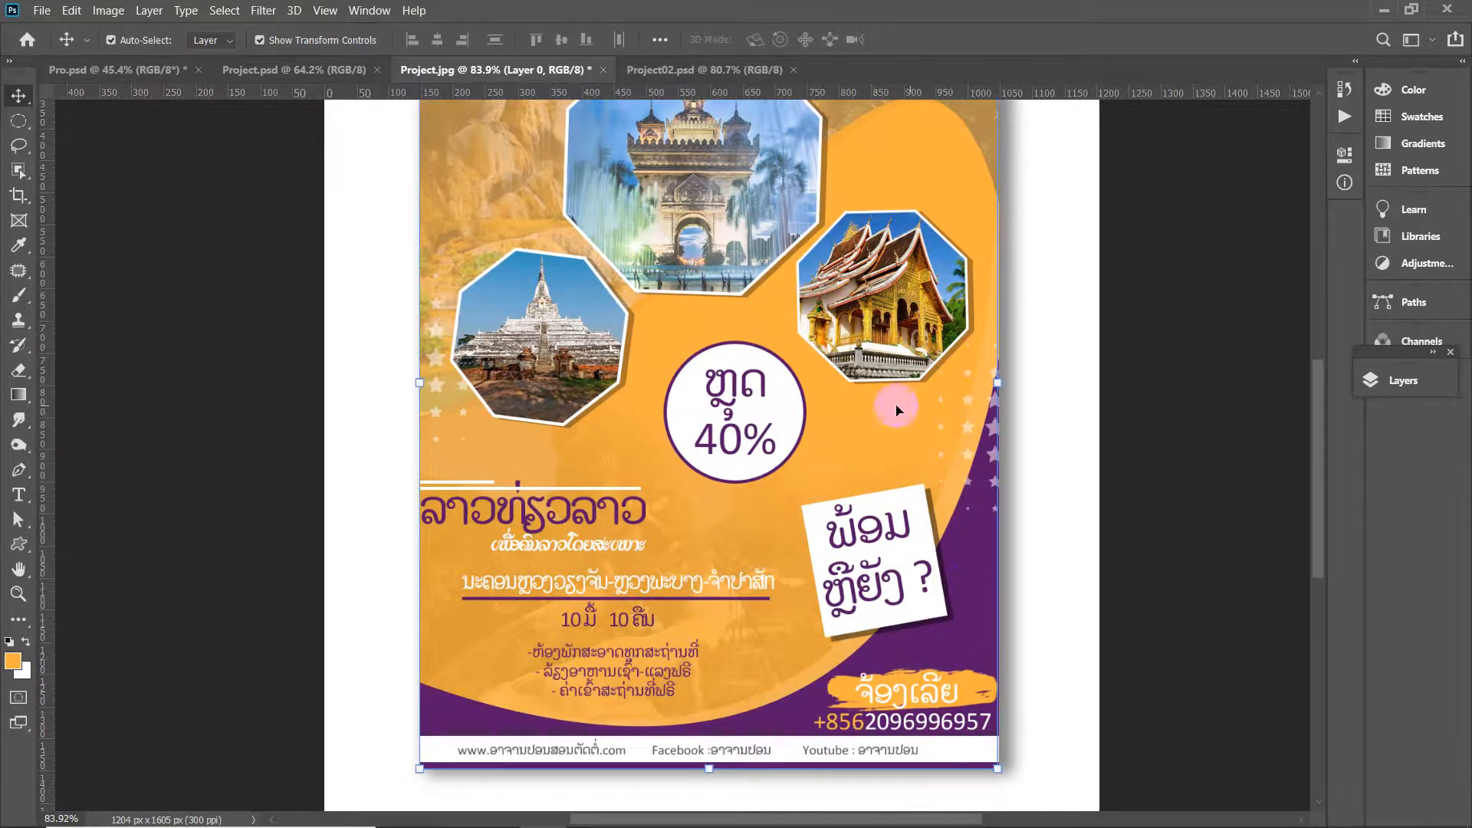
pyautogui.click(678, 72)
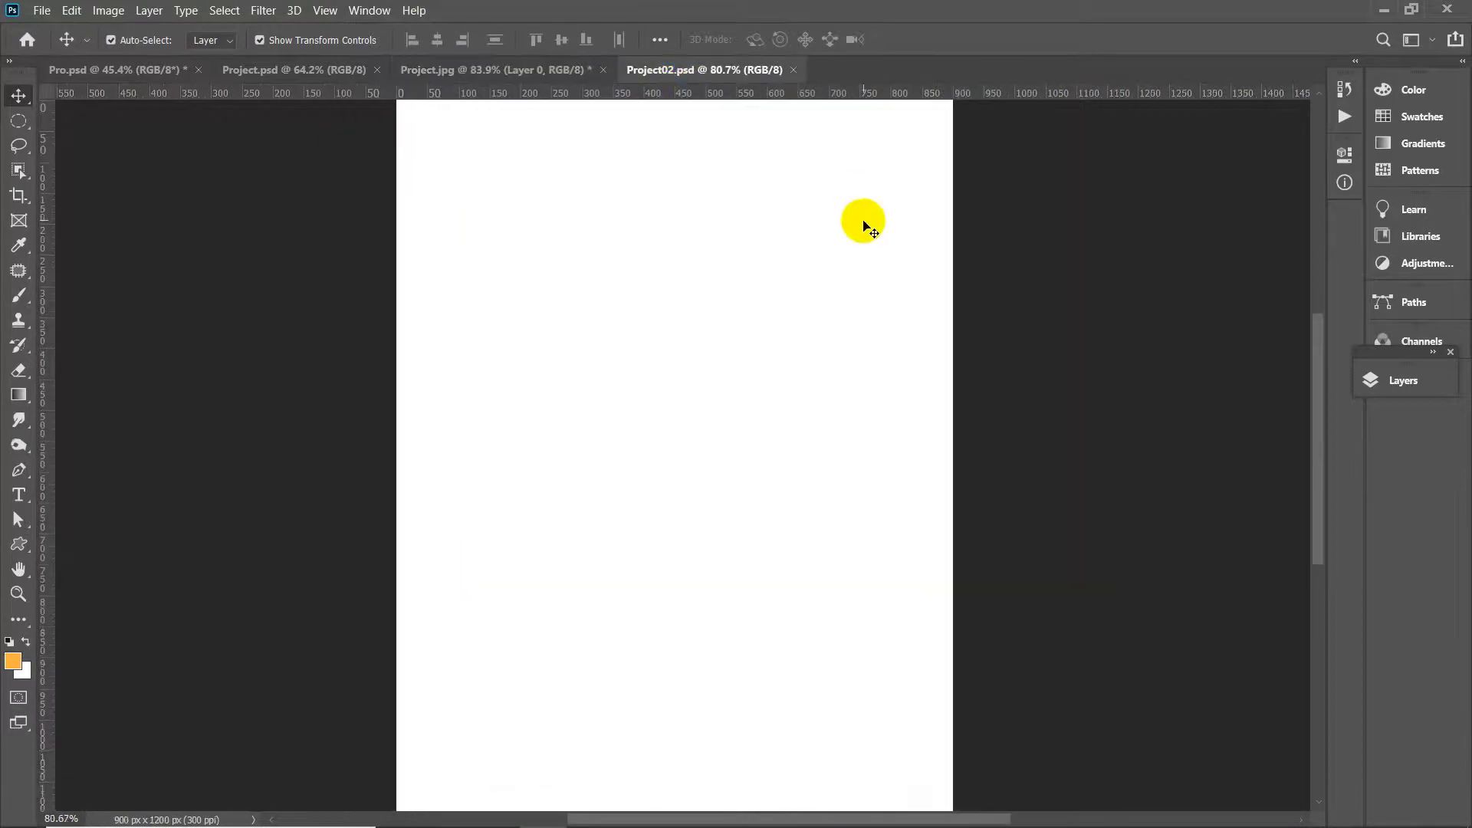
pyautogui.click(499, 70)
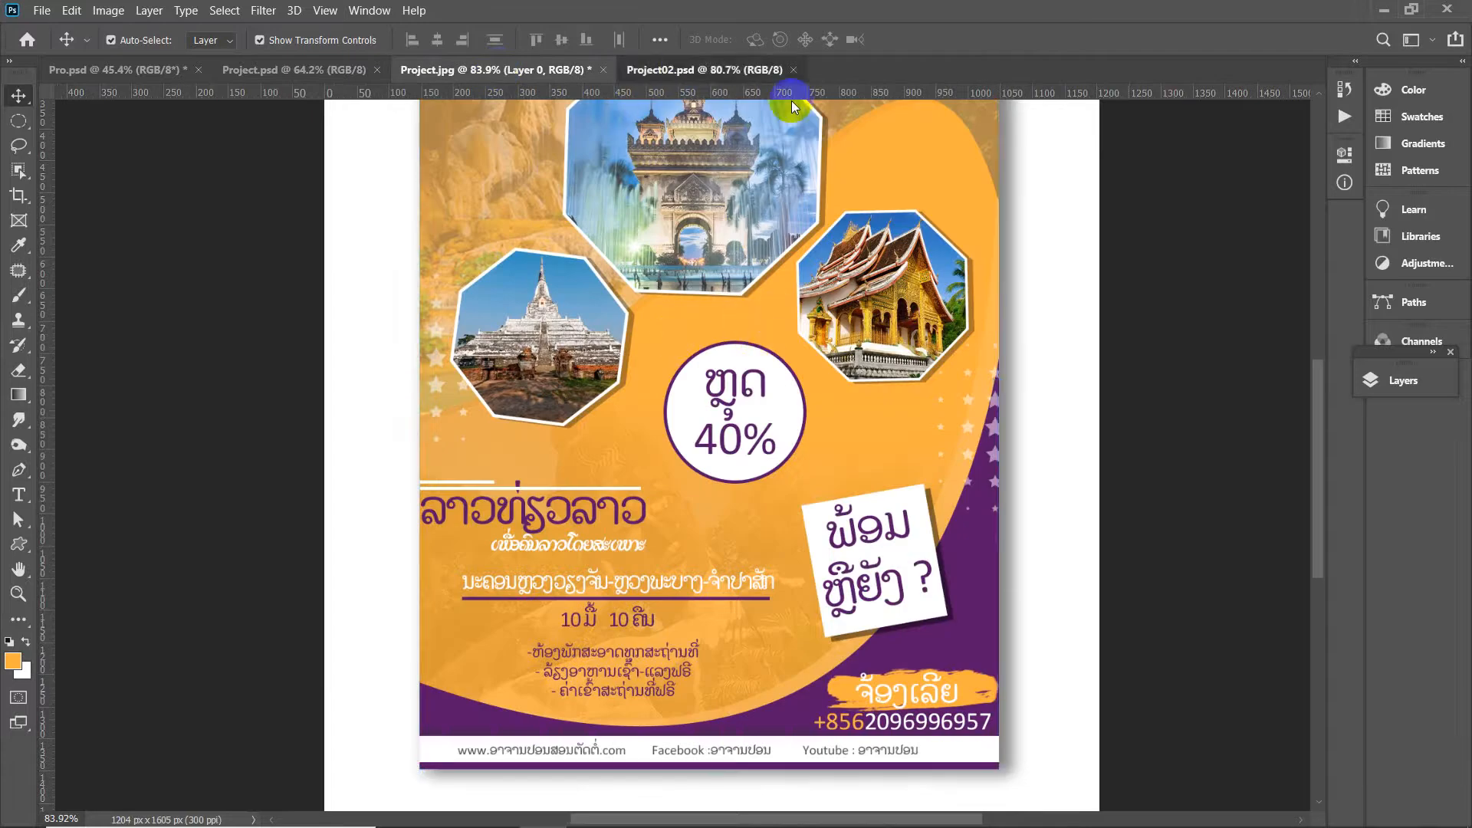
pyautogui.click(704, 70)
# Add a Solid Color fill layer in orange #fdb03e above the Background layer of Project02.psd
pyautogui.click(1394, 400)
pyautogui.hotkey('ctrl', '+')
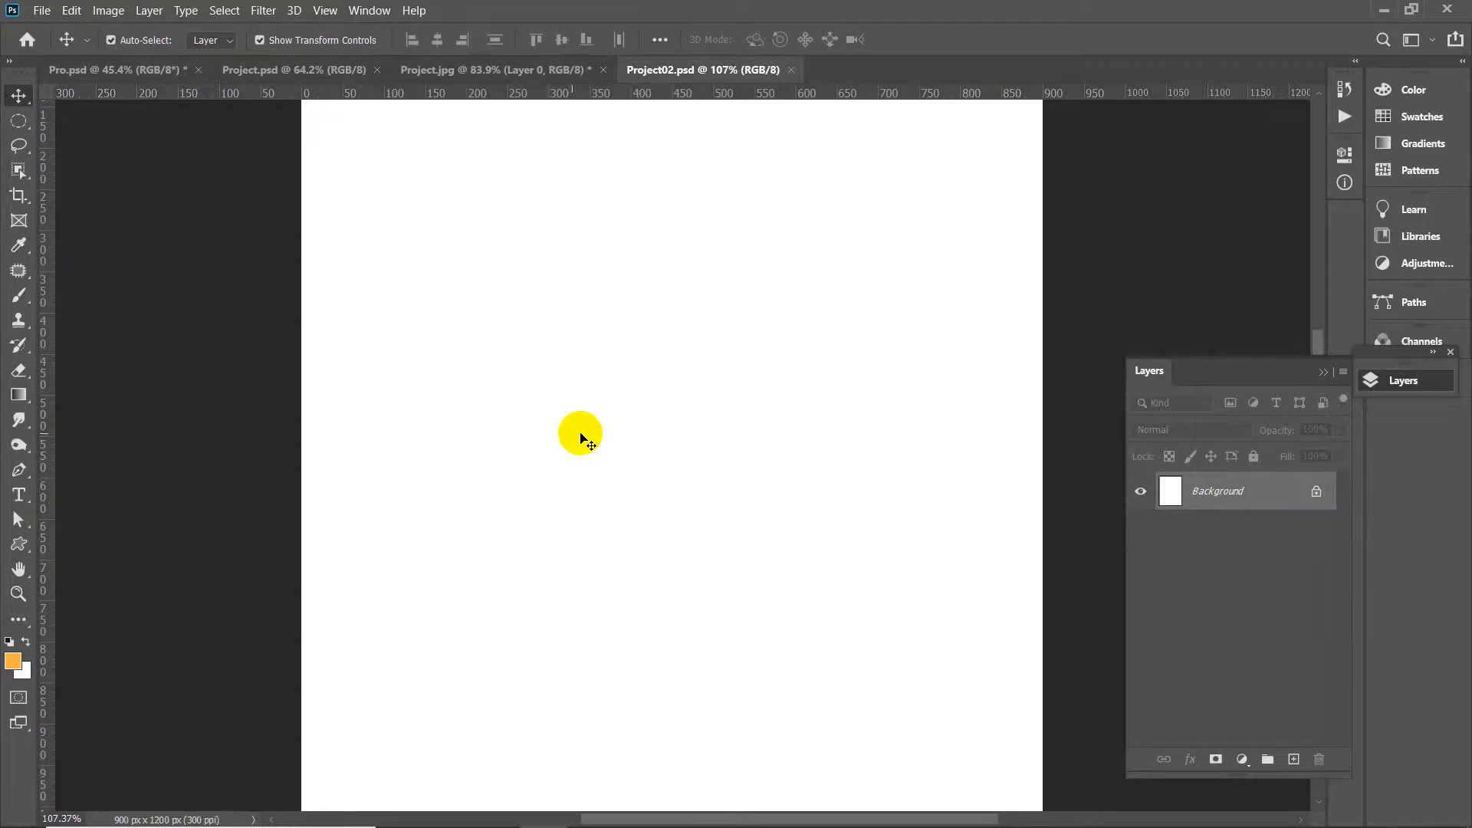
pyautogui.click(1288, 513)
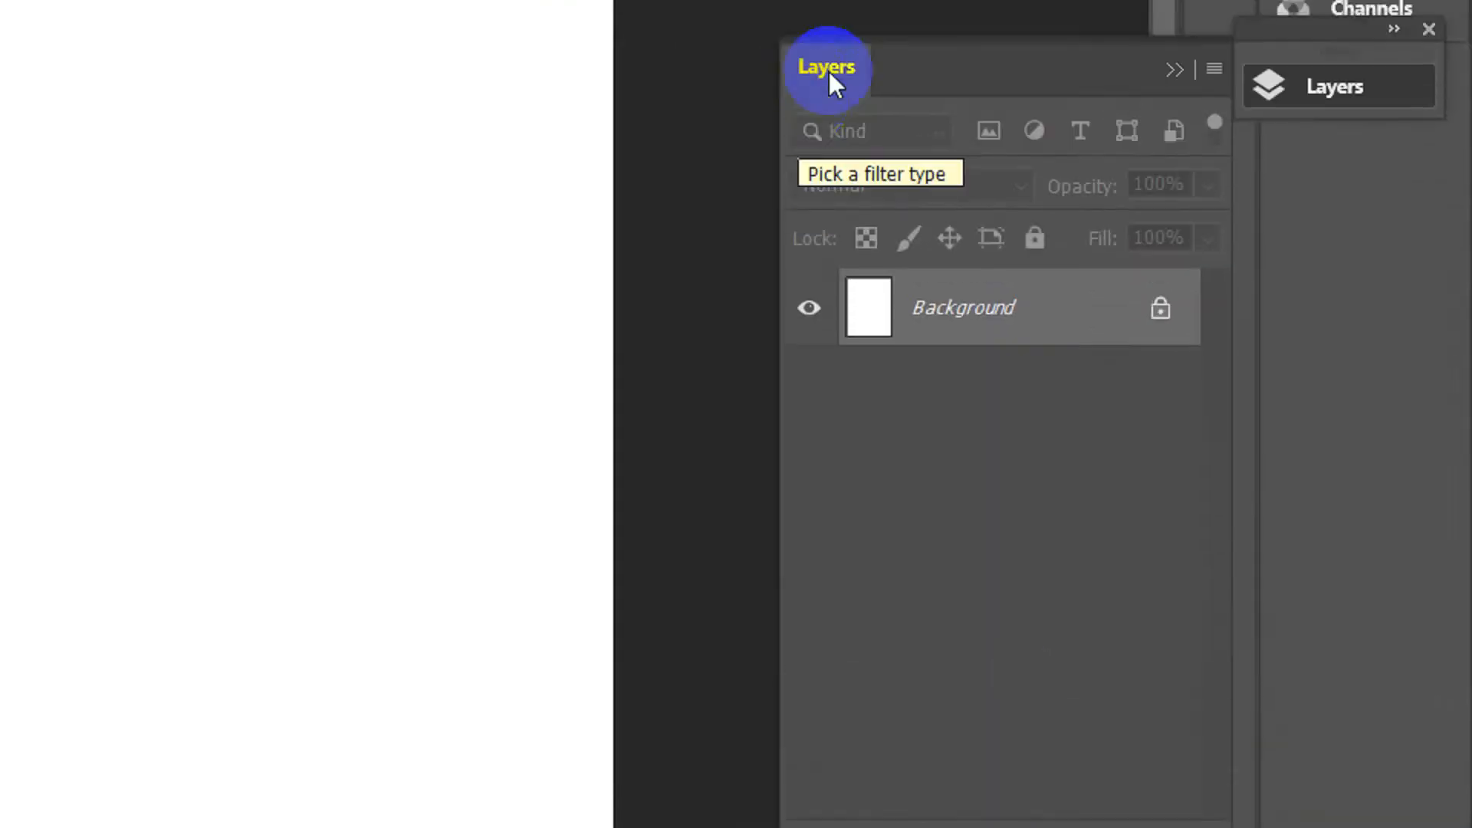
pyautogui.click(1011, 756)
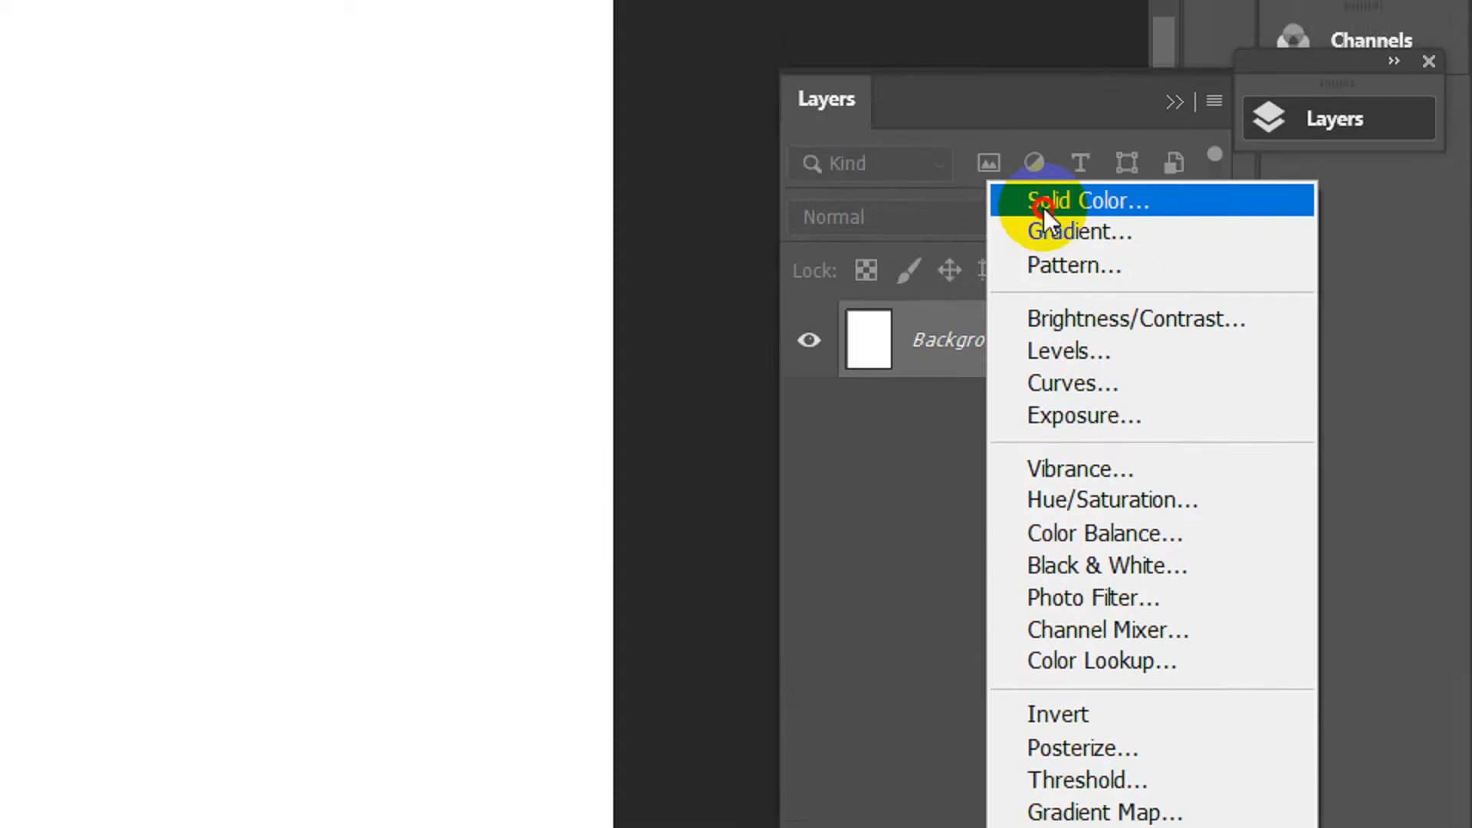
pyautogui.click(1048, 112)
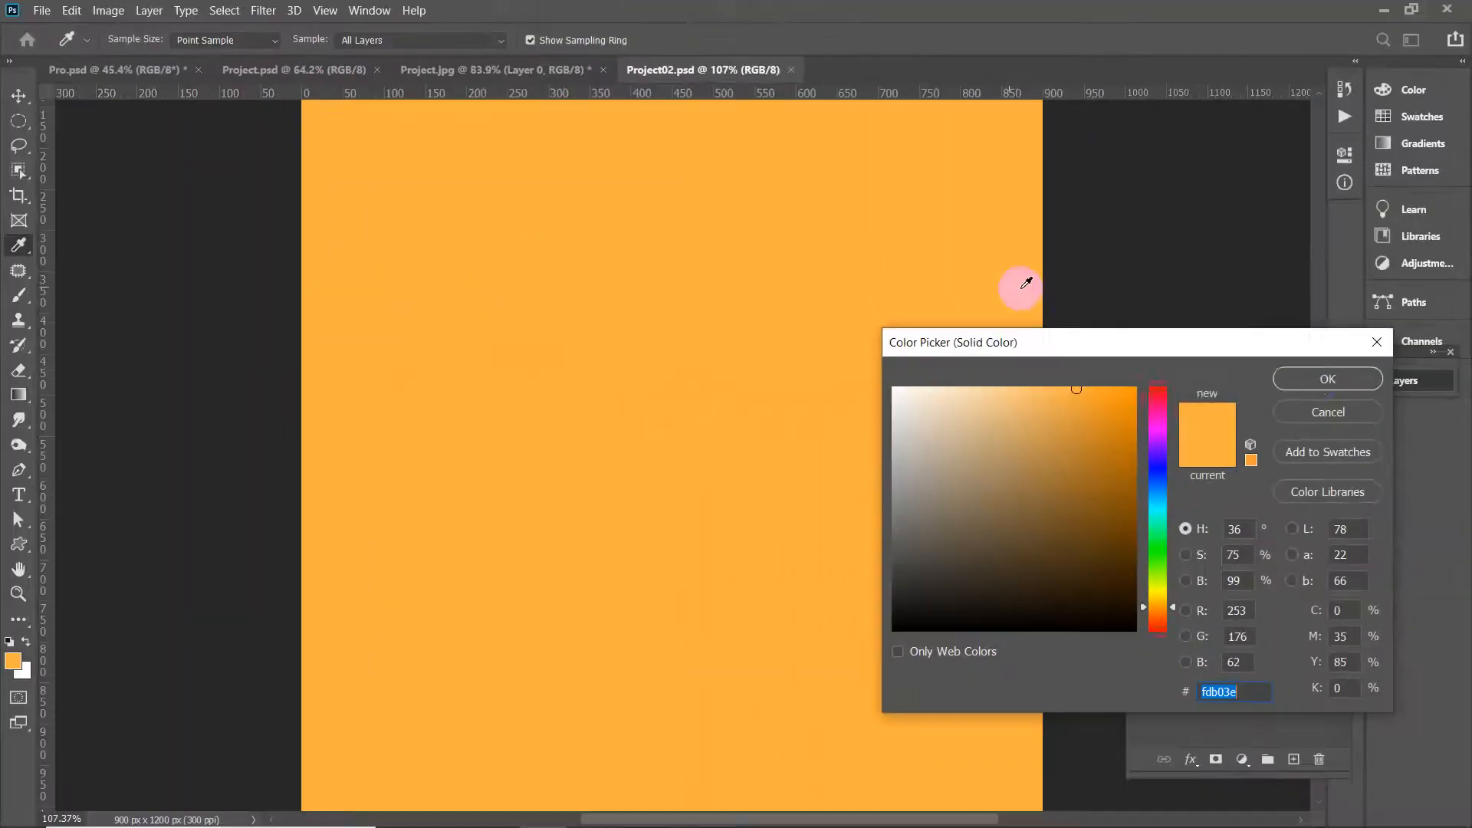
pyautogui.click(1308, 381)
pyautogui.scroll(-3, 699, 289)
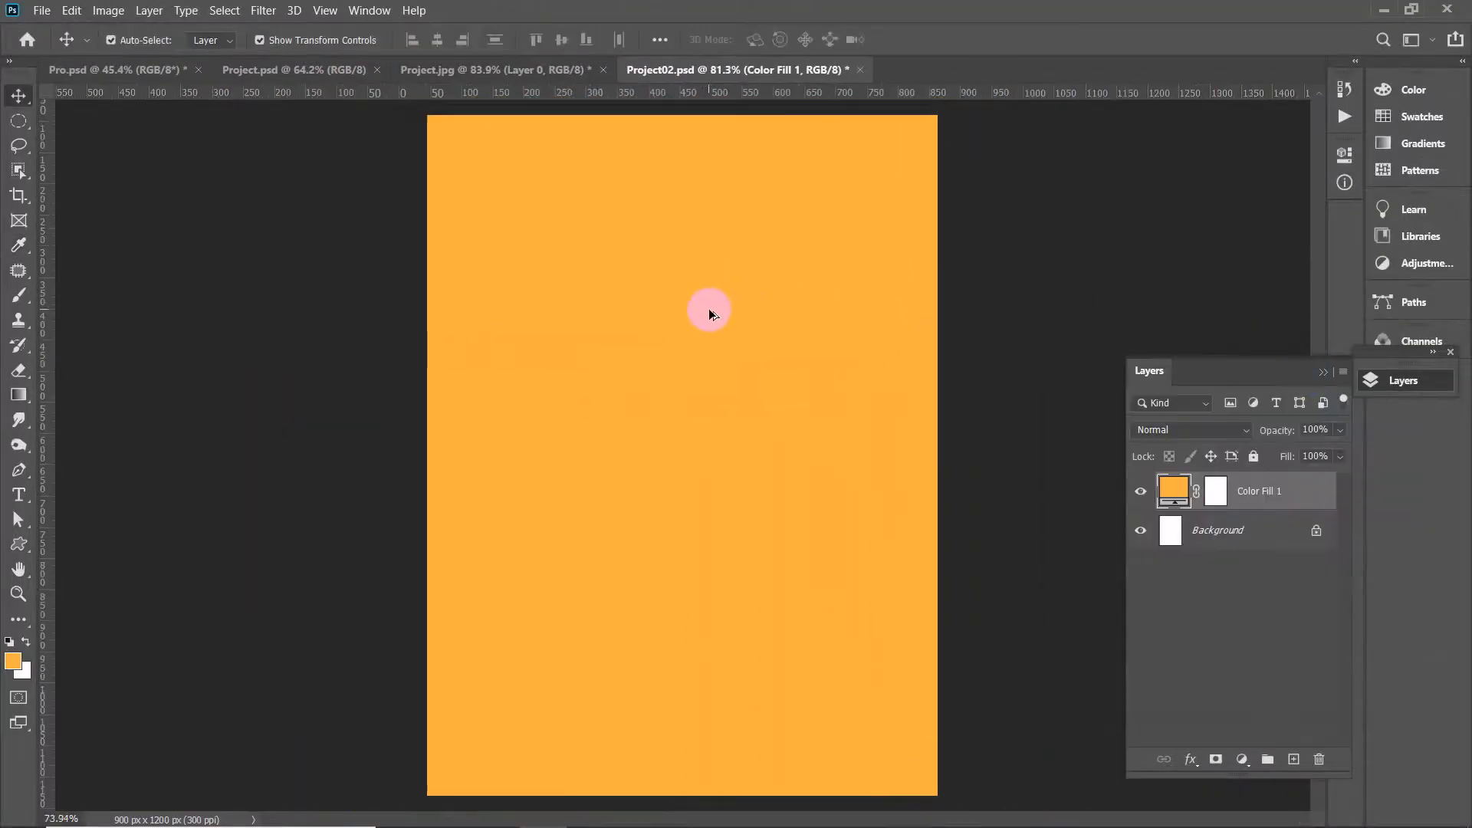
pyautogui.scroll(2, 698, 313)
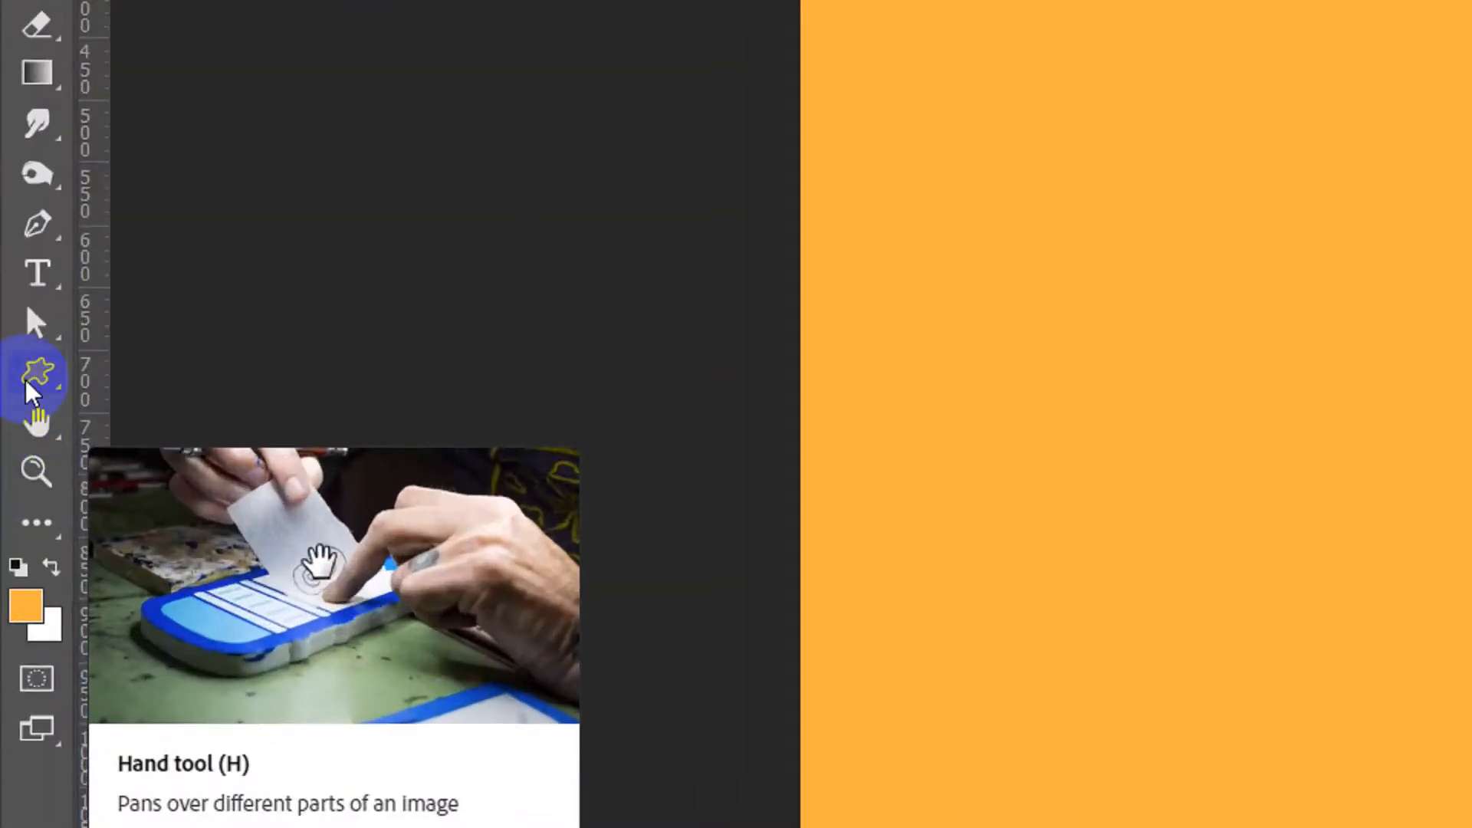
# Draw a purple-filled rectangle of about 829 x 350 px across the middle of the canvas with the Rectangle tool, overhanging its left edge
pyautogui.click(16, 542)
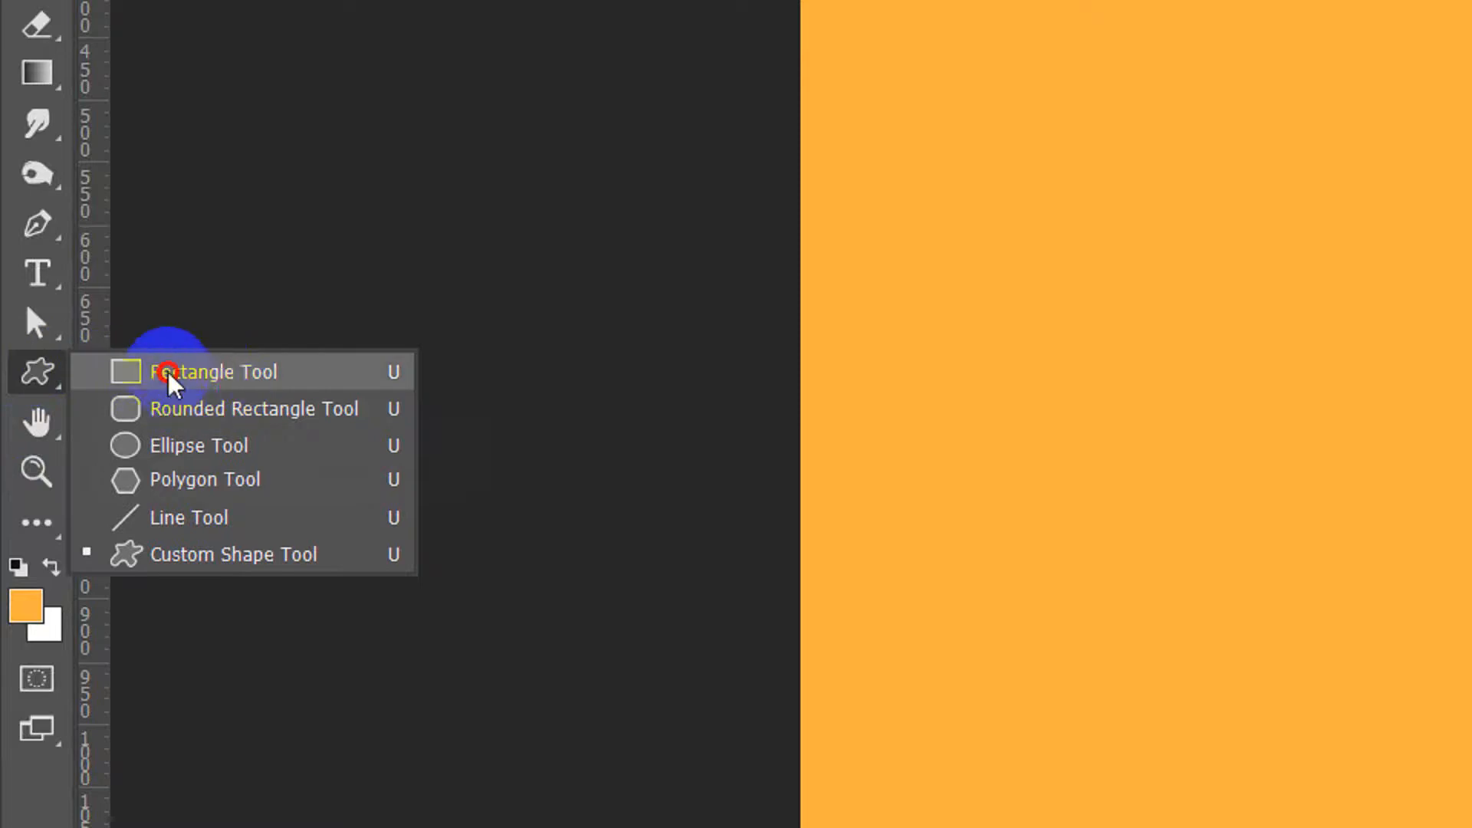
pyautogui.click(274, 377)
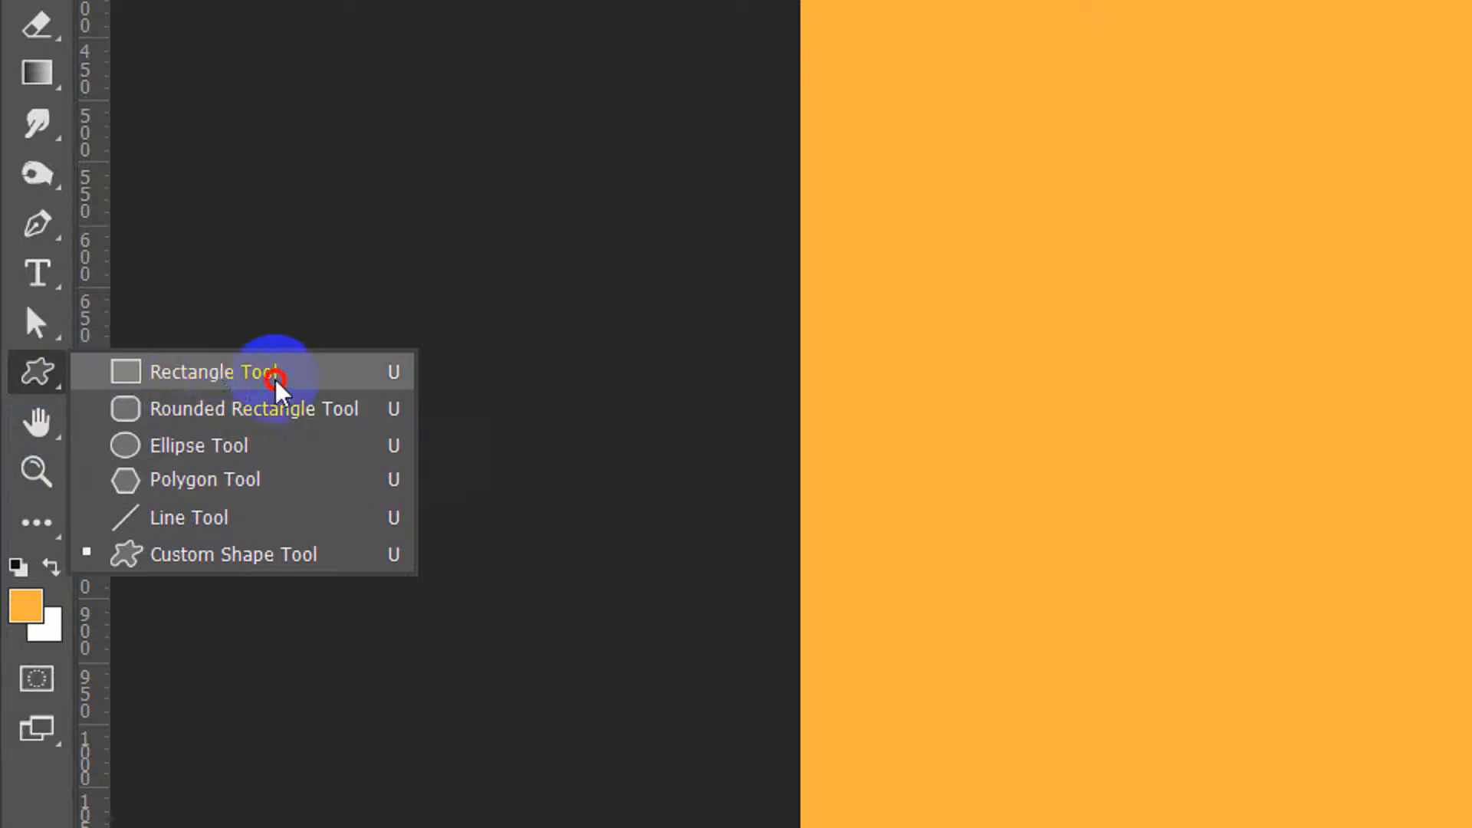
pyautogui.click(199, 374)
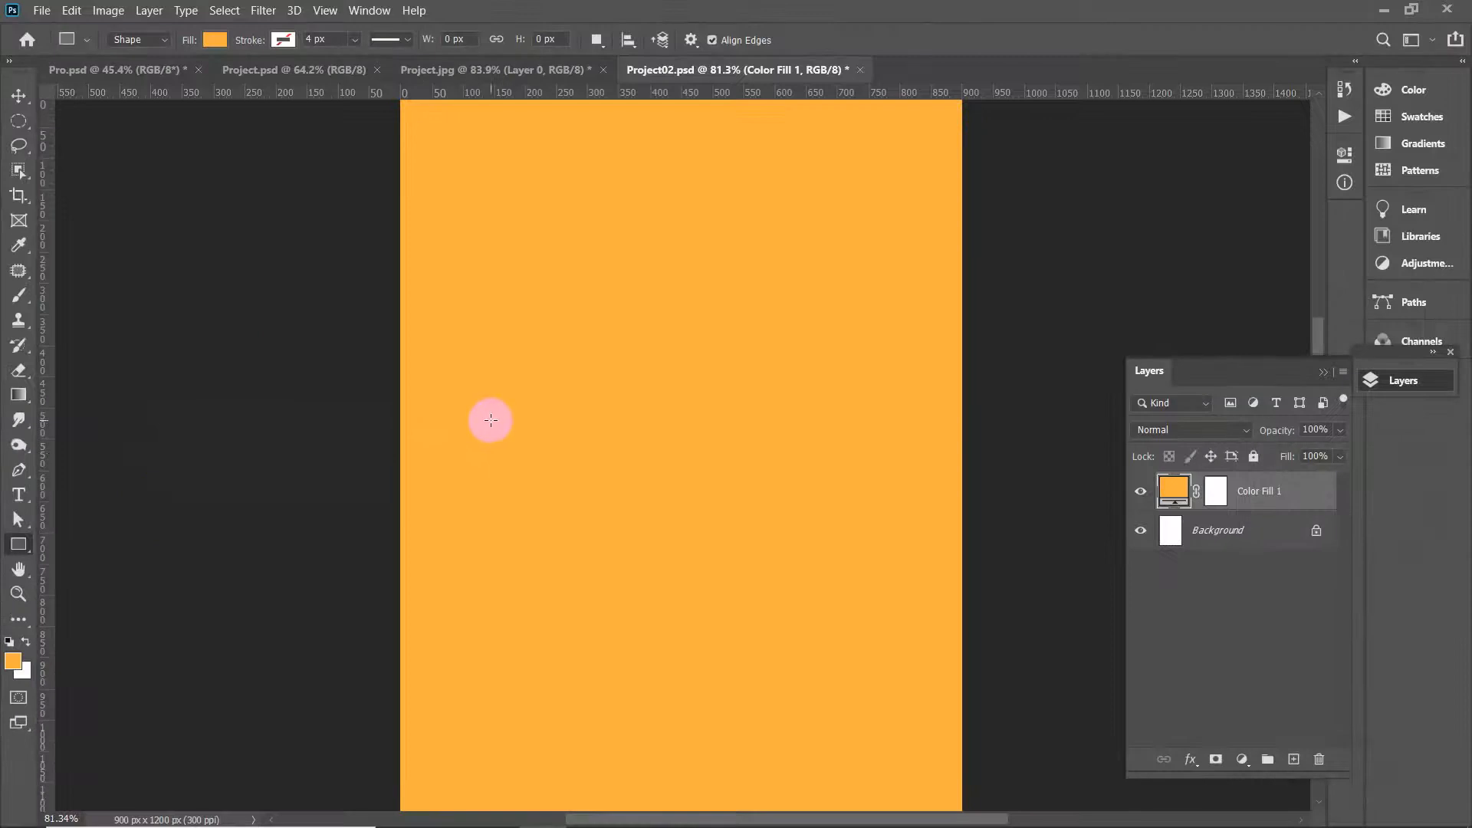
pyautogui.scroll(-2, 491, 420)
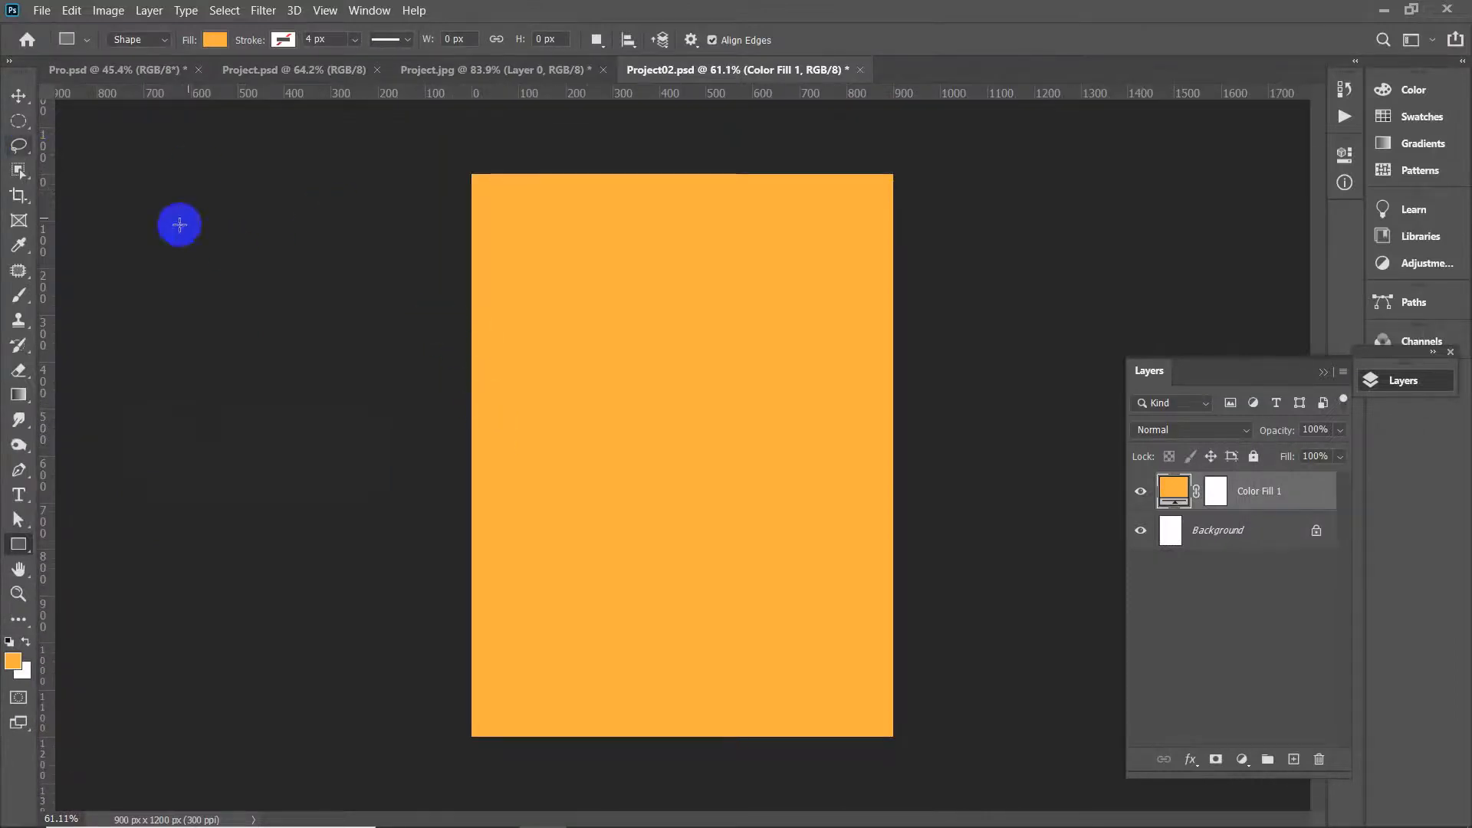
pyautogui.click(213, 41)
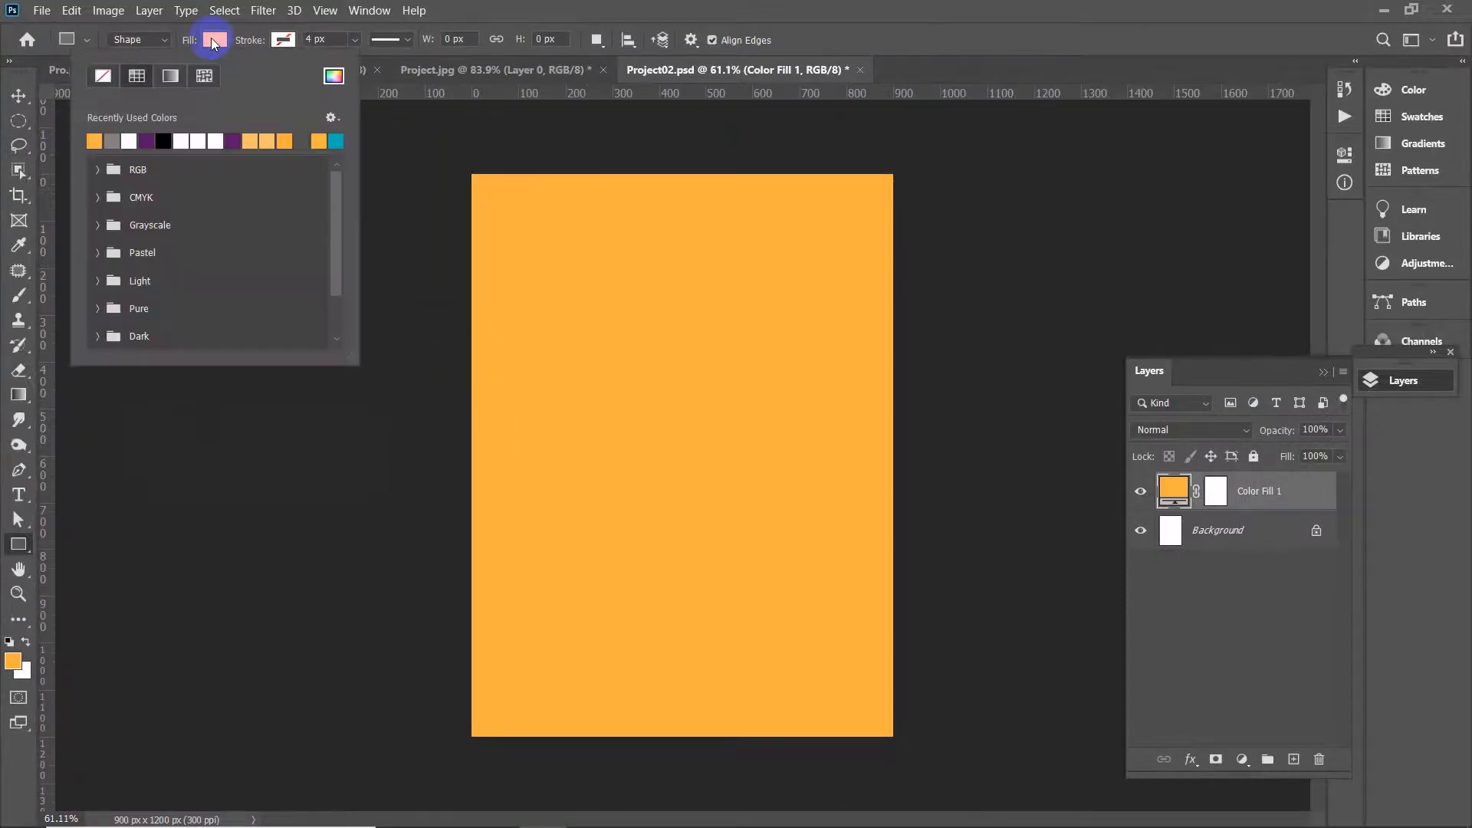
pyautogui.click(149, 143)
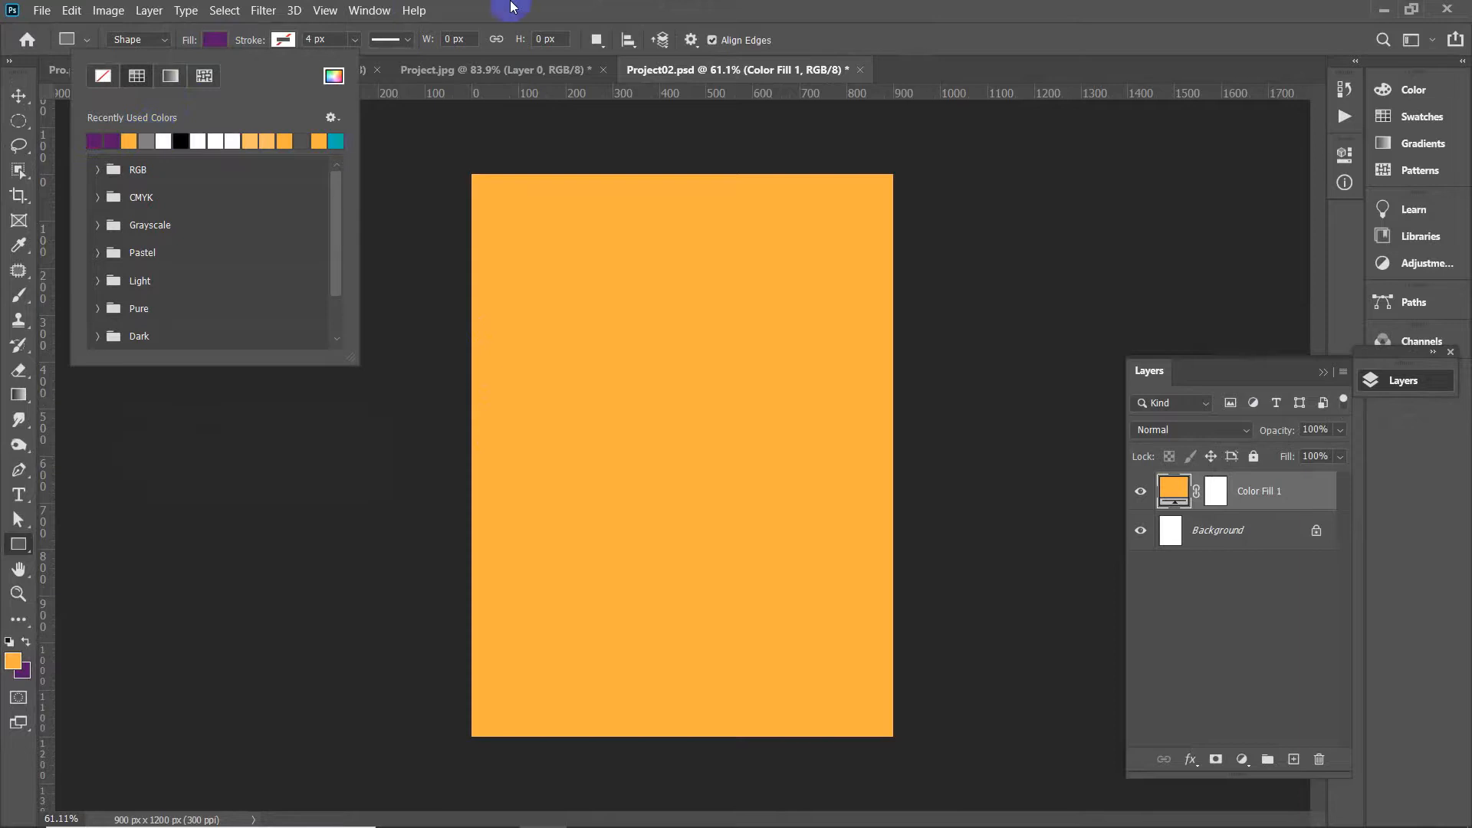
pyautogui.click(503, 207)
pyautogui.moveTo(479, 368); pyautogui.dragTo(805, 528)
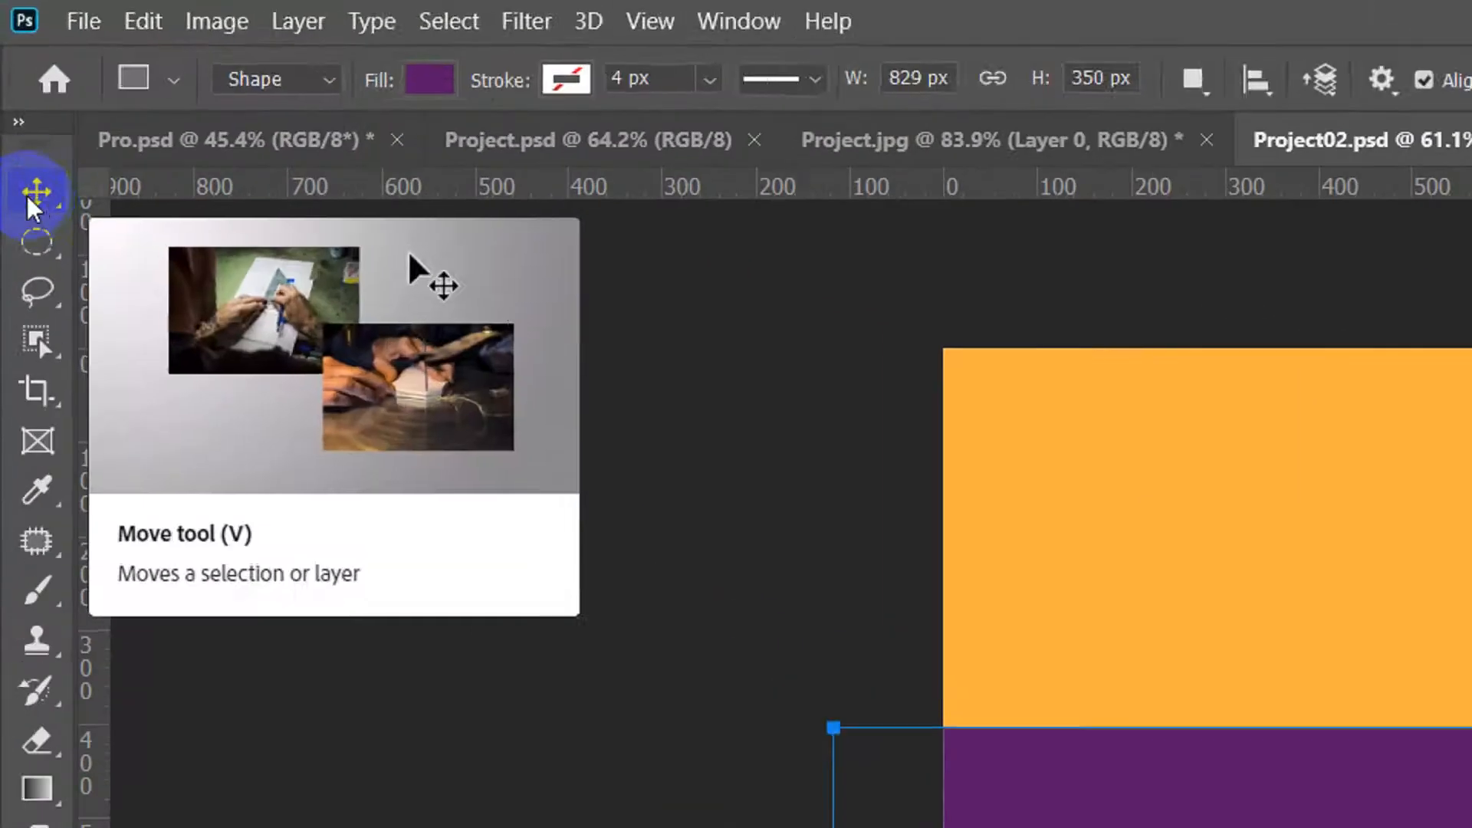
# Enlarge the purple rectangle to about 1173 x 495 px and move it down to cover the canvas's full width at the bottom
pyautogui.click(34, 205)
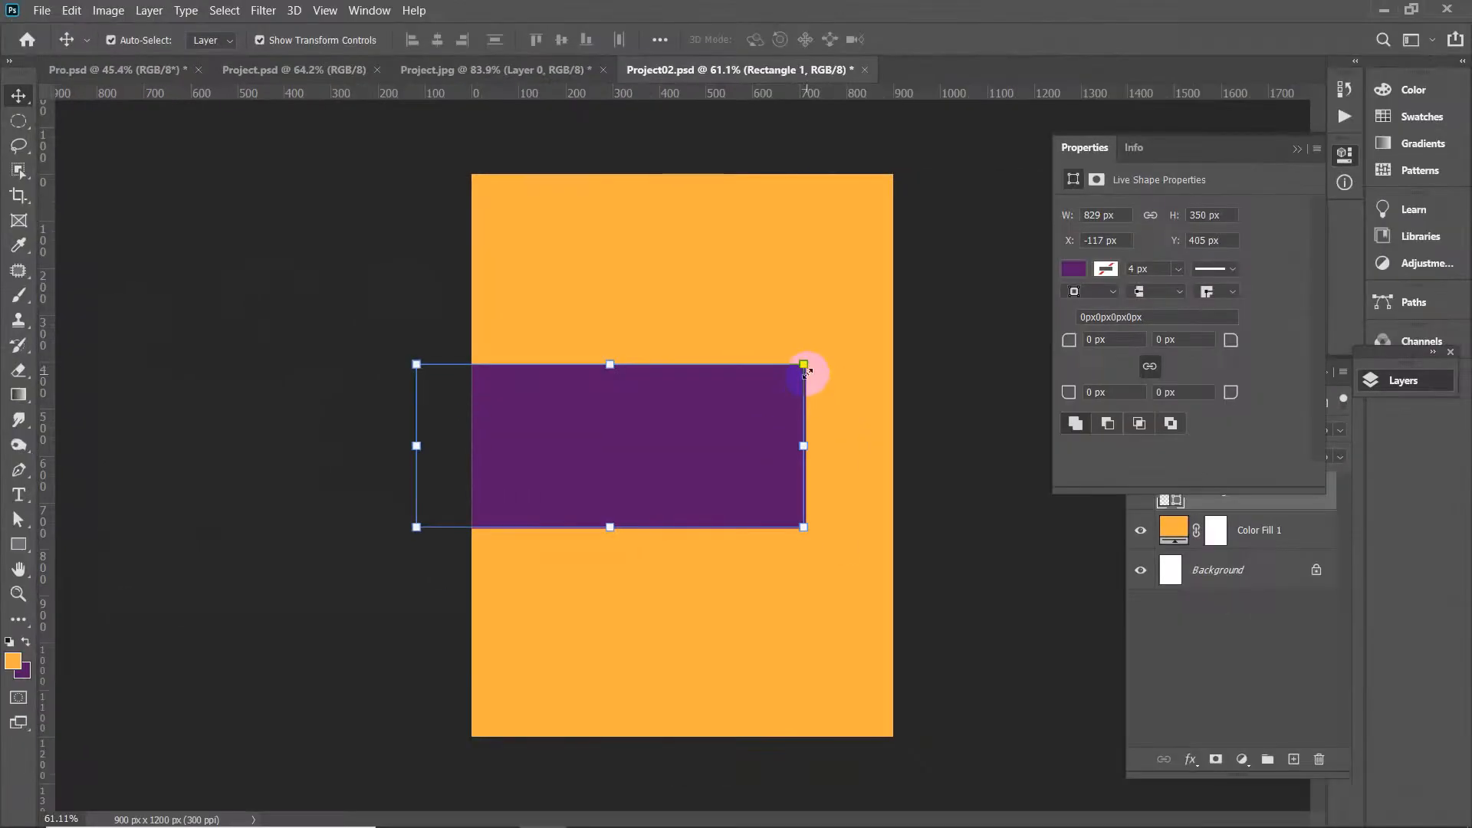
pyautogui.moveTo(804, 365); pyautogui.dragTo(986, 384)
pyautogui.moveTo(642, 431); pyautogui.dragTo(648, 635)
pyautogui.press('Return')
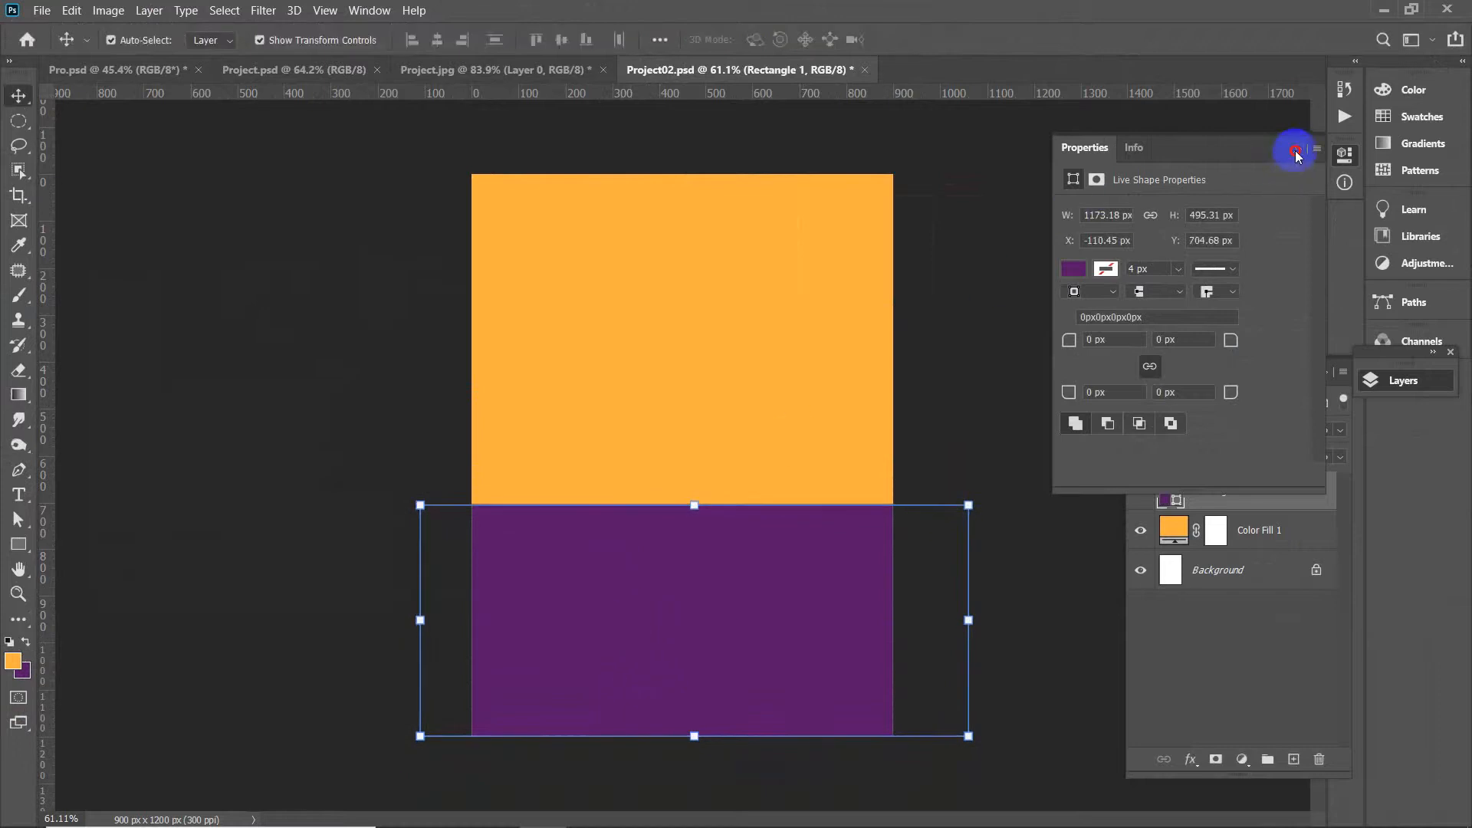
pyautogui.click(1296, 148)
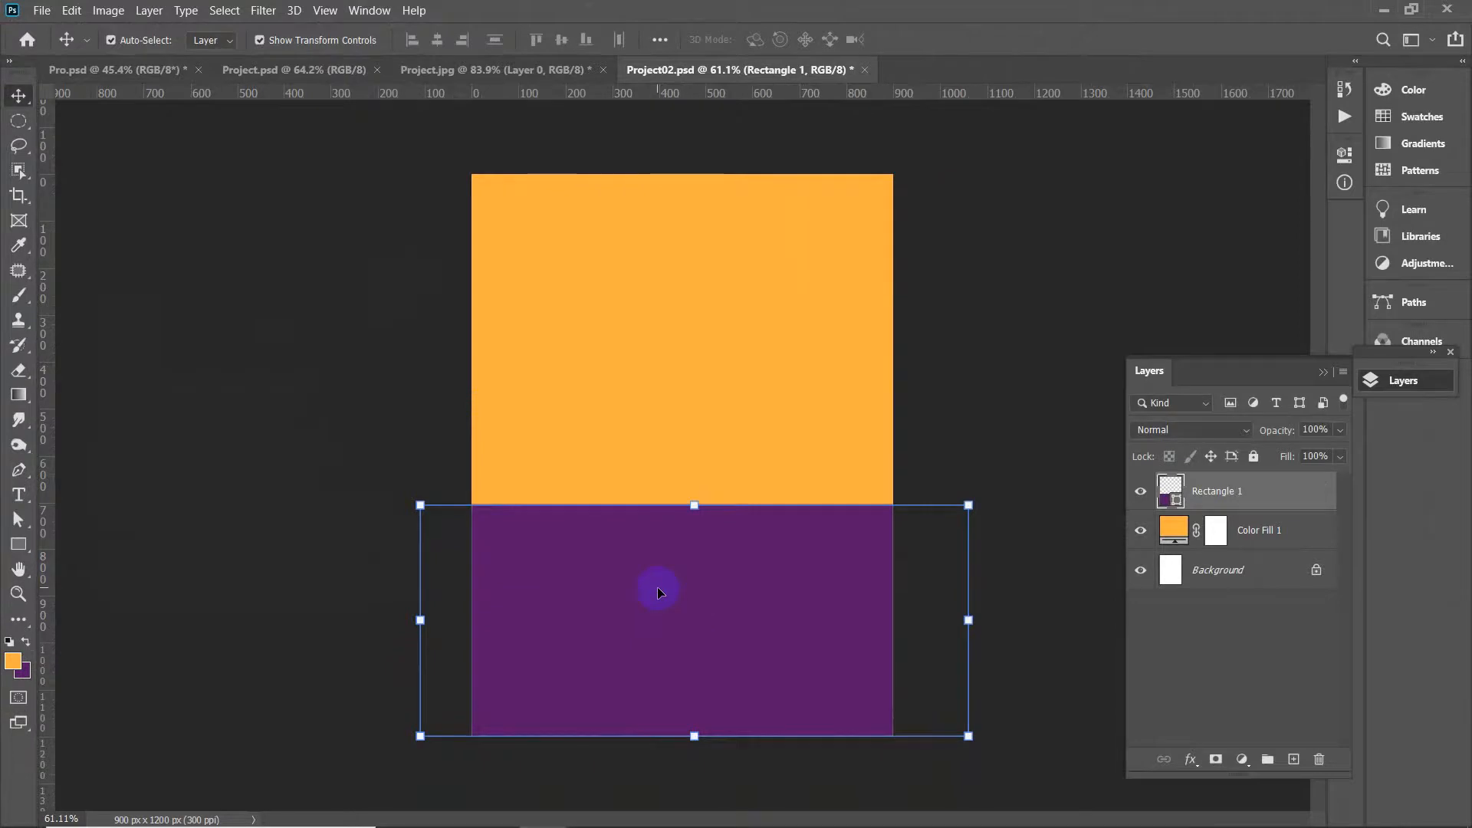
# Warp the purple rectangle's upper edge into a deep downward curve, pulling its upper-right corner up beside the canvas's right edge
pyautogui.click(607, 569)
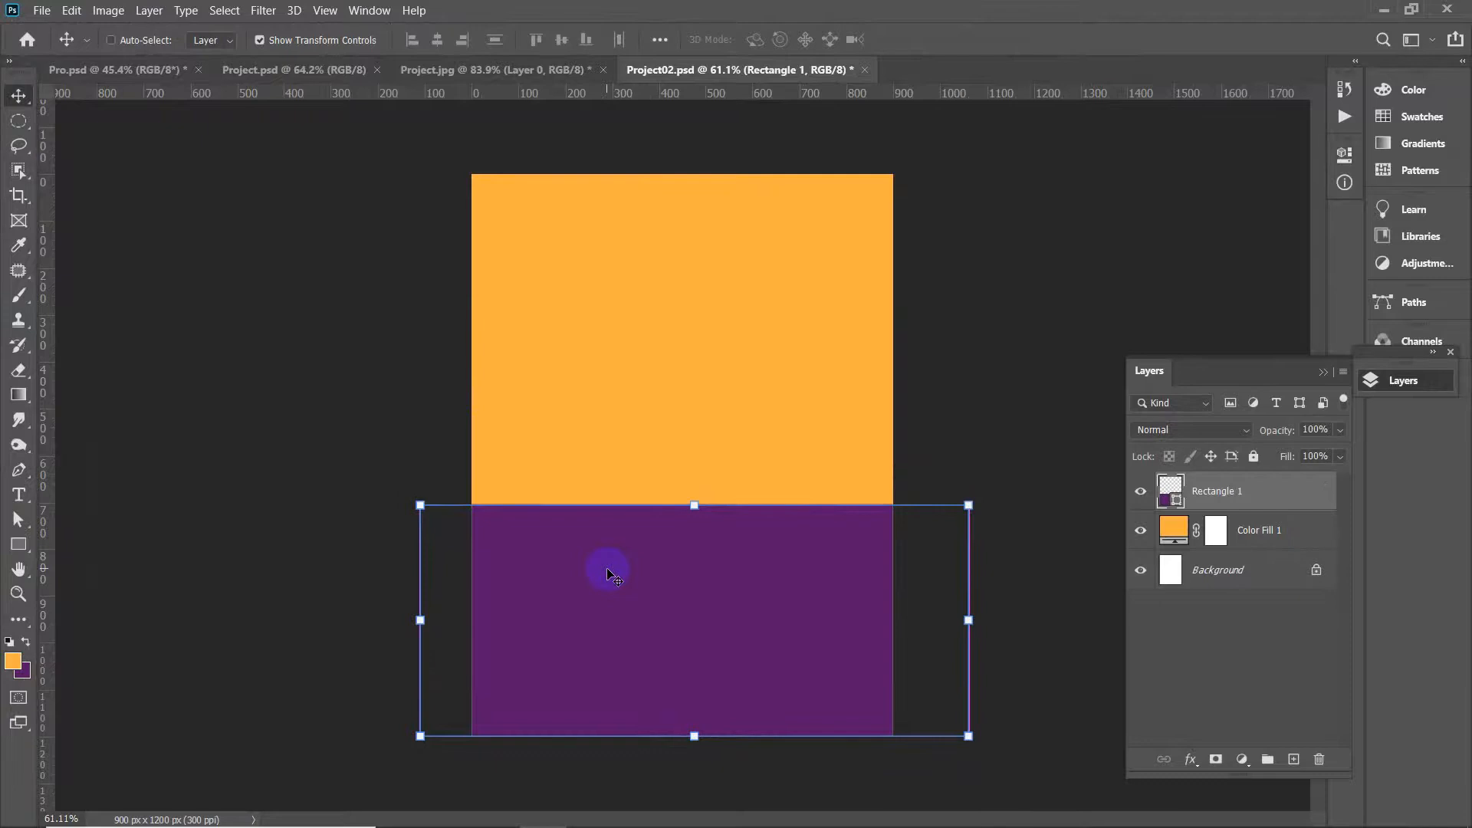
pyautogui.hotkey('ctrl', 't')
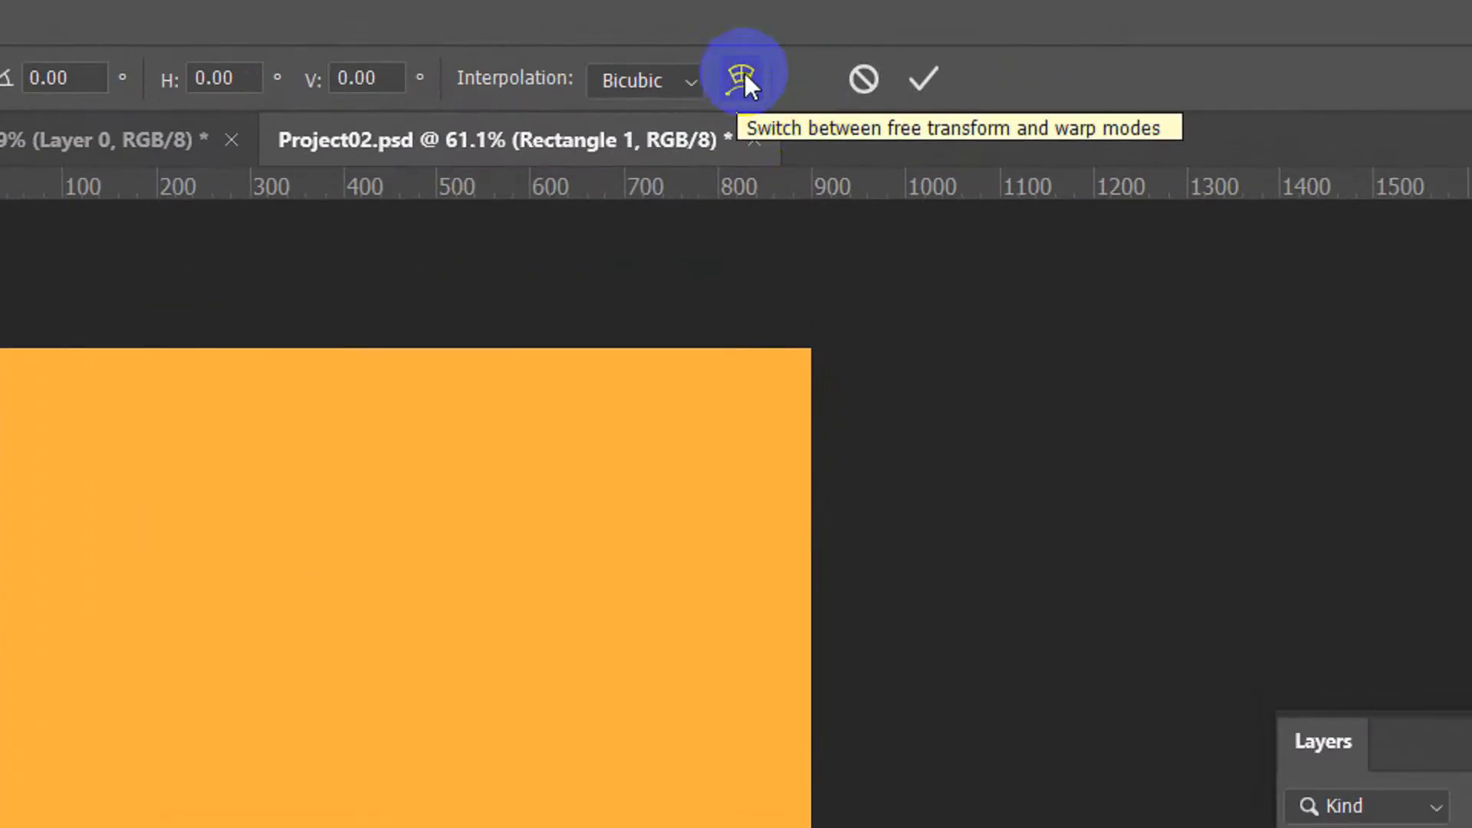
pyautogui.click(740, 73)
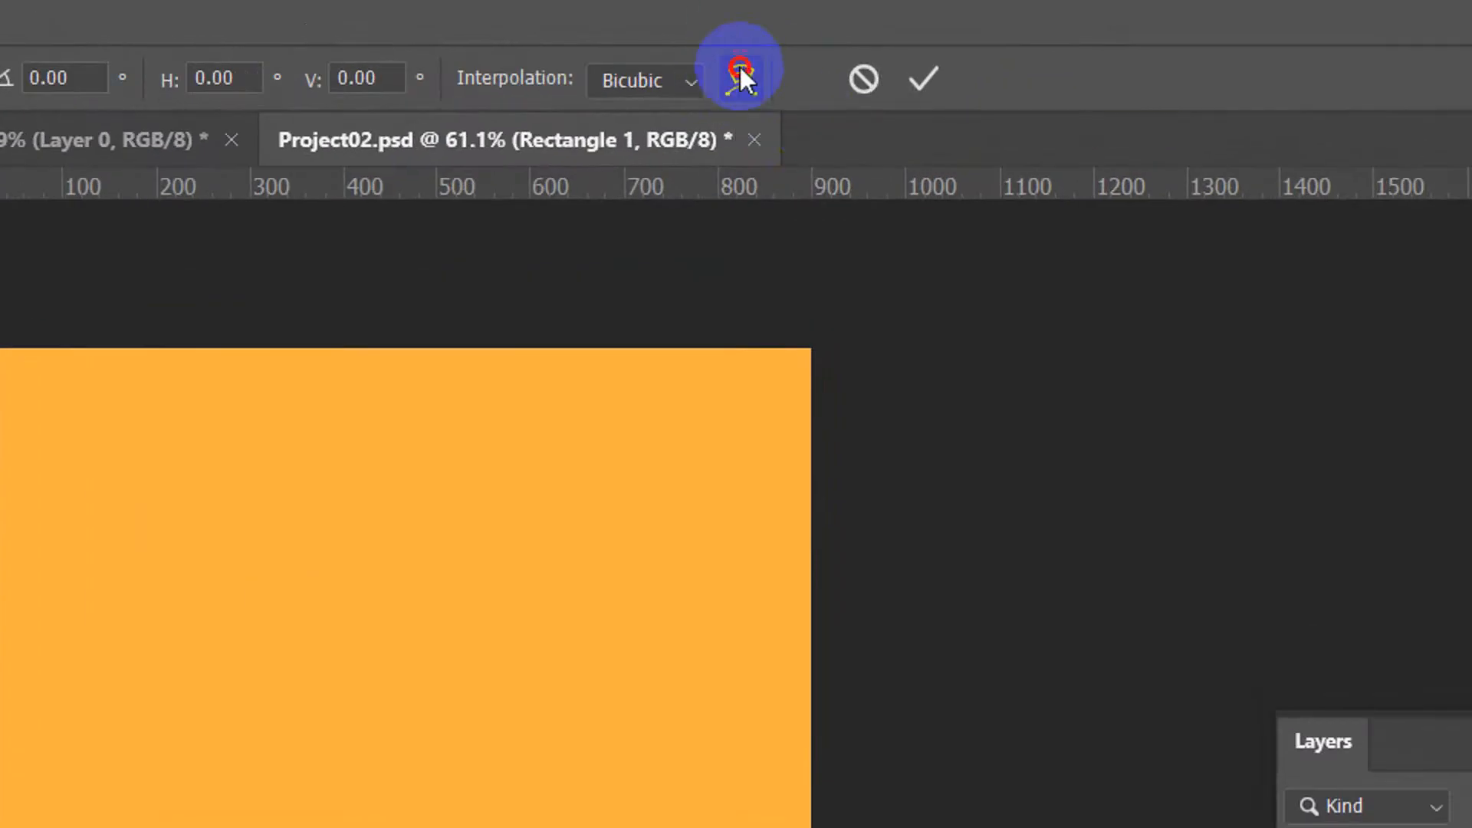
pyautogui.click(740, 74)
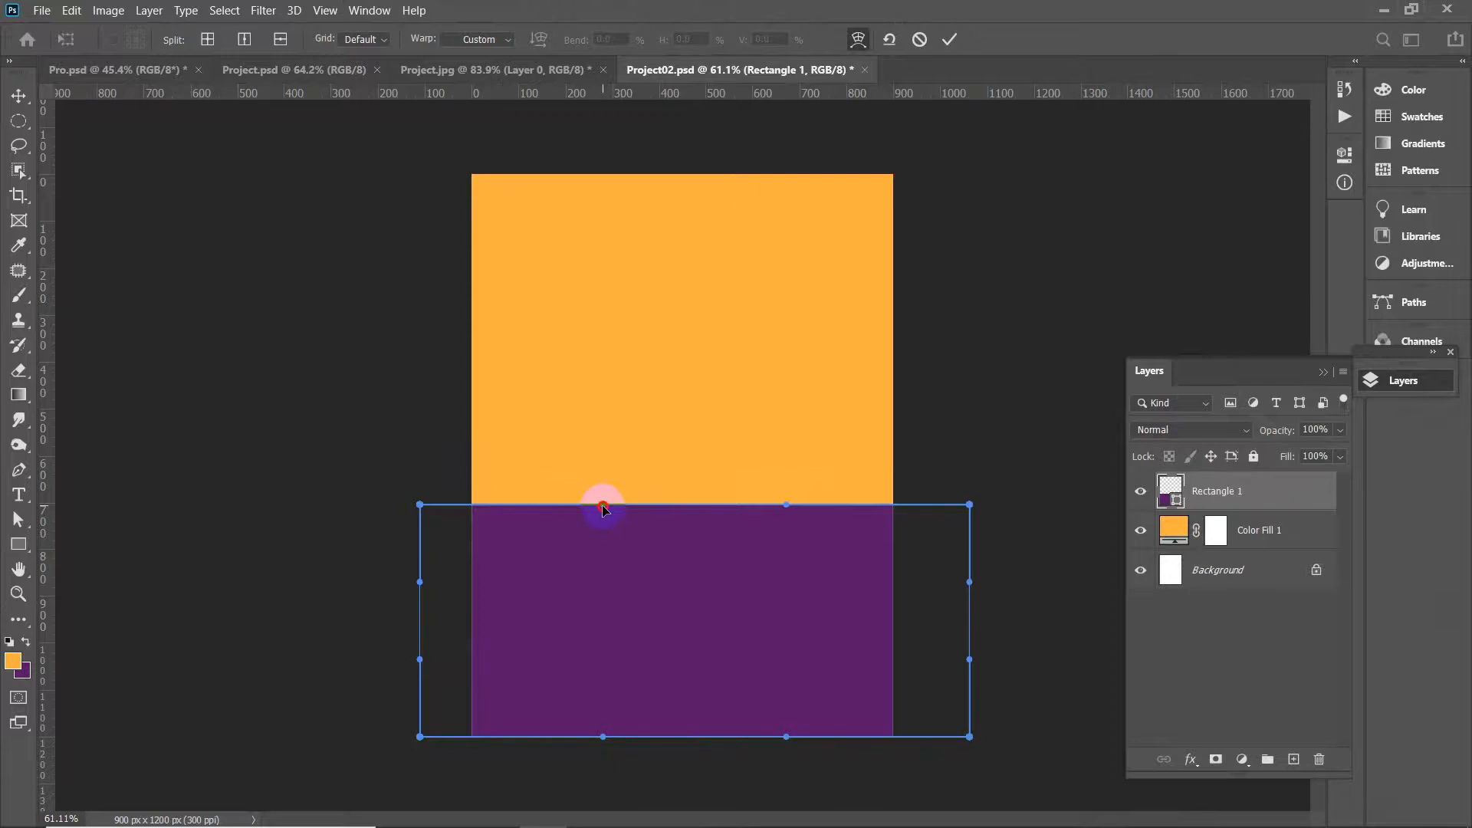
pyautogui.moveTo(602, 508); pyautogui.dragTo(571, 821)
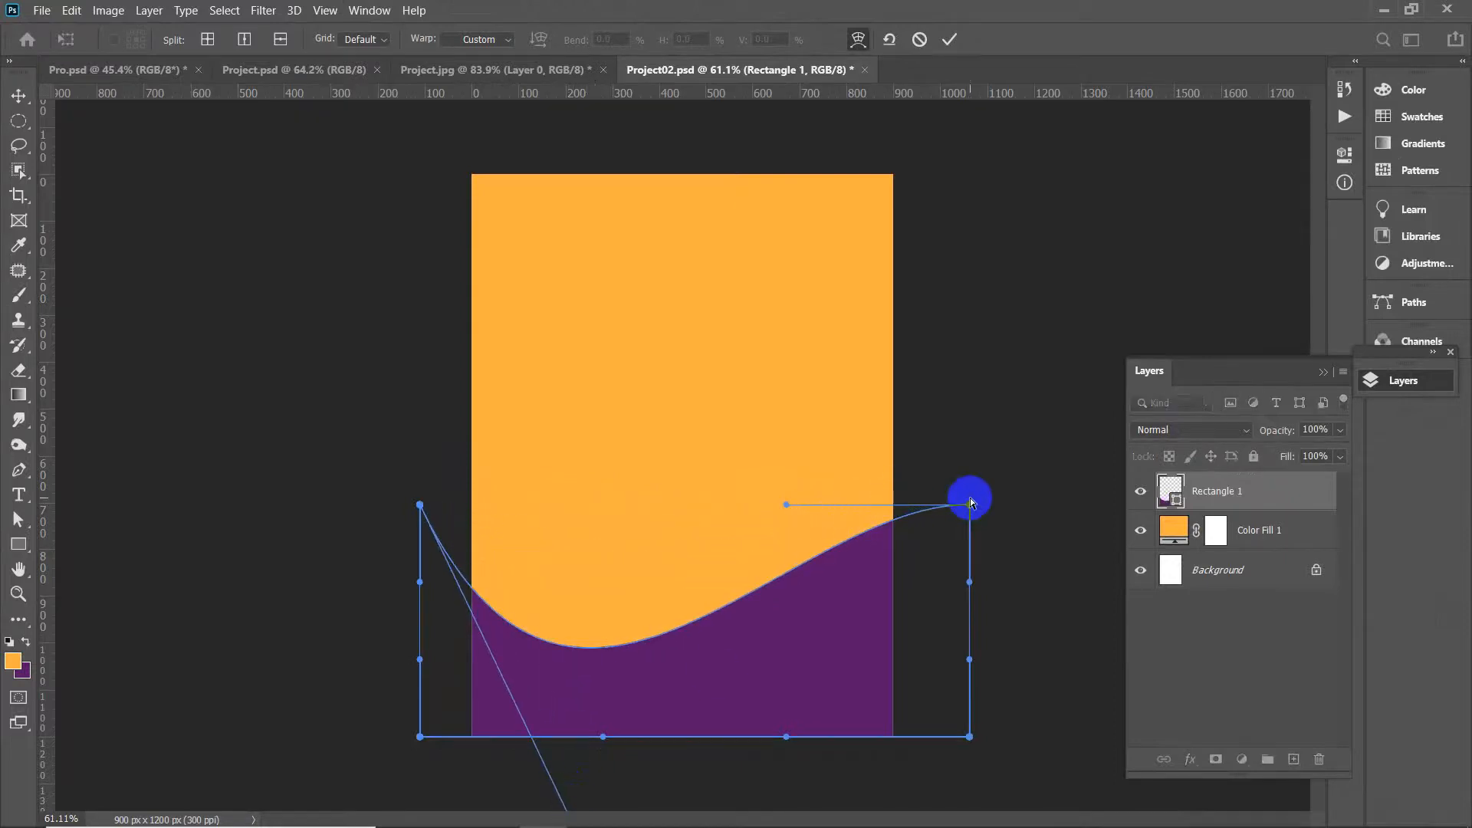
pyautogui.moveTo(969, 504); pyautogui.dragTo(924, 251)
pyautogui.moveTo(781, 512); pyautogui.dragTo(876, 721)
pyautogui.moveTo(923, 251); pyautogui.dragTo(905, 311)
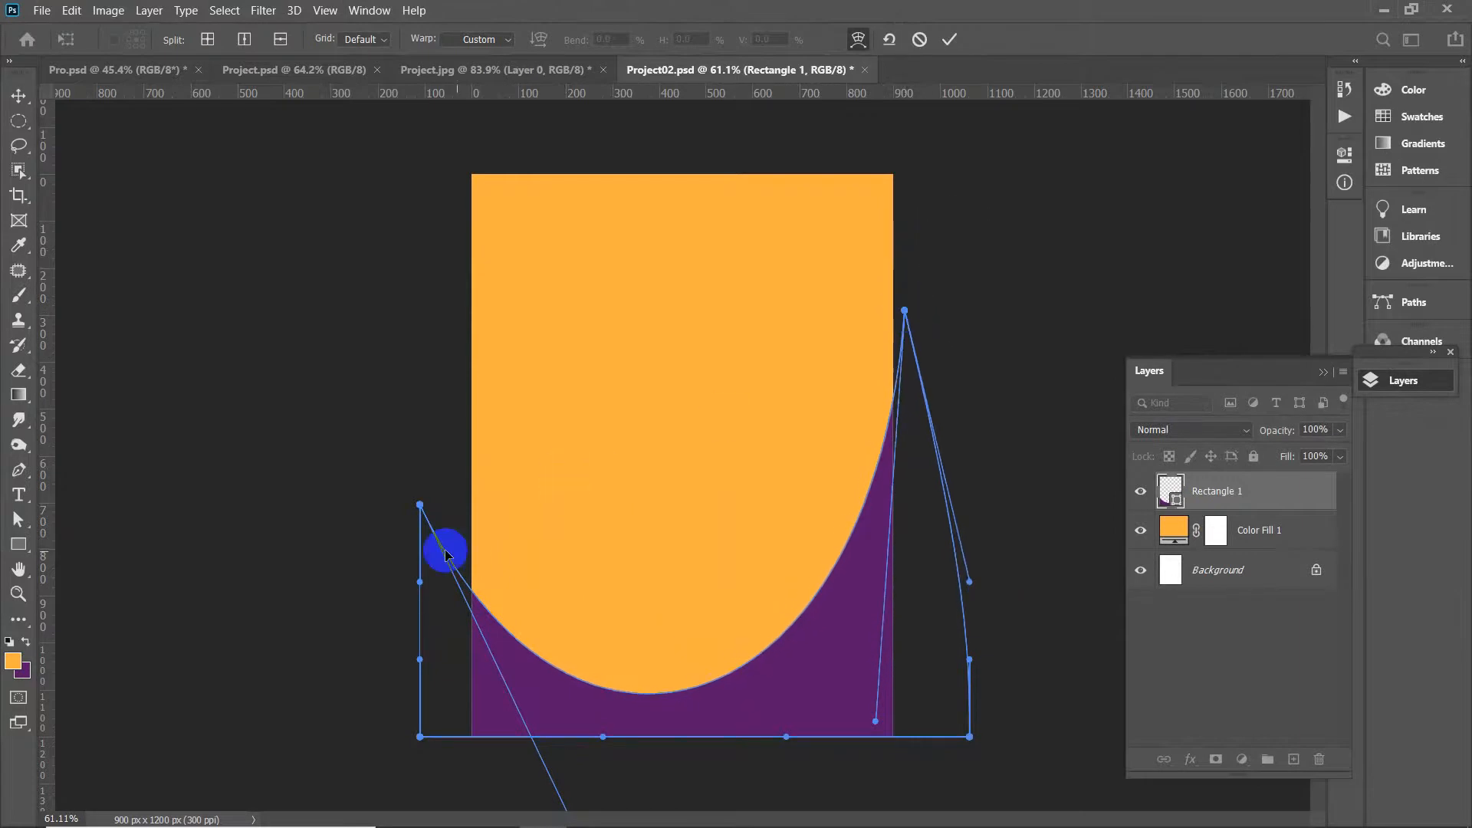
# Refine the warp by lowering the shape's upper-left corner and adjusting the right-hand curve, then apply it
pyautogui.moveTo(419, 512); pyautogui.dragTo(394, 601)
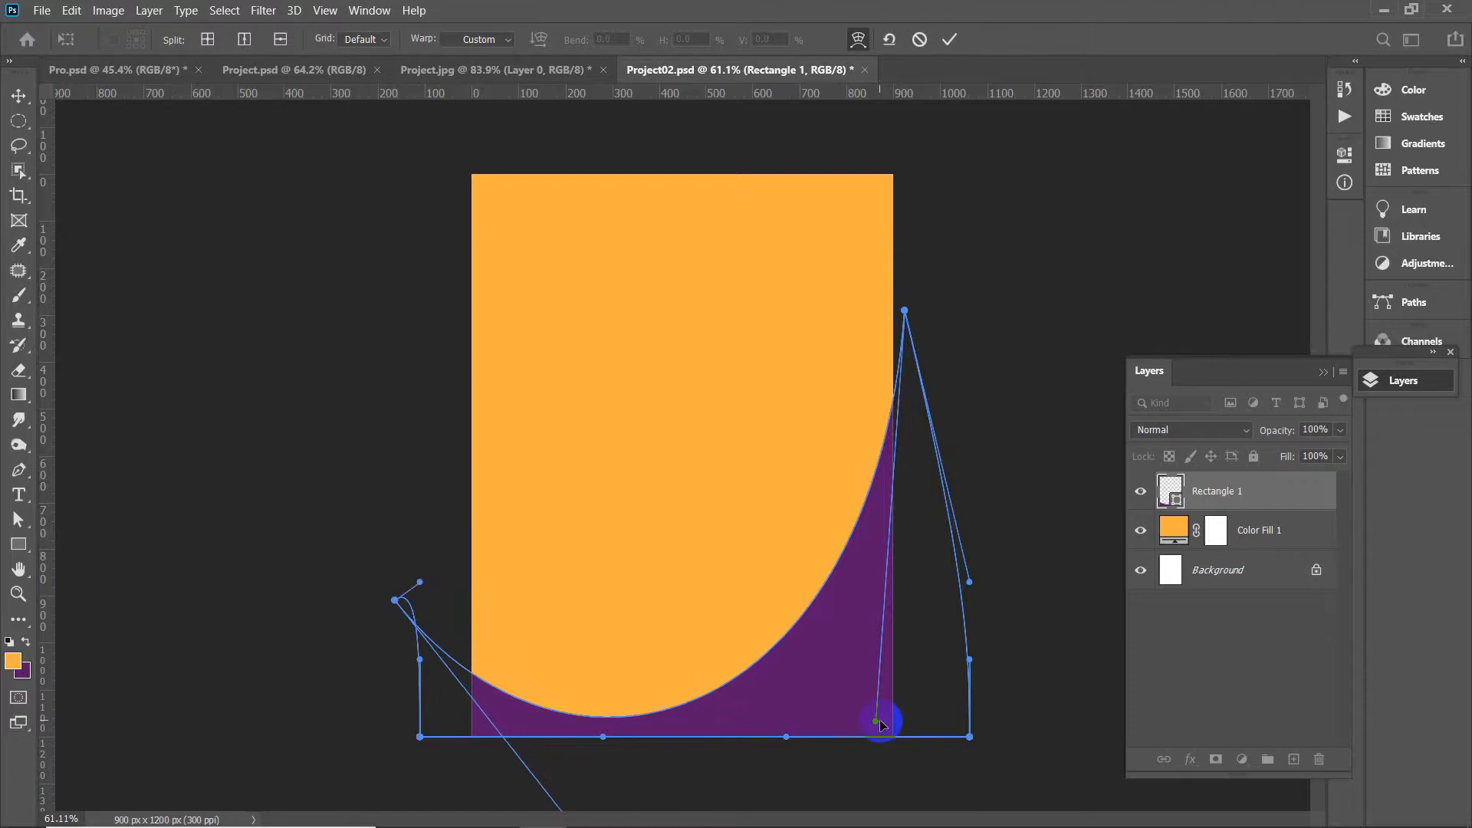
pyautogui.moveTo(876, 721); pyautogui.dragTo(930, 720)
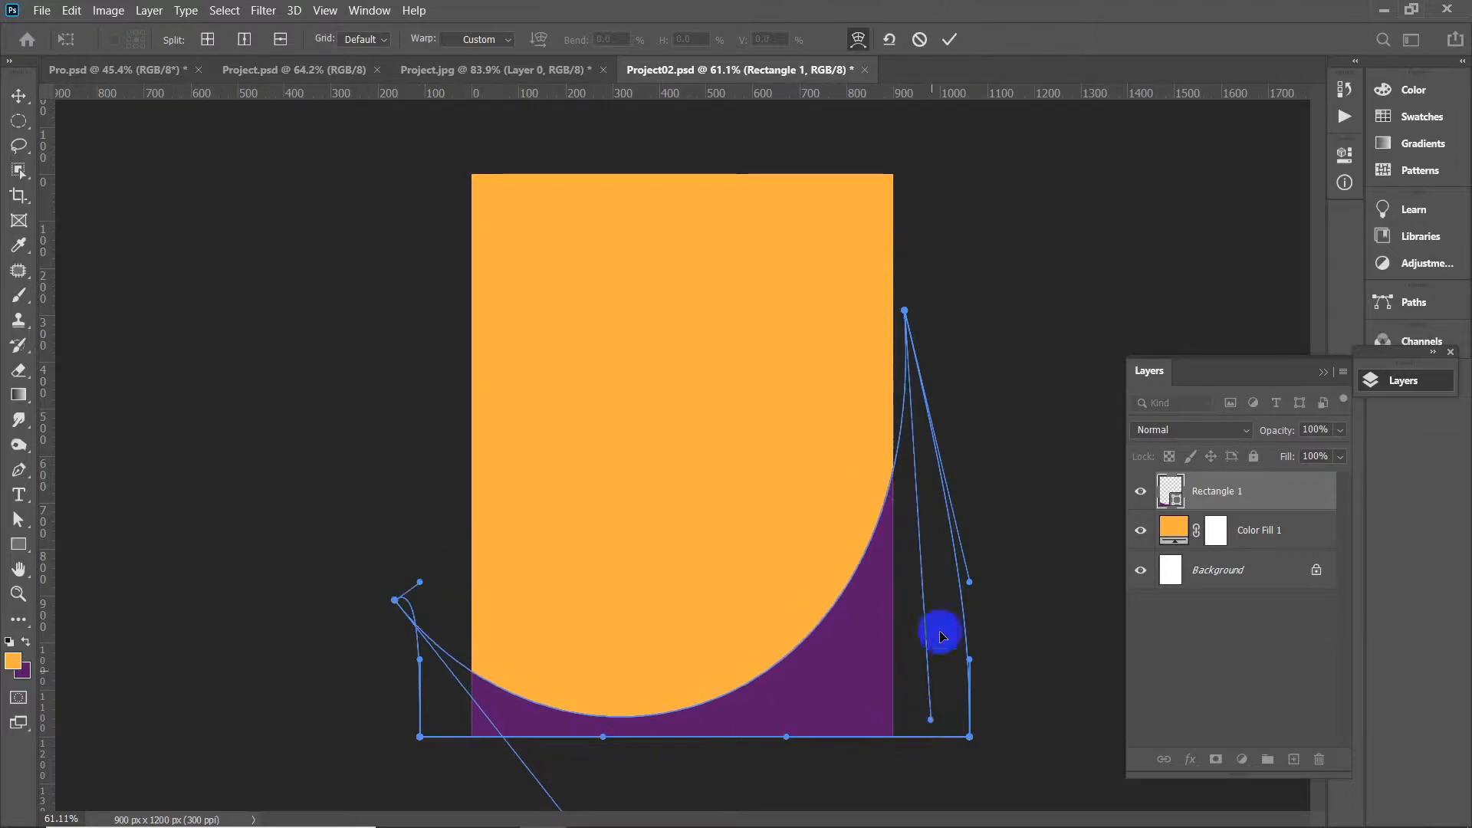
pyautogui.moveTo(908, 307); pyautogui.dragTo(903, 307)
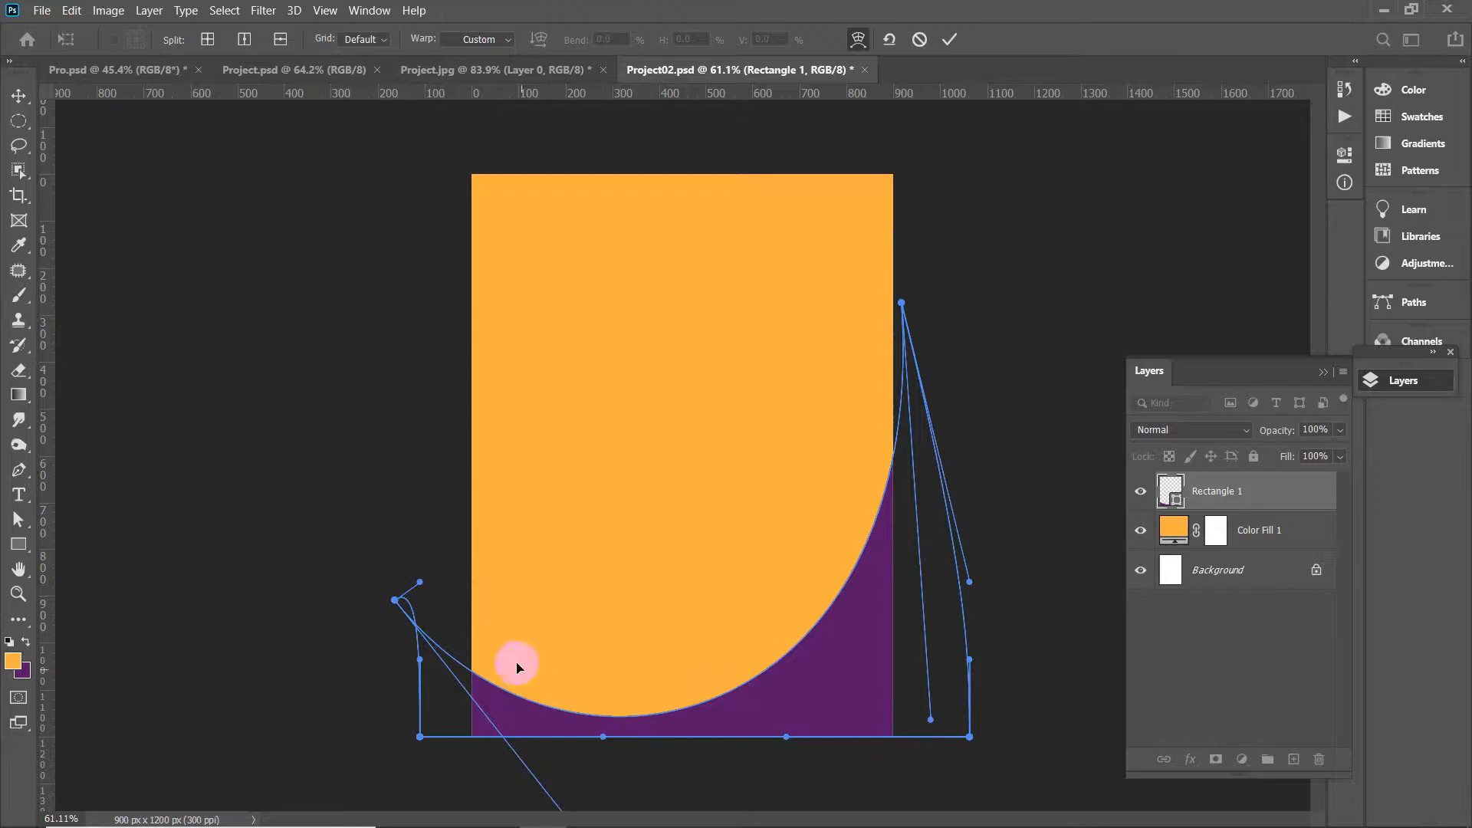
pyautogui.moveTo(418, 583); pyautogui.dragTo(388, 610)
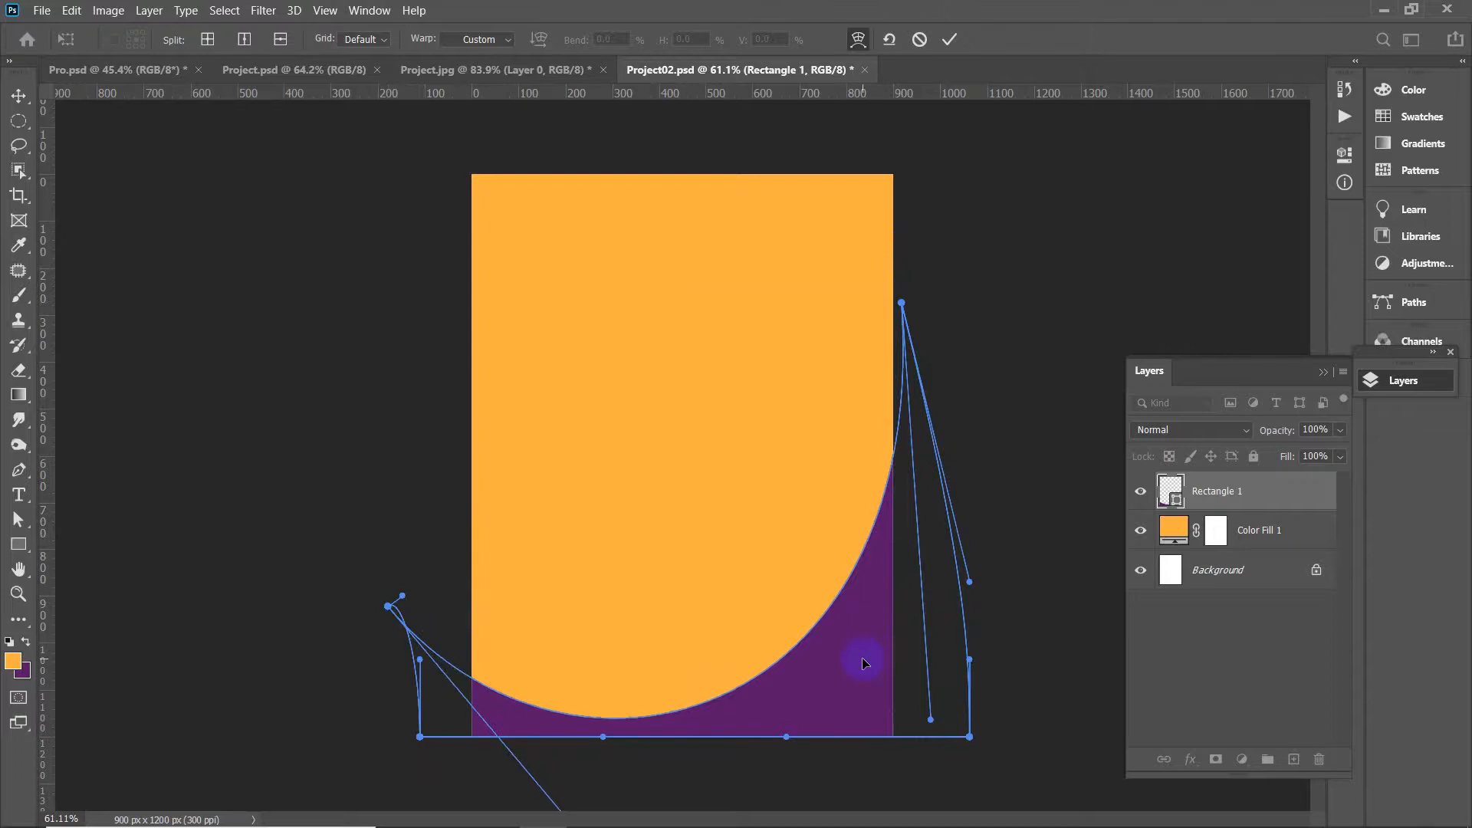
pyautogui.press('Return')
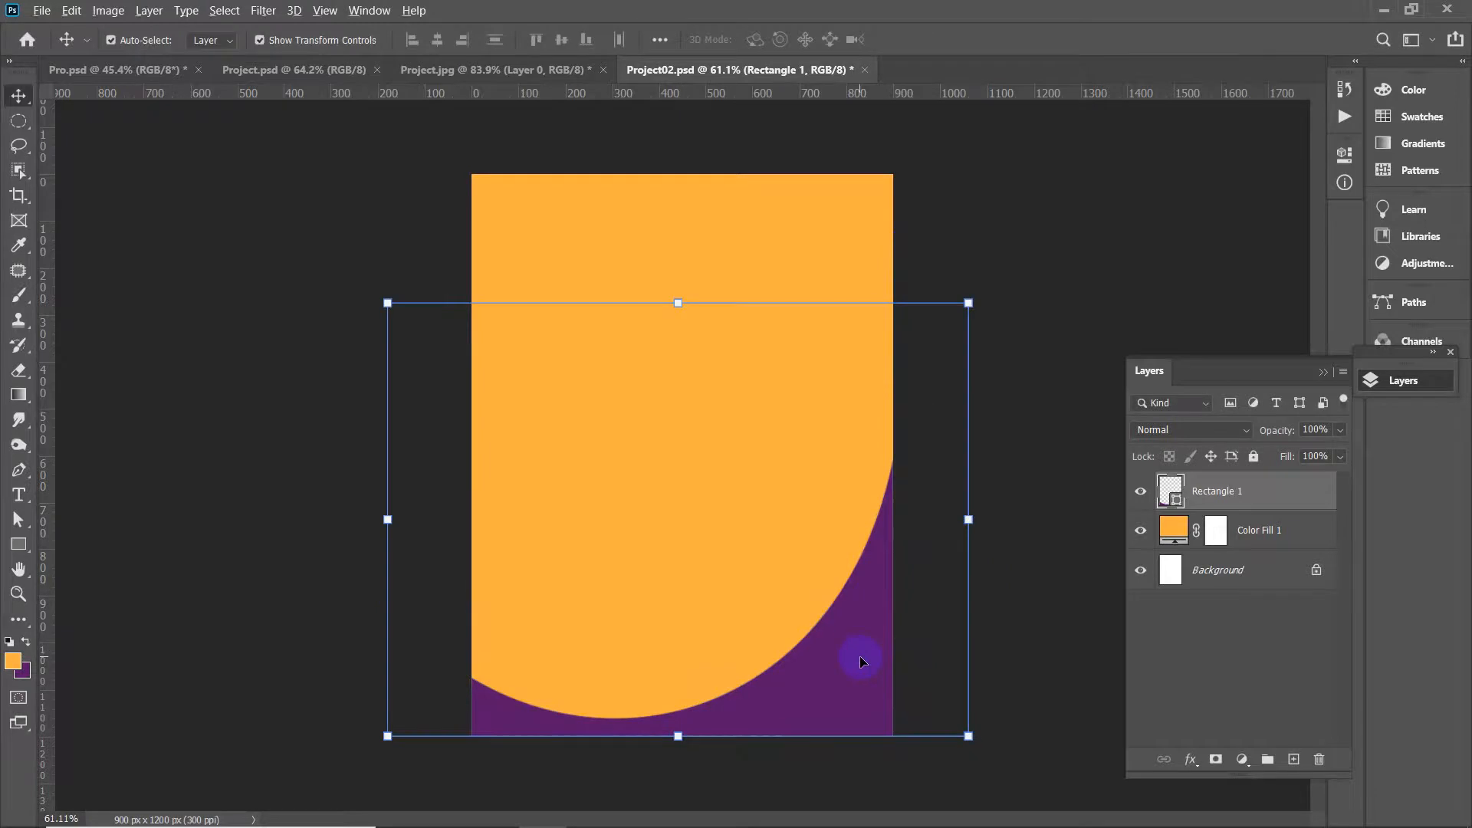
# Examine the purple shape's curved edge at different zoom levels, along with its warp grid
pyautogui.scroll(2, 861, 661)
pyautogui.scroll(-4, 862, 661)
pyautogui.scroll(1, 815, 646)
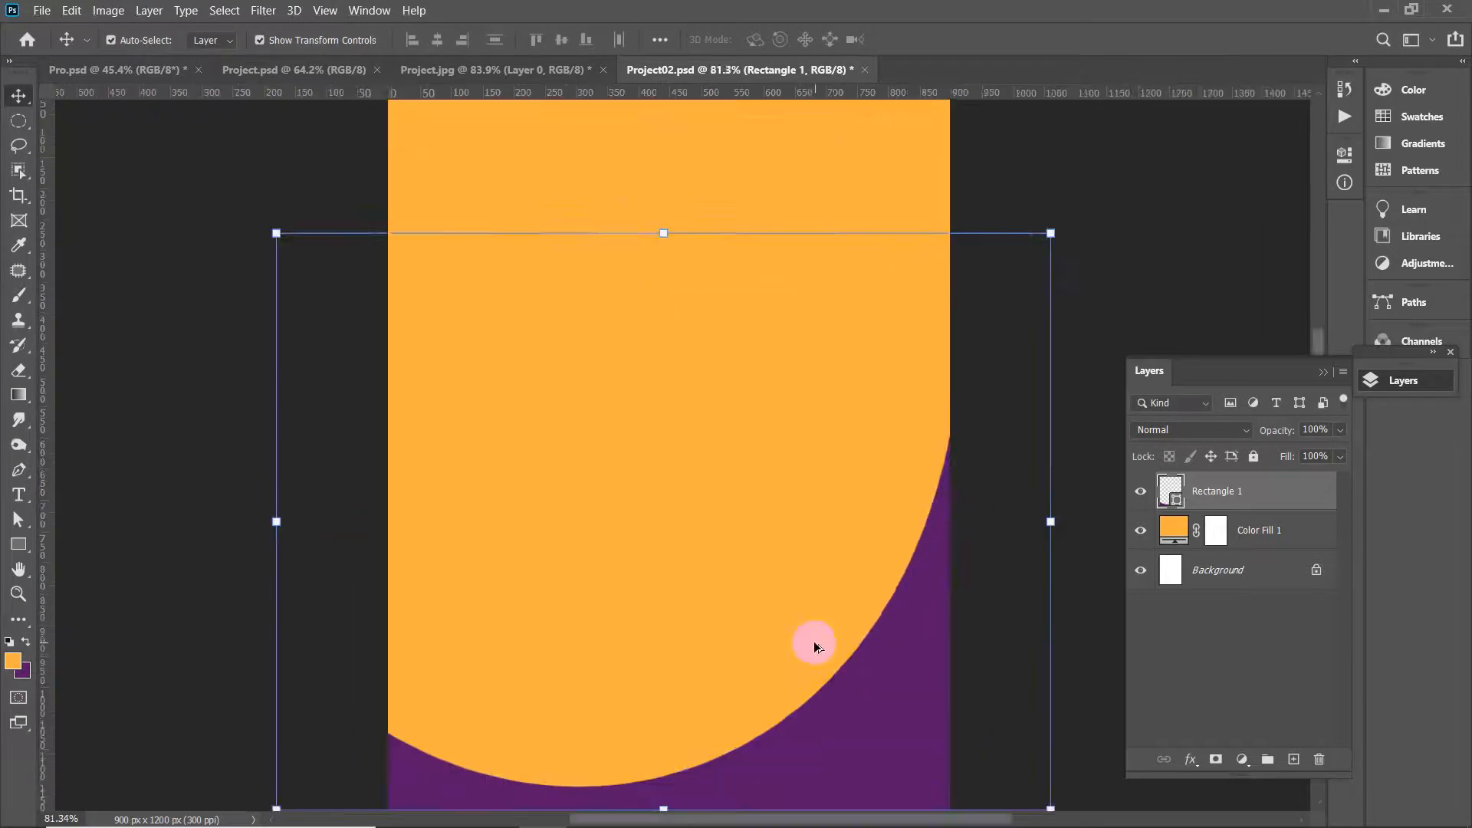
pyautogui.scroll(-3, 821, 649)
pyautogui.scroll(2, 827, 658)
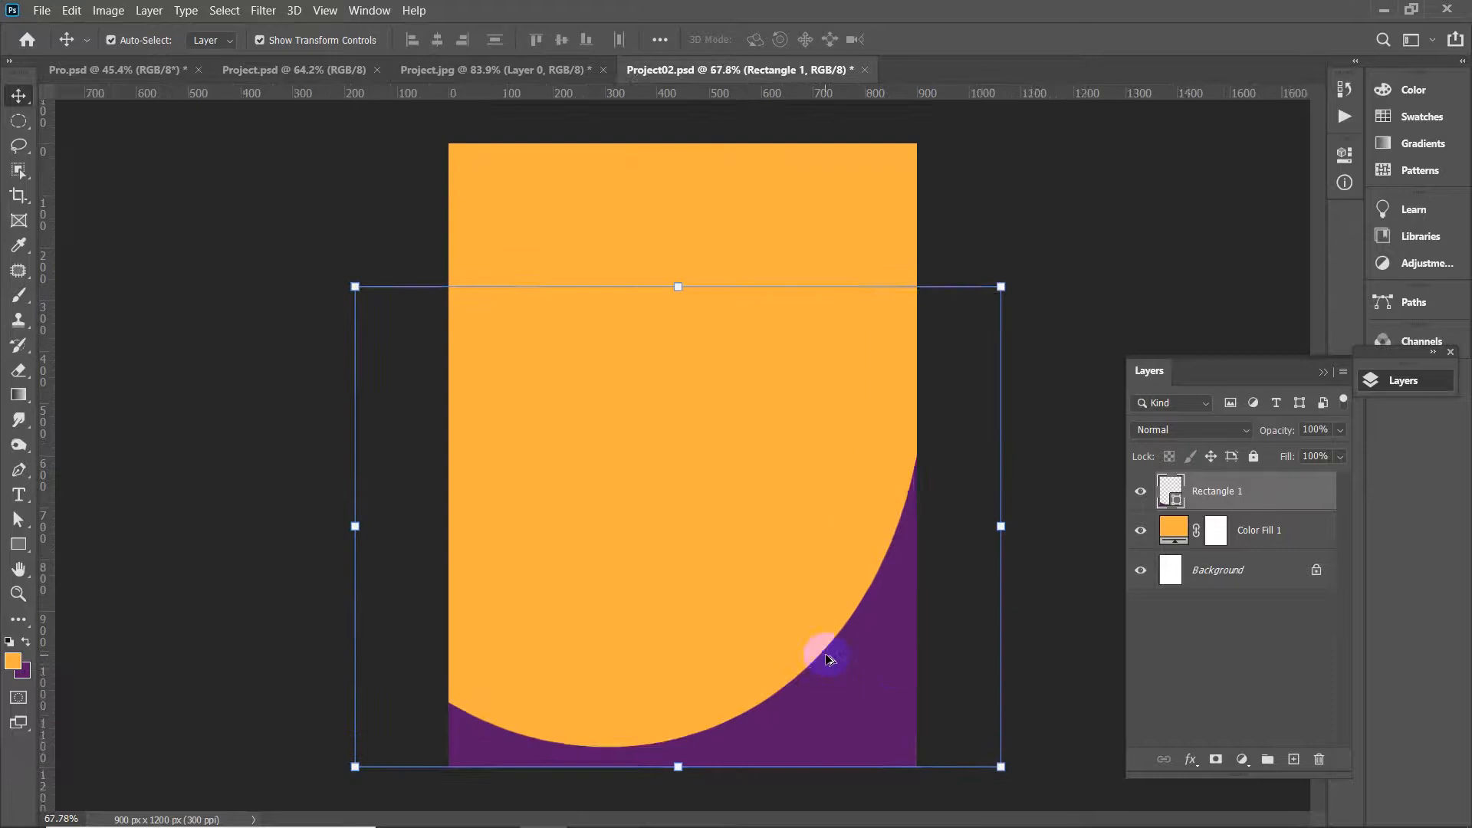
pyautogui.scroll(-1, 826, 658)
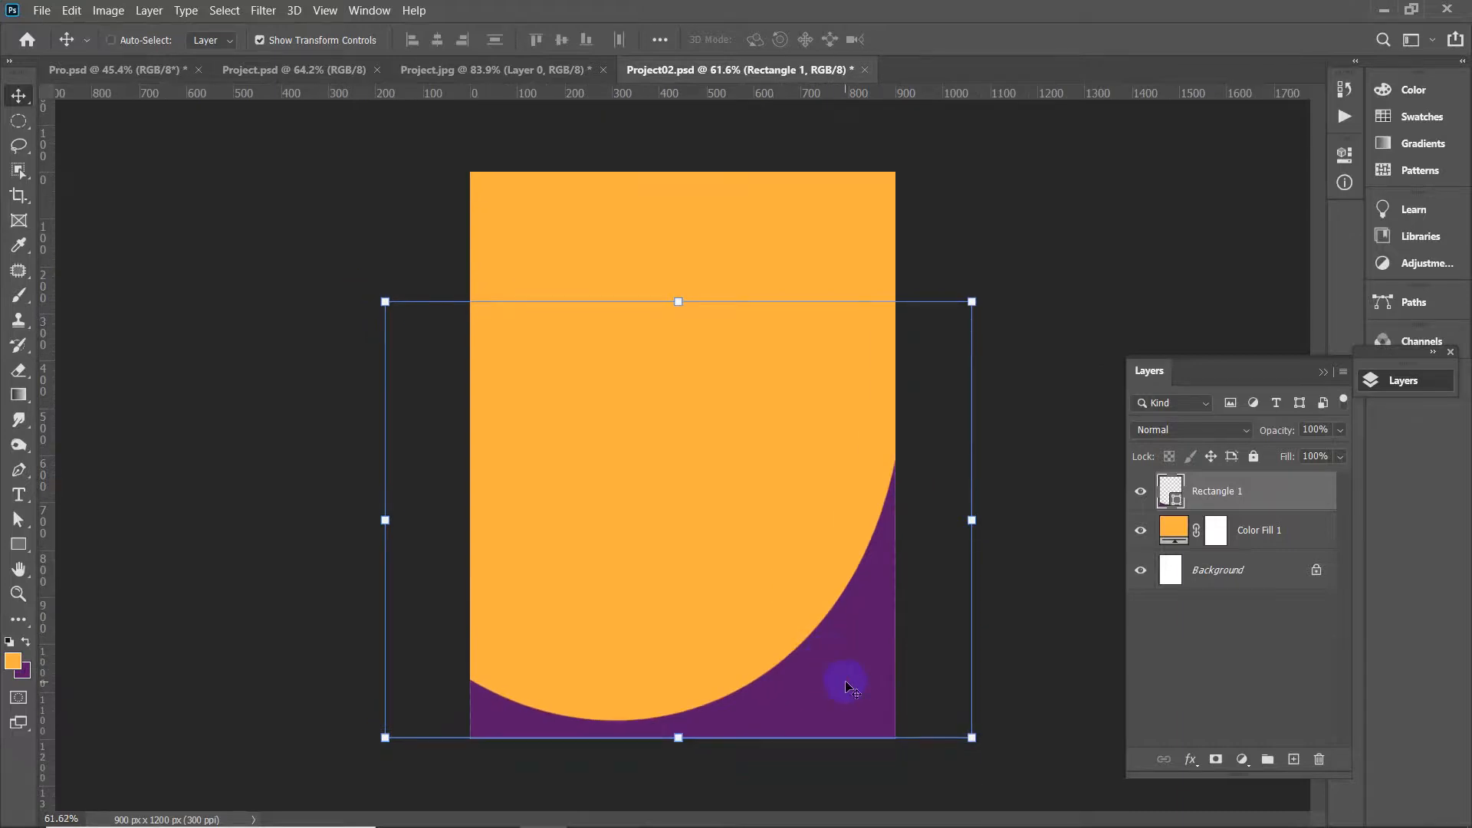
pyautogui.hotkey('ctrl', 't')
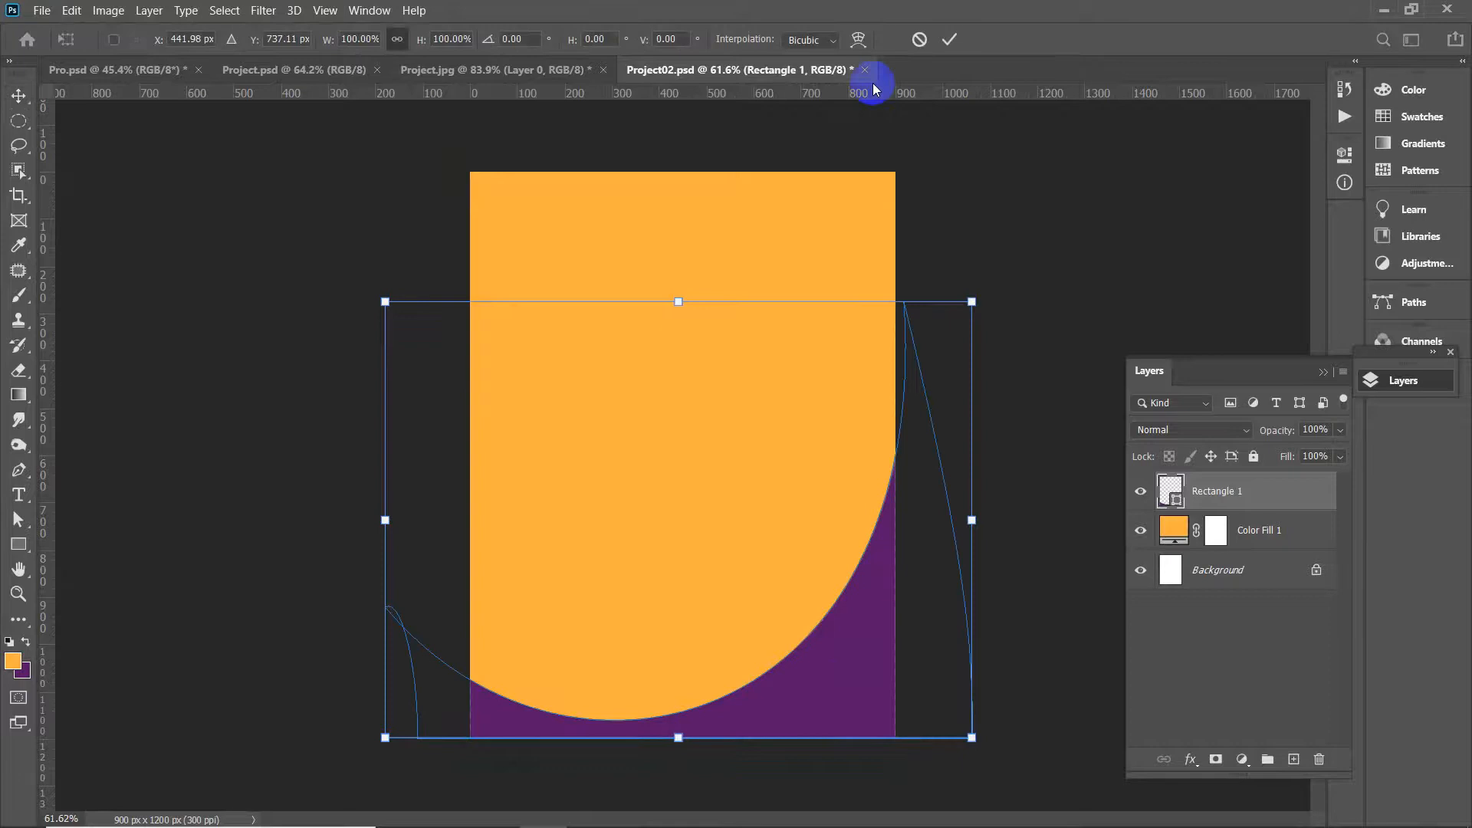
pyautogui.click(859, 39)
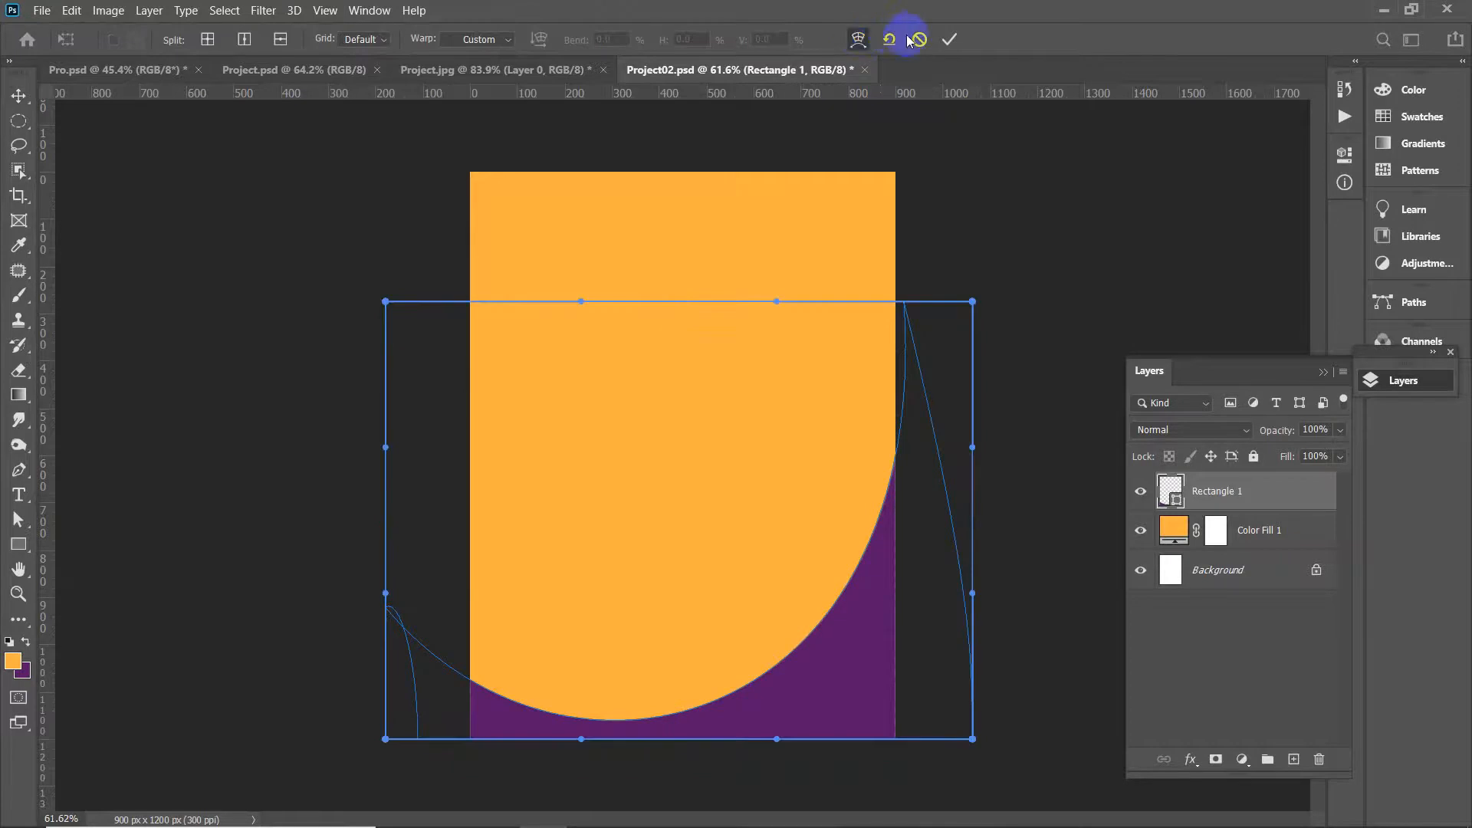
pyautogui.click(949, 39)
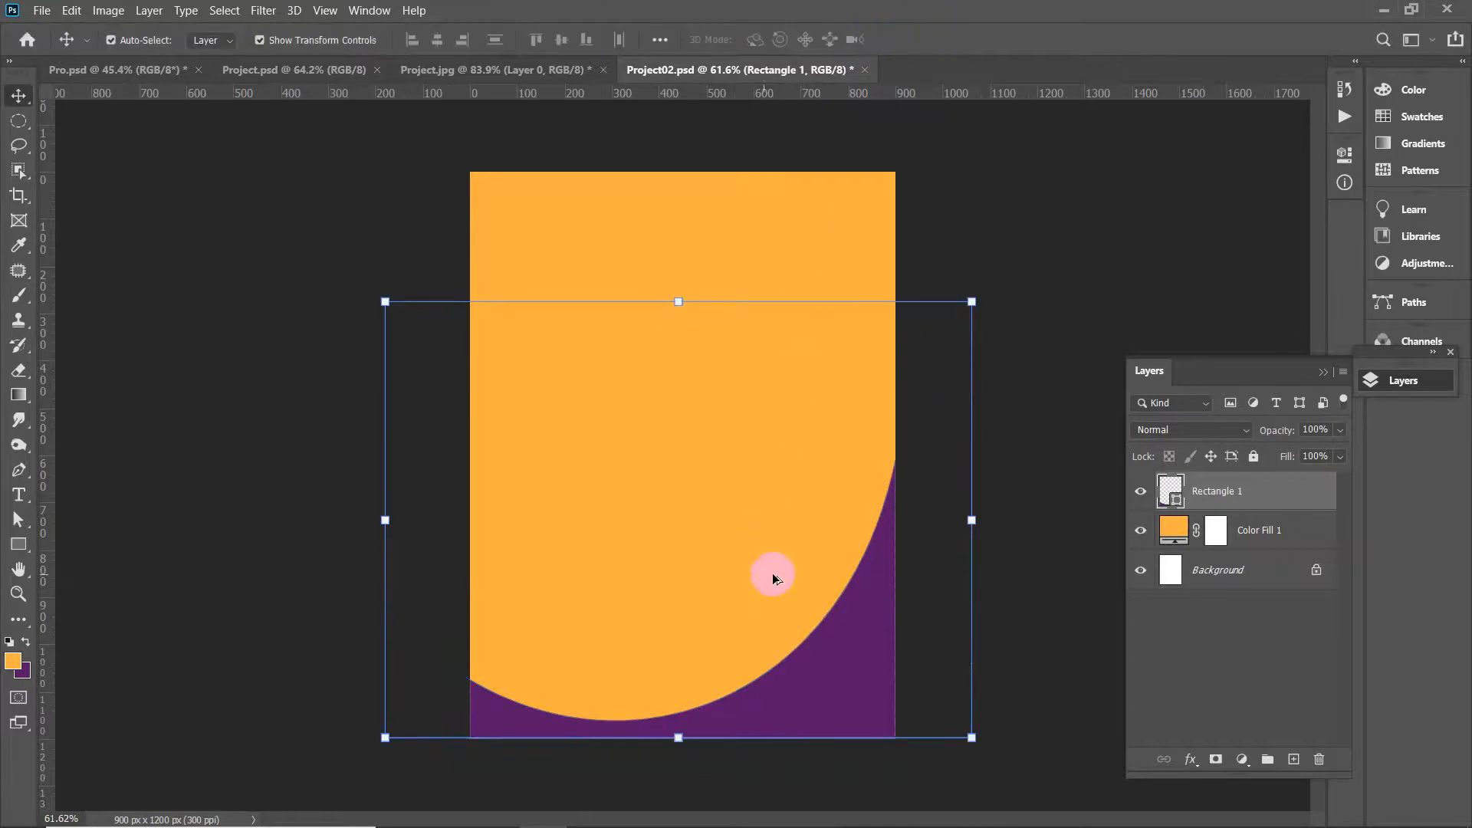
pyautogui.scroll(2, 775, 575)
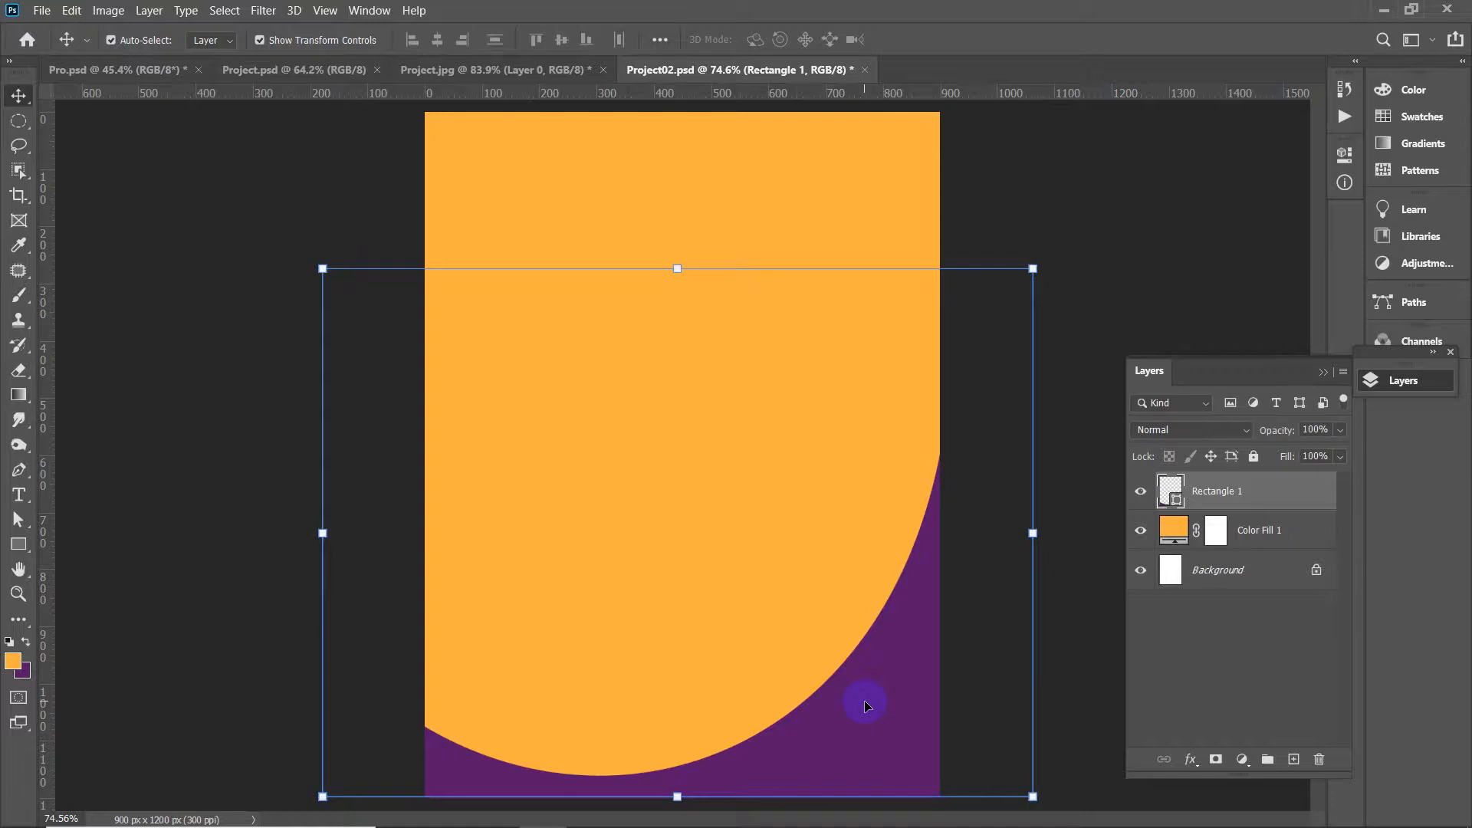
pyautogui.click(1107, 230)
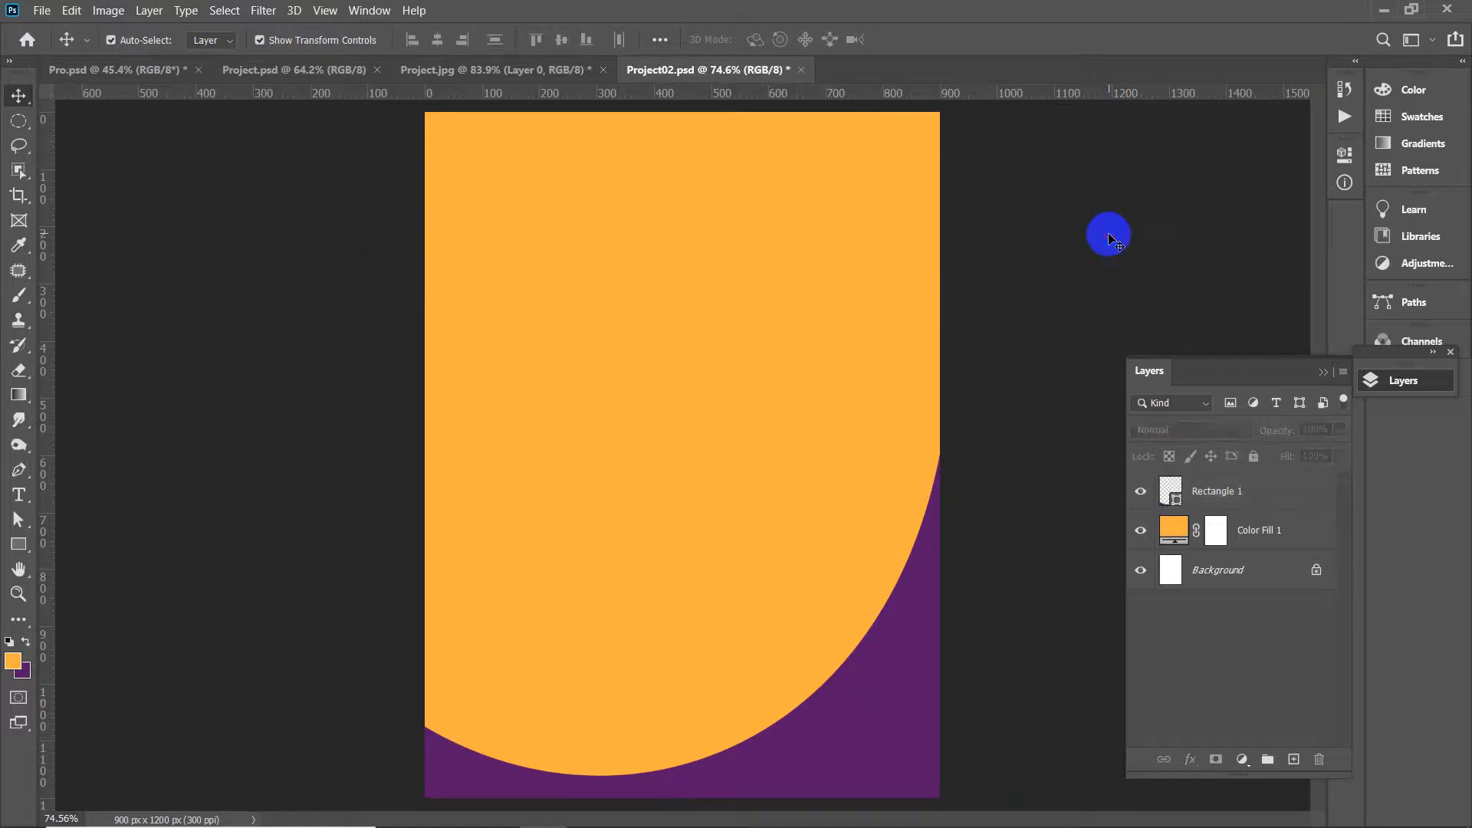
pyautogui.scroll(-1, 834, 604)
pyautogui.click(852, 642)
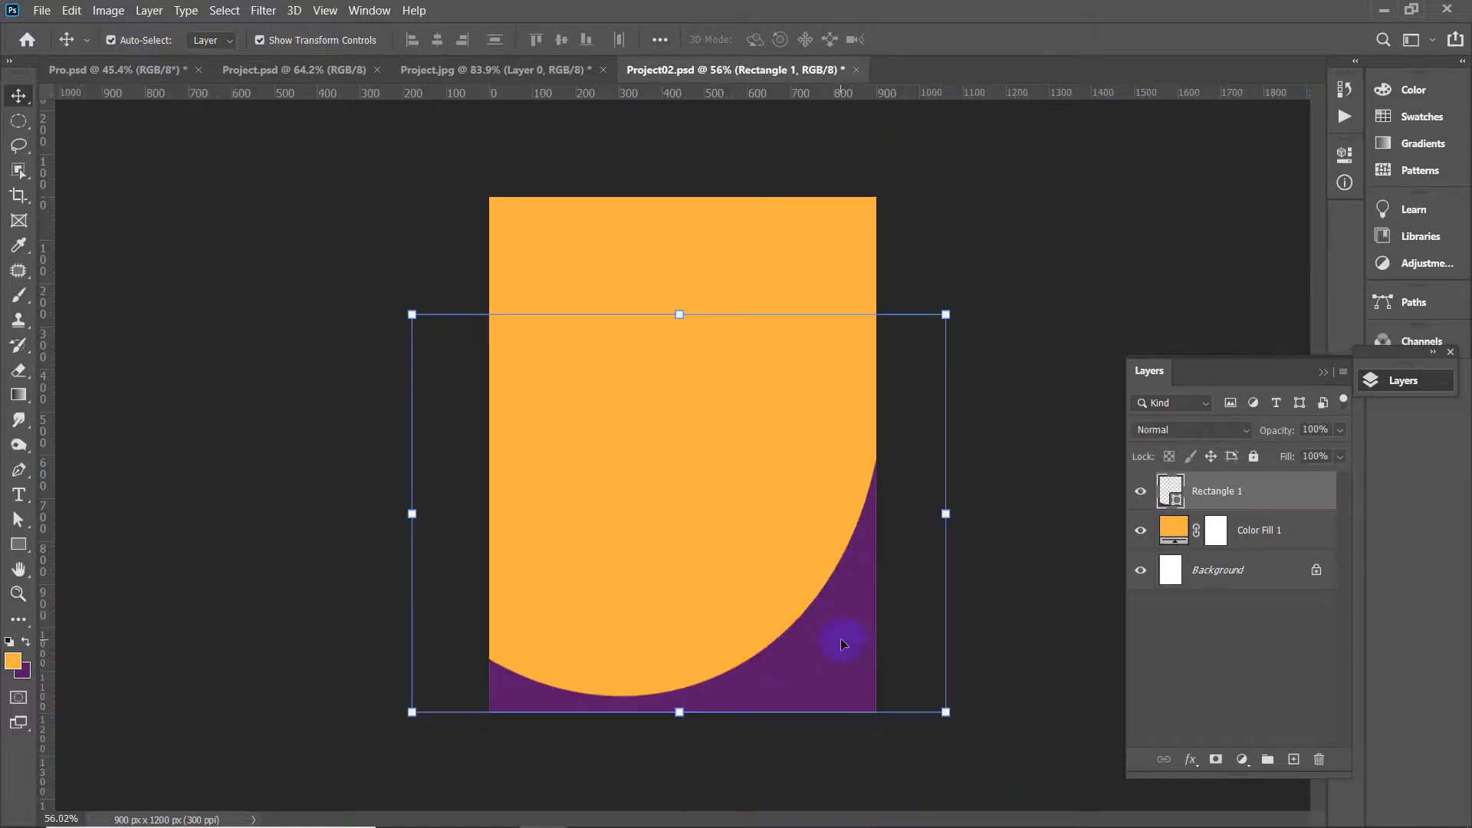
pyautogui.scroll(1, 841, 641)
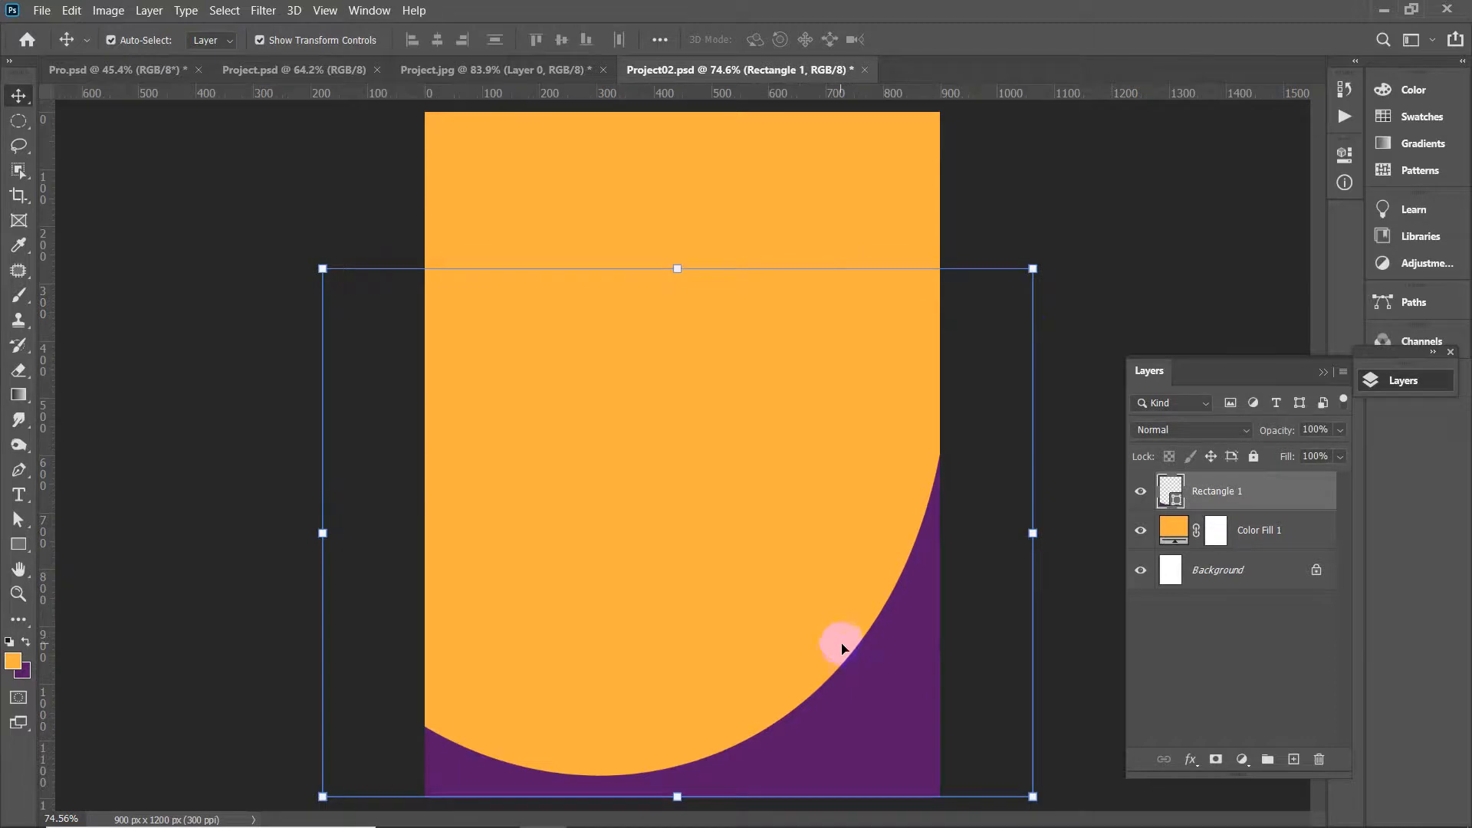
pyautogui.click(872, 687)
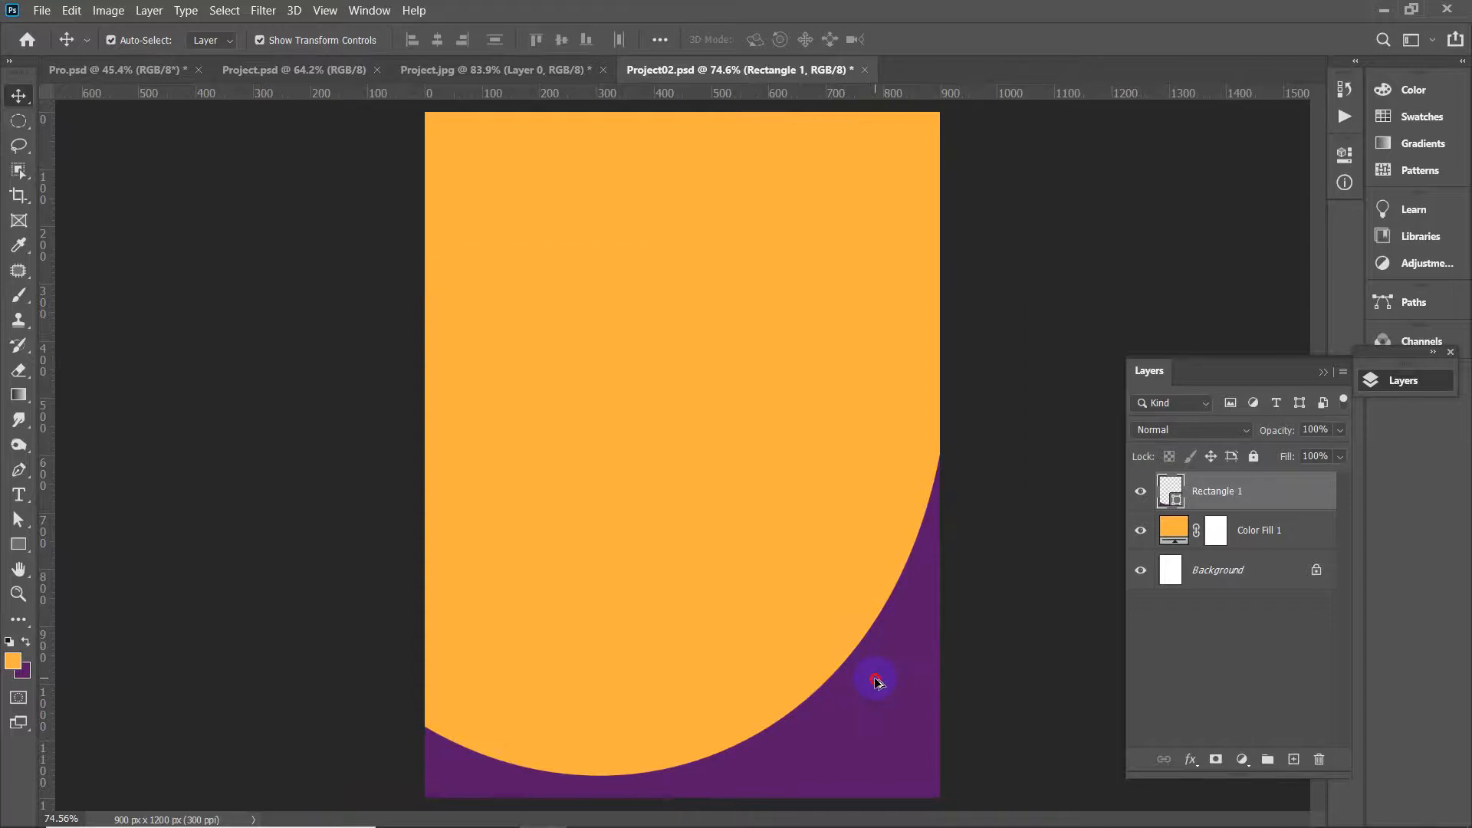
pyautogui.moveTo(878, 681); pyautogui.dragTo(792, 365)
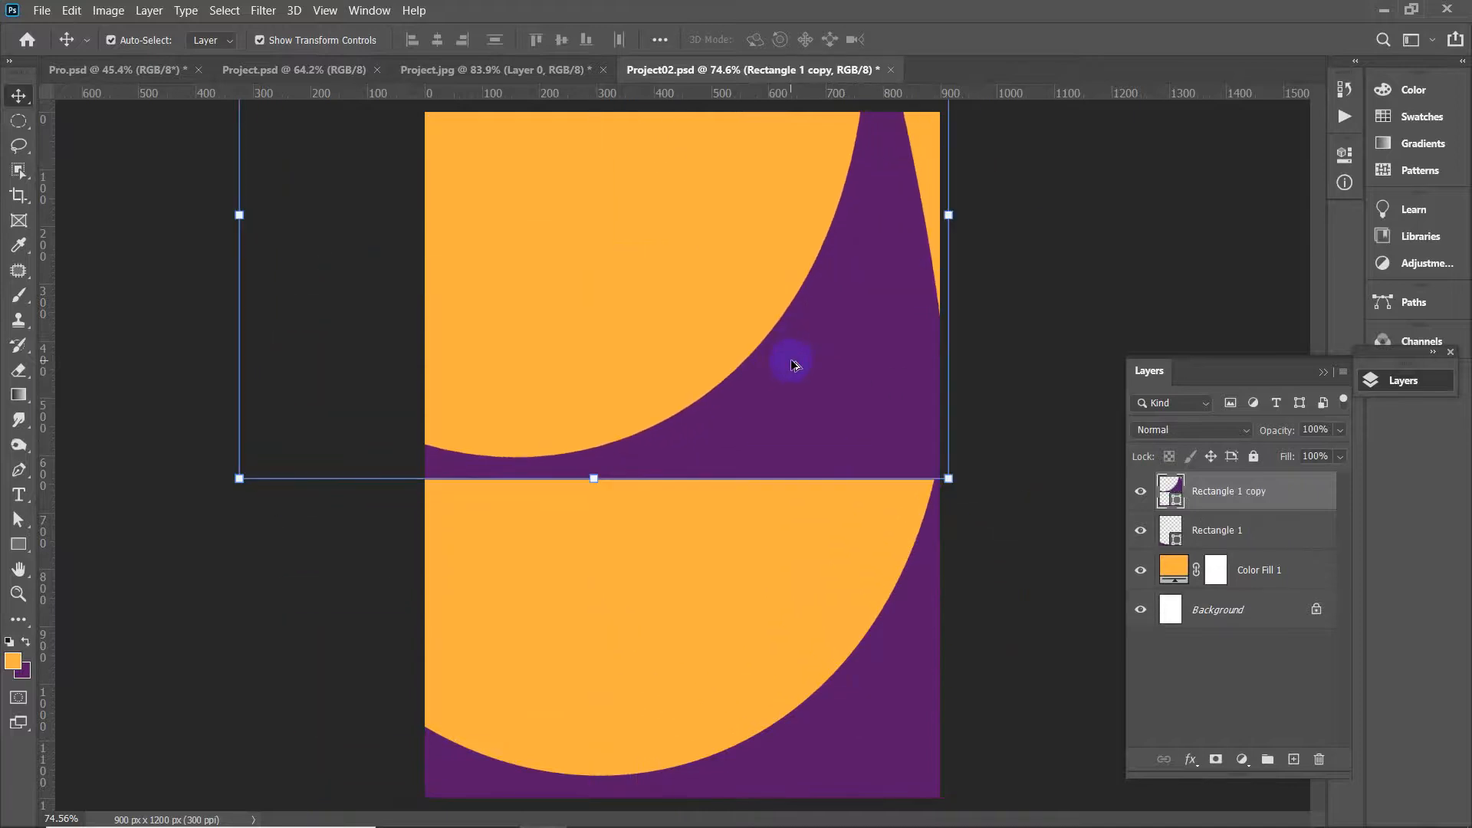
pyautogui.hotkey('ctrl', 'z')
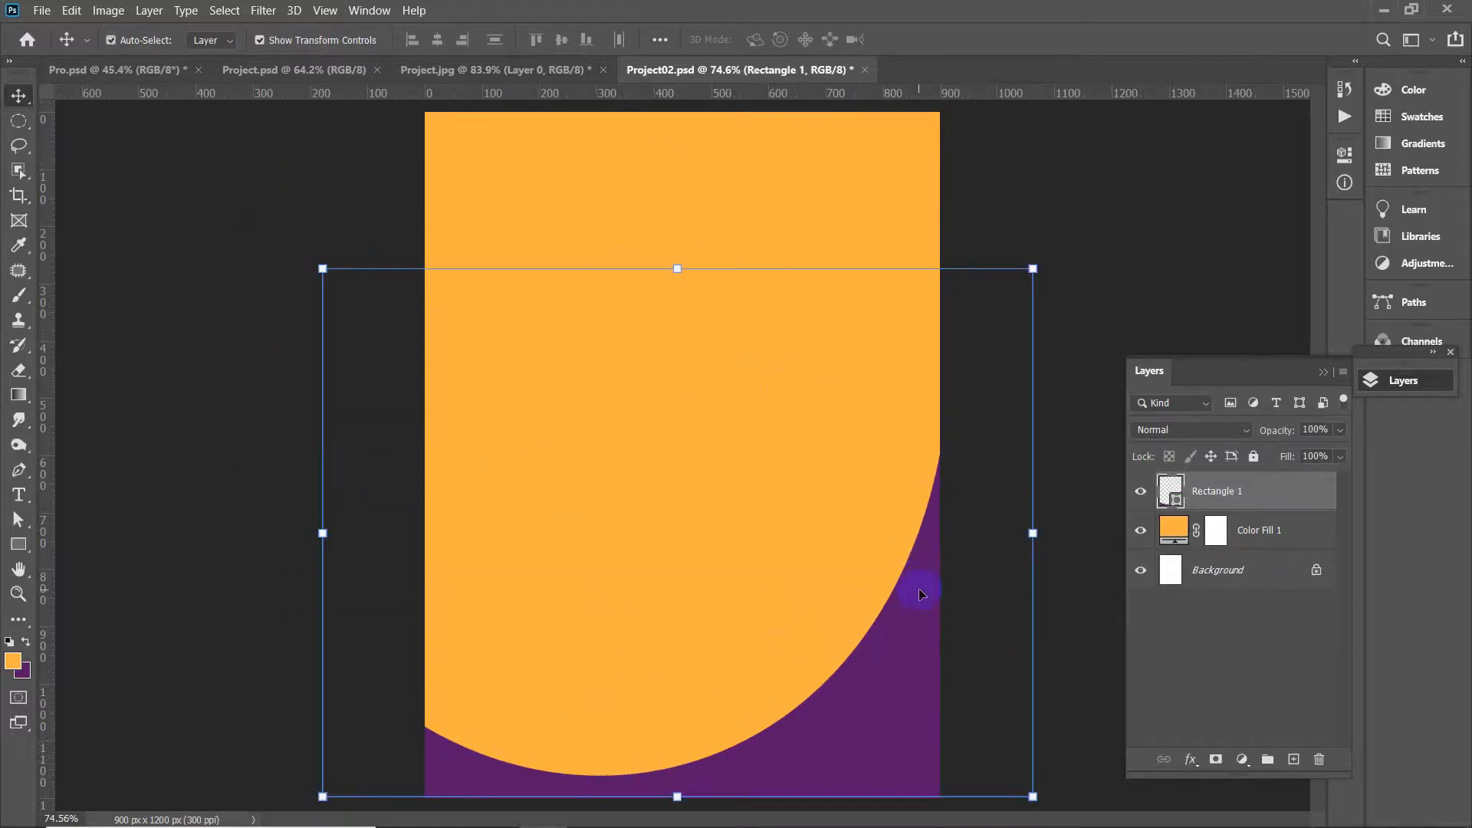
# Duplicate the curved purple shape layer in place
pyautogui.hotkey('ctrl', 'j')
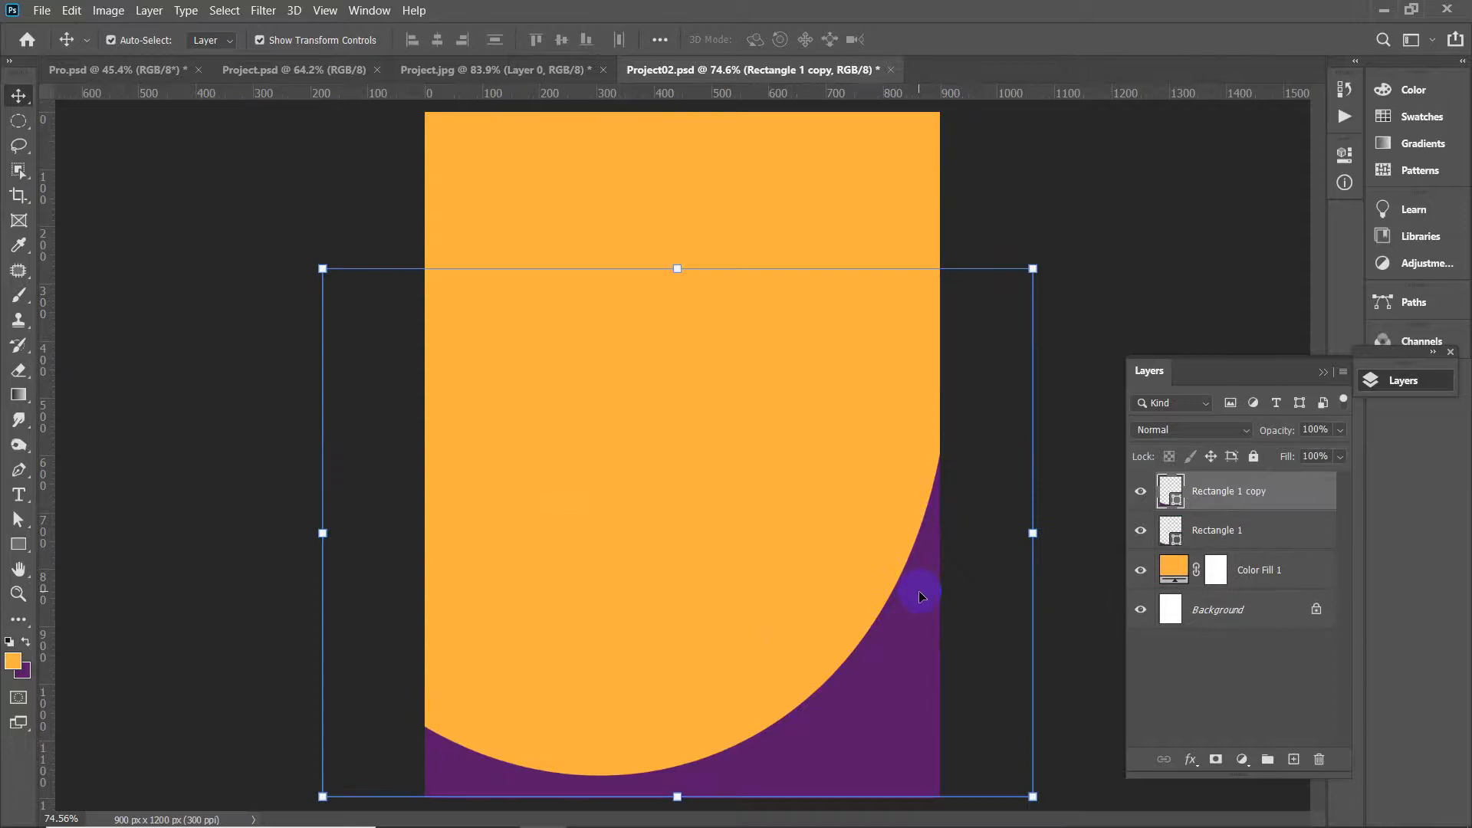
# Delete the duplicated curved shape layer and paste a fresh copy of the original purple shape
pyautogui.scroll(1, 919, 590)
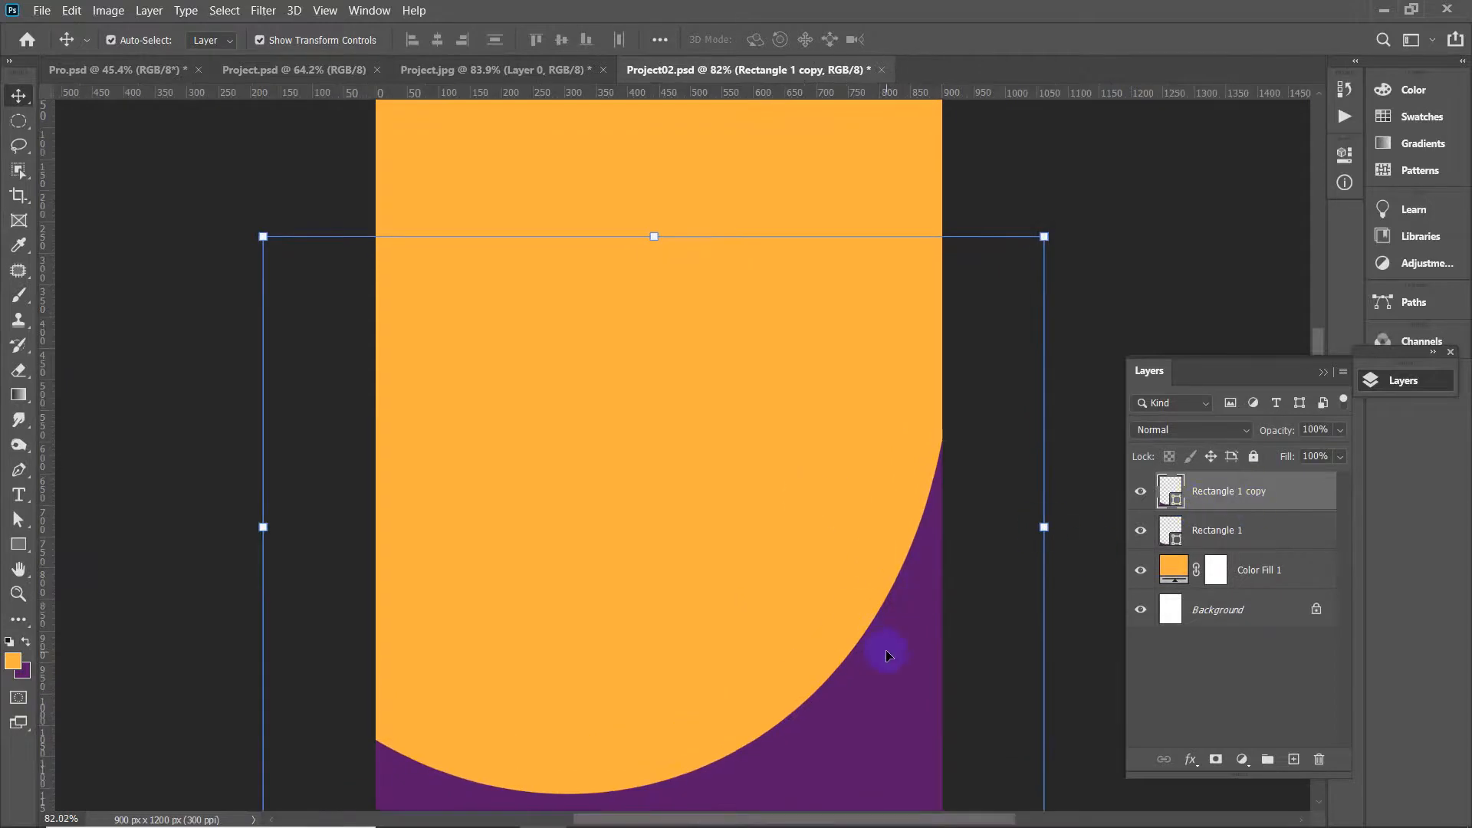
pyautogui.press('Delete')
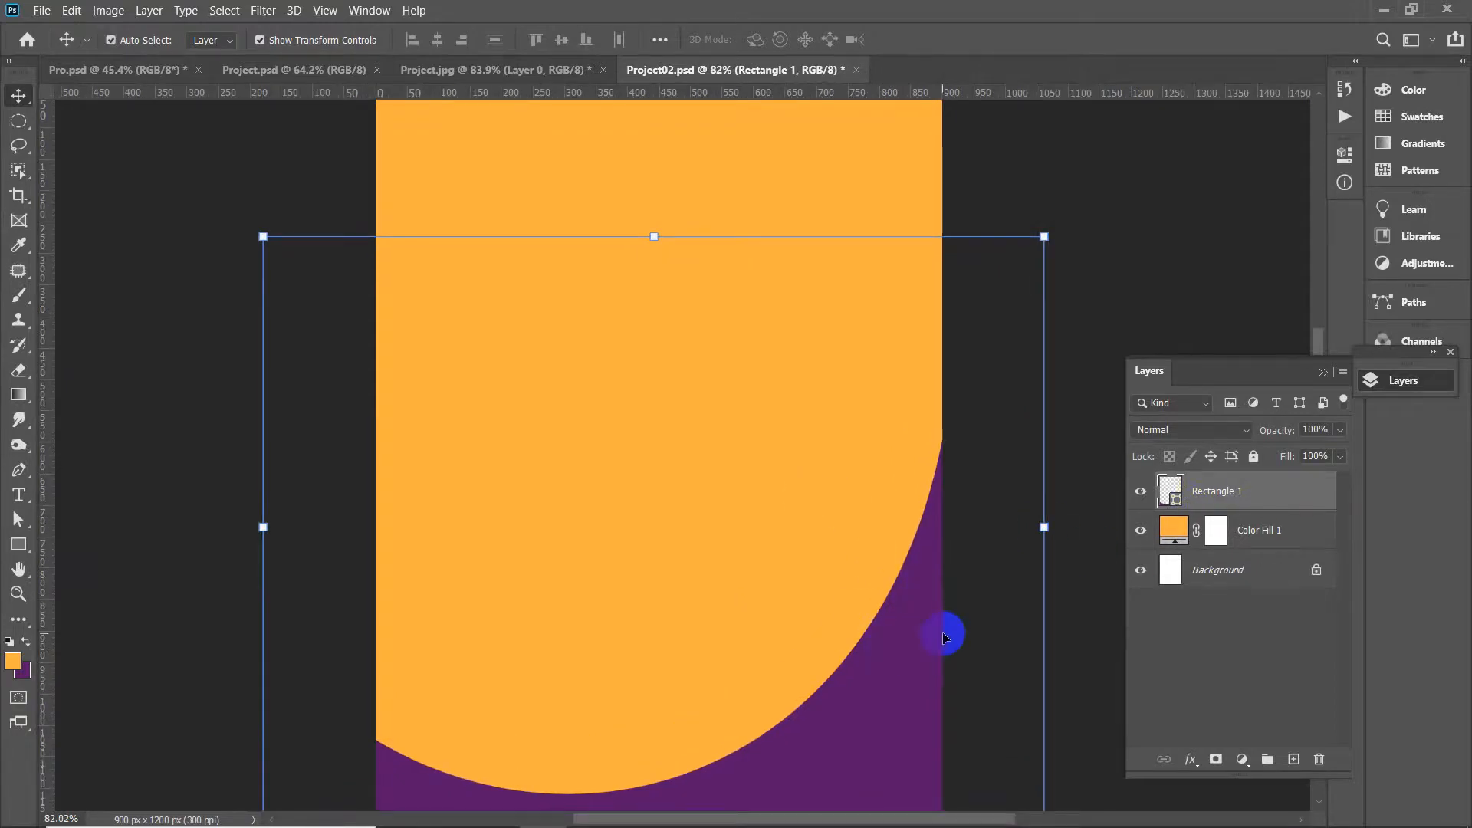
pyautogui.press('ctrl')
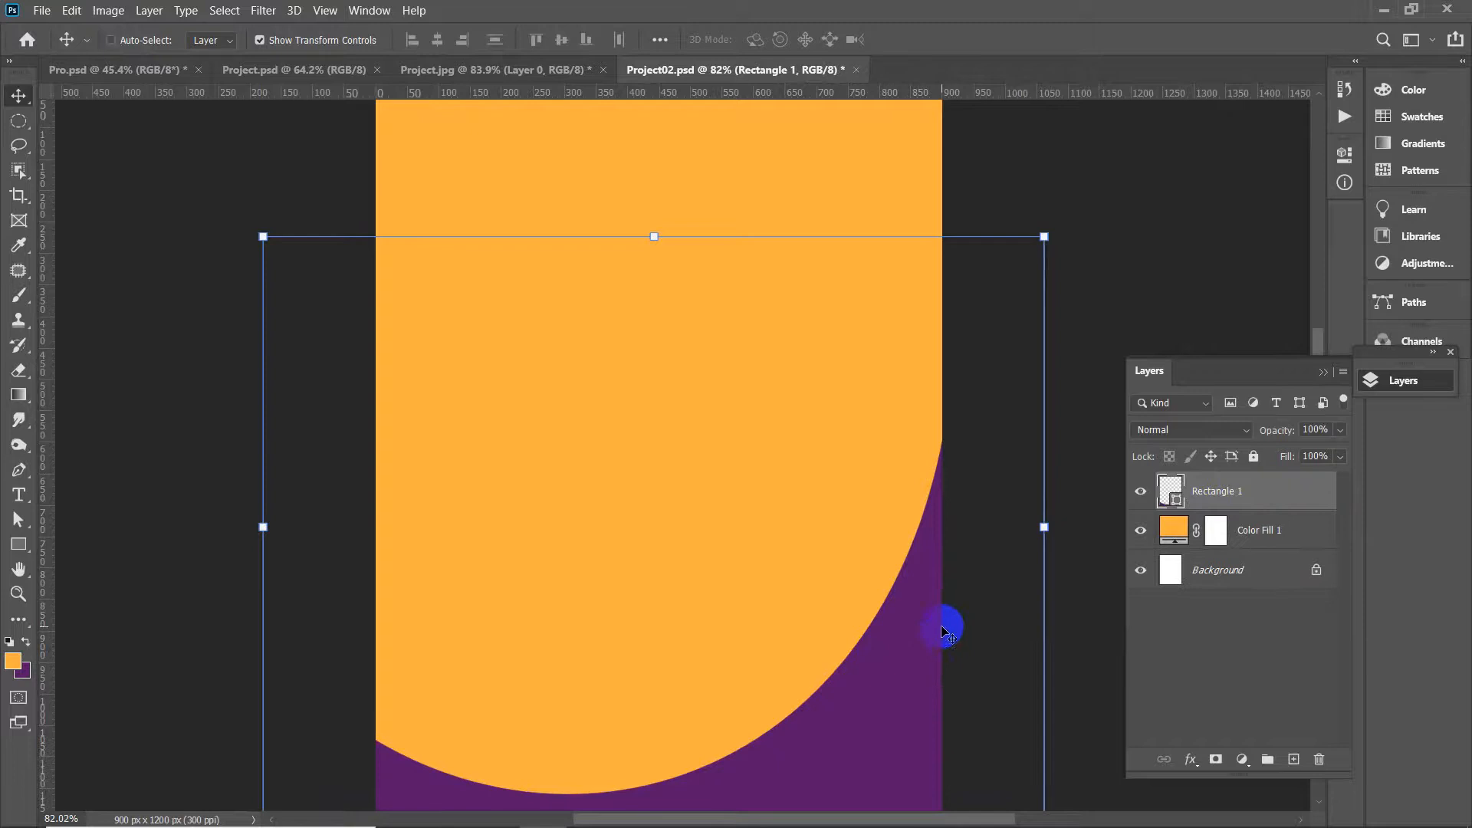
pyautogui.moveTo(945, 631); pyautogui.dragTo(944, 628)
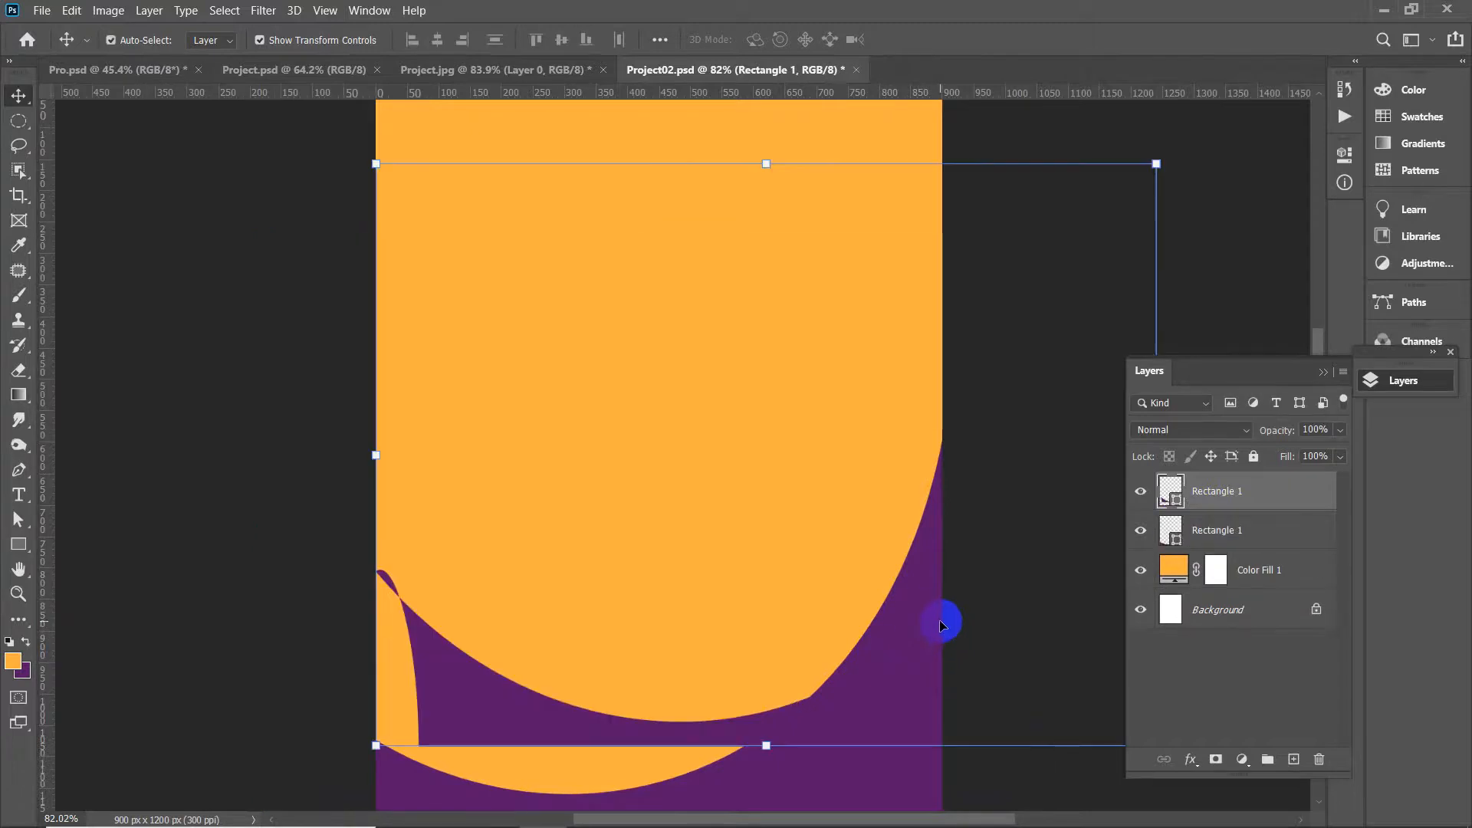
# Move the copied purple shape up over the upper half of the canvas, clear of the original footer shape
pyautogui.scroll(-3, 901, 608)
pyautogui.moveTo(566, 597); pyautogui.dragTo(566, 597)
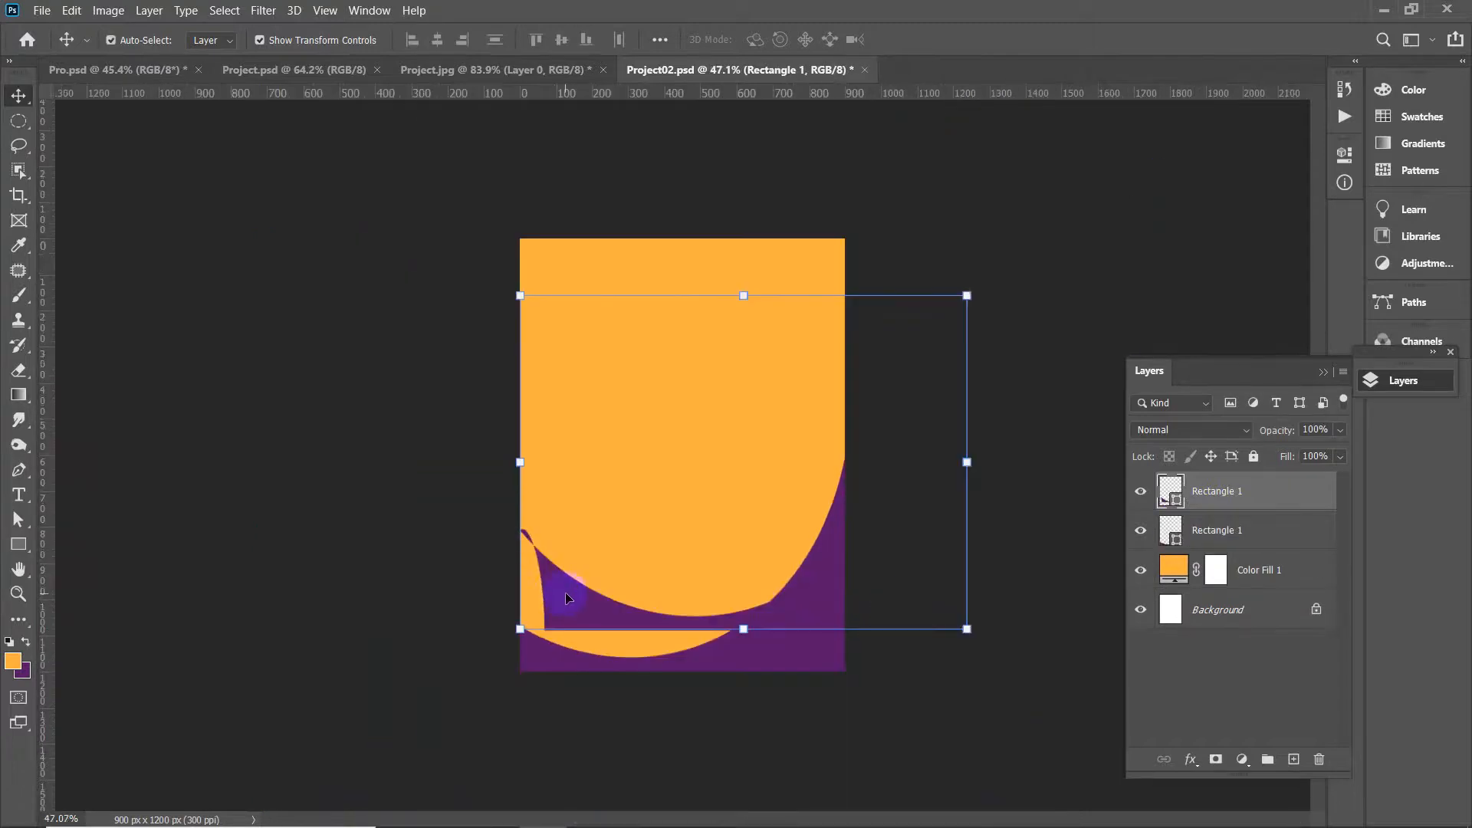
pyautogui.click(1210, 535)
pyautogui.moveTo(573, 599); pyautogui.dragTo(468, 418)
pyautogui.hotkey('ctrl', '+')
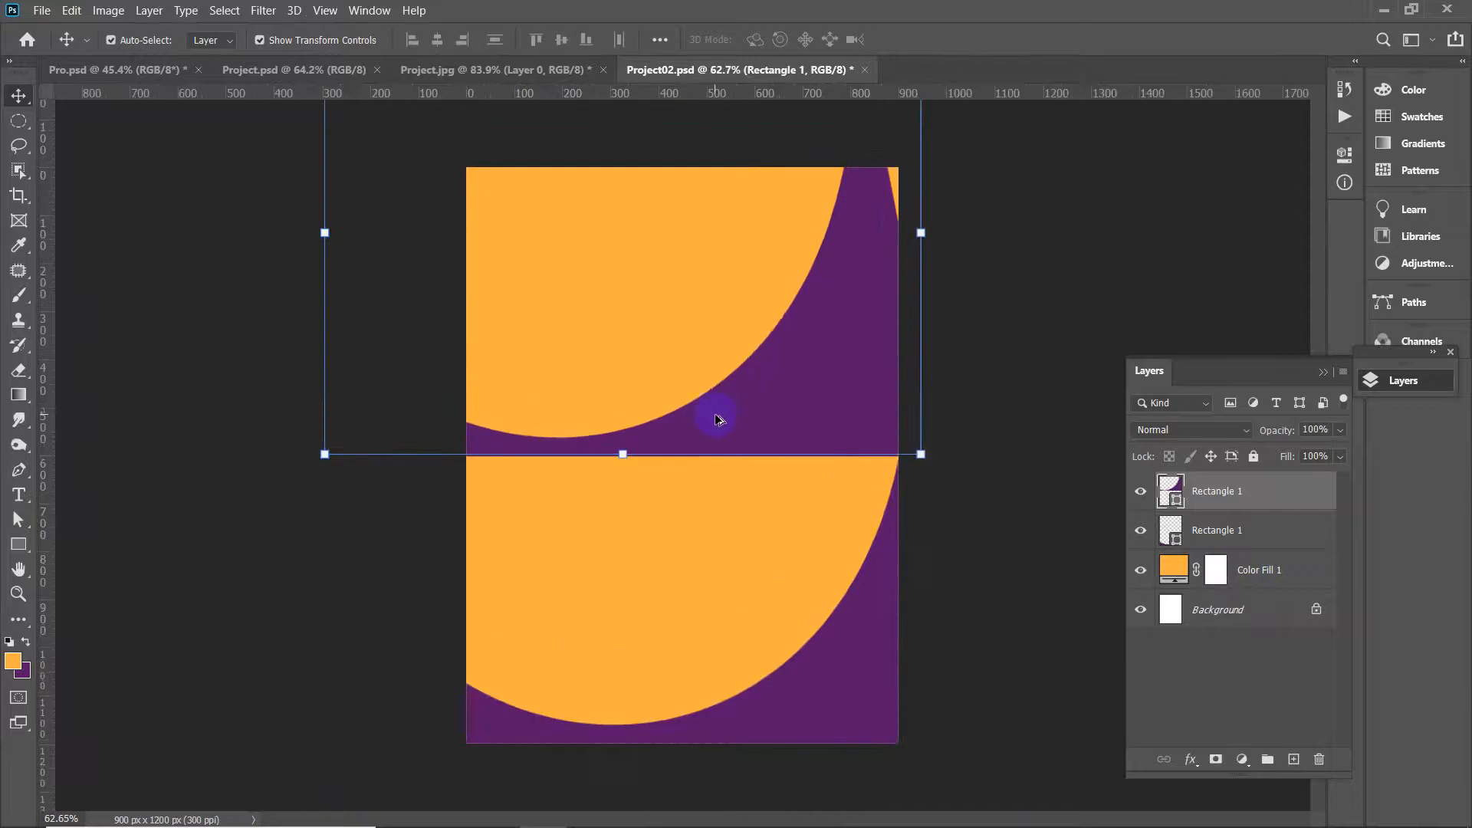
pyautogui.moveTo(800, 393); pyautogui.dragTo(713, 495)
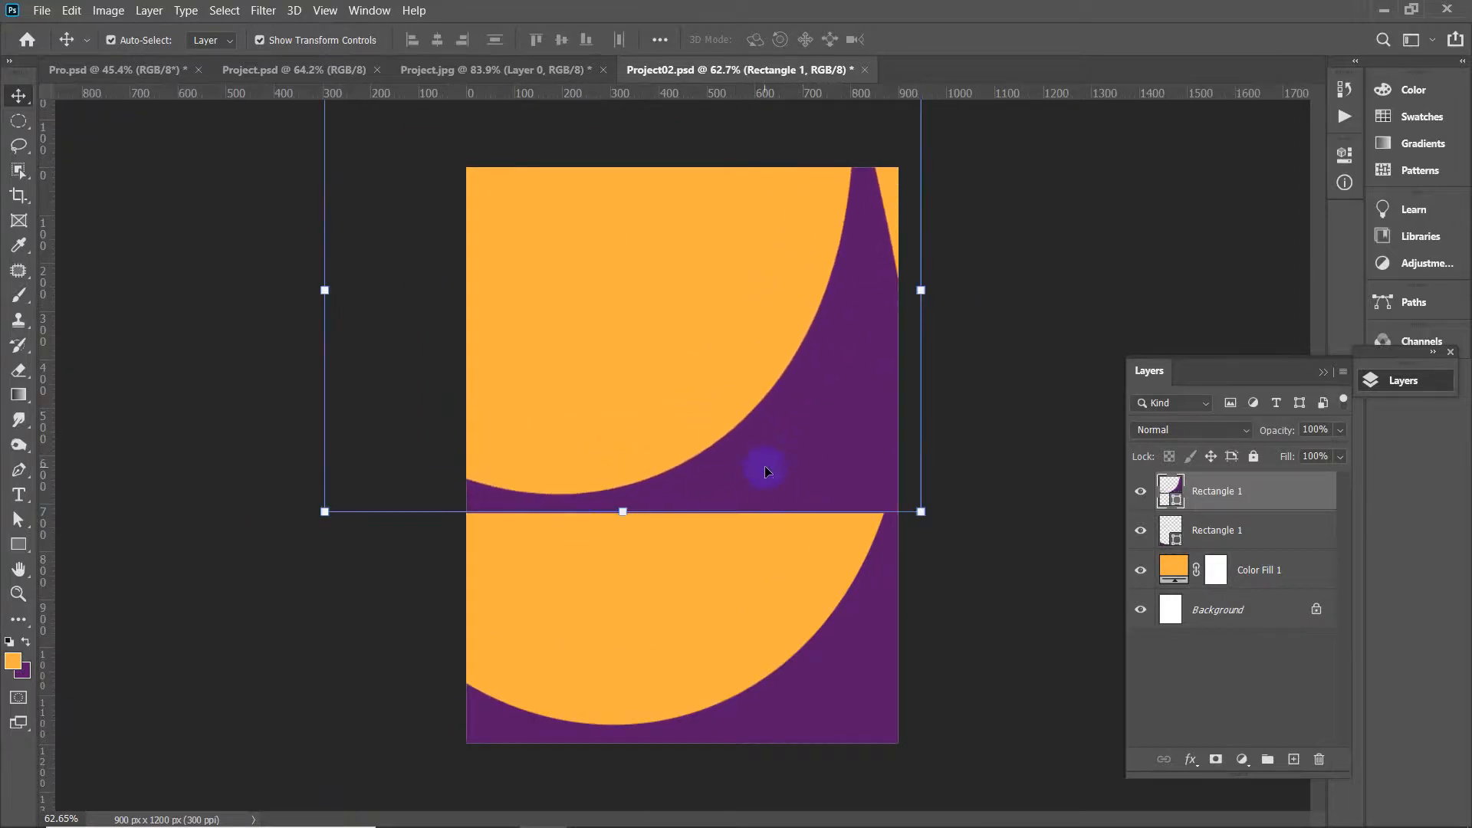
pyautogui.moveTo(826, 454); pyautogui.dragTo(828, 452)
# Rotate the copied purple shape by 180°
pyautogui.rightClick(825, 435)
pyautogui.click(812, 404)
pyautogui.press('ctrl')
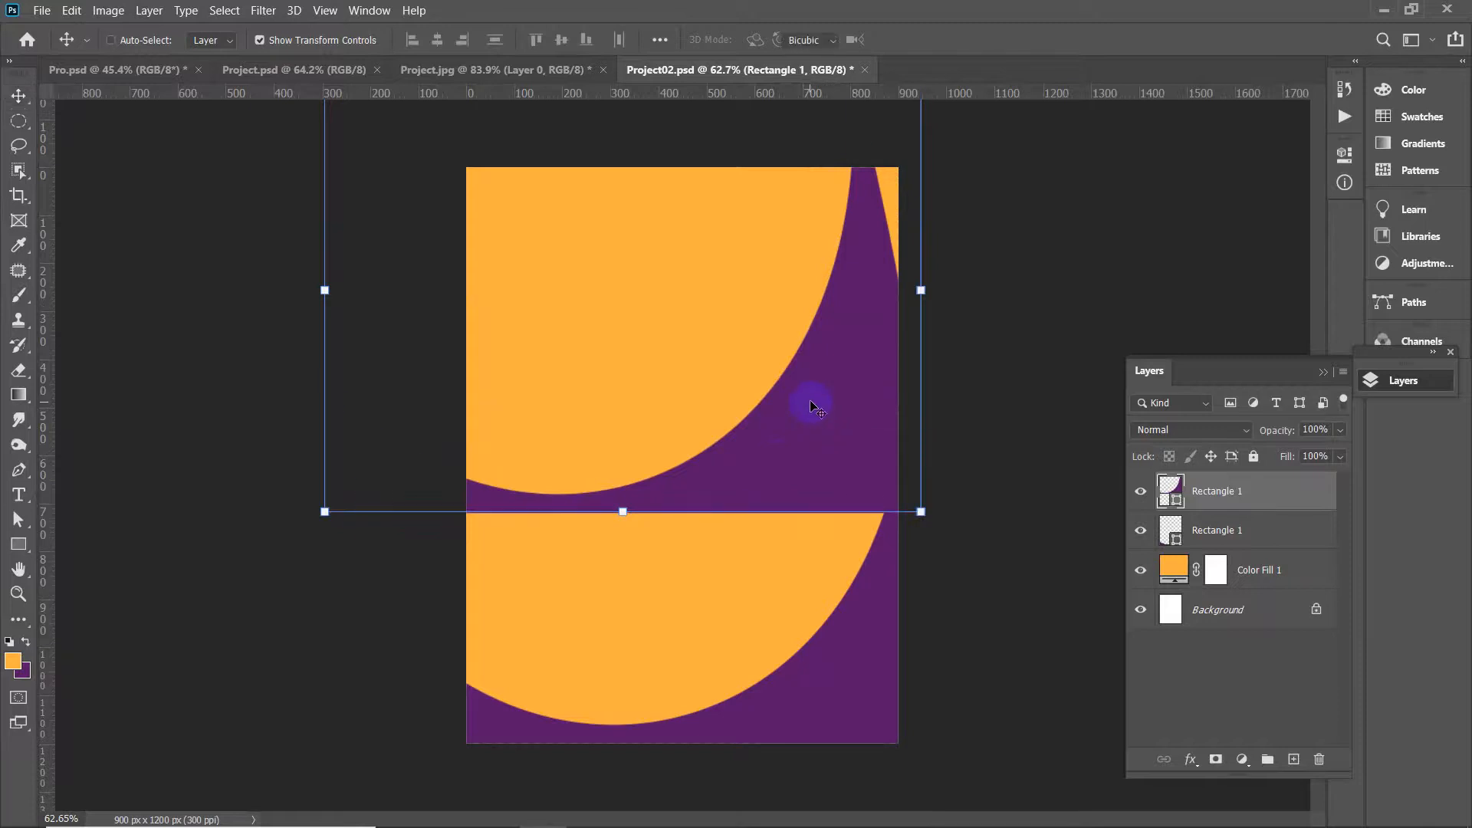
pyautogui.hotkey('ctrl', 't')
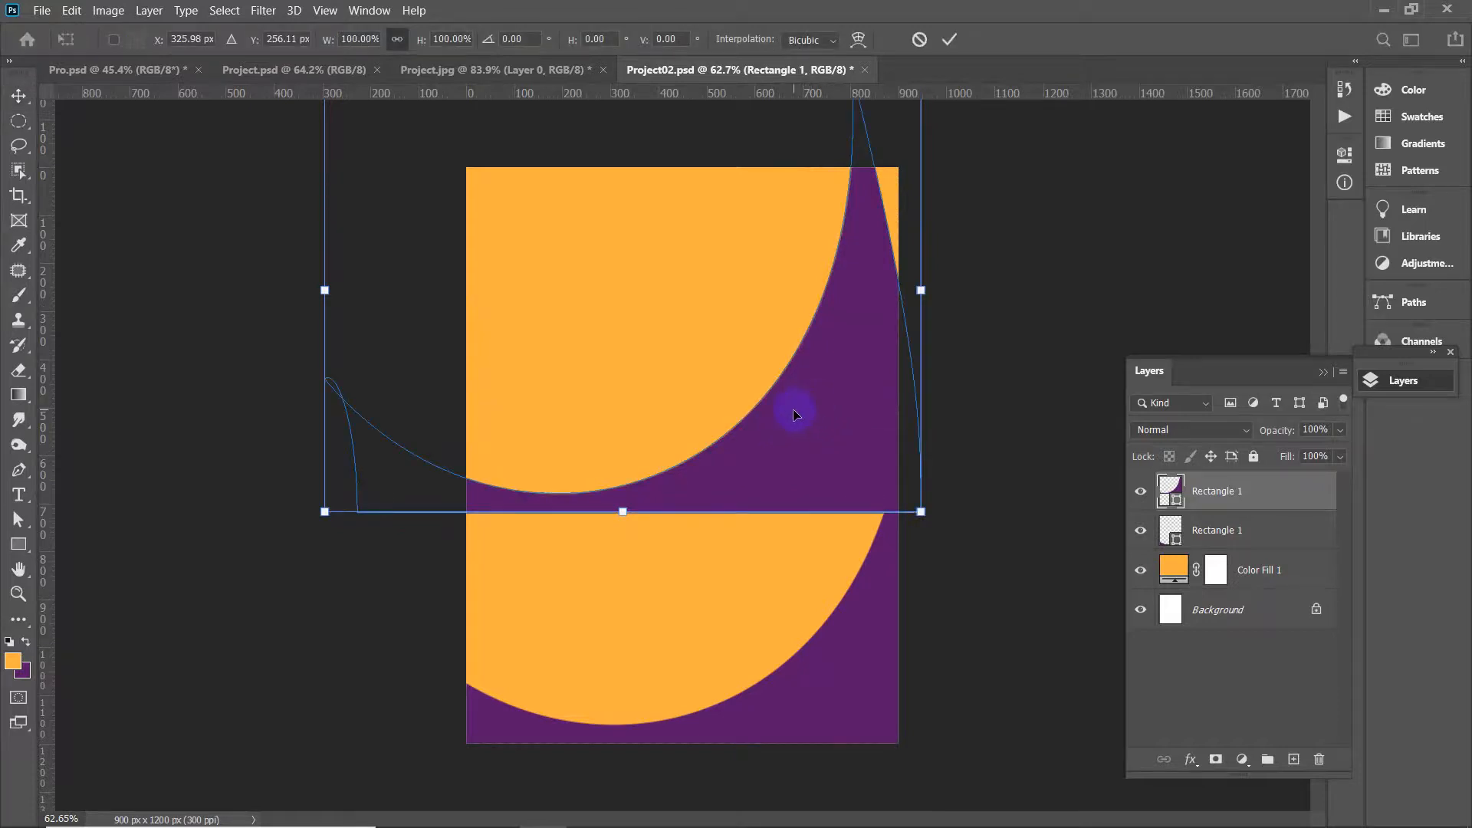
pyautogui.rightClick(795, 414)
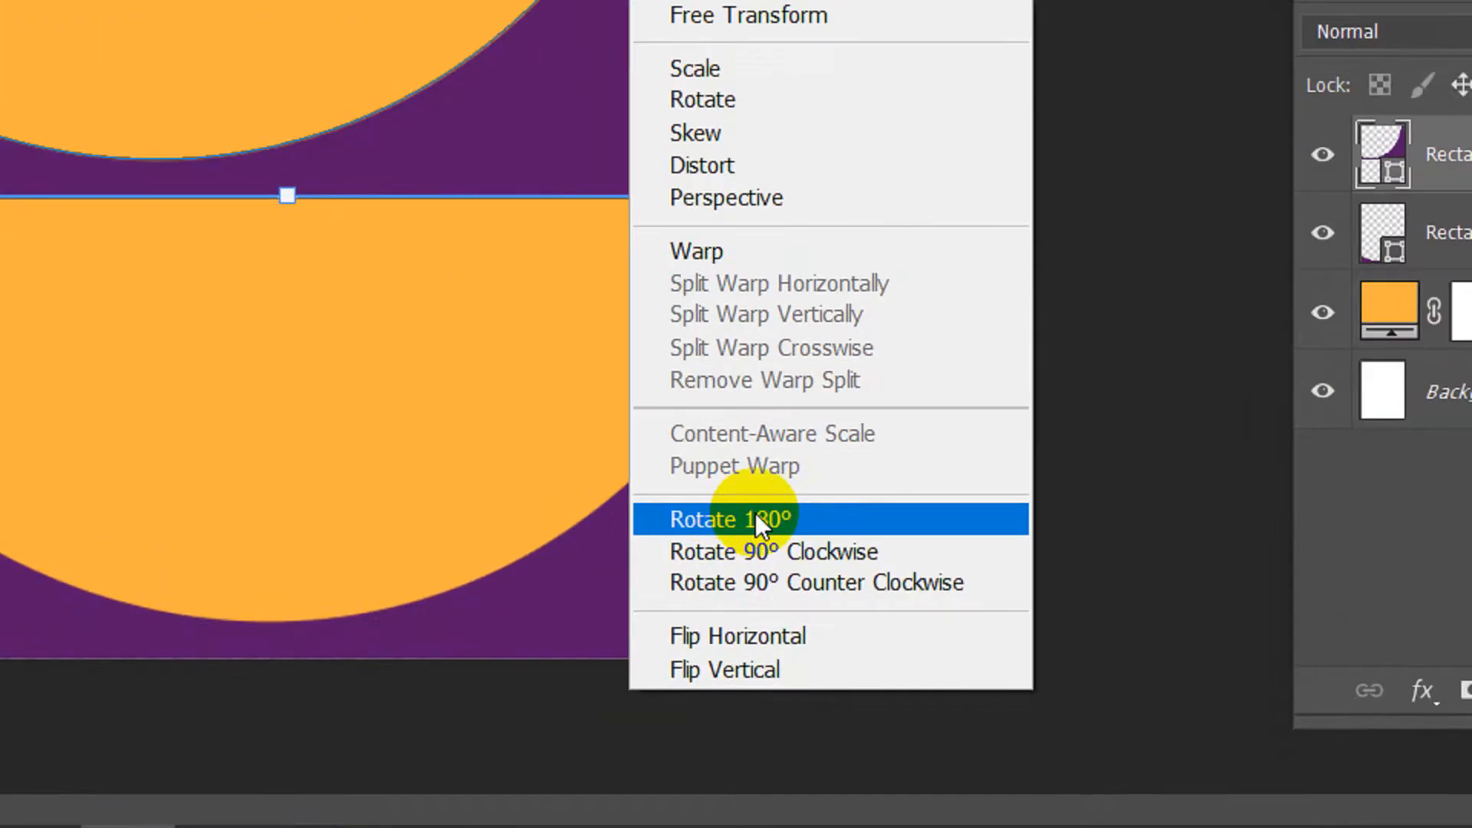
pyautogui.click(756, 513)
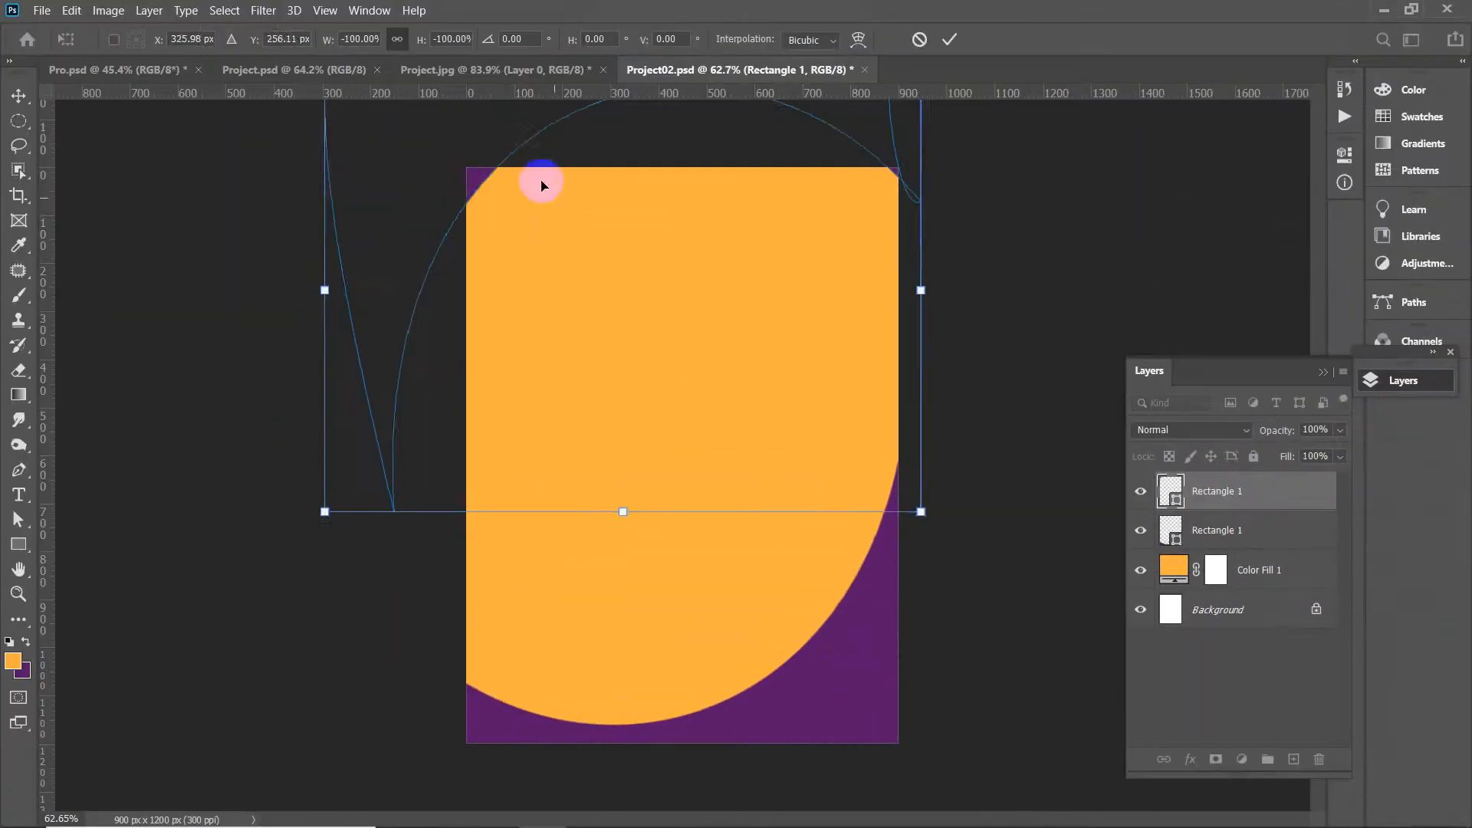
# Place the rotated shape over the canvas's upper-left corner so its curve arches beneath the top edge, and apply the transform
pyautogui.moveTo(491, 134); pyautogui.dragTo(534, 253)
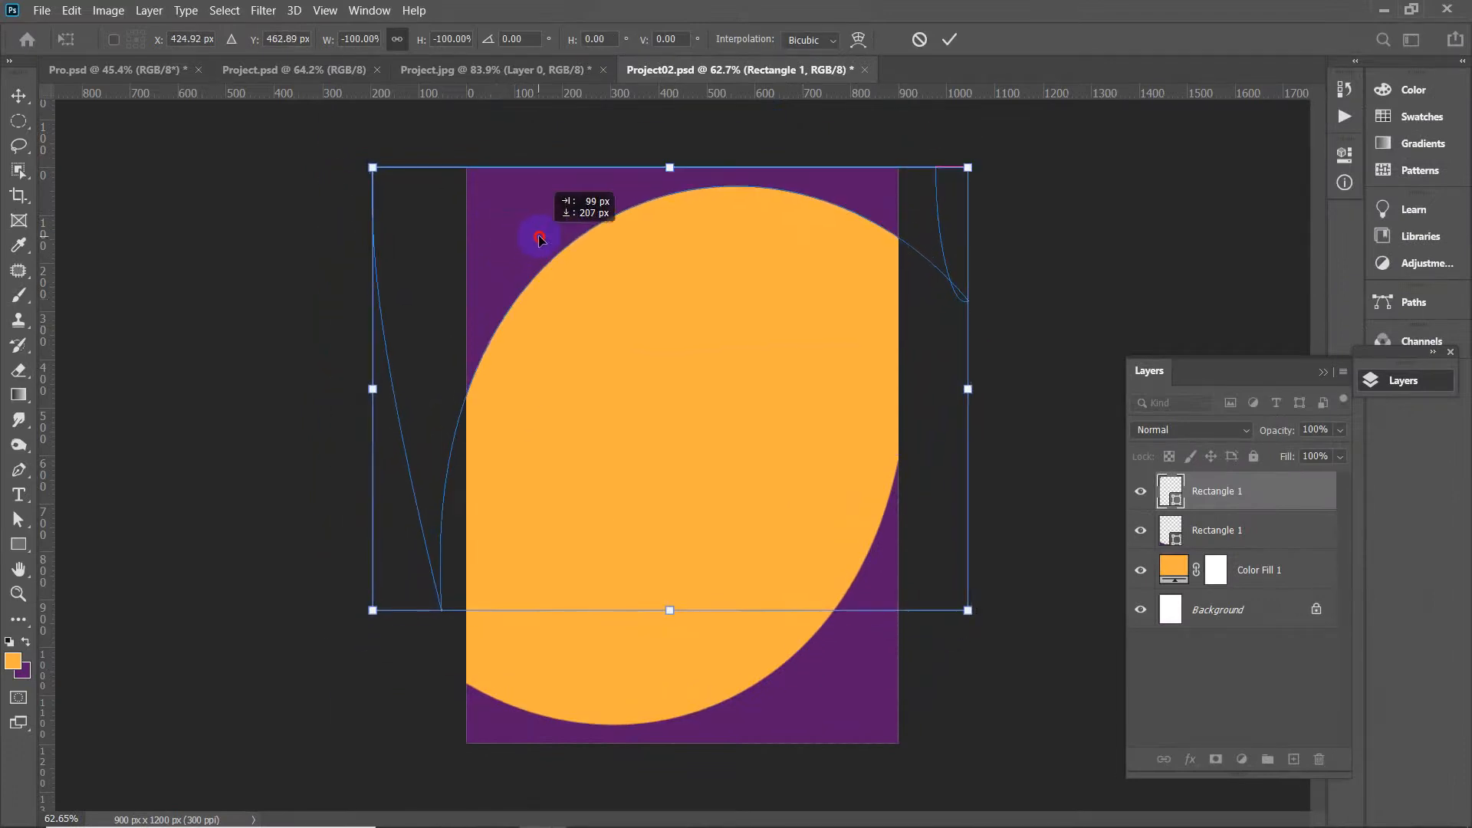
pyautogui.moveTo(540, 239); pyautogui.dragTo(564, 225)
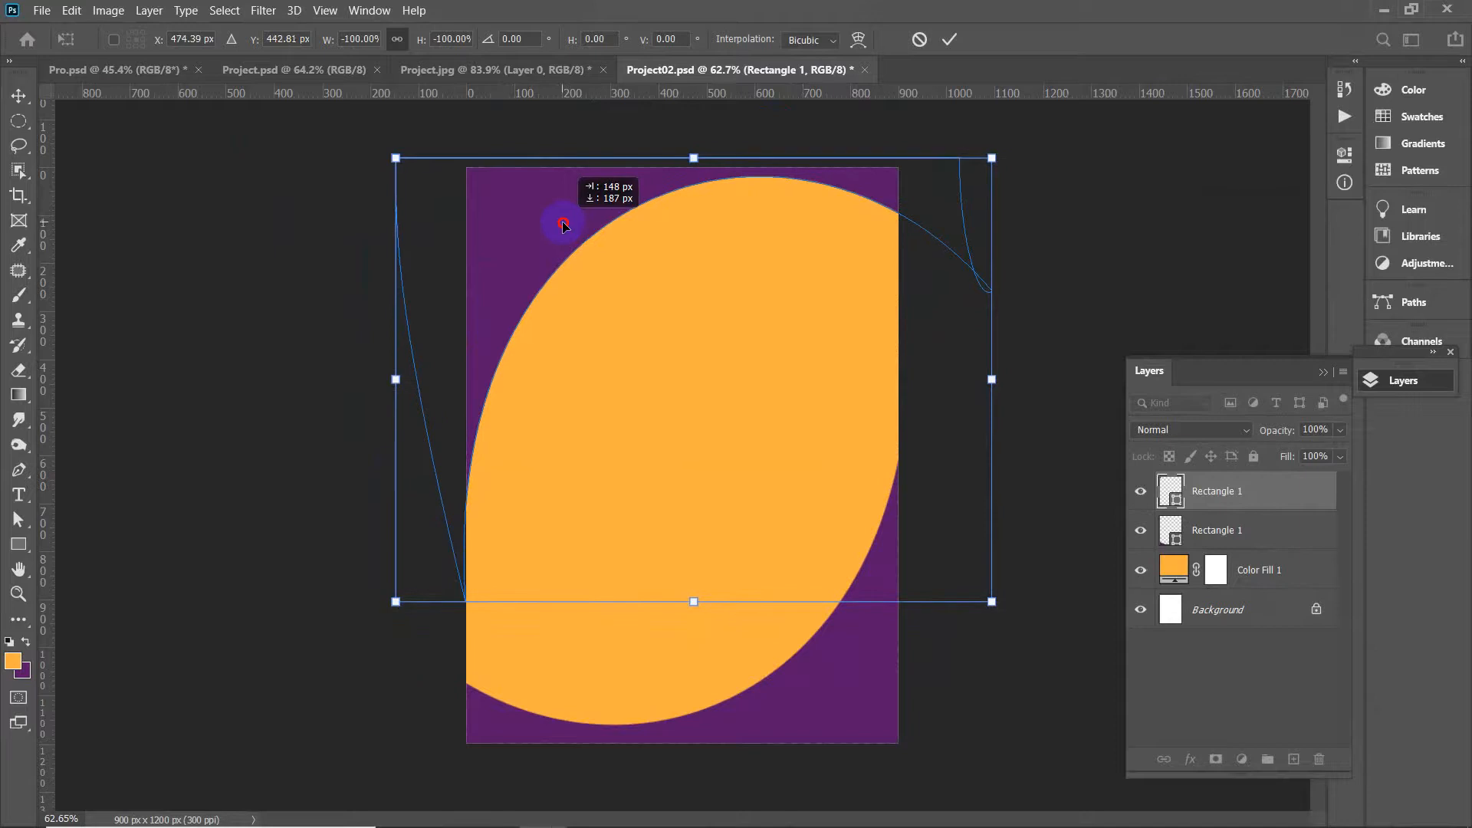
pyautogui.moveTo(564, 225); pyautogui.dragTo(563, 222)
pyautogui.press('Return')
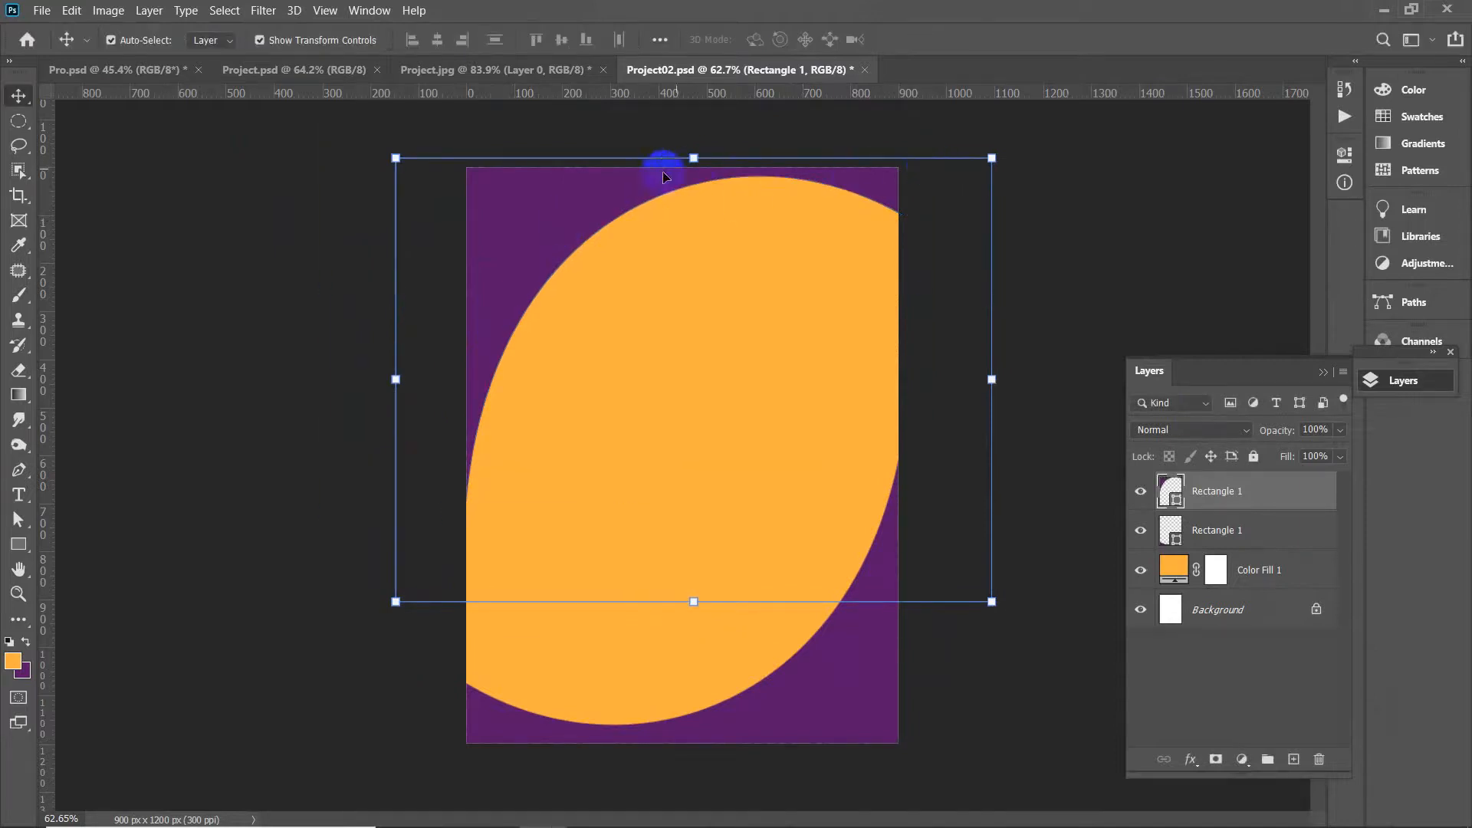
pyautogui.hotkey('ctrl', 't')
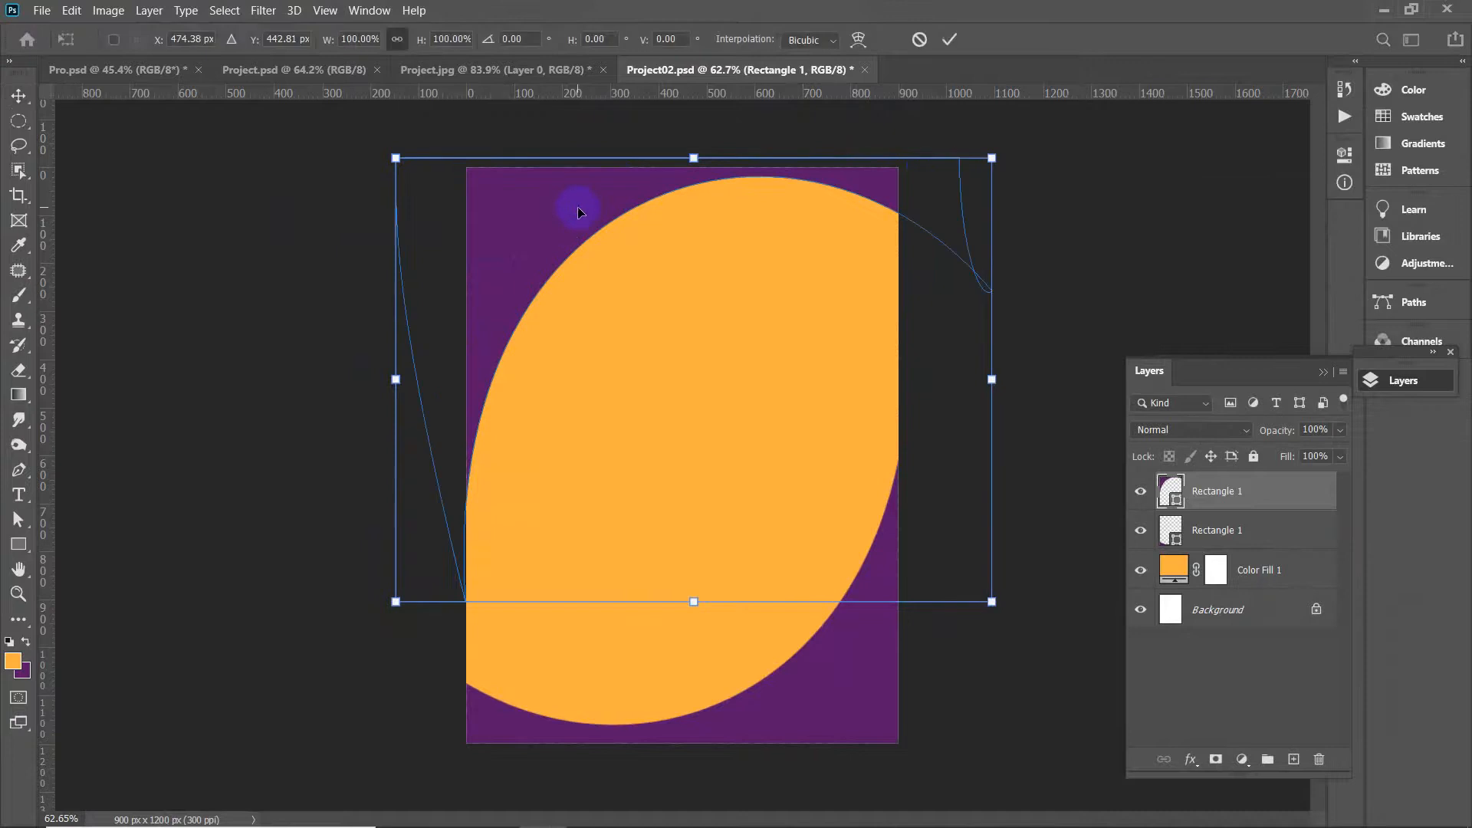
pyautogui.rightClick(568, 216)
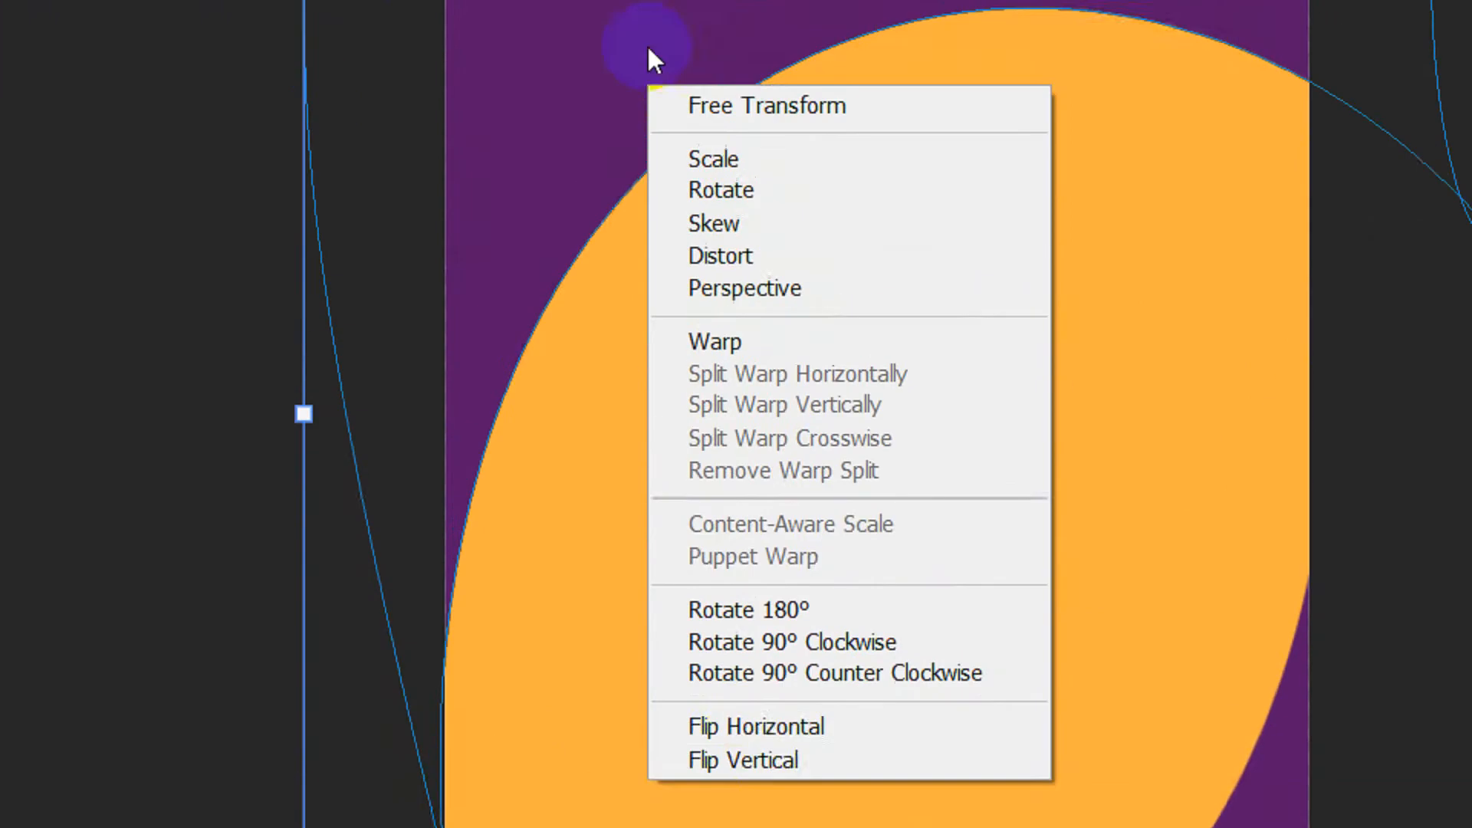
pyautogui.click(540, 185)
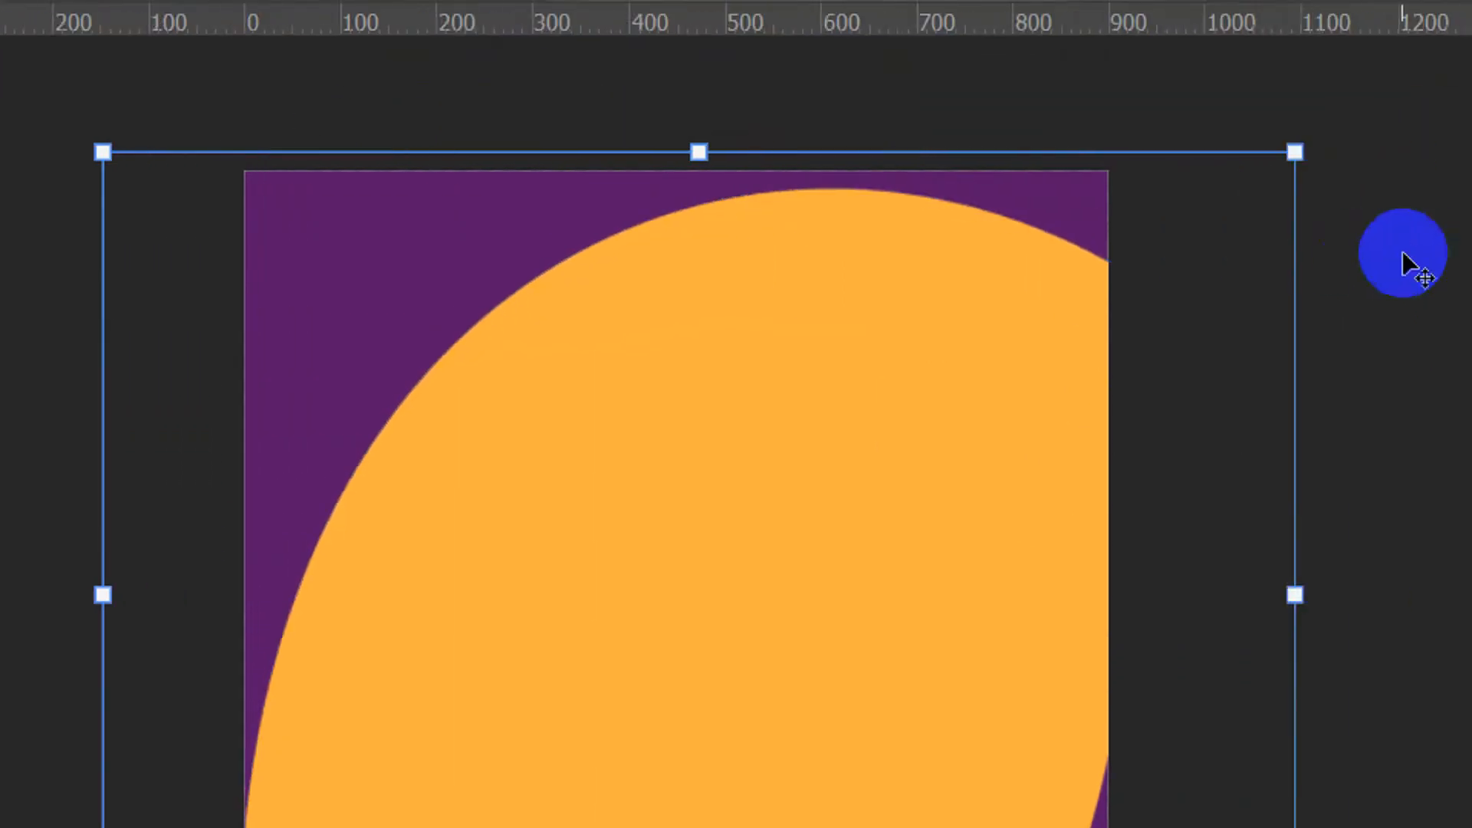
pyautogui.press('Return')
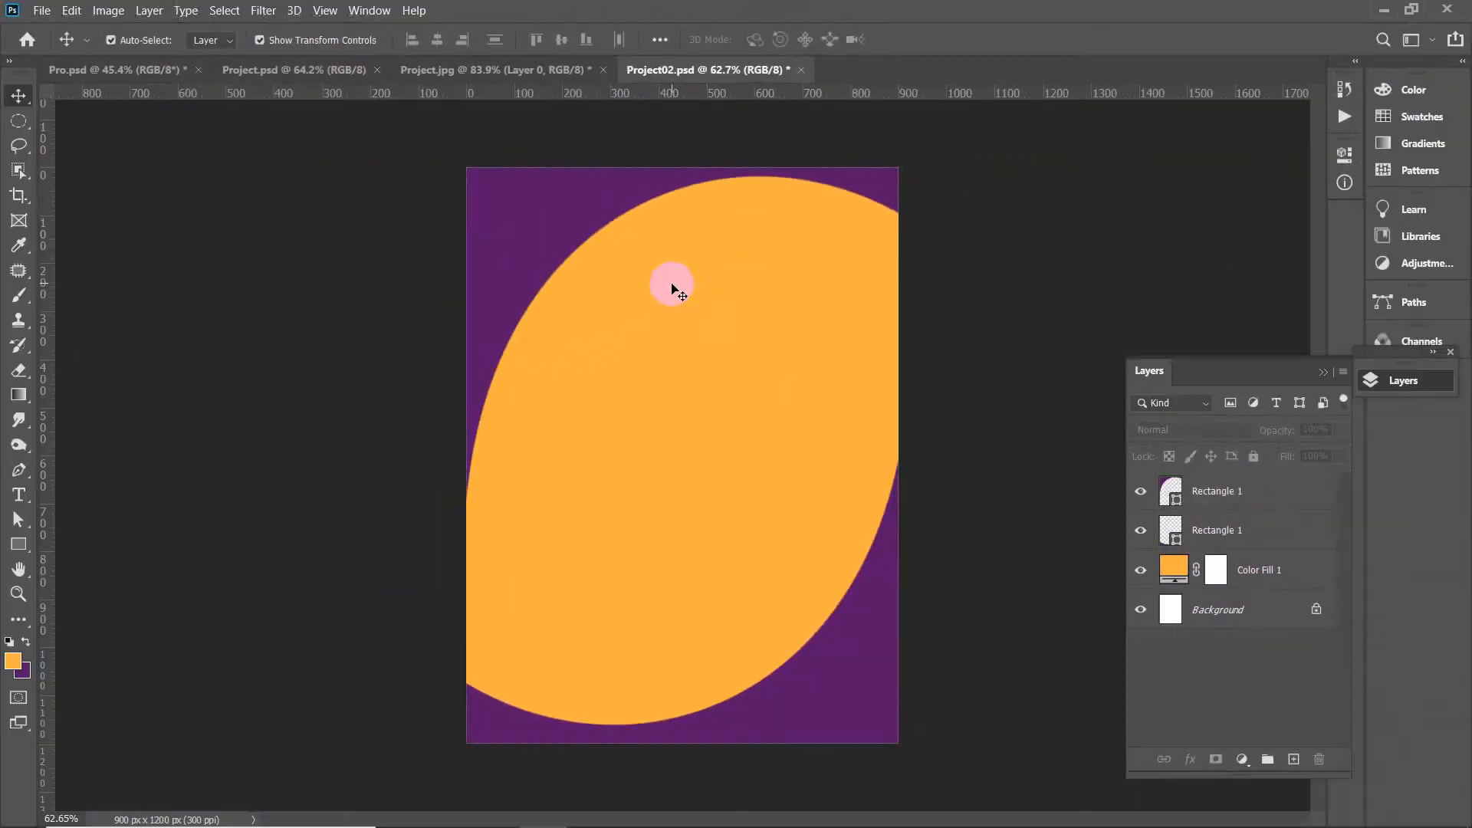
# Compare the rotated shape with the upper part of the reference poster in Project.jpg, and return to Project02.psd
pyautogui.scroll(1, 614, 273)
pyautogui.click(518, 227)
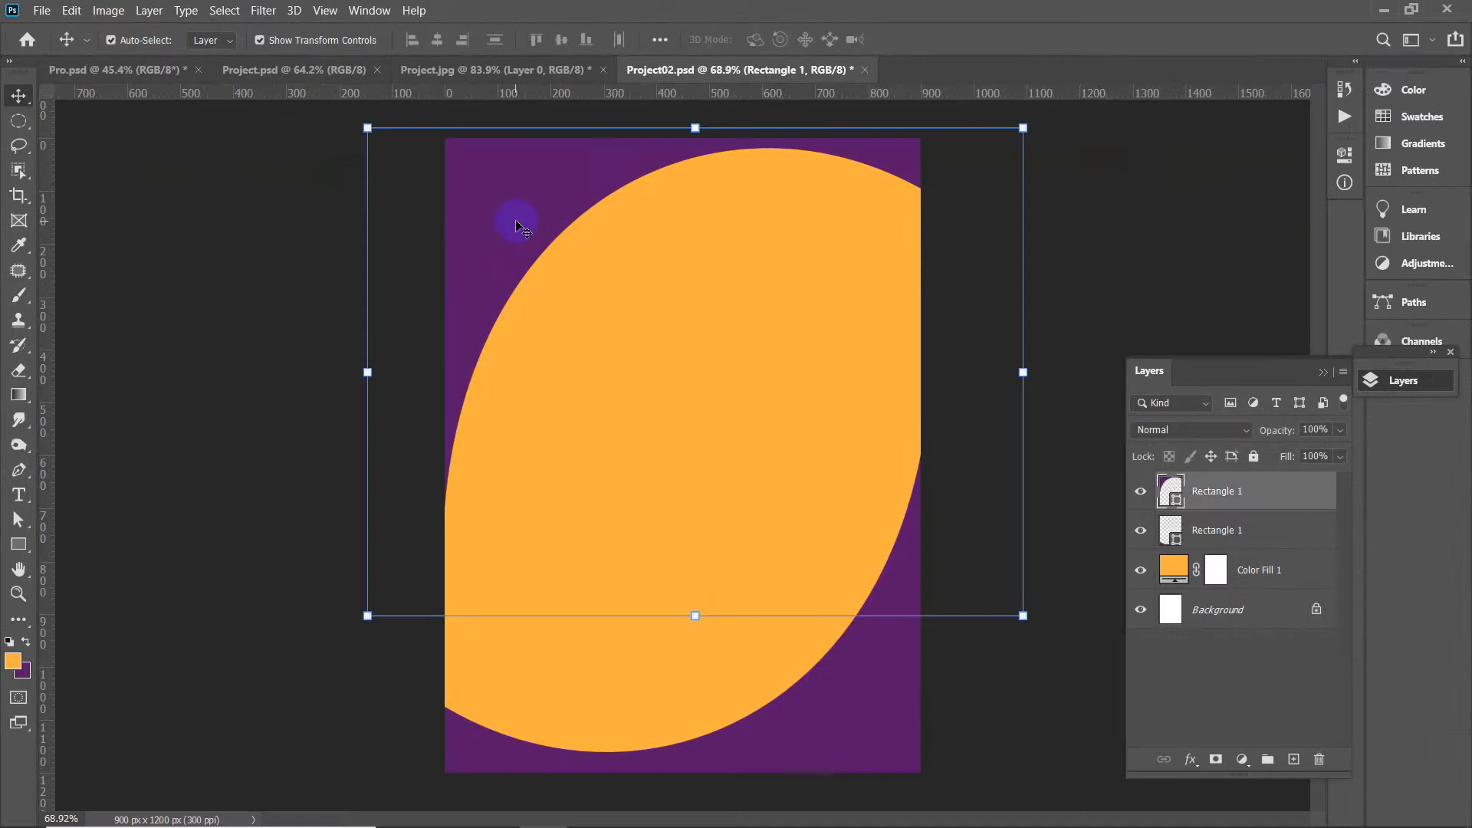
pyautogui.moveTo(518, 226); pyautogui.dragTo(552, 302)
pyautogui.scroll(2, 552, 301)
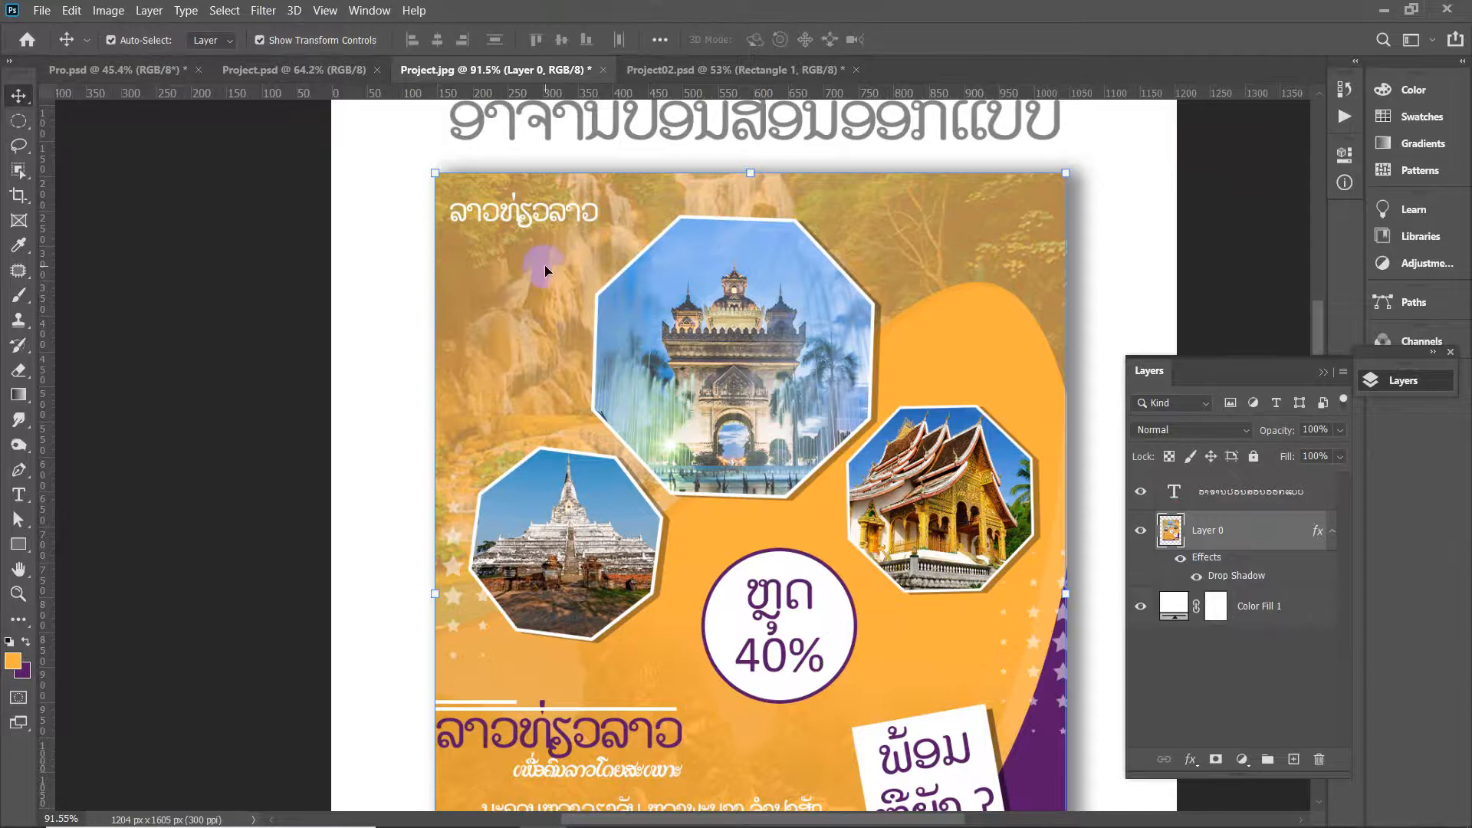
pyautogui.scroll(-1, 549, 270)
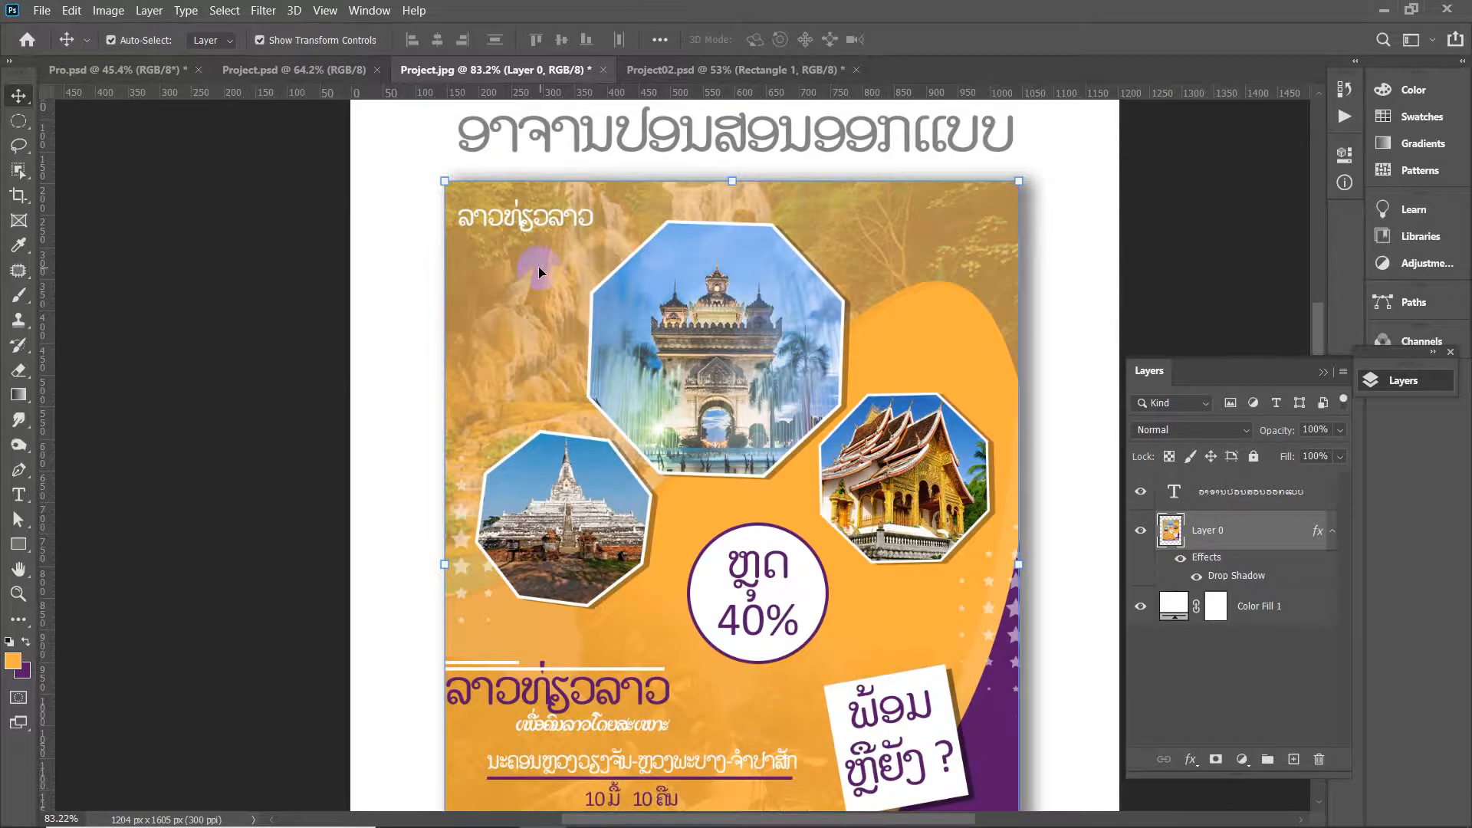
pyautogui.scroll(-1, 538, 265)
pyautogui.click(685, 76)
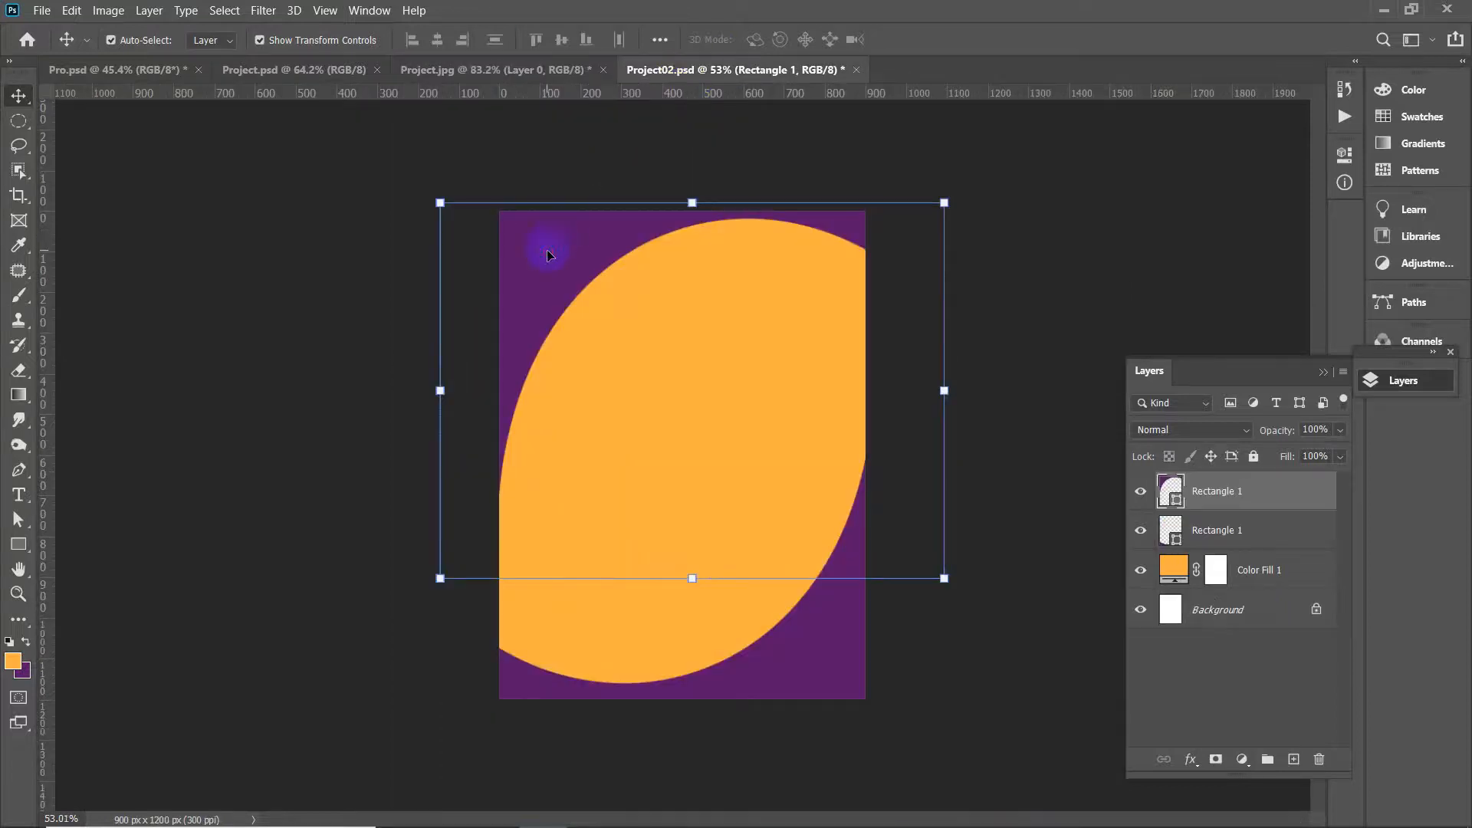
# Align the rotated shape's upper edge with the top edge of the canvas
pyautogui.click(548, 268)
pyautogui.moveTo(548, 272); pyautogui.dragTo(582, 253)
pyautogui.click(581, 253)
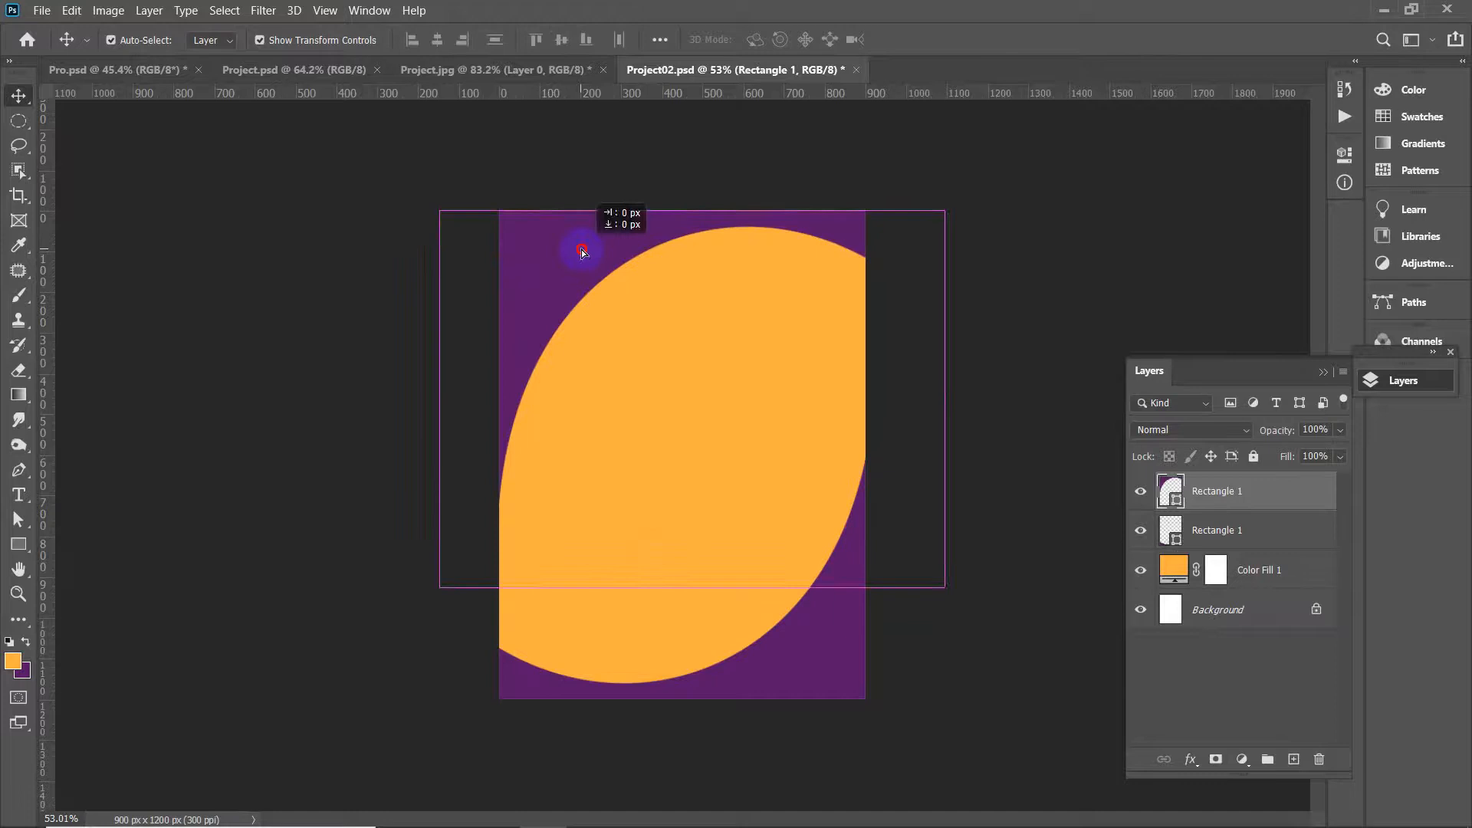
pyautogui.click(391, 220)
pyautogui.click(530, 253)
pyautogui.scroll(2, 545, 253)
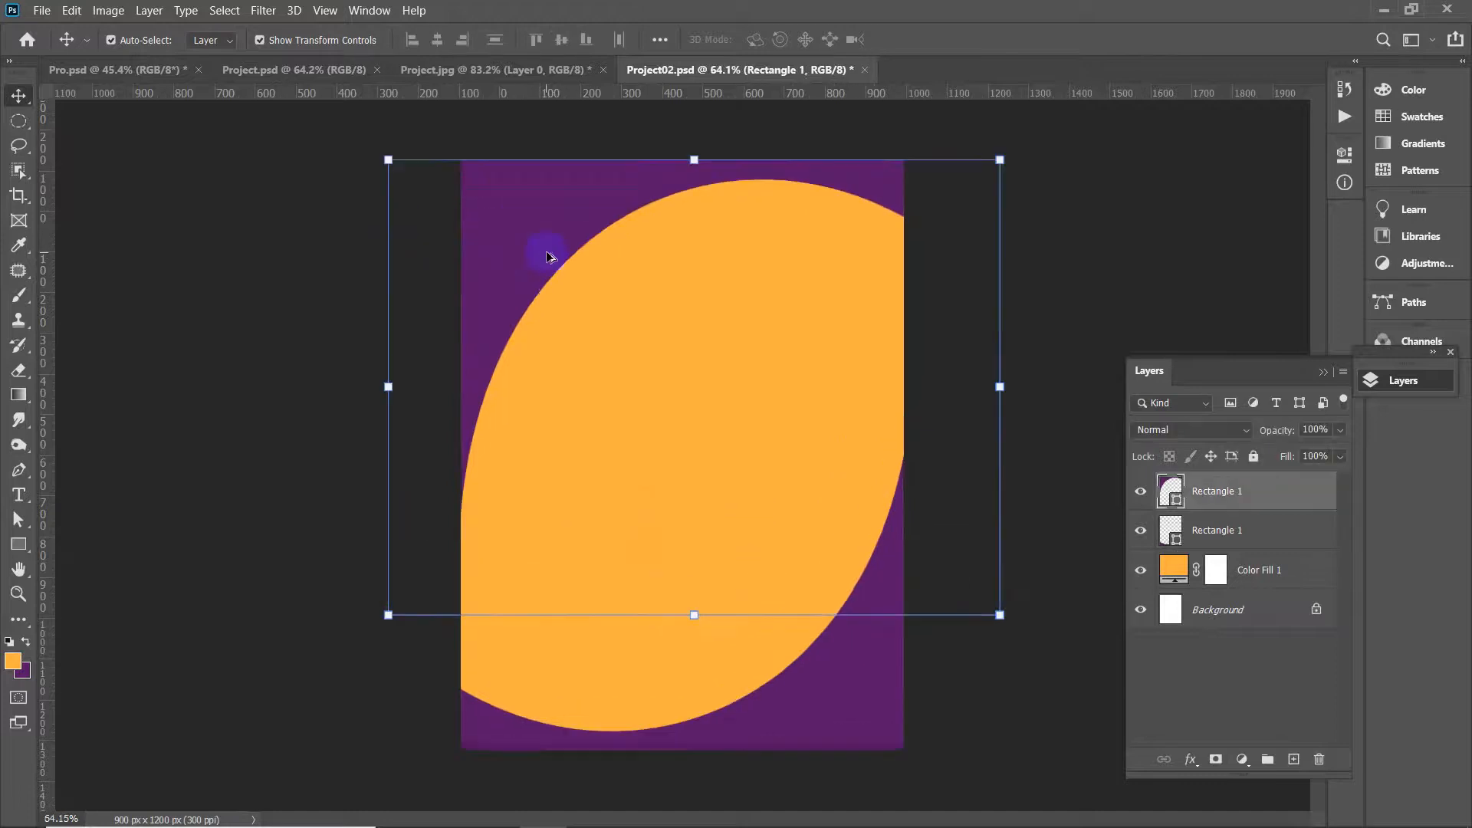
# Change the rotated shape's fill to the recently used light orange
pyautogui.scroll(2, 537, 222)
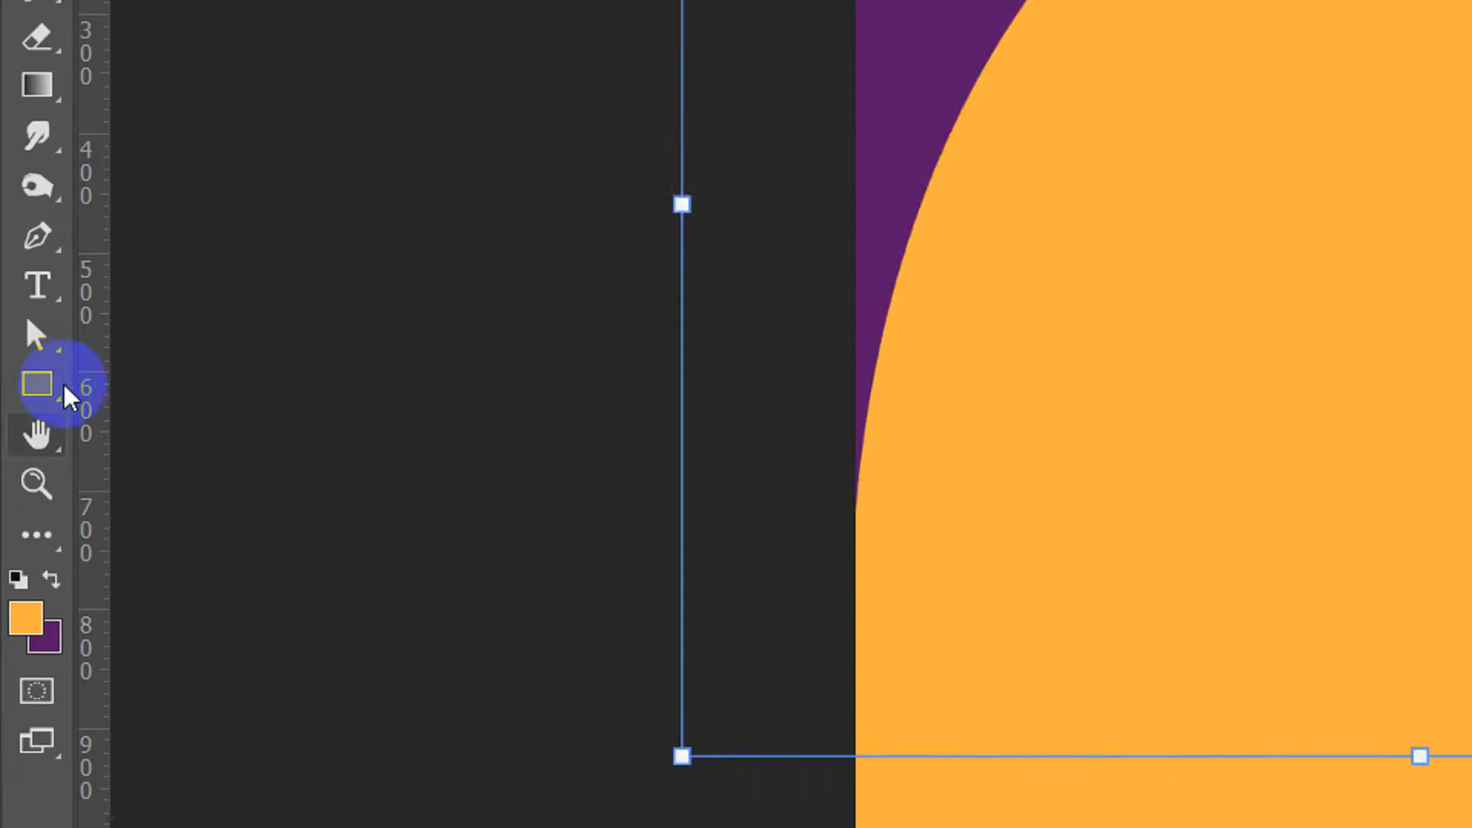
pyautogui.click(18, 544)
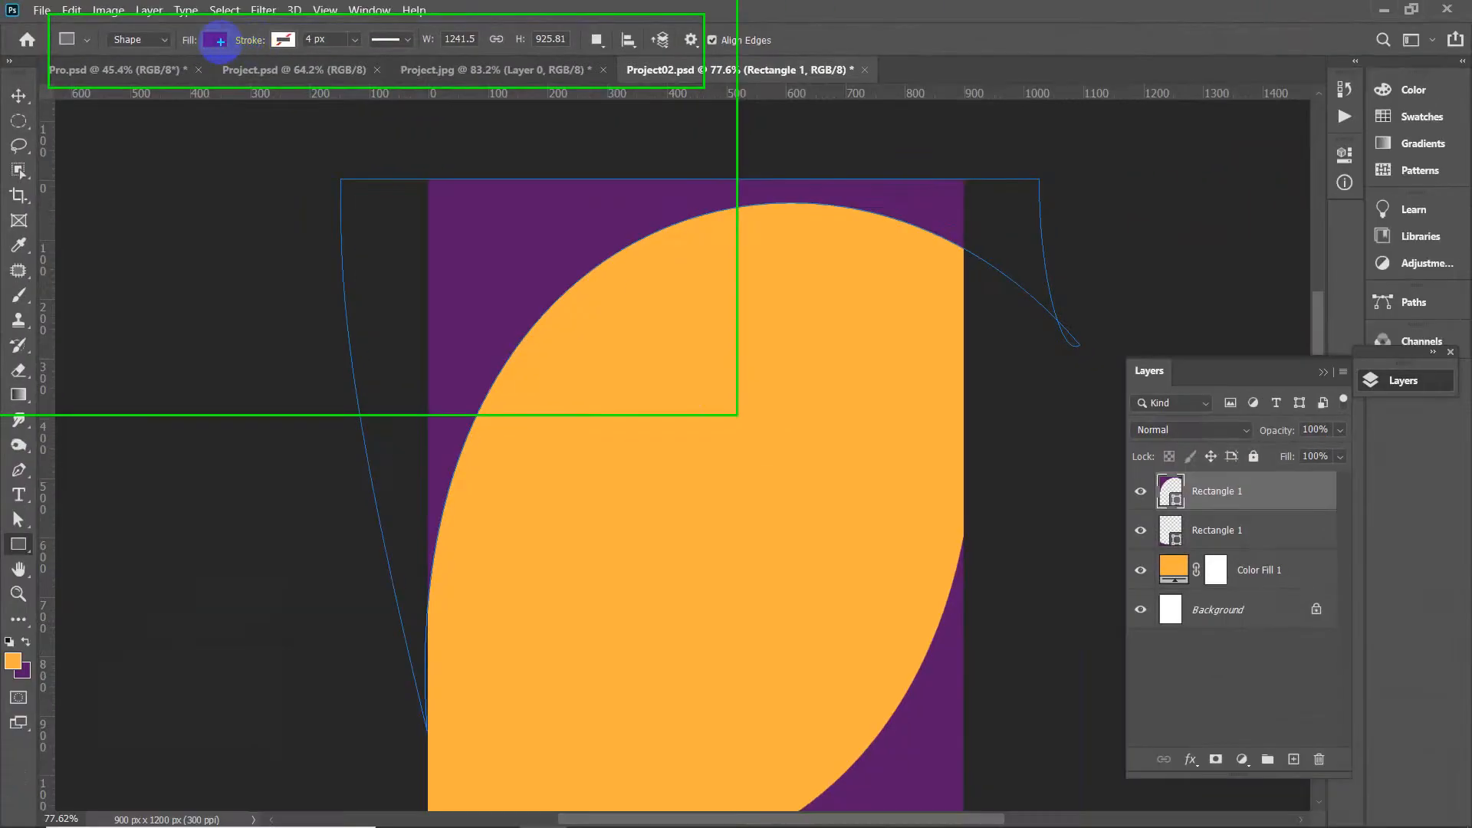
pyautogui.click(214, 40)
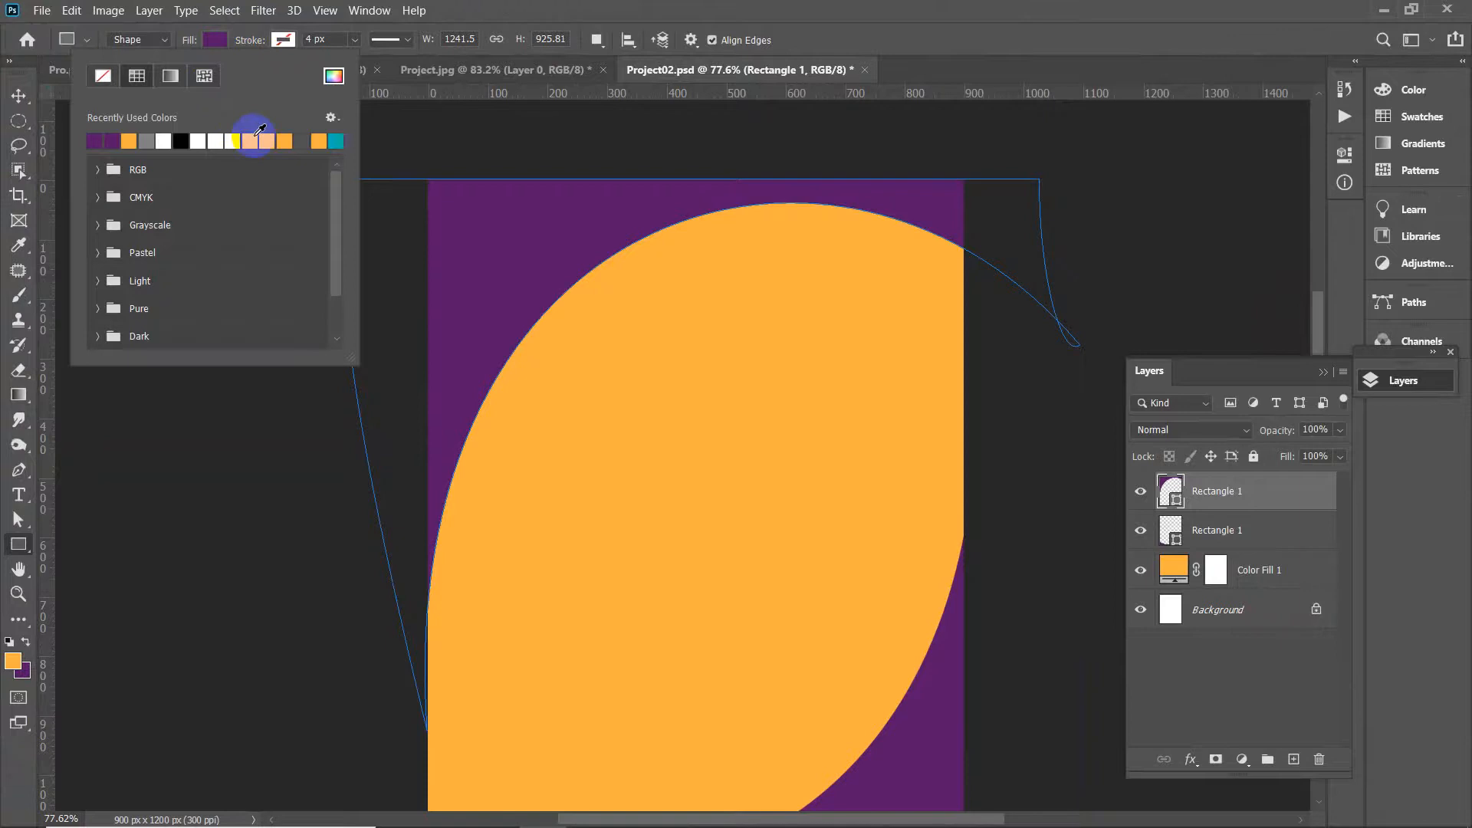
pyautogui.click(256, 138)
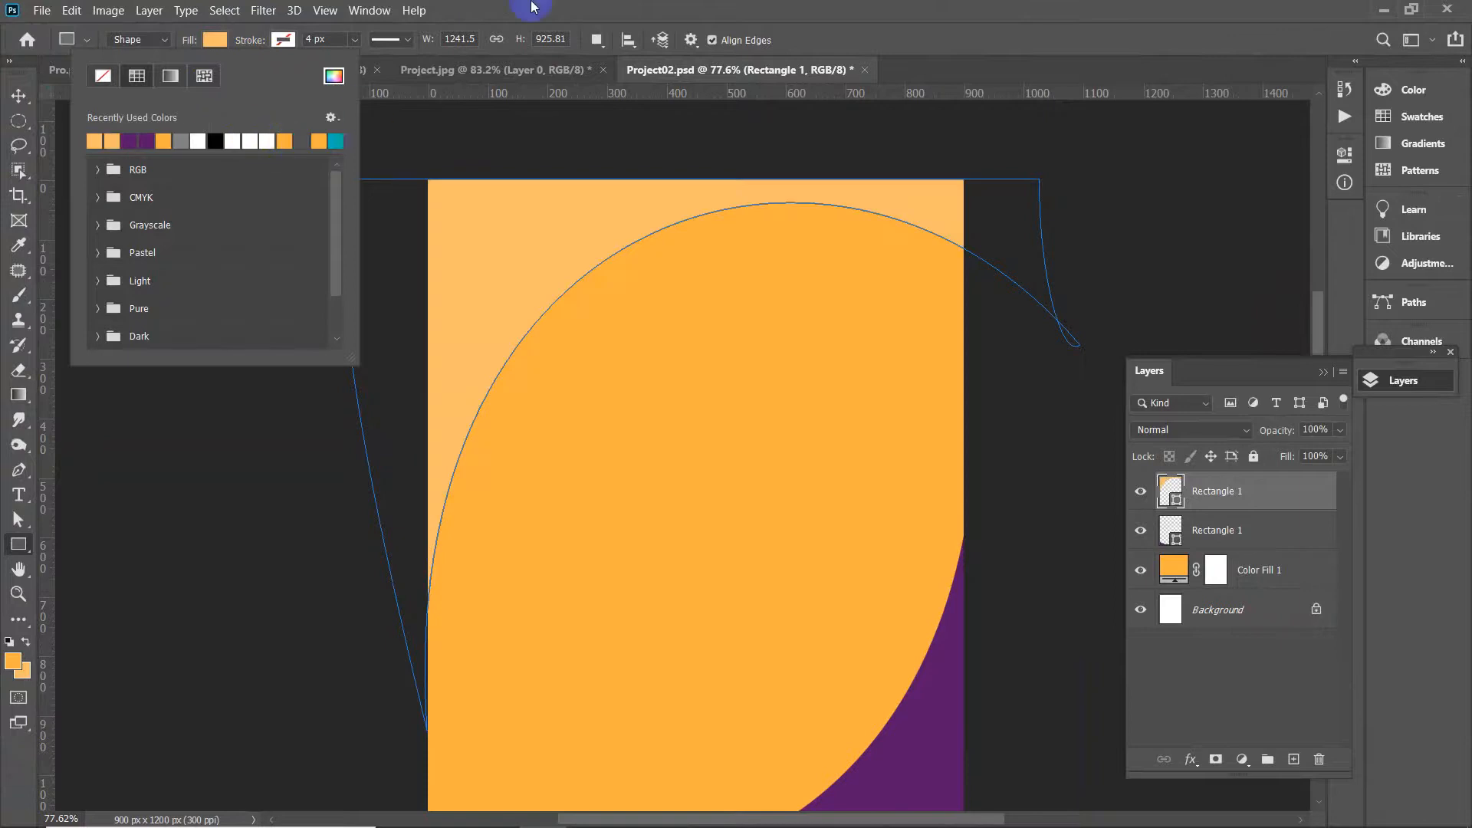
pyautogui.click(574, 8)
pyautogui.click(19, 95)
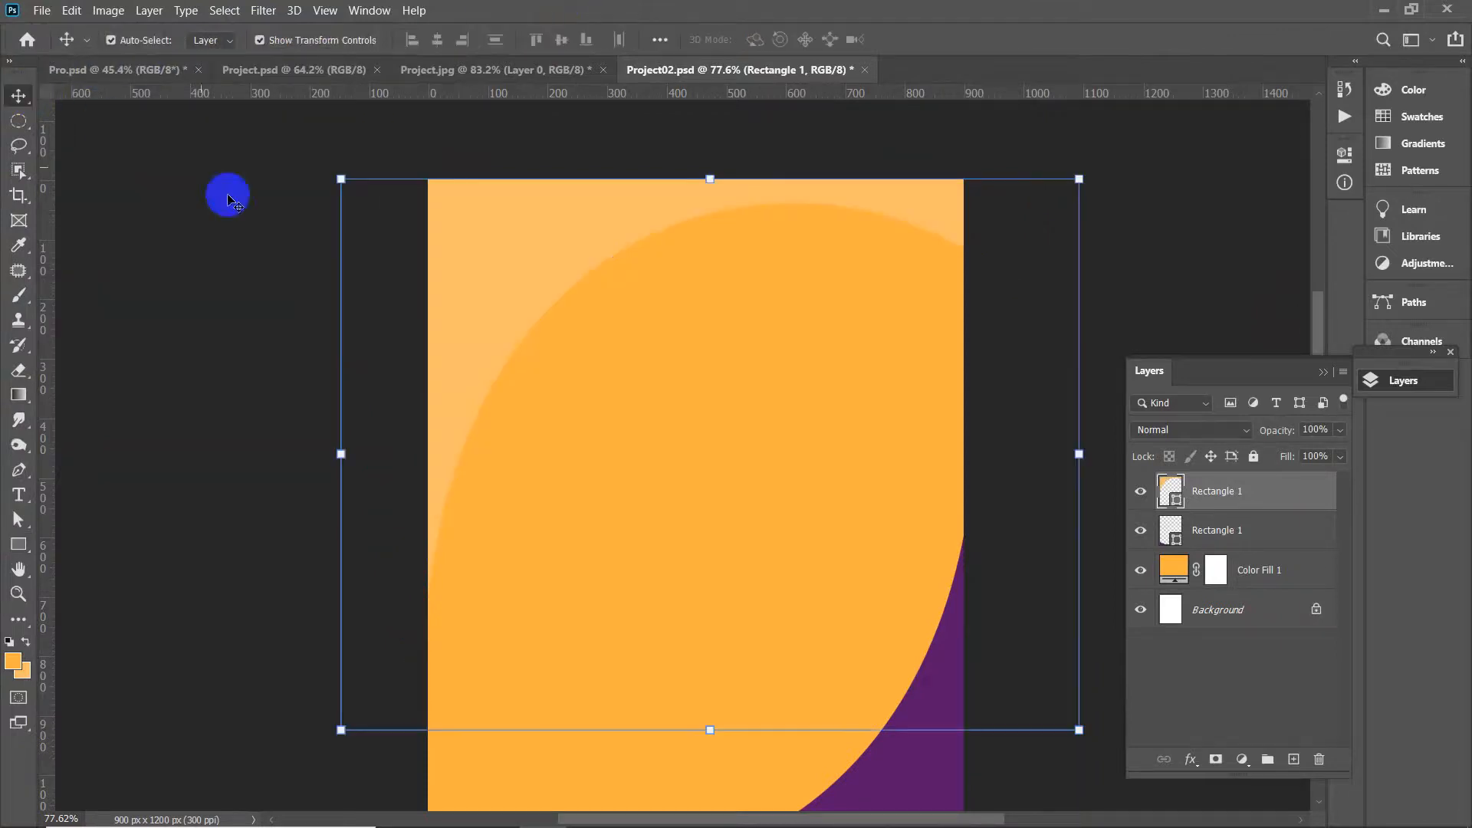
# Open the layer style settings of the light orange shape and enable a drop shadow
pyautogui.click(534, 264)
pyautogui.scroll(-3, 531, 259)
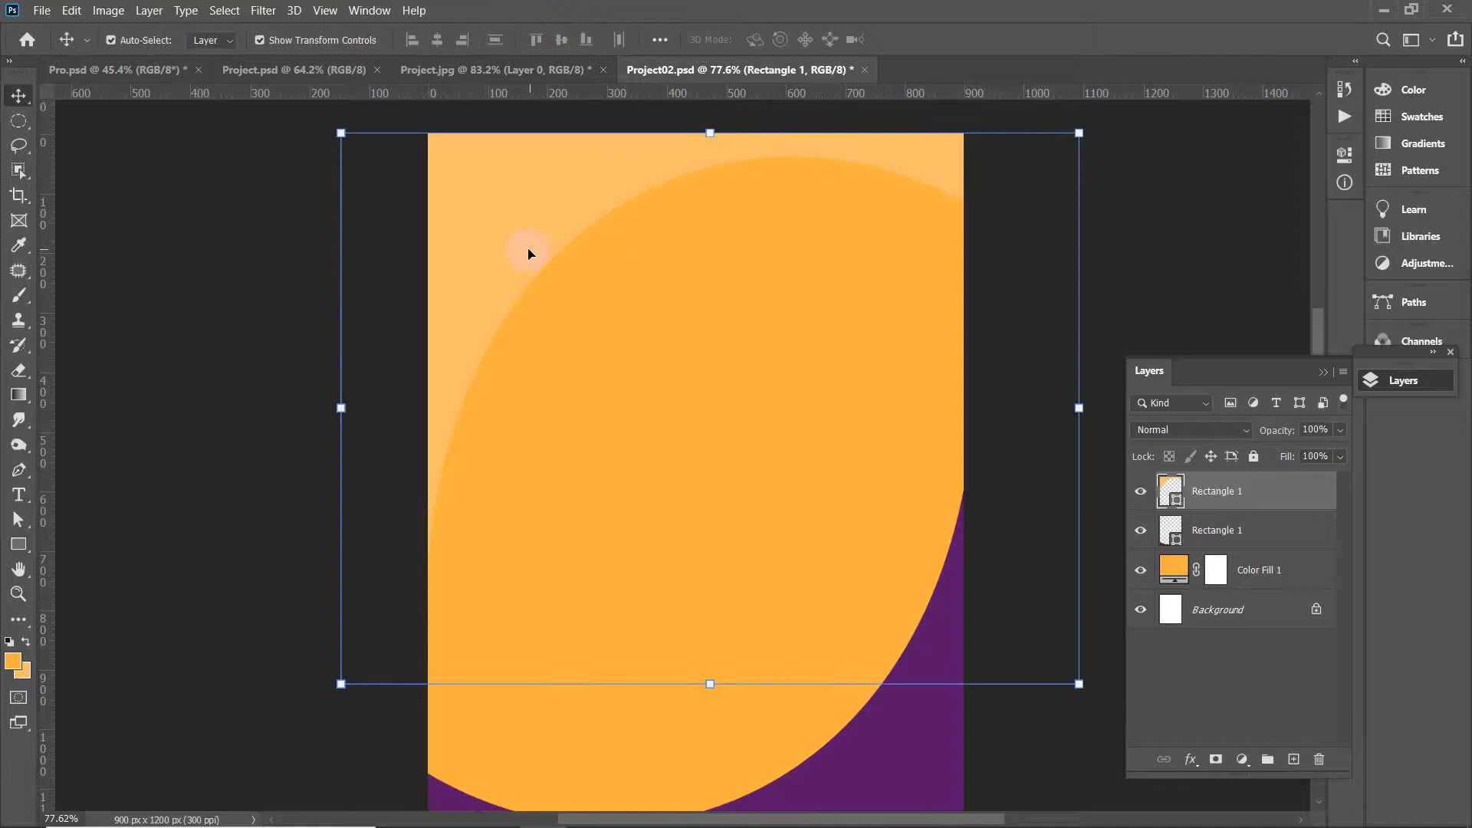
pyautogui.scroll(2, 524, 247)
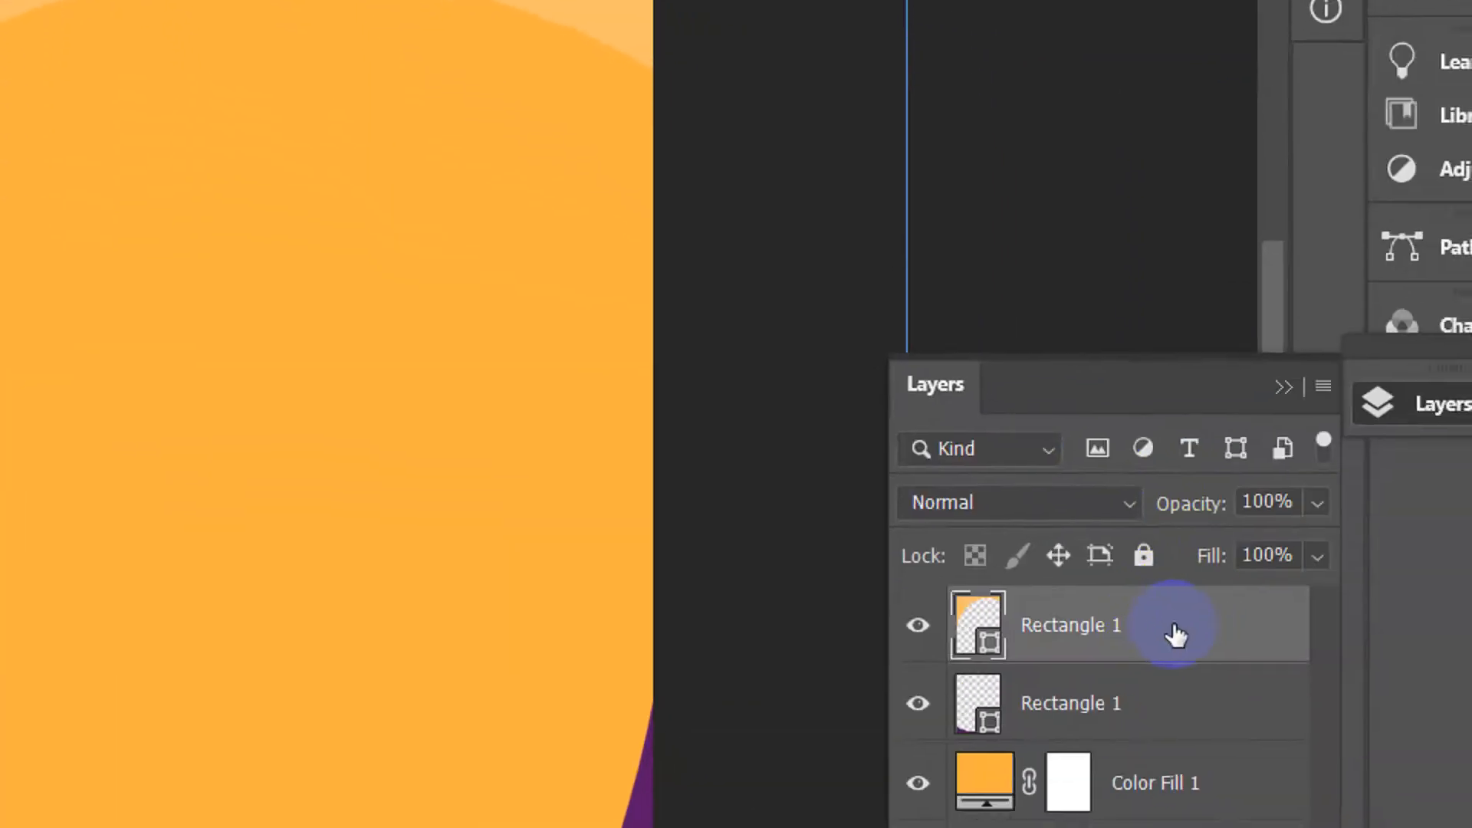
pyautogui.doubleClick(1176, 635)
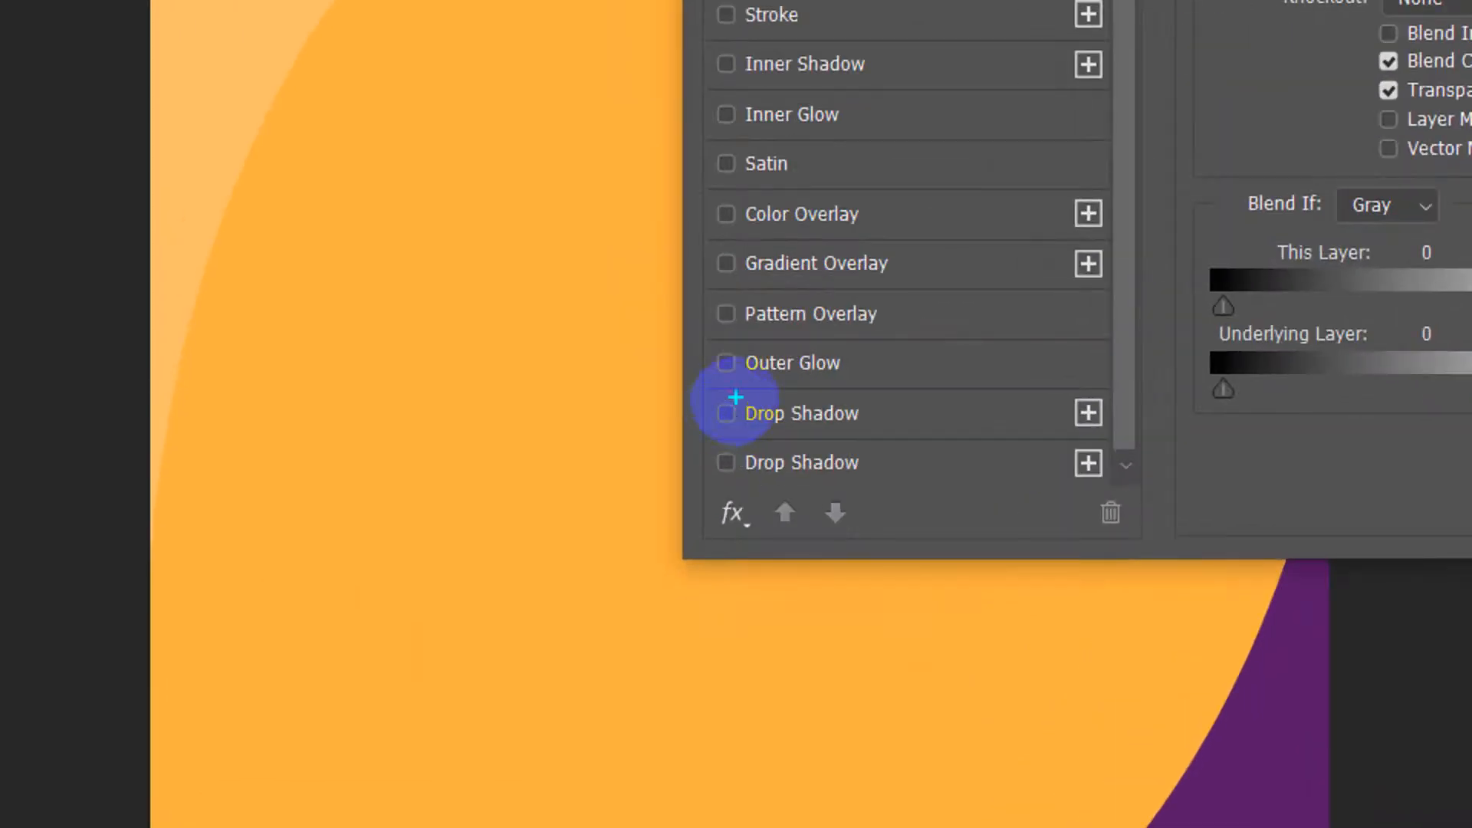
pyautogui.moveTo(698, 385)
pyautogui.mouseDown()
pyautogui.moveTo(895, 486)
pyautogui.moveTo(1094, 438)
pyautogui.moveTo(1130, 451)
pyautogui.mouseUp()
pyautogui.moveTo(1099, 393)
pyautogui.mouseDown()
pyautogui.moveTo(1058, 441)
pyautogui.moveTo(1084, 388)
pyautogui.mouseUp()
pyautogui.moveTo(843, 421)
pyautogui.mouseDown()
pyautogui.moveTo(842, 466)
pyautogui.moveTo(814, 450)
pyautogui.moveTo(842, 478)
pyautogui.moveTo(875, 454)
pyautogui.mouseUp()
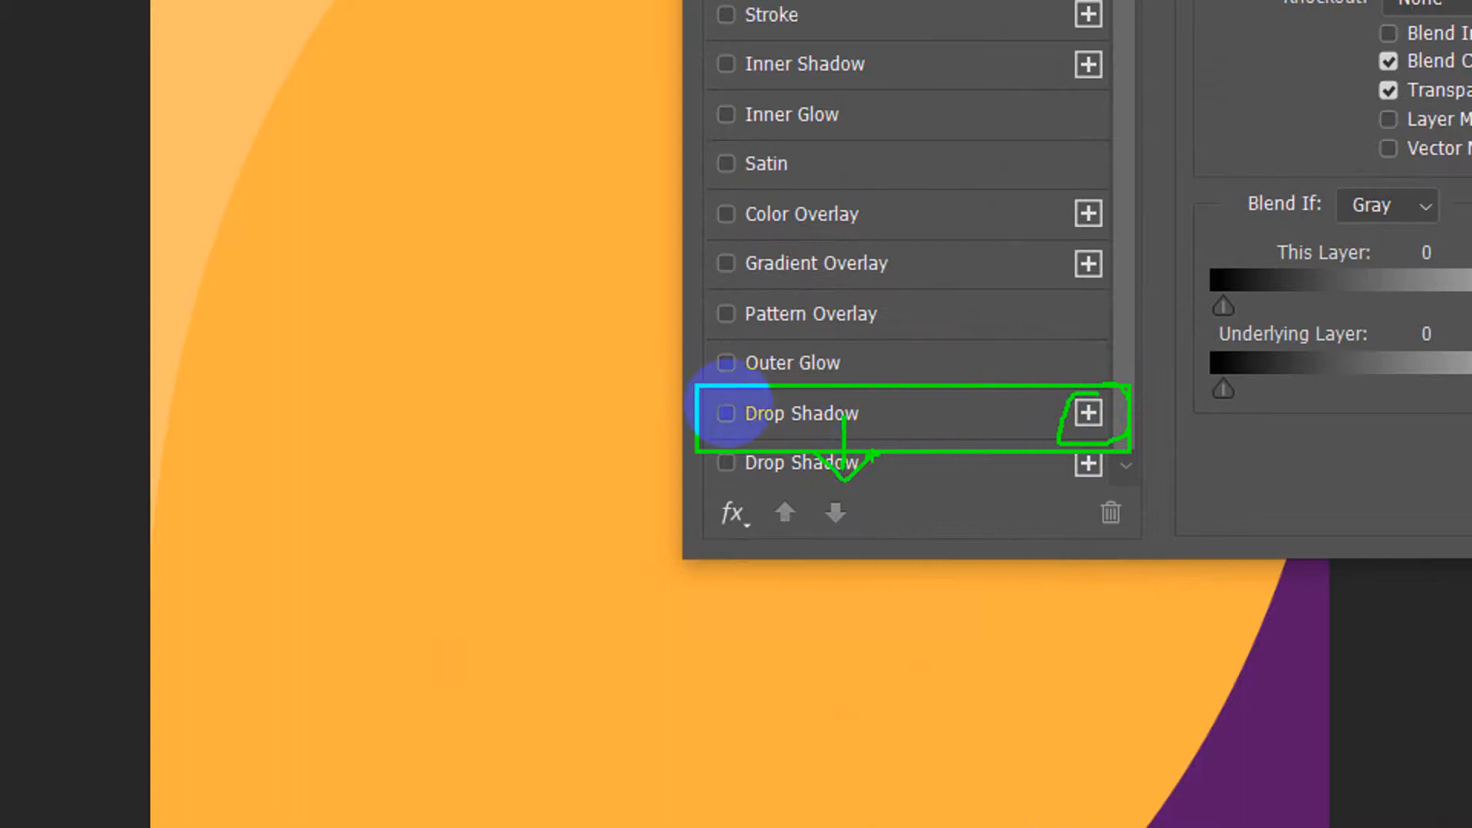
pyautogui.press('Escape')
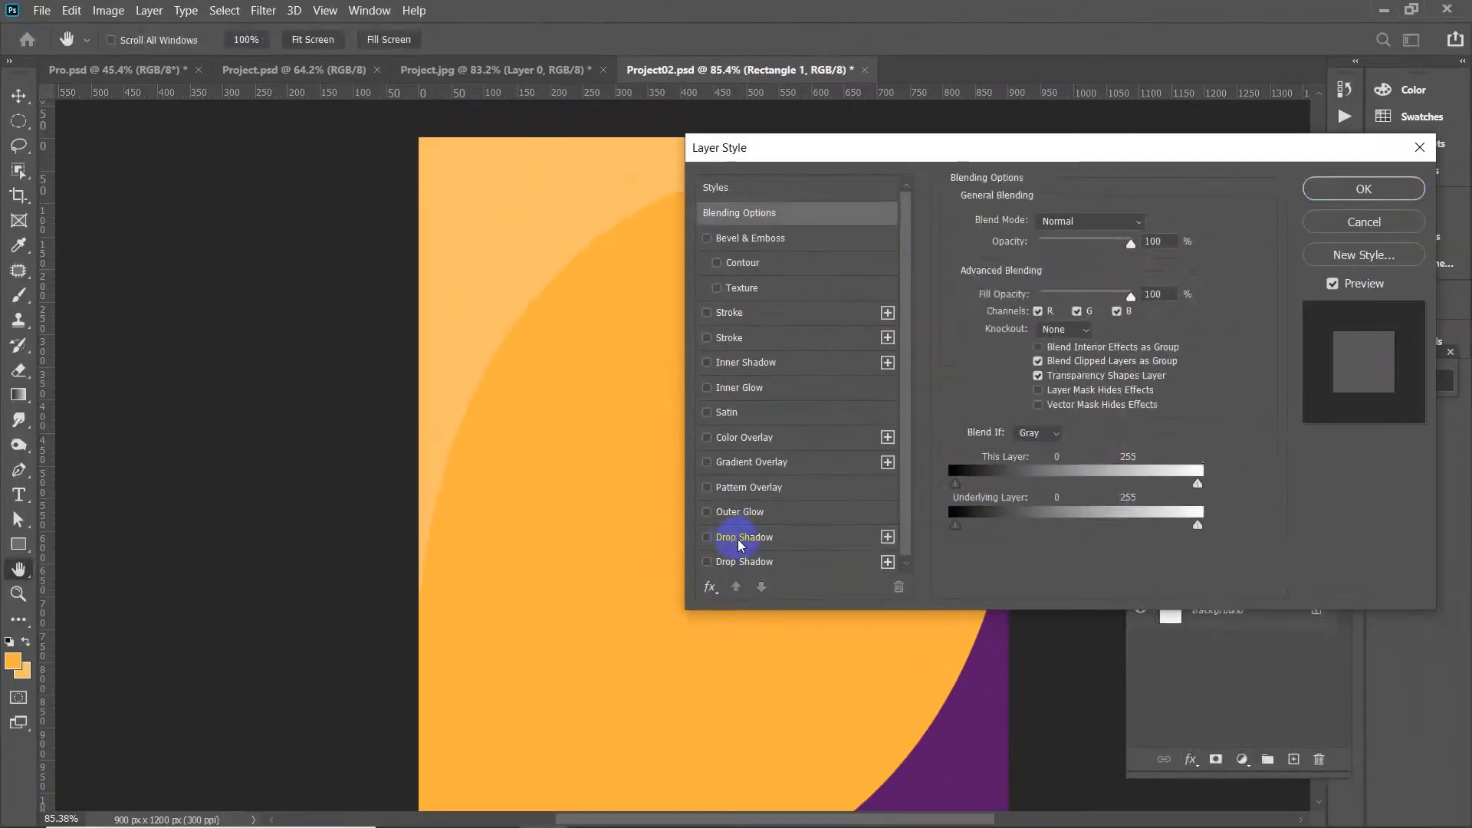
pyautogui.click(803, 418)
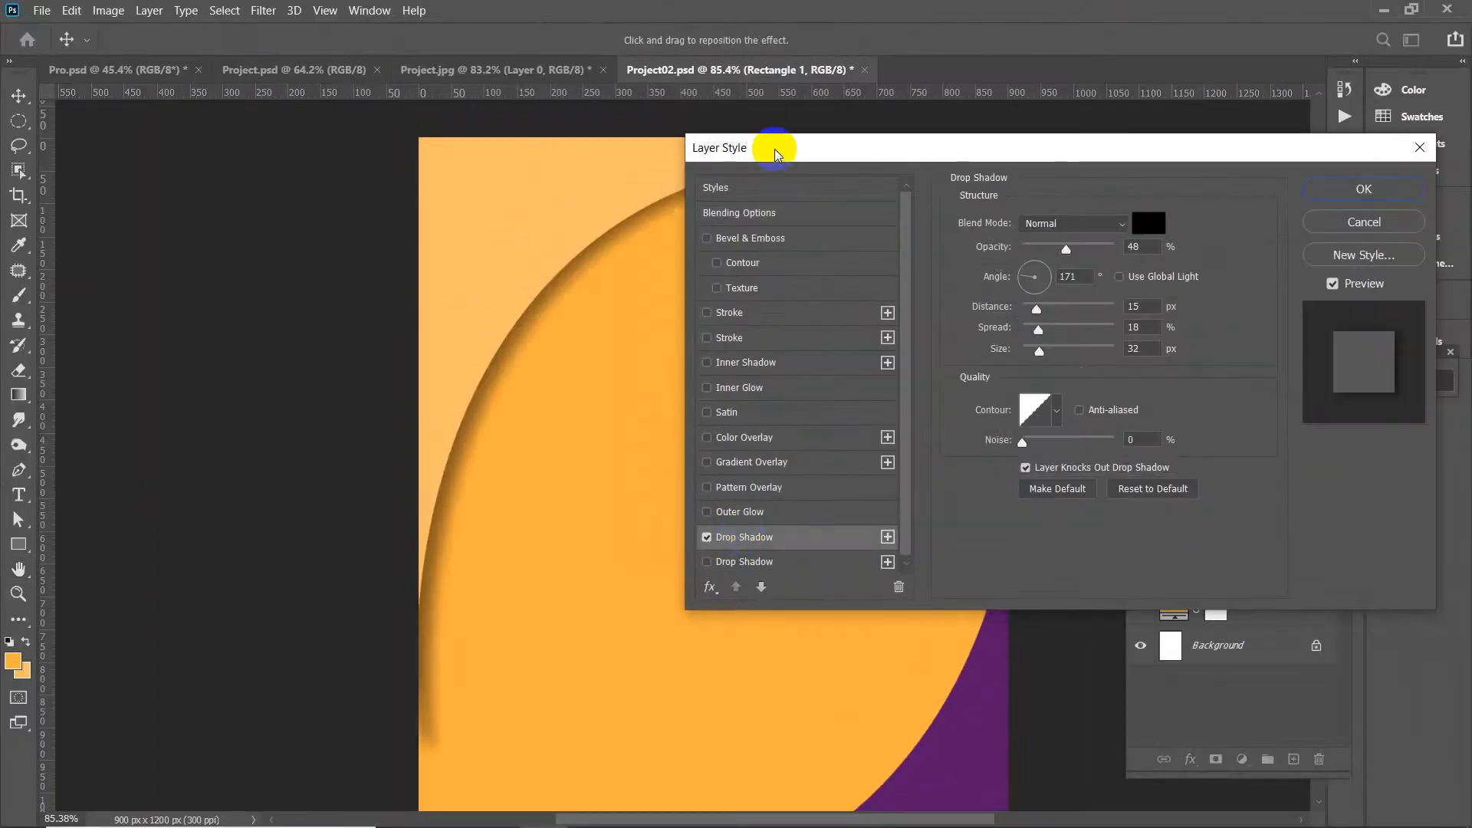
# Set the light orange shape's drop shadow to 100% opacity, with spread 0% and size 0 px
pyautogui.moveTo(767, 146); pyautogui.dragTo(849, 207)
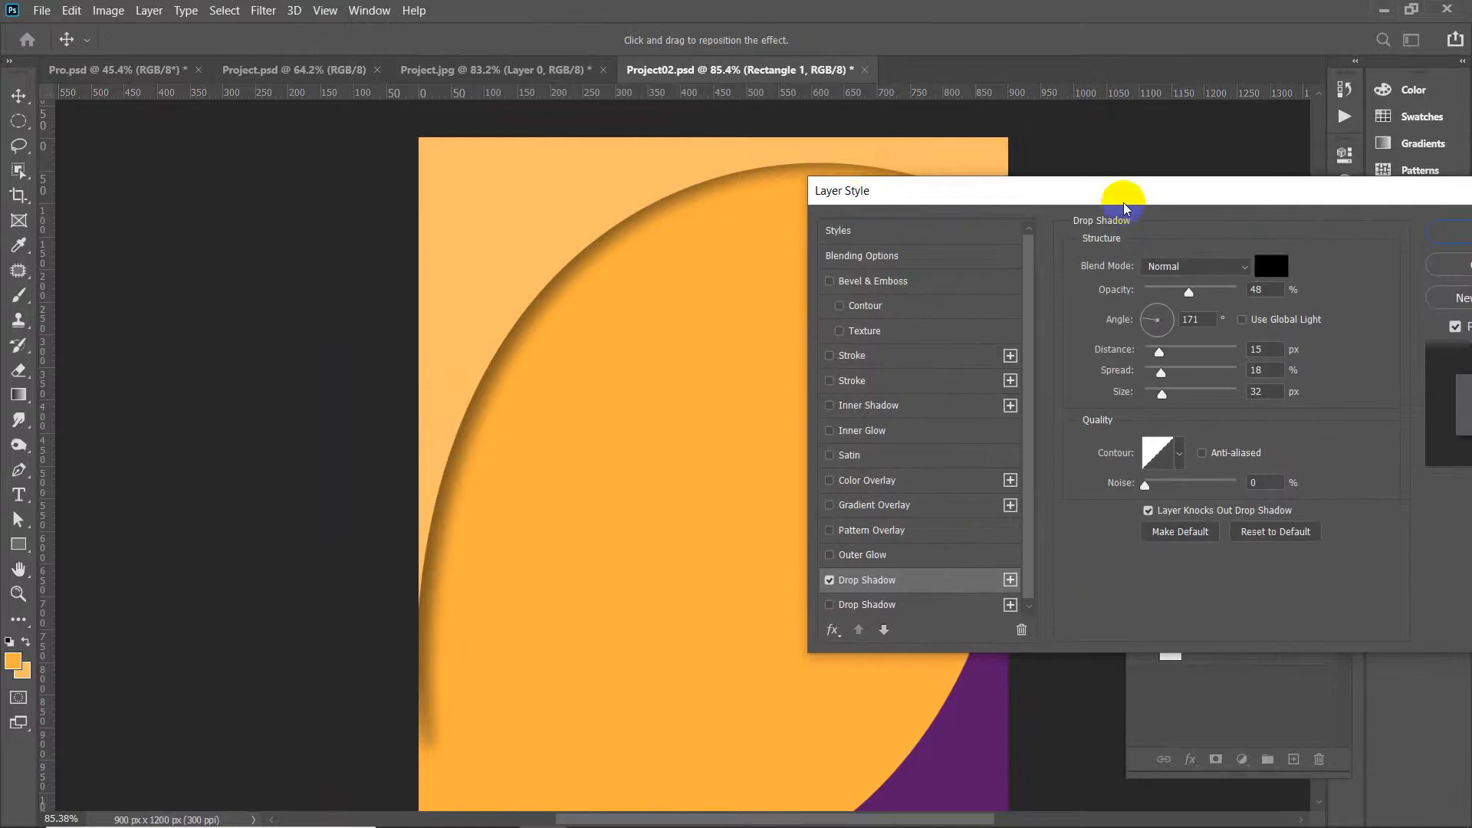
pyautogui.moveTo(1118, 197); pyautogui.dragTo(1068, 189)
pyautogui.click(1140, 314)
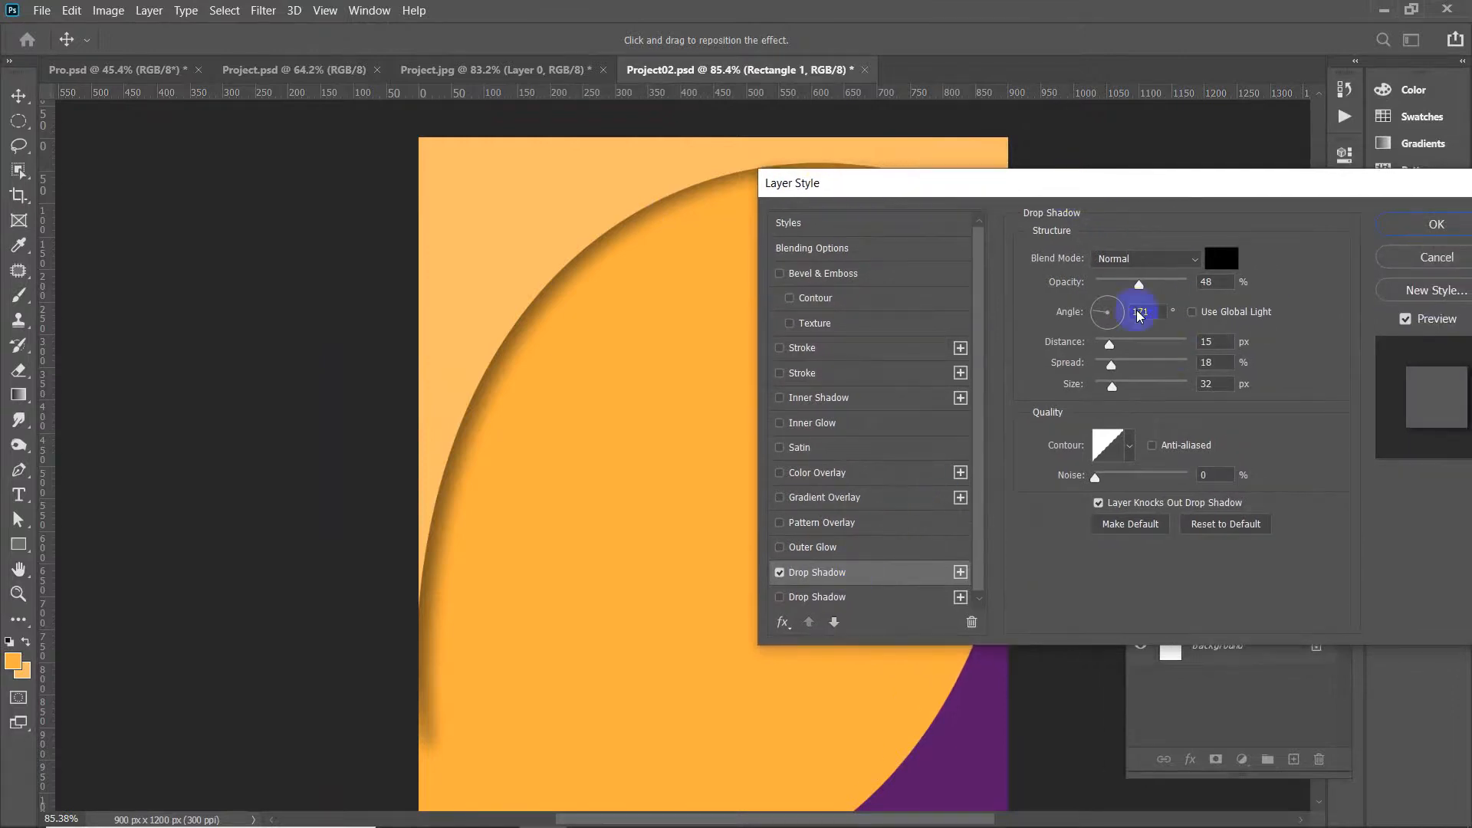
pyautogui.moveTo(1140, 287); pyautogui.dragTo(1216, 296)
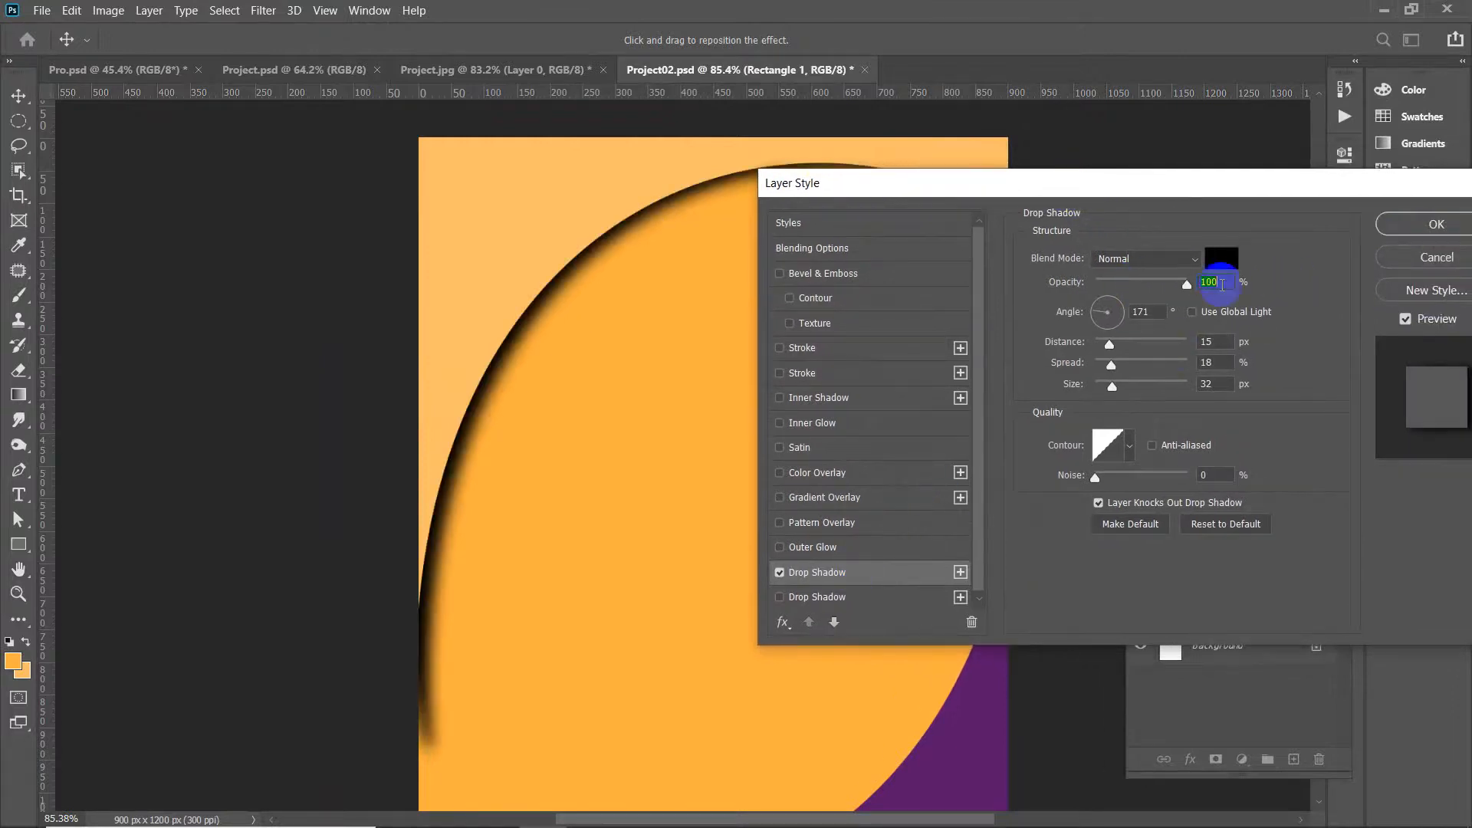
pyautogui.moveTo(1112, 369)
pyautogui.mouseDown()
pyautogui.moveTo(1075, 367)
pyautogui.moveTo(1092, 386)
pyautogui.mouseUp()
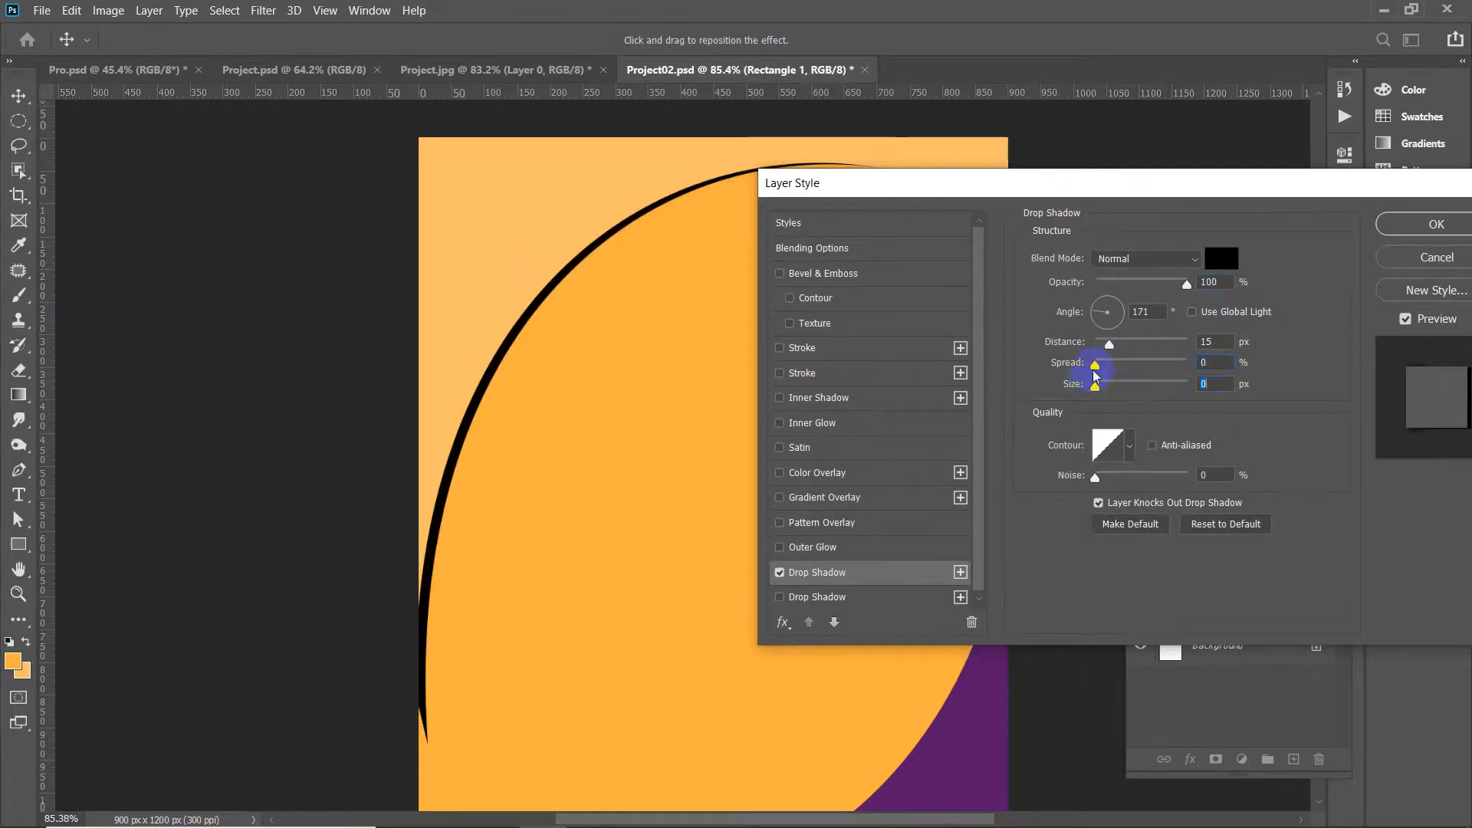
# Change the light orange shape's shadow colour to grey 8c8c8c, lower its opacity to 19% and apply the layer style
pyautogui.click(1222, 258)
pyautogui.click(938, 476)
pyautogui.moveTo(938, 476); pyautogui.dragTo(874, 499)
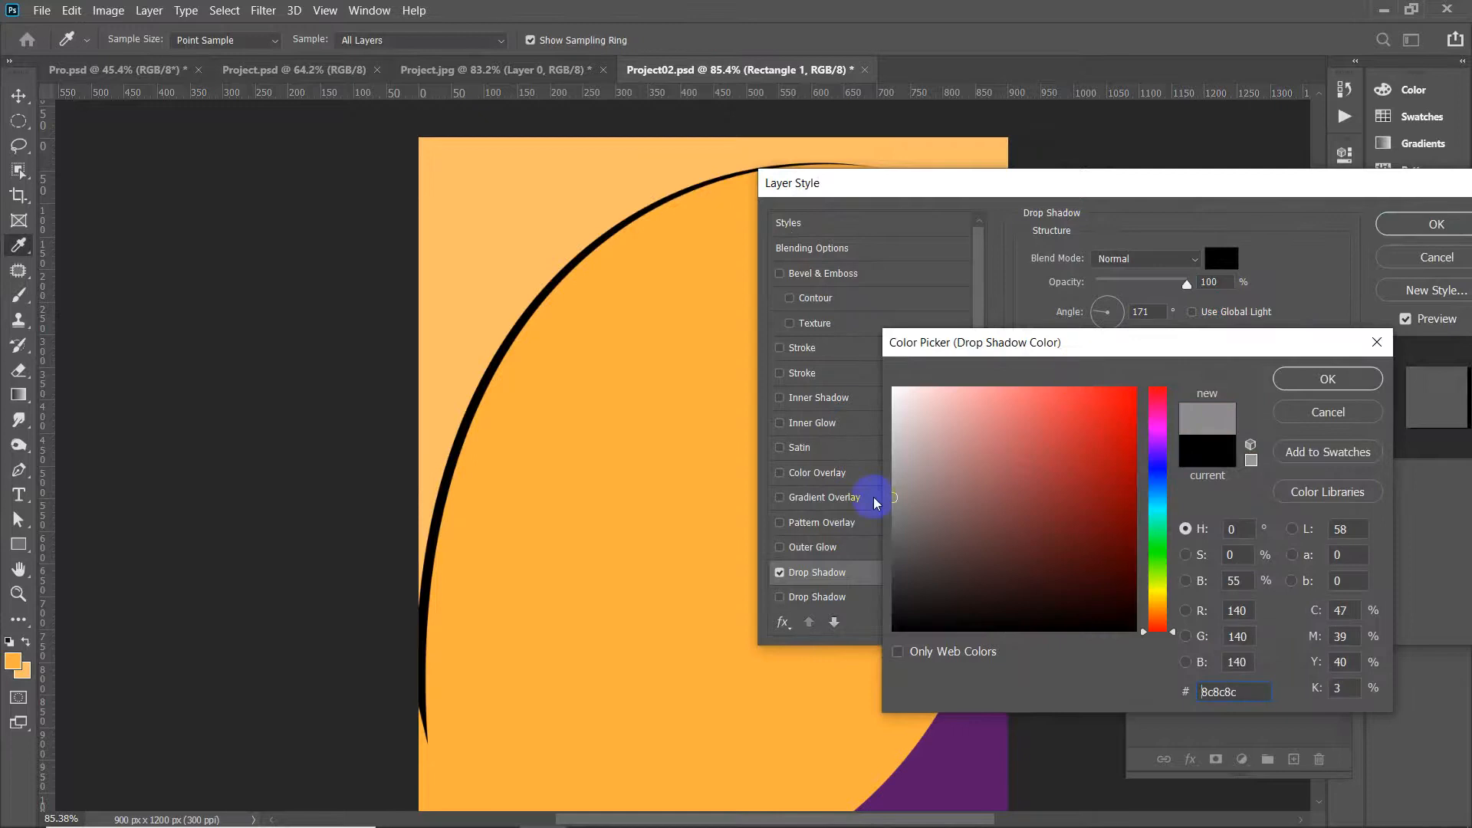
pyautogui.click(1321, 378)
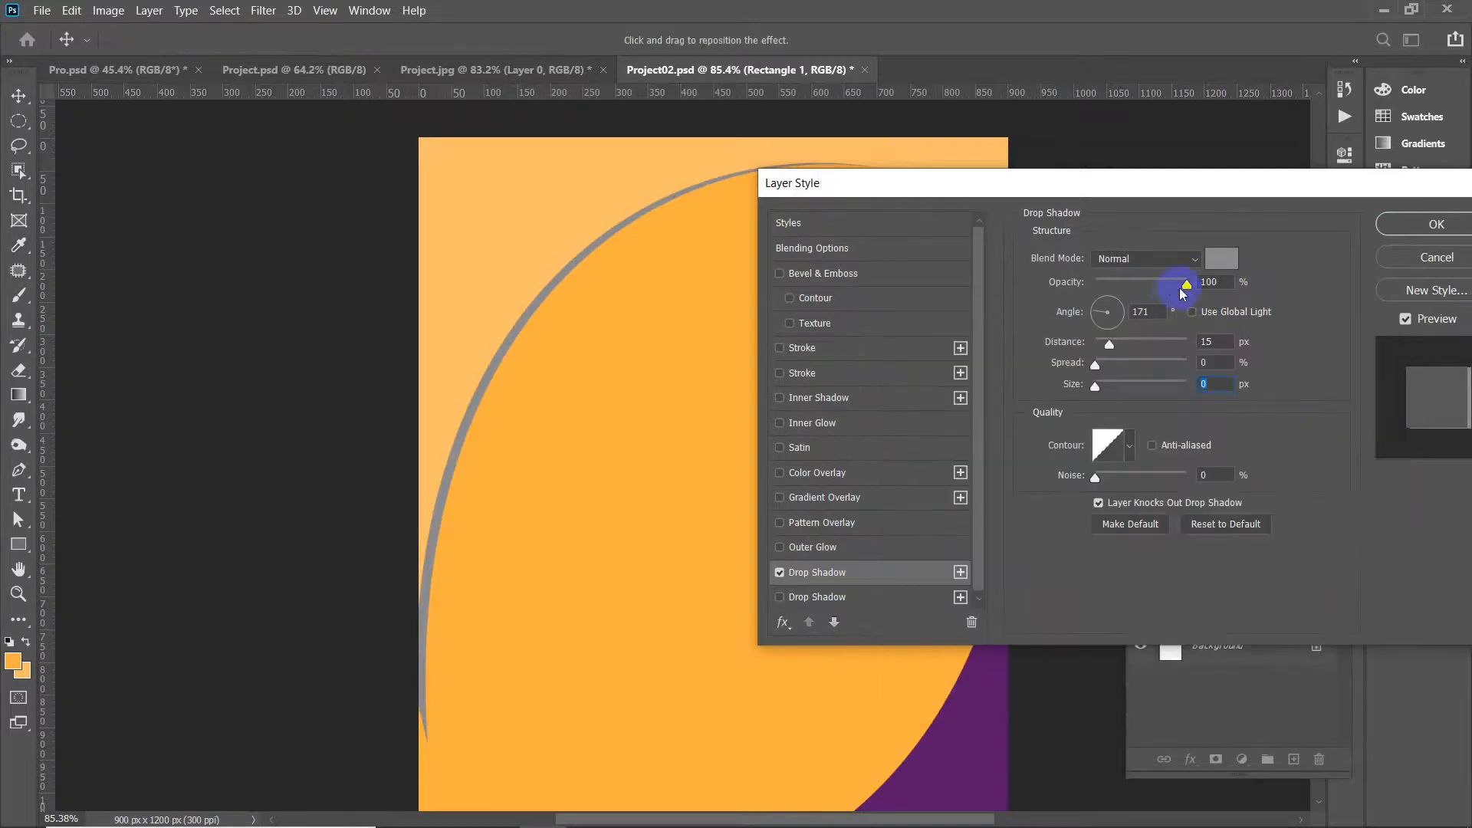
pyautogui.moveTo(1187, 284); pyautogui.dragTo(1101, 285)
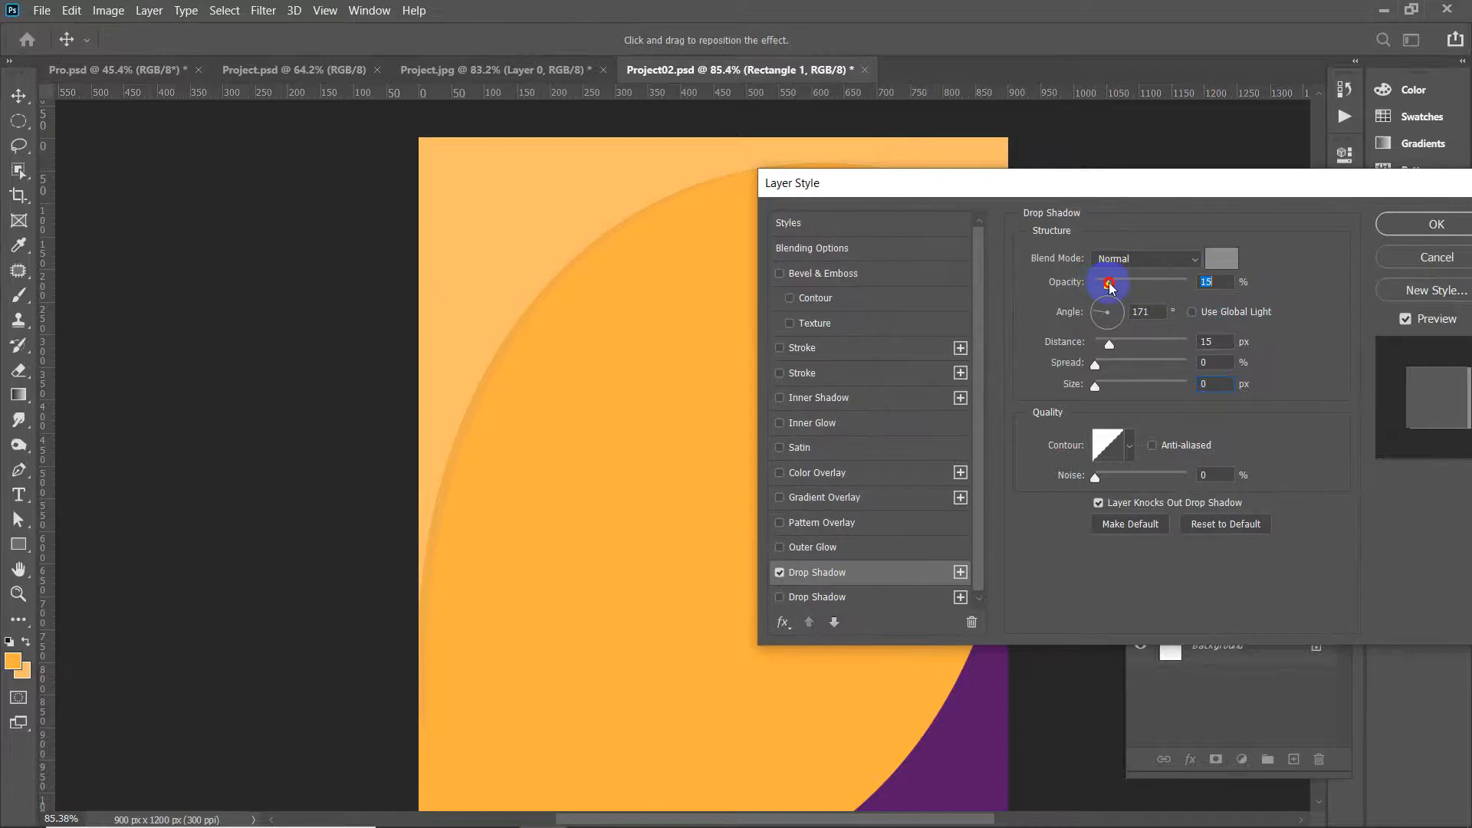
pyautogui.moveTo(1263, 184); pyautogui.dragTo(1162, 184)
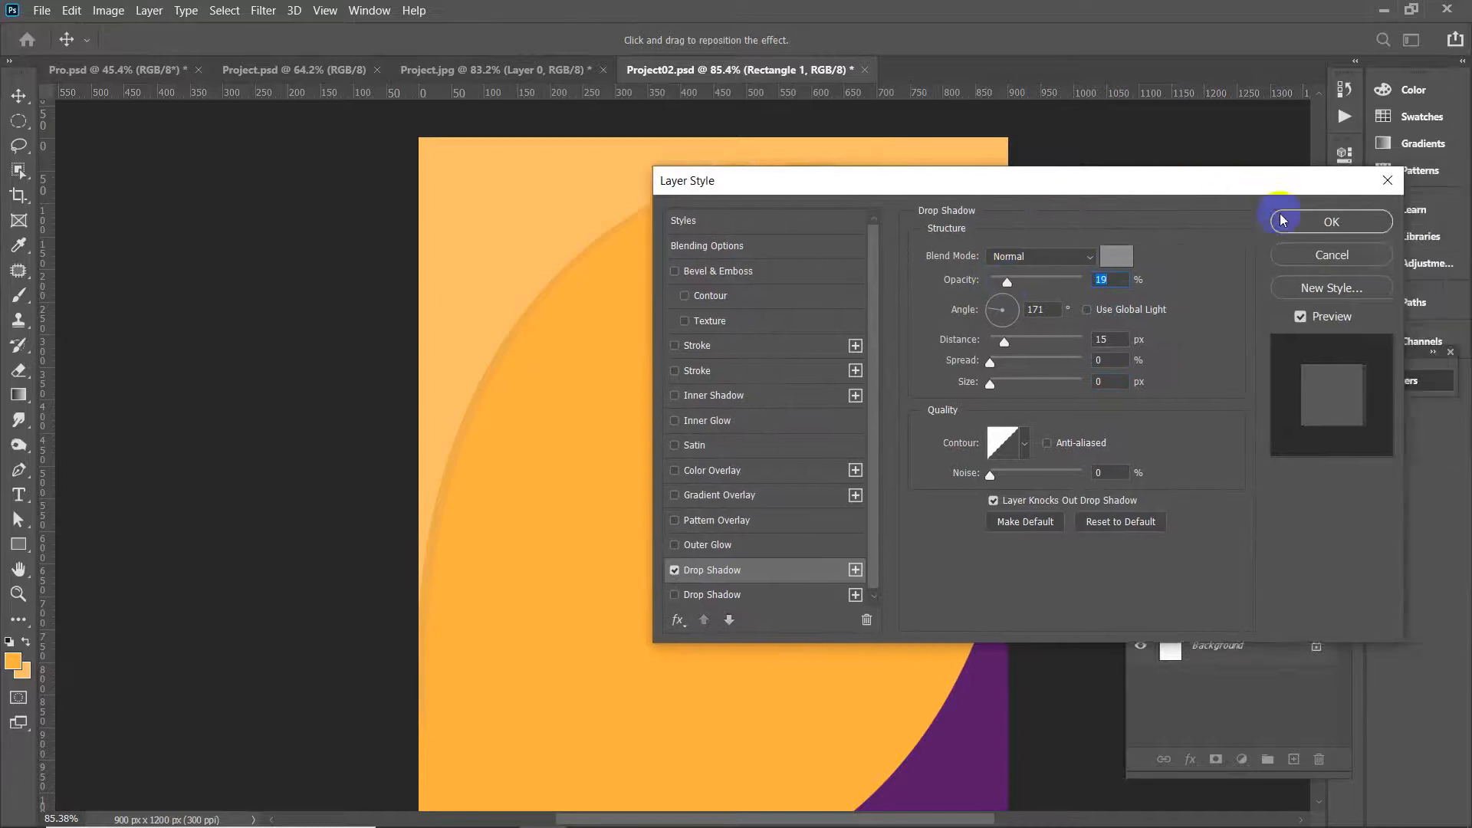
pyautogui.click(1291, 221)
pyautogui.click(315, 417)
# Open the layer style settings of the purple footer shape and enable a drop shadow
pyautogui.scroll(-3, 976, 591)
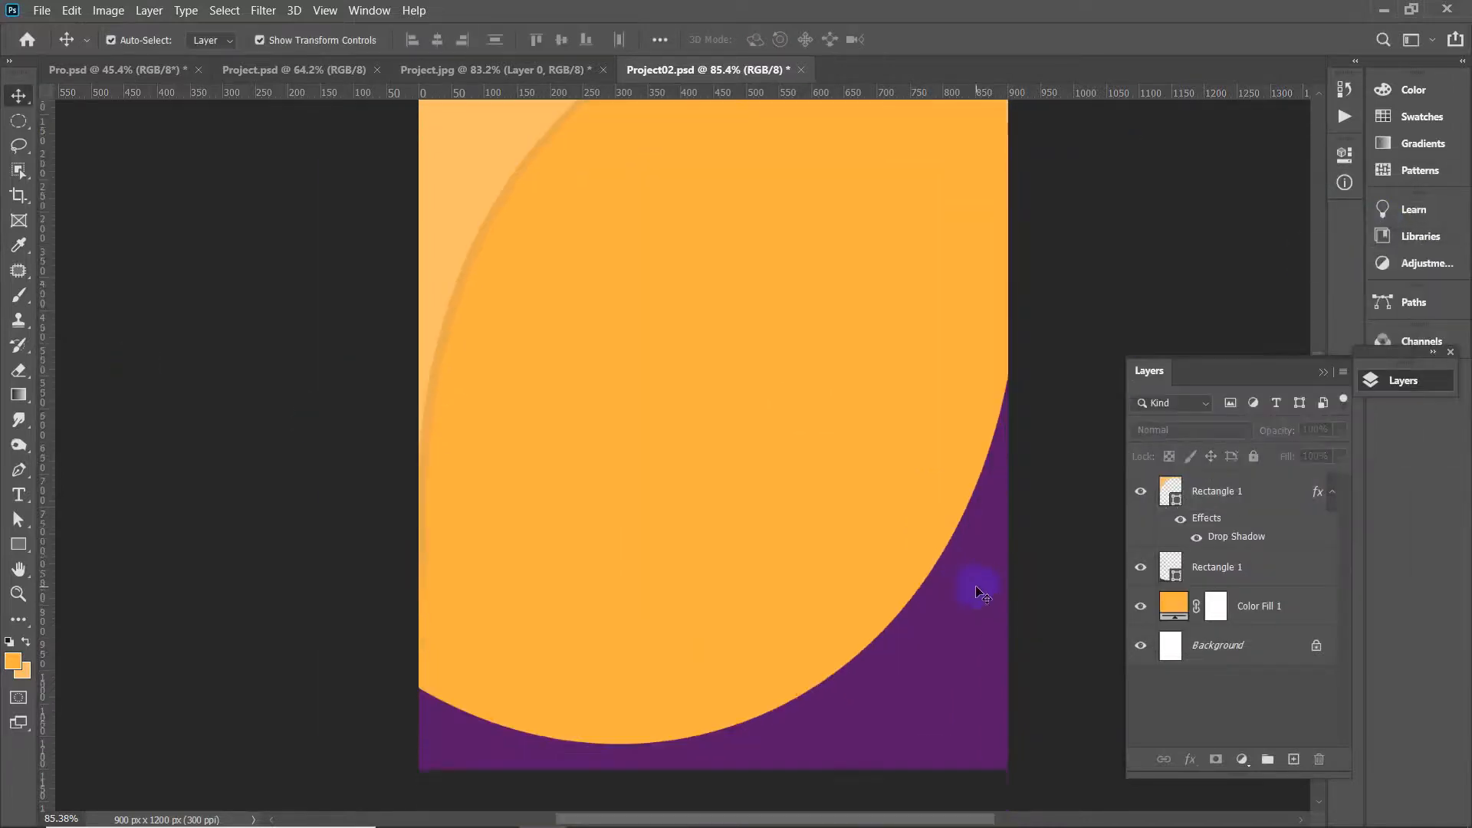
pyautogui.click(934, 618)
pyautogui.doubleClick(1290, 568)
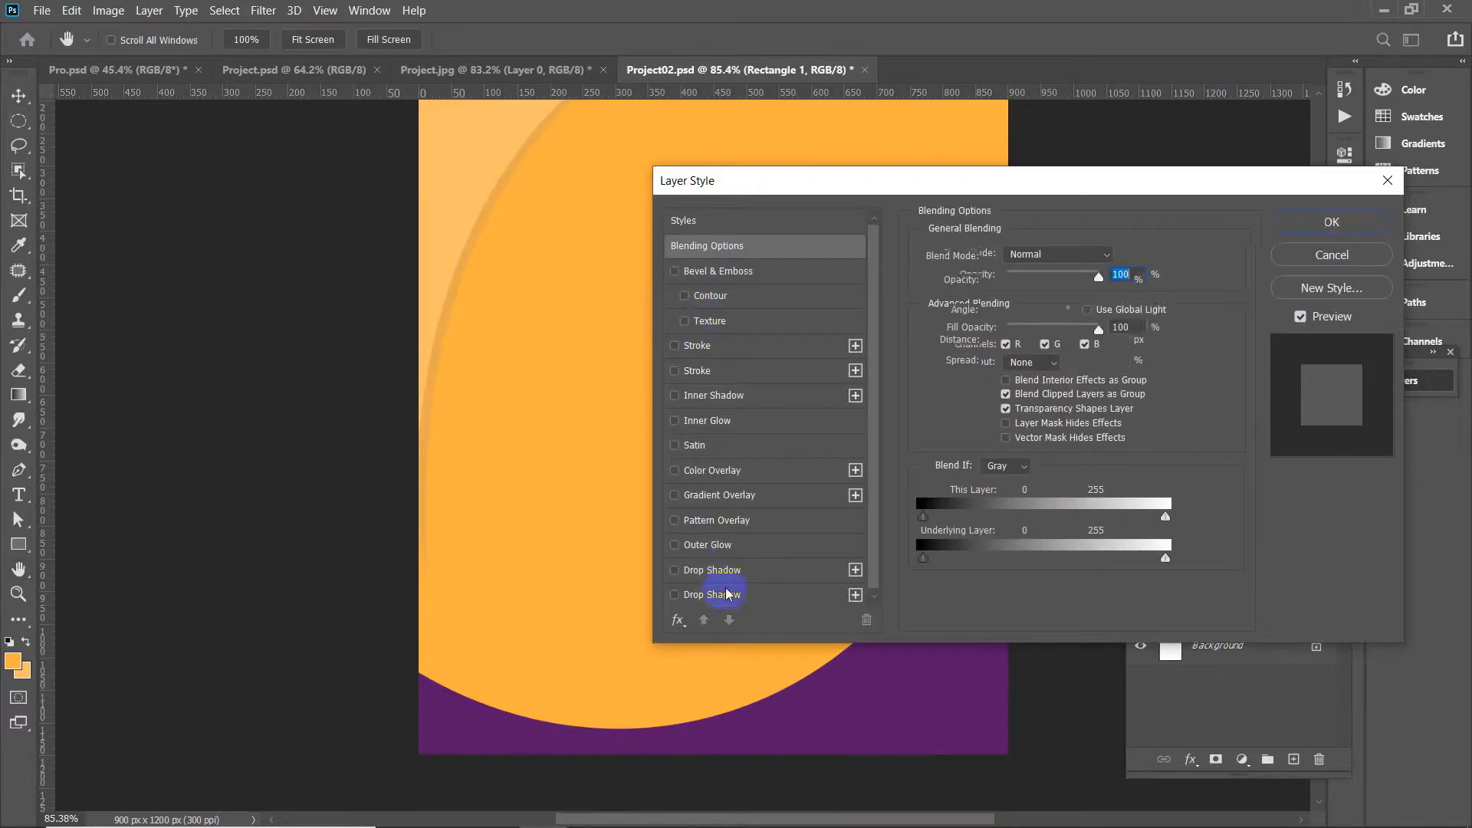
pyautogui.click(712, 595)
pyautogui.moveTo(778, 182); pyautogui.dragTo(1015, 211)
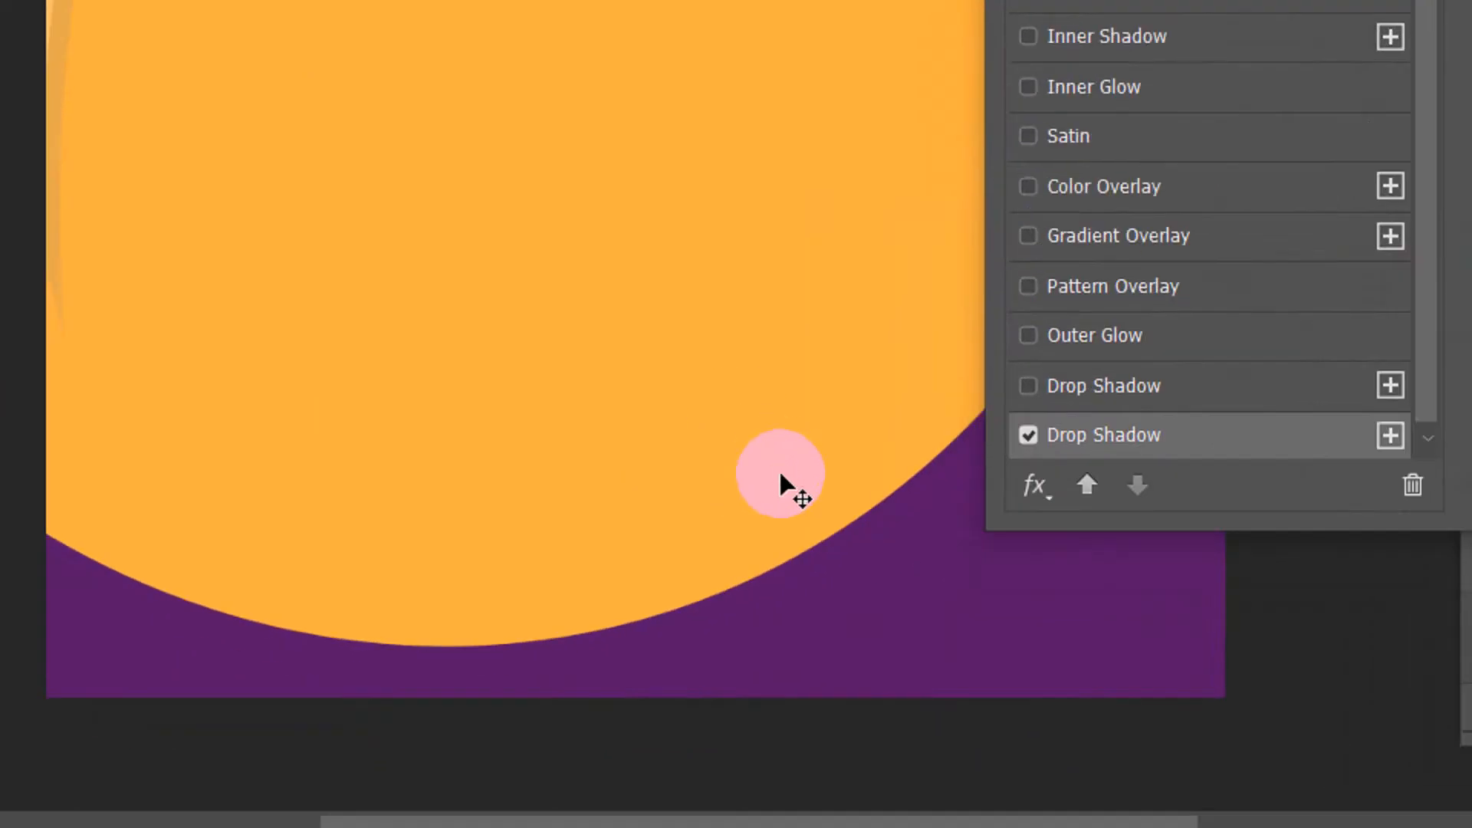
# Set the purple shape's drop shadow to 100% opacity and offset it at a -25° angle and 18 px distance
pyautogui.click(786, 636)
pyautogui.moveTo(781, 460); pyautogui.dragTo(759, 443)
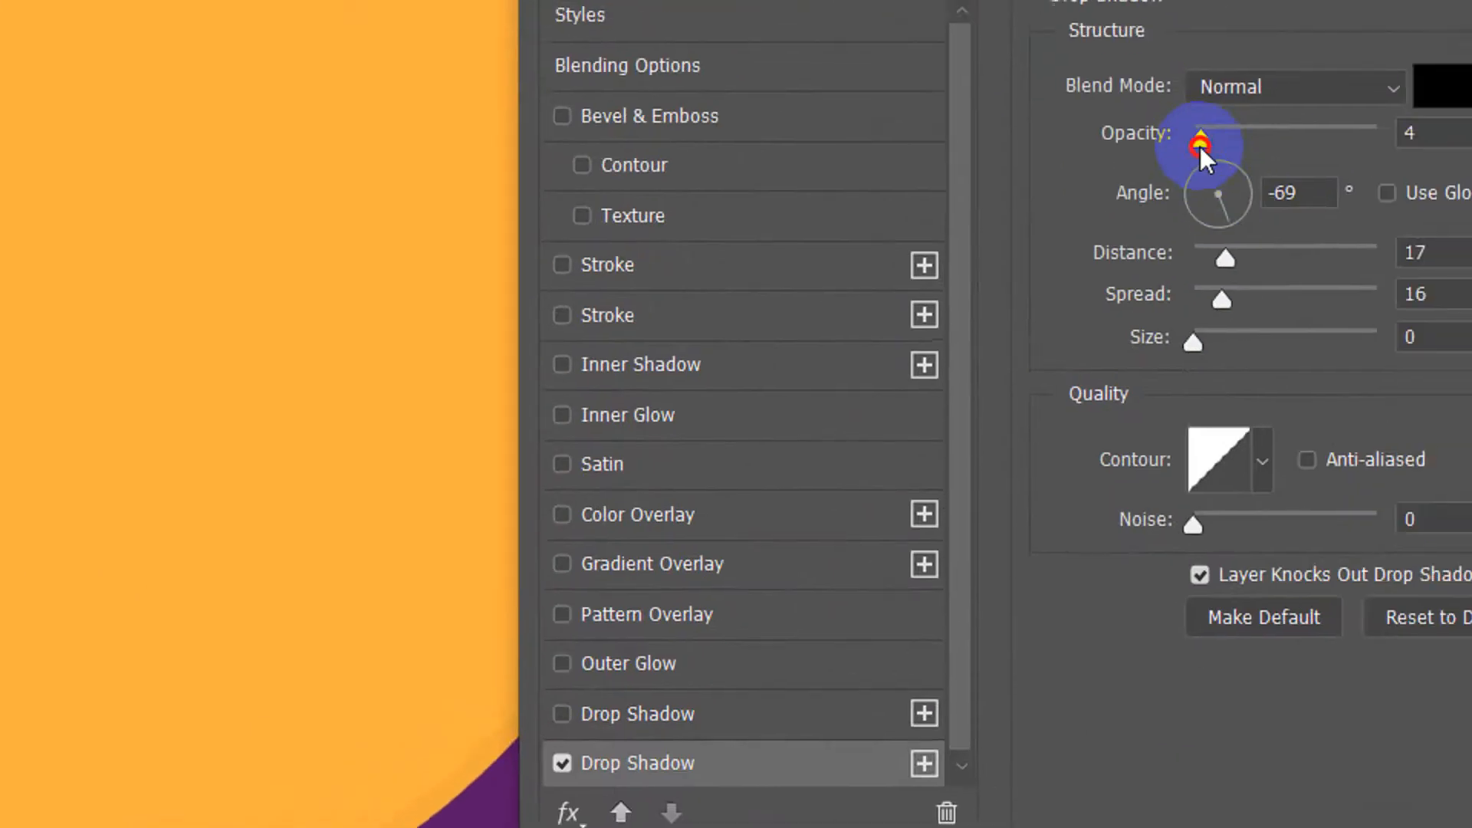
pyautogui.doubleClick(1250, 195)
pyautogui.moveTo(549, 9); pyautogui.dragTo(743, 108)
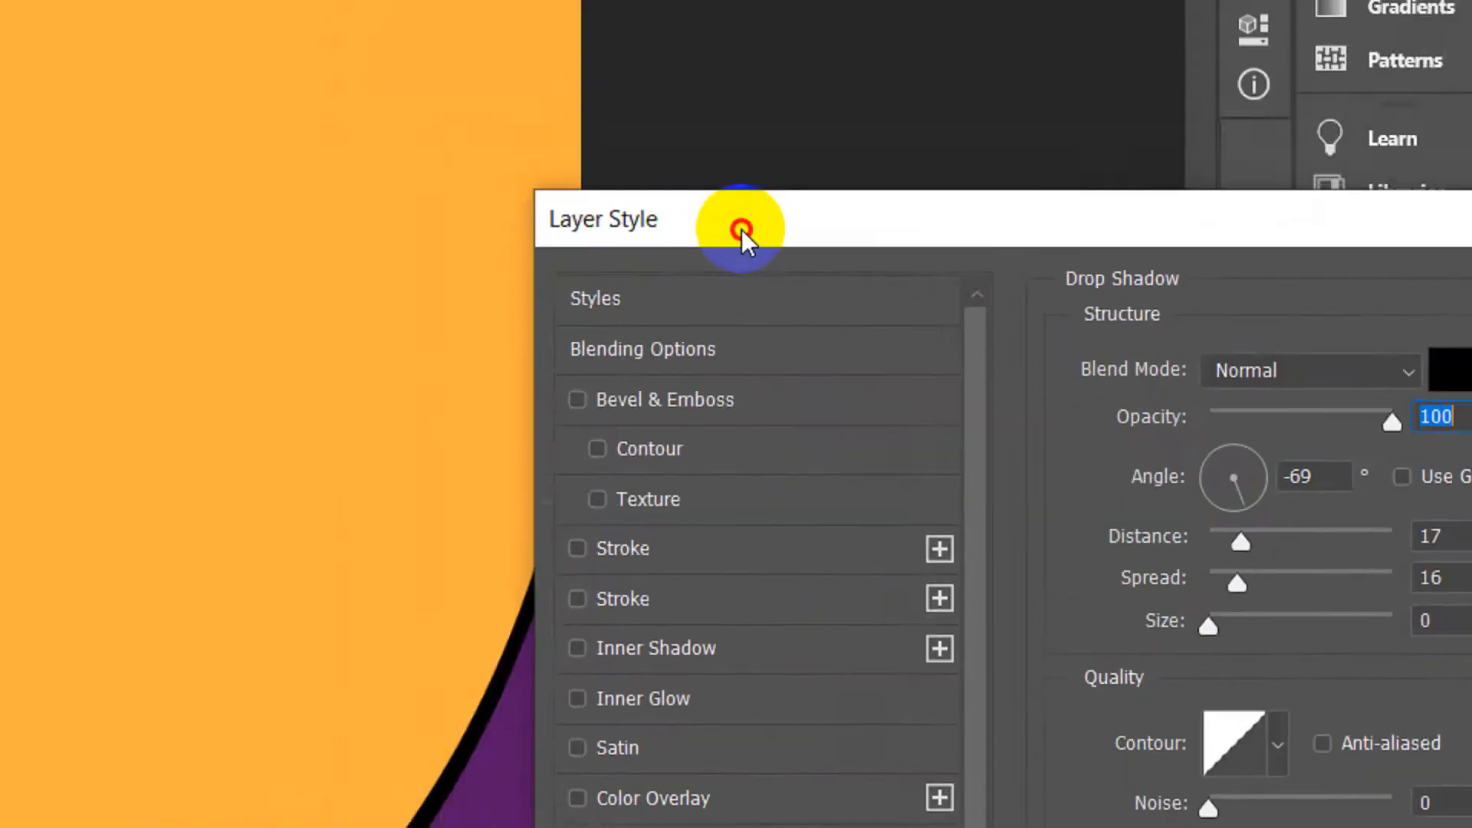
pyautogui.moveTo(177, 767); pyautogui.dragTo(158, 827)
pyautogui.moveTo(739, 698); pyautogui.dragTo(736, 697)
pyautogui.moveTo(1134, 253); pyautogui.dragTo(1023, 256)
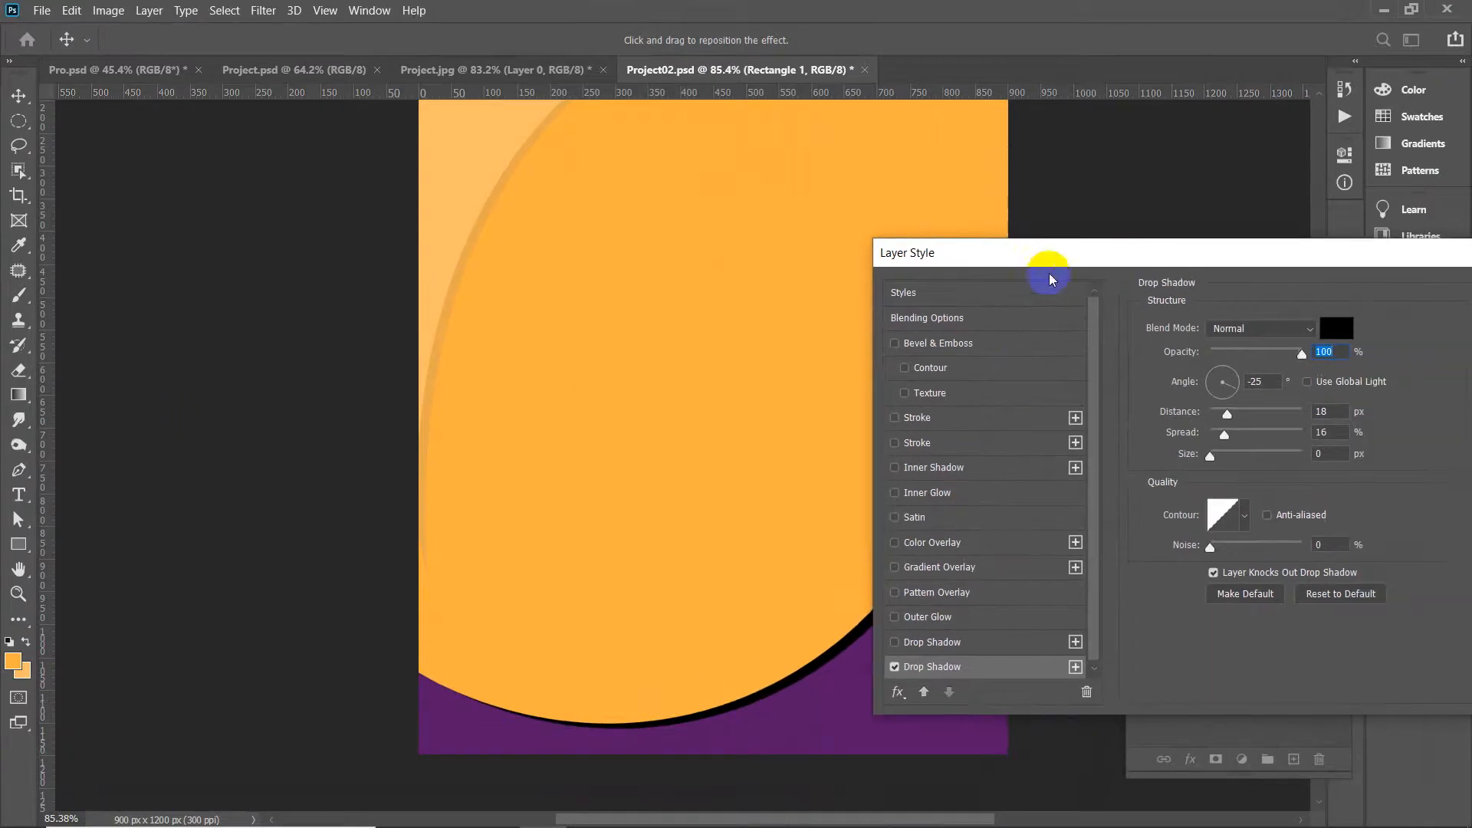
# Change the purple shape's shadow colour to grey 909090 and lower its opacity to 27%
pyautogui.click(1335, 330)
pyautogui.moveTo(1040, 454); pyautogui.dragTo(1038, 484)
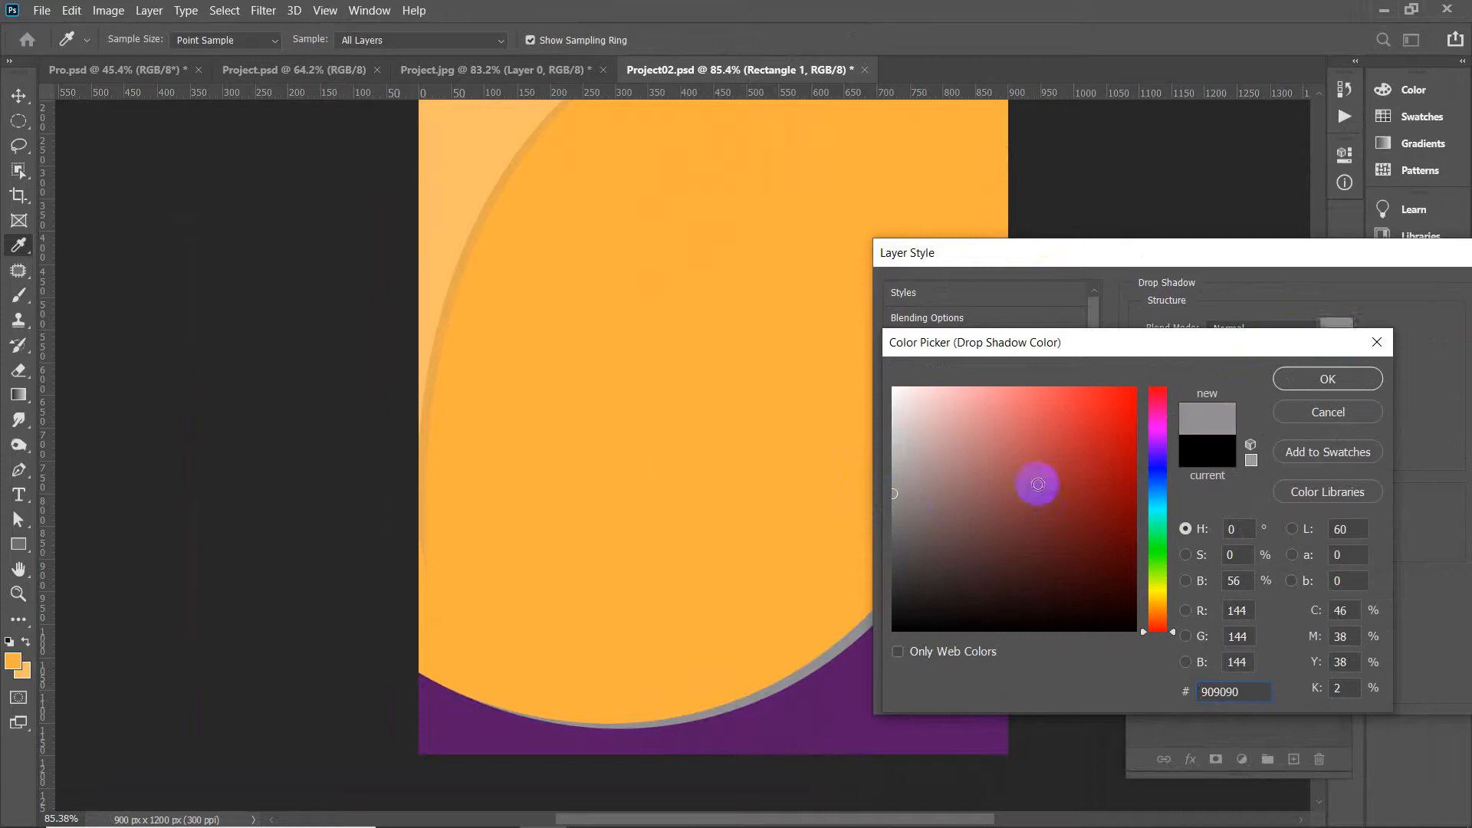
pyautogui.click(1328, 379)
pyautogui.moveTo(1304, 361); pyautogui.dragTo(1229, 359)
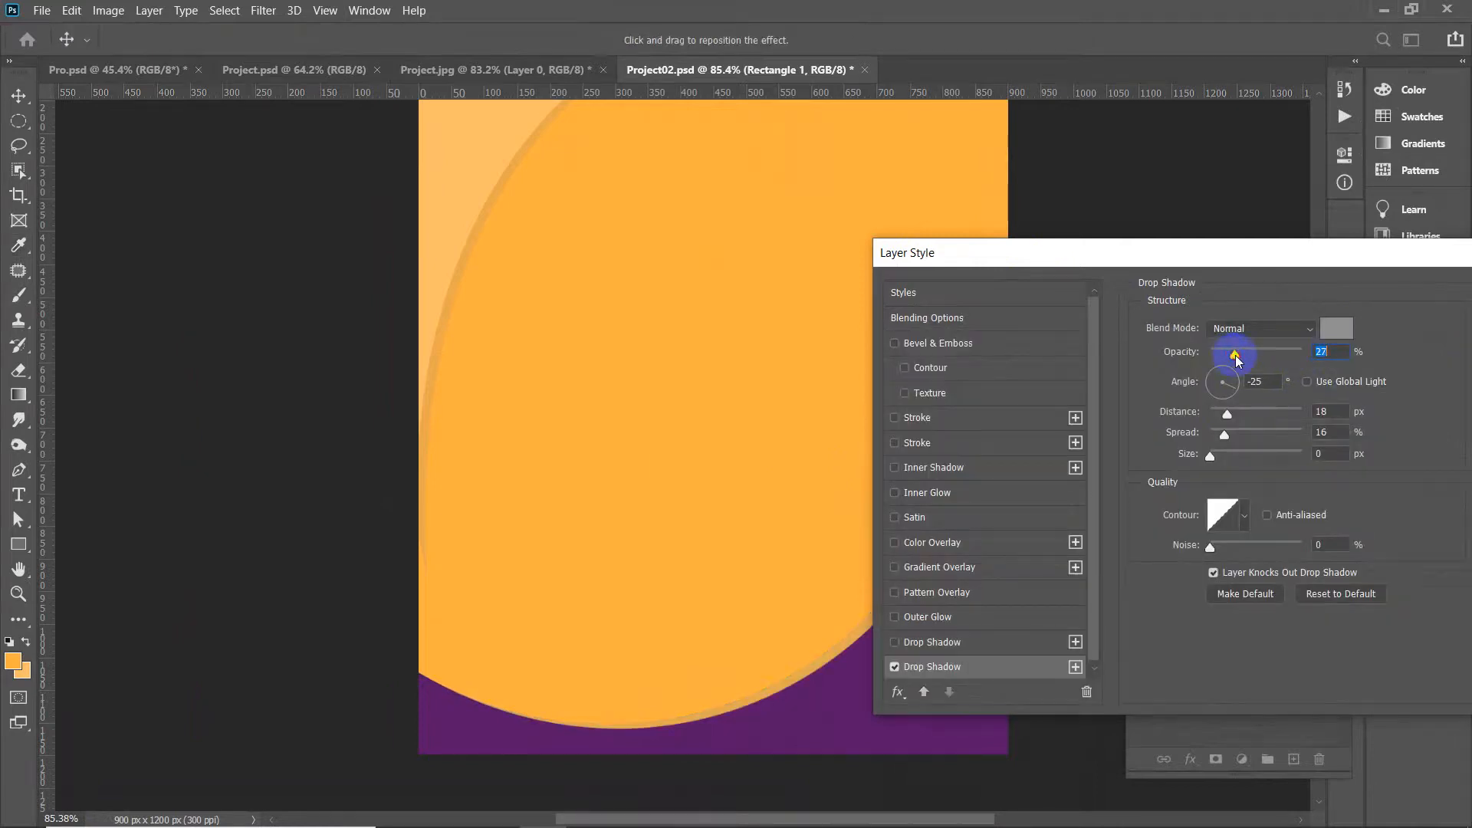
# Reposition the purple shape's shadow to a -12° angle and 26 px distance, and apply the layer style
pyautogui.moveTo(1128, 252); pyautogui.dragTo(980, 489)
pyautogui.moveTo(996, 411); pyautogui.dragTo(997, 379)
pyautogui.moveTo(993, 488); pyautogui.dragTo(1167, 462)
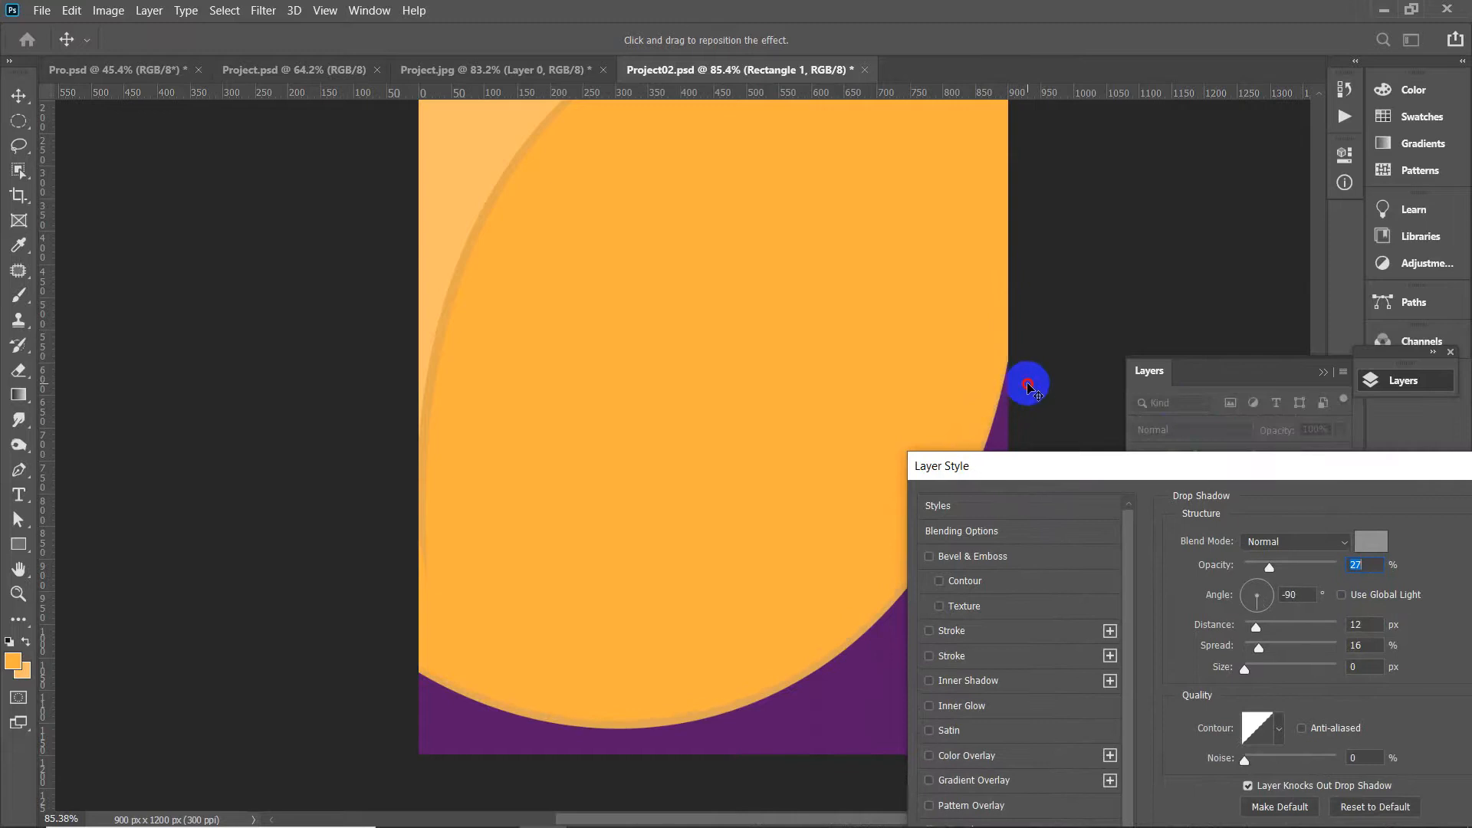
pyautogui.moveTo(1029, 385); pyautogui.dragTo(1011, 389)
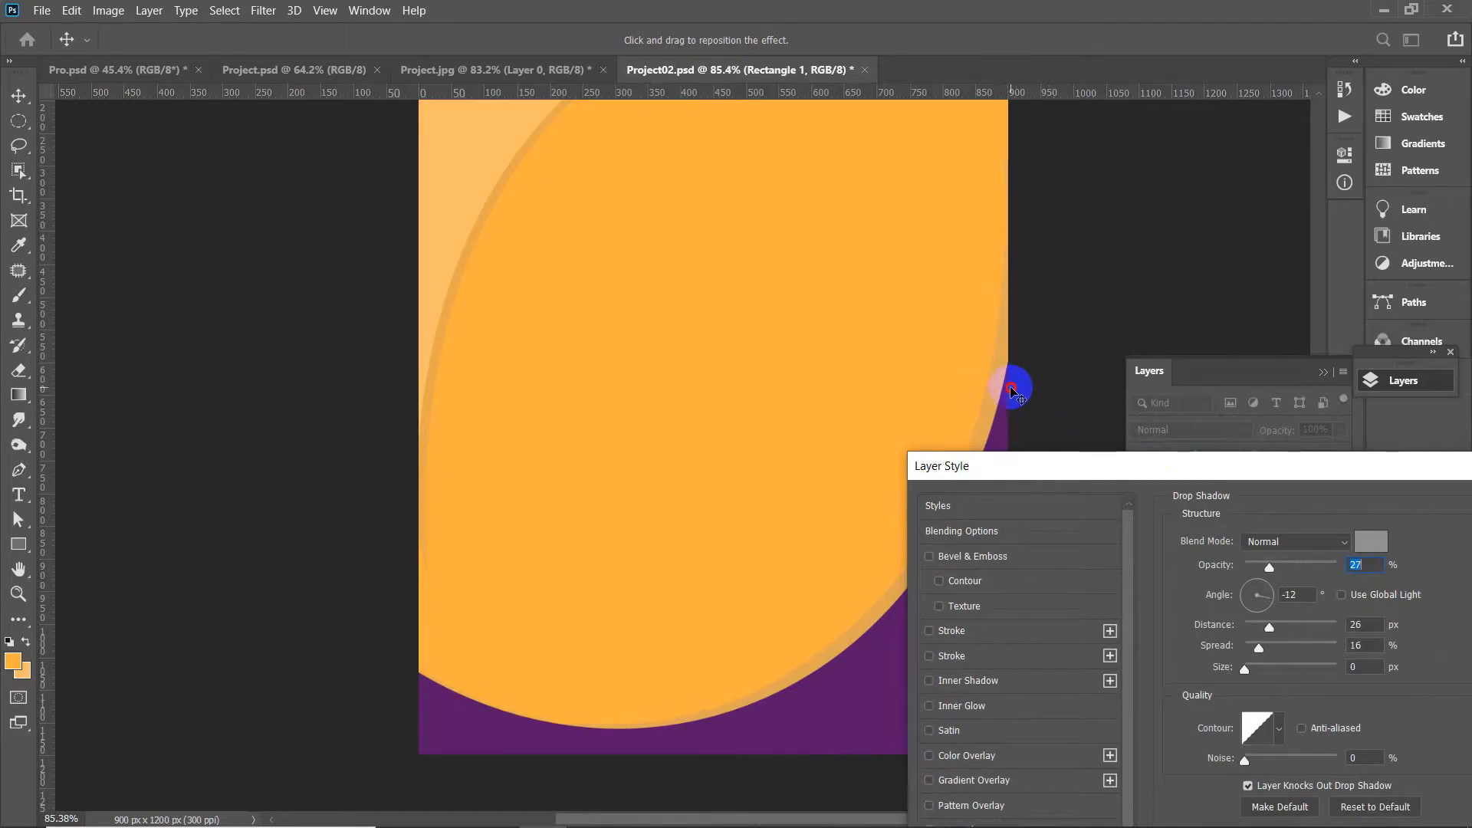
pyautogui.moveTo(1046, 462); pyautogui.dragTo(854, 460)
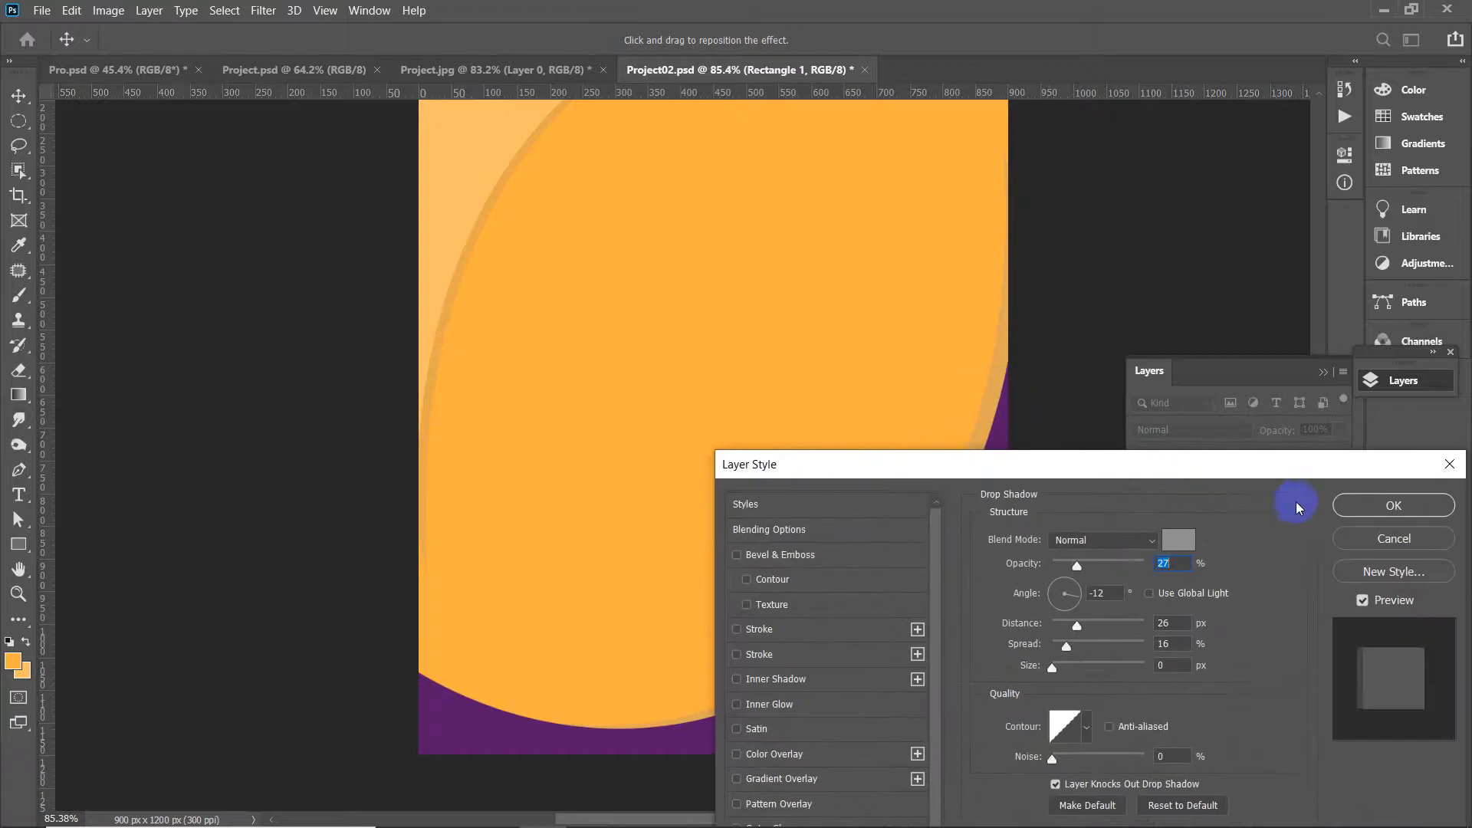
pyautogui.click(1341, 504)
# Examine the whole poster with its header shape, footer shape and orange background
pyautogui.click(1176, 225)
pyautogui.hotkey('ctrl', '-')
pyautogui.hotkey('ctrl', '-')
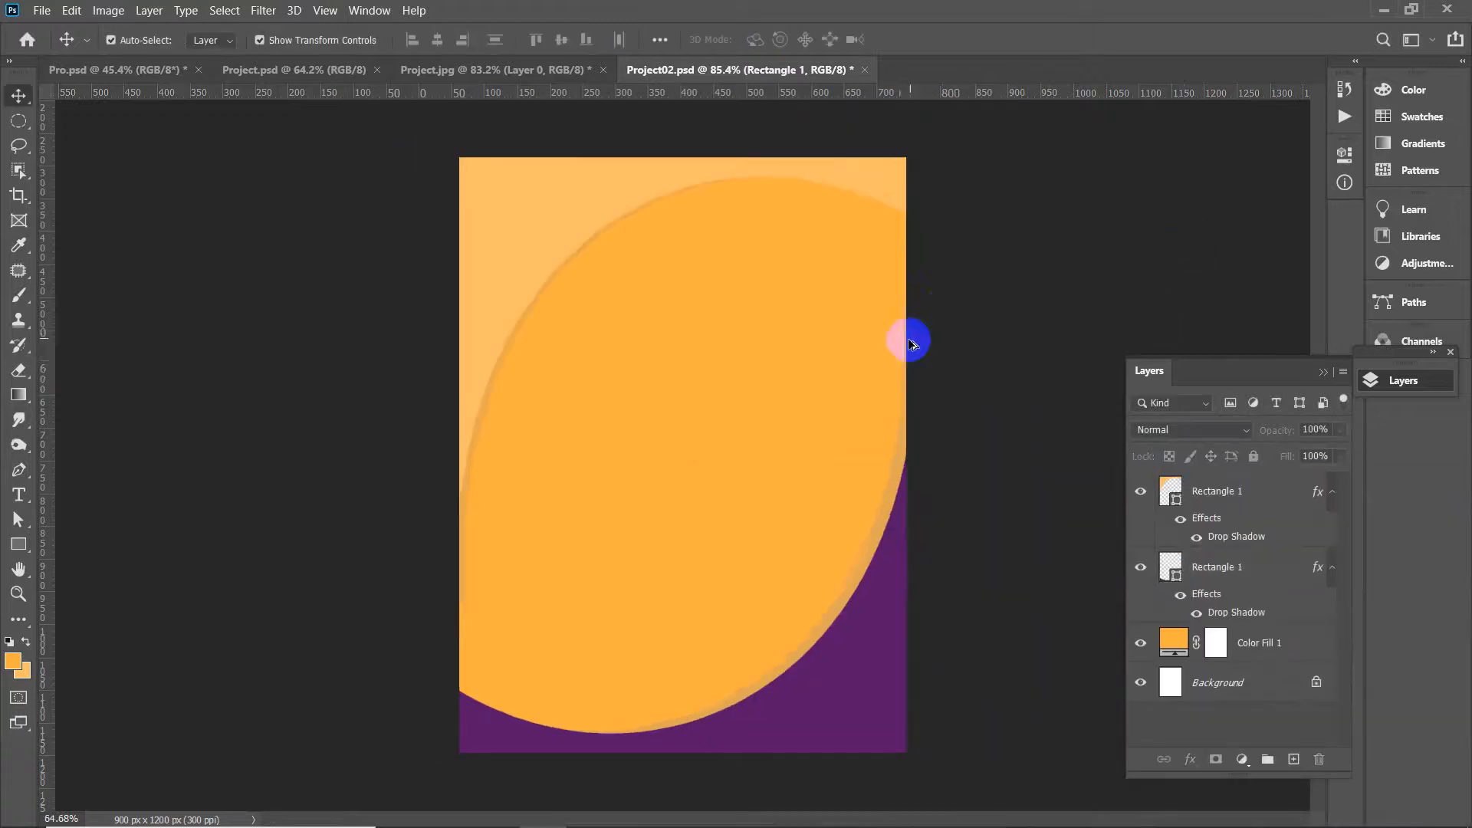
pyautogui.hotkey('ctrl', '0')
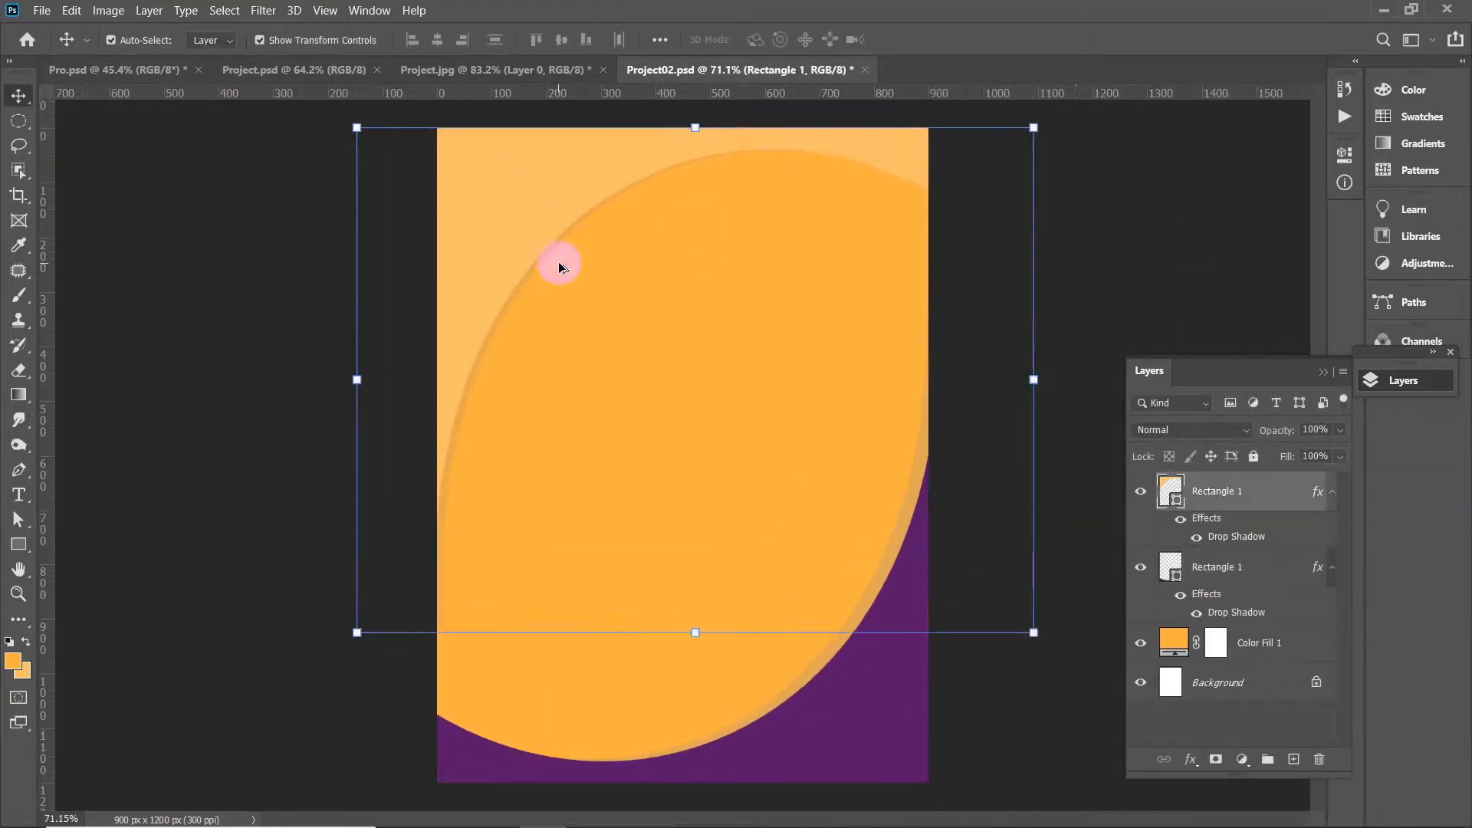
pyautogui.click(1028, 223)
pyautogui.click(510, 234)
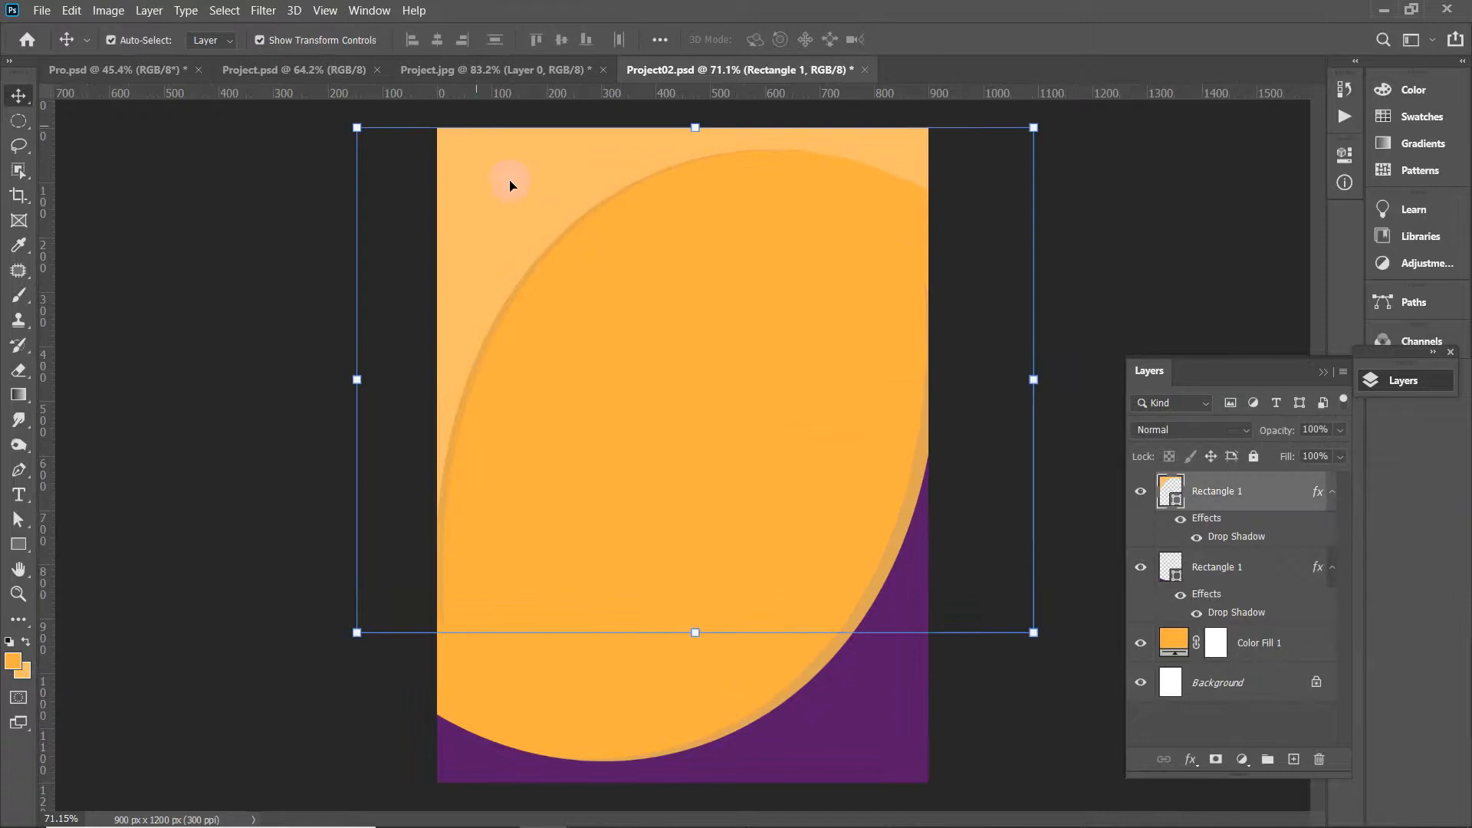
pyautogui.click(1058, 245)
pyautogui.click(714, 391)
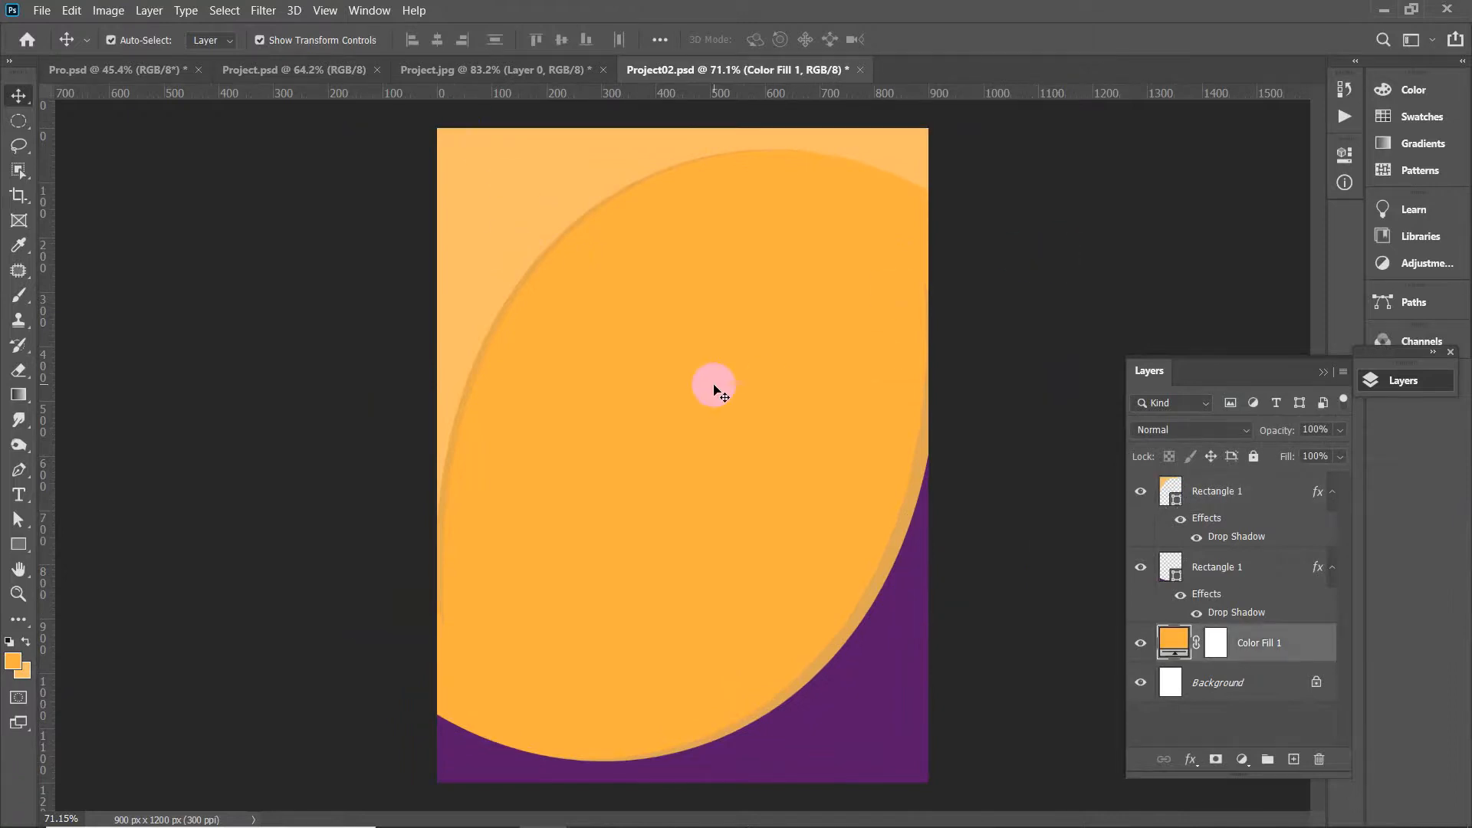
pyautogui.click(1006, 296)
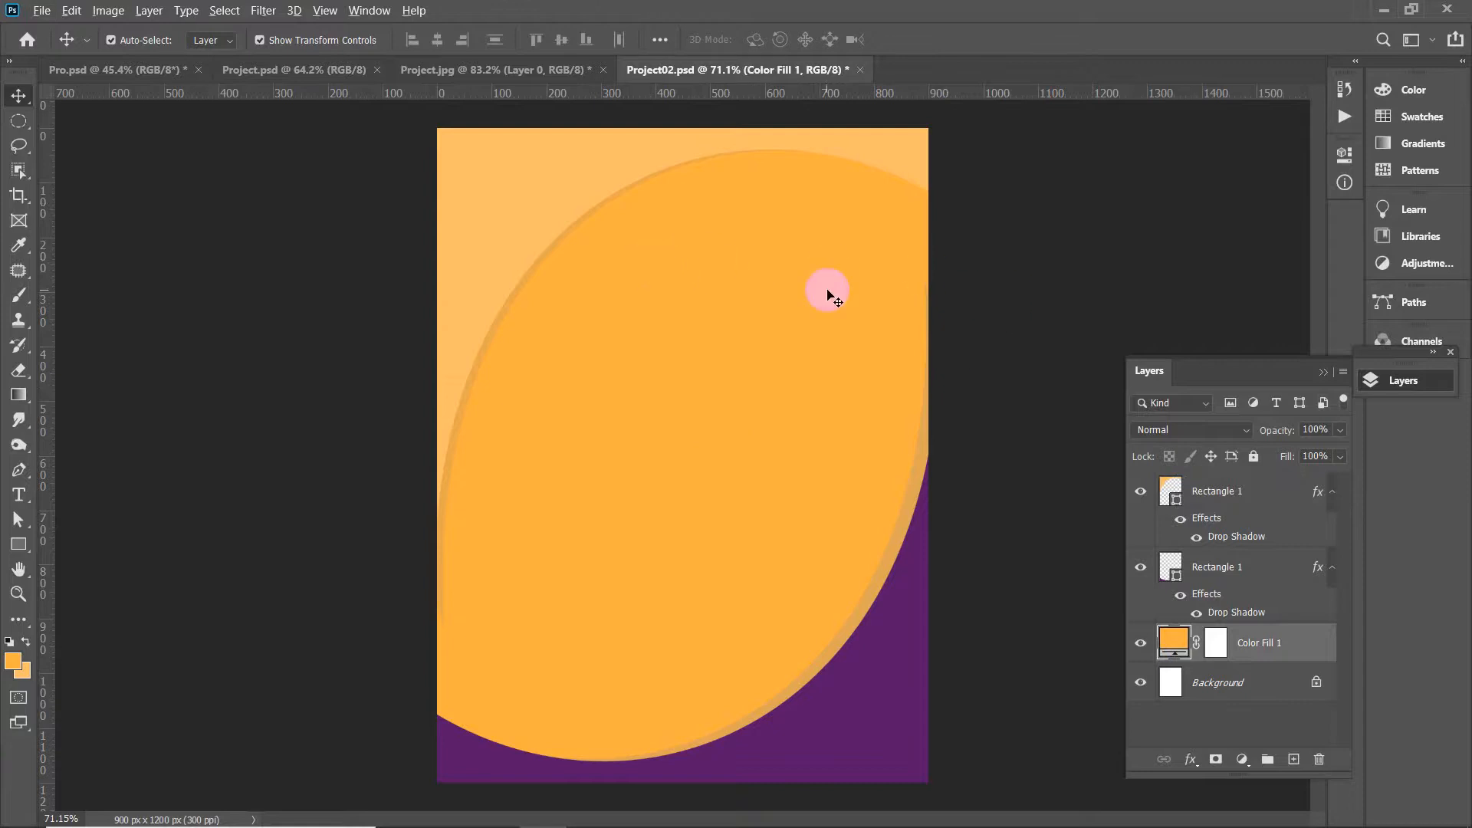
# Switch to the Polygon Tool for drawing an 8-sided shape
pyautogui.click(13, 545)
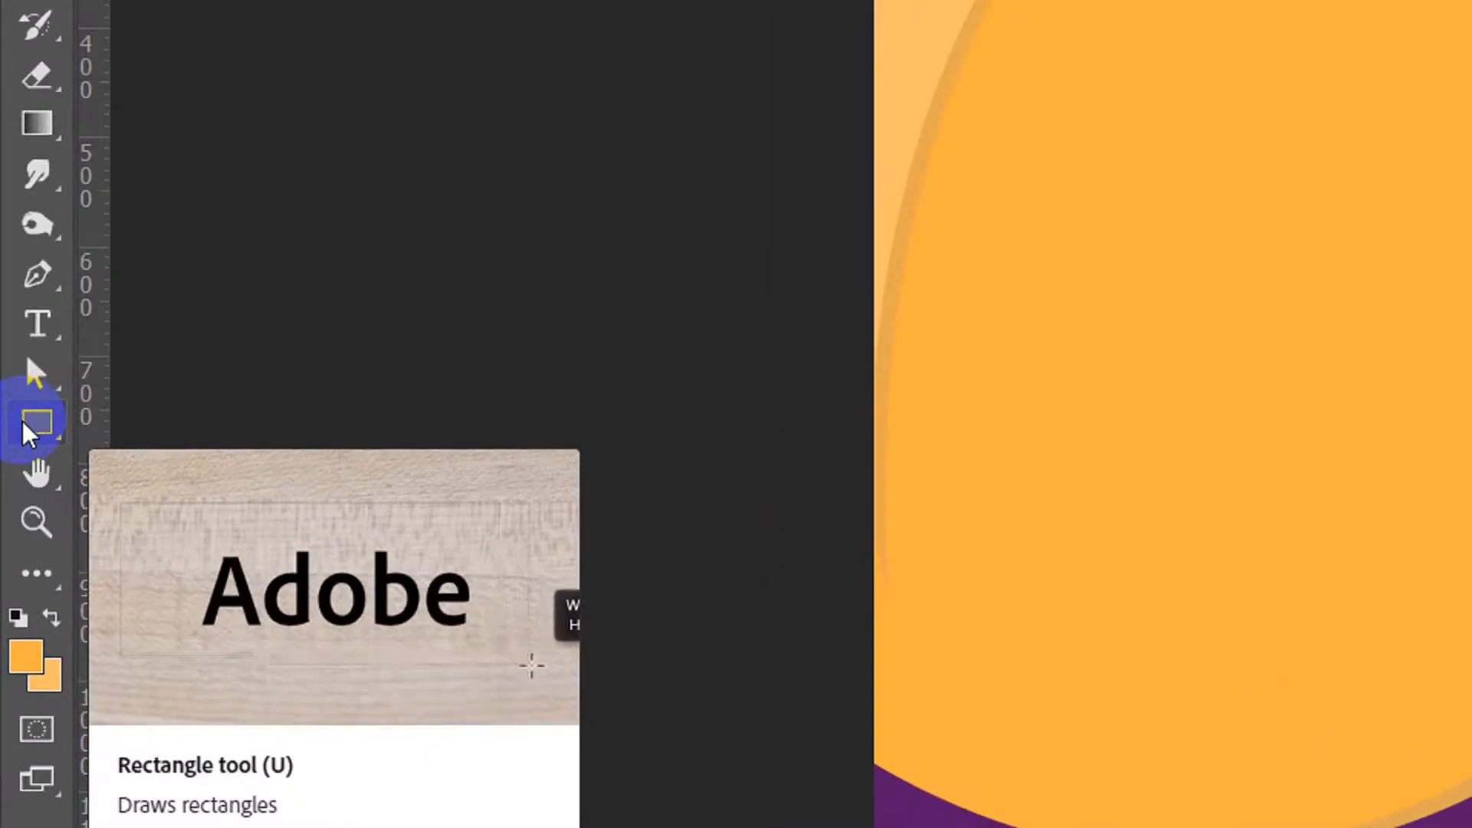
pyautogui.rightClick(13, 545)
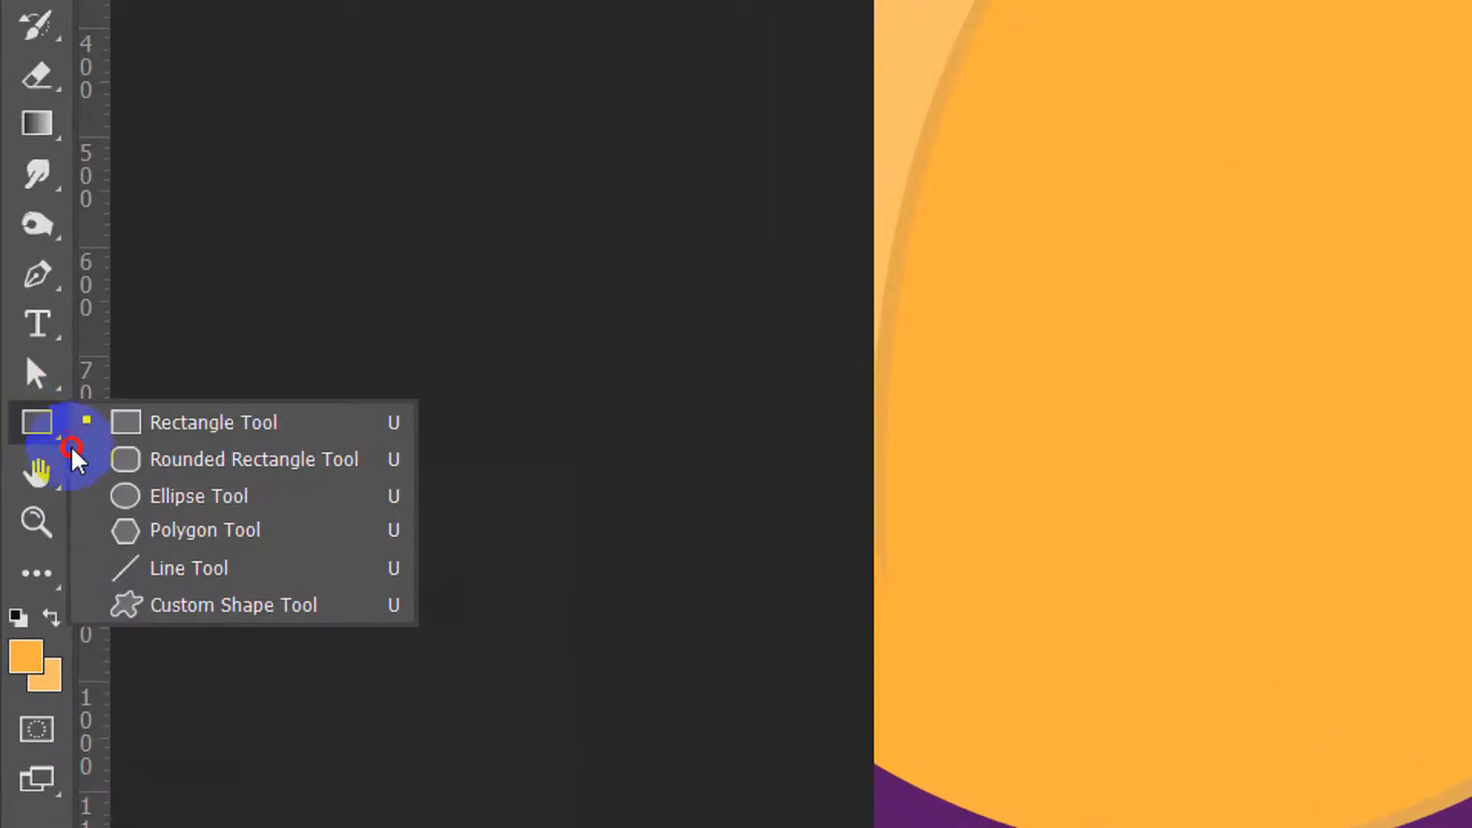
pyautogui.click(225, 530)
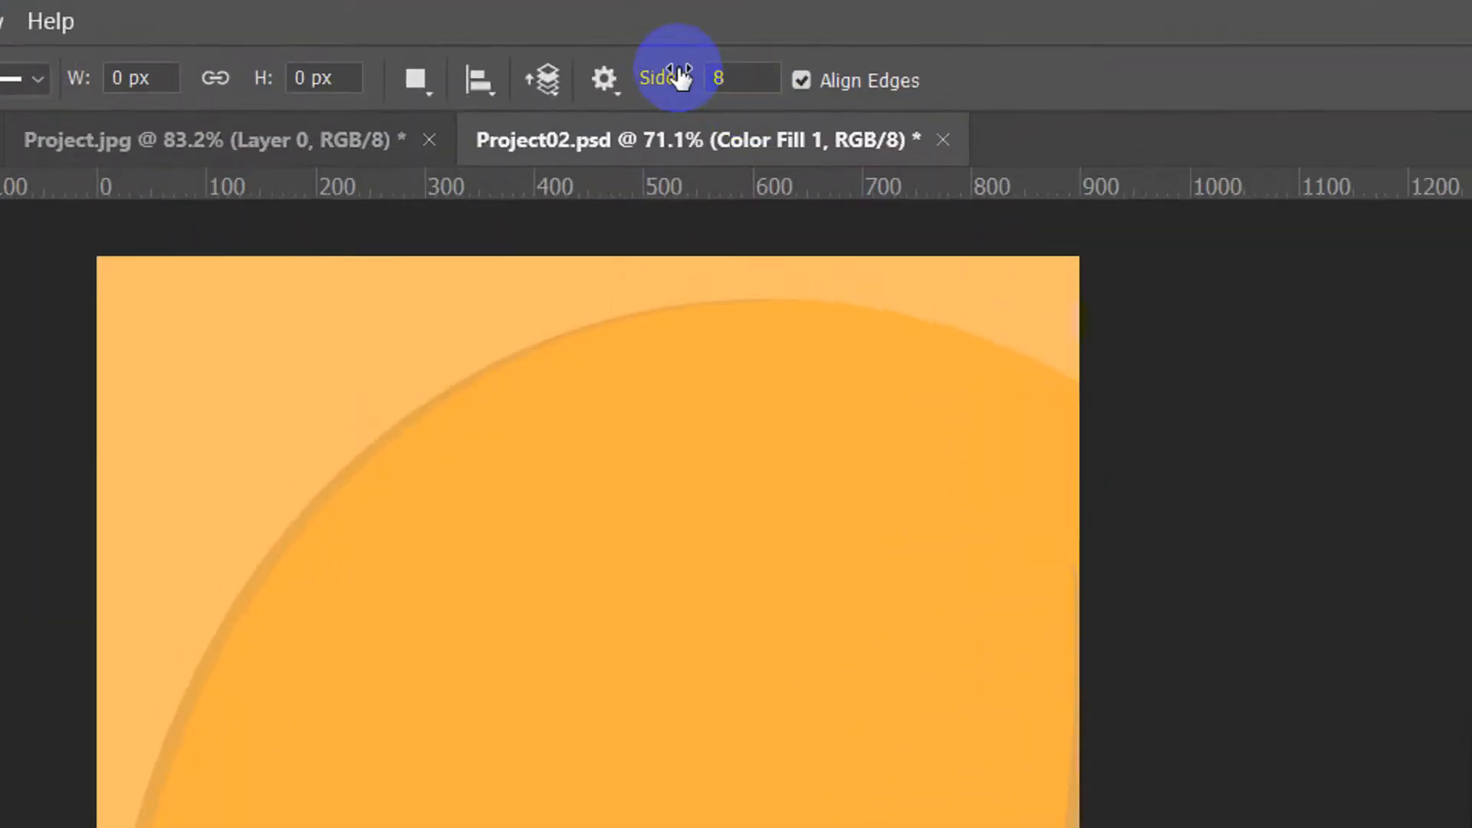
pyautogui.hotkey('alt', ']')
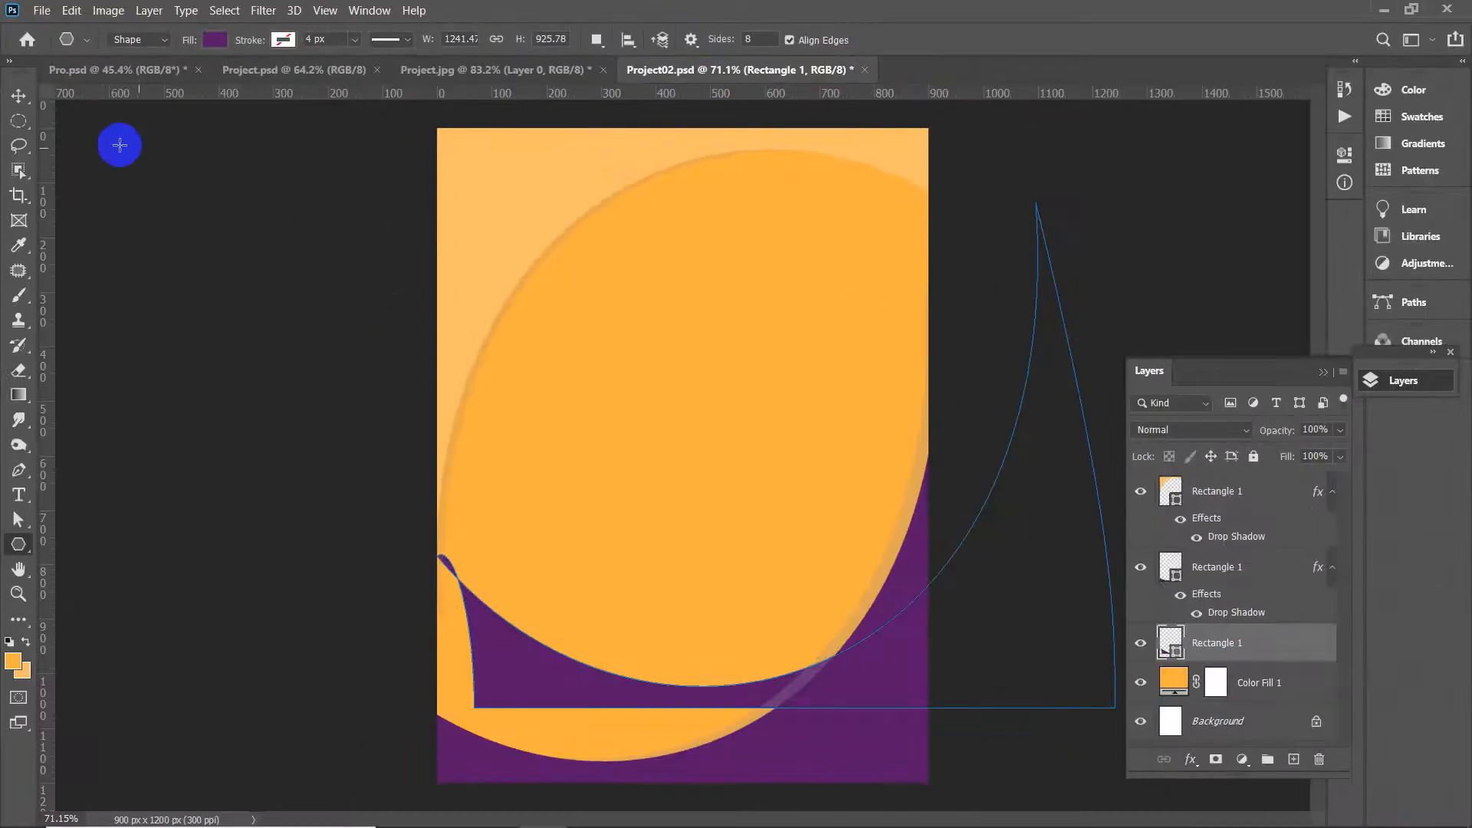
pyautogui.click(19, 95)
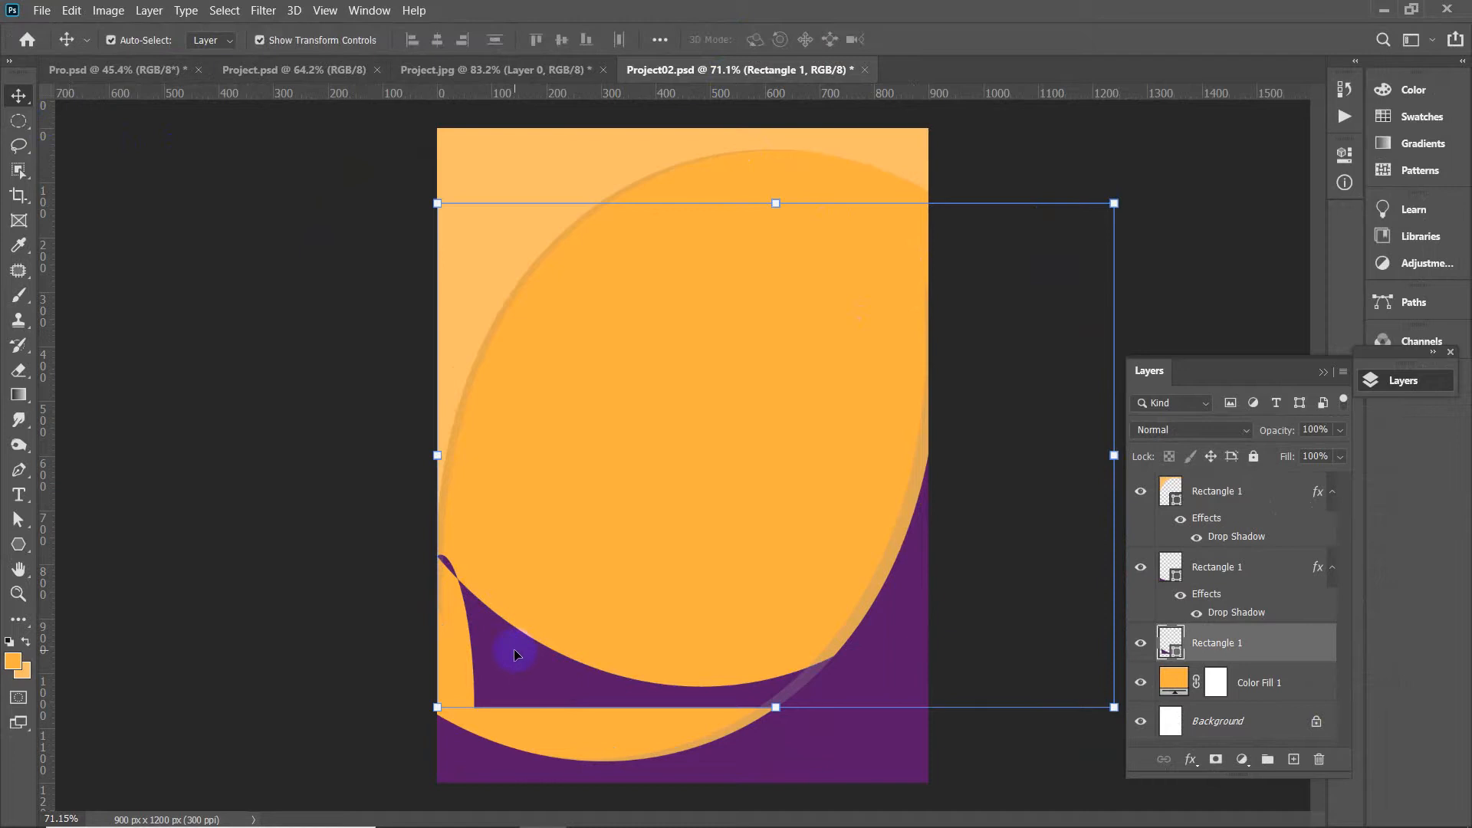
pyautogui.press('Delete')
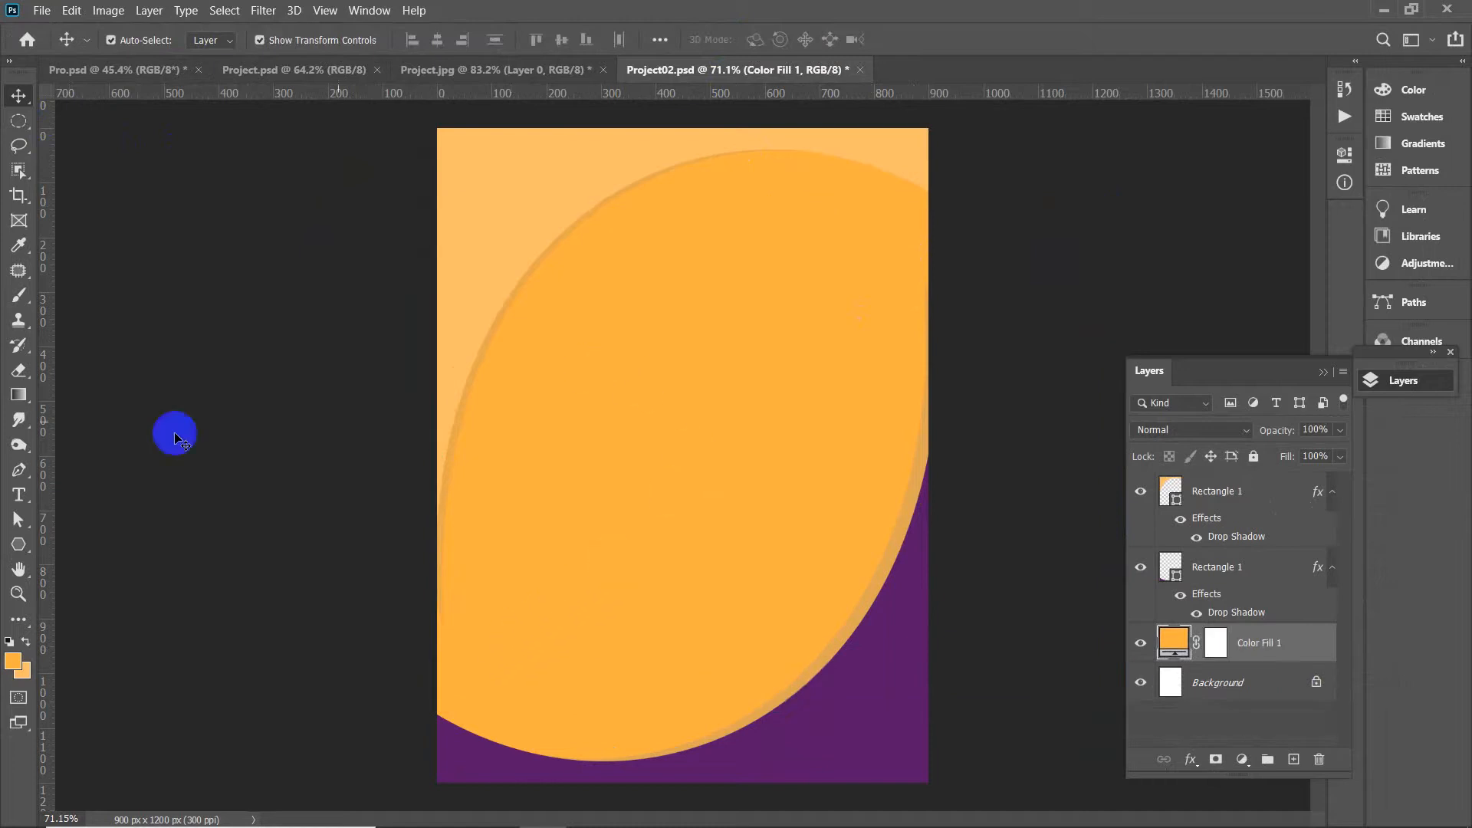
# Draw a purple 8-sided polygon about 485 px wide near the upper part of the poster
pyautogui.click(19, 544)
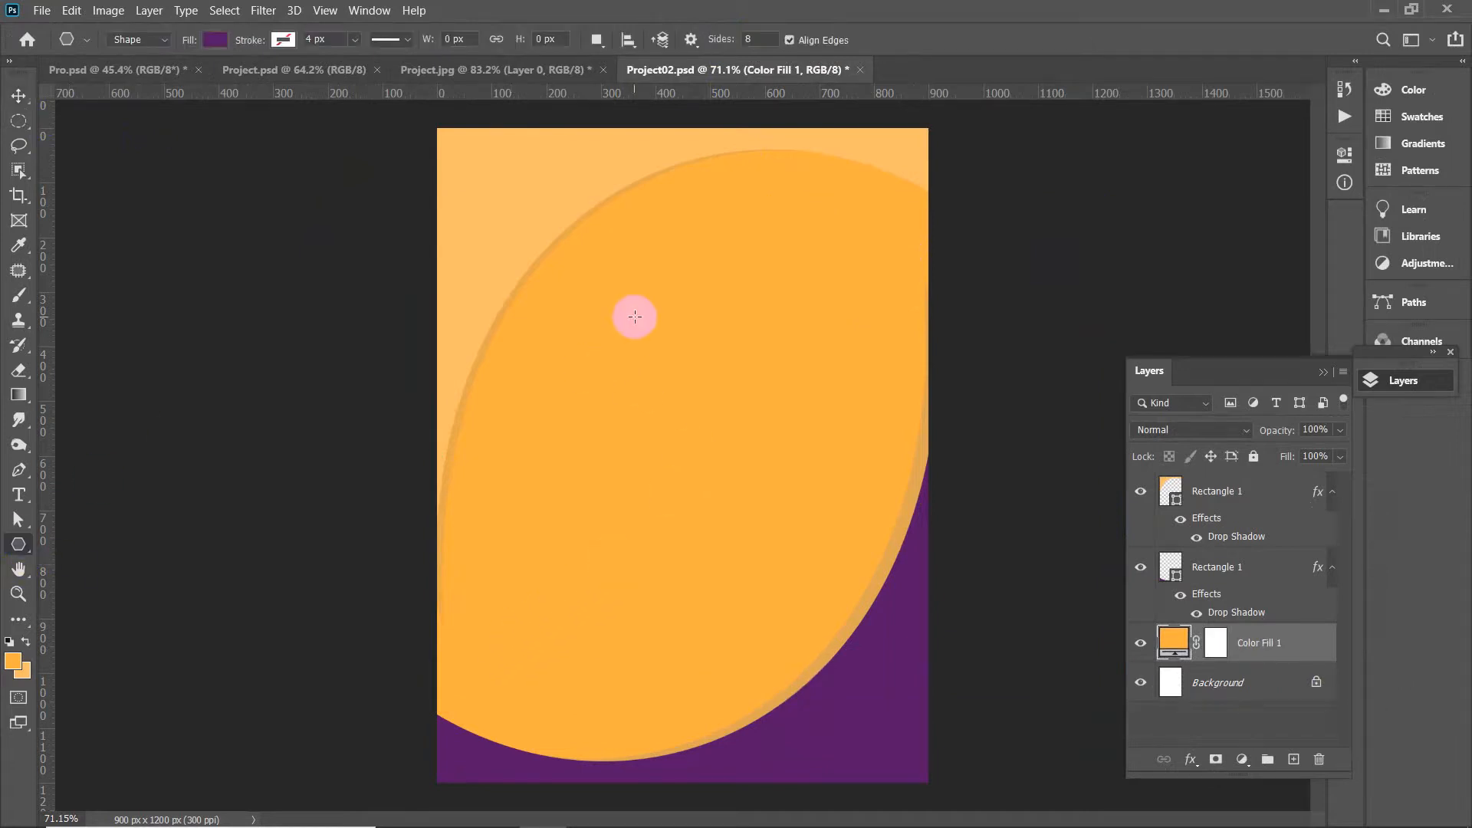
pyautogui.moveTo(635, 235); pyautogui.dragTo(741, 329)
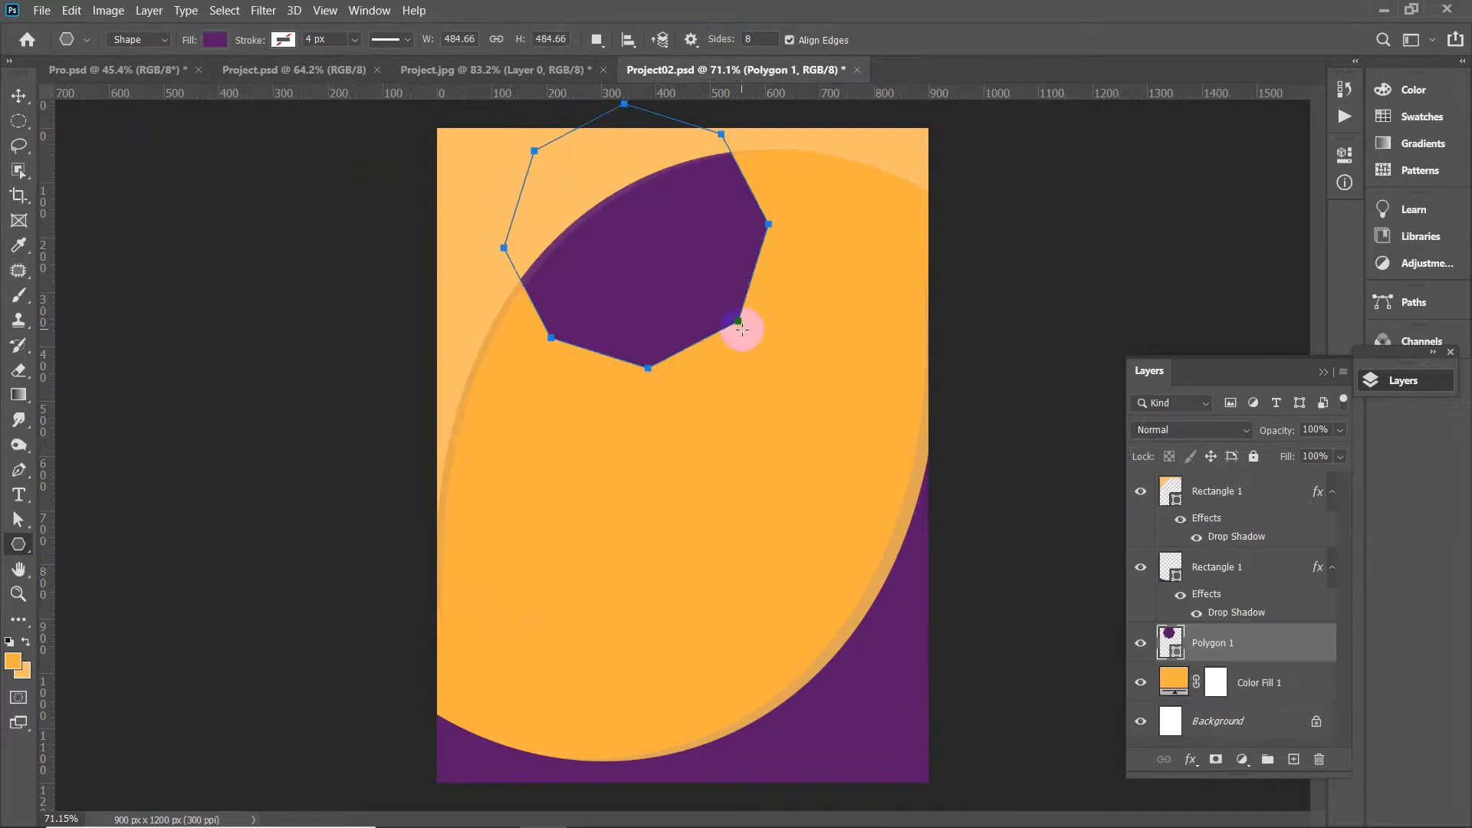
# Bring the octagon's layer to the top of the layer stack and place the octagon in the poster's upper middle
pyautogui.click(18, 95)
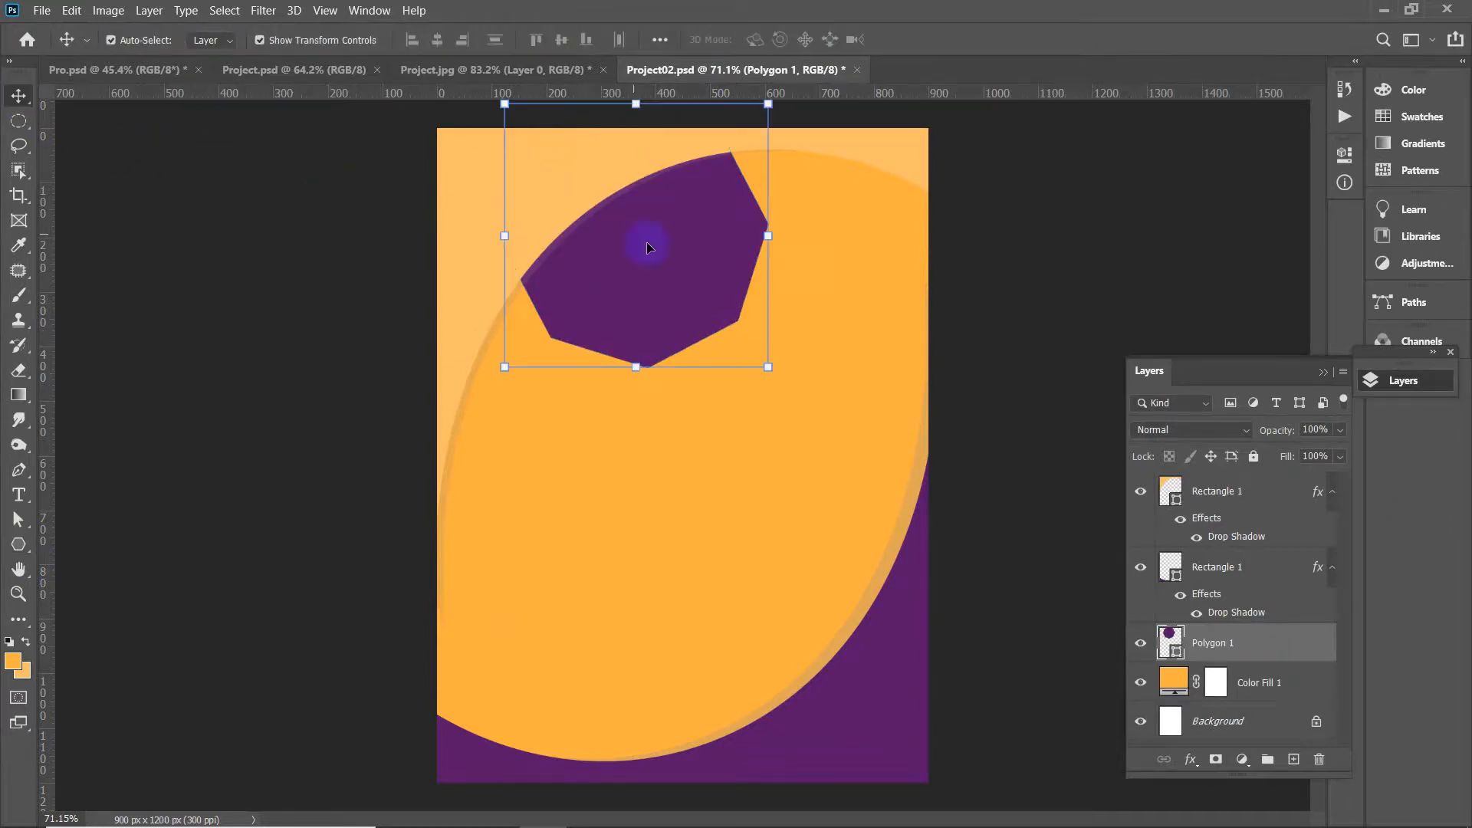
pyautogui.moveTo(648, 248); pyautogui.dragTo(689, 335)
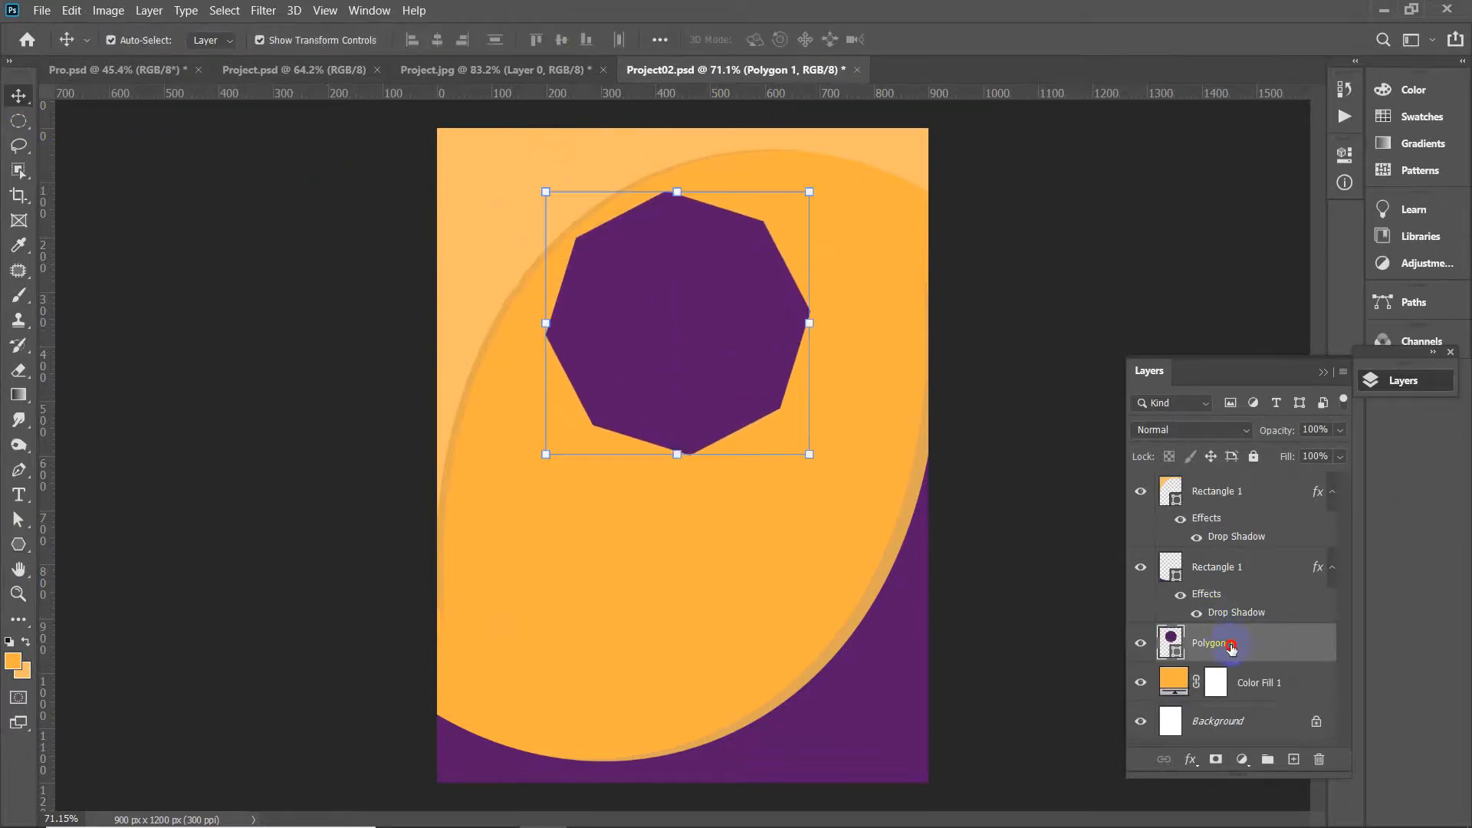
pyautogui.moveTo(1231, 648); pyautogui.dragTo(1232, 483)
pyautogui.moveTo(740, 283); pyautogui.dragTo(658, 258)
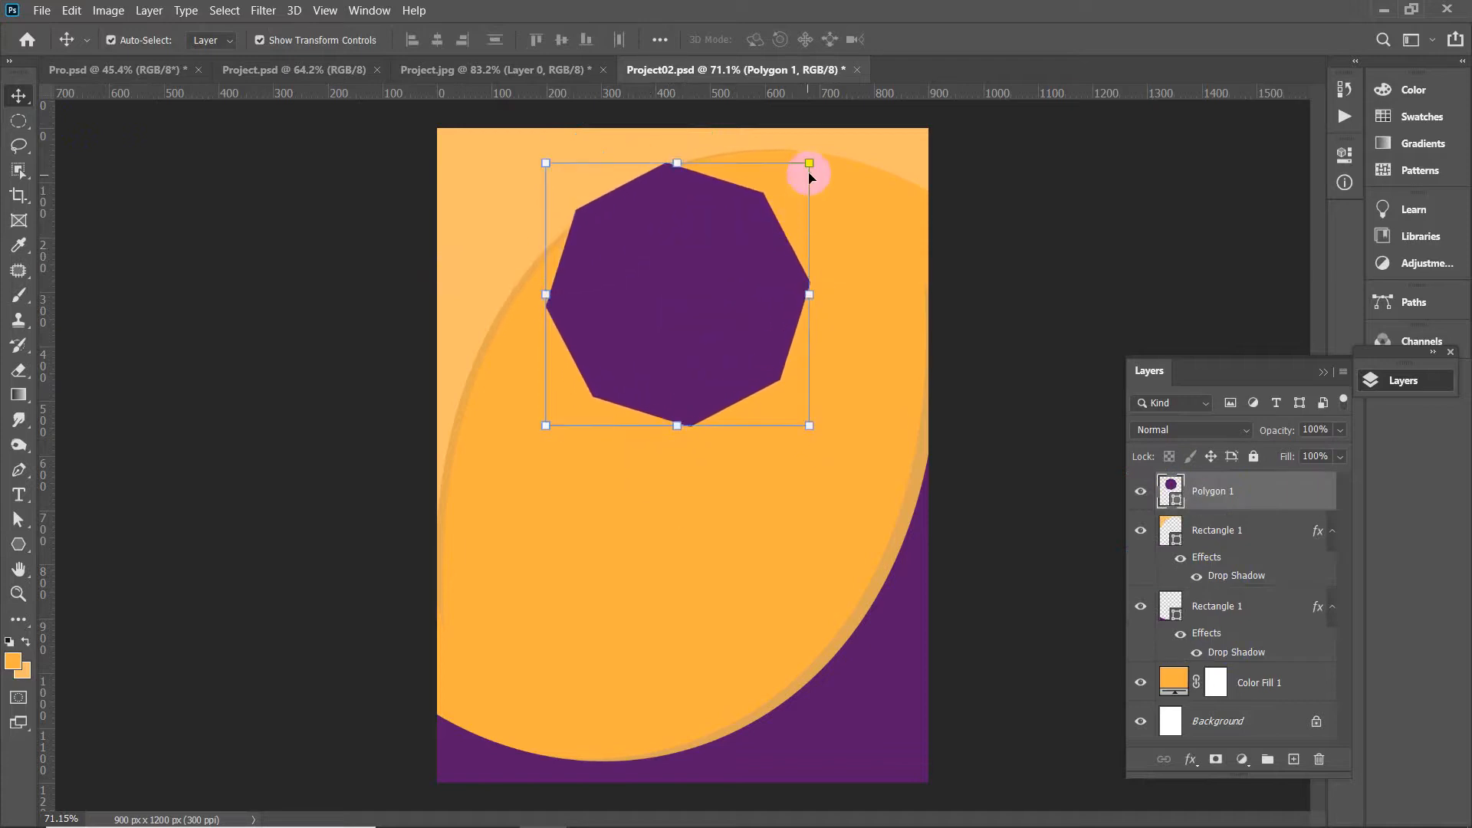
pyautogui.moveTo(810, 175); pyautogui.dragTo(762, 240)
pyautogui.moveTo(683, 296); pyautogui.dragTo(717, 254)
pyautogui.click(448, 77)
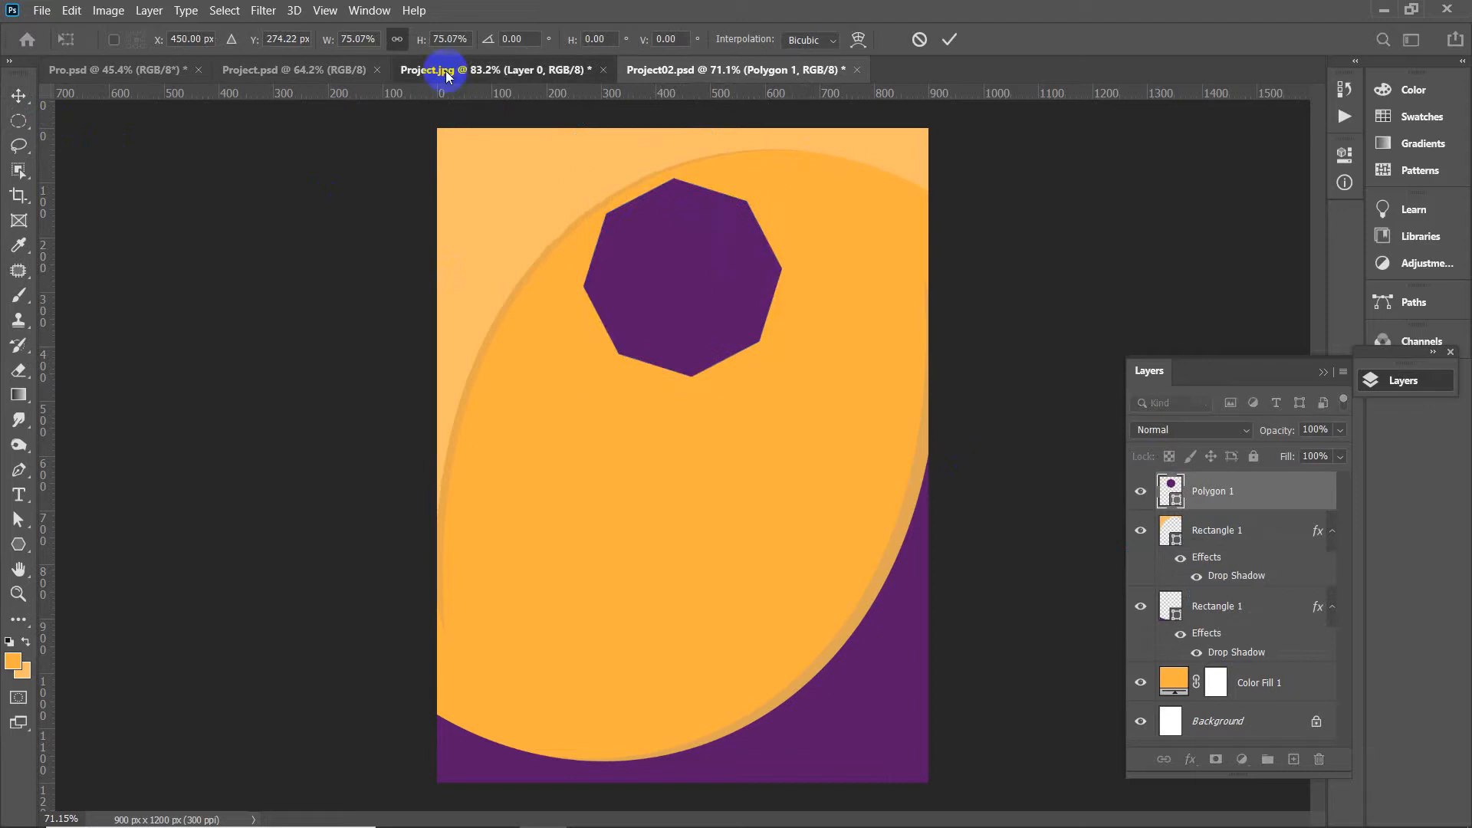
pyautogui.click(458, 70)
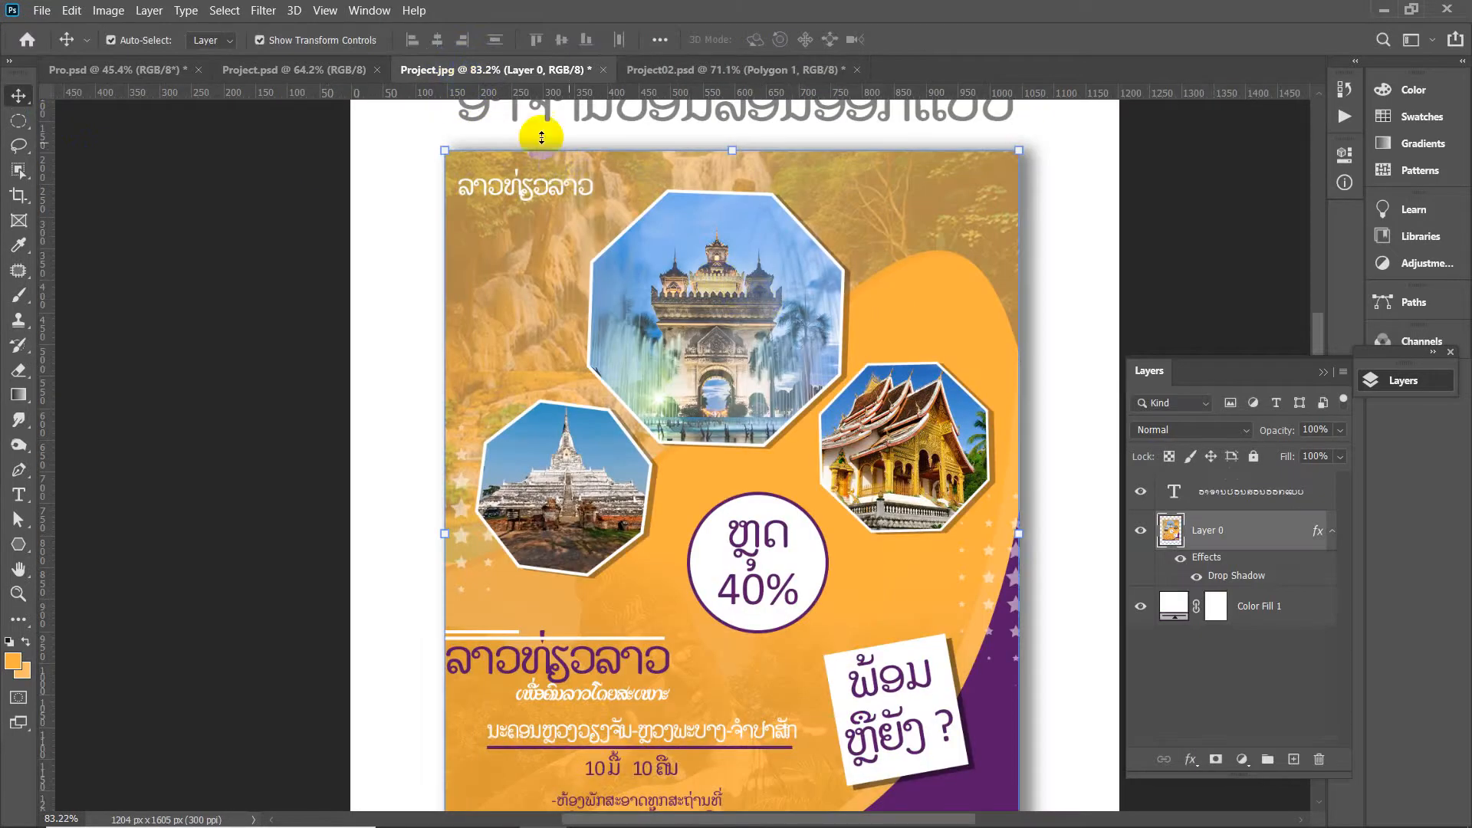
pyautogui.click(681, 80)
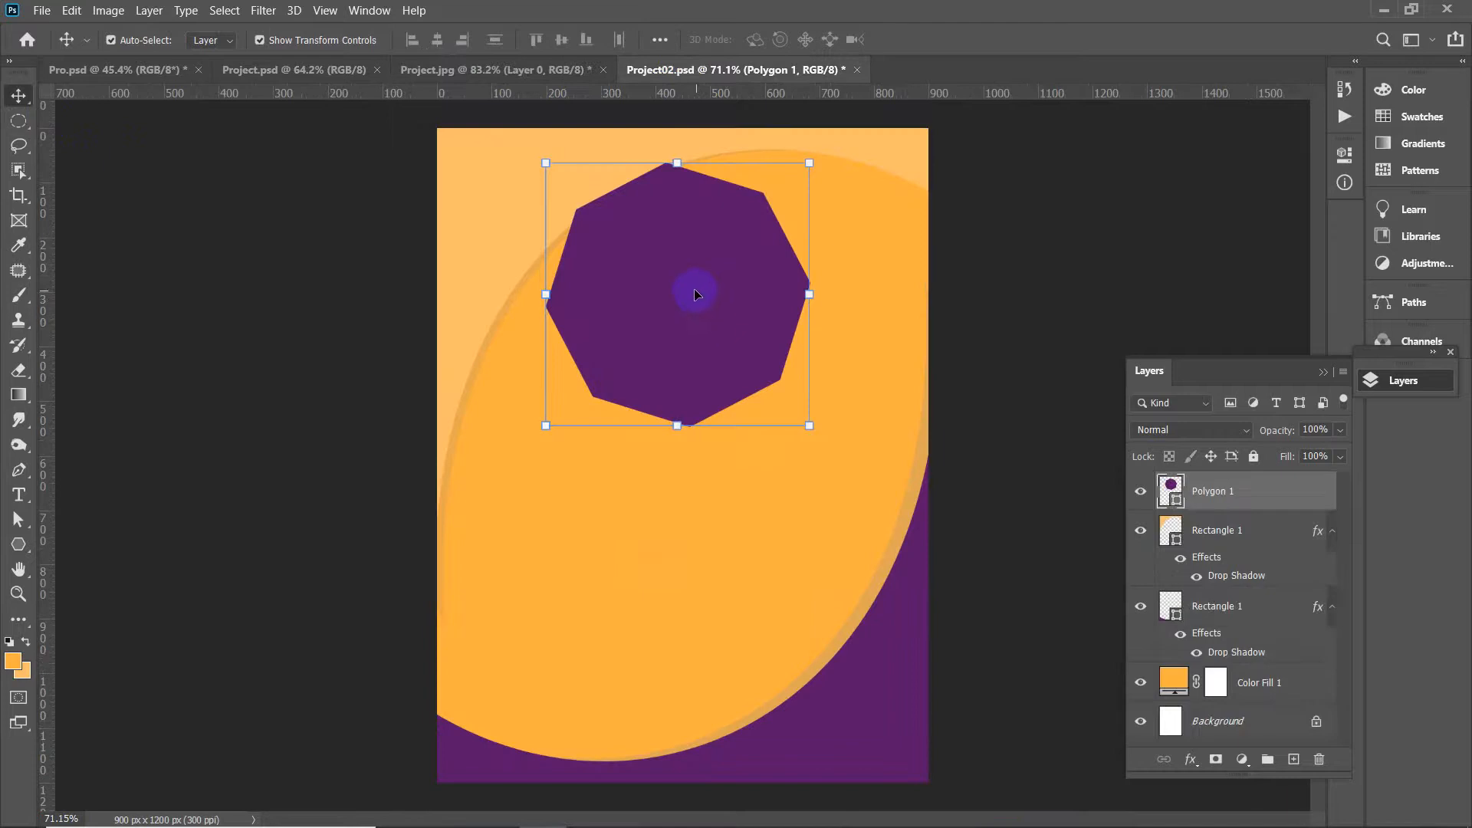
# Centre the octagon horizontally near the poster's upper edge and scale it proportionally to about 89%
pyautogui.moveTo(608, 219); pyautogui.dragTo(678, 232)
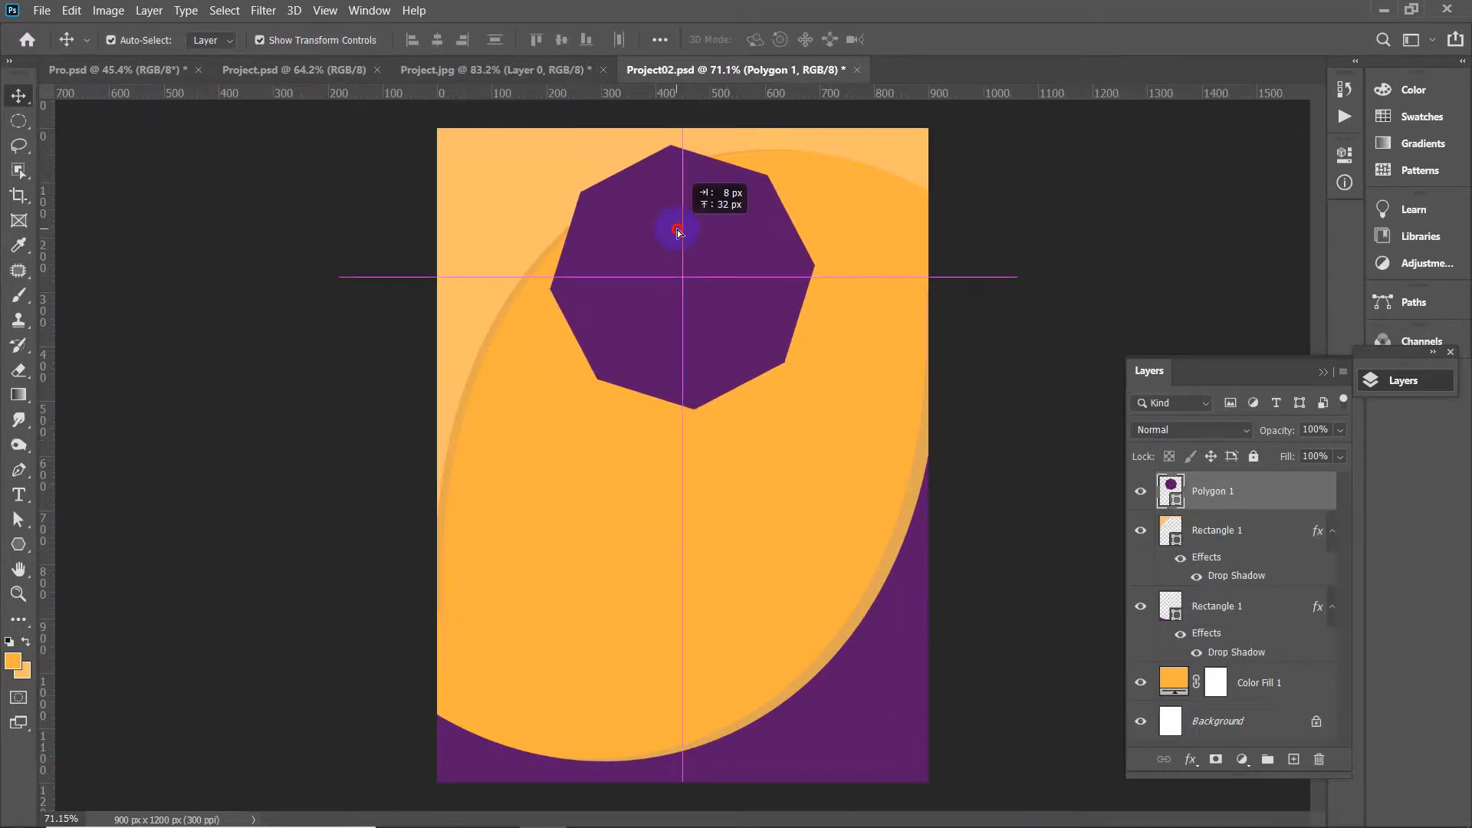
pyautogui.moveTo(678, 231); pyautogui.dragTo(679, 233)
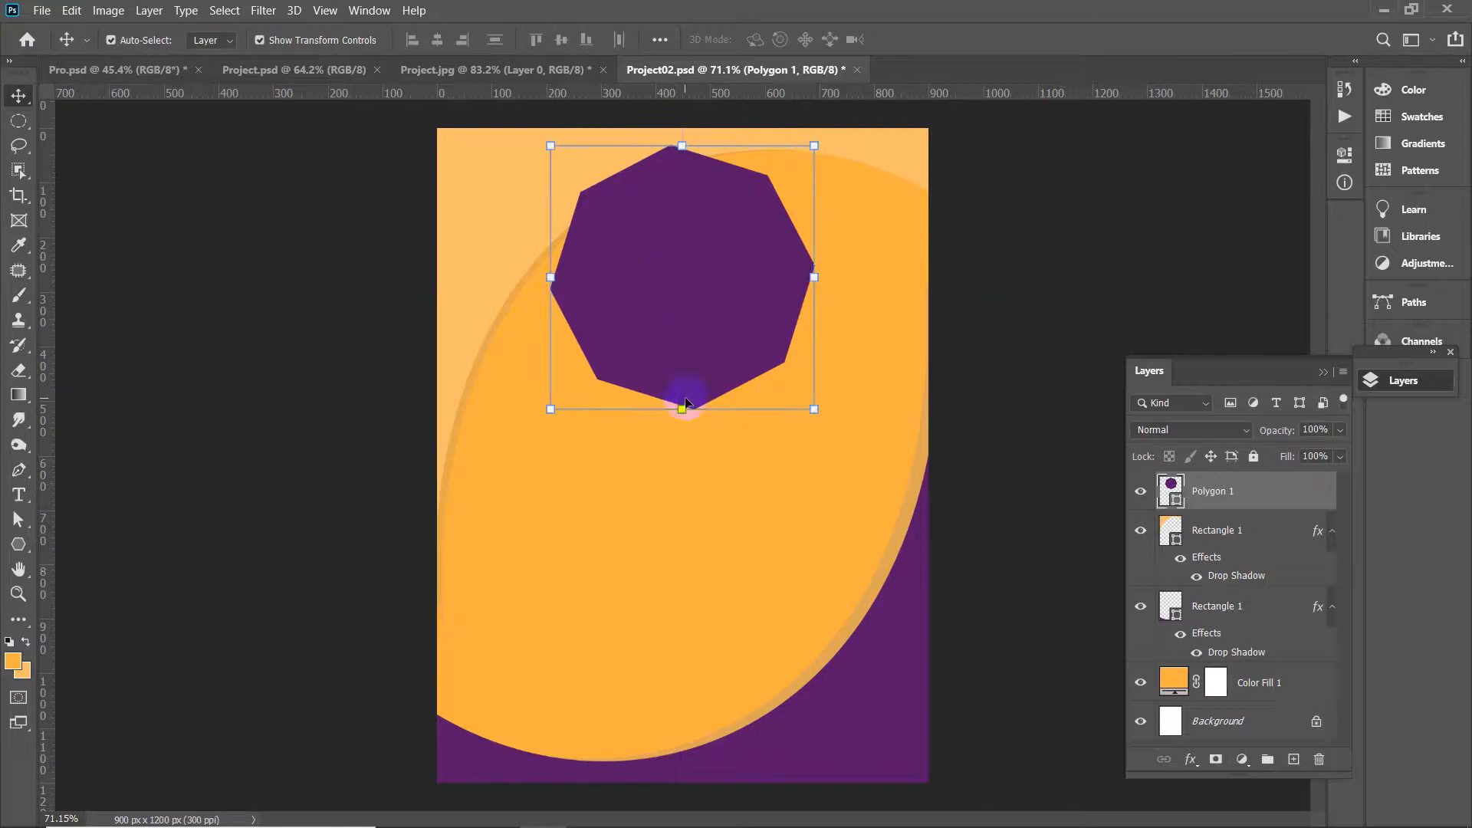
pyautogui.moveTo(686, 403); pyautogui.dragTo(683, 378)
pyautogui.scroll(4, 684, 378)
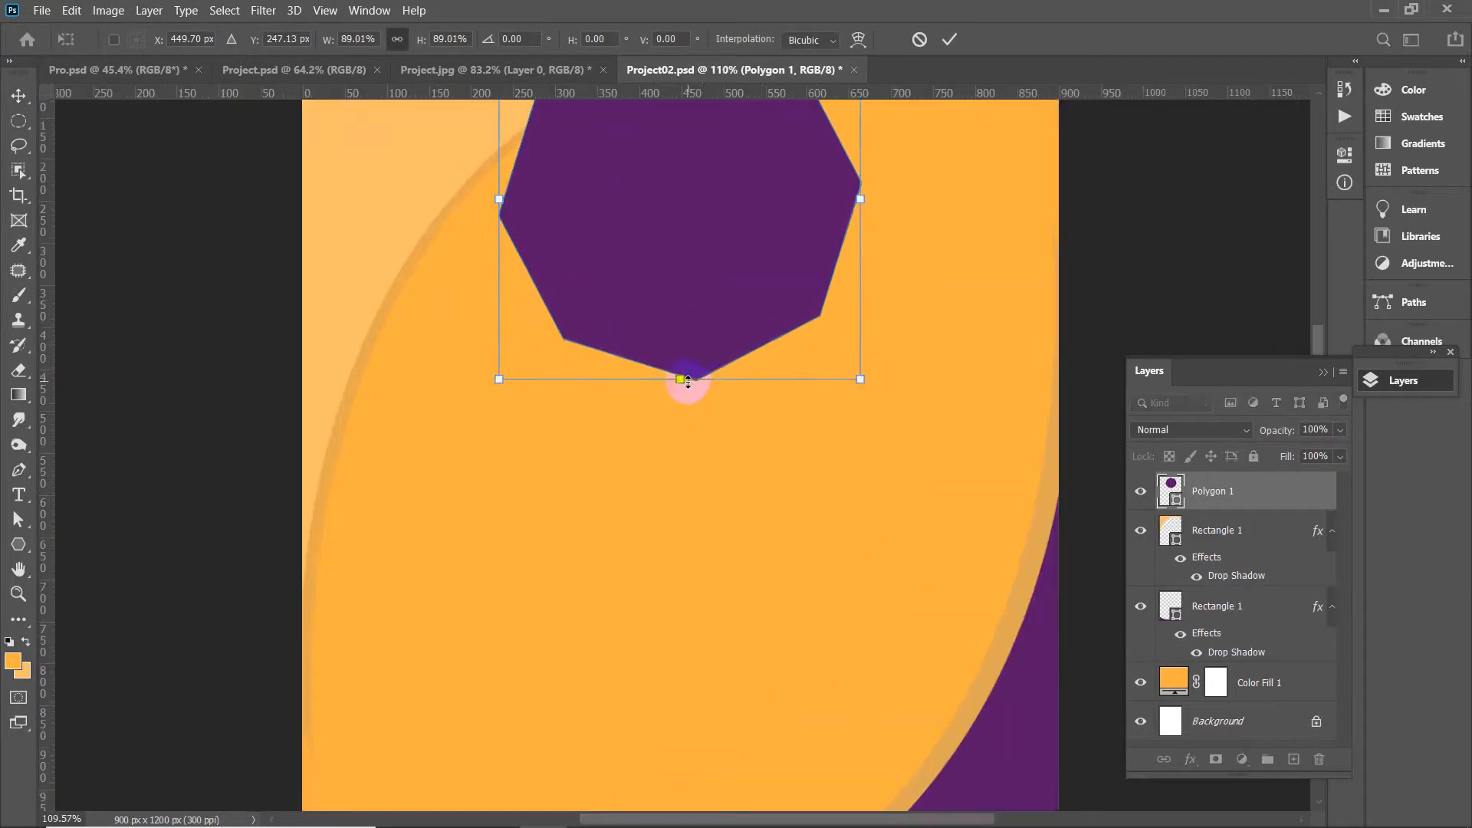
pyautogui.scroll(1, 707, 267)
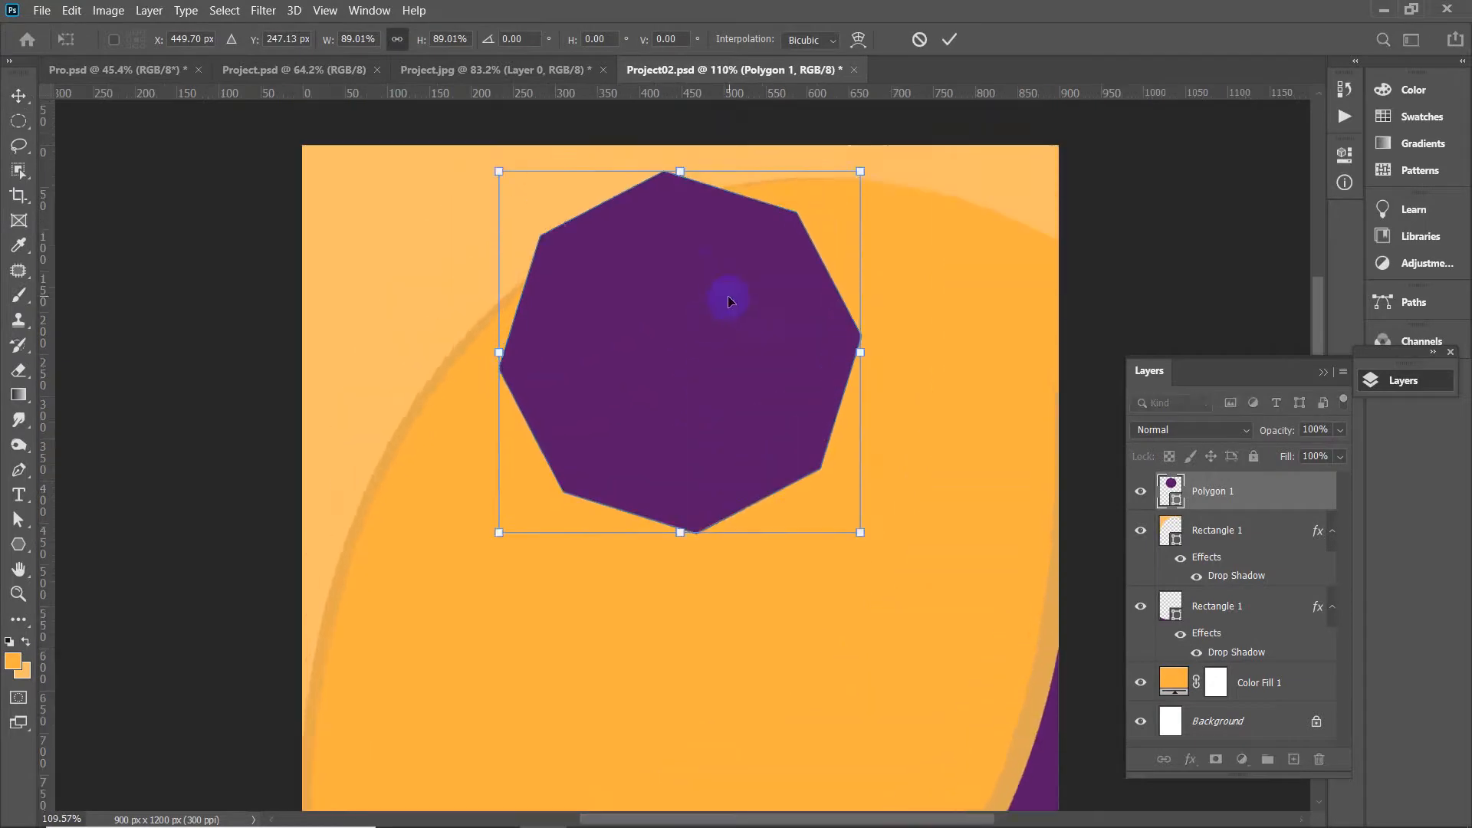
# Rotate the octagon until its upper and lower edges are nearly level, and apply the transformation
pyautogui.moveTo(887, 237); pyautogui.dragTo(664, 283)
pyautogui.press('Return')
pyautogui.scroll(-3, 668, 279)
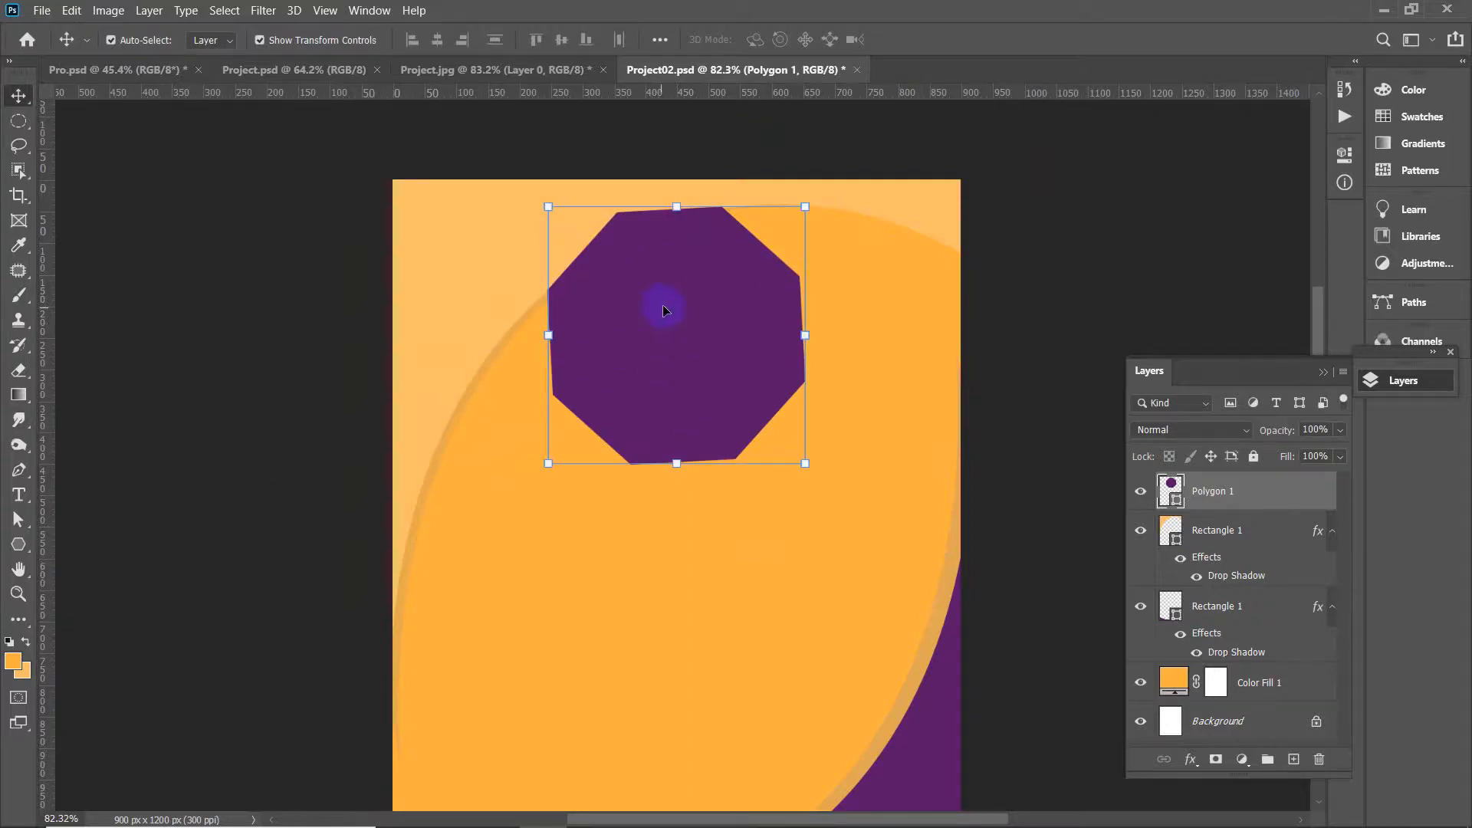
# Give the purple octagon a white stroke 5 px wide
pyautogui.click(19, 546)
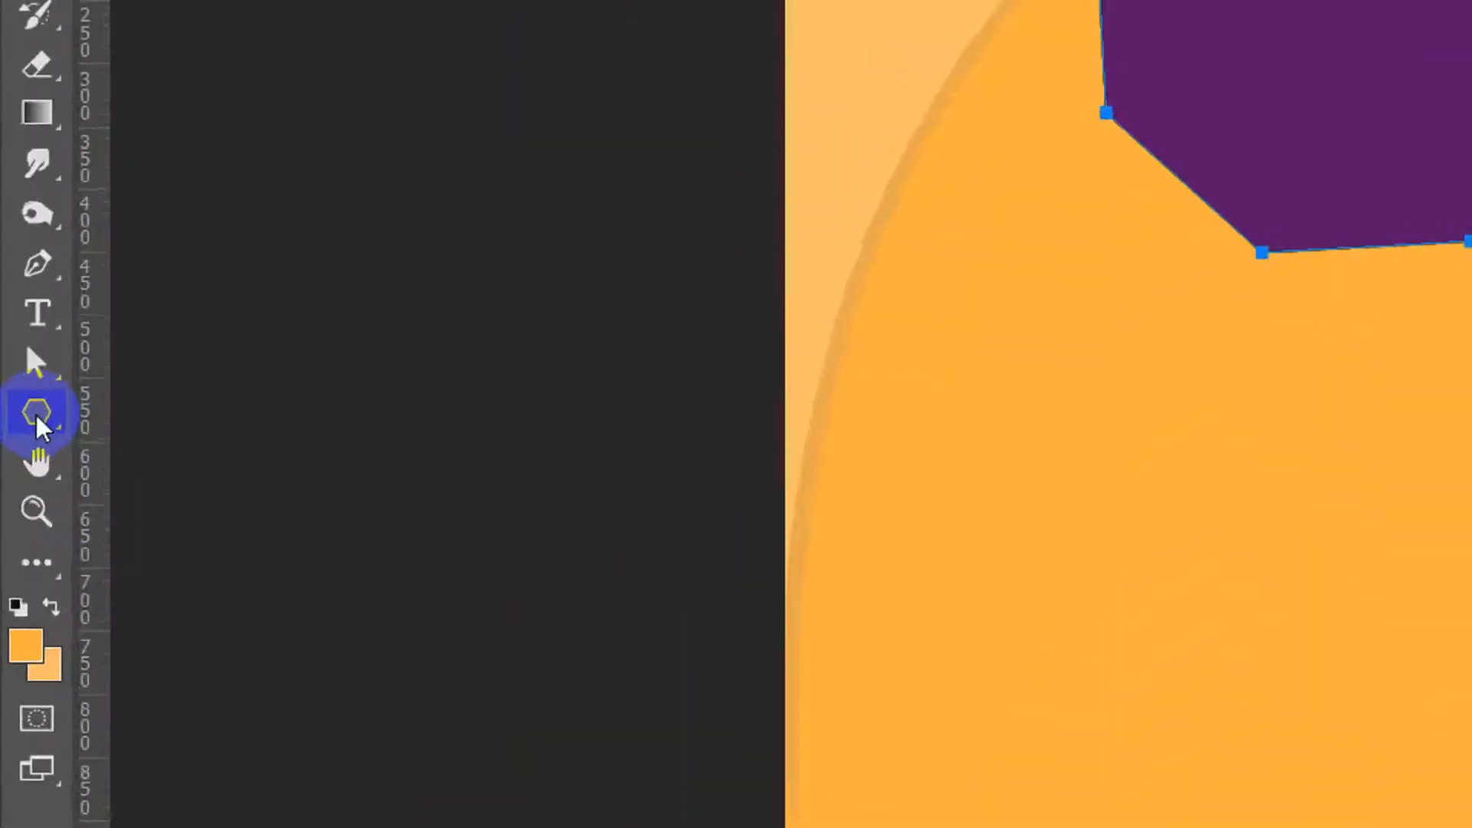
pyautogui.press('Escape')
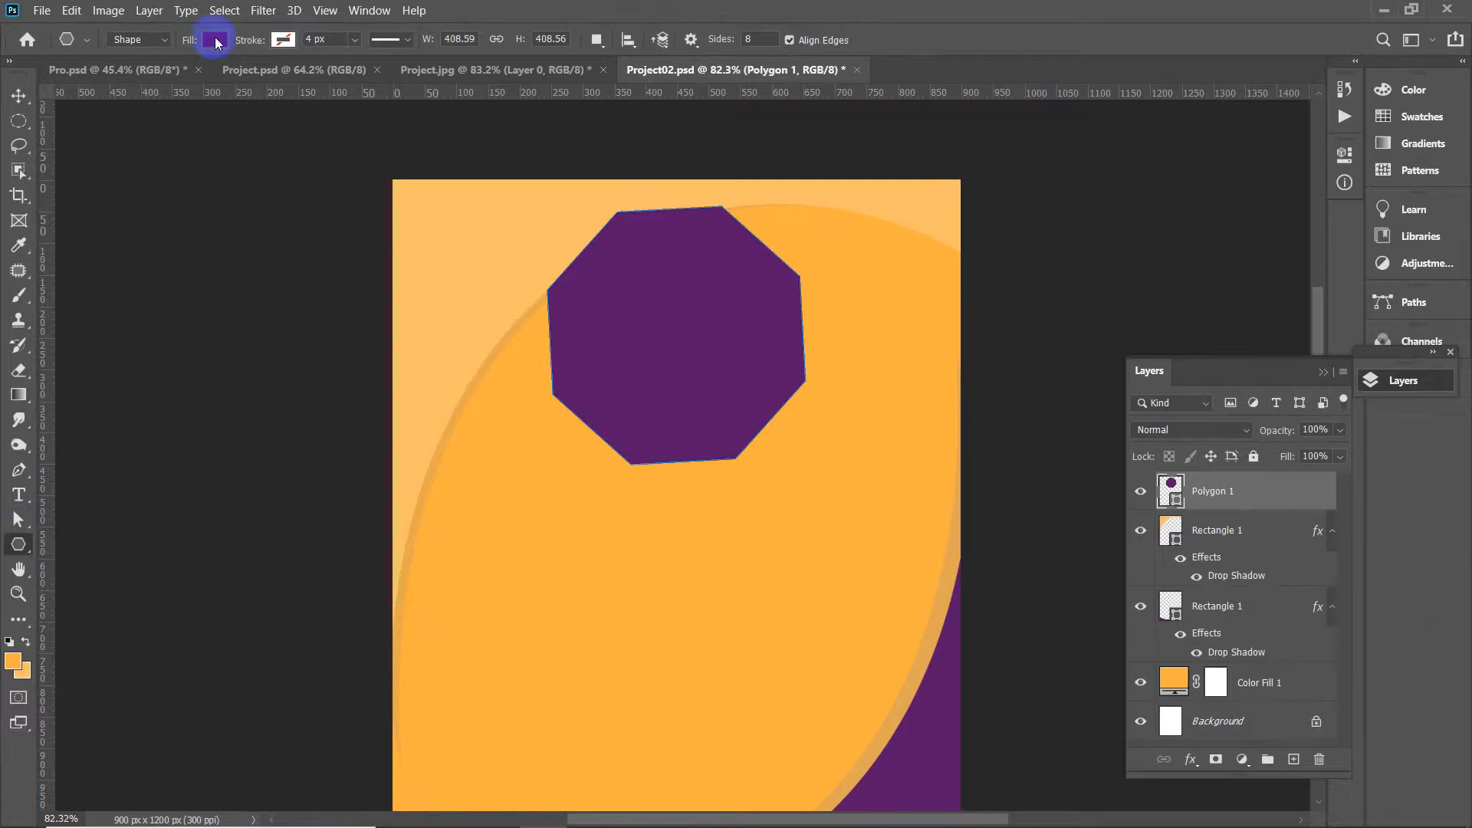
pyautogui.click(215, 40)
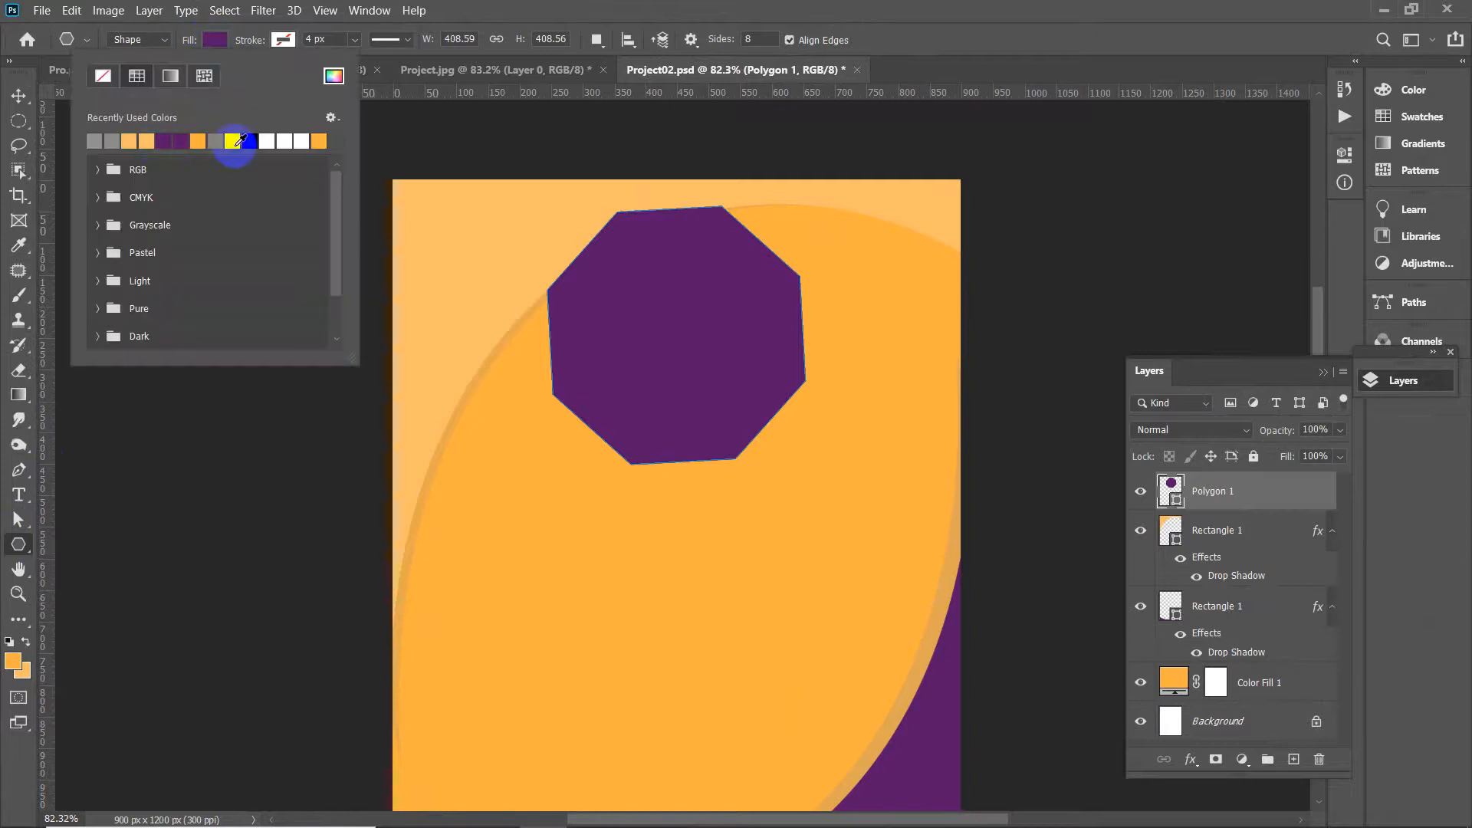
pyautogui.click(233, 141)
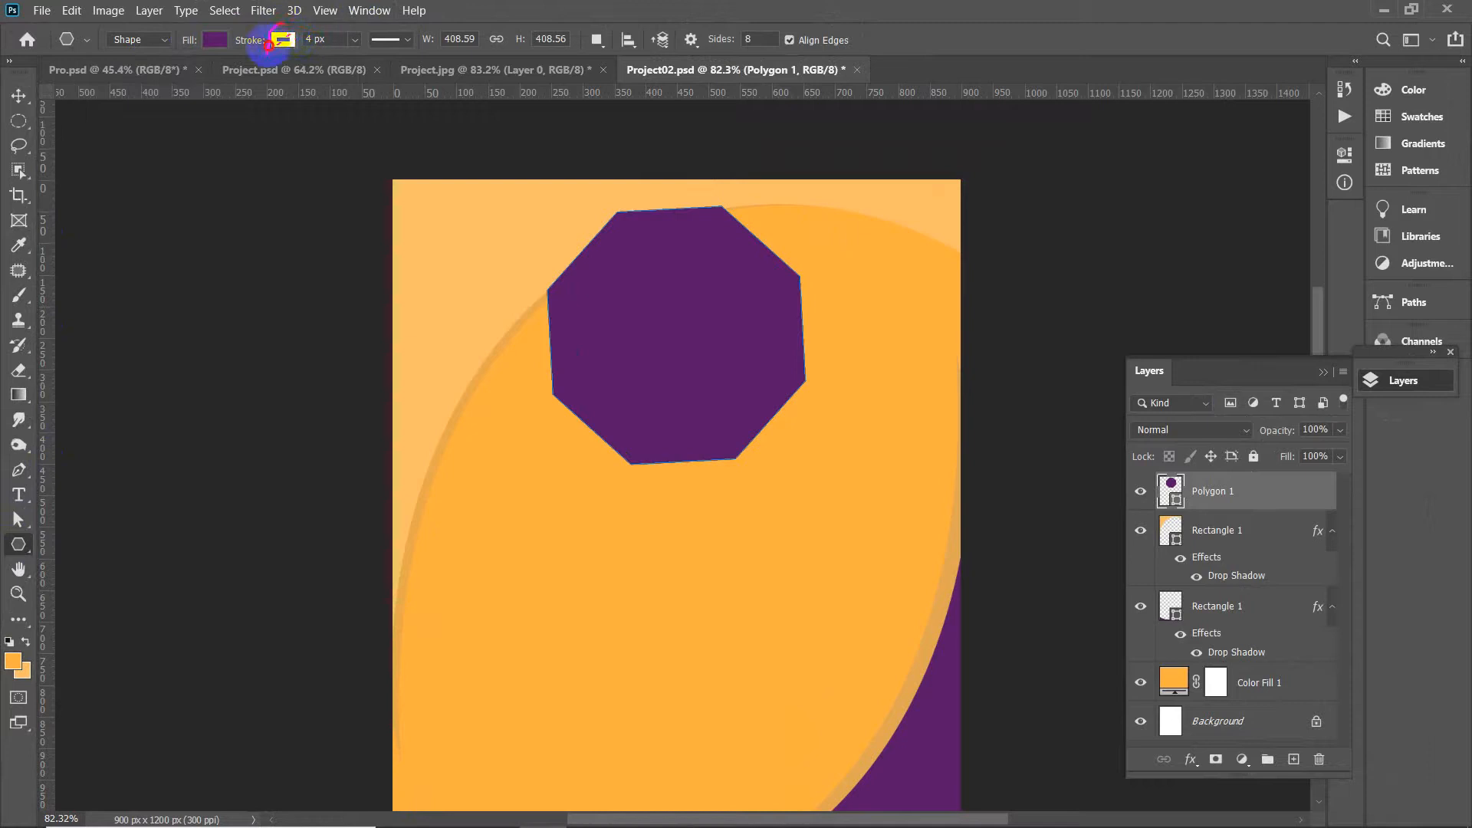
pyautogui.moveTo(268, 43); pyautogui.dragTo(279, 23)
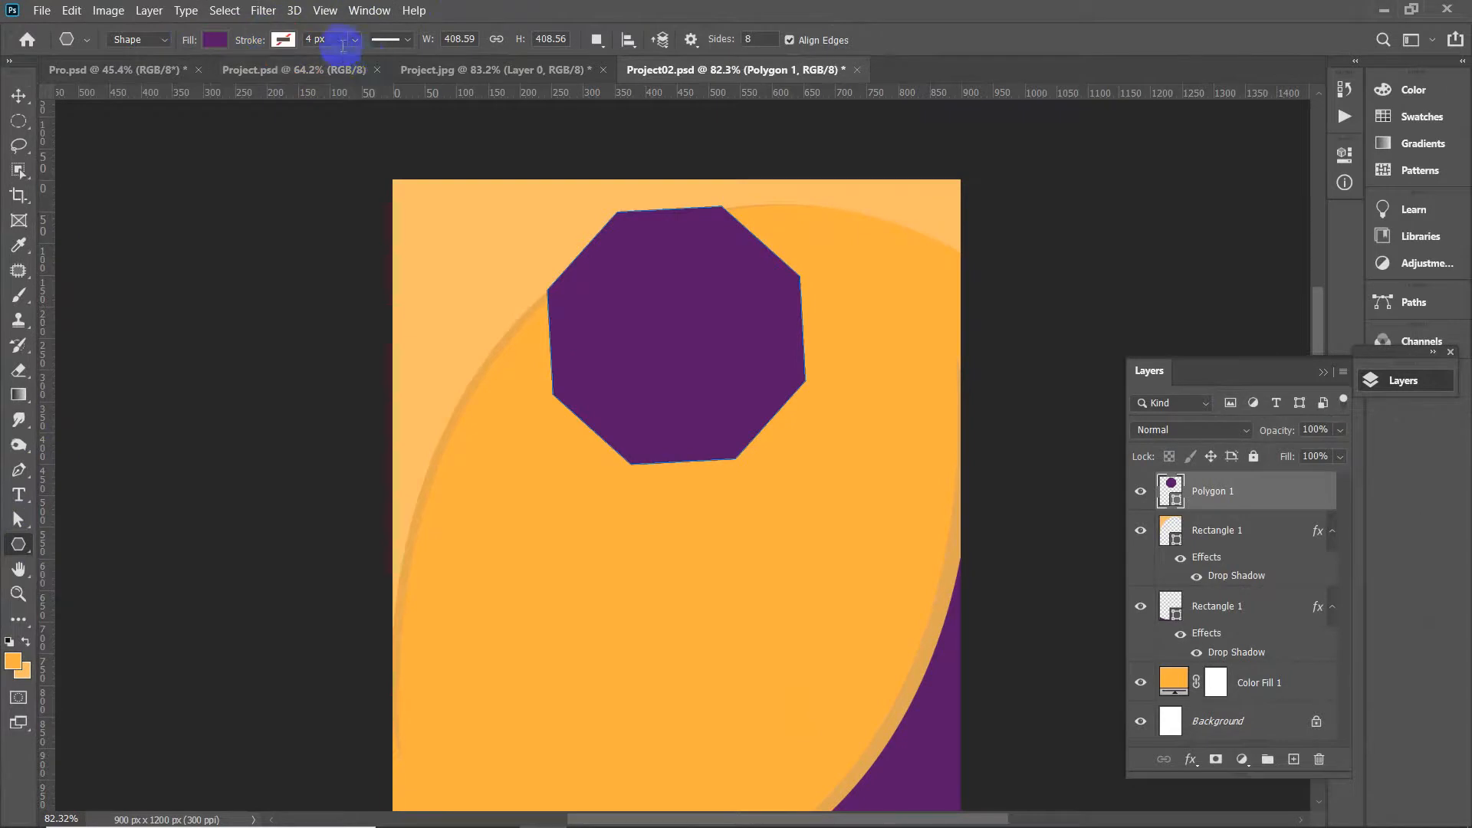
pyautogui.click(286, 41)
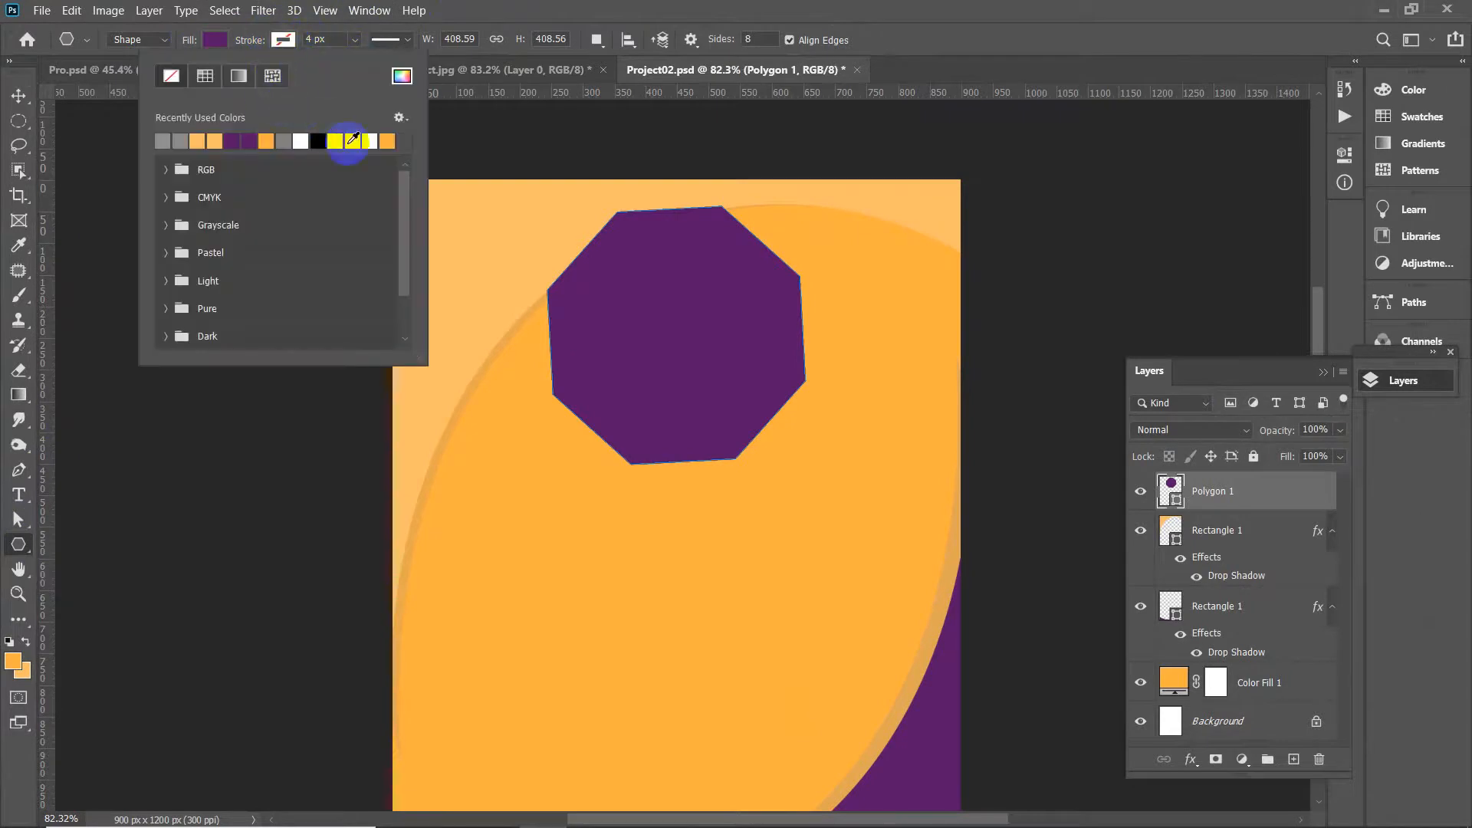
pyautogui.click(369, 141)
pyautogui.click(384, 48)
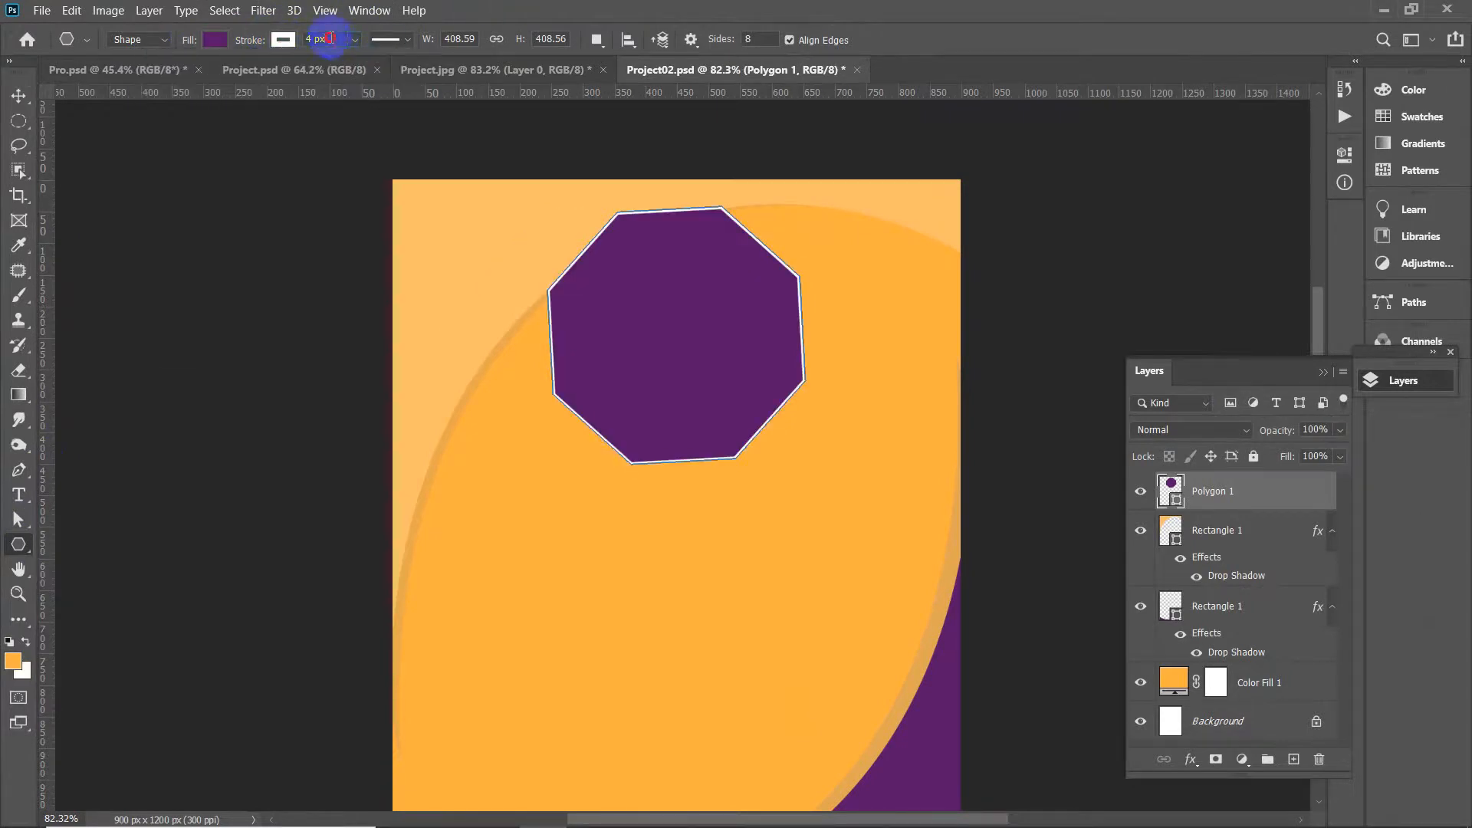
pyautogui.press('Return')
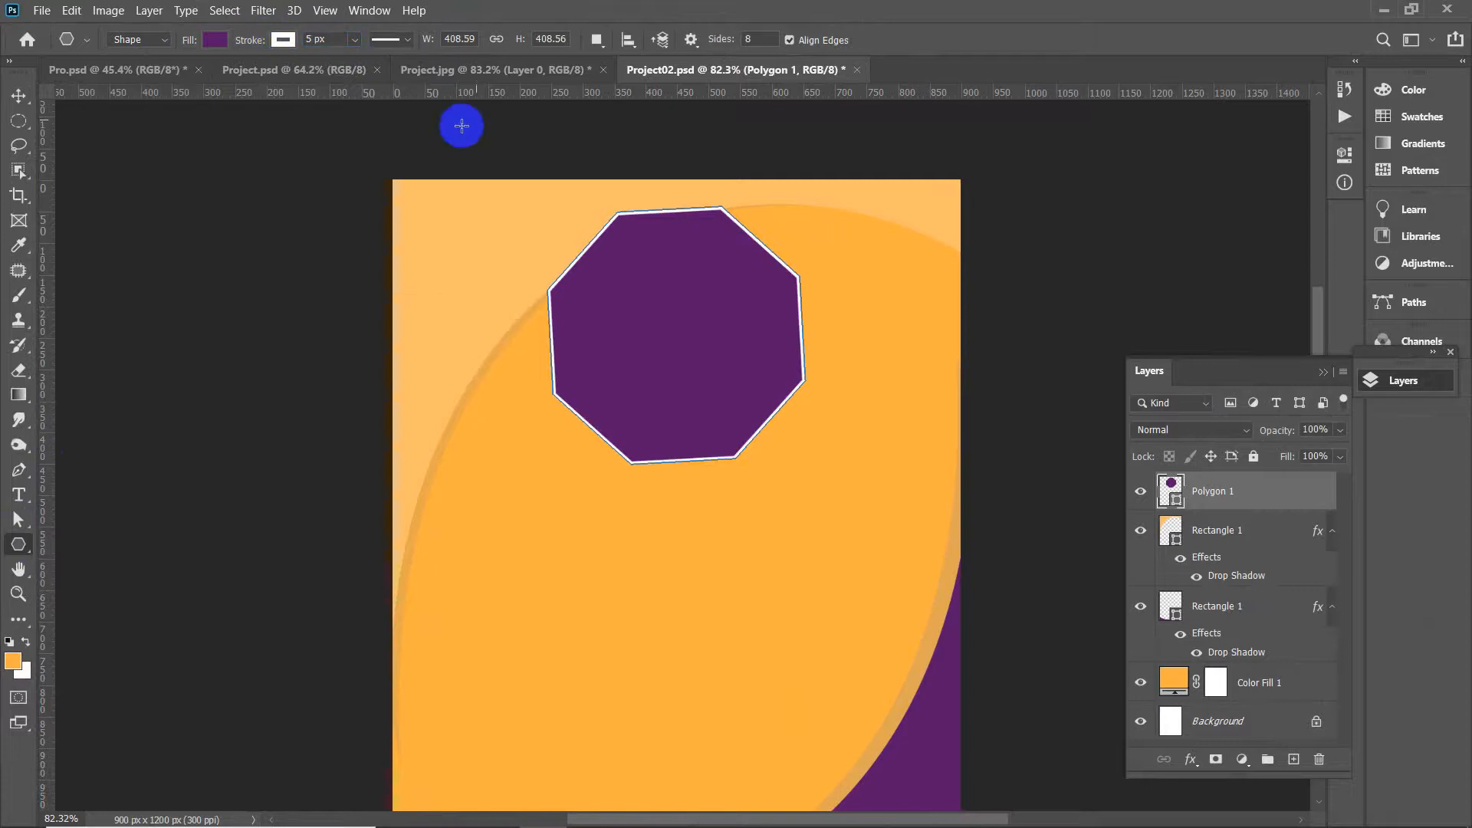
# Duplicate the octagon and place the copy diagonally below it, by the poster's left edge
pyautogui.click(18, 95)
pyautogui.click(577, 266)
pyautogui.click(708, 292)
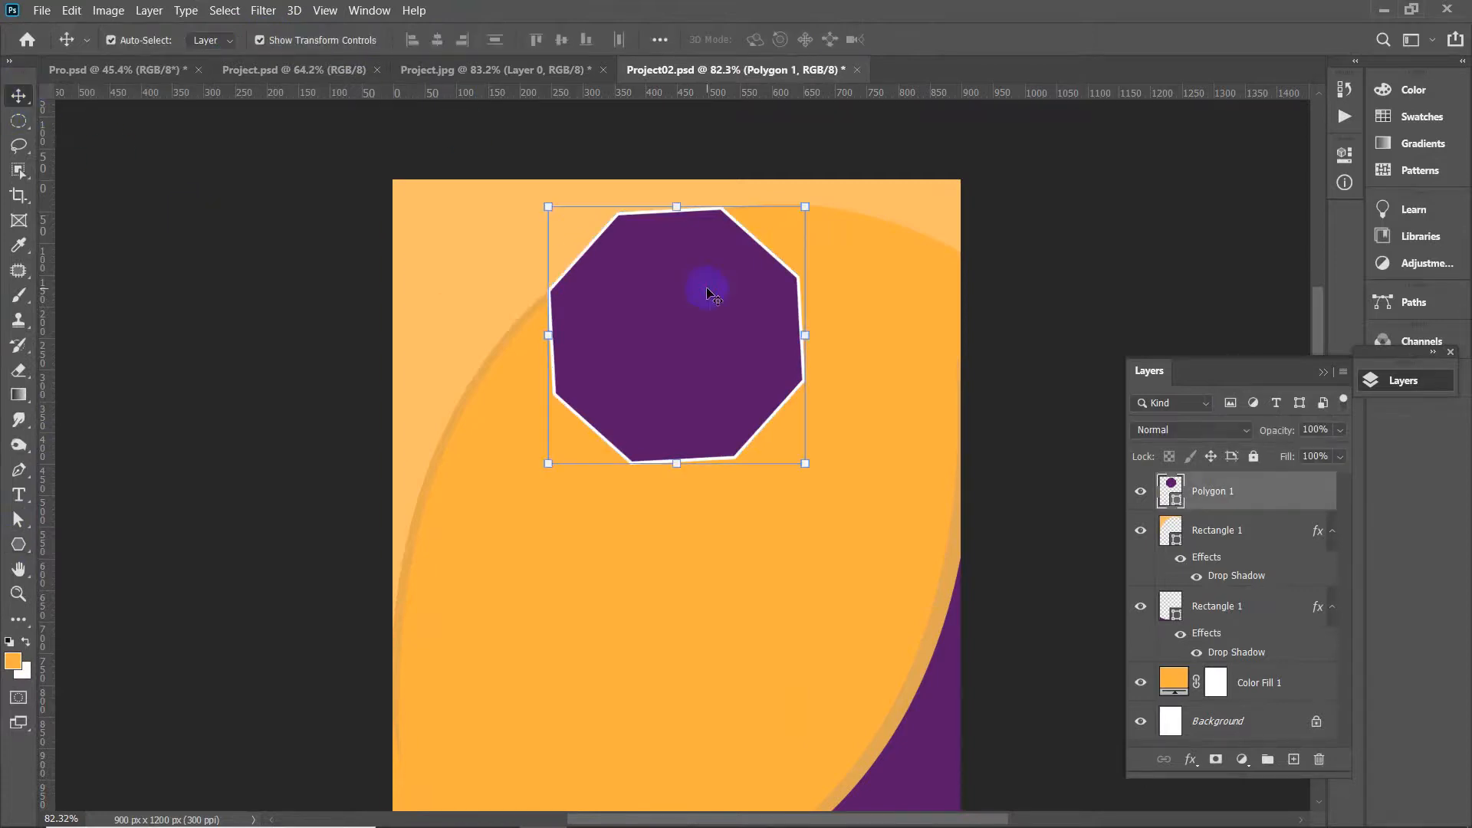
pyautogui.scroll(-3, 688, 322)
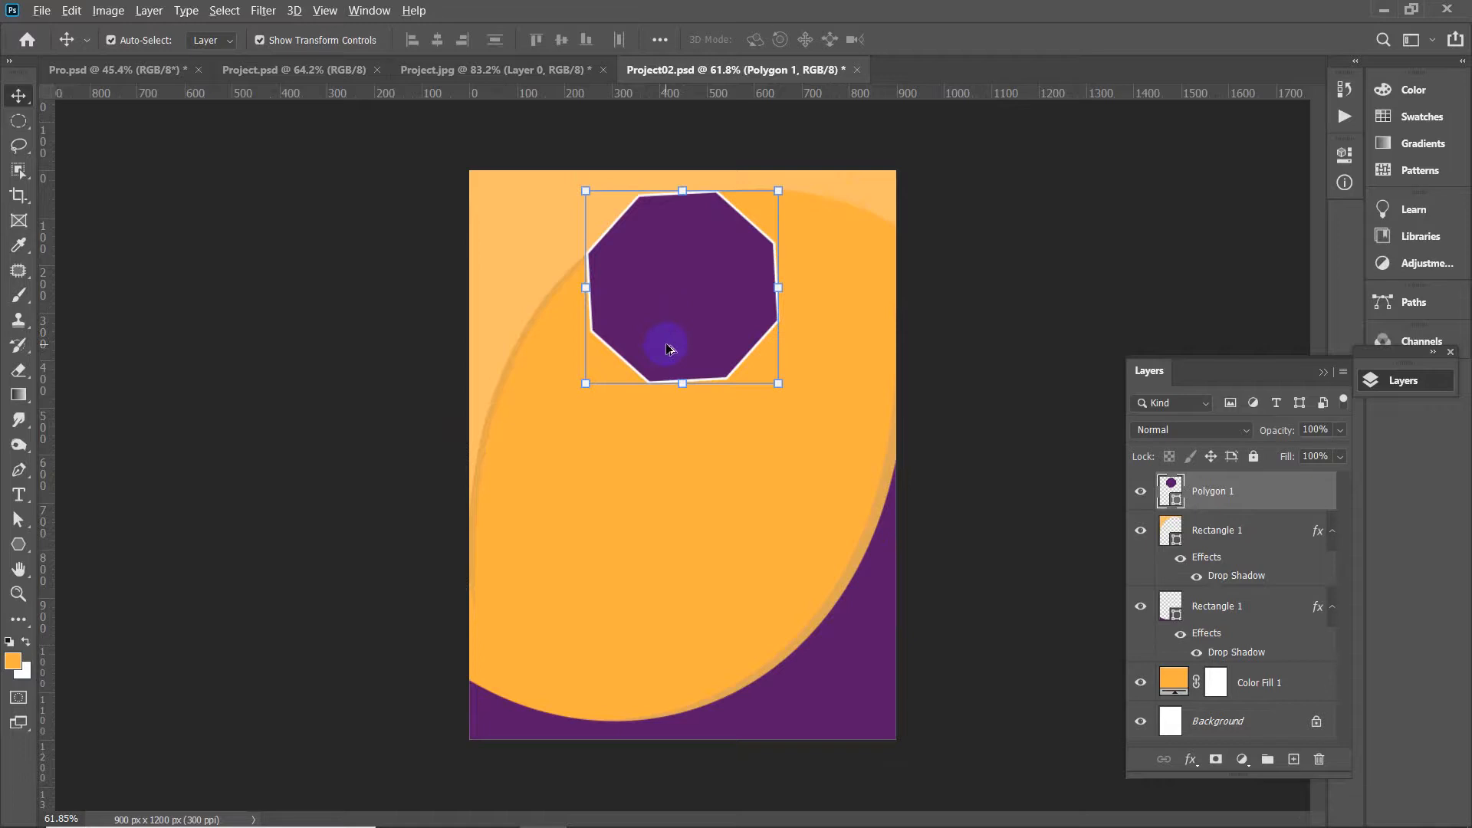
pyautogui.scroll(3, 667, 349)
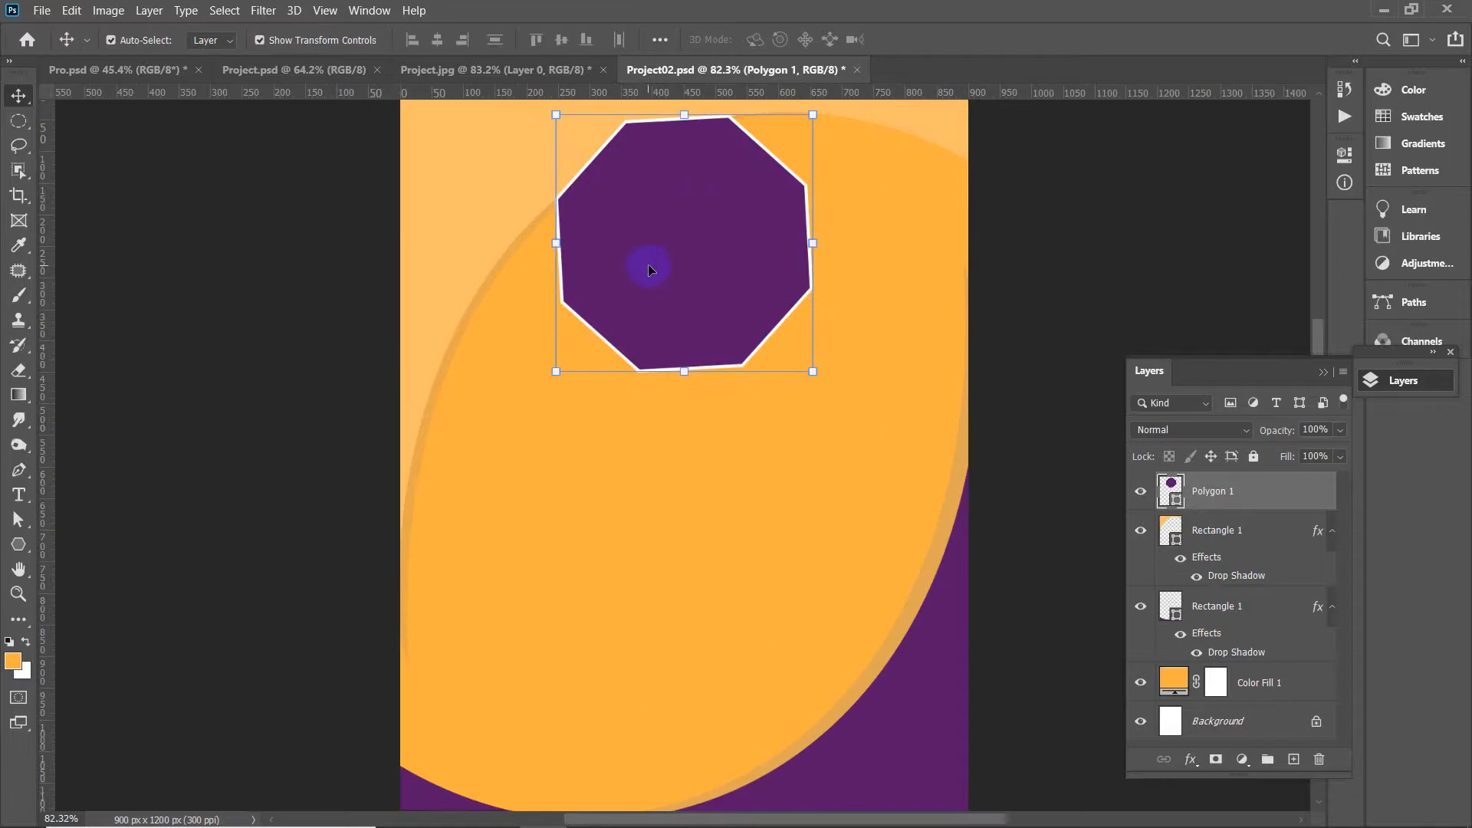
pyautogui.moveTo(647, 263); pyautogui.dragTo(491, 491)
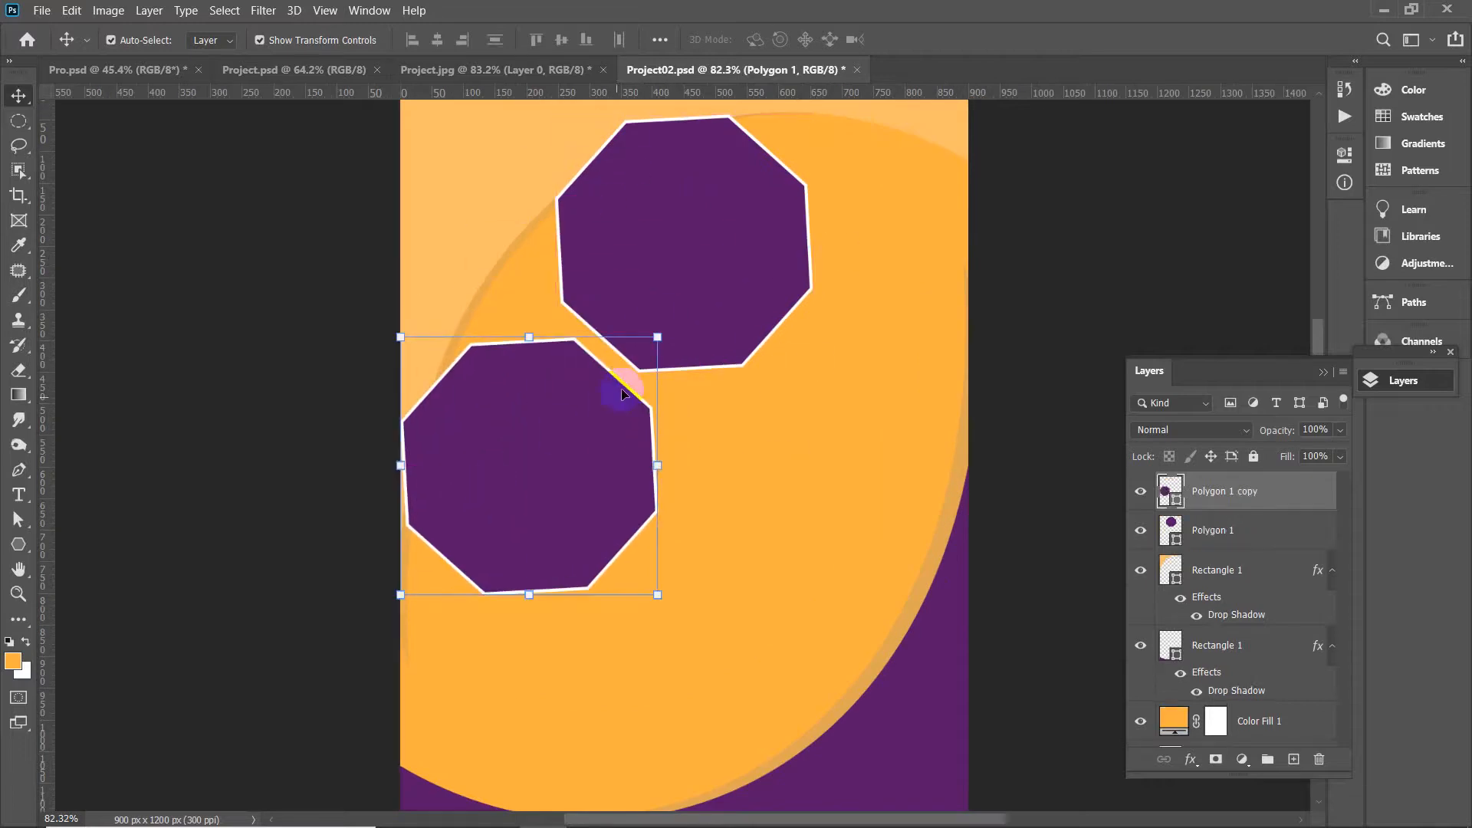
# Scale the copied octagon to about 63% and place it snugly against the large octagon's lower-left side
pyautogui.moveTo(657, 335); pyautogui.dragTo(575, 456)
pyautogui.moveTo(490, 497); pyautogui.dragTo(526, 352)
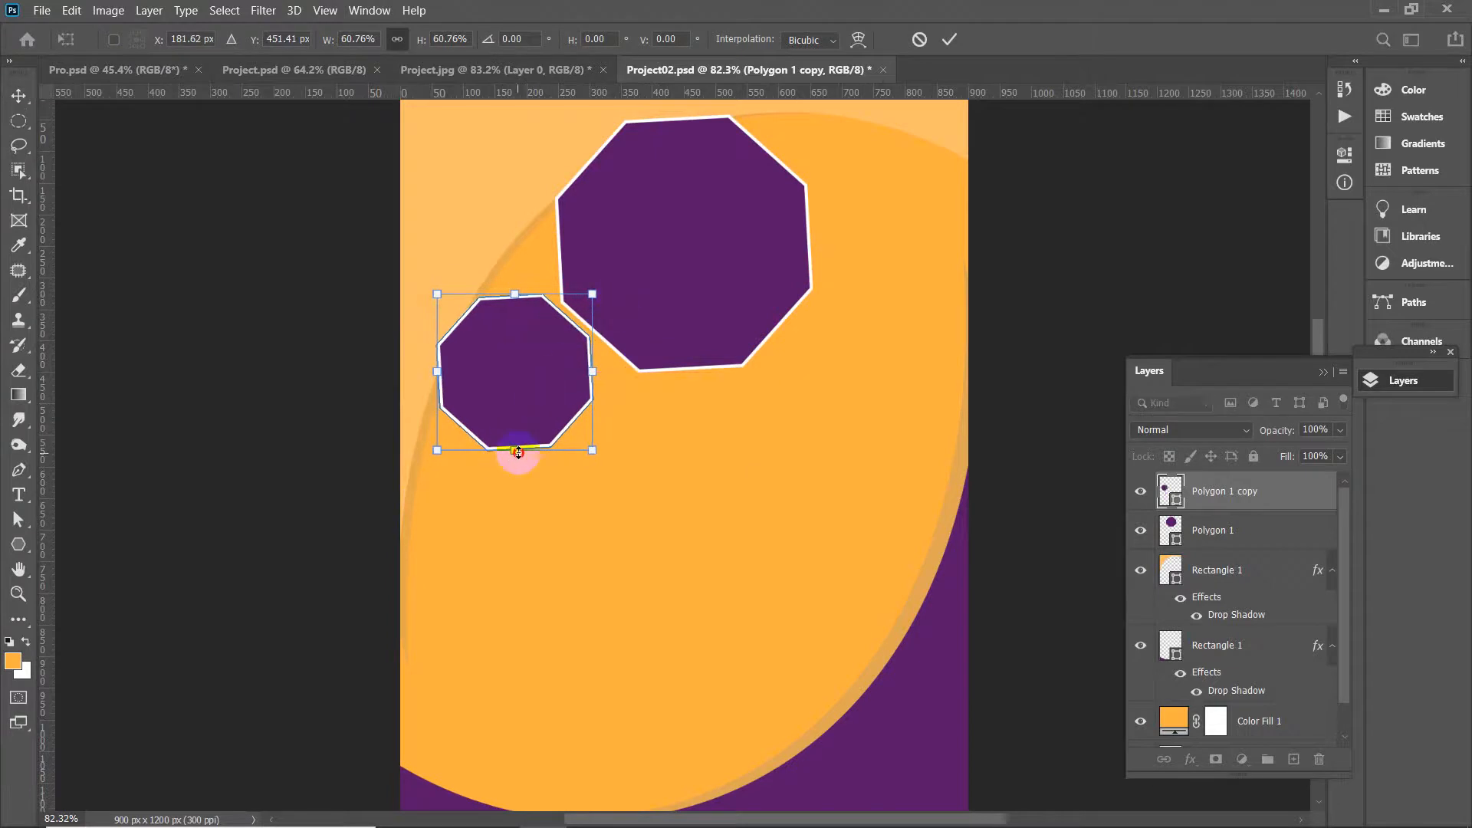
pyautogui.moveTo(519, 452); pyautogui.dragTo(518, 458)
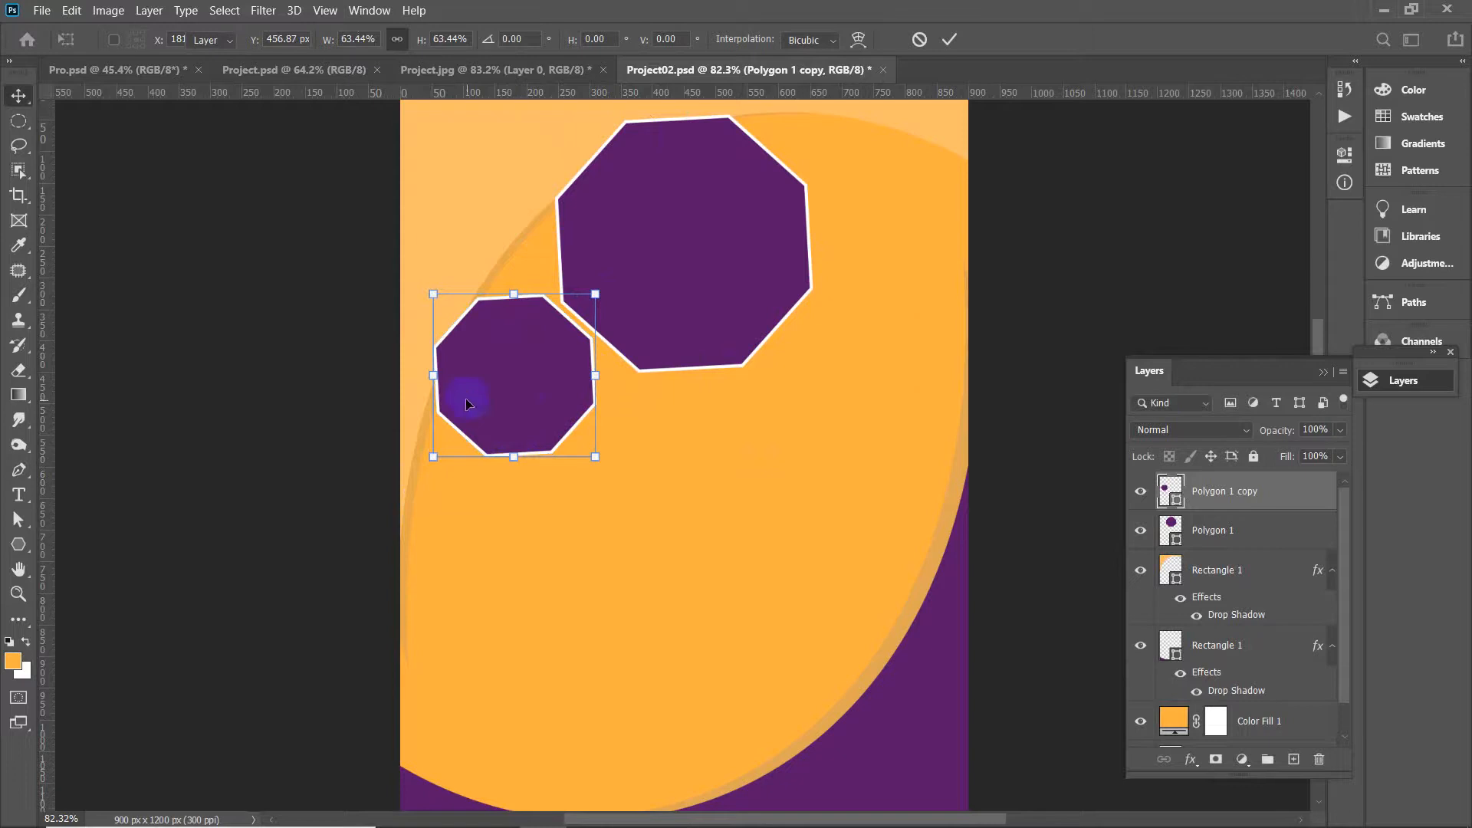
pyautogui.press('Return')
# Duplicate the small octagon and place the copy beside the large octagon's lower-right side
pyautogui.moveTo(523, 384); pyautogui.dragTo(877, 362)
pyautogui.moveTo(624, 371); pyautogui.dragTo(563, 383)
pyautogui.click(346, 374)
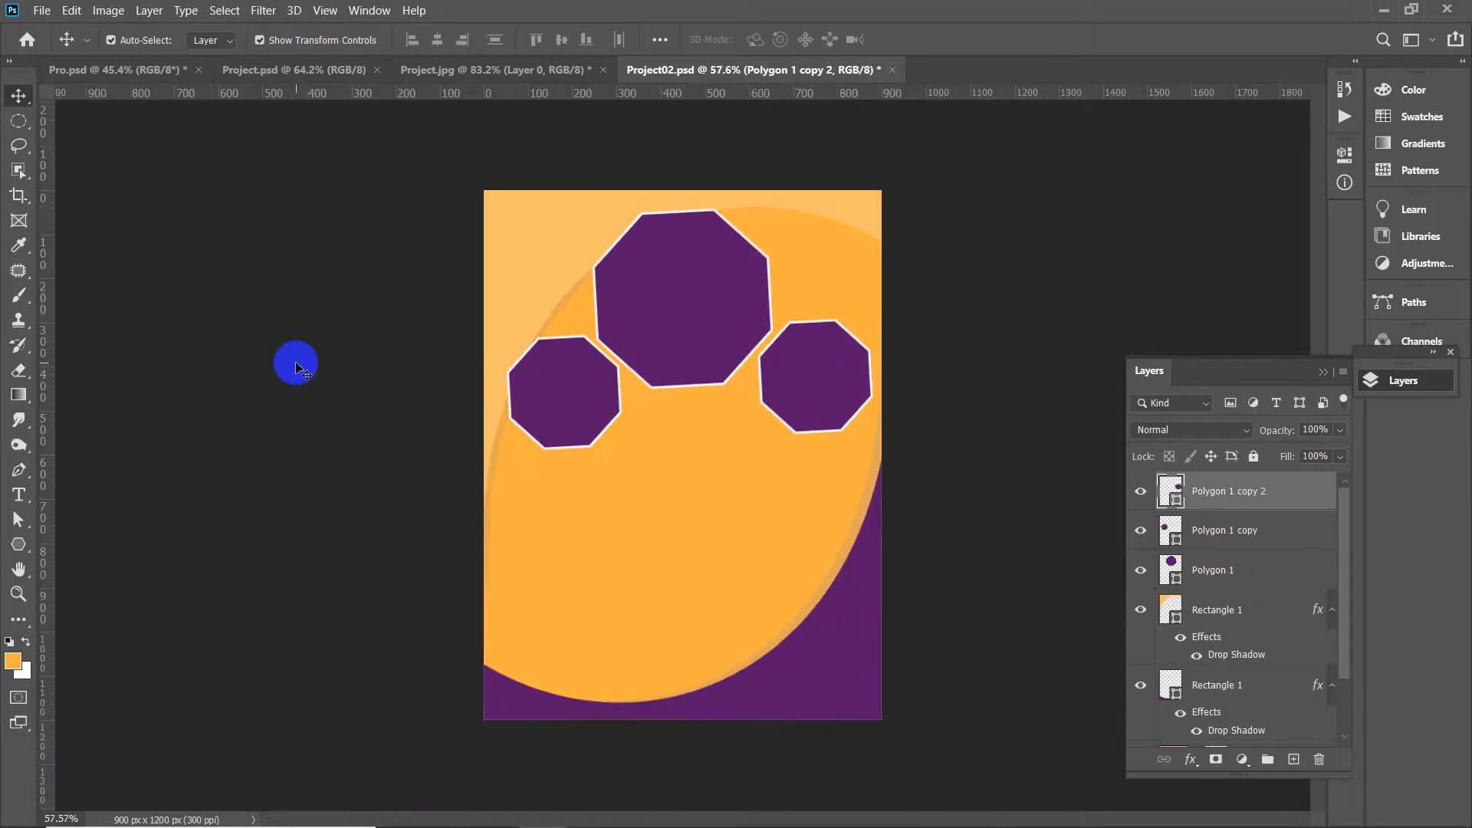
# Enlarge the small octagon on the poster's left side to about 105%
pyautogui.click(577, 425)
pyautogui.scroll(1, 554, 441)
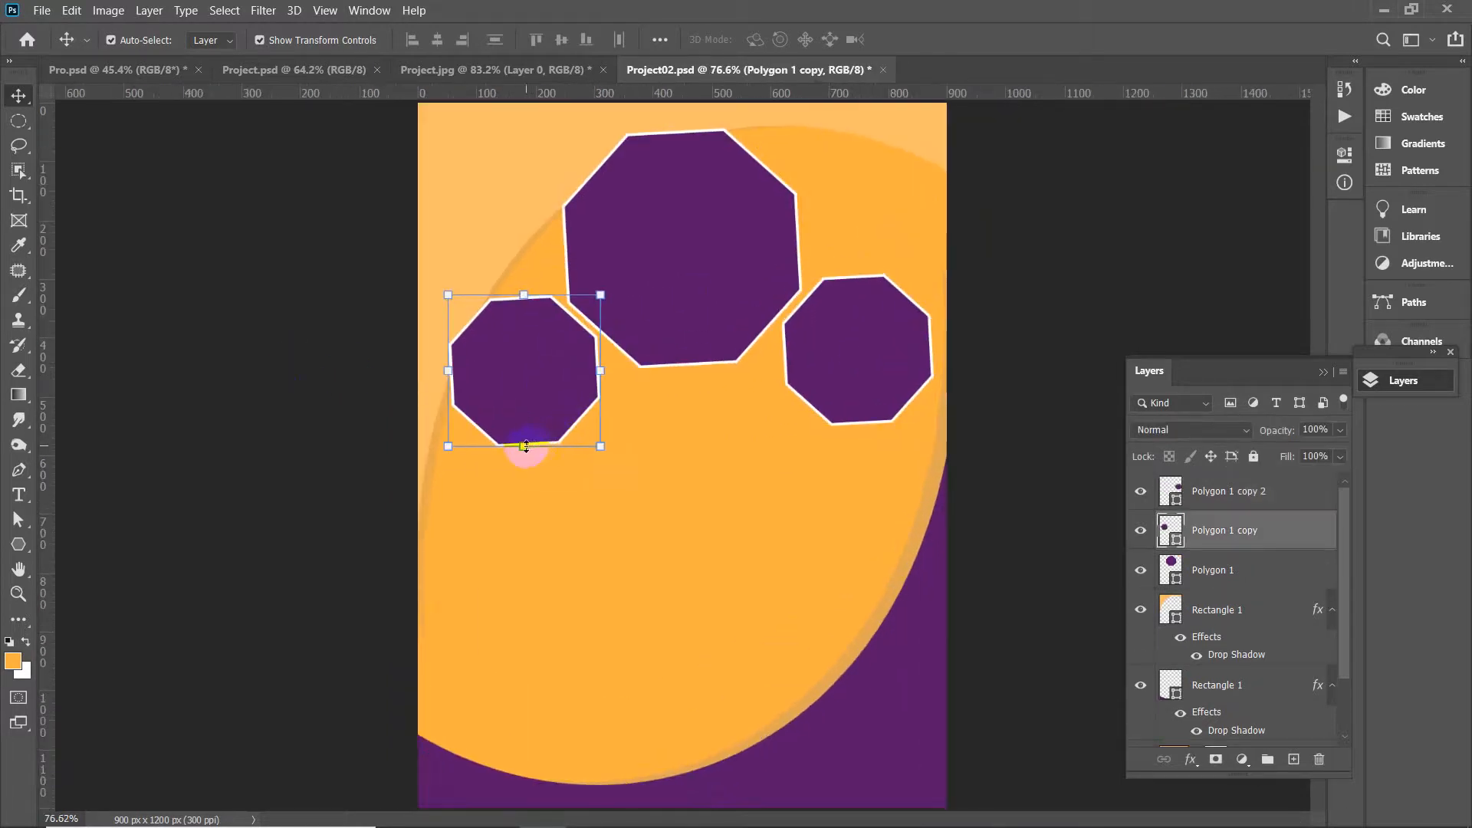
pyautogui.moveTo(526, 447); pyautogui.dragTo(524, 458)
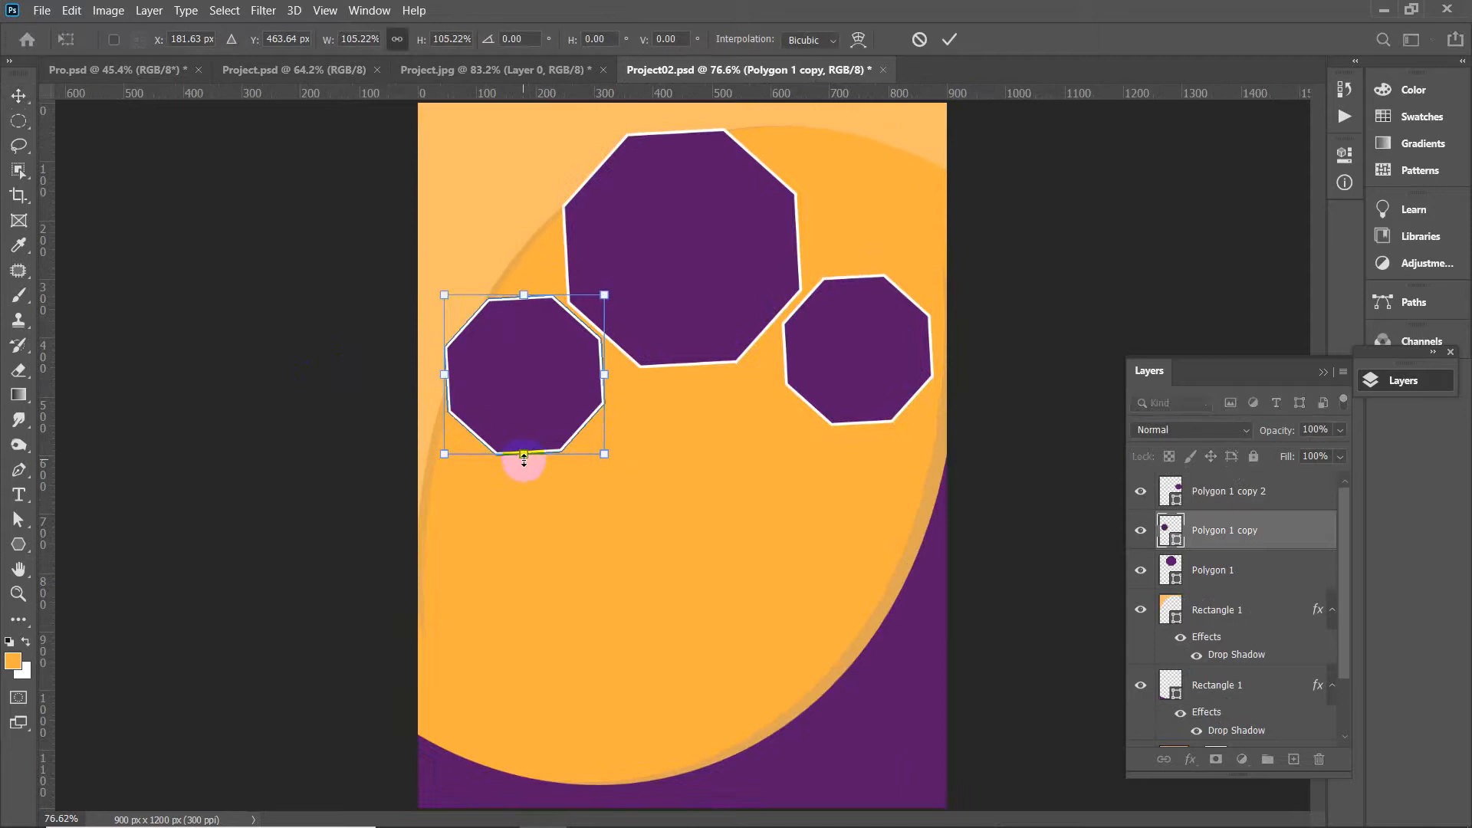
pyautogui.press('Return')
pyautogui.click(1002, 256)
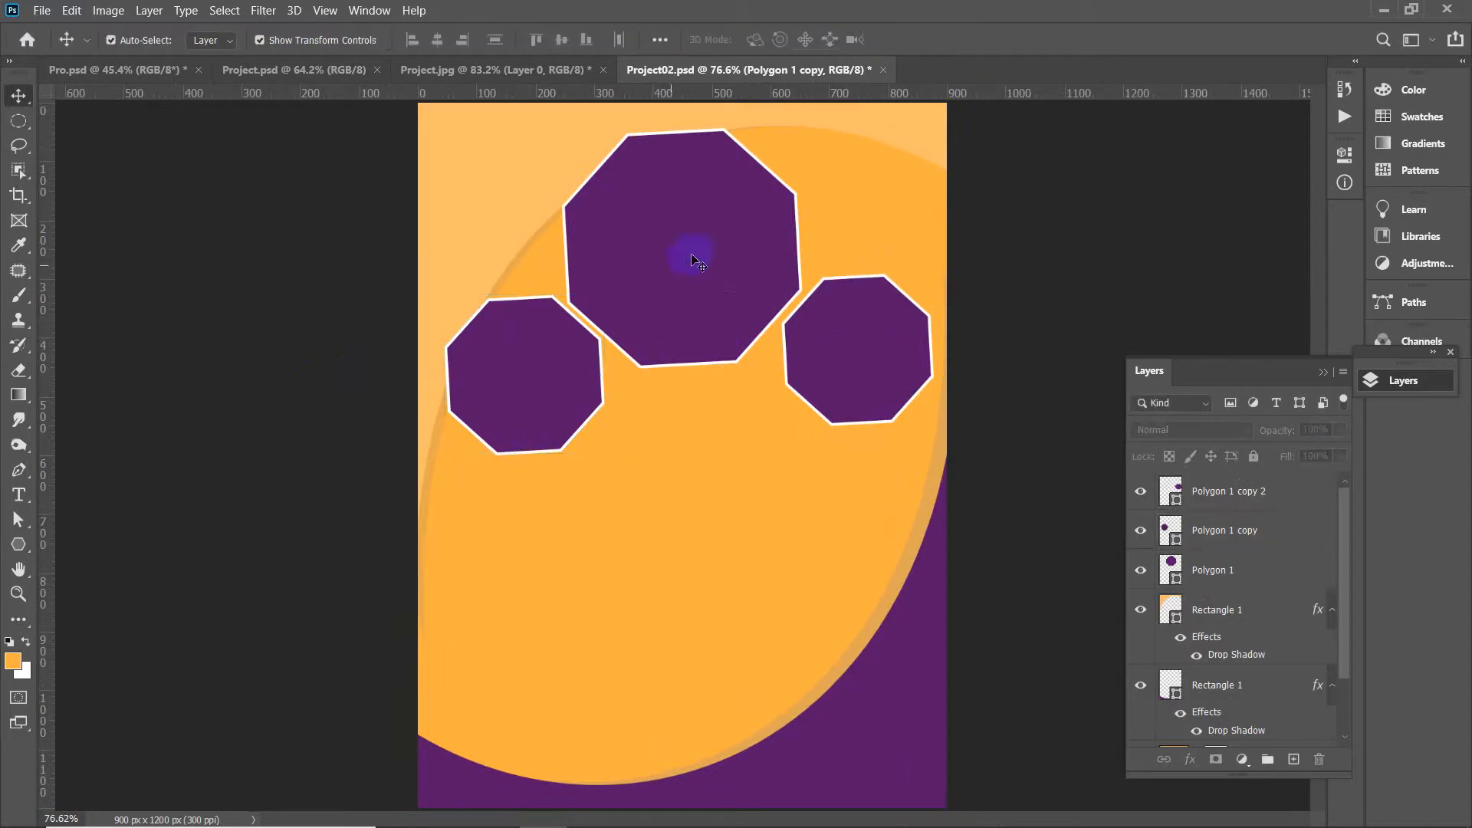
pyautogui.click(736, 222)
pyautogui.click(893, 338)
pyautogui.click(543, 376)
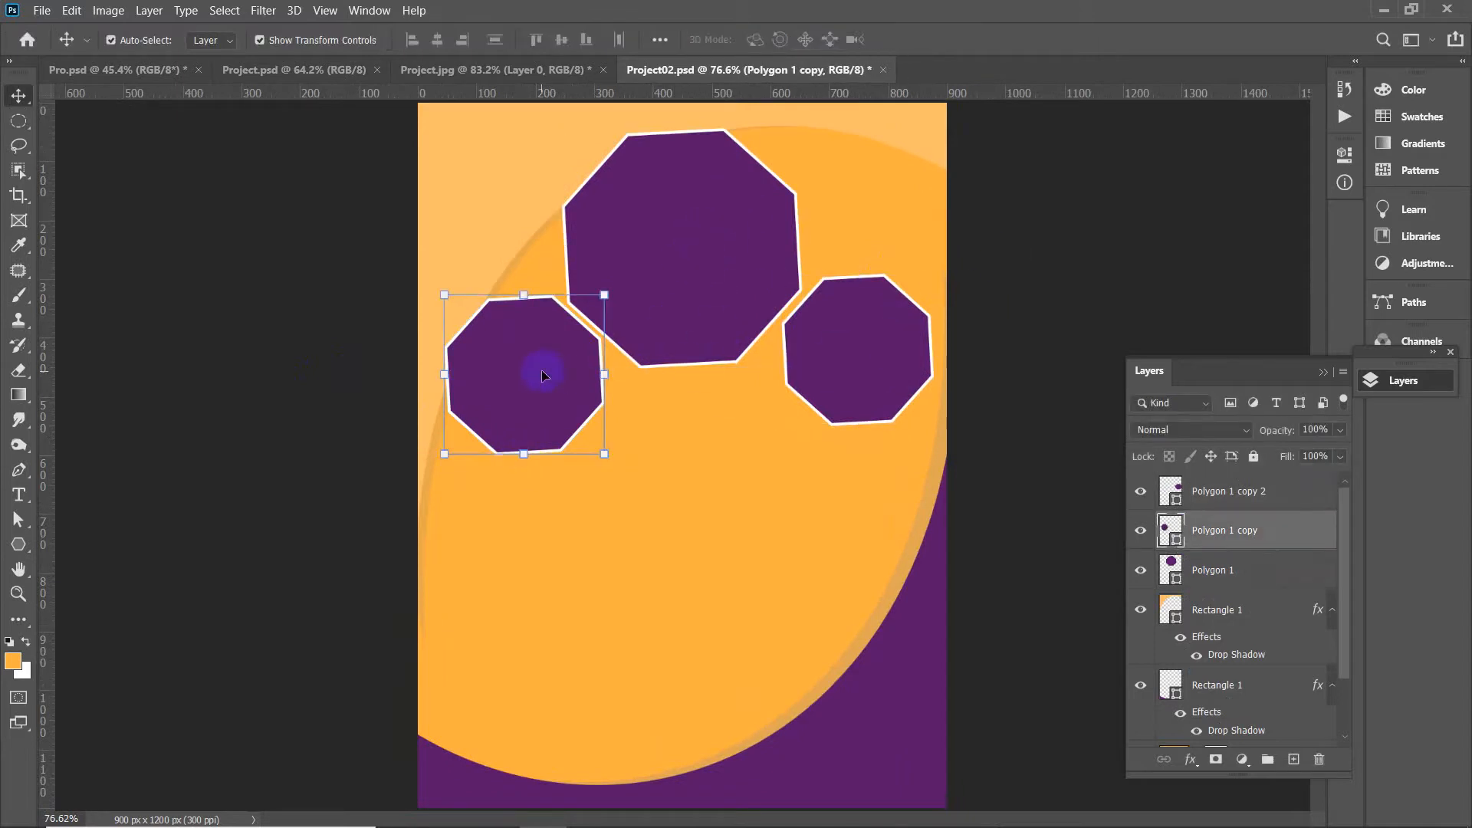
pyautogui.scroll(-2, 659, 359)
pyautogui.click(1042, 256)
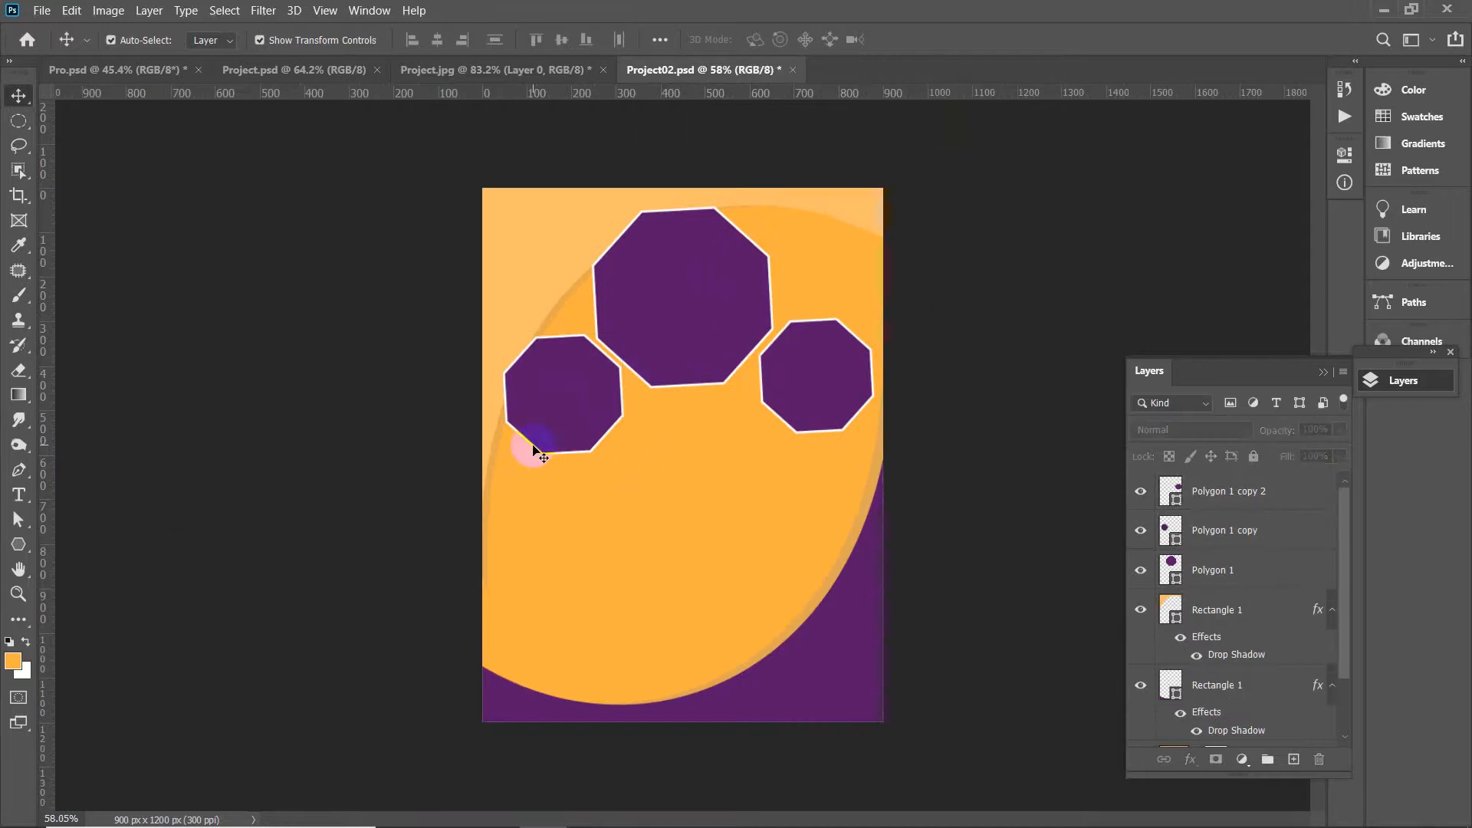
# From File Explorer, place the photos arrrcswehqx, laos-luang-prabang-kuang-si-waterfalls and mhhhwpnwpqy into the poster, directly above the left small octagon's layer
pyautogui.click(545, 399)
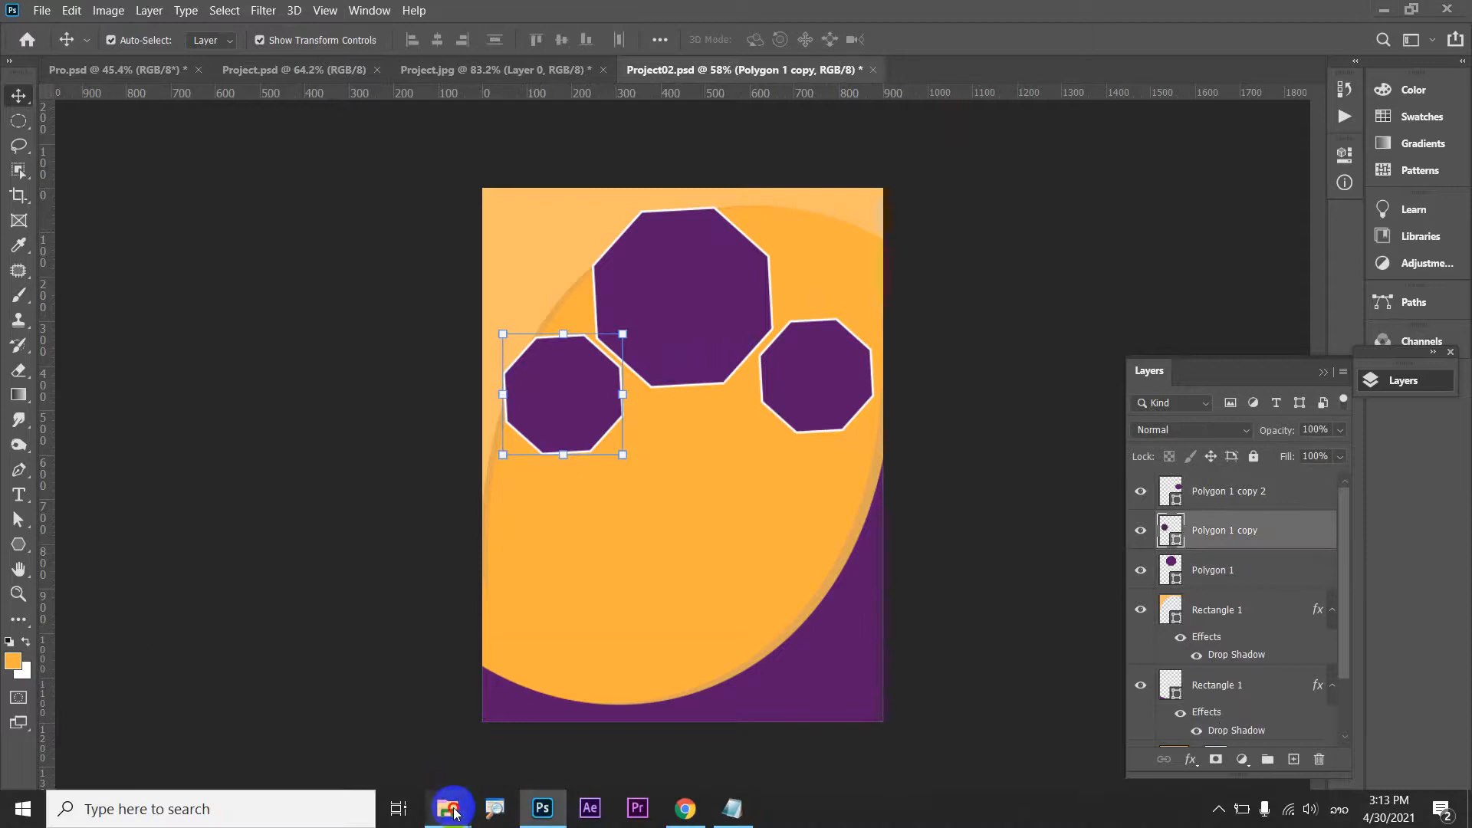
pyautogui.moveTo(448, 801)
pyautogui.click(493, 729)
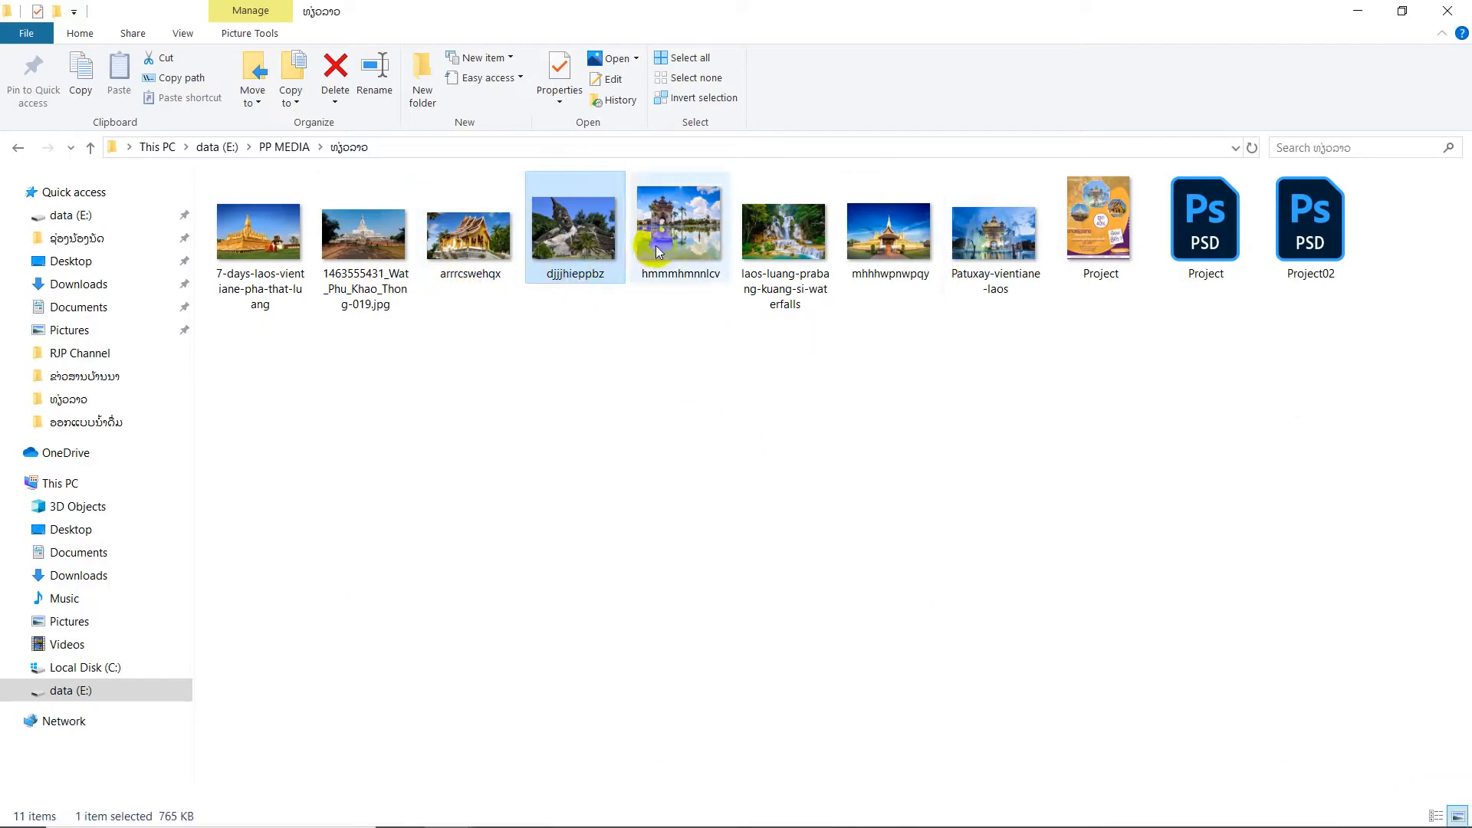
pyautogui.click(897, 232)
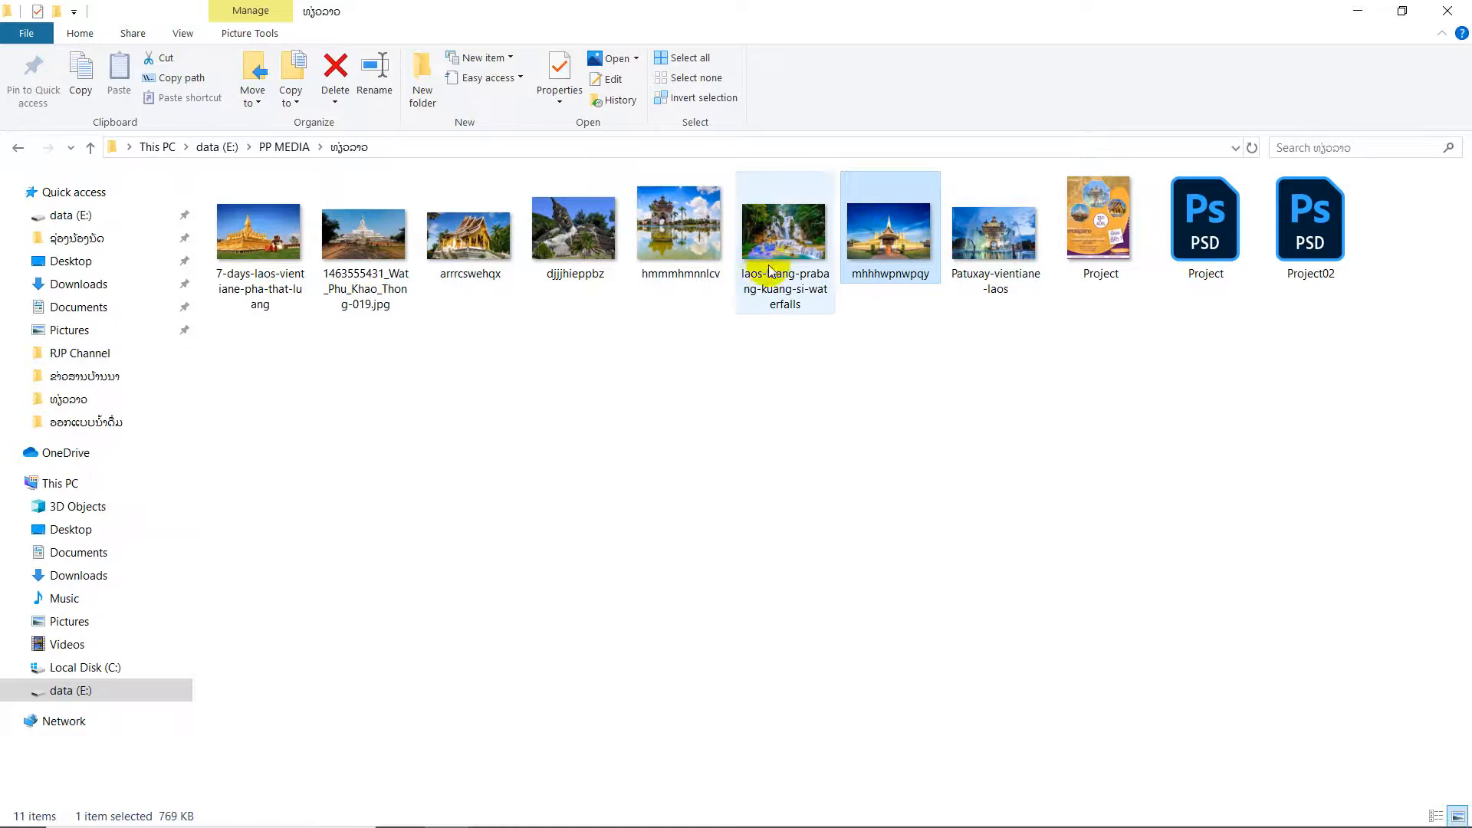
pyautogui.keyDown('ctrl'); pyautogui.click(790, 244); pyautogui.keyUp('ctrl')
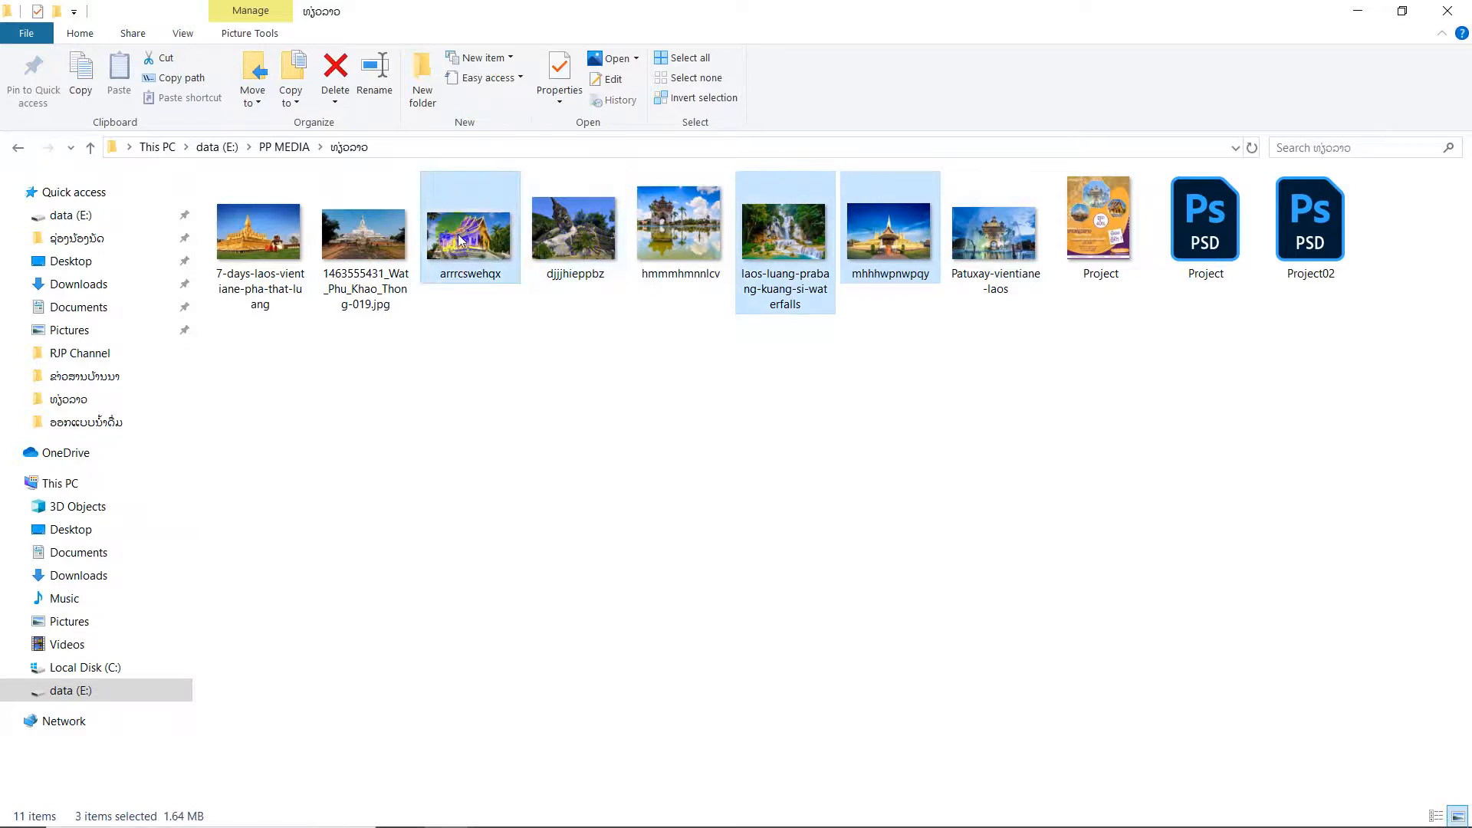
pyautogui.moveTo(460, 240); pyautogui.dragTo(716, 471)
pyautogui.doubleClick(717, 475)
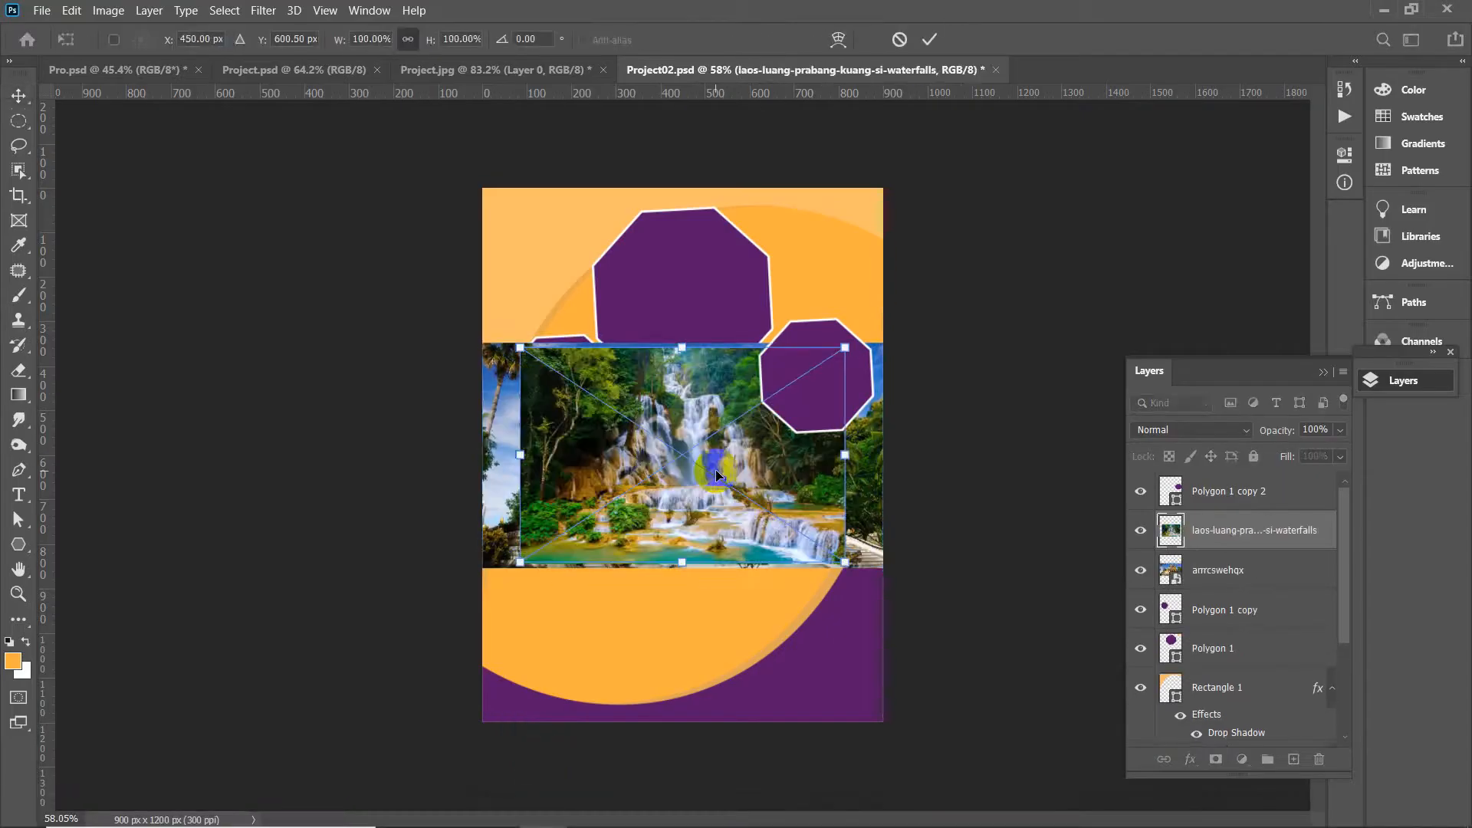
pyautogui.doubleClick(717, 474)
pyautogui.doubleClick(716, 474)
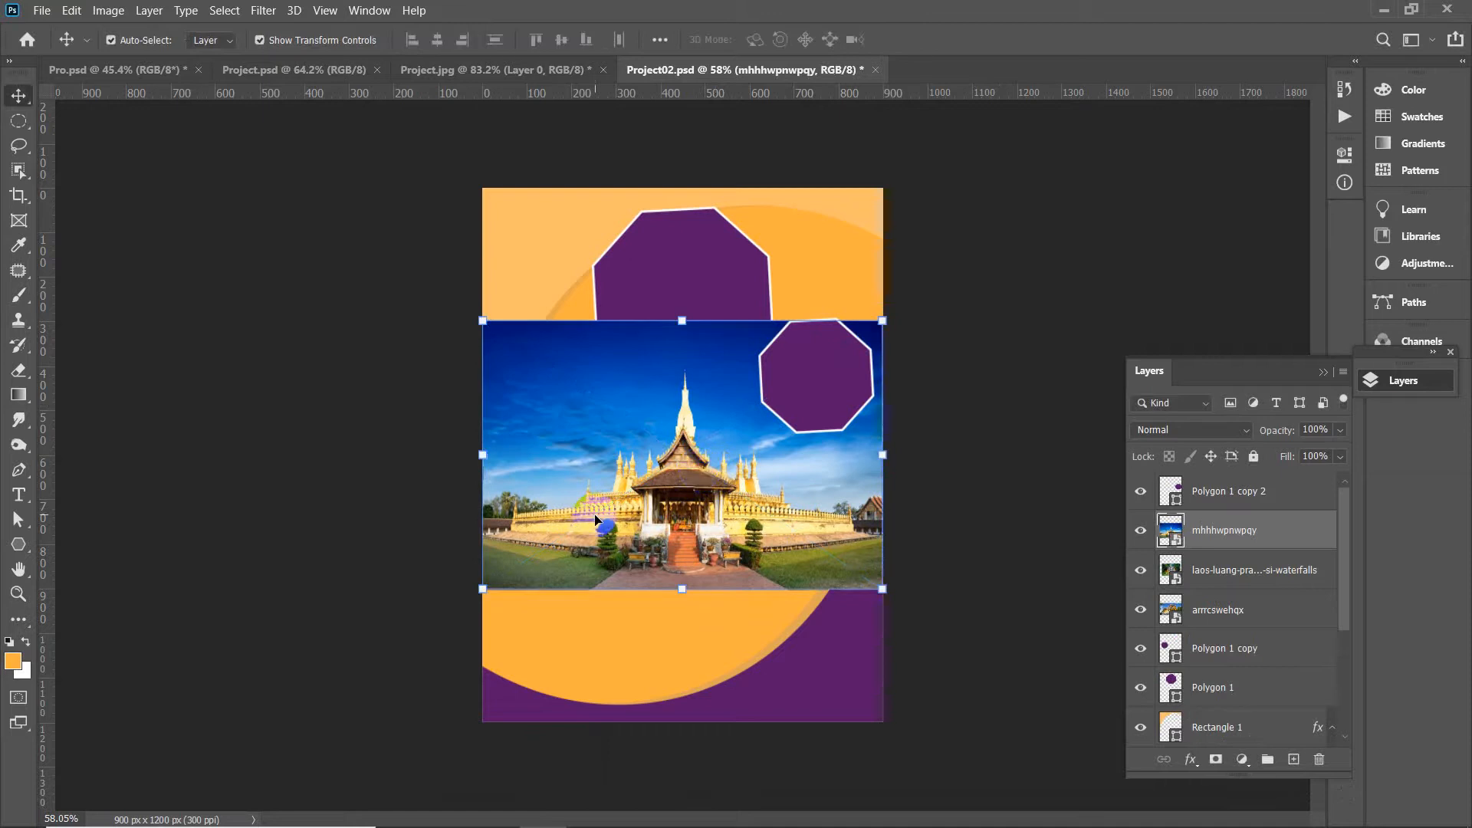
# Shrink the golden temple photo mhhhwpnwpqy to about 725 px wide and centre it at the poster's upper edge, covering the large octagon
pyautogui.moveTo(683, 468); pyautogui.dragTo(685, 348)
pyautogui.moveTo(880, 467); pyautogui.dragTo(802, 415)
pyautogui.moveTo(664, 326); pyautogui.dragTo(706, 322)
pyautogui.press('Return')
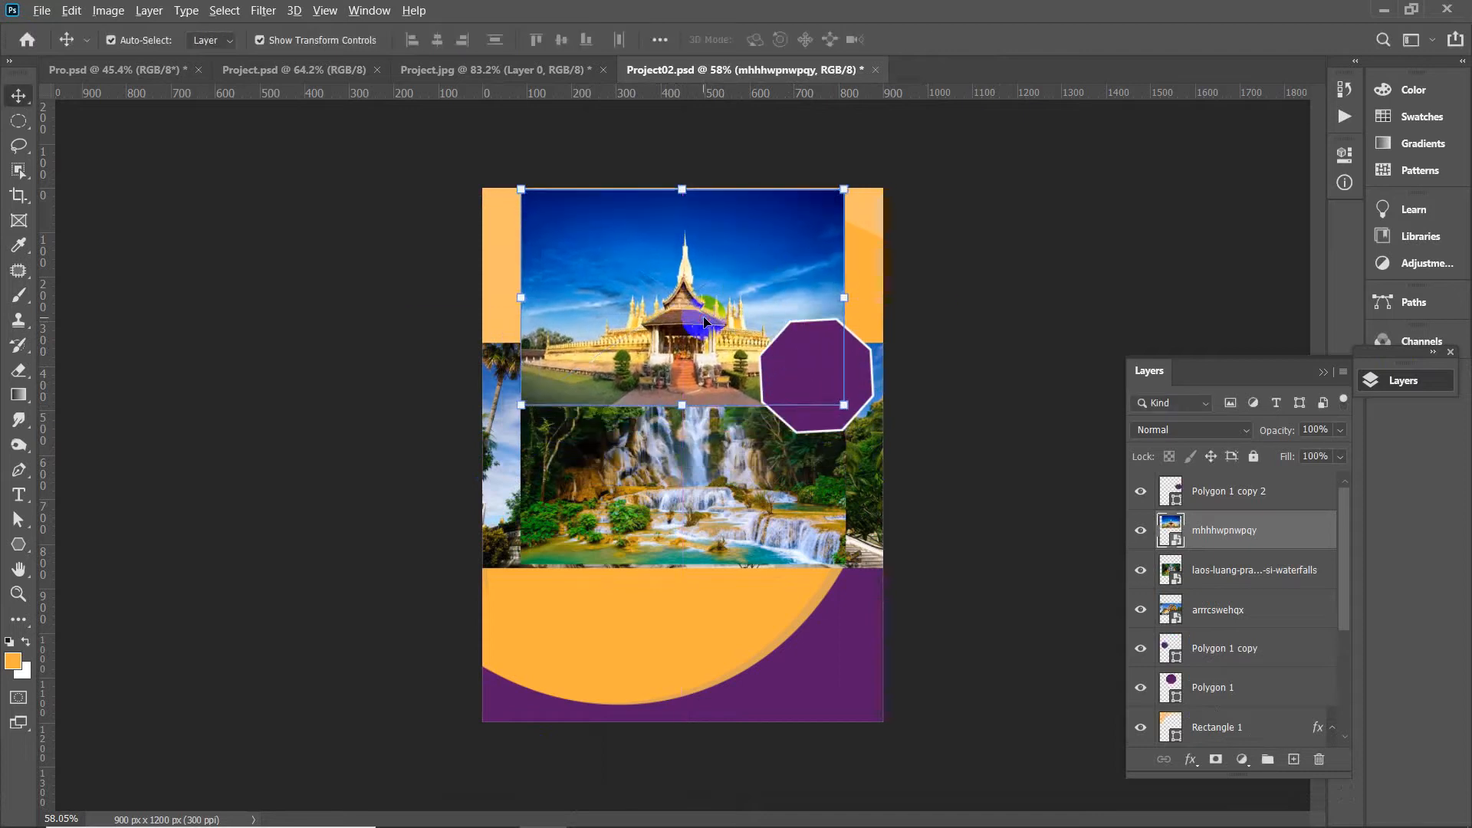
# Lower the golden temple photo slightly and try masking it with a circular selection about 335 px wide around the temple
pyautogui.scroll(3, 706, 322)
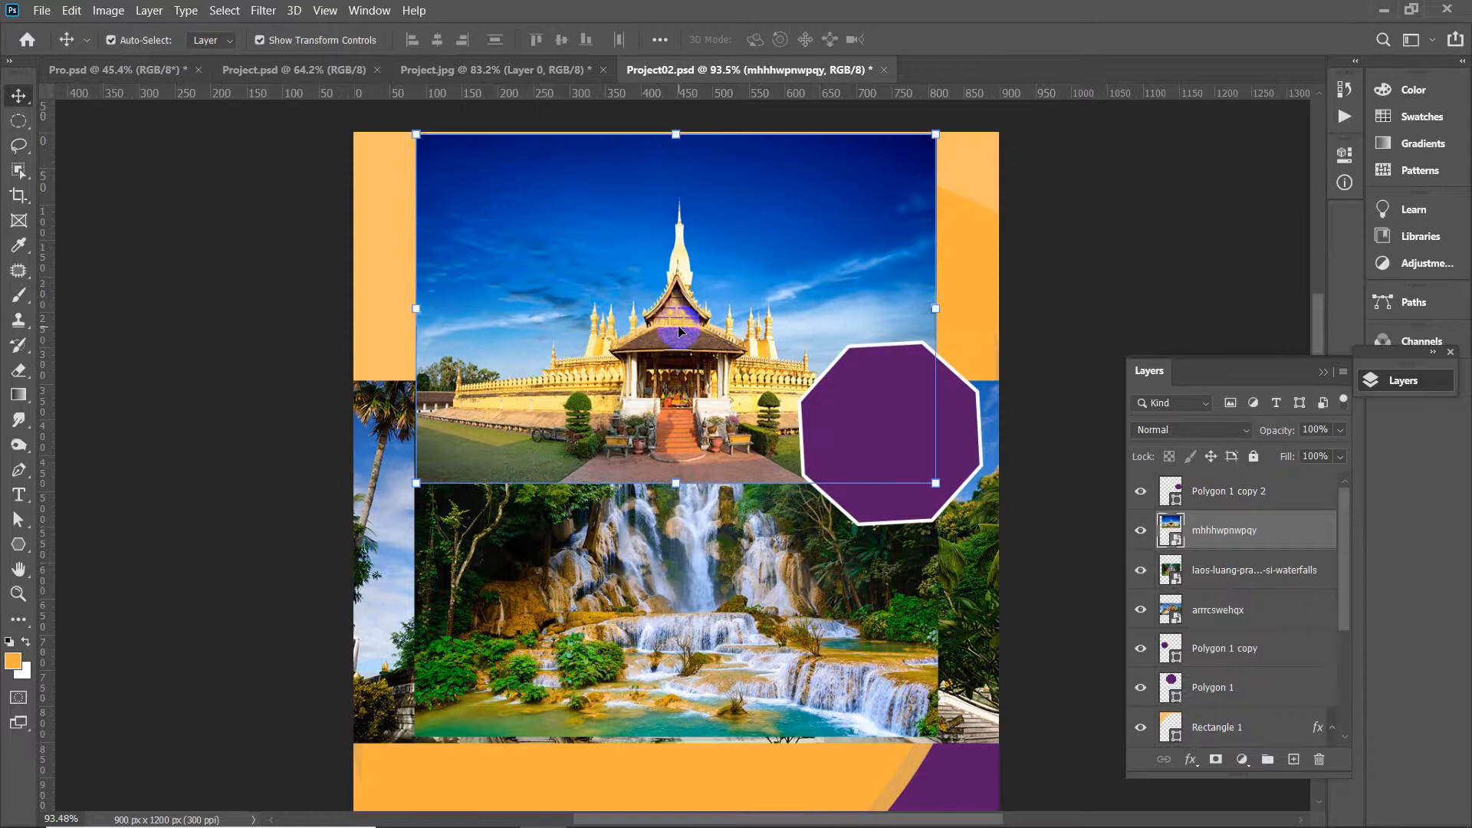
pyautogui.moveTo(679, 331); pyautogui.dragTo(650, 389)
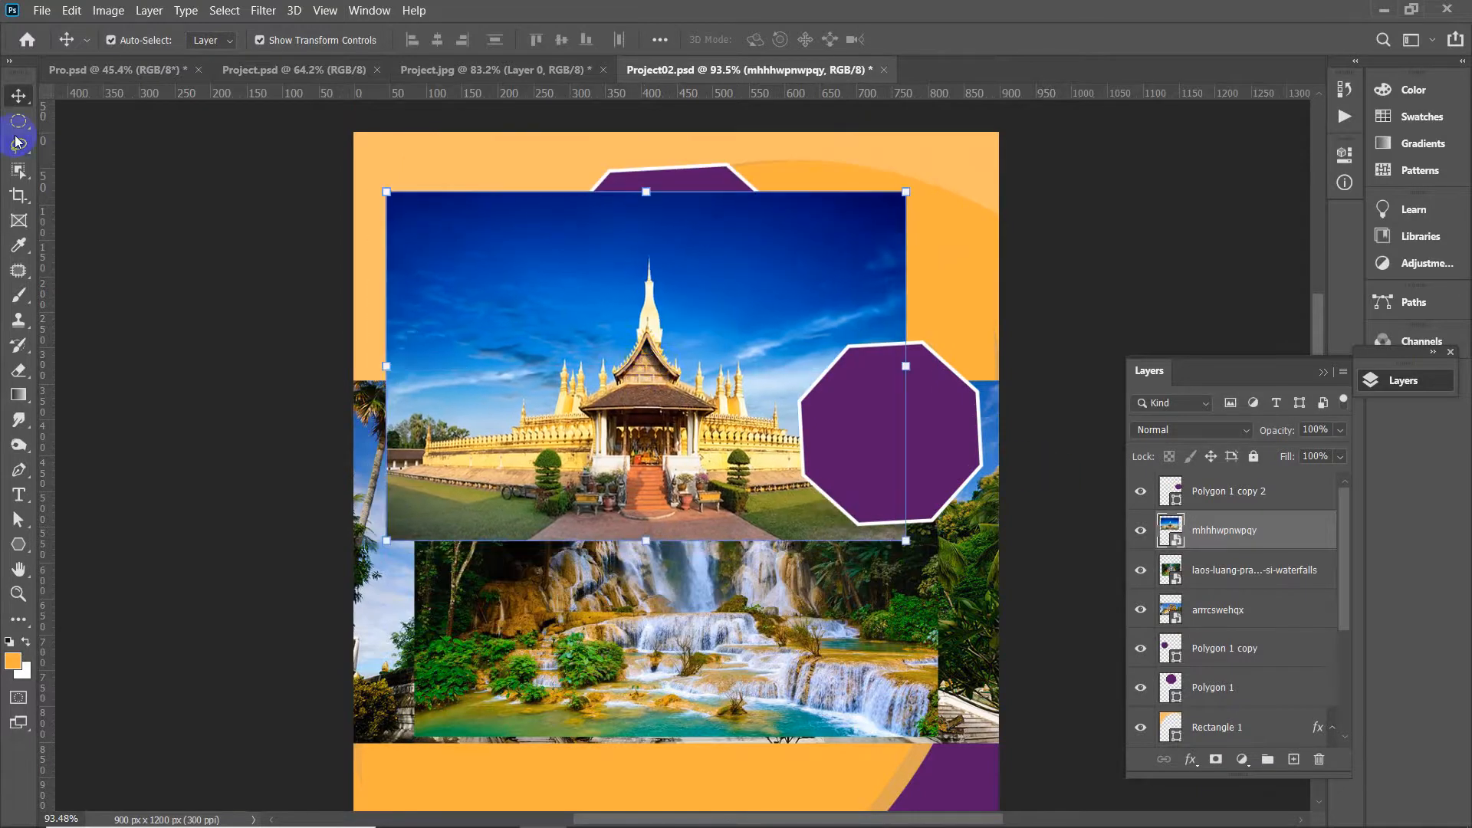
pyautogui.click(52, 249)
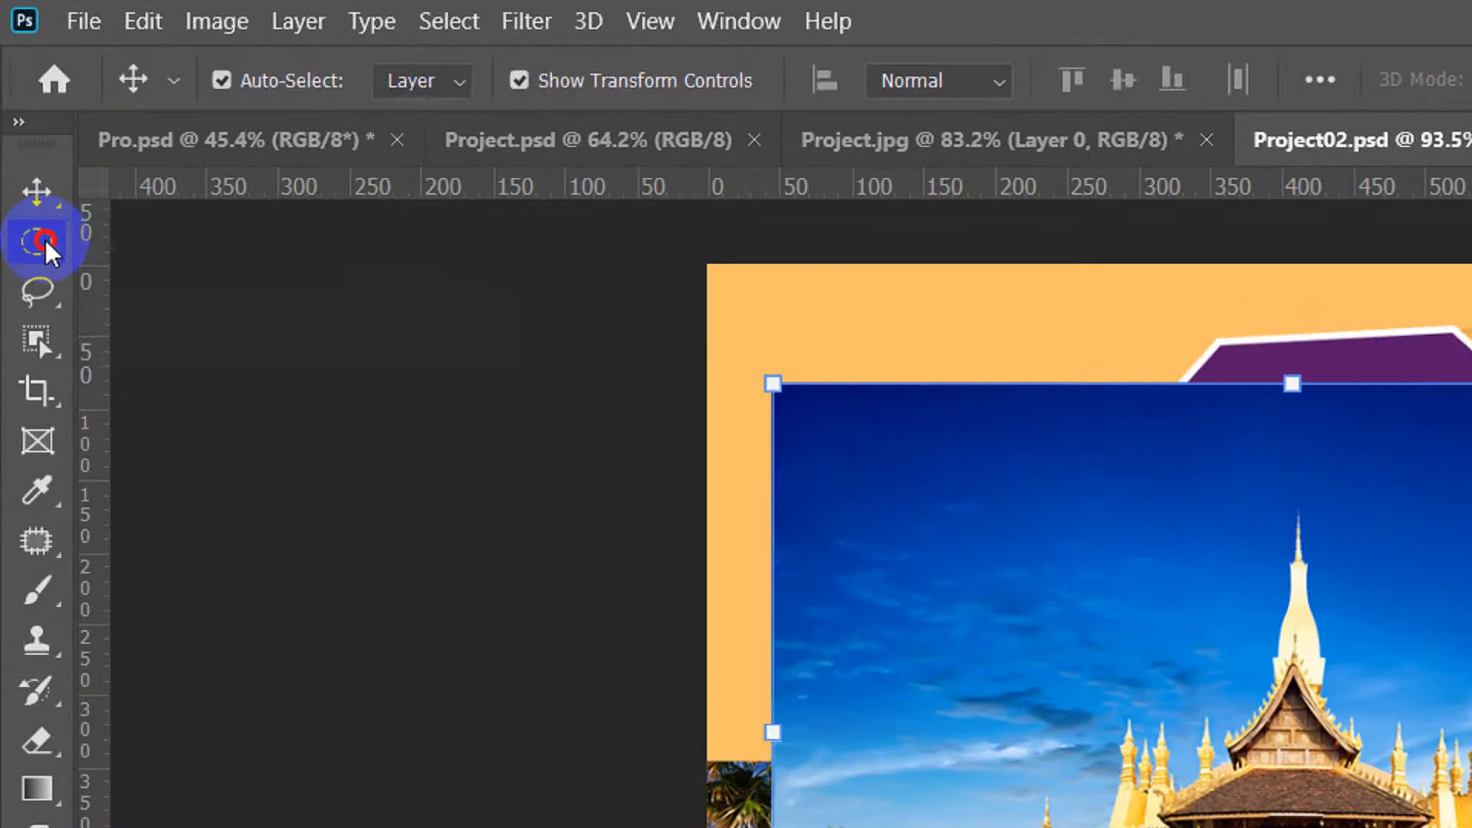
pyautogui.click(131, 278)
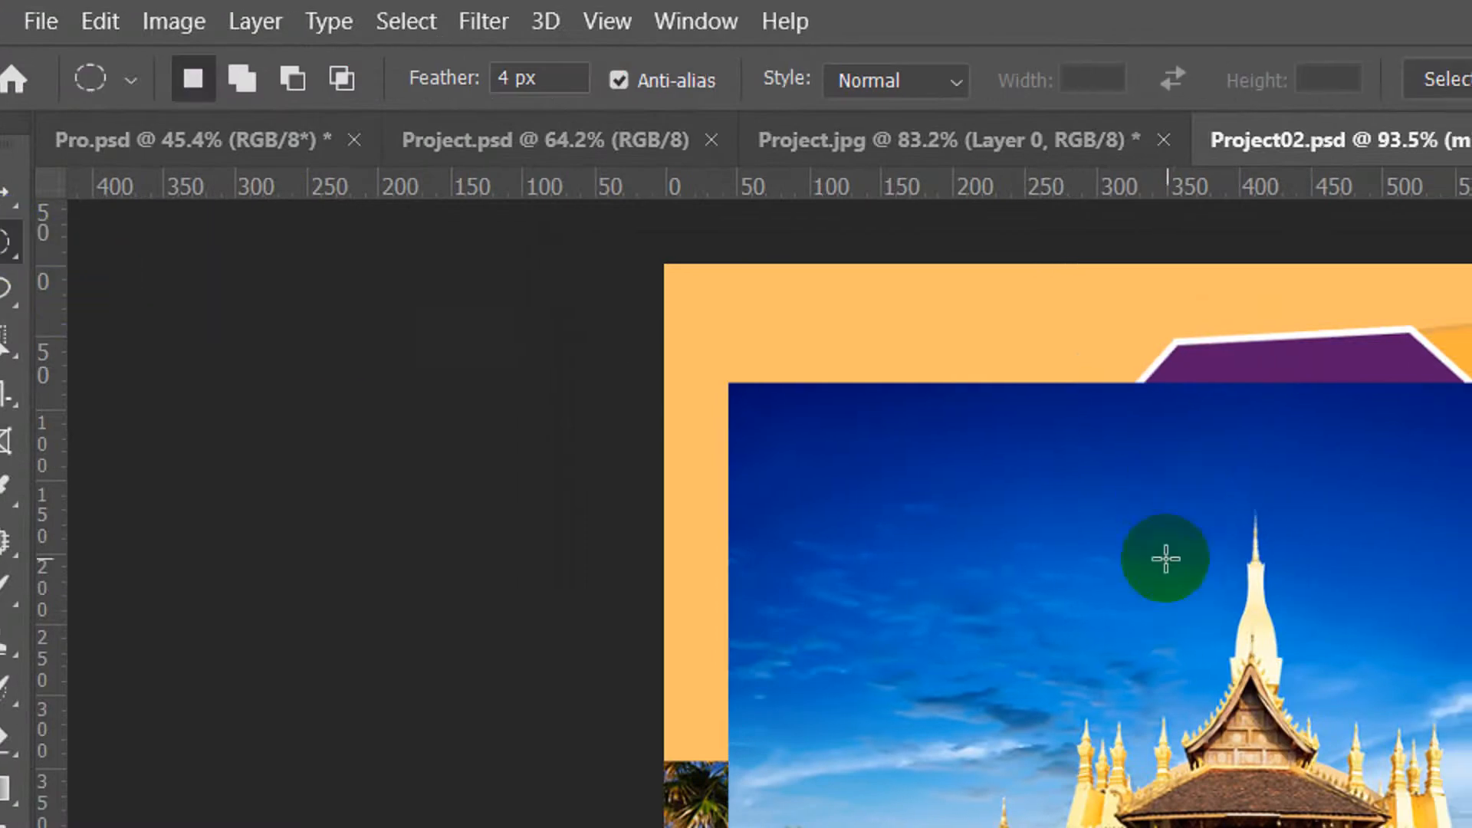
pyautogui.moveTo(1099, 521); pyautogui.dragTo(1195, 616)
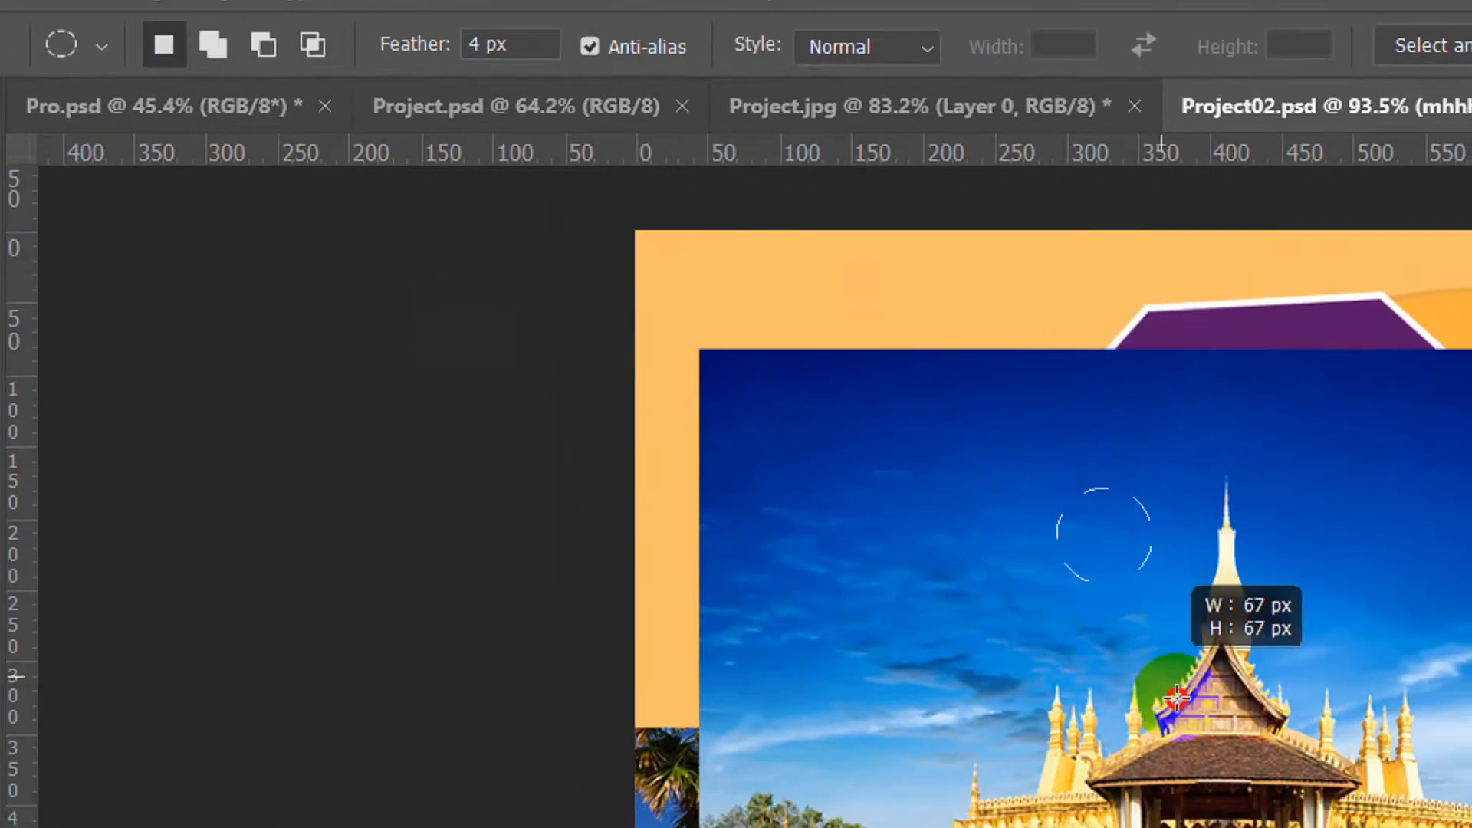
pyautogui.moveTo(1177, 698); pyautogui.dragTo(1471, 827)
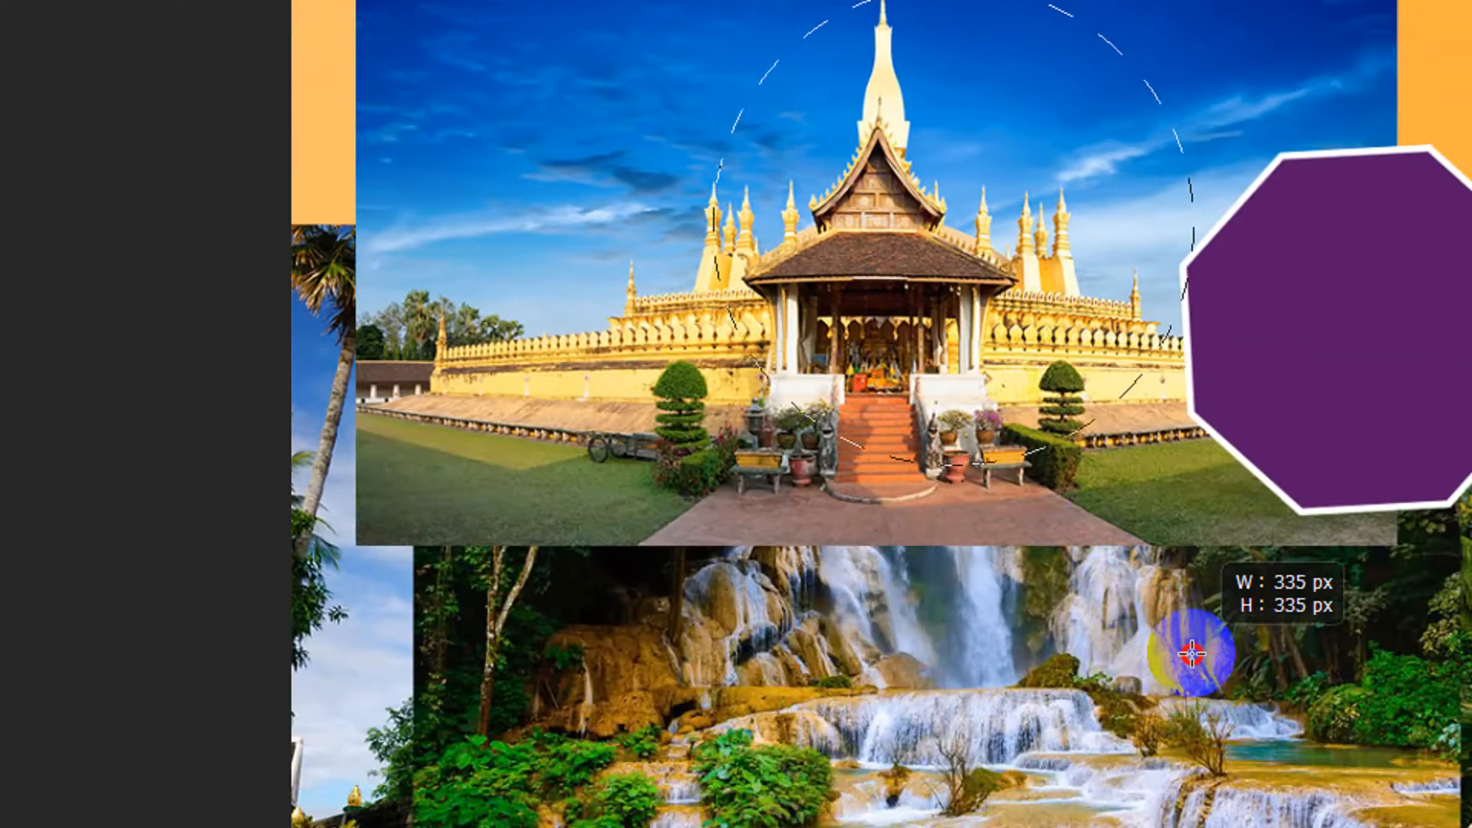
pyautogui.moveTo(1191, 653); pyautogui.dragTo(1188, 609)
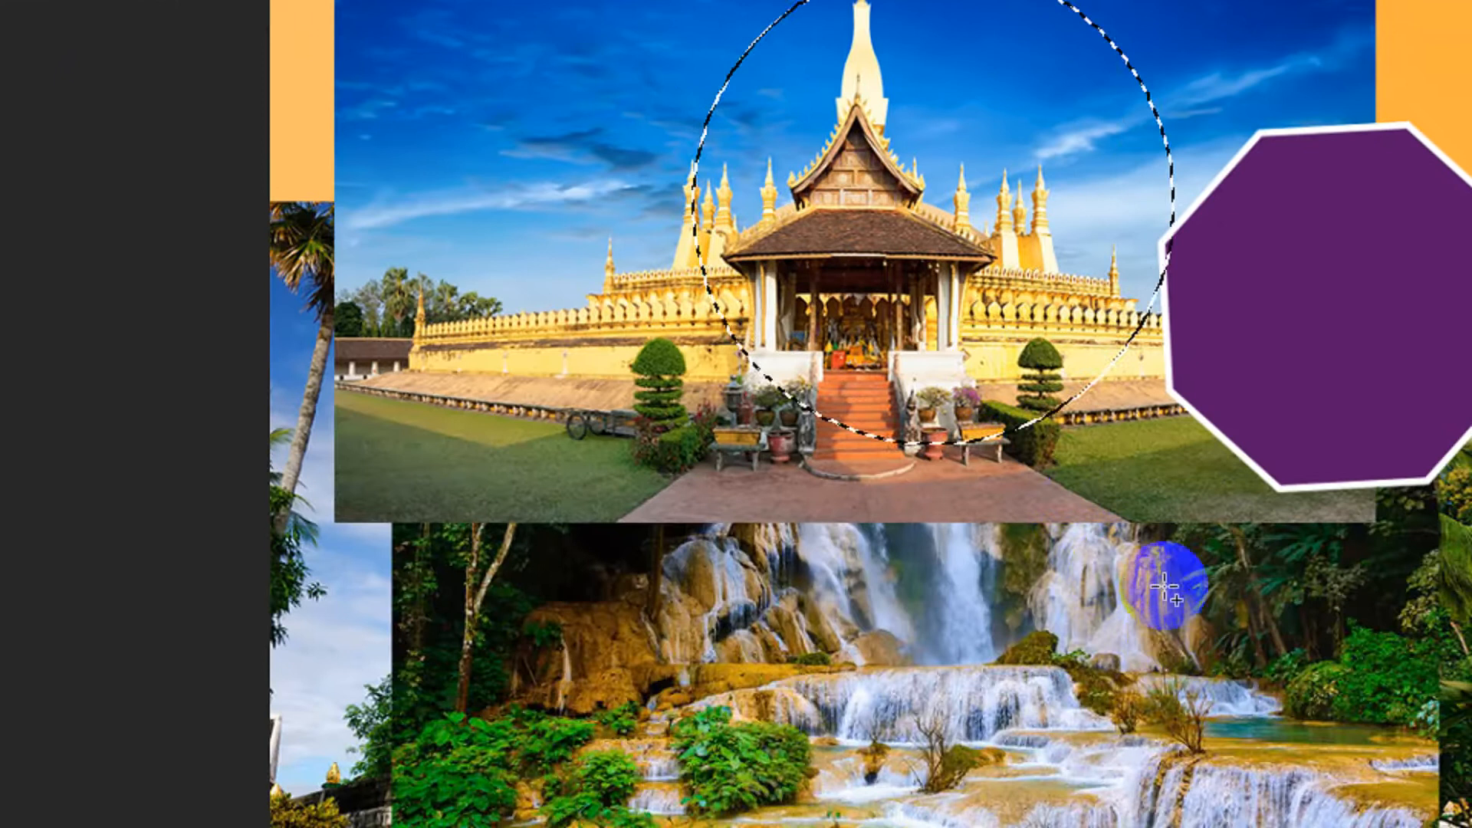
pyautogui.moveTo(869, 285); pyautogui.dragTo(805, 269)
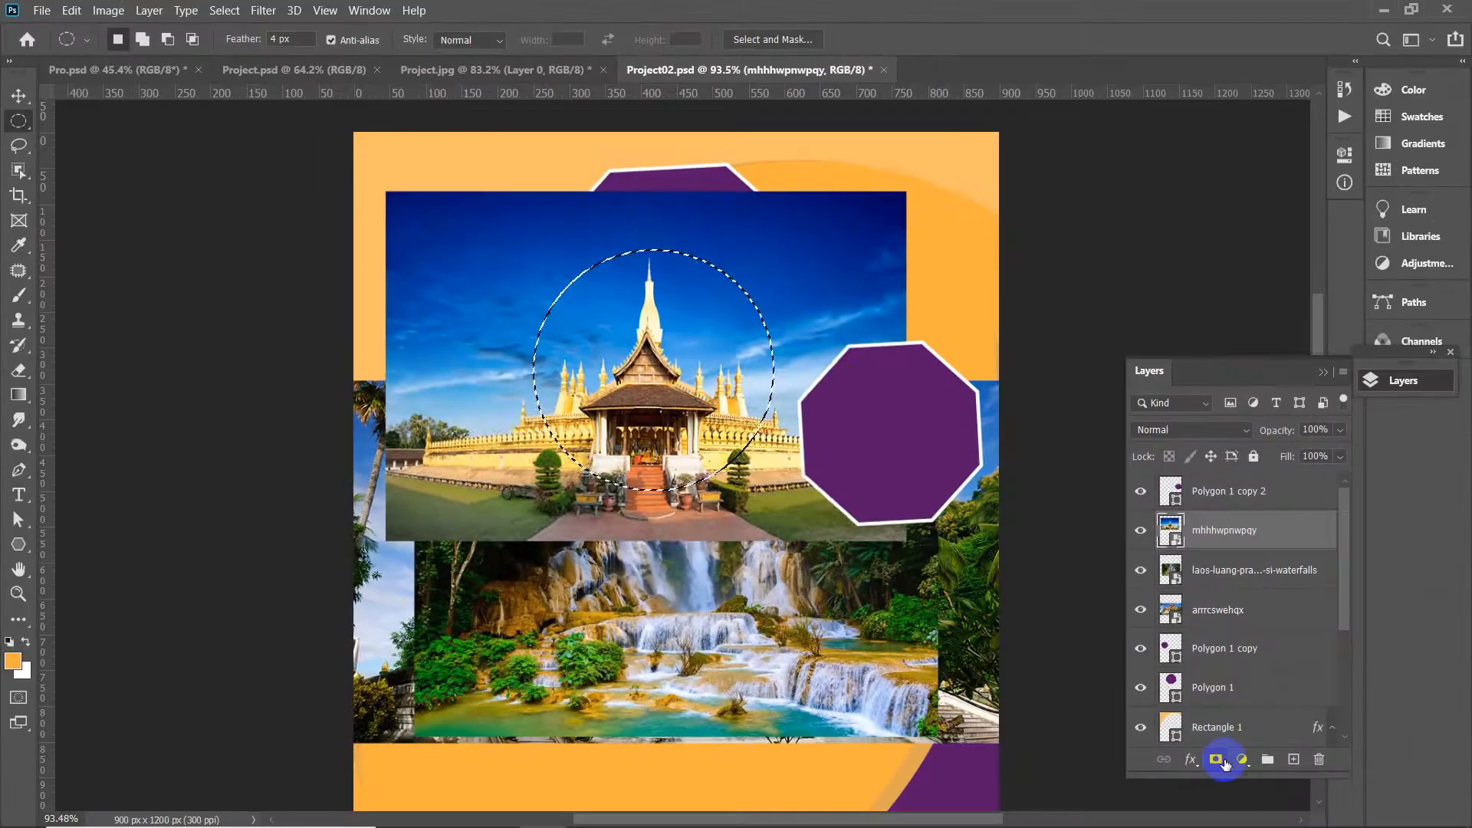
pyautogui.click(1219, 760)
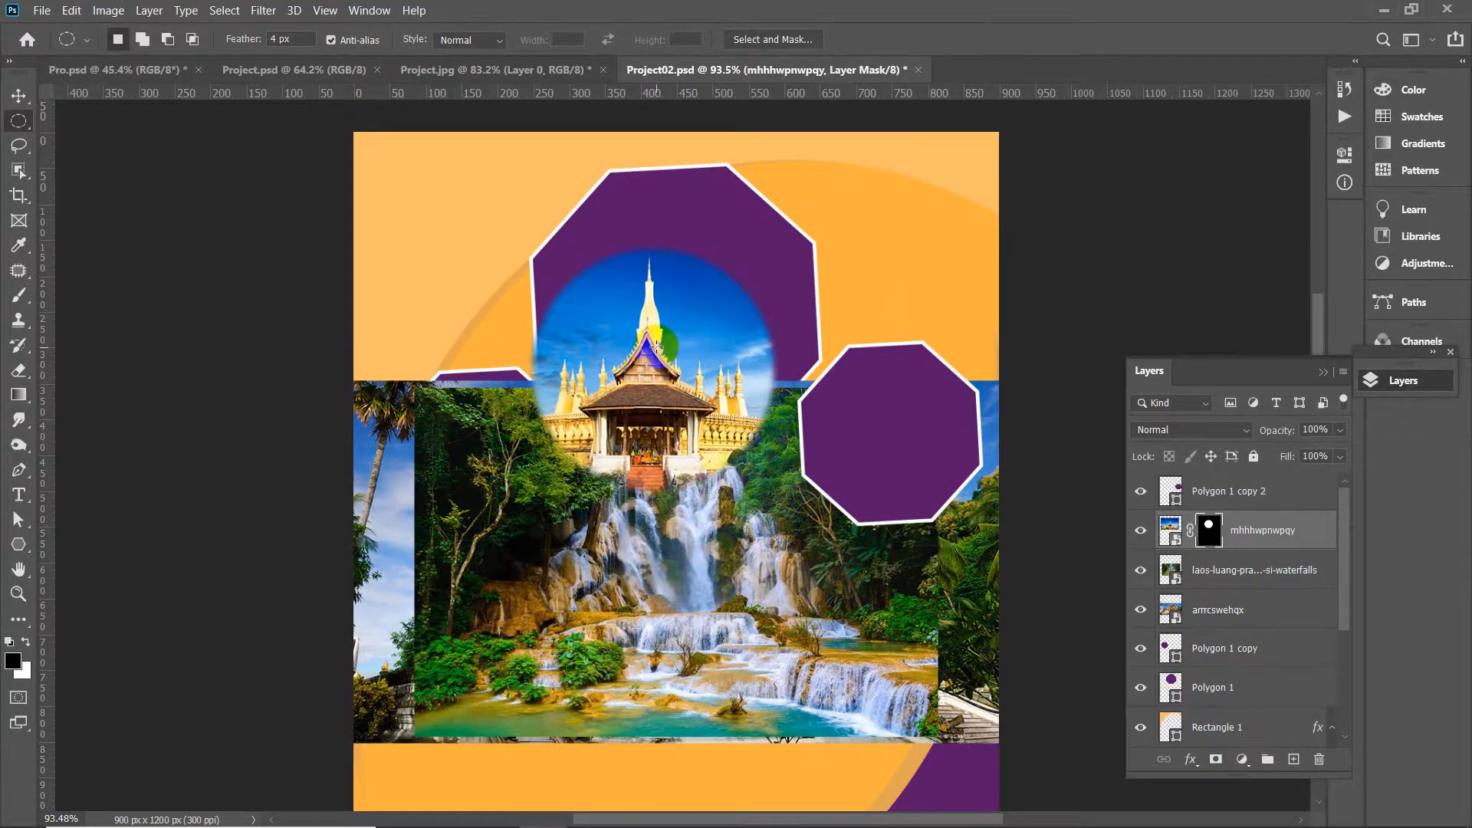
pyautogui.hotkey('ctrl', 'z')
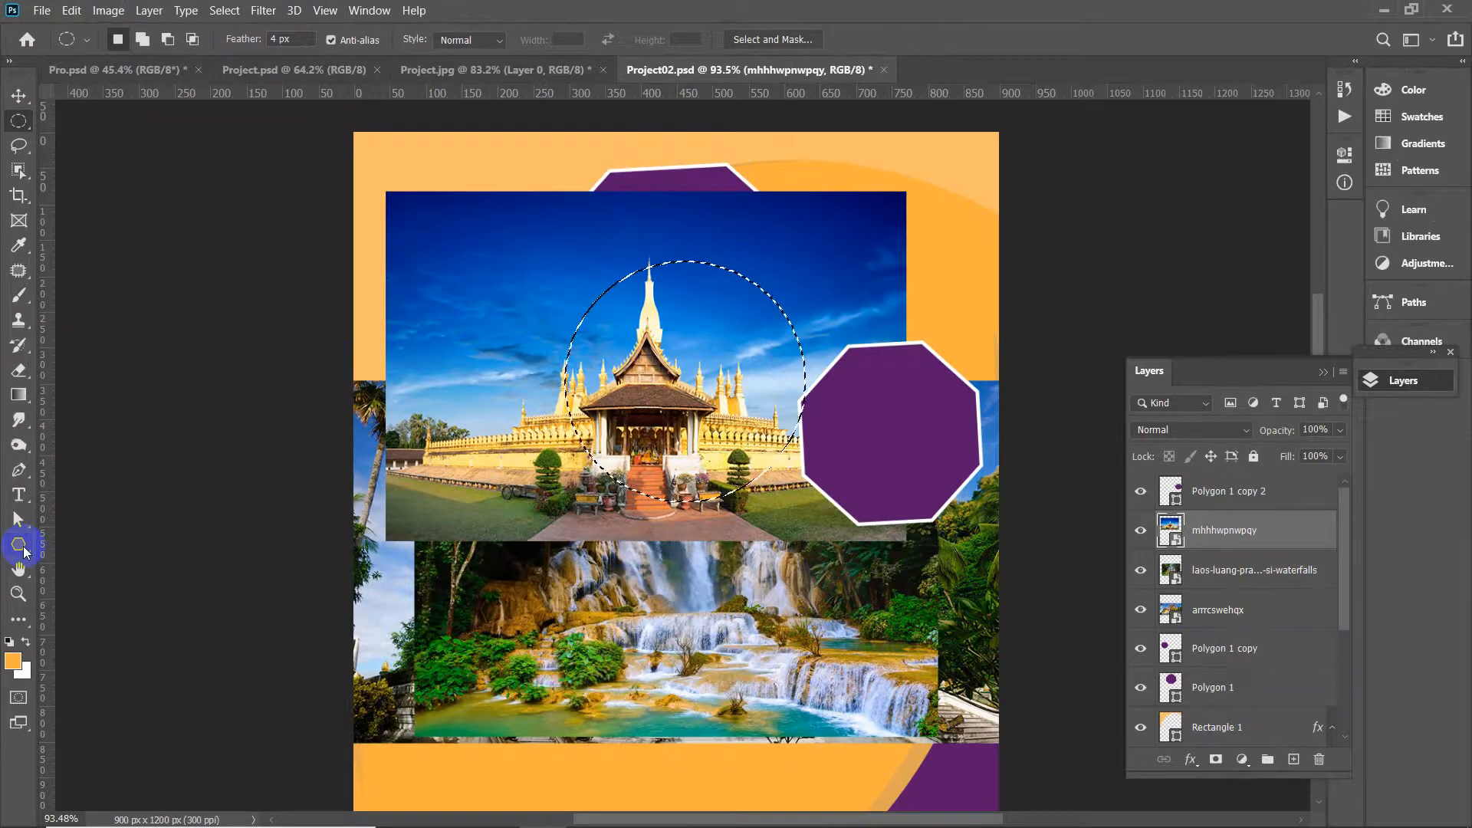
pyautogui.hotkey('ctrl', 'd')
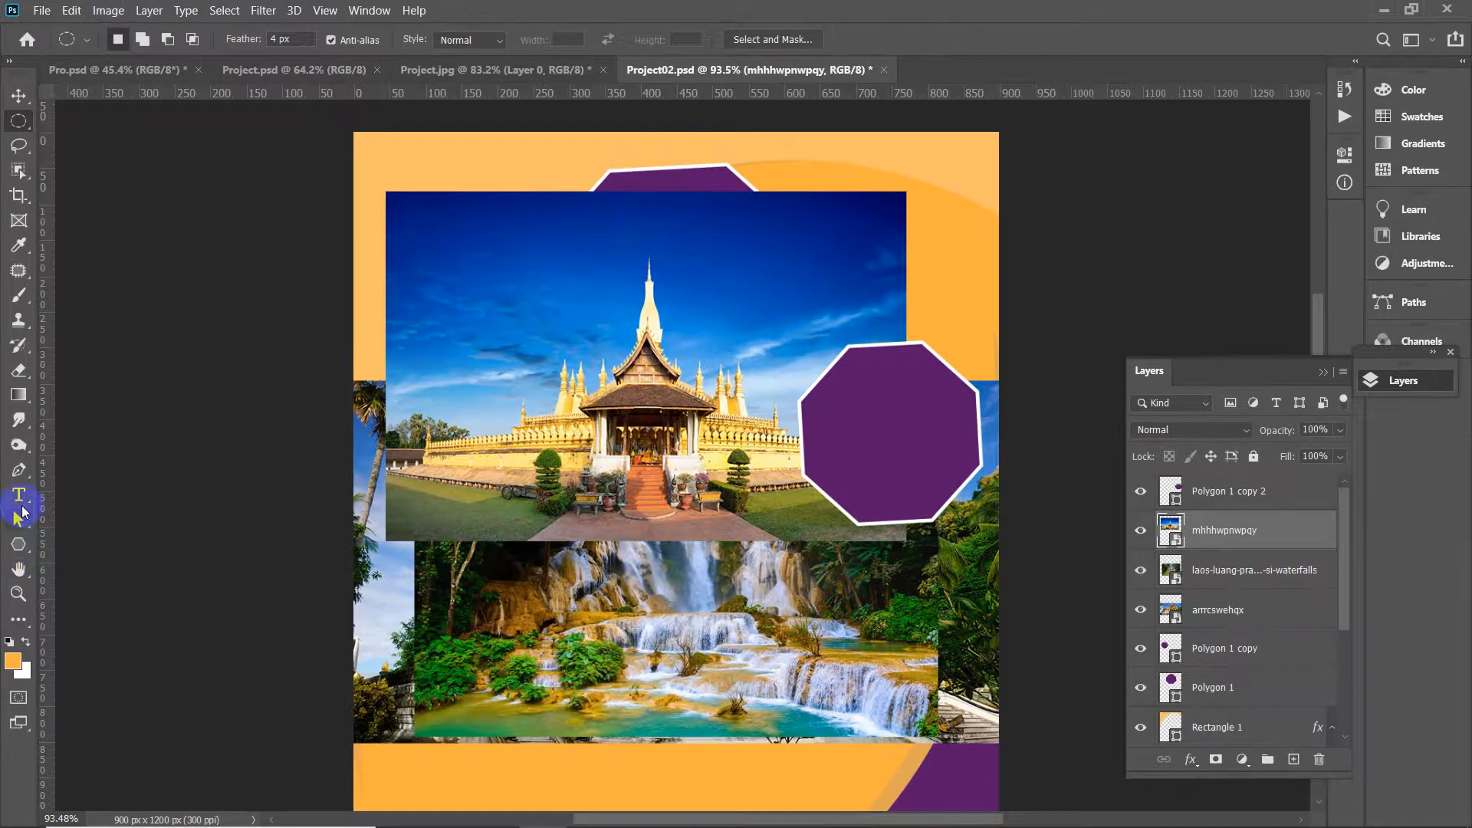
# Raise the golden temple photo slightly and move its layer directly above the large octagon's layer, Polygon 1
pyautogui.click(18, 95)
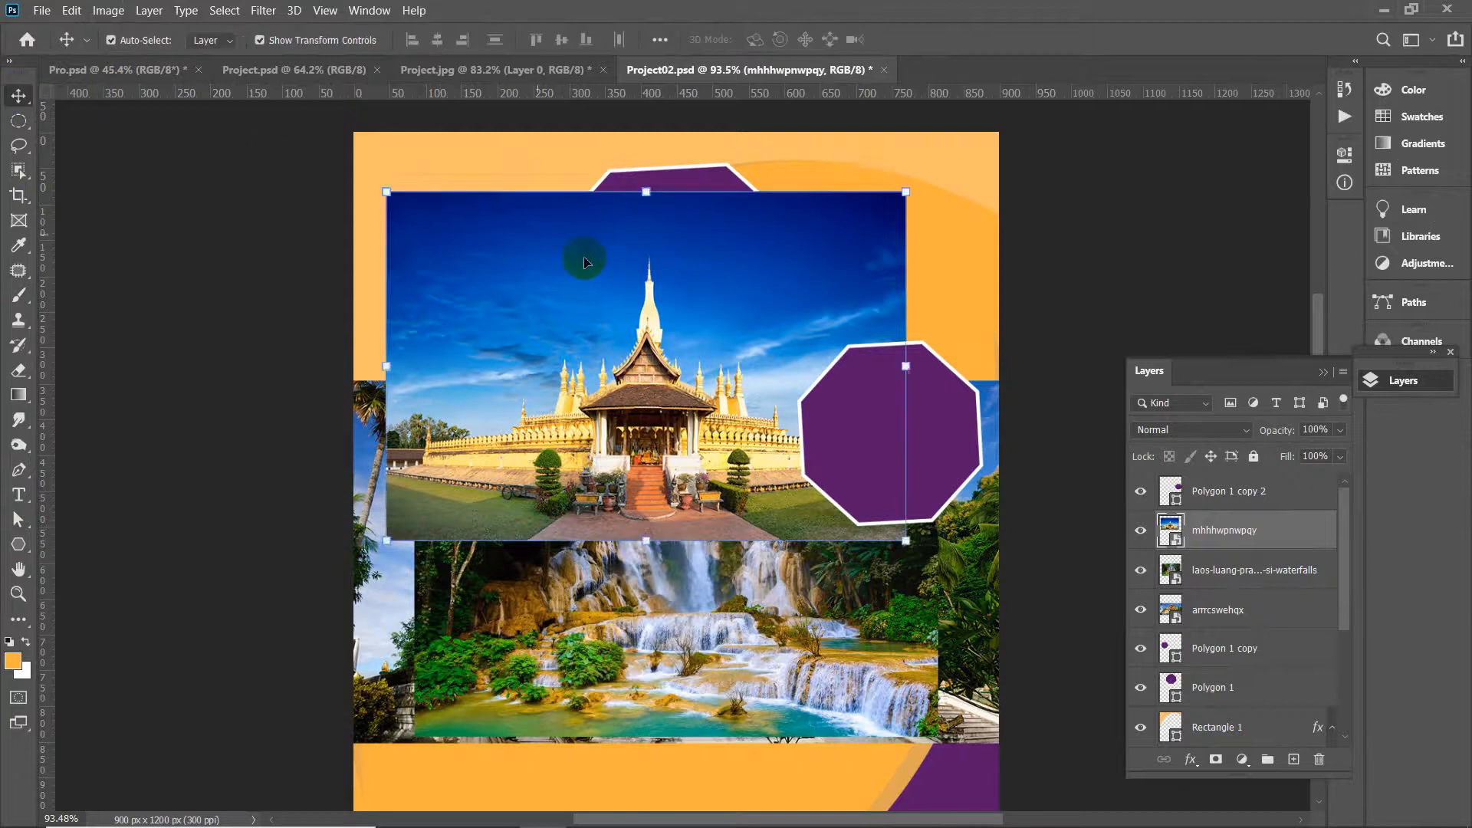
pyautogui.moveTo(663, 266); pyautogui.dragTo(663, 239)
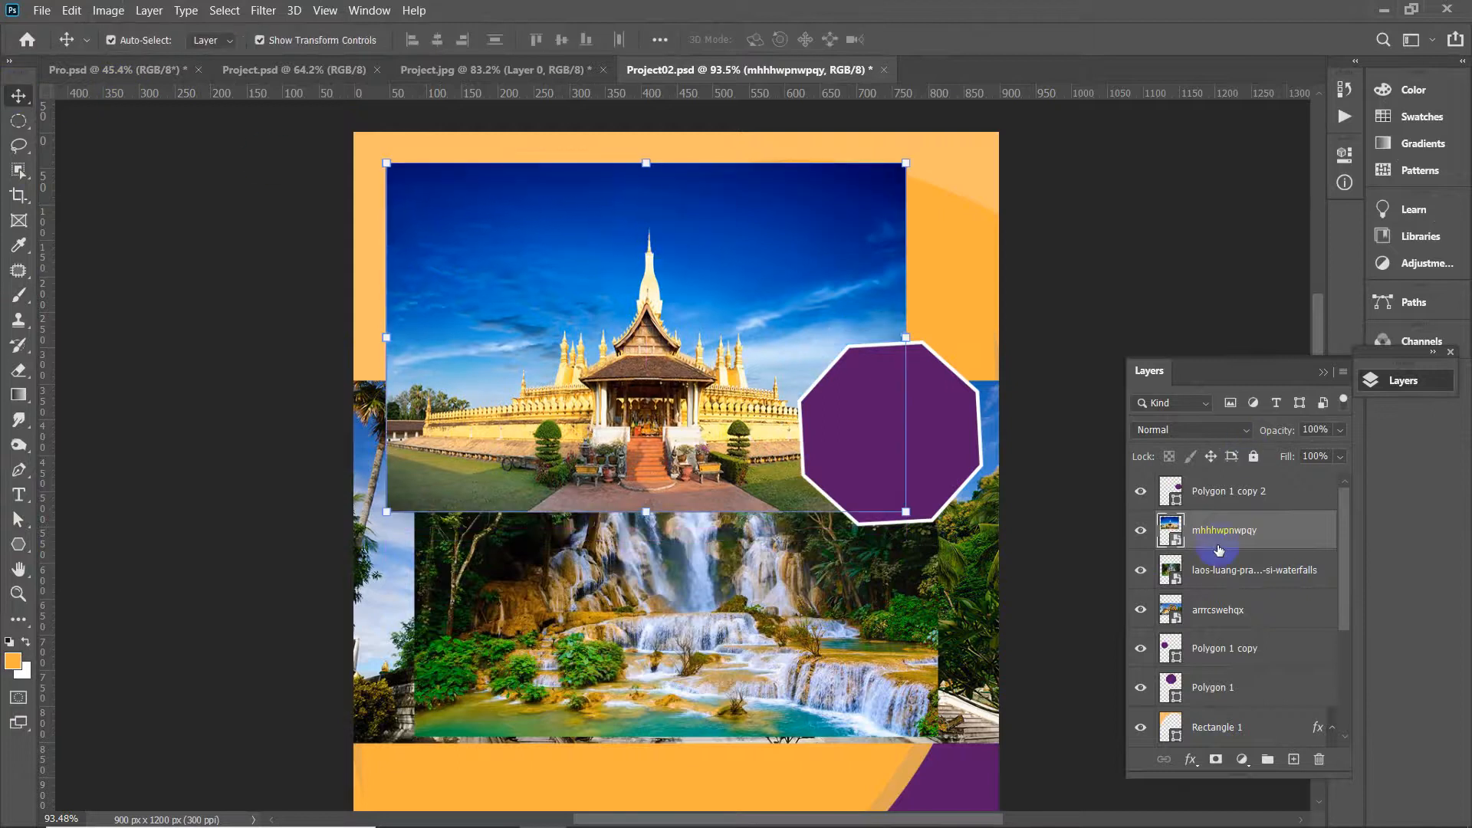
pyautogui.click(1213, 653)
pyautogui.click(1219, 651)
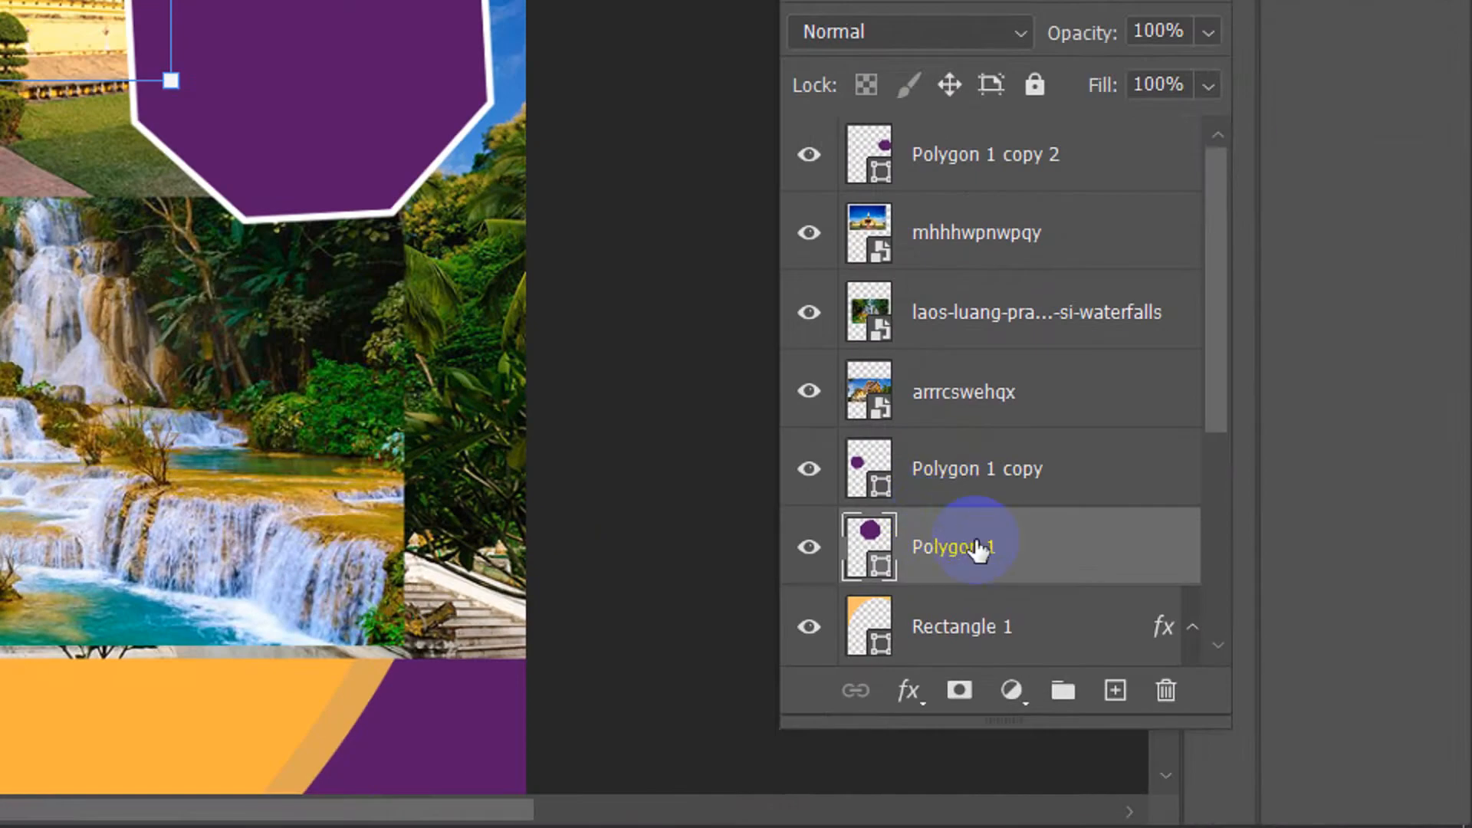
pyautogui.click(945, 231)
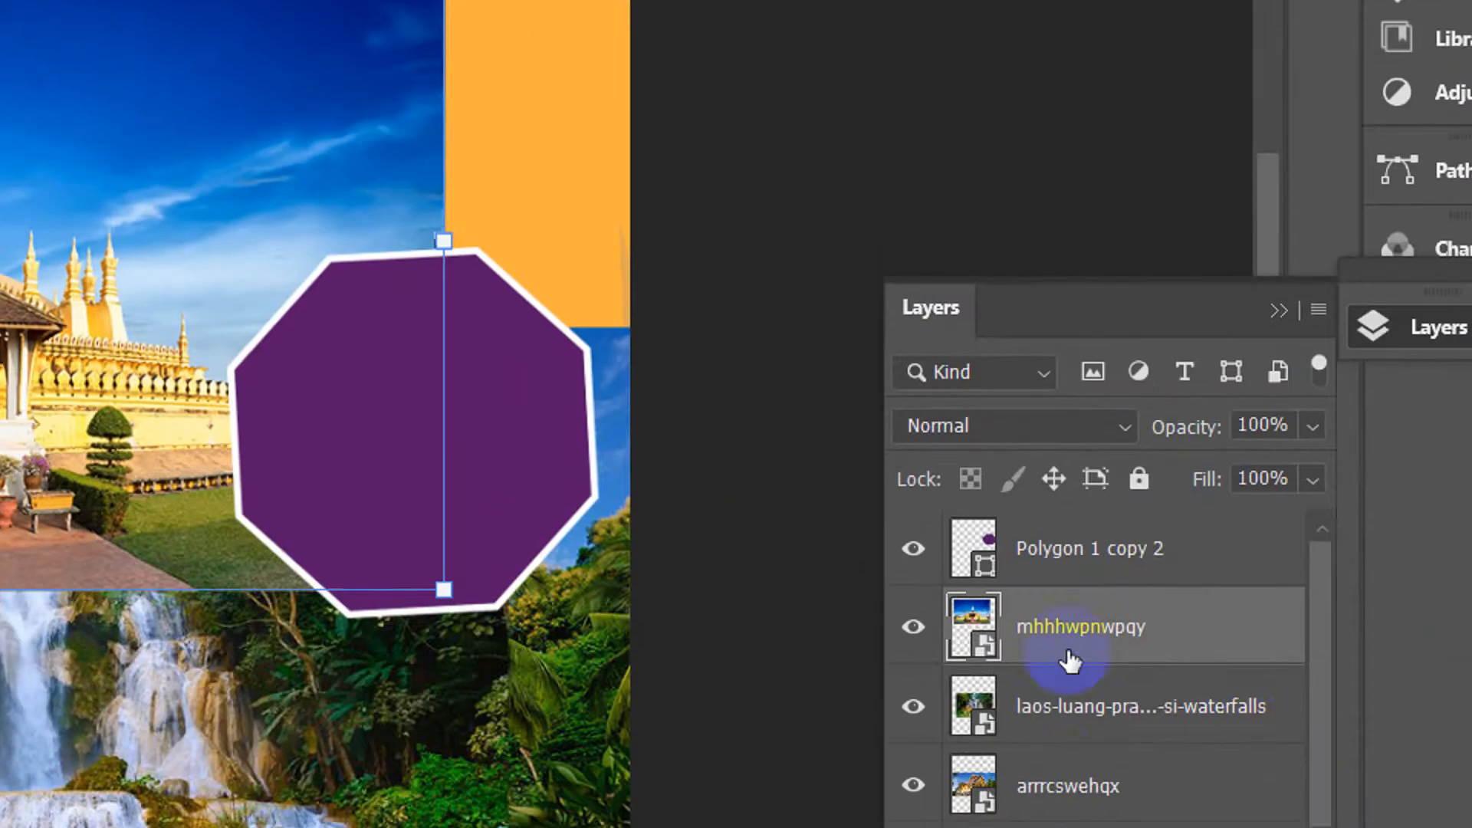
pyautogui.moveTo(1070, 660); pyautogui.dragTo(1069, 702)
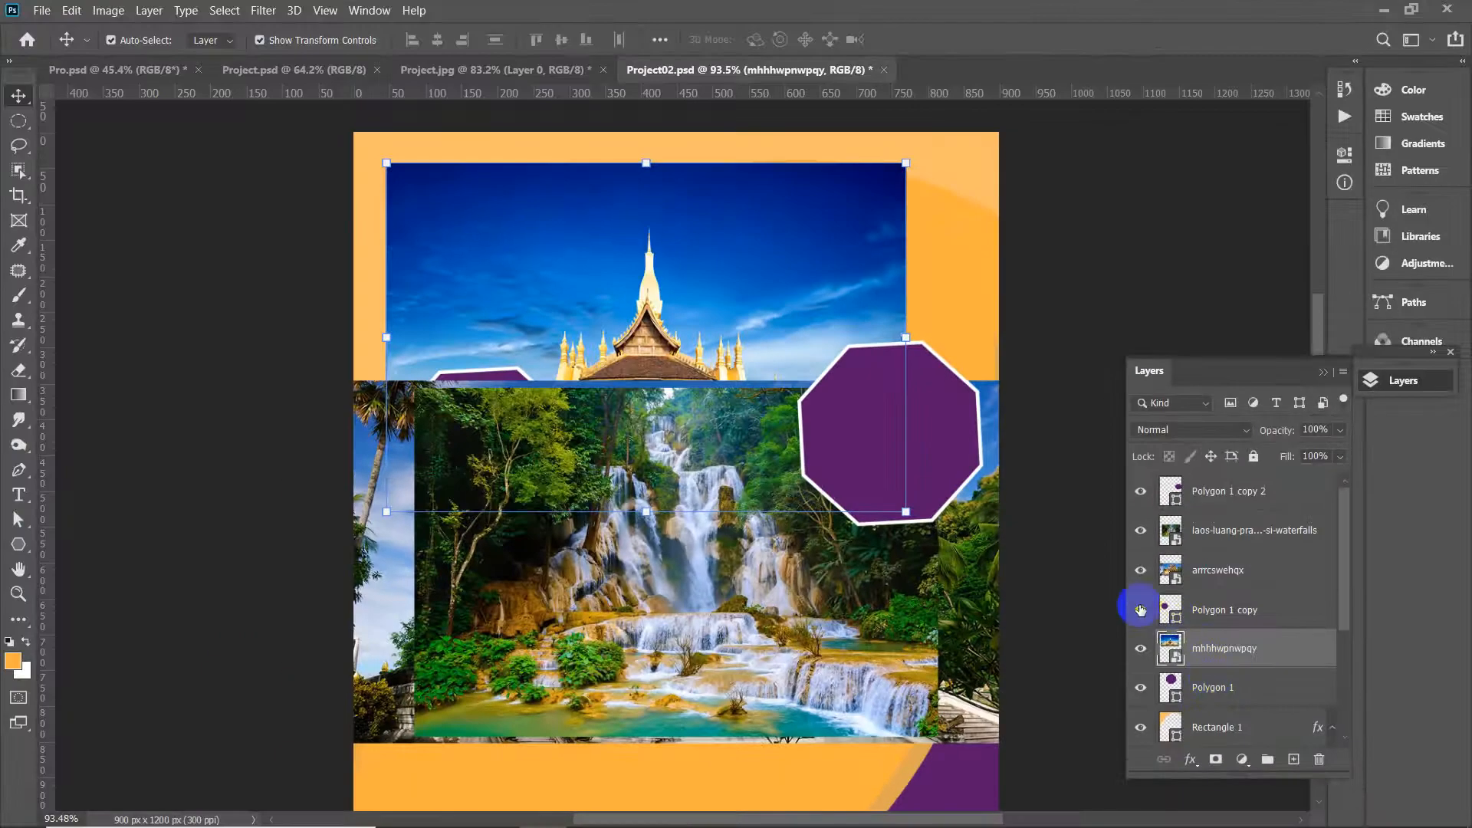
# Hide the four layers above the golden temple photo and keep the photo's layer mhhhwpnwpqy selected
pyautogui.moveTo(1140, 609); pyautogui.dragTo(1140, 500)
pyautogui.click(1140, 494)
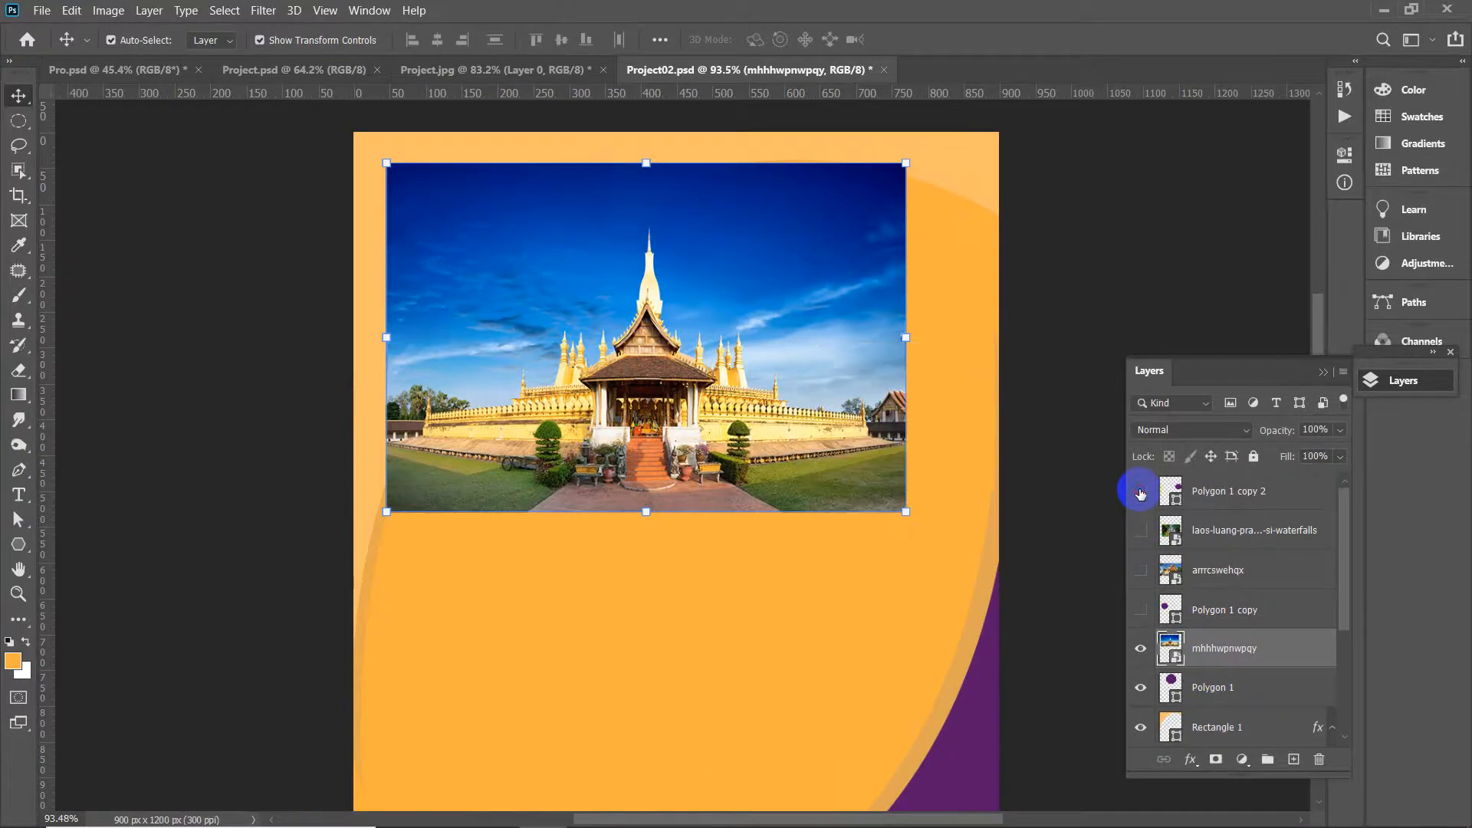
pyautogui.click(1208, 571)
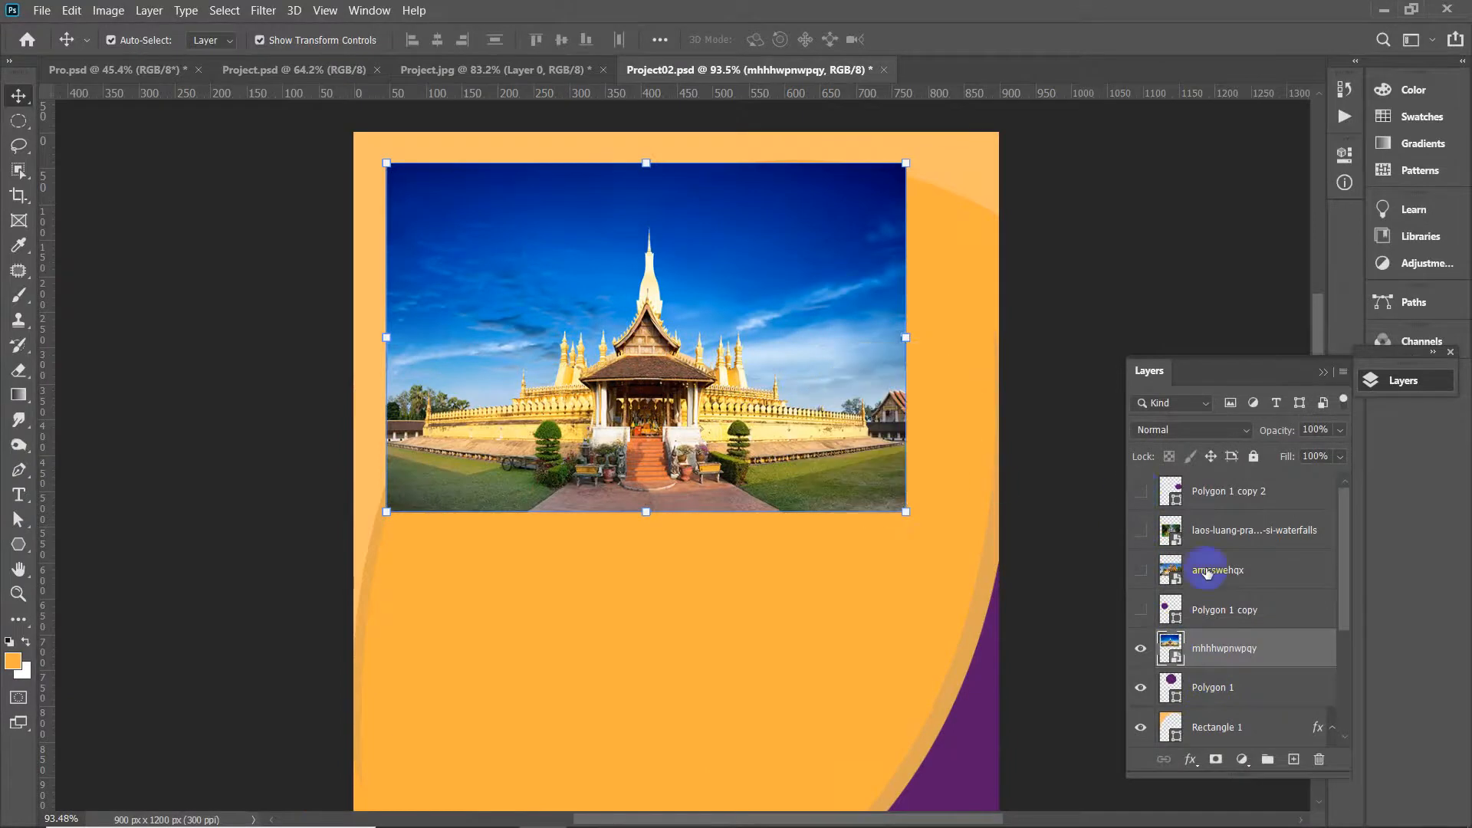
pyautogui.click(1212, 692)
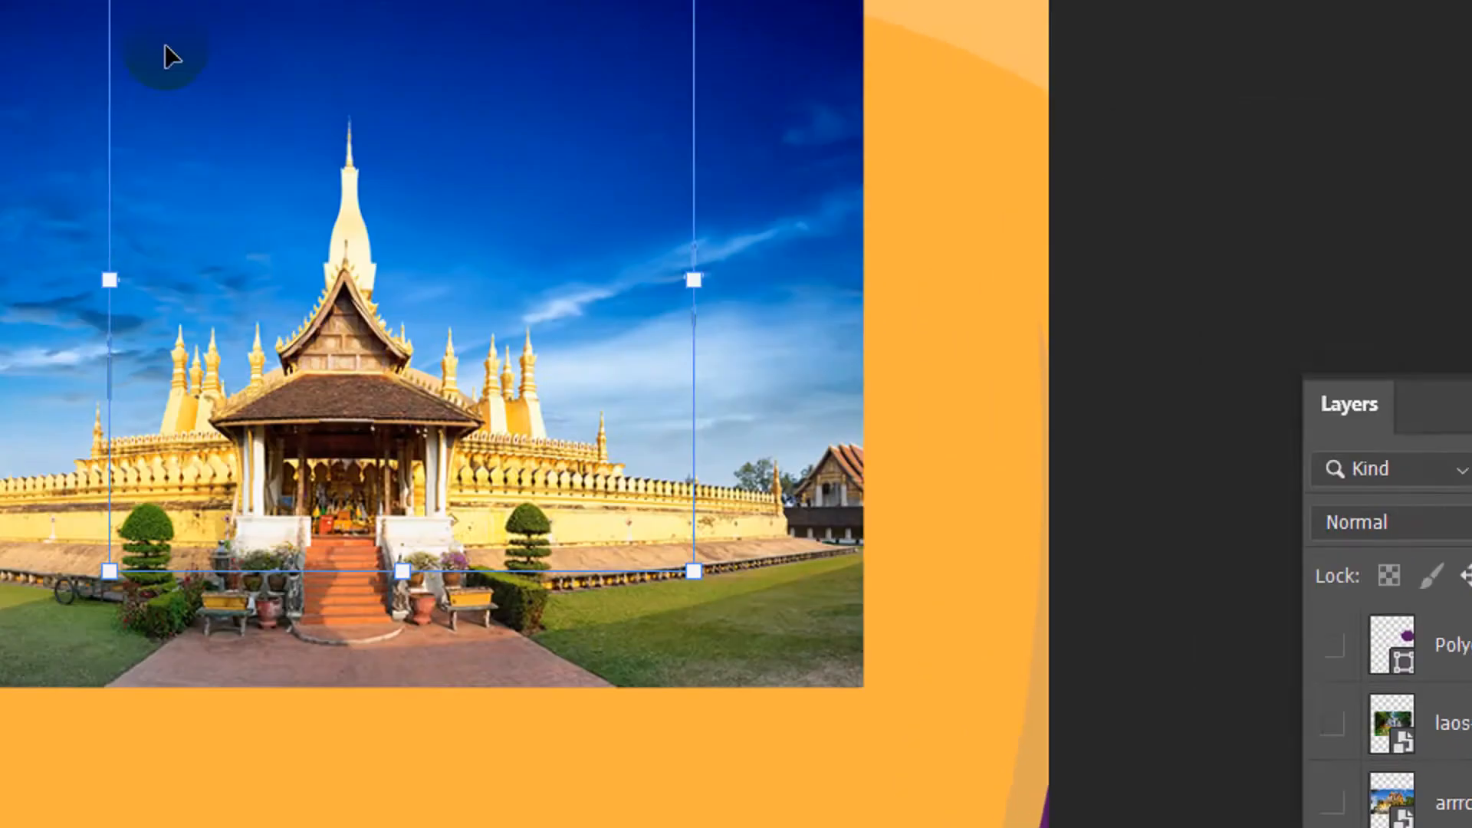
pyautogui.click(1242, 650)
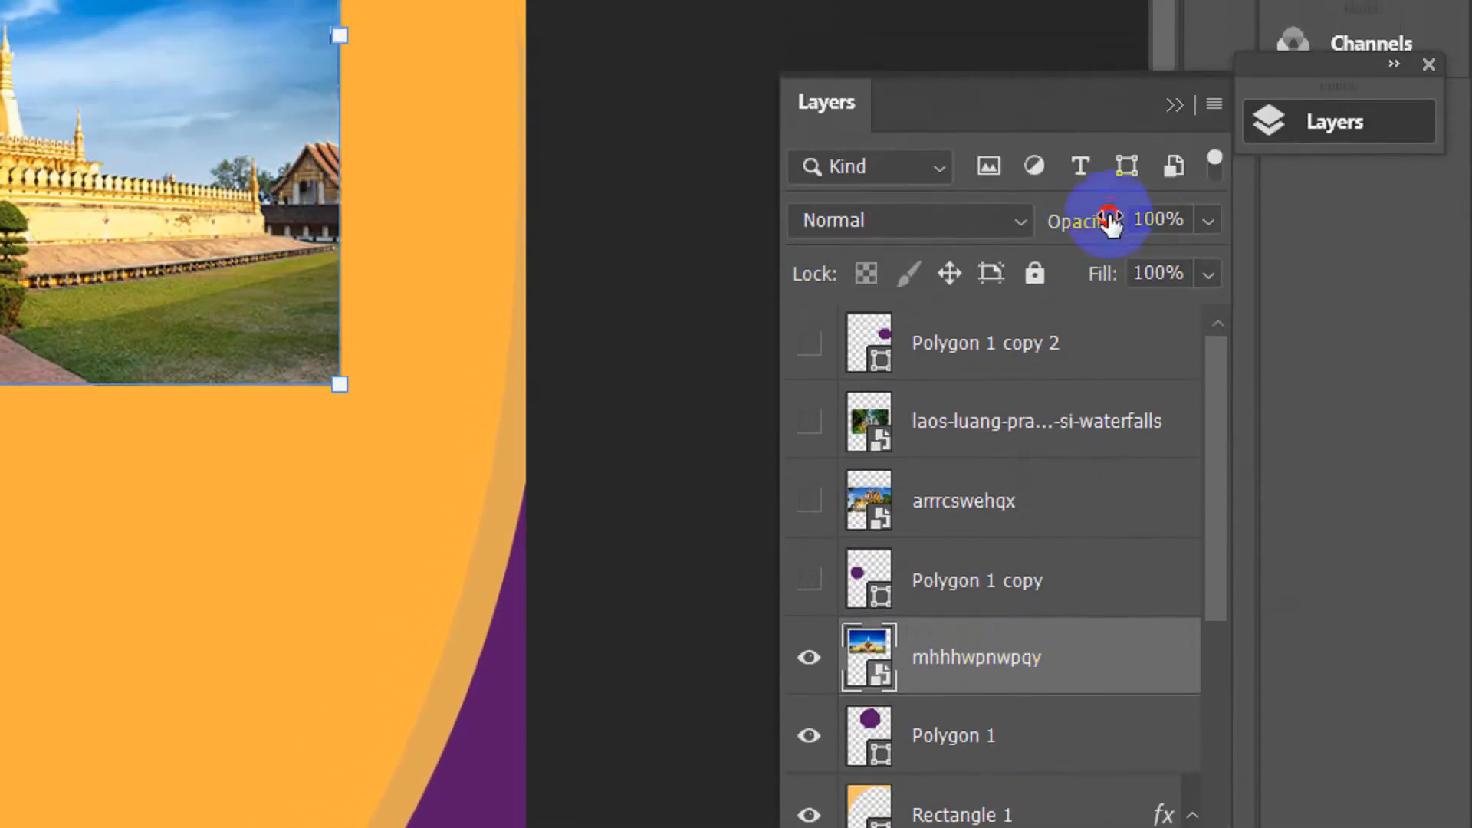
# Lower the golden temple photo's opacity to 52% and shrink it to about 605 px wide, fitted over the large octagon
pyautogui.moveTo(1110, 221); pyautogui.dragTo(1015, 223)
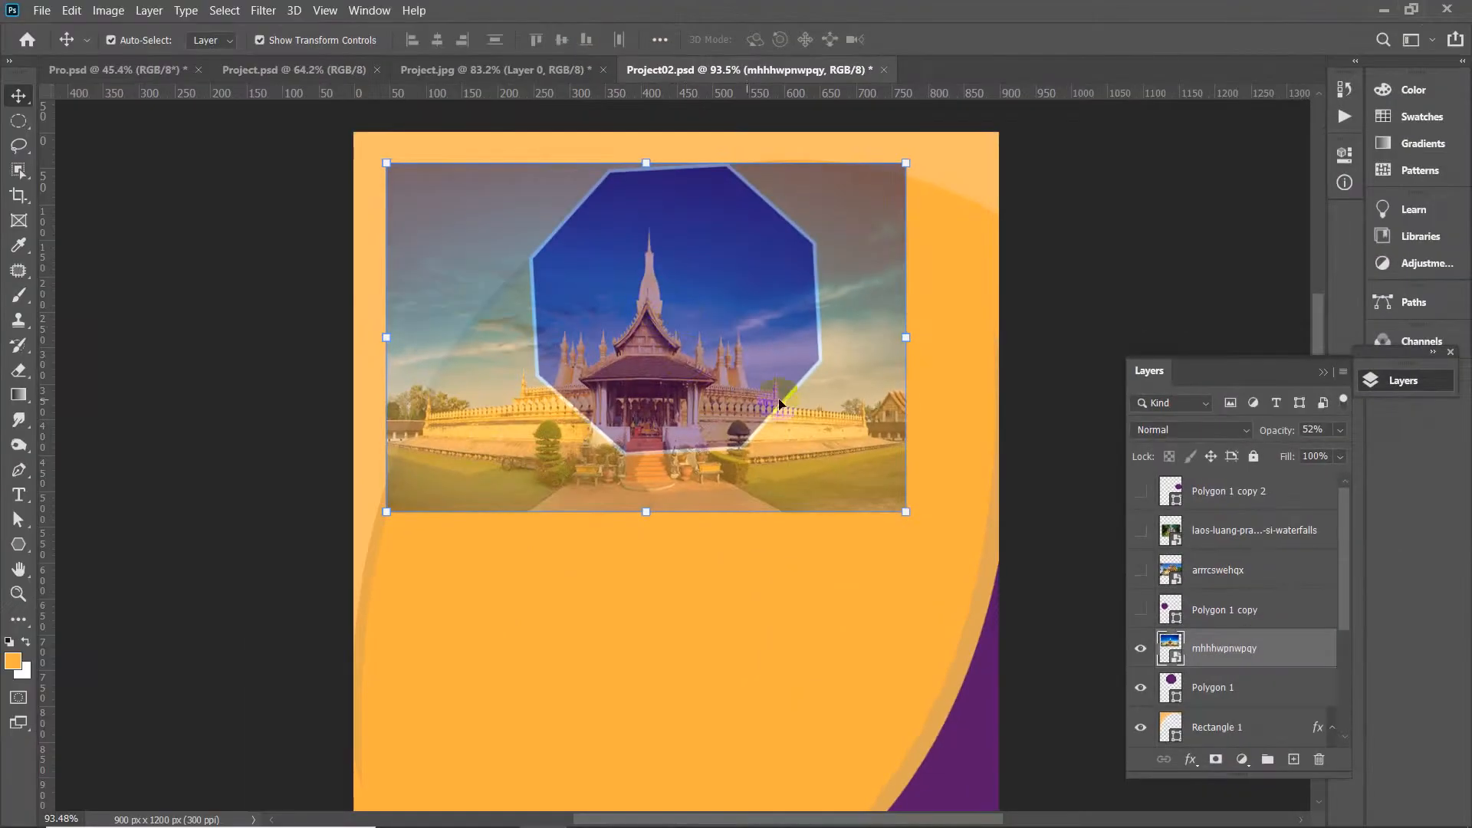
pyautogui.moveTo(824, 414); pyautogui.dragTo(836, 357)
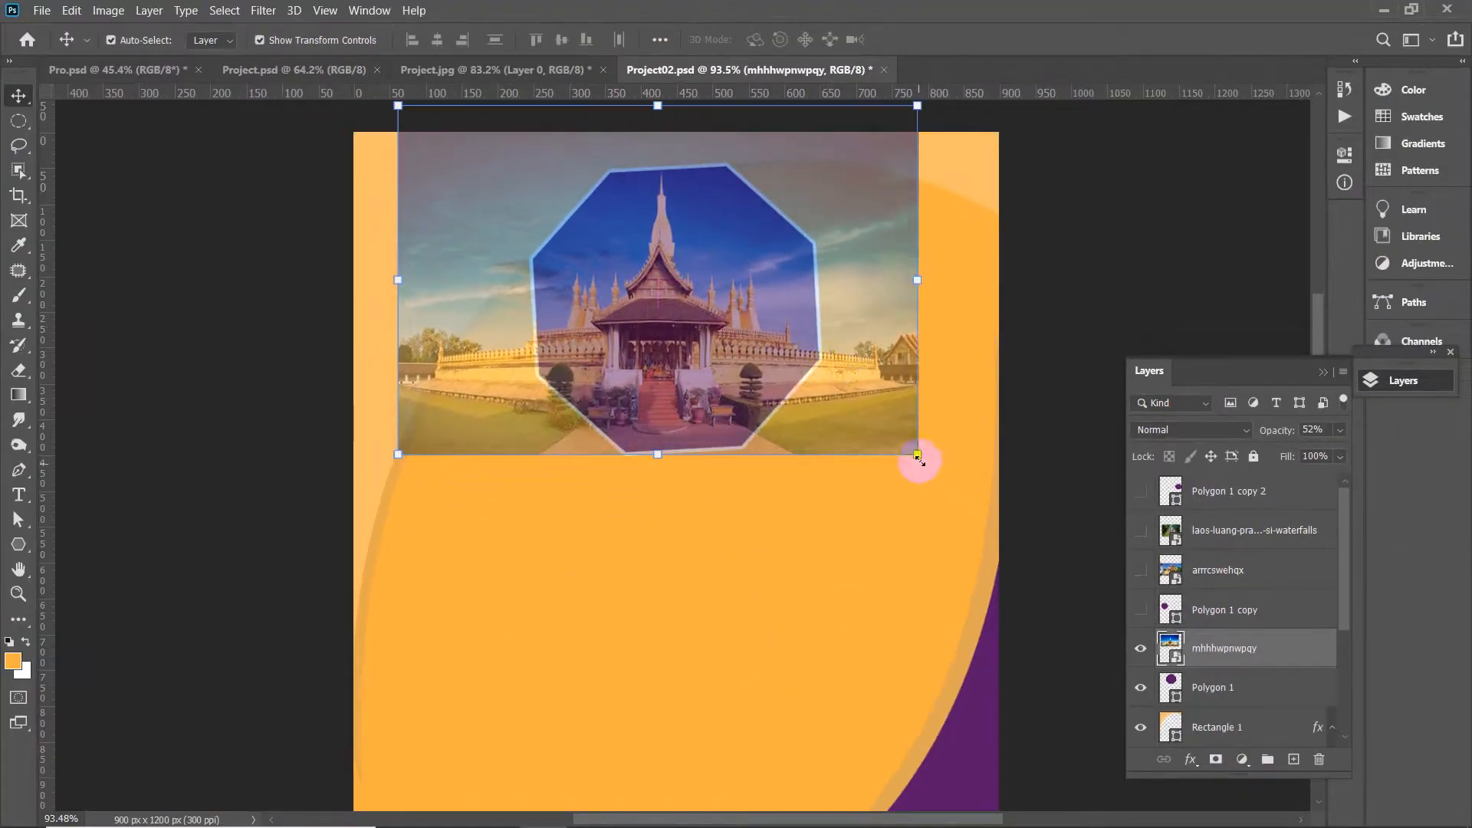
pyautogui.moveTo(918, 458); pyautogui.dragTo(782, 430)
pyautogui.moveTo(595, 328); pyautogui.dragTo(698, 418)
pyautogui.press('Return')
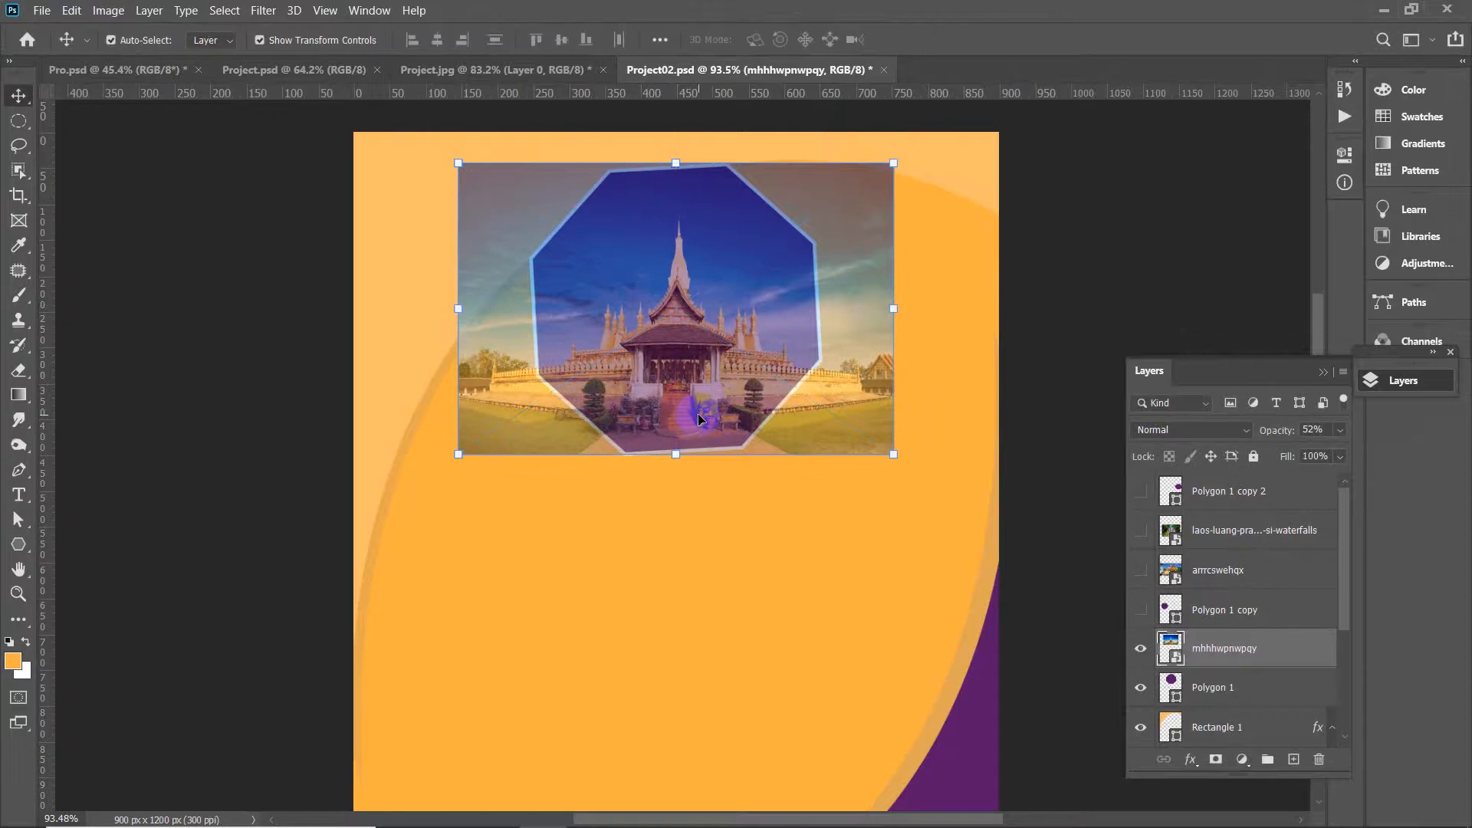
# Restore the golden temple photo's opacity to 100% and clip it to the large octagon with a clipping mask
pyautogui.click(1277, 430)
pyautogui.moveTo(1273, 434); pyautogui.dragTo(1380, 427)
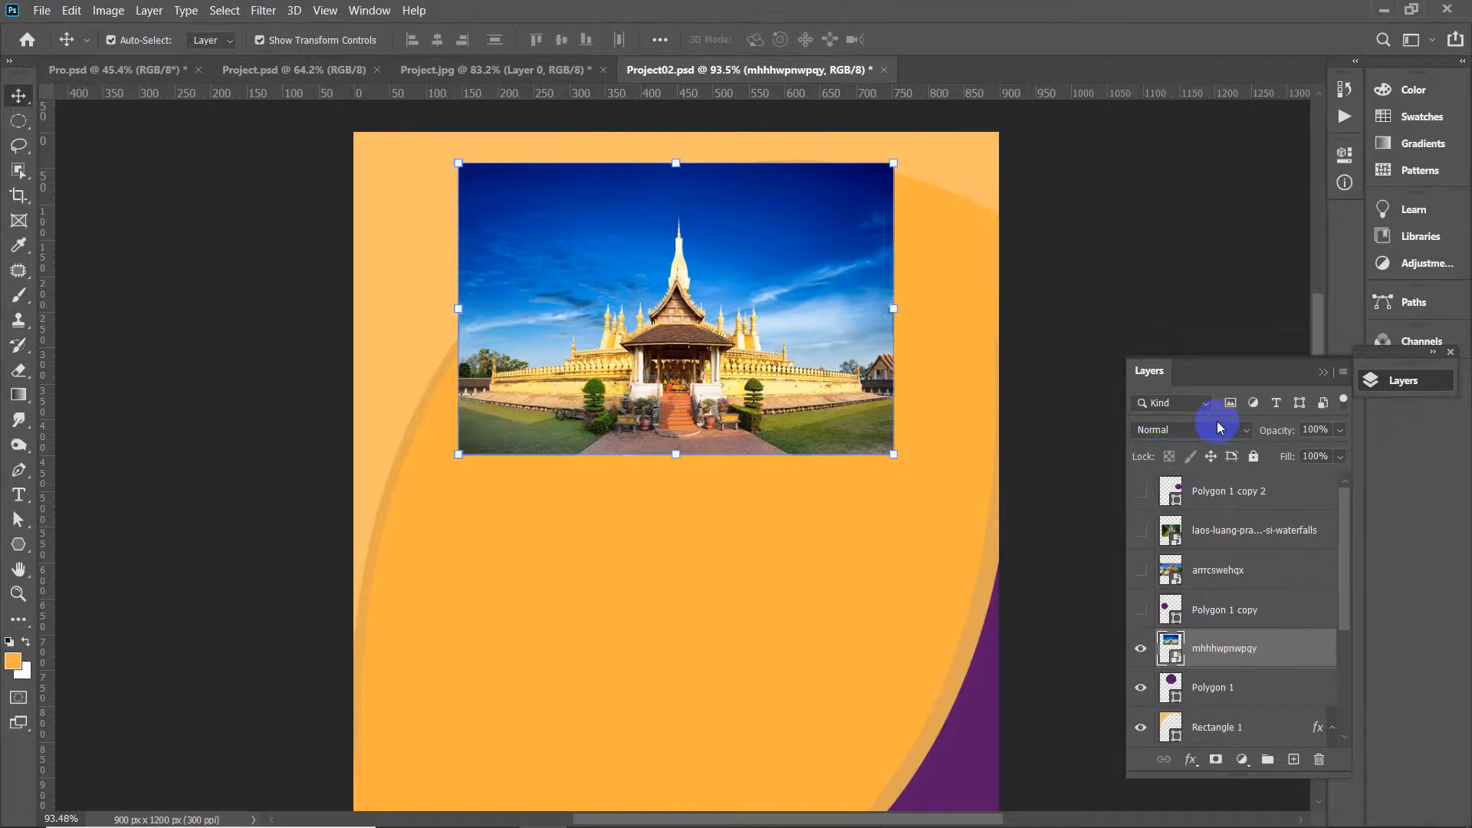
pyautogui.click(1215, 643)
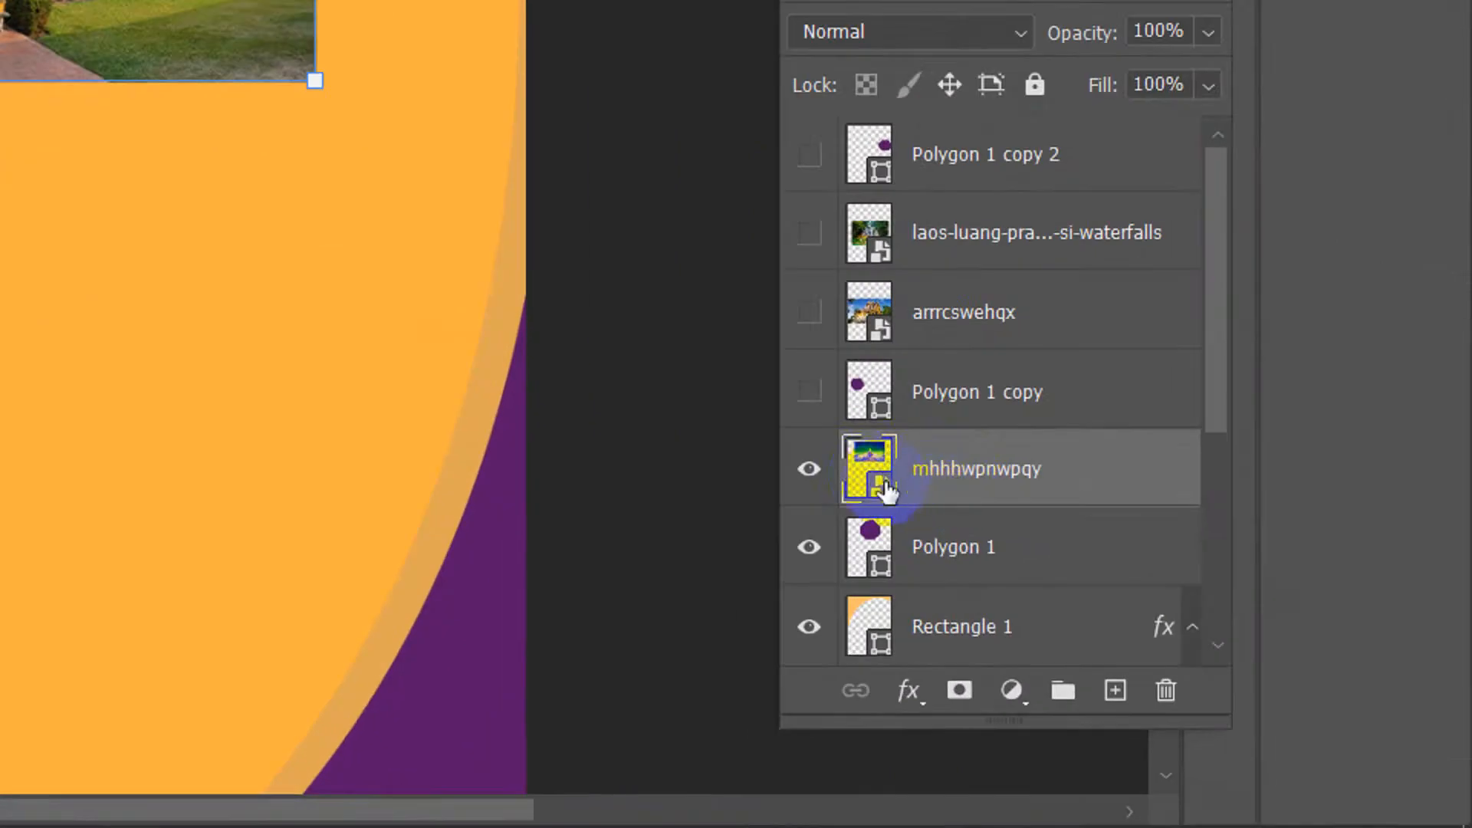
pyautogui.click(938, 557)
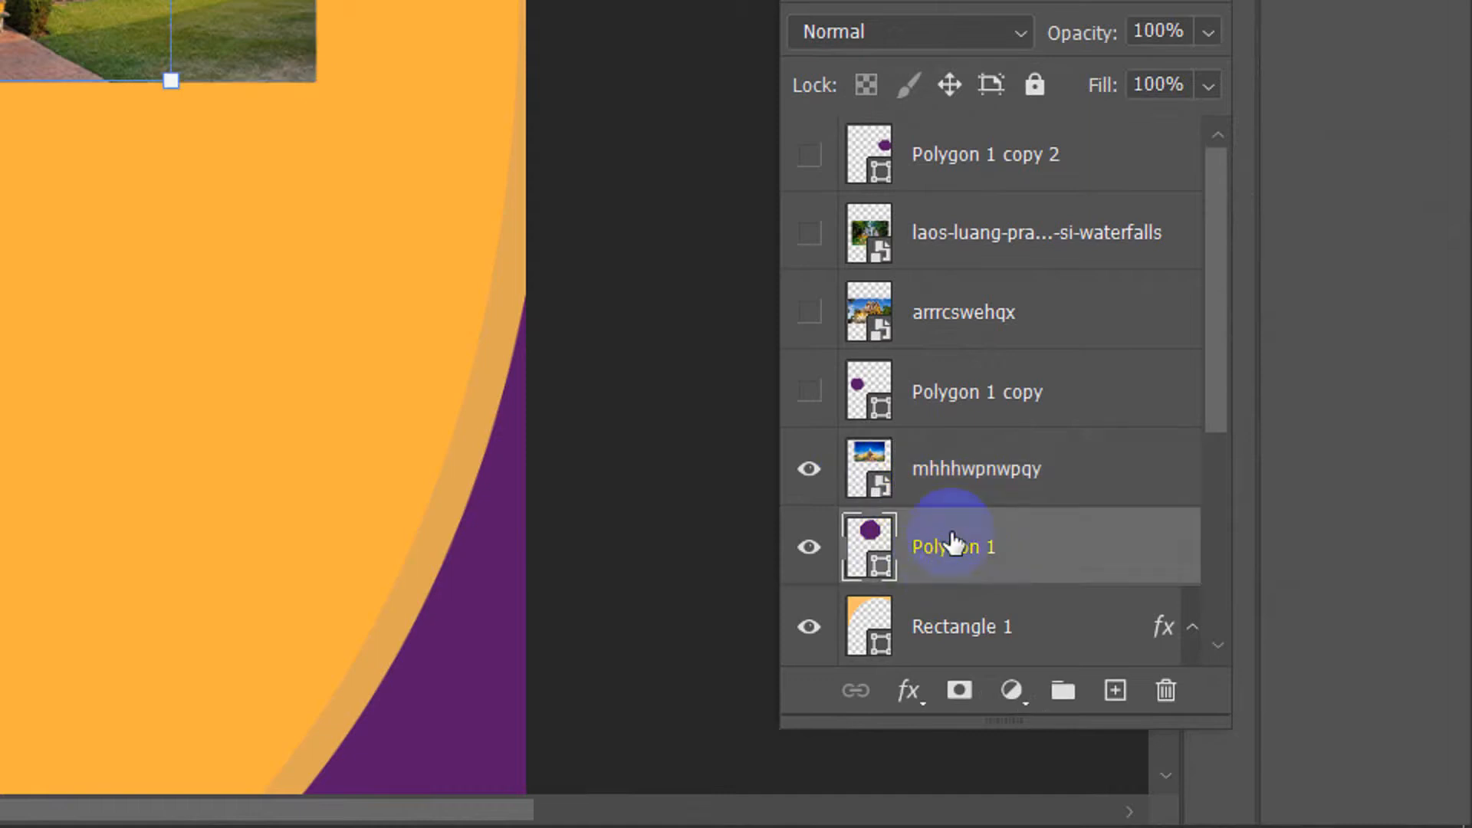
pyautogui.click(969, 469)
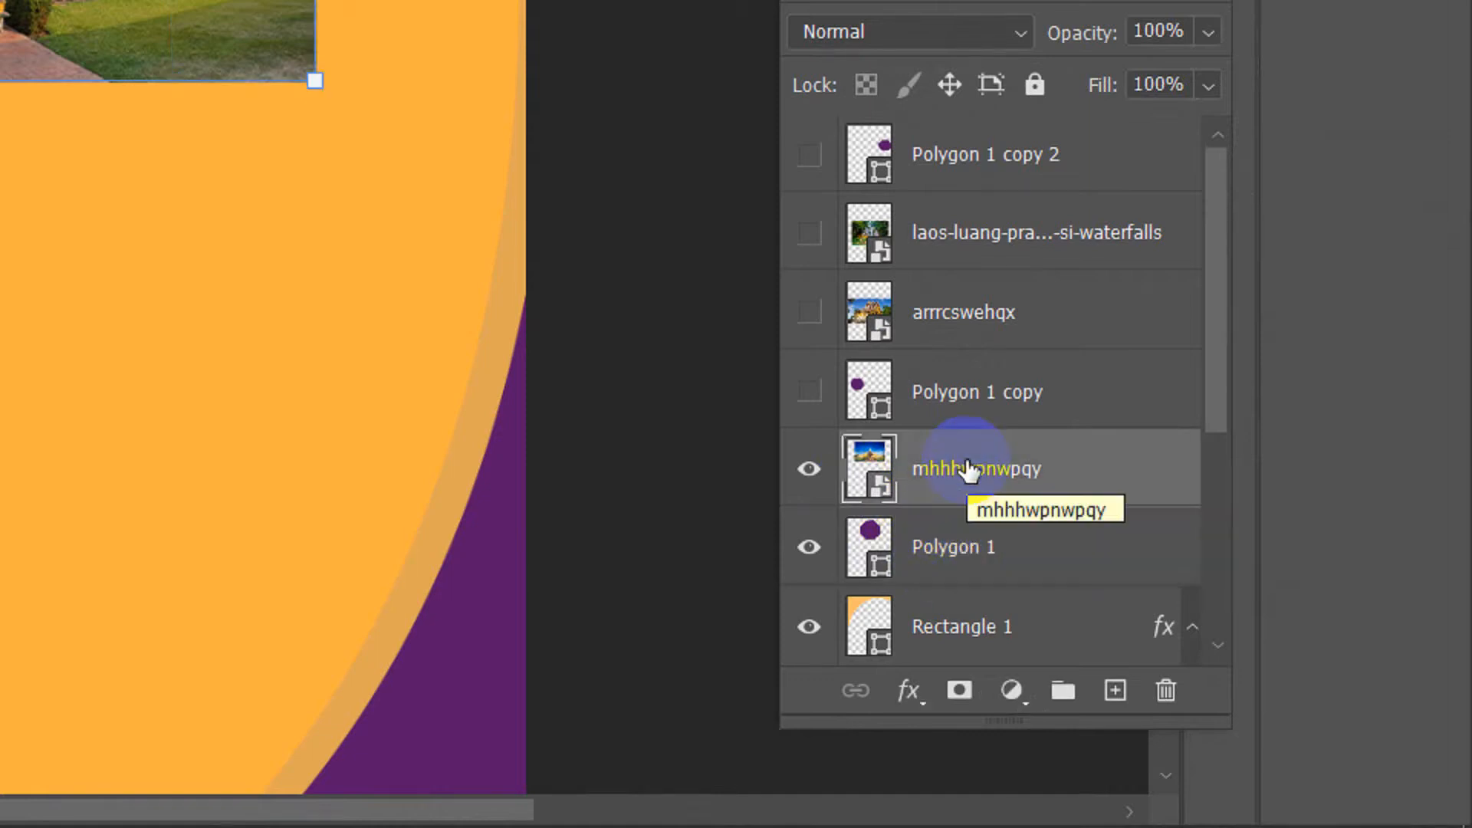
pyautogui.rightClick(1093, 480)
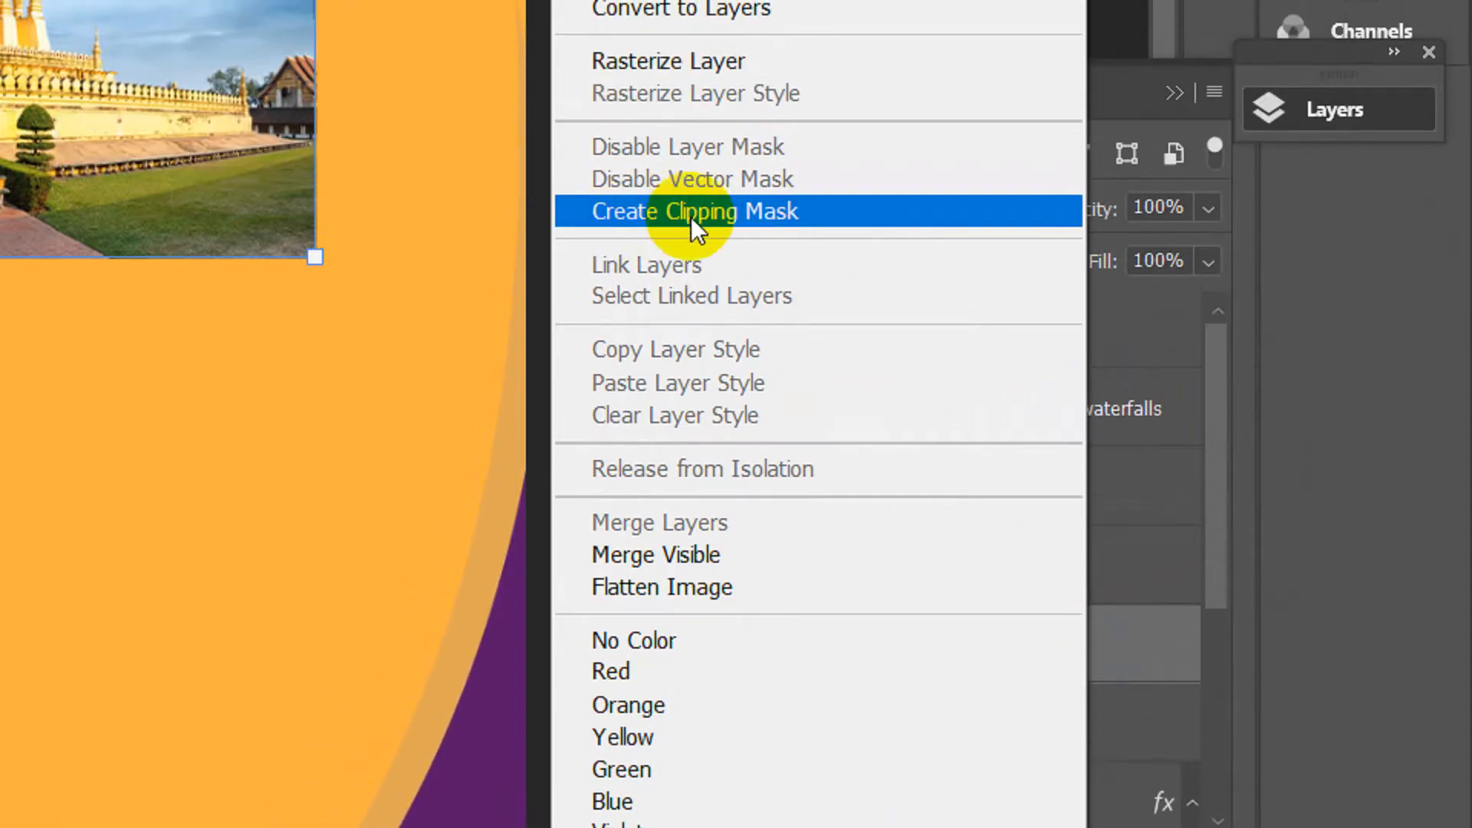
pyautogui.click(753, 218)
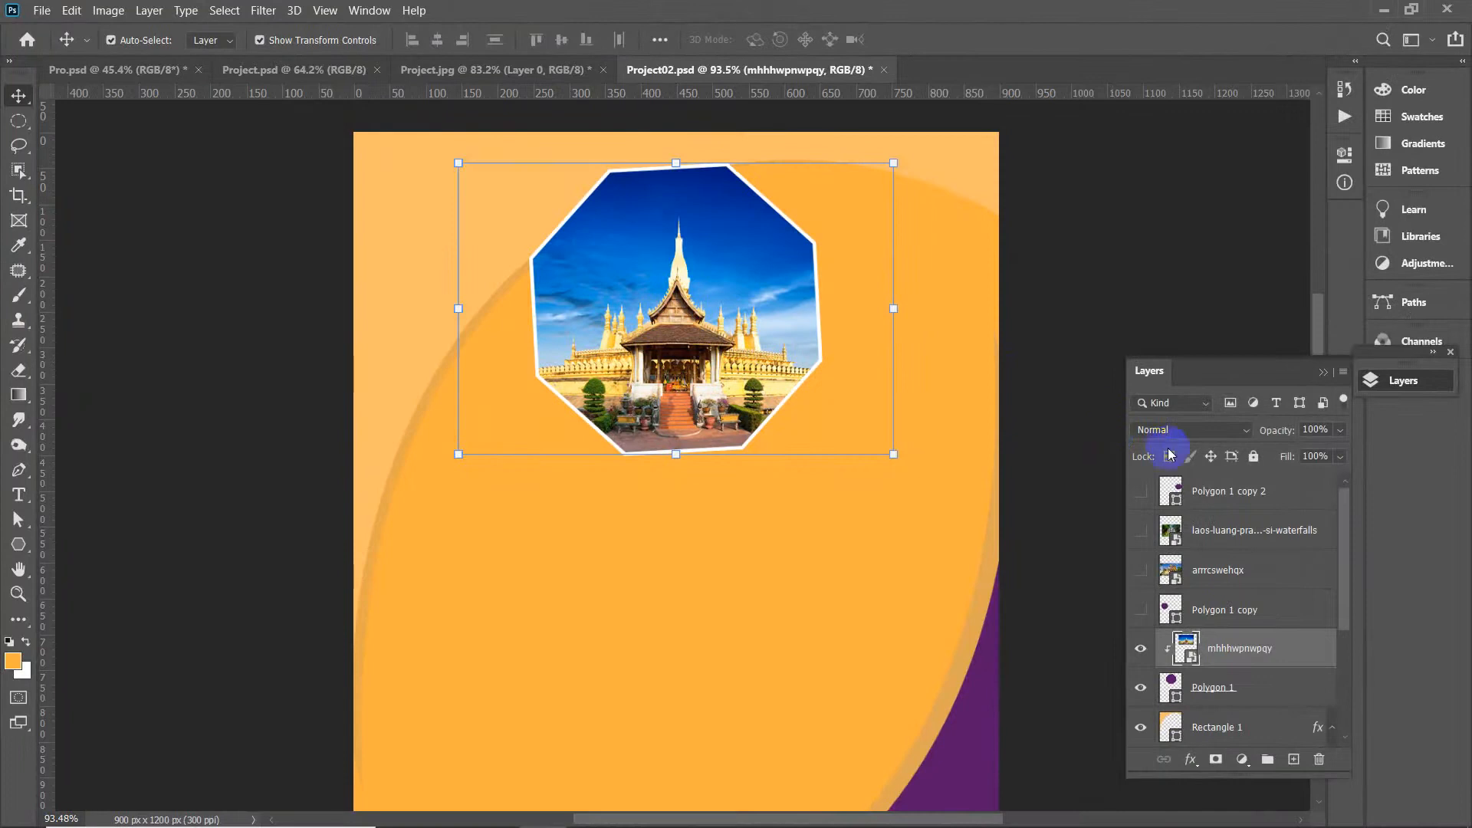
pyautogui.moveTo(703, 309)
pyautogui.mouseDown()
pyautogui.moveTo(661, 309)
pyautogui.moveTo(702, 309)
pyautogui.mouseUp()
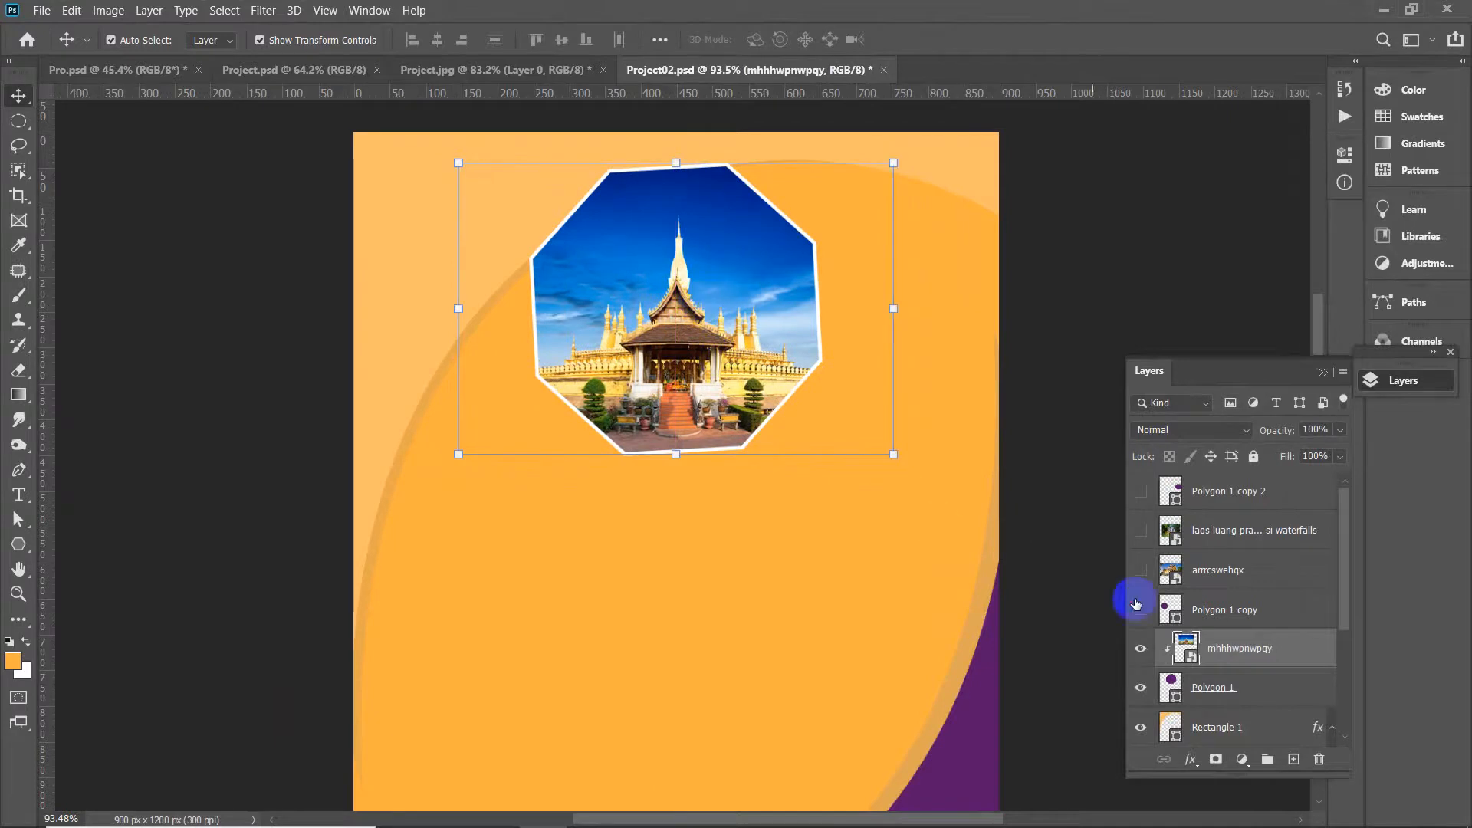
# Make the left small octagon's layer, Polygon 1 copy, and the photo layer arrrcswehqx visible again
pyautogui.click(1195, 611)
pyautogui.click(1141, 610)
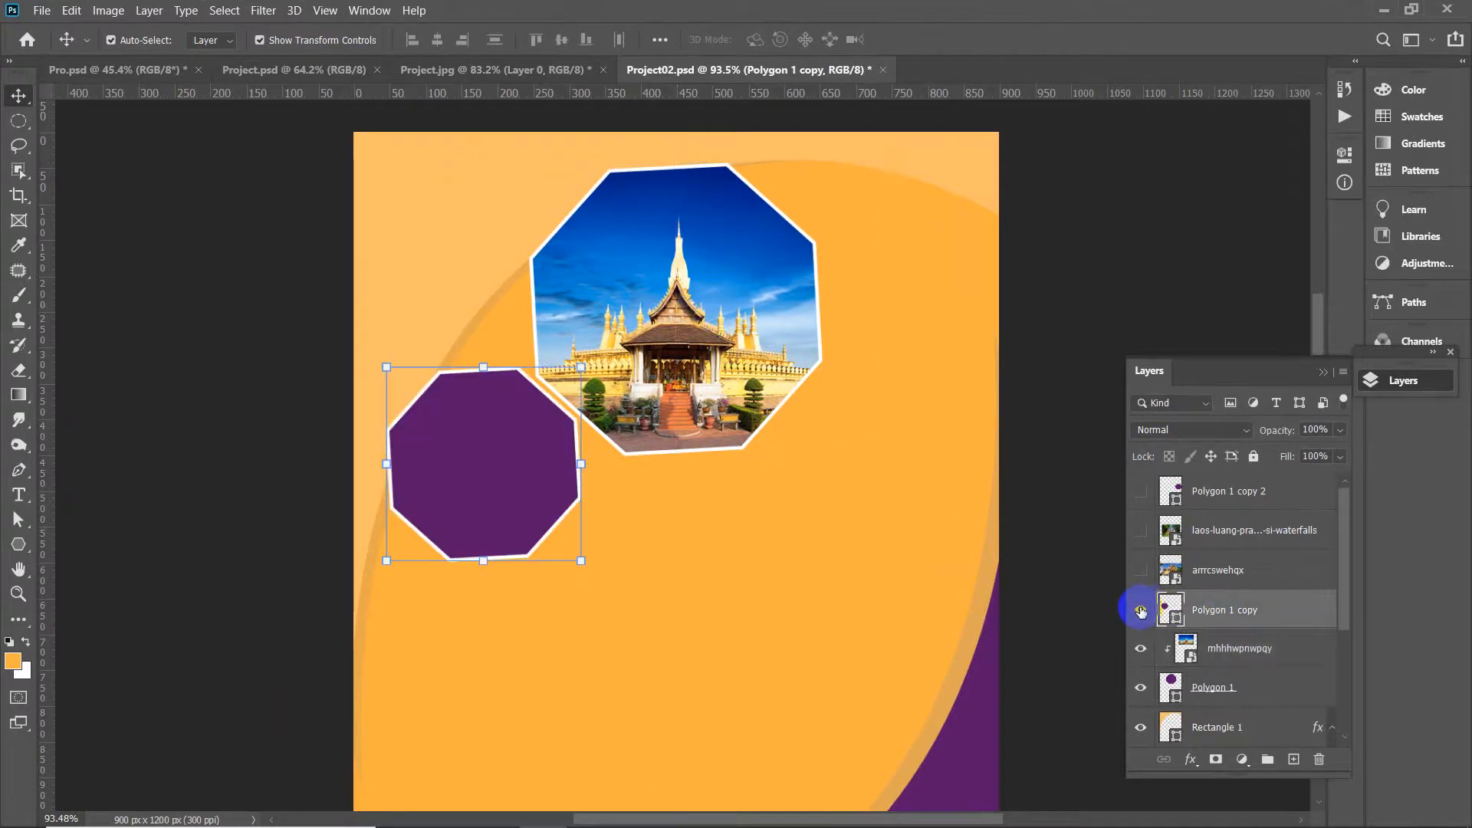
pyautogui.click(1213, 570)
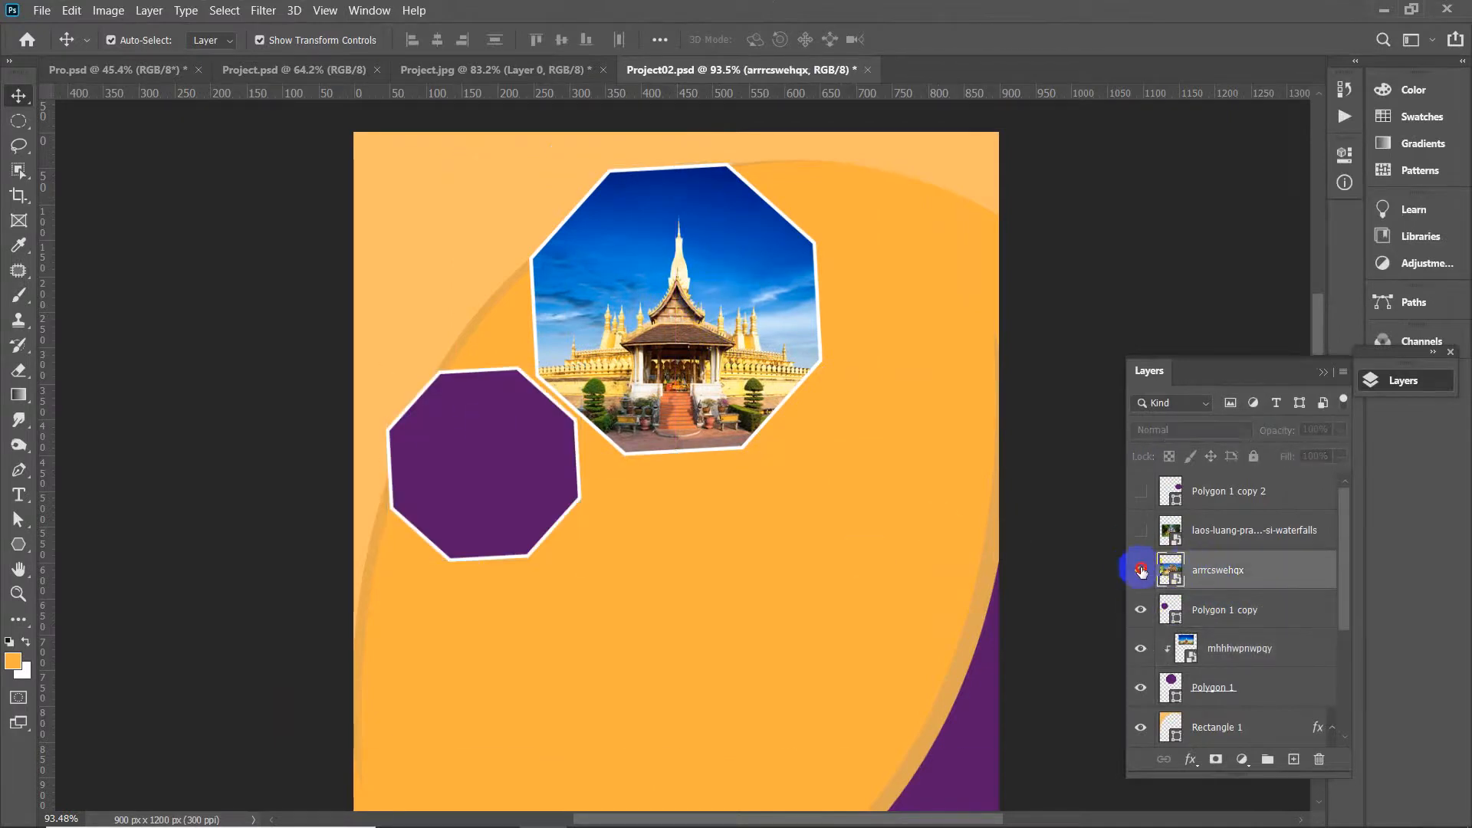
pyautogui.click(1141, 570)
# Shrink the palace temple photo to about 11% scale, move it over the left small octagon, and lower its opacity to 19%
pyautogui.click(958, 404)
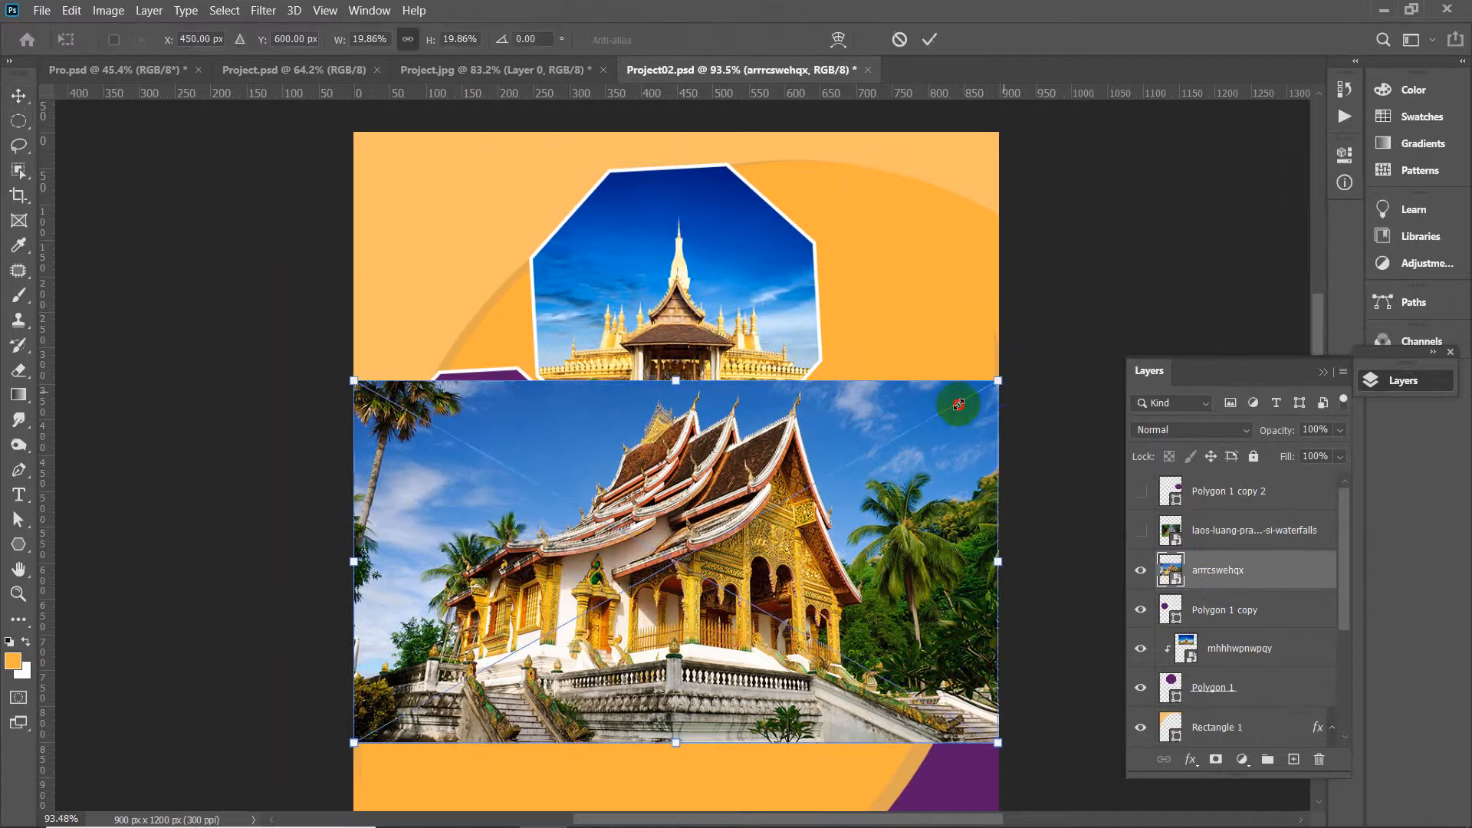
pyautogui.moveTo(959, 405); pyautogui.dragTo(710, 546)
pyautogui.moveTo(603, 578); pyautogui.dragTo(564, 392)
pyautogui.click(1143, 490)
pyautogui.moveTo(1282, 439); pyautogui.dragTo(1133, 440)
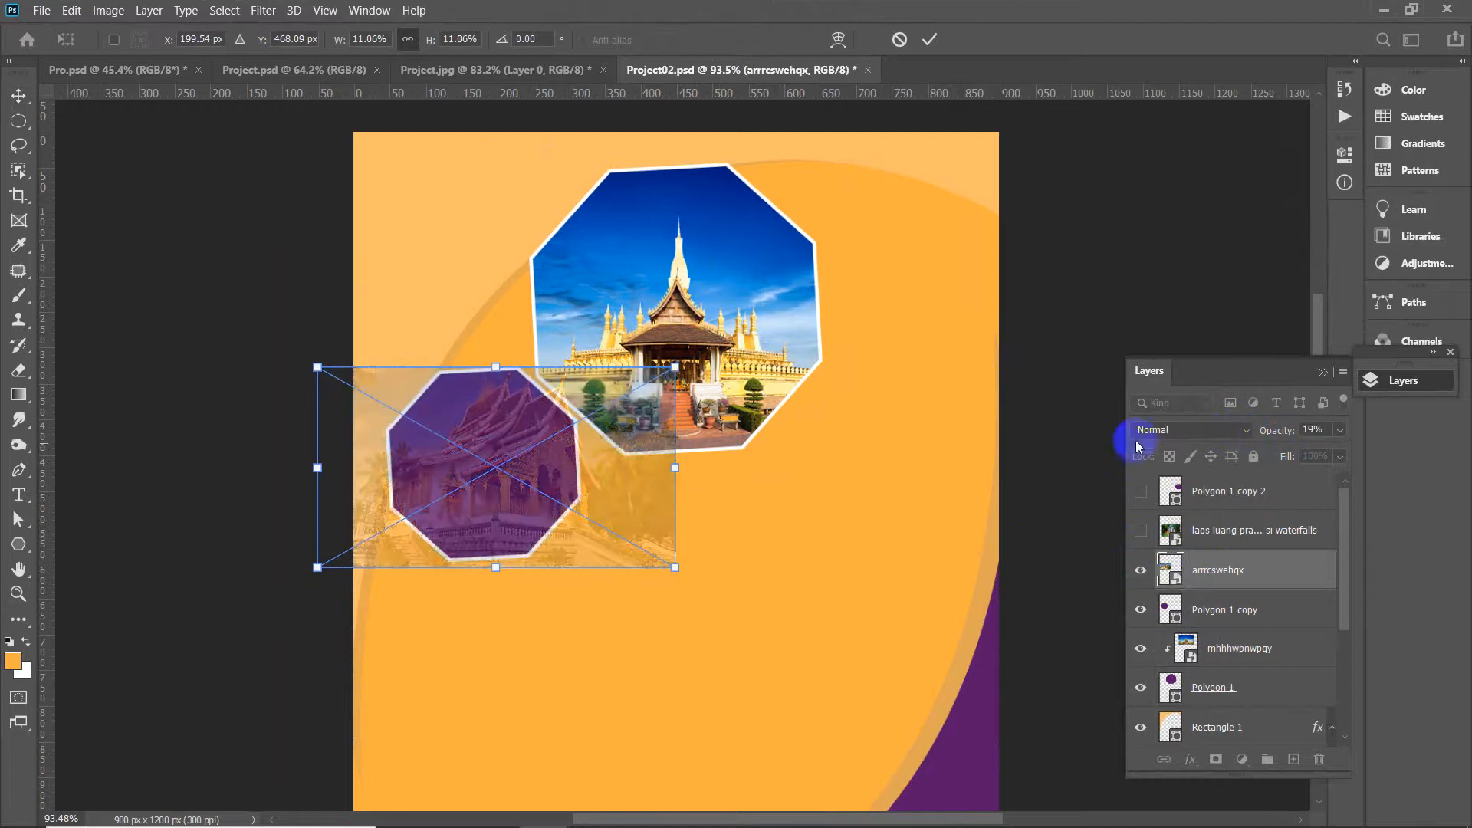
# Fit the faded palace temple photo over the left small octagon at about 405 px wide and apply the transform
pyautogui.moveTo(520, 467); pyautogui.dragTo(491, 467)
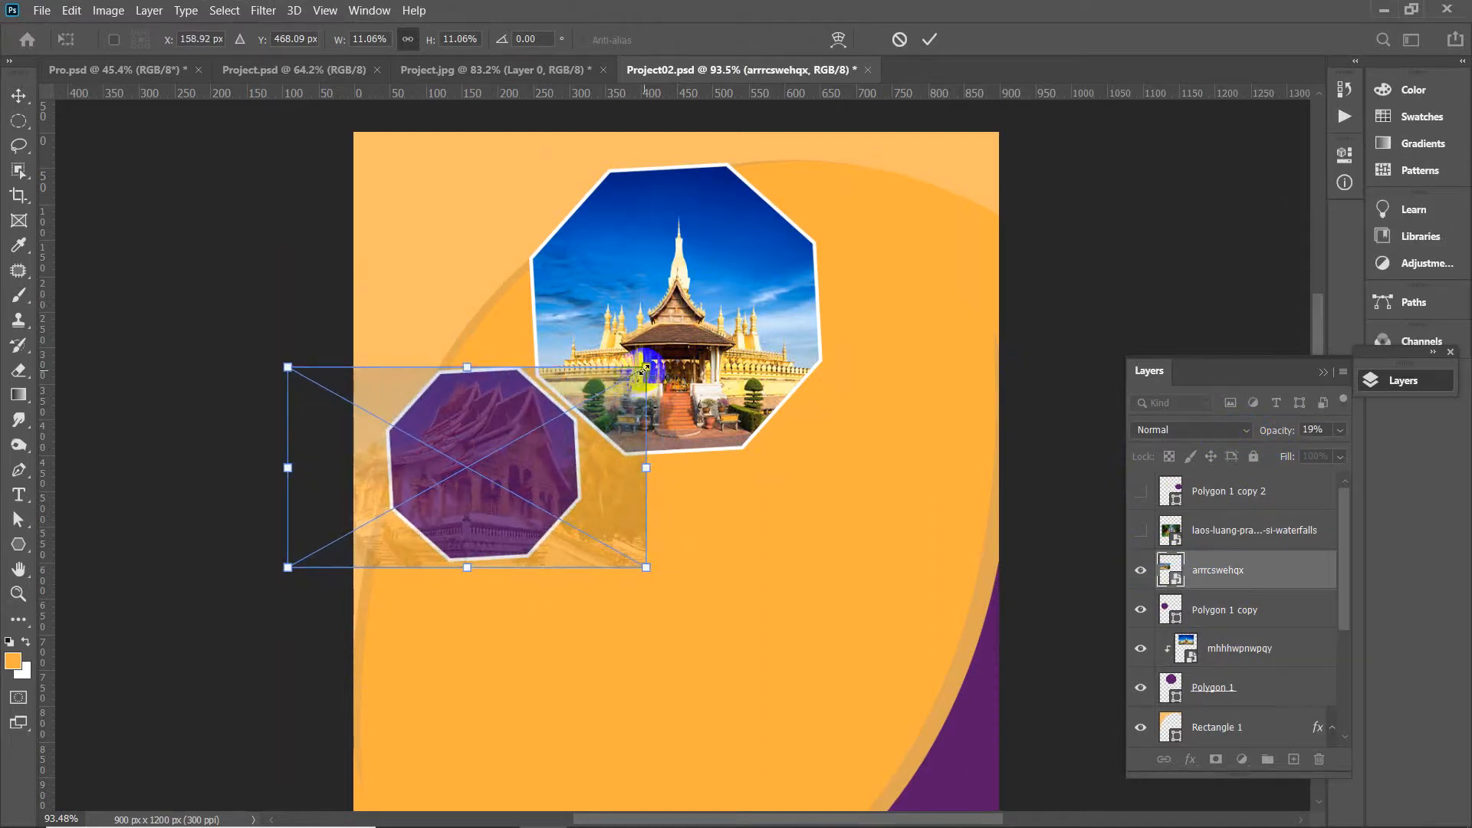
pyautogui.moveTo(644, 368); pyautogui.dragTo(577, 406)
pyautogui.moveTo(471, 439); pyautogui.dragTo(539, 418)
pyautogui.click(1150, 460)
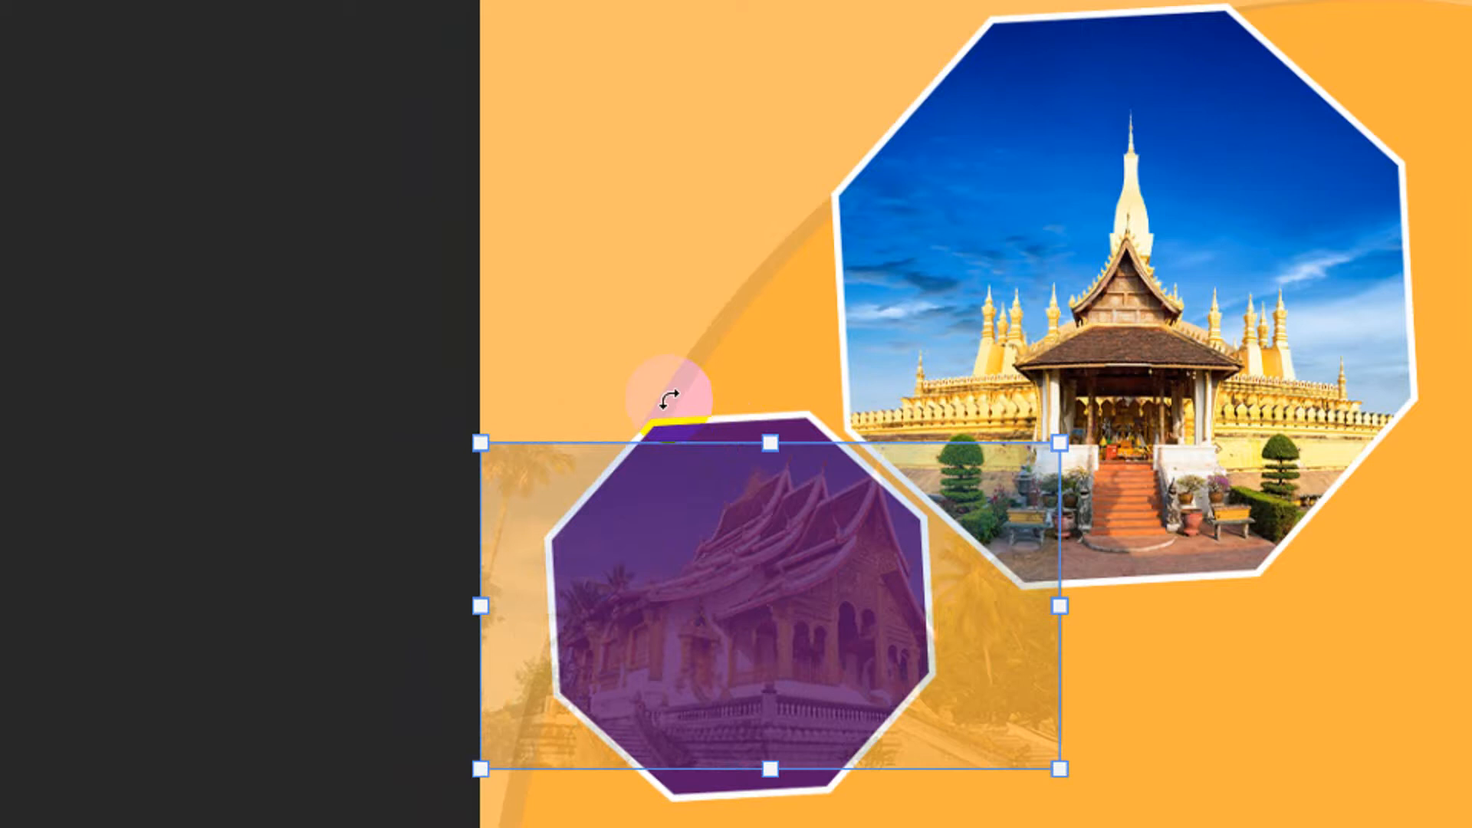
pyautogui.moveTo(584, 377); pyautogui.dragTo(899, 497)
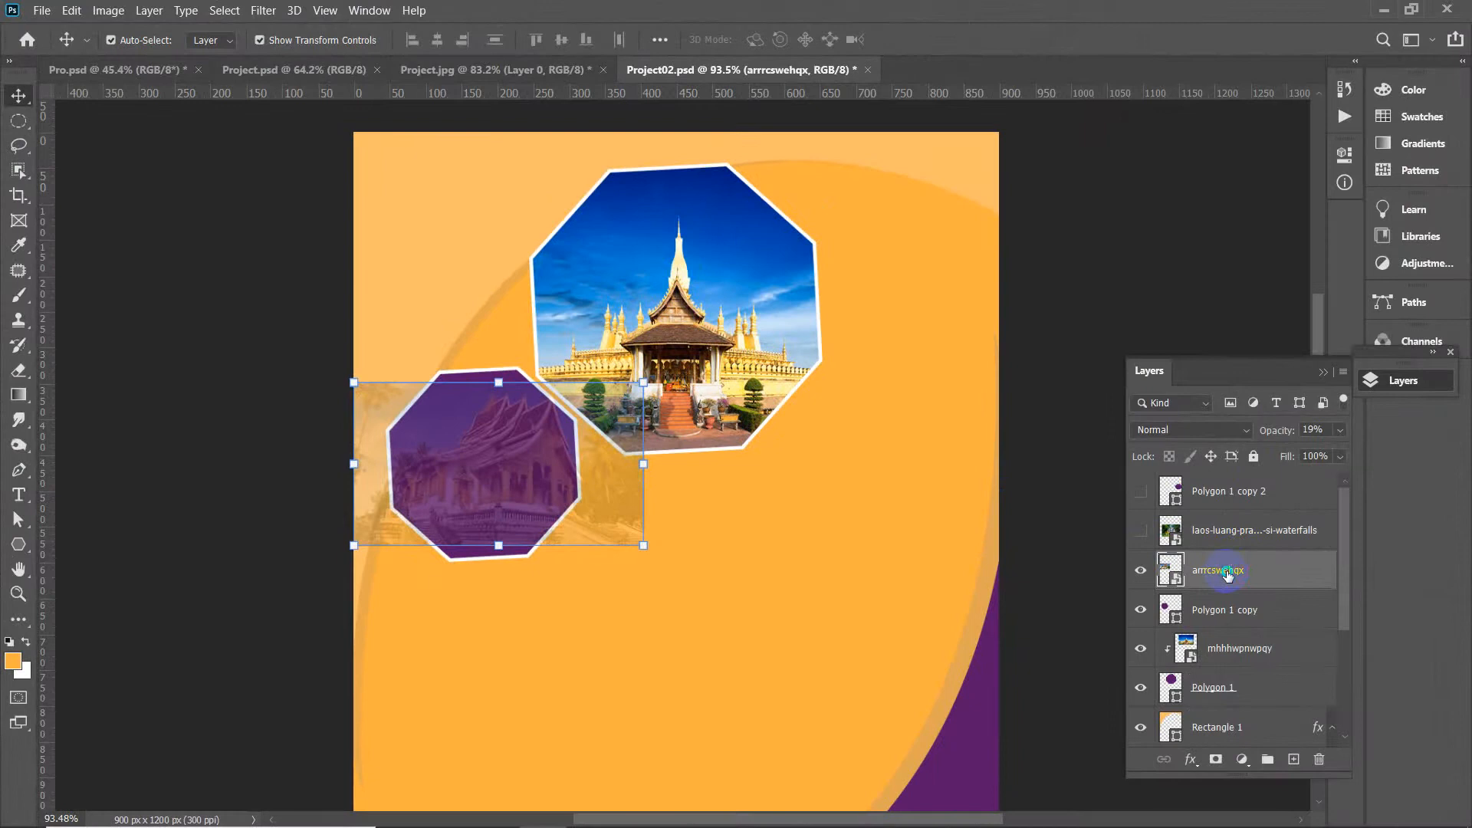
# Clip the palace temple photo to the left small octagon with a clipping mask and restore its opacity to 100%
pyautogui.rightClick(1228, 574)
pyautogui.click(1032, 437)
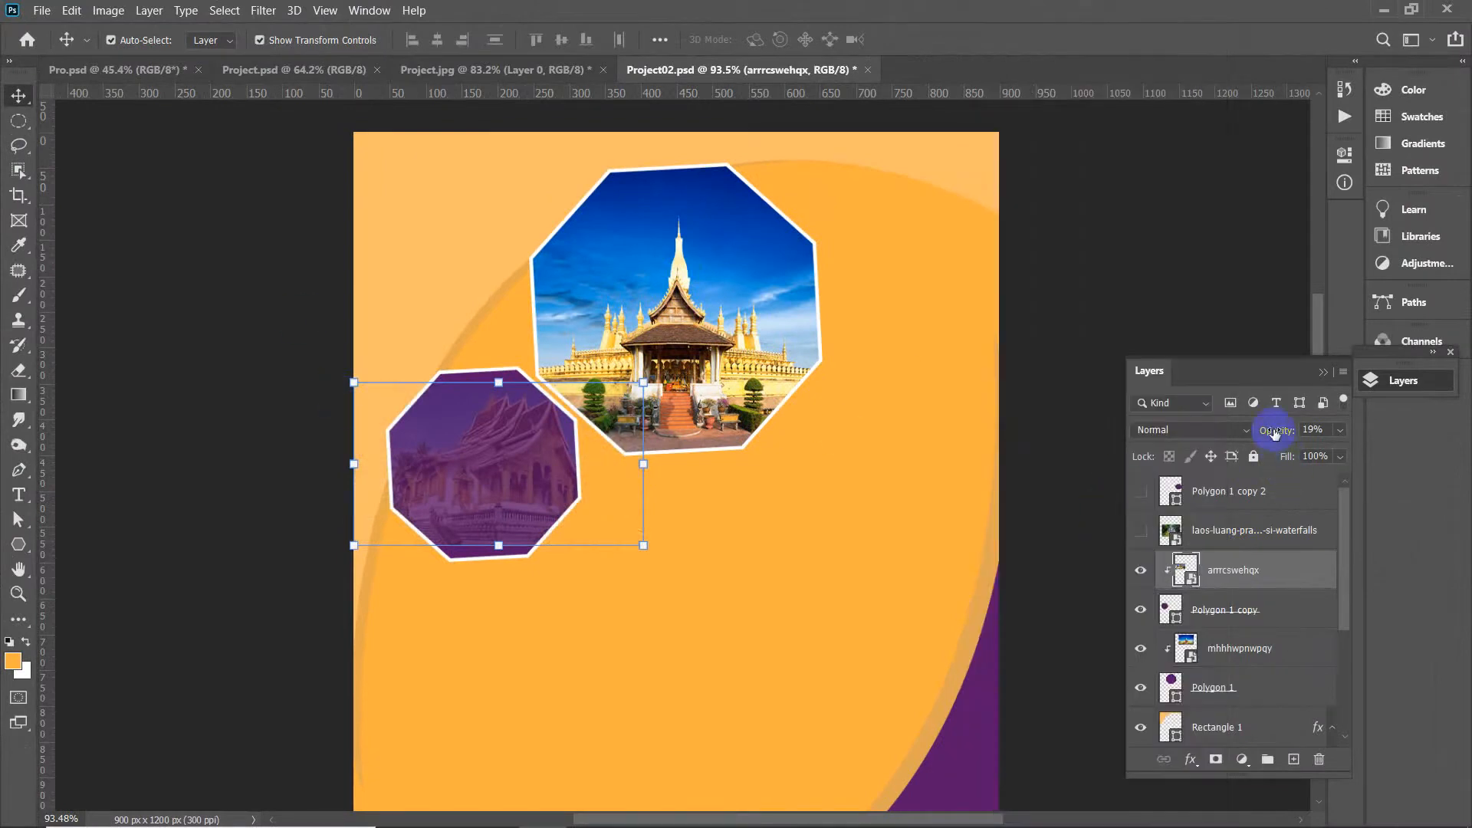
pyautogui.moveTo(1275, 434); pyautogui.dragTo(1396, 441)
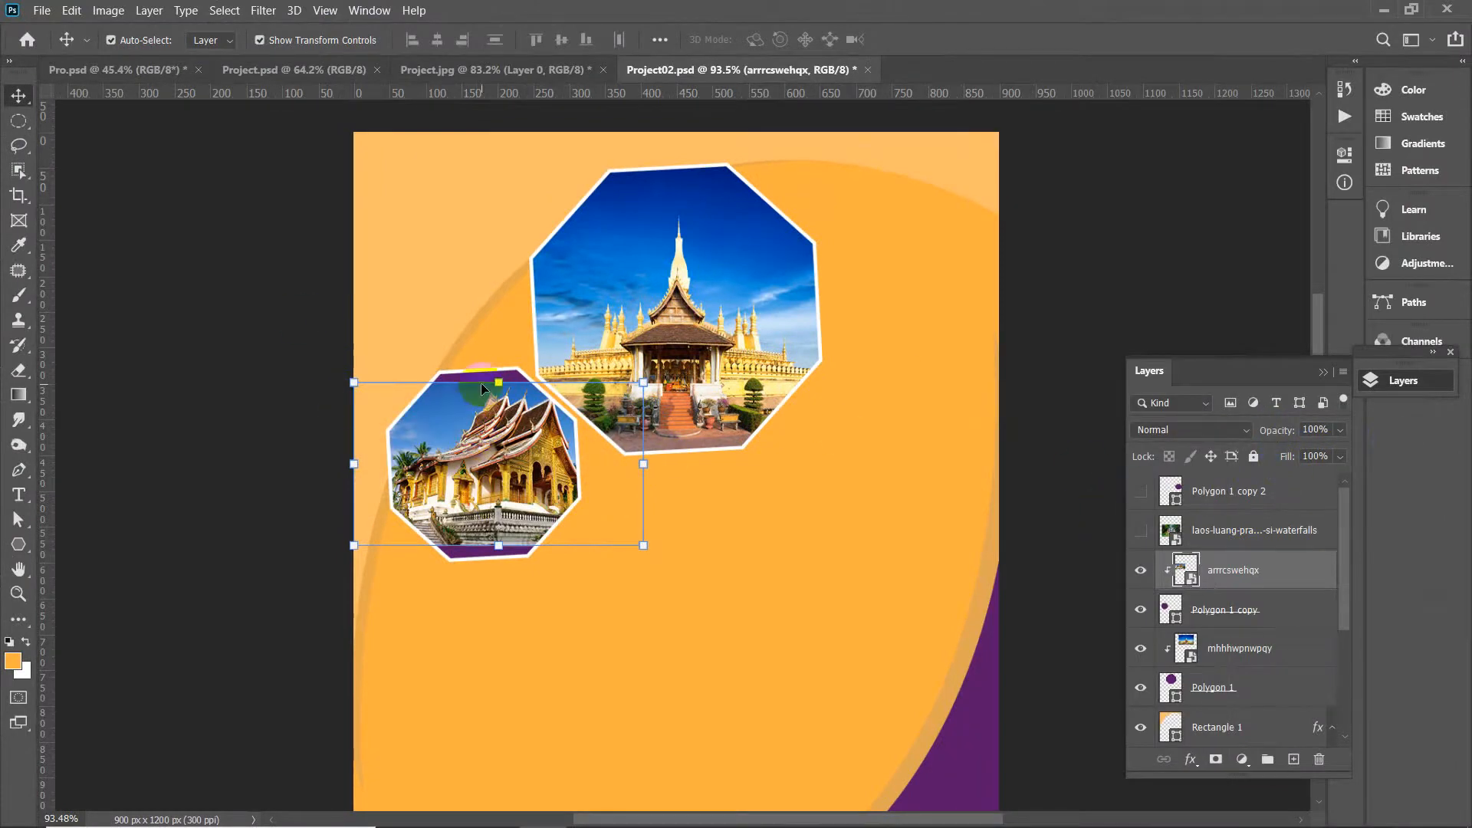
# Enlarge the clipped palace temple photo to about 10.7% scale and shift it so it fills the whole left octagon
pyautogui.moveTo(491, 382); pyautogui.dragTo(499, 367)
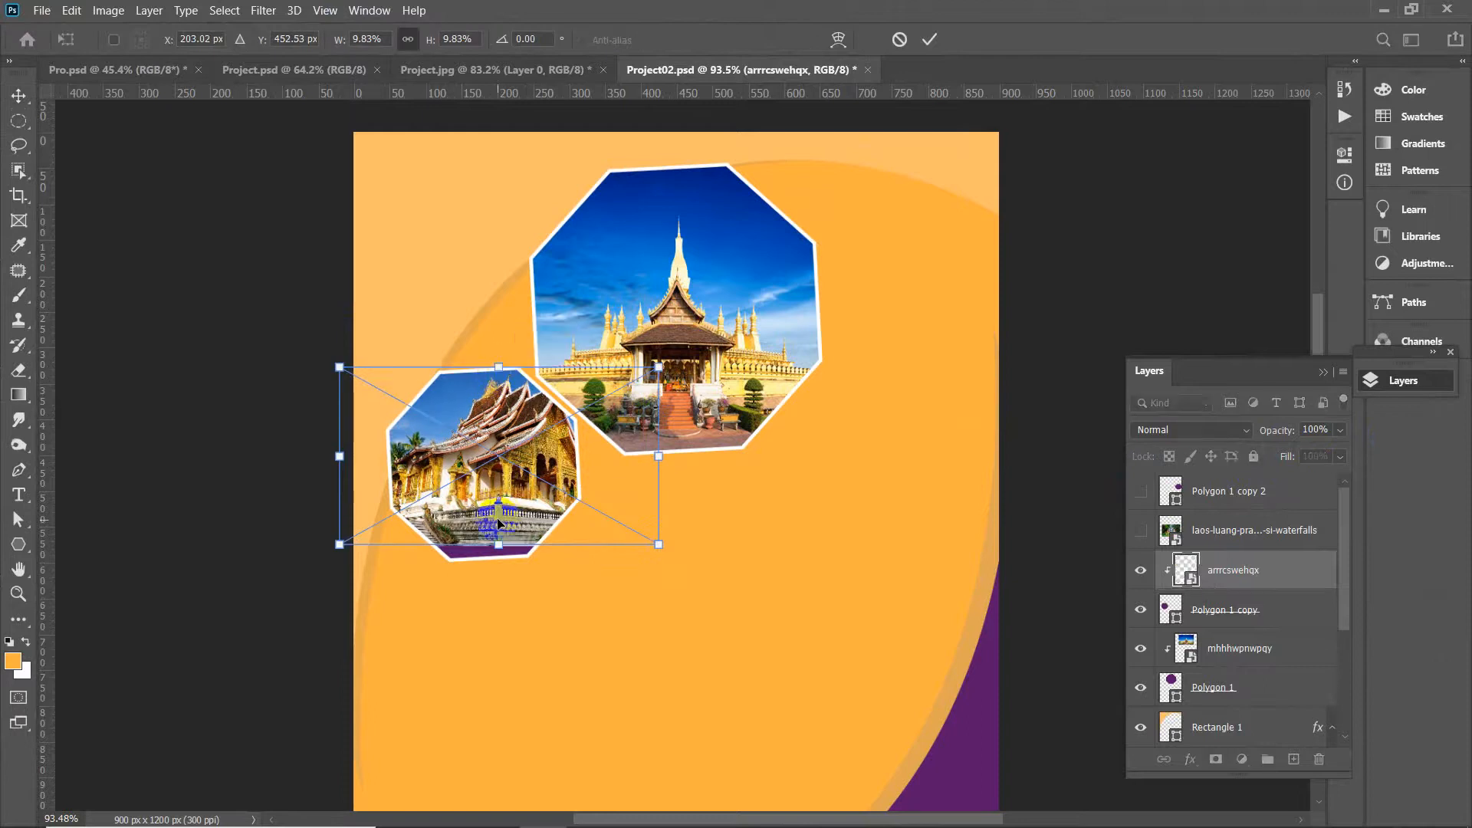
pyautogui.moveTo(497, 543); pyautogui.dragTo(465, 529)
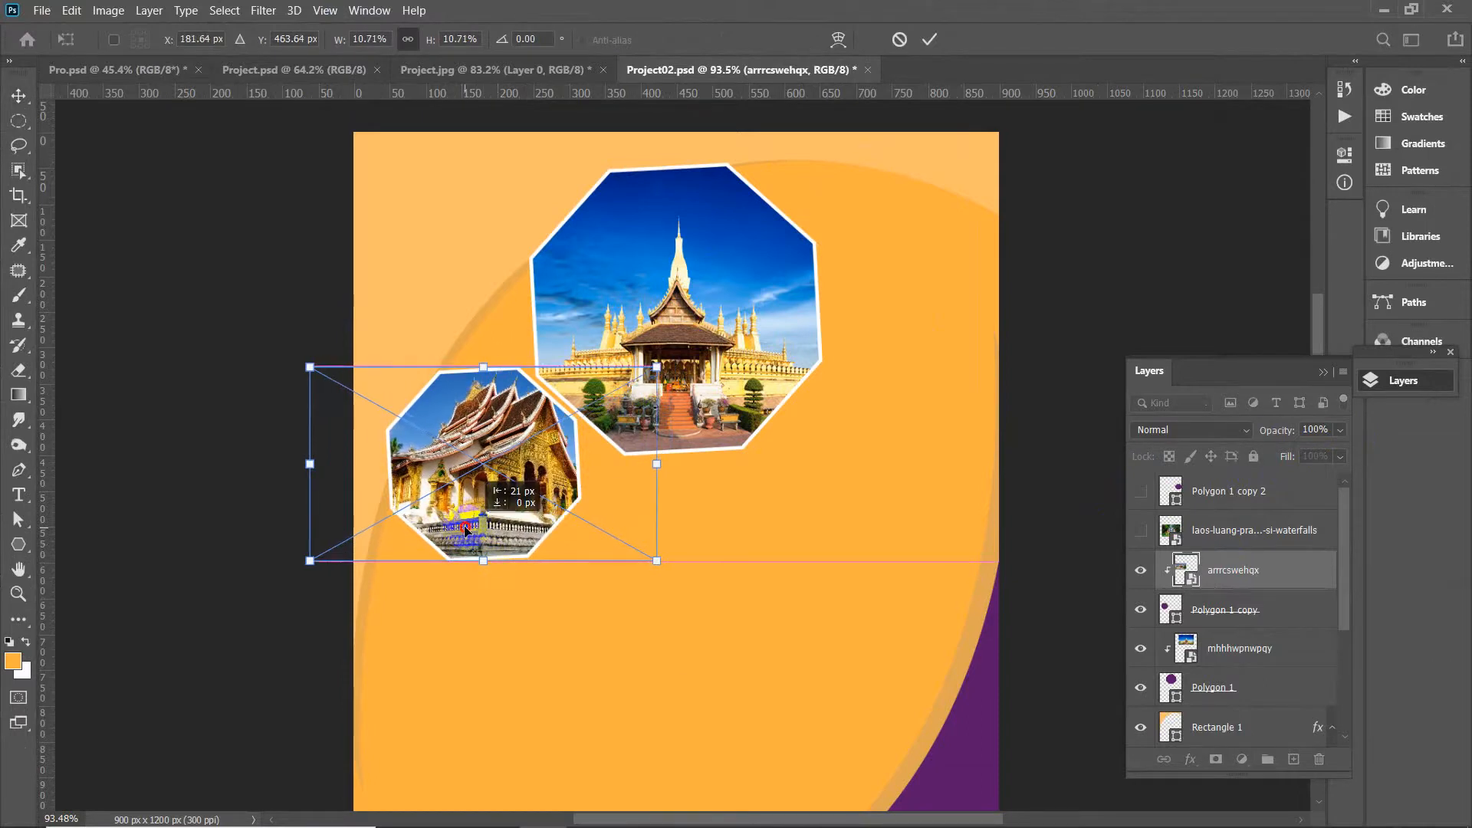
pyautogui.press('Return')
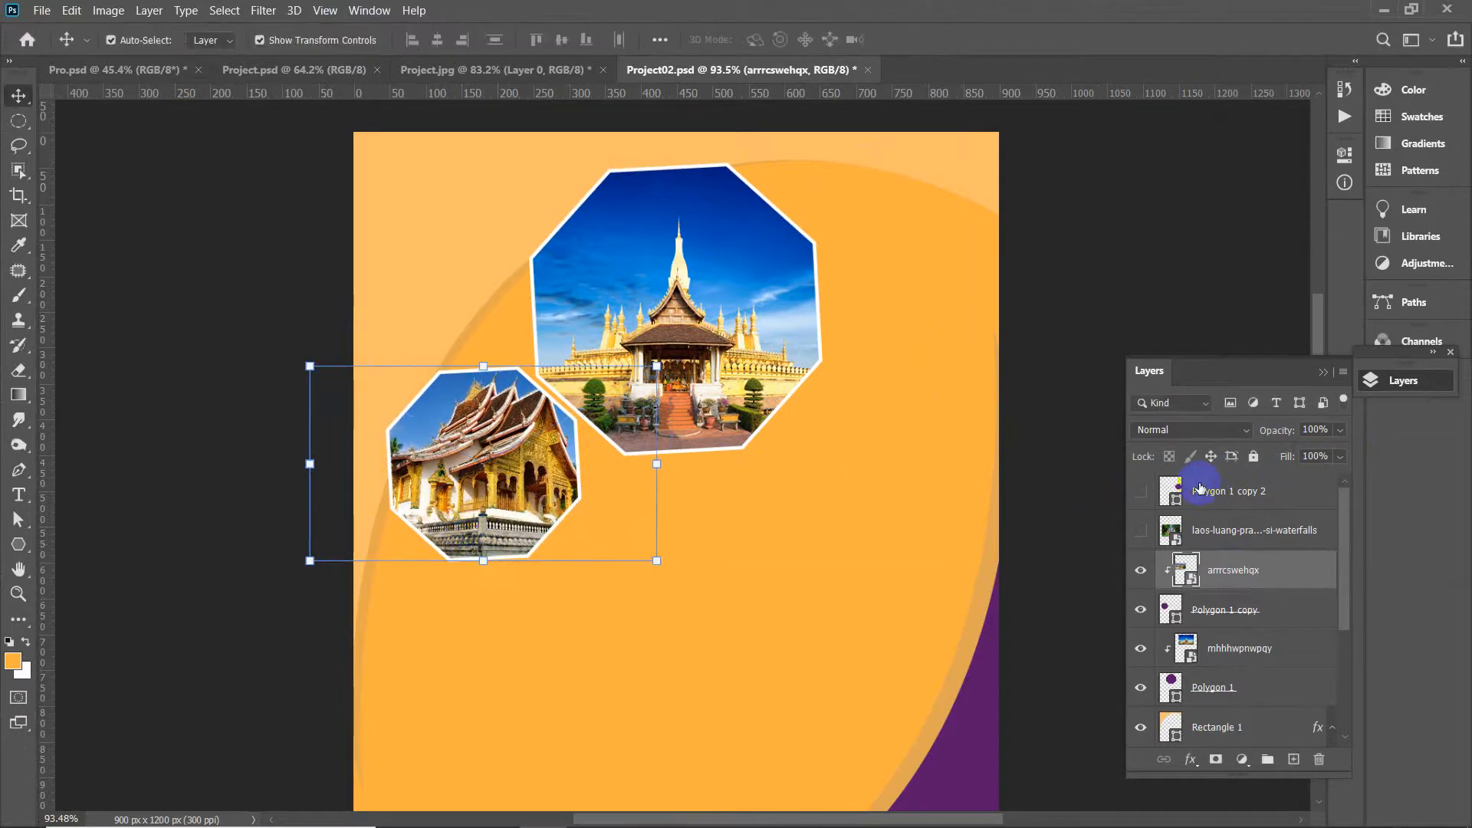
# Move the waterfall photo layer above Polygon 1 copy 2 and make both layers visible
pyautogui.click(1240, 531)
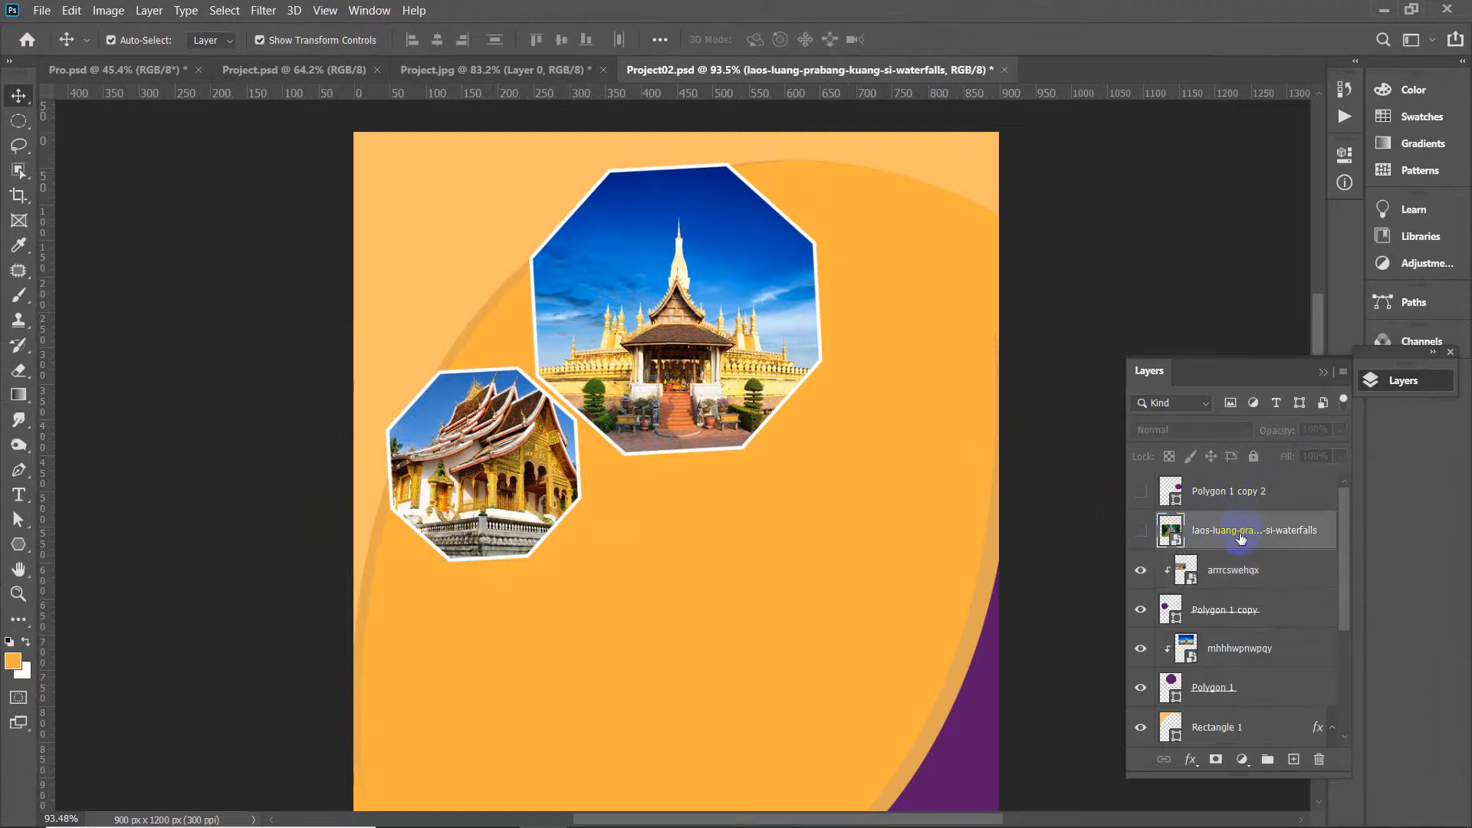
pyautogui.moveTo(1224, 537); pyautogui.dragTo(1167, 504)
pyautogui.click(1142, 530)
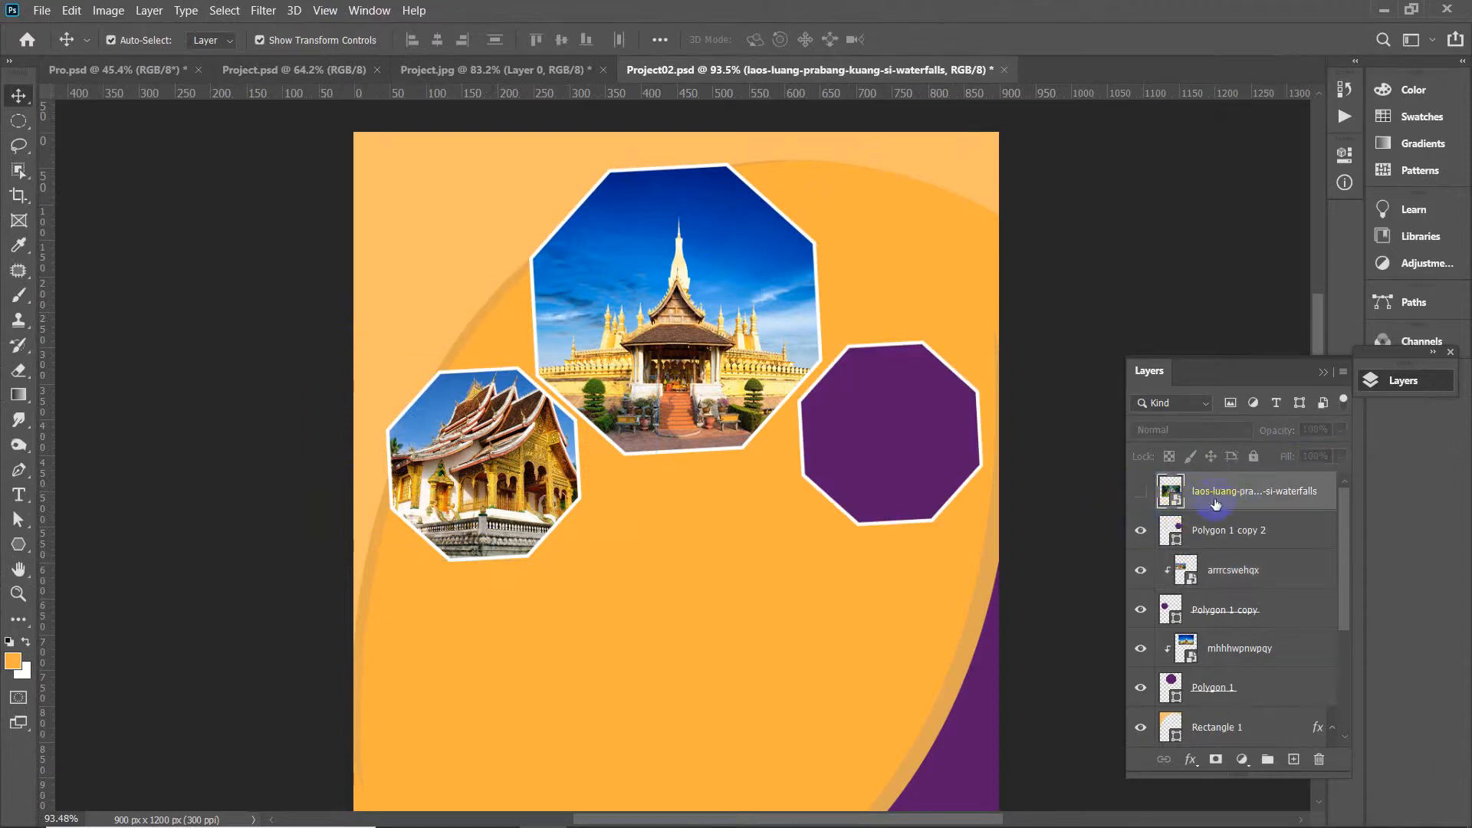
pyautogui.click(1141, 497)
# Scale the waterfall photo down to about 61% and place it over the right small octagon
pyautogui.rightClick(1242, 493)
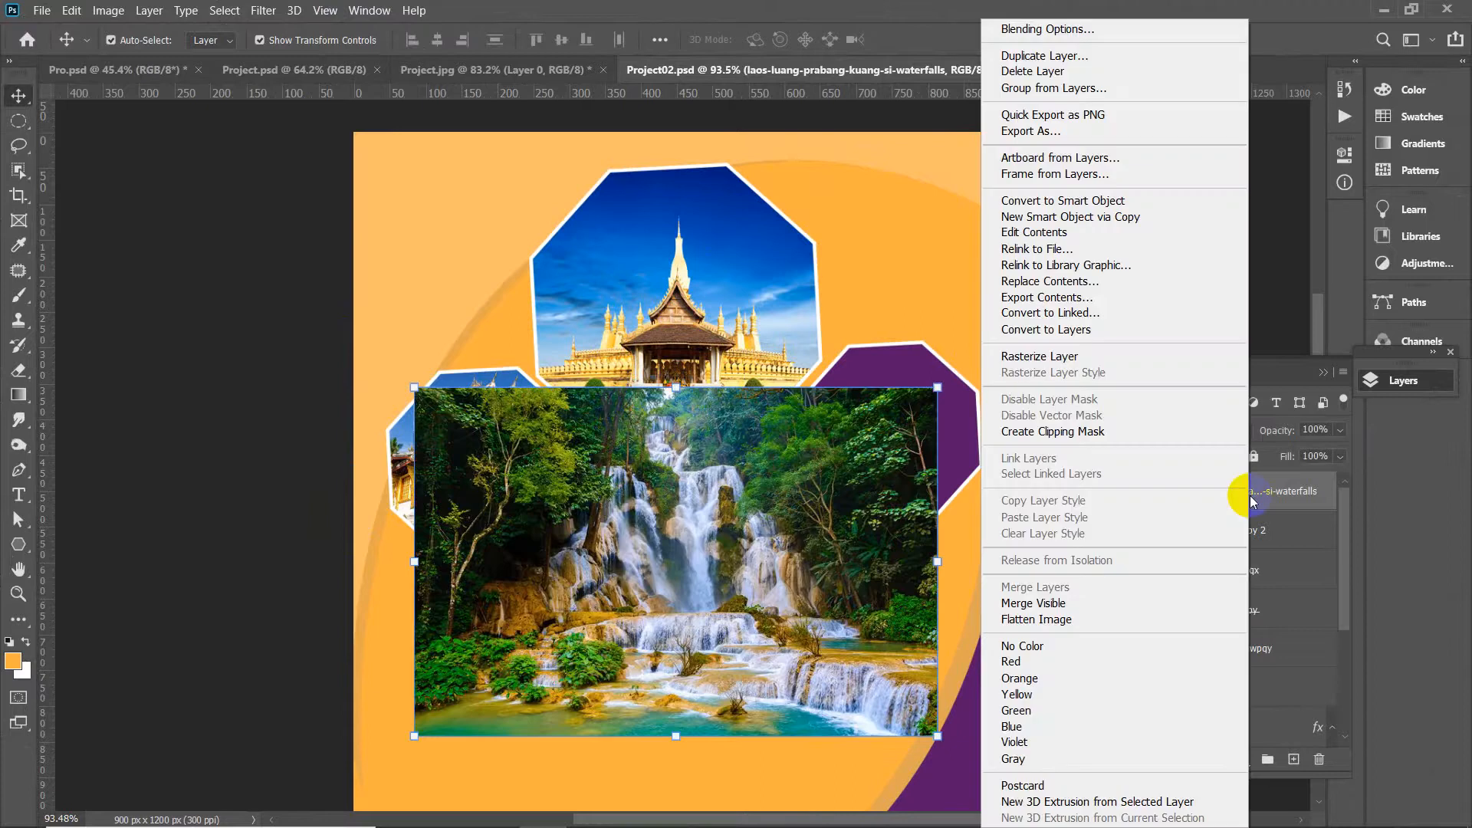
pyautogui.click(804, 475)
pyautogui.moveTo(898, 441); pyautogui.dragTo(947, 364)
pyautogui.moveTo(981, 300); pyautogui.dragTo(776, 433)
pyautogui.moveTo(748, 539); pyautogui.dragTo(989, 429)
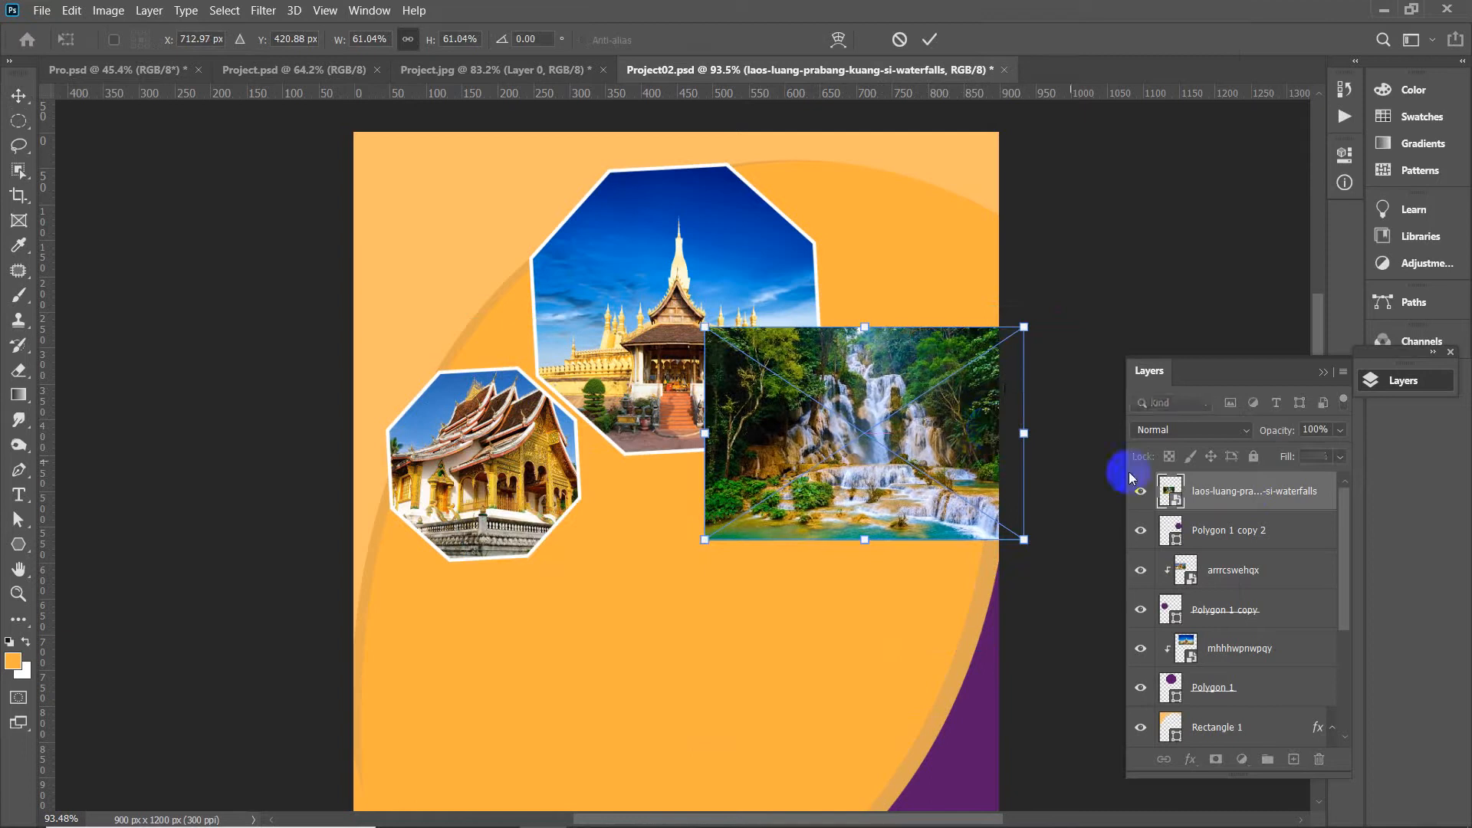
pyautogui.click(1202, 494)
# Clip the waterfall photo to the right small octagon and shrink it to about 390 px wide, filling the shape
pyautogui.rightClick(1228, 499)
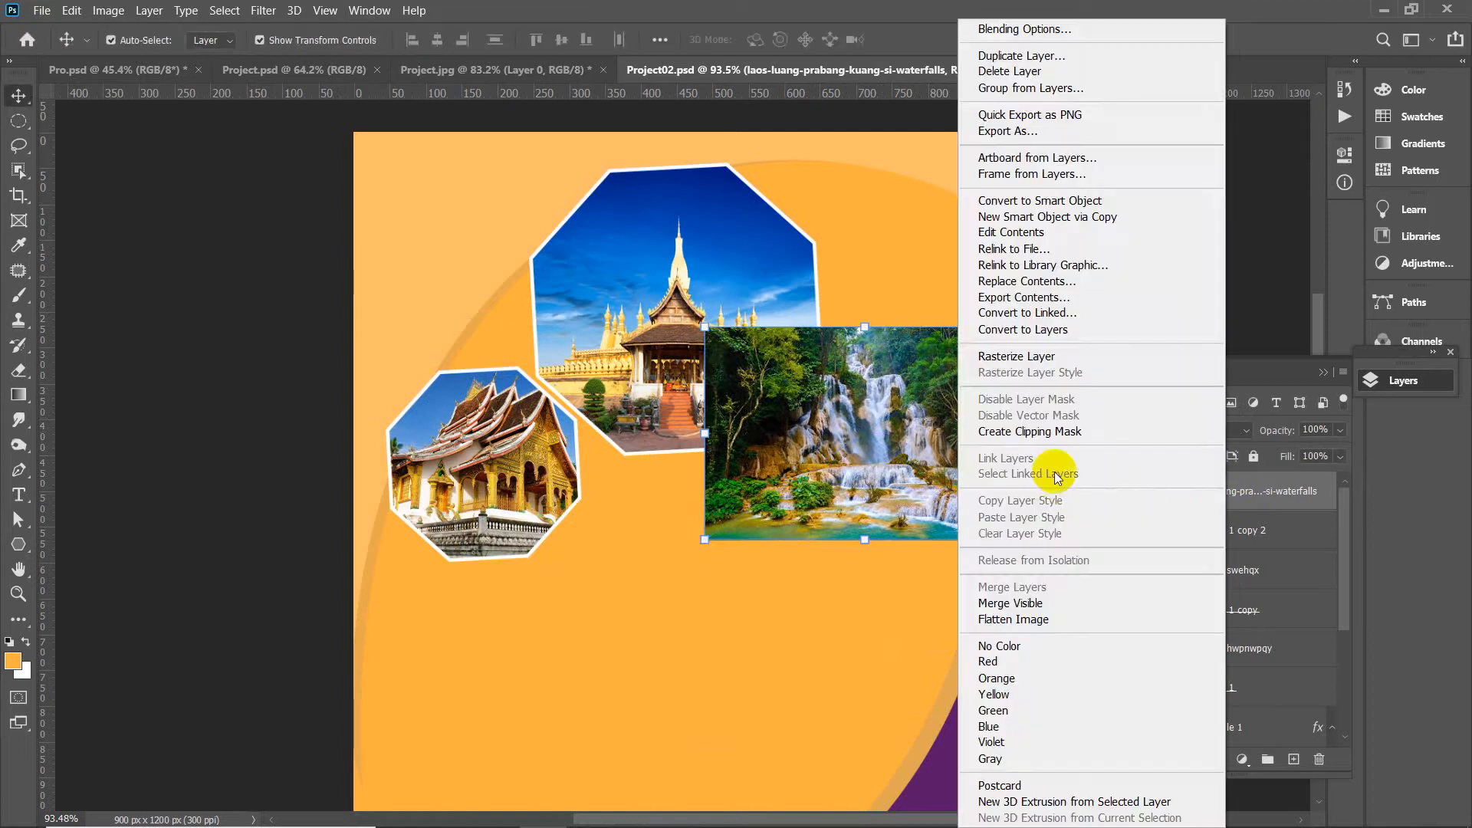
pyautogui.click(1026, 428)
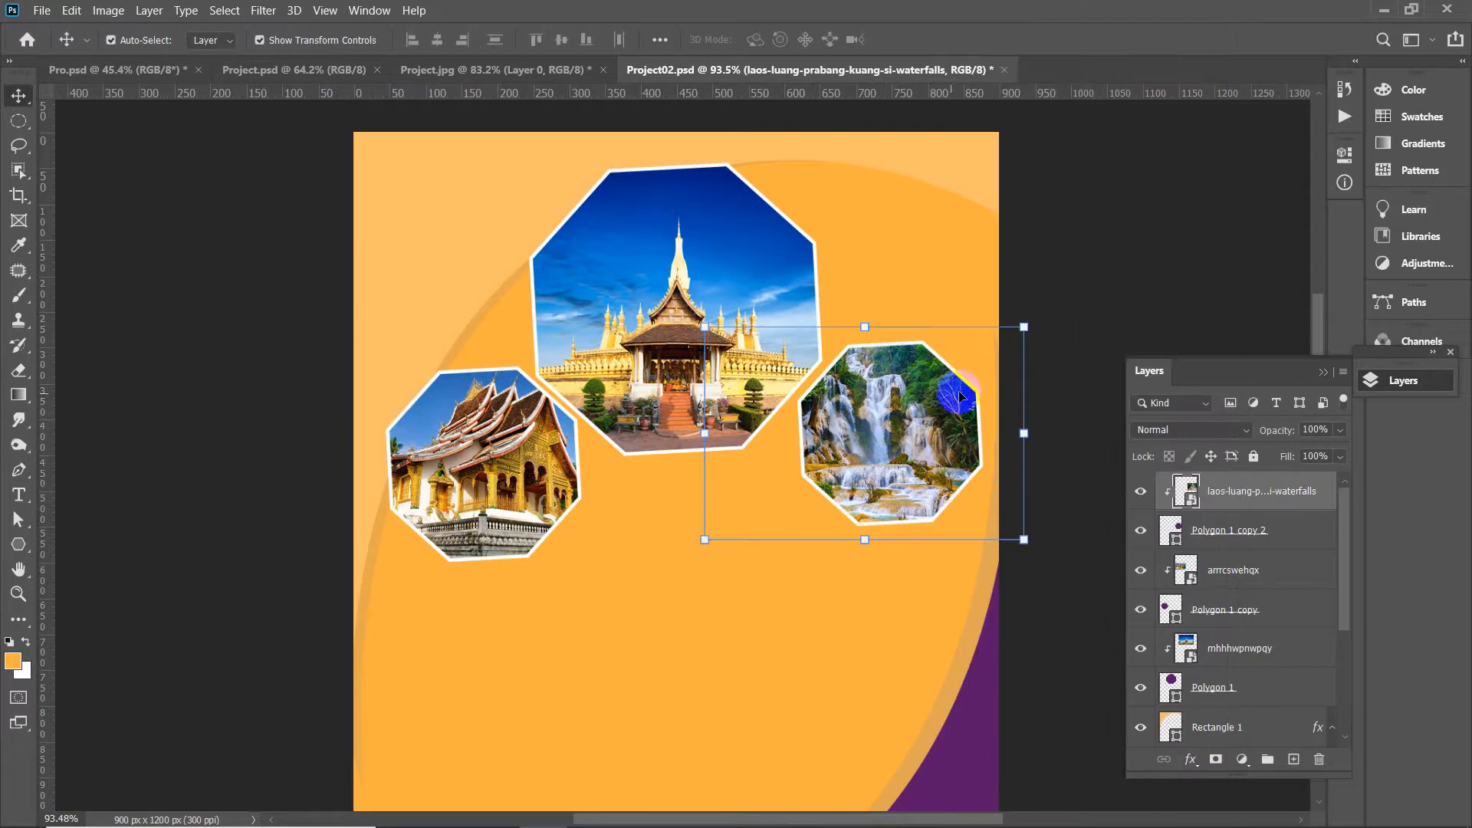
pyautogui.moveTo(1024, 327); pyautogui.dragTo(985, 353)
pyautogui.moveTo(915, 437); pyautogui.dragTo(950, 420)
pyautogui.click(1084, 256)
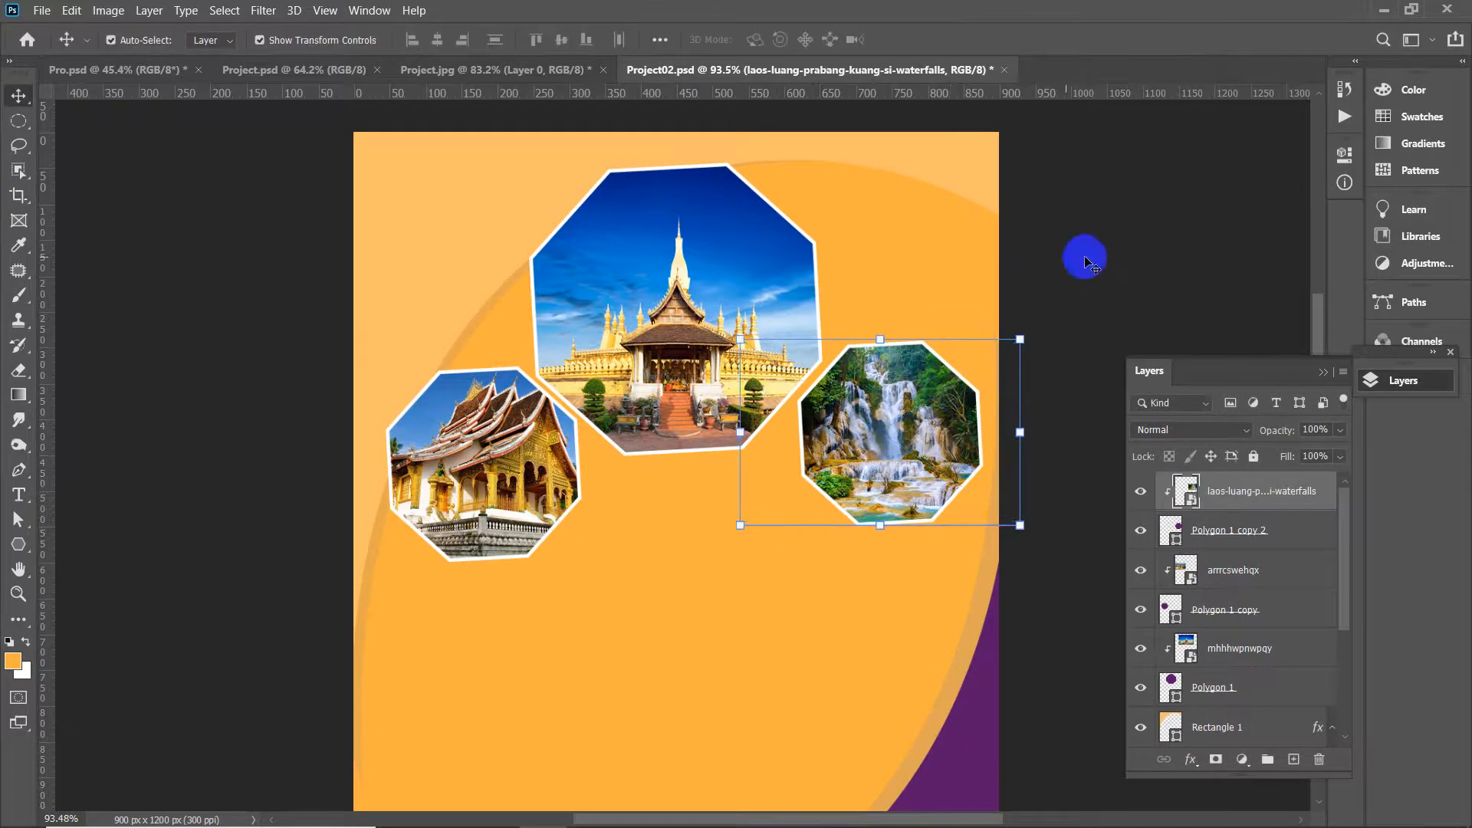
# Deselect the waterfall photo and switch to the Ellipse tool in shape mode
pyautogui.scroll(-2, 759, 426)
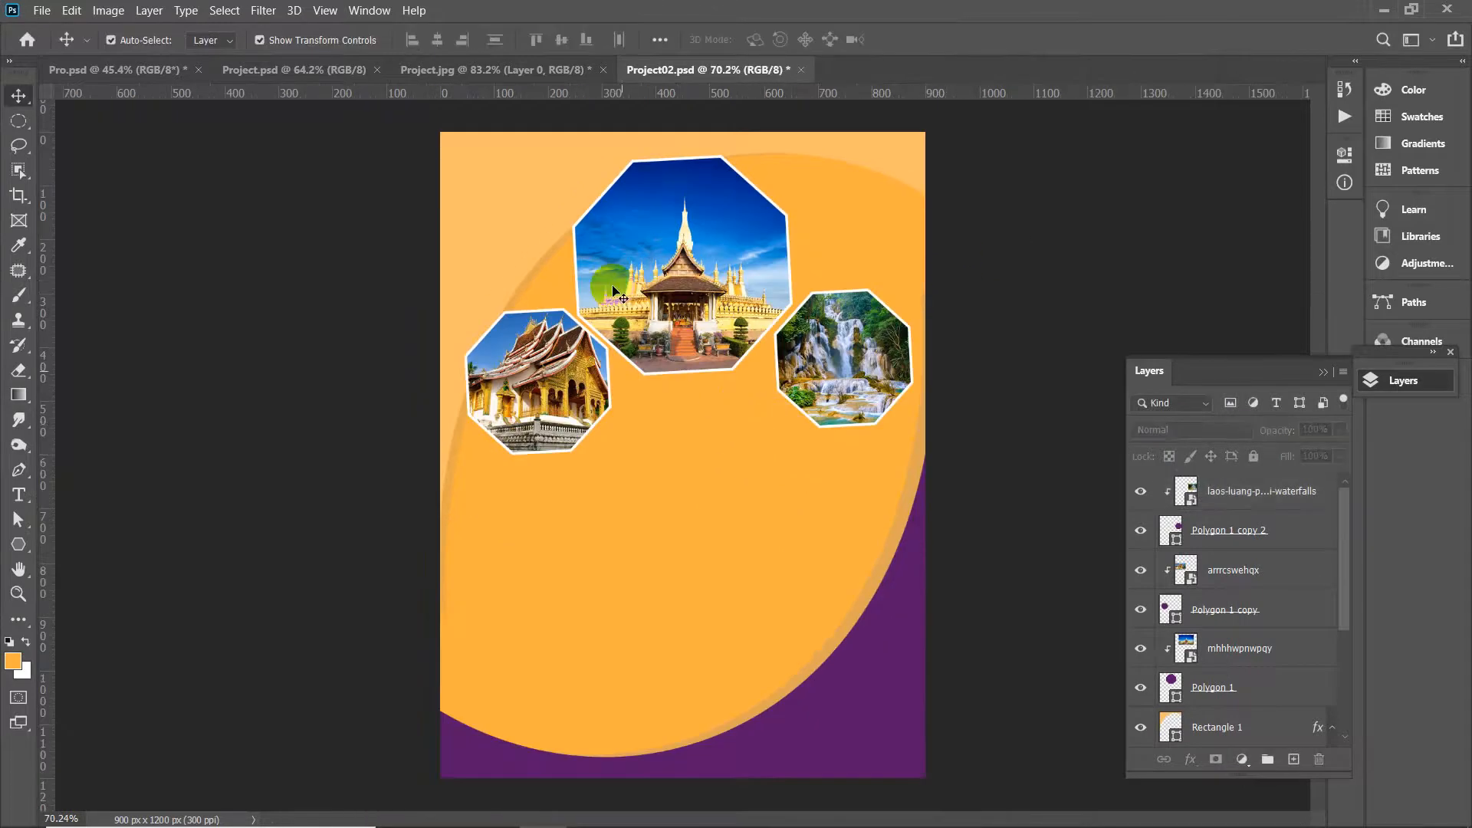
pyautogui.scroll(-1, 745, 315)
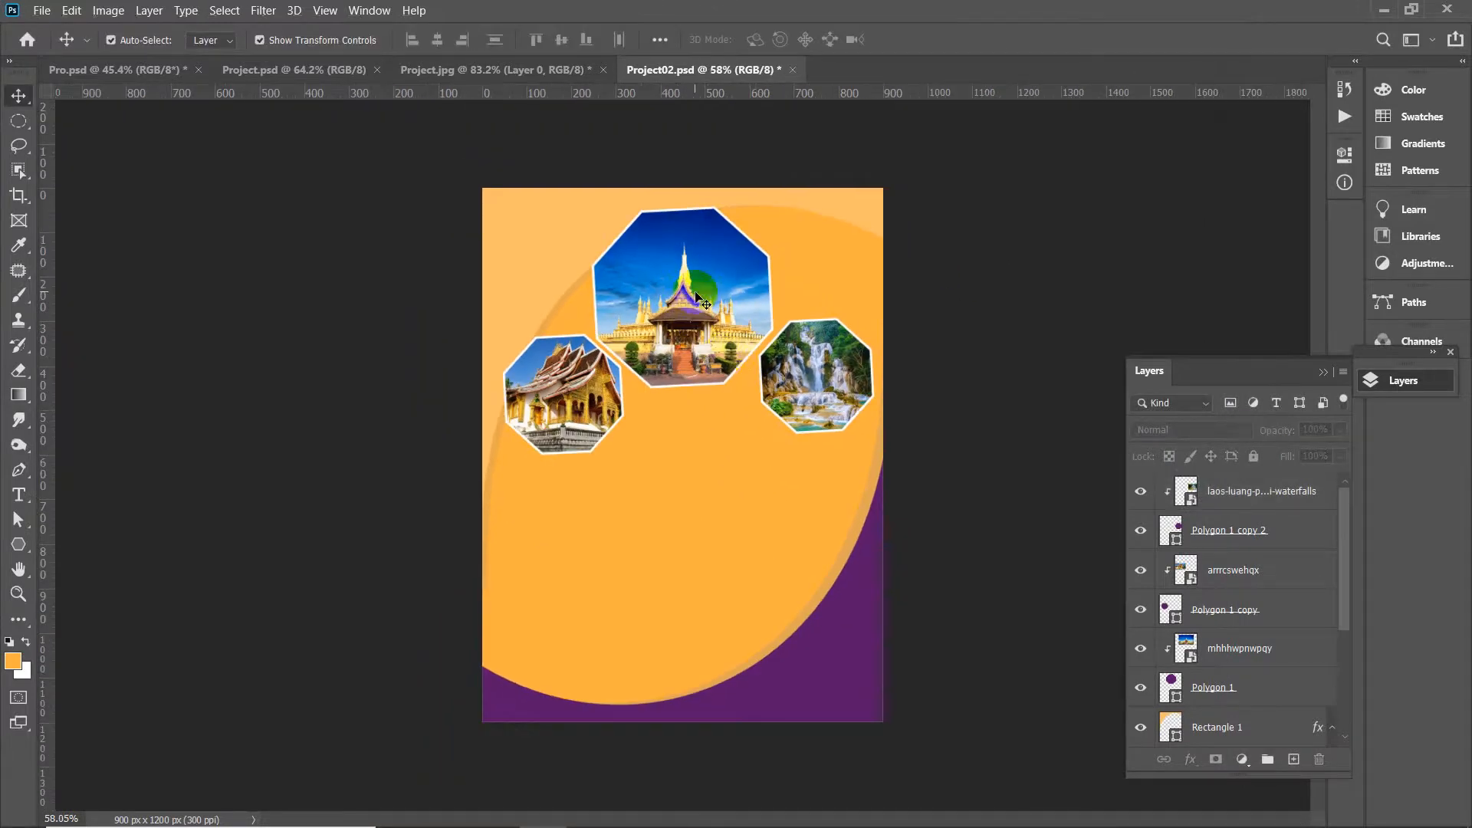
pyautogui.scroll(1, 723, 362)
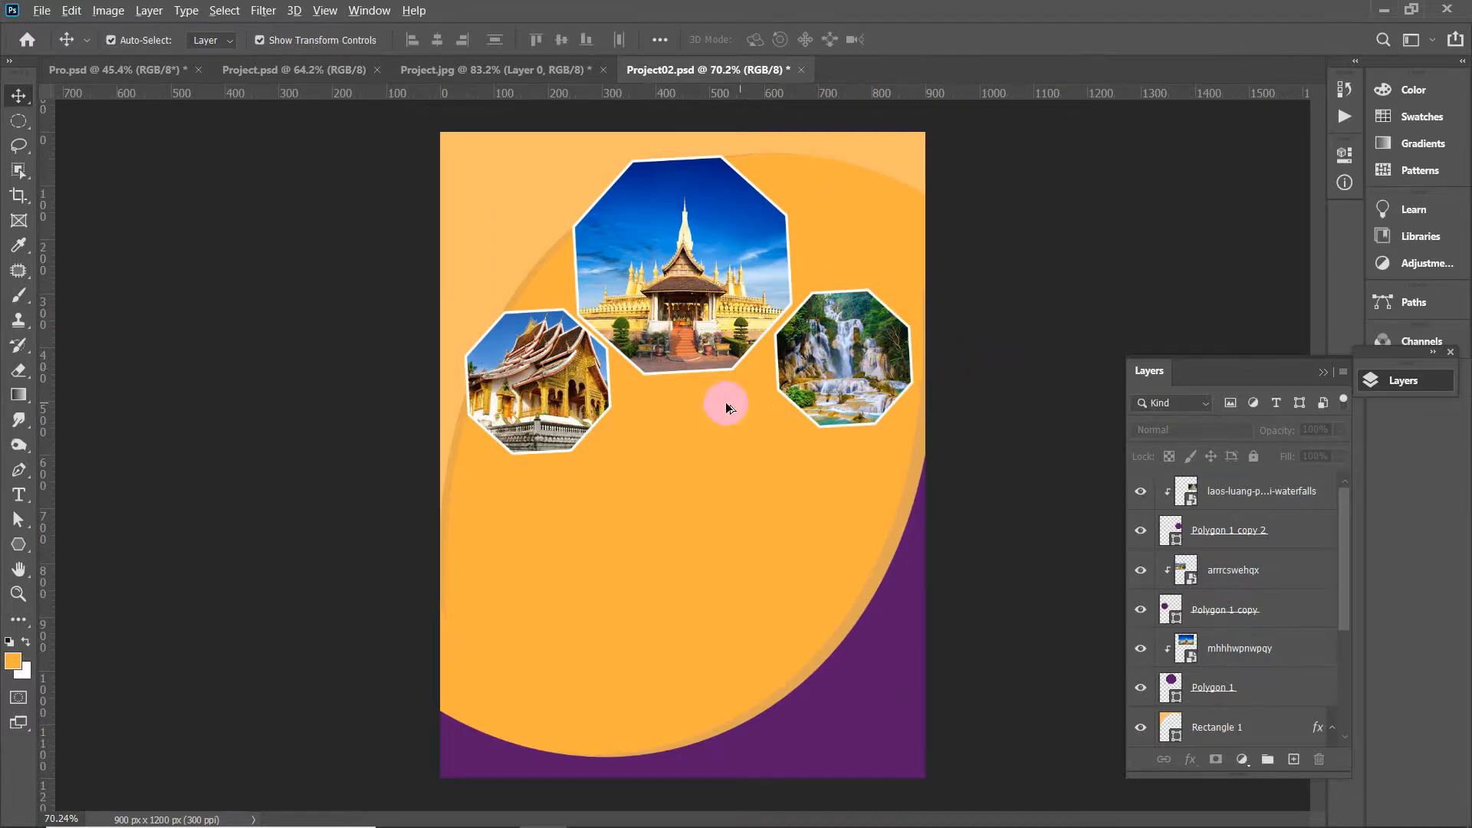
pyautogui.scroll(1, 720, 418)
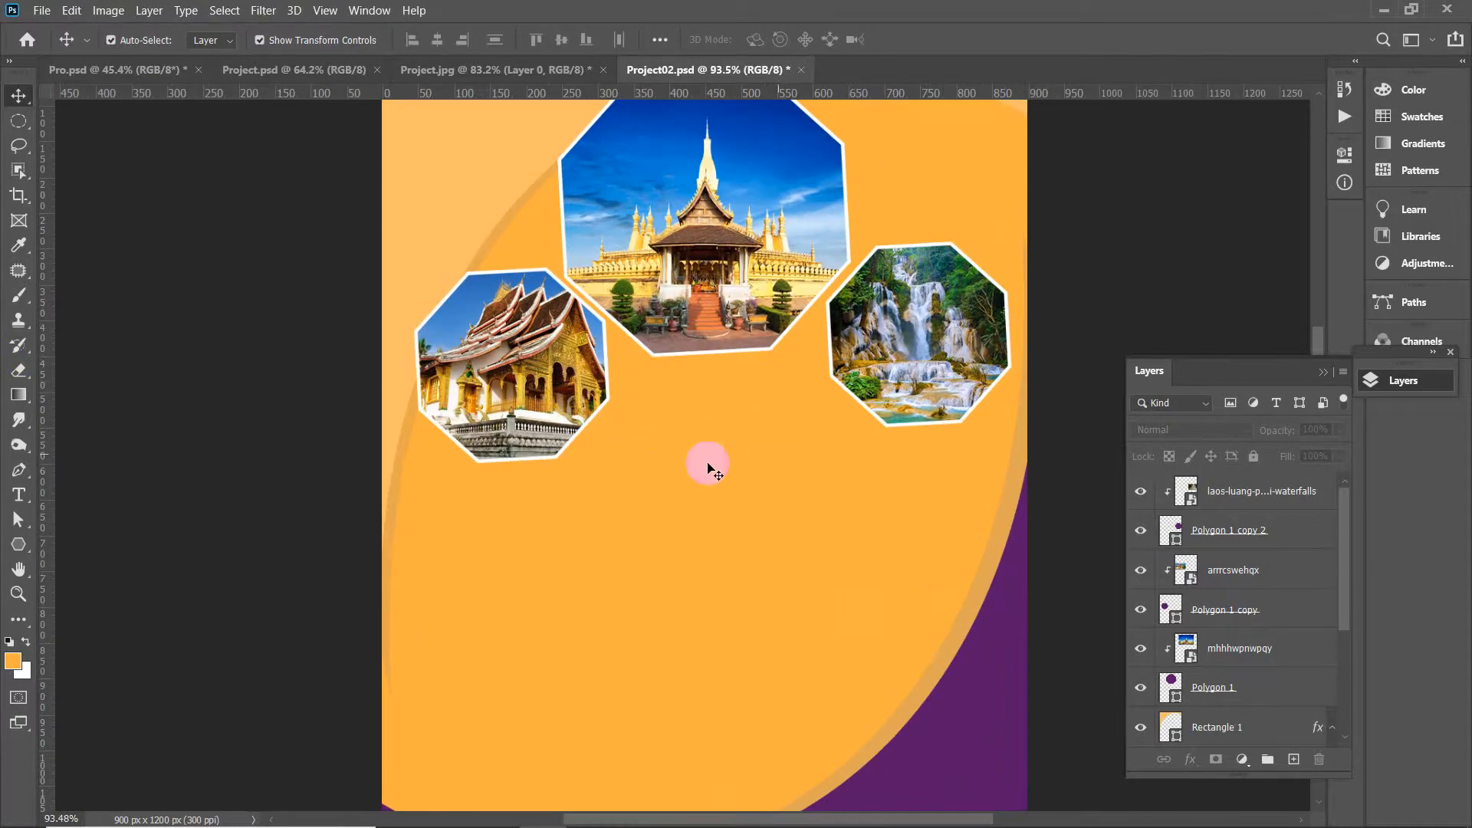
pyautogui.click(18, 543)
pyautogui.rightClick(43, 545)
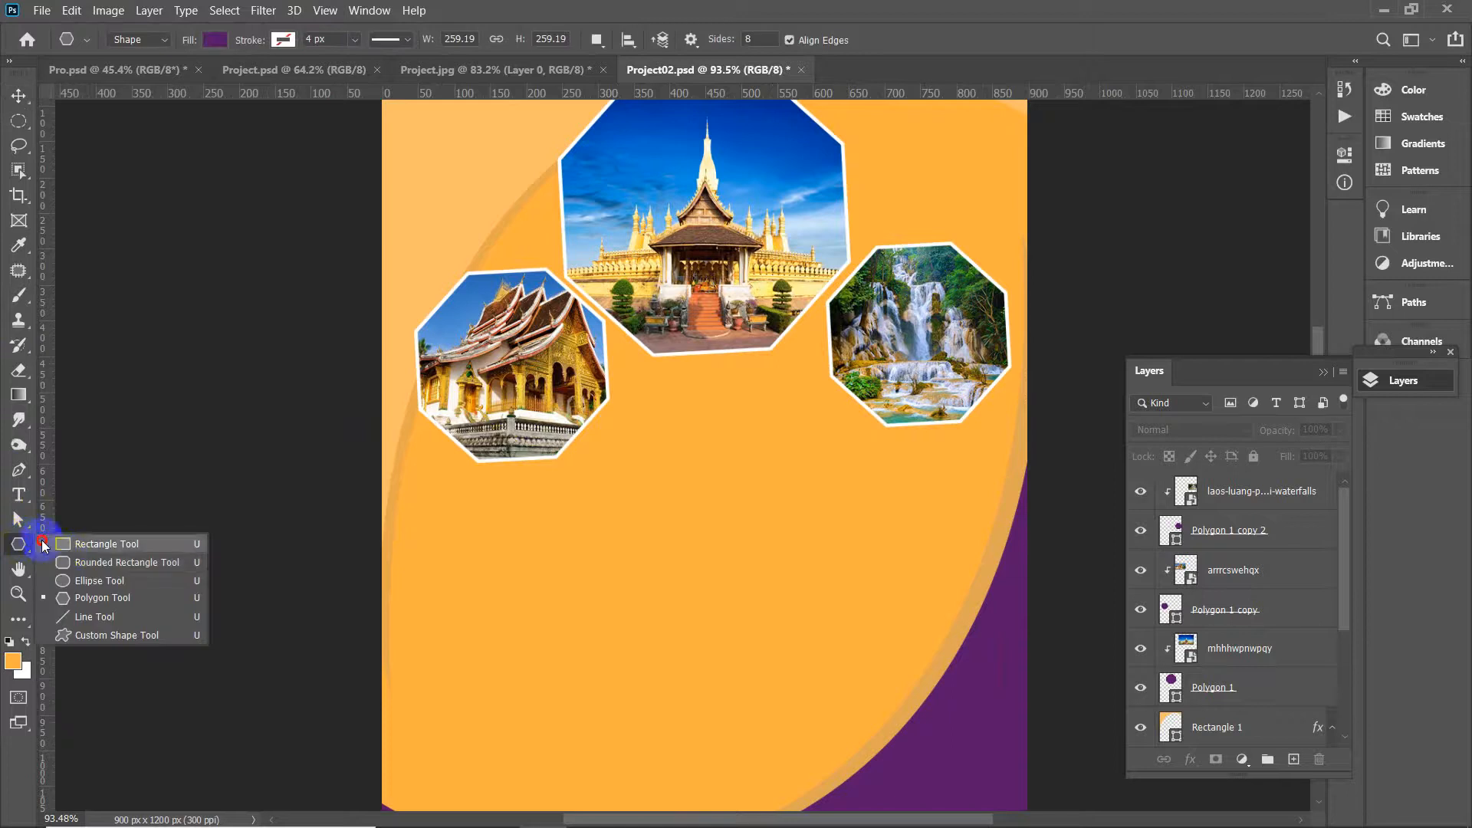
pyautogui.click(84, 581)
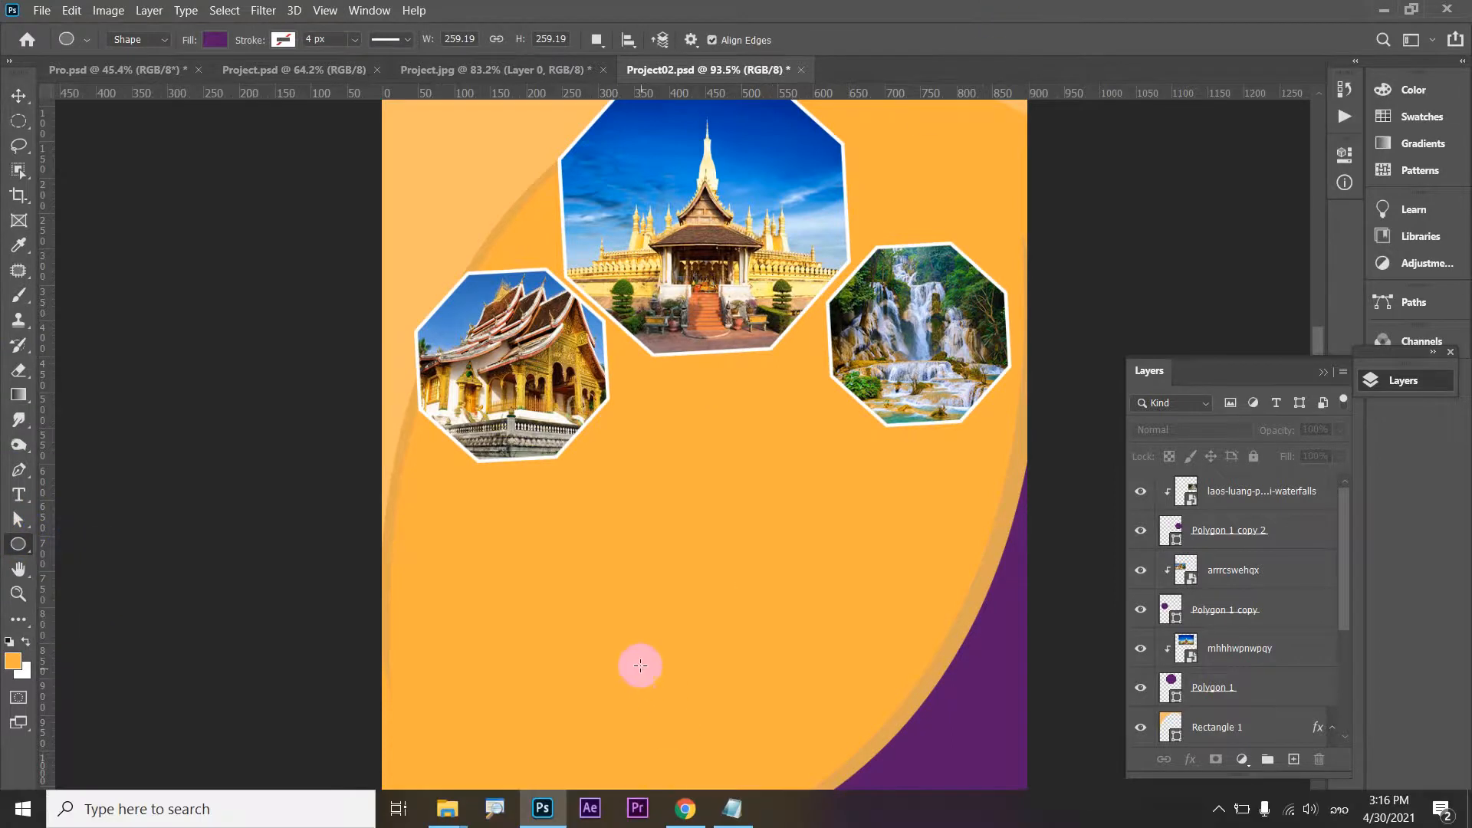
# Examine the discount circle below the octagons in the reference Project.jpg, and return to Project02.psd
pyautogui.click(477, 70)
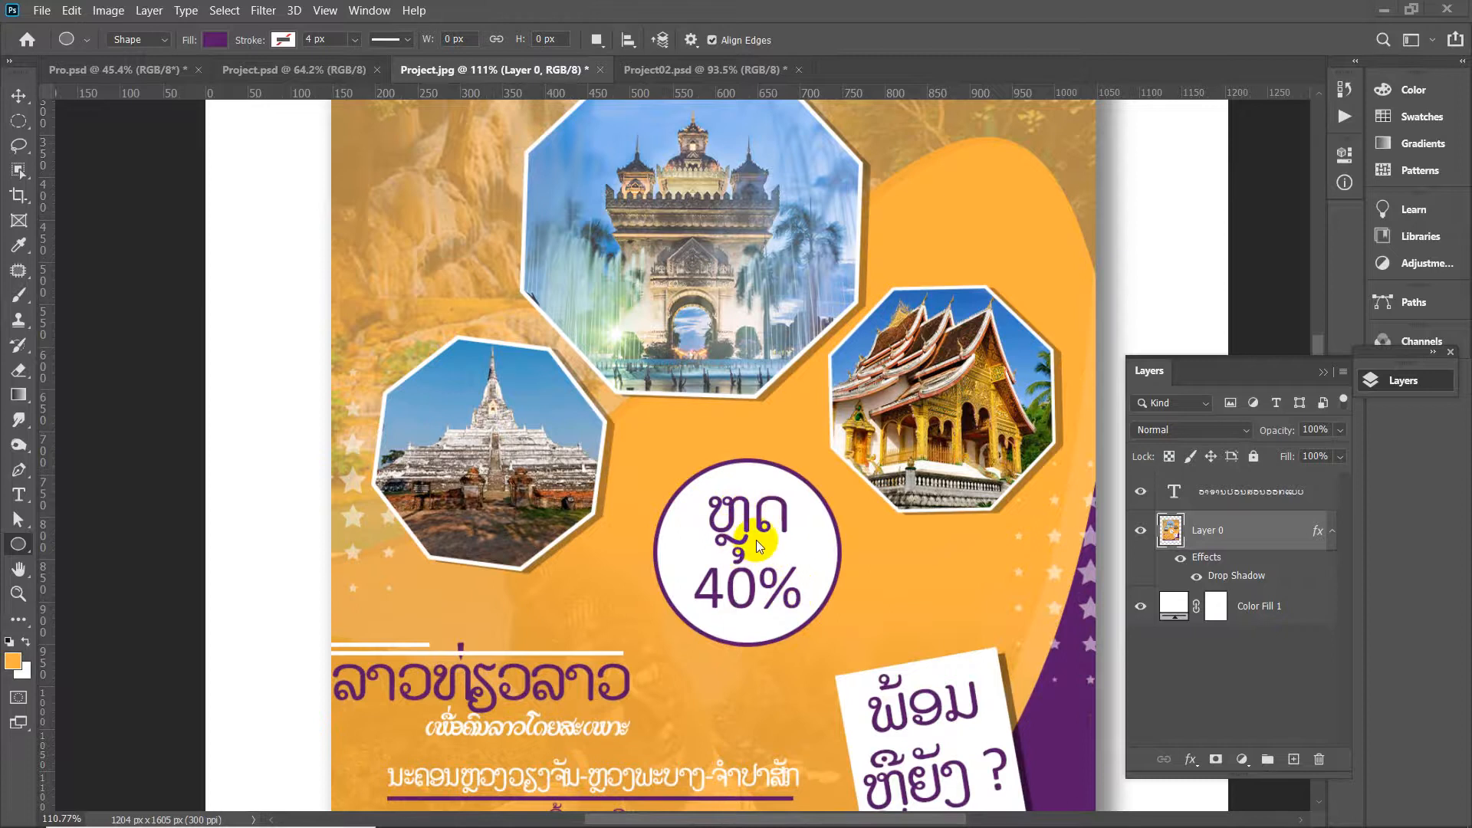
pyautogui.scroll(-2, 756, 540)
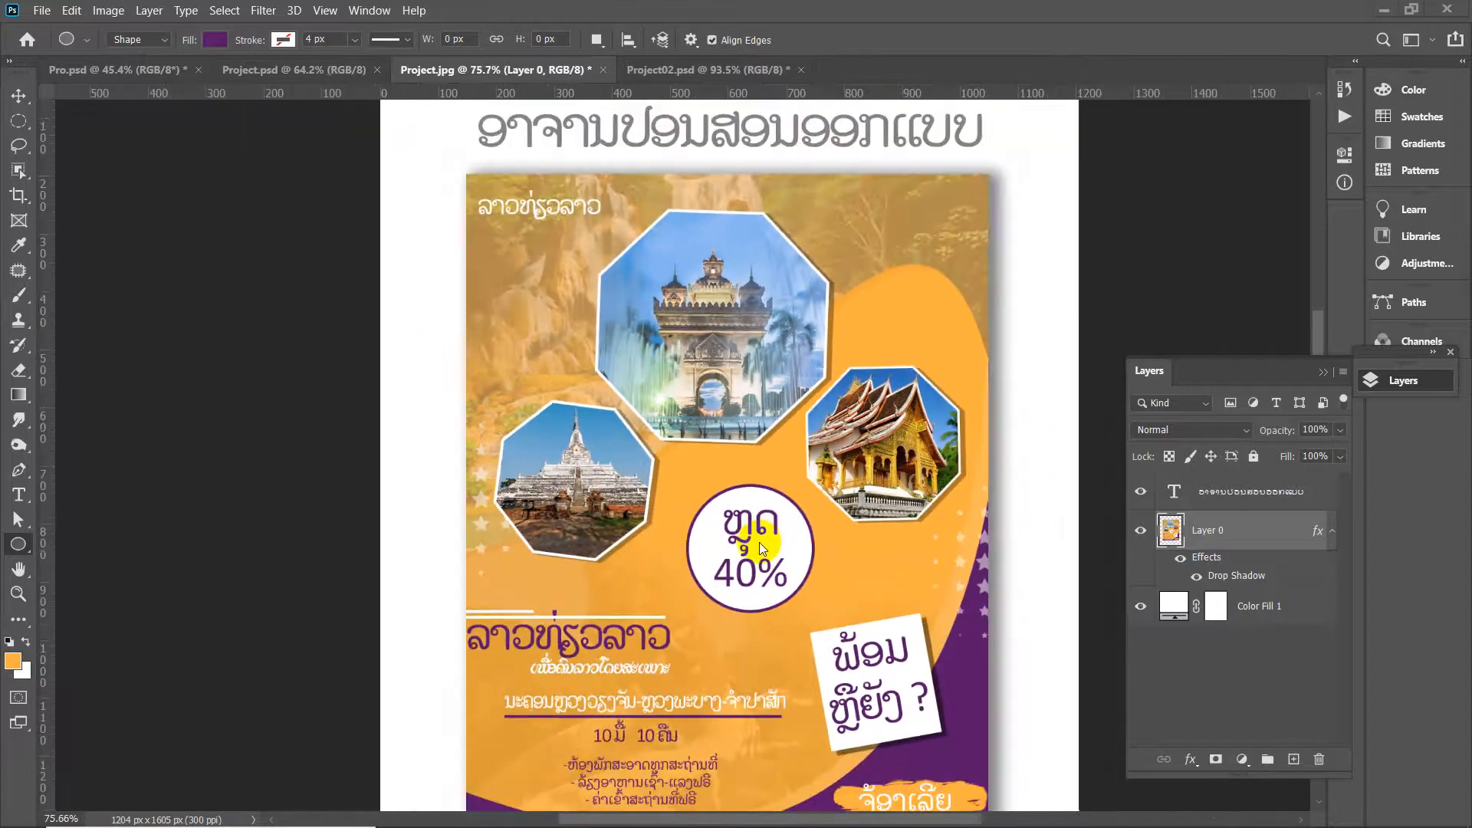
pyautogui.click(742, 70)
# Draw a purple circle about 176 px in diameter below the large octagon, between the two small octagons
pyautogui.click(744, 341)
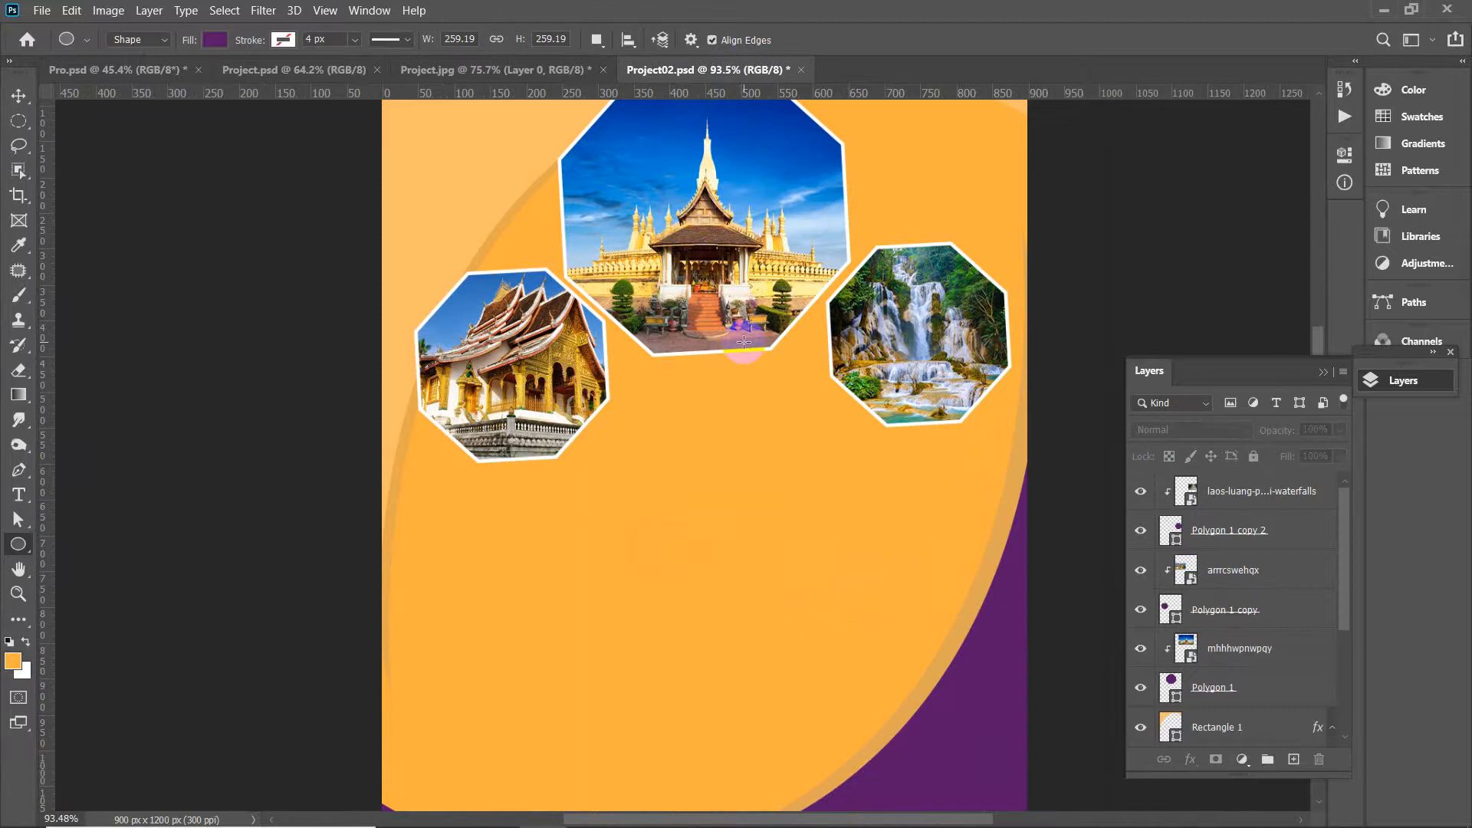
pyautogui.scroll(1, 704, 375)
pyautogui.scroll(-3, 730, 384)
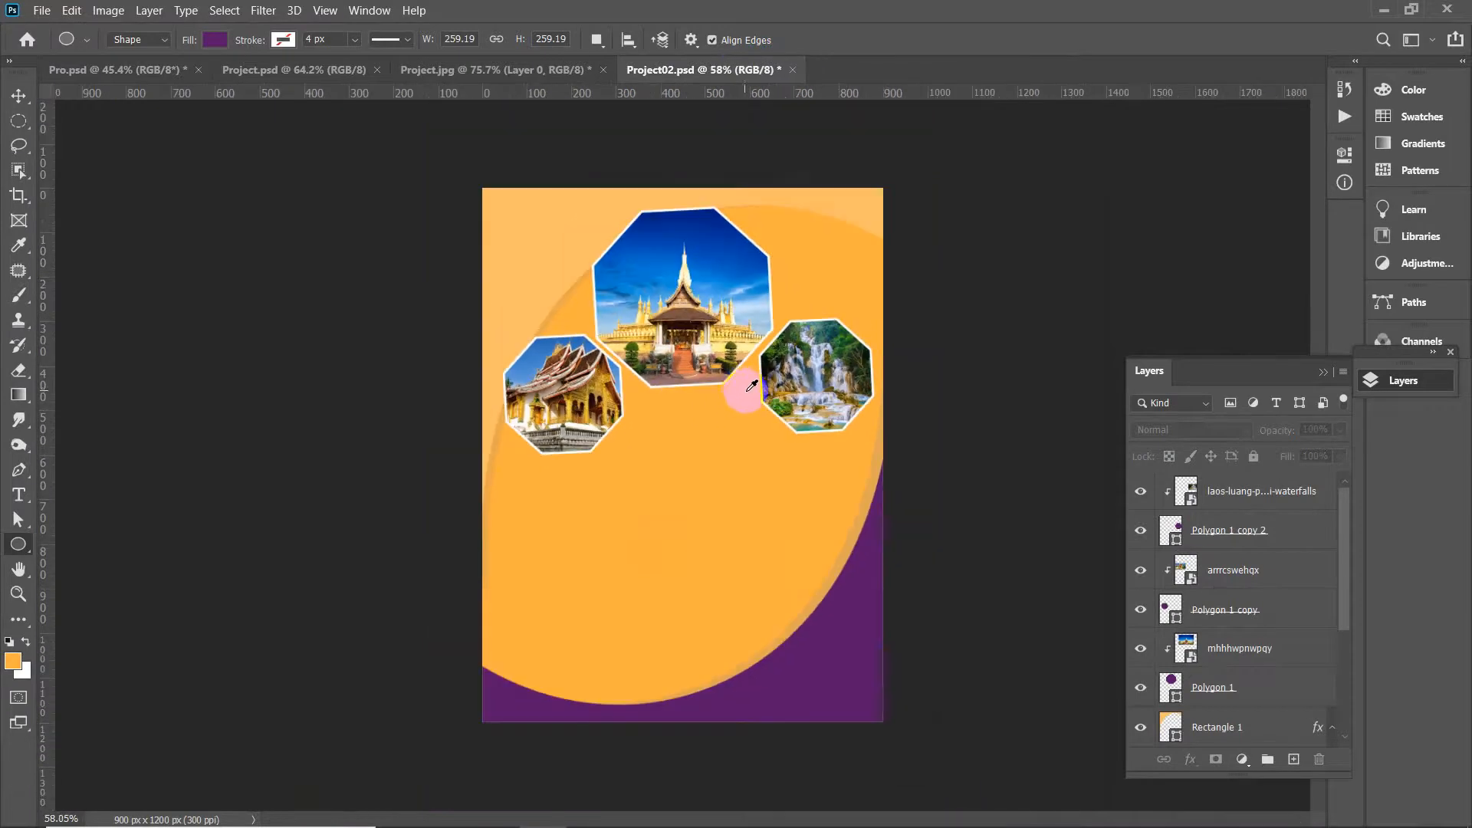
pyautogui.scroll(3, 761, 422)
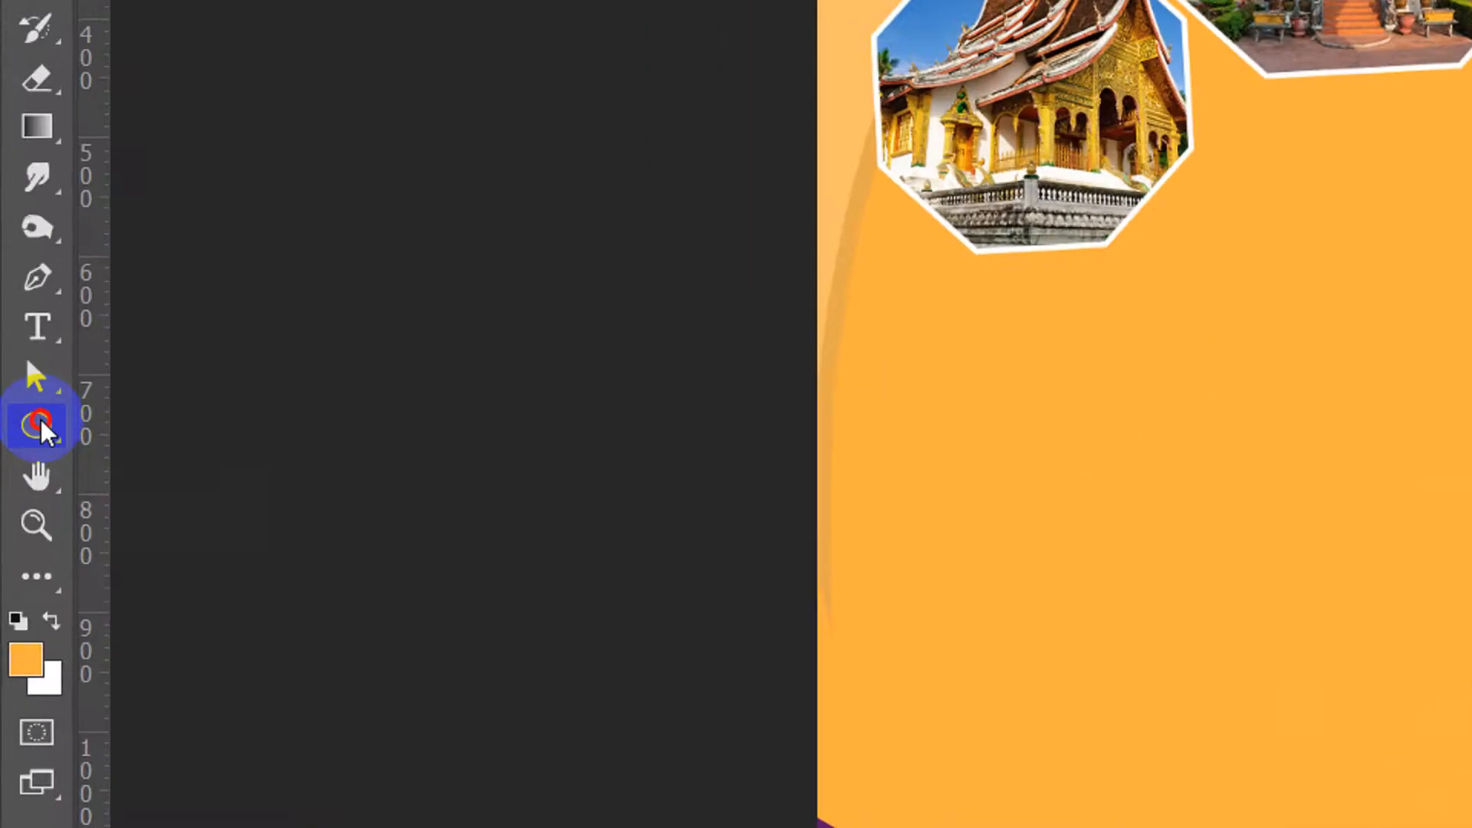
pyautogui.rightClick(18, 543)
pyautogui.click(204, 502)
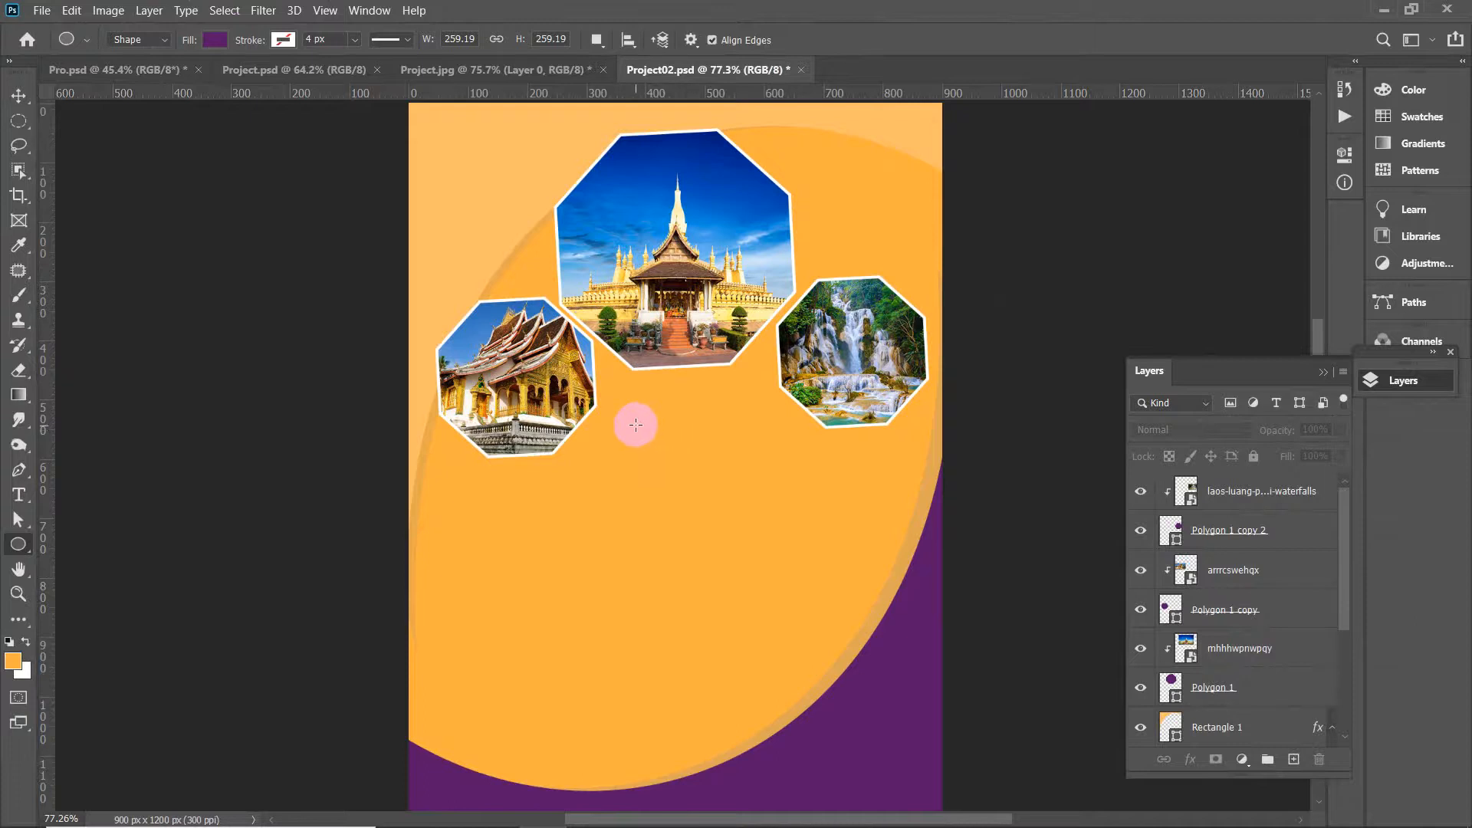
pyautogui.moveTo(636, 425); pyautogui.dragTo(739, 555)
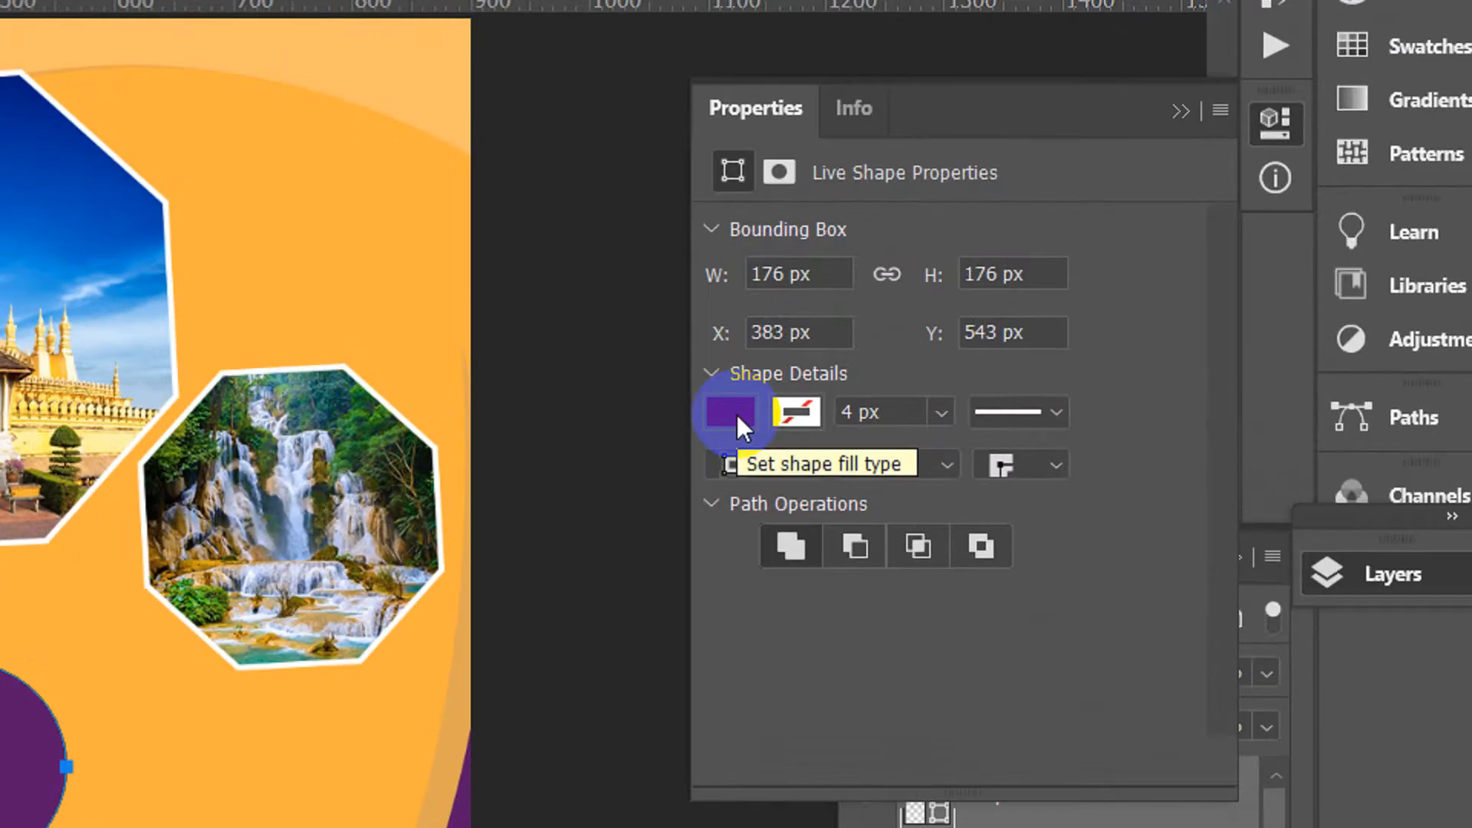
# Give the purple discount circle a white outline 5 px wide
pyautogui.click(805, 410)
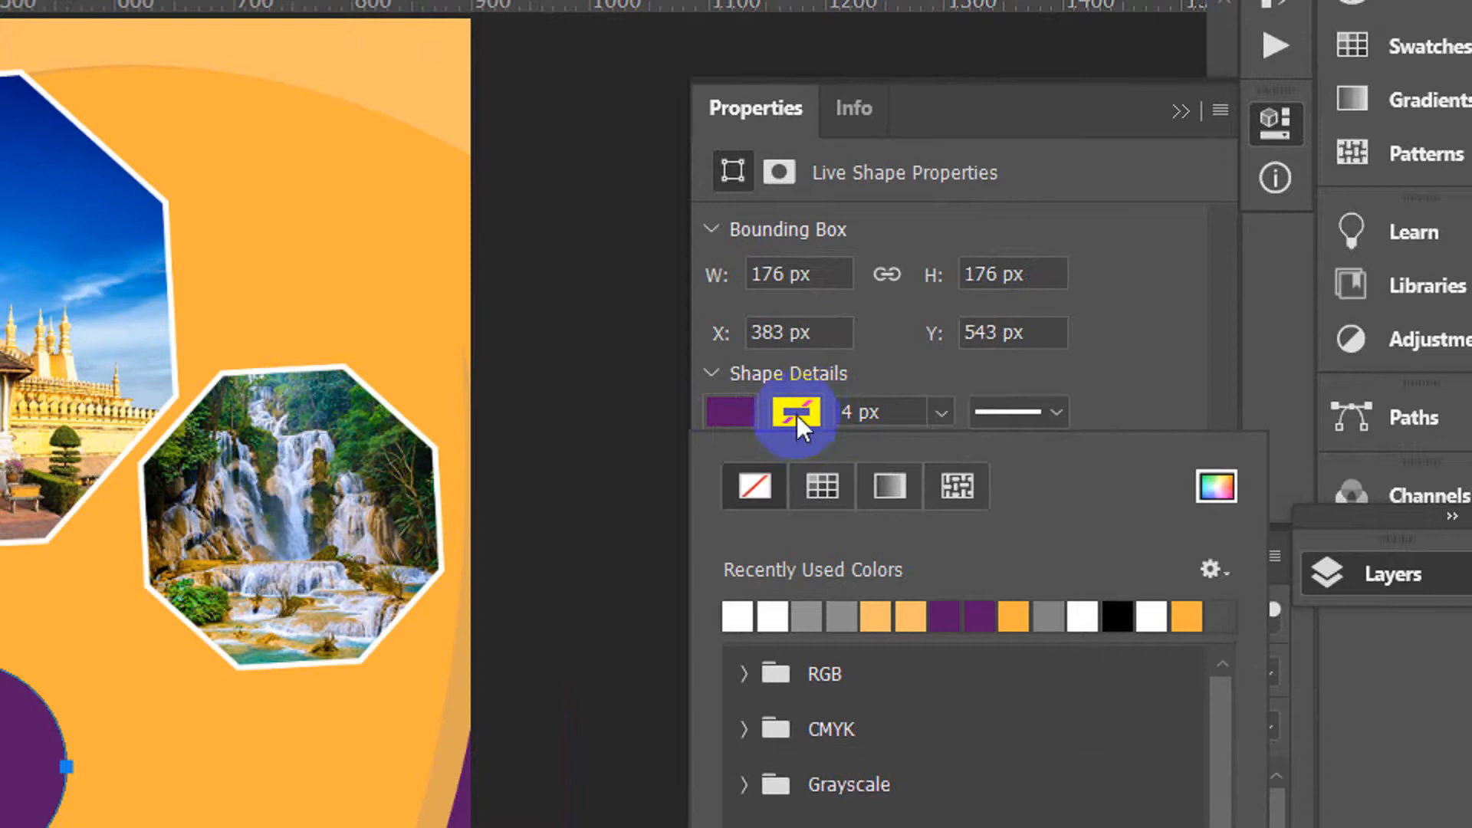
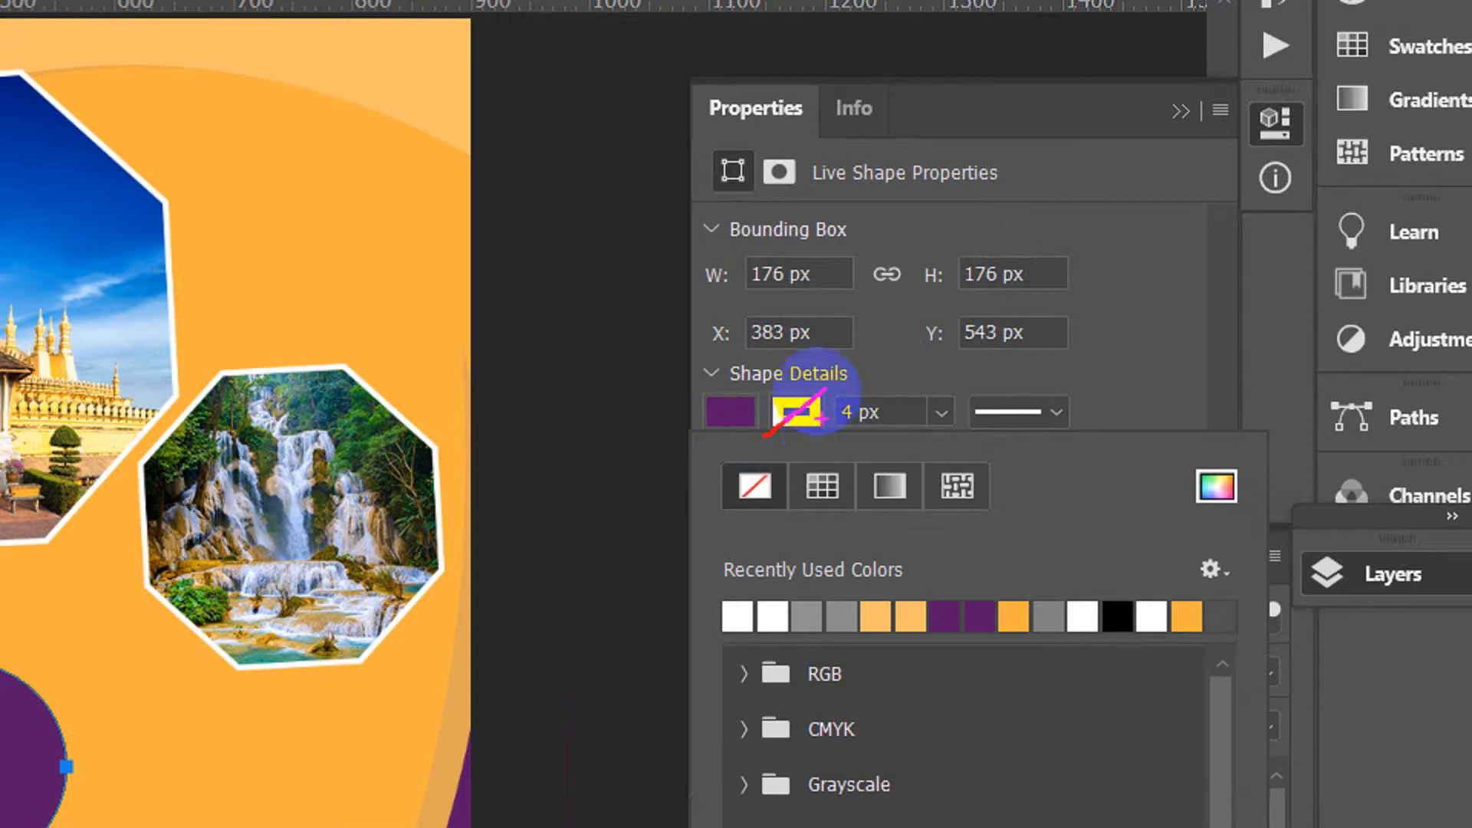
pyautogui.click(815, 406)
pyautogui.click(813, 406)
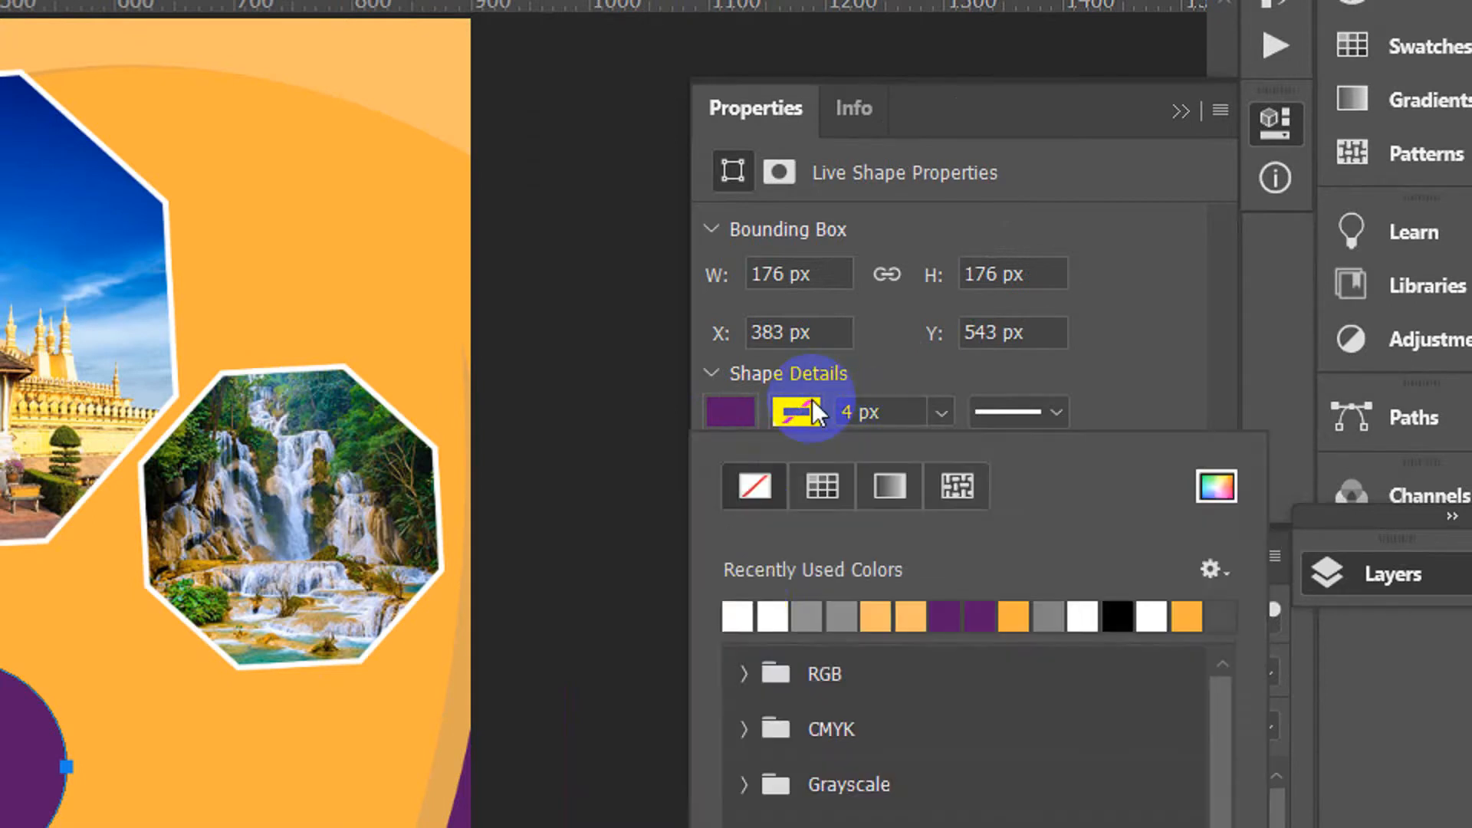
pyautogui.click(732, 615)
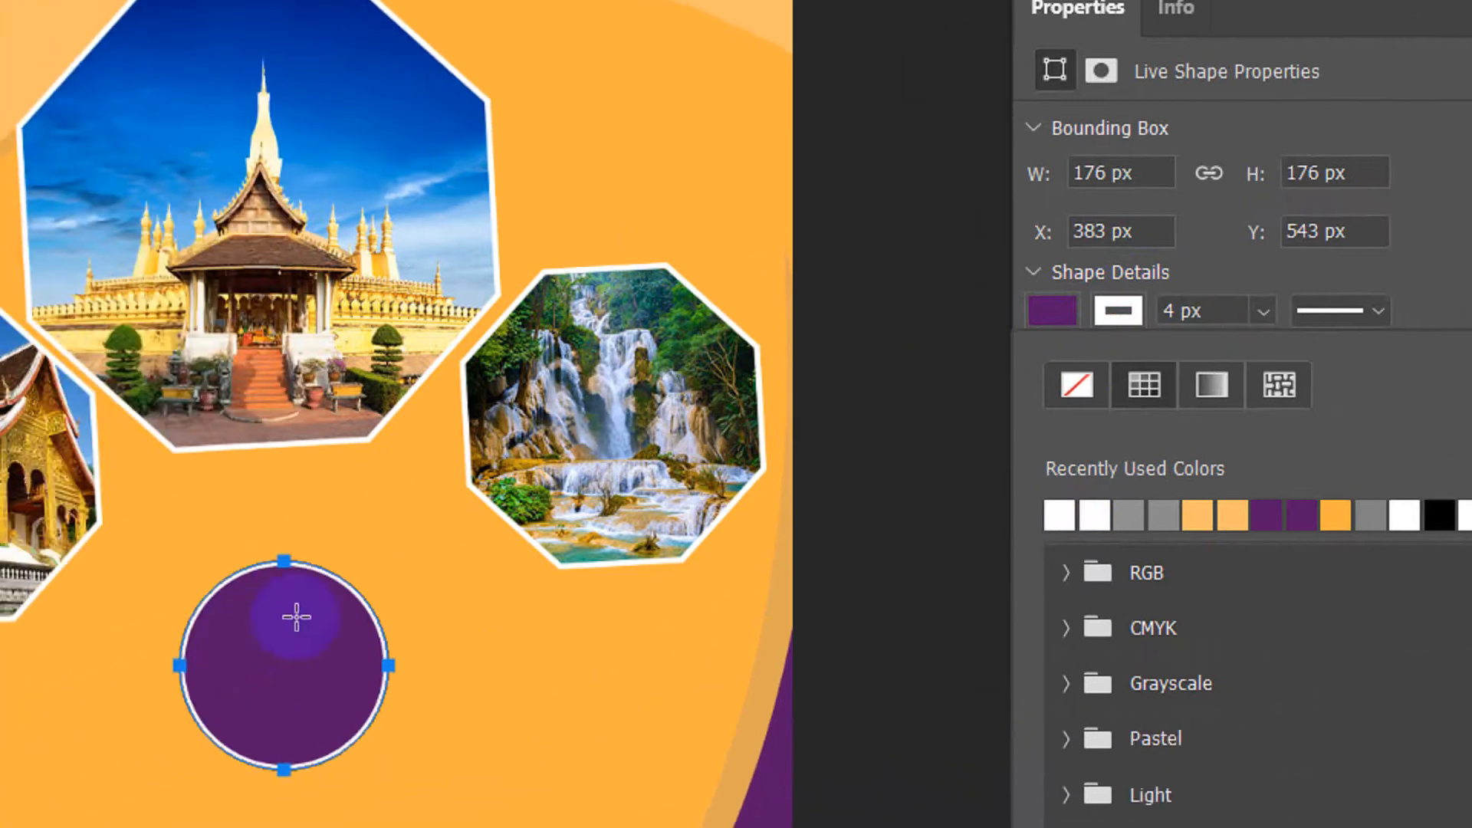
pyautogui.click(384, 572)
pyautogui.click(1179, 311)
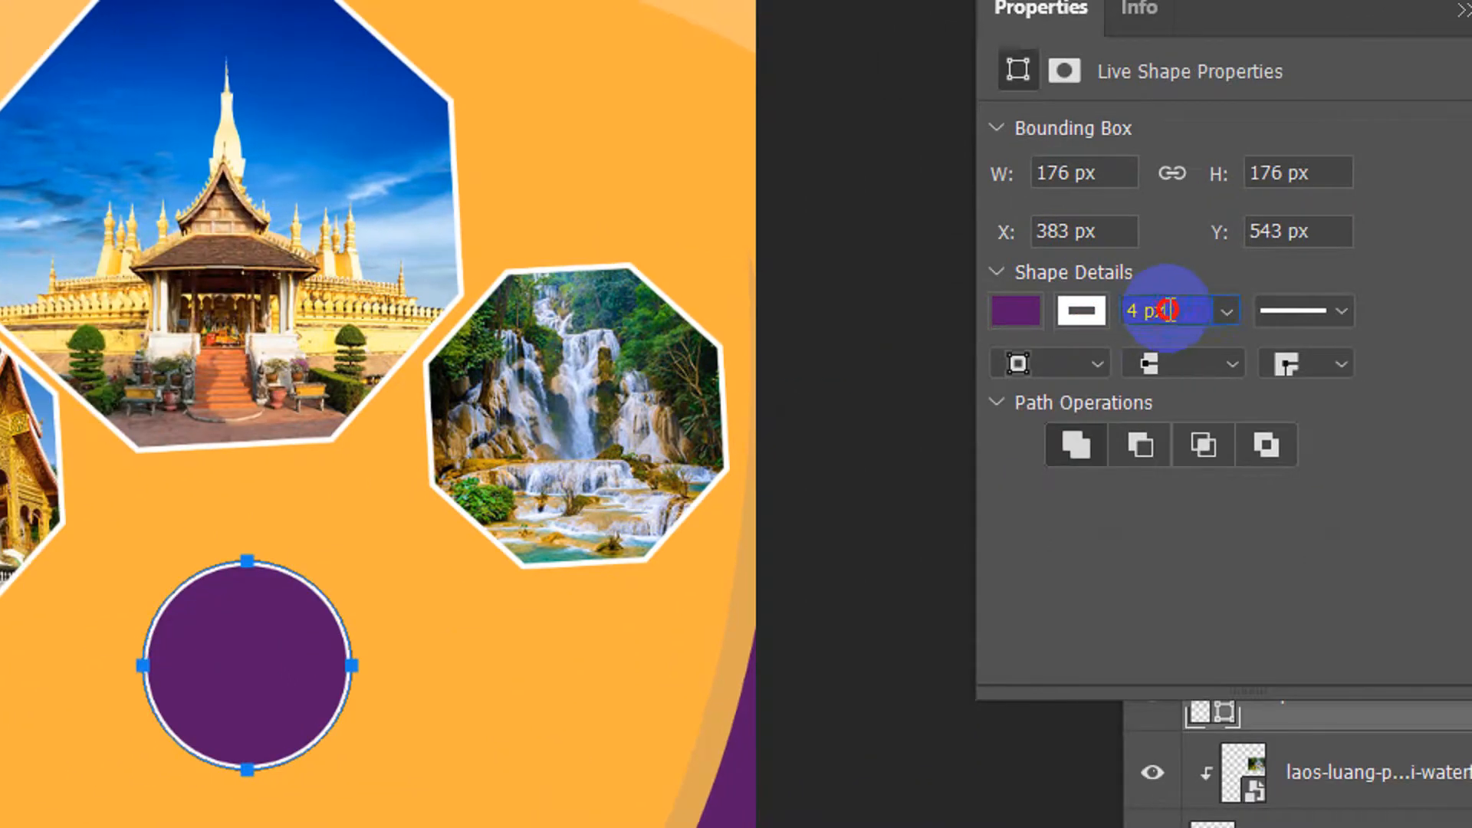
pyautogui.write('5')
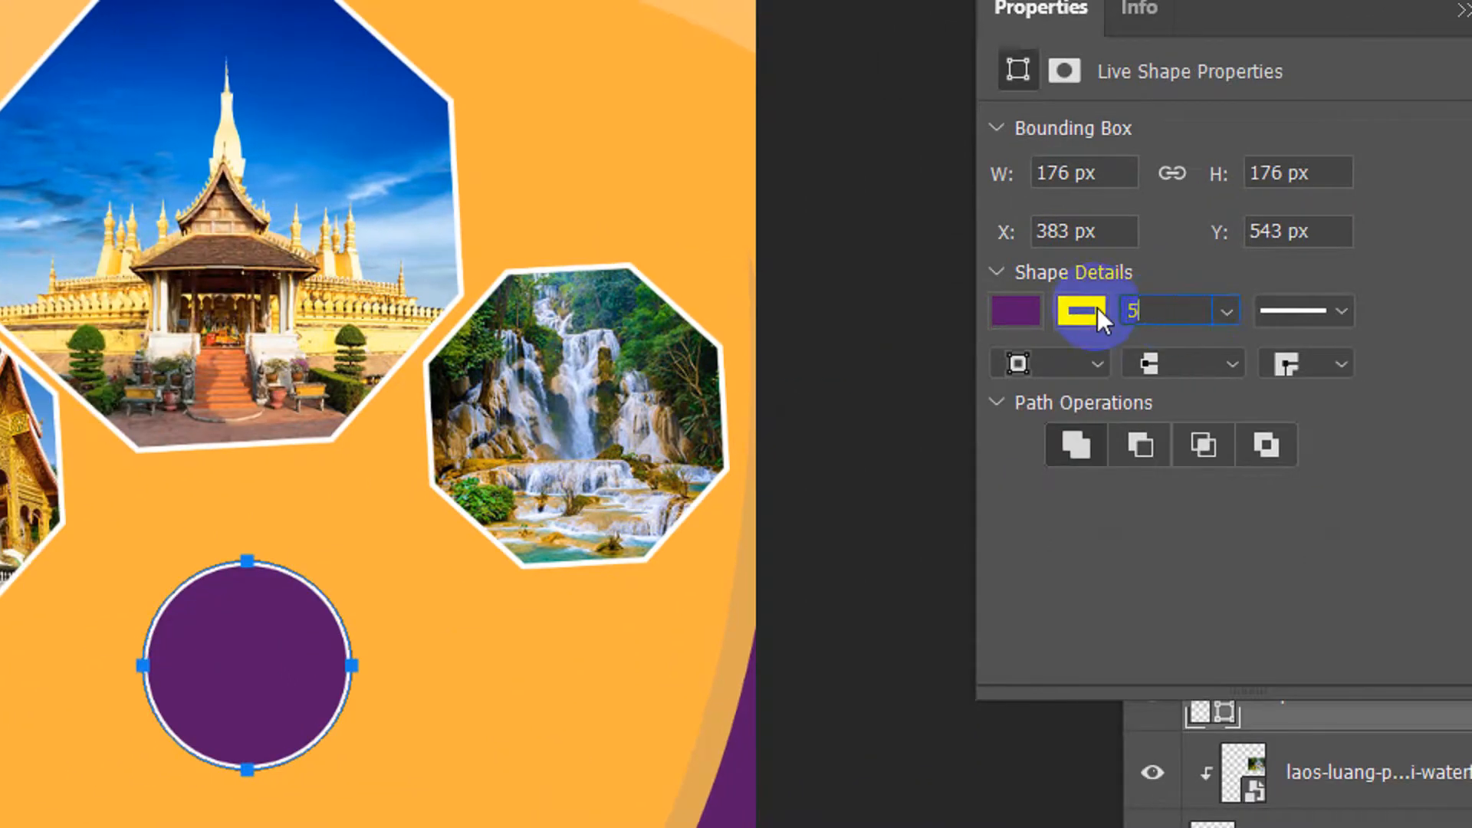
pyautogui.press('Return')
pyautogui.click(1017, 313)
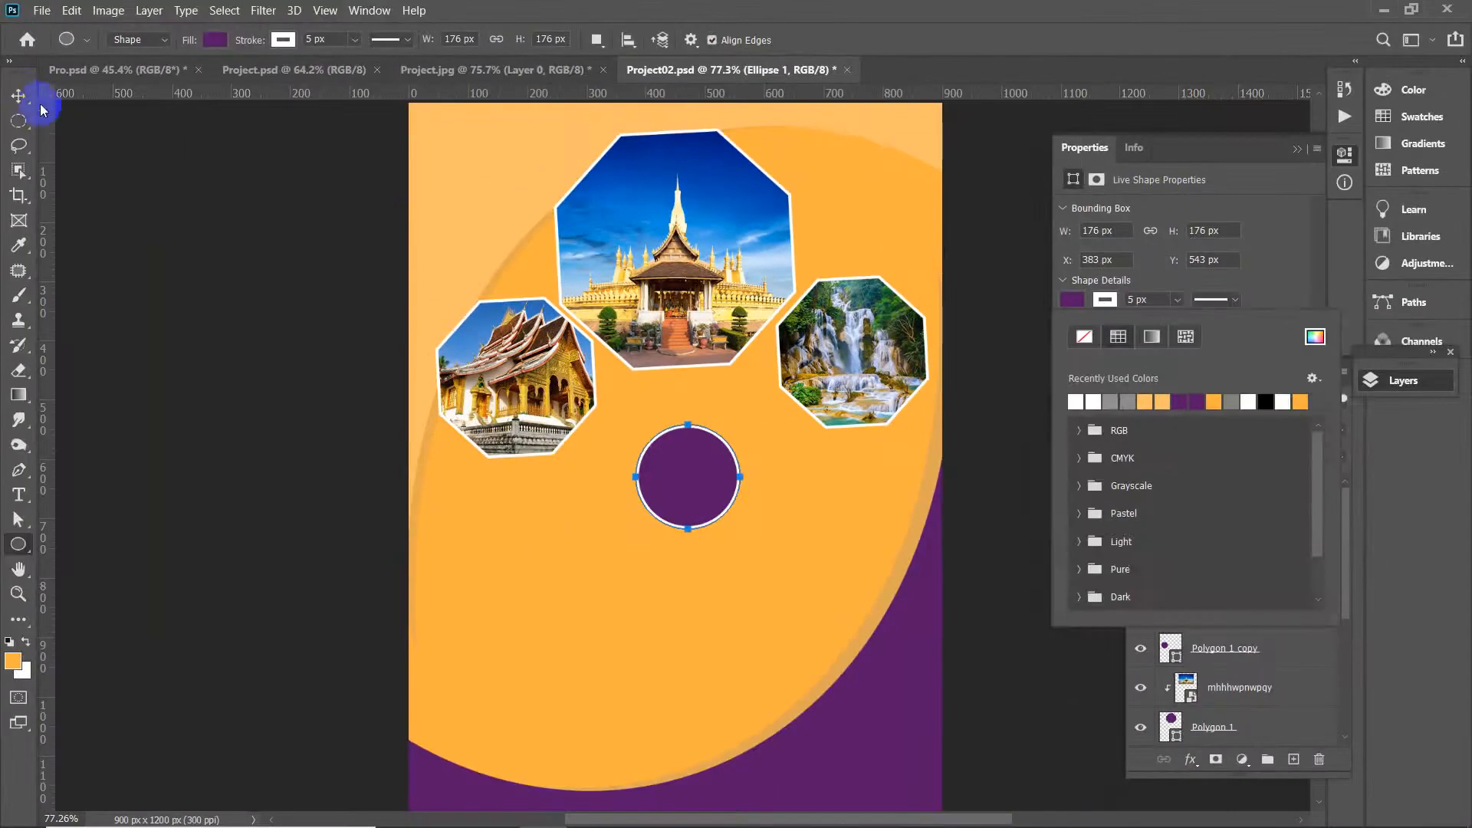
# Shrink the discount circle to about 166 px in diameter and place it below the large octagon, at about X 391, Y 532 px
pyautogui.click(20, 95)
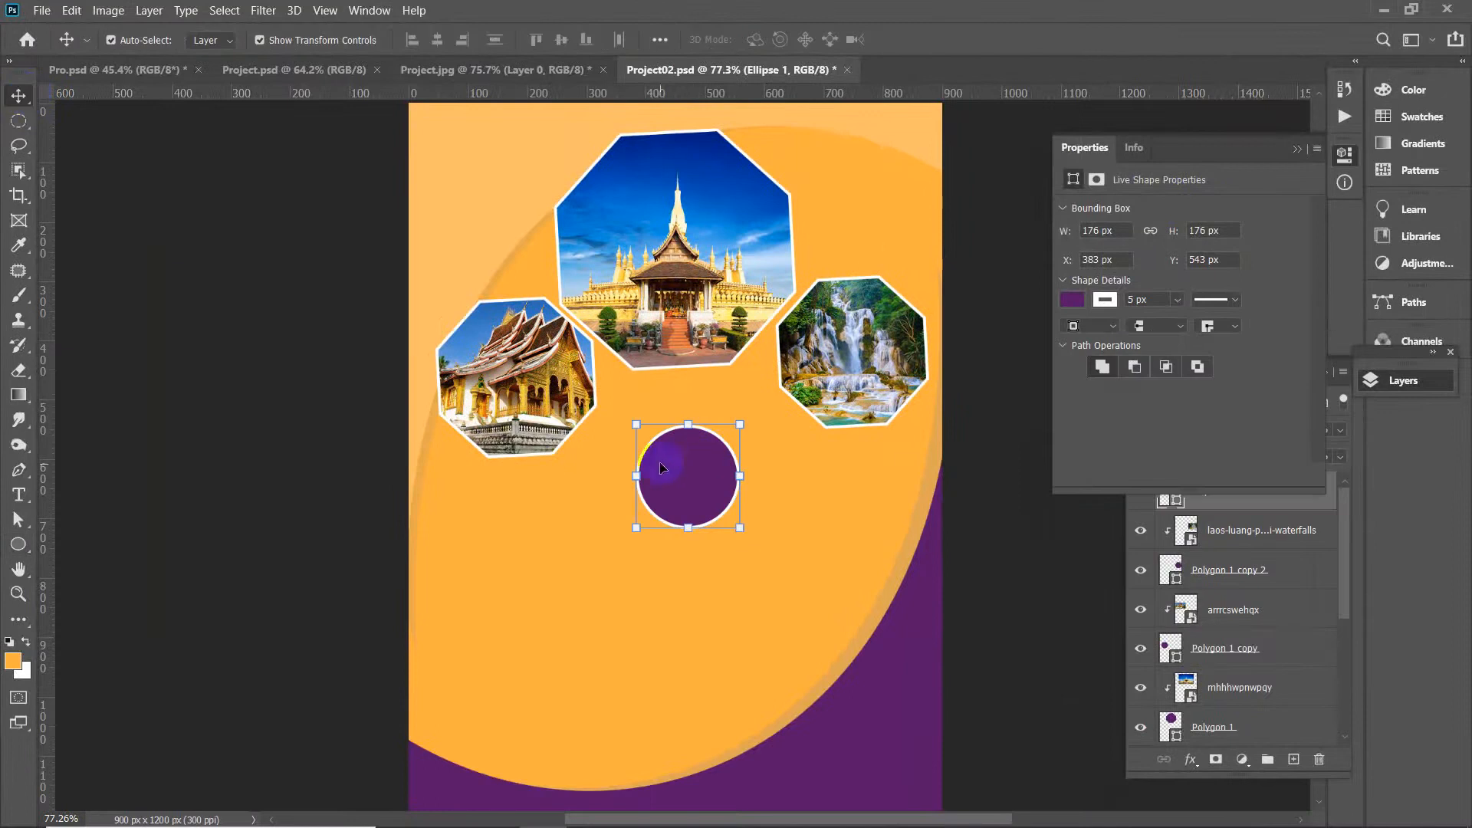
pyautogui.moveTo(690, 475); pyautogui.dragTo(672, 475)
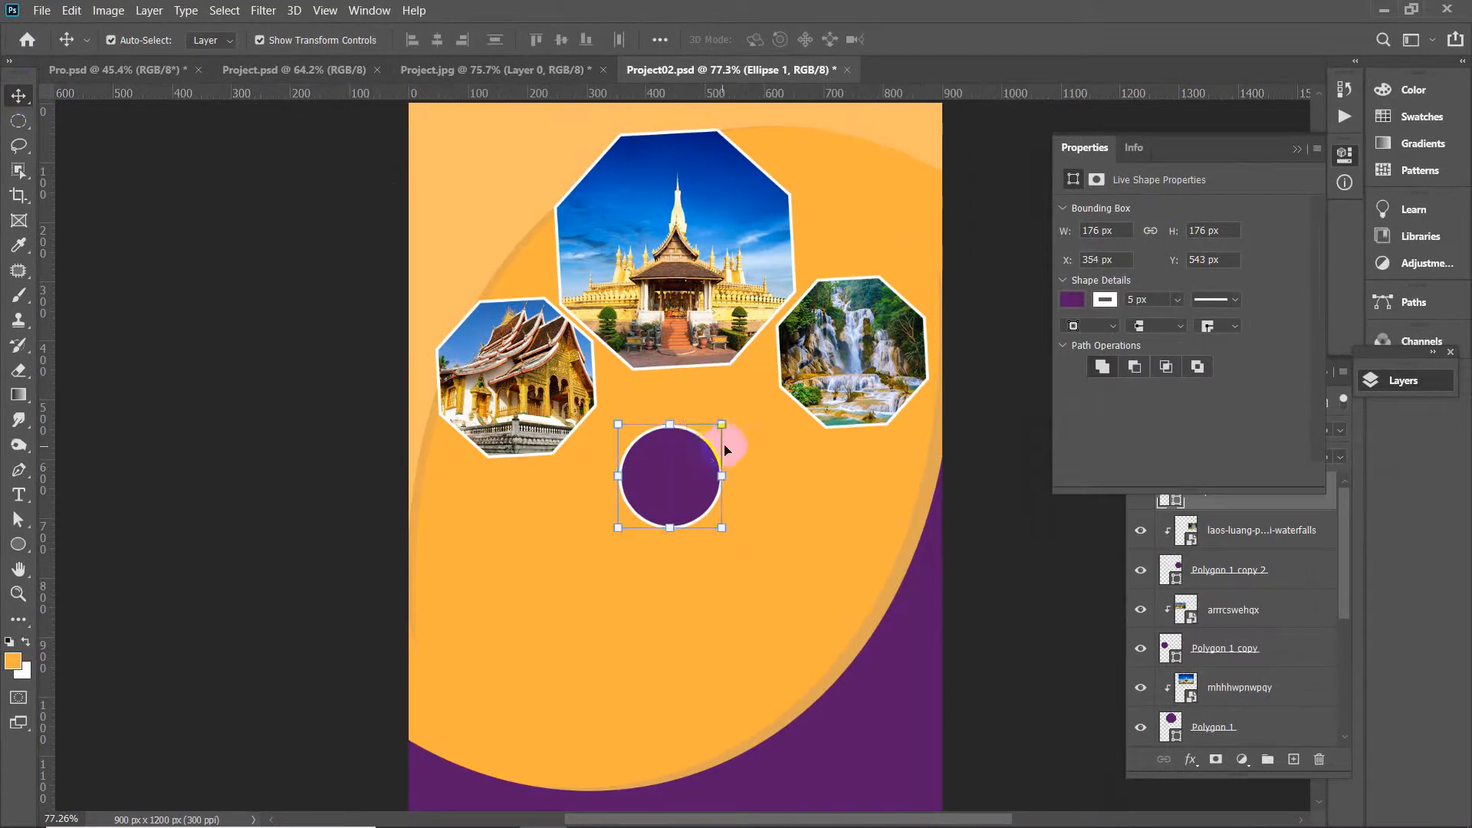
pyautogui.moveTo(724, 425); pyautogui.dragTo(762, 421)
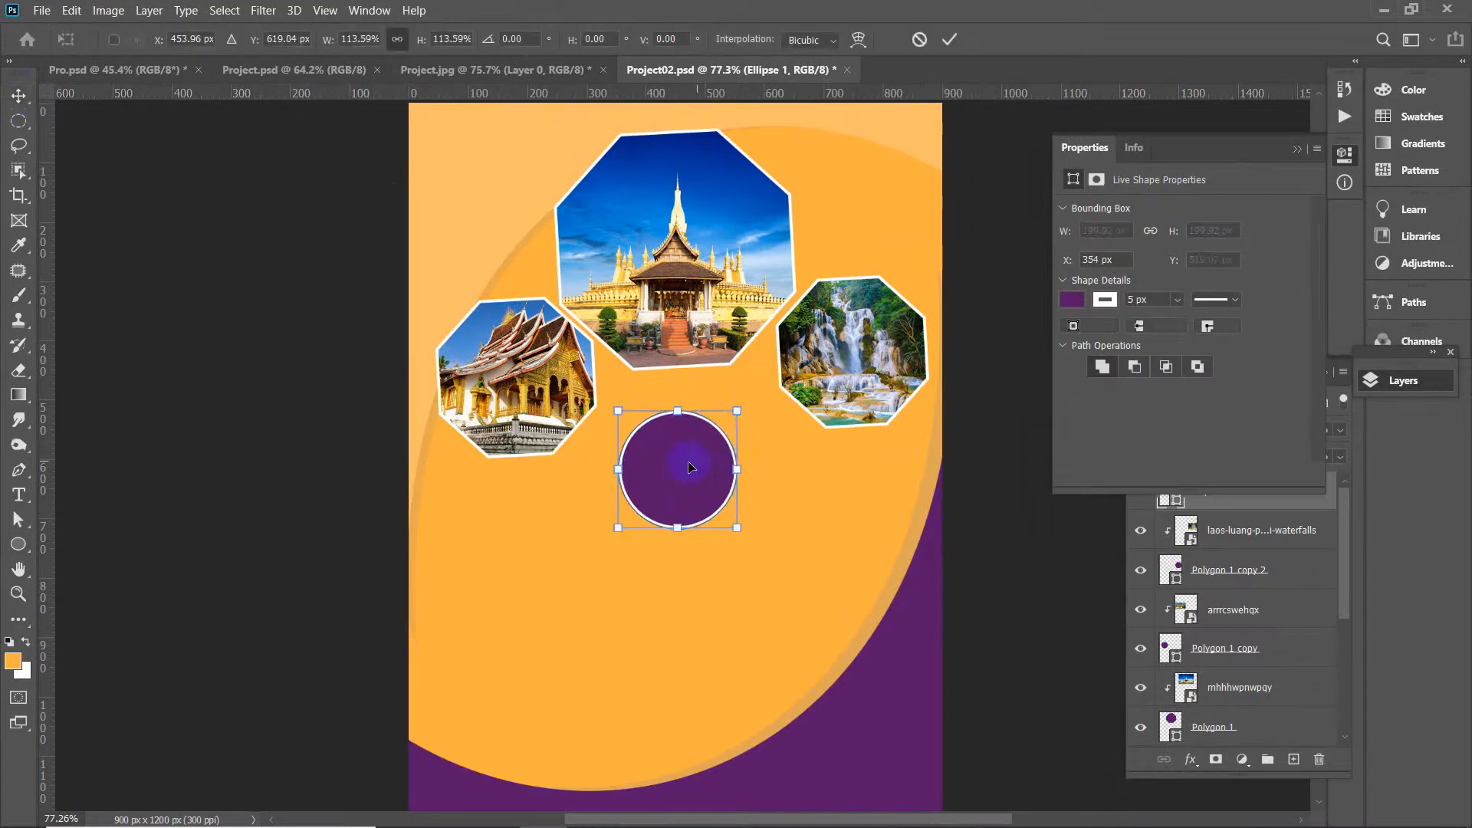
pyautogui.moveTo(690, 464); pyautogui.dragTo(709, 464)
pyautogui.moveTo(697, 408); pyautogui.dragTo(697, 429)
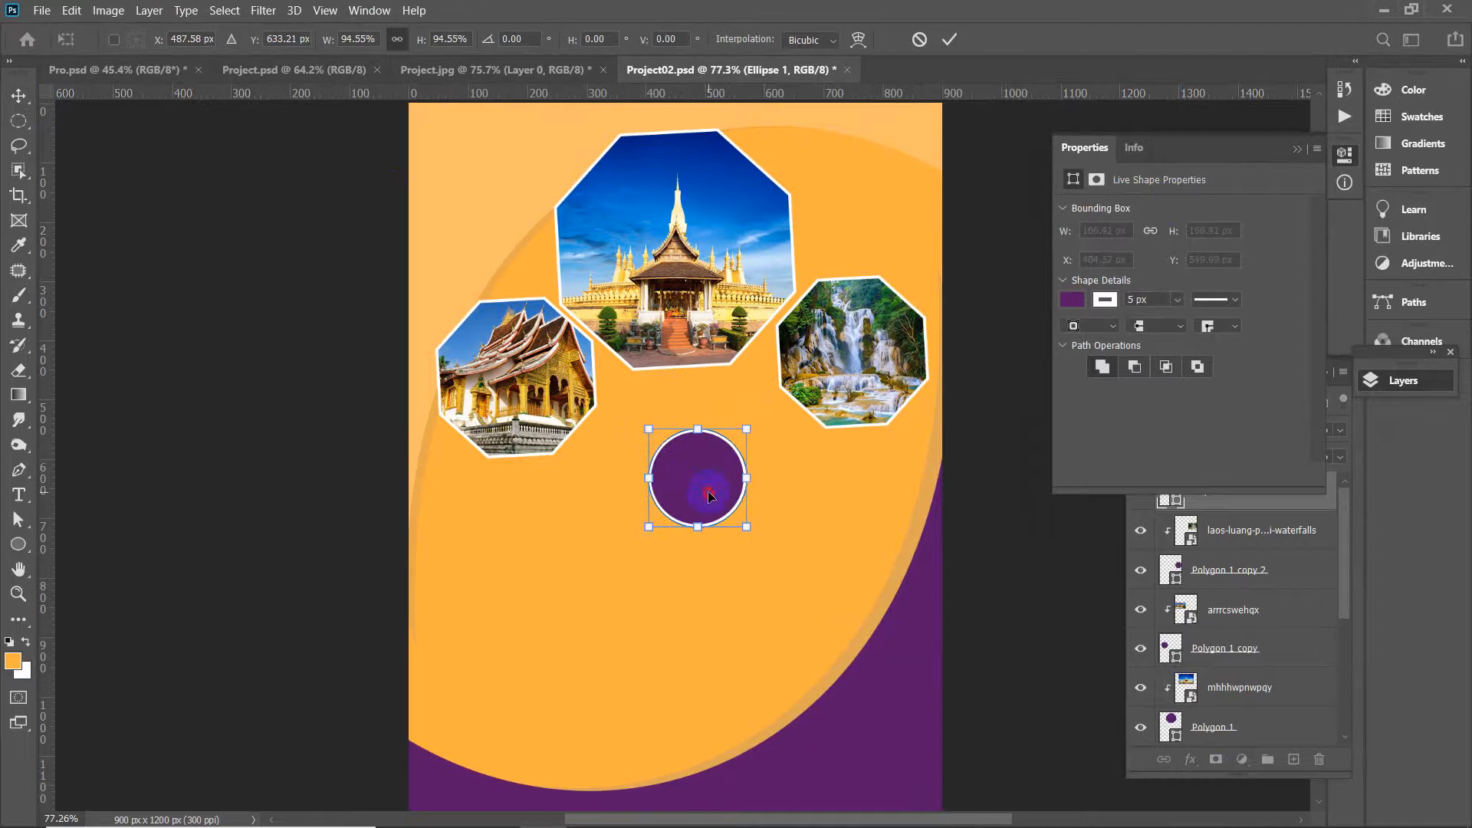
pyautogui.moveTo(714, 486); pyautogui.dragTo(709, 472)
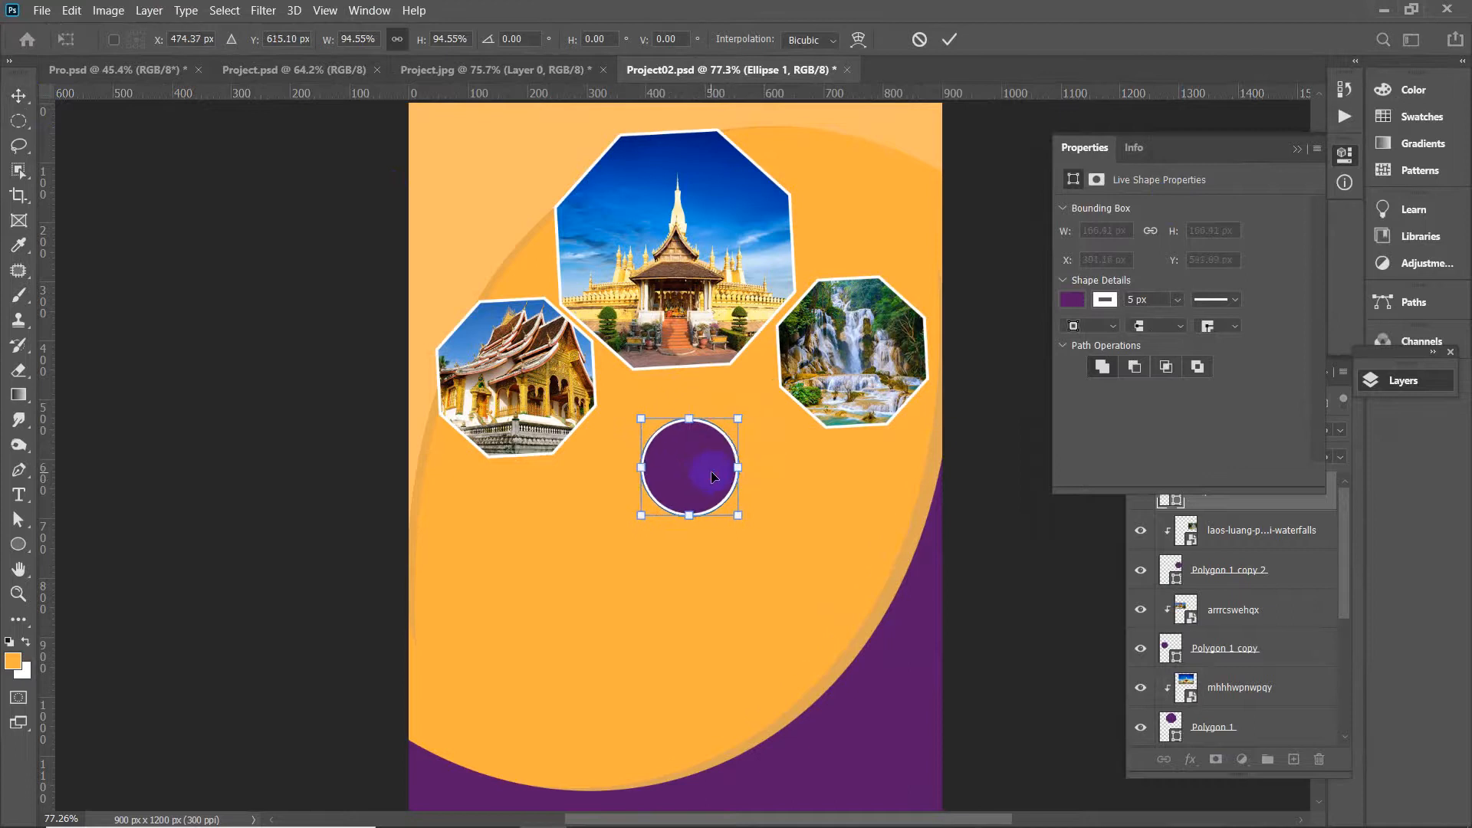
pyautogui.press('Return')
# Start a horizontal text layer on the orange area below the discount circle and select its placeholder text
pyautogui.scroll(3, 706, 477)
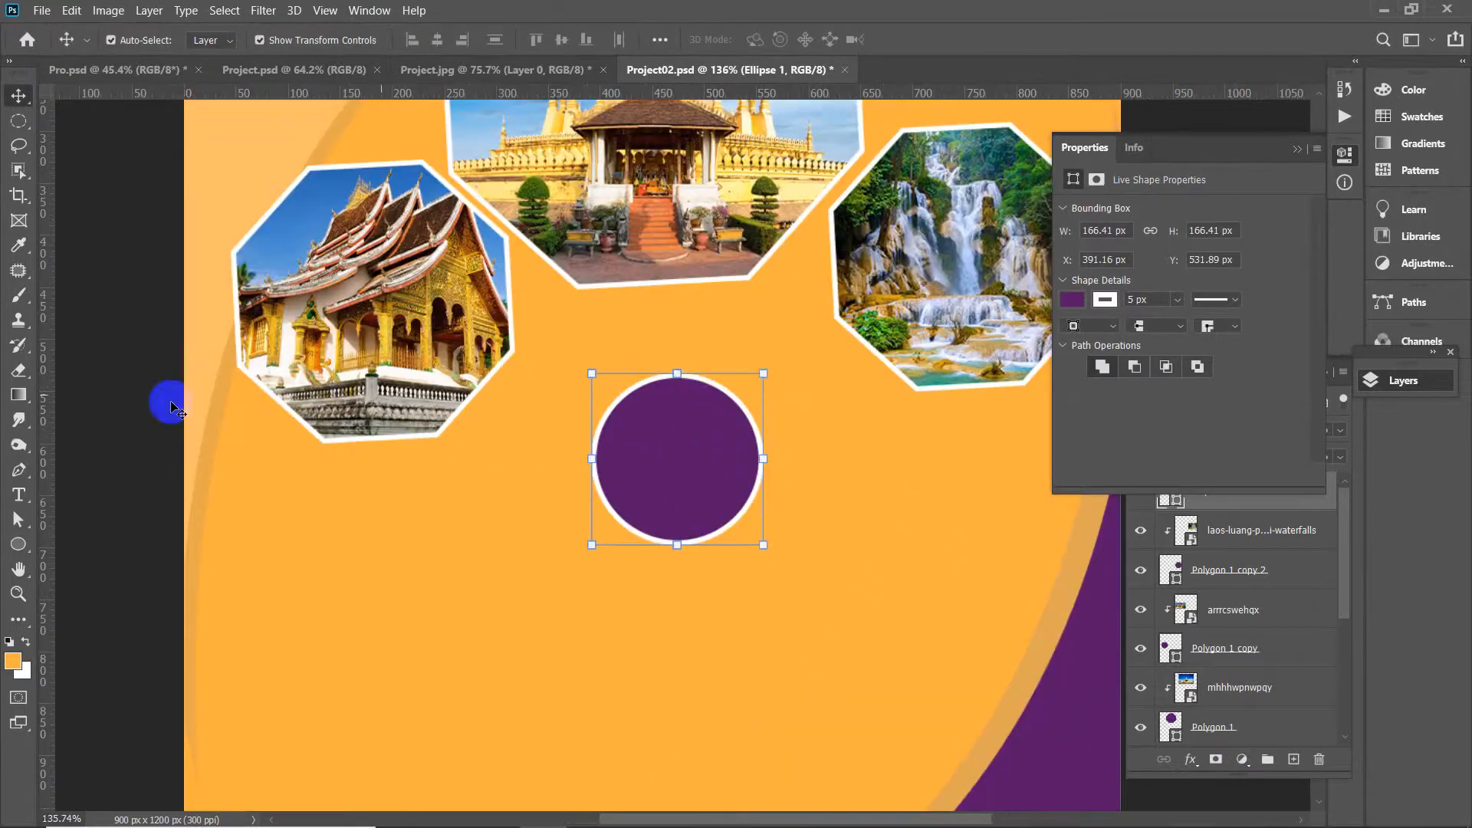
pyautogui.click(19, 494)
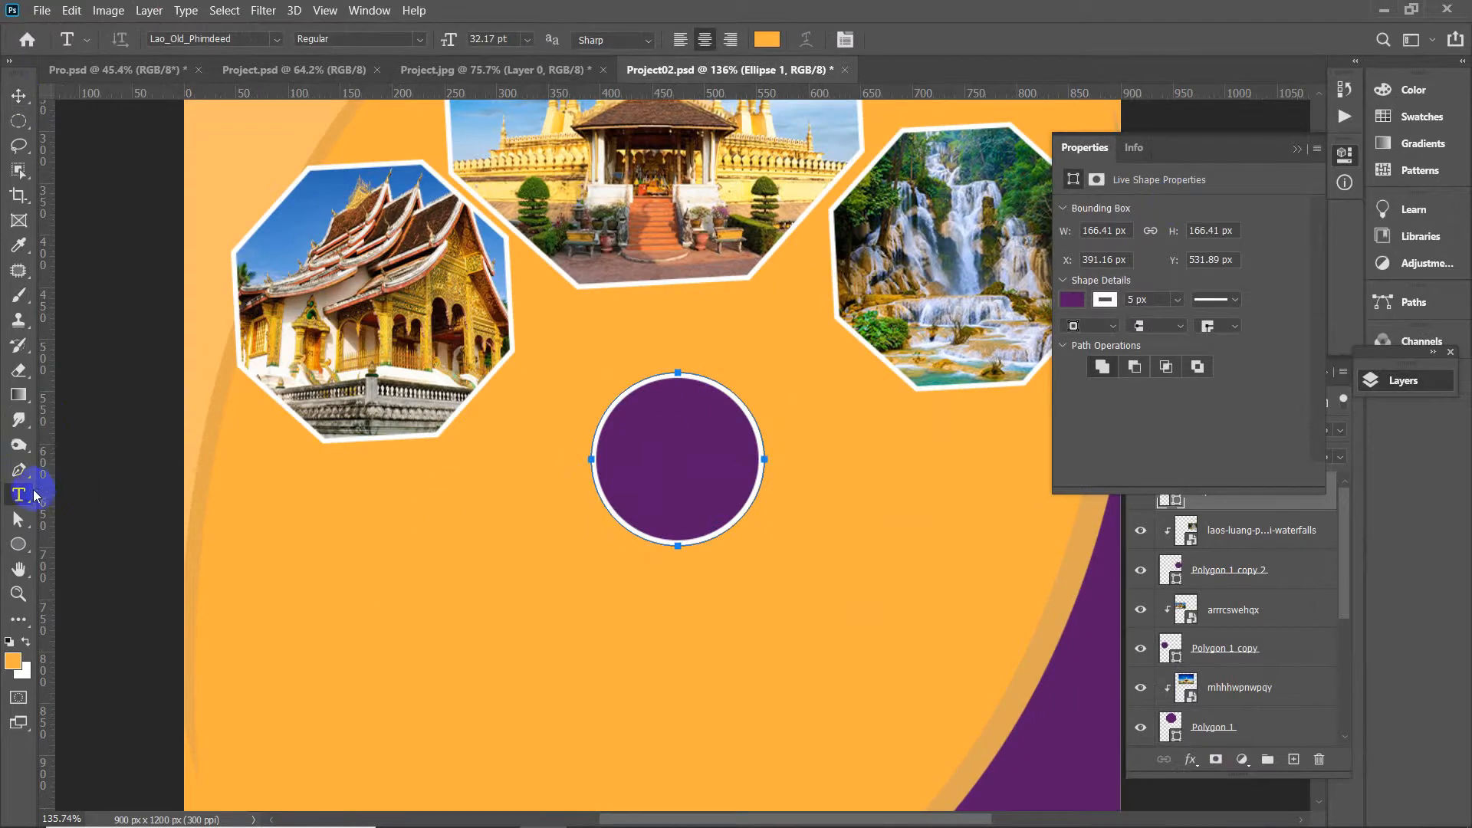
pyautogui.click(22, 497)
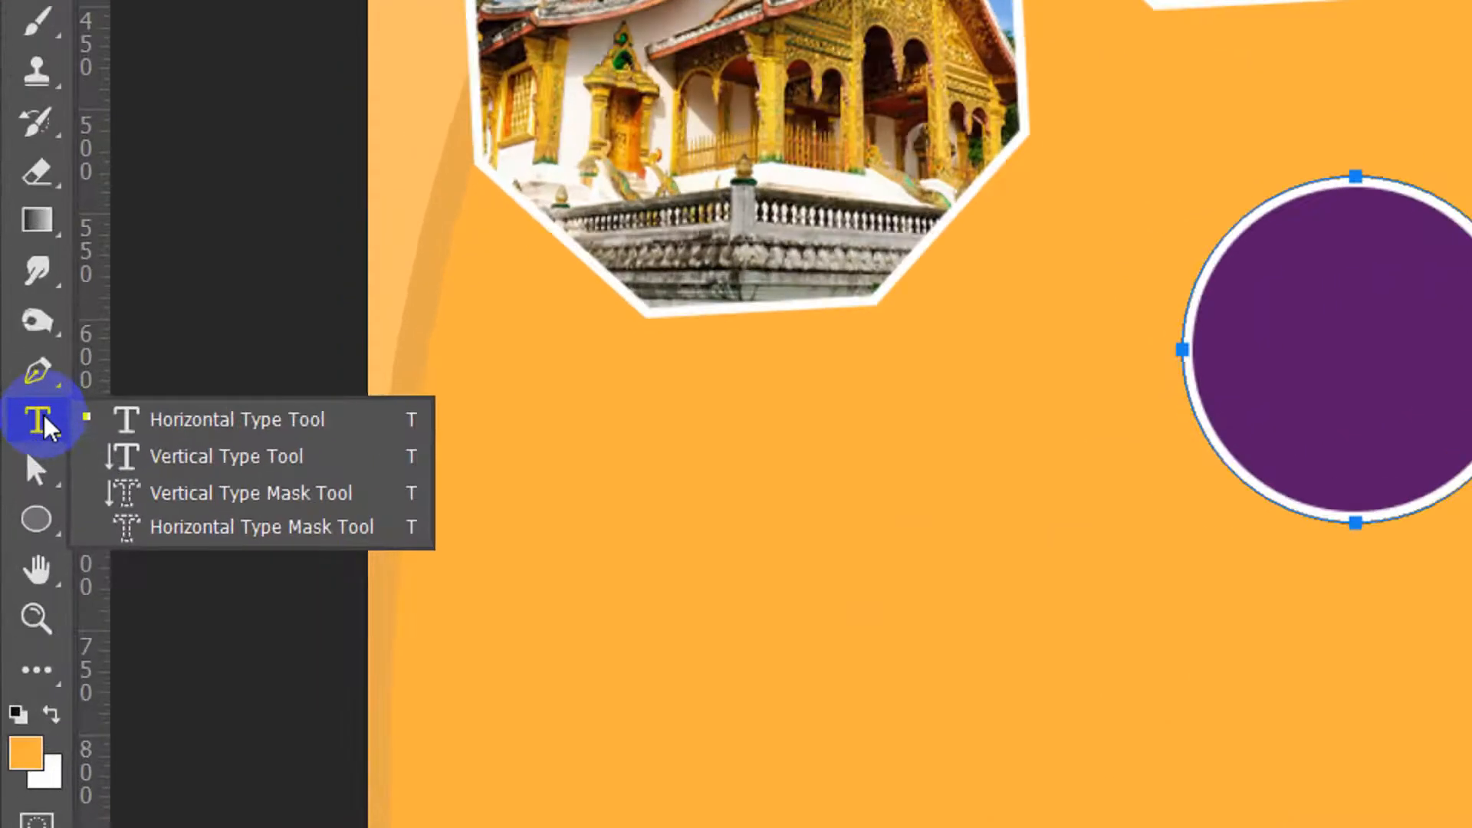
pyautogui.click(164, 421)
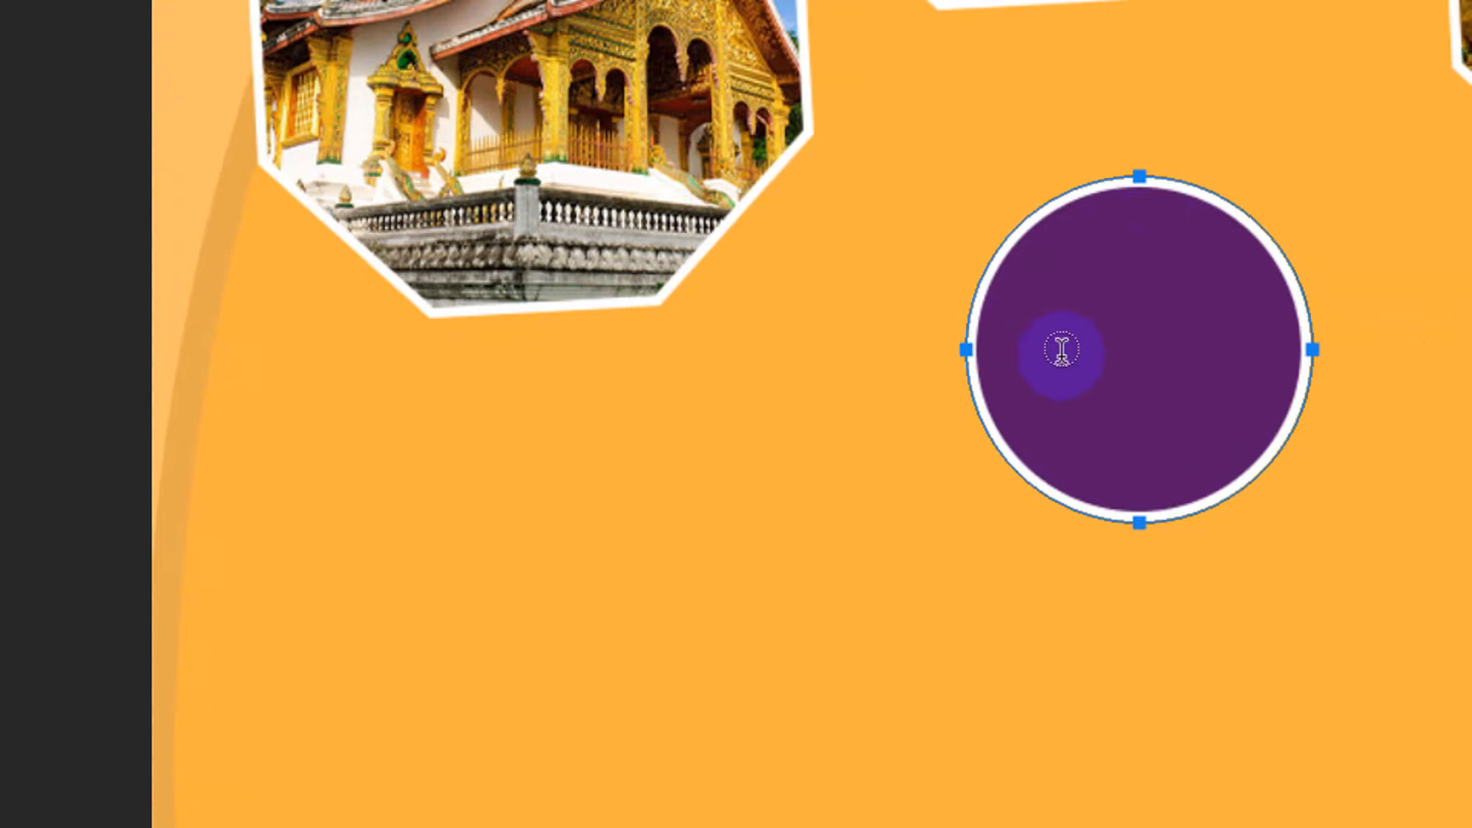
pyautogui.click(823, 648)
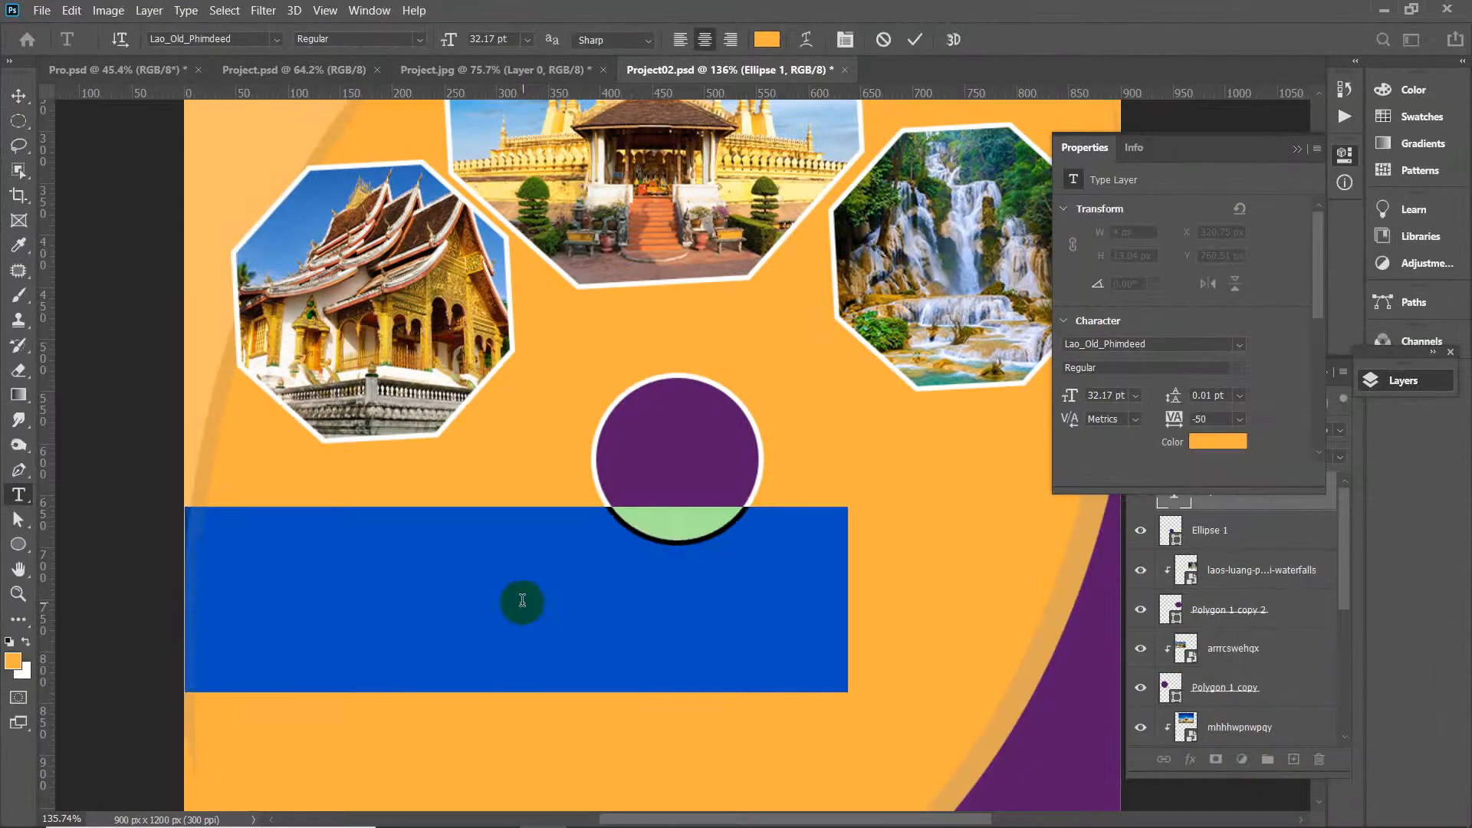
pyautogui.click(523, 600)
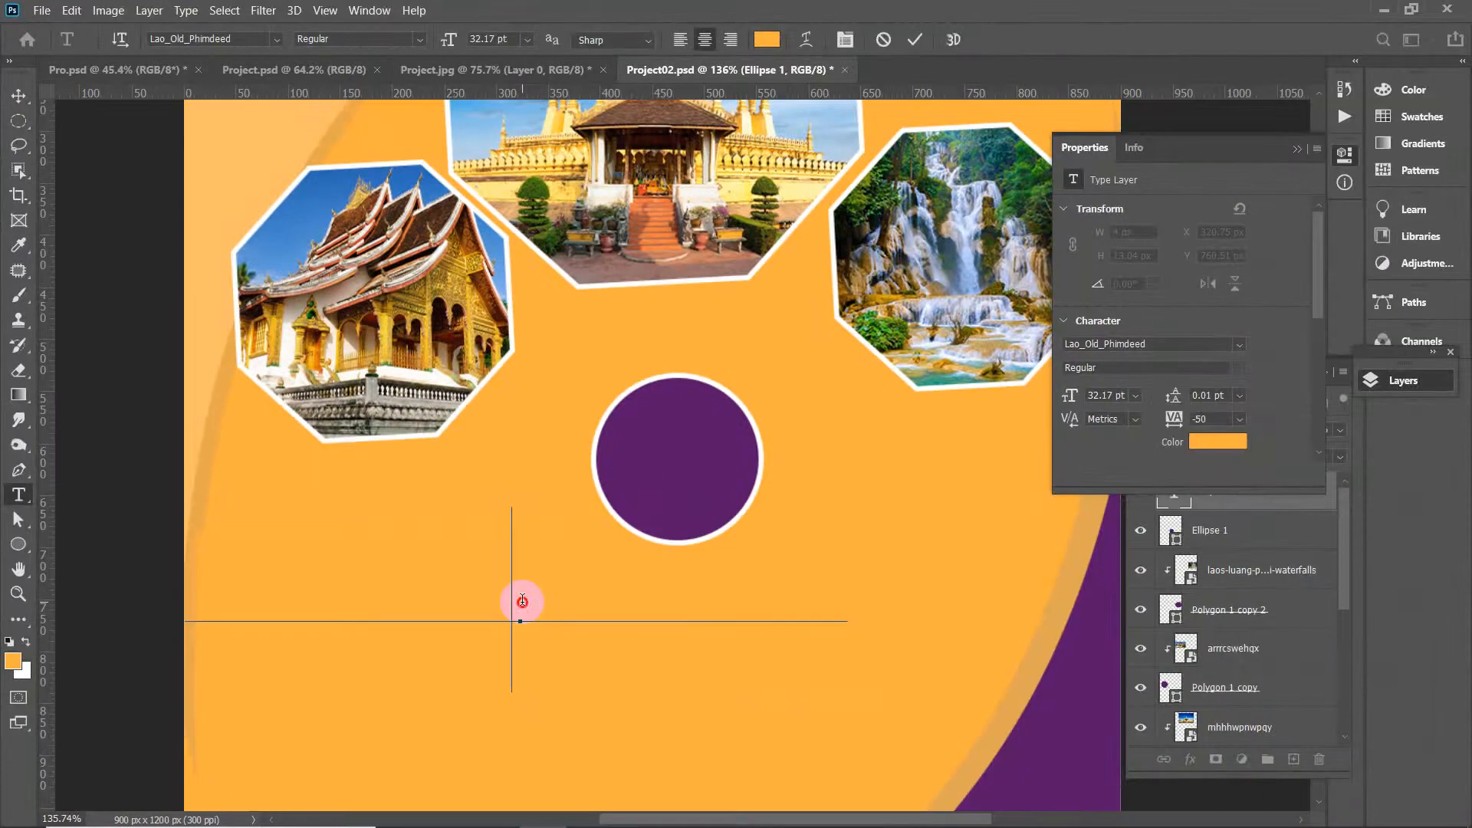
pyautogui.hotkey('ctrl', 'a')
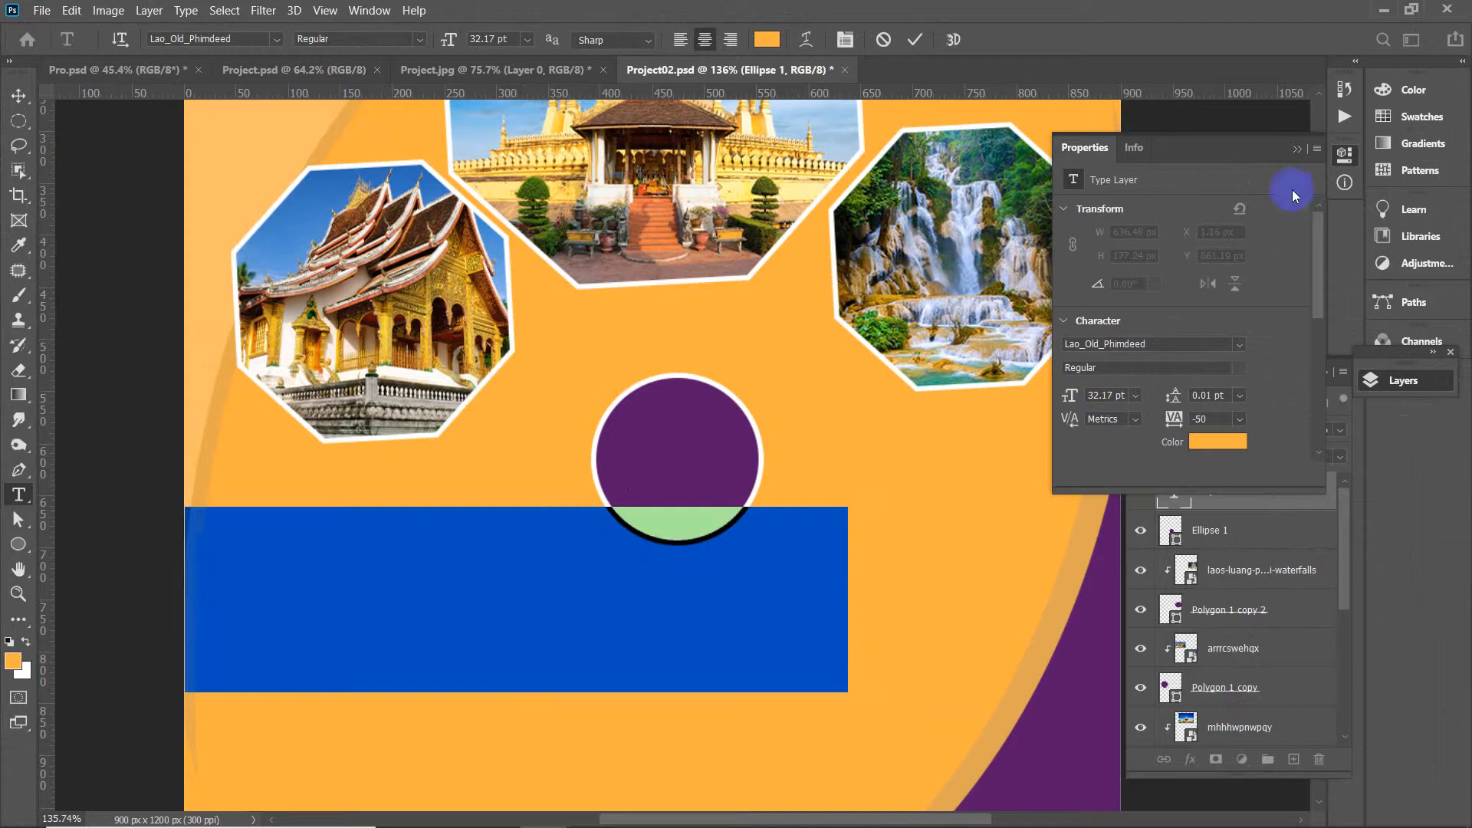
# Set the placeholder text's size to 15.17 pt and its color to the purple sampled from the discount circle
pyautogui.click(1299, 145)
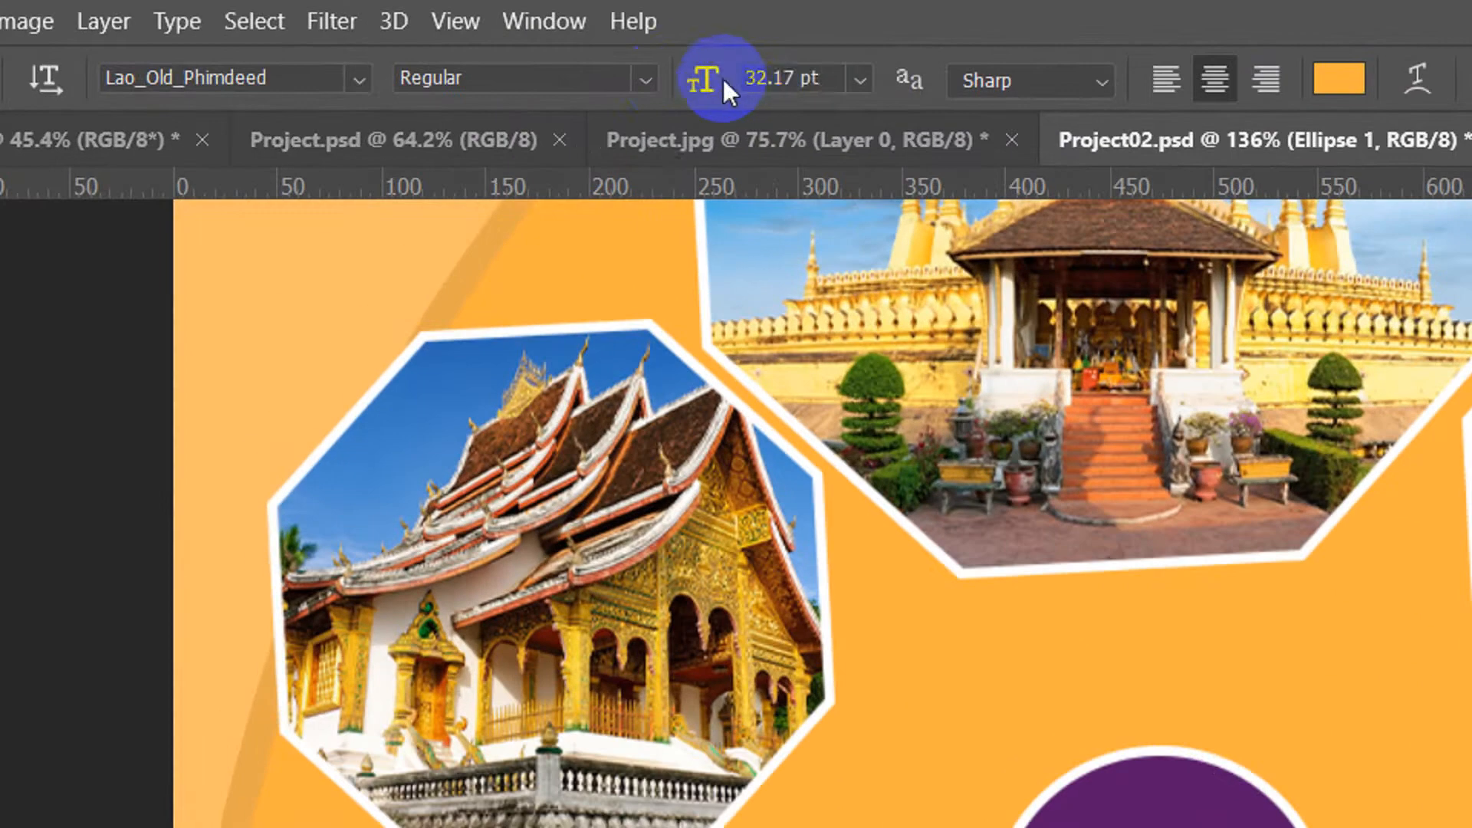
pyautogui.moveTo(449, 39); pyautogui.dragTo(431, 41)
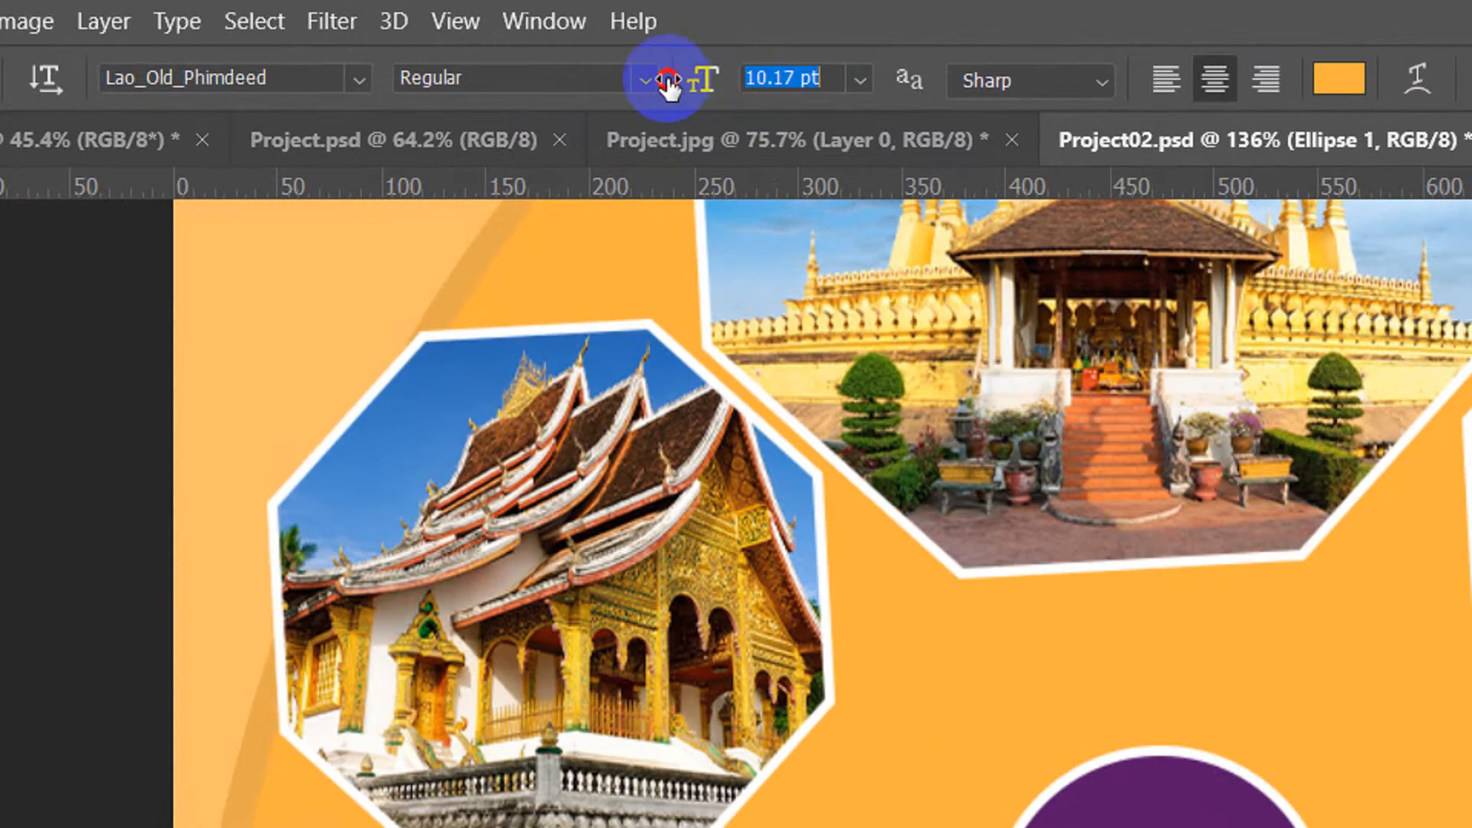
pyautogui.moveTo(667, 85); pyautogui.dragTo(680, 88)
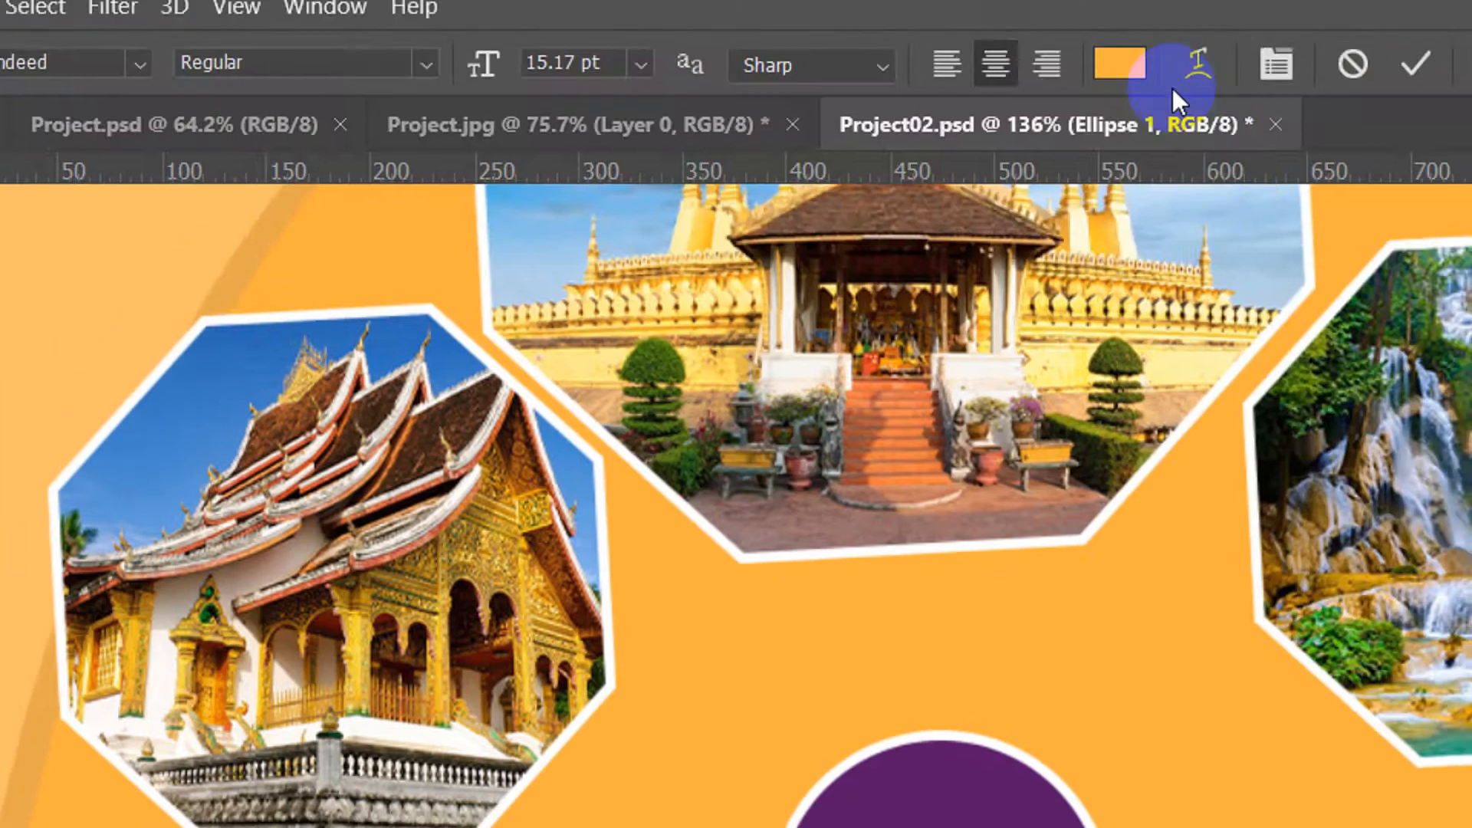
pyautogui.click(1120, 72)
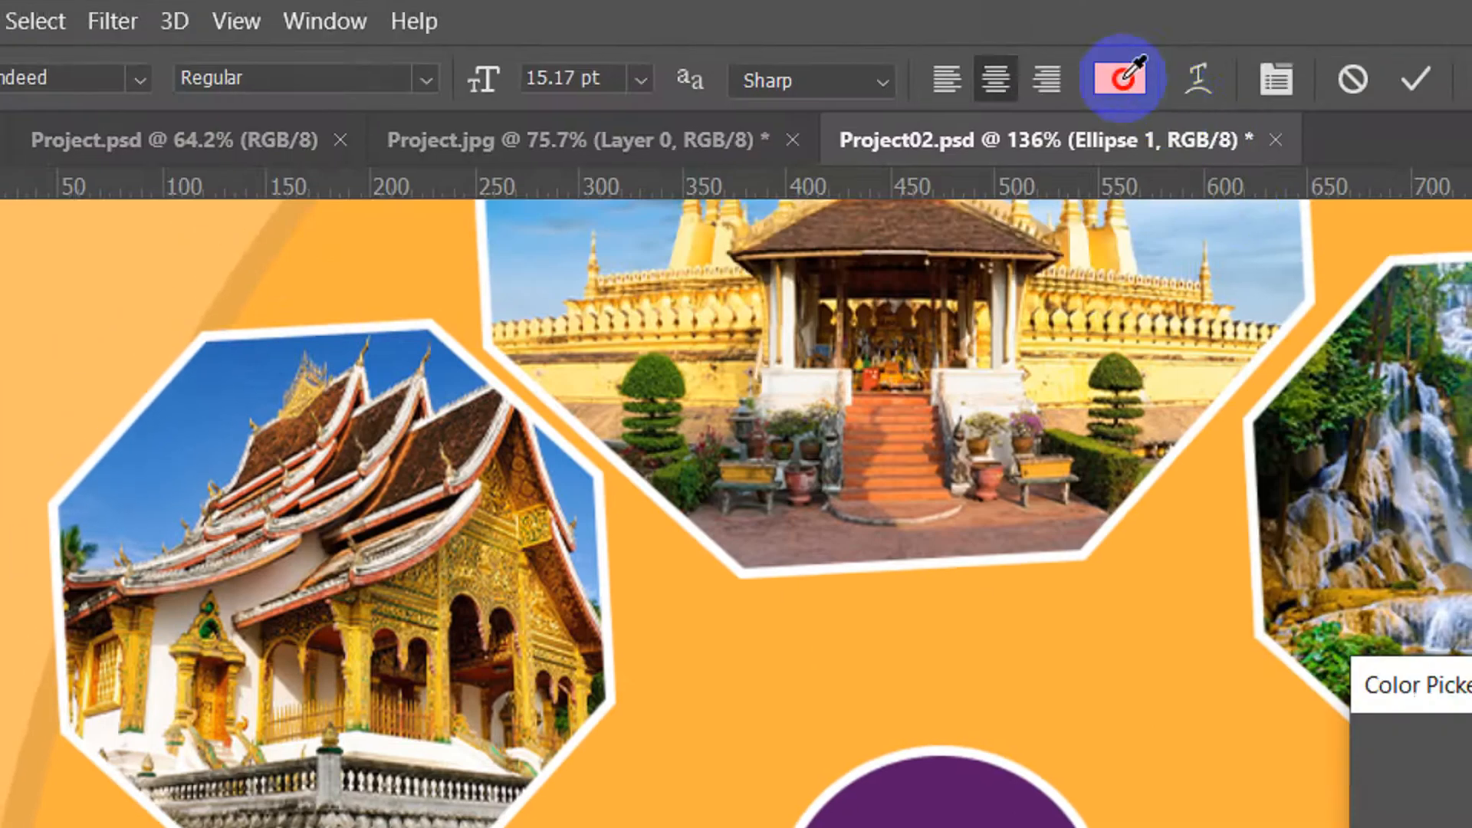
pyautogui.click(947, 729)
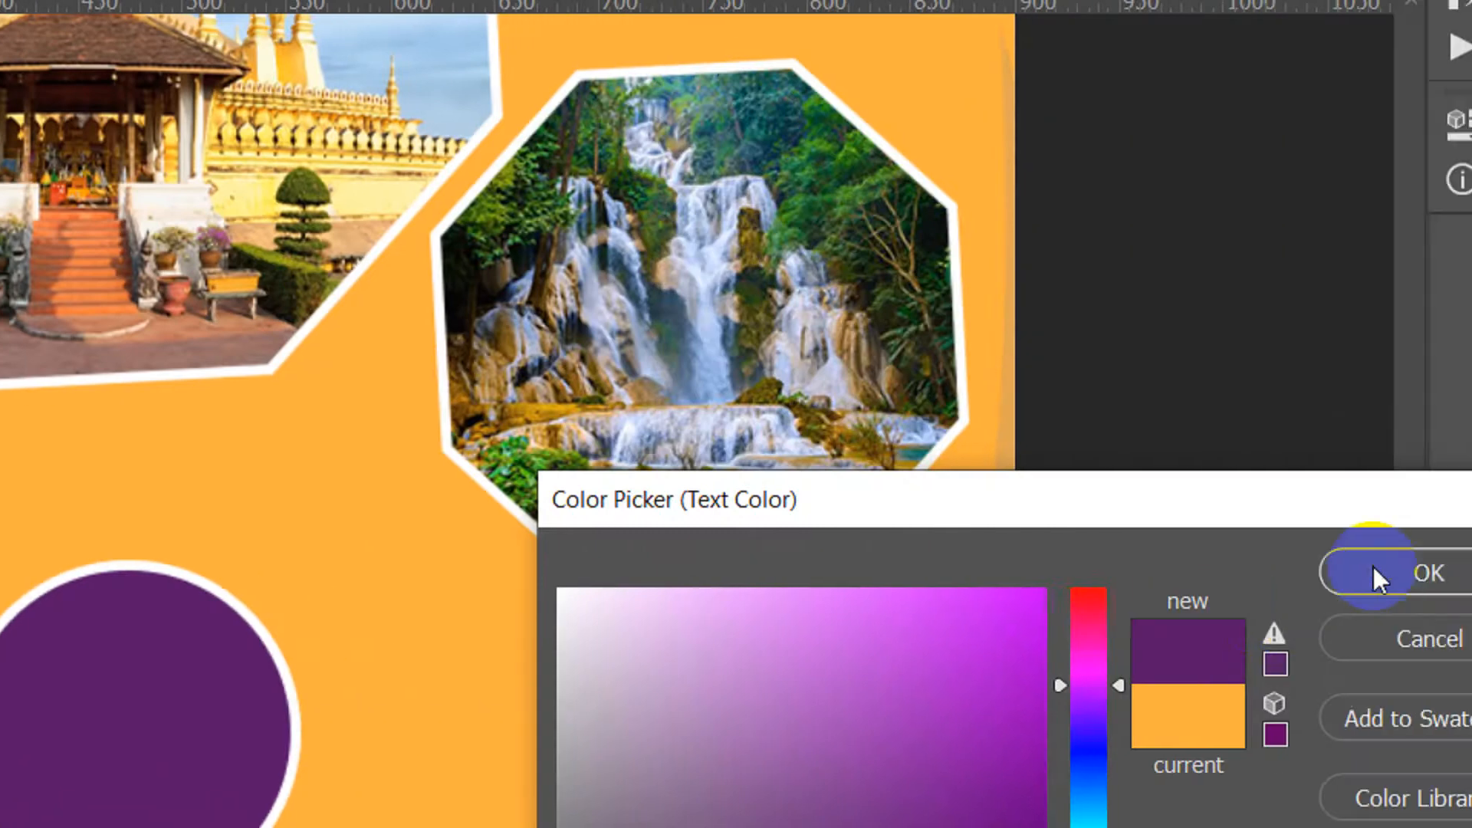
pyautogui.click(1471, 677)
# Replace the placeholder text with the Lao word "ຫຼຸດ"
pyautogui.moveTo(368, 601); pyautogui.dragTo(815, 589)
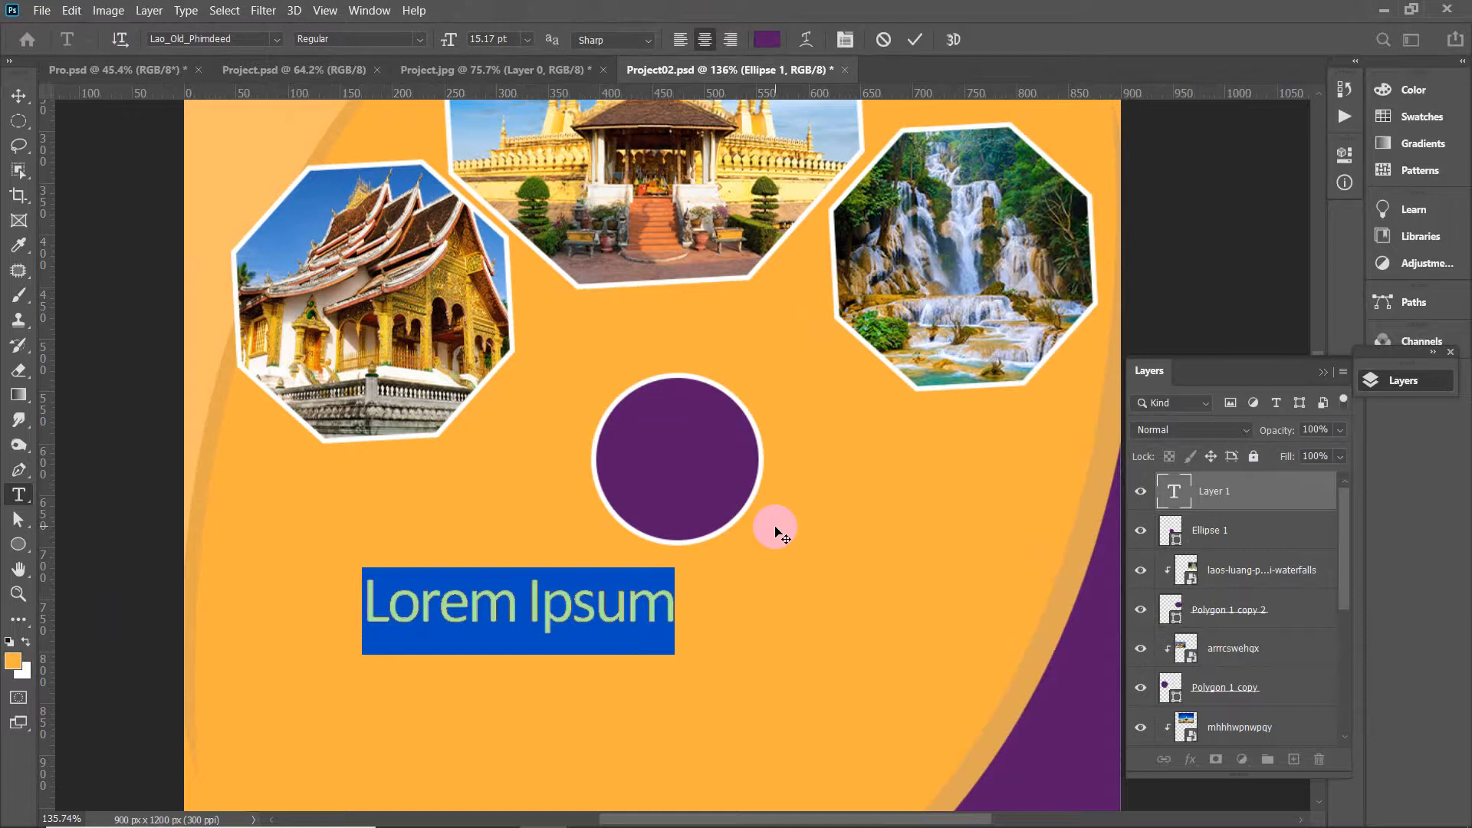
pyautogui.press('super+space')
pyautogui.write('ຢູ')
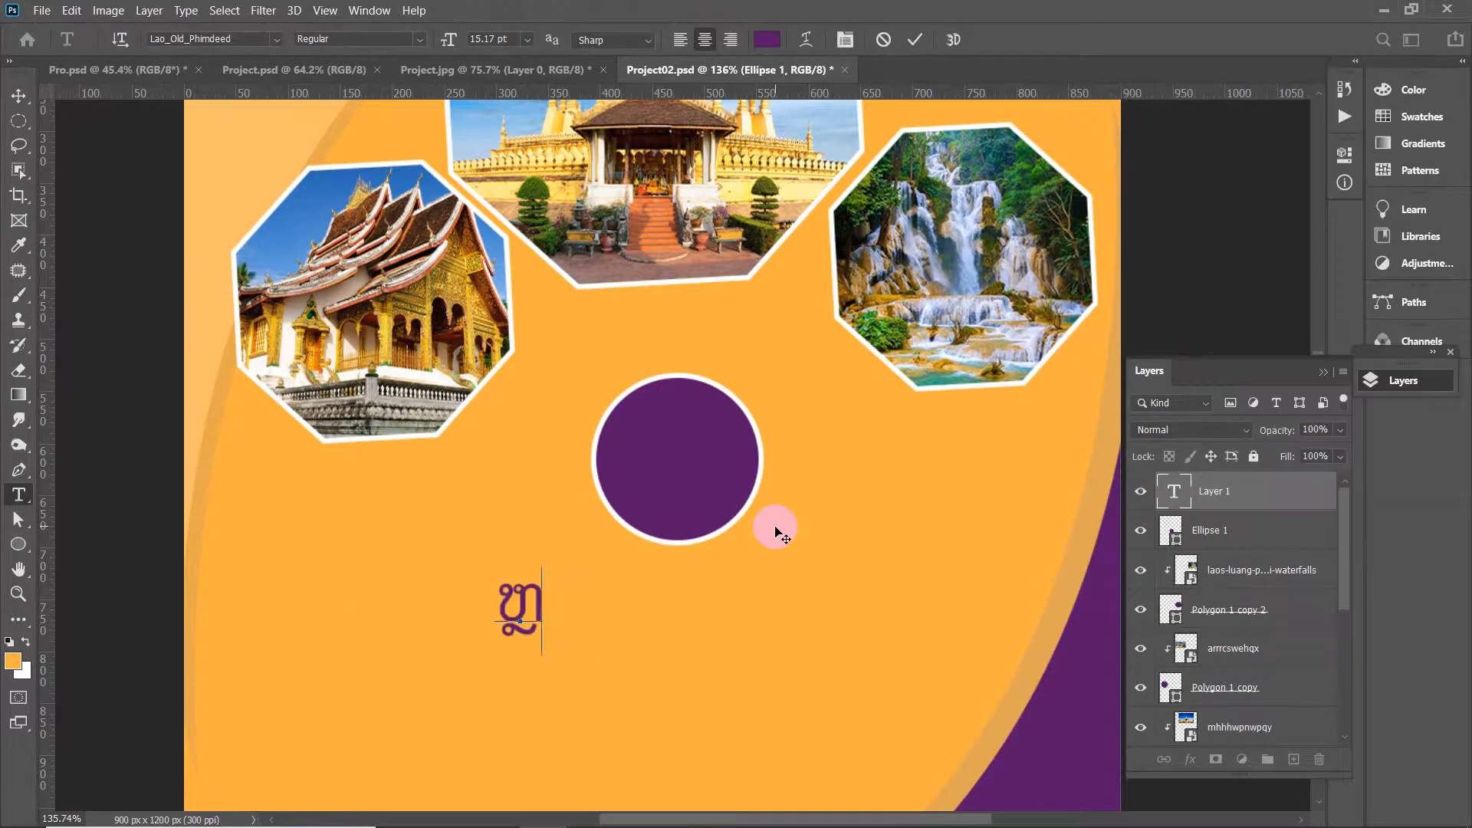
pyautogui.write('ກ')
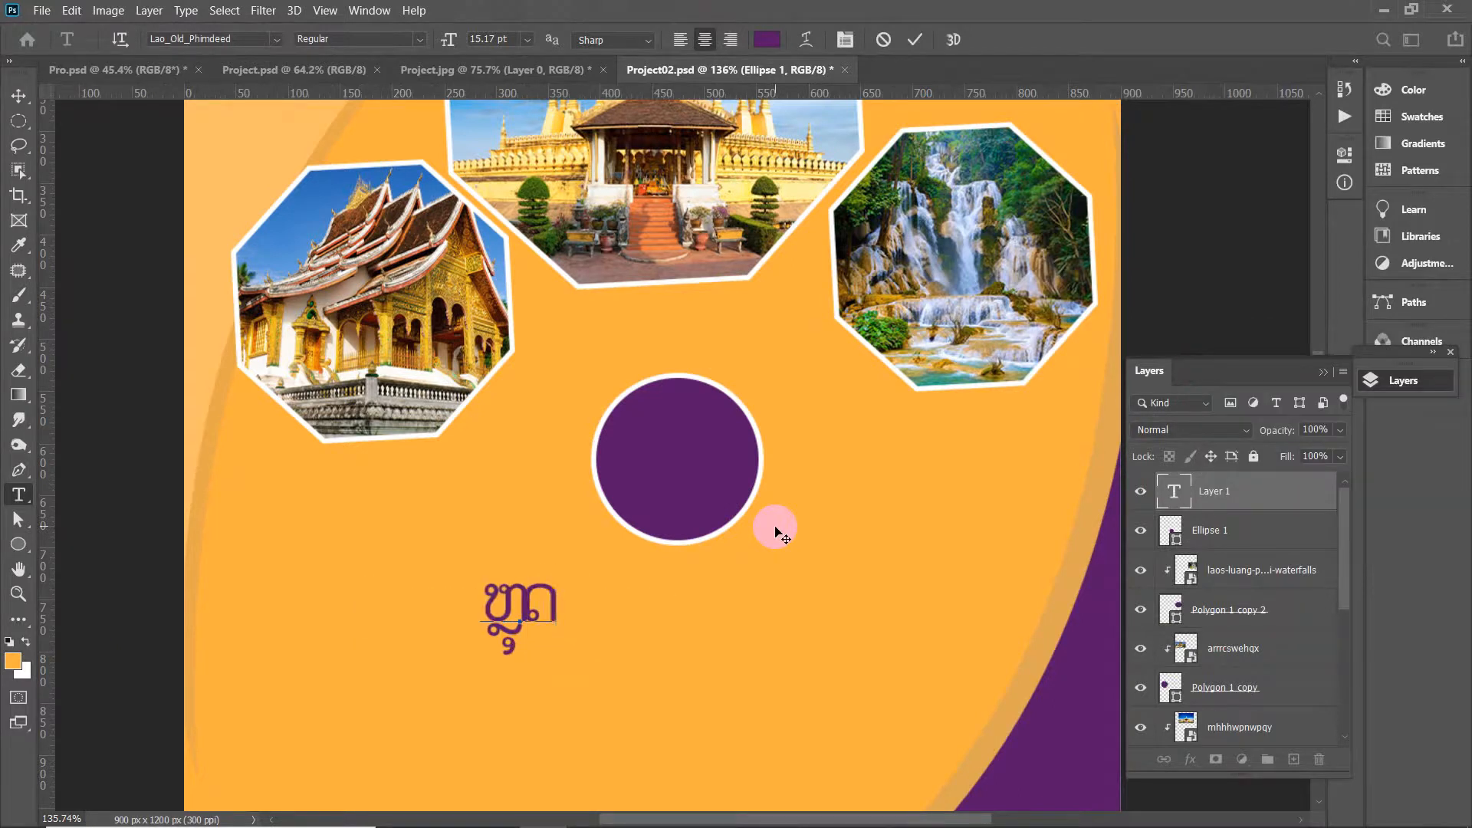
# Recolor the Lao word white (ffffff) by sampling the large octagon's outline
pyautogui.moveTo(564, 605); pyautogui.dragTo(181, 177)
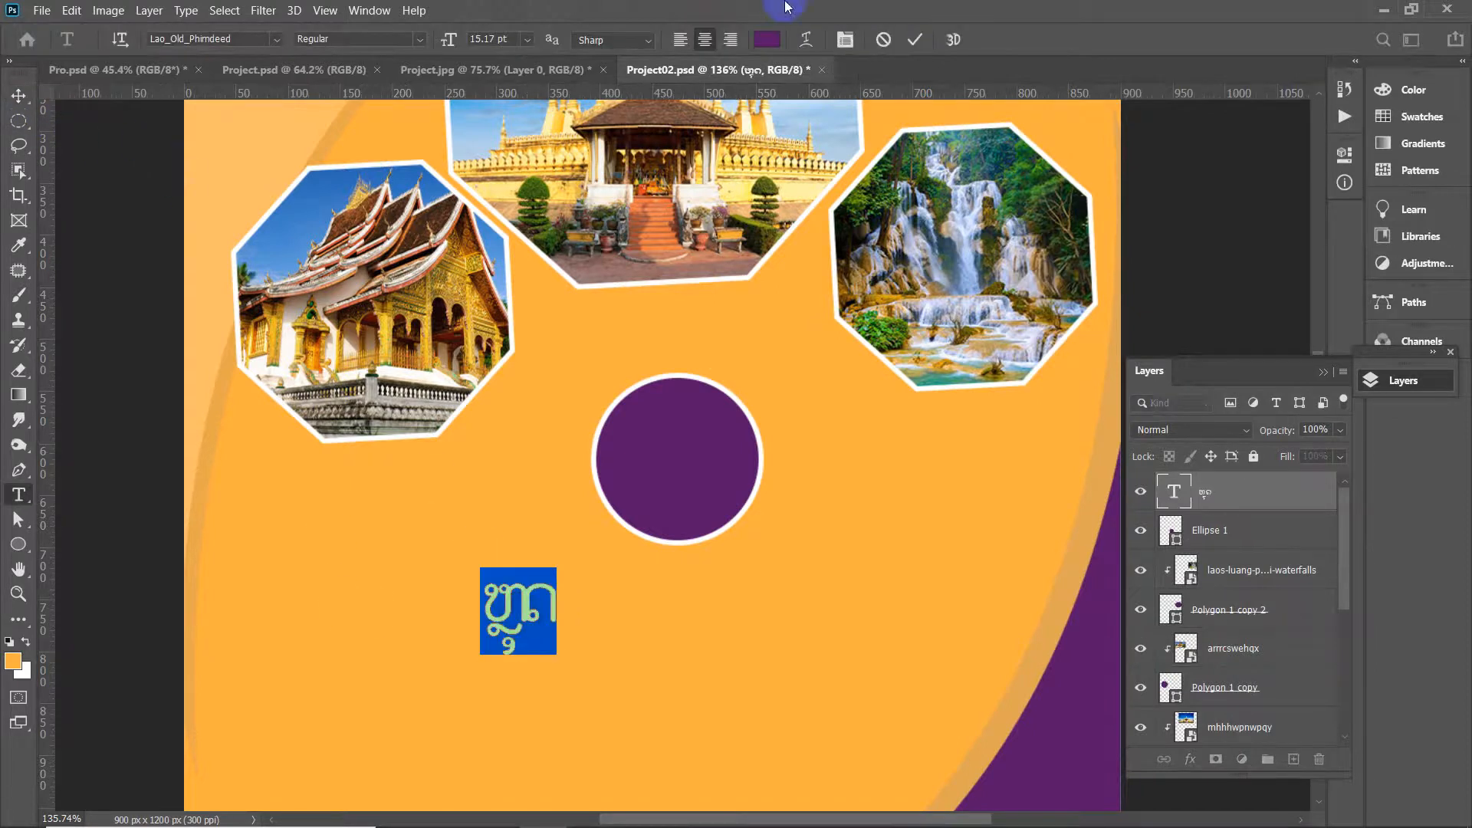
pyautogui.click(764, 40)
pyautogui.click(788, 265)
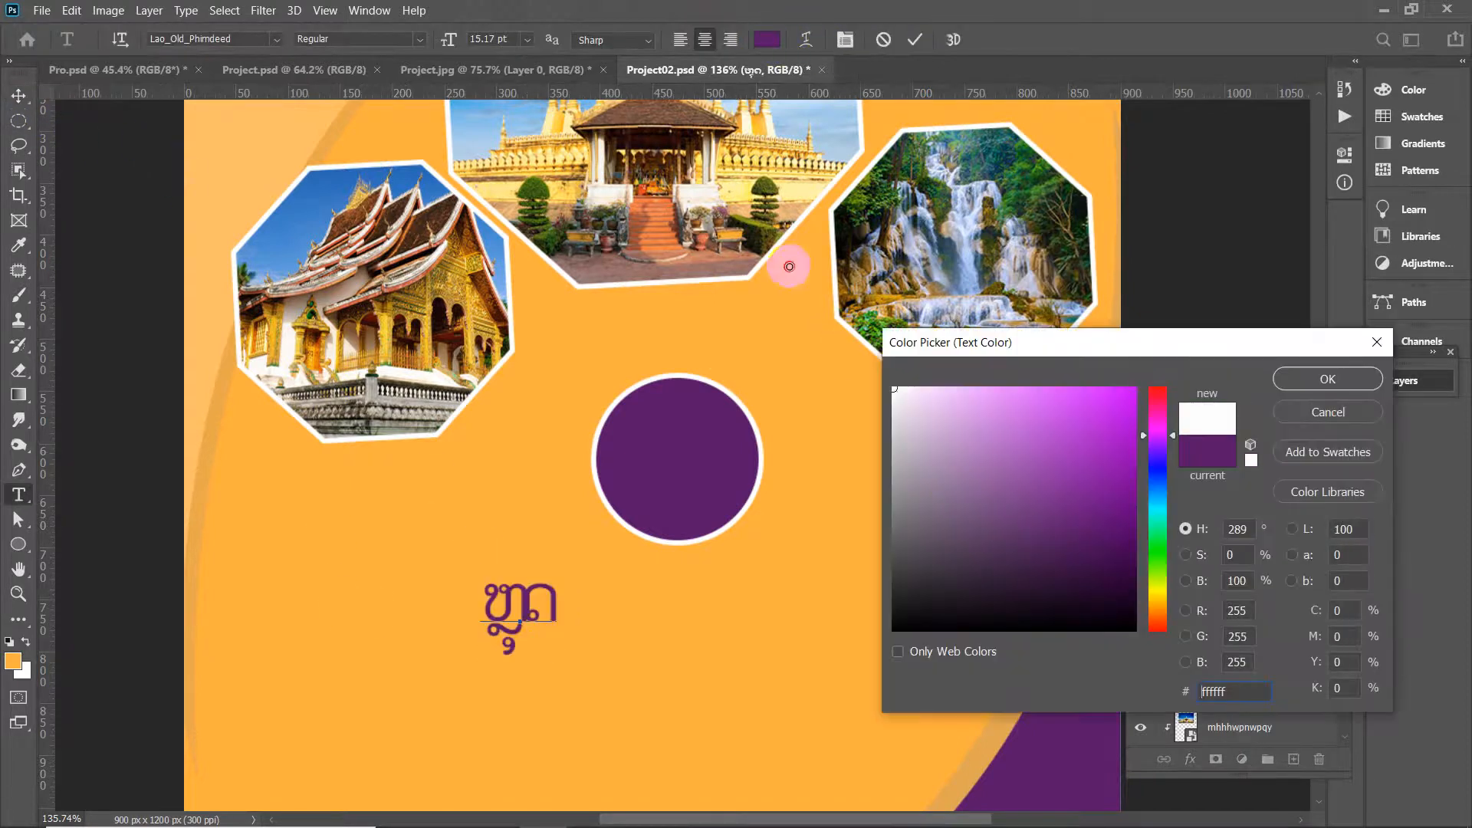
pyautogui.click(1304, 371)
# Move the Lao word into the upper part of the discount circle and place a duplicate of it outside, below the circle
pyautogui.click(18, 95)
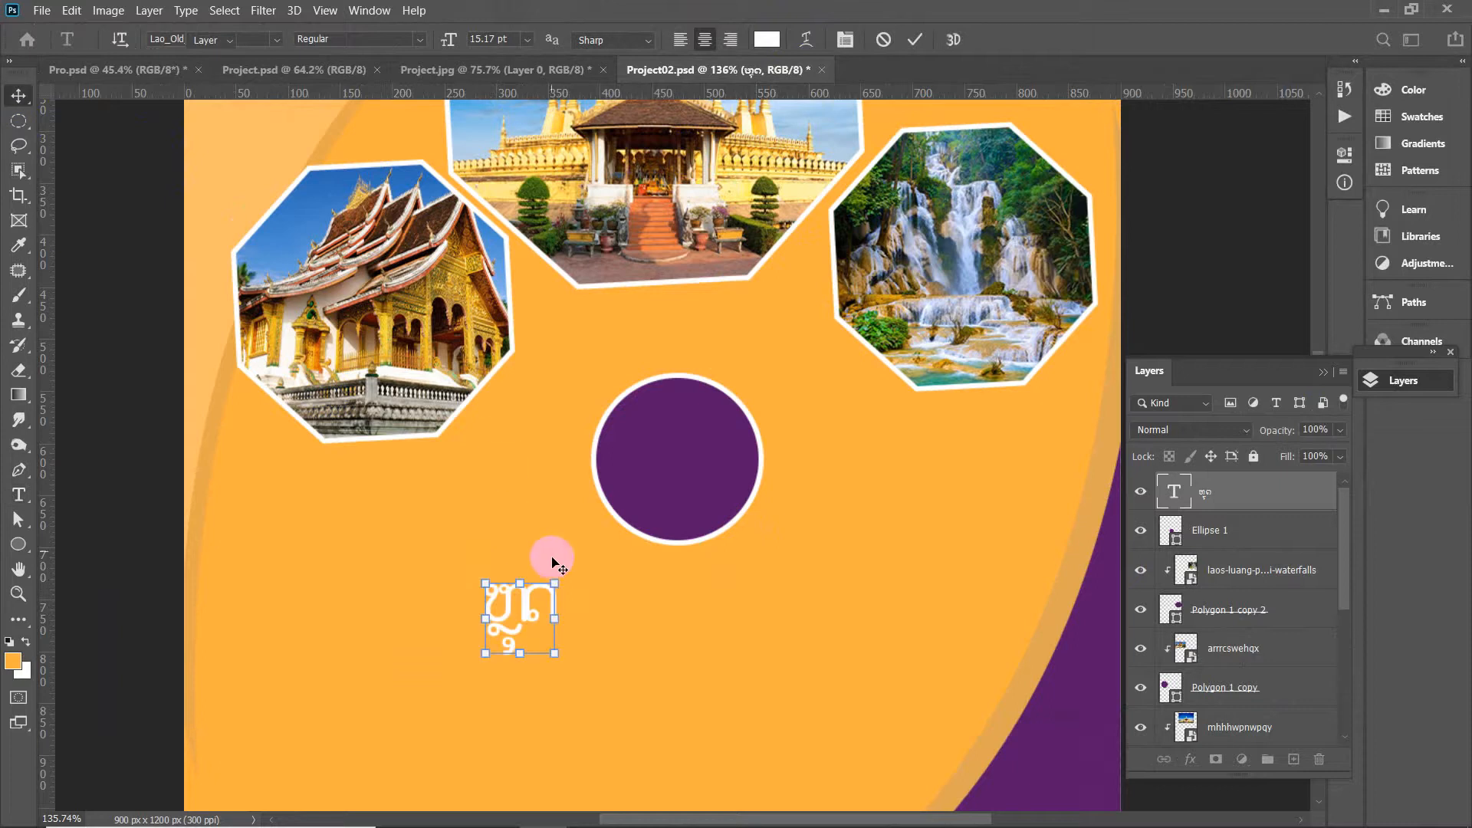
pyautogui.click(533, 601)
pyautogui.moveTo(533, 601); pyautogui.dragTo(496, 582)
pyautogui.scroll(2, 688, 431)
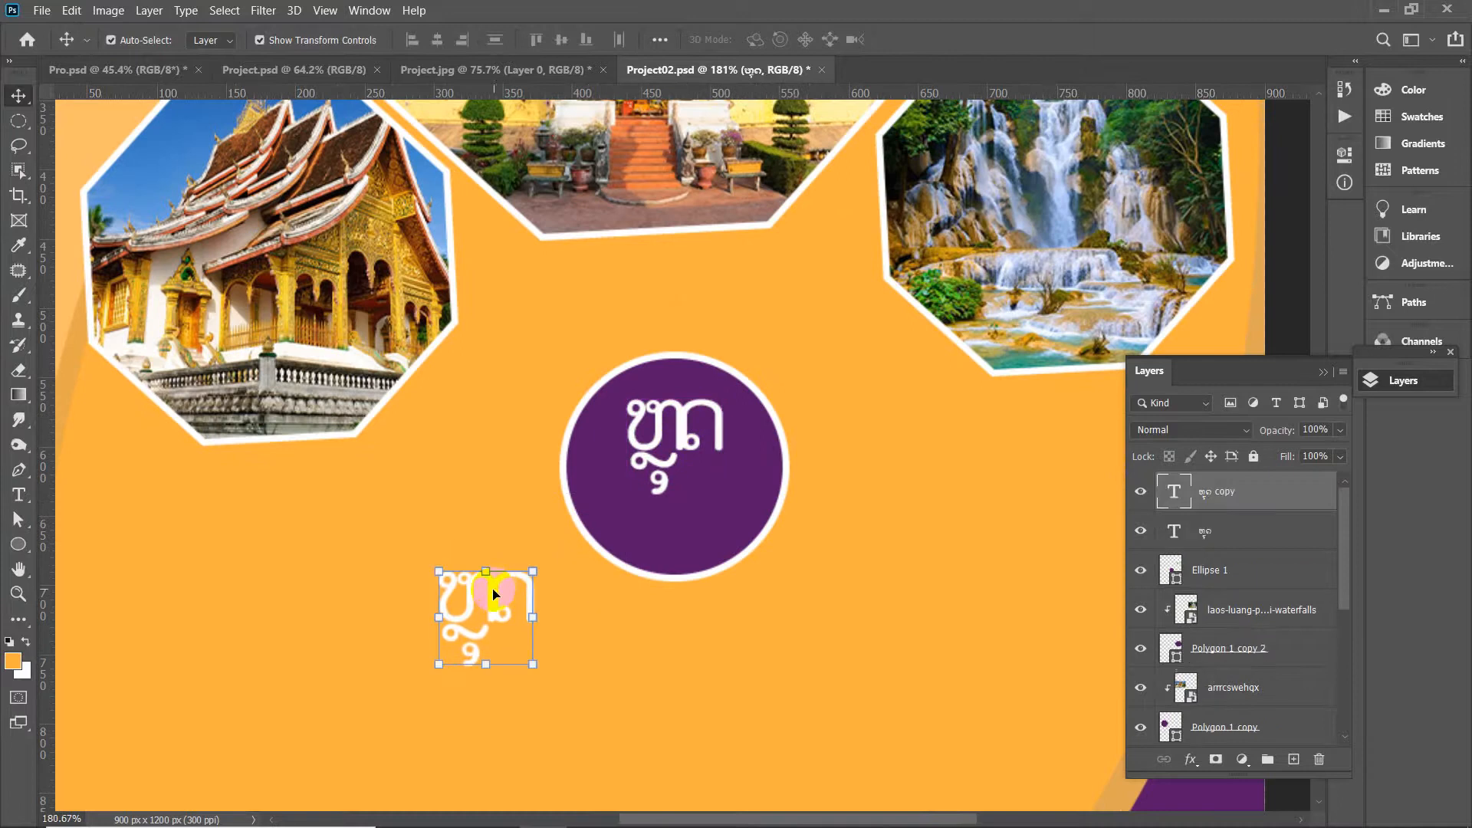
# Change the duplicated text to "70%" and move it into the discount circle below the Lao word
pyautogui.doubleClick(484, 589)
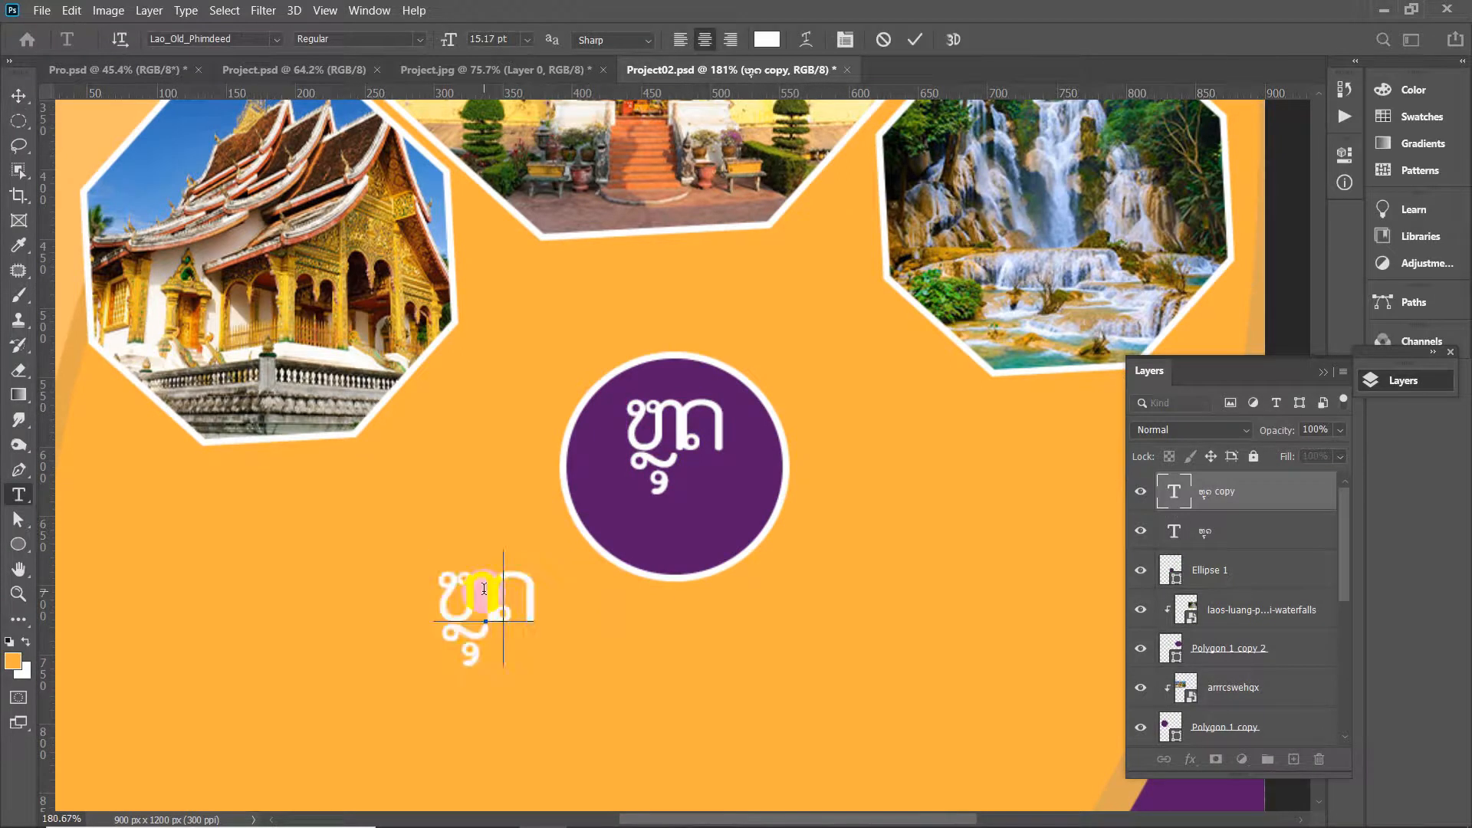
pyautogui.write('70')
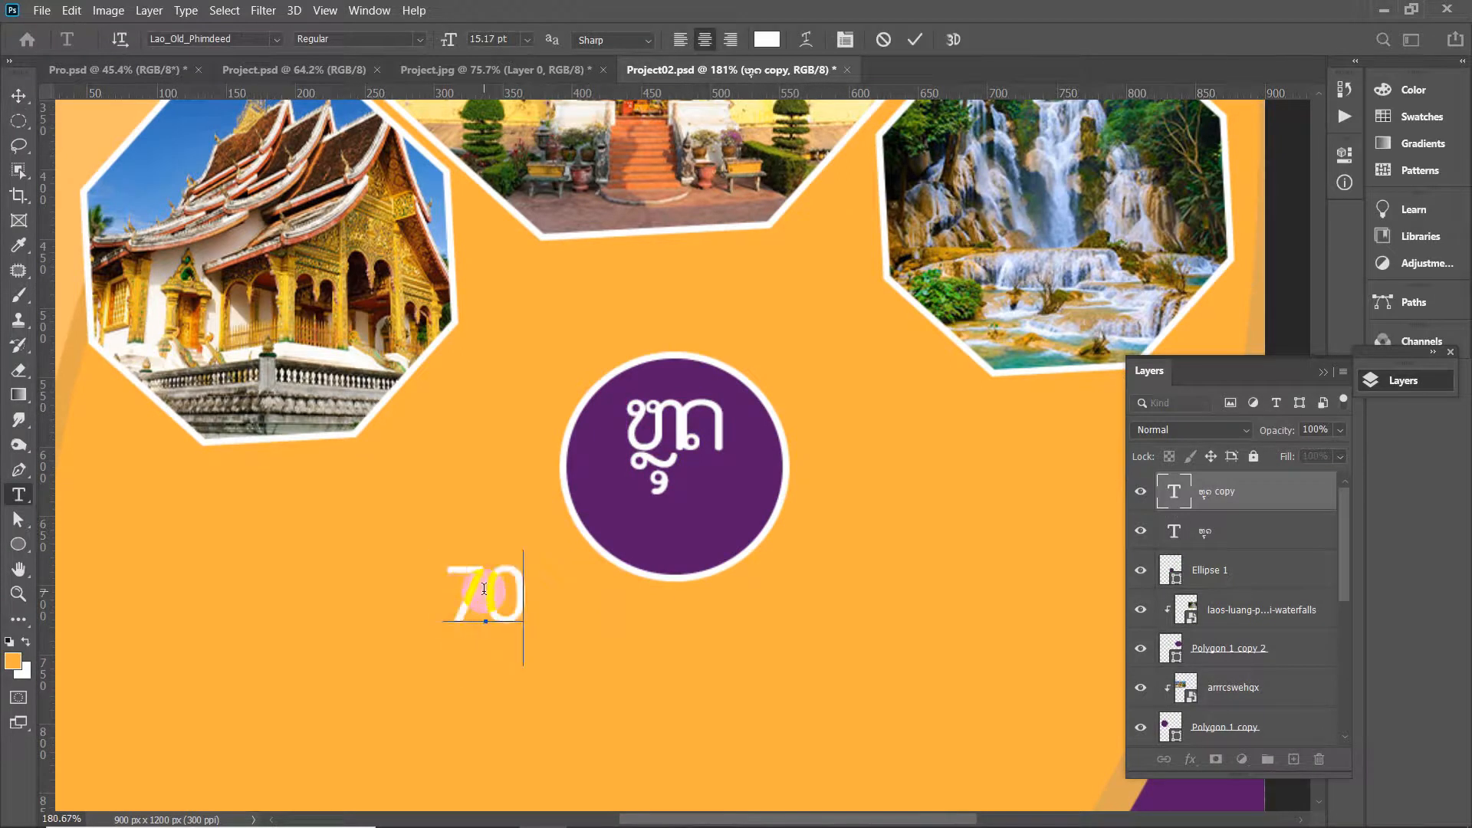
pyautogui.press('super+space')
pyautogui.write('%')
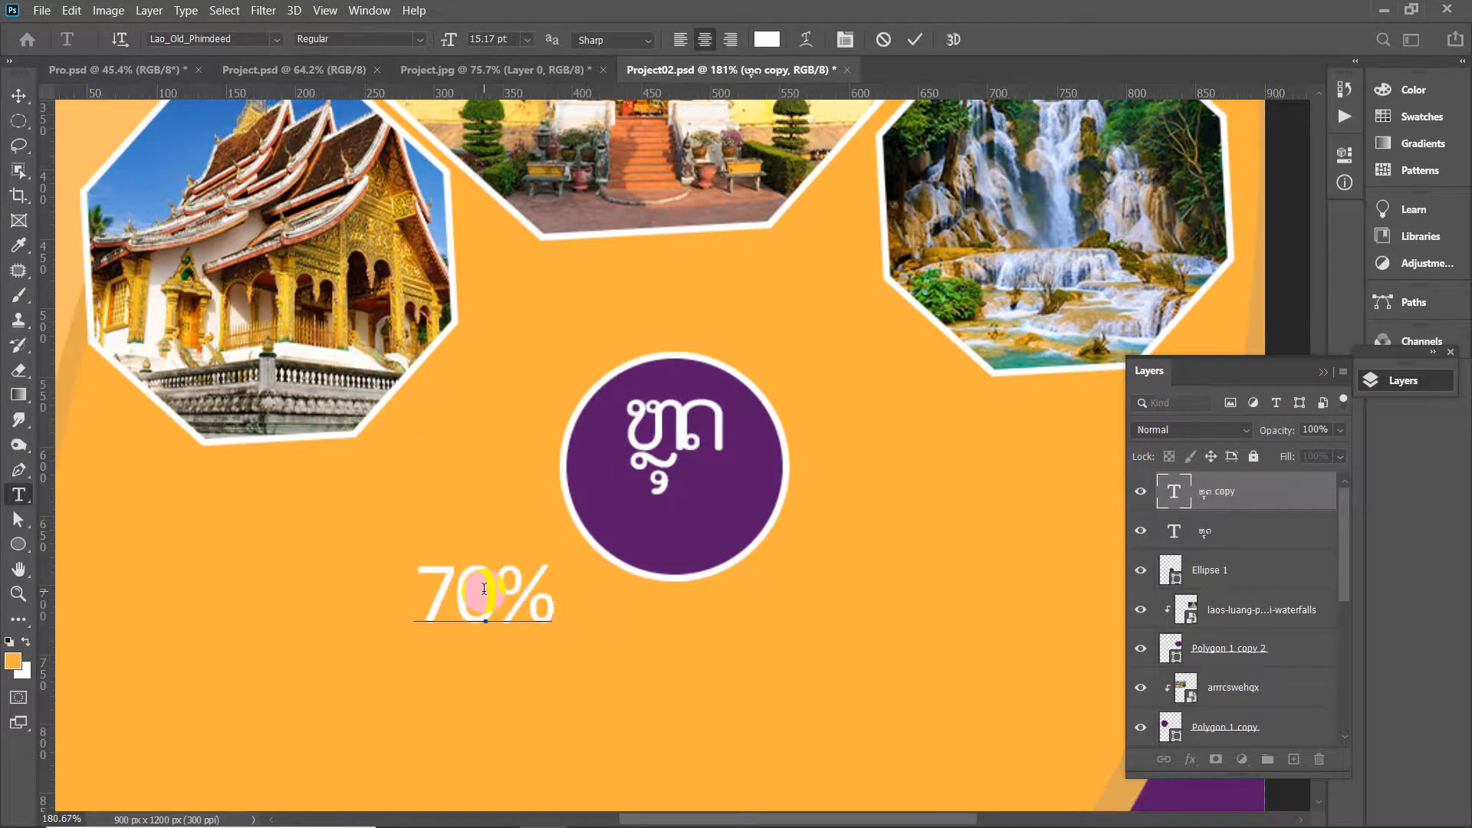
pyautogui.click(20, 98)
pyautogui.moveTo(492, 594); pyautogui.dragTo(679, 524)
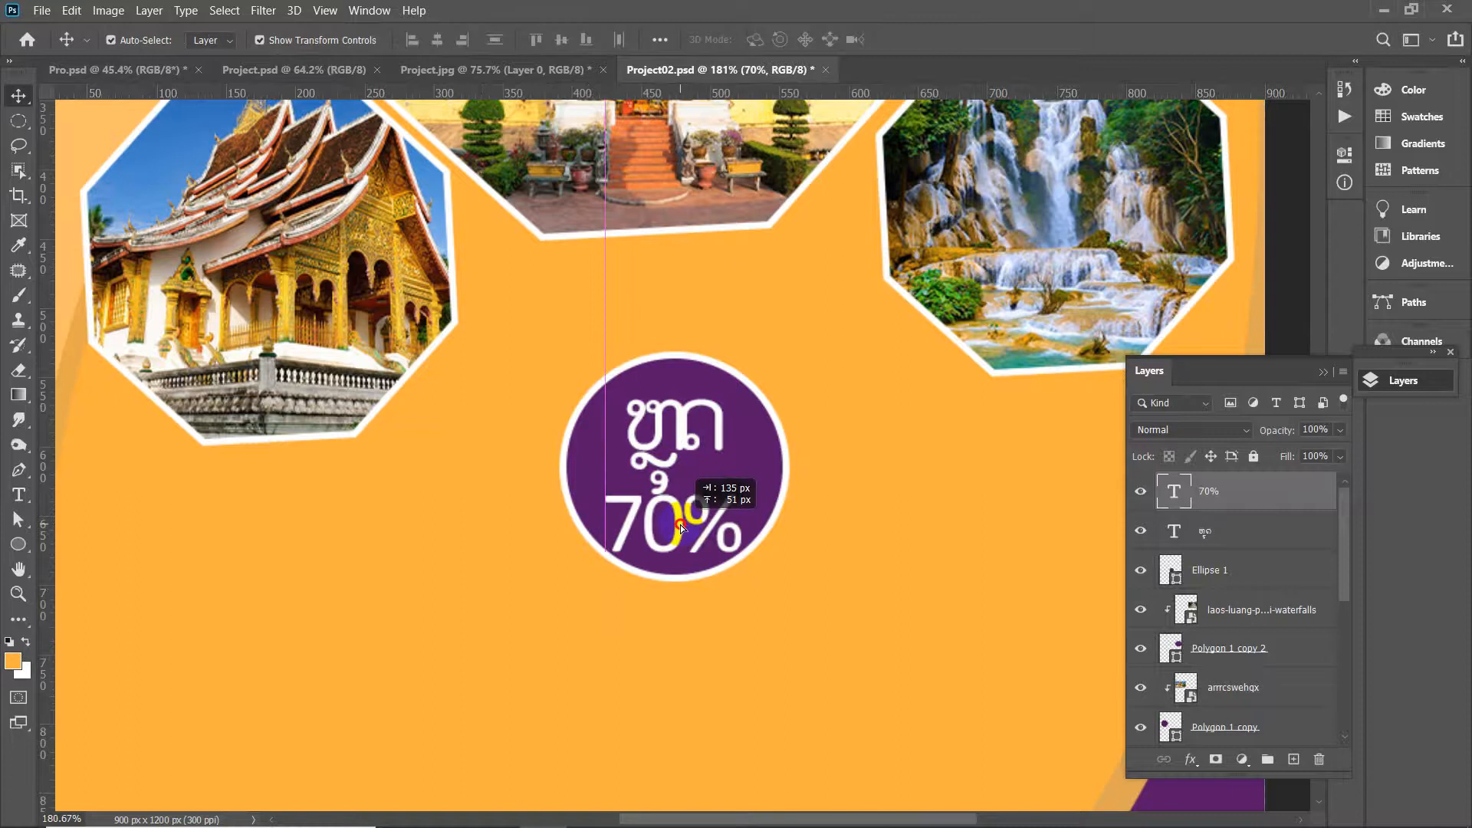
# Fine-tune the positions of the Lao word and the 70% text inside the discount circle, with the Lao word slightly higher
pyautogui.moveTo(658, 422); pyautogui.dragTo(660, 406)
pyautogui.click(698, 531)
pyautogui.moveTo(698, 531); pyautogui.dragTo(699, 531)
pyautogui.click(843, 423)
pyautogui.scroll(-3, 847, 421)
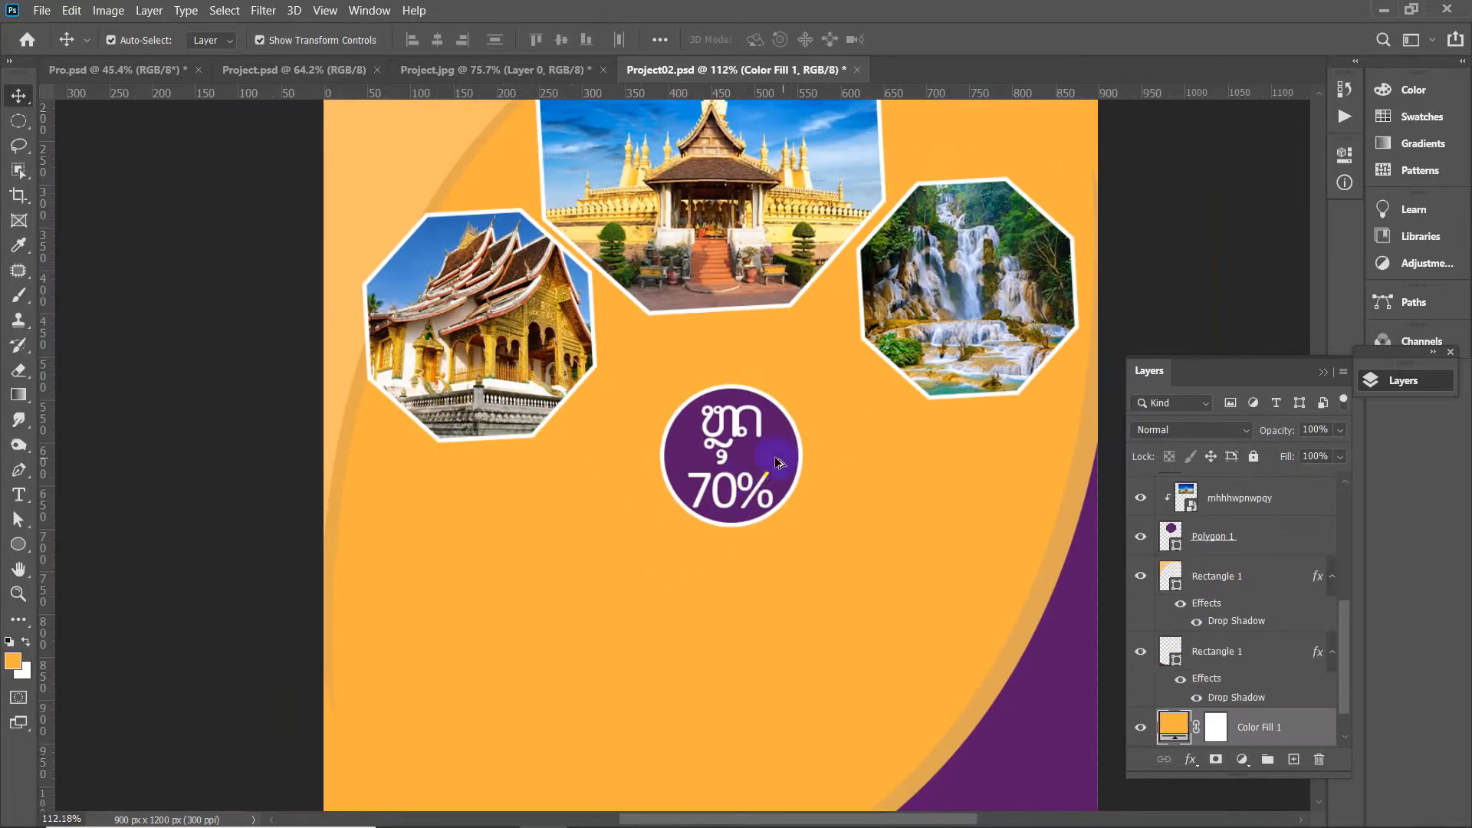
pyautogui.scroll(4, 770, 462)
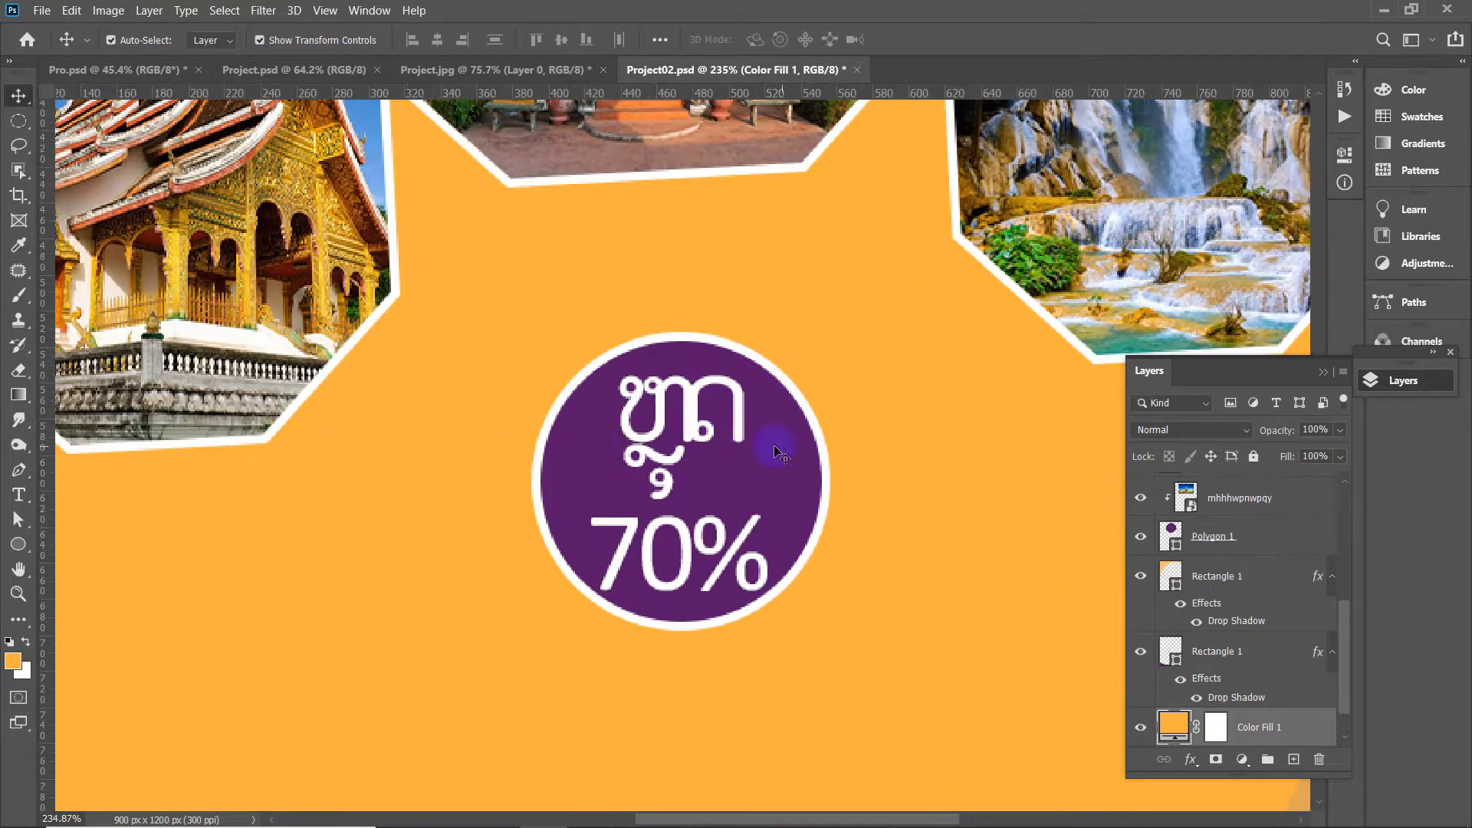
pyautogui.scroll(-4, 794, 427)
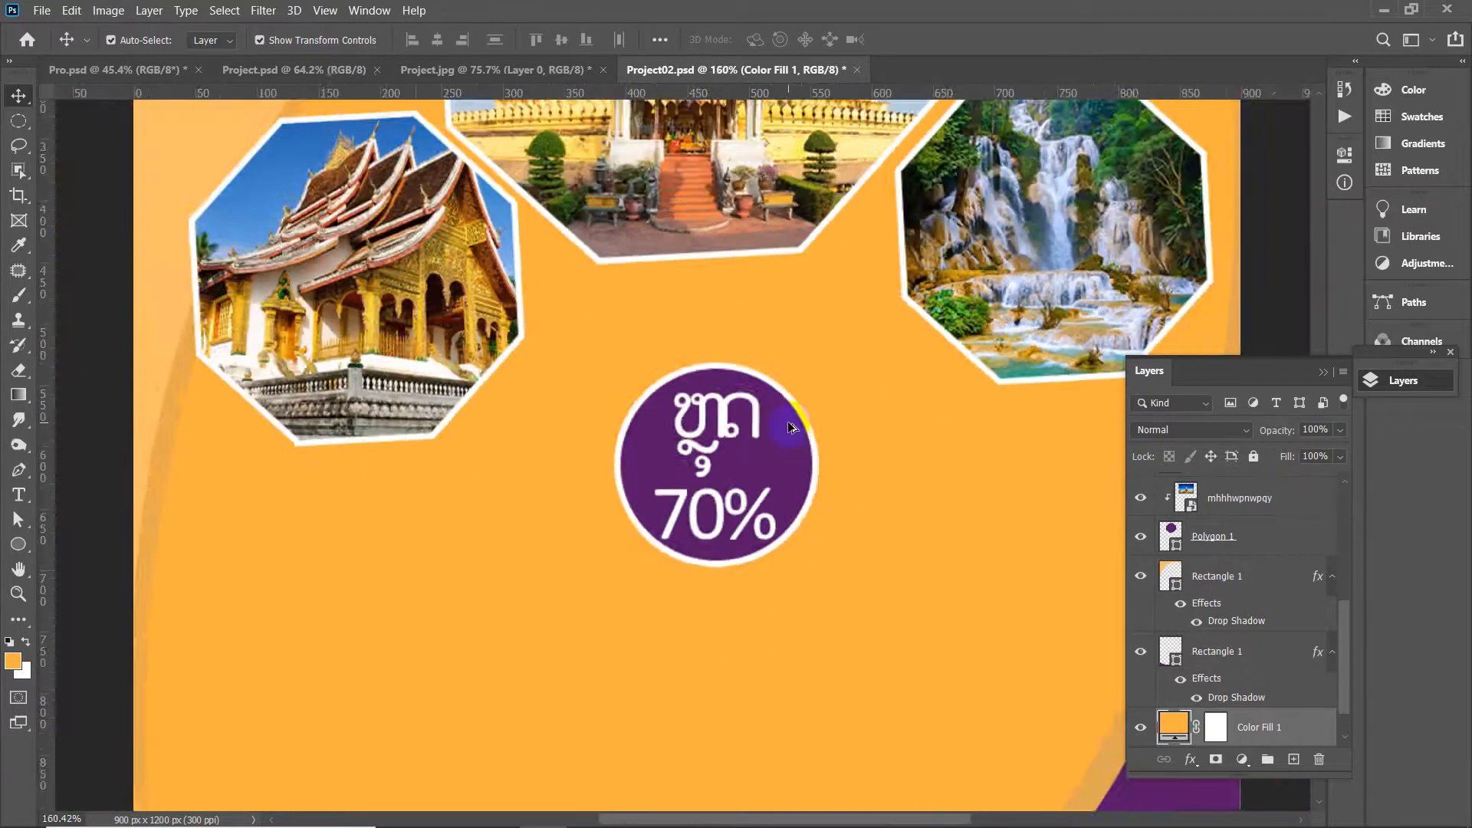
pyautogui.scroll(-1, 1238, 636)
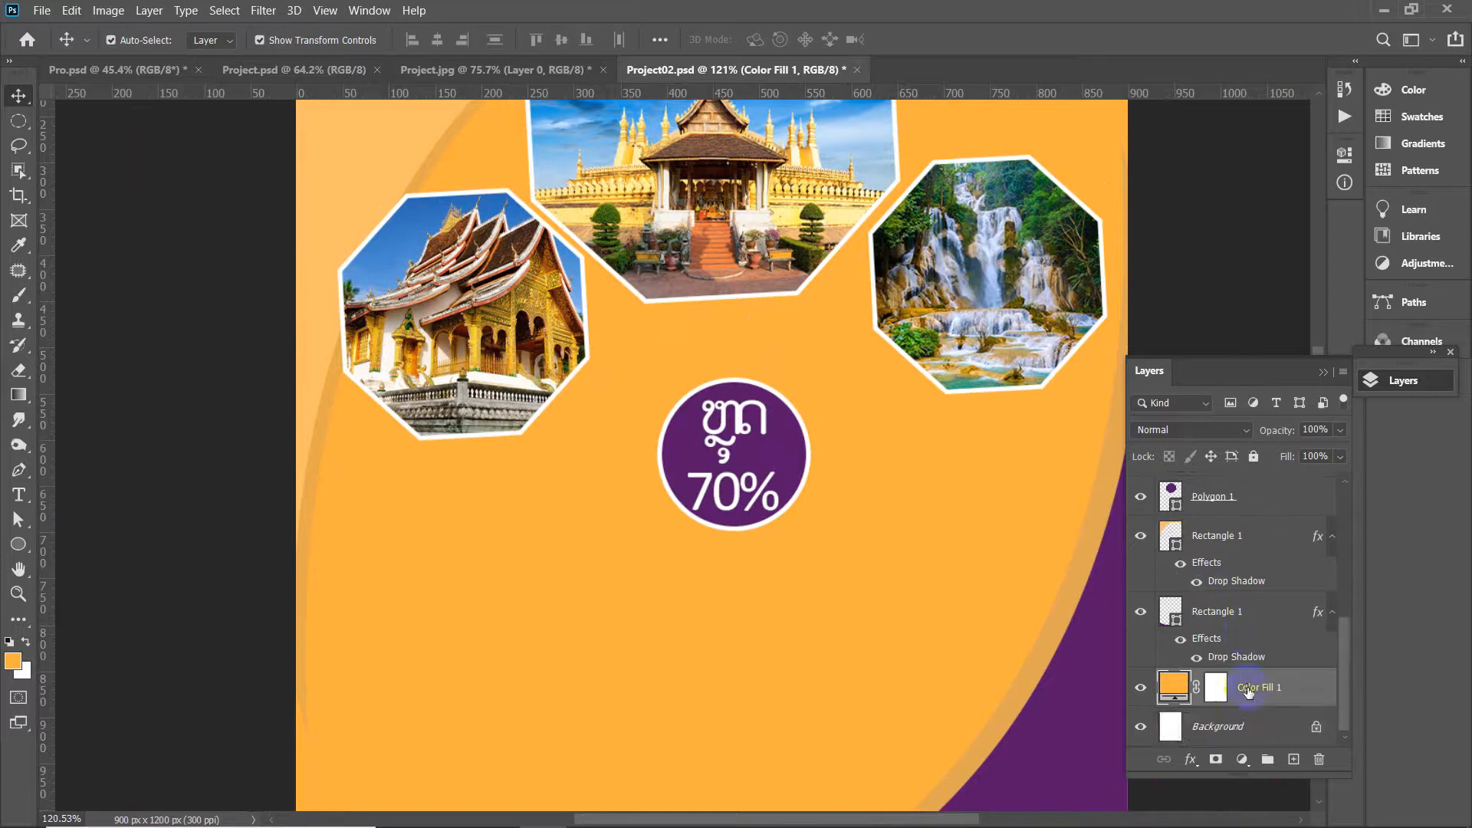
# Group the discount circle's Ellipse 1 layer together with the 70% and Lao word text layers
pyautogui.scroll(6, 1243, 644)
pyautogui.click(802, 460)
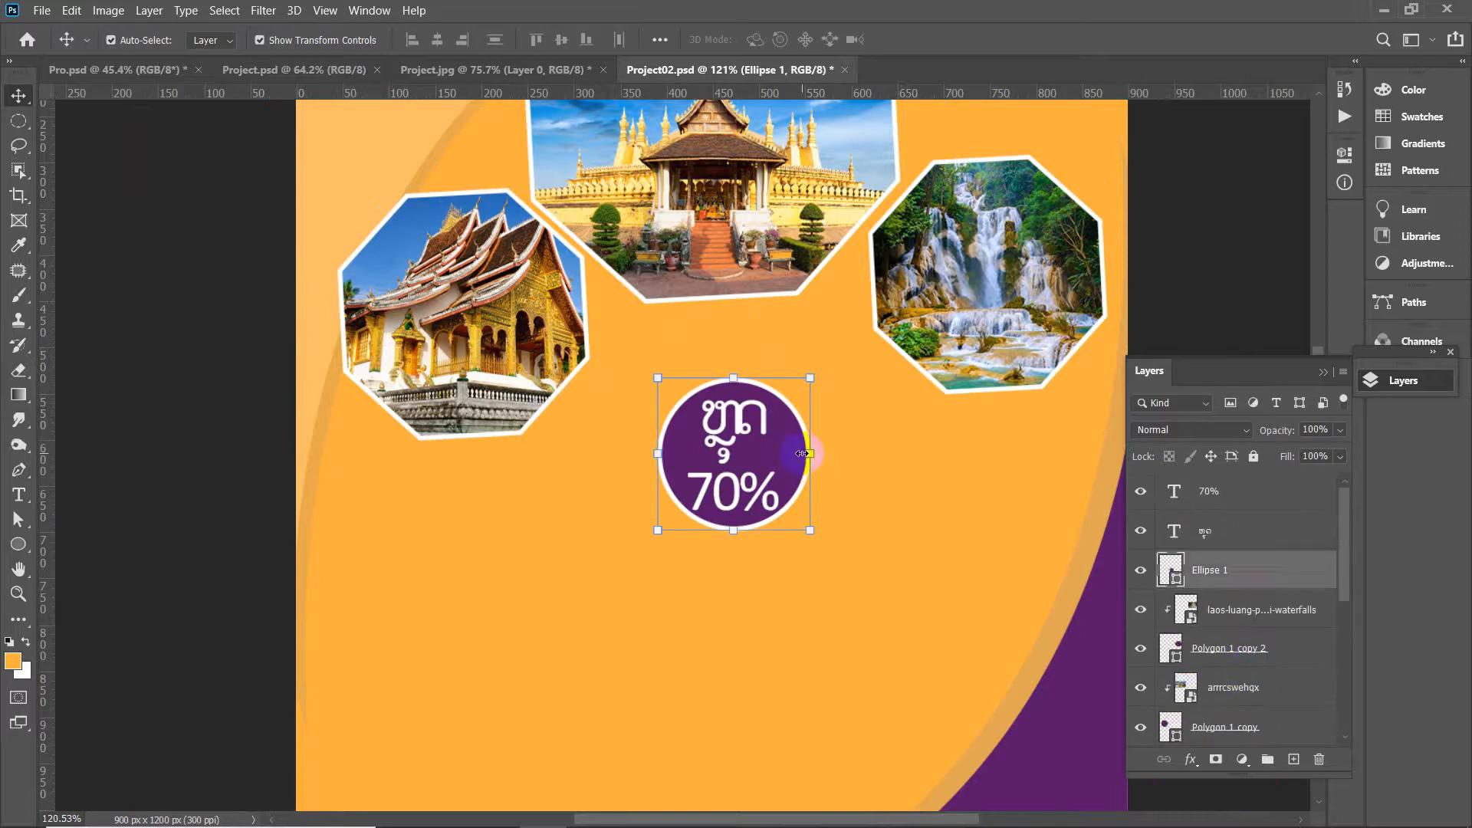
pyautogui.scroll(4, 798, 452)
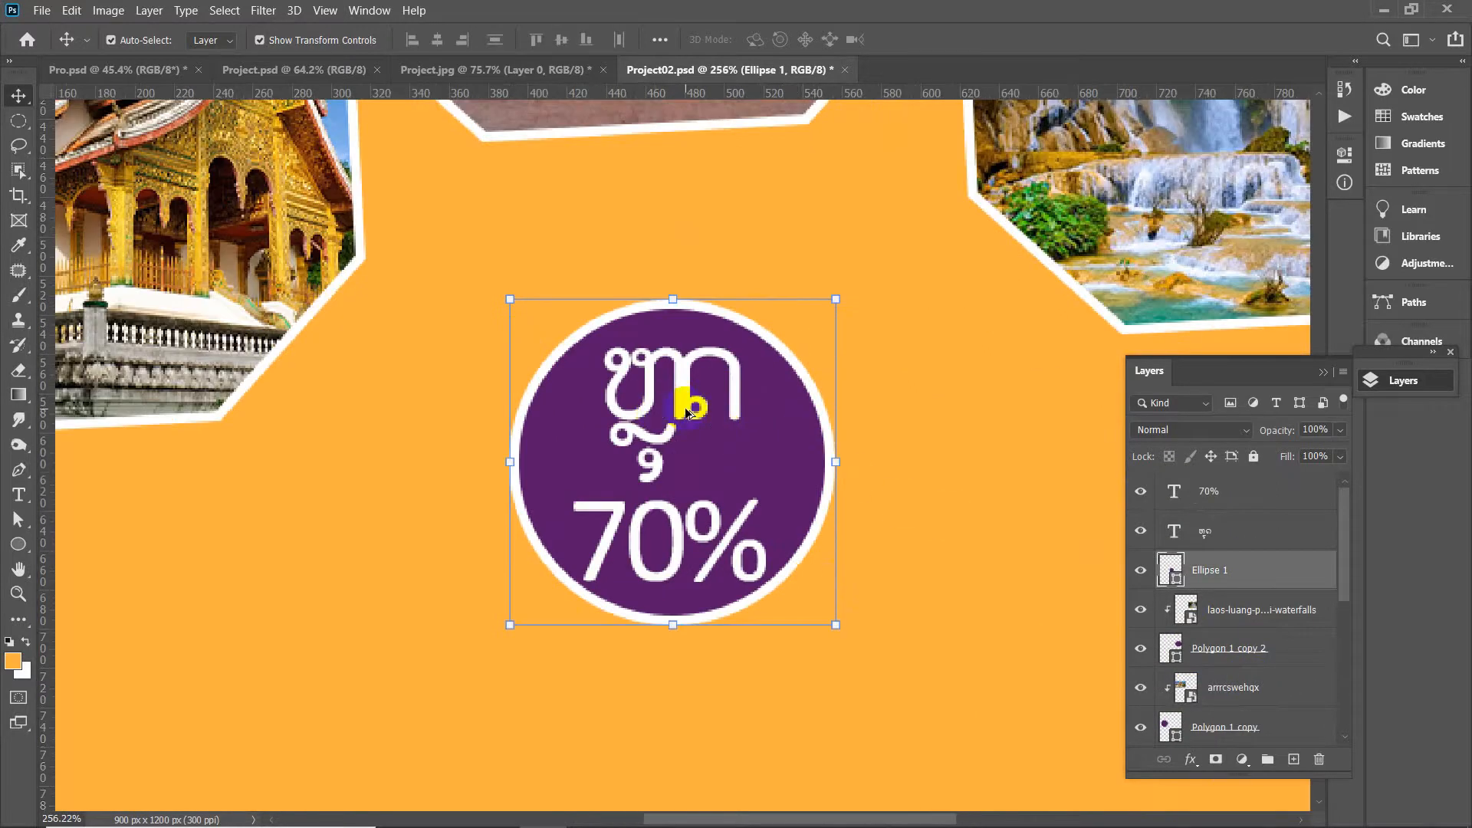
pyautogui.click(1220, 532)
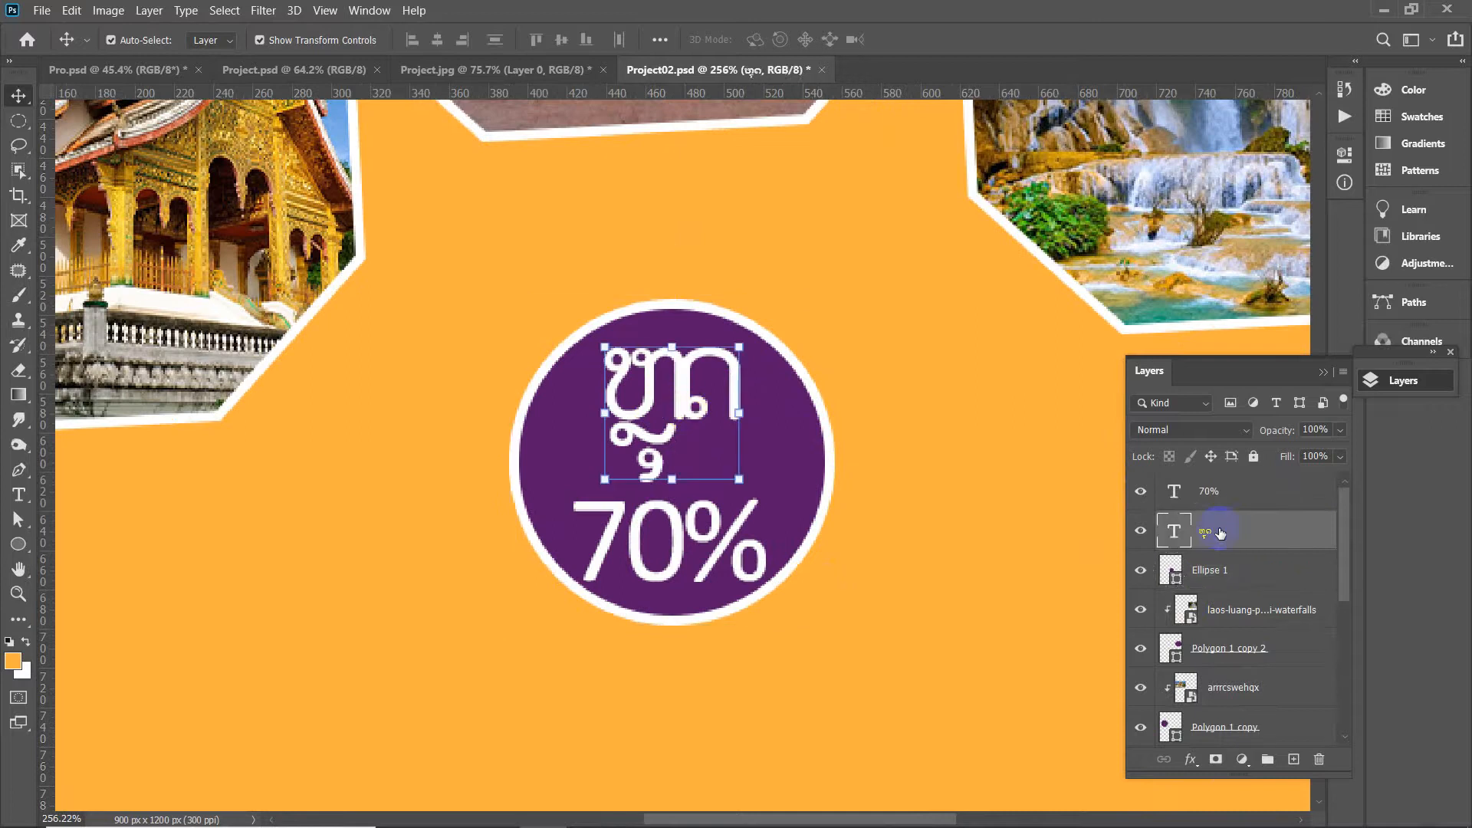
pyautogui.click(1220, 493)
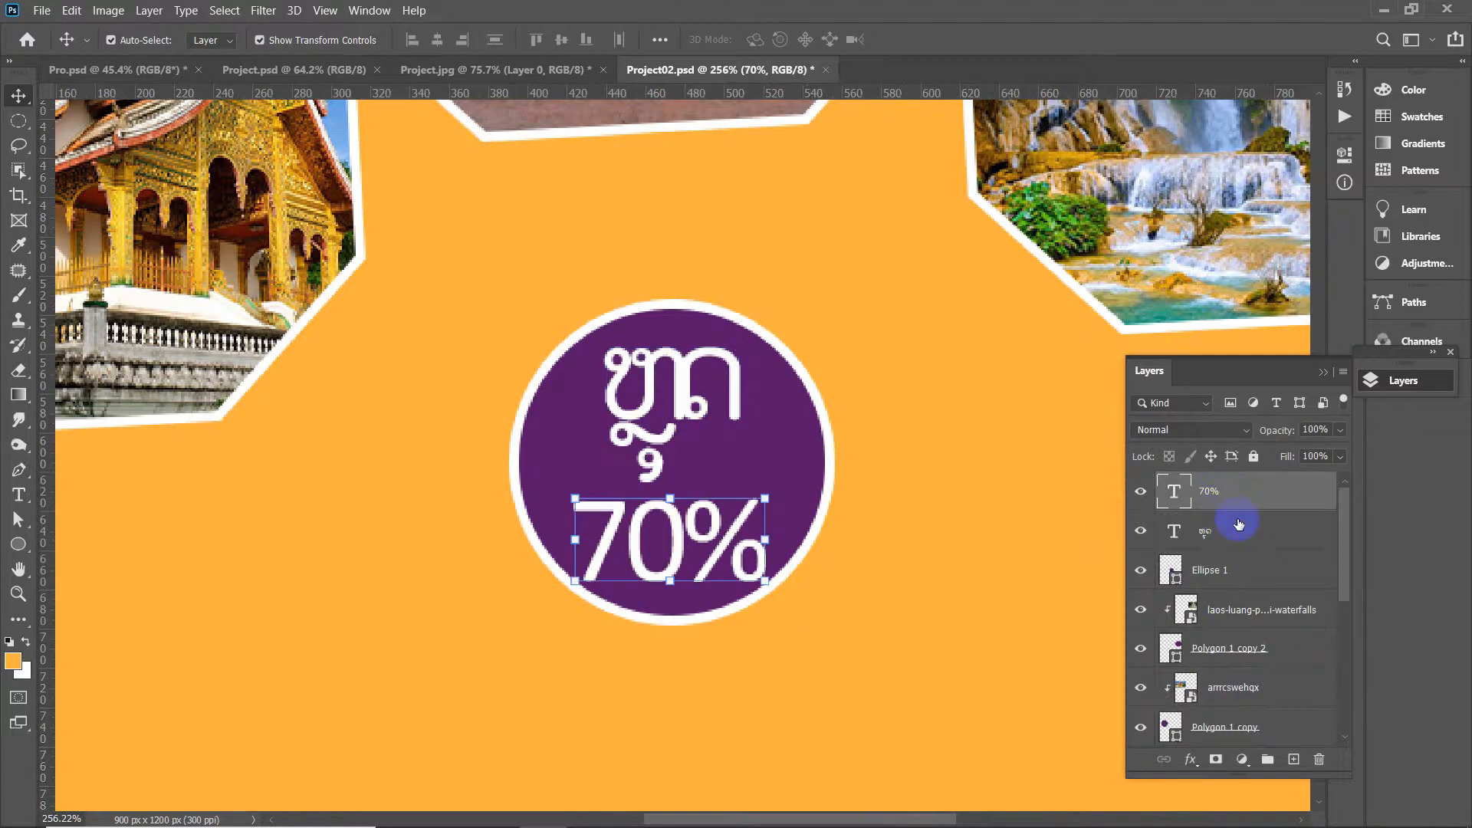
pyautogui.keyDown('shift'); pyautogui.click(1238, 571); pyautogui.keyUp('shift')
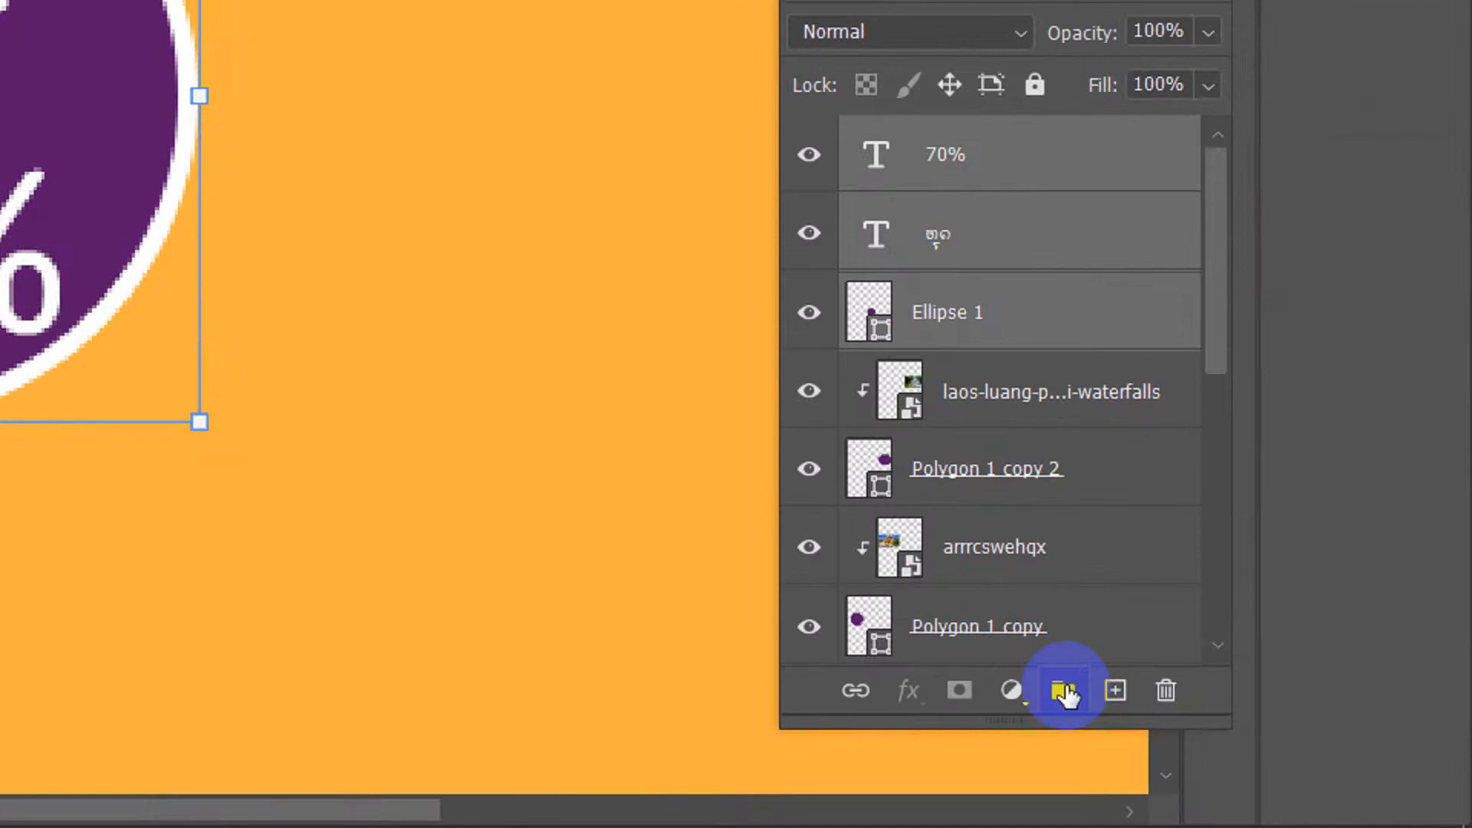
pyautogui.click(1065, 692)
# Rename the new layer group as 70
pyautogui.doubleClick(943, 140)
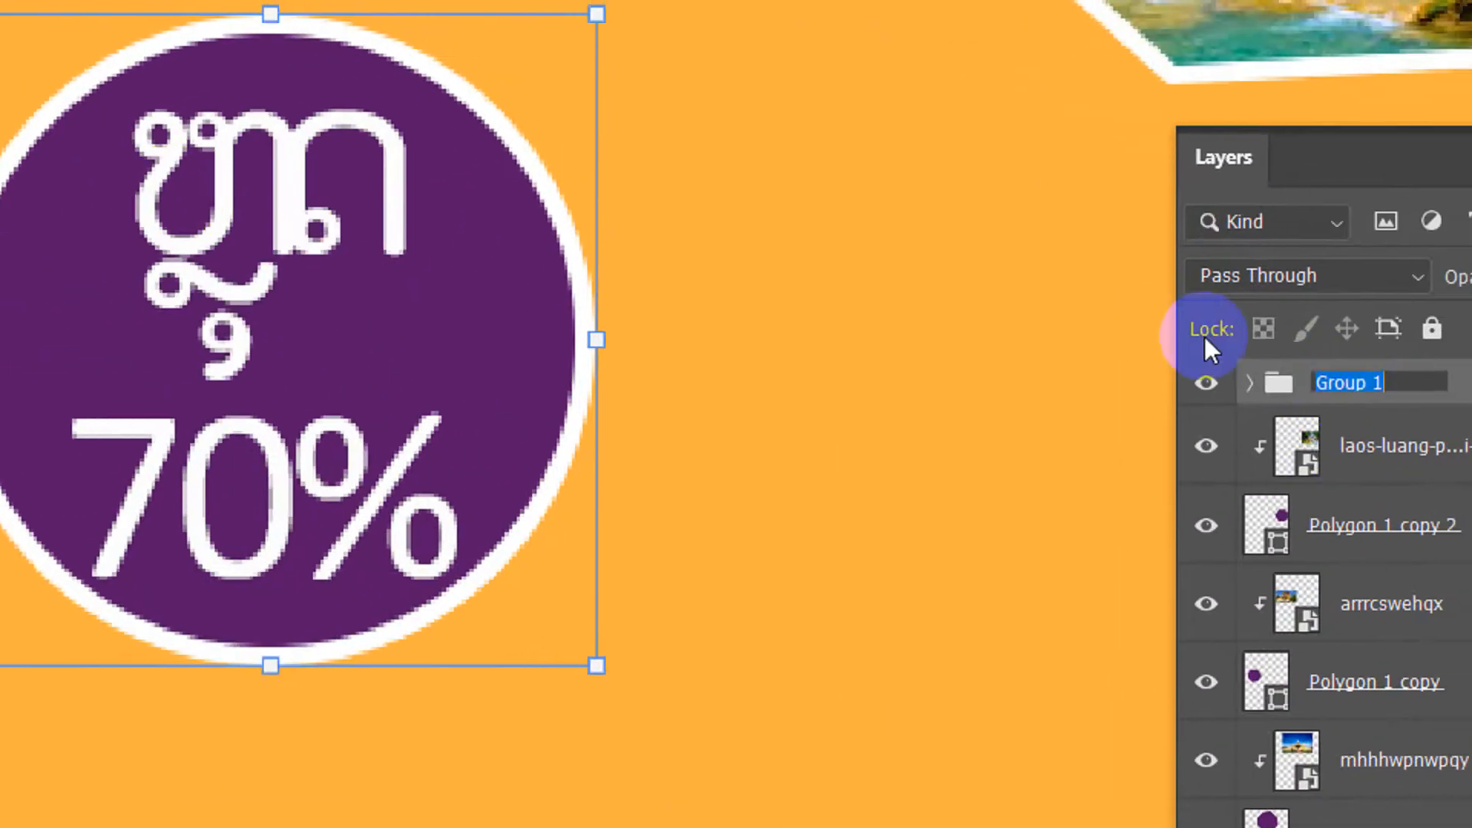
pyautogui.write('70')
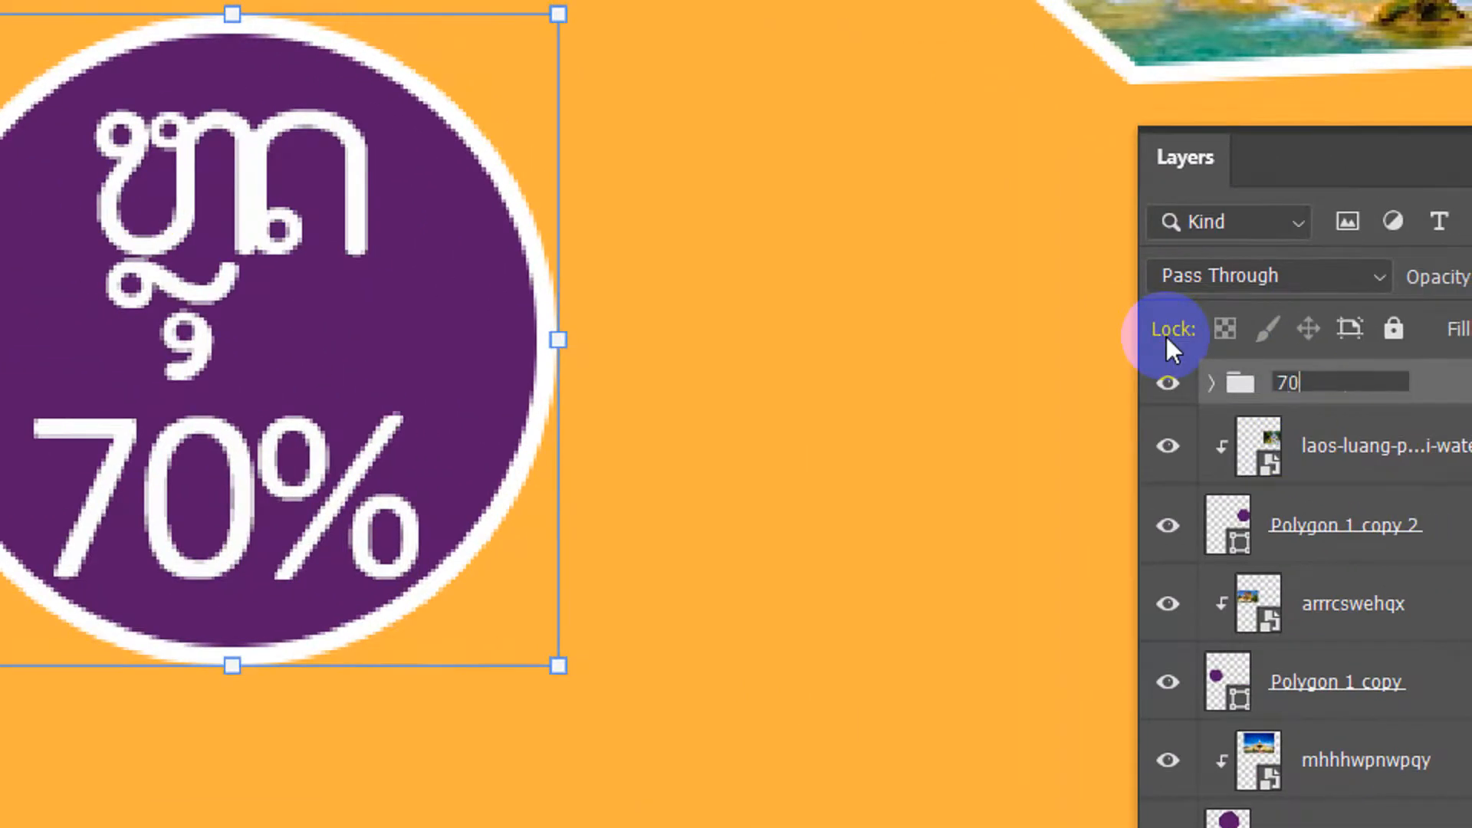
pyautogui.press('Return')
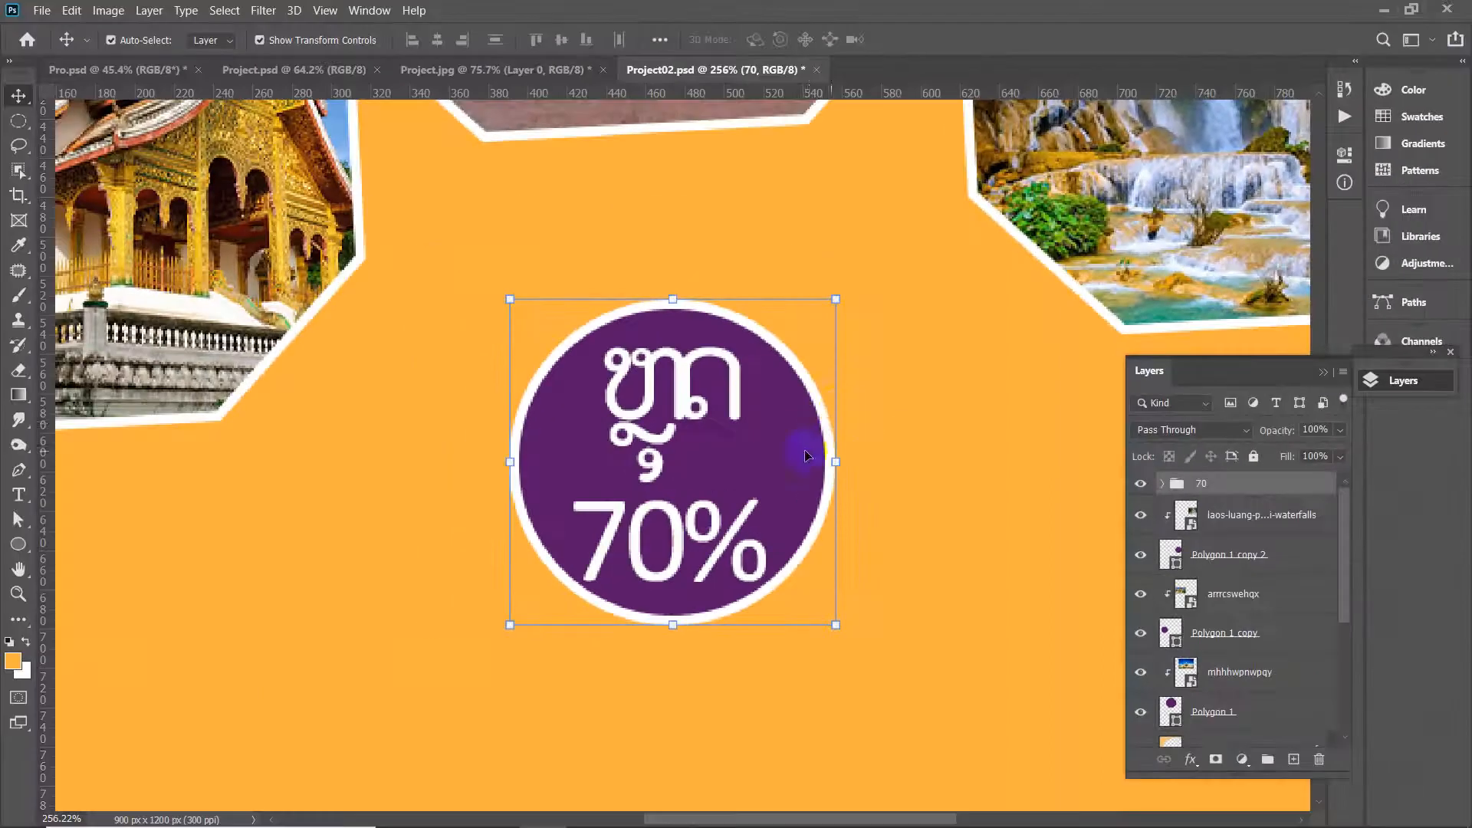
# Select the temple photo layer clipped to the smaller octagon opposite the waterfall photo
pyautogui.click(895, 361)
pyautogui.scroll(-5, 895, 366)
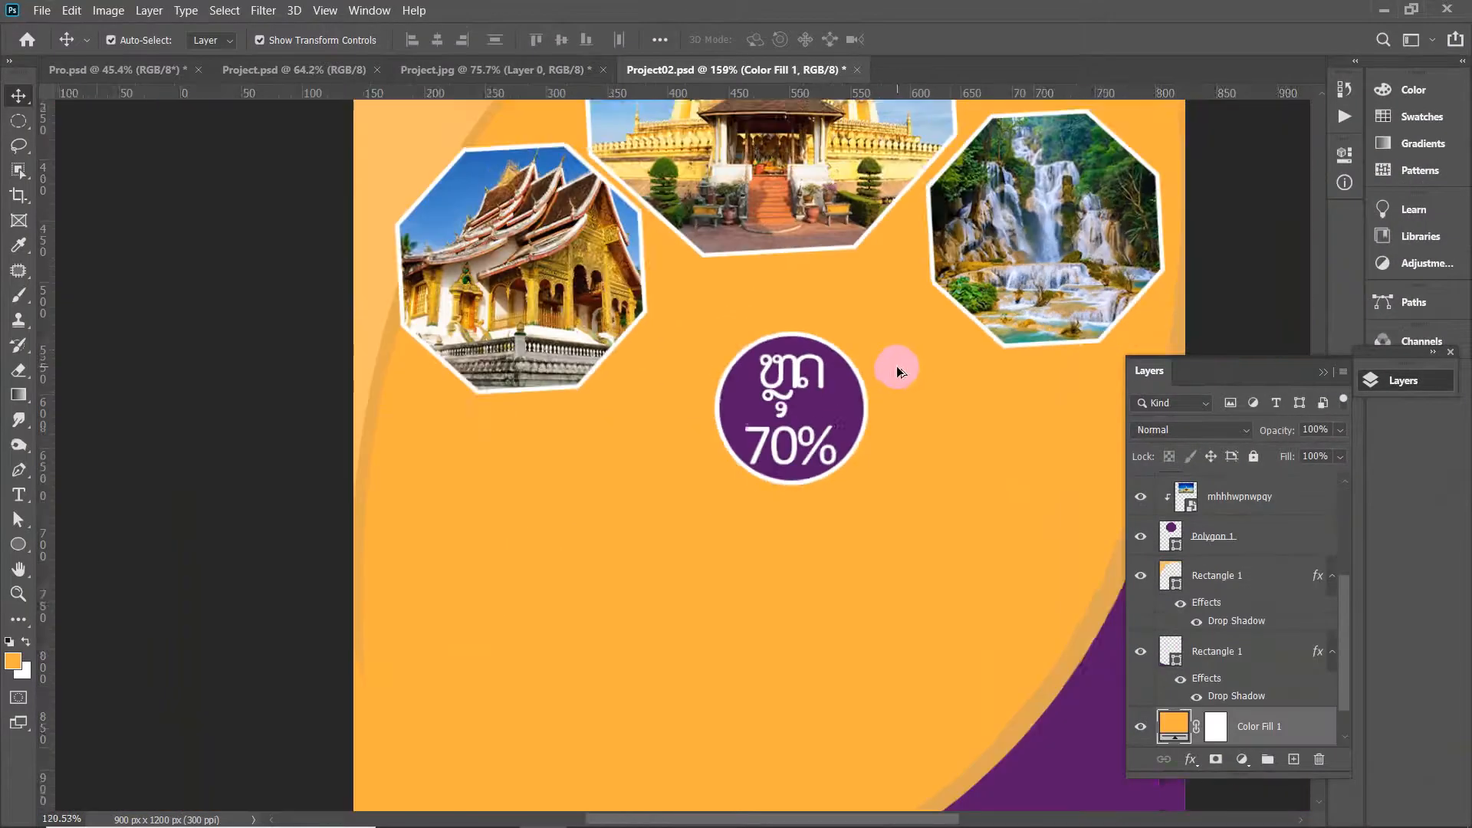
pyautogui.click(571, 268)
pyautogui.scroll(3, 1258, 568)
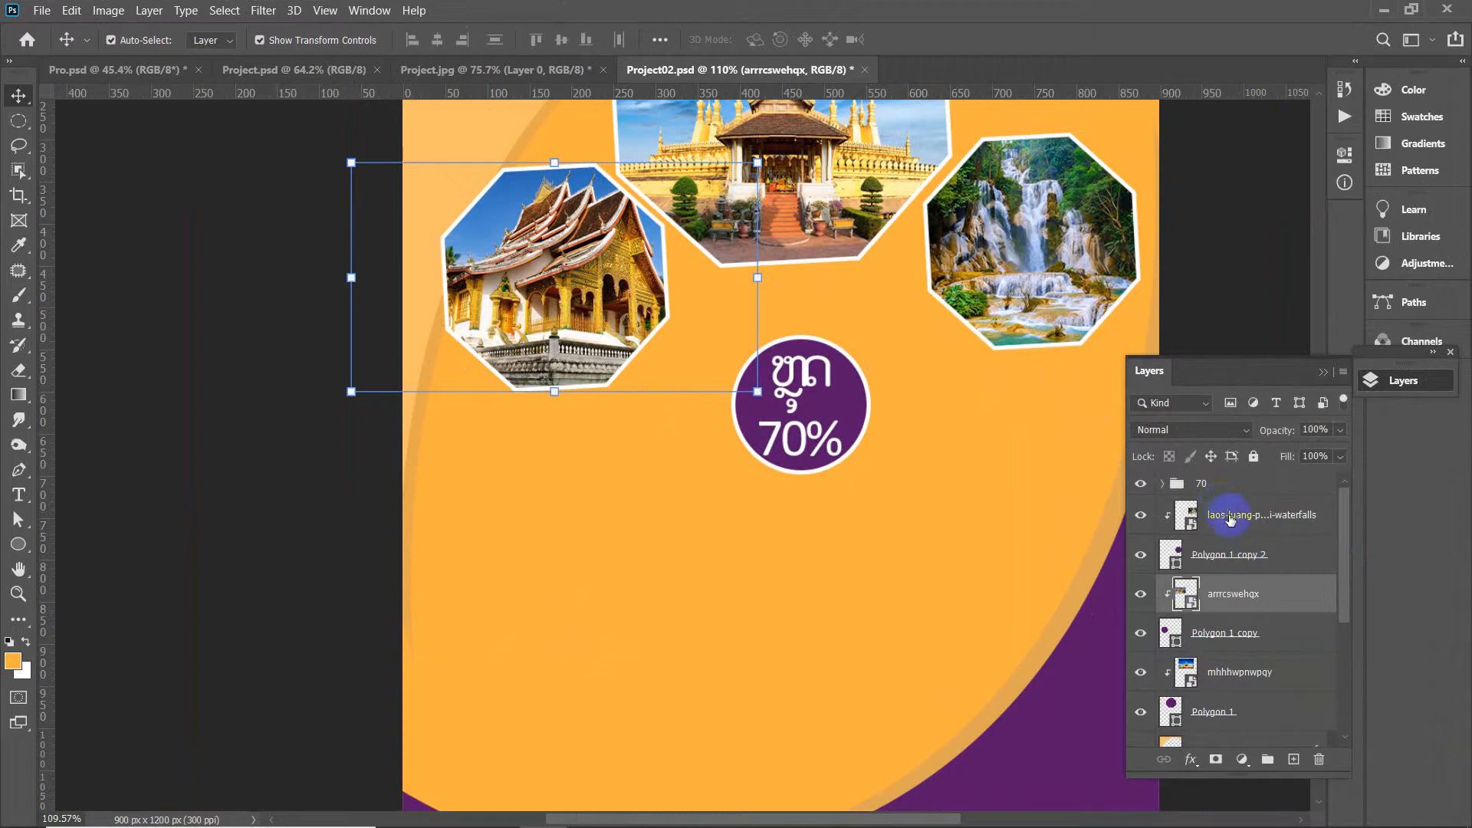
# Group the layers from the waterfall photo through Polygon 1, name the group "Pitures", and deselect it
pyautogui.click(1230, 519)
pyautogui.scroll(-2, 1247, 575)
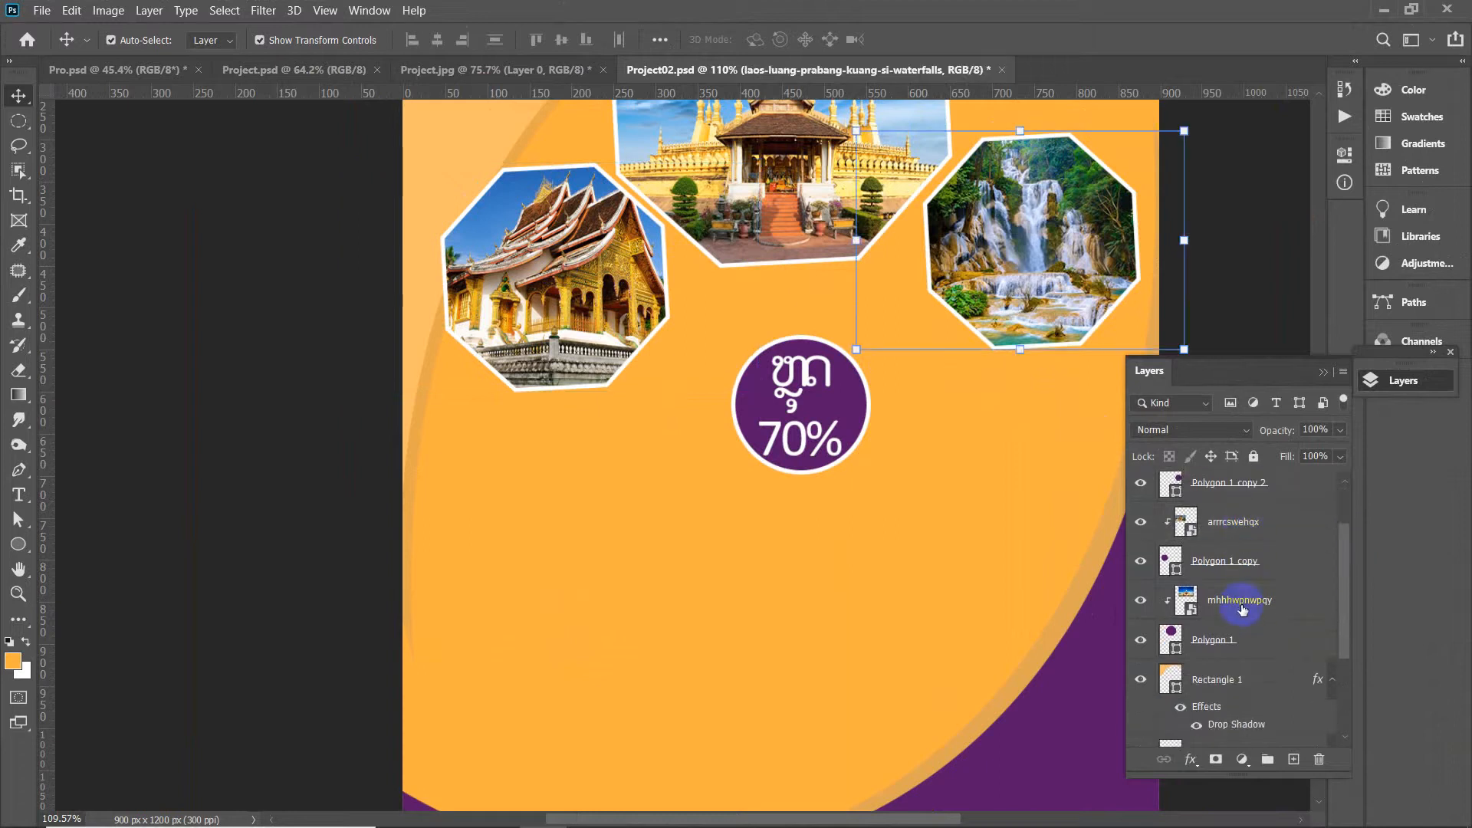
pyautogui.keyDown('shift'); pyautogui.click(1258, 641); pyautogui.keyUp('shift')
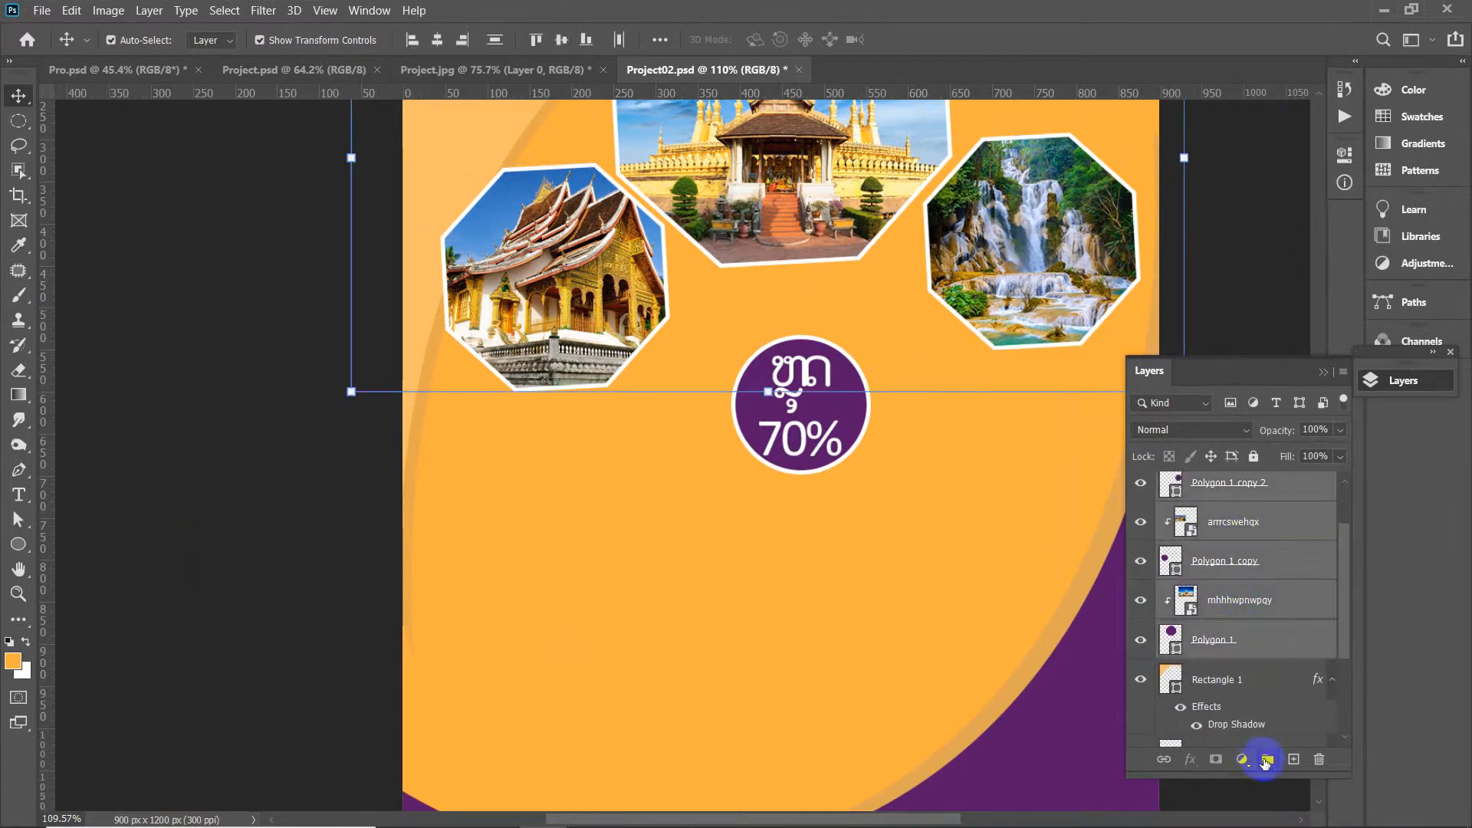
pyautogui.click(1266, 762)
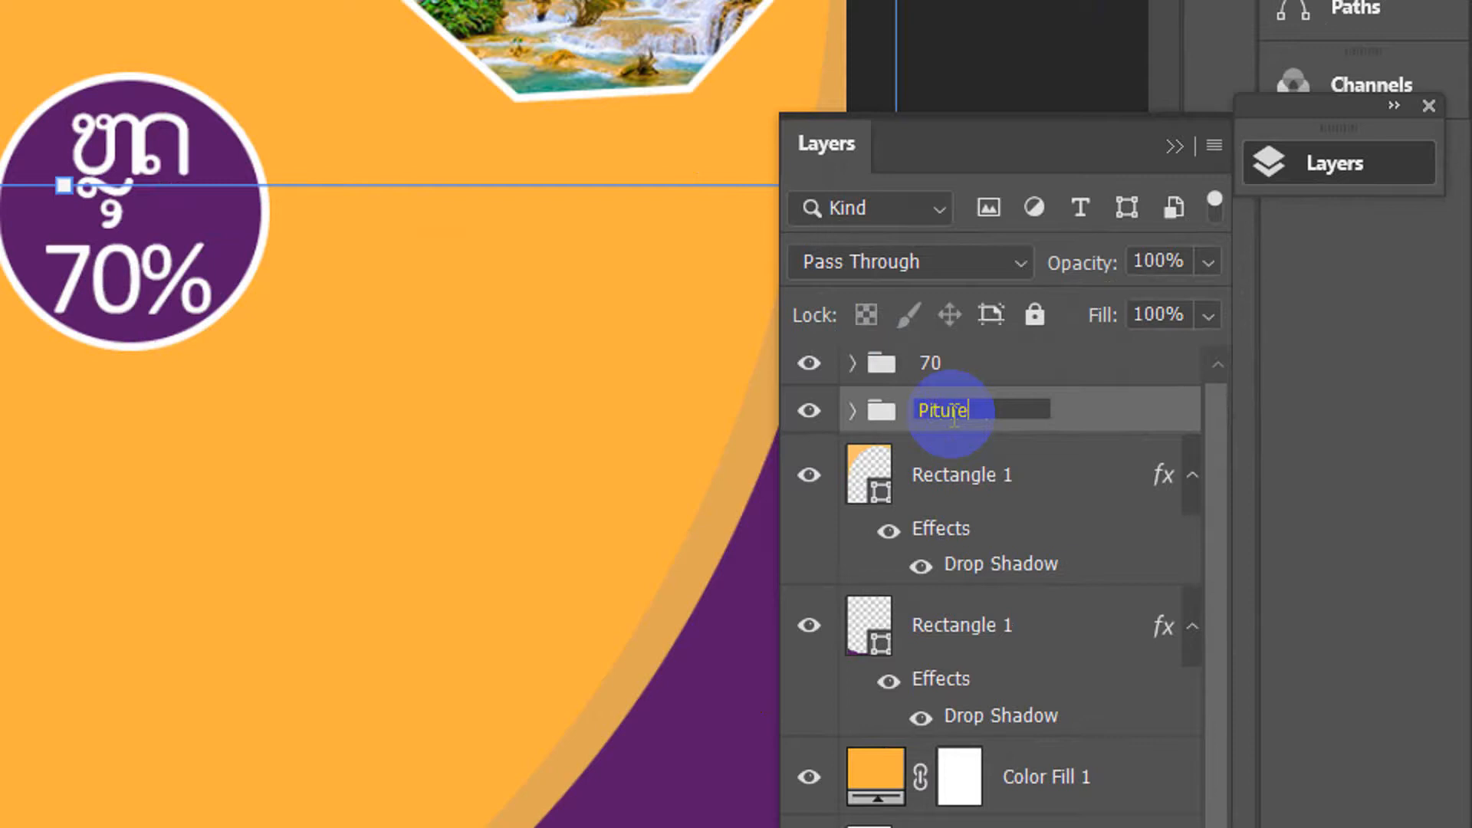
pyautogui.press('Return')
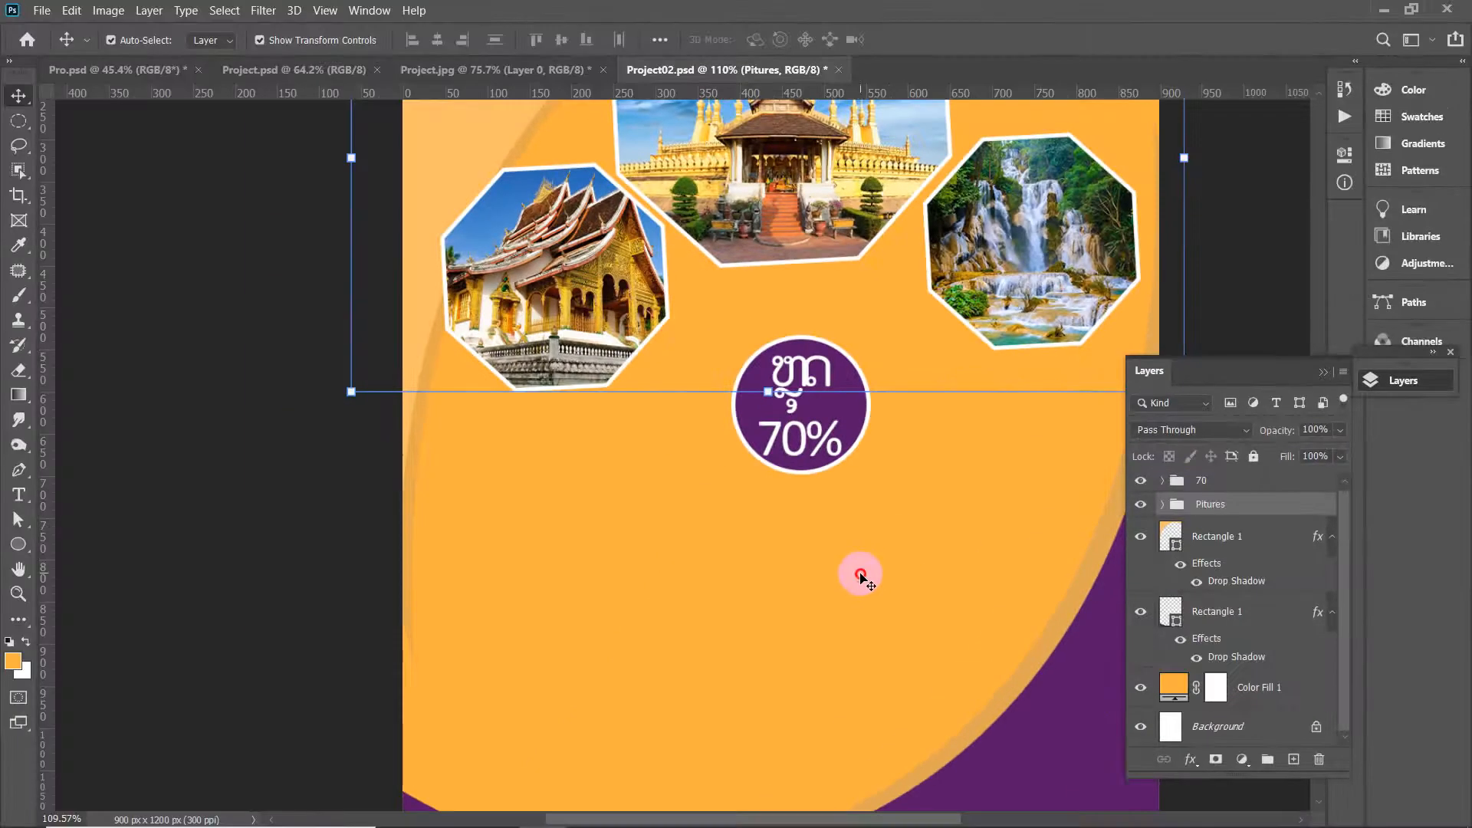
pyautogui.click(861, 568)
pyautogui.scroll(-4, 553, 438)
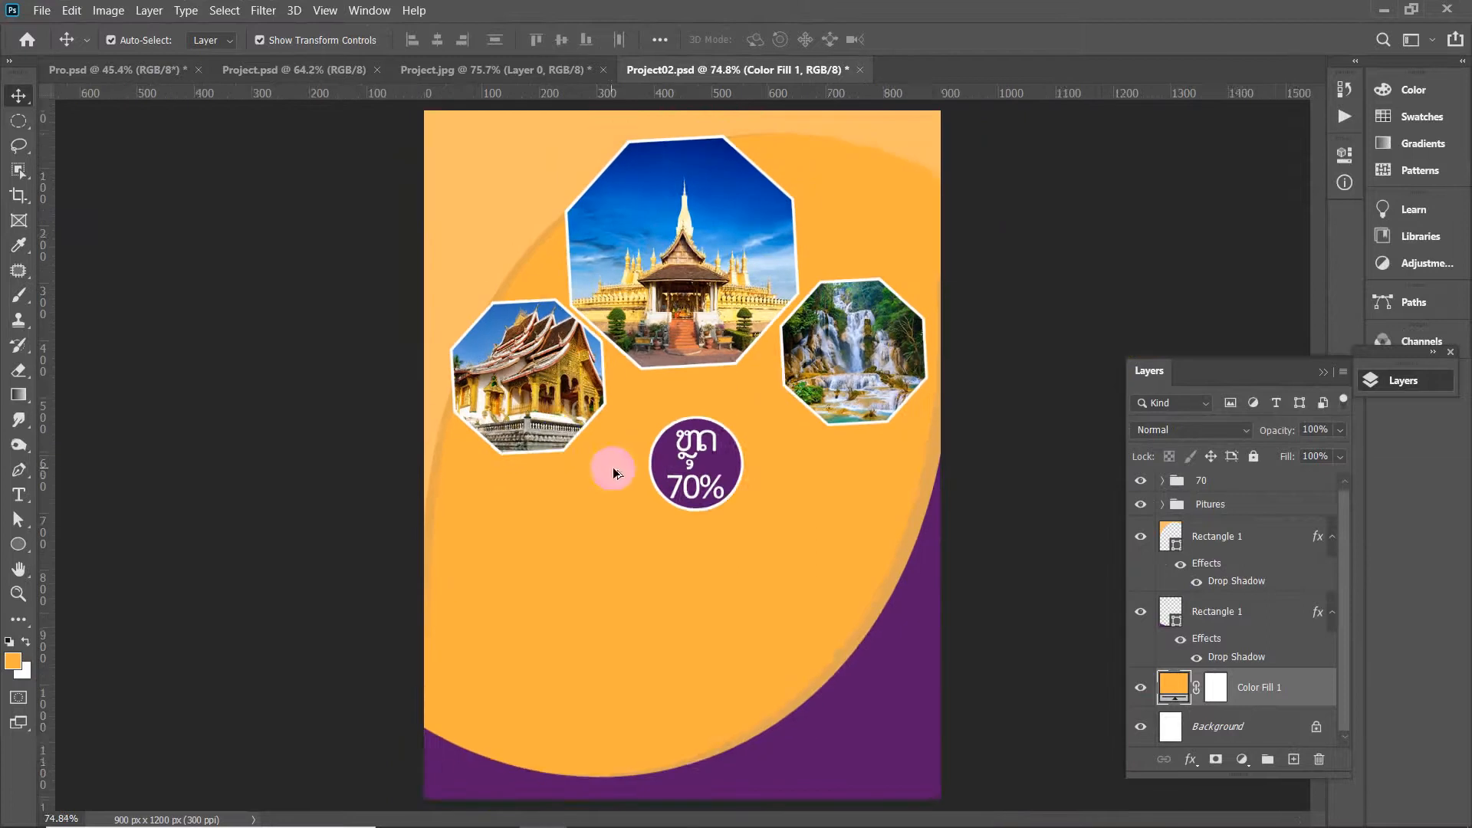
pyautogui.click(943, 348)
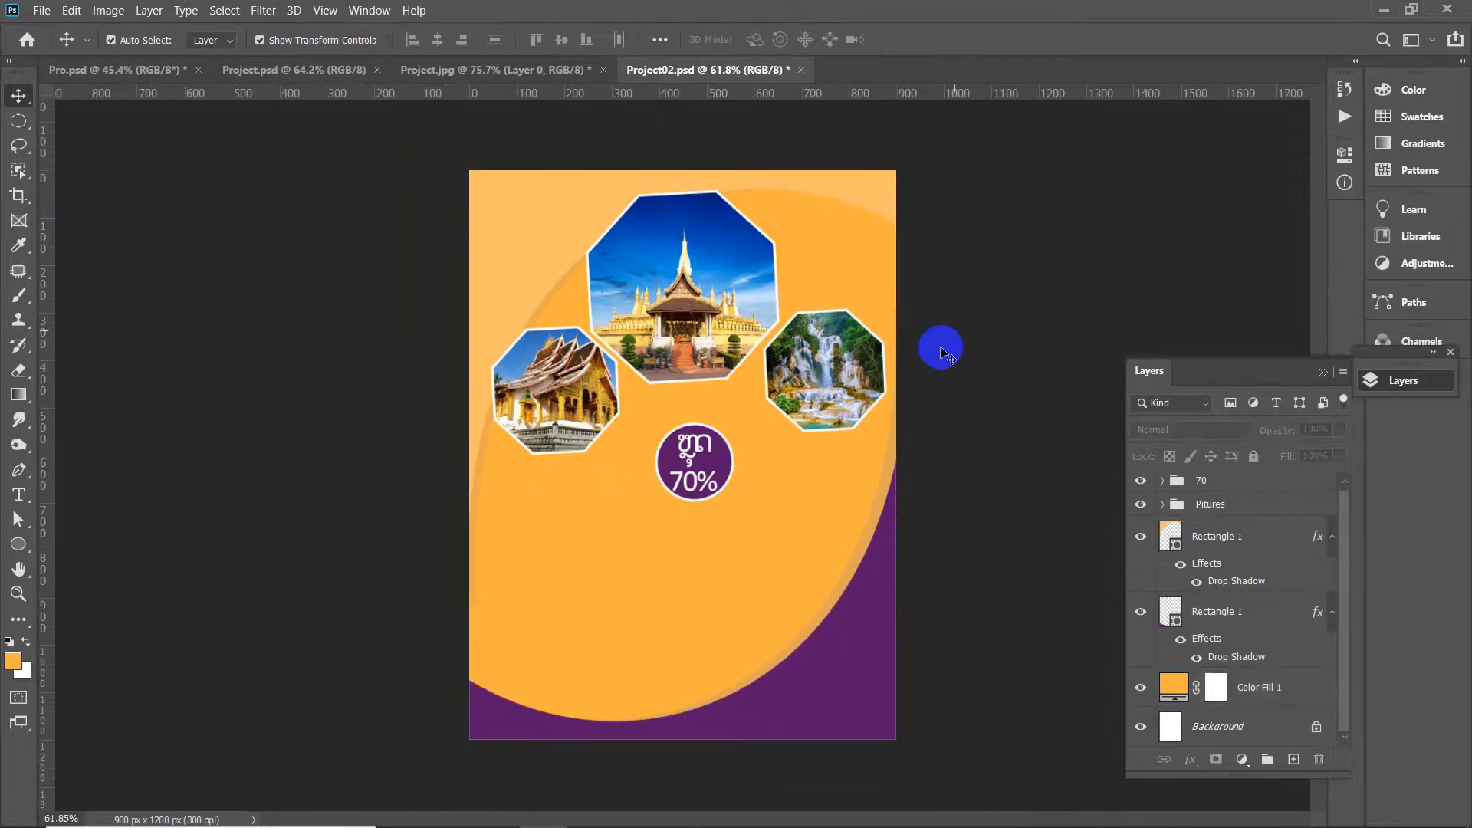
# Draw a thin rounded rectangle about 367 × 7 px below the smaller temple photo and fill it white
pyautogui.scroll(-1, 685, 460)
pyautogui.scroll(3, 635, 537)
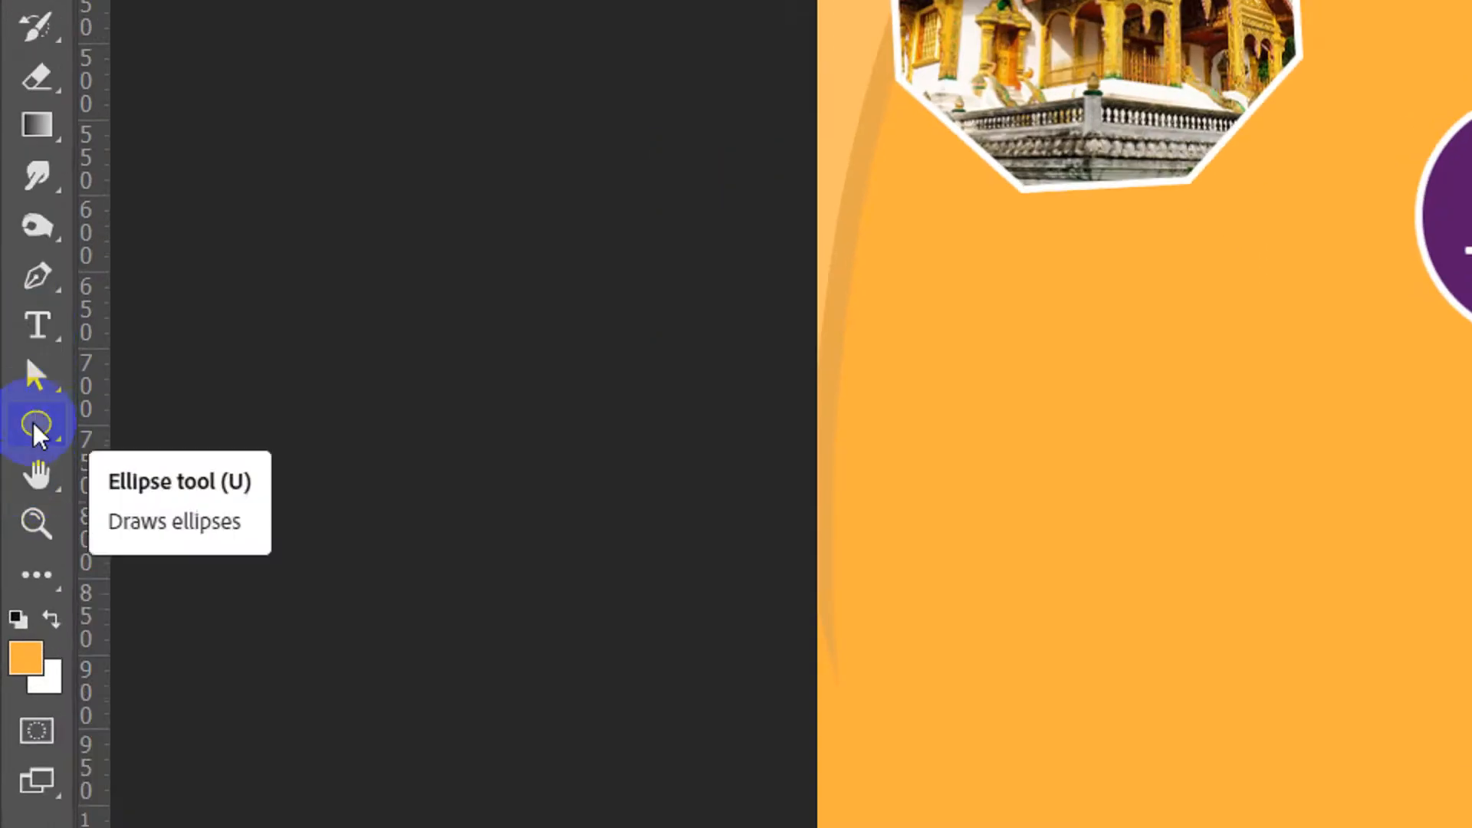
pyautogui.moveTo(39, 436); pyautogui.dragTo(219, 463)
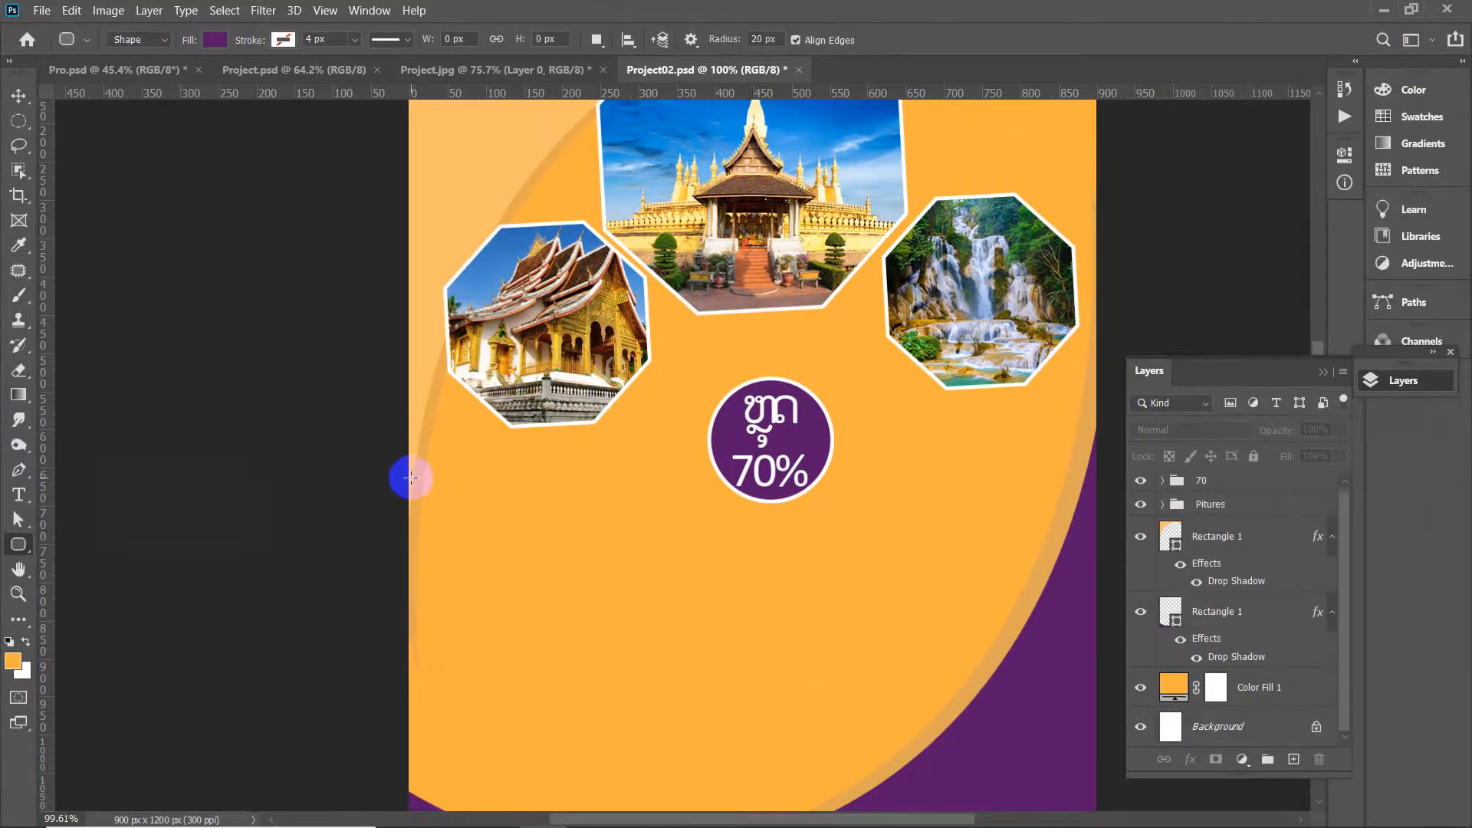
pyautogui.moveTo(412, 483); pyautogui.dragTo(690, 486)
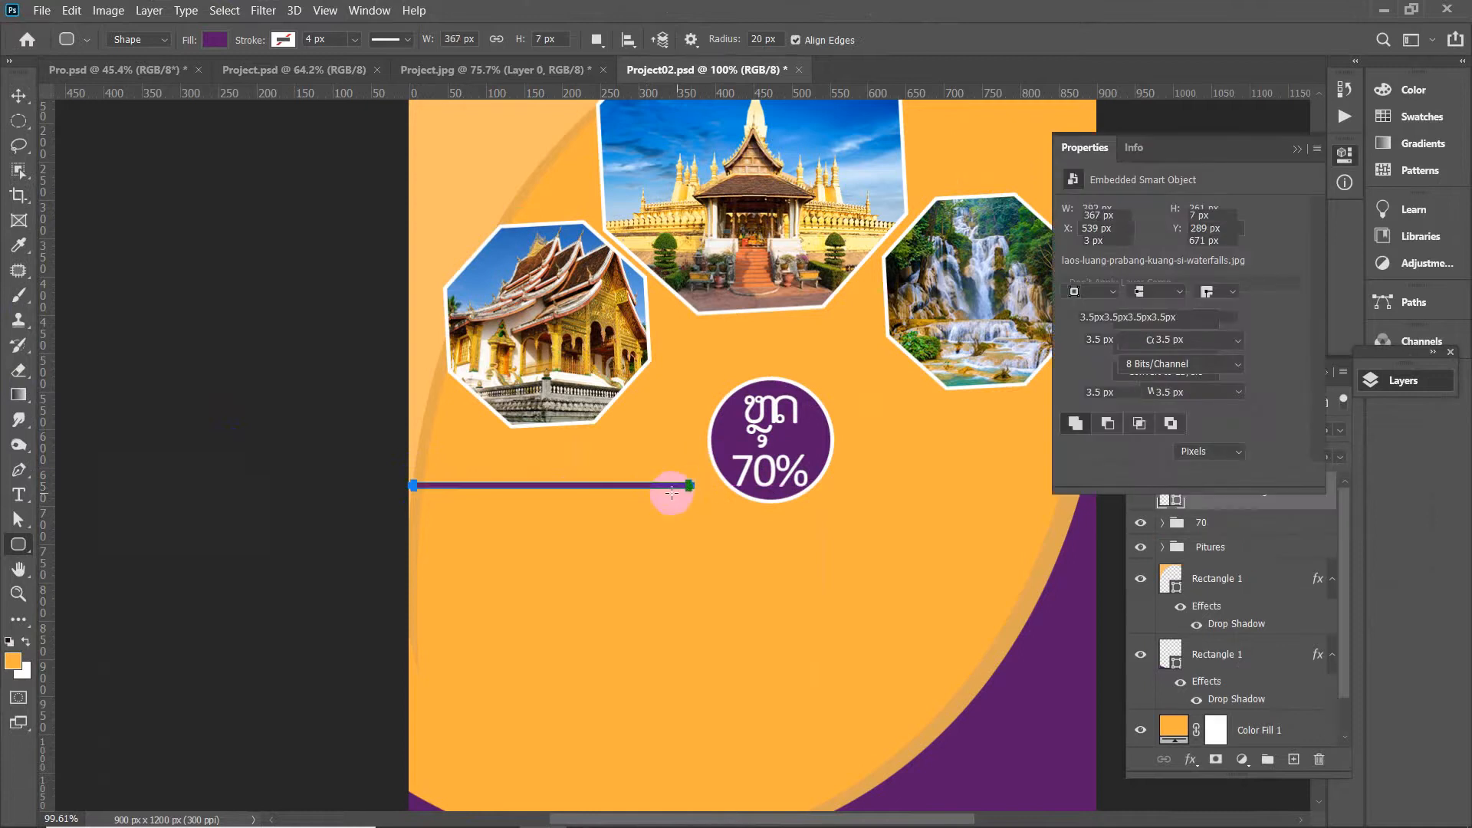
pyautogui.click(214, 41)
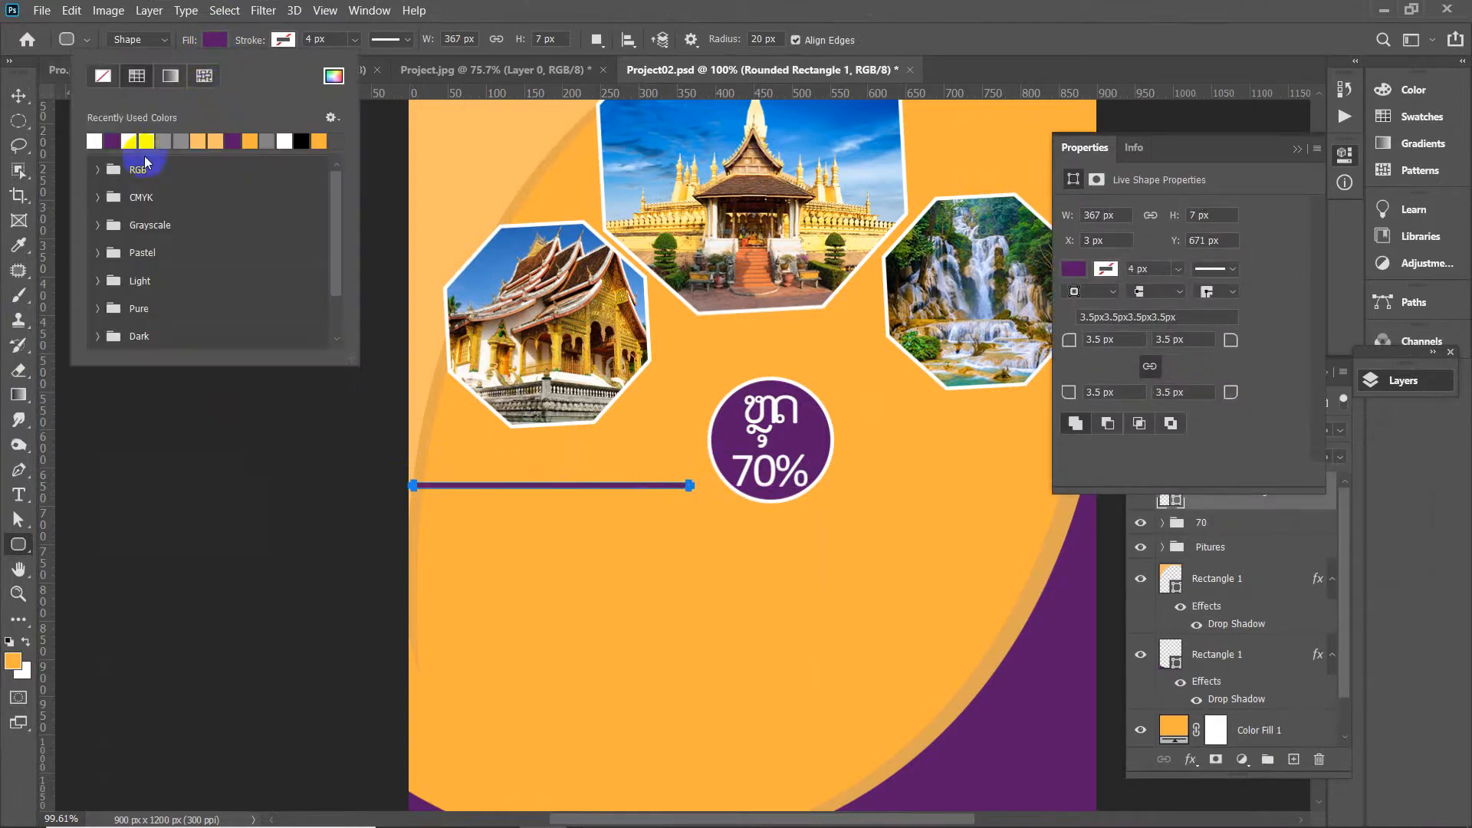
pyautogui.click(131, 140)
# Move the white line so it runs off the poster's left edge, at about X -204 px, Y 655 px
pyautogui.click(19, 95)
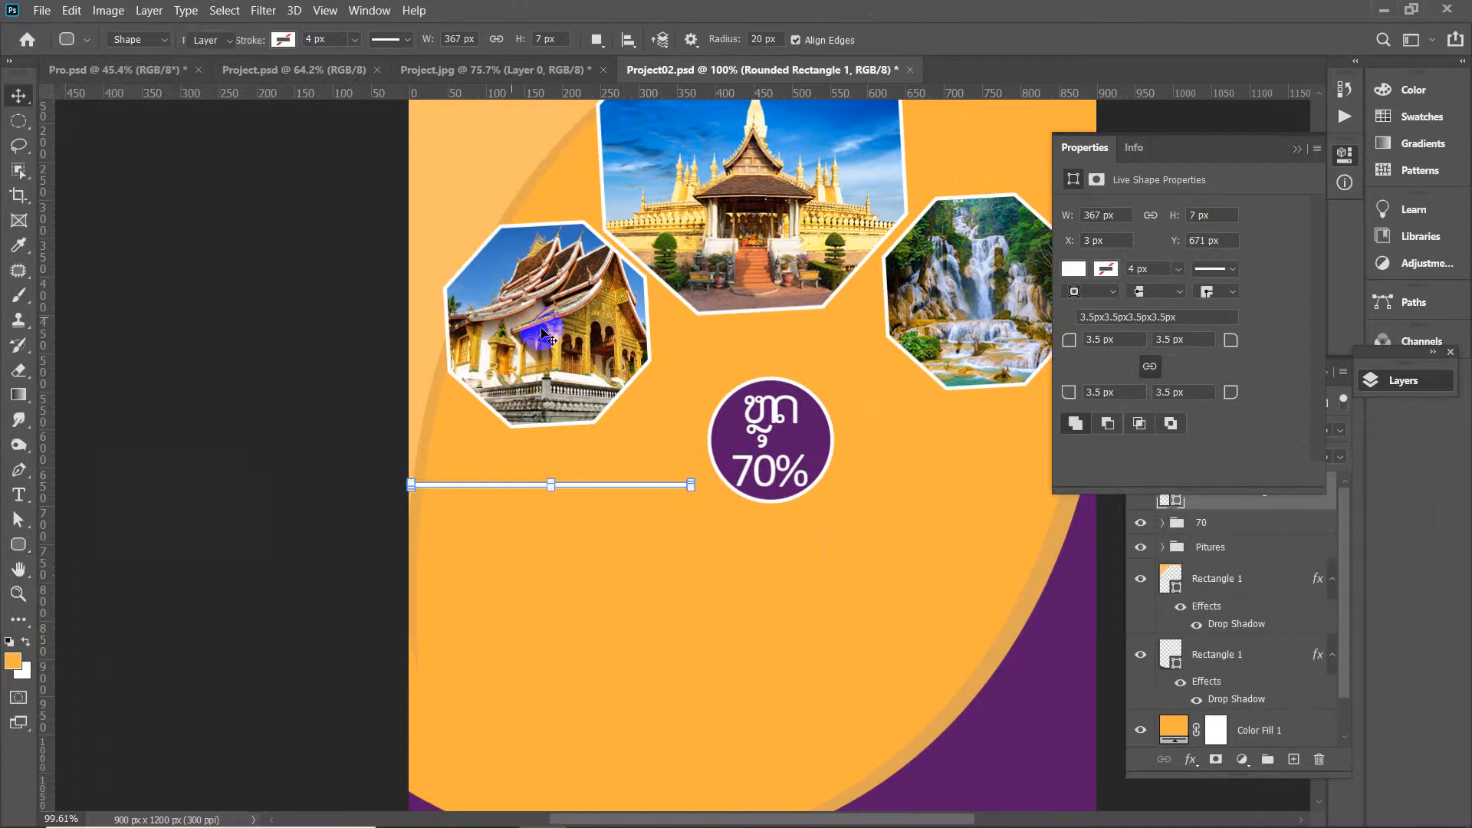
pyautogui.click(517, 471)
pyautogui.scroll(3, 518, 471)
pyautogui.moveTo(454, 503); pyautogui.dragTo(201, 487)
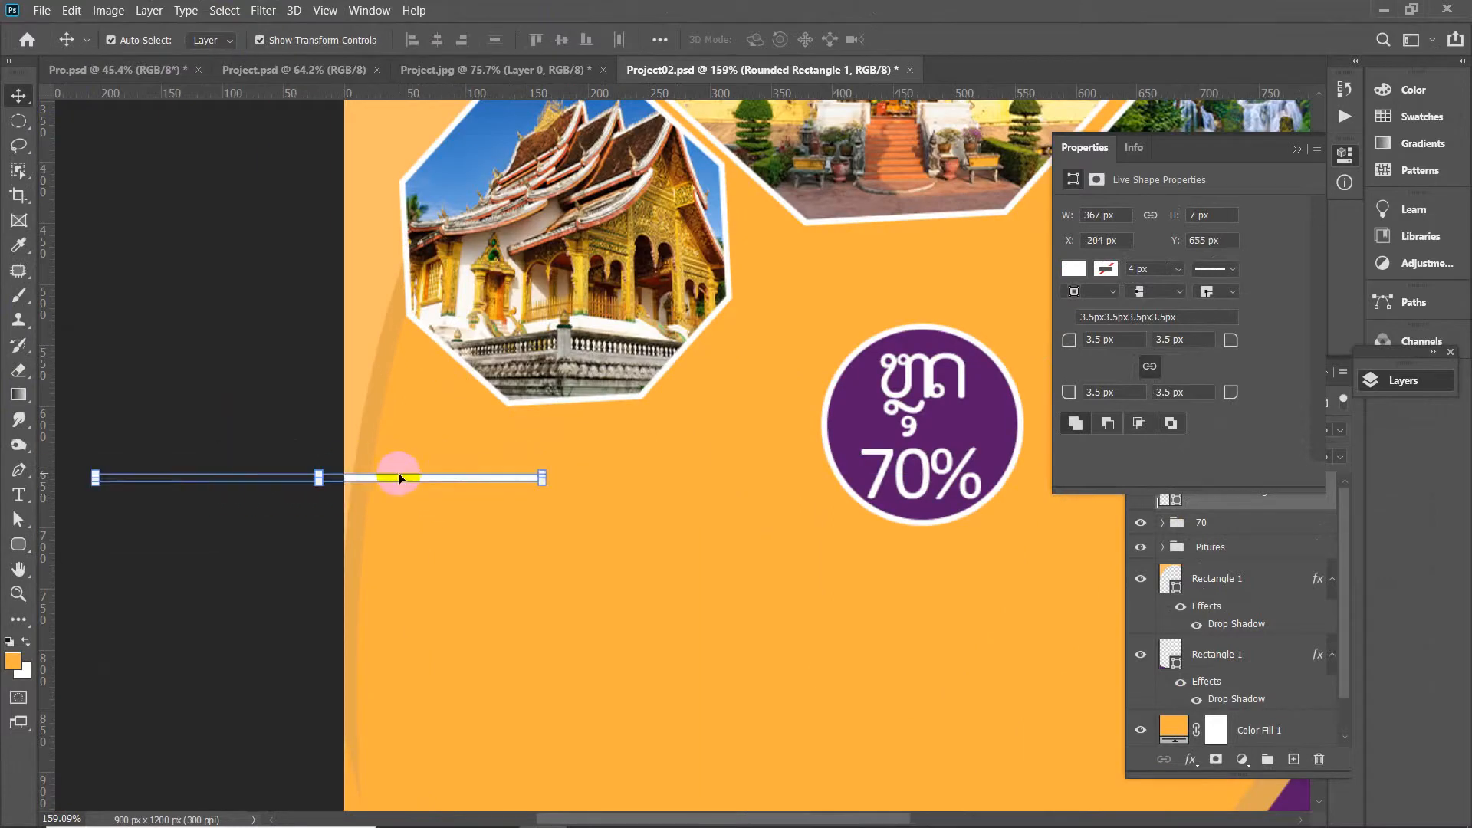
# Duplicate the white line just below the first, extending farther into the poster at about X -27 px, Y 668 px
pyautogui.click(392, 479)
pyautogui.moveTo(391, 480); pyautogui.dragTo(608, 497)
pyautogui.click(322, 371)
pyautogui.scroll(-6, 430, 509)
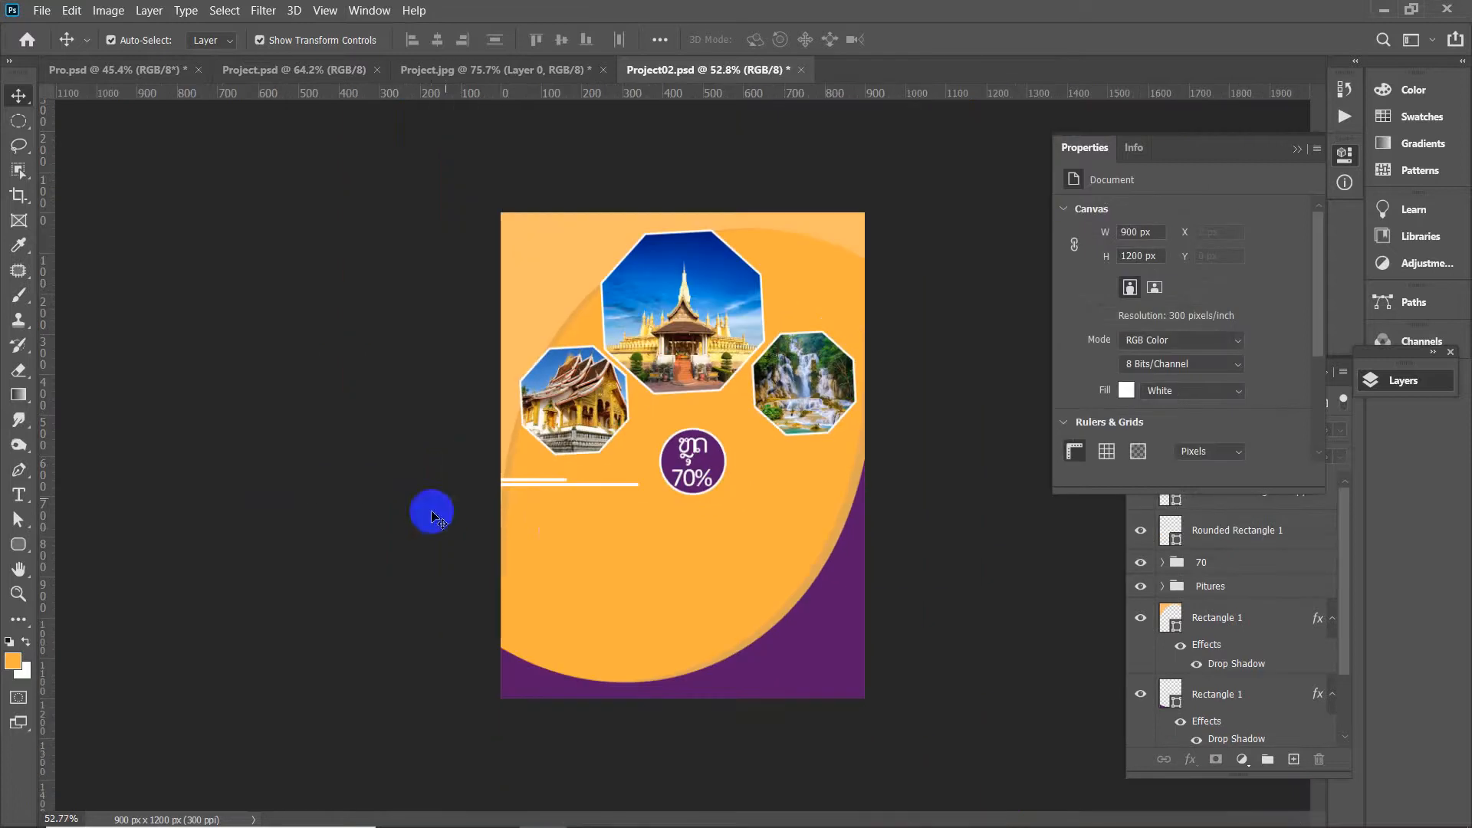
# Duplicate the lower white line and place the copy below the 70% badge at about X 146 px, Y 849 px
pyautogui.click(582, 495)
pyautogui.scroll(5, 582, 495)
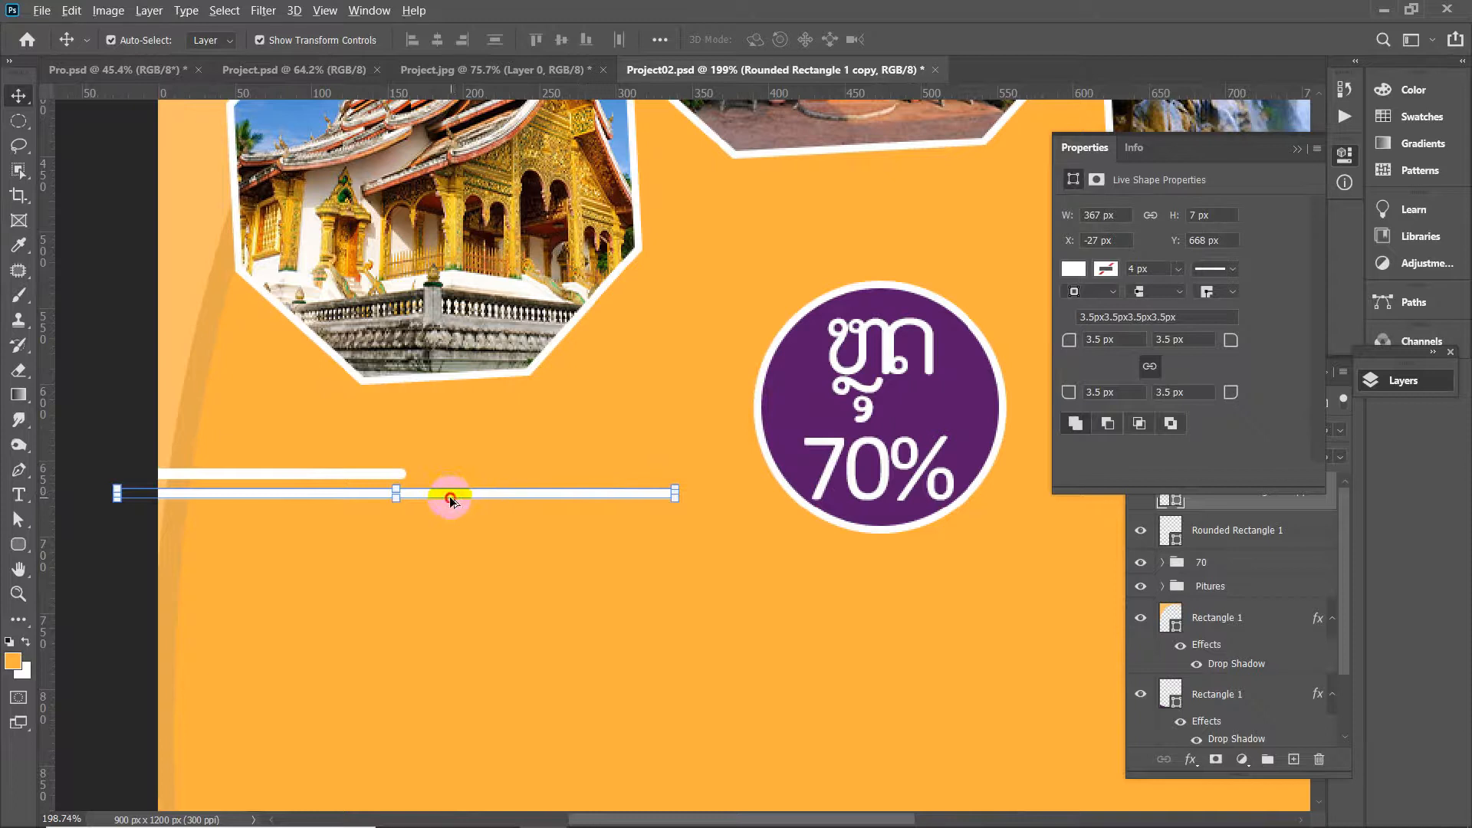
pyautogui.moveTo(451, 500); pyautogui.dragTo(775, 675)
pyautogui.scroll(-6, 774, 675)
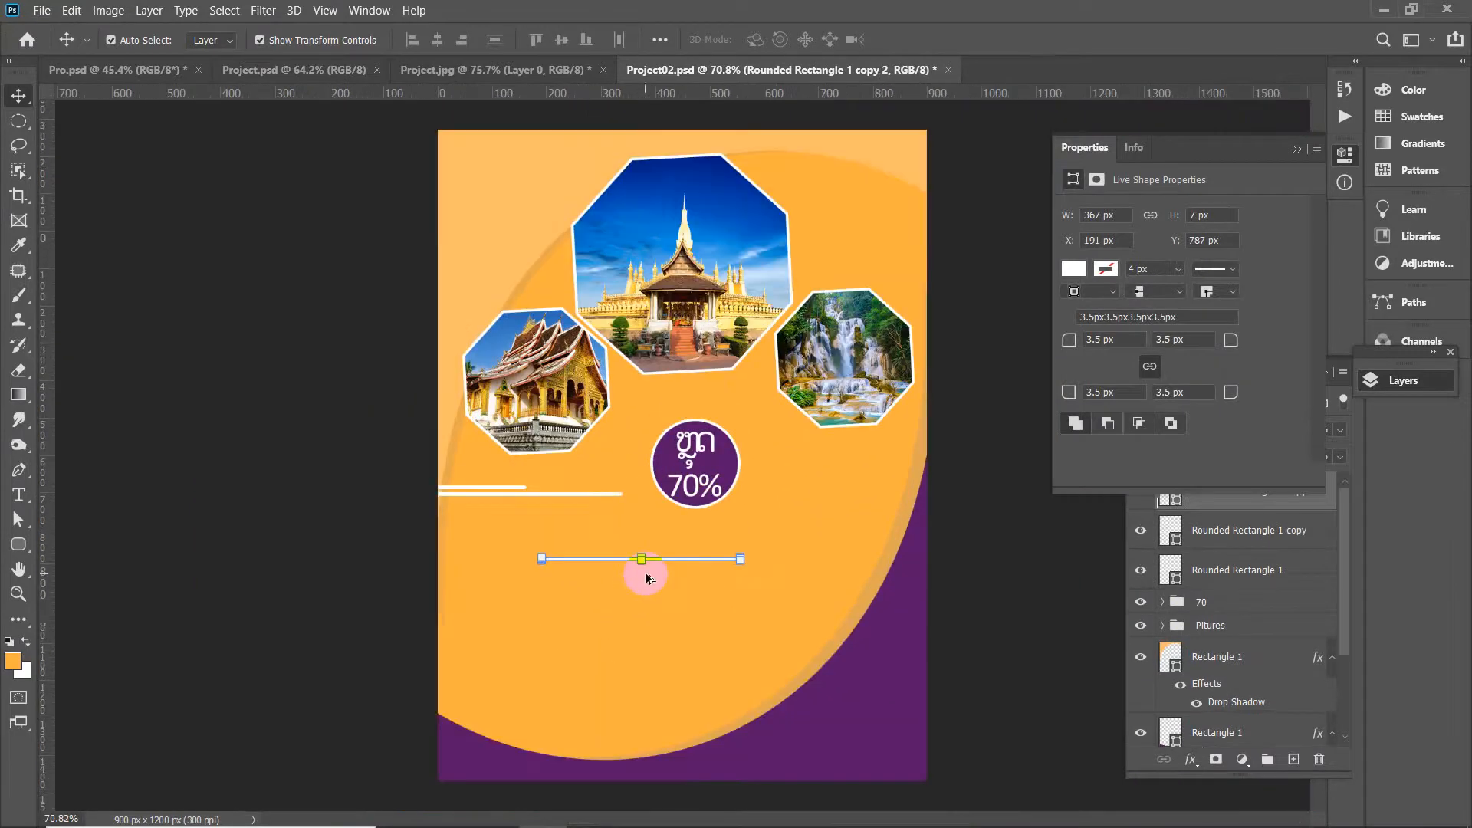
pyautogui.scroll(5, 646, 577)
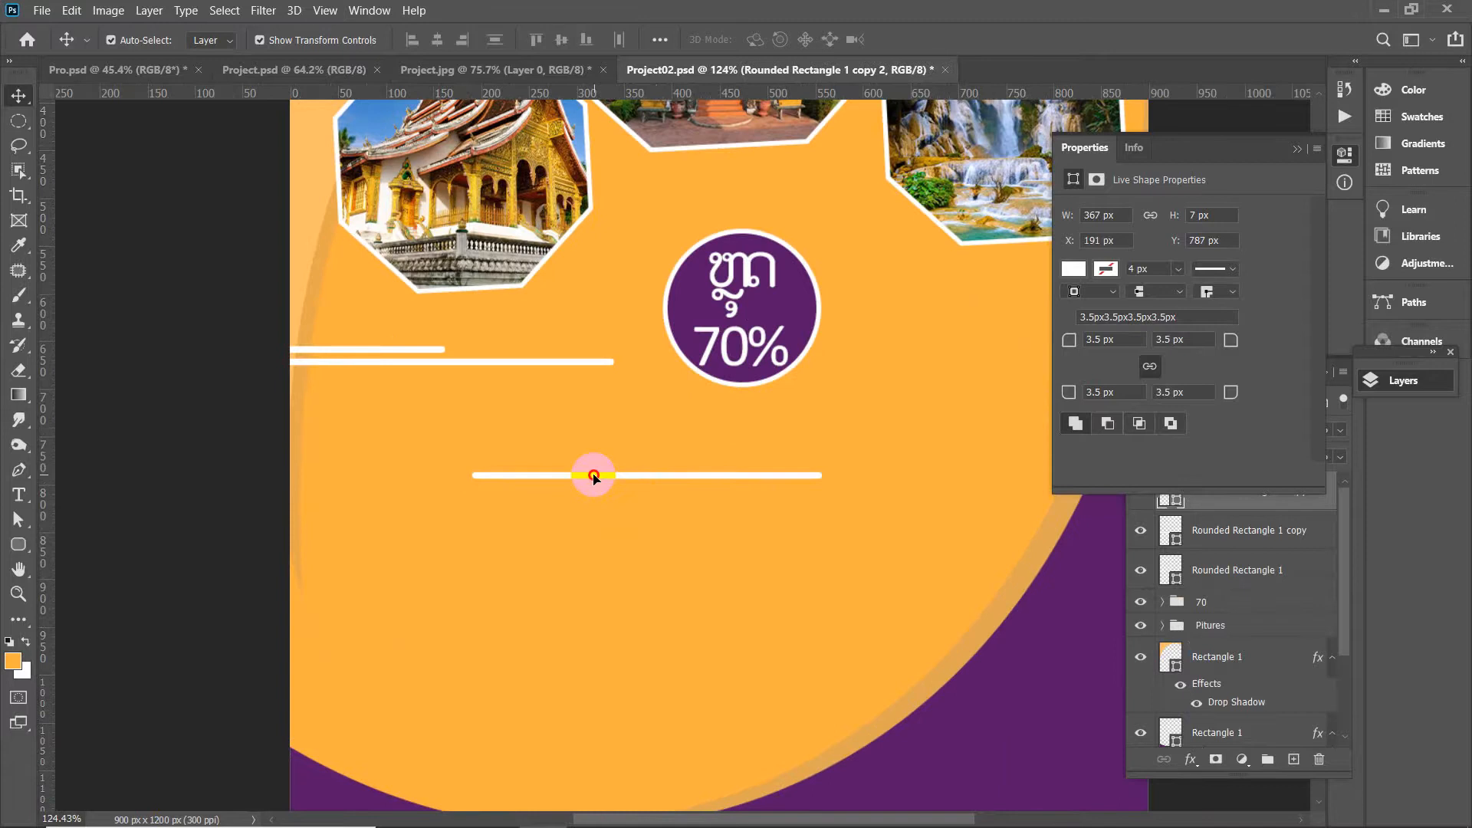
pyautogui.moveTo(593, 475); pyautogui.dragTo(547, 533)
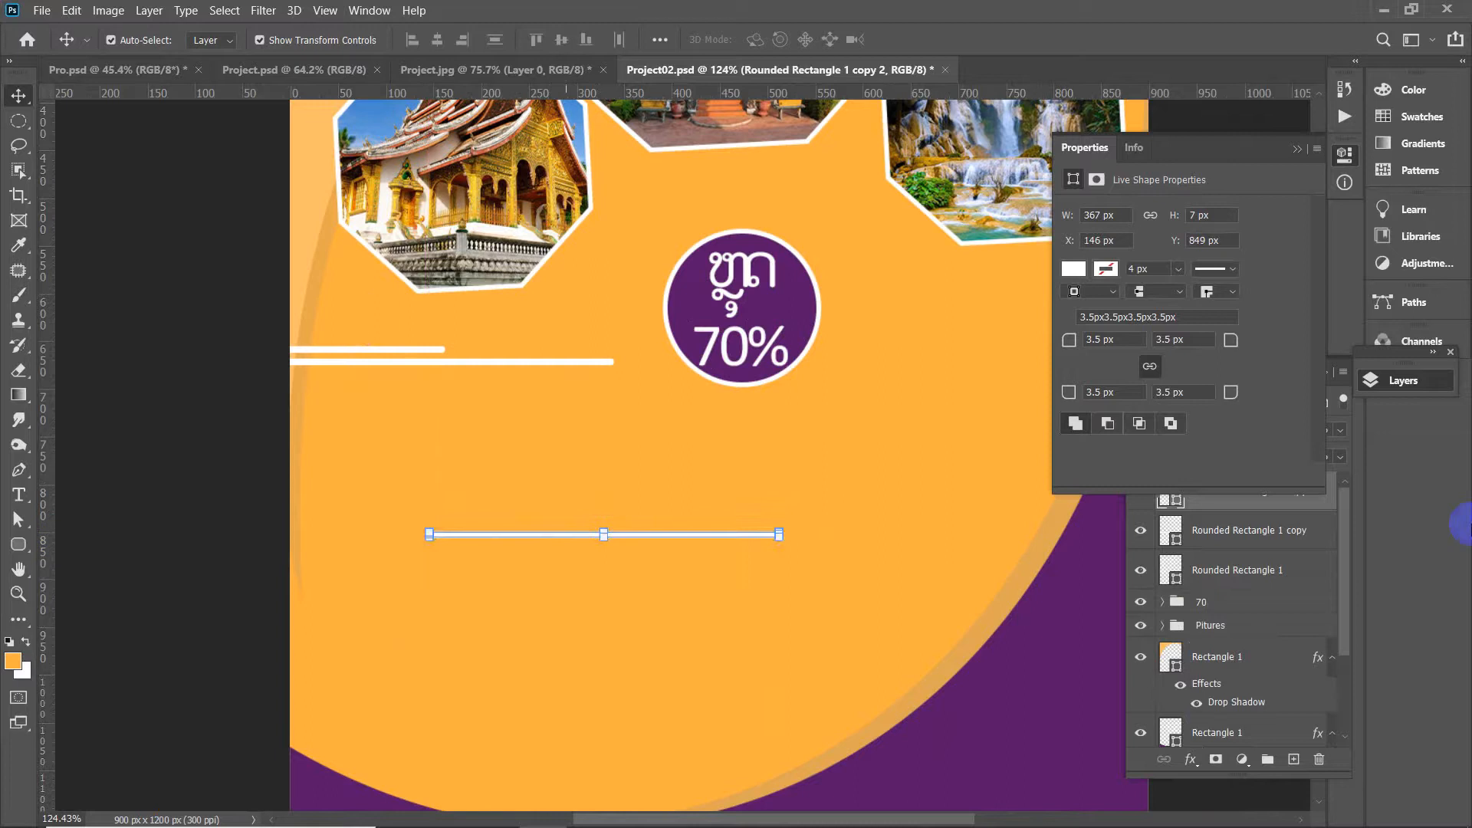
# Change the fill of the new line below the 70% badge to the purple used in the design
pyautogui.click(19, 545)
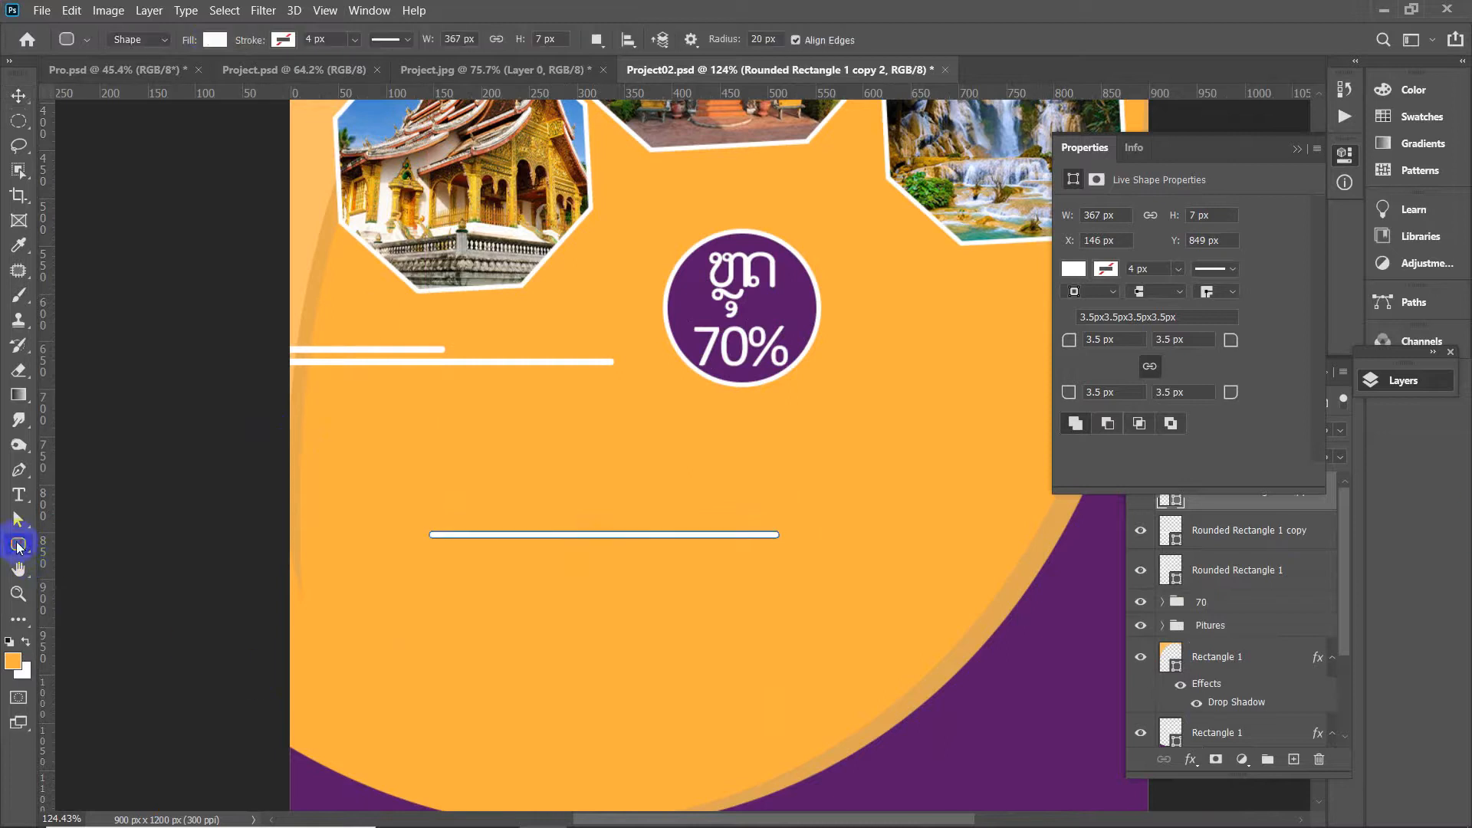
pyautogui.click(214, 39)
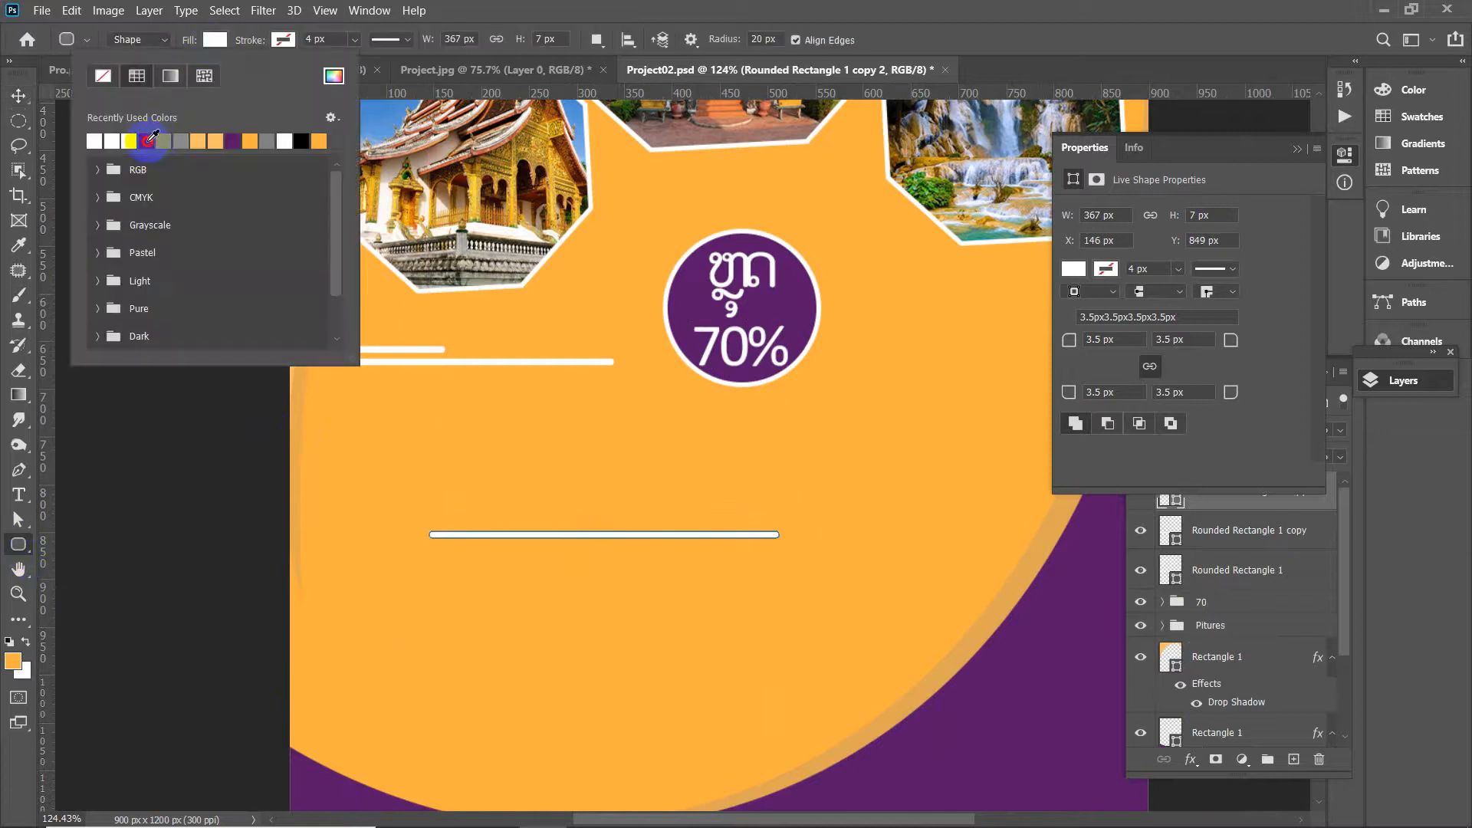
pyautogui.click(149, 140)
pyautogui.click(60, 170)
pyautogui.click(18, 96)
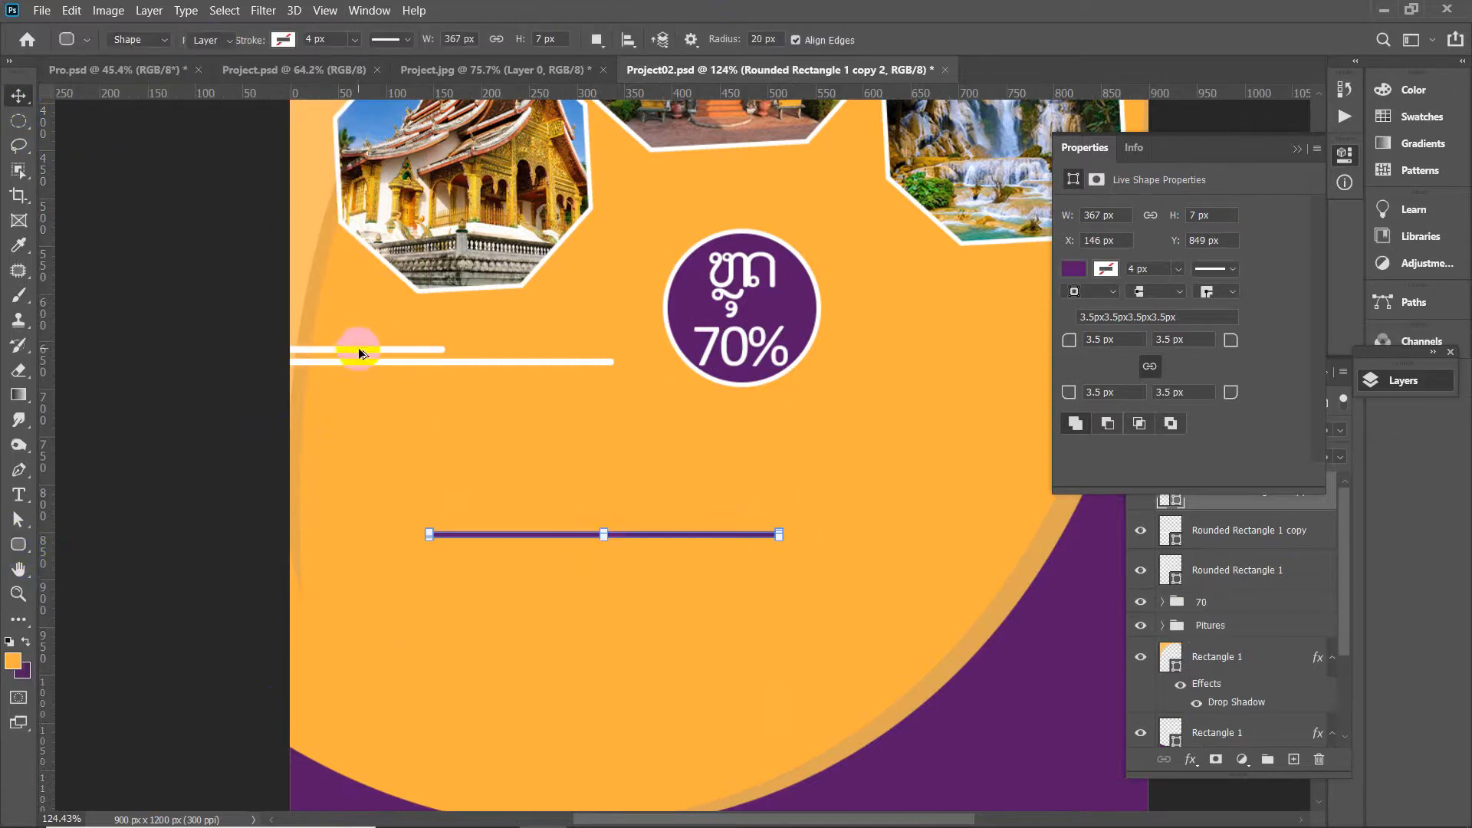
# Duplicate the purple line and place the copy near the bottom of the poster at about X 163 px, Y 1121 px
pyautogui.scroll(-5, 385, 393)
pyautogui.scroll(2, 675, 654)
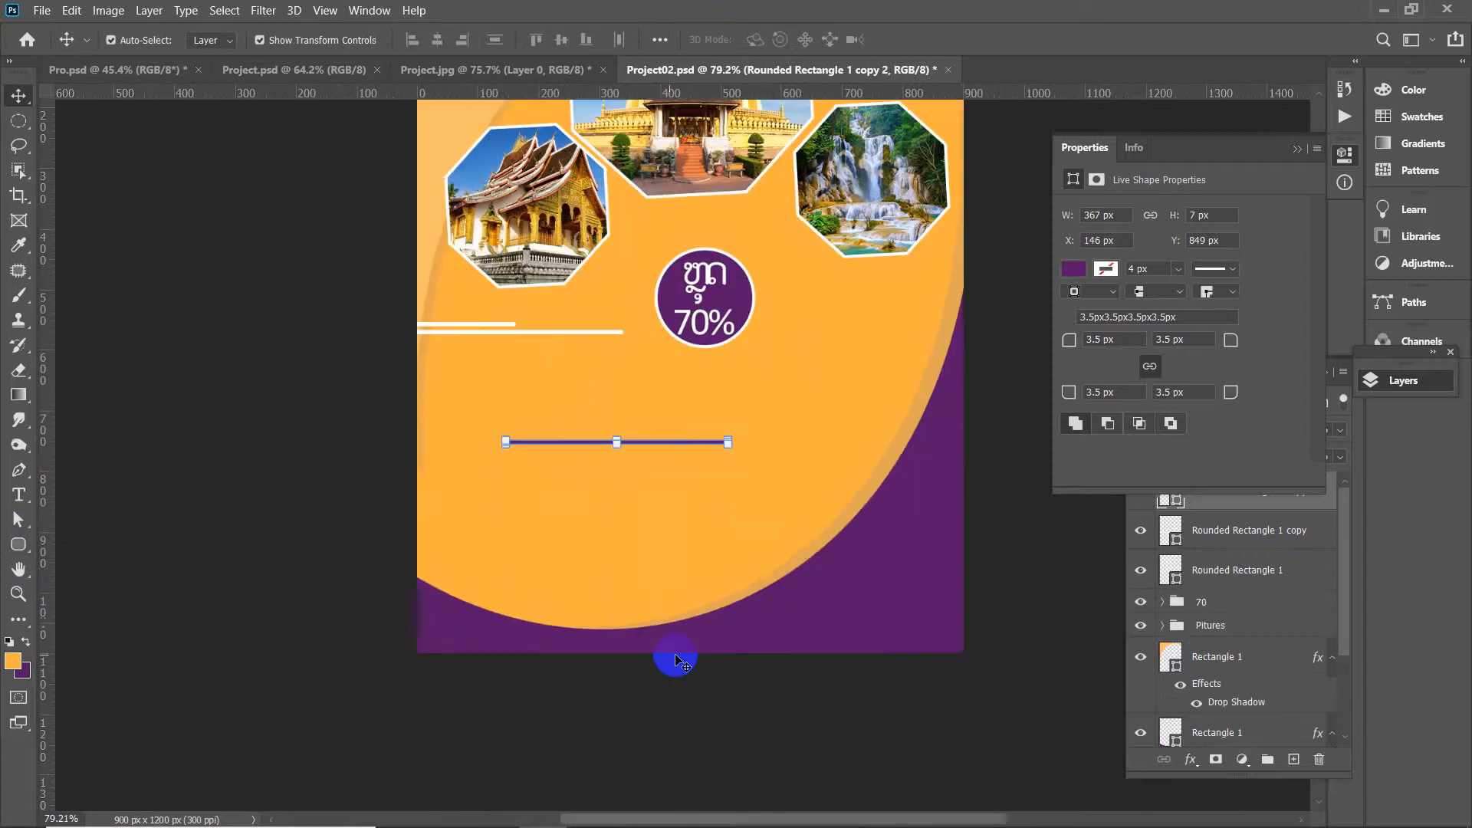
pyautogui.scroll(2, 605, 451)
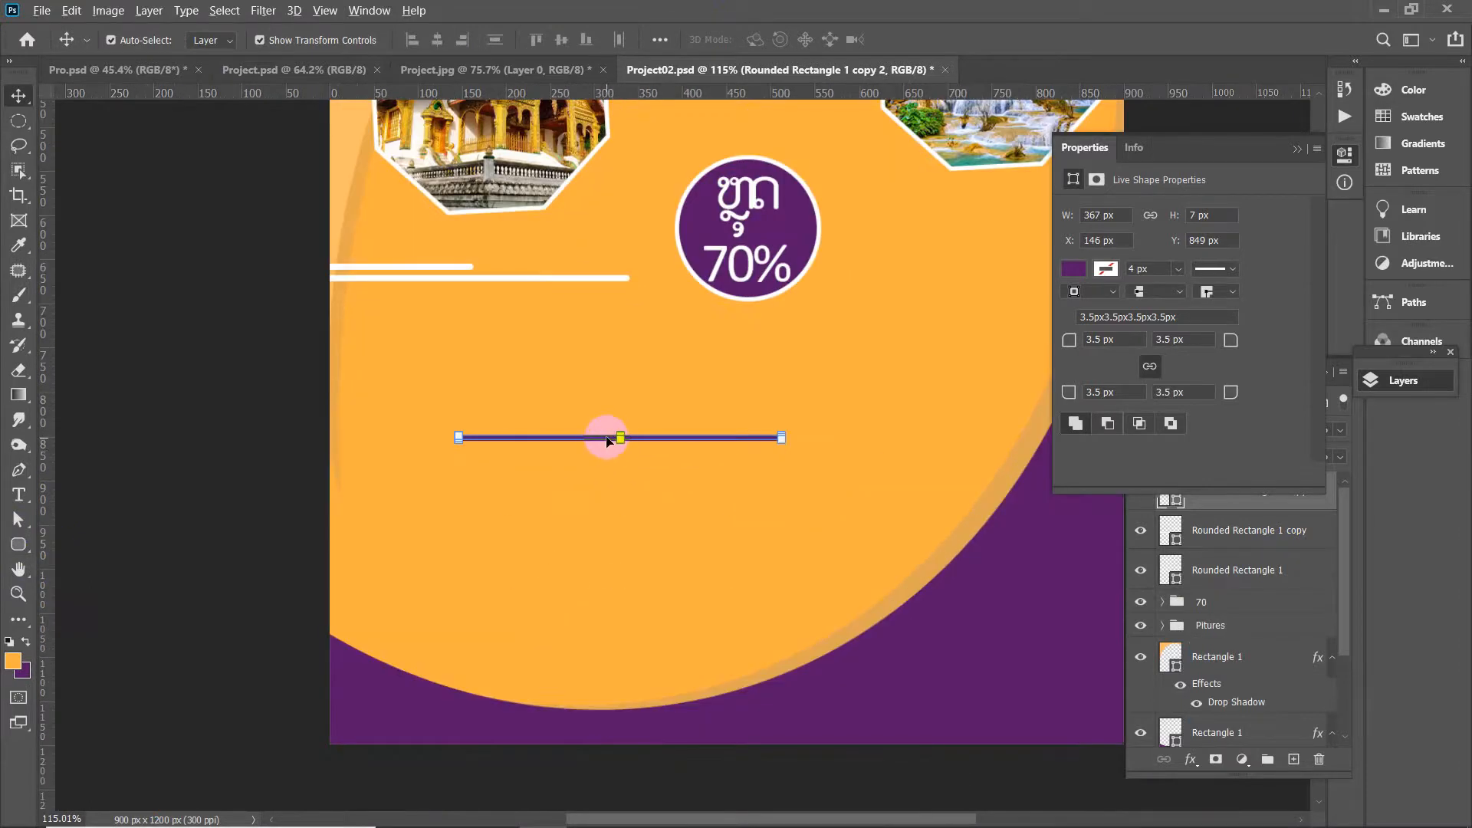
pyautogui.moveTo(606, 439); pyautogui.dragTo(605, 669)
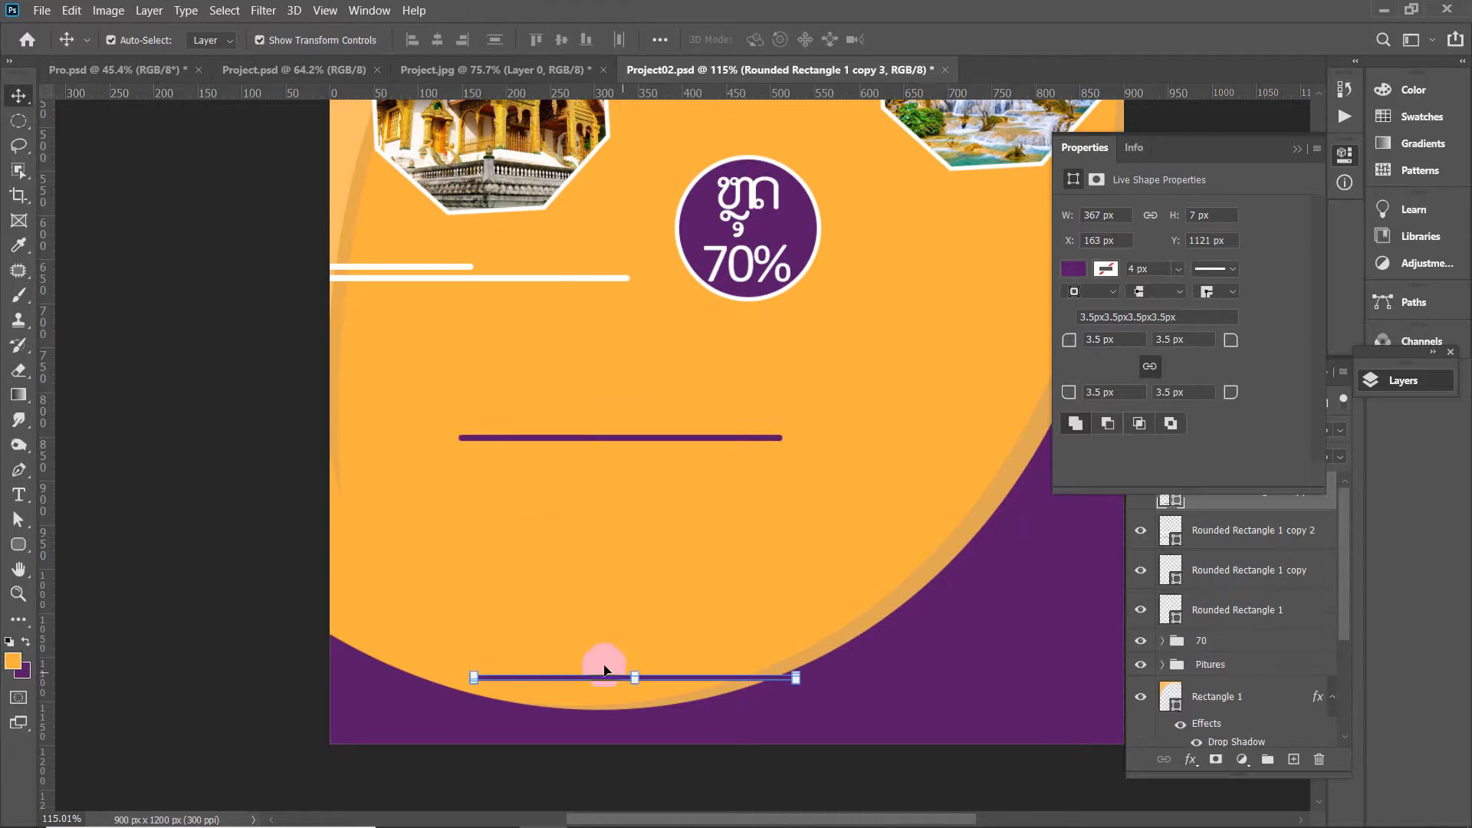
# Change the fill of the line copy near the bottom of the poster to white
pyautogui.click(19, 544)
pyautogui.click(215, 39)
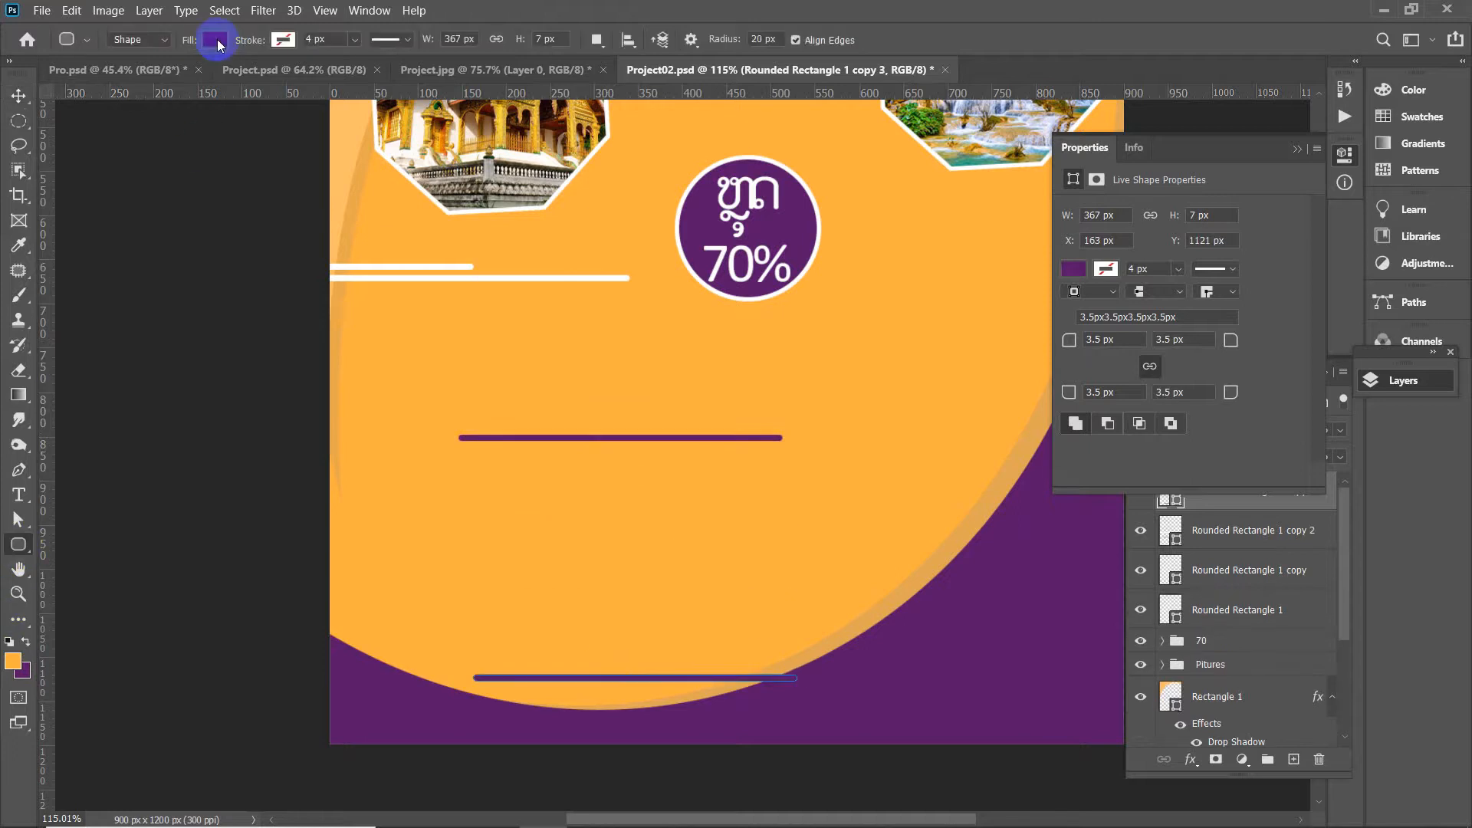
pyautogui.click(128, 140)
pyautogui.click(19, 95)
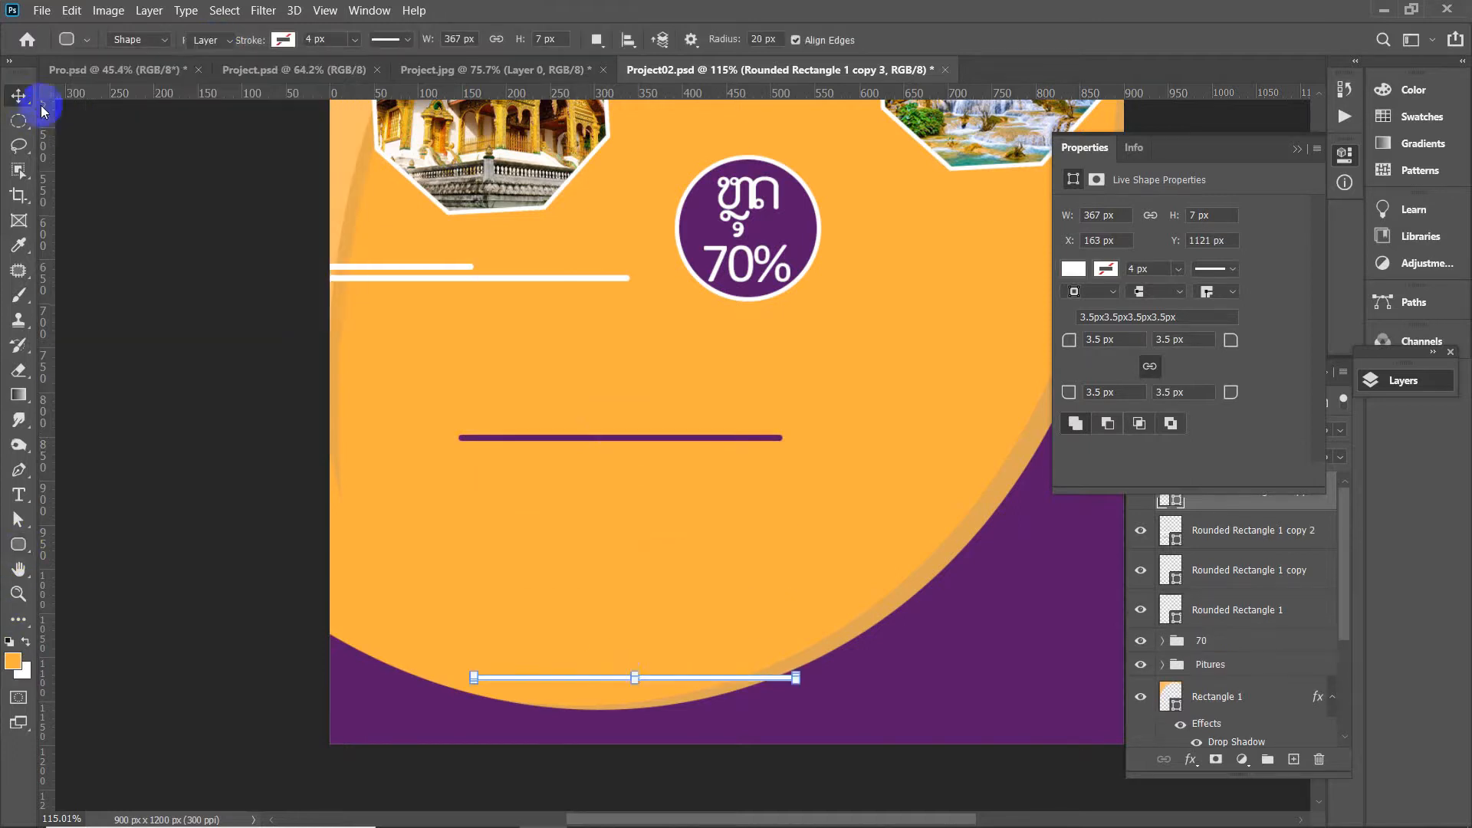
# Scale the bottom white line to about 350% and position it as a full-width strip just above the poster's bottom edge
pyautogui.click(636, 678)
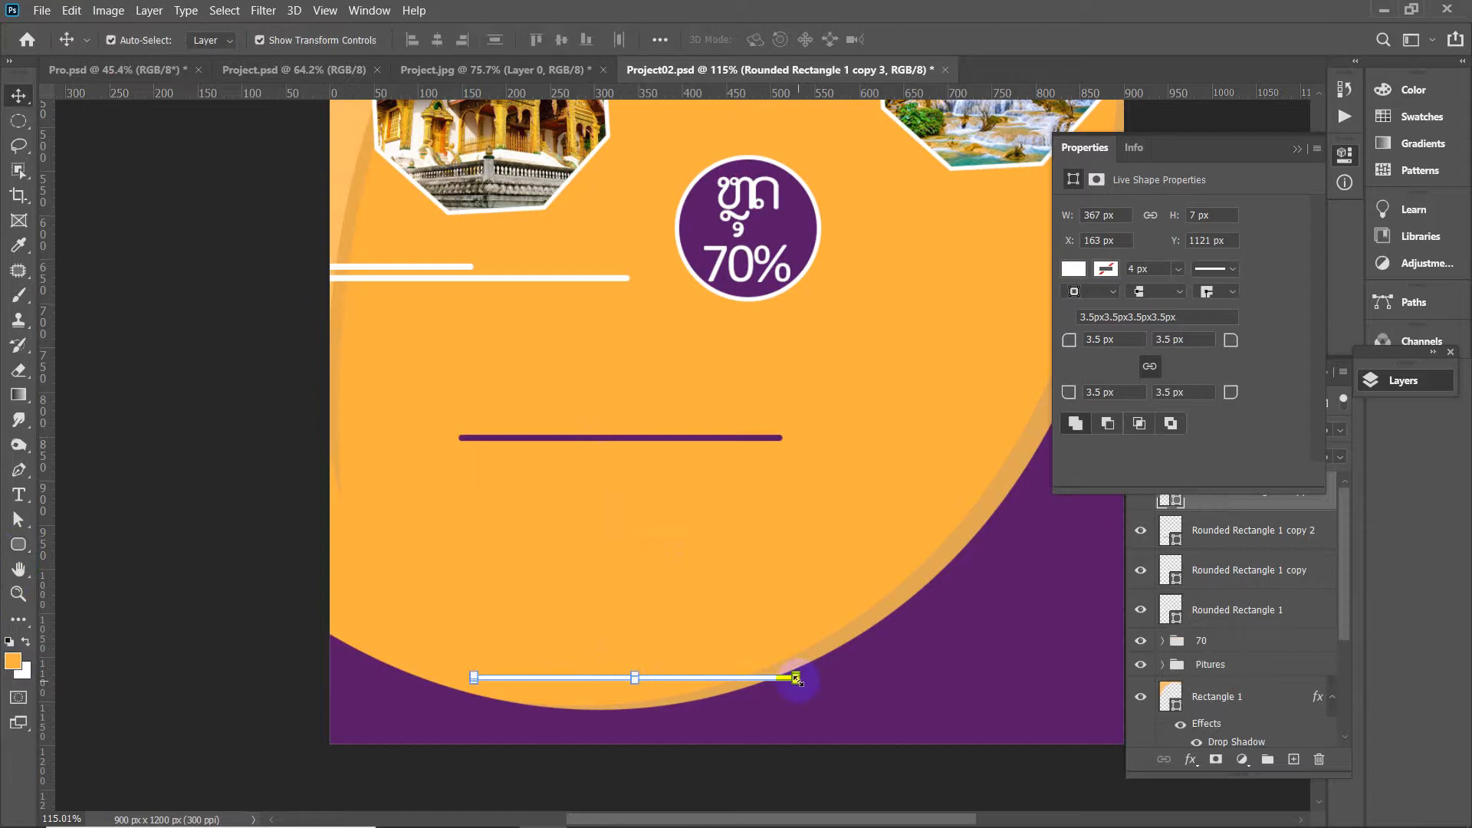
pyautogui.moveTo(798, 679); pyautogui.dragTo(1129, 681)
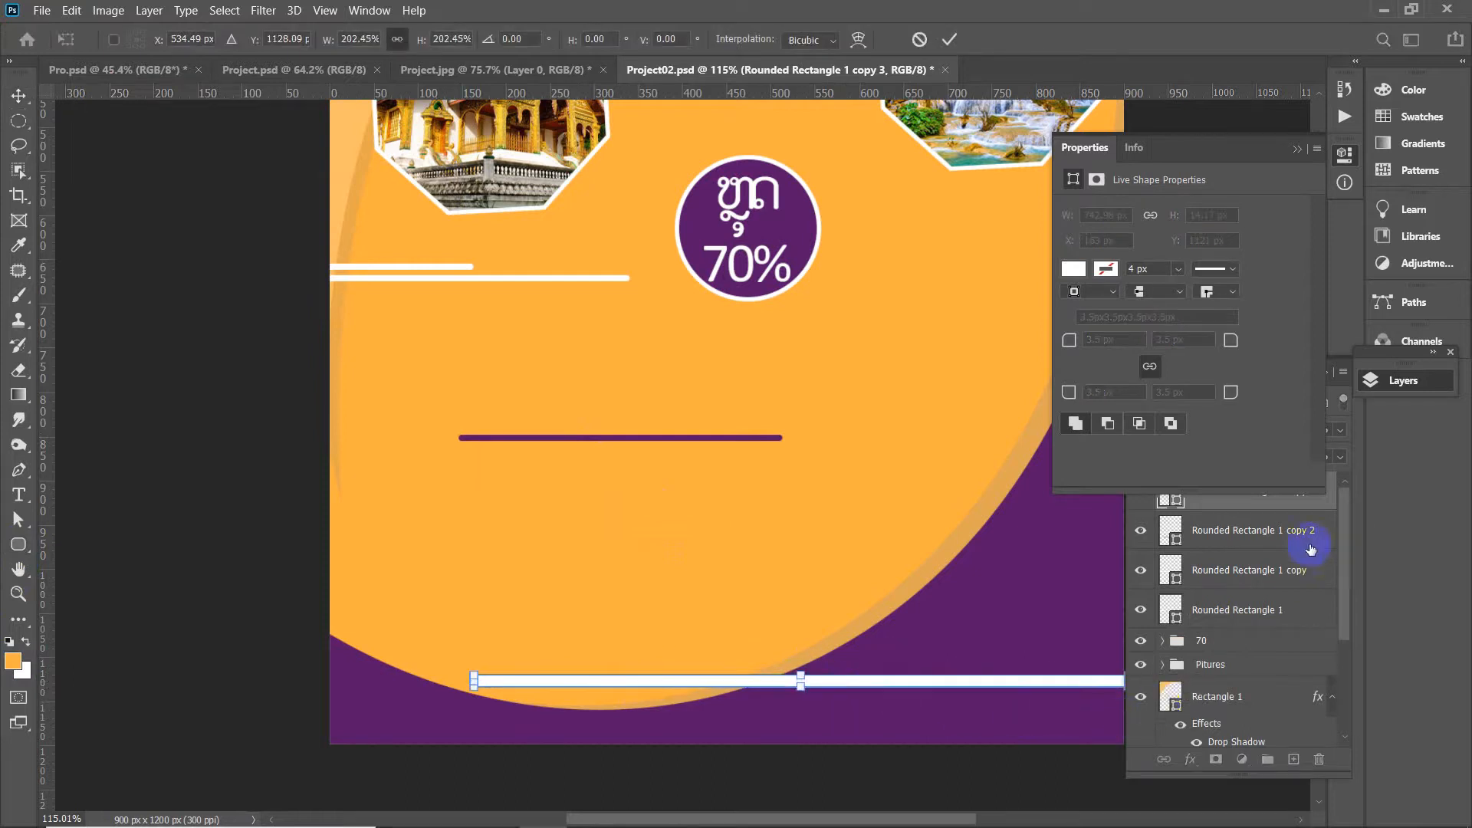
pyautogui.click(1300, 150)
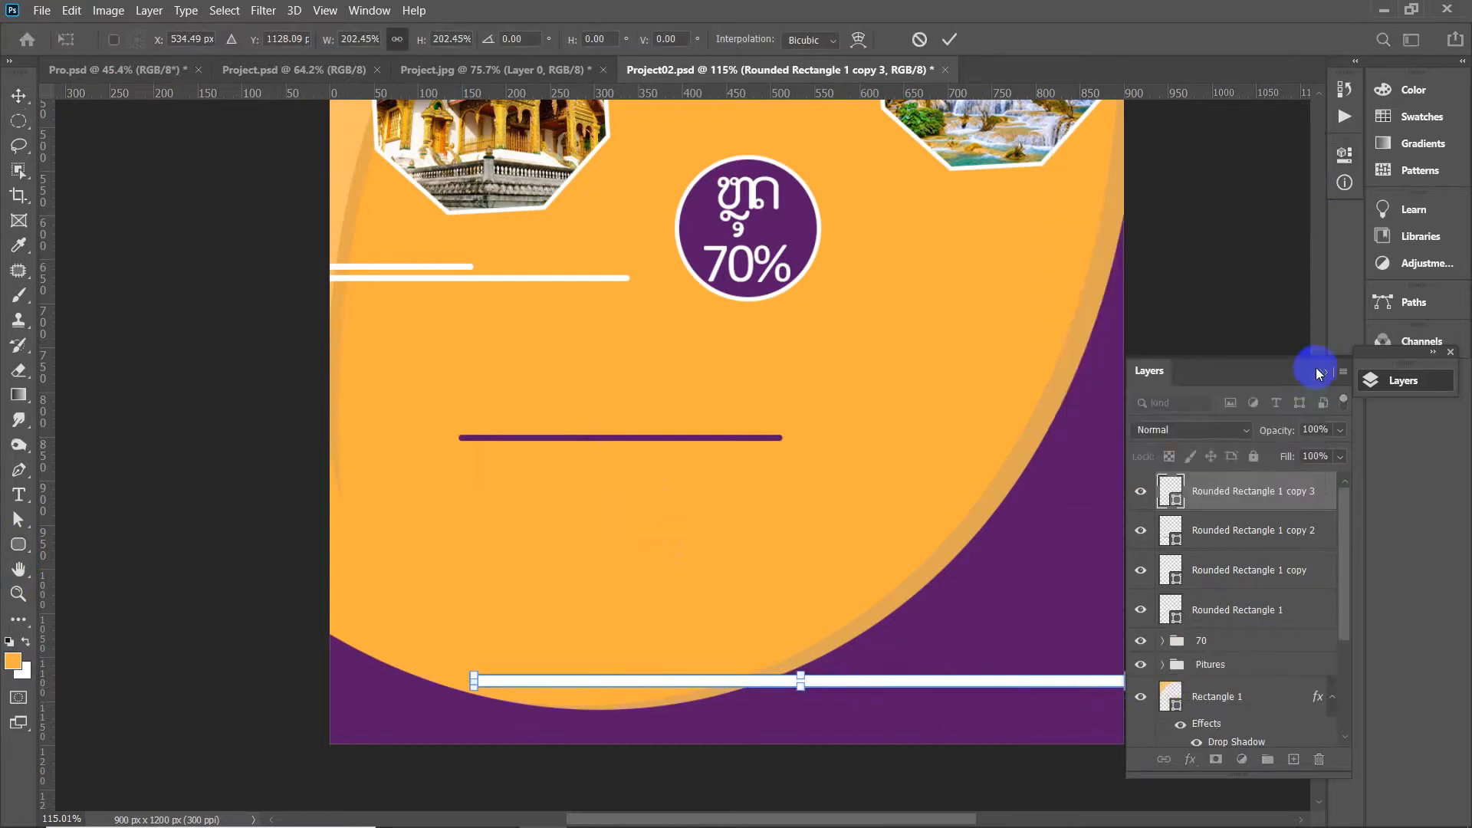
pyautogui.click(1317, 373)
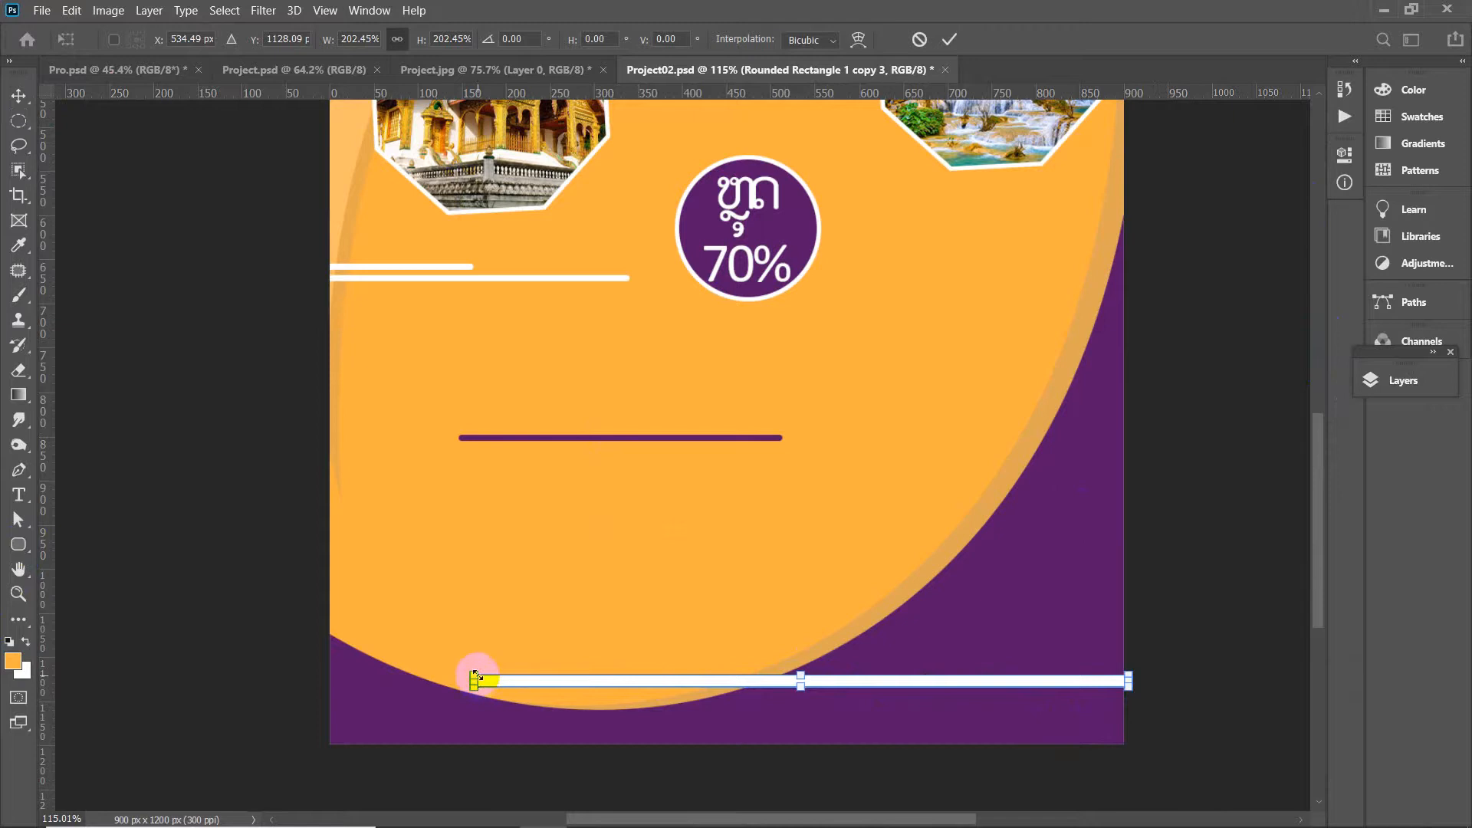
pyautogui.moveTo(474, 679); pyautogui.dragTo(236, 679)
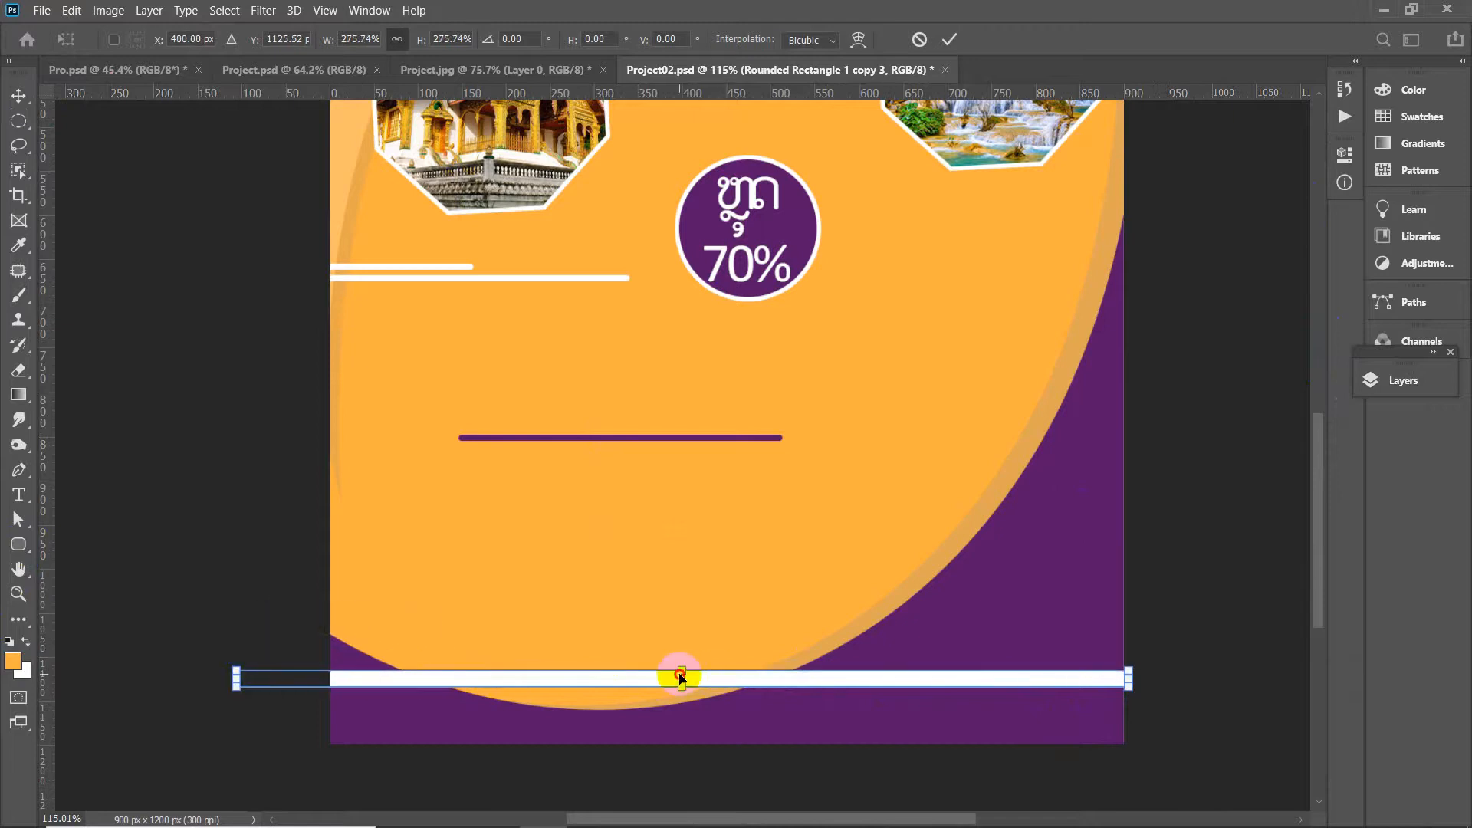
pyautogui.moveTo(685, 672); pyautogui.dragTo(702, 727)
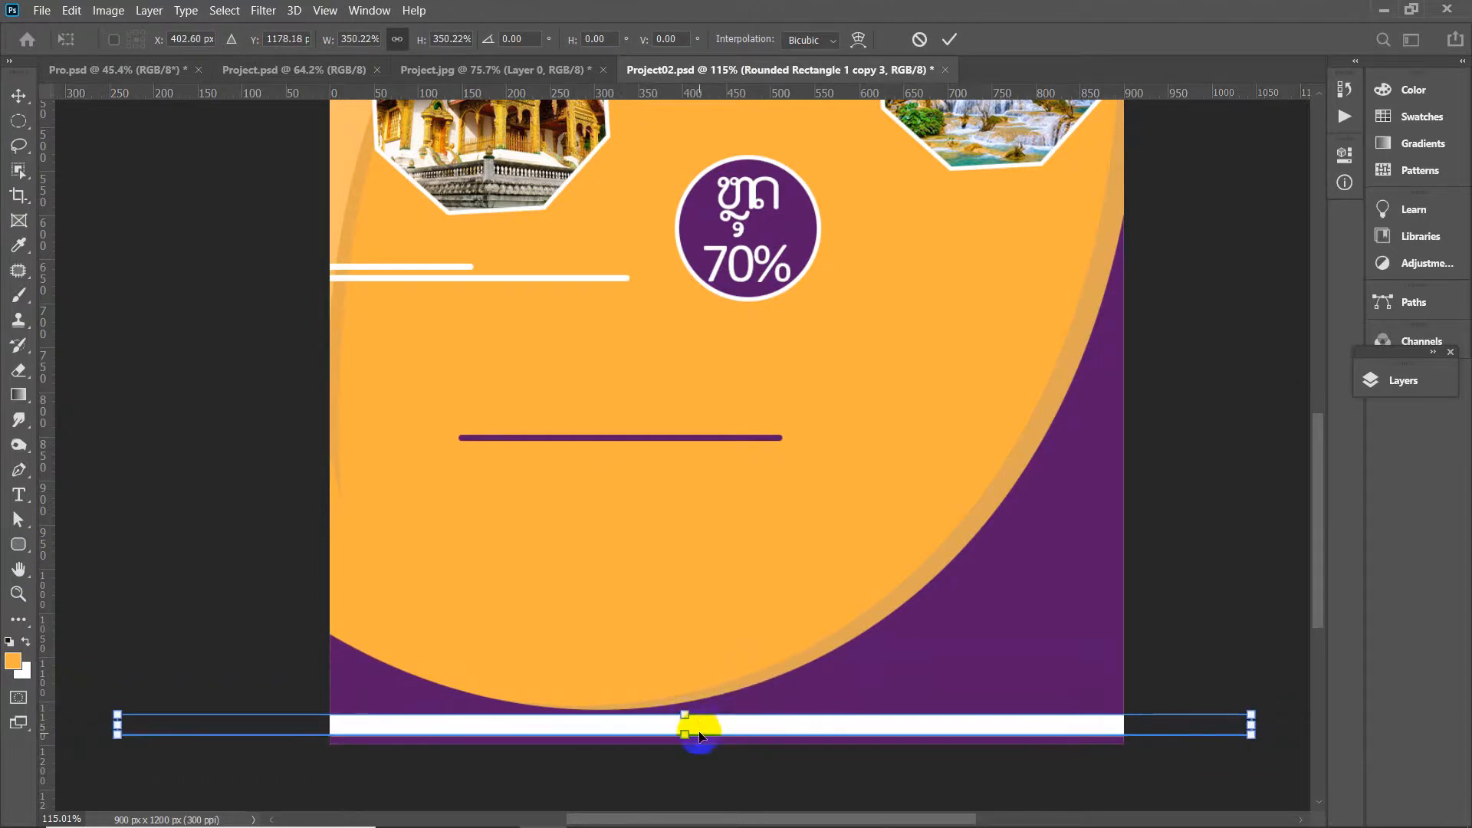
pyautogui.press('Return')
pyautogui.click(1124, 541)
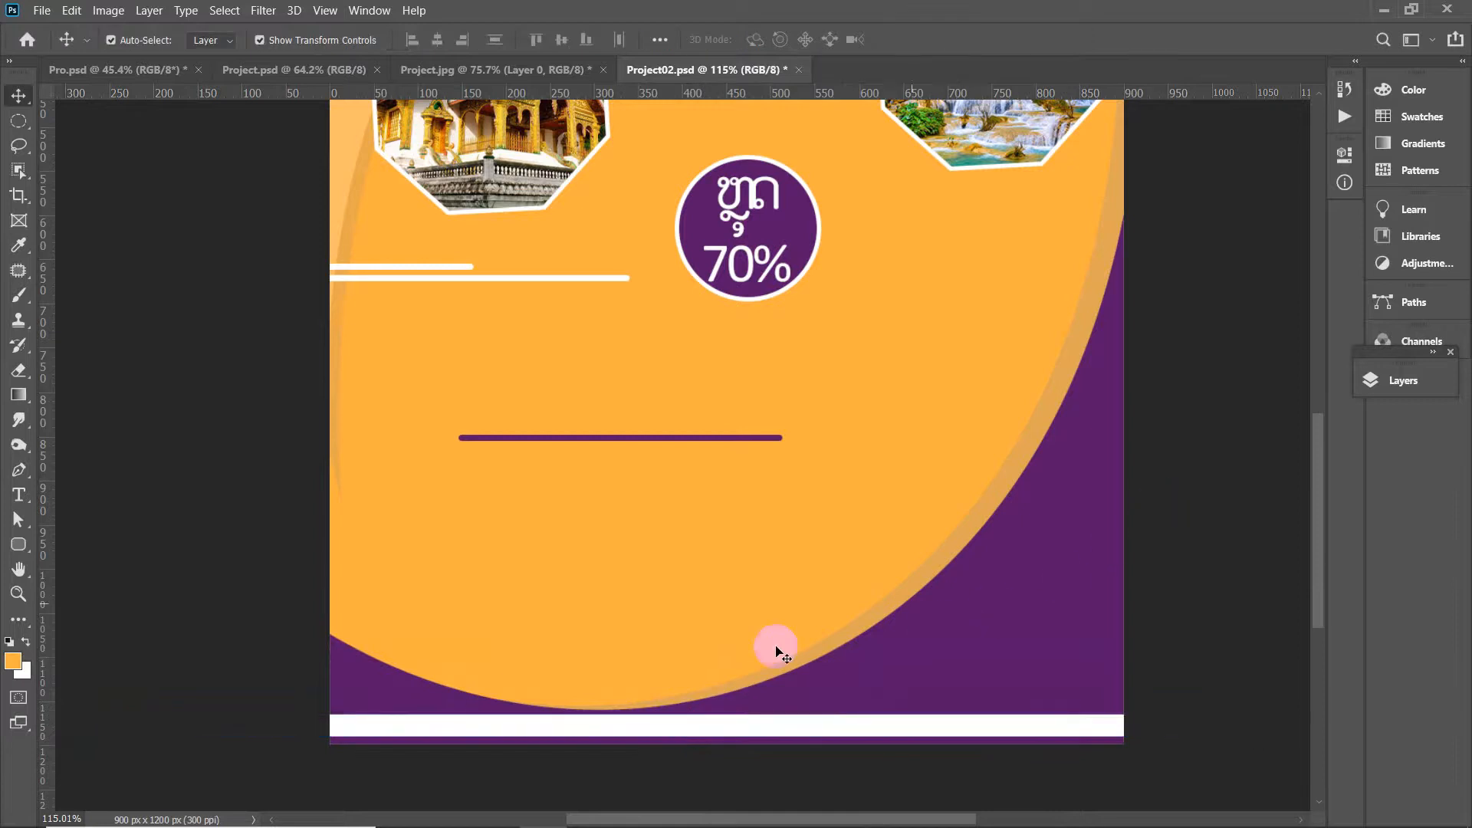
pyautogui.scroll(1, 633, 522)
pyautogui.click(627, 486)
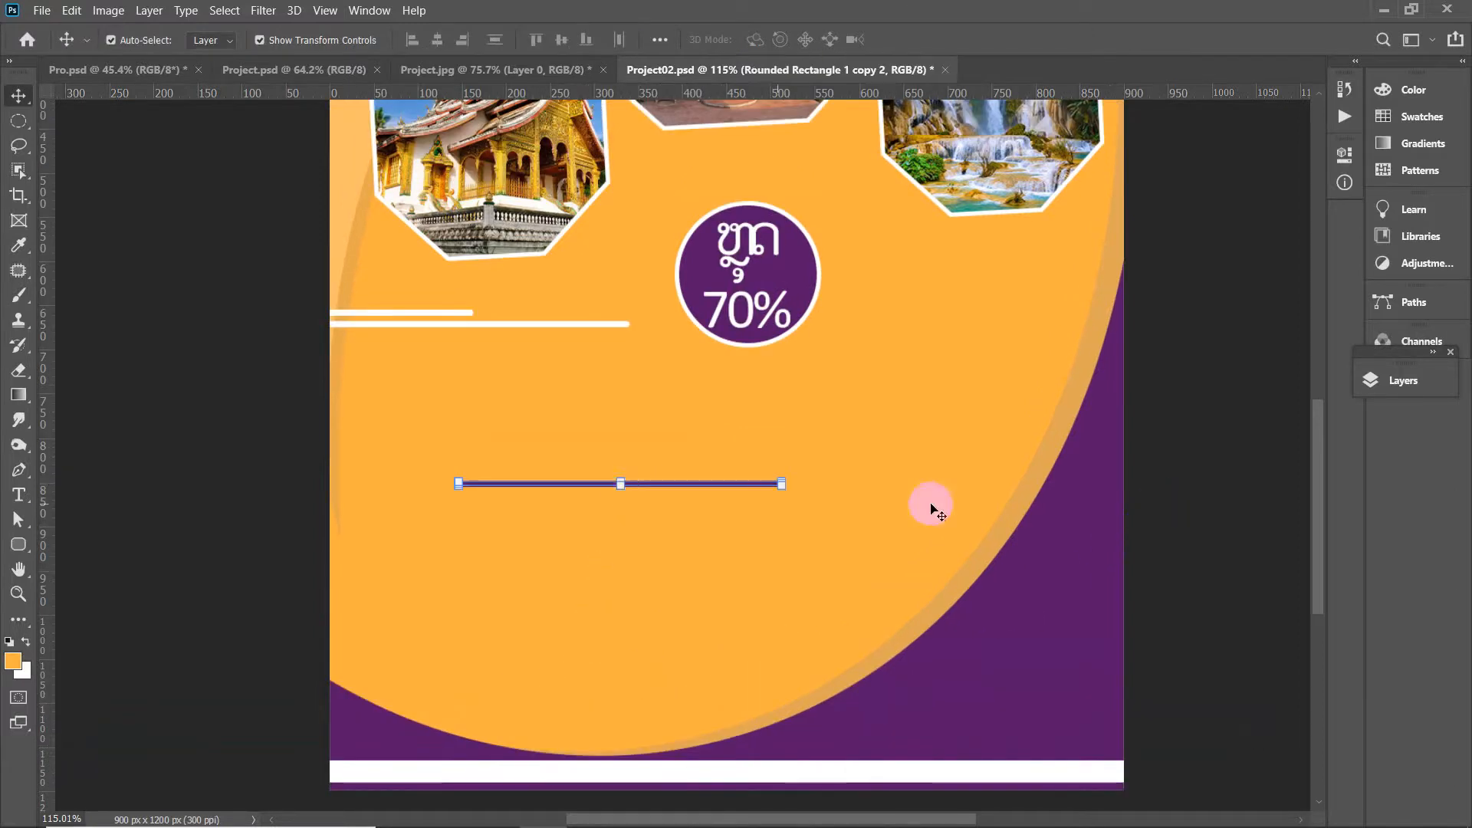
pyautogui.click(1061, 499)
pyautogui.scroll(3, 1171, 407)
pyautogui.scroll(-3, 1146, 403)
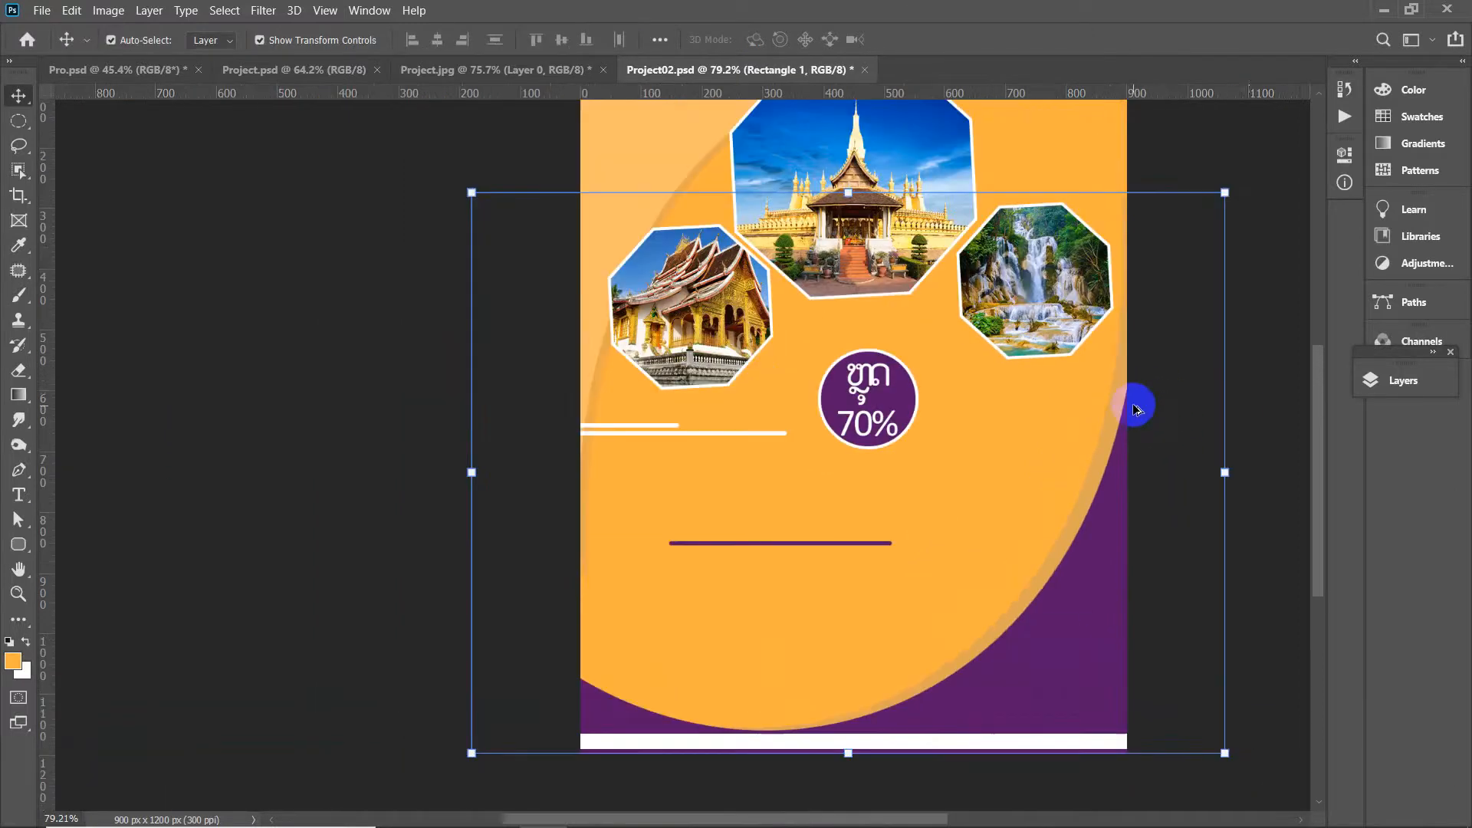
pyautogui.click(1266, 223)
pyautogui.scroll(2, 1133, 414)
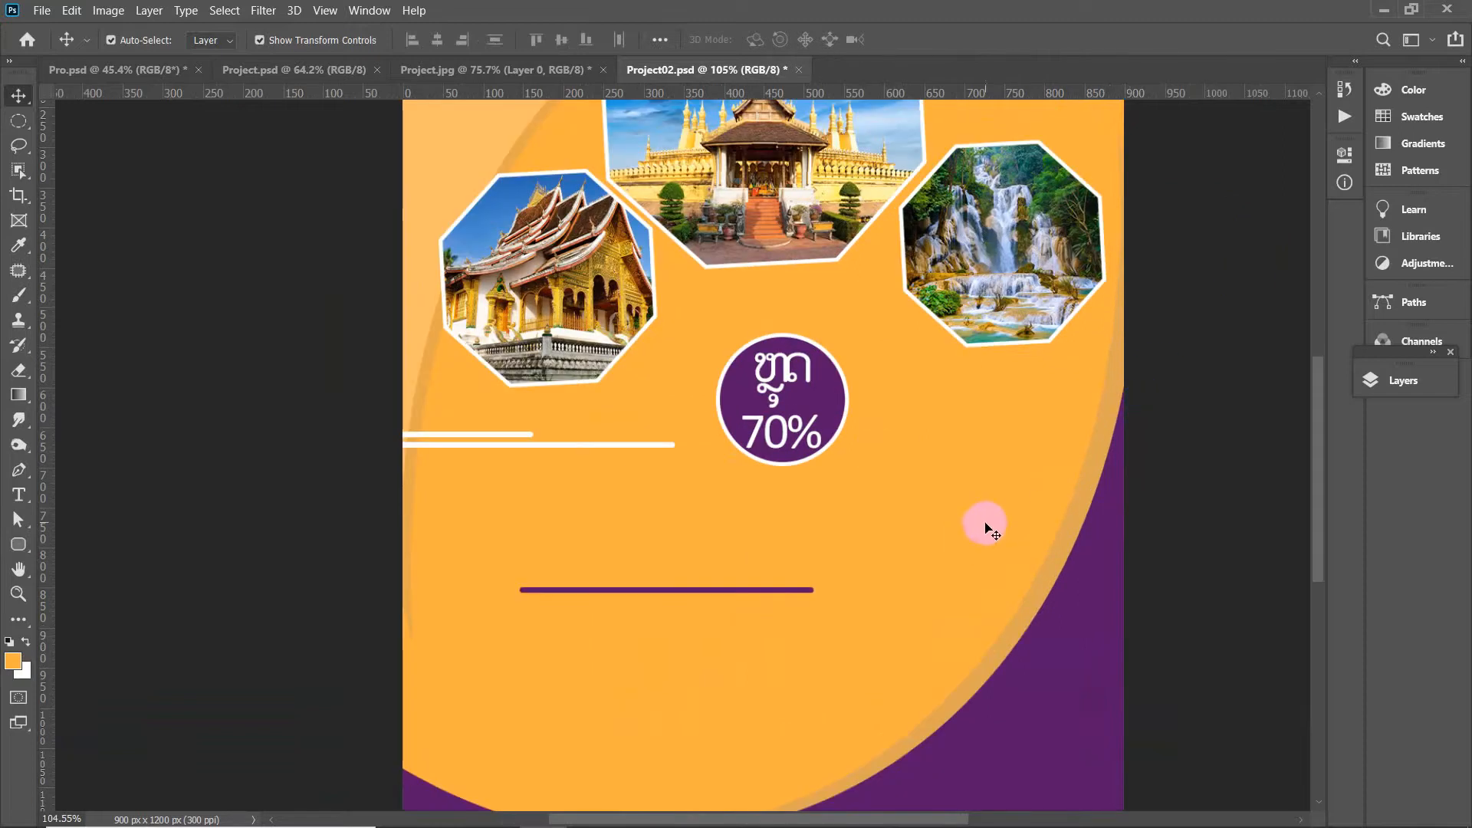
# Draw a rectangle of about 188 × 226 px at about X 620 px, Y 768 px and fill it white
pyautogui.click(21, 543)
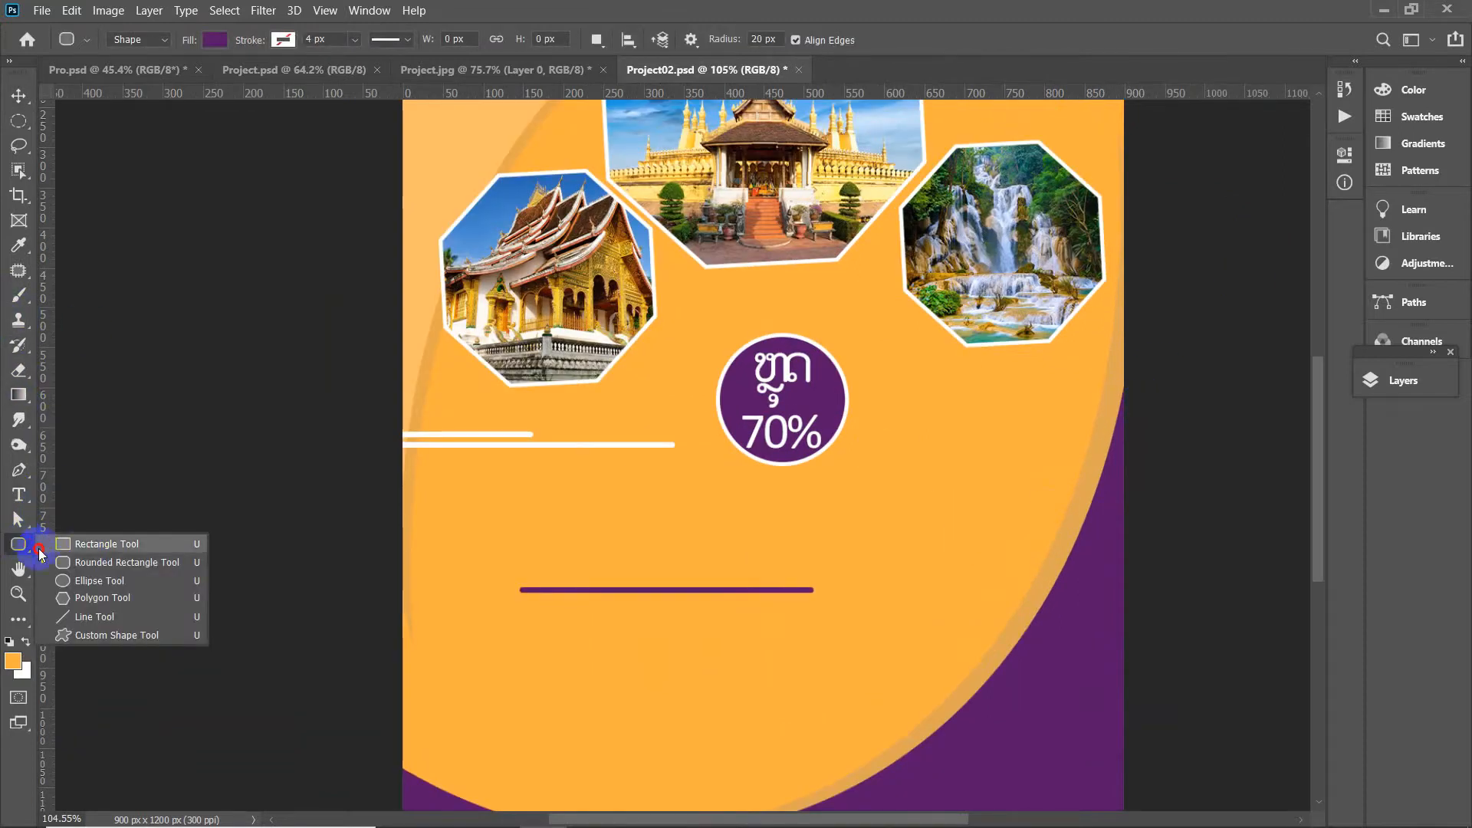
pyautogui.click(90, 545)
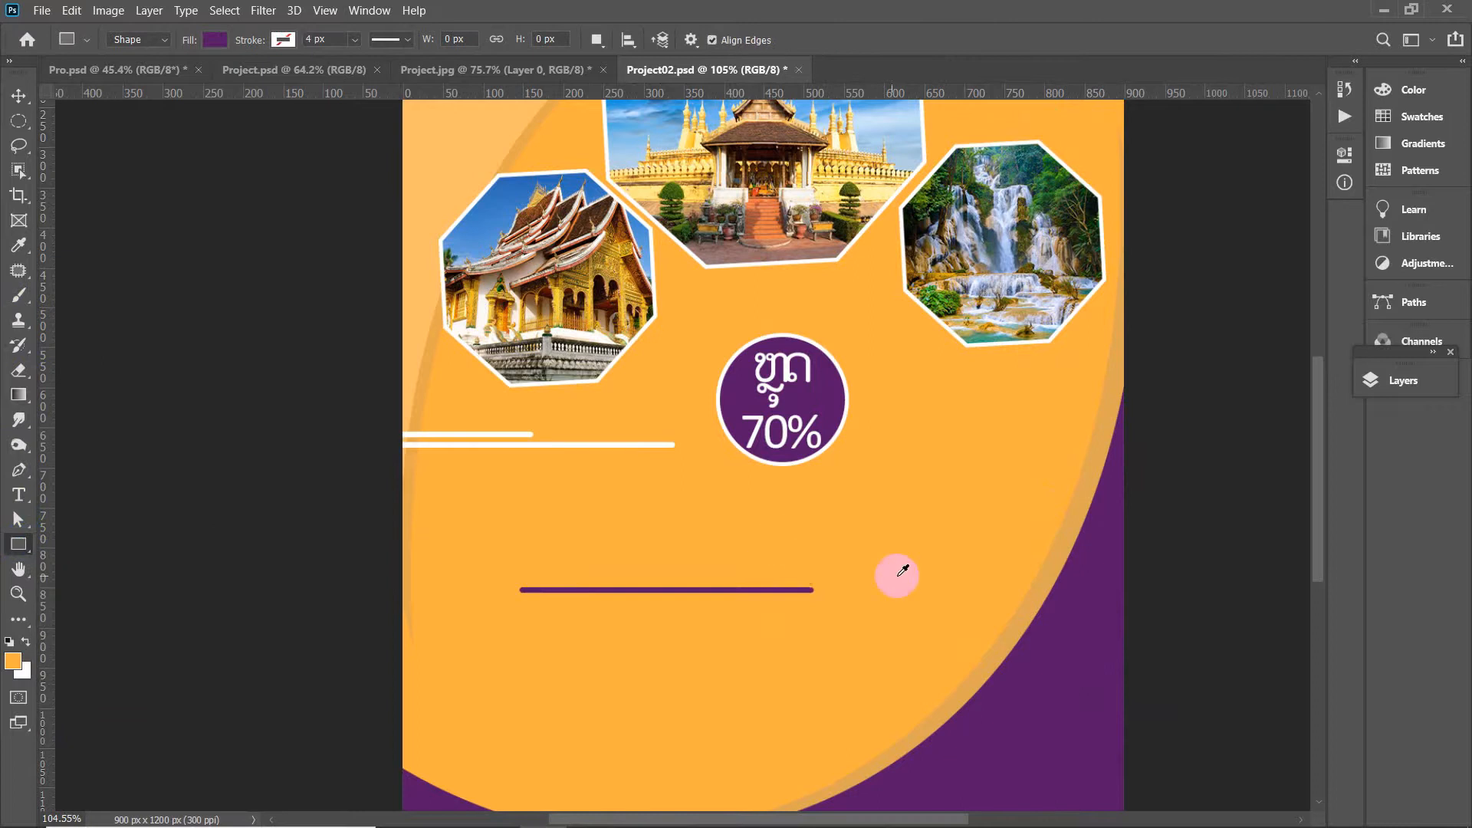
pyautogui.scroll(1, 911, 546)
pyautogui.scroll(-1, 920, 506)
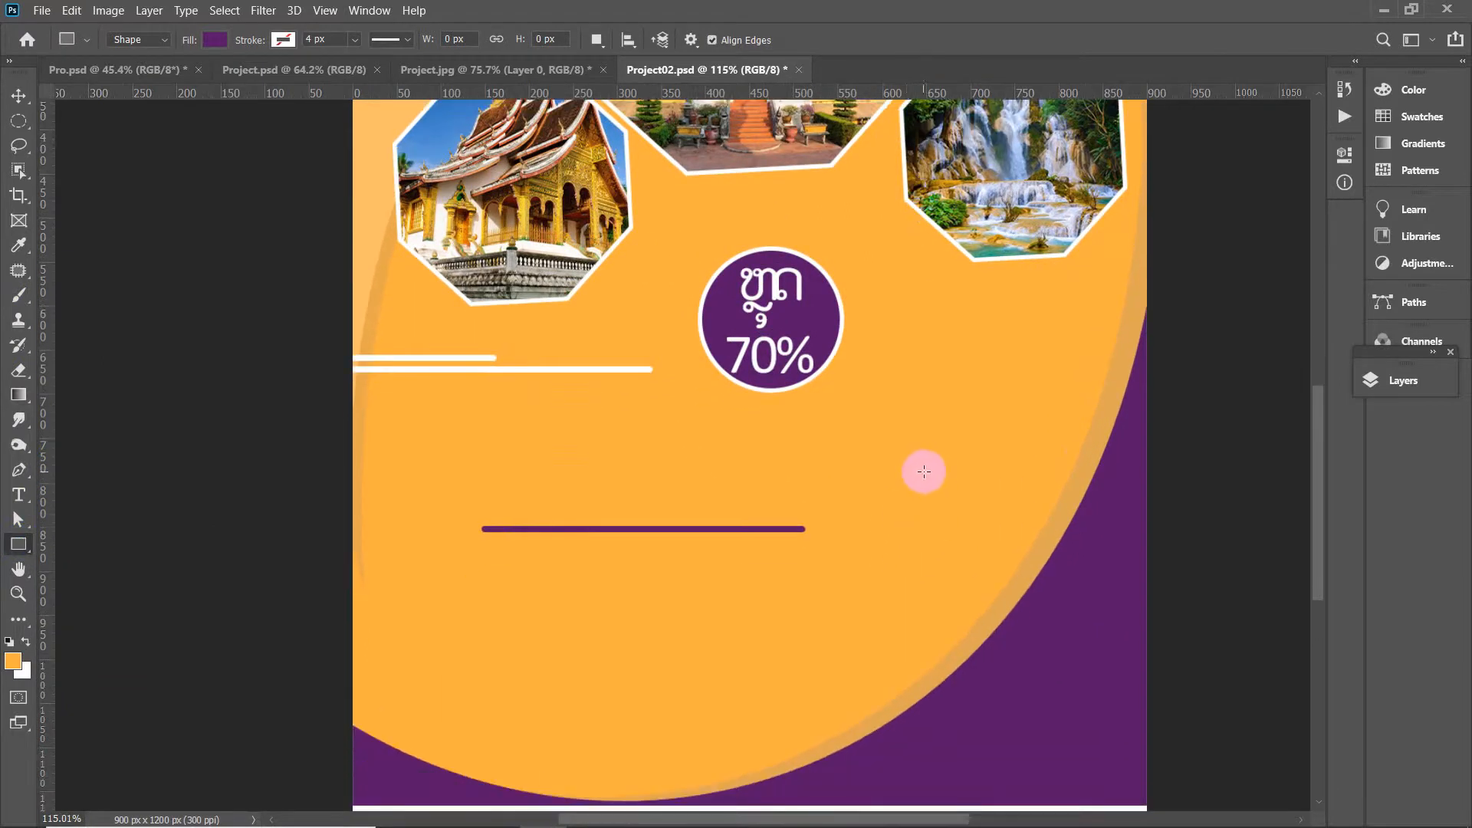
pyautogui.moveTo(900, 454); pyautogui.dragTo(1065, 653)
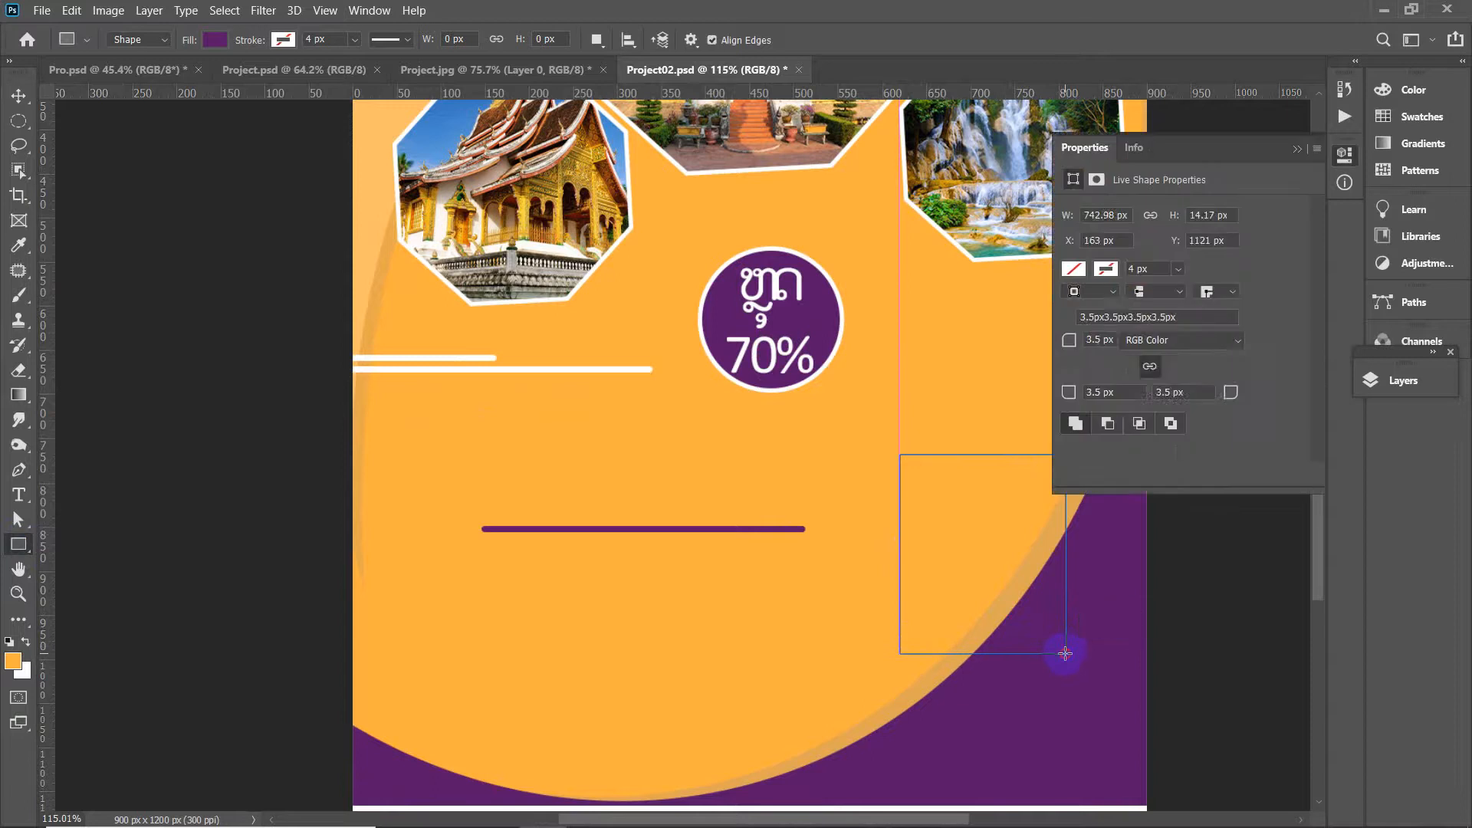
pyautogui.click(1078, 270)
pyautogui.click(1079, 369)
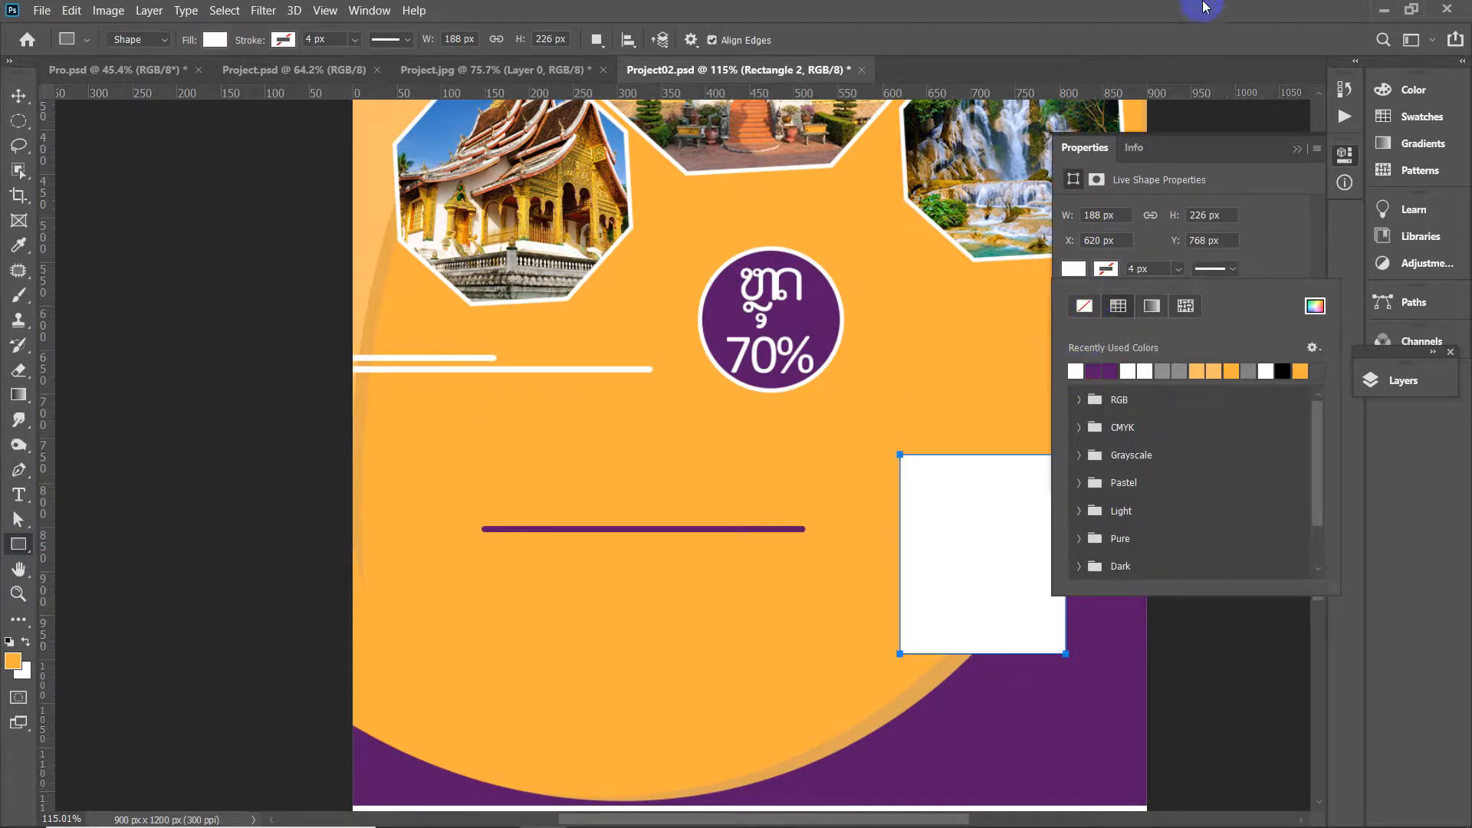
# Tilt the white rectangle counter-clockwise by roughly 8 to 10 degrees and nudge it slightly down and to the right
pyautogui.click(20, 96)
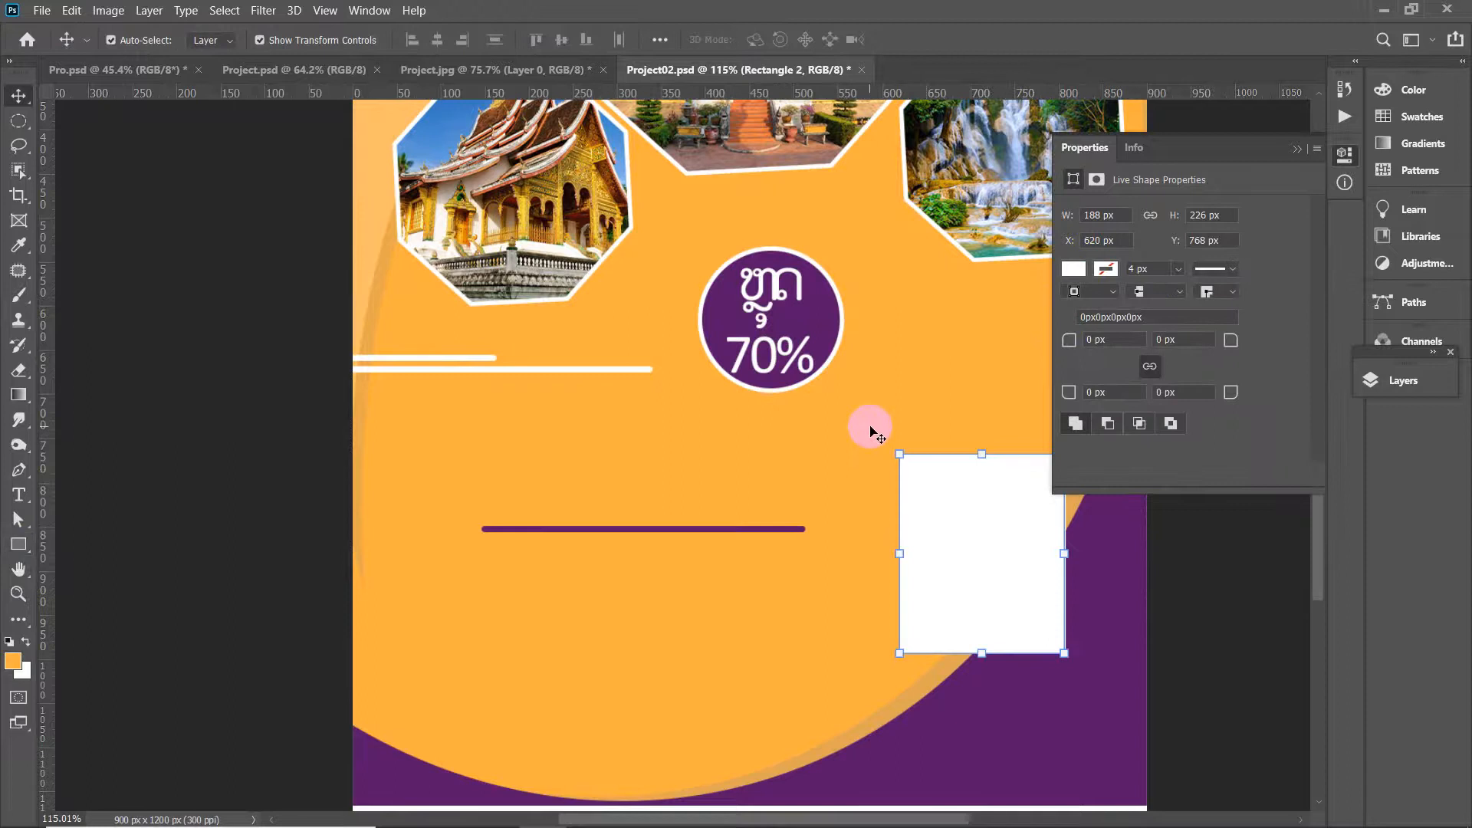
pyautogui.click(1306, 148)
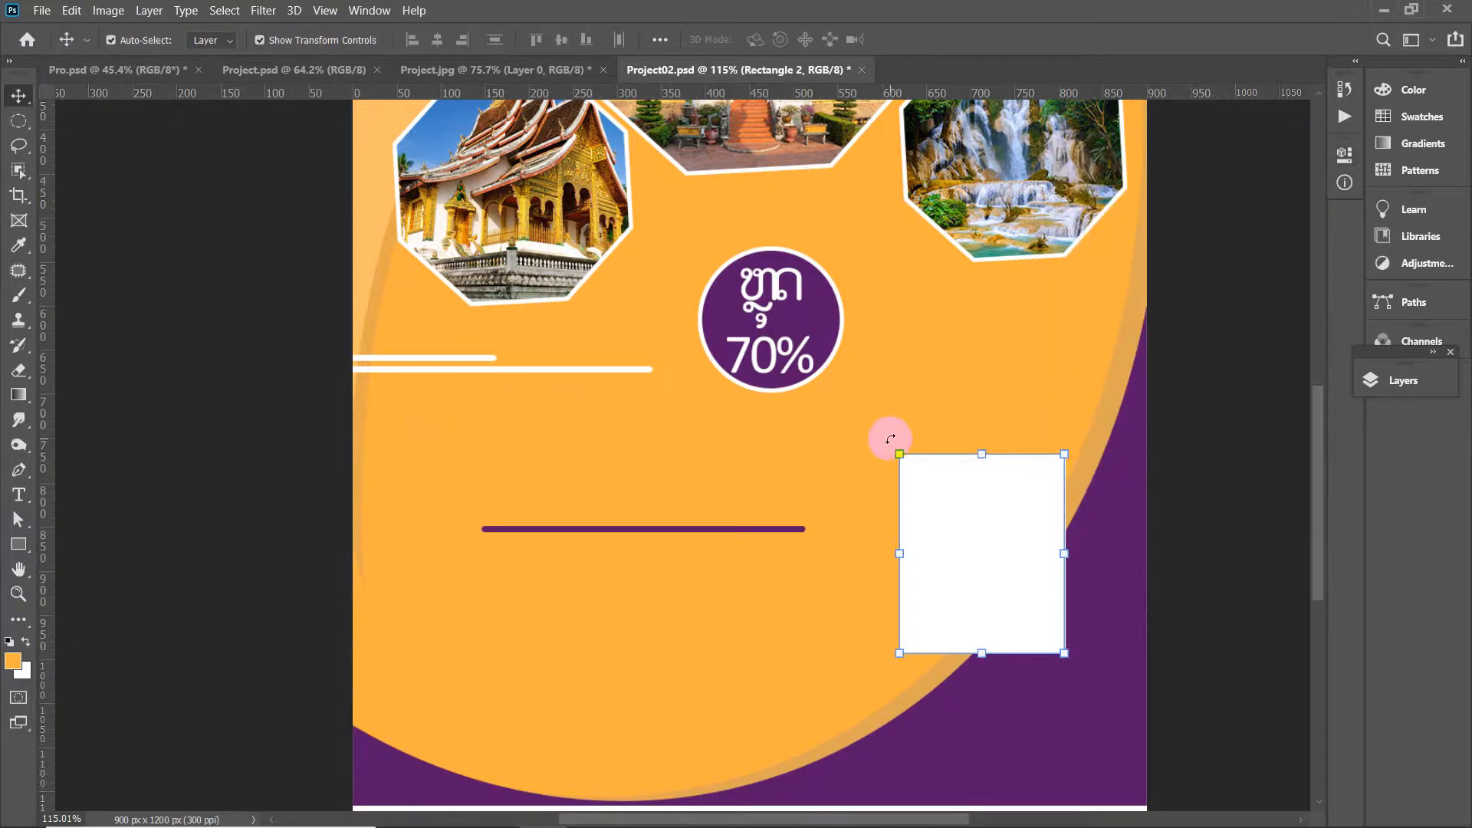
pyautogui.moveTo(886, 434); pyautogui.dragTo(881, 470)
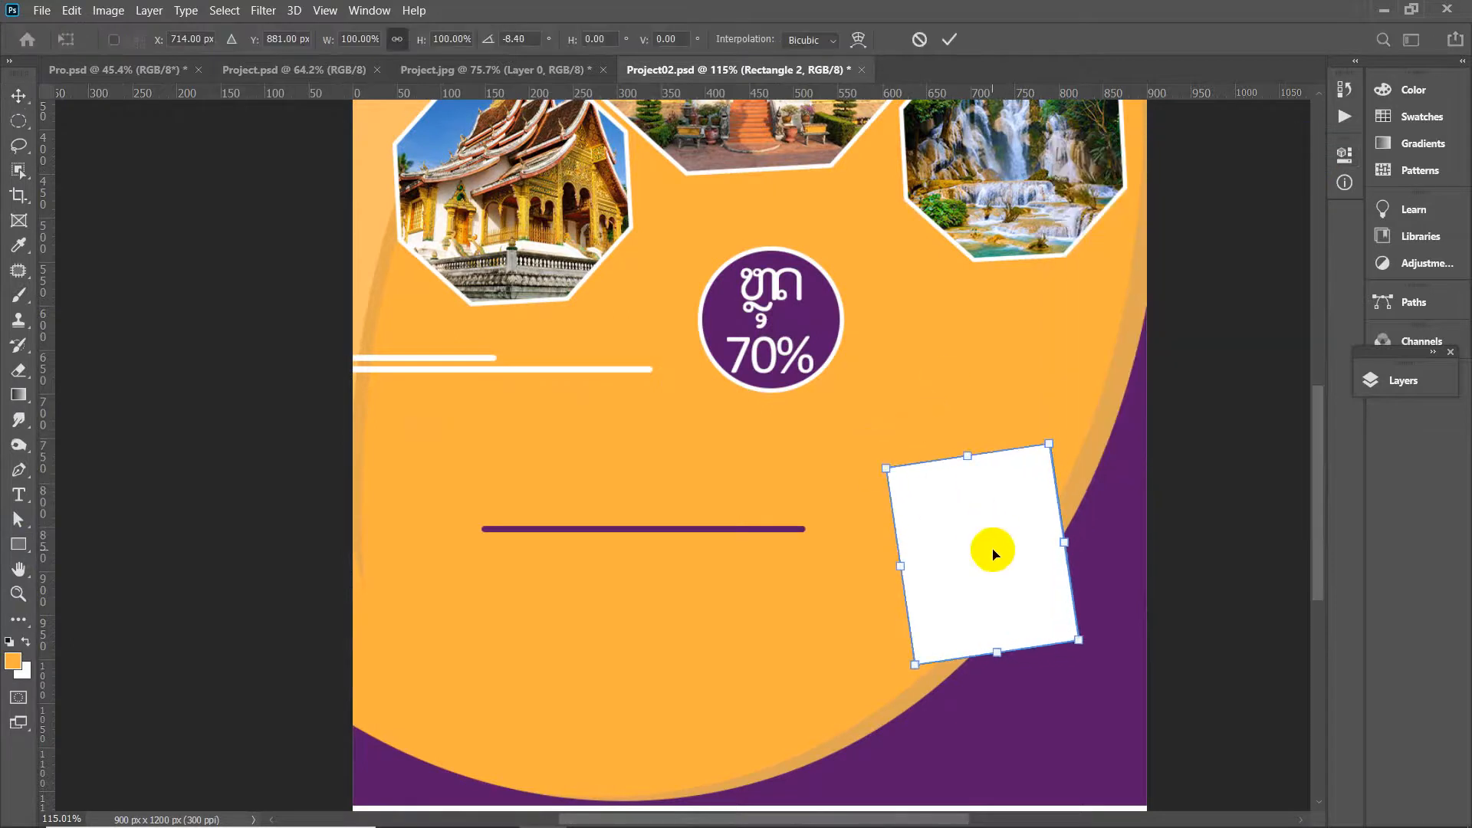
pyautogui.moveTo(993, 553); pyautogui.dragTo(997, 558)
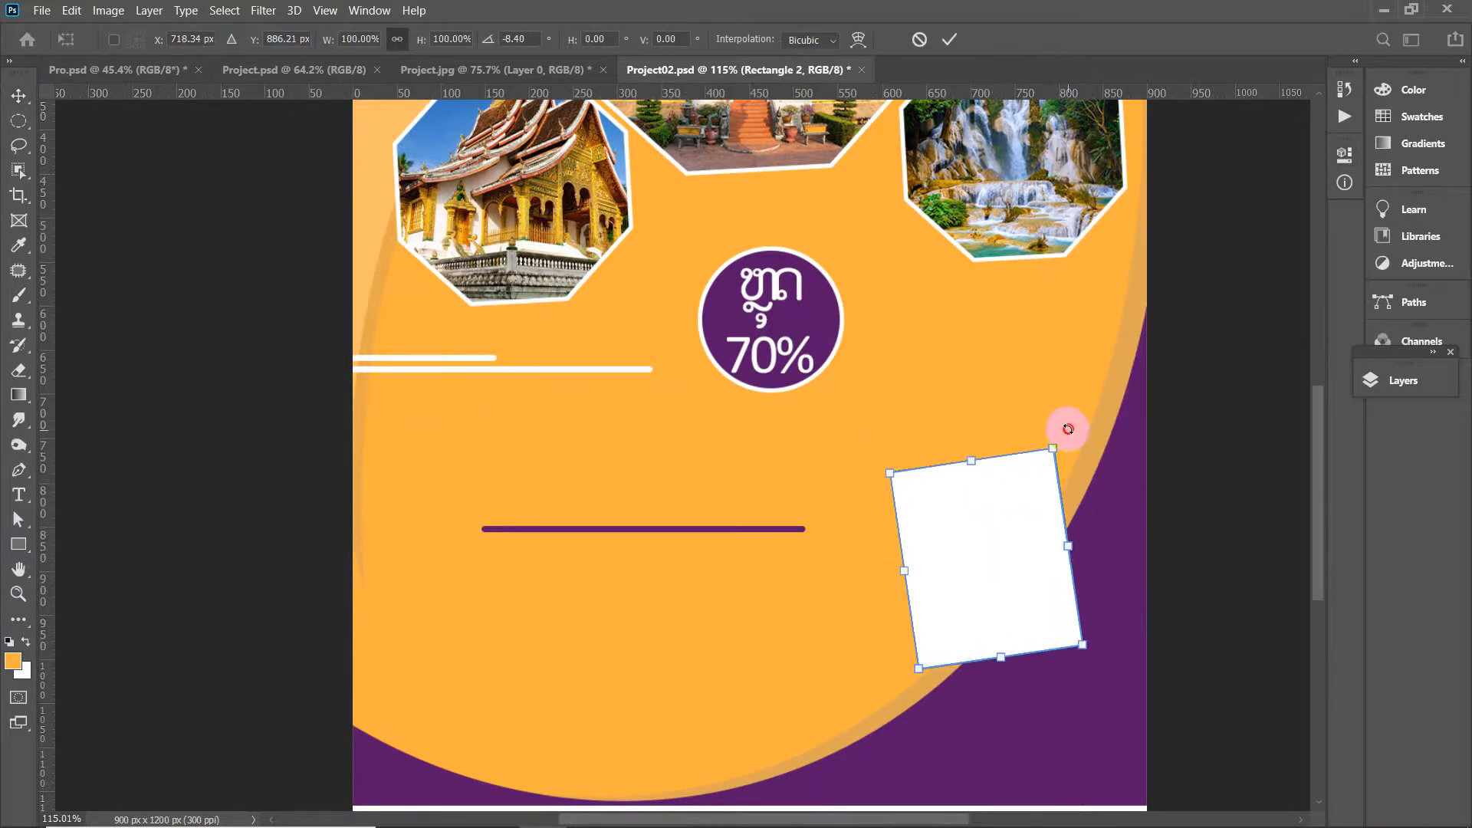
pyautogui.moveTo(1068, 428); pyautogui.dragTo(1063, 428)
pyautogui.press('Return')
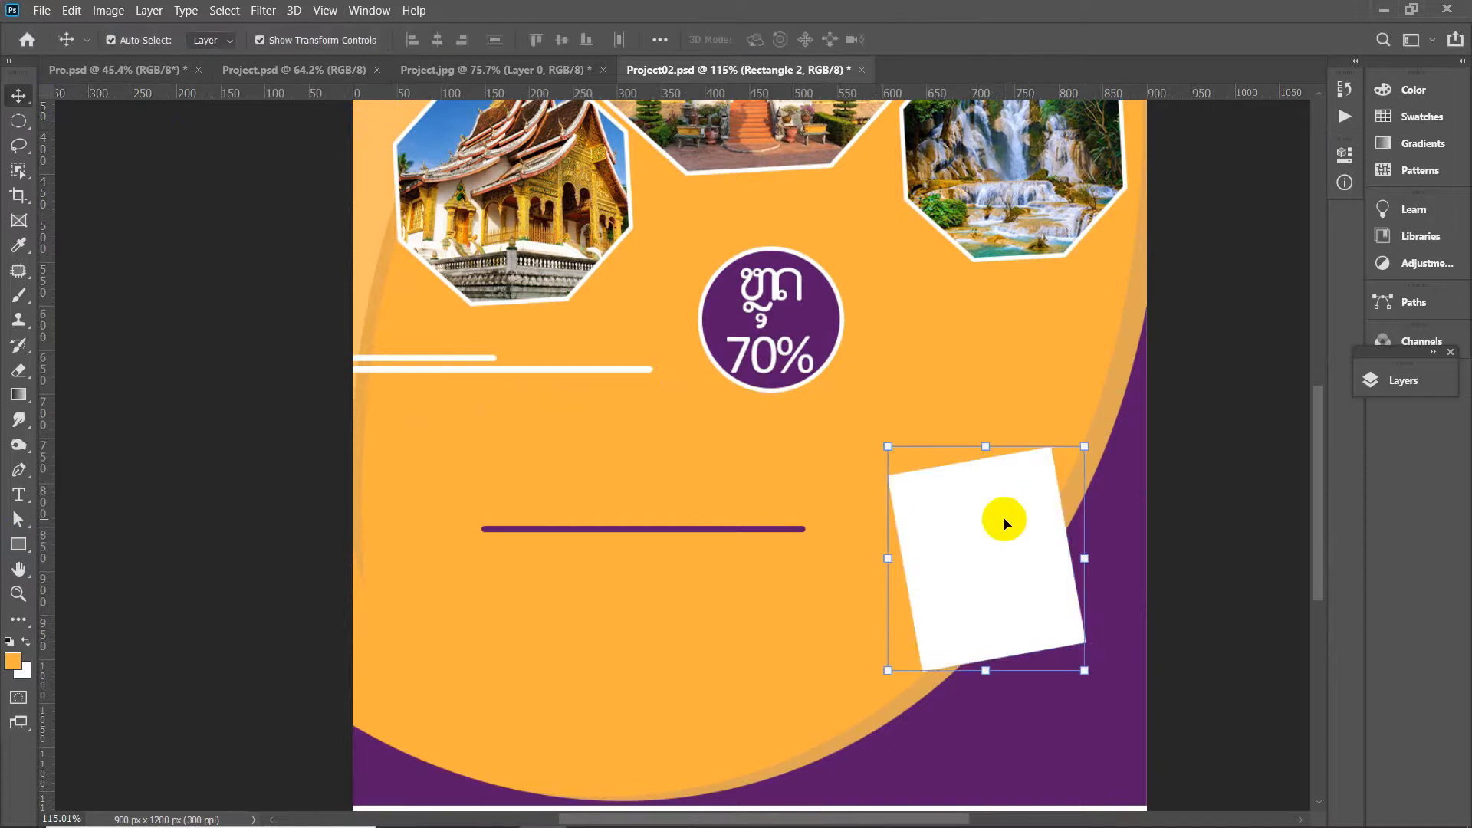
pyautogui.scroll(-3, 1001, 519)
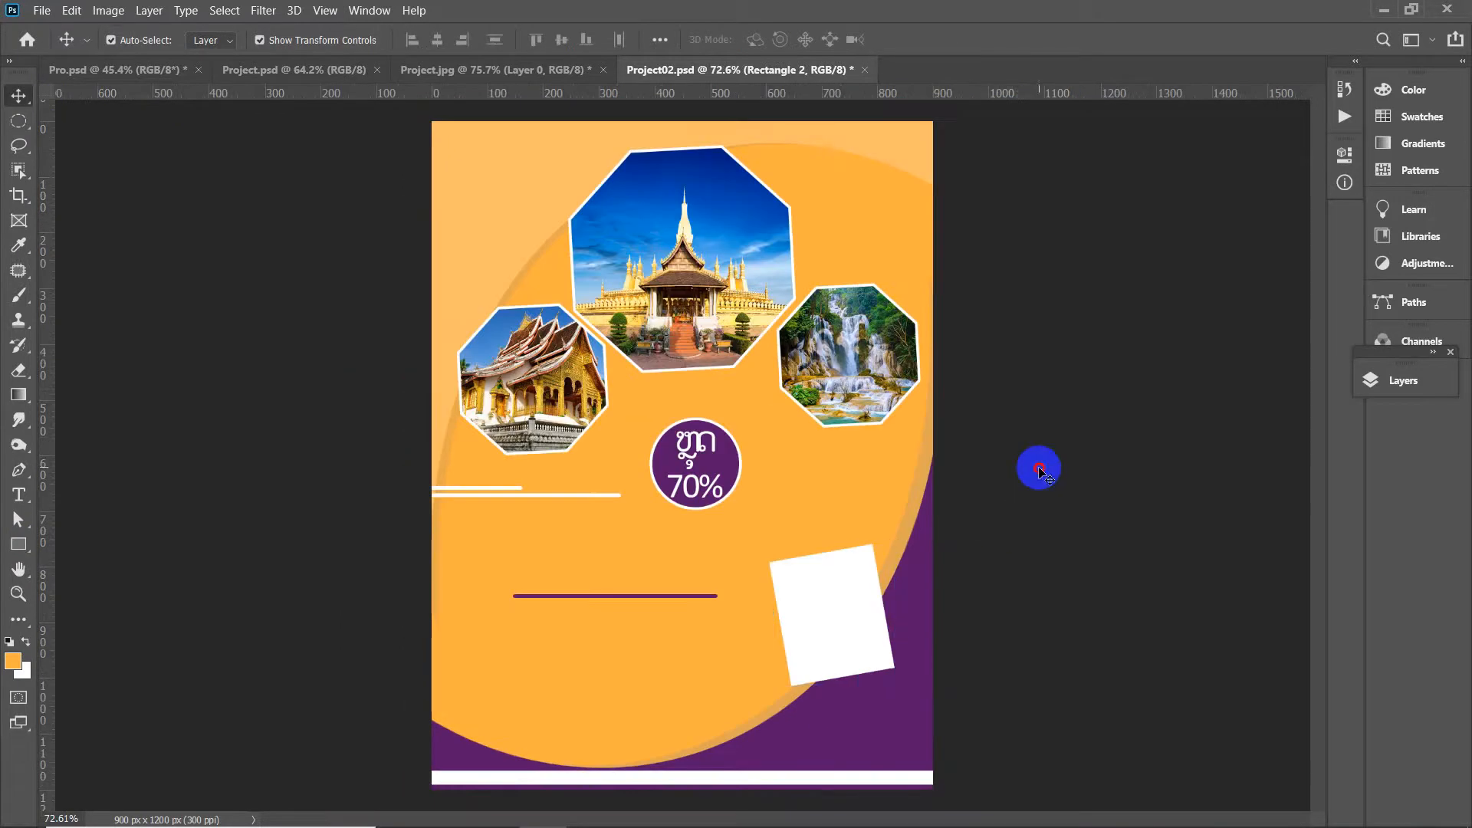
pyautogui.click(1040, 470)
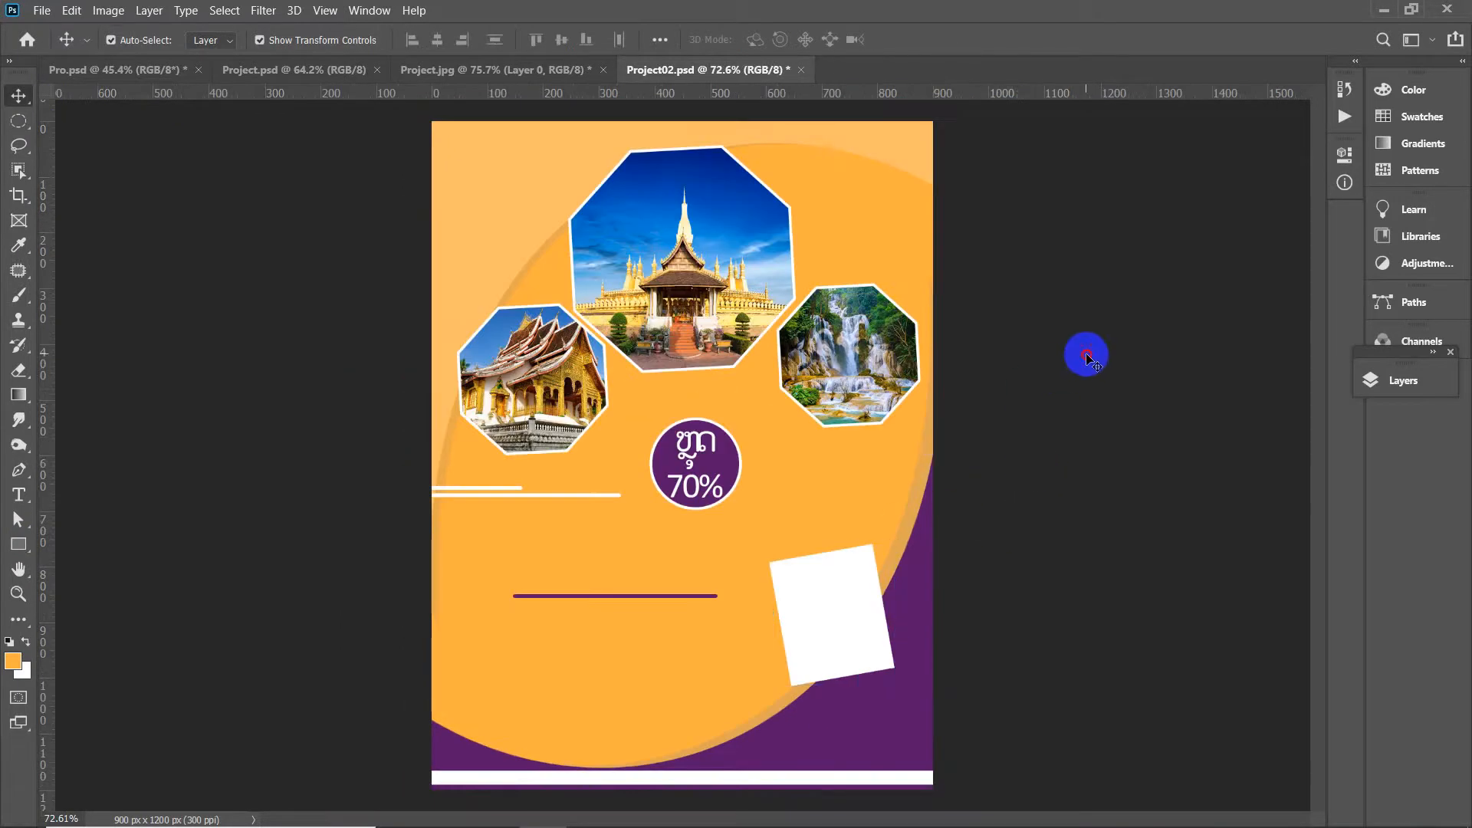
# Reposition and slightly widen the large purple shape behind the orange curve, keeping it flush with the poster's bottom edge
pyautogui.scroll(2, 1029, 495)
pyautogui.scroll(-2, 509, 608)
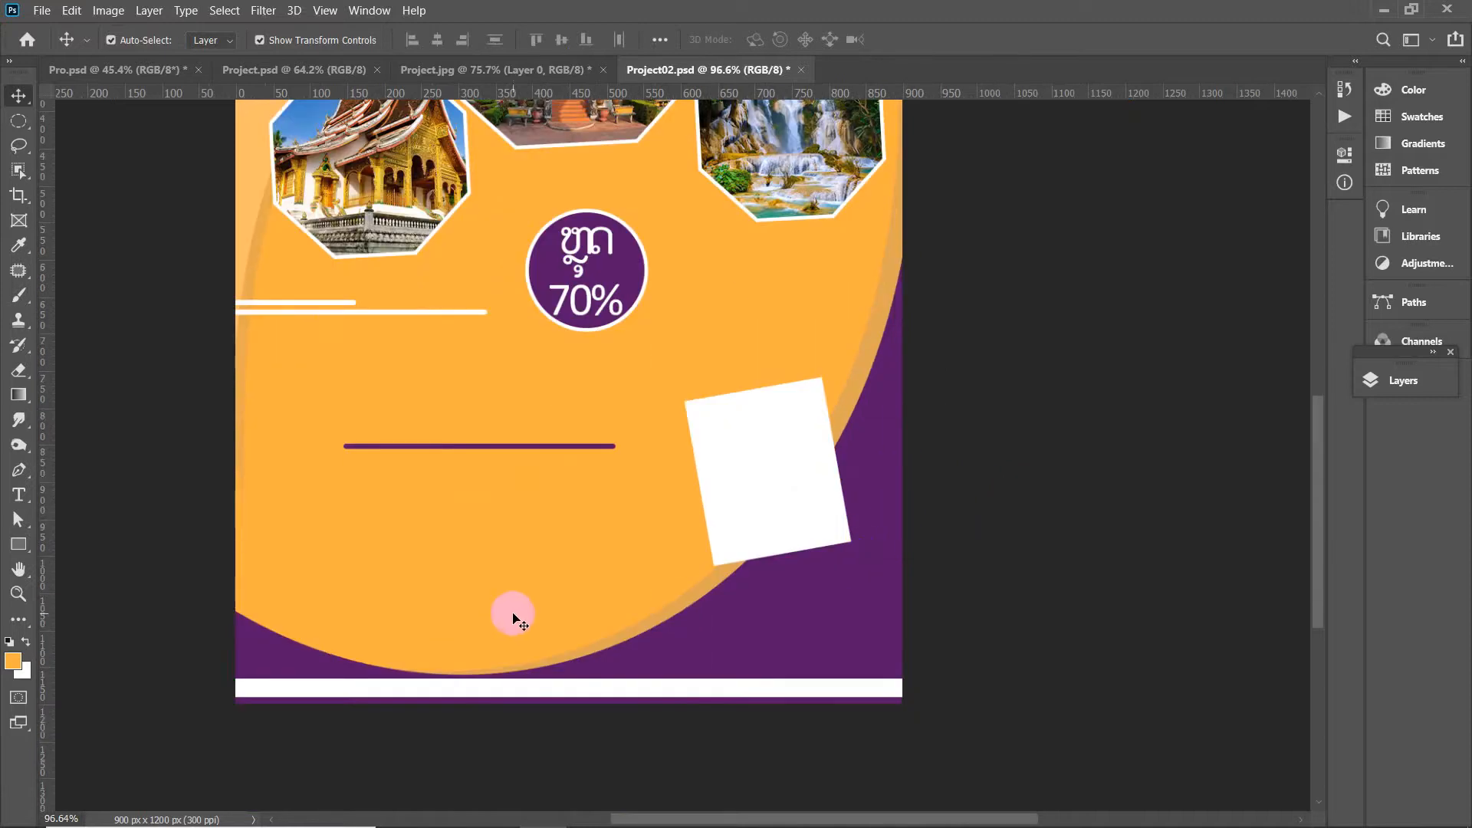
pyautogui.click(444, 680)
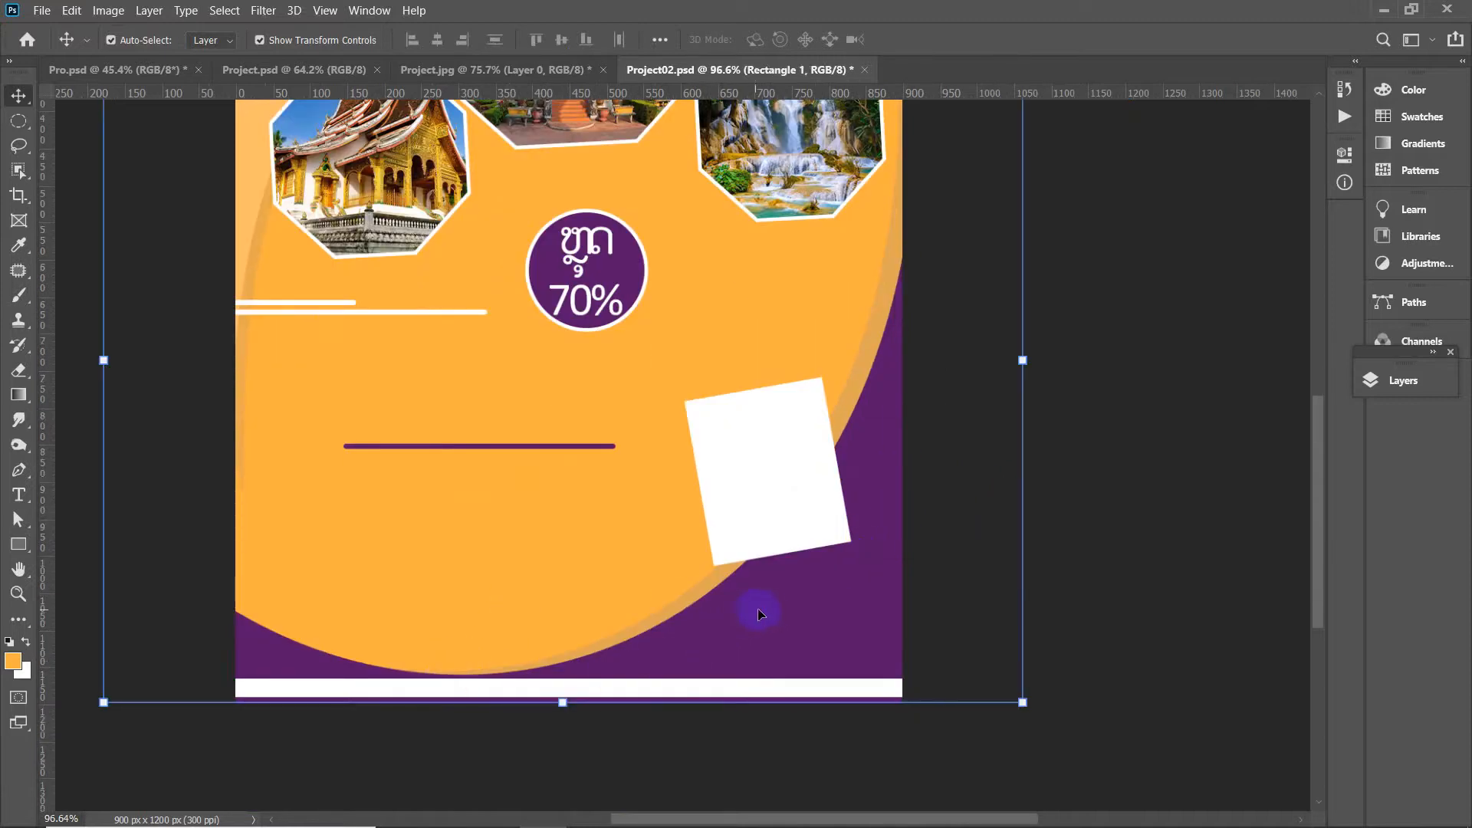
pyautogui.moveTo(759, 611); pyautogui.dragTo(698, 629)
pyautogui.moveTo(563, 698); pyautogui.dragTo(568, 703)
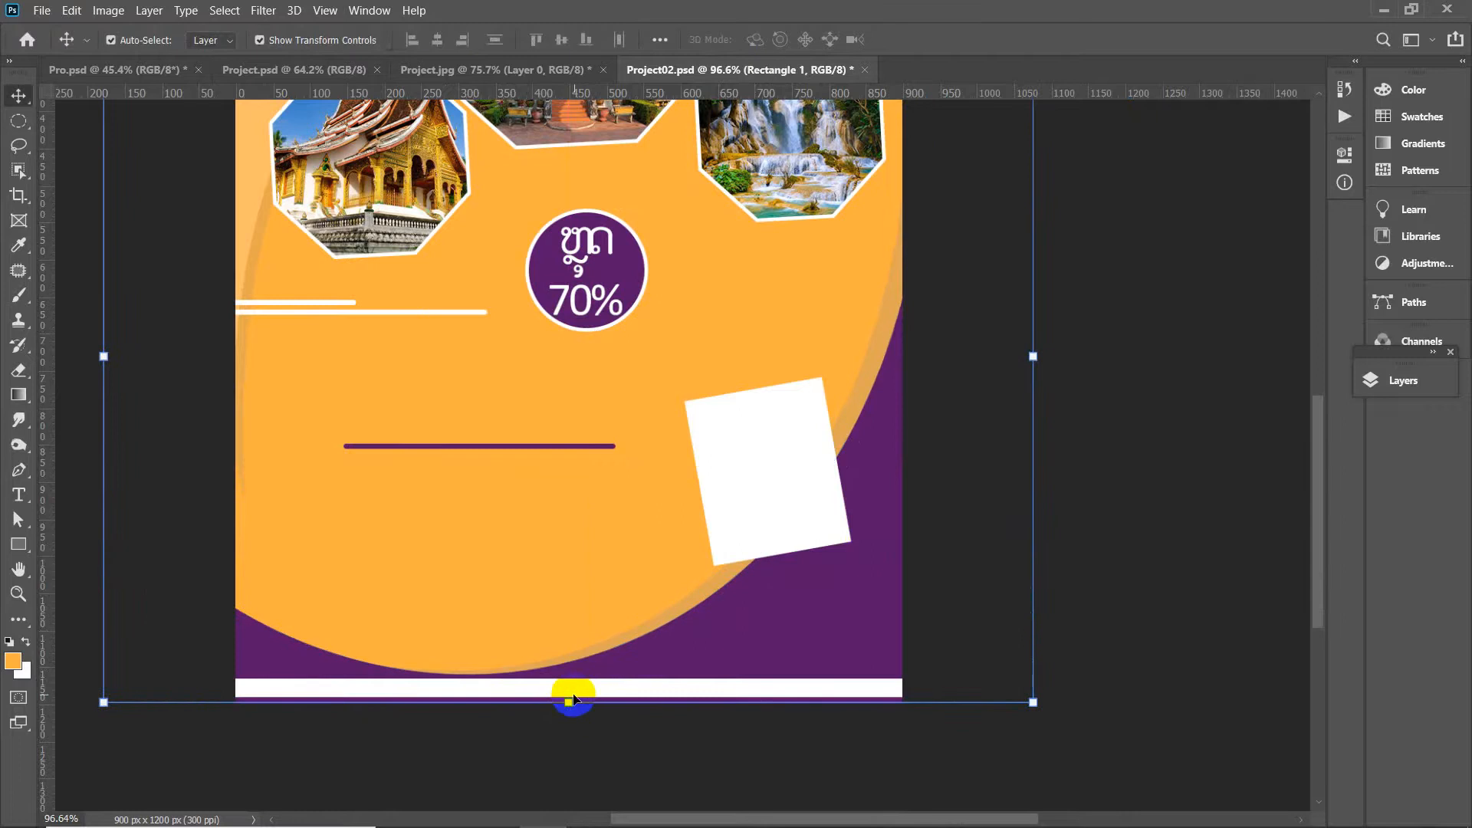
pyautogui.click(949, 510)
pyautogui.hotkey('ctrl', '0')
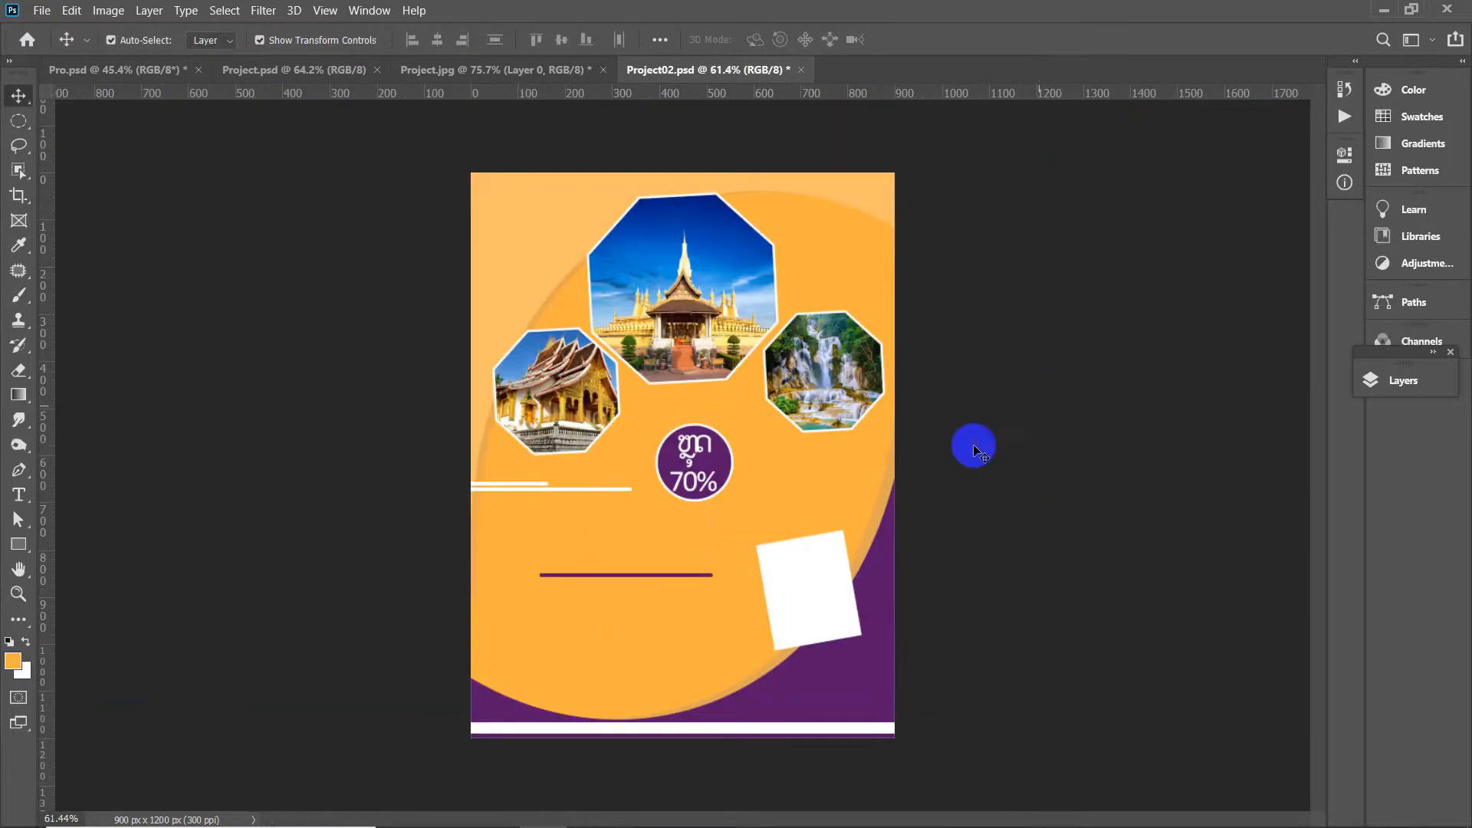
pyautogui.hotkey('ctrl', '0')
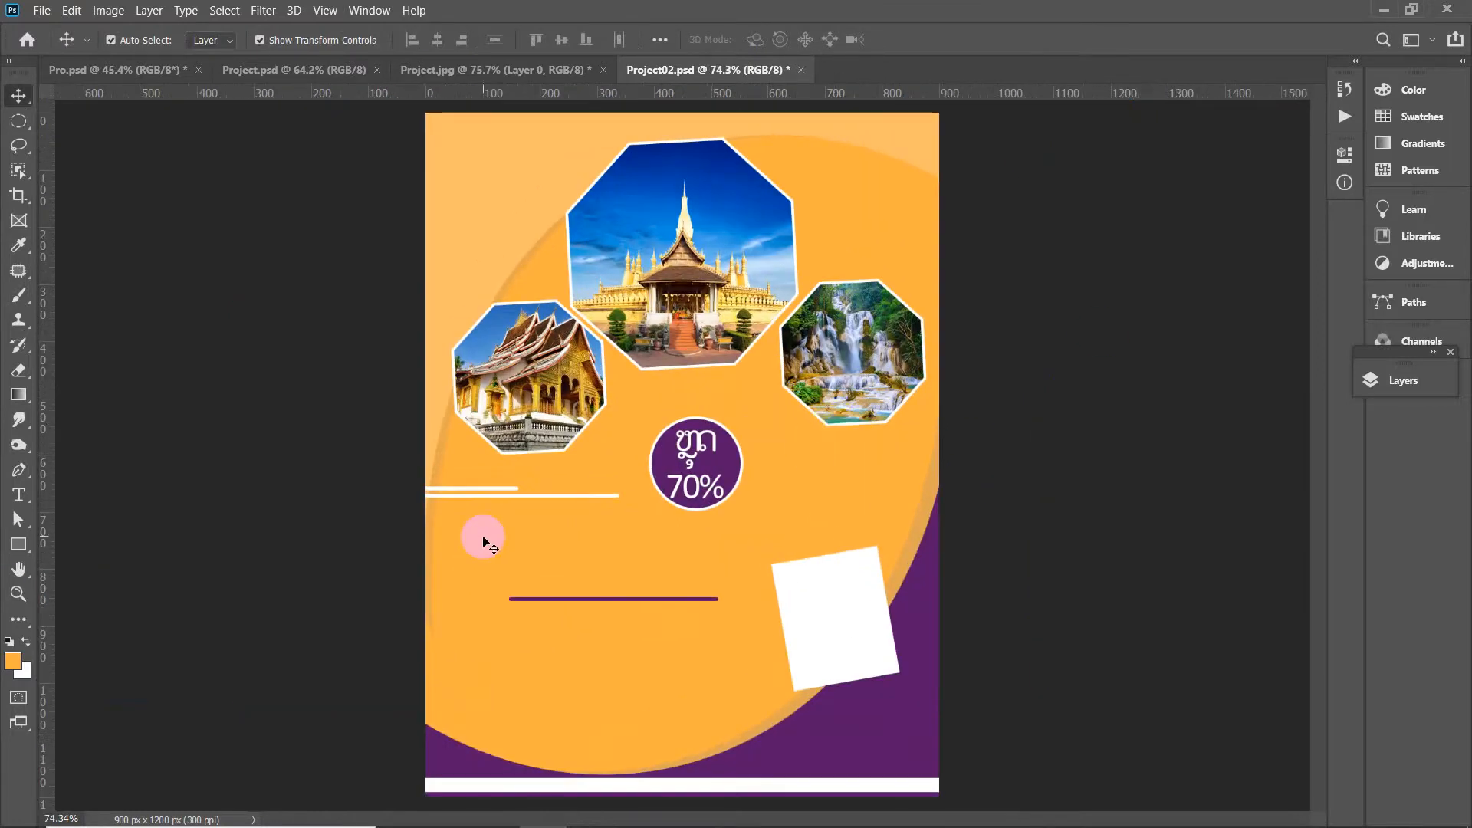
pyautogui.scroll(3, 460, 534)
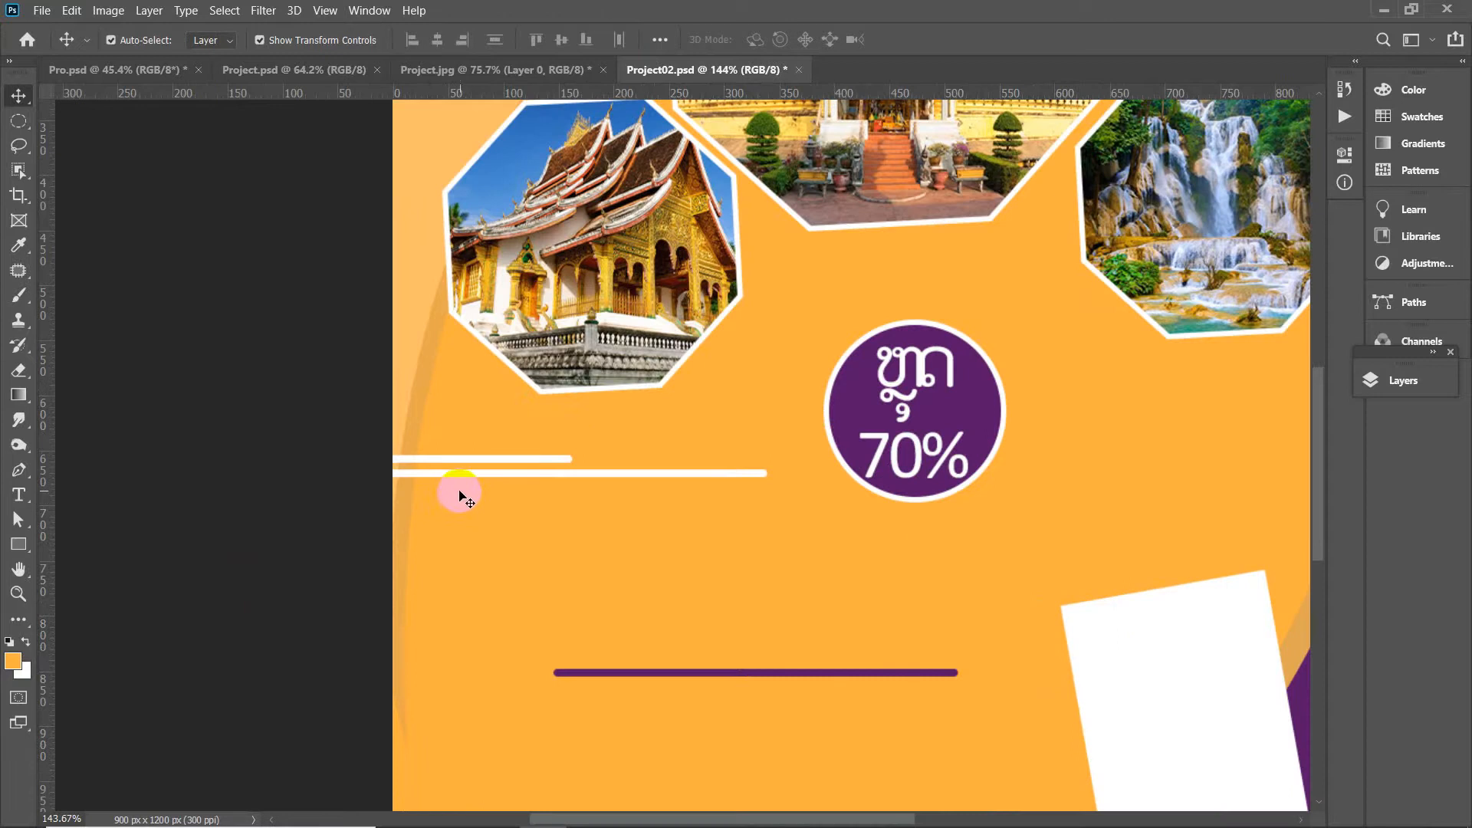
pyautogui.click(19, 494)
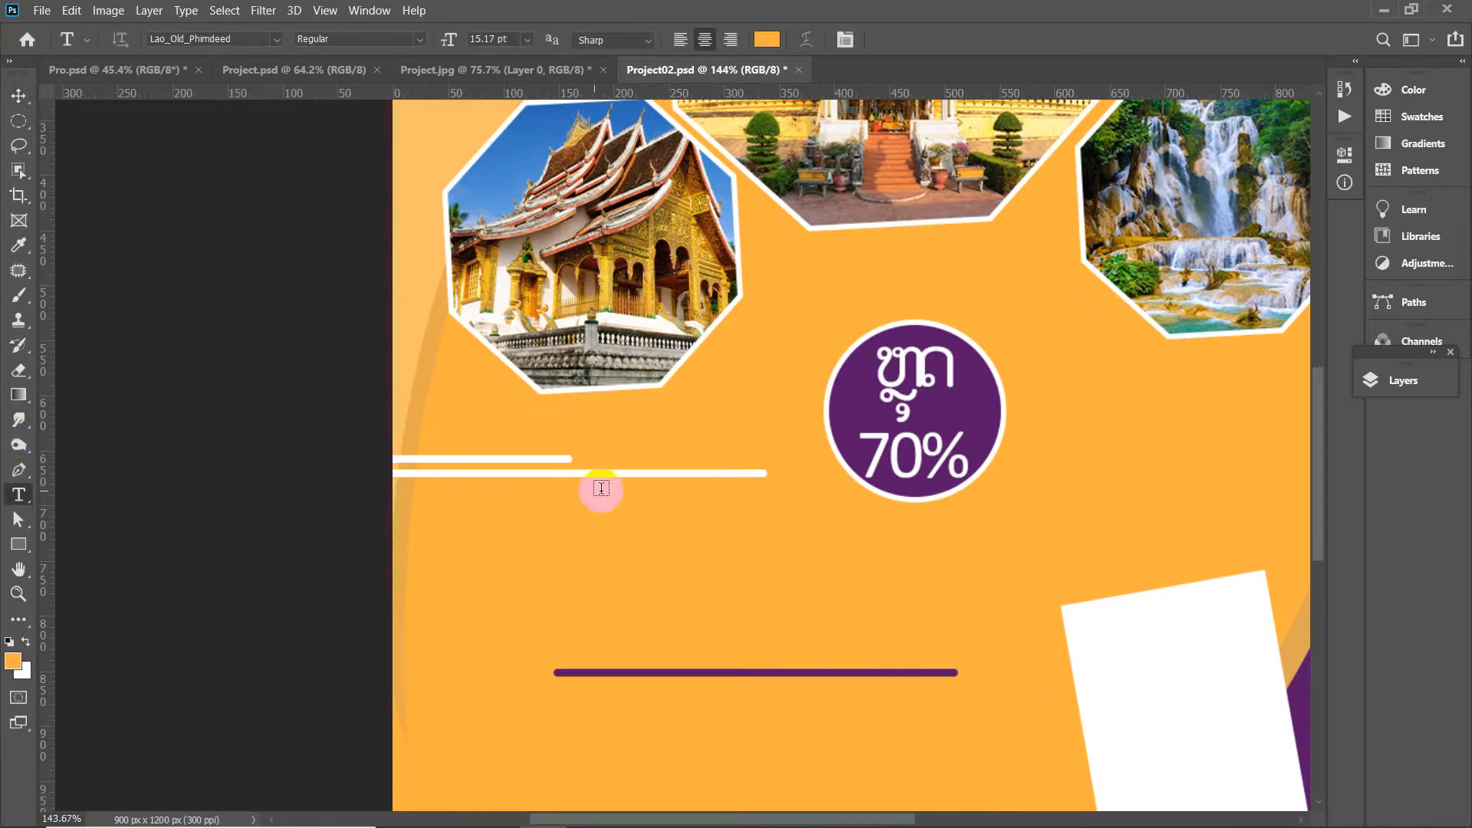
pyautogui.scroll(5, 601, 489)
pyautogui.scroll(-3, 523, 595)
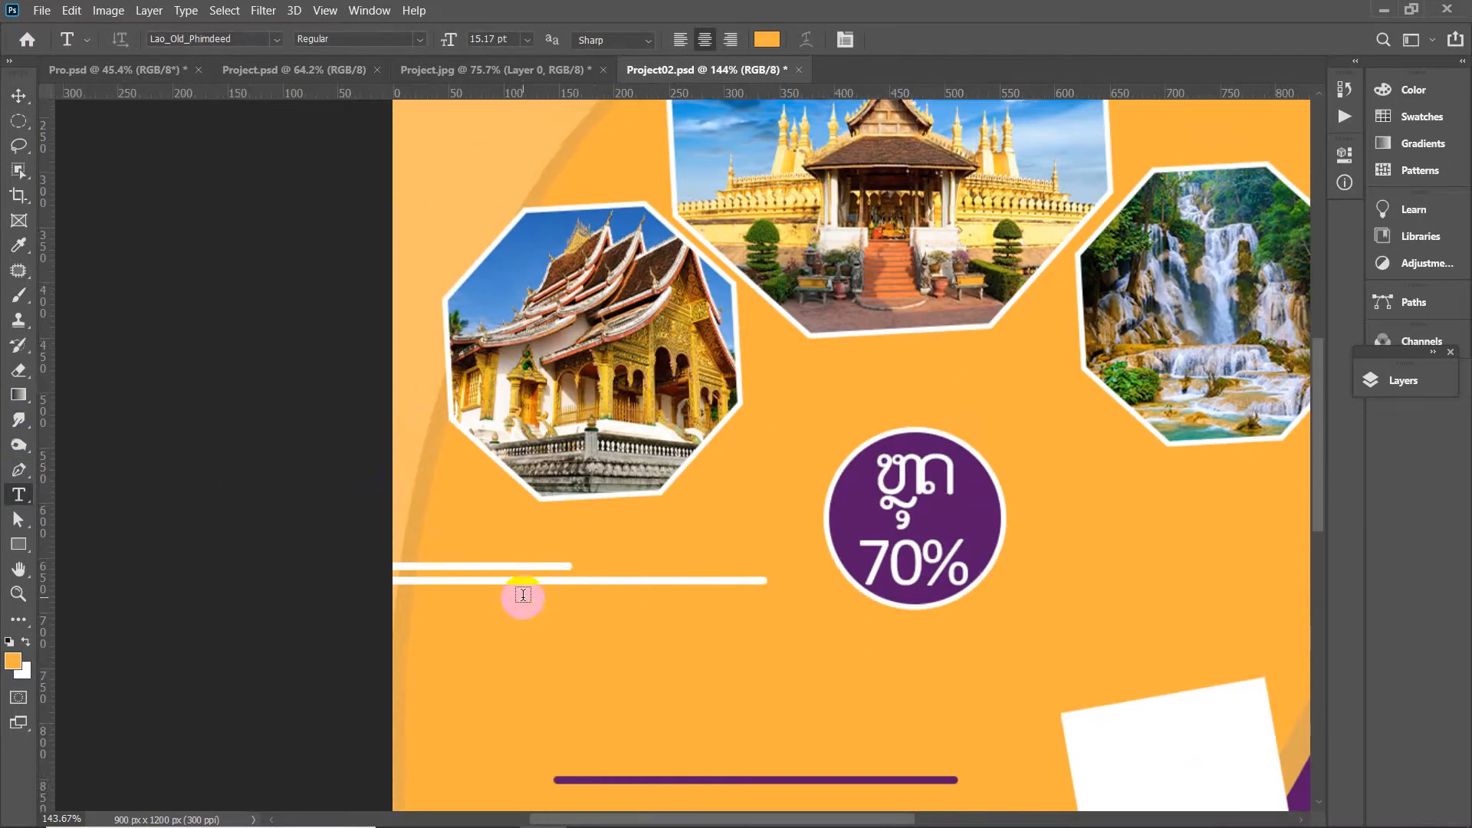
pyautogui.scroll(-2, 523, 595)
pyautogui.scroll(-4, 905, 485)
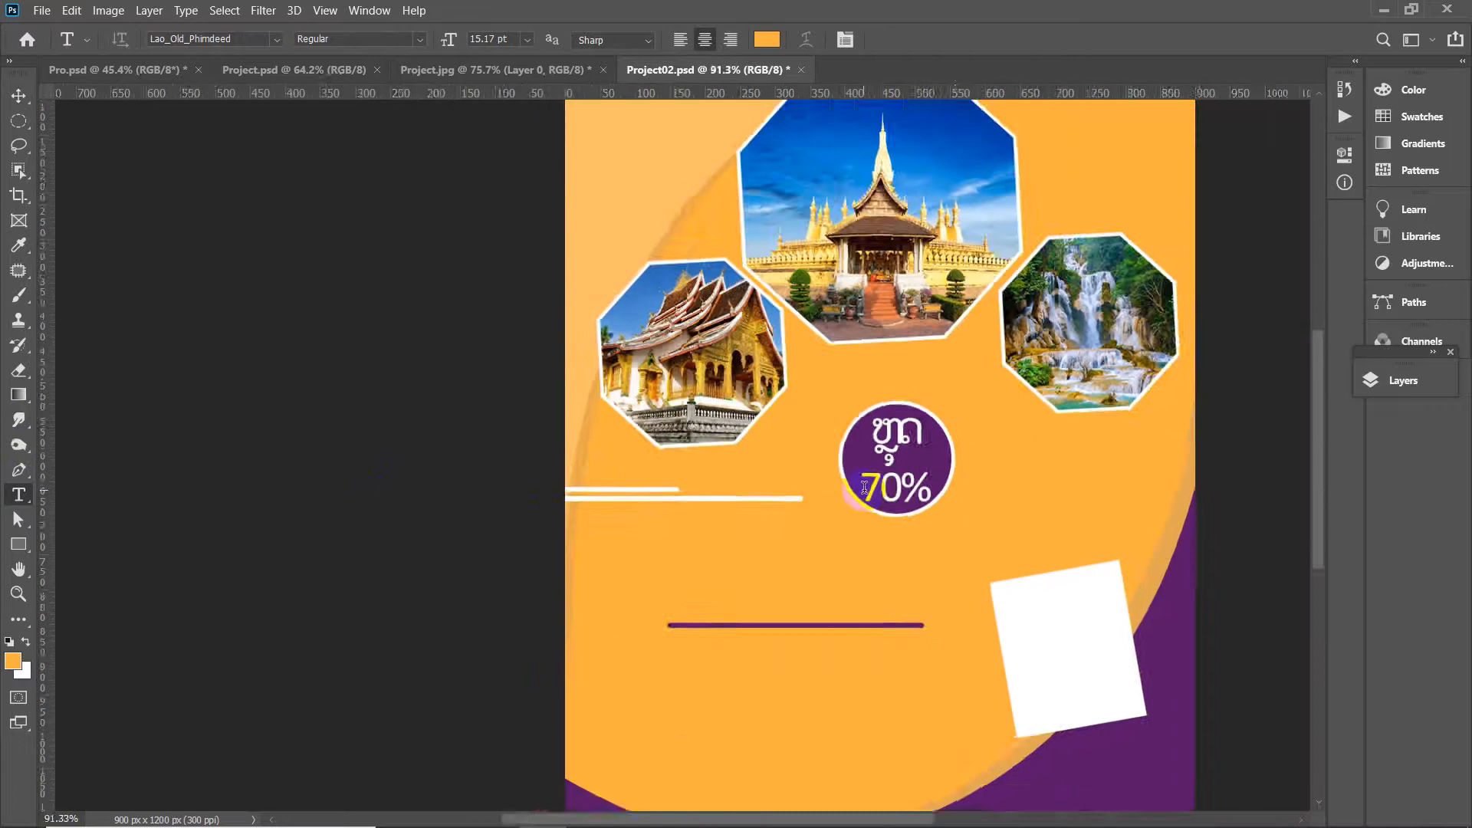
pyautogui.scroll(2, 698, 537)
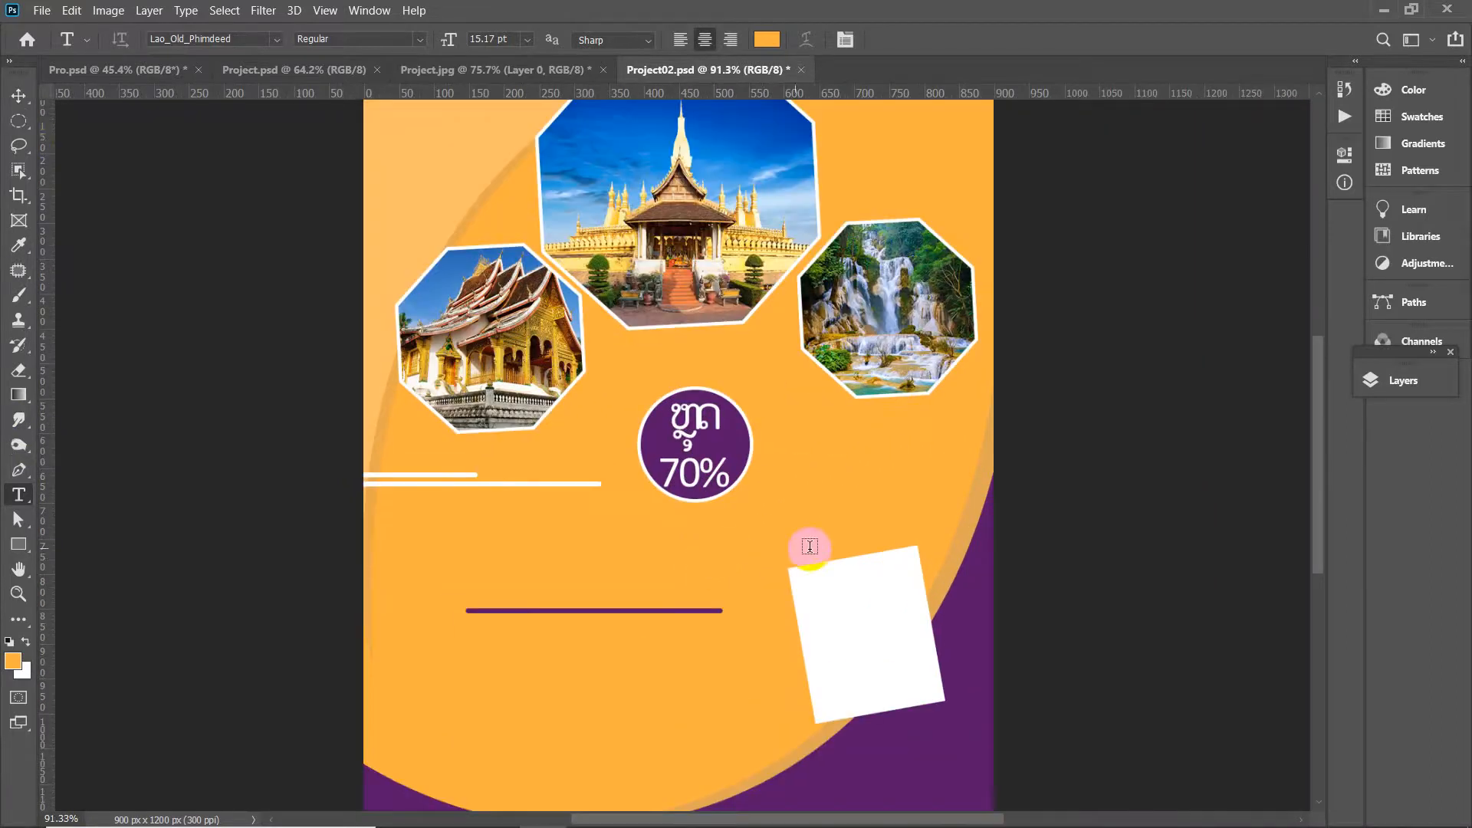
pyautogui.click(19, 96)
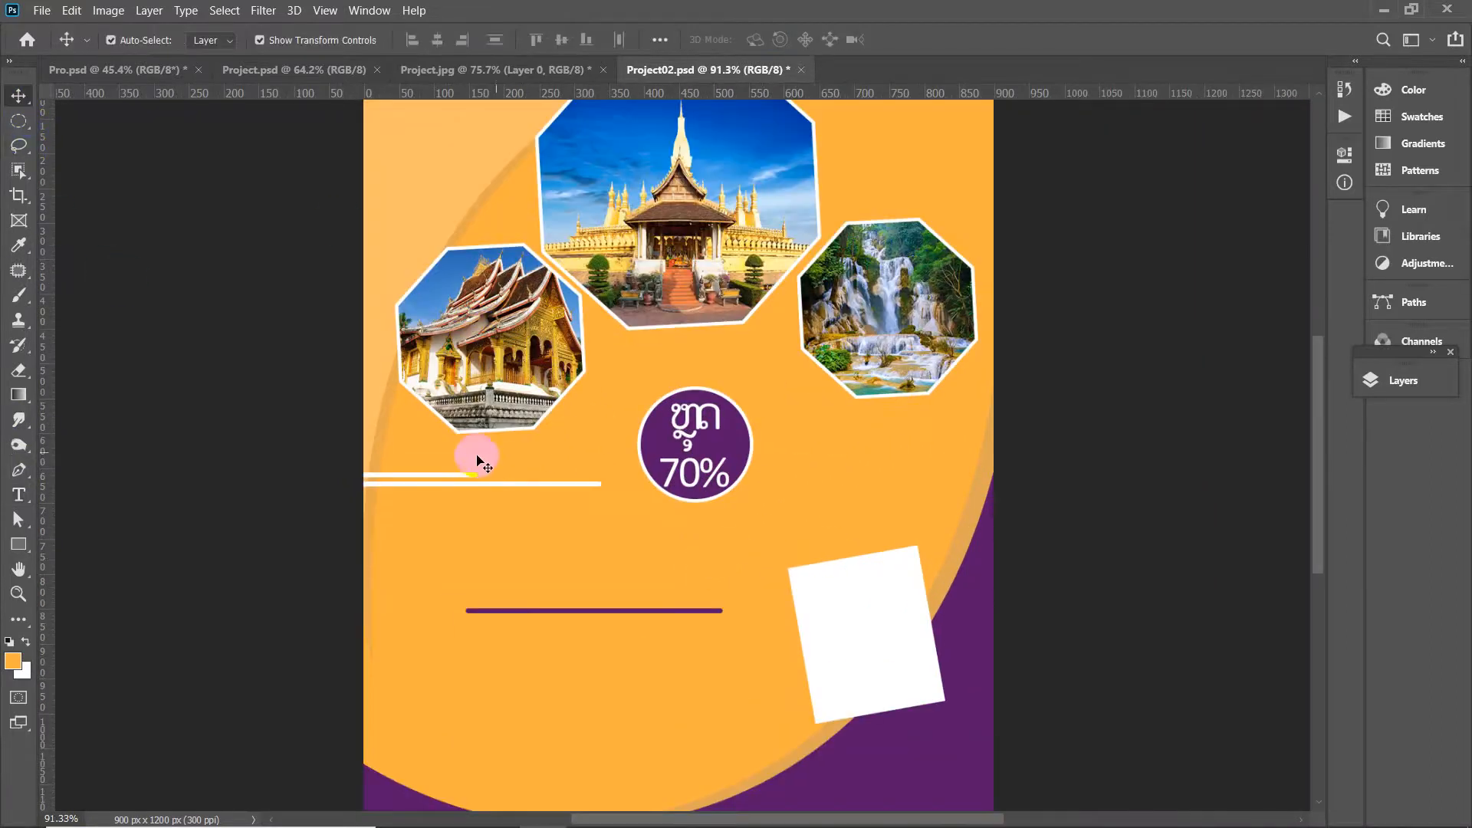
pyautogui.click(426, 476)
pyautogui.click(246, 565)
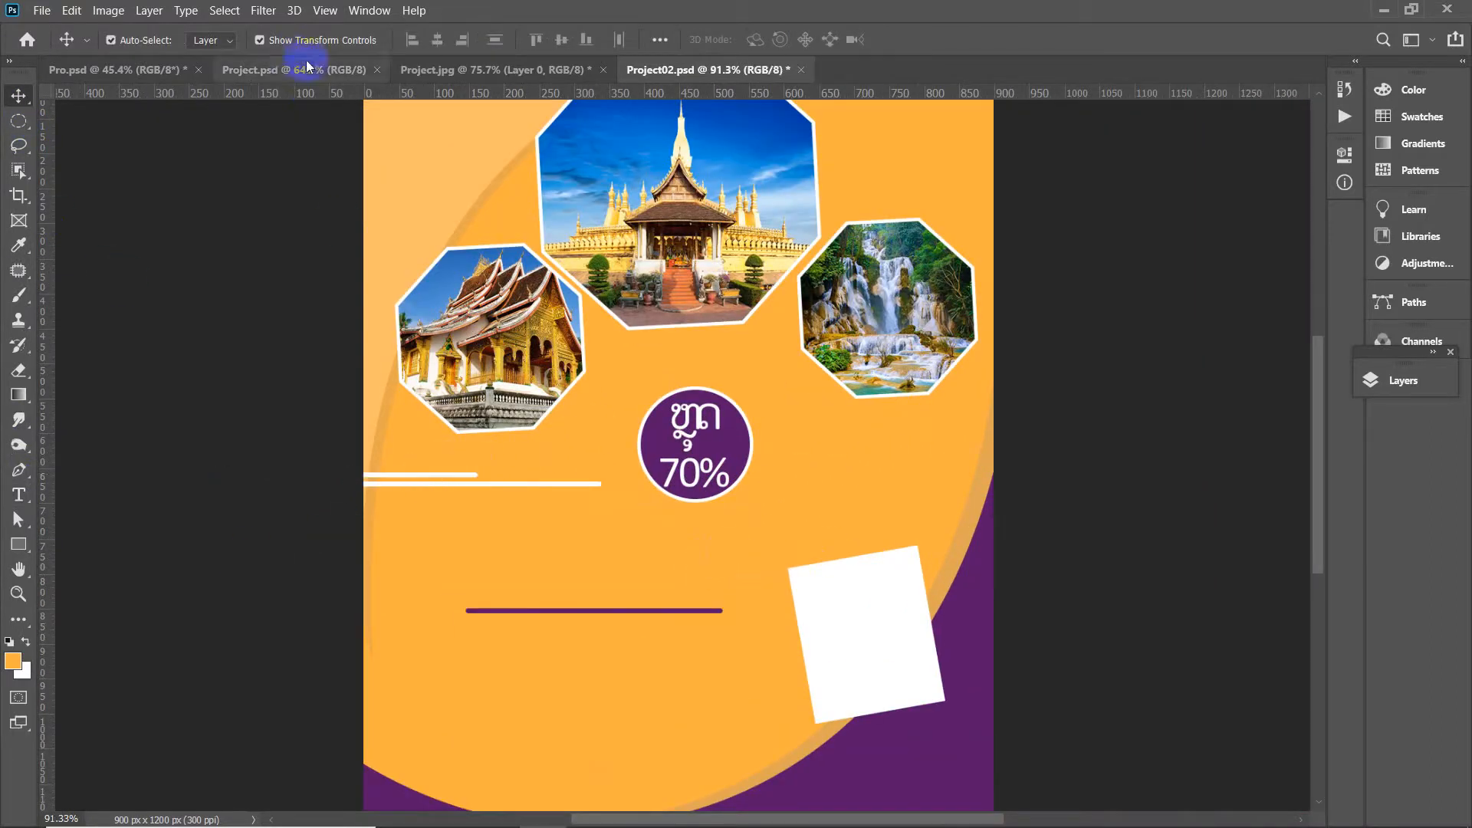
# Switch to the Project.psd document and select its large purple title "ລາວທ່ຽວລາວ"
pyautogui.click(297, 73)
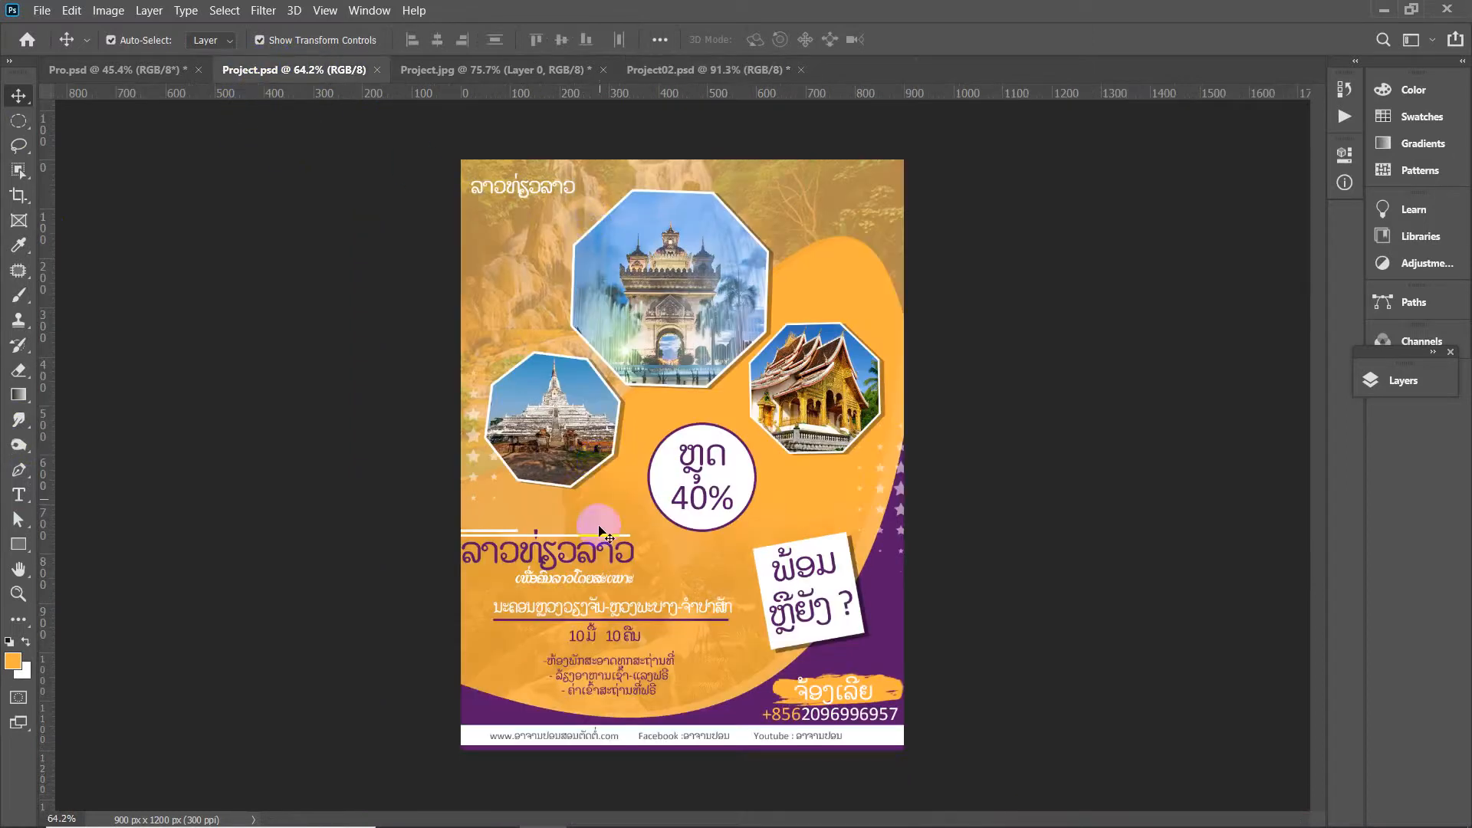
pyautogui.scroll(3, 602, 531)
pyautogui.click(507, 587)
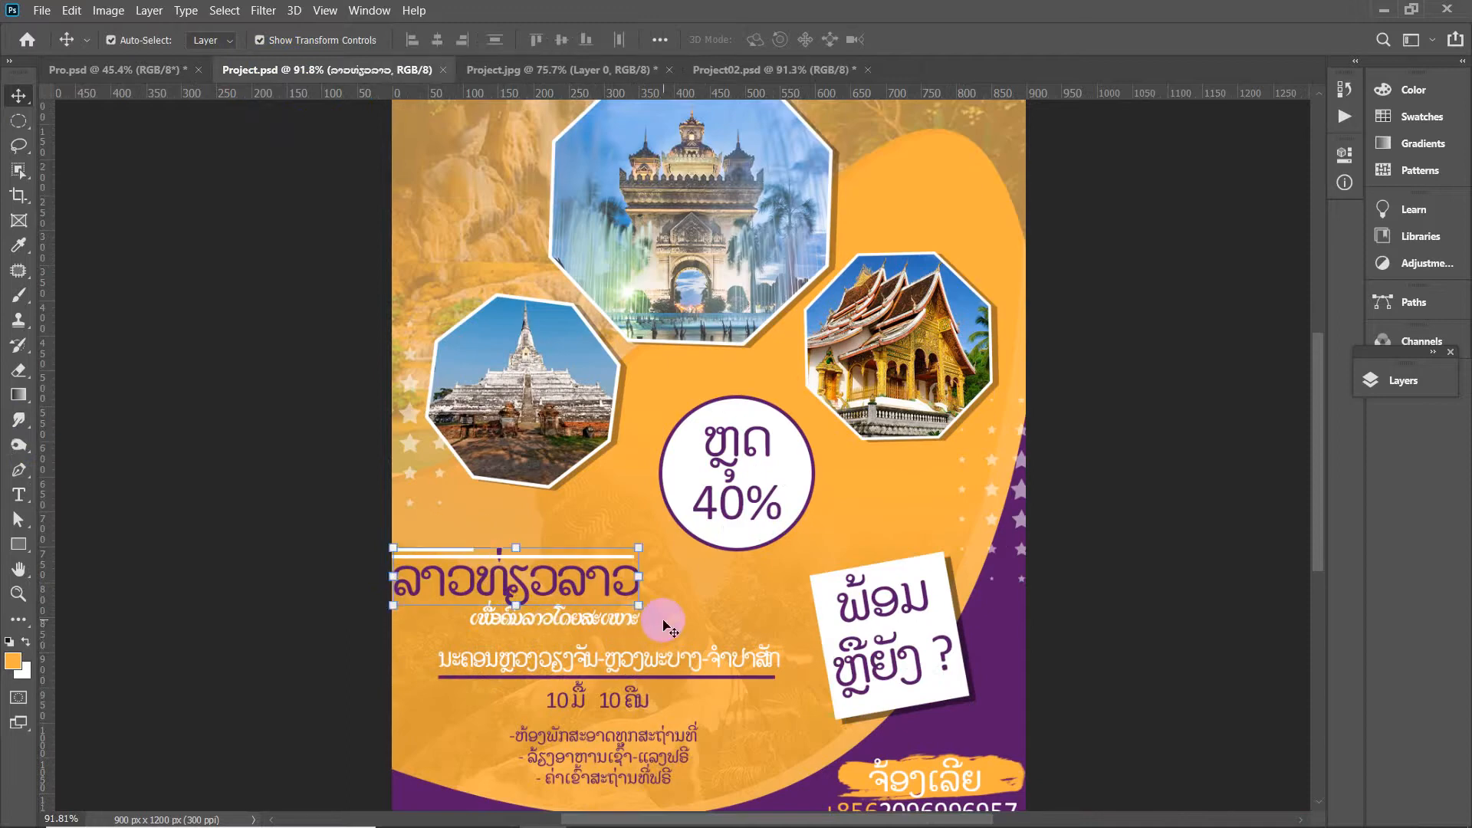
pyautogui.scroll(3, 666, 625)
pyautogui.click(1227, 453)
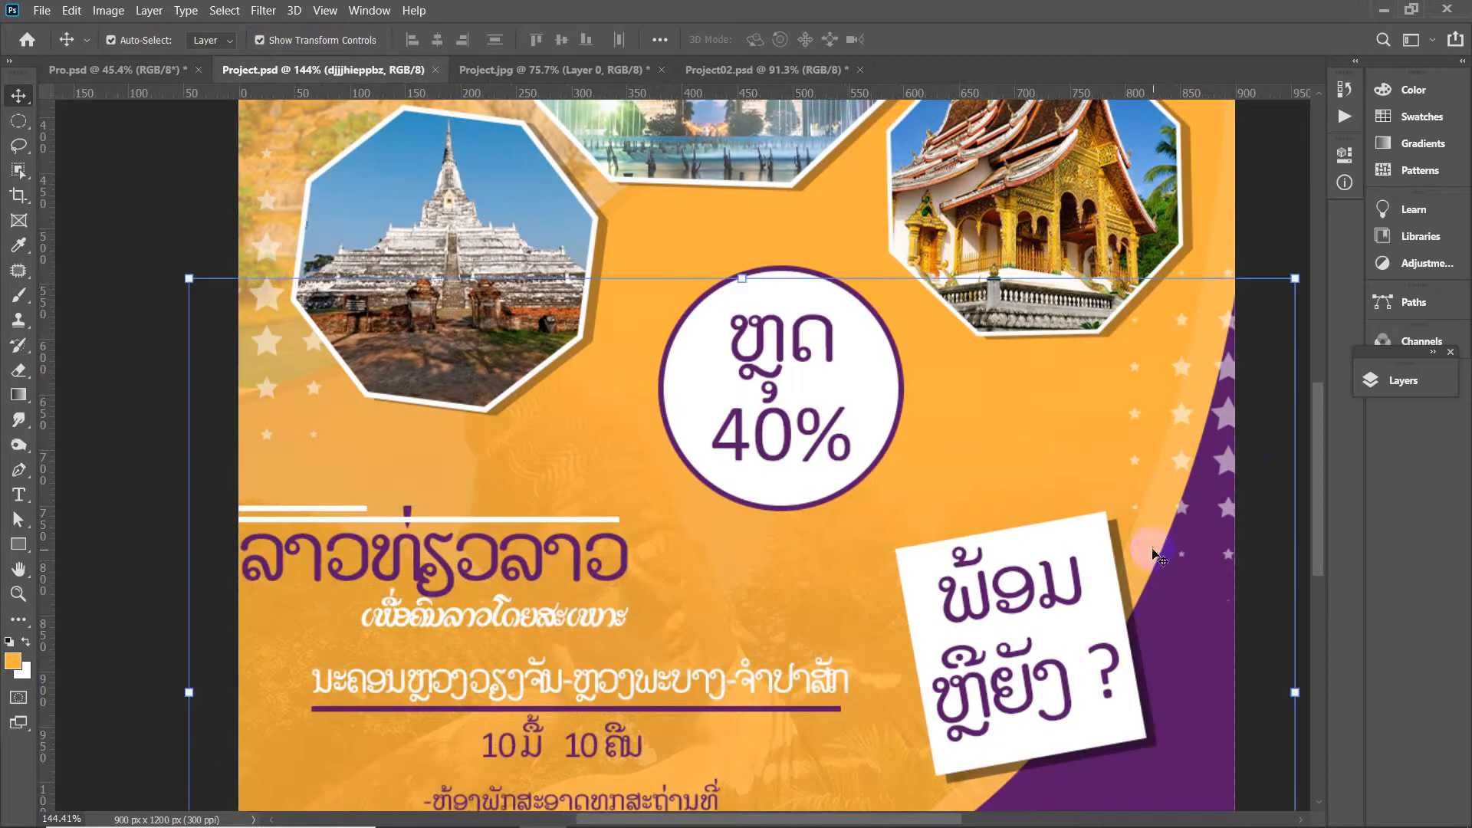
pyautogui.click(488, 557)
# Try to move the purple title out of Project.psd while it is in Free Transform
pyautogui.hotkey('ctrl', 't')
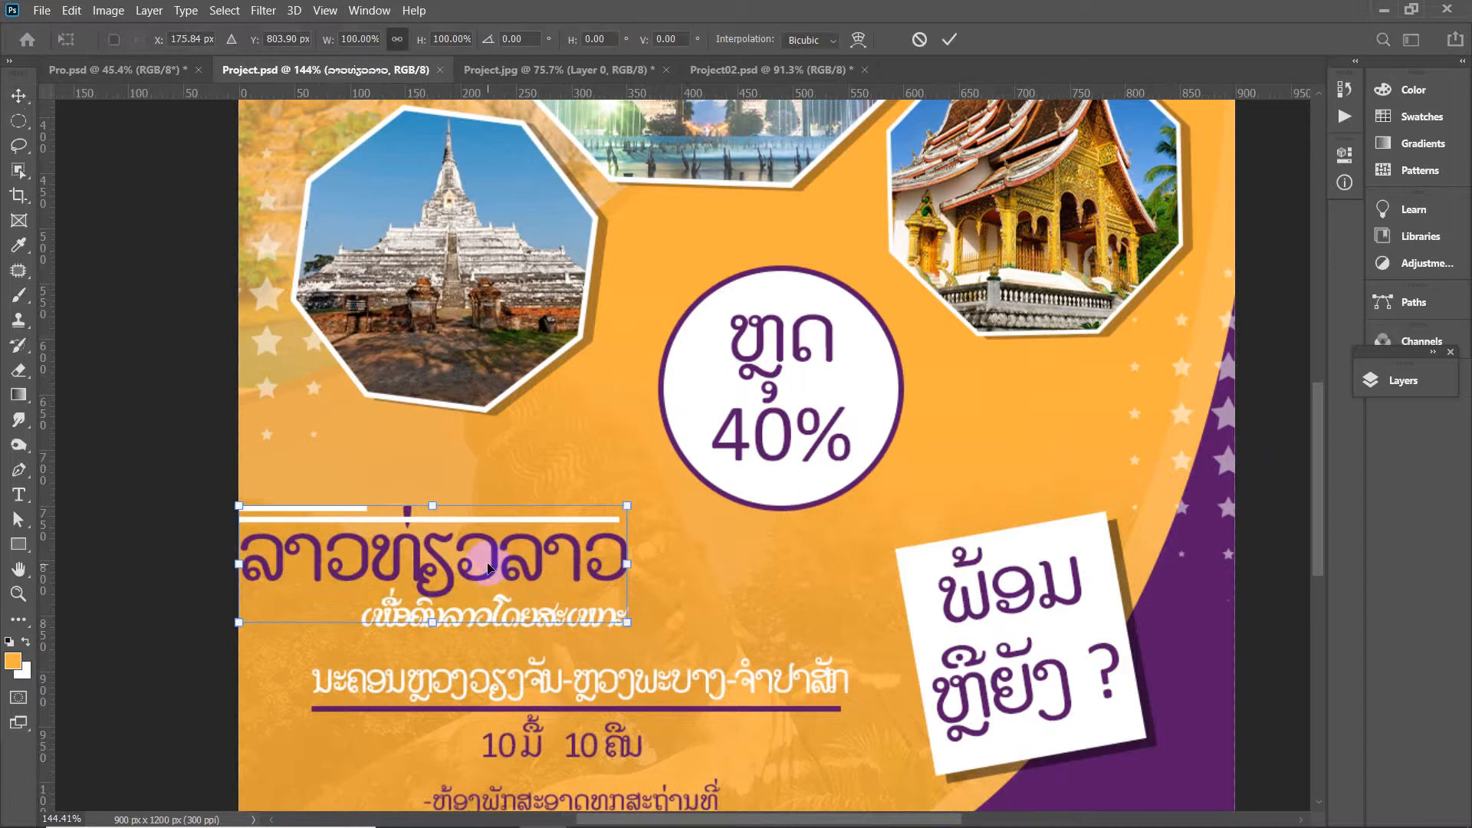
pyautogui.moveTo(488, 568); pyautogui.dragTo(642, 681)
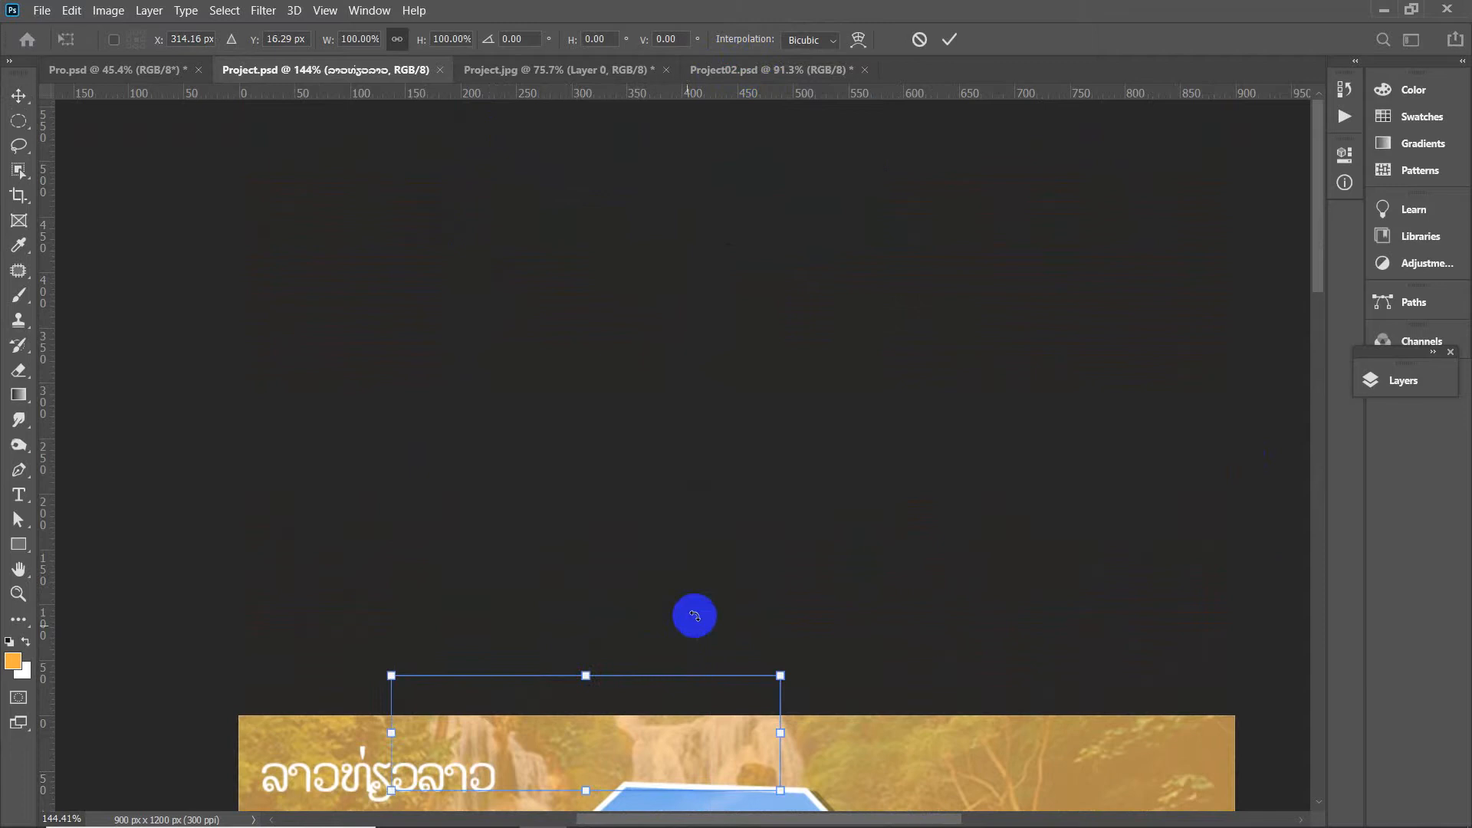
pyautogui.scroll(-2, 694, 616)
pyautogui.press('Return')
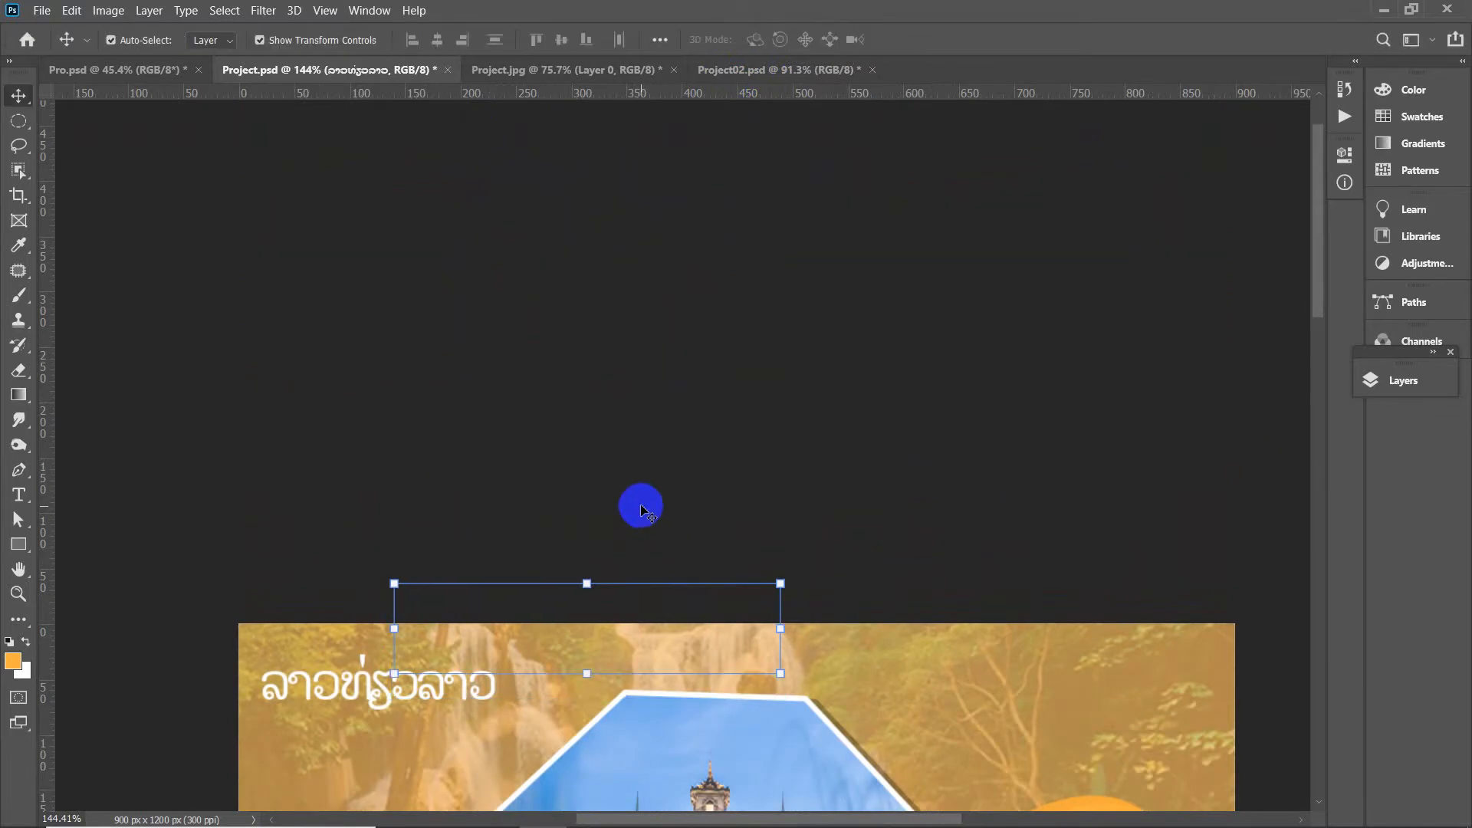
pyautogui.scroll(-5, 643, 509)
pyautogui.hotkey('ctrl', '0')
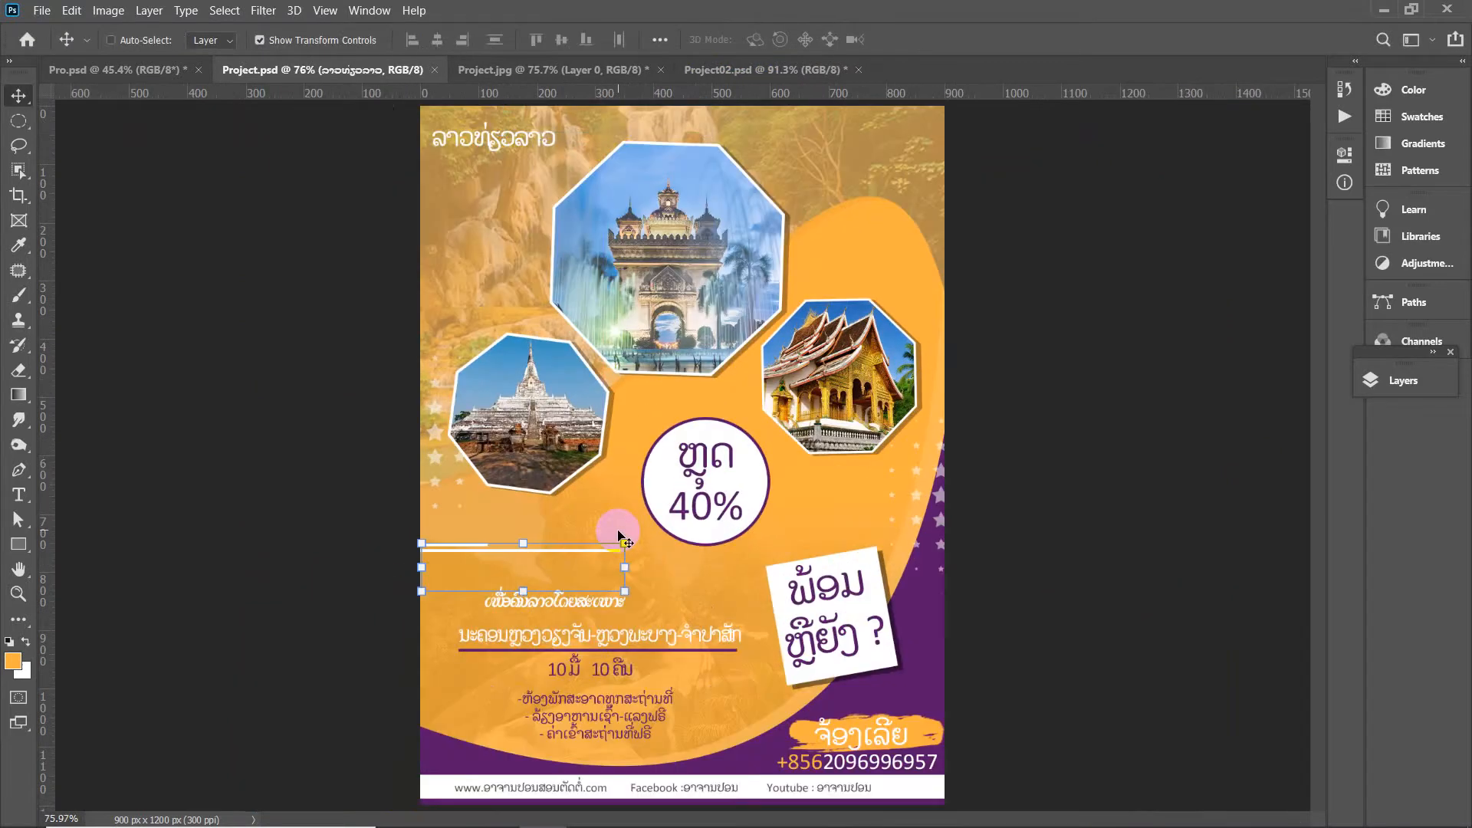
# Copy the purple title "ລາວທ່ຽວລາວ" into Project02.psd just below the two white lines and scale it to 86.64%
pyautogui.moveTo(619, 535); pyautogui.dragTo(470, 518)
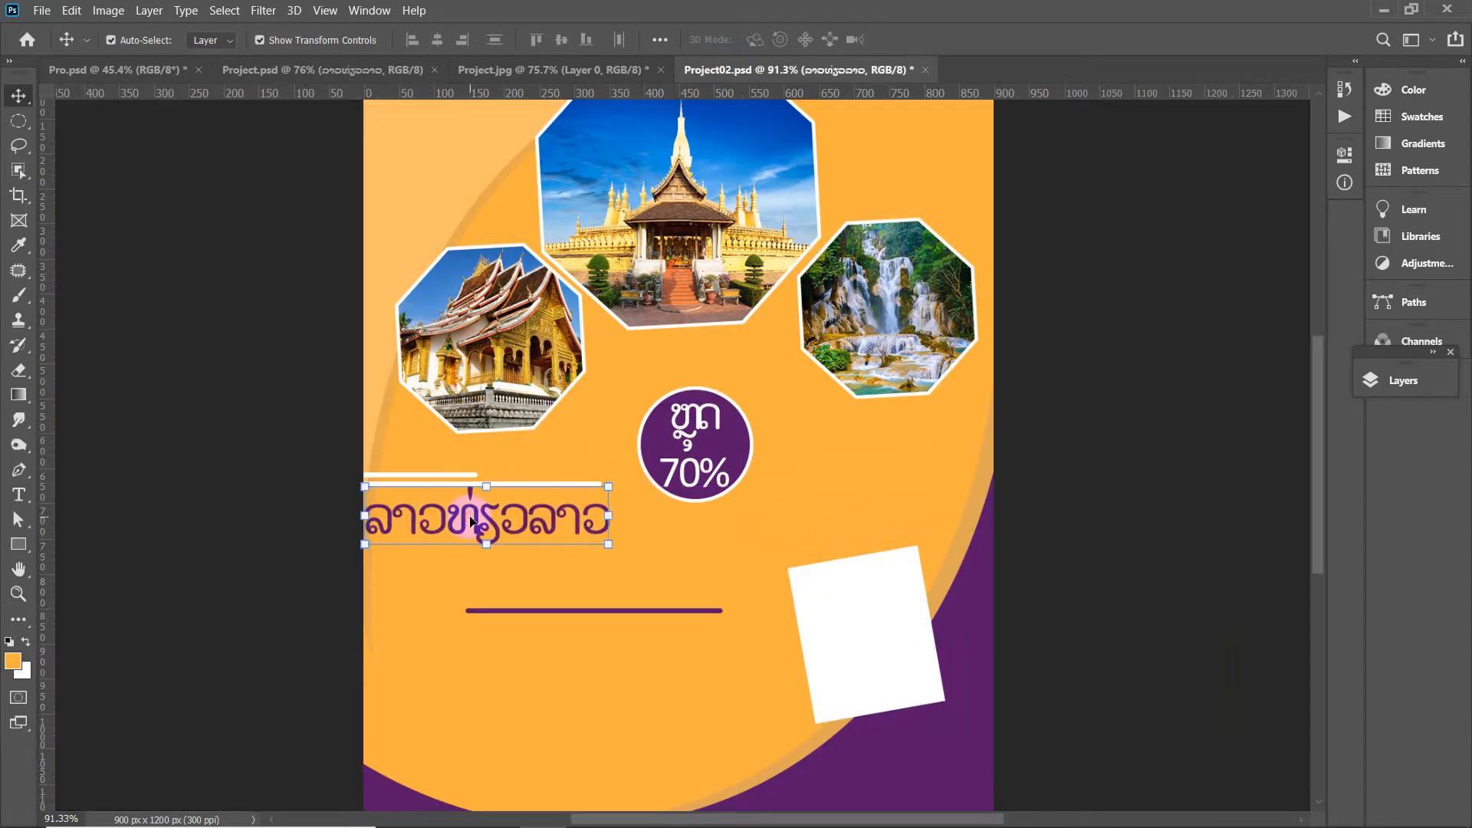
pyautogui.moveTo(617, 496); pyautogui.dragTo(557, 525)
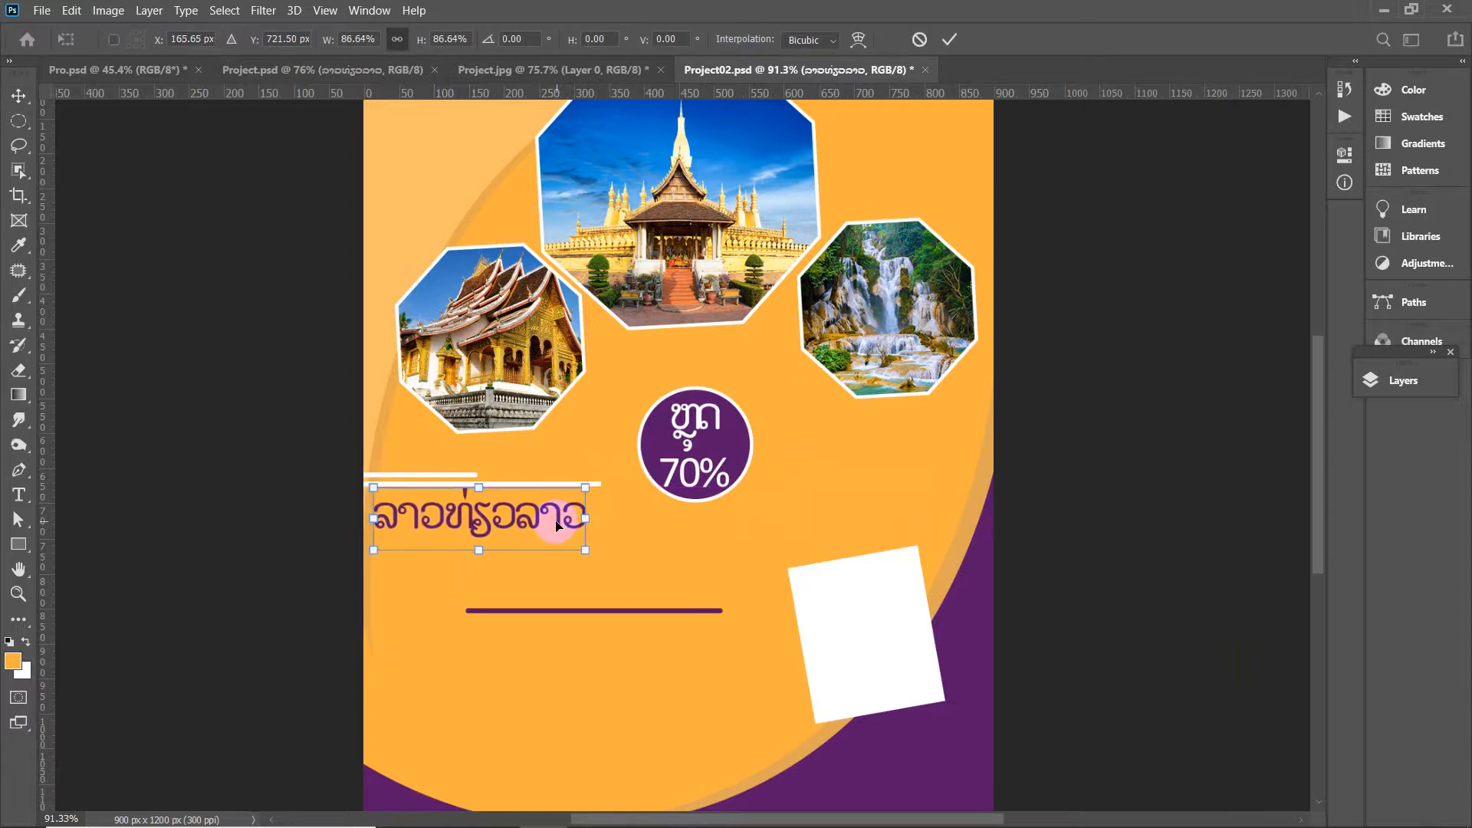
pyautogui.press('Return')
# Copy the white subtitle "ເພື່ອຄົນລາວໂດຍສະເພາະ" from Project.psd into Project02.psd, placing it just below the purple title
pyautogui.click(261, 75)
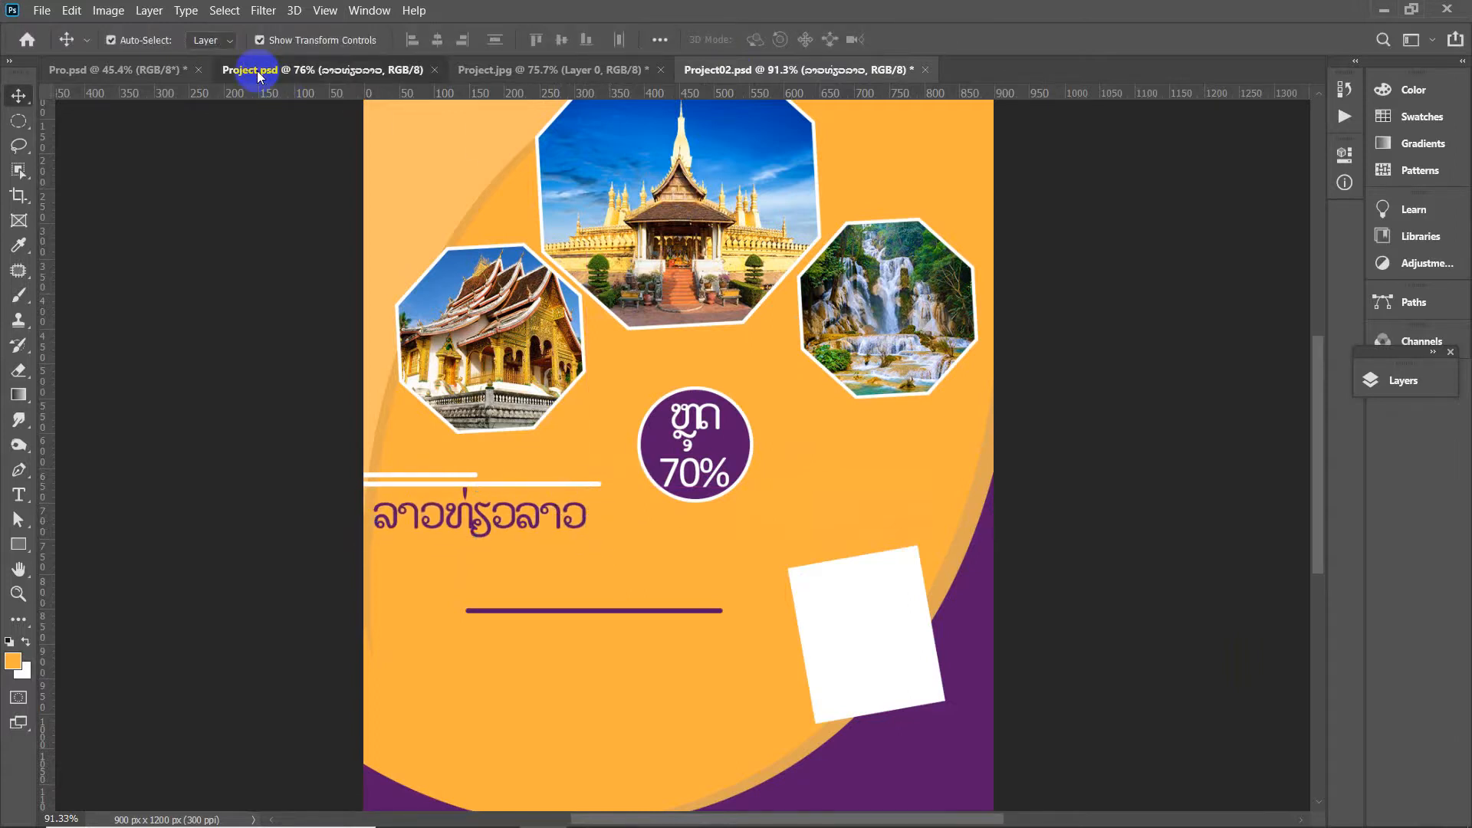
pyautogui.click(1164, 512)
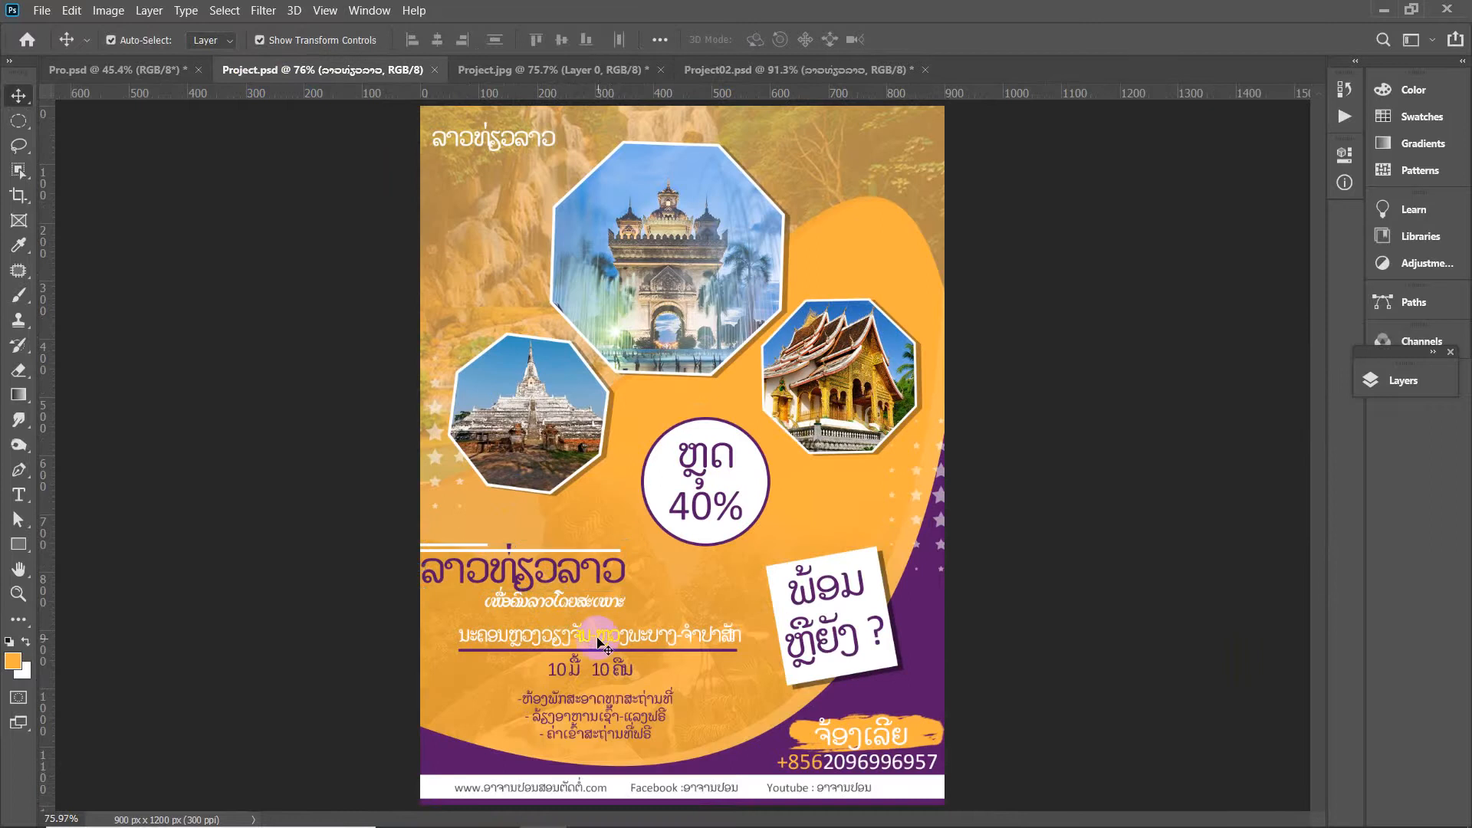
pyautogui.moveTo(583, 602); pyautogui.dragTo(549, 531)
pyautogui.scroll(5, 479, 572)
pyautogui.hotkey('ctrl', 't')
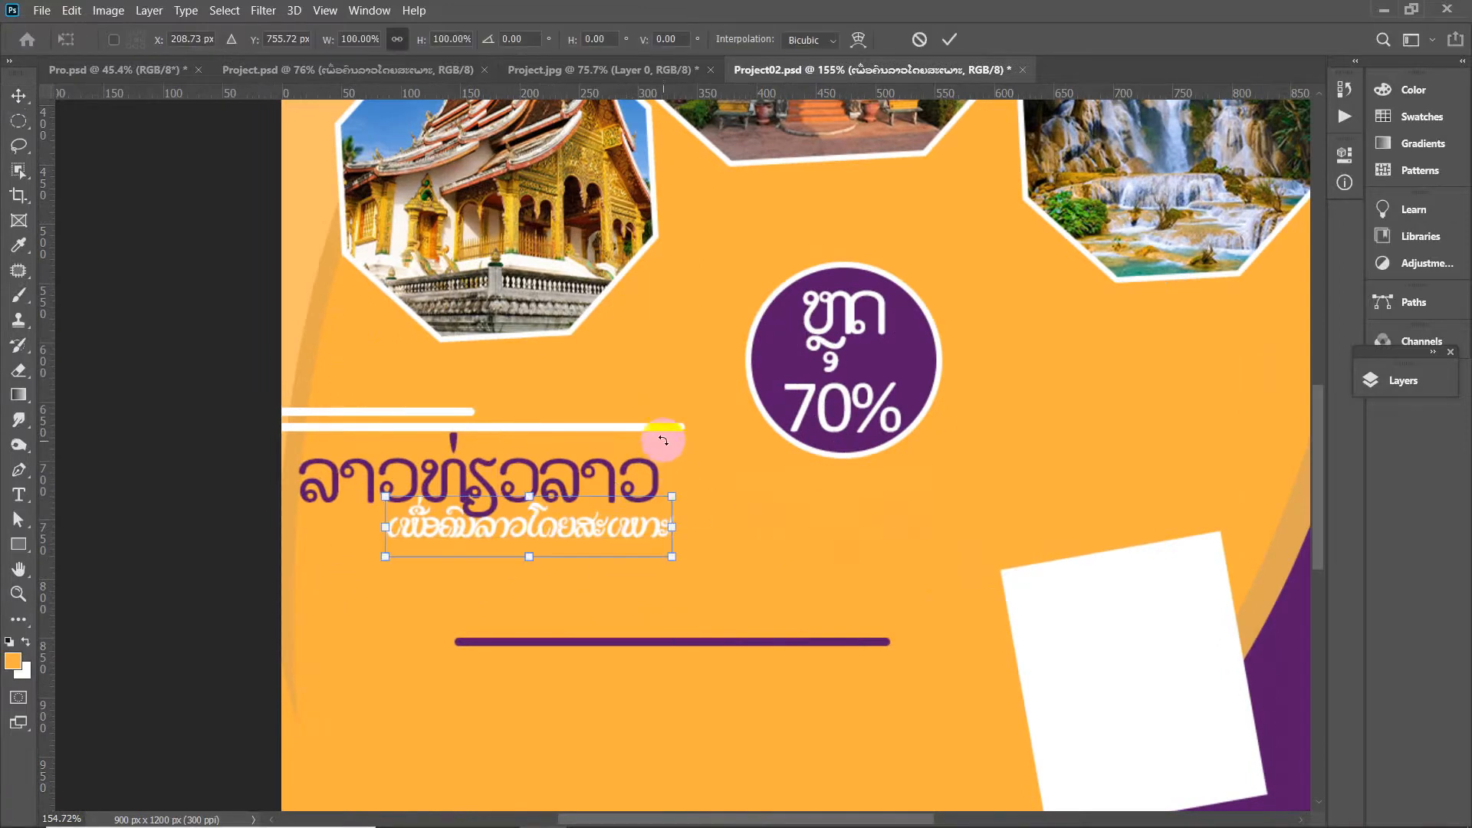
pyautogui.press('Return')
# Shorten the lower white line to end level with the purple title and shift the white subtitle to align with that edge
pyautogui.click(675, 427)
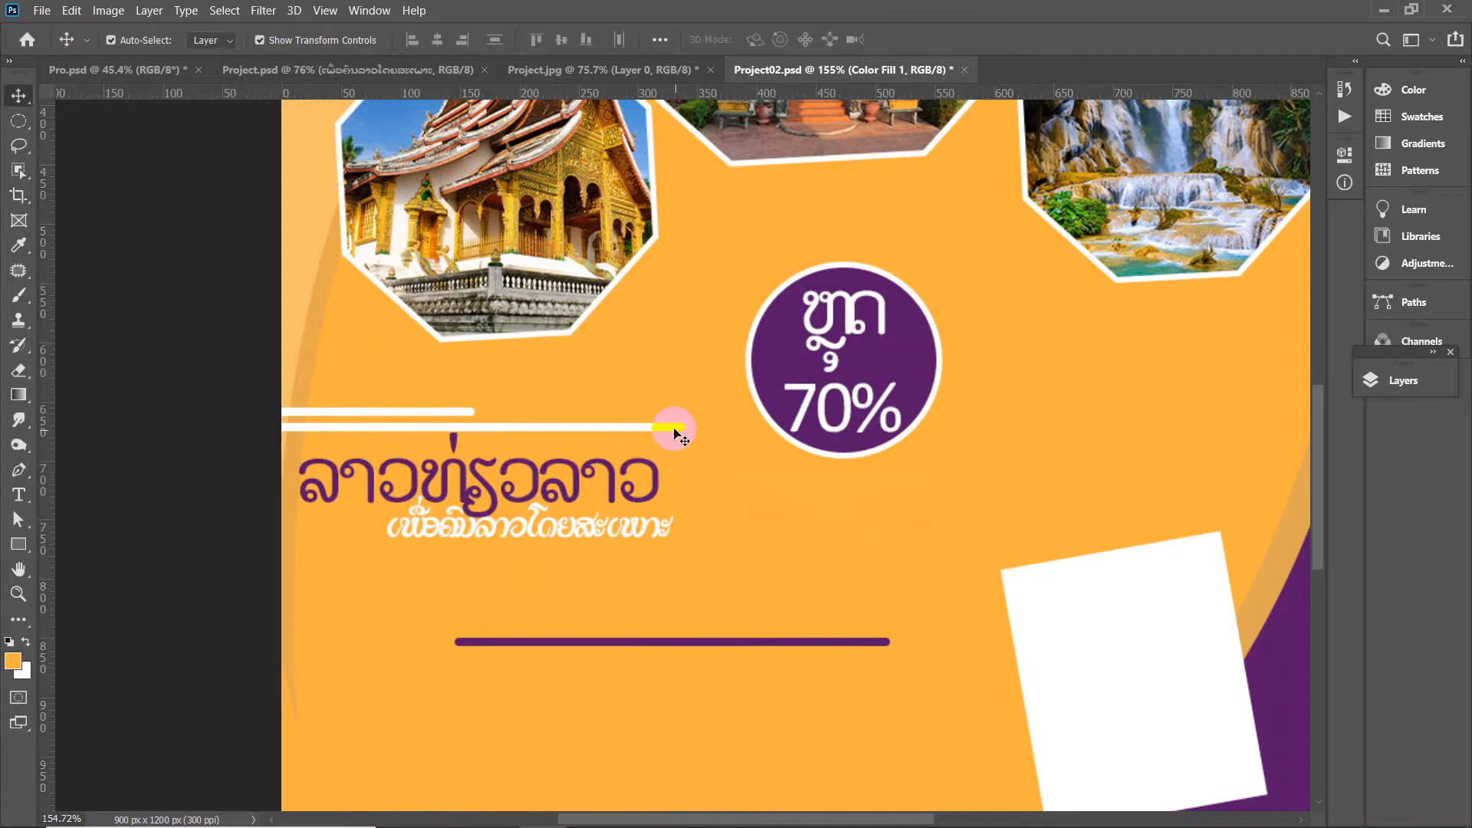
pyautogui.click(693, 427)
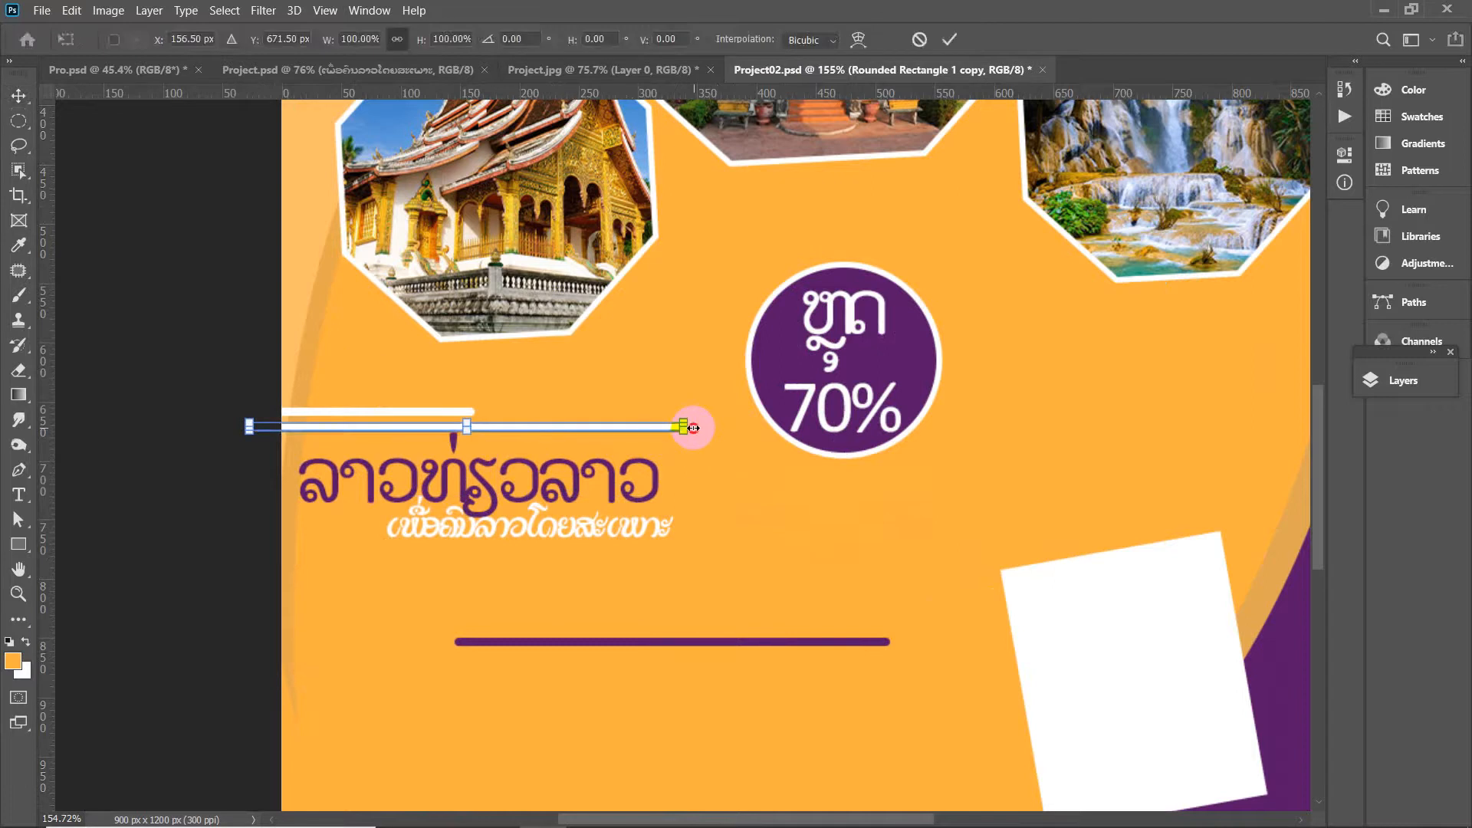
pyautogui.moveTo(694, 427); pyautogui.dragTo(668, 428)
pyautogui.press('Return')
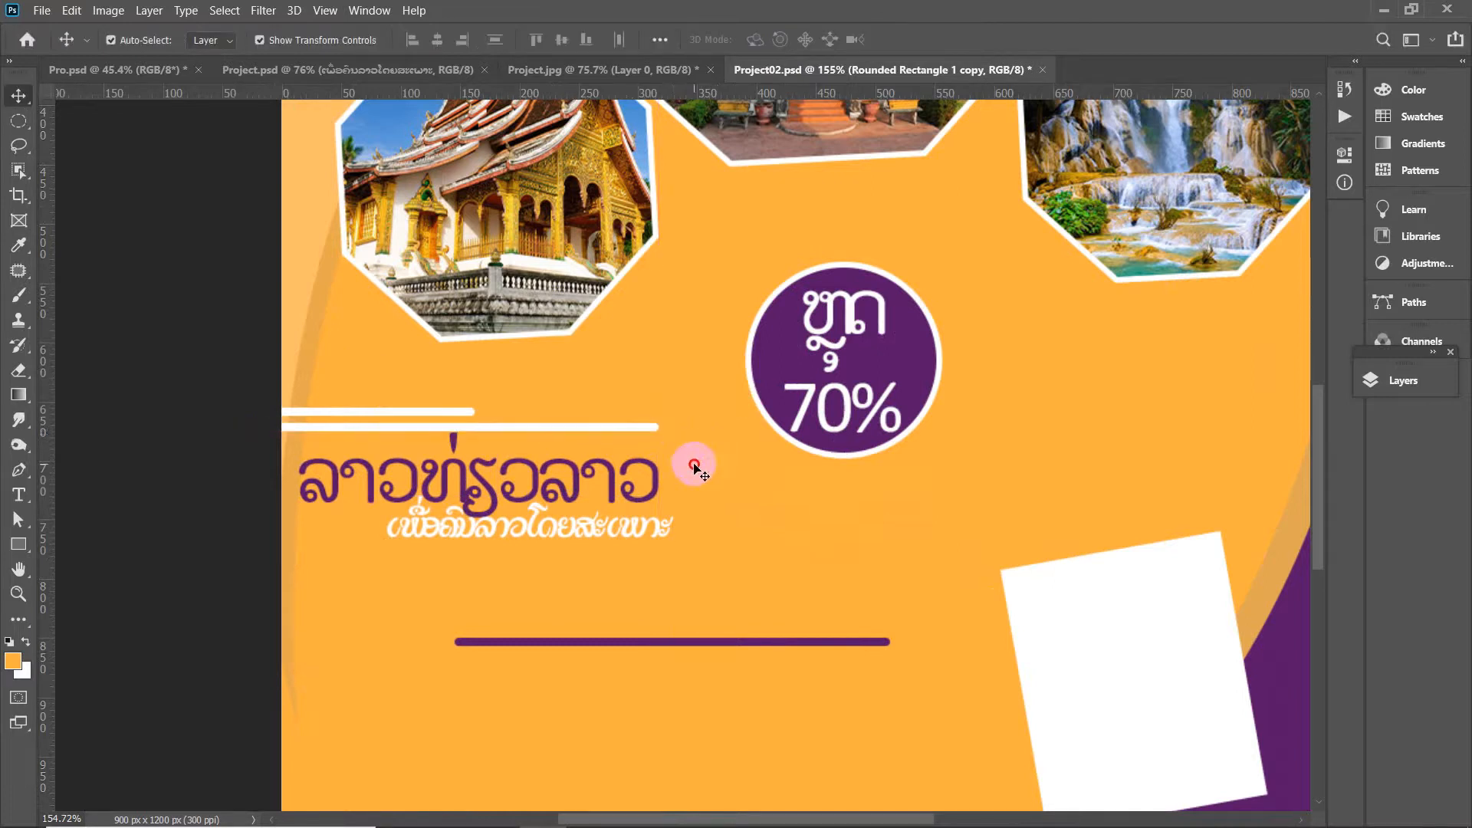
pyautogui.moveTo(644, 526); pyautogui.dragTo(633, 529)
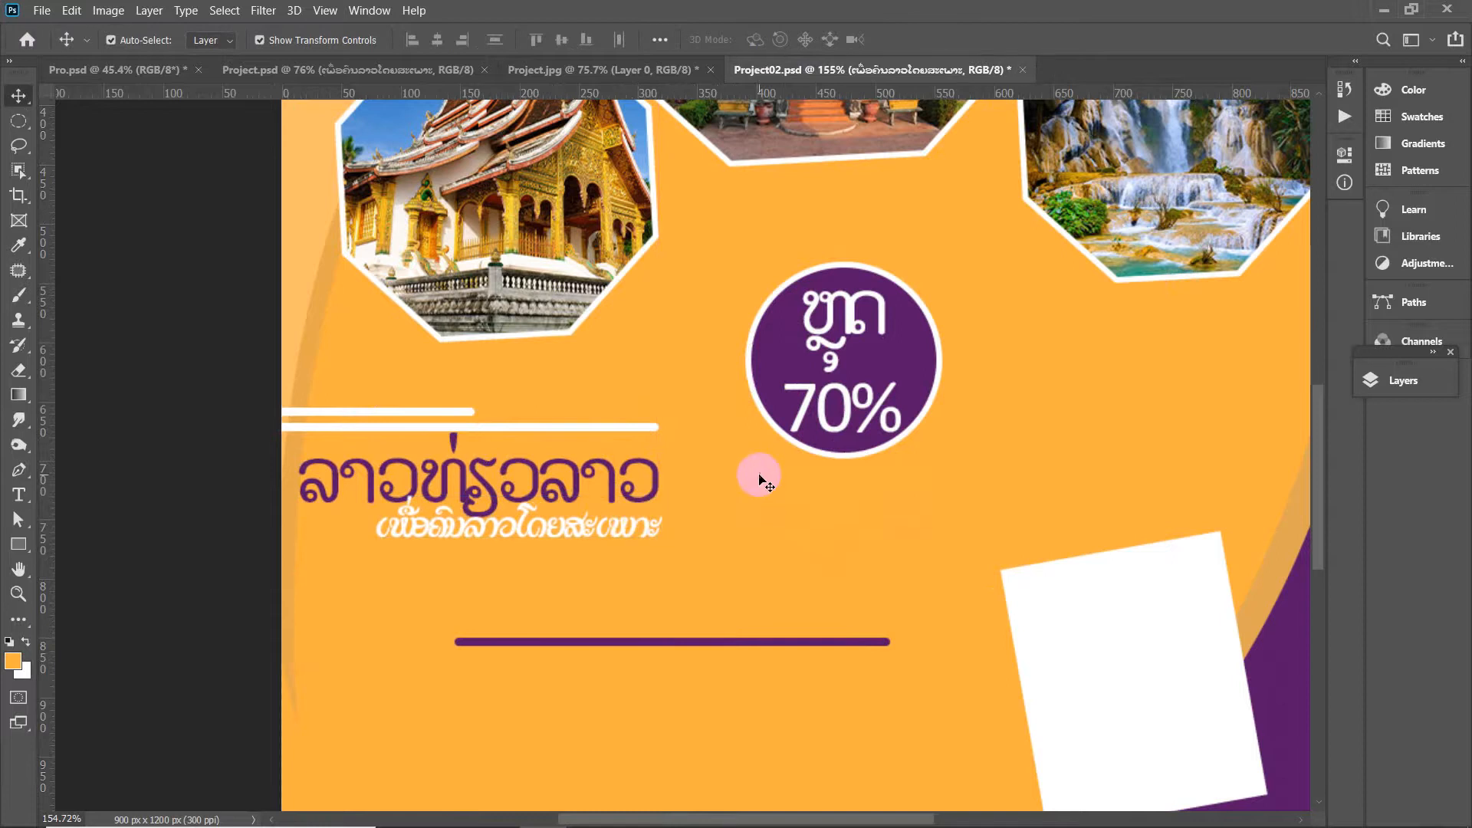
# Copy the white destination text "ນະຄອນຫຼວງວຽງຈັນ-ຫຼວງພະບາງ-ຈຳປາສັກ" from Project.psd into Project02.psd, placing it just above the purple line
pyautogui.scroll(-6, 750, 487)
pyautogui.click(314, 71)
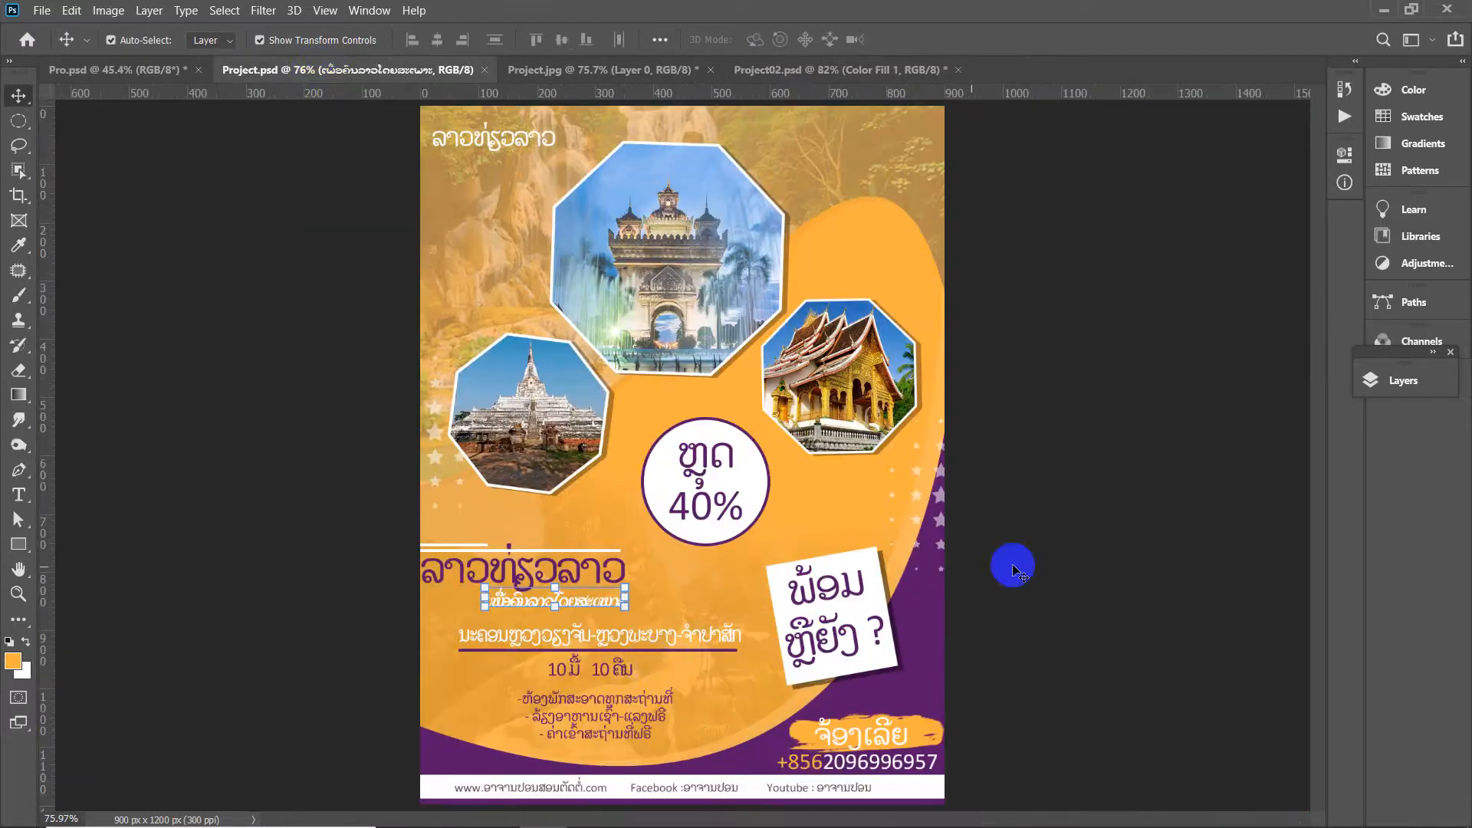
pyautogui.click(665, 640)
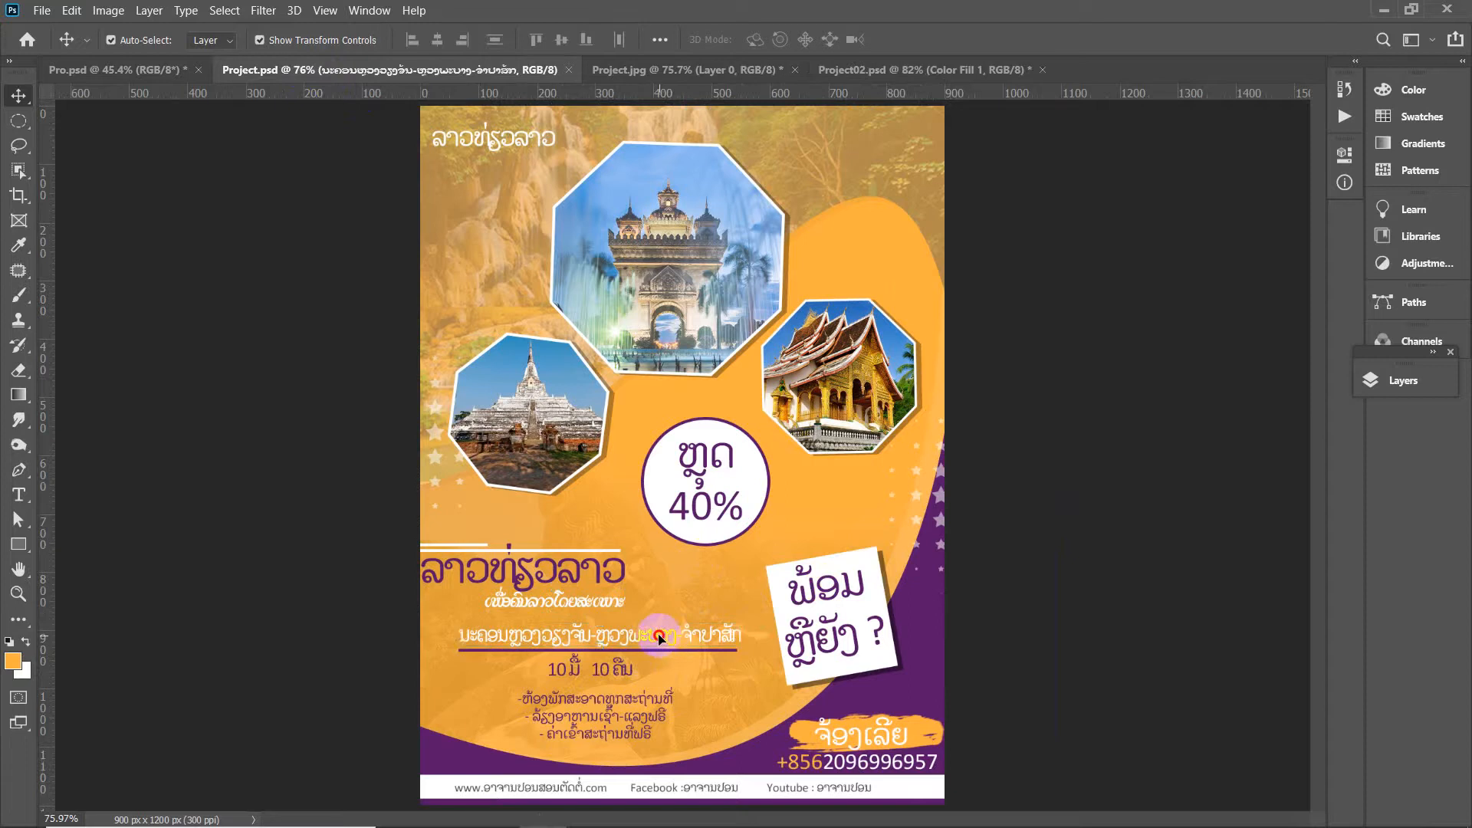
pyautogui.click(869, 71)
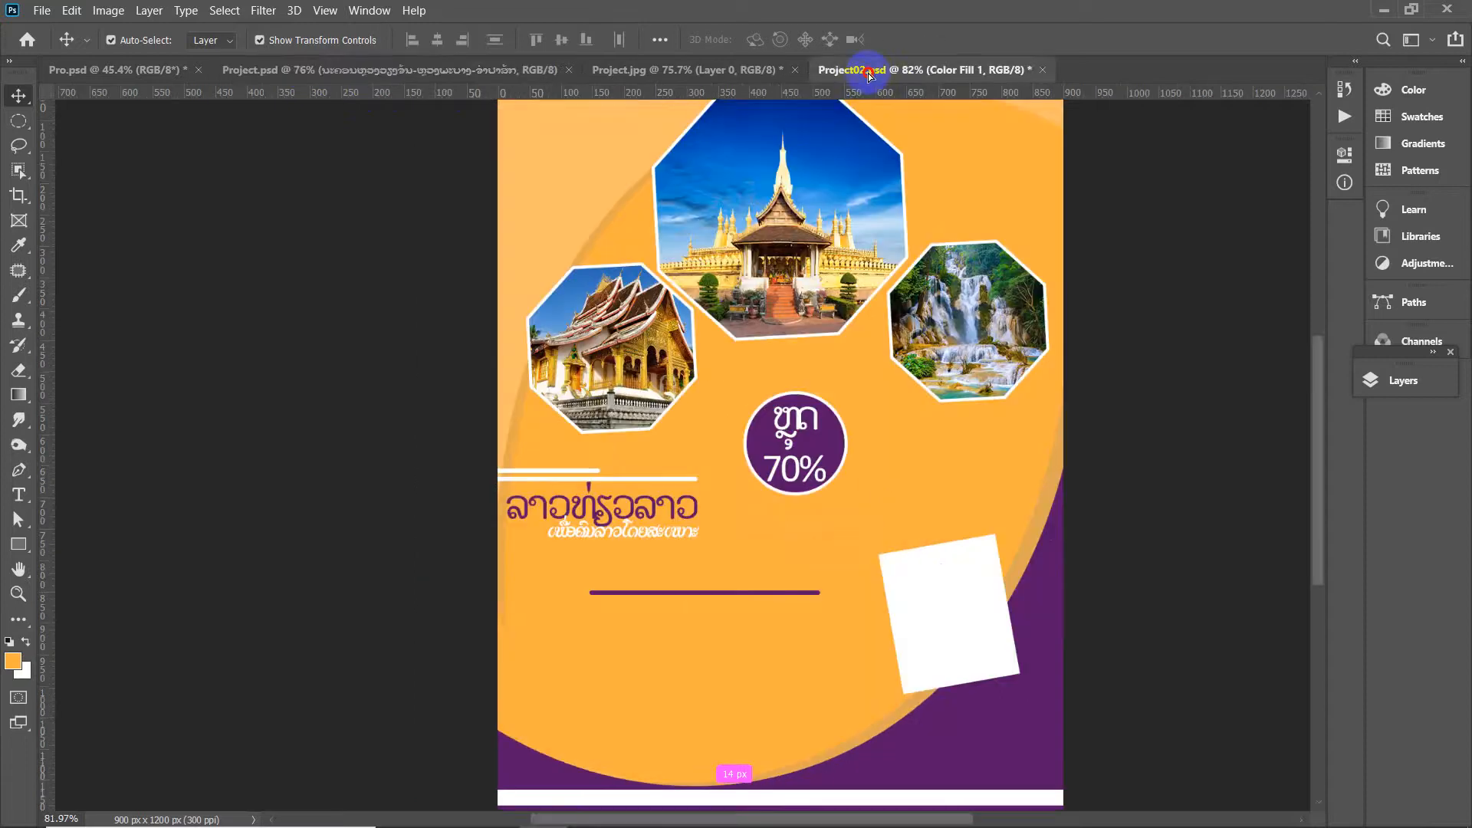
pyautogui.click(710, 629)
pyautogui.moveTo(720, 629); pyautogui.dragTo(718, 581)
pyautogui.scroll(3, 759, 578)
pyautogui.click(1222, 516)
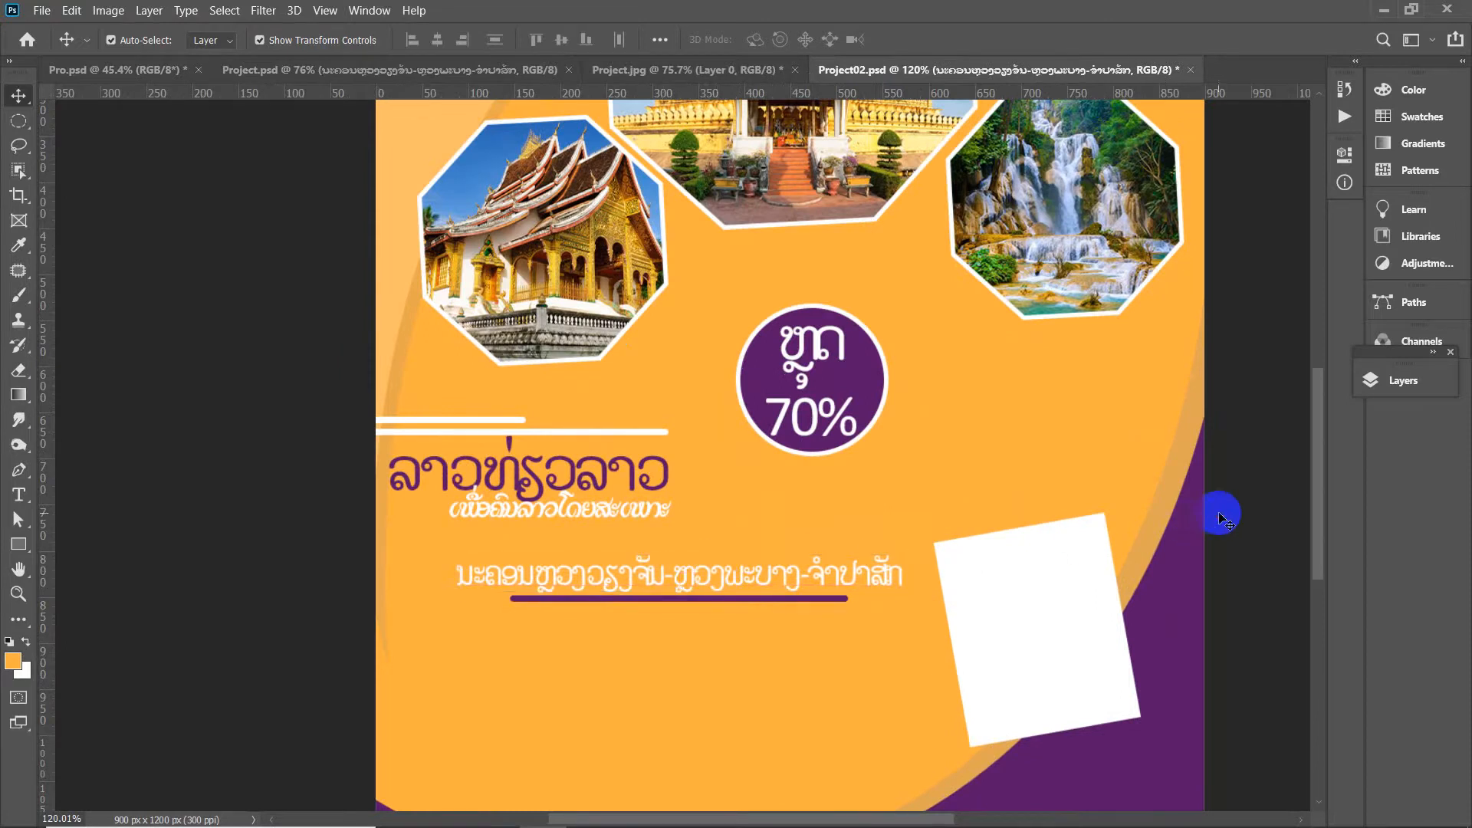
# Widen the purple line to 131.87% so both ends line up with the destination text above it
pyautogui.click(694, 599)
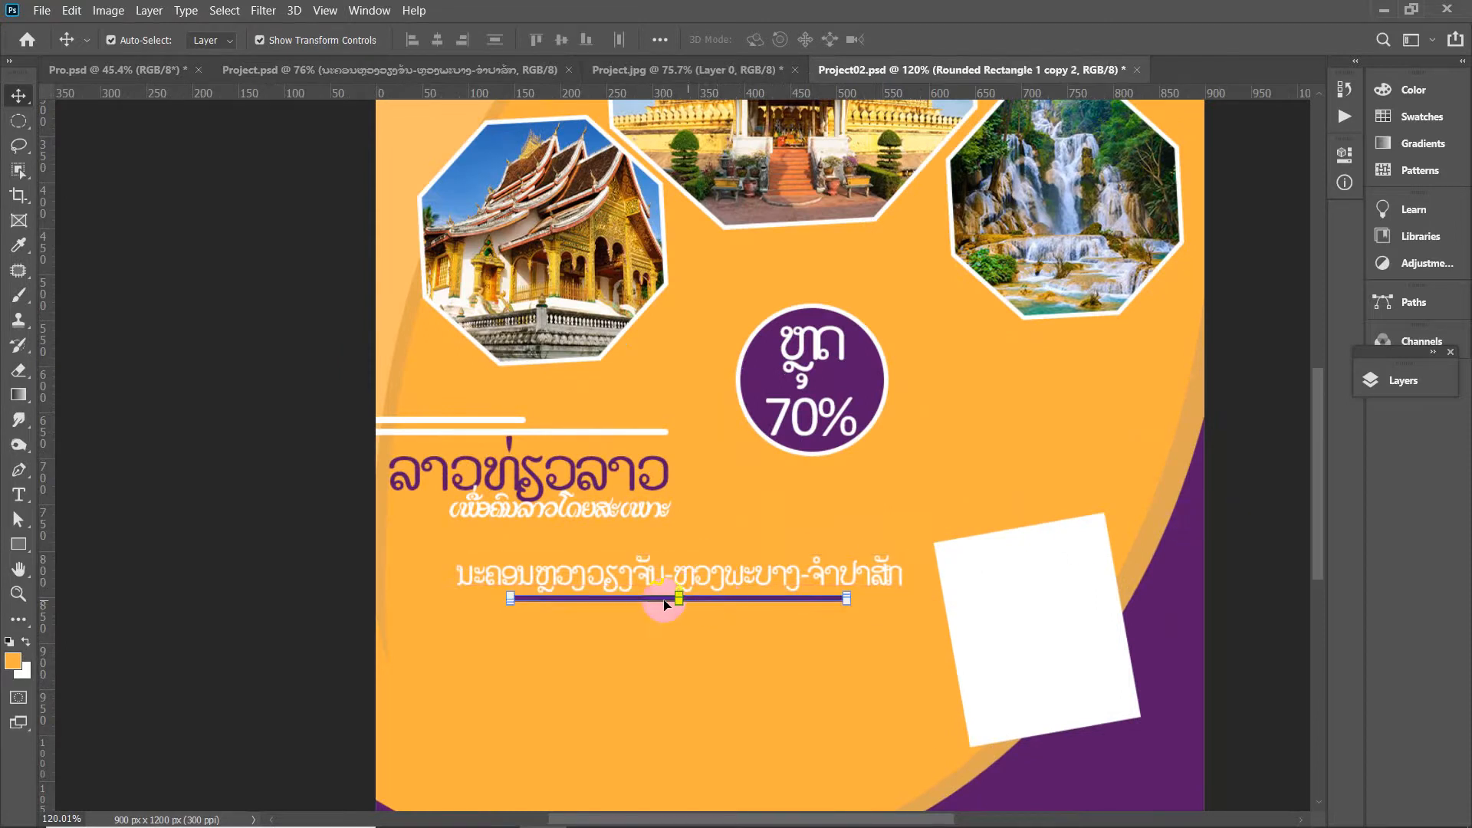
pyautogui.scroll(3, 547, 600)
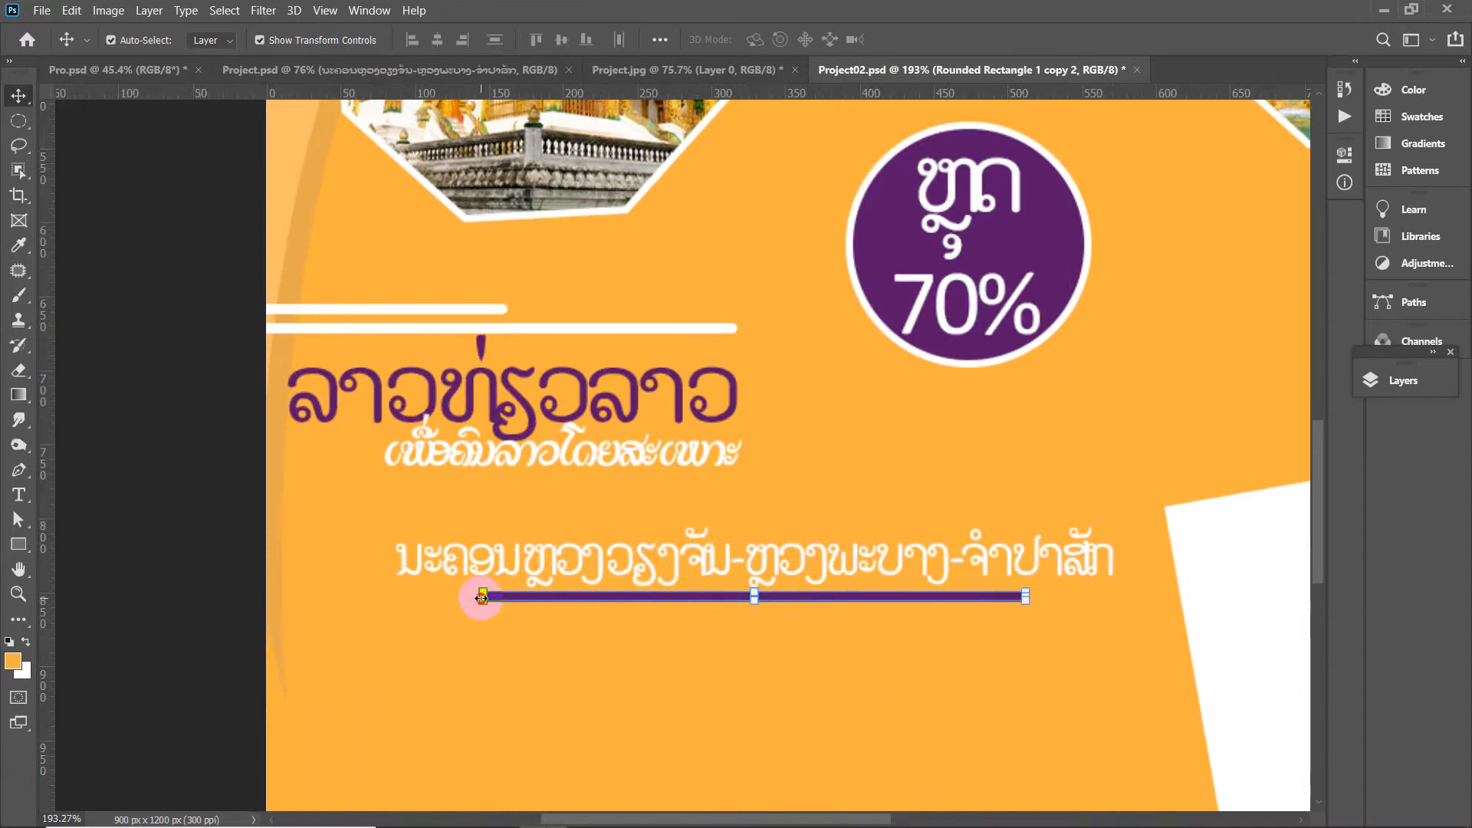
pyautogui.moveTo(482, 598); pyautogui.dragTo(396, 595)
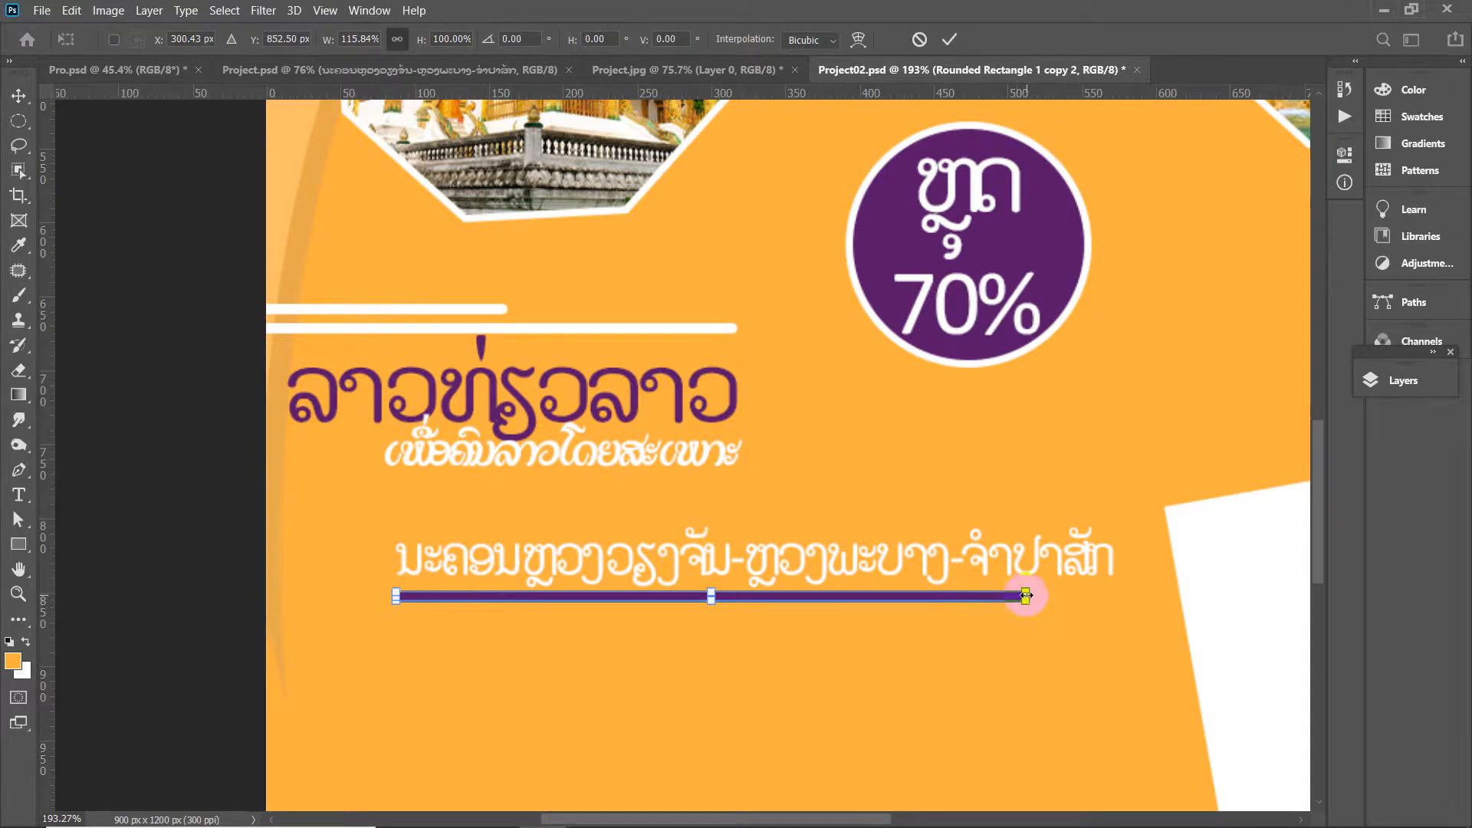
pyautogui.moveTo(1027, 598); pyautogui.dragTo(1114, 598)
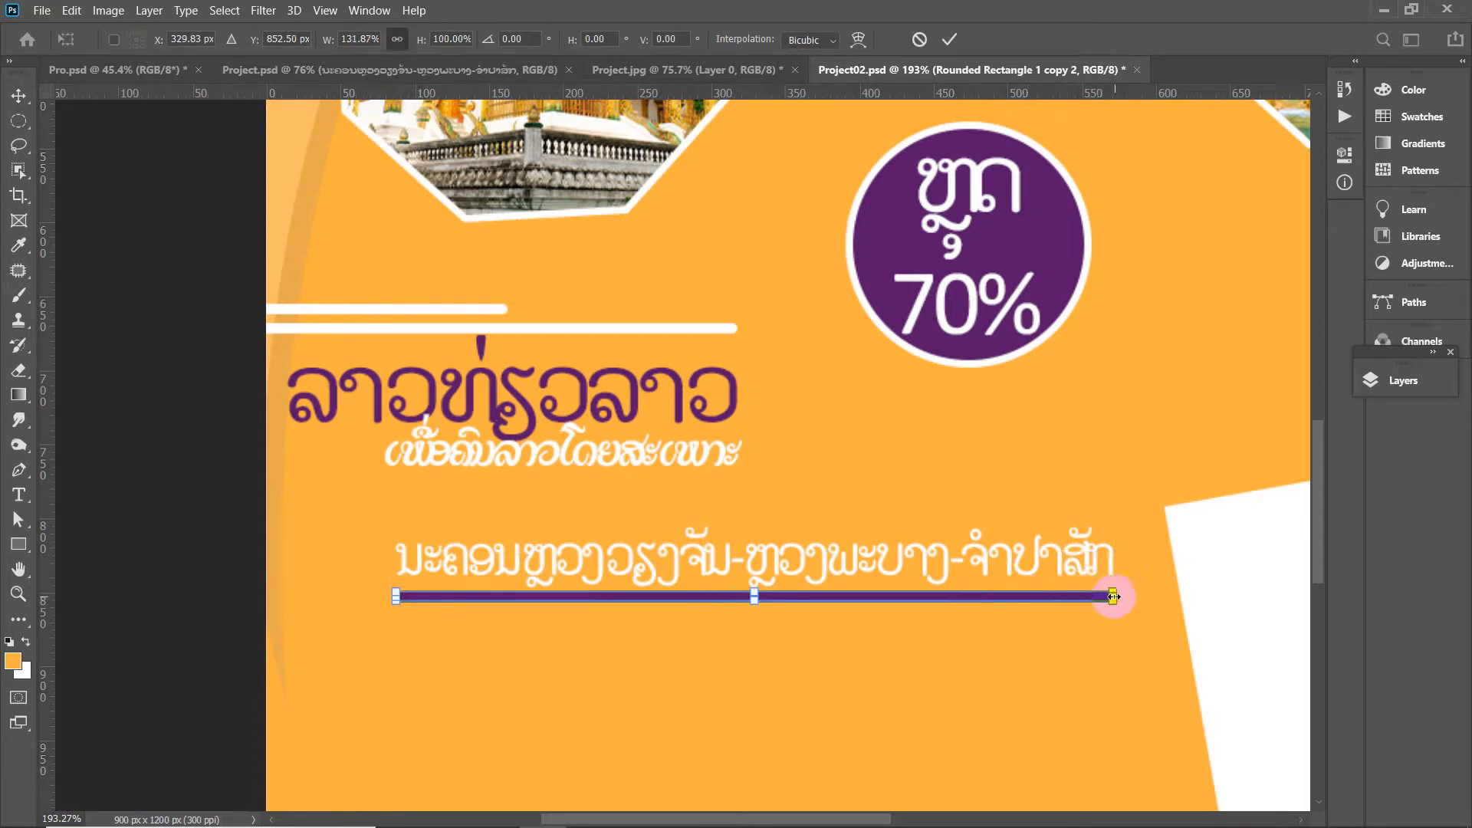
pyautogui.press('Return')
# Copy the "10 ມື້ 10 ຄືນ" text and the three-line services list together from Project.psd into Project02.psd below the purple line
pyautogui.scroll(-3, 959, 585)
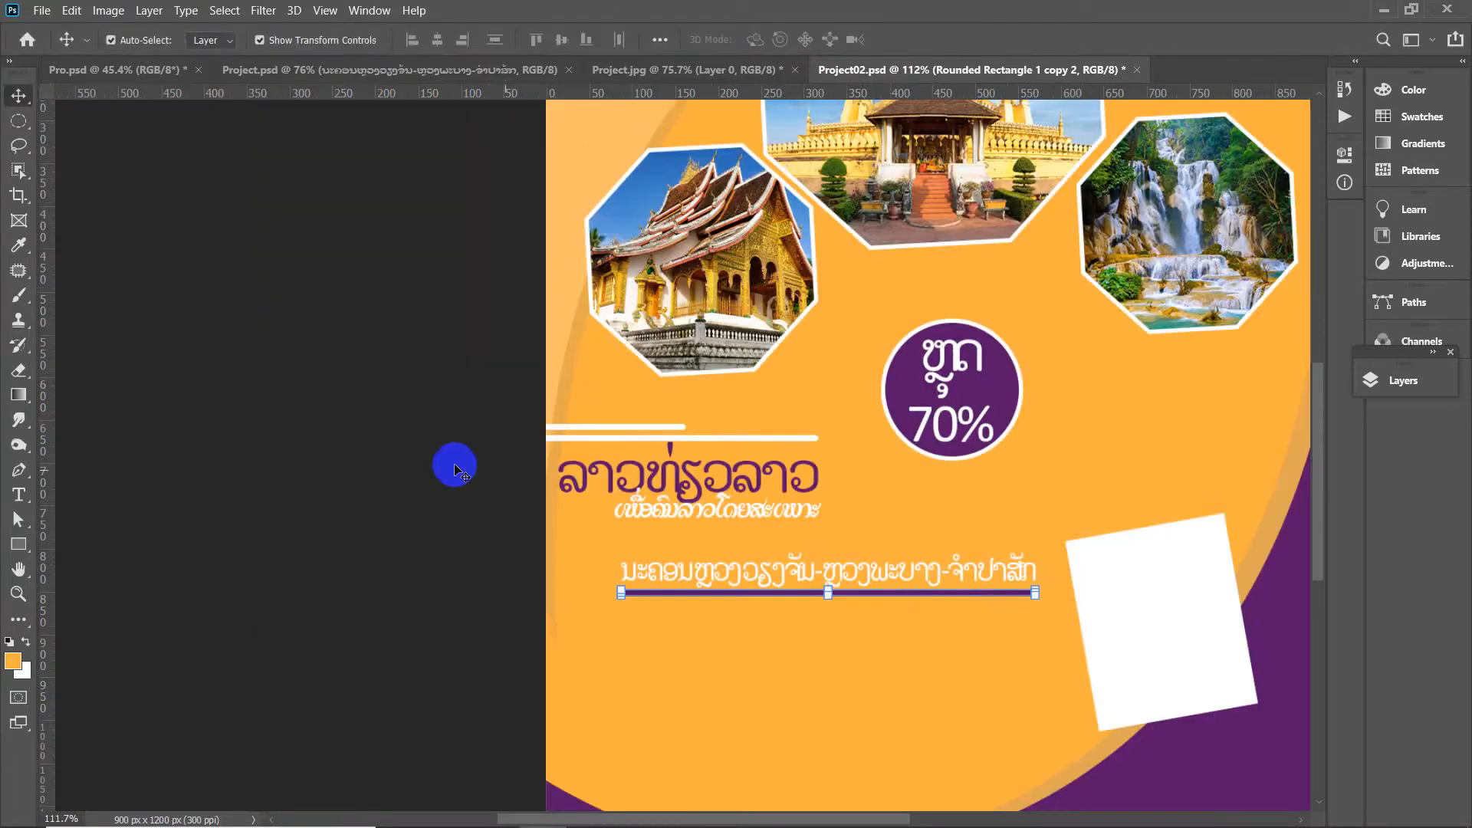
pyautogui.click(389, 69)
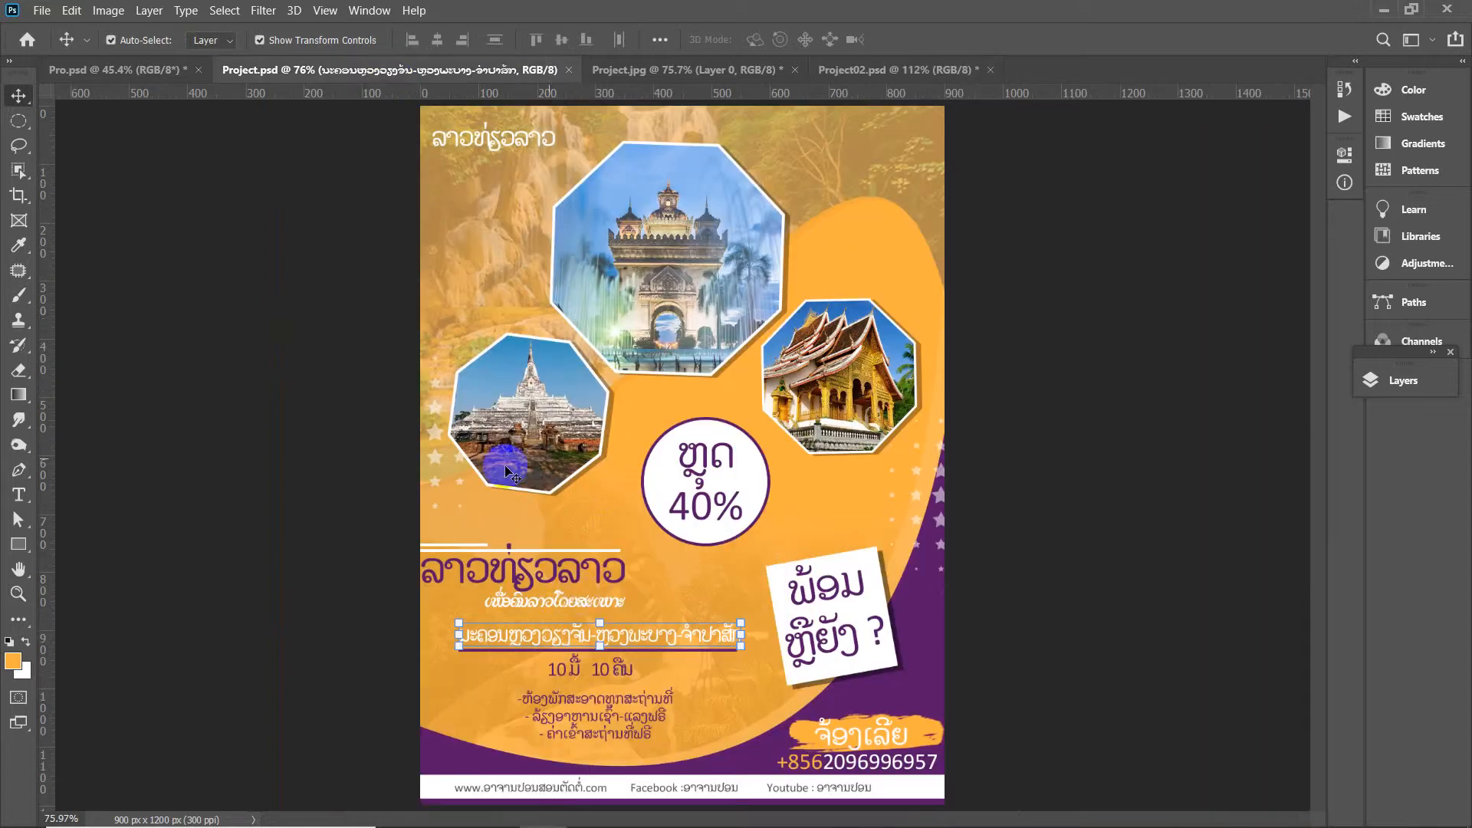
pyautogui.click(1164, 499)
pyautogui.scroll(3, 658, 671)
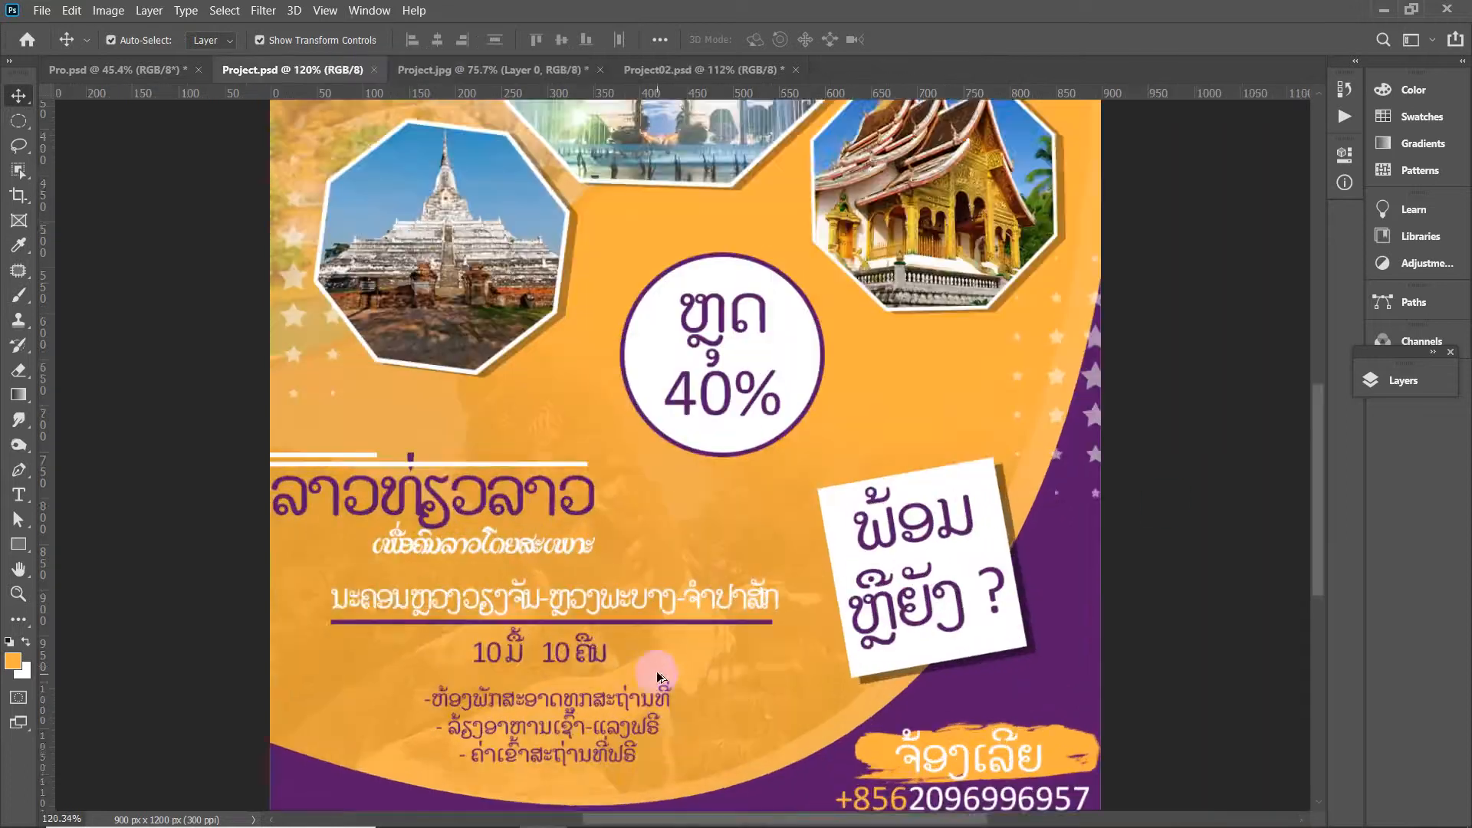
pyautogui.click(539, 595)
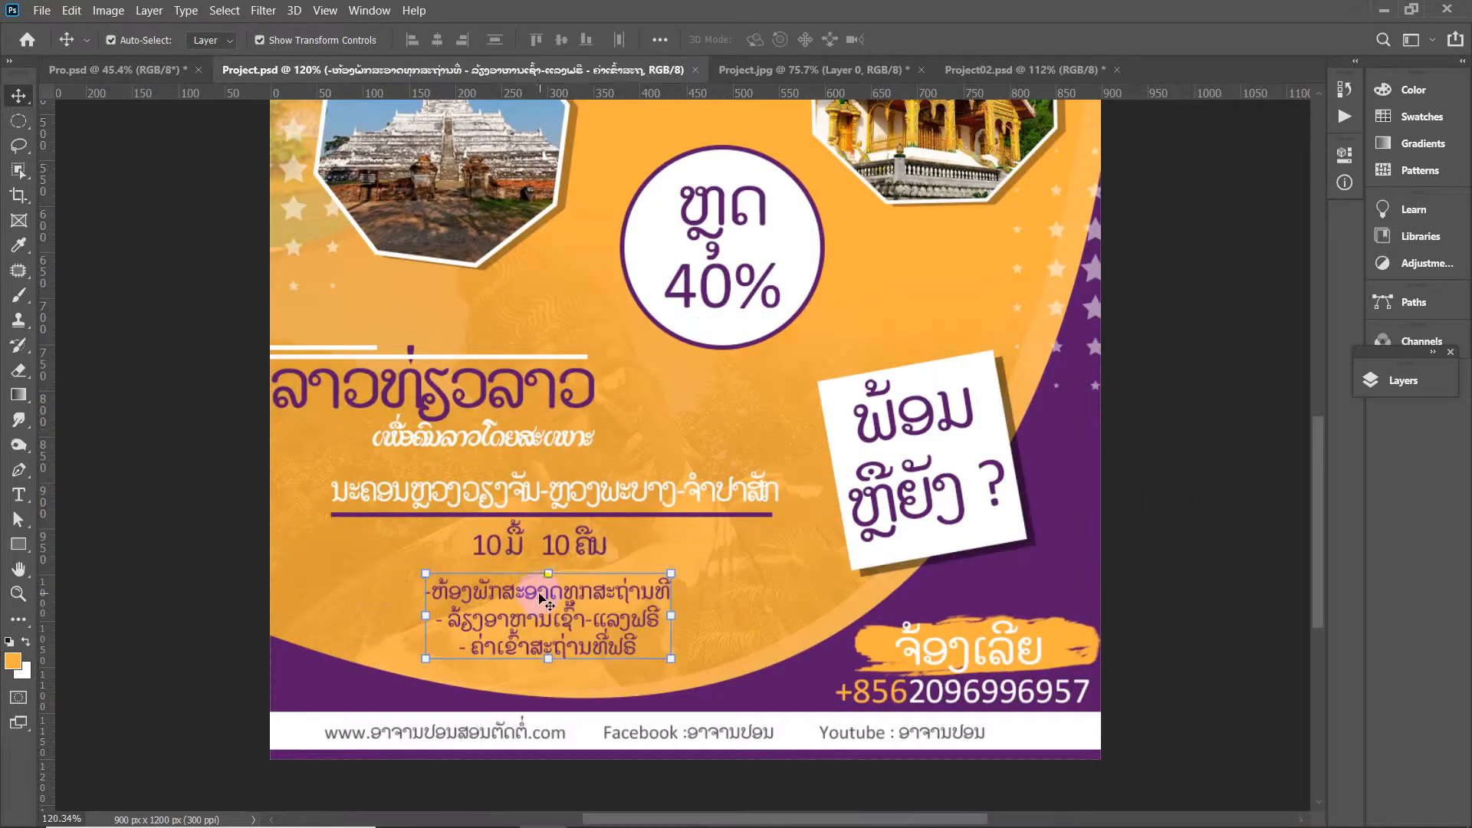
pyautogui.keyDown('shift'); pyautogui.click(583, 546); pyautogui.keyUp('shift')
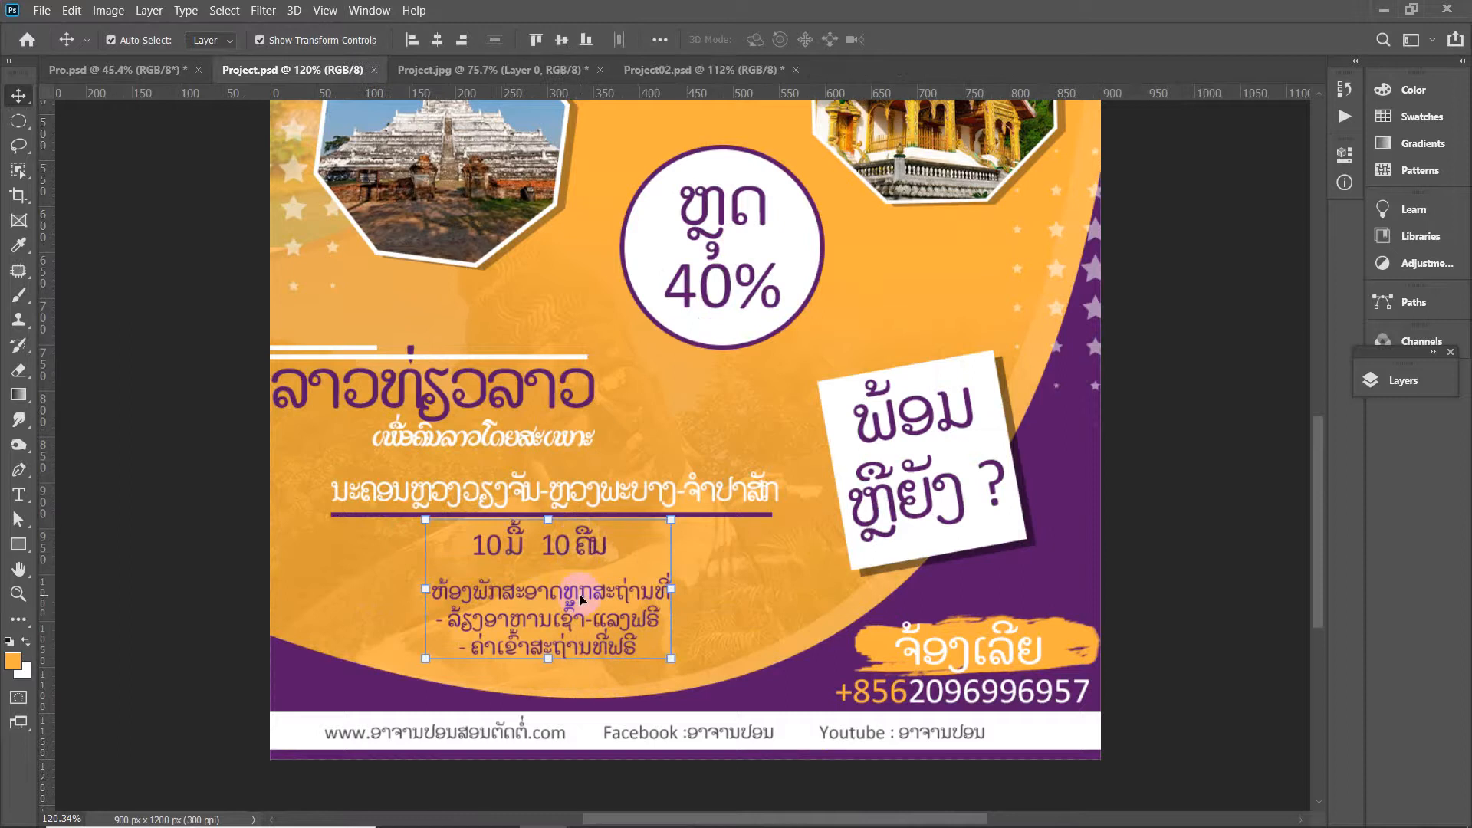
pyautogui.moveTo(580, 599); pyautogui.dragTo(790, 612)
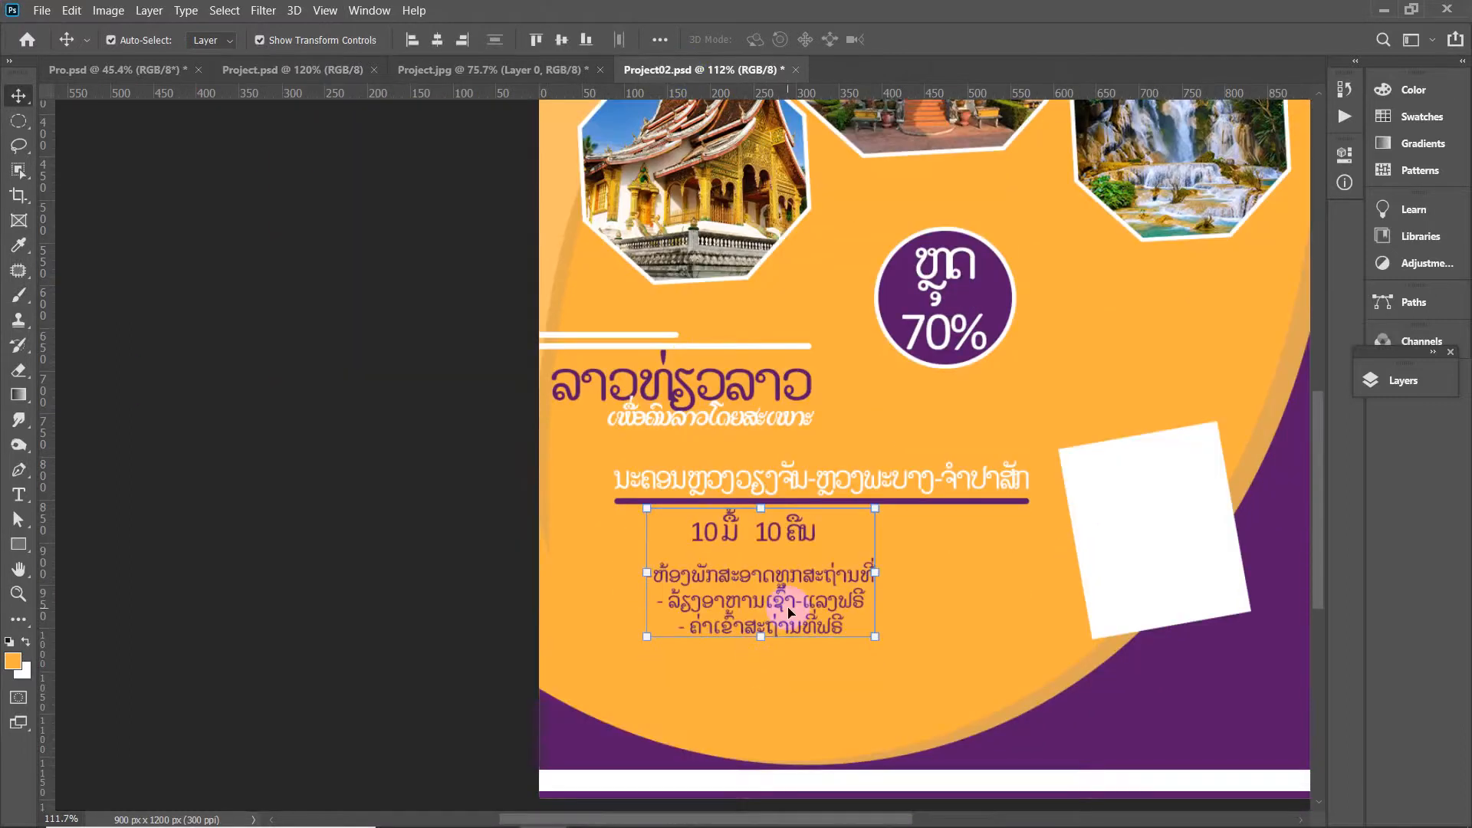
# Scale the copied duration text and services list to 129.06% and centre them beneath the purple line
pyautogui.scroll(3, 792, 613)
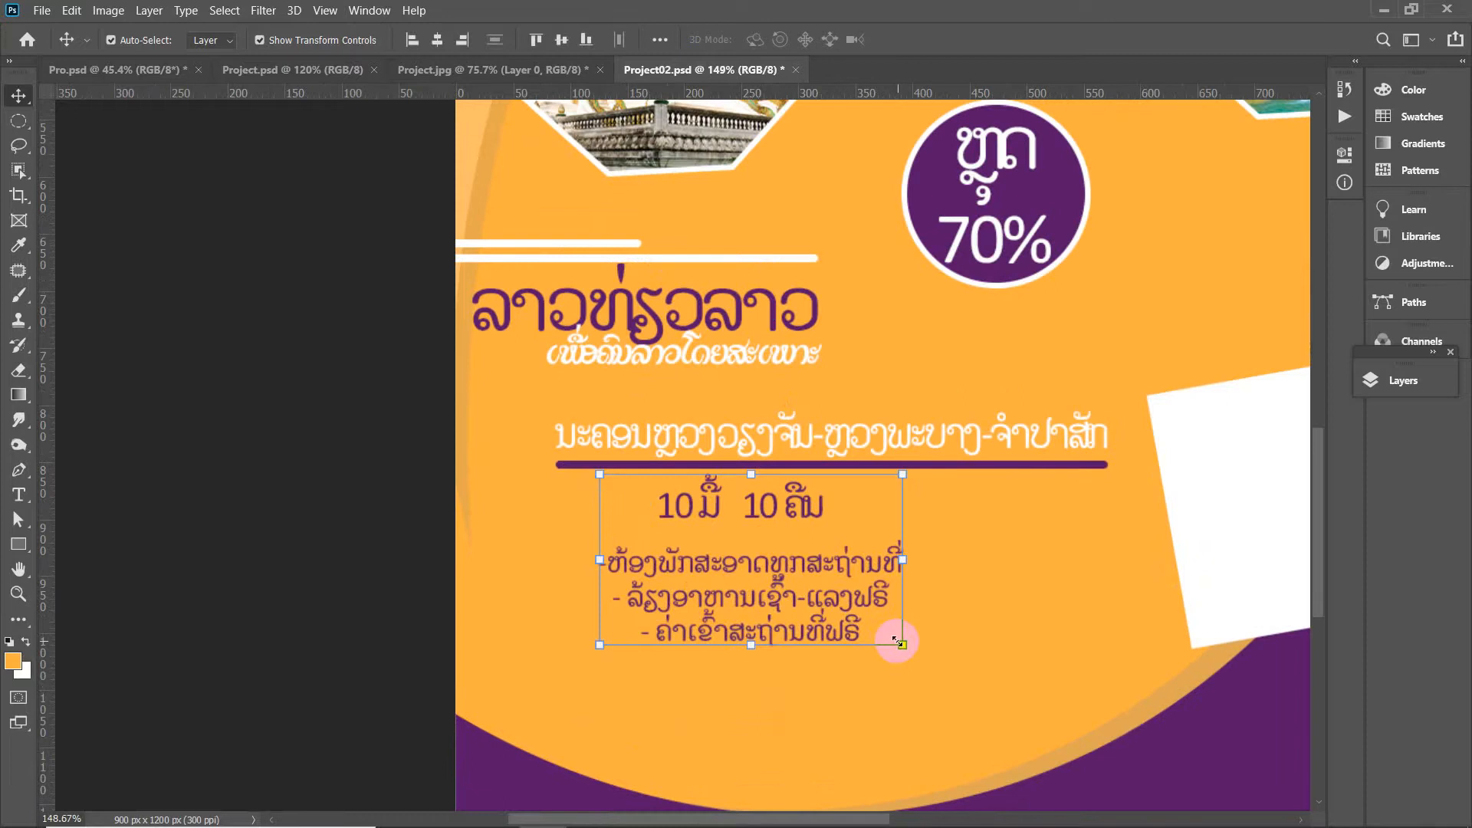
pyautogui.moveTo(903, 646); pyautogui.dragTo(1001, 679)
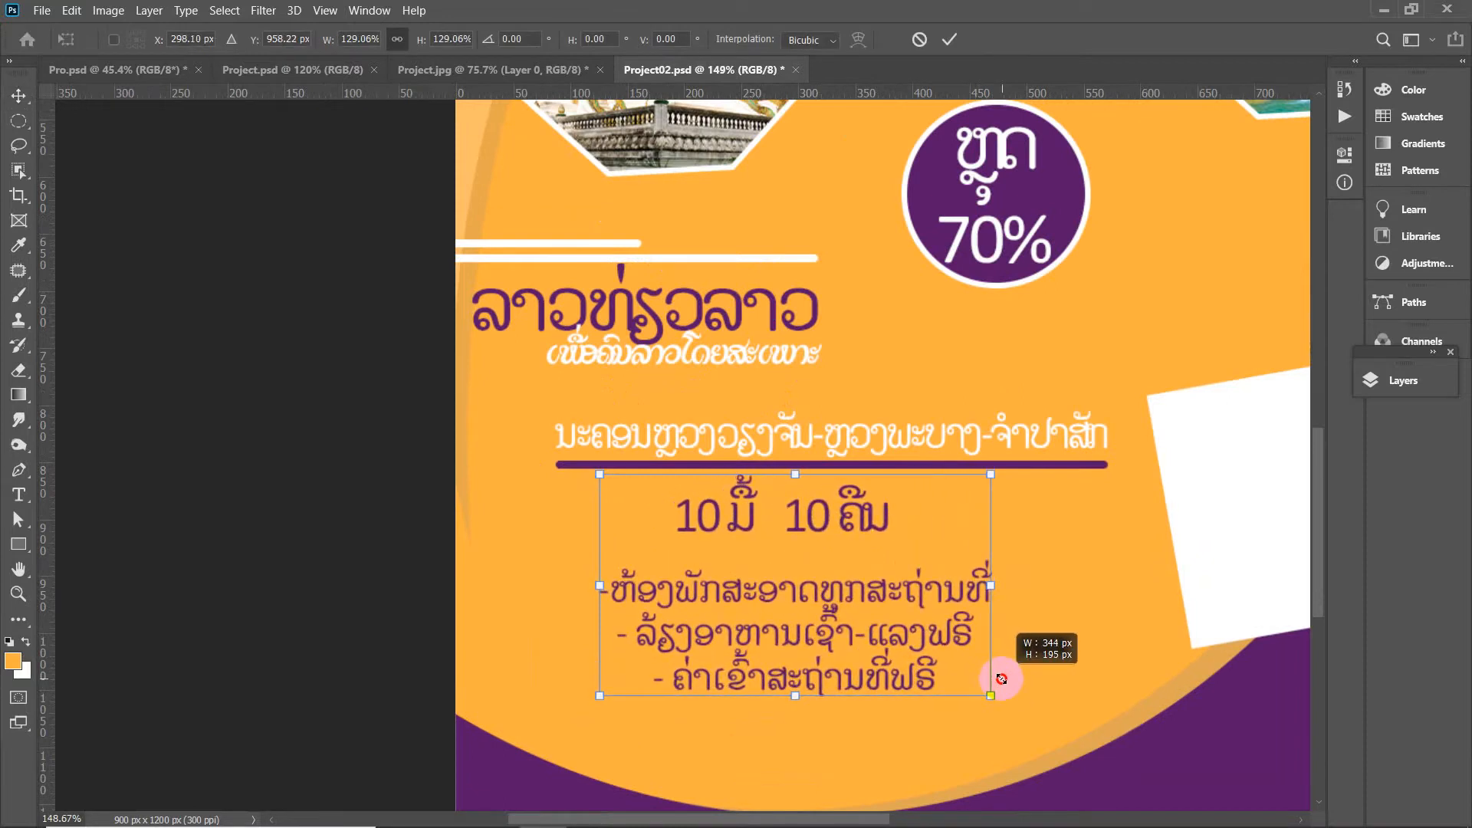
pyautogui.moveTo(838, 614); pyautogui.dragTo(863, 618)
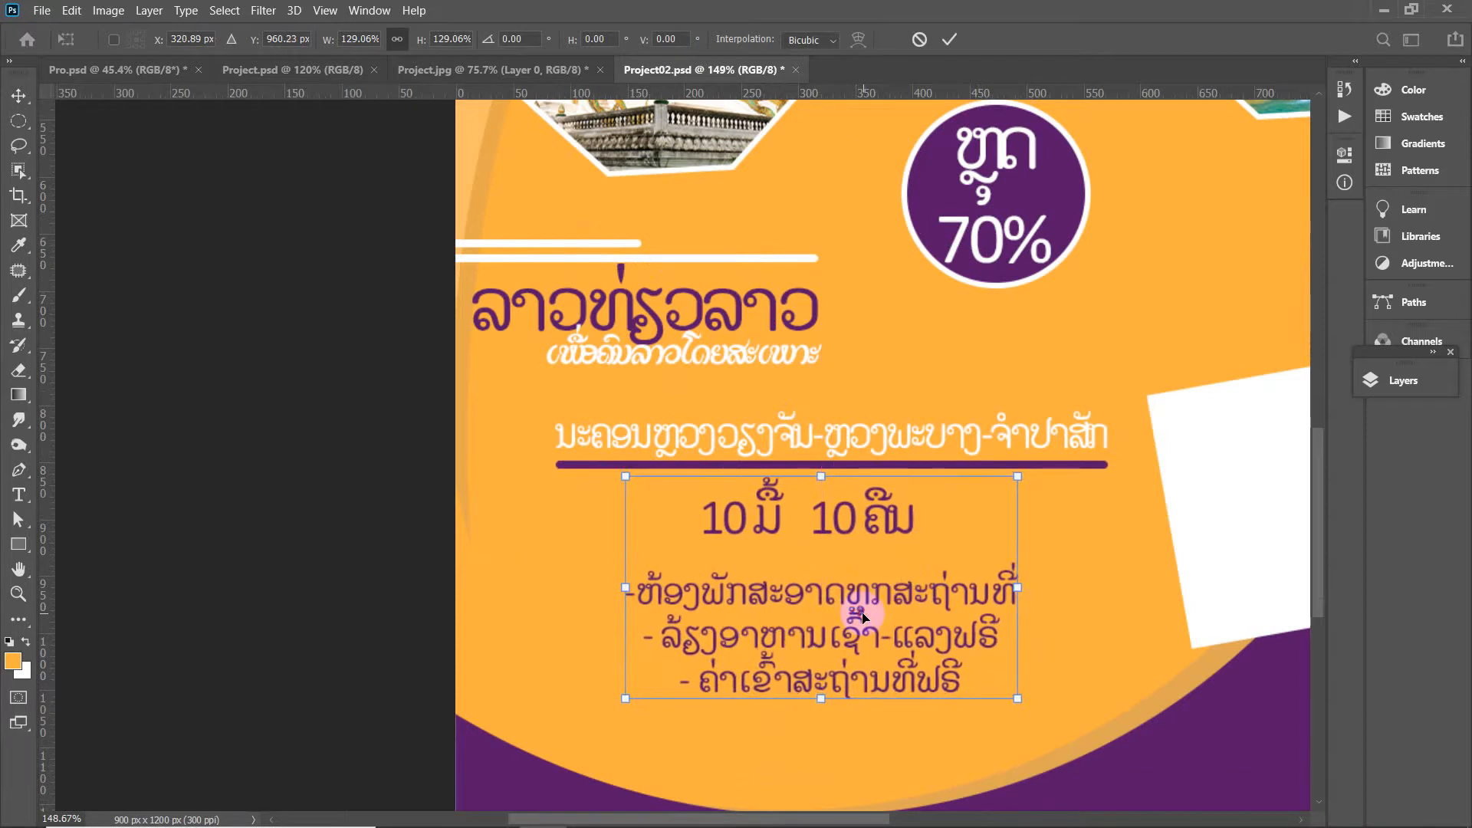
pyautogui.press('Return')
pyautogui.scroll(-3, 867, 550)
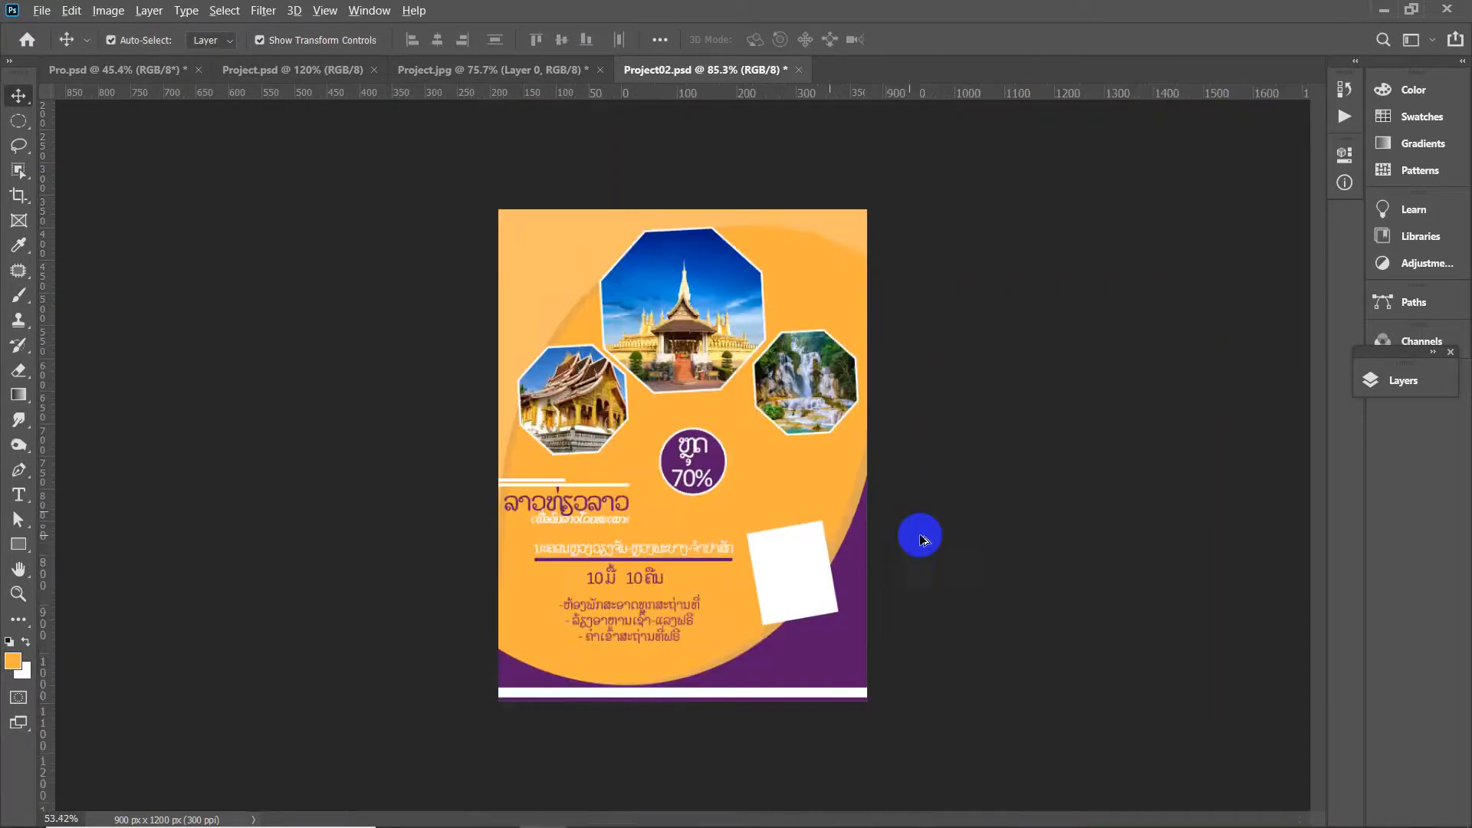
pyautogui.moveTo(923, 536); pyautogui.dragTo(1007, 506)
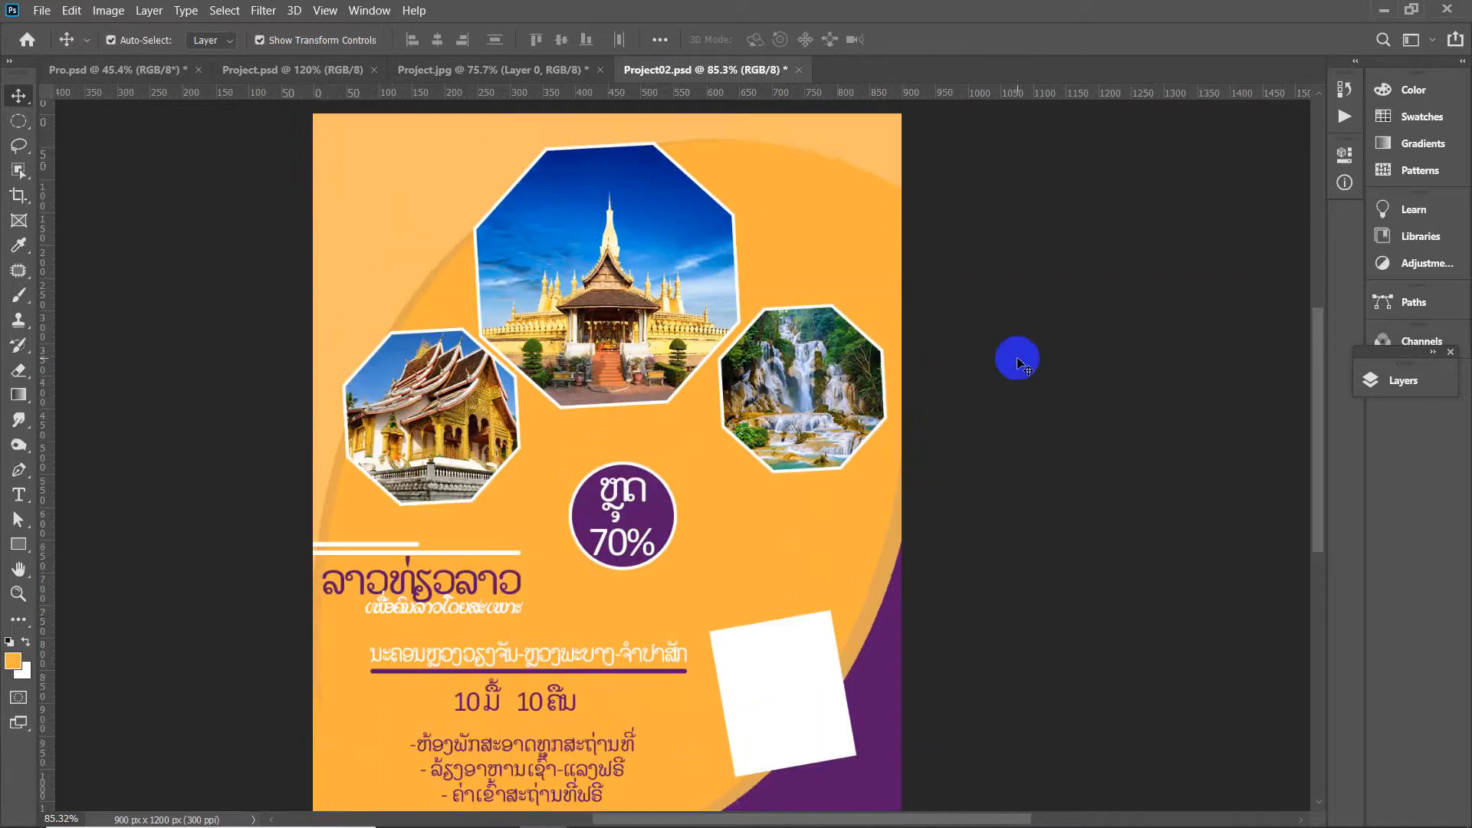
pyautogui.scroll(2, 989, 361)
pyautogui.click(870, 508)
pyautogui.scroll(-4, 816, 552)
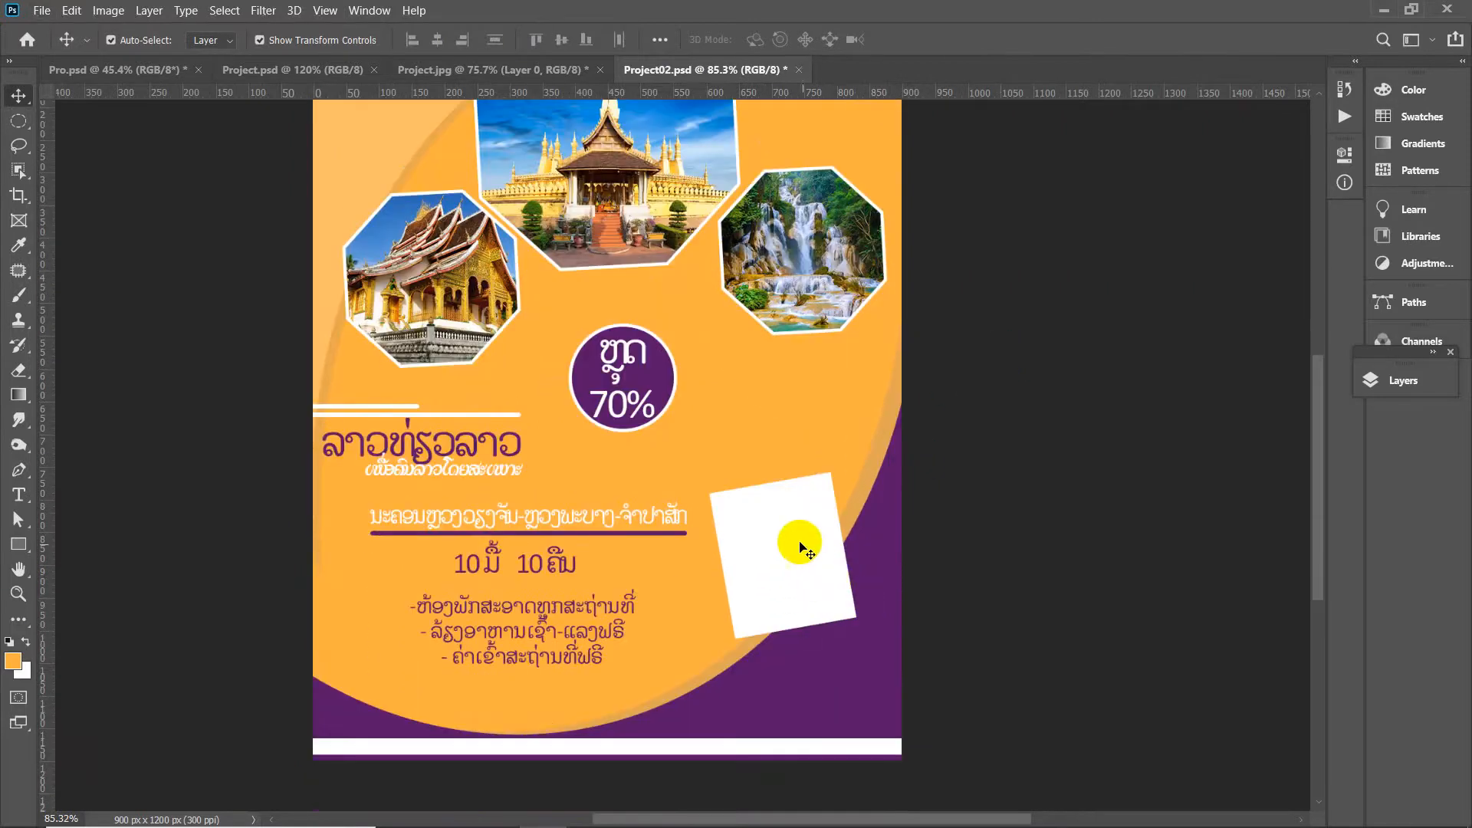
pyautogui.click(800, 546)
pyautogui.scroll(-2, 871, 612)
pyautogui.click(878, 611)
pyautogui.scroll(3, 989, 567)
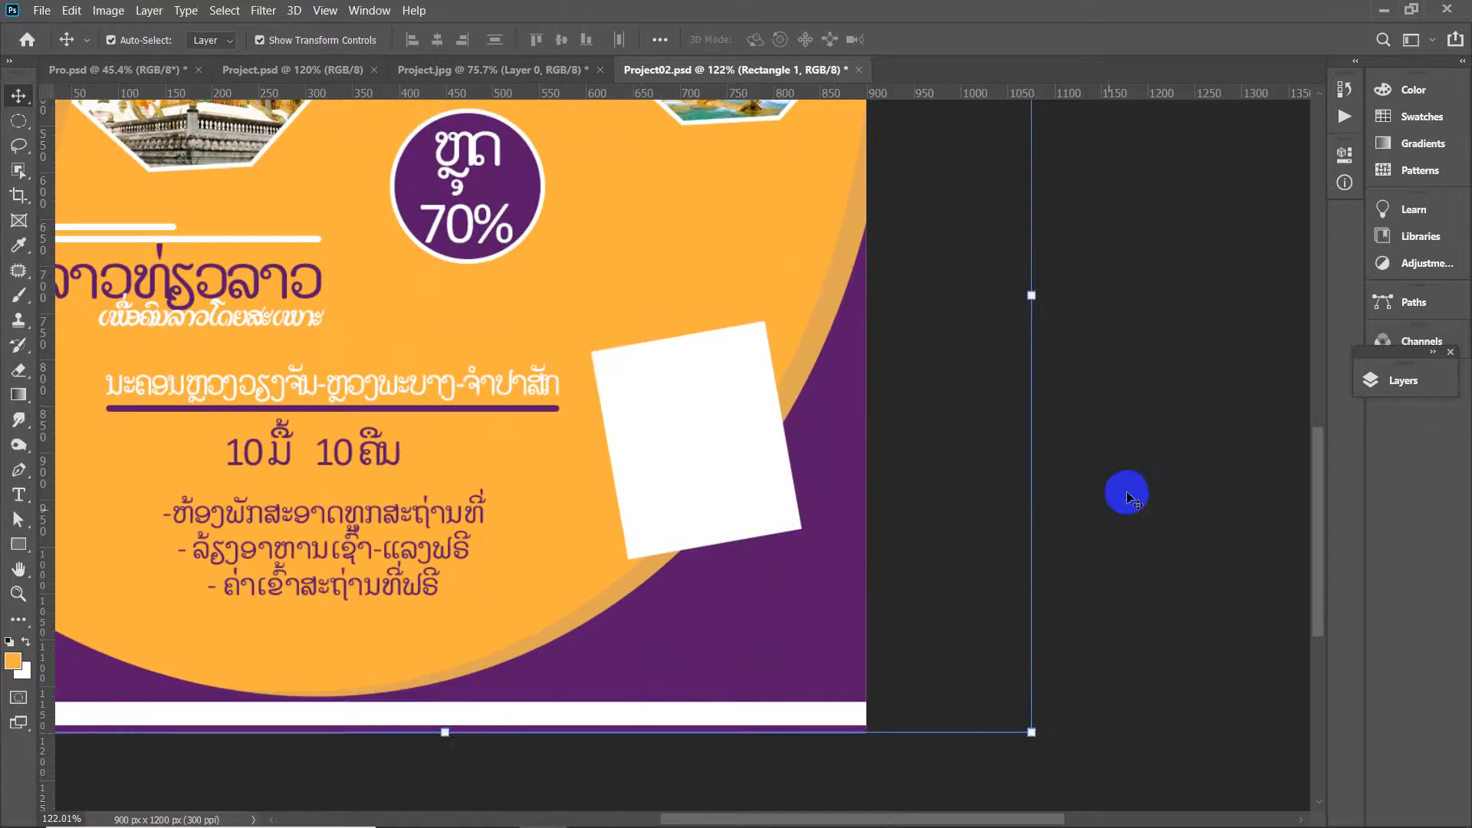
pyautogui.click(1127, 497)
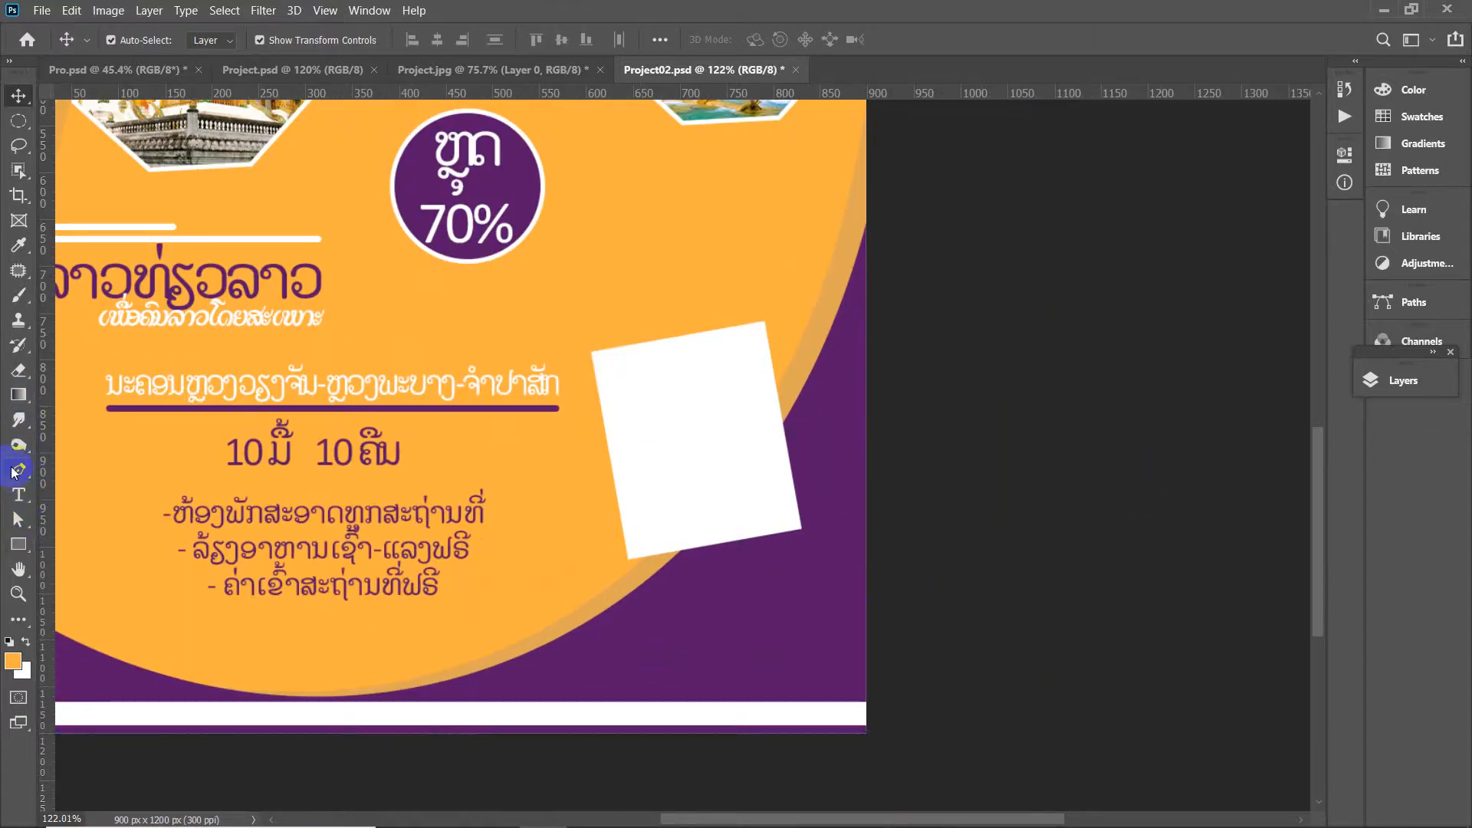
# Activate the Brush tool and choose the recent rough-edged 800 px brush
pyautogui.click(19, 302)
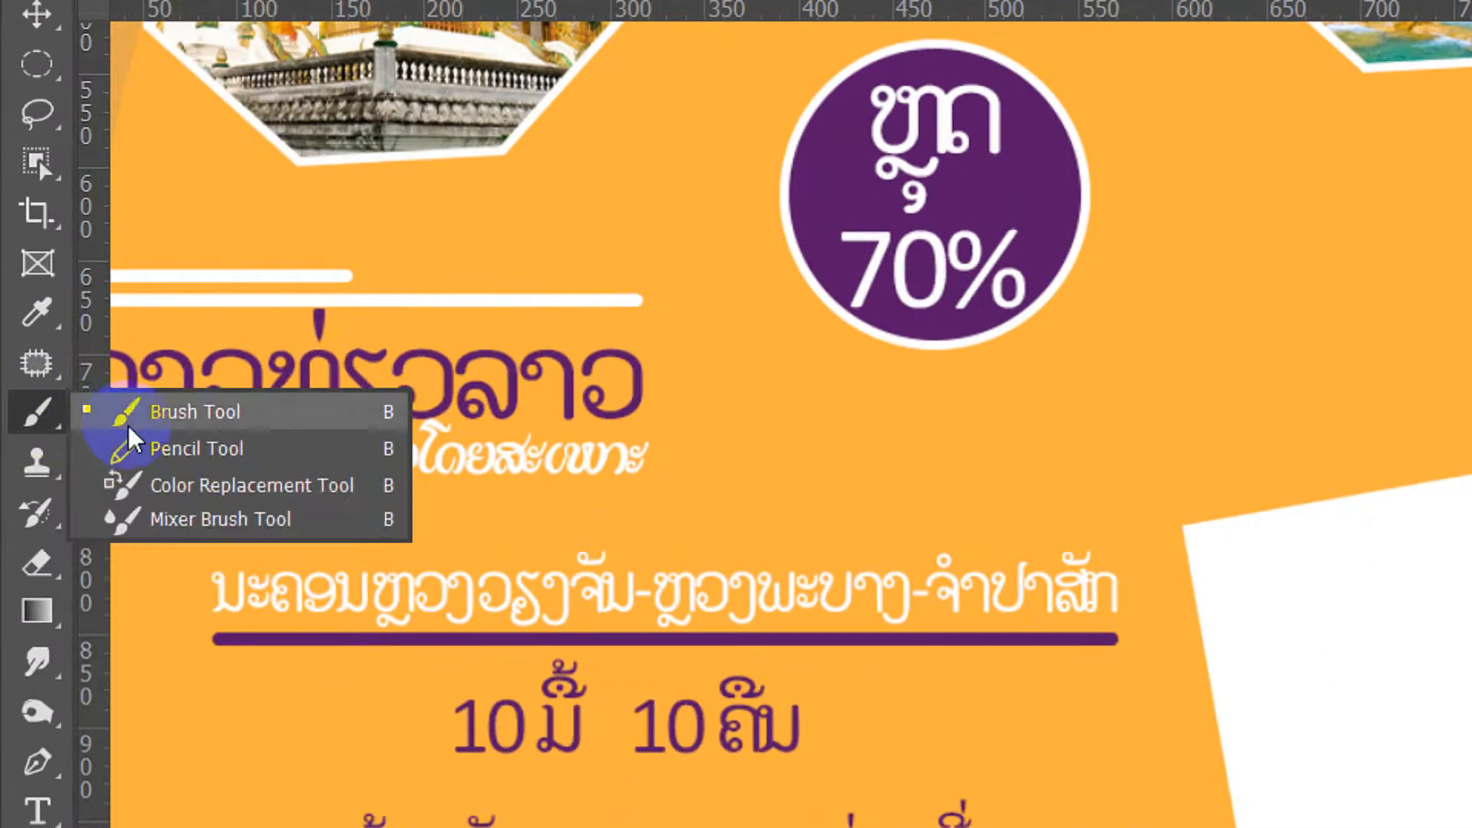
pyautogui.click(92, 295)
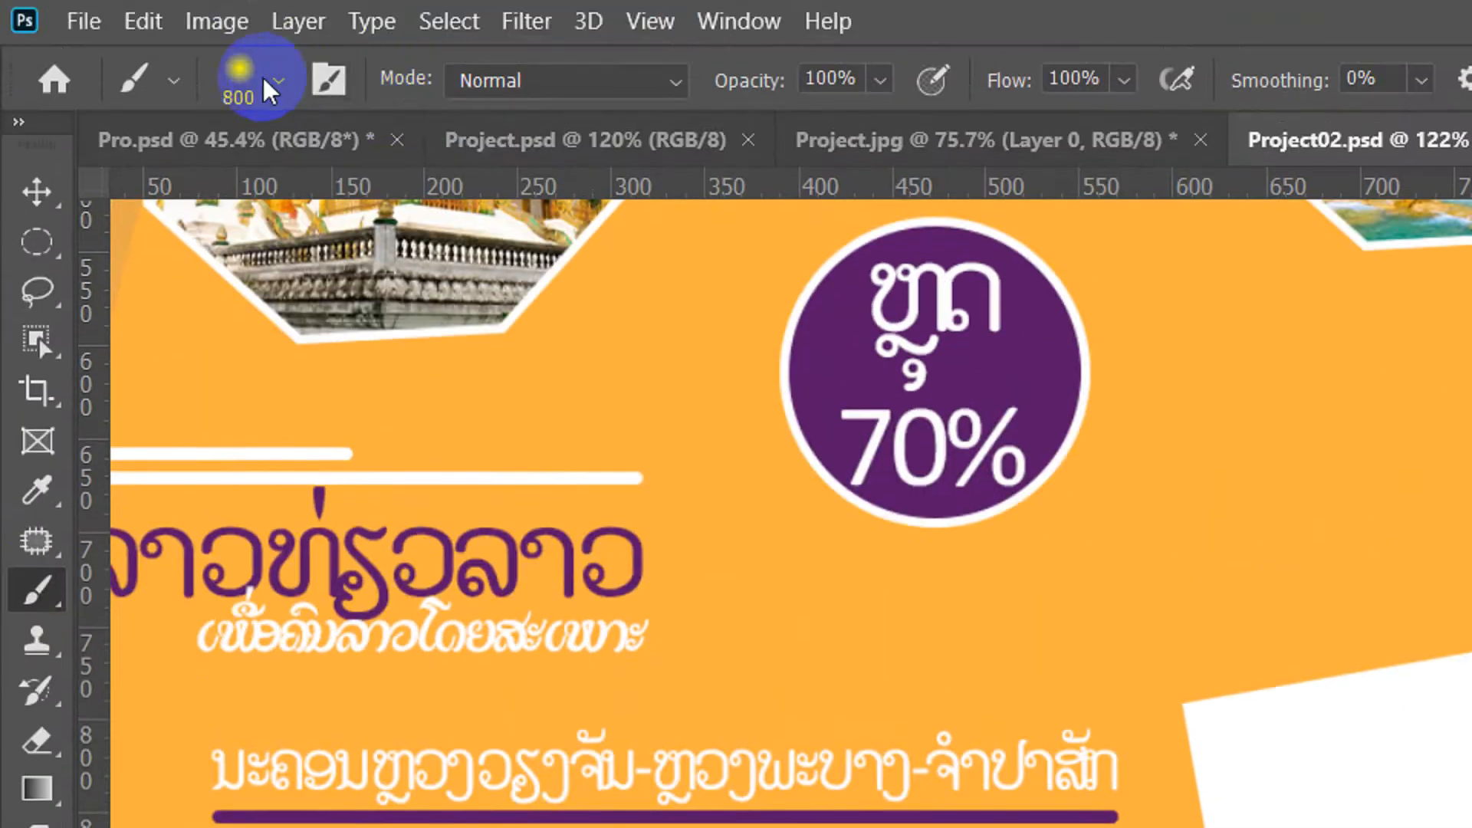
pyautogui.click(278, 80)
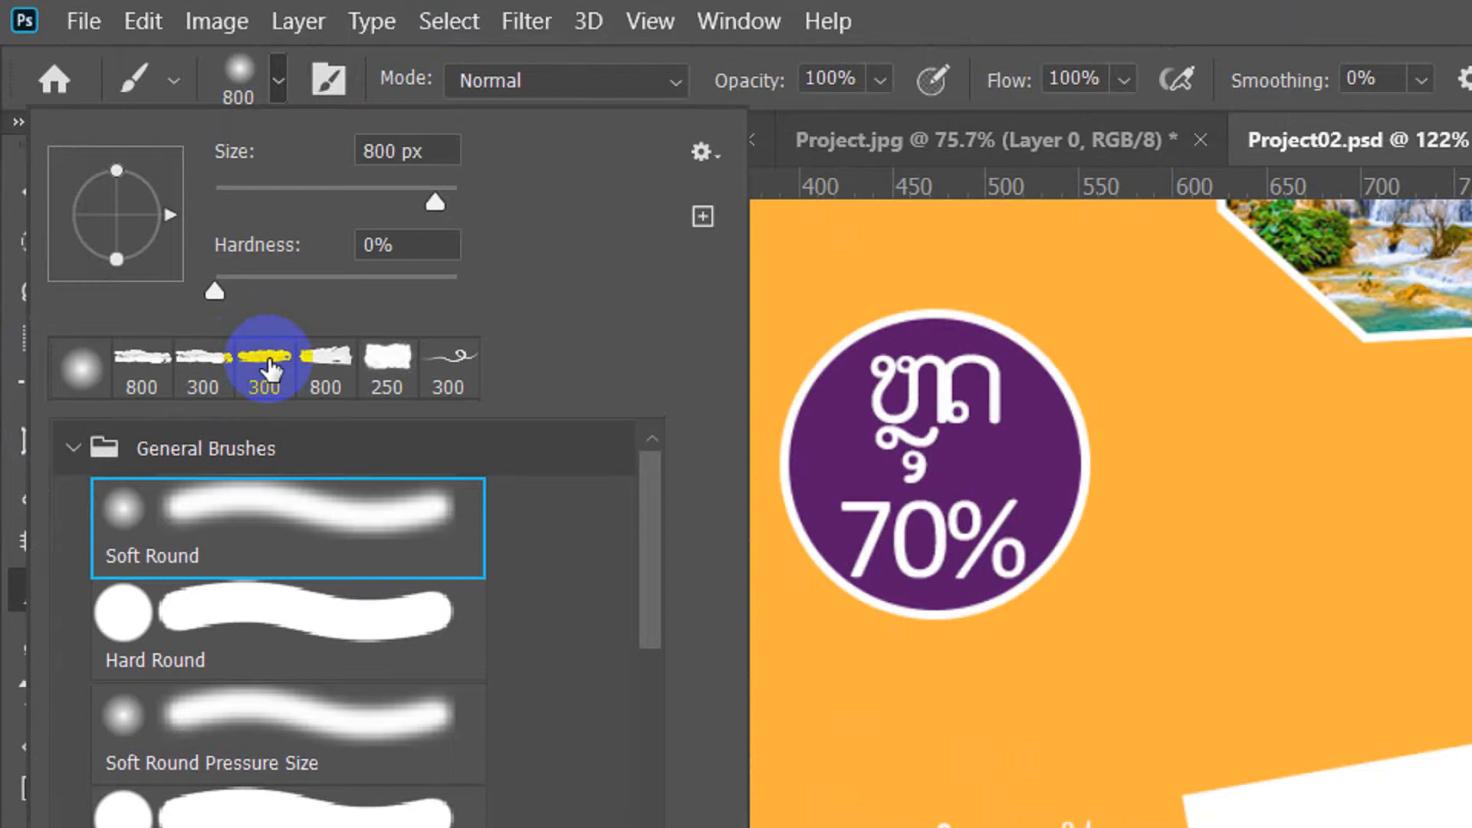
pyautogui.click(322, 361)
pyautogui.click(1101, 236)
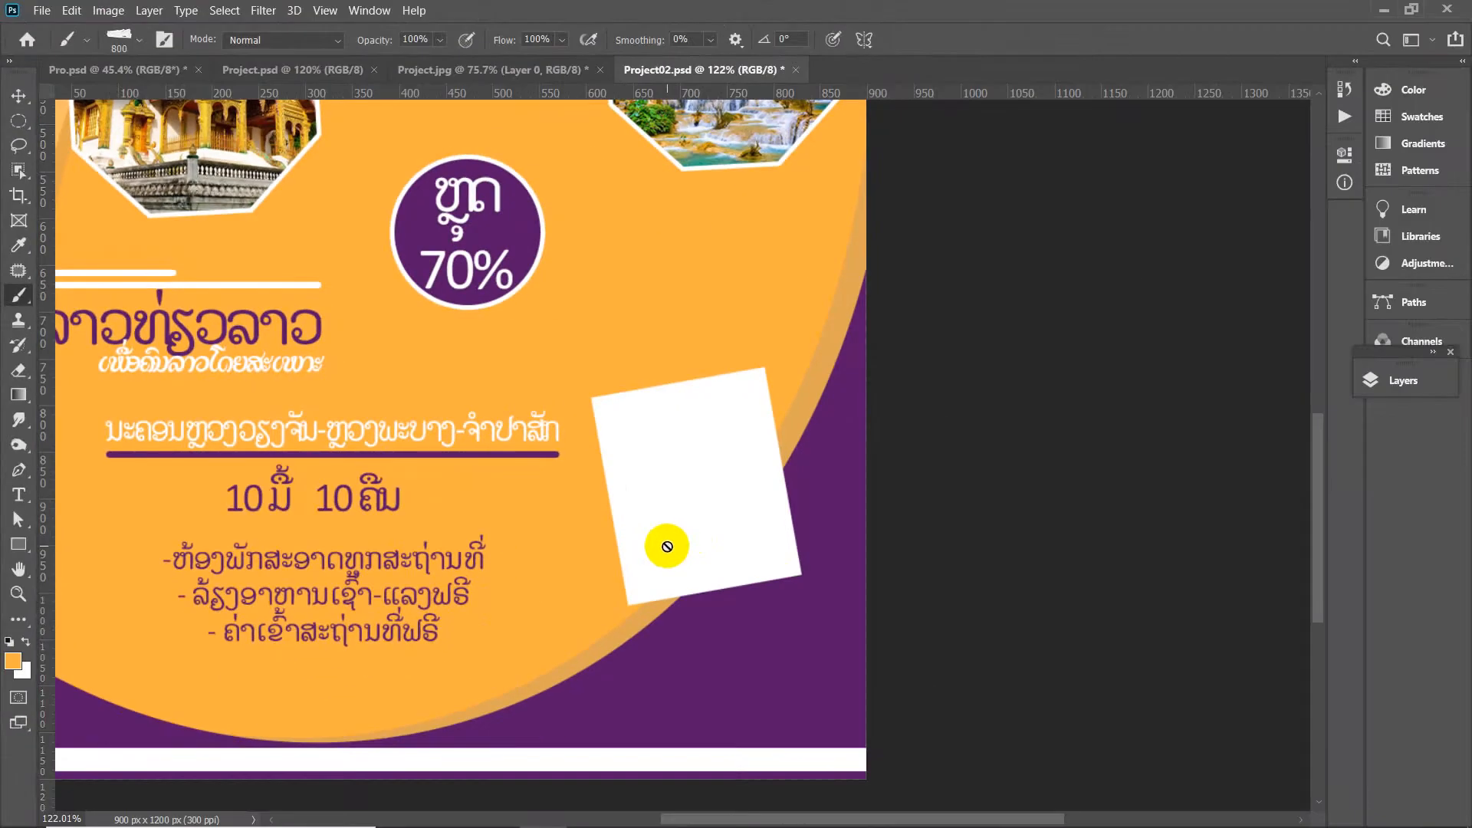
# Add a new empty layer above the text layers and reduce the brush size to 250 px
pyautogui.click(1405, 381)
pyautogui.click(1294, 759)
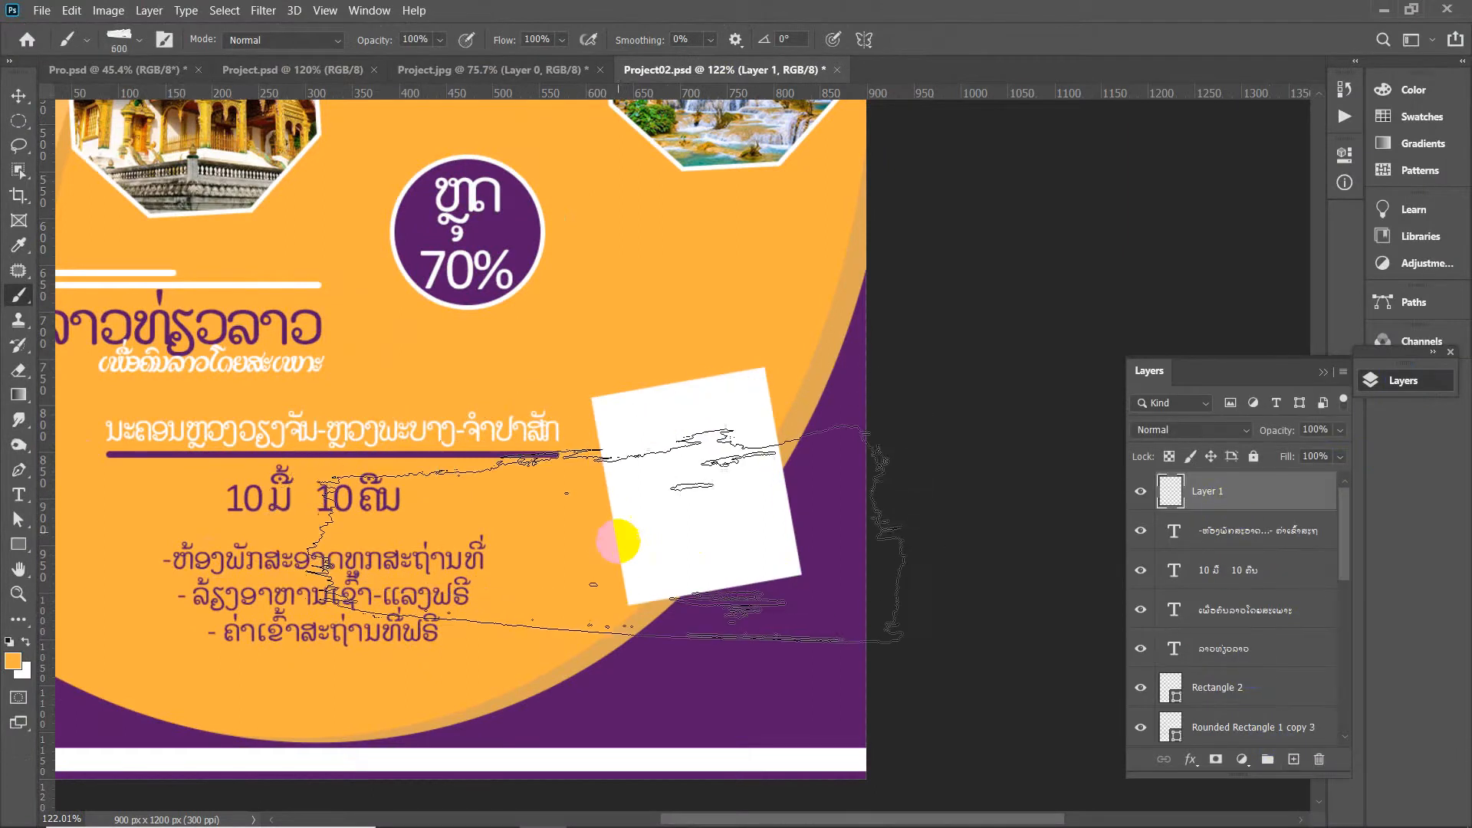
pyautogui.press('[')
pyautogui.press('[')
pyautogui.press('[')
pyautogui.press('[')
pyautogui.press('[')
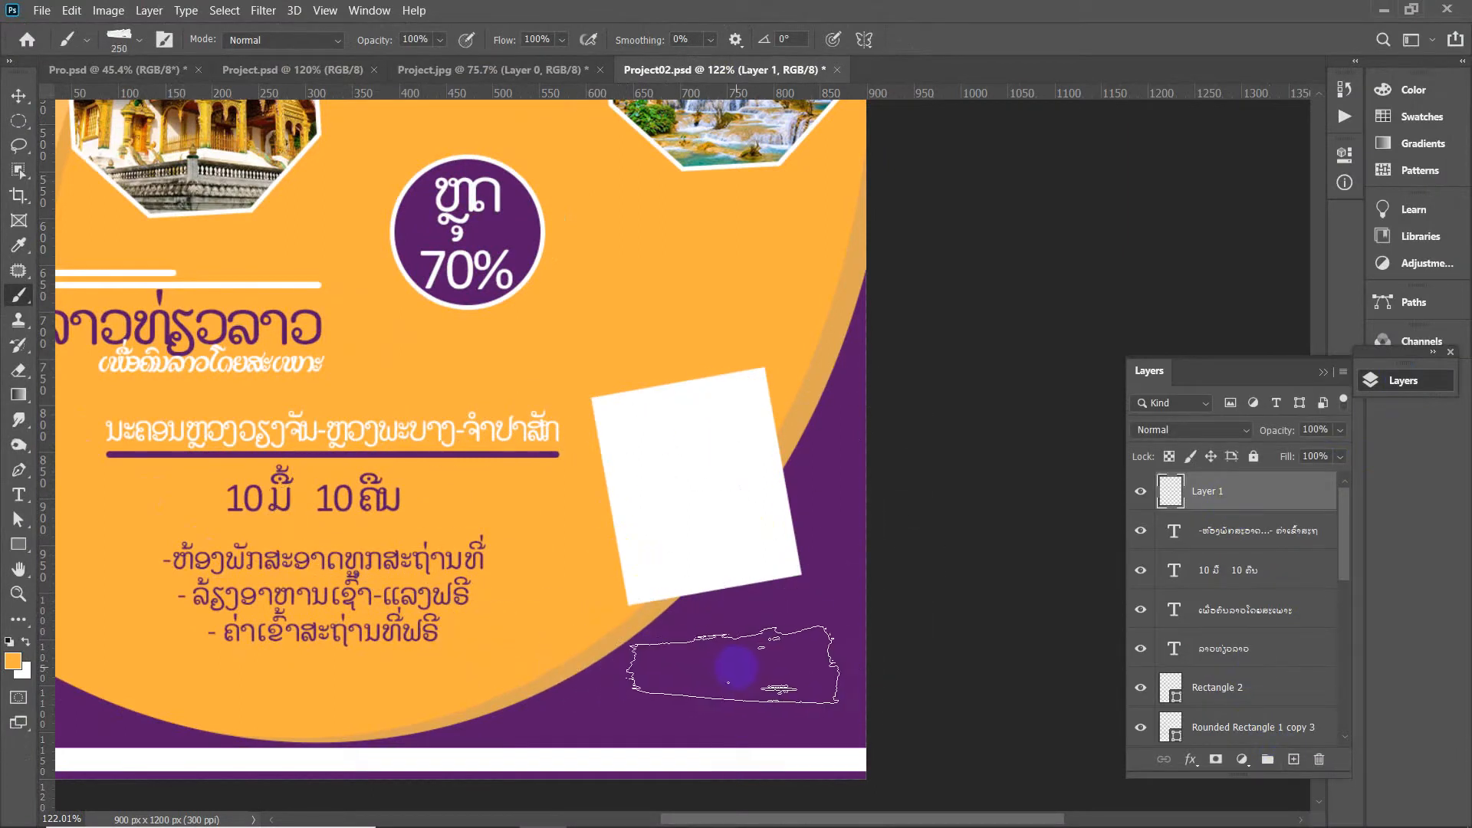
# Stamp a single orange rough-edged brush stroke on the purple area below the tilted white square
pyautogui.press('[')
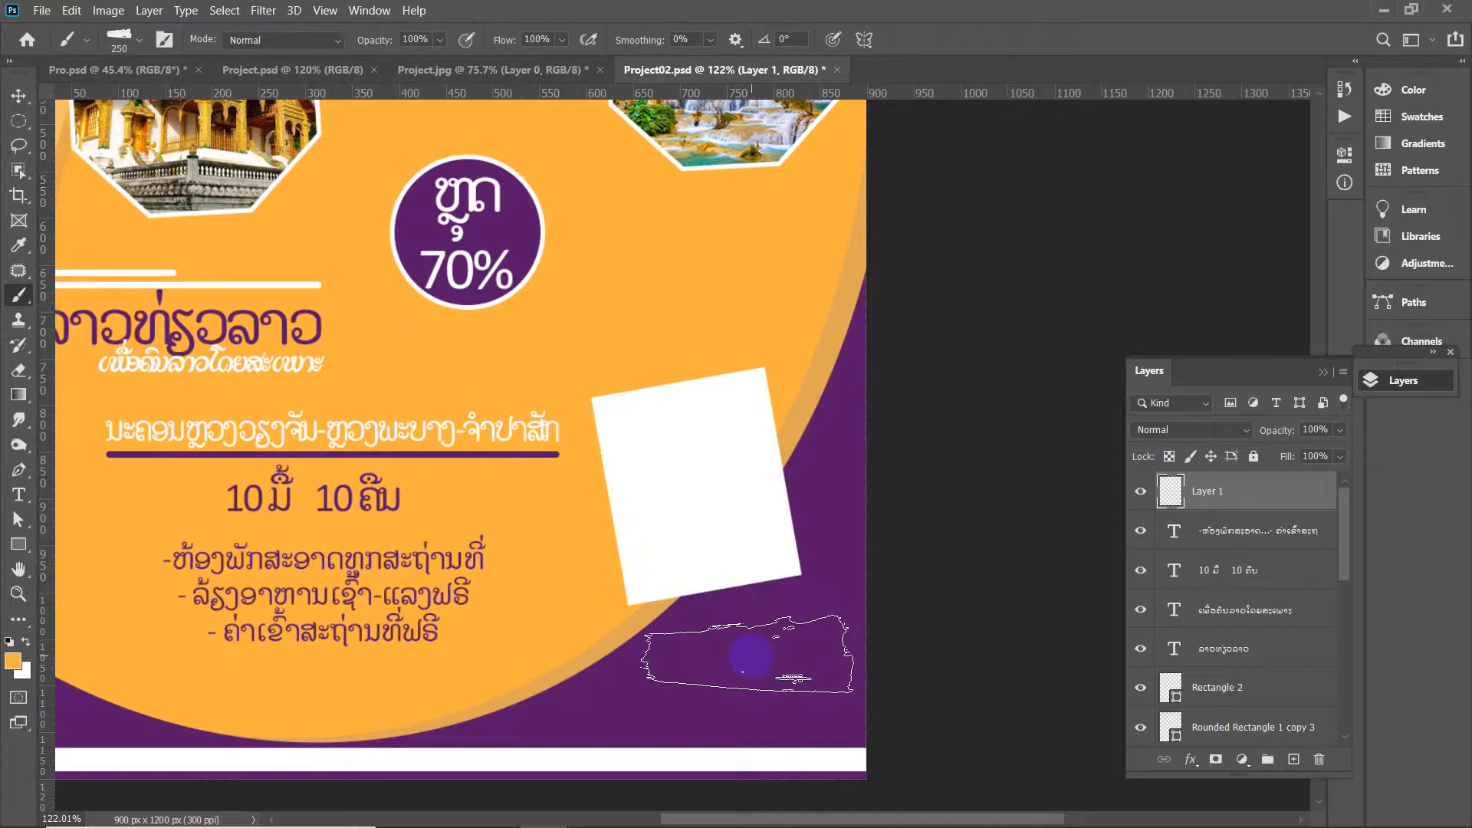
pyautogui.click(752, 656)
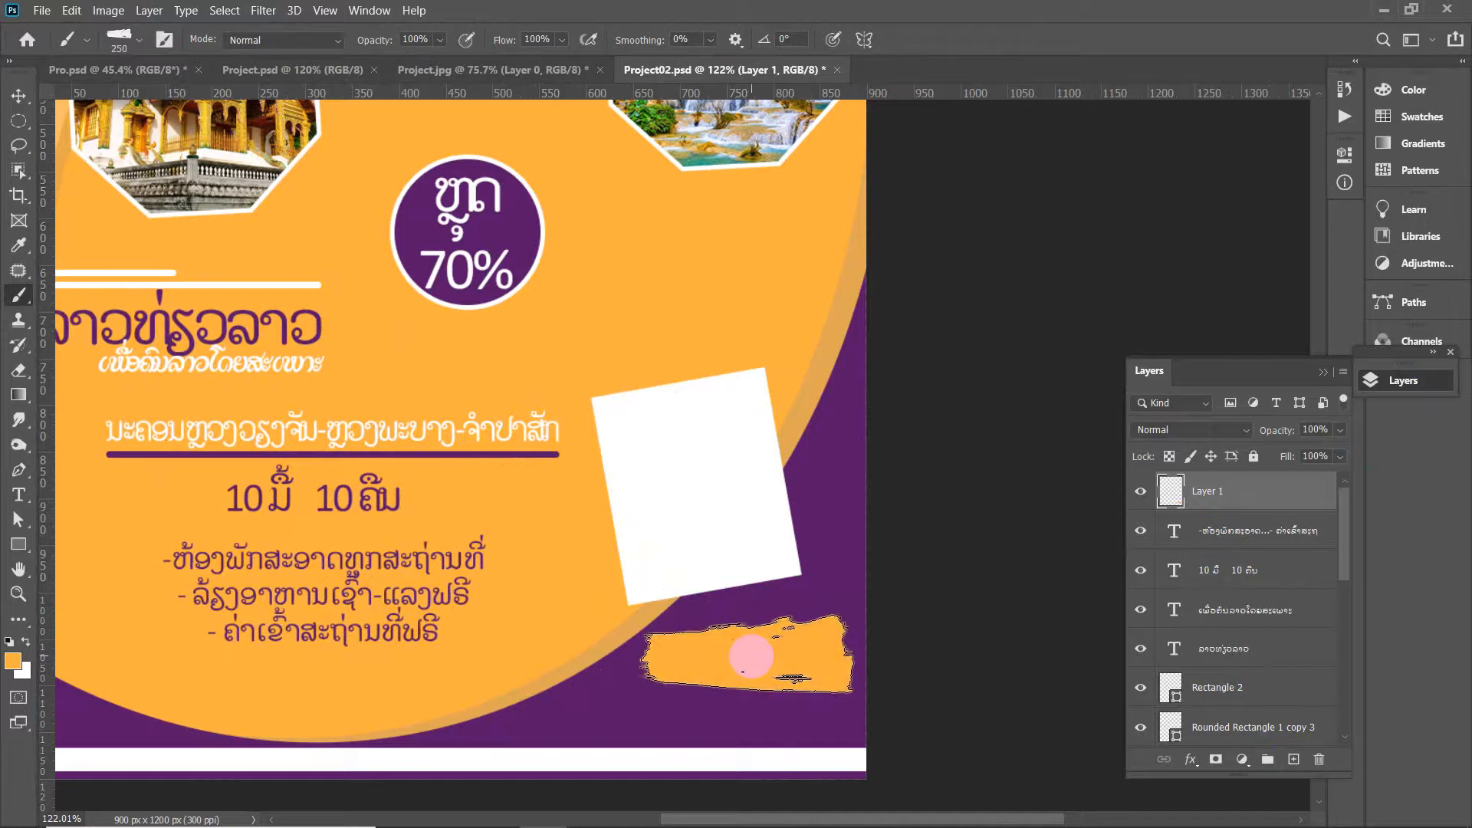
pyautogui.click(19, 94)
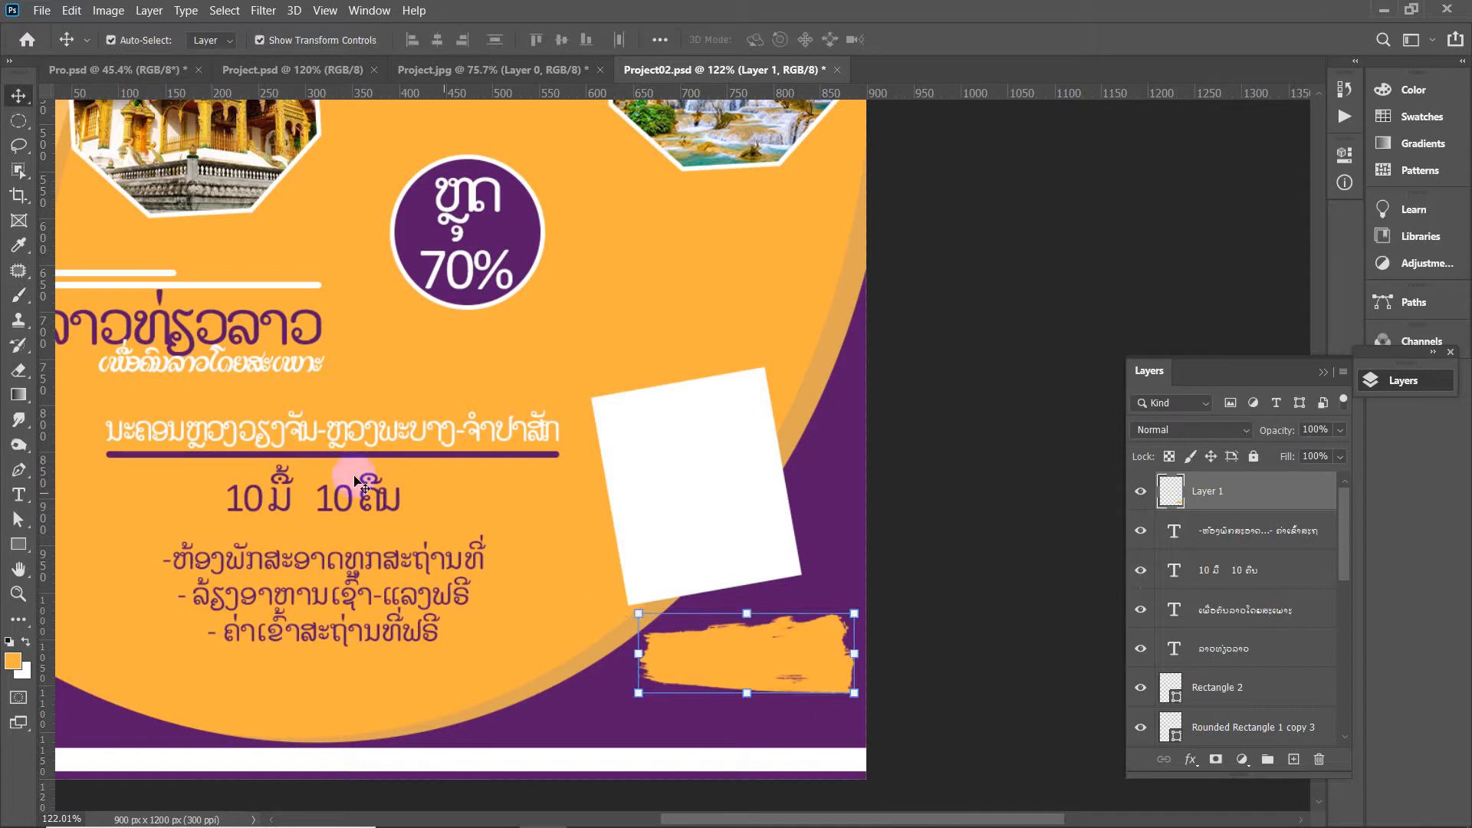
# Duplicate the "10 ມື້ 10 ຄືນ" text onto the orange brush stroke and place its layer above Layer 1
pyautogui.click(275, 503)
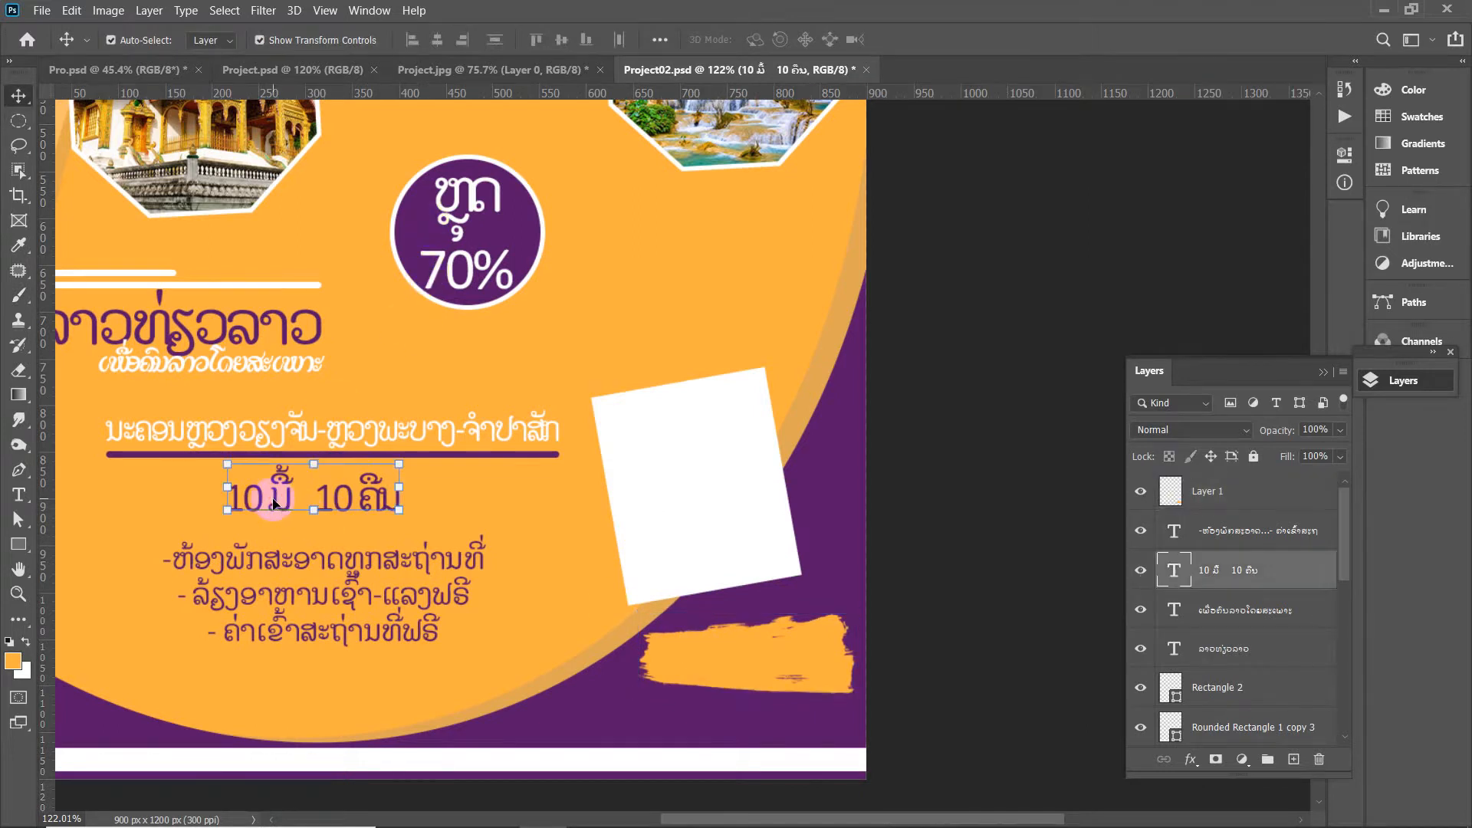
pyautogui.moveTo(272, 502); pyautogui.dragTo(728, 667)
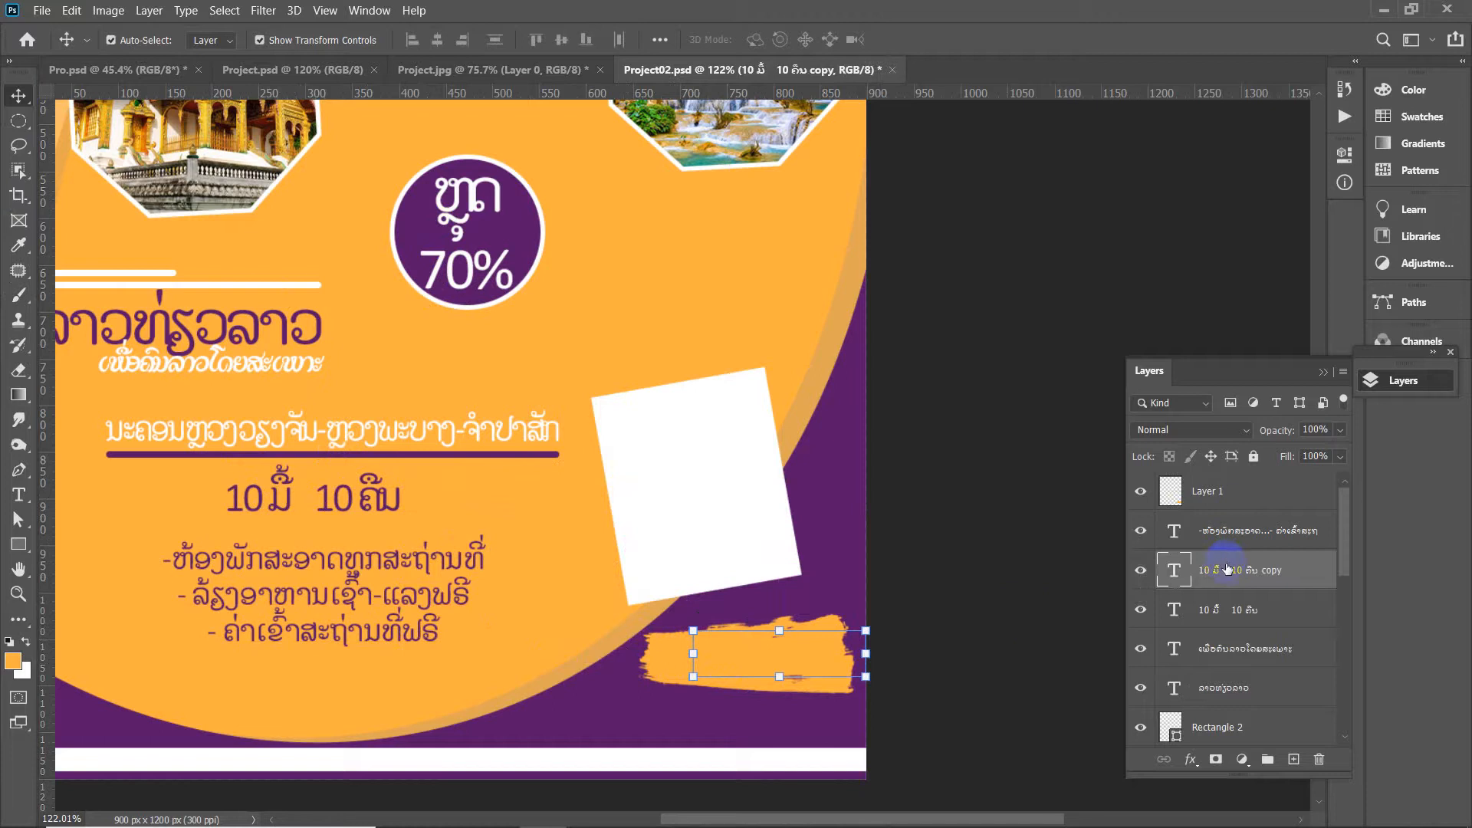
pyautogui.moveTo(1228, 573); pyautogui.dragTo(1221, 484)
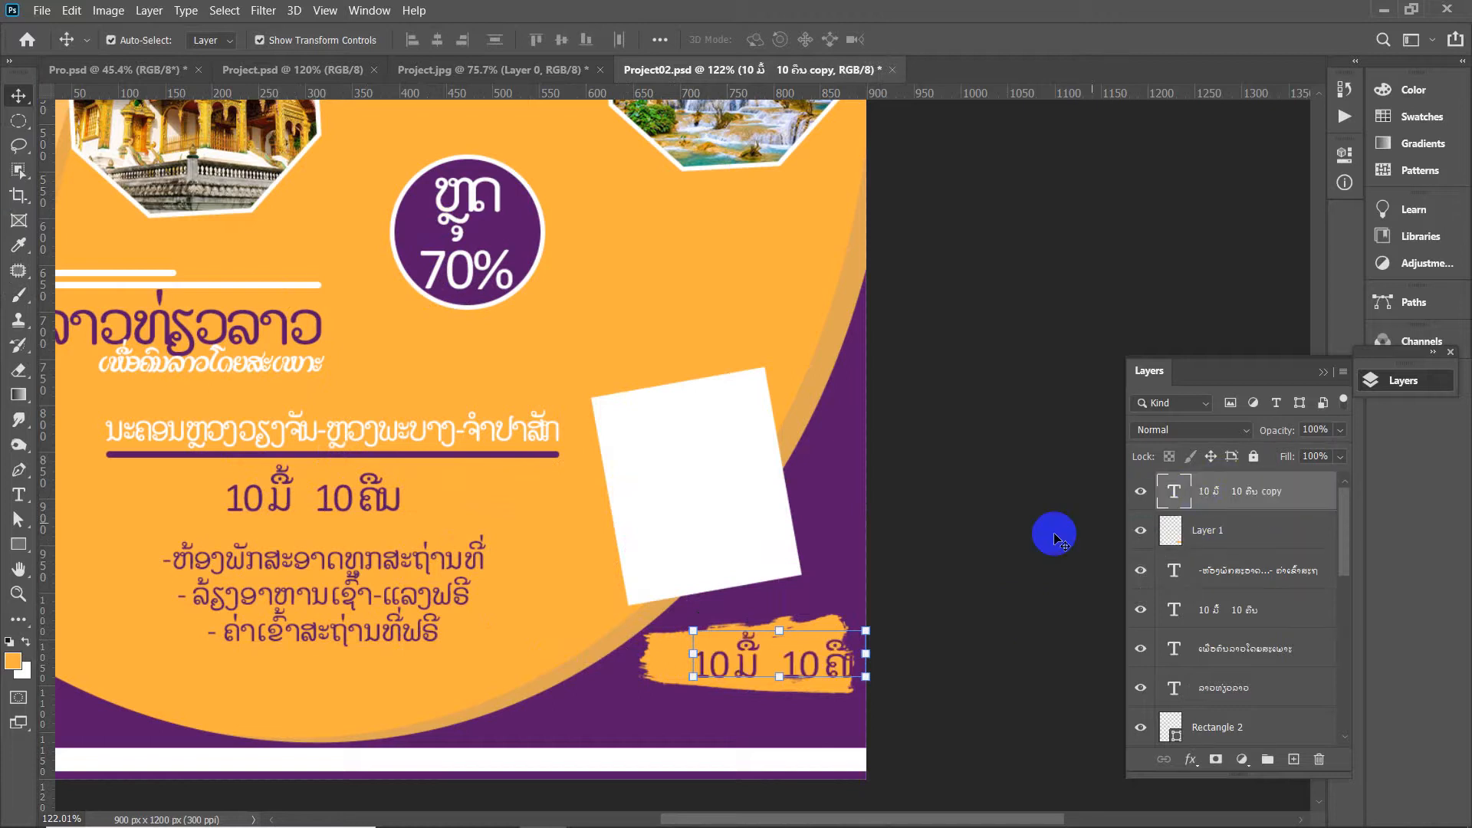
pyautogui.moveTo(746, 650); pyautogui.dragTo(720, 657)
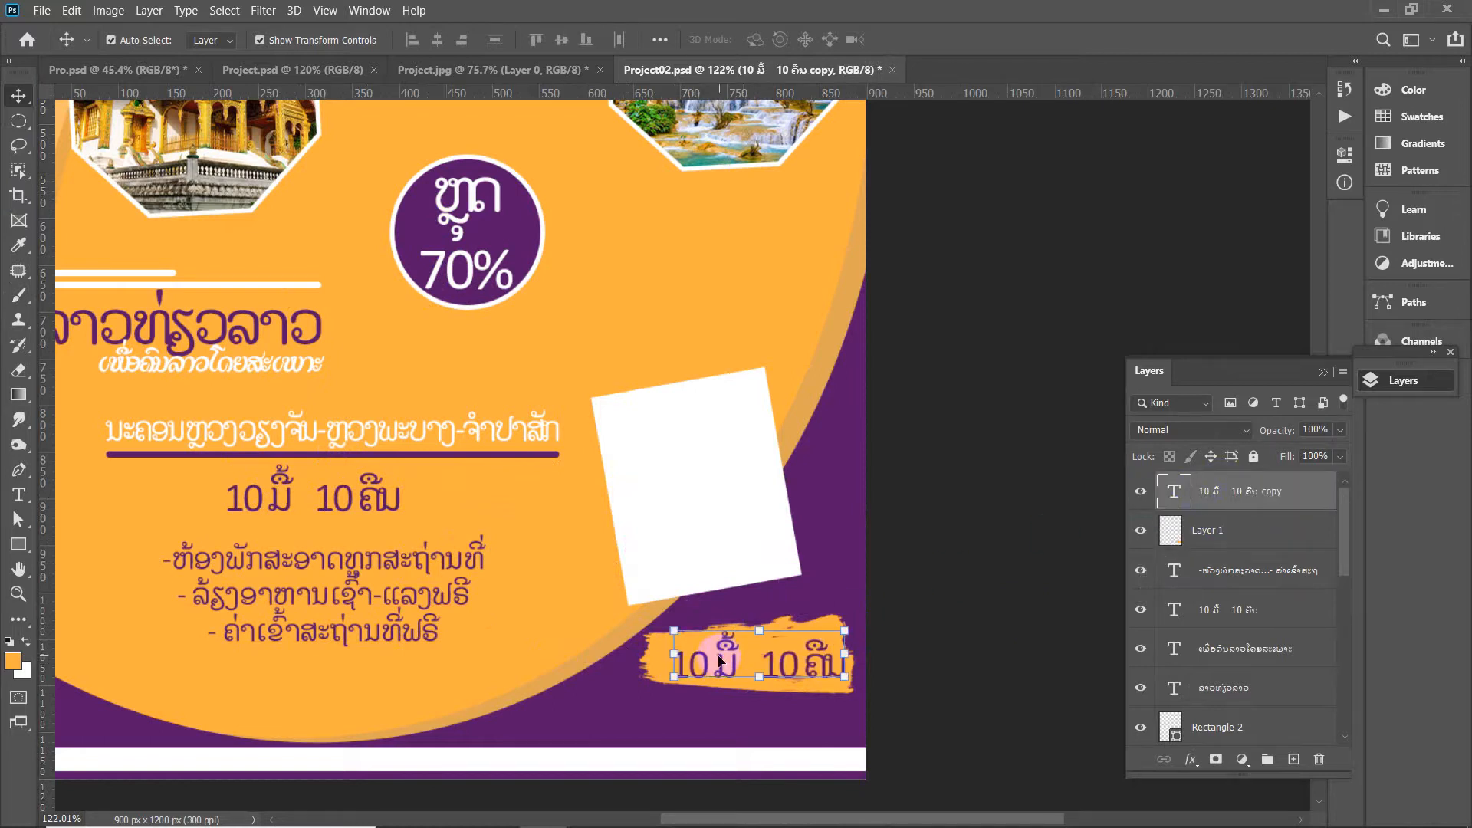
# Replace the duplicated text on the brush stroke with "ຈ້ອງເລີຍ"
pyautogui.doubleClick(718, 653)
pyautogui.write('9')
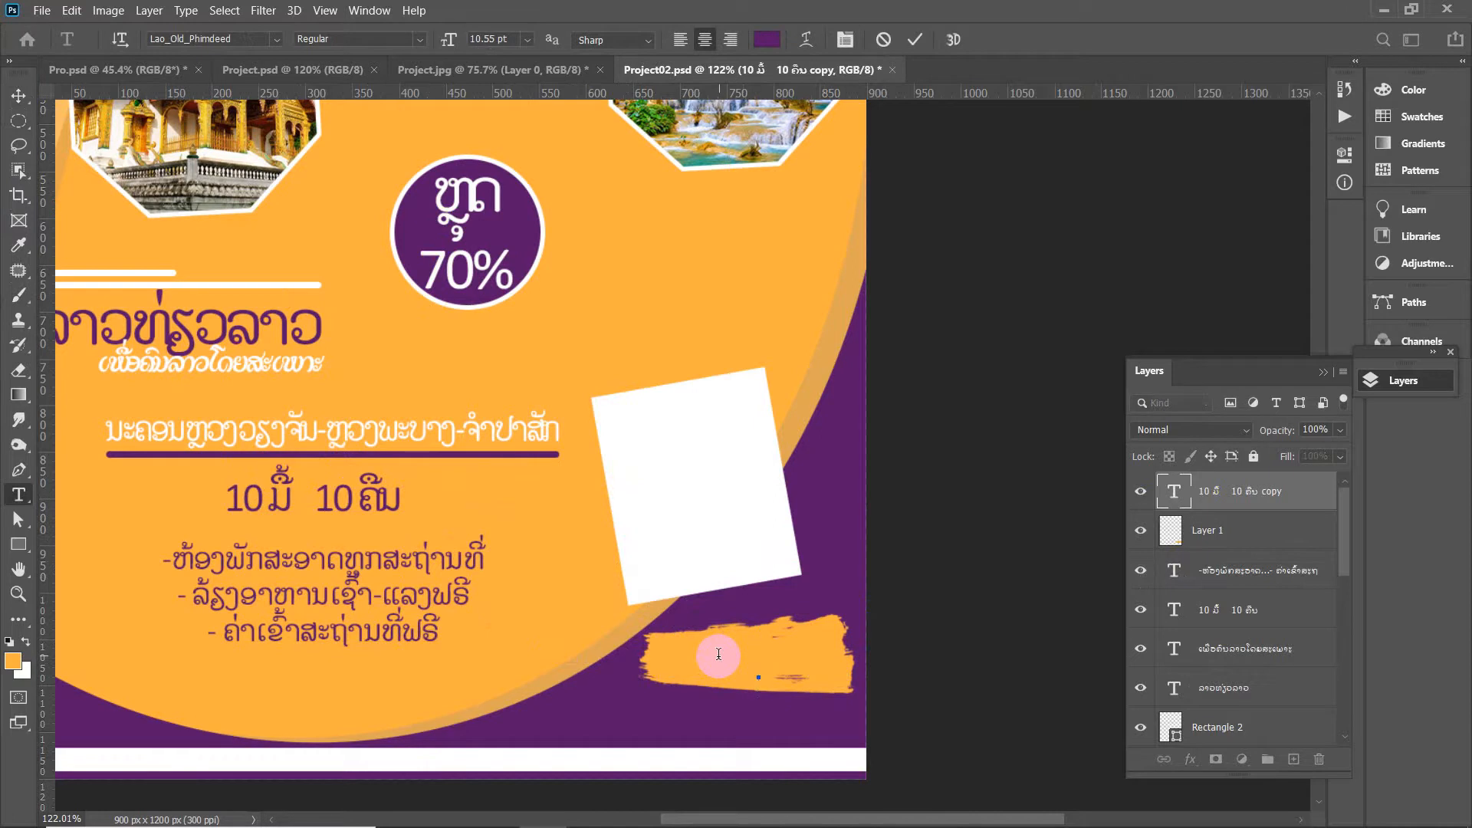
pyautogui.press('super+space')
pyautogui.press('super+space')
pyautogui.press('super+space')
pyautogui.write('້ອງເລີ')
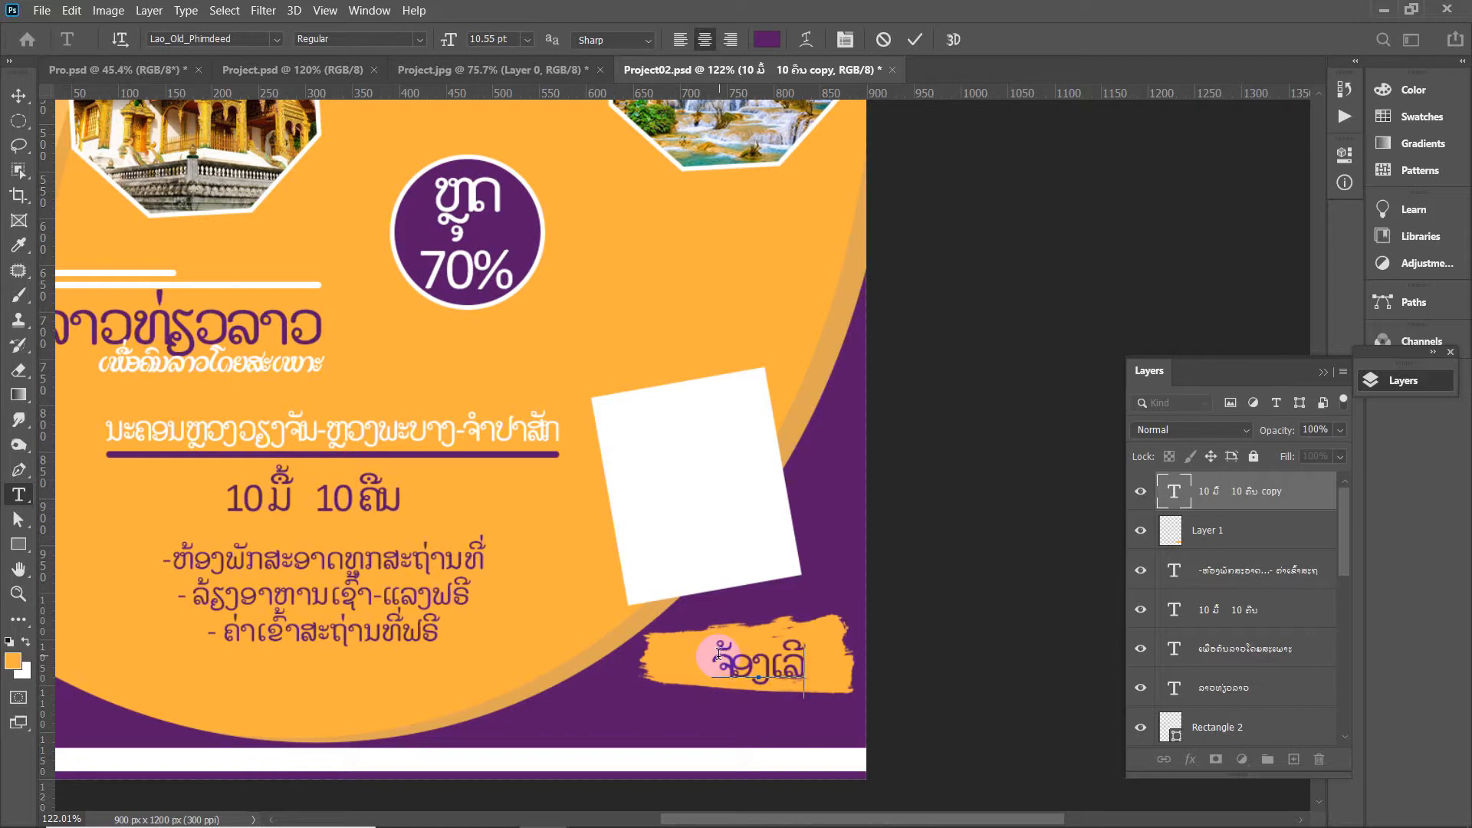
pyautogui.write('ຍ')
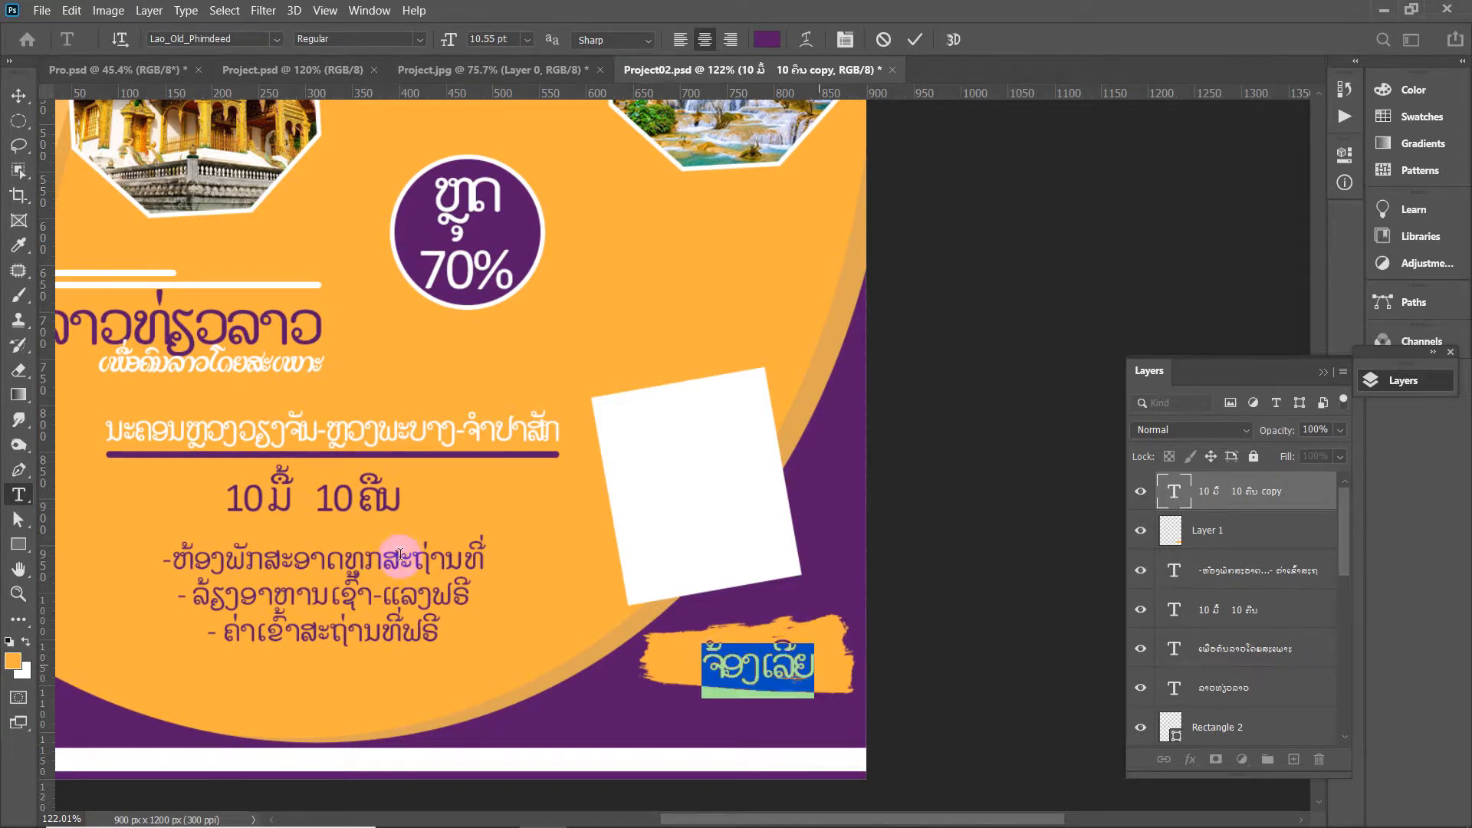
# Format the "ຈ້ອງເລີຍ" text in white at 14.55 pt on the orange brush stroke
pyautogui.click(759, 672)
pyautogui.moveTo(707, 648); pyautogui.dragTo(816, 671)
pyautogui.click(767, 40)
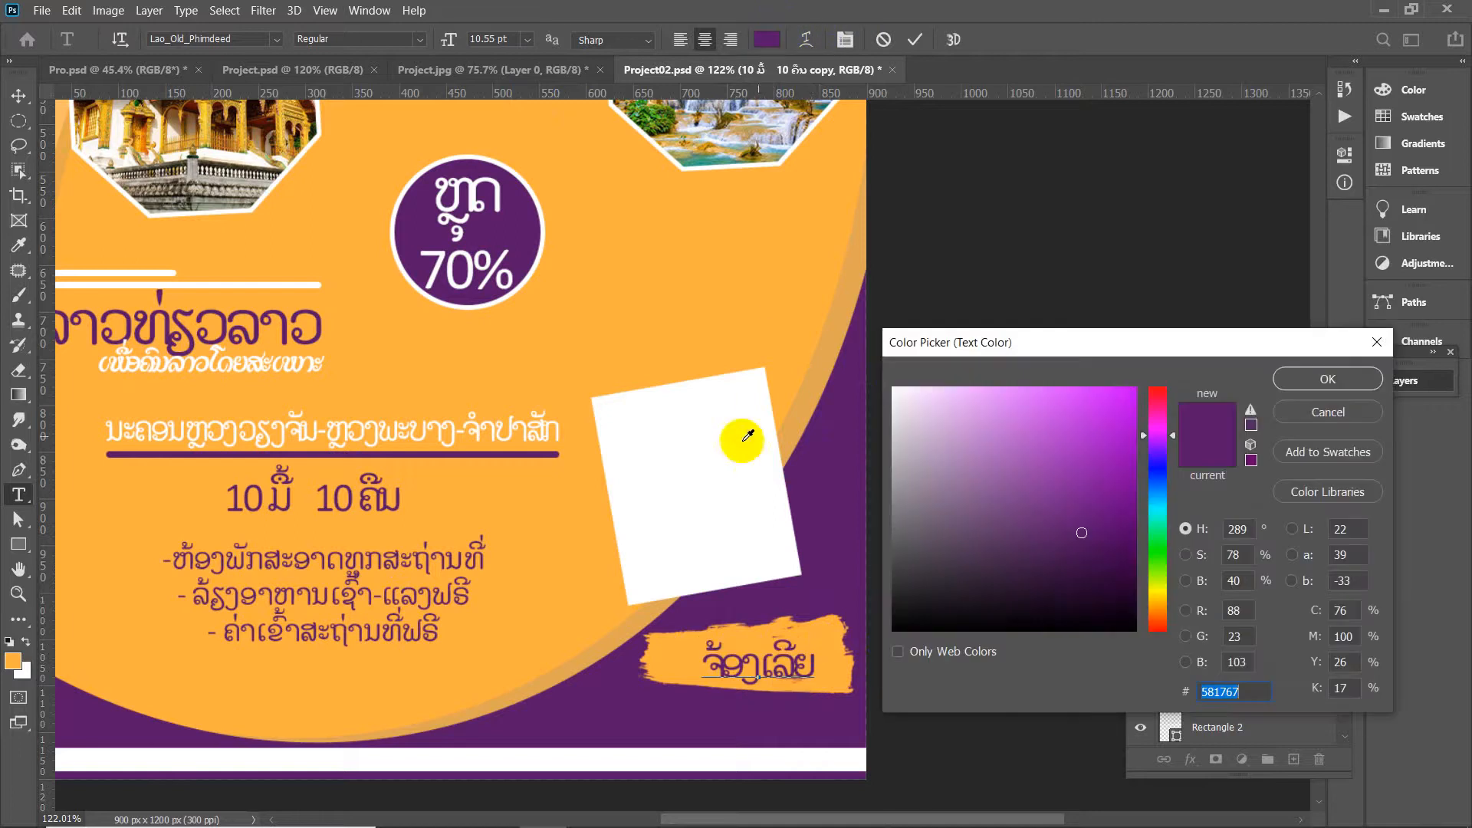
pyautogui.moveTo(1029, 439)
pyautogui.mouseDown()
pyautogui.moveTo(983, 434)
pyautogui.moveTo(811, 318)
pyautogui.mouseUp()
pyautogui.click(1327, 380)
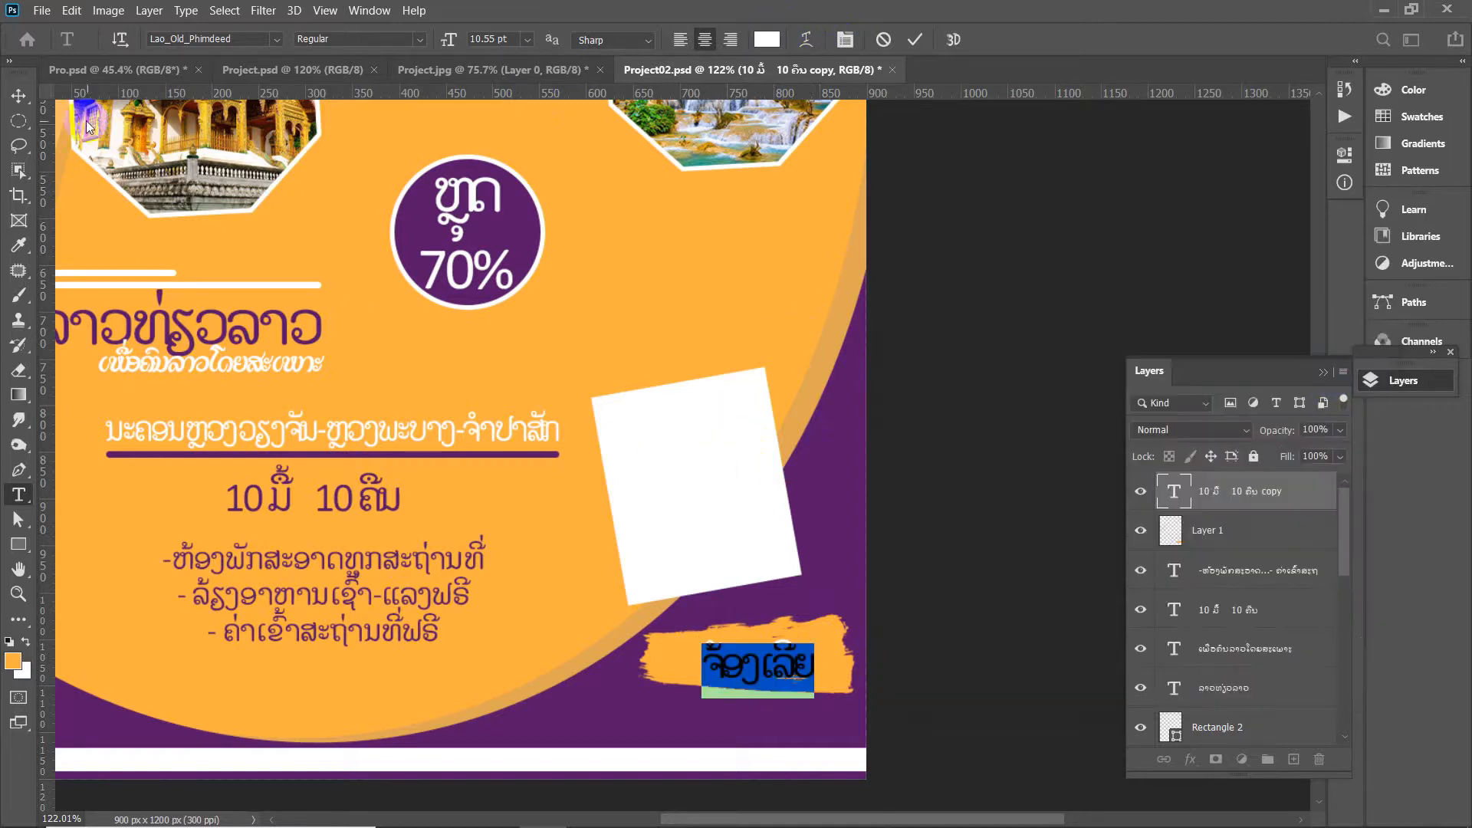
pyautogui.moveTo(446, 40); pyautogui.dragTo(453, 45)
pyautogui.click(18, 95)
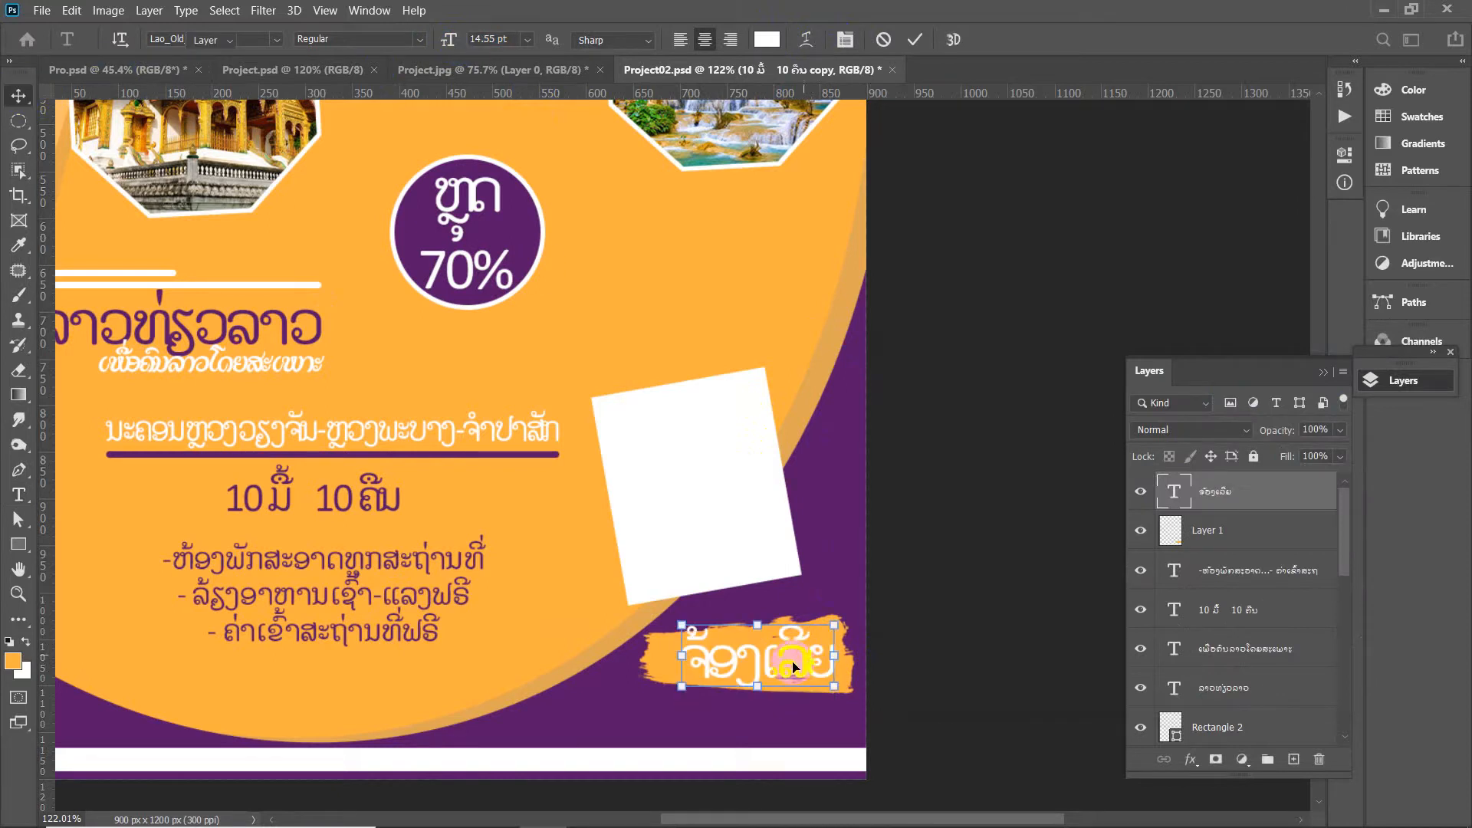
pyautogui.moveTo(795, 667); pyautogui.dragTo(776, 661)
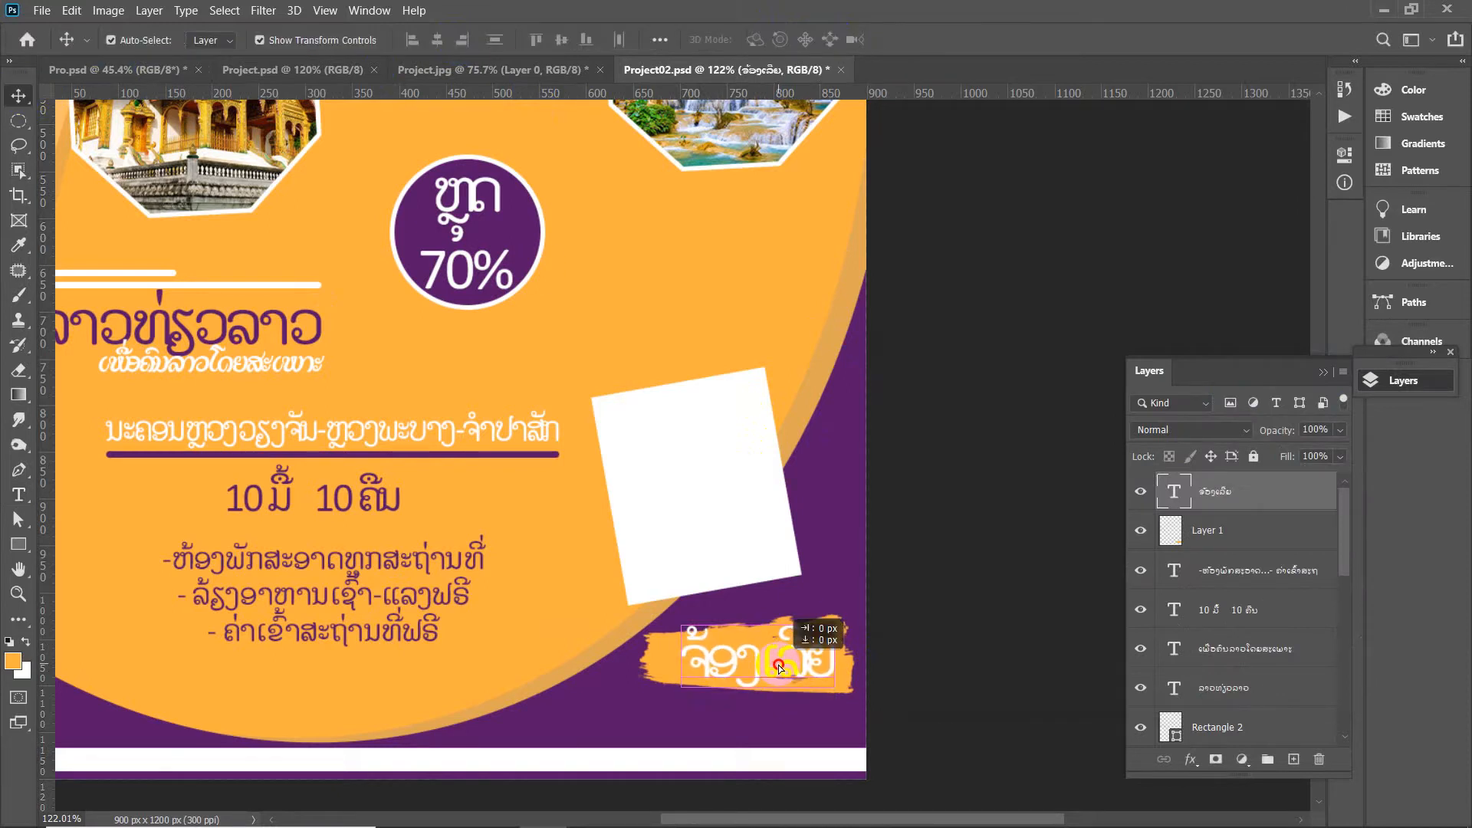
pyautogui.click(1009, 480)
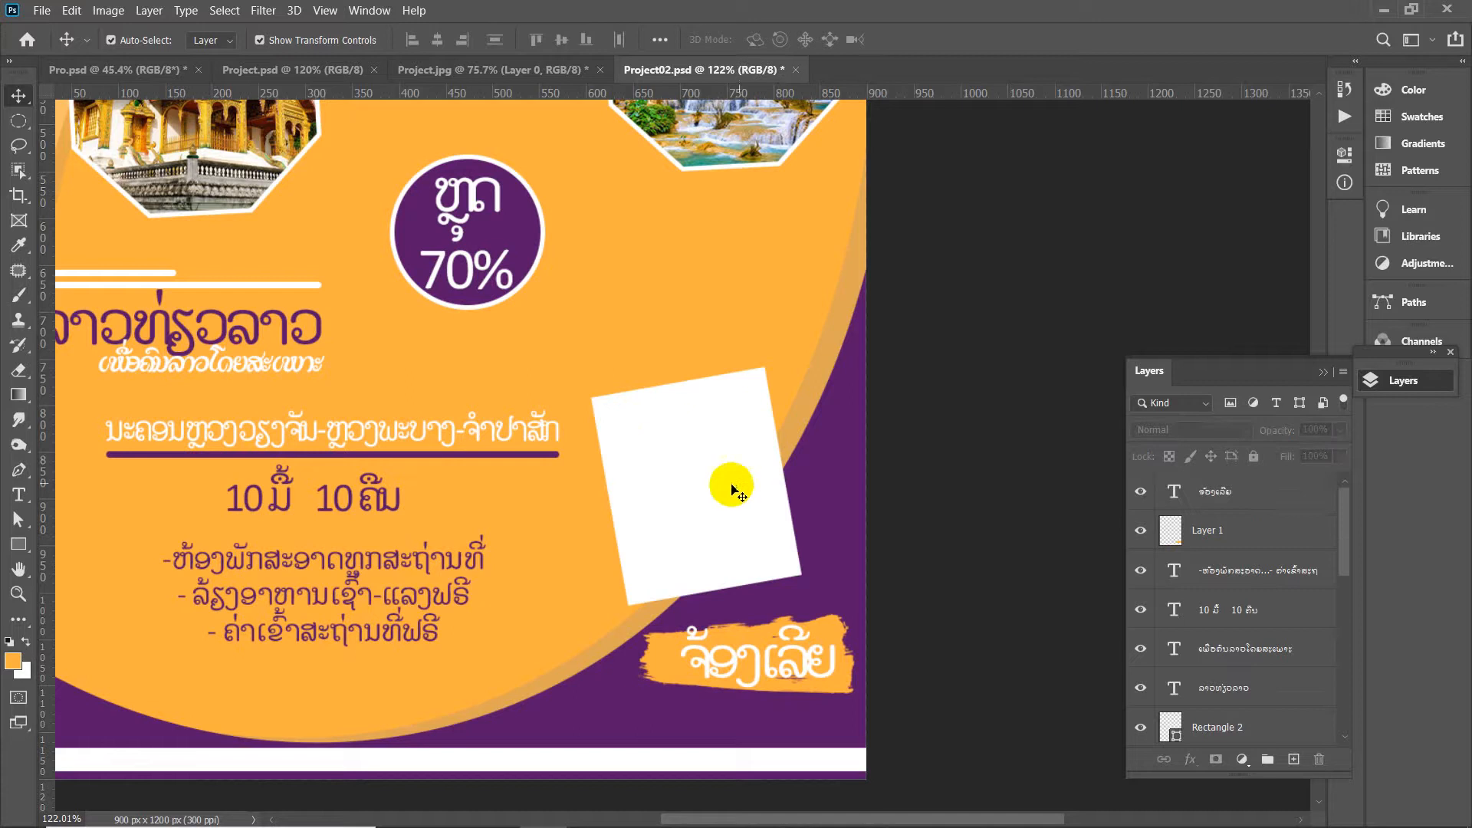
# Duplicate the "ຈ້ອງເລີຍ" text above the tilted white square and colour the duplicate with the badge's purple, 581767
pyautogui.click(701, 449)
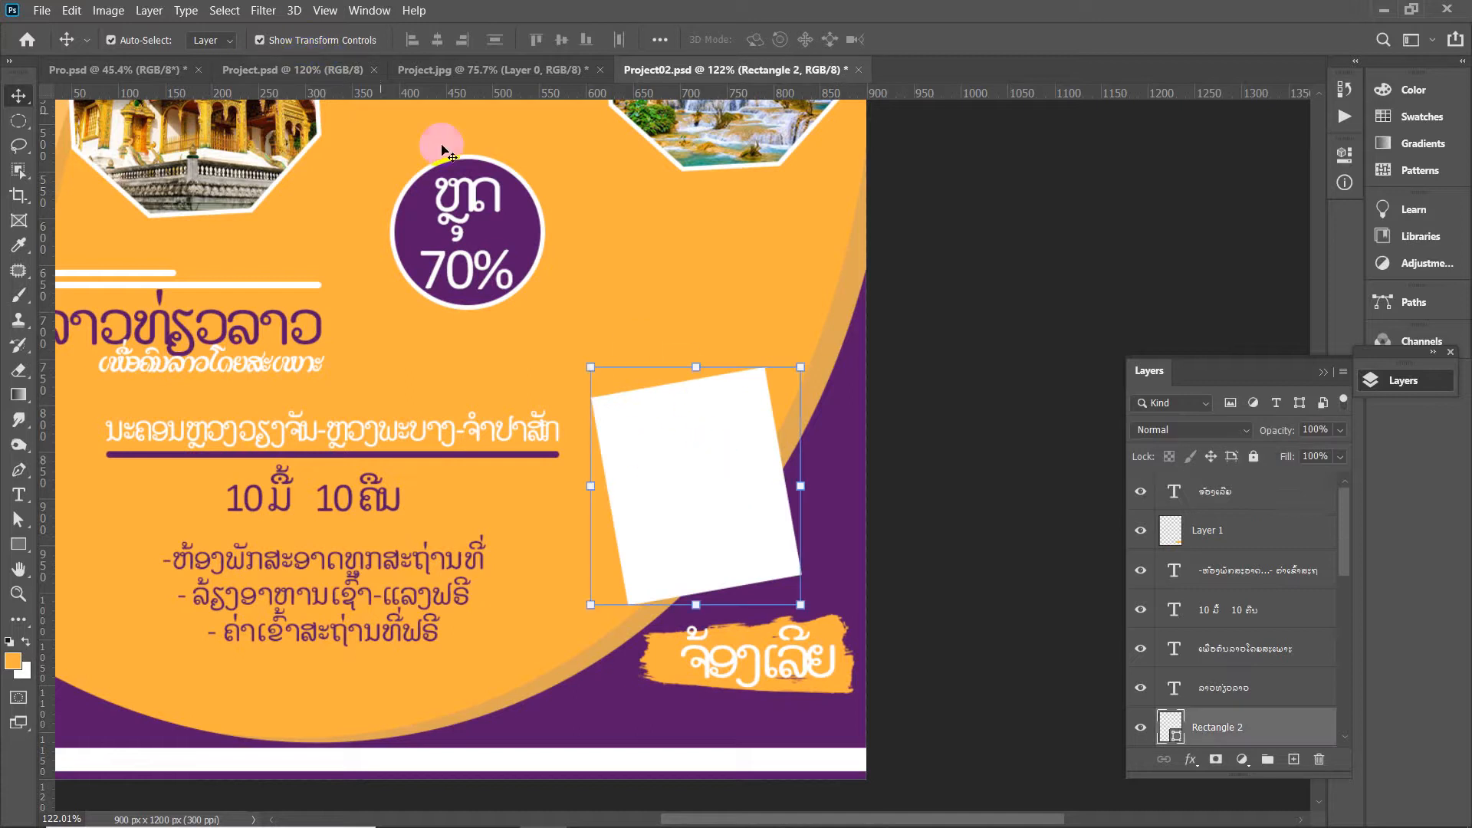
pyautogui.click(802, 654)
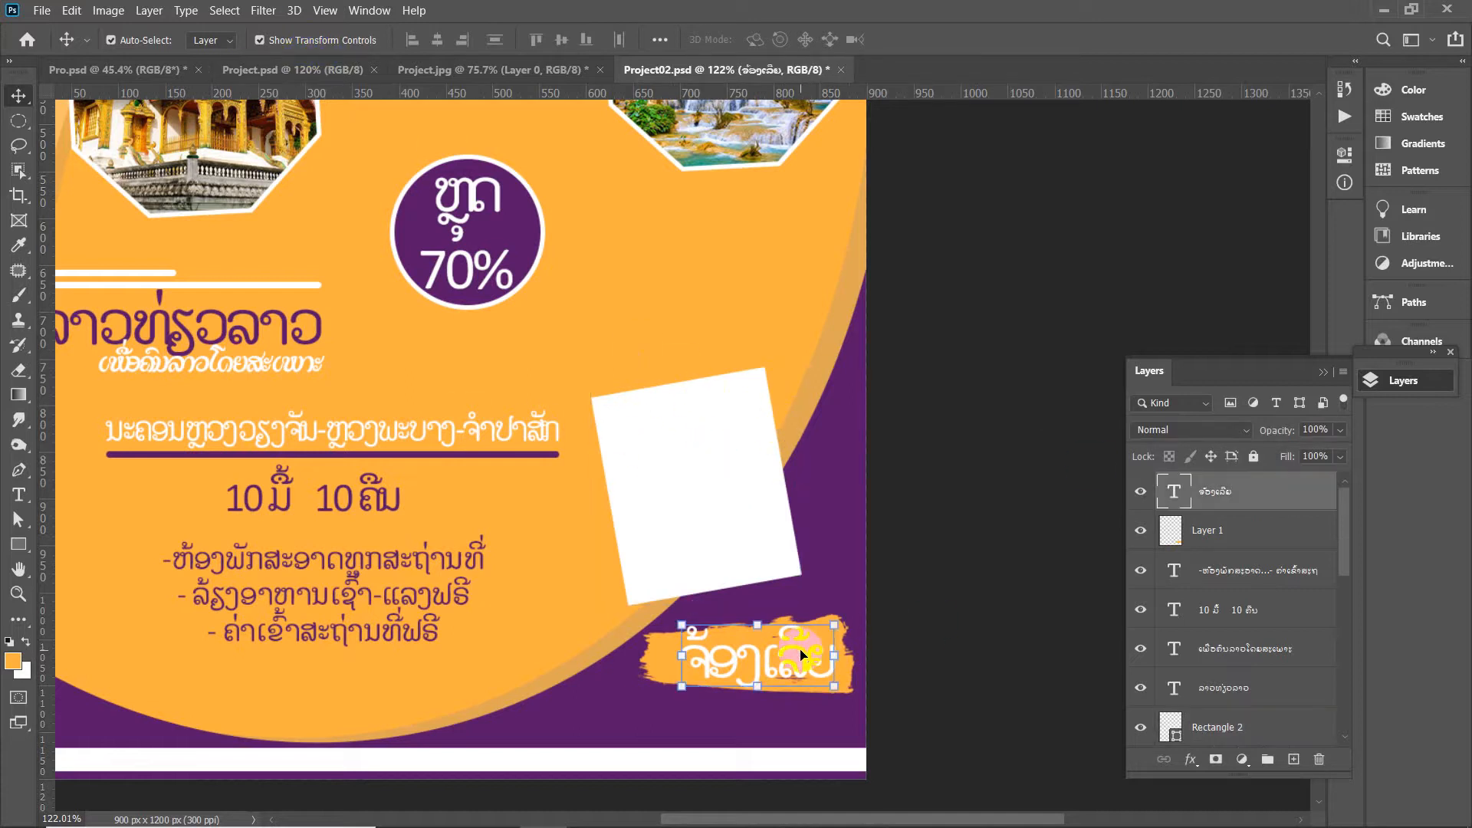
pyautogui.moveTo(802, 654); pyautogui.dragTo(688, 286)
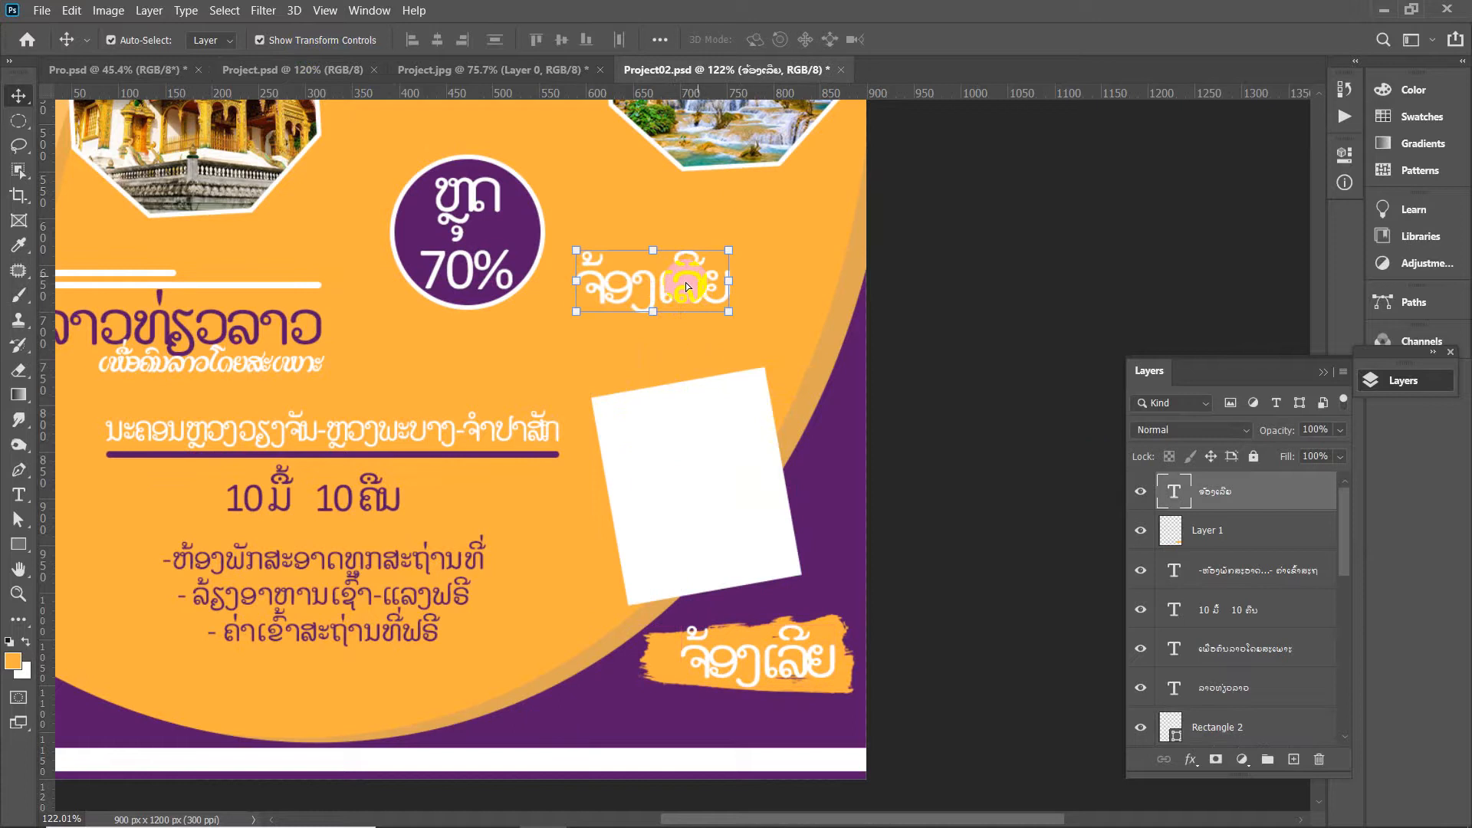
pyautogui.doubleClick(688, 287)
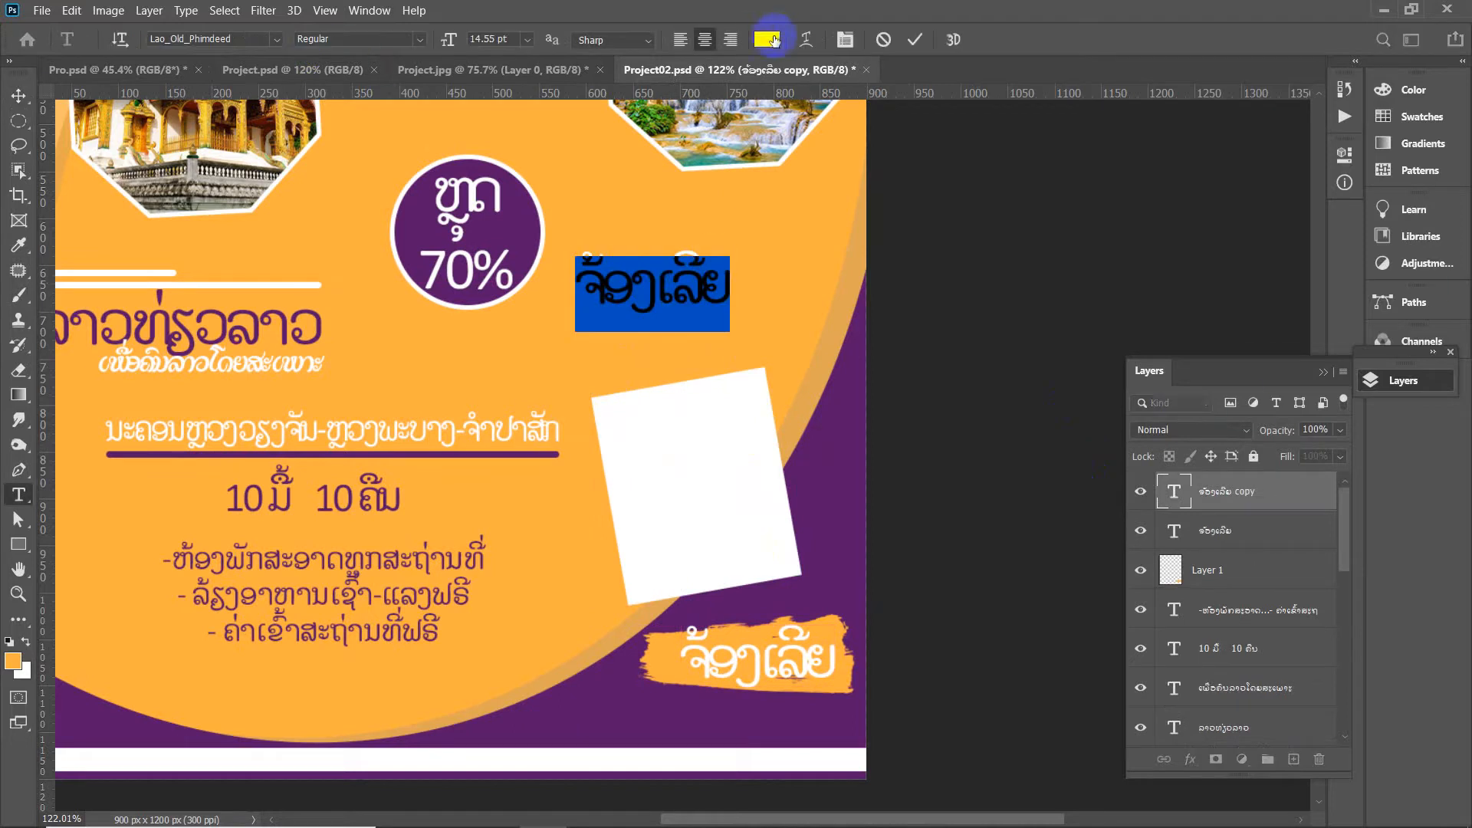
pyautogui.click(774, 40)
pyautogui.click(523, 234)
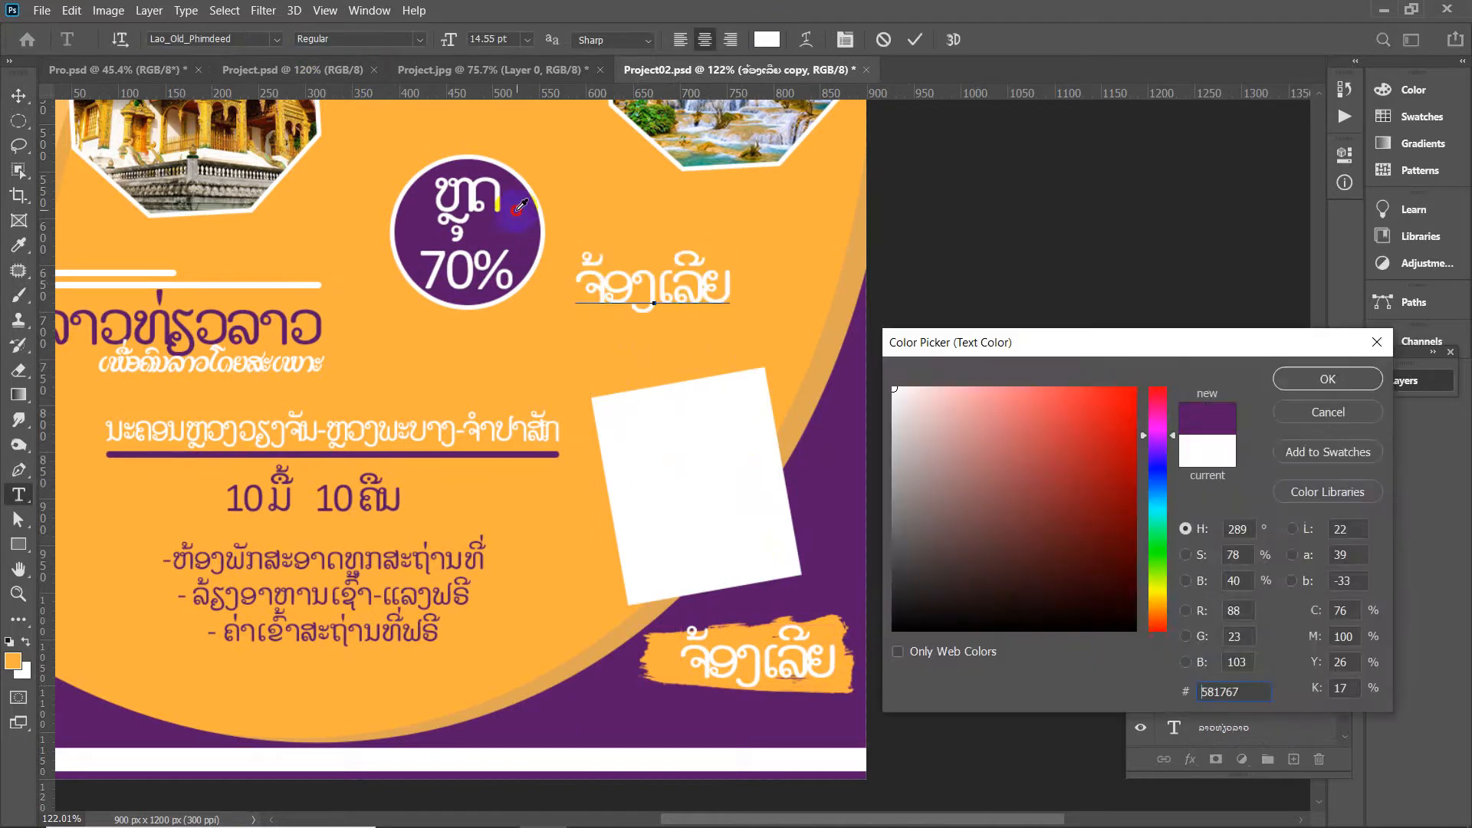
pyautogui.click(1368, 383)
# Replace the purple duplicate's text with "ພ້ອມ", "ຫຼື" and "ຍັງ ?" on three separate lines
pyautogui.click(598, 266)
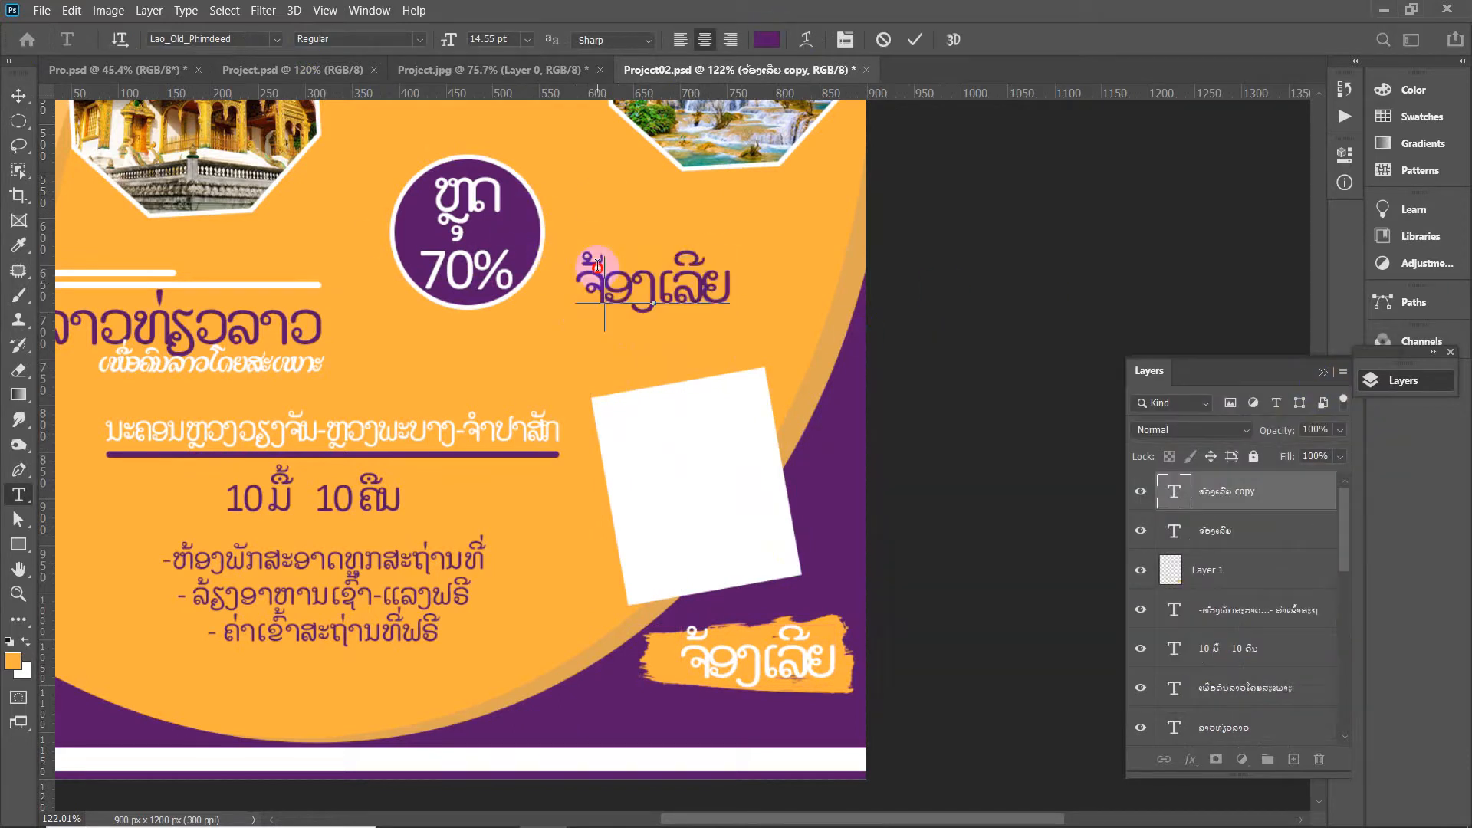
pyautogui.moveTo(580, 257); pyautogui.dragTo(763, 250)
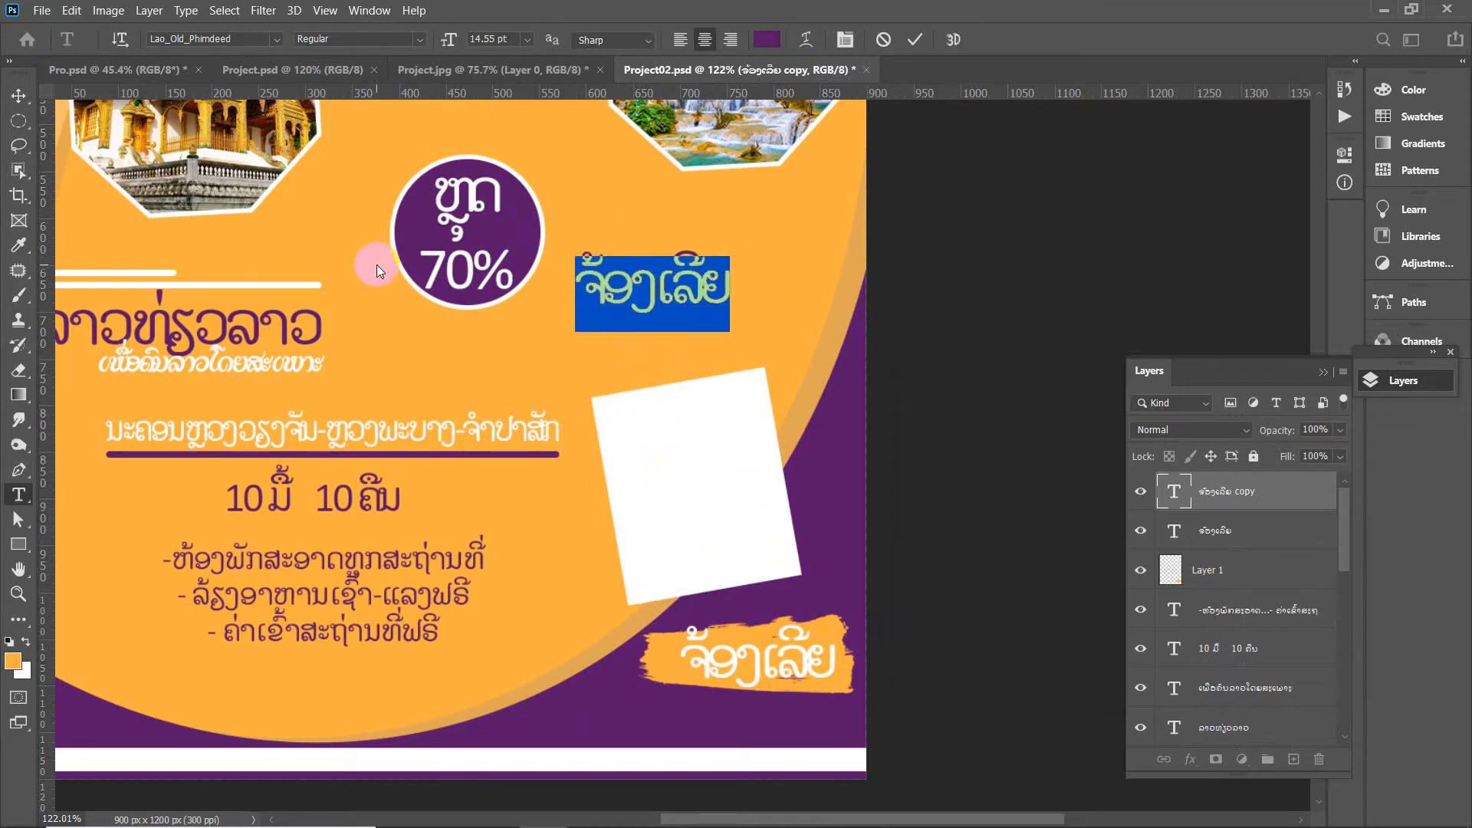
pyautogui.click(590, 271)
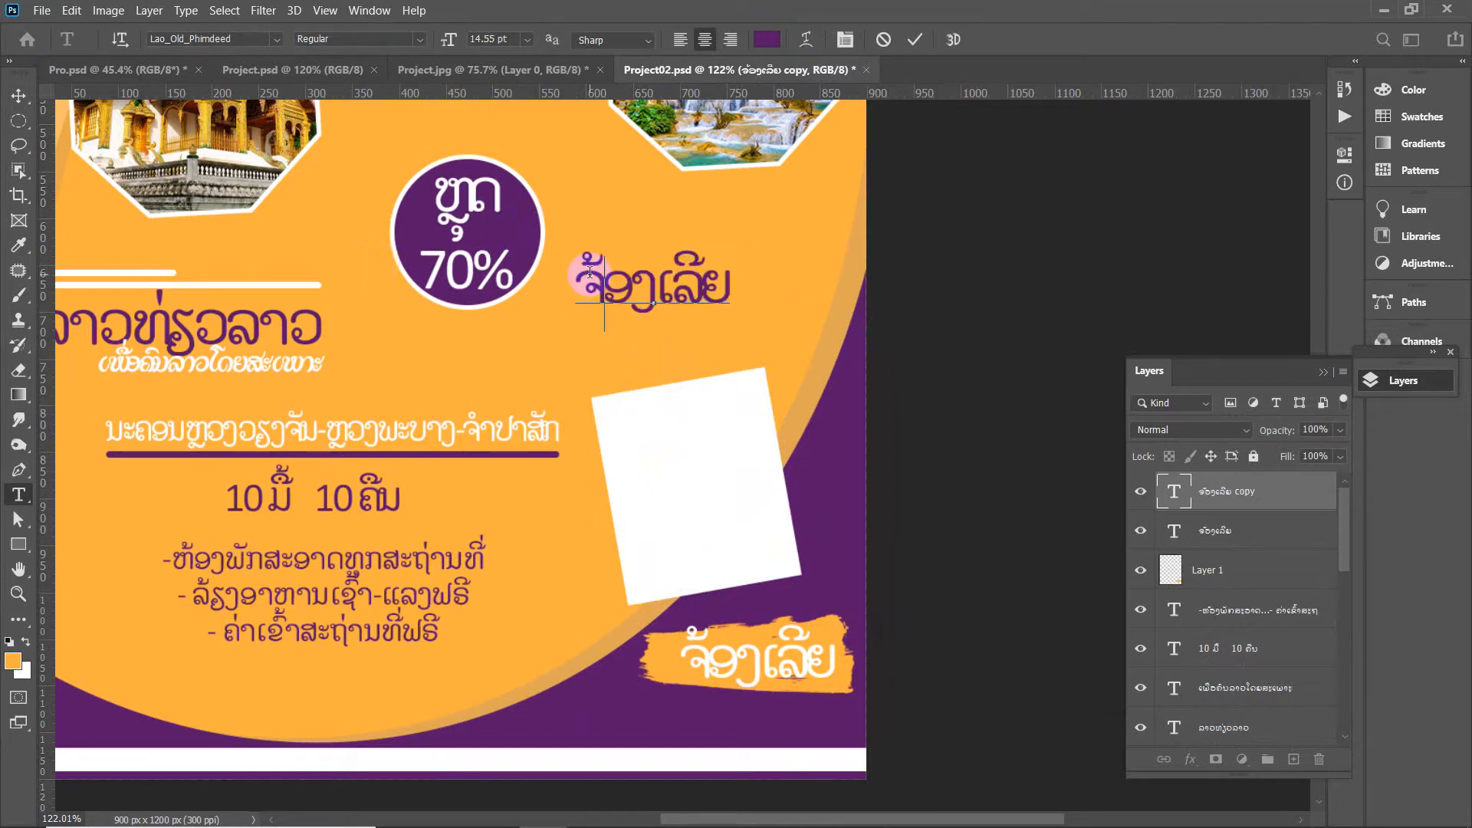
pyautogui.moveTo(588, 269); pyautogui.dragTo(774, 259)
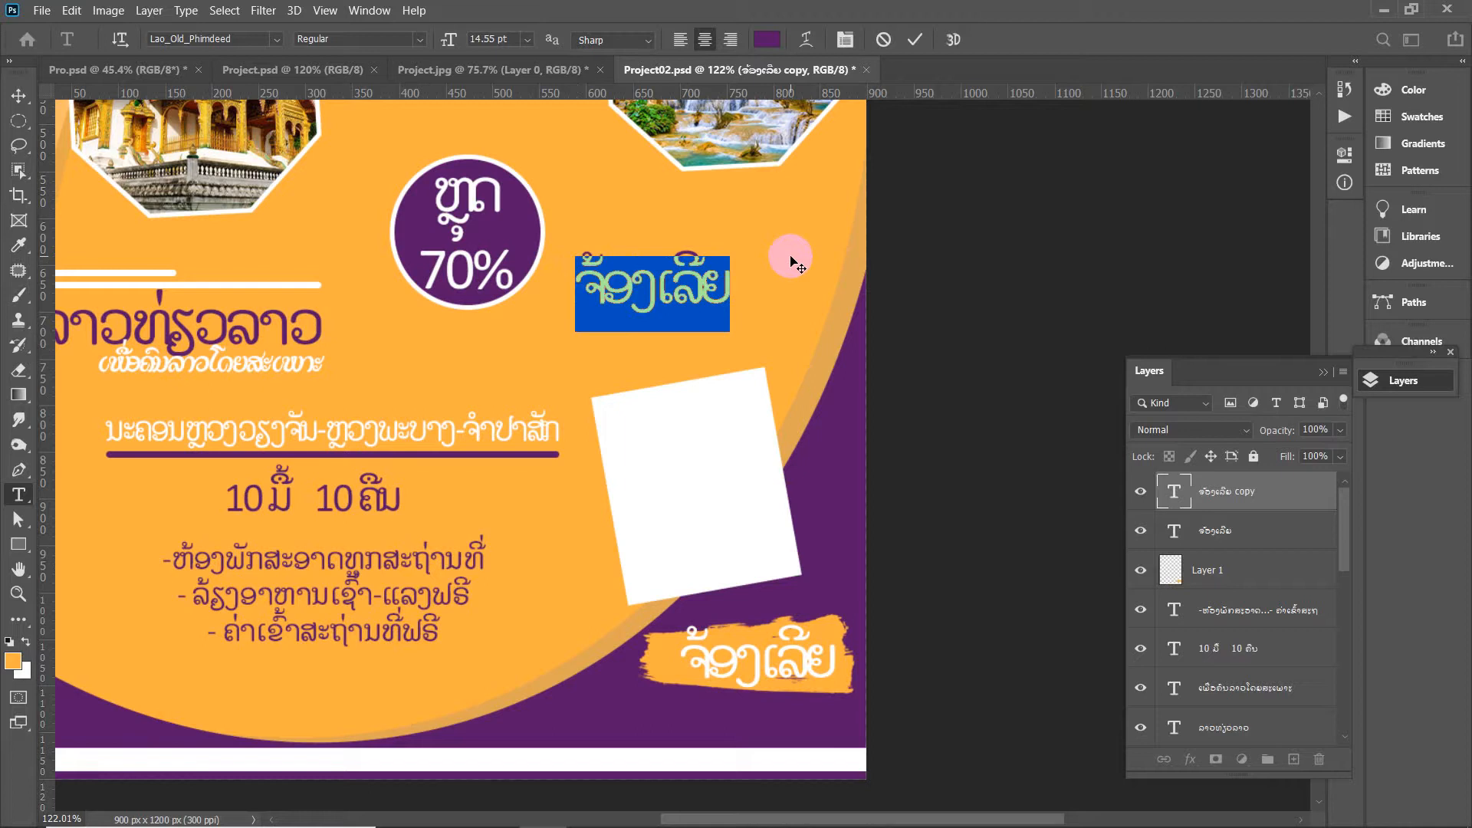
pyautogui.click(721, 255)
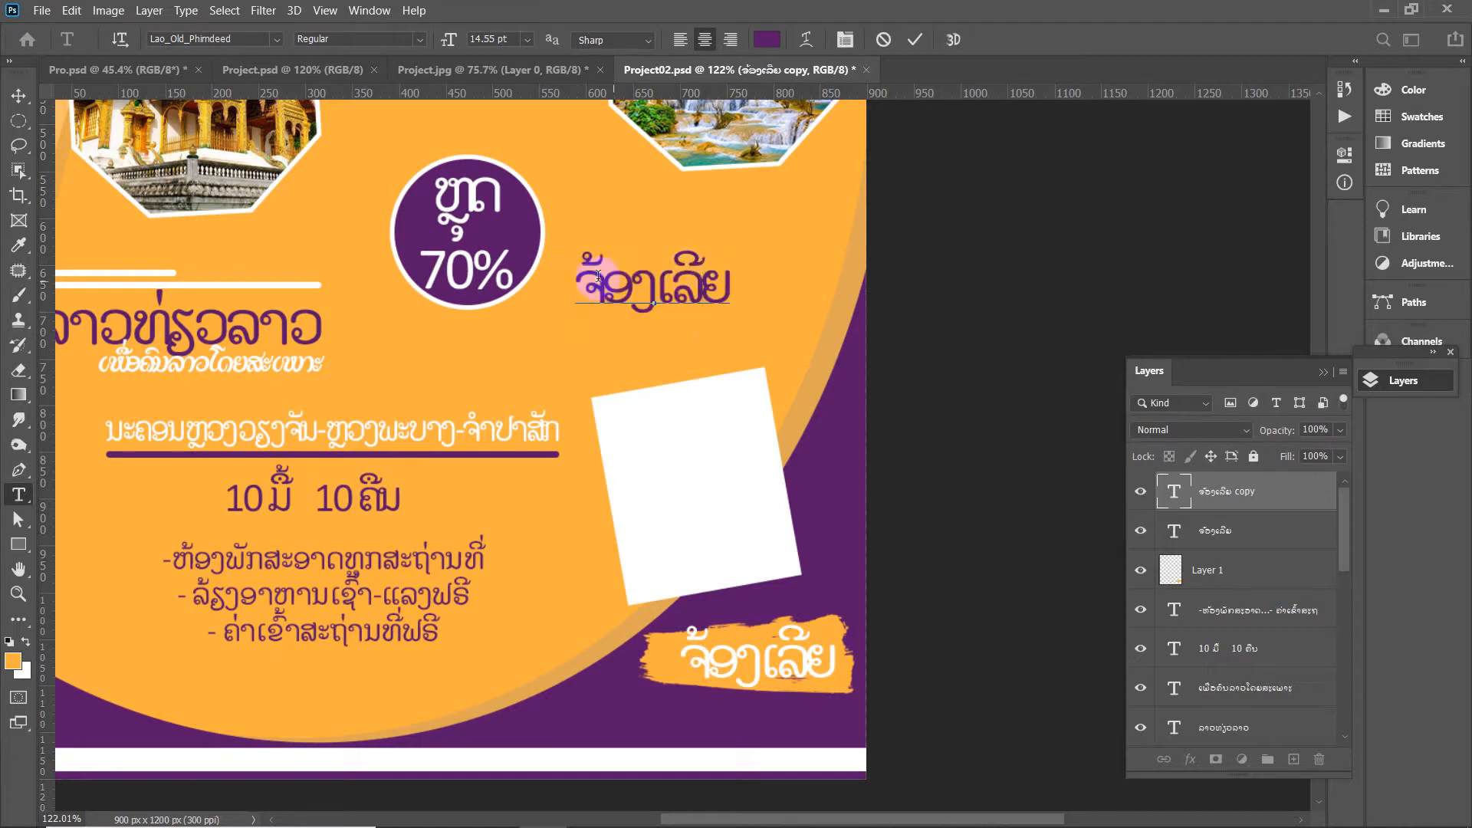
pyautogui.moveTo(574, 273); pyautogui.dragTo(826, 274)
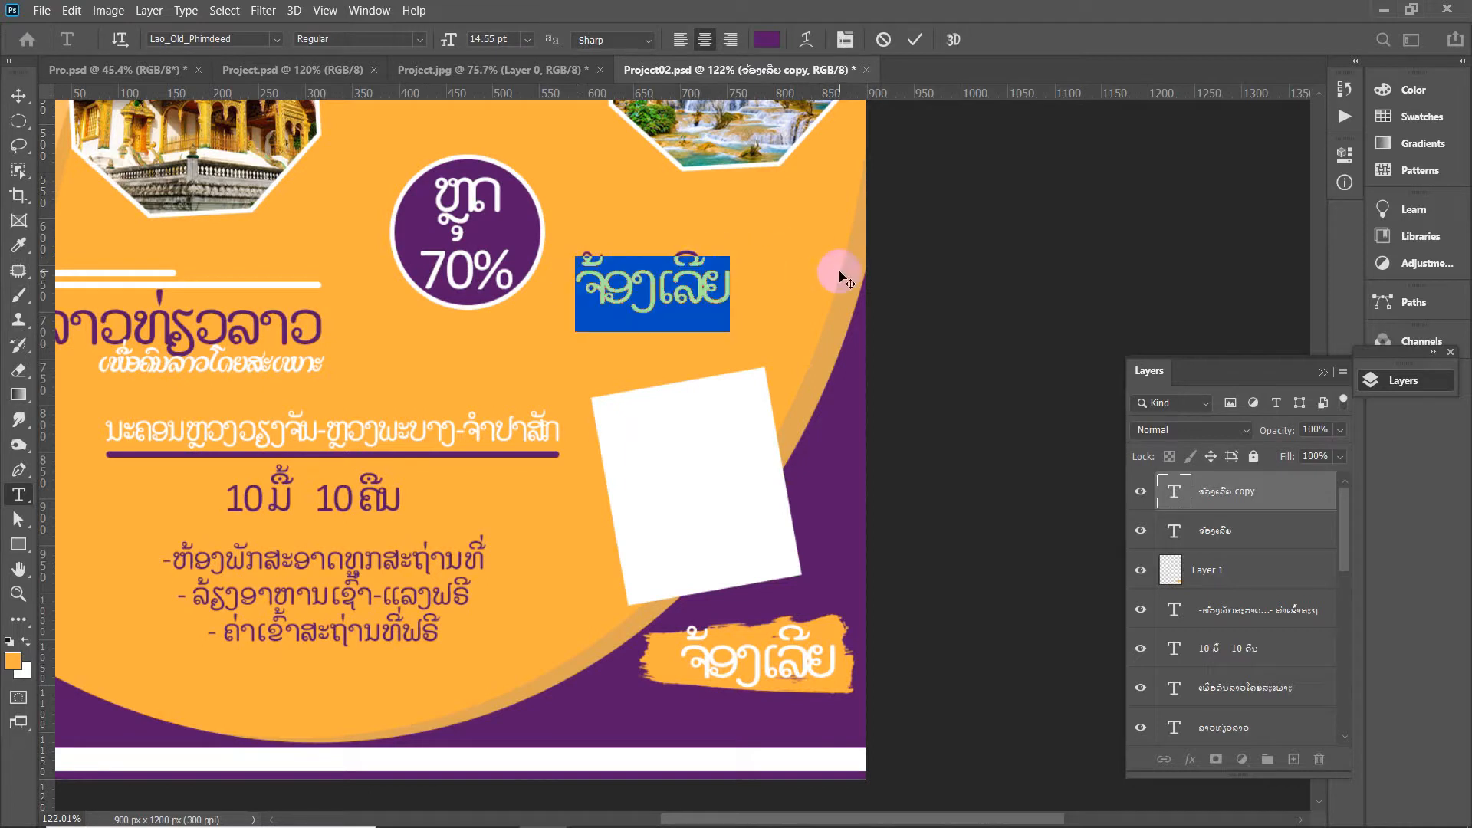
pyautogui.write('ພ້ອ')
pyautogui.write('ມ')
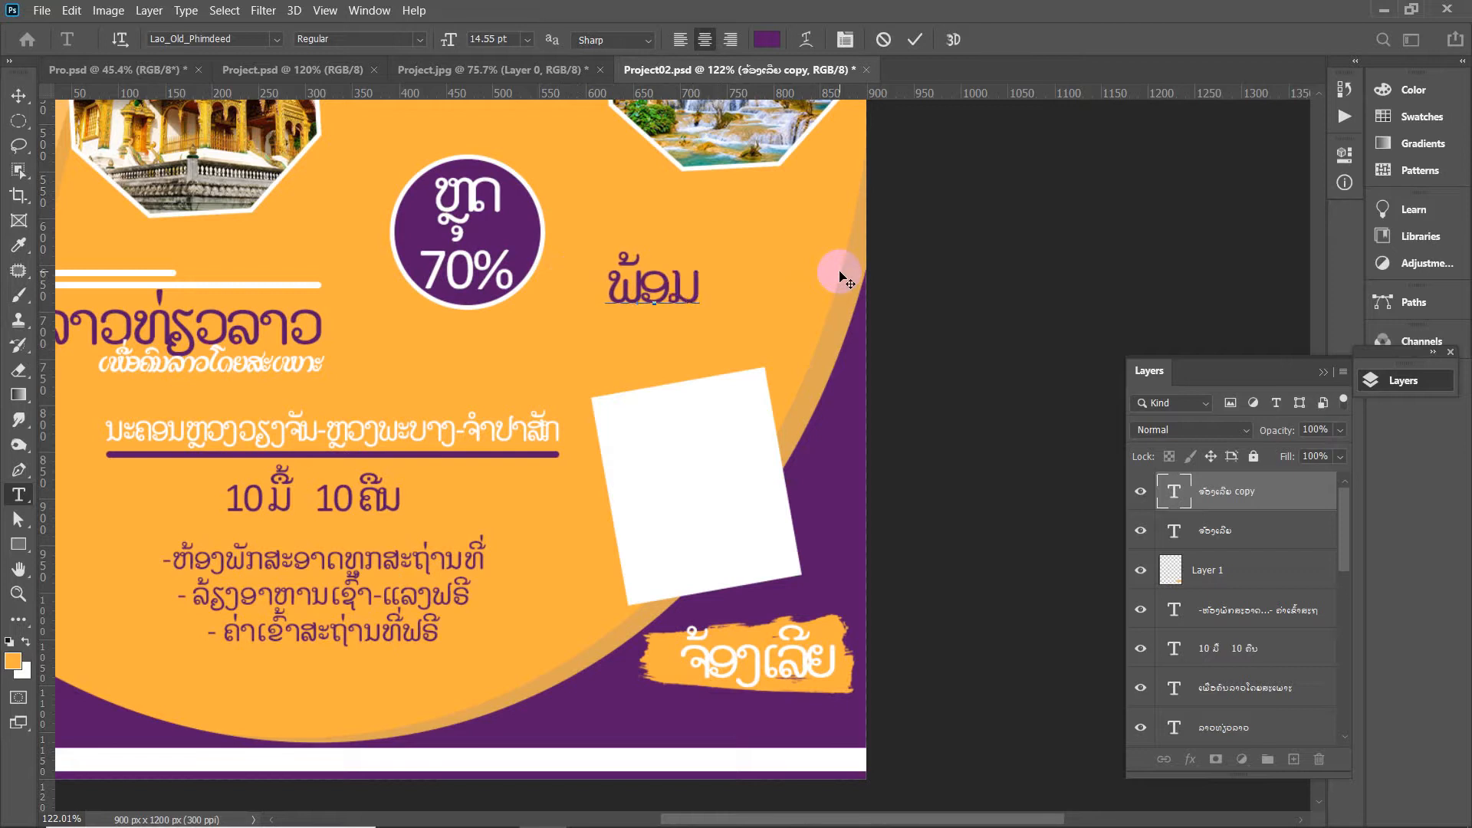
pyautogui.write('ຼ')
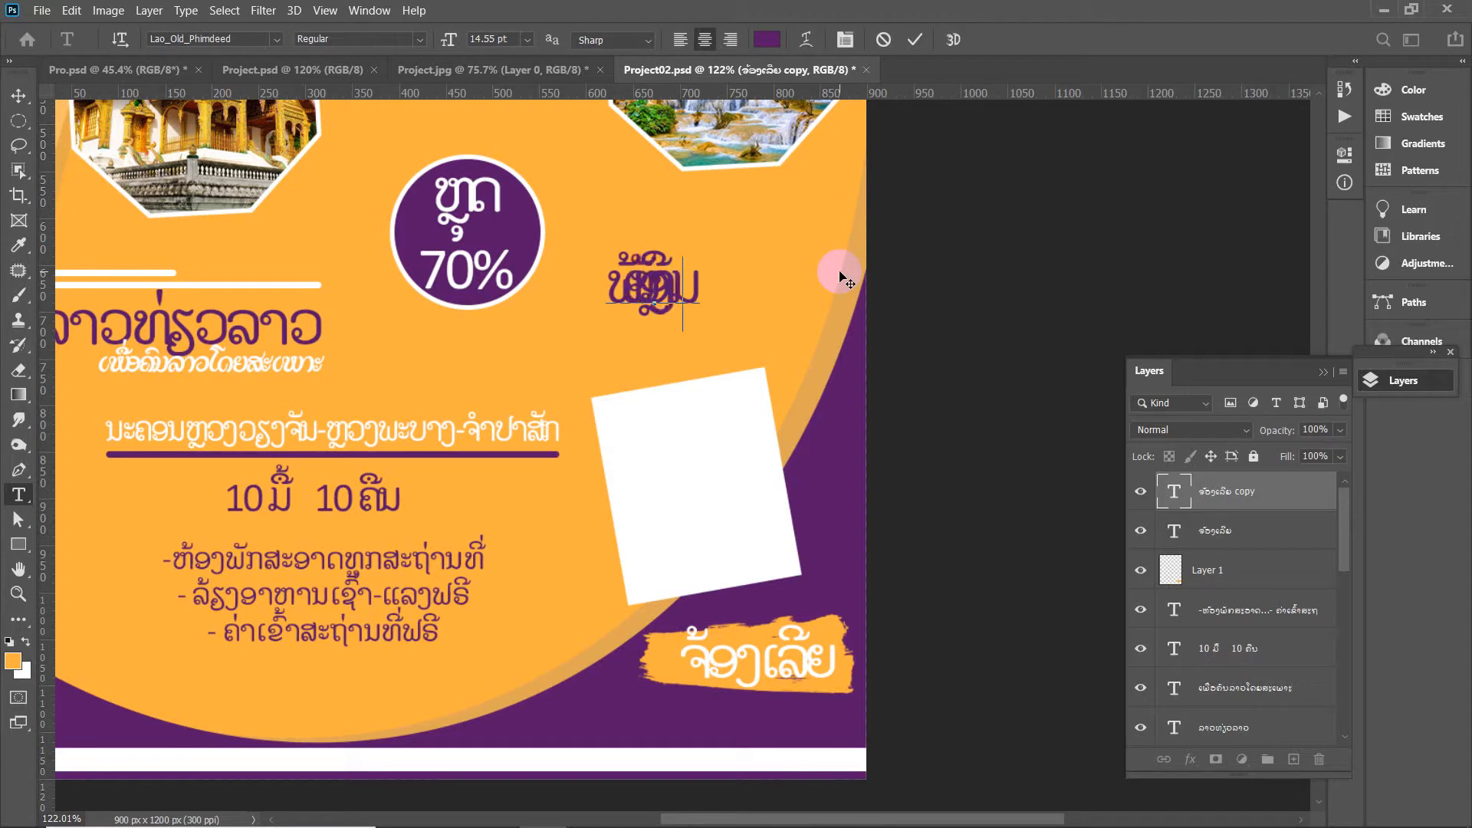
pyautogui.press('super+space')
pyautogui.press('super+space')
# Set the leading of the whole three-line purple text to Auto
pyautogui.hotkey('ctrl', 'a')
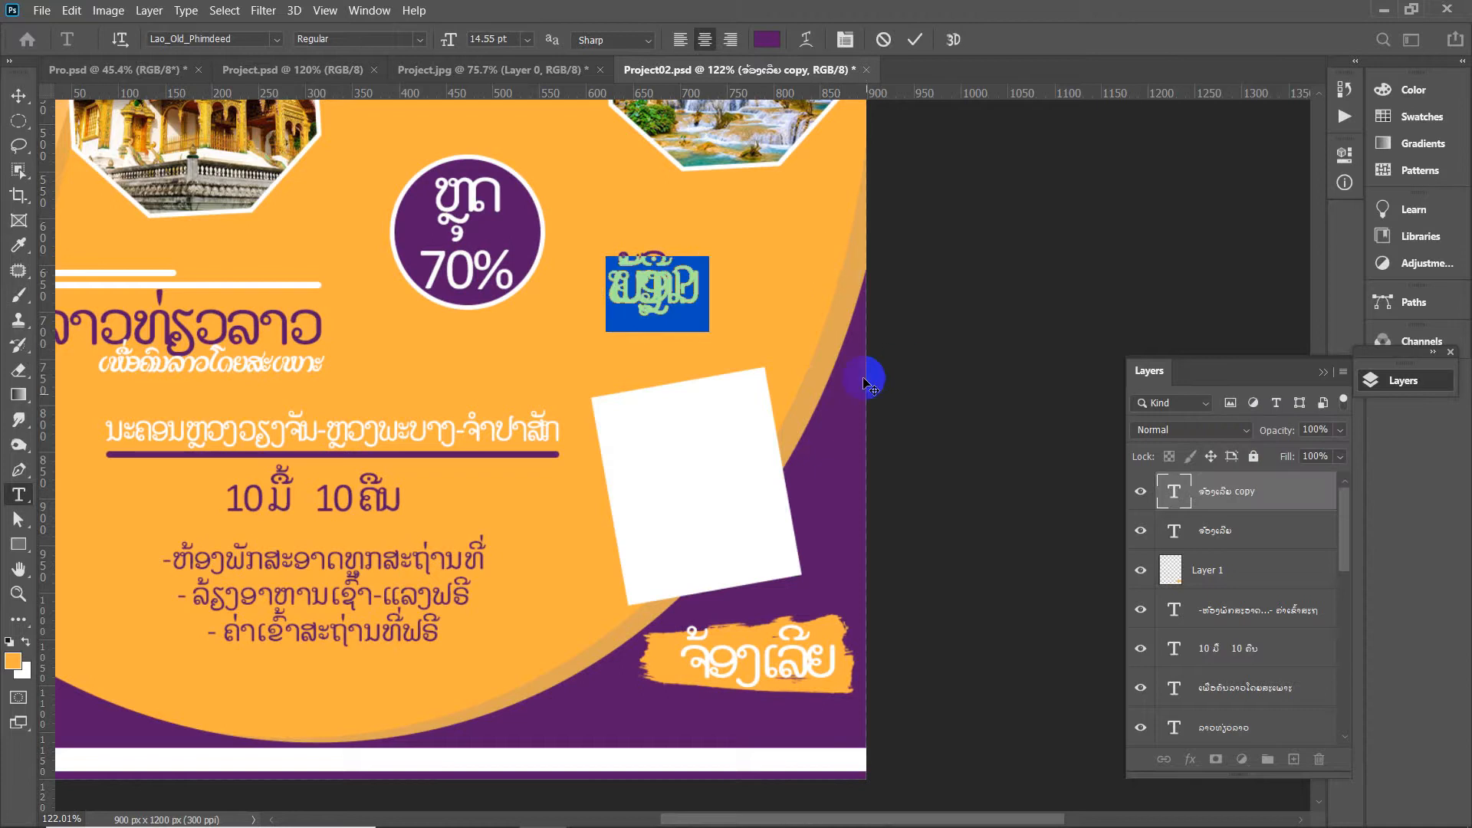
pyautogui.click(1352, 165)
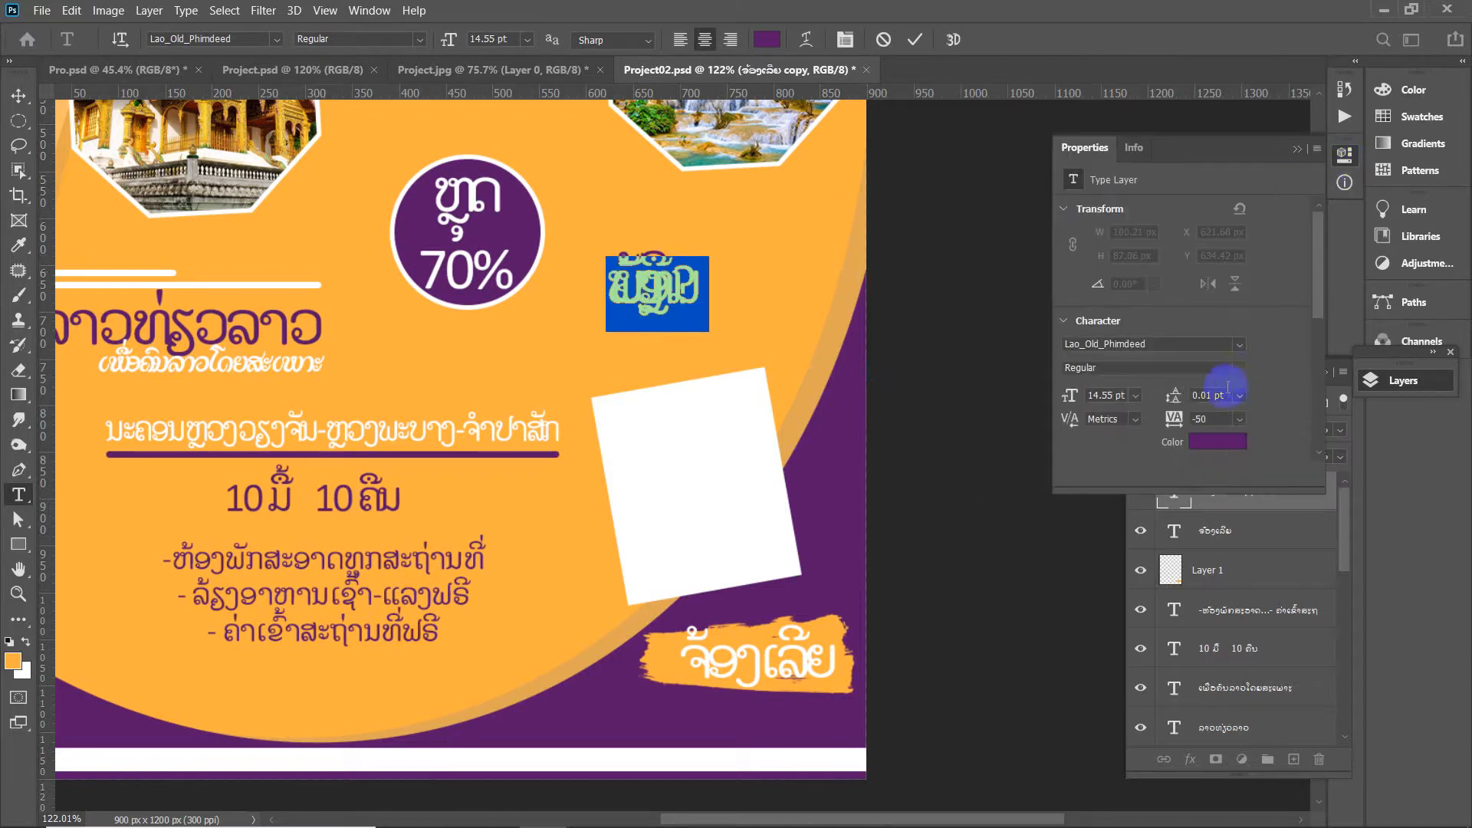
pyautogui.click(1240, 396)
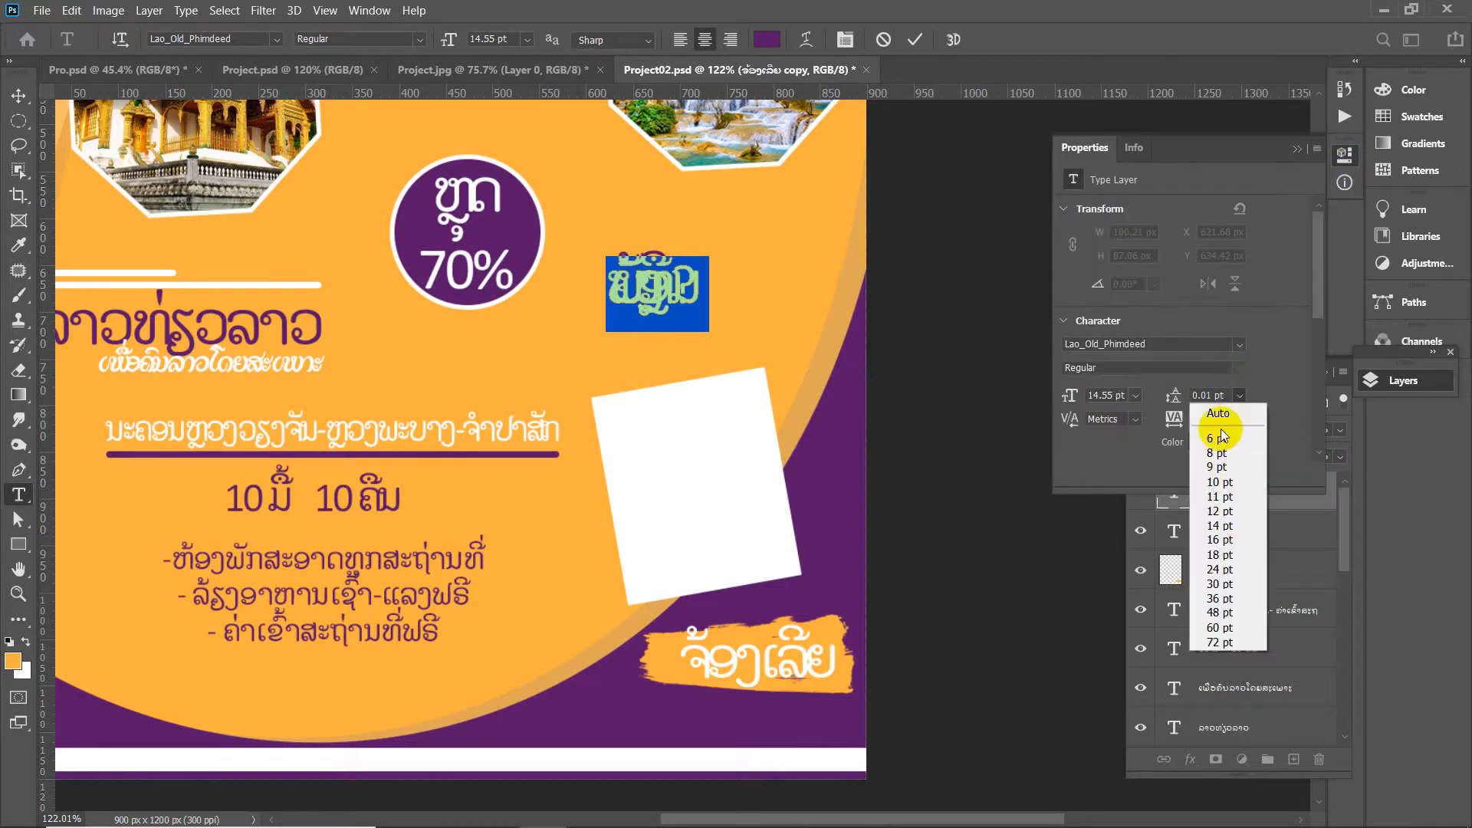
pyautogui.click(1219, 415)
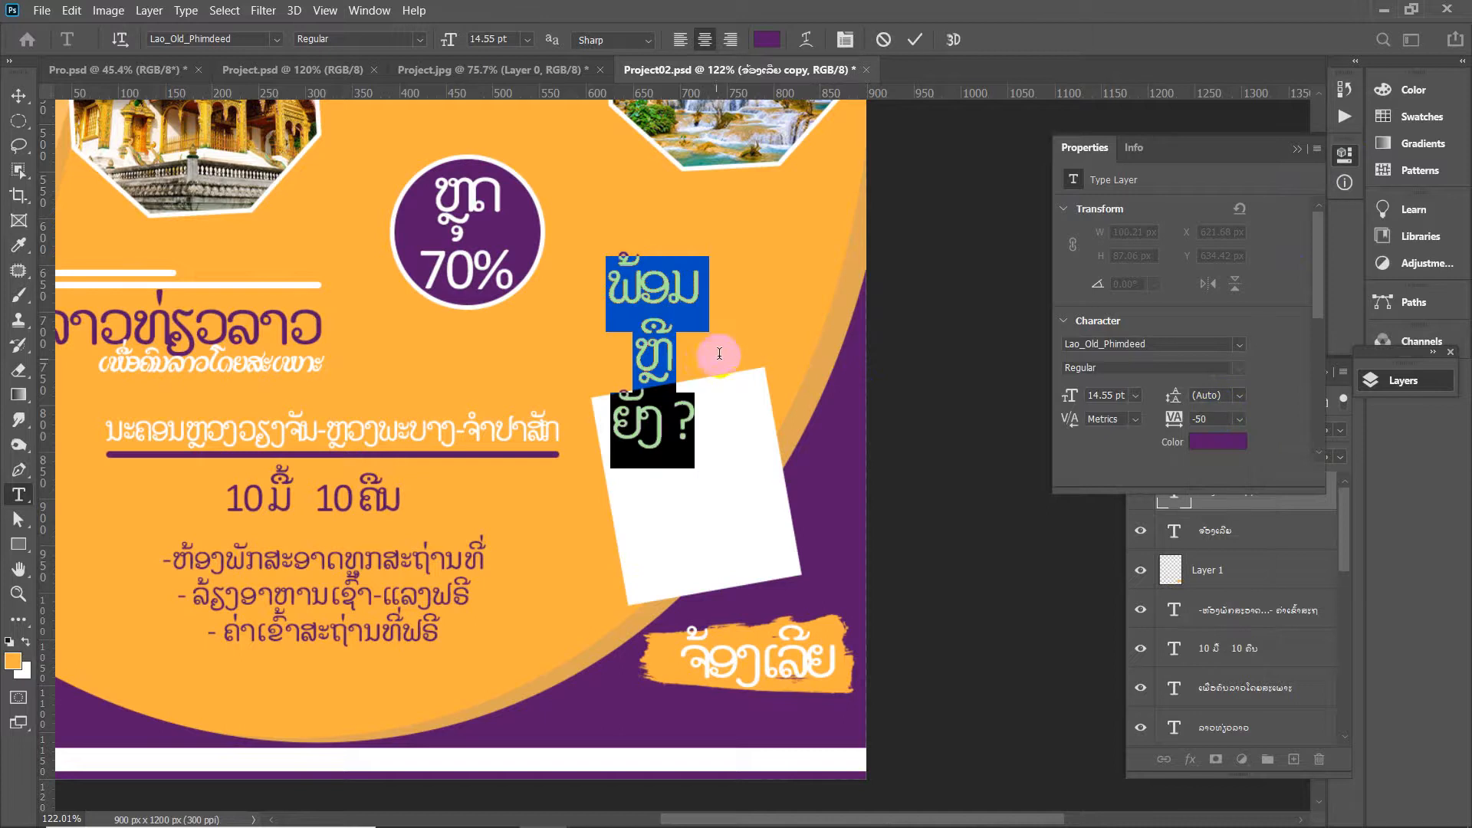
pyautogui.click(675, 345)
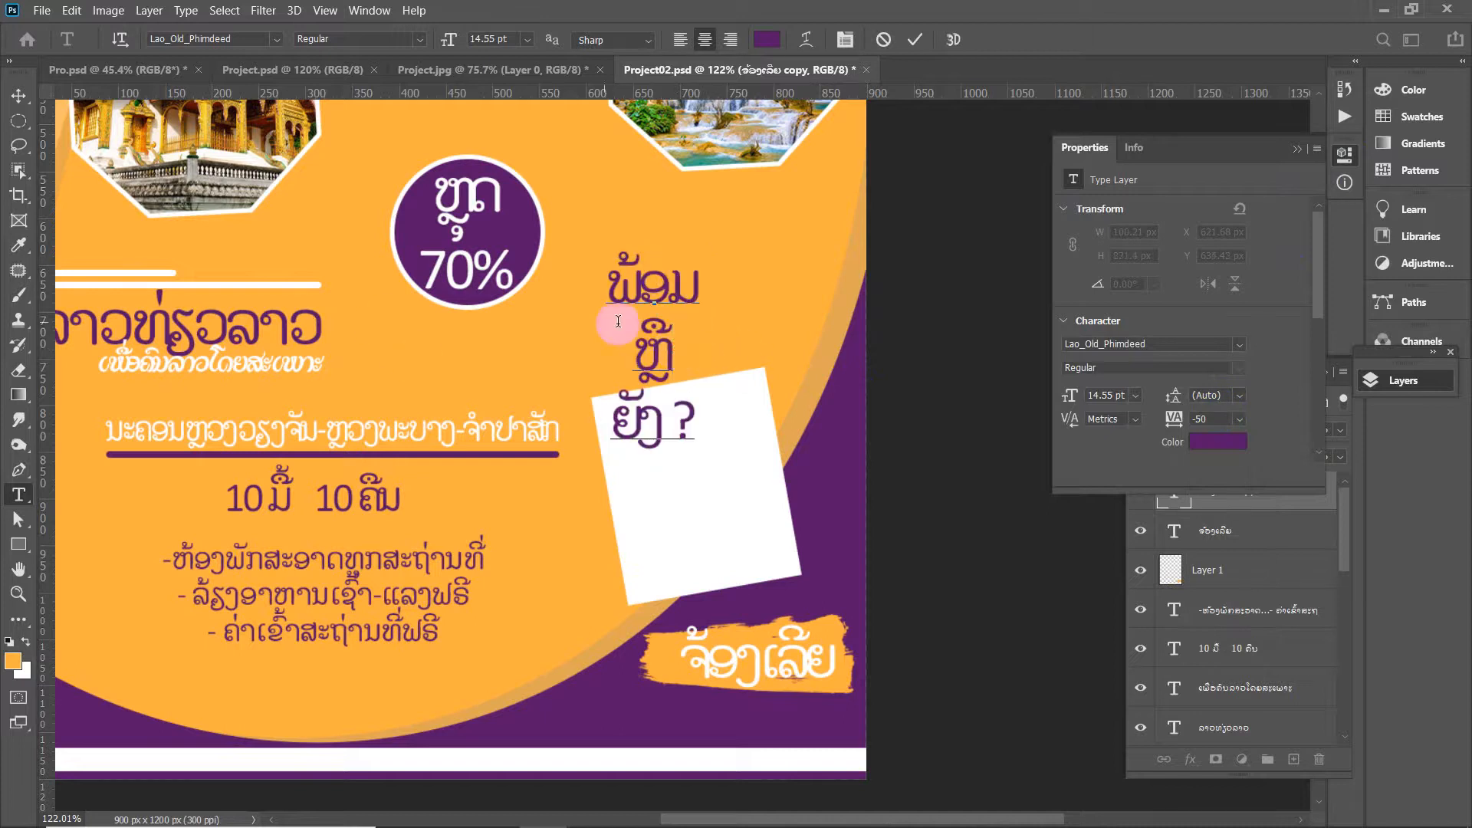
# Place the three-line purple text on the tilted white square, rotate it -9.20° and scale it to 104.49%
pyautogui.click(19, 95)
pyautogui.moveTo(655, 354); pyautogui.dragTo(703, 501)
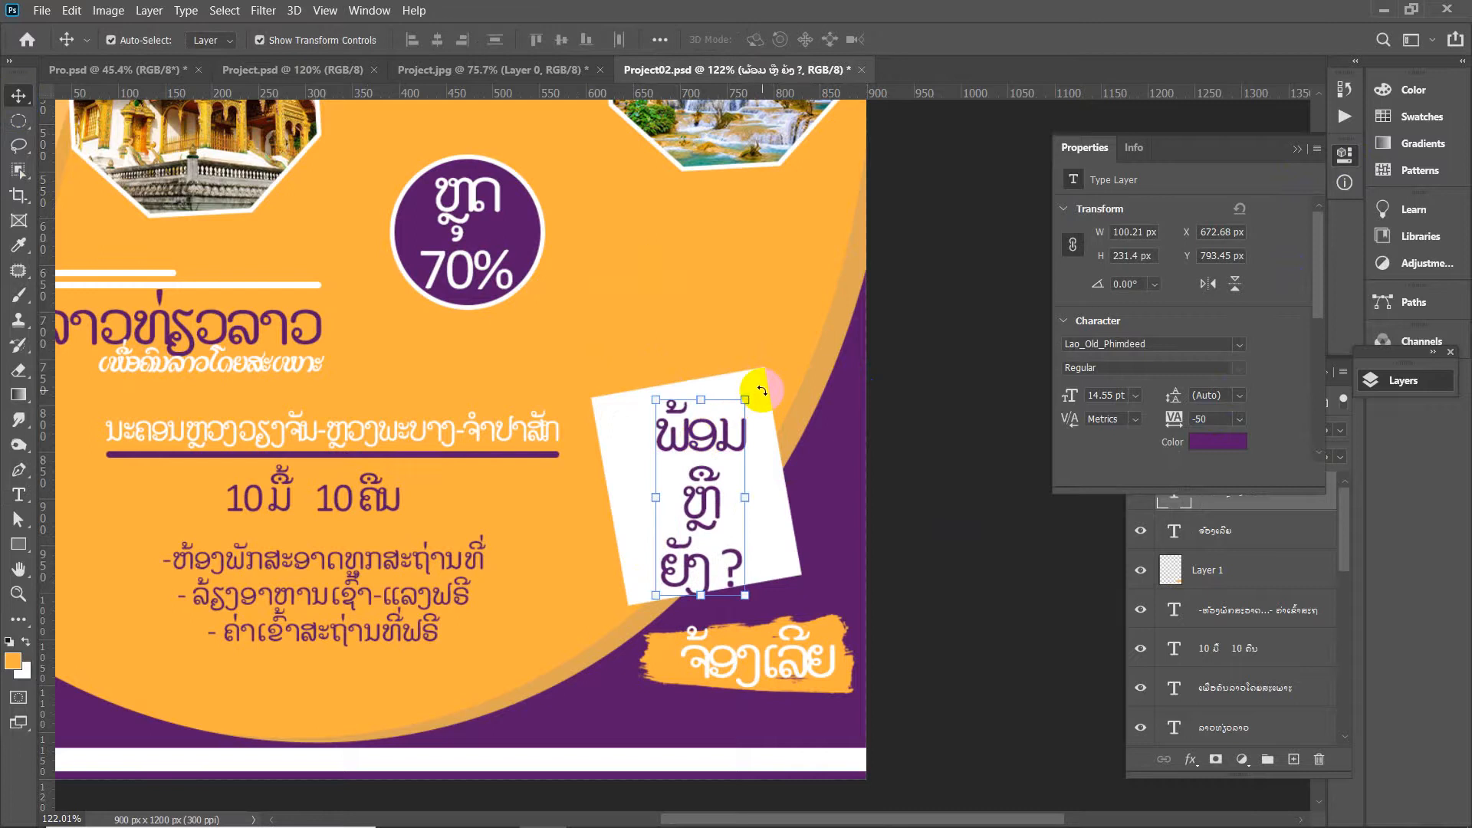
pyautogui.moveTo(761, 390); pyautogui.dragTo(742, 385)
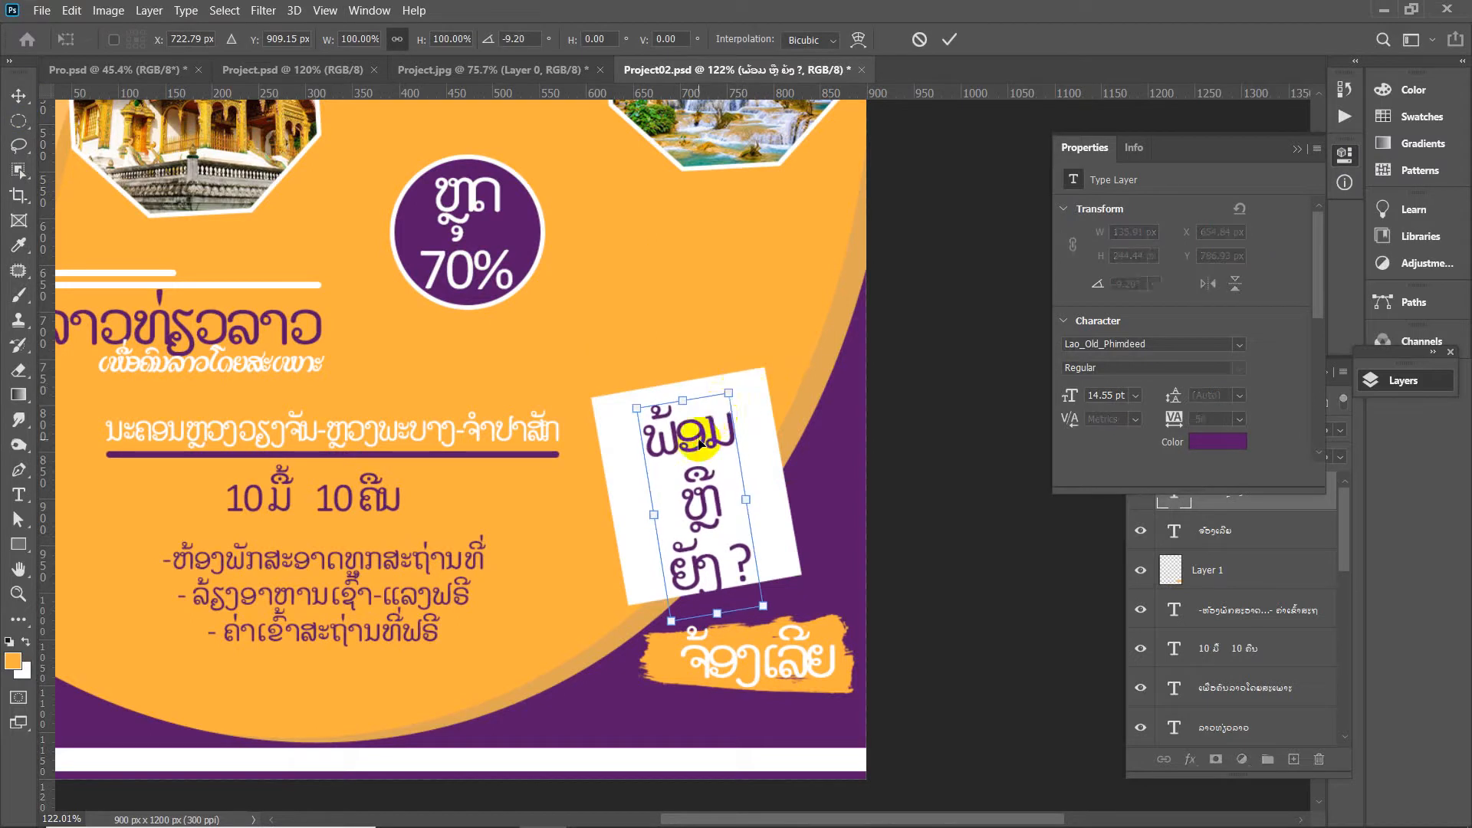
pyautogui.moveTo(699, 443); pyautogui.dragTo(702, 436)
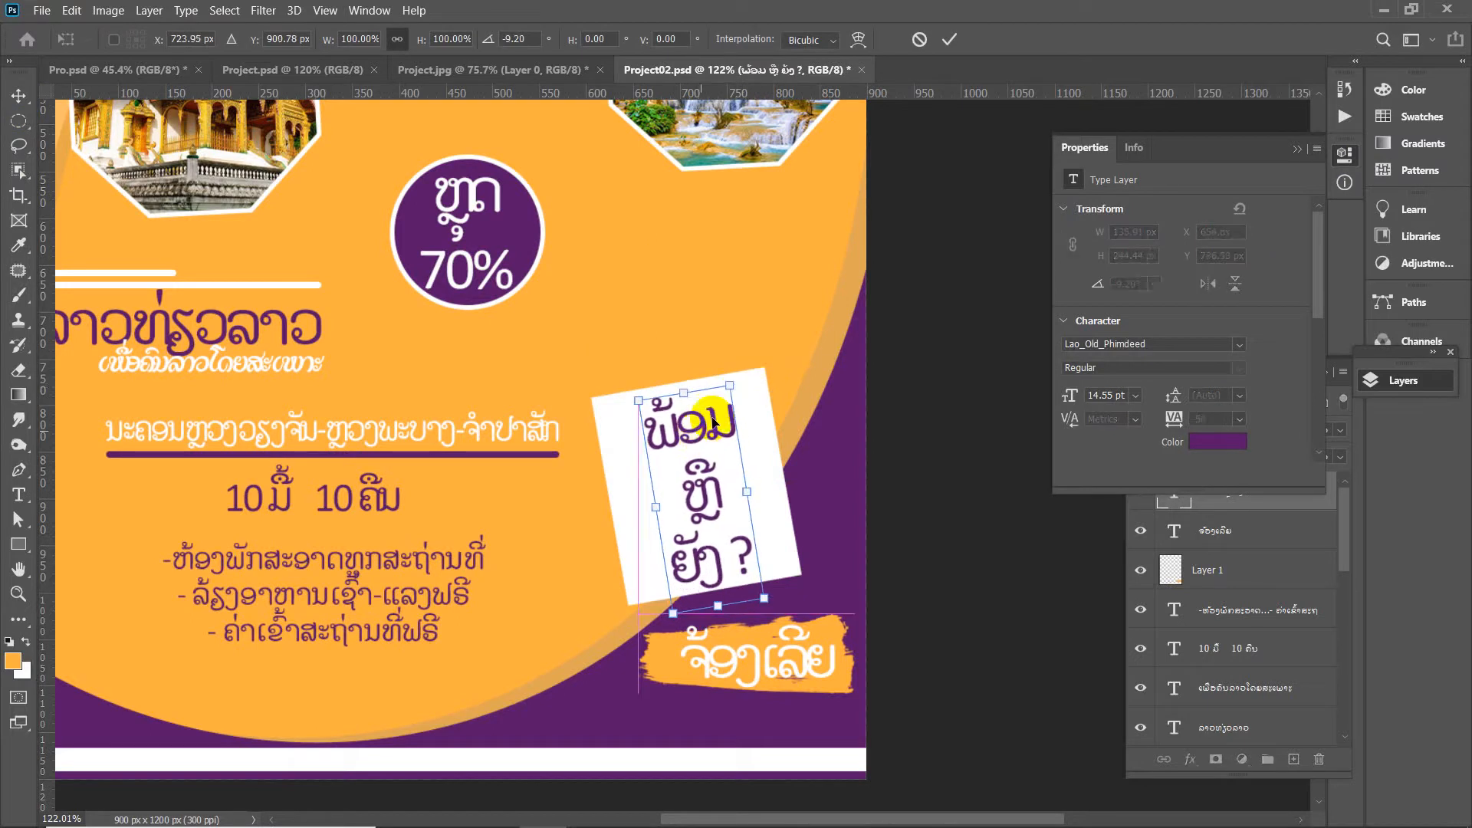
pyautogui.moveTo(729, 384); pyautogui.dragTo(732, 376)
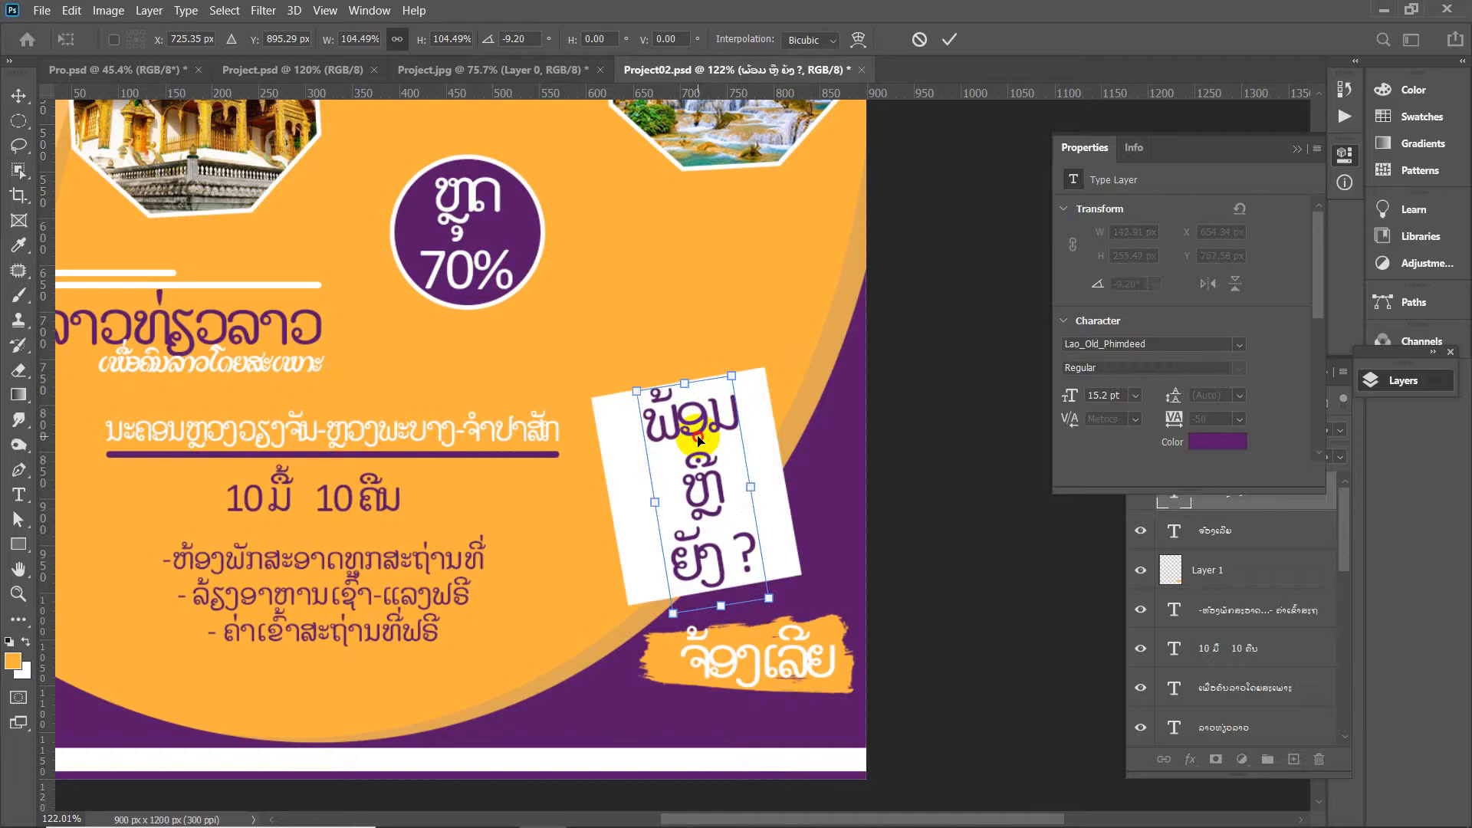
pyautogui.moveTo(699, 442); pyautogui.dragTo(700, 445)
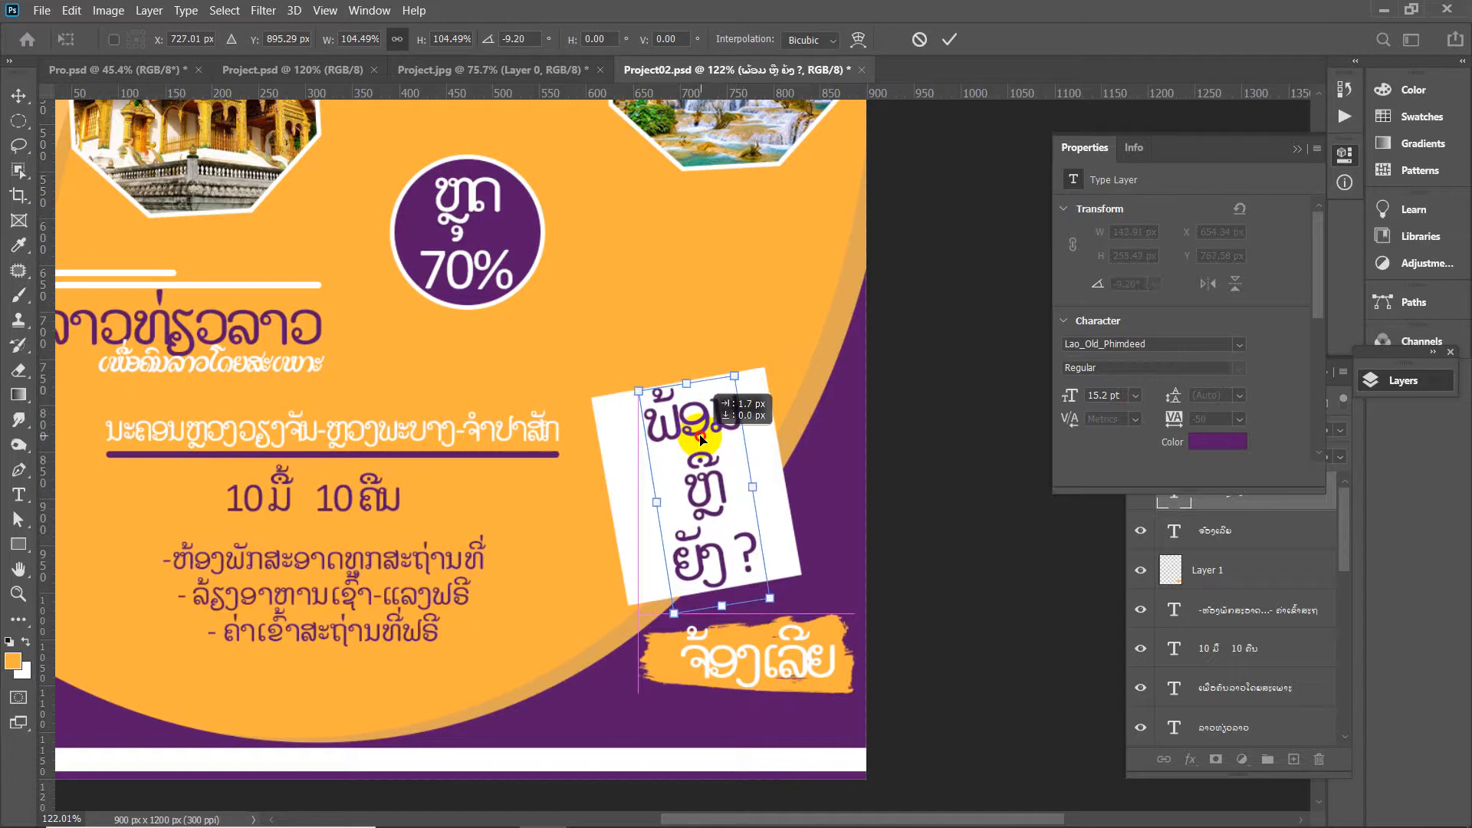
pyautogui.press('Escape')
pyautogui.click(934, 323)
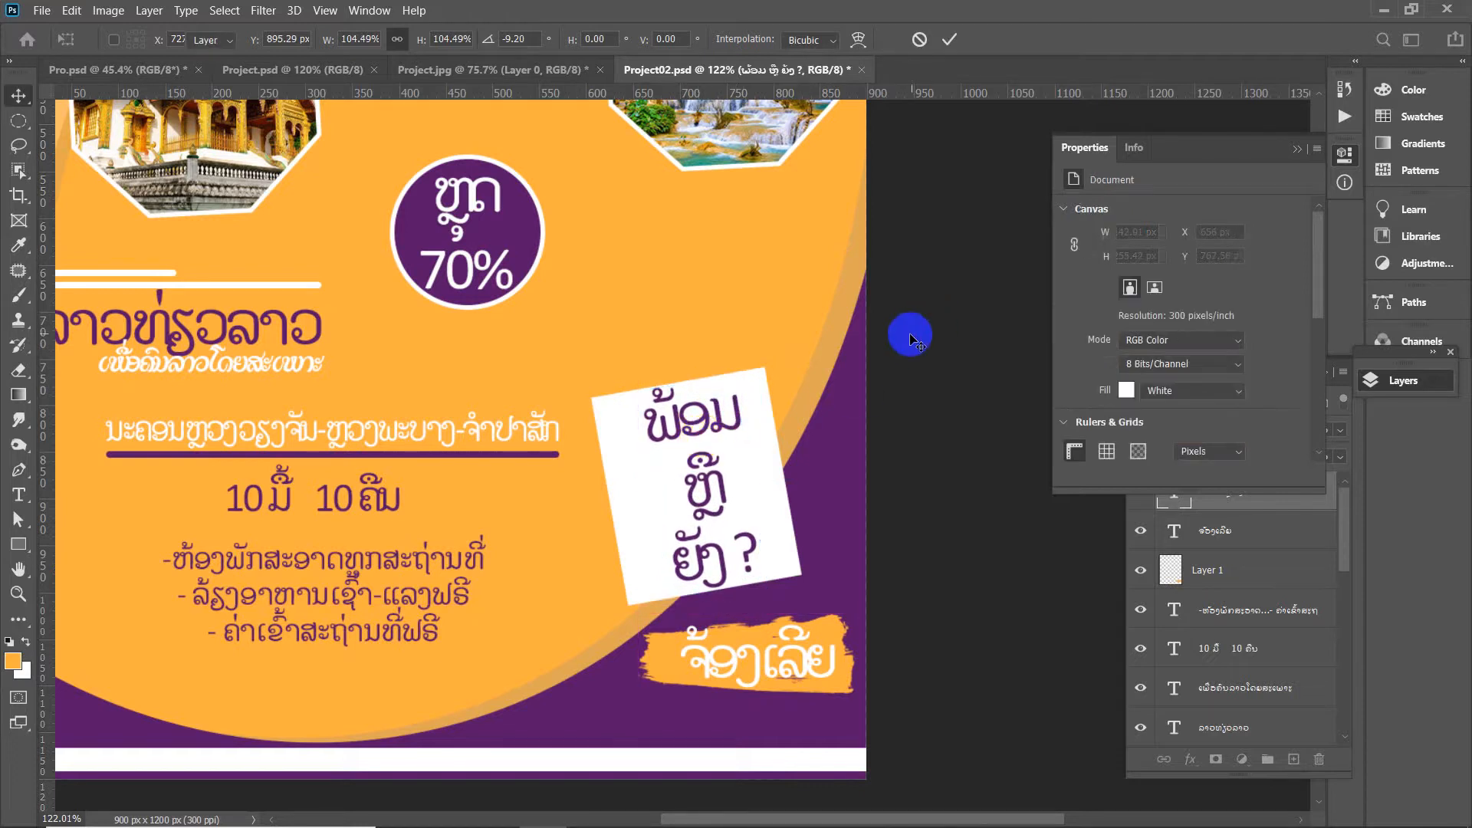
# Draw a custom shape from the stars-halftone collection, about 529 × 529 px, over the temple photo beside the poster's left edge
pyautogui.hotkey('ctrl', '0')
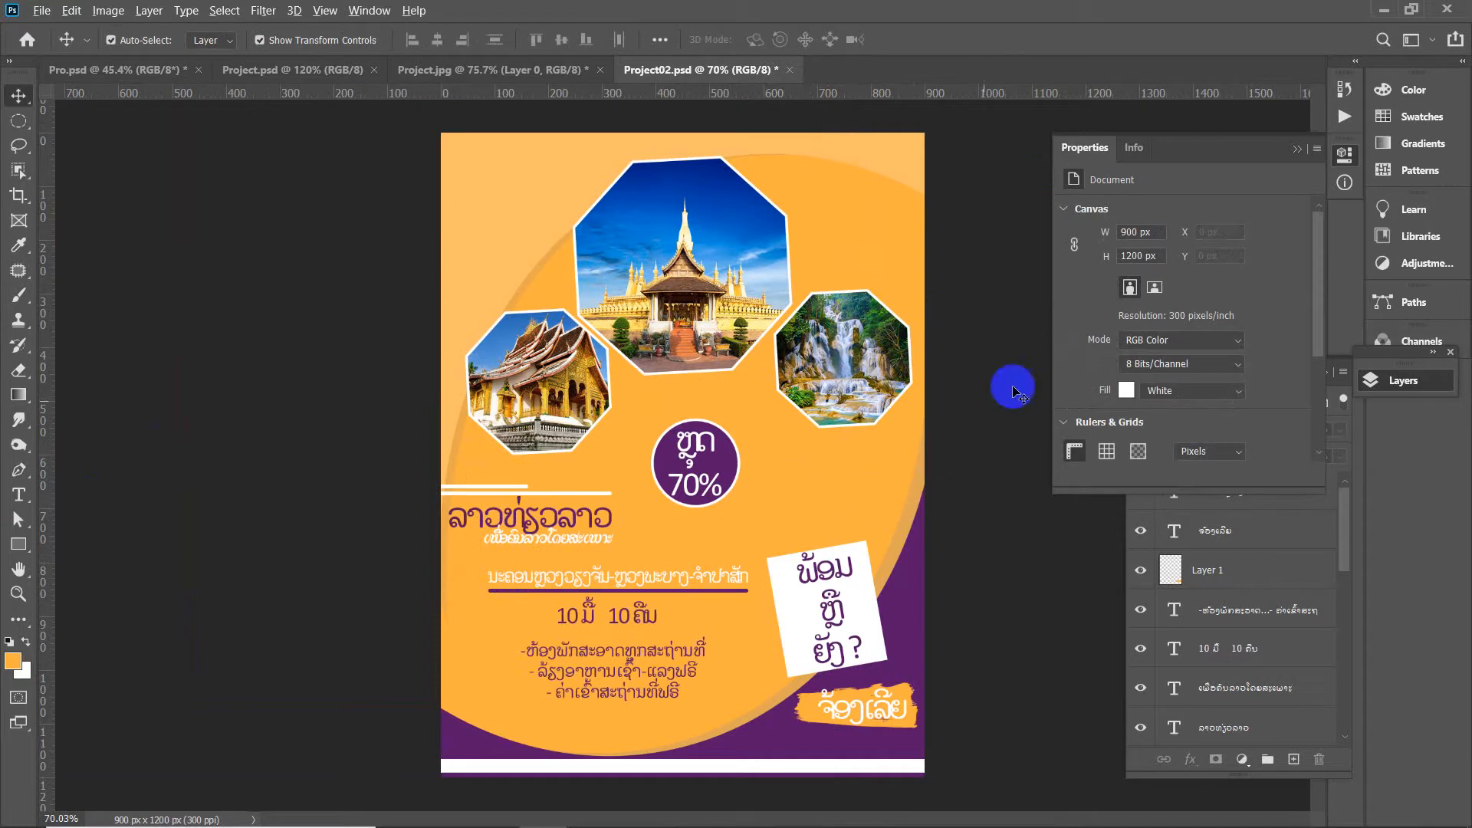
pyautogui.click(1296, 148)
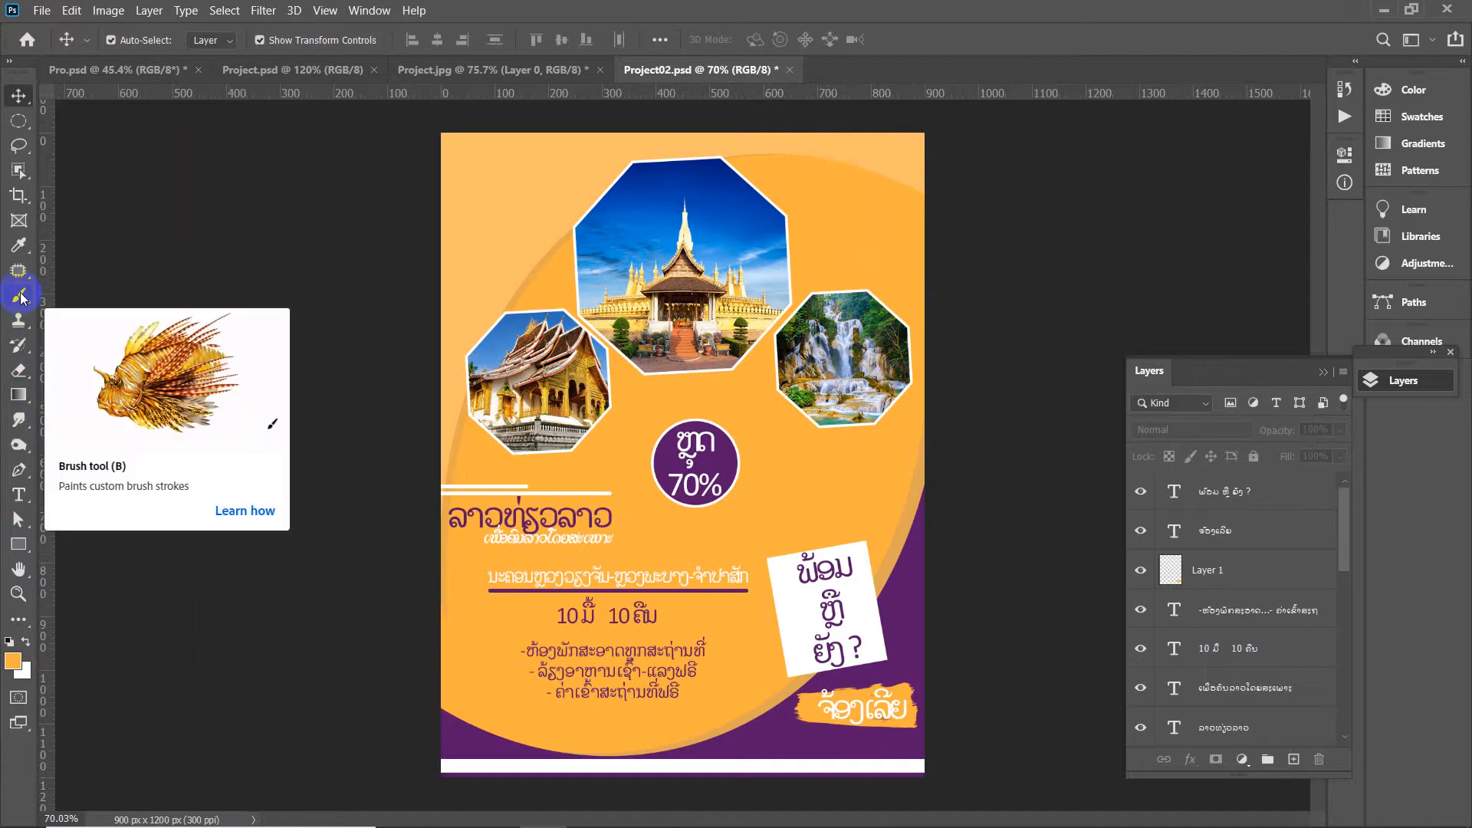
pyautogui.click(20, 544)
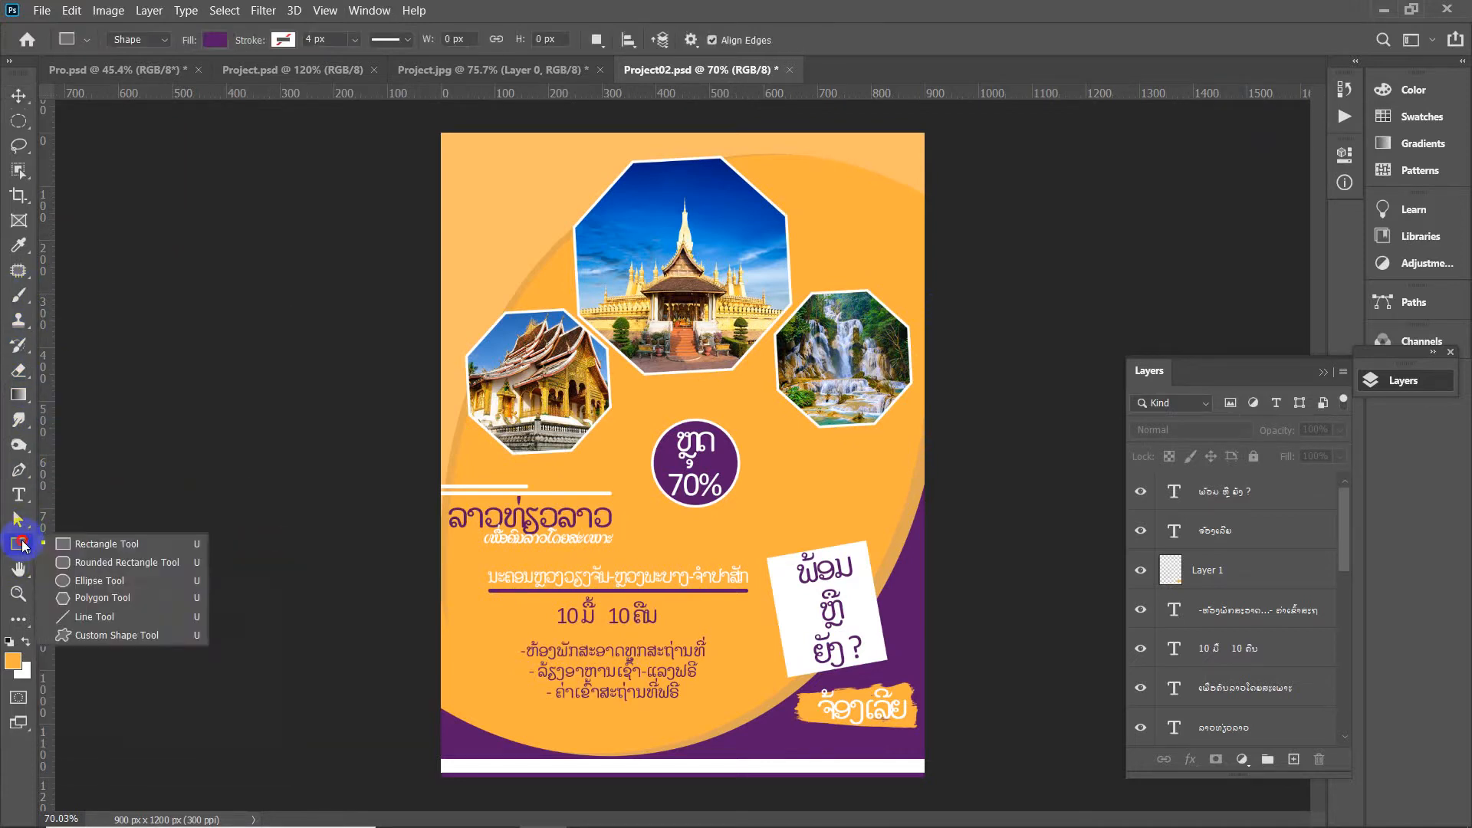
pyautogui.click(108, 635)
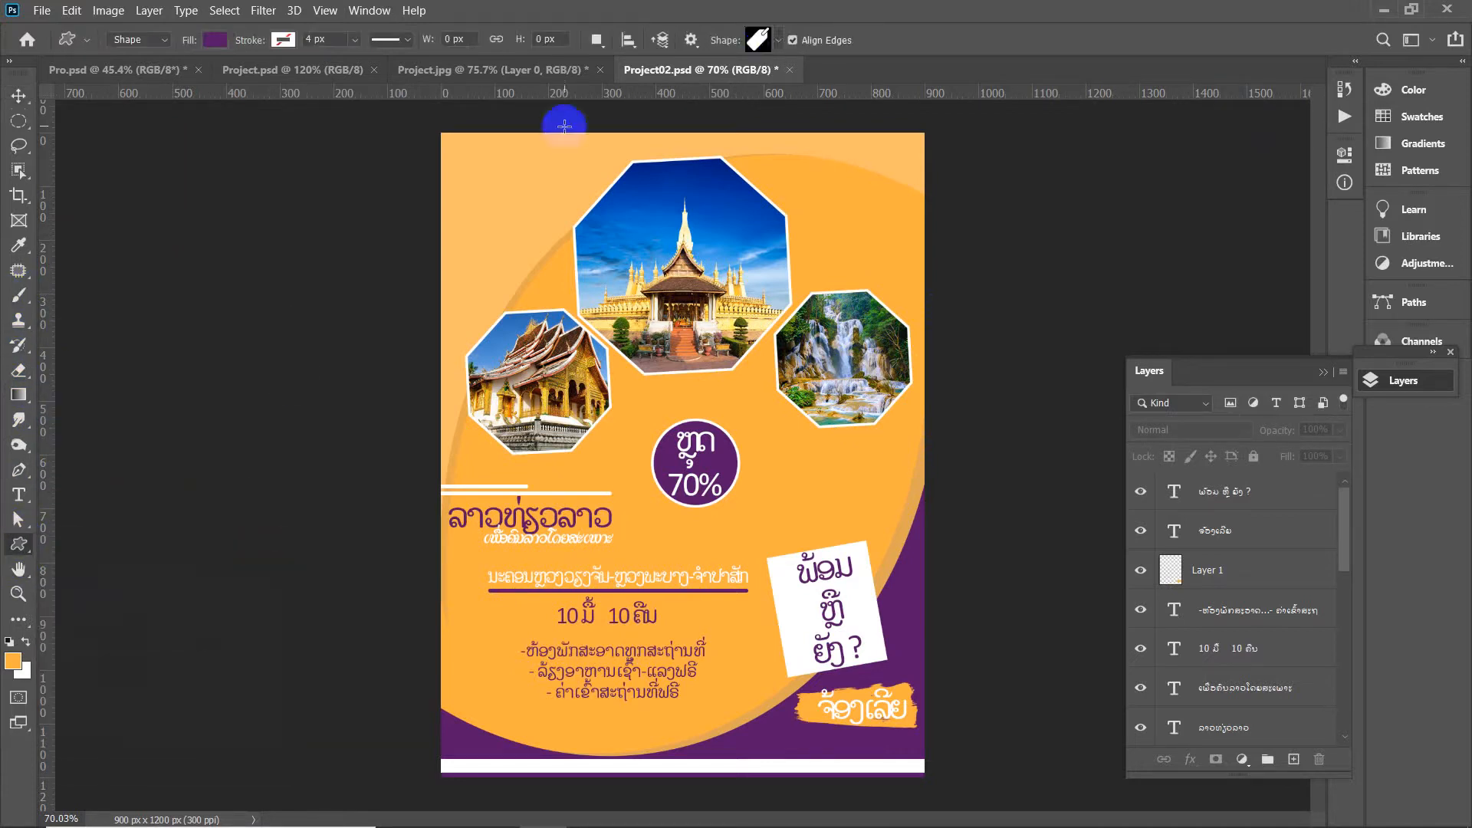
pyautogui.click(778, 42)
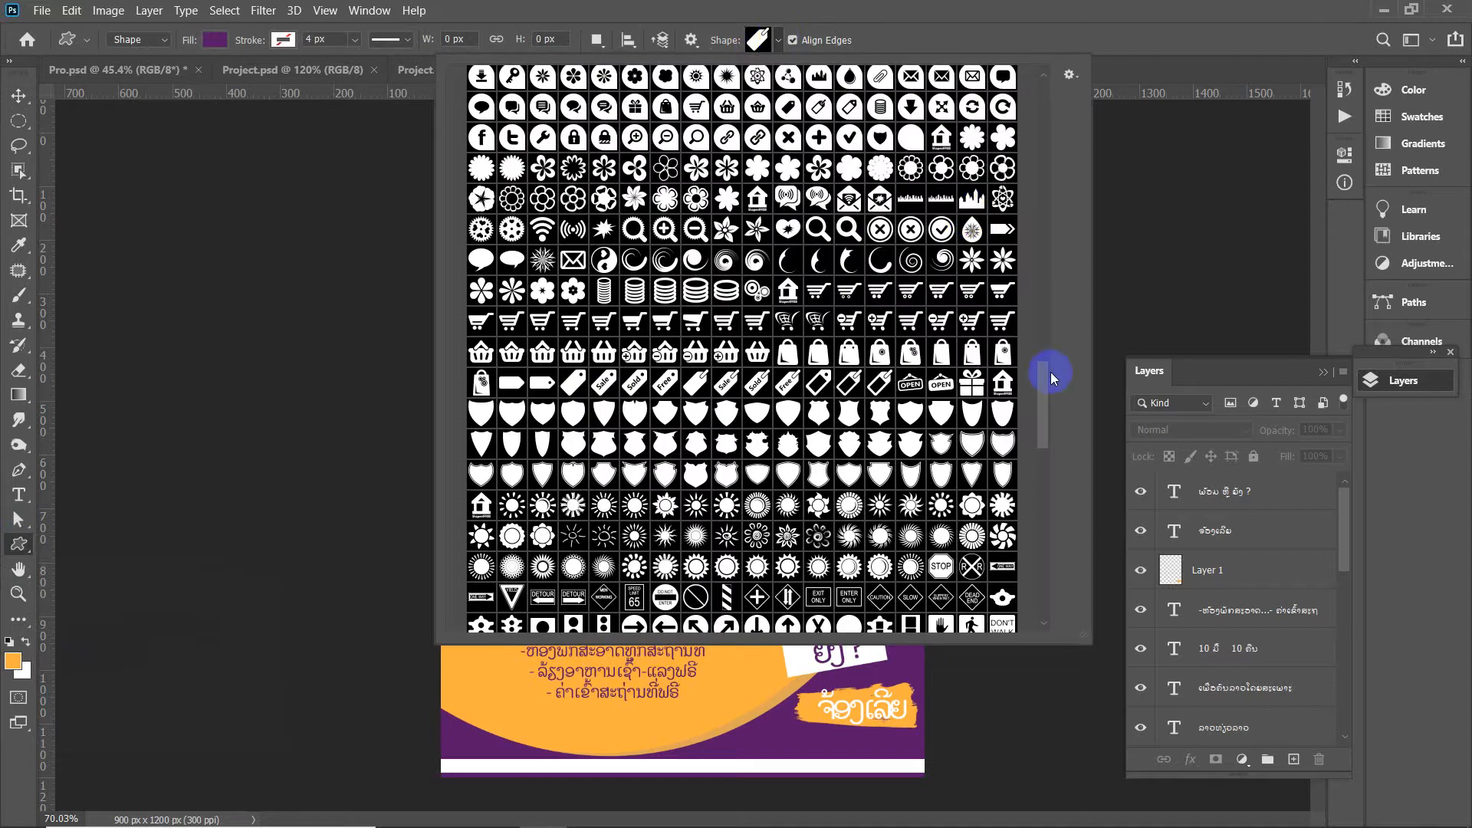
pyautogui.moveTo(1049, 398); pyautogui.dragTo(1045, 85)
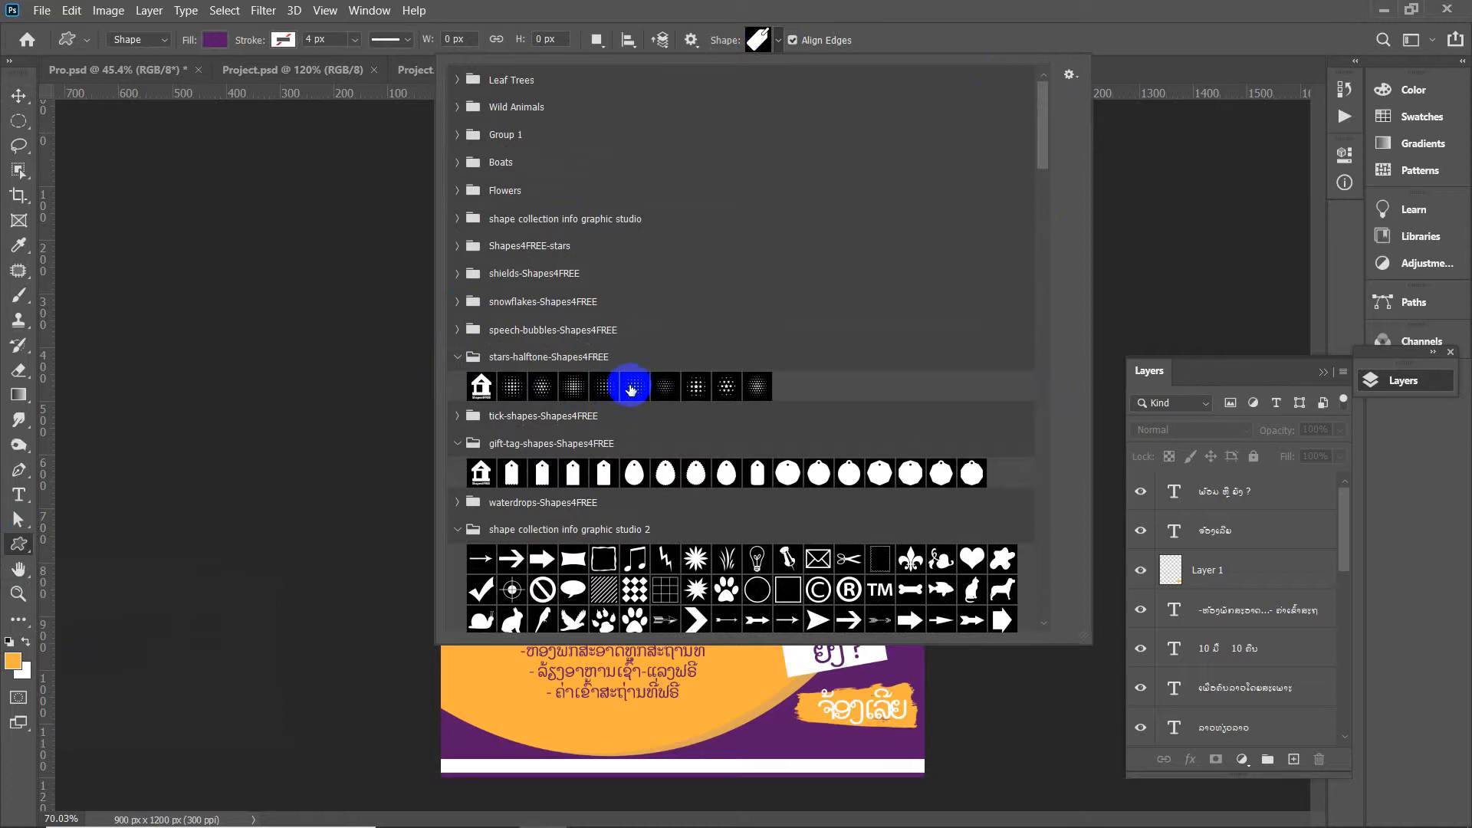
pyautogui.click(603, 386)
pyautogui.press('Return')
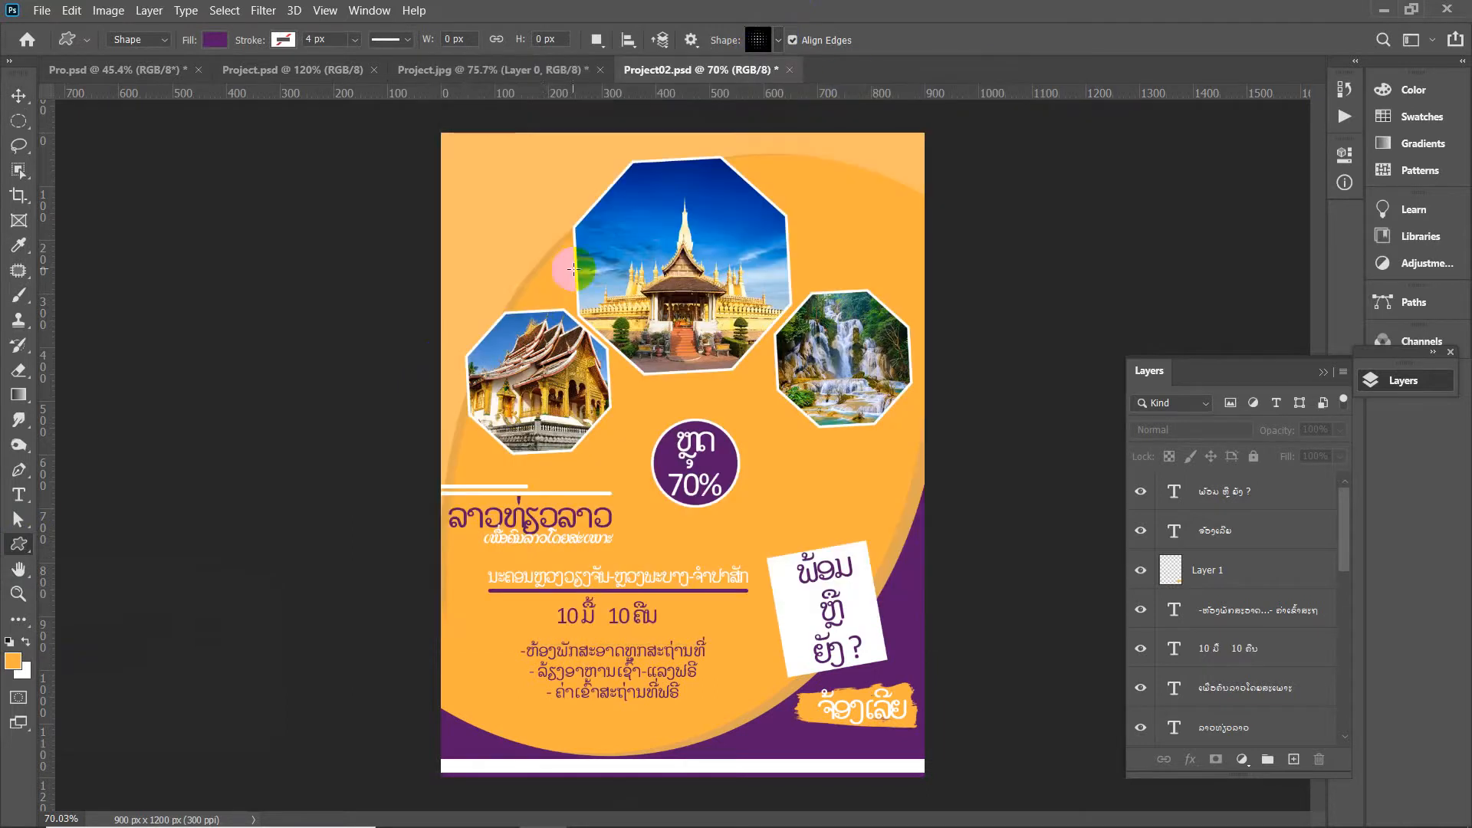
pyautogui.scroll(1, 556, 280)
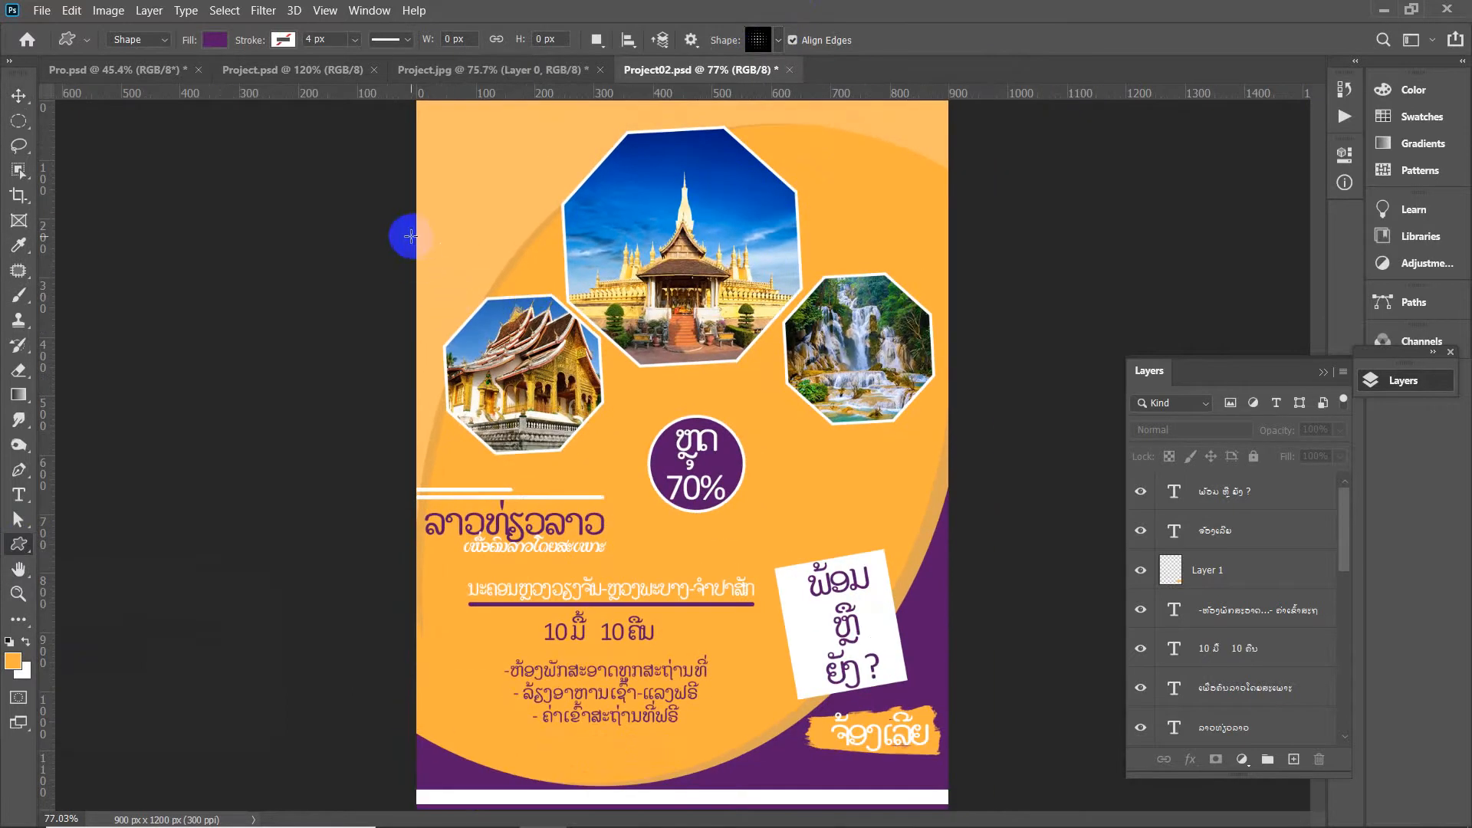
pyautogui.moveTo(378, 220)
pyautogui.mouseDown()
pyautogui.moveTo(617, 539)
pyautogui.moveTo(641, 609)
pyautogui.moveTo(696, 615)
pyautogui.mouseUp()
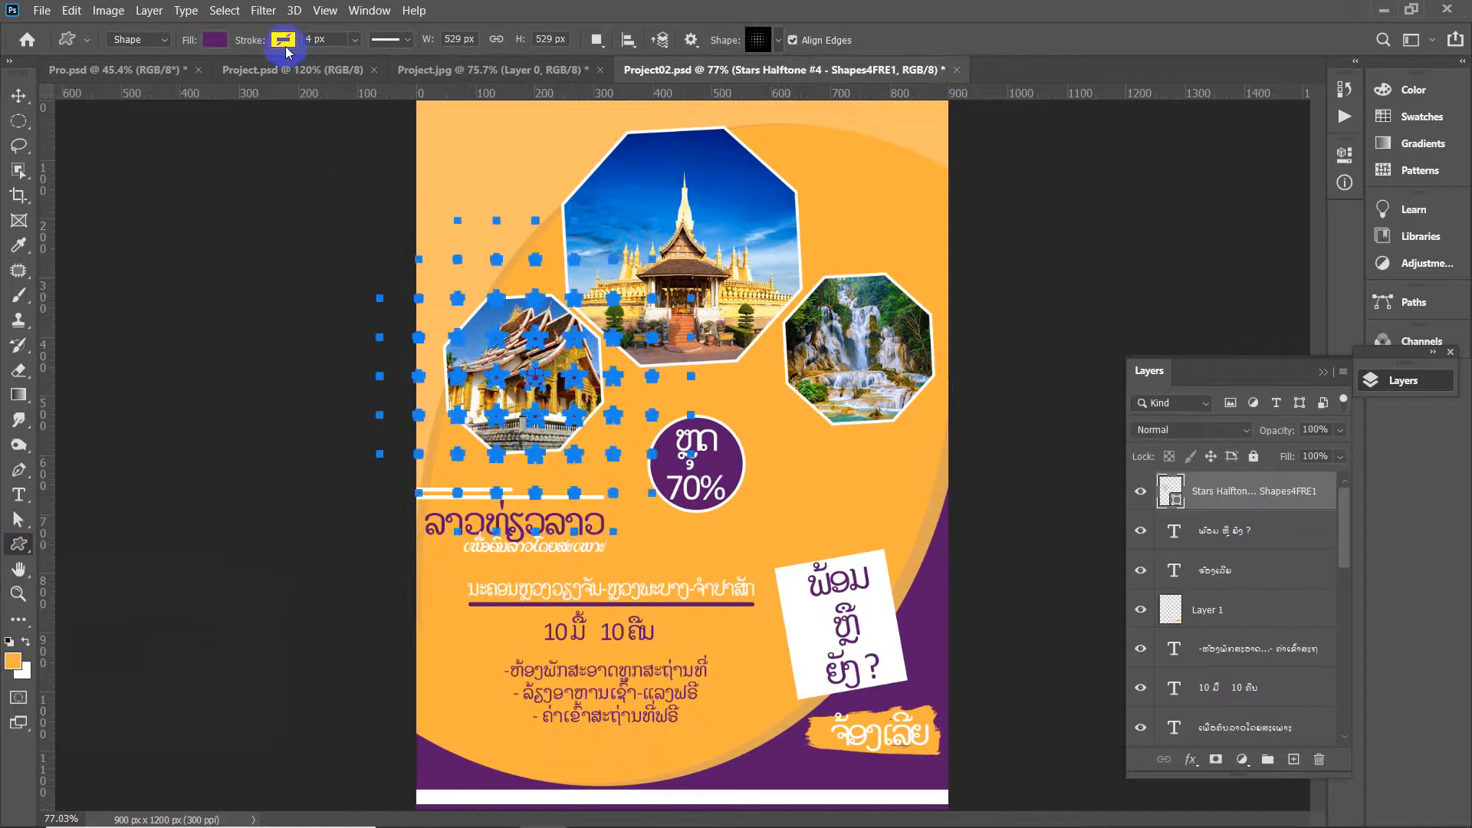
# Fill the halftone star shape with white and move it partly off the poster's upper-left corner
pyautogui.click(213, 42)
pyautogui.click(115, 140)
pyautogui.click(664, 6)
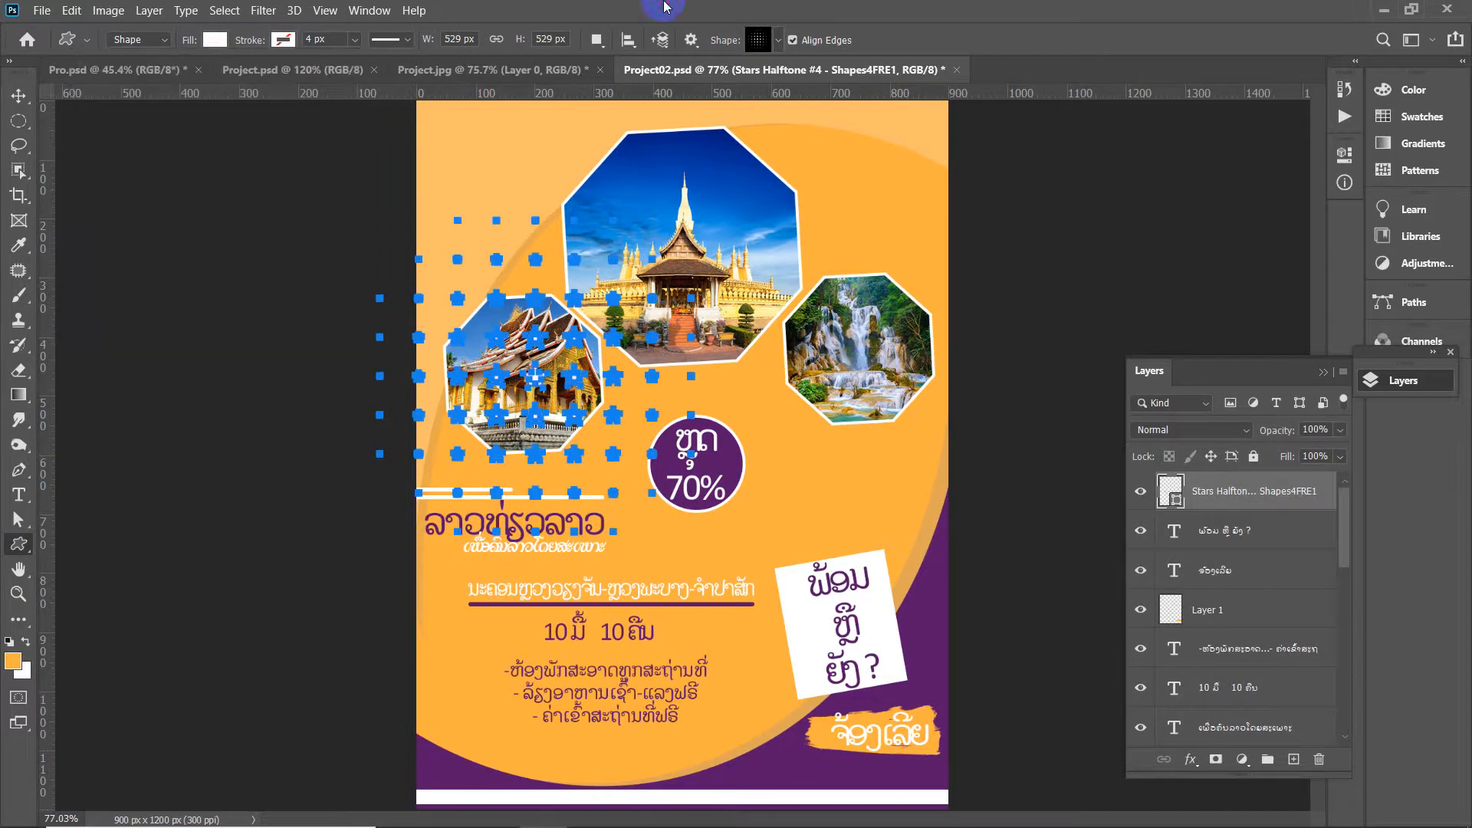
pyautogui.click(18, 97)
pyautogui.moveTo(372, 295); pyautogui.dragTo(370, 177)
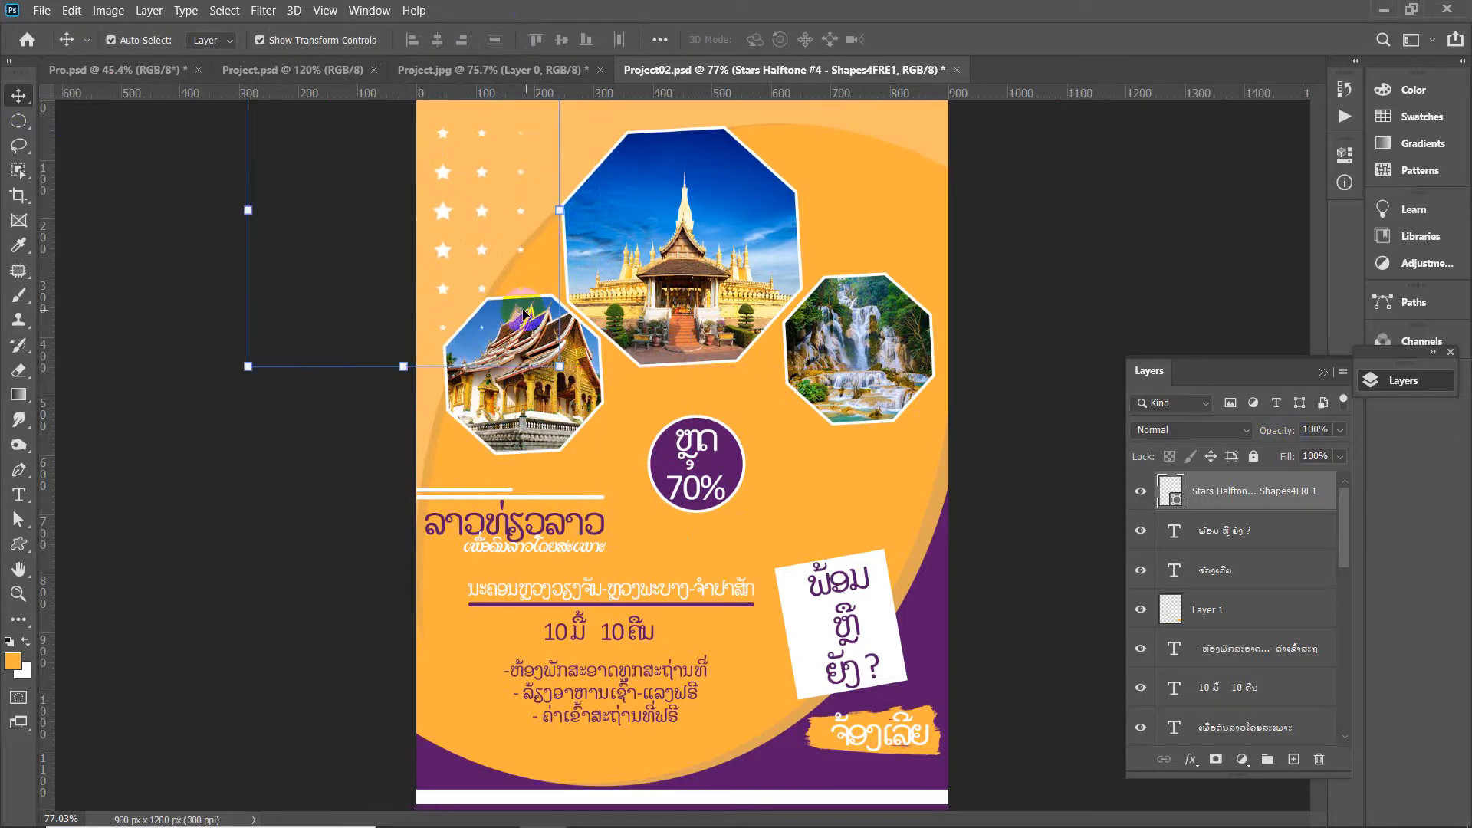
# Duplicate the star pattern over the poster's lower-right purple corner and group both star layers
pyautogui.scroll(-3, 518, 298)
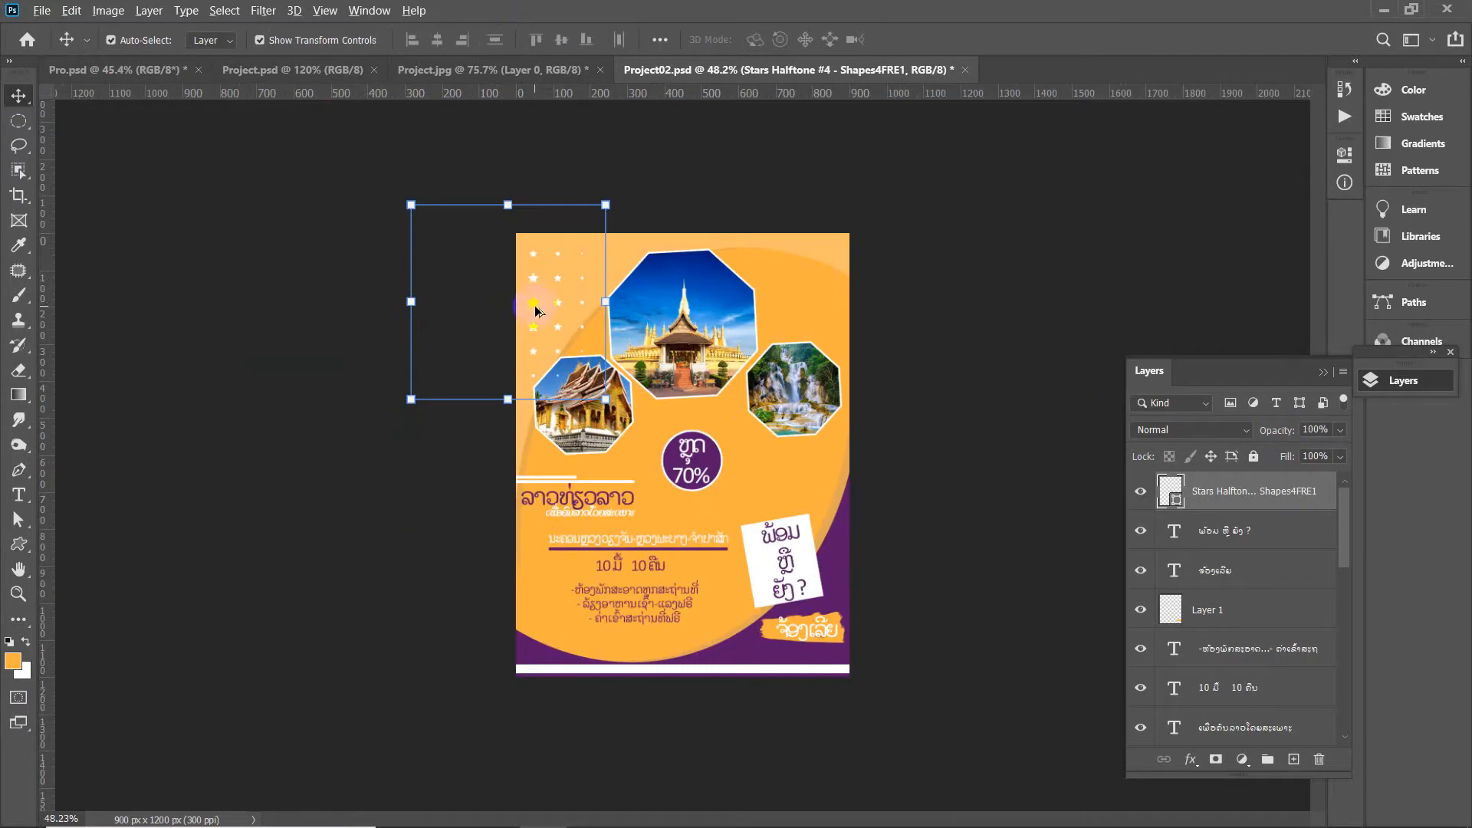
pyautogui.moveTo(535, 310); pyautogui.dragTo(888, 566)
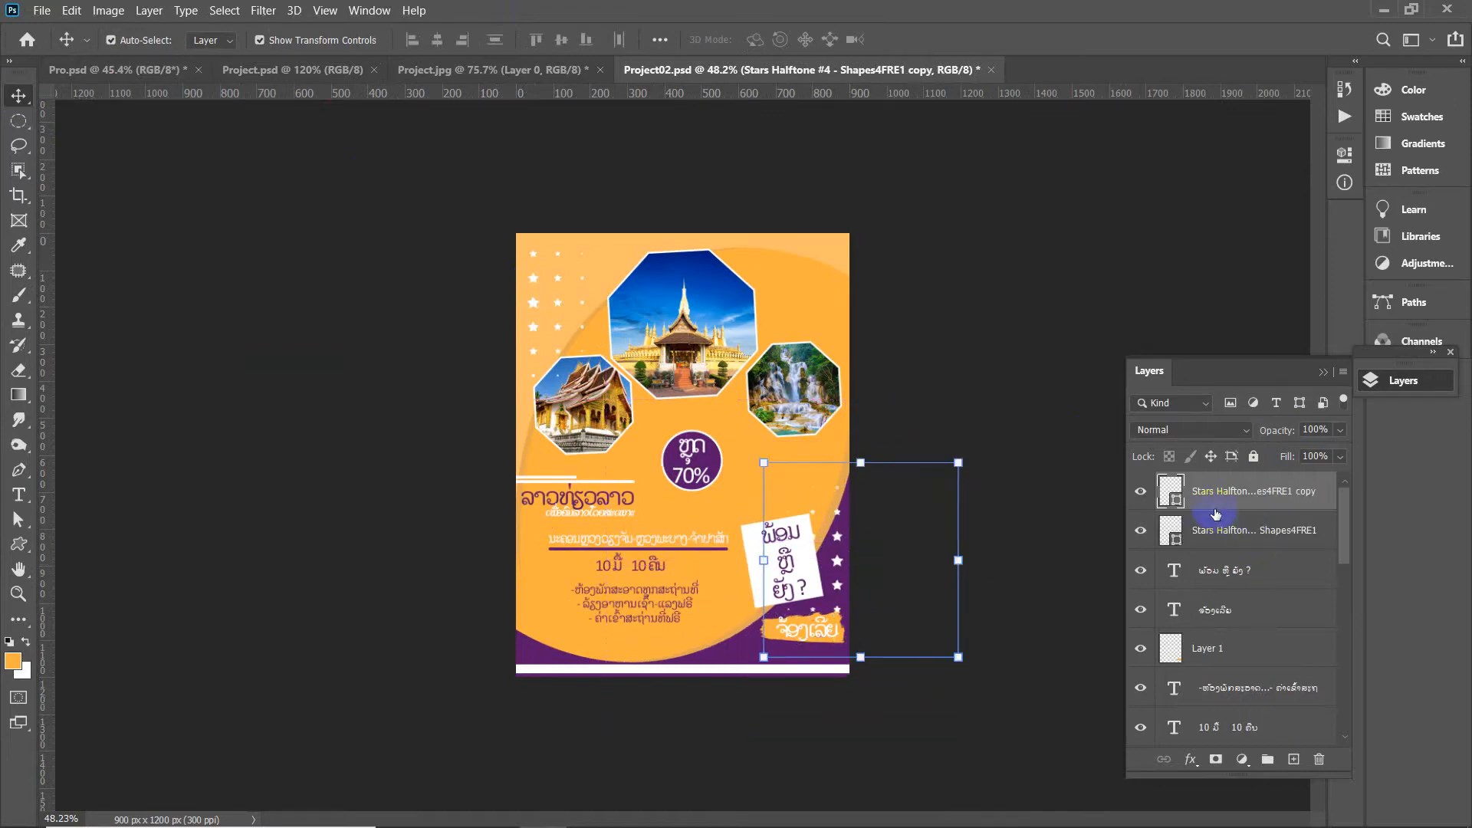
pyautogui.keyDown('shift'); pyautogui.click(1243, 530); pyautogui.keyUp('shift')
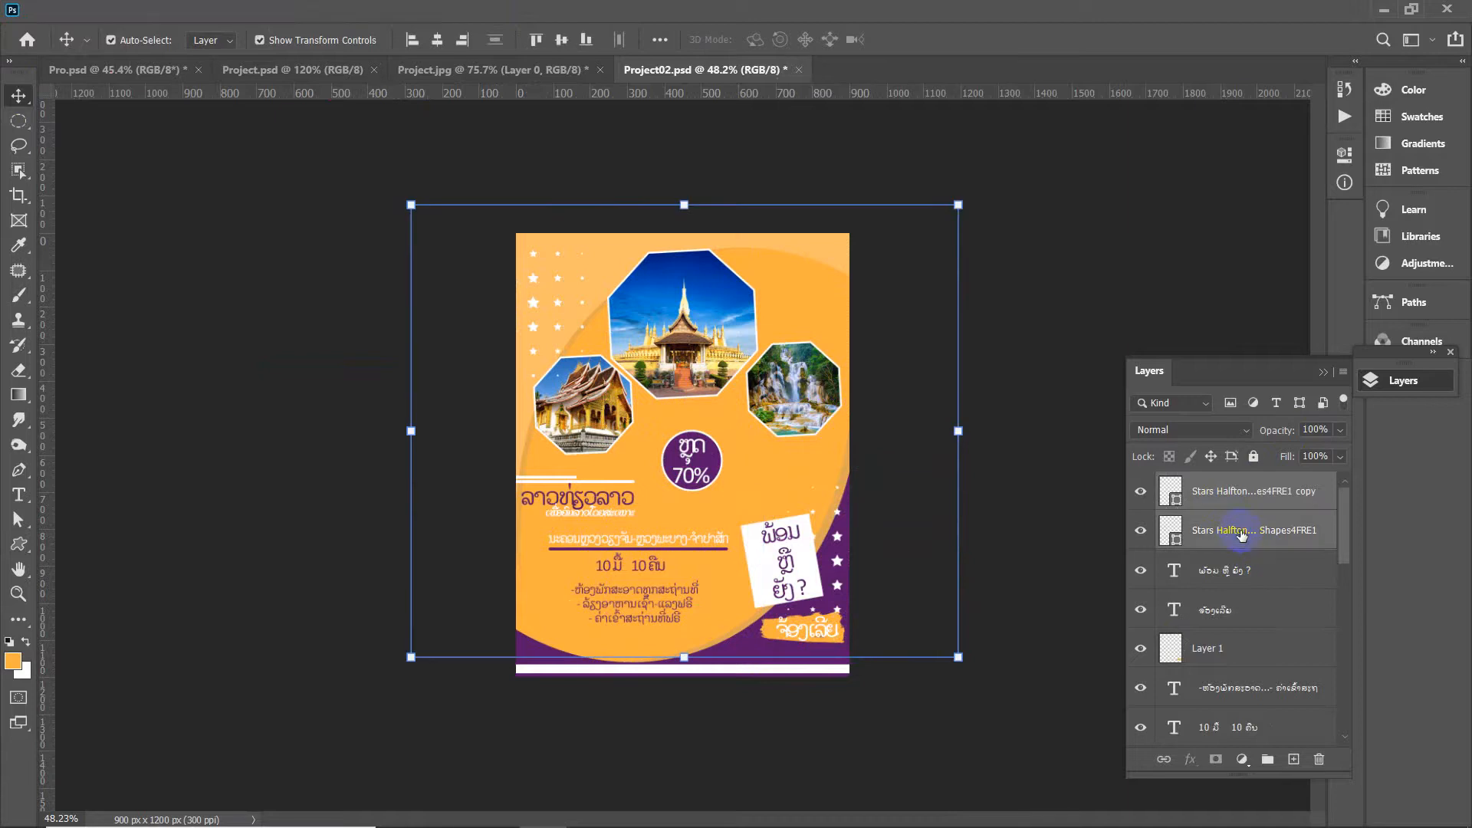
pyautogui.click(1269, 760)
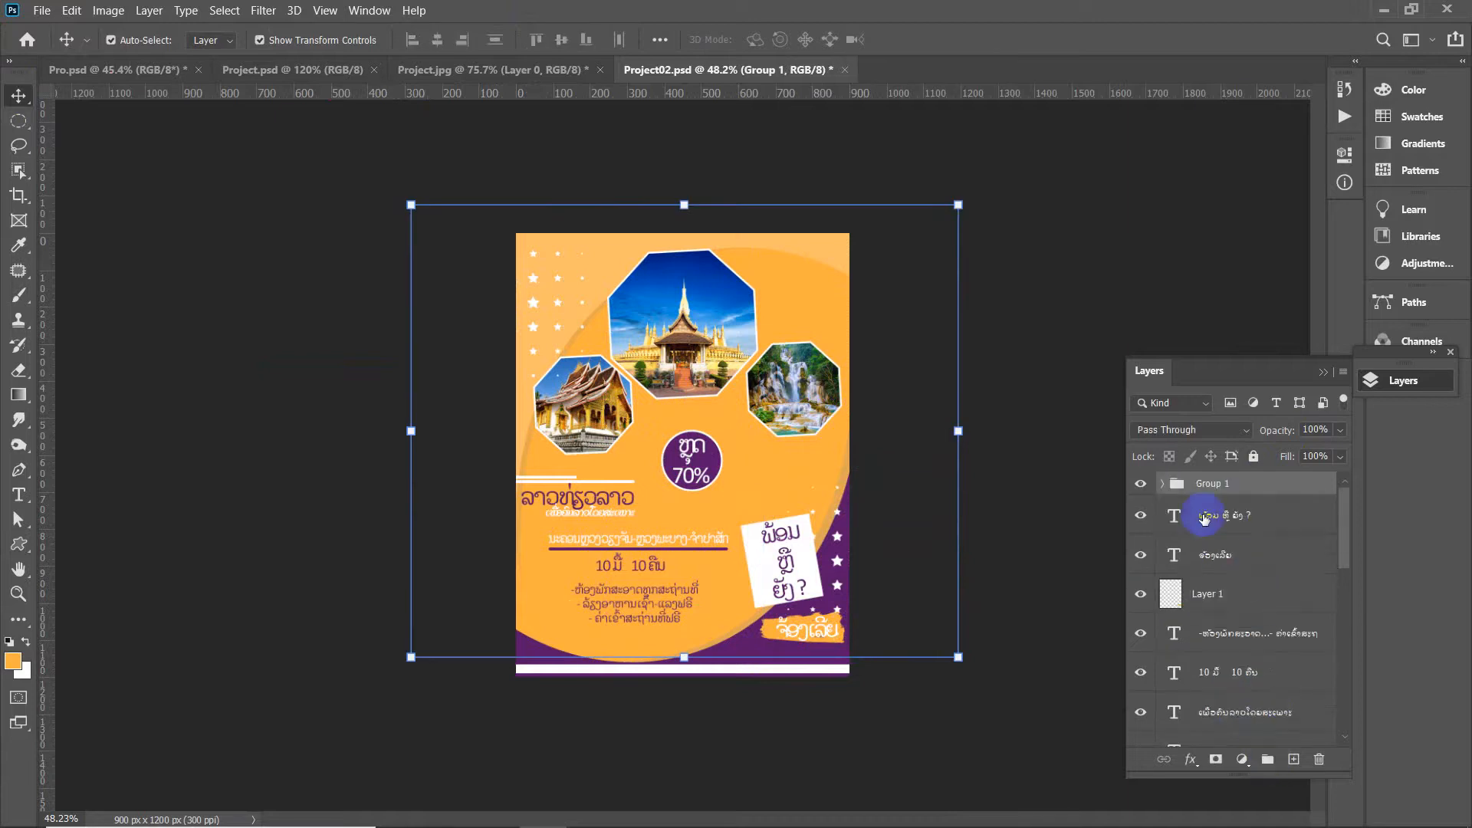
# Move the star group beneath the Pitures group in the layer order and set its opacity to 51%
pyautogui.moveTo(1225, 491); pyautogui.dragTo(1255, 611)
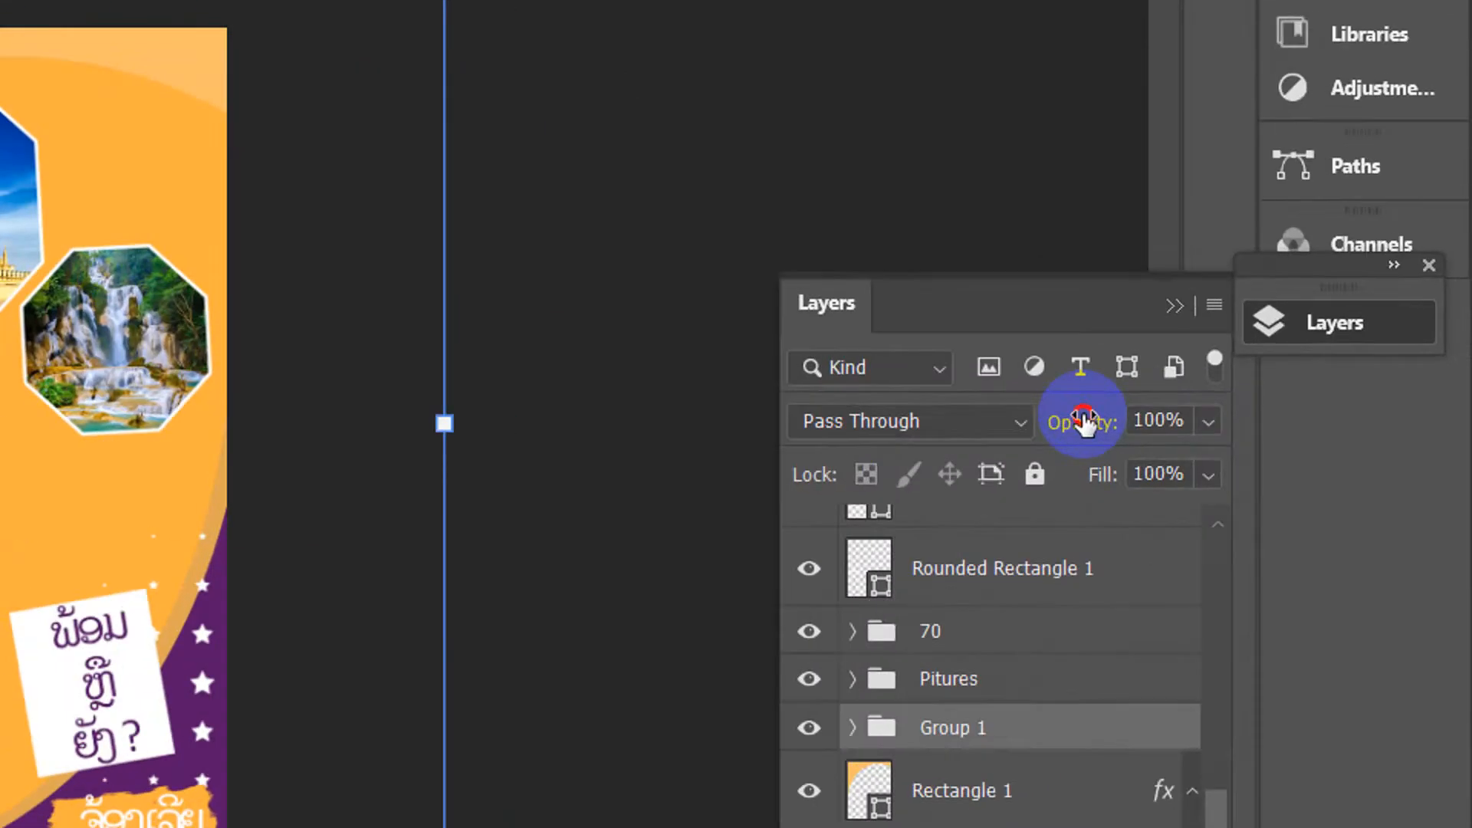
pyautogui.moveTo(1083, 421); pyautogui.dragTo(989, 423)
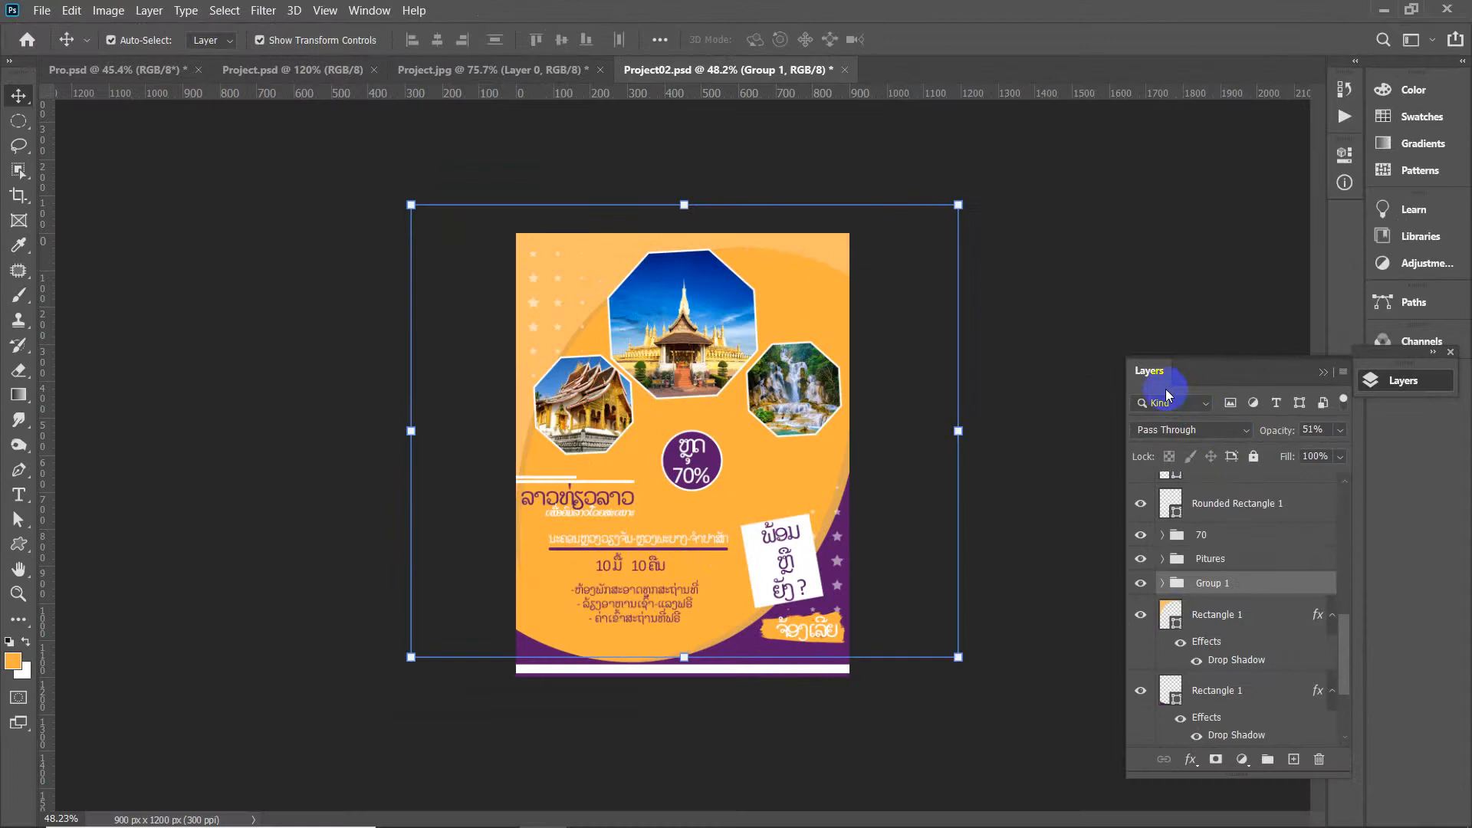
pyautogui.click(307, 287)
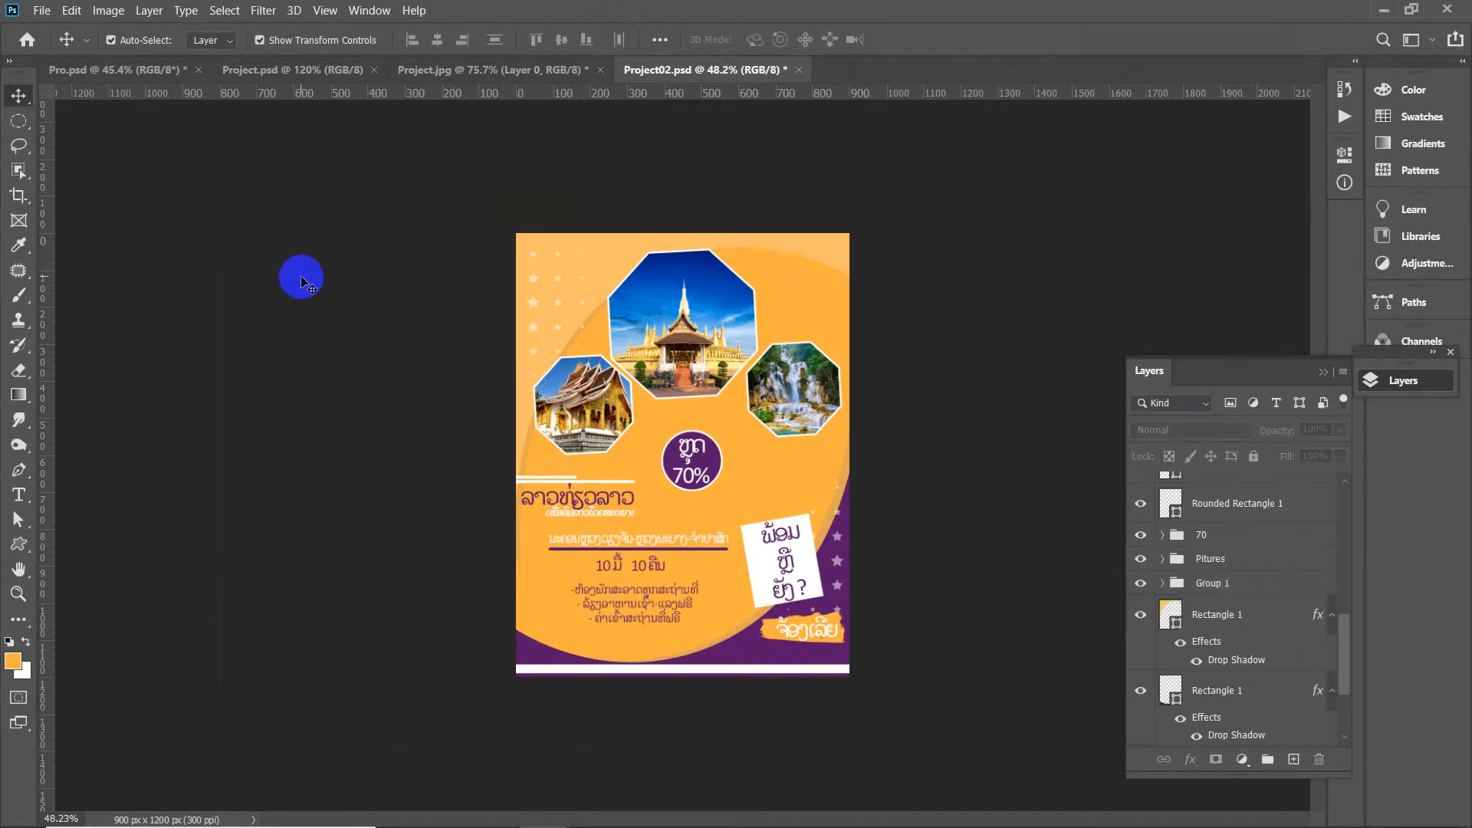
# Copy the website, Facebook and Youtube text line from Project.psd into the lower part of Project02.psd
pyautogui.scroll(2, 644, 402)
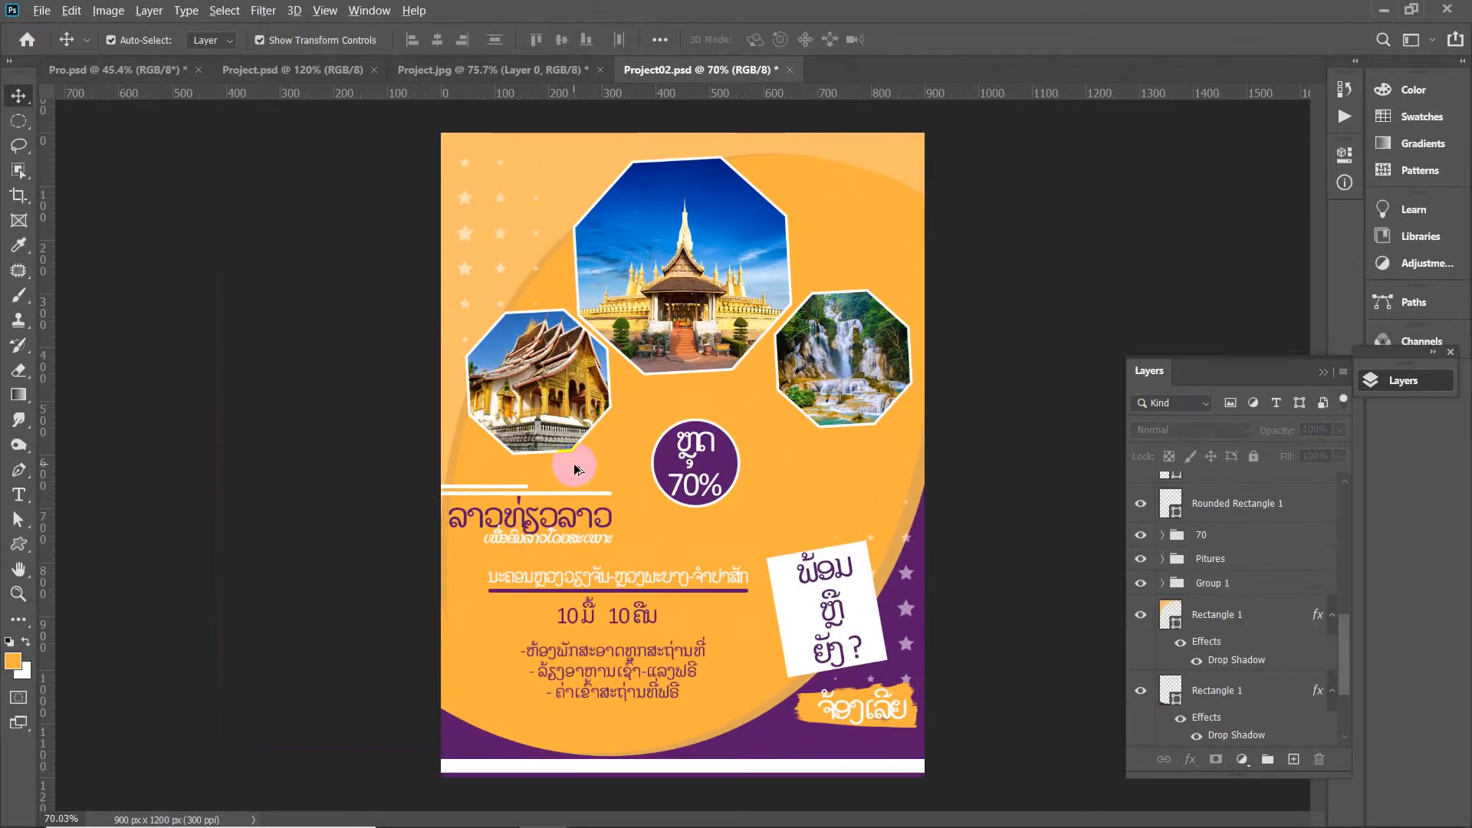
pyautogui.scroll(3, 577, 469)
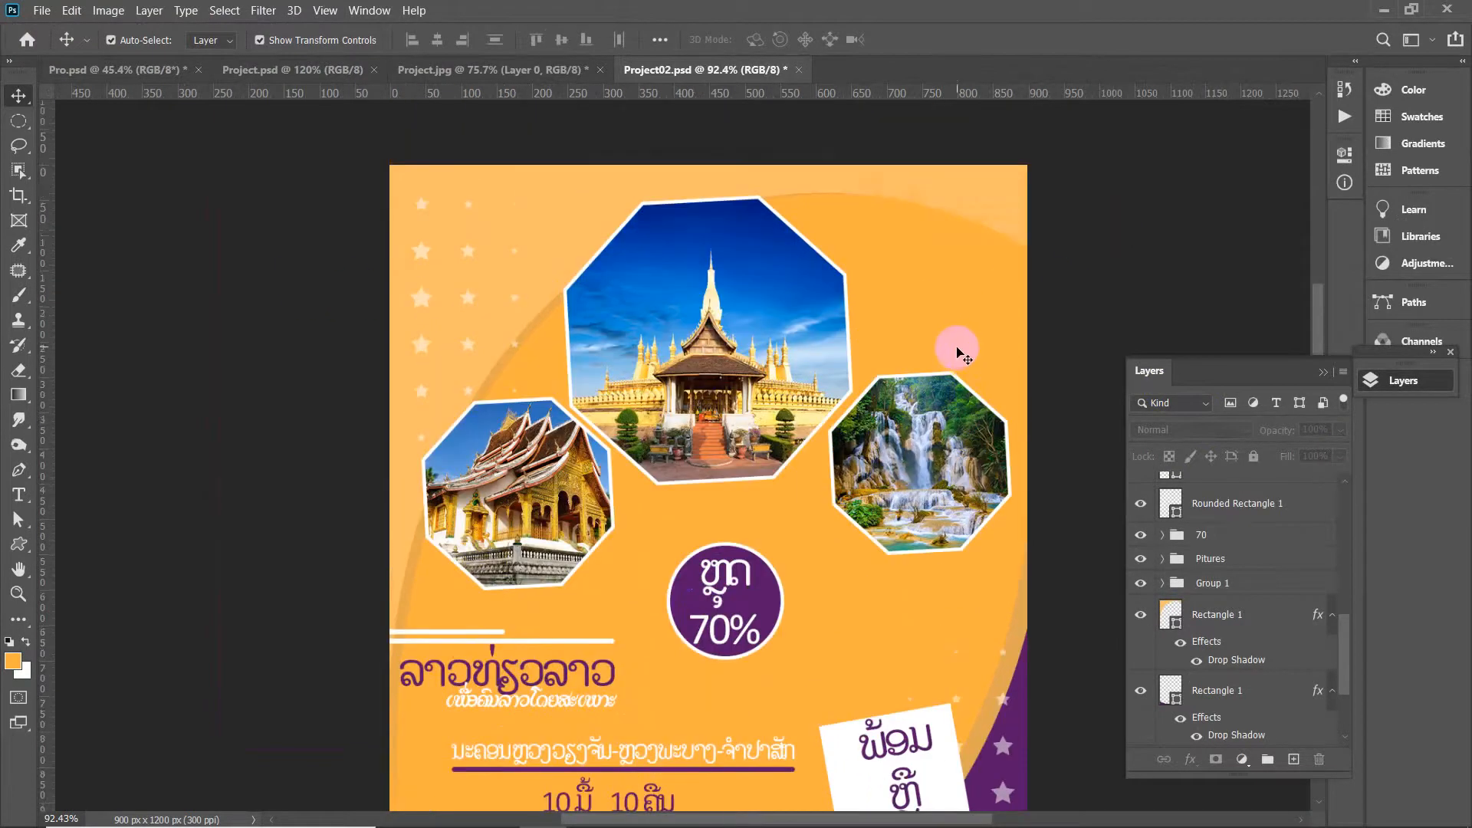
pyautogui.scroll(-5, 958, 351)
pyautogui.scroll(-2, 821, 475)
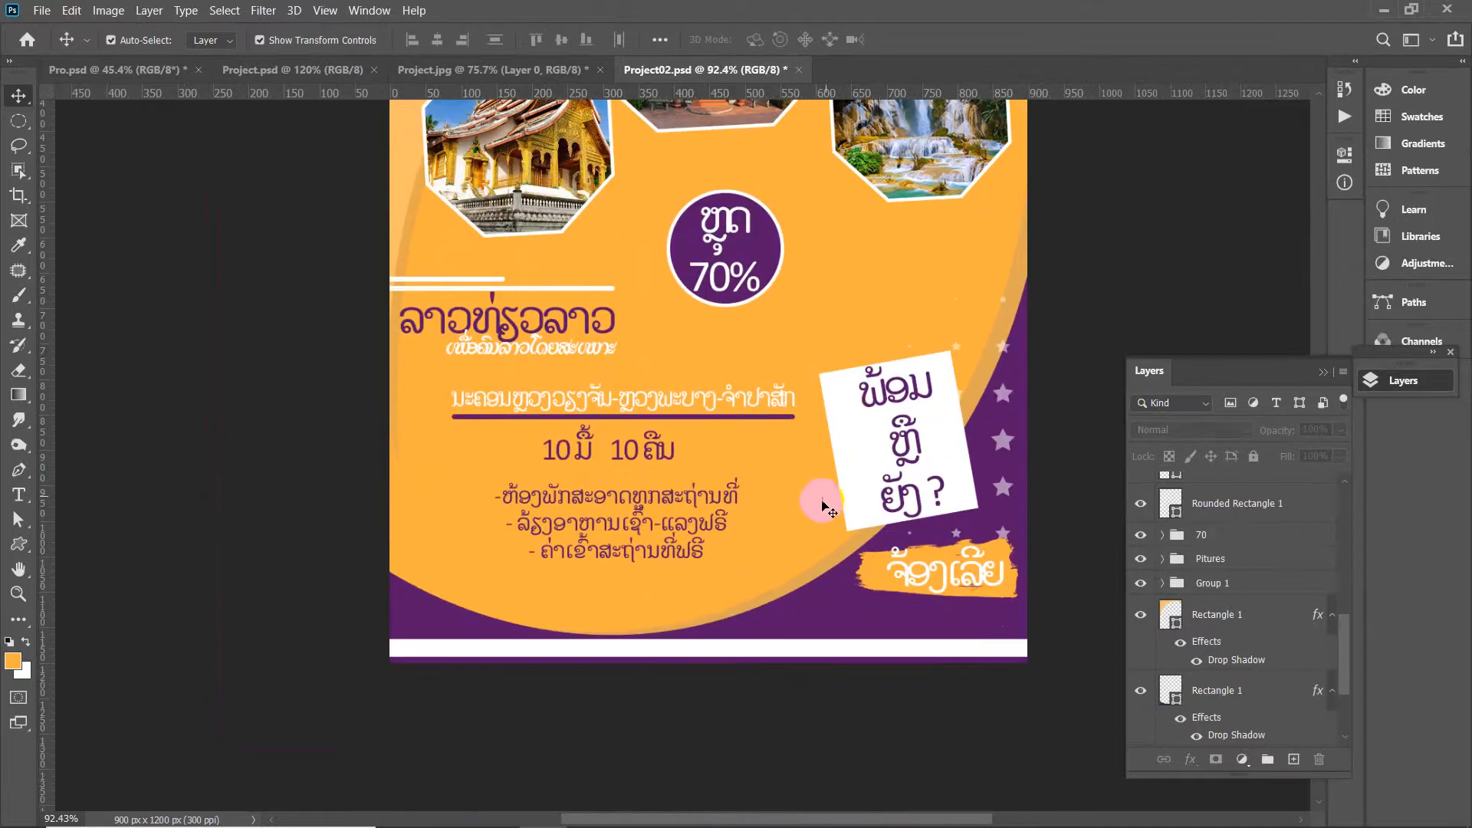
pyautogui.click(263, 72)
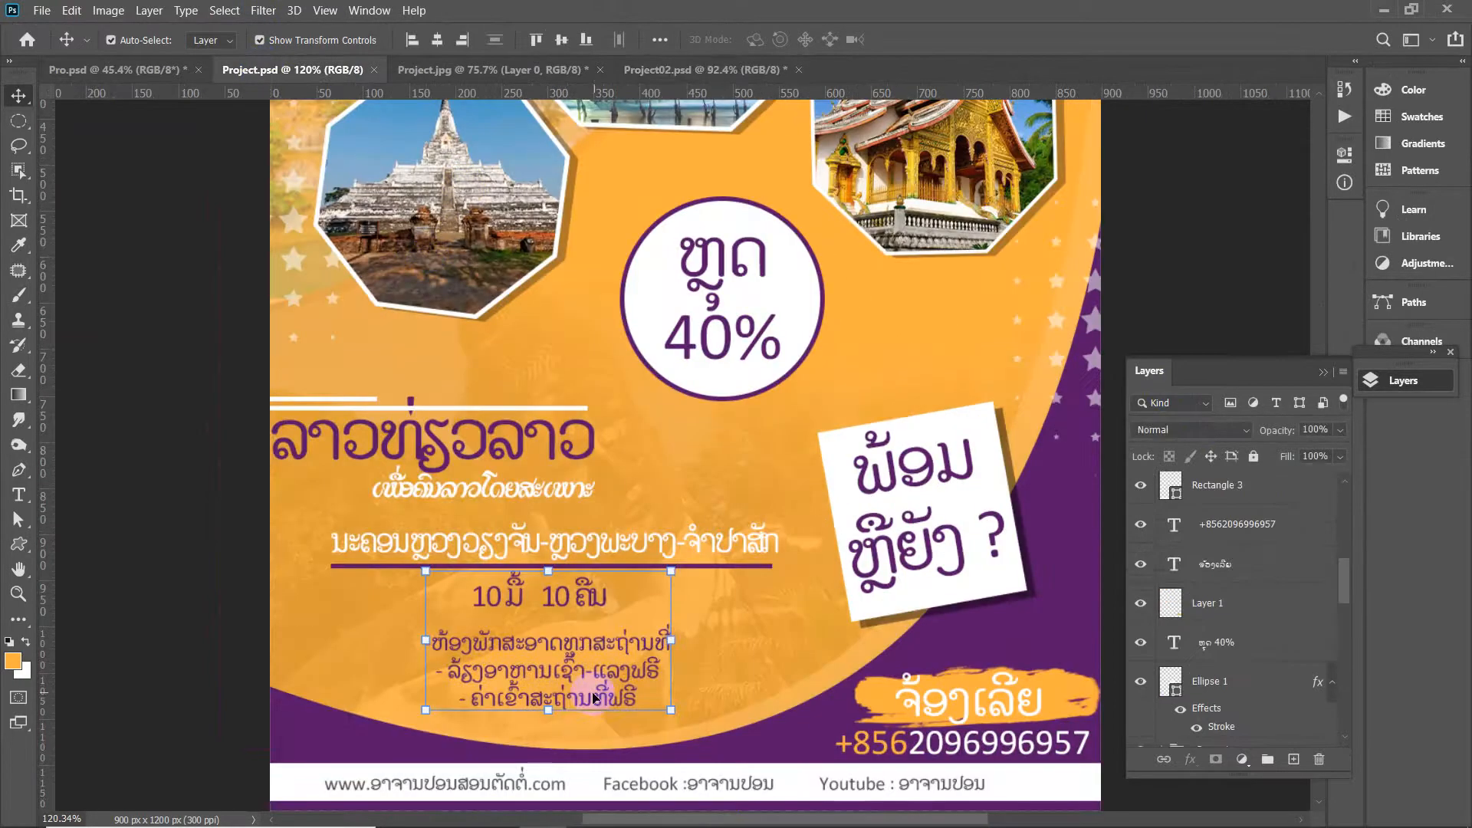
pyautogui.scroll(-2, 644, 690)
pyautogui.click(647, 694)
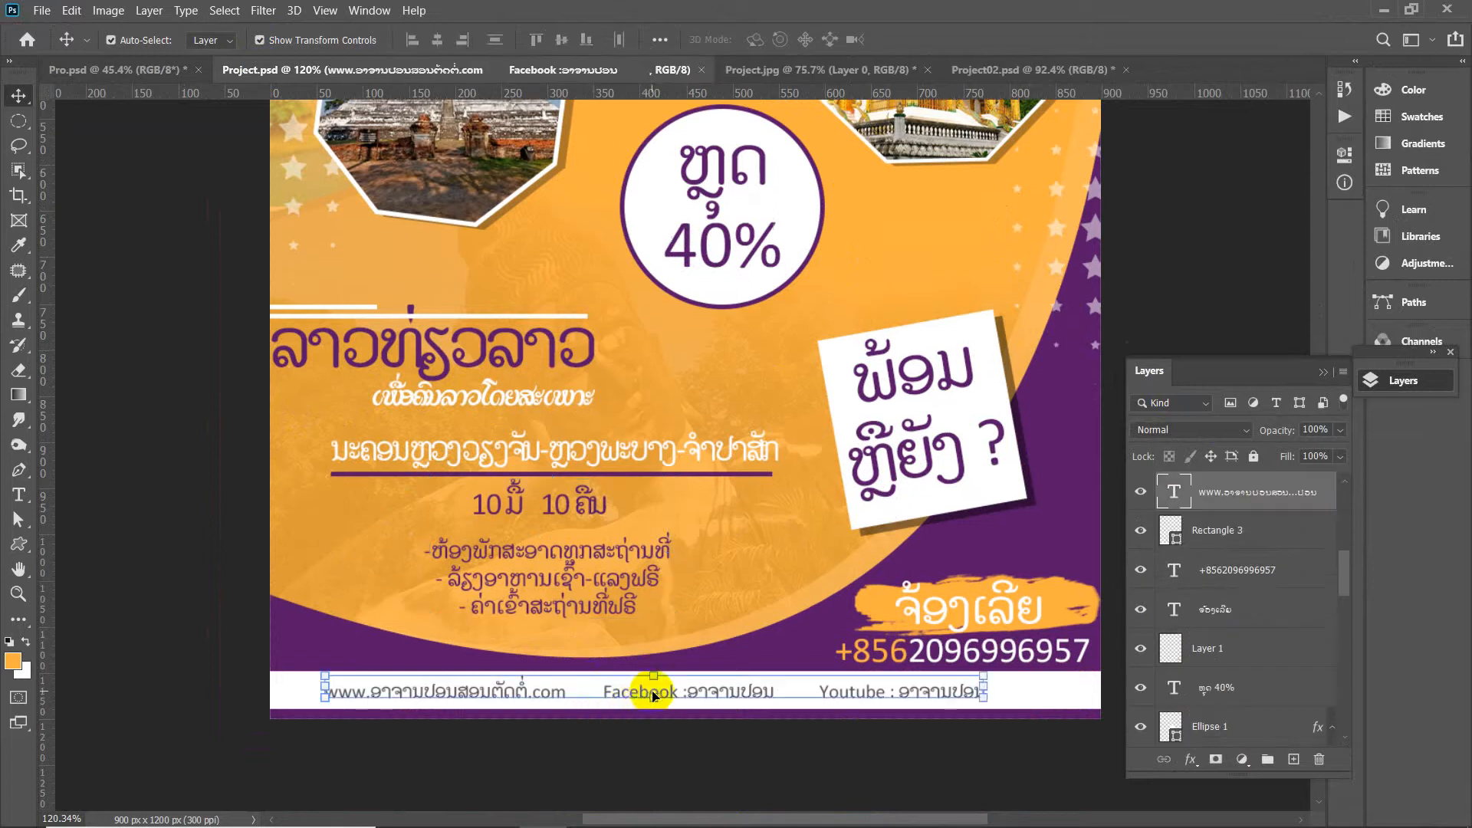
pyautogui.moveTo(646, 694); pyautogui.dragTo(880, 125)
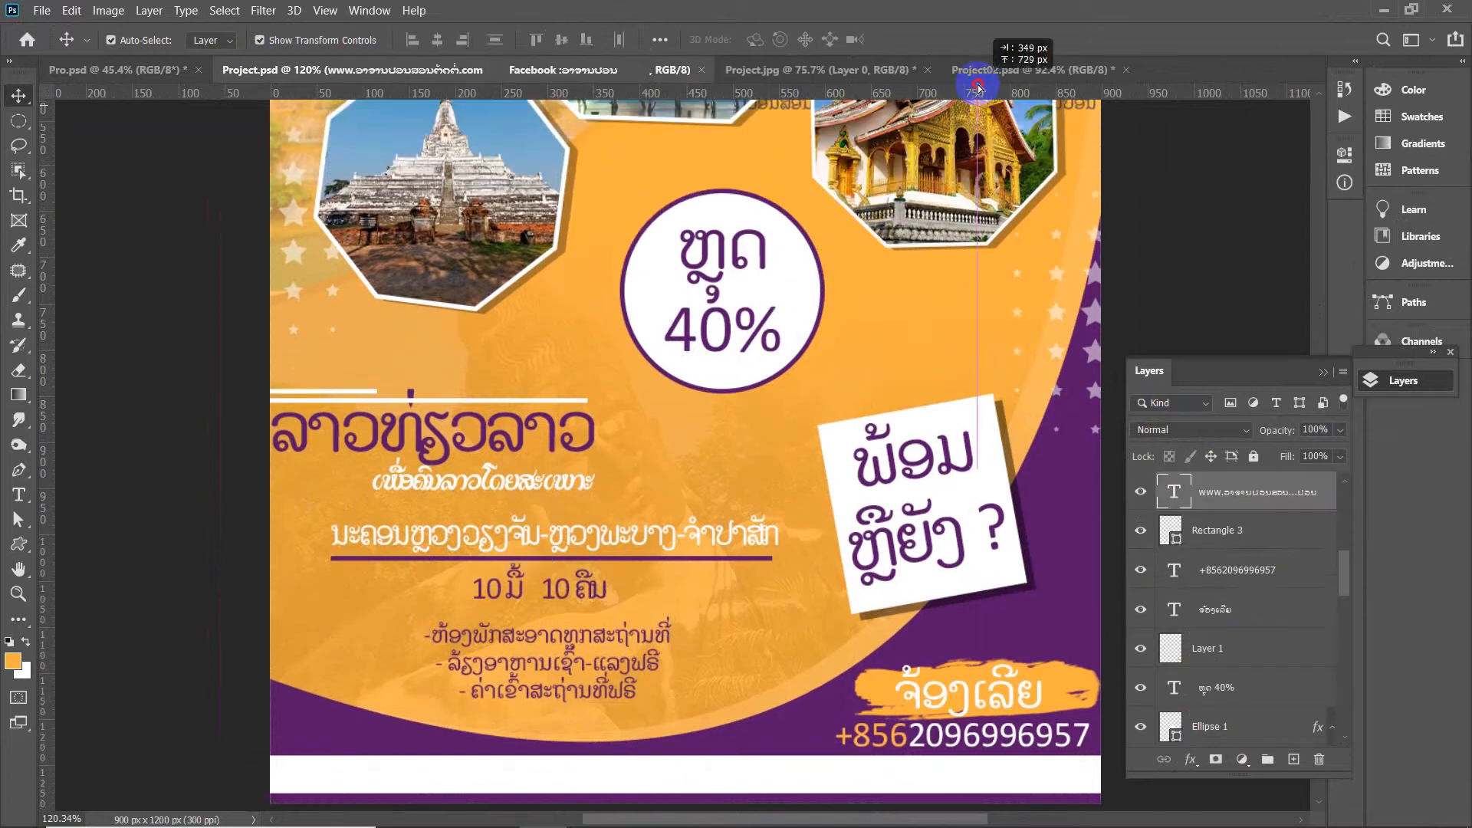
pyautogui.click(989, 68)
pyautogui.moveTo(812, 696); pyautogui.dragTo(698, 793)
# Position the website, Facebook and Youtube line inside the white strip at the poster's bottom edge
pyautogui.scroll(-4, 652, 690)
pyautogui.scroll(4, 639, 616)
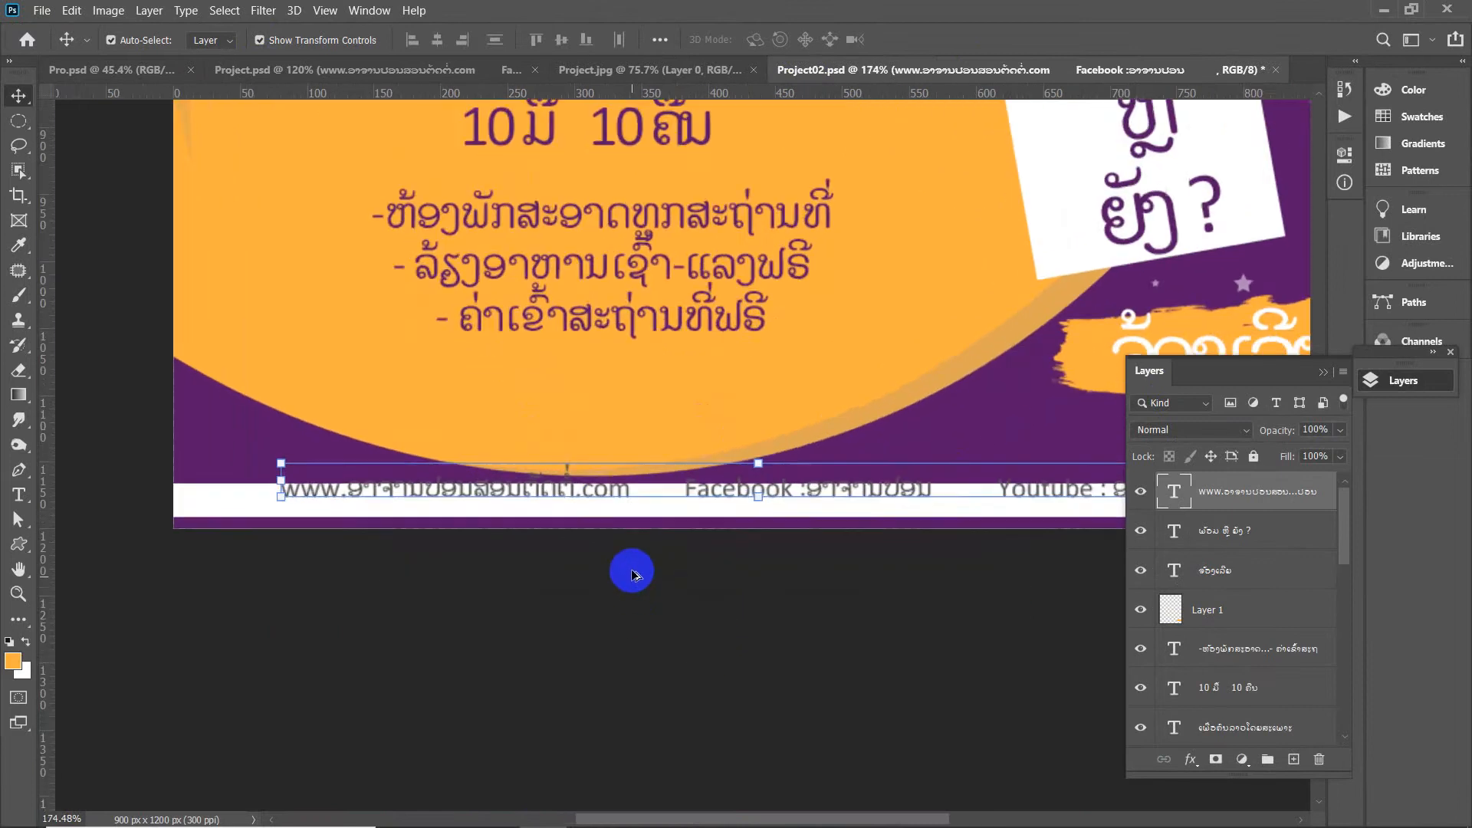
pyautogui.moveTo(578, 494)
pyautogui.mouseDown()
pyautogui.moveTo(589, 509)
pyautogui.moveTo(561, 509)
pyautogui.mouseUp()
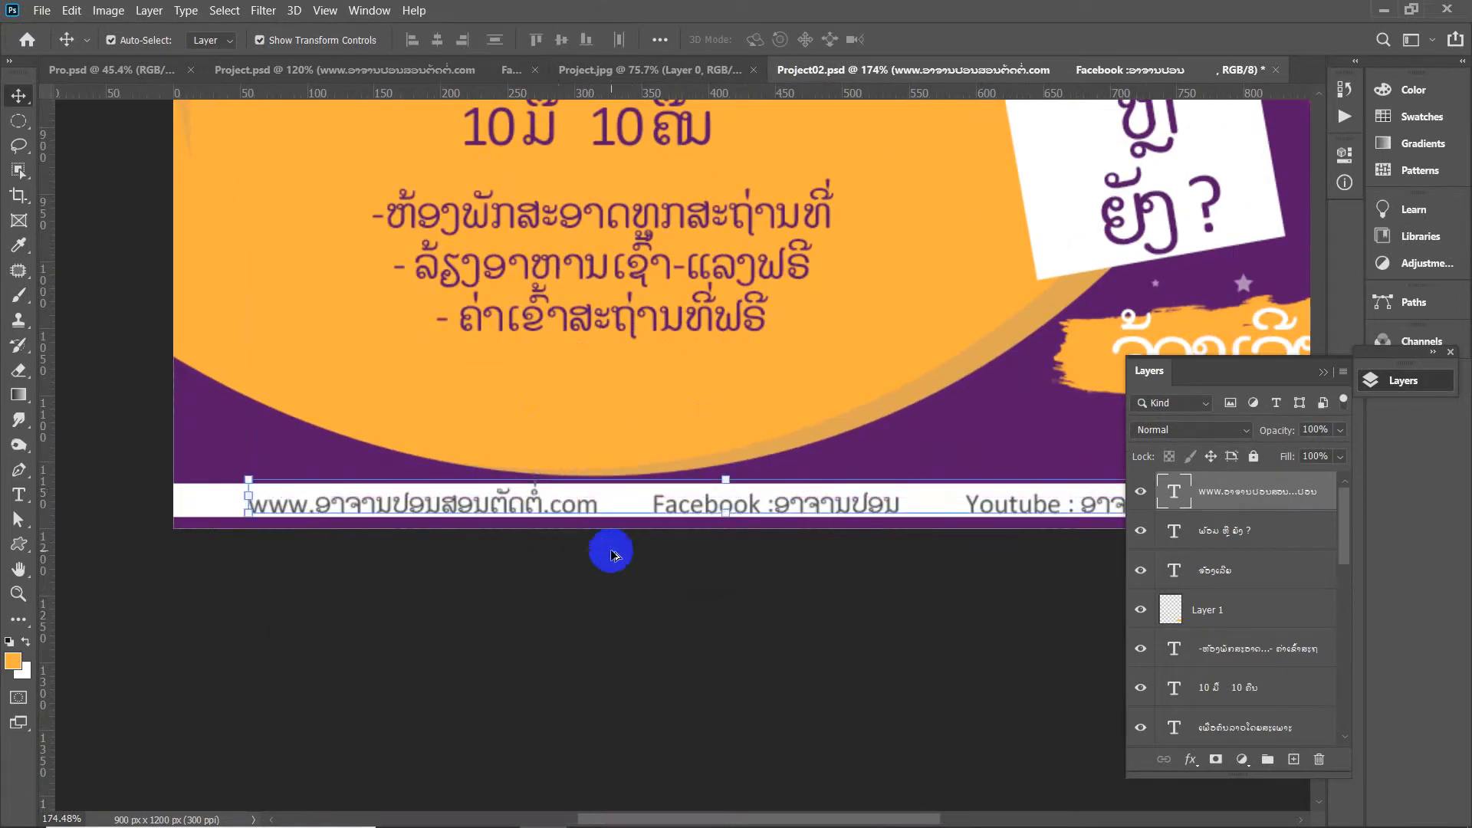
pyautogui.scroll(-4, 621, 556)
pyautogui.click(793, 596)
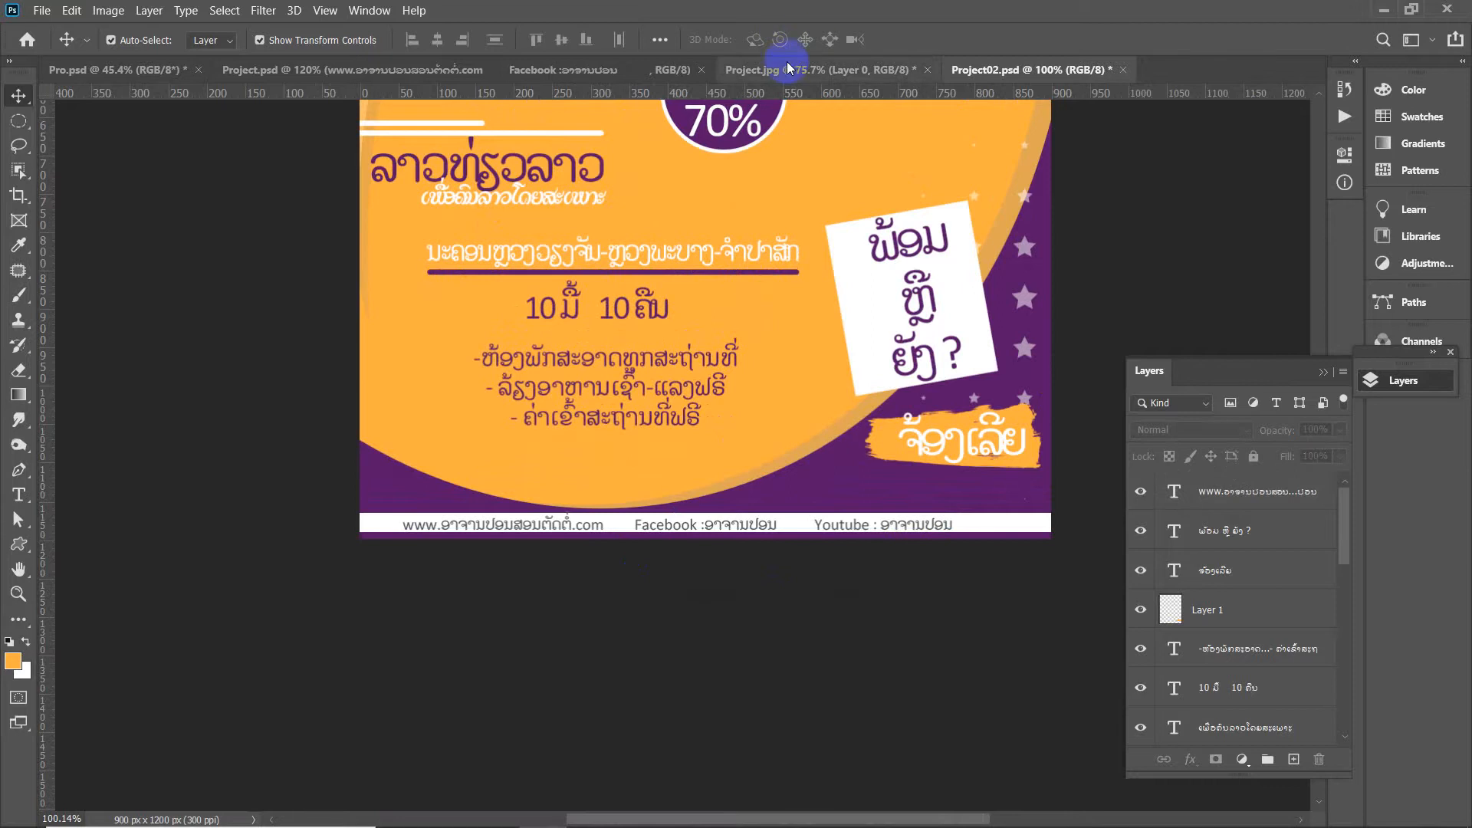
# Copy the phone number text from Project.psd into Project02.psd, just below the orange brush stroke
pyautogui.click(618, 77)
pyautogui.moveTo(963, 731); pyautogui.dragTo(883, 752)
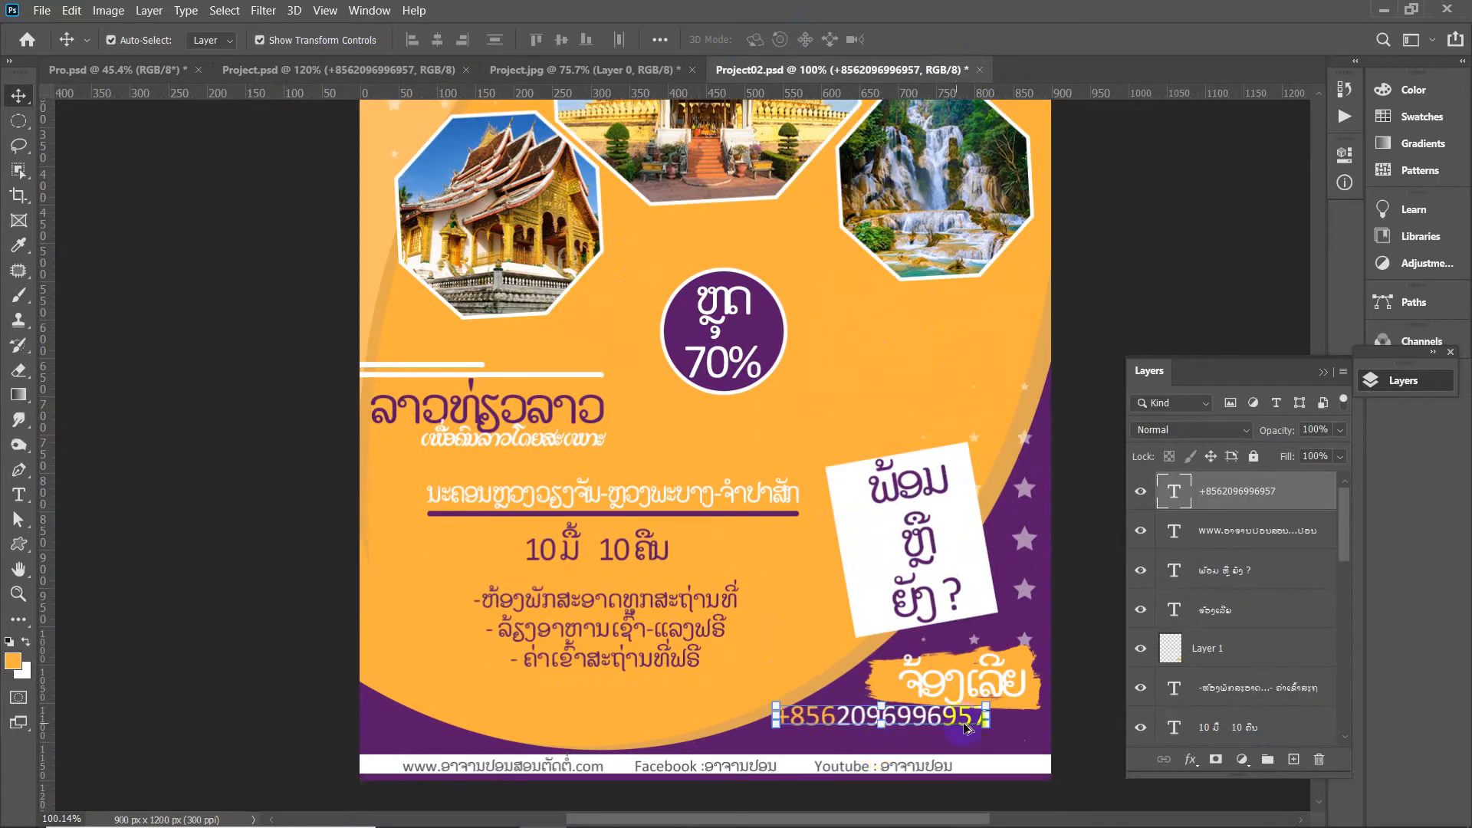
pyautogui.scroll(-5, 1010, 710)
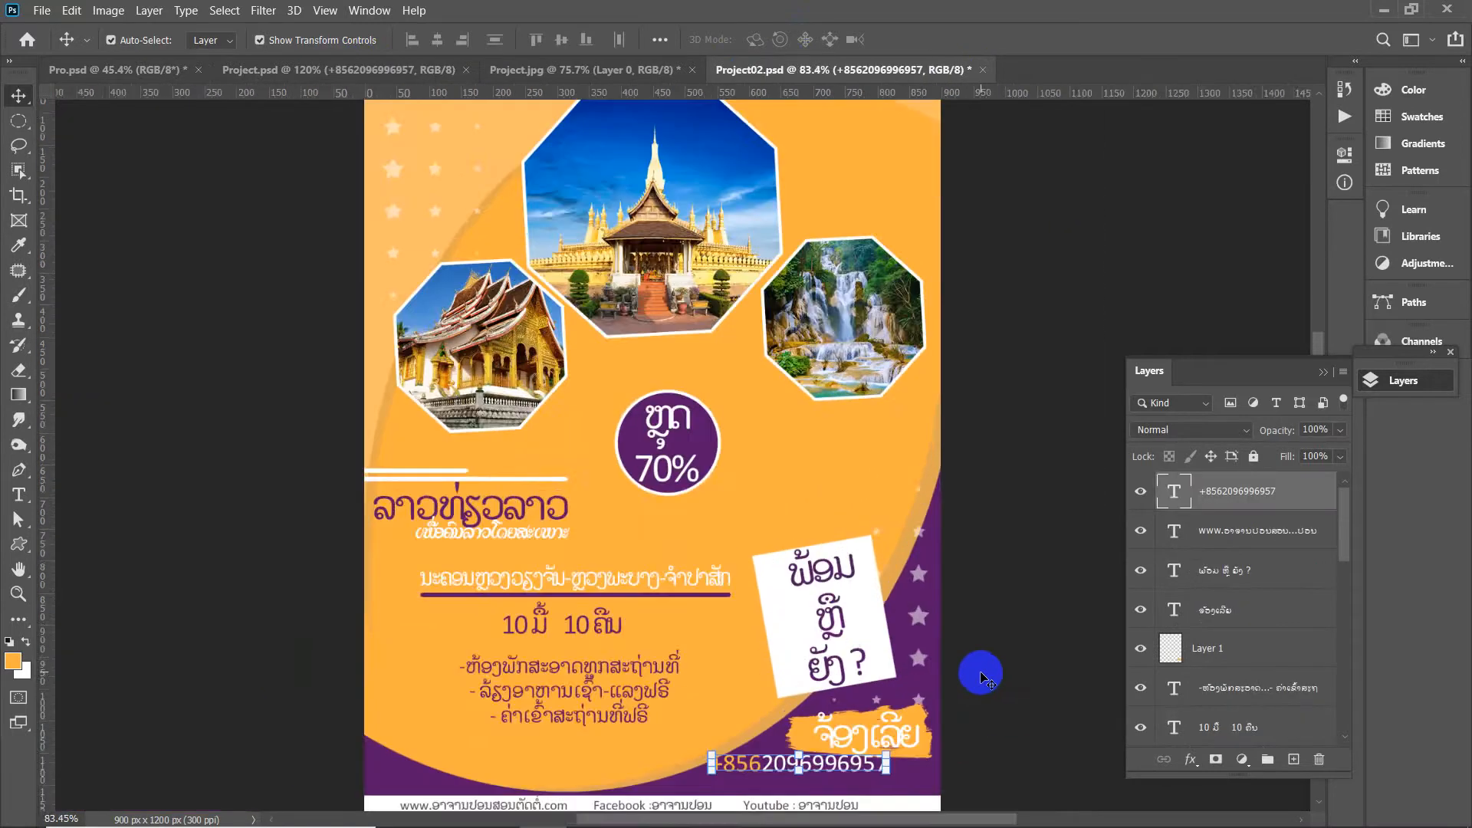
# Position the phone number directly beneath the orange brush stroke, near the poster's right edge and above the white contact strip
pyautogui.scroll(5, 985, 675)
pyautogui.moveTo(682, 643); pyautogui.dragTo(741, 659)
pyautogui.click(1005, 391)
pyautogui.scroll(-5, 995, 427)
pyautogui.scroll(1, 994, 428)
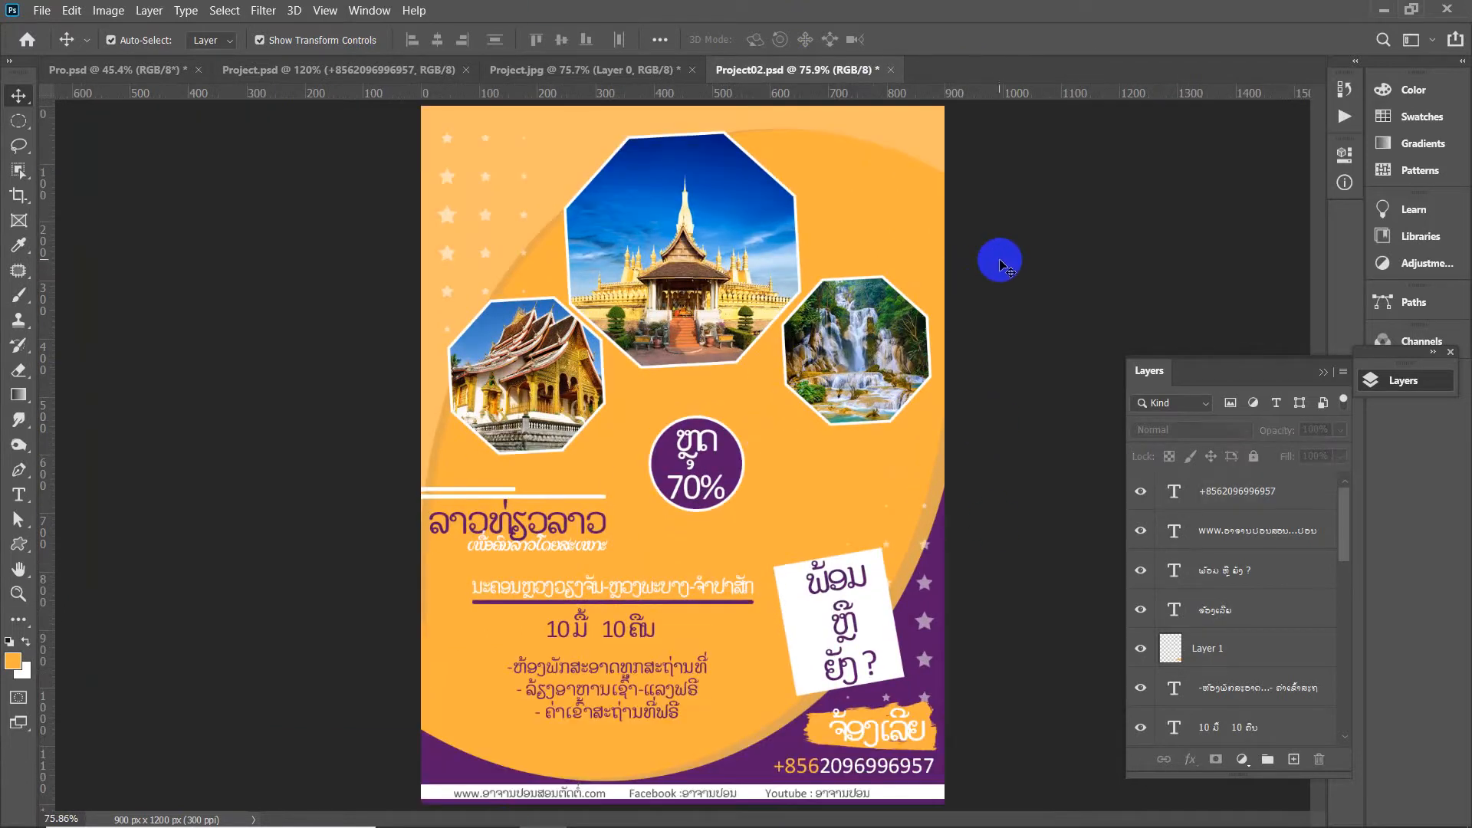
pyautogui.scroll(1, 1004, 264)
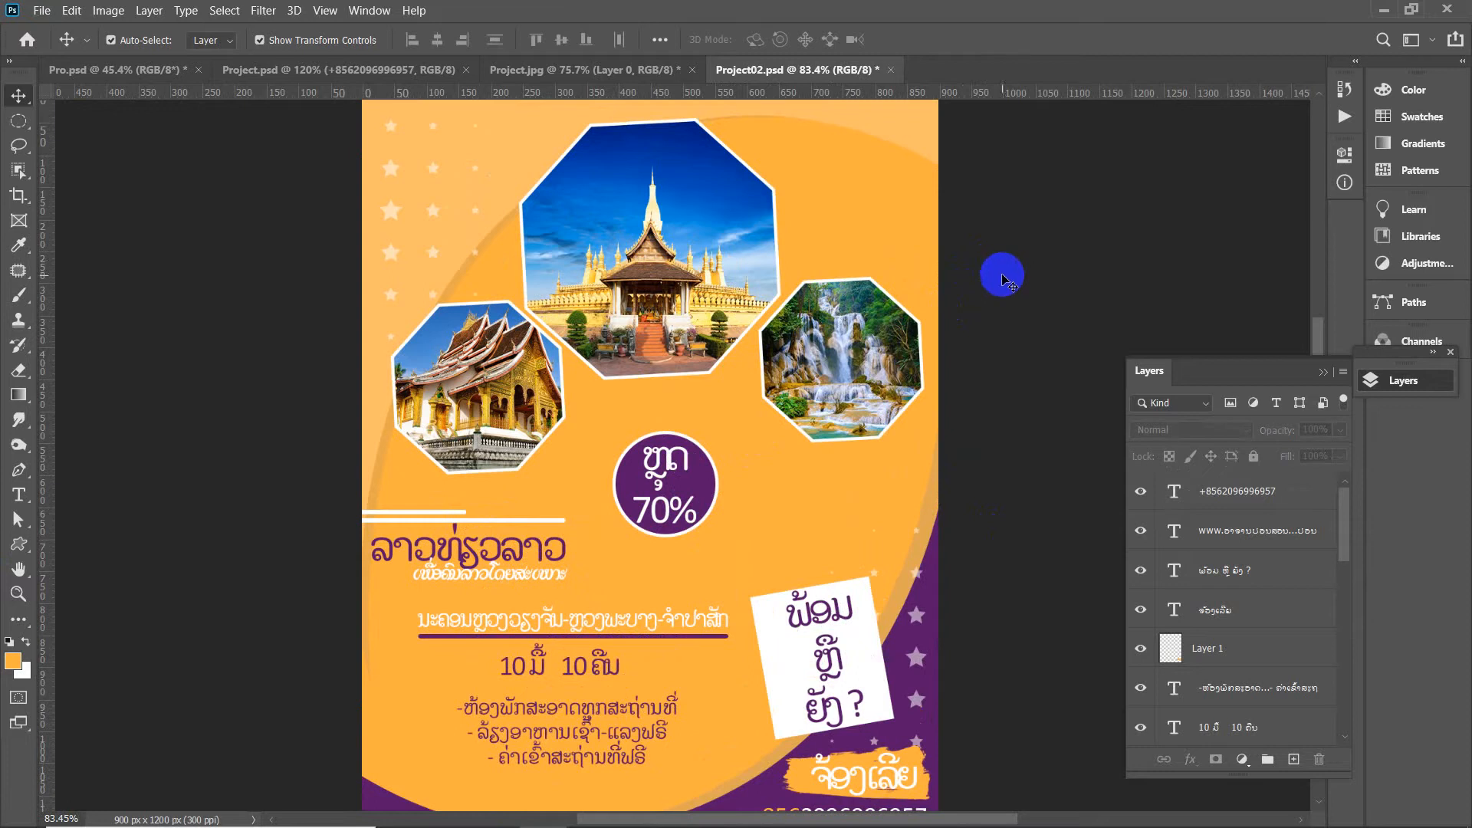
# Compare the plain orange background and overall layout of Project02.psd with the finished poster in Project.psd
pyautogui.click(721, 418)
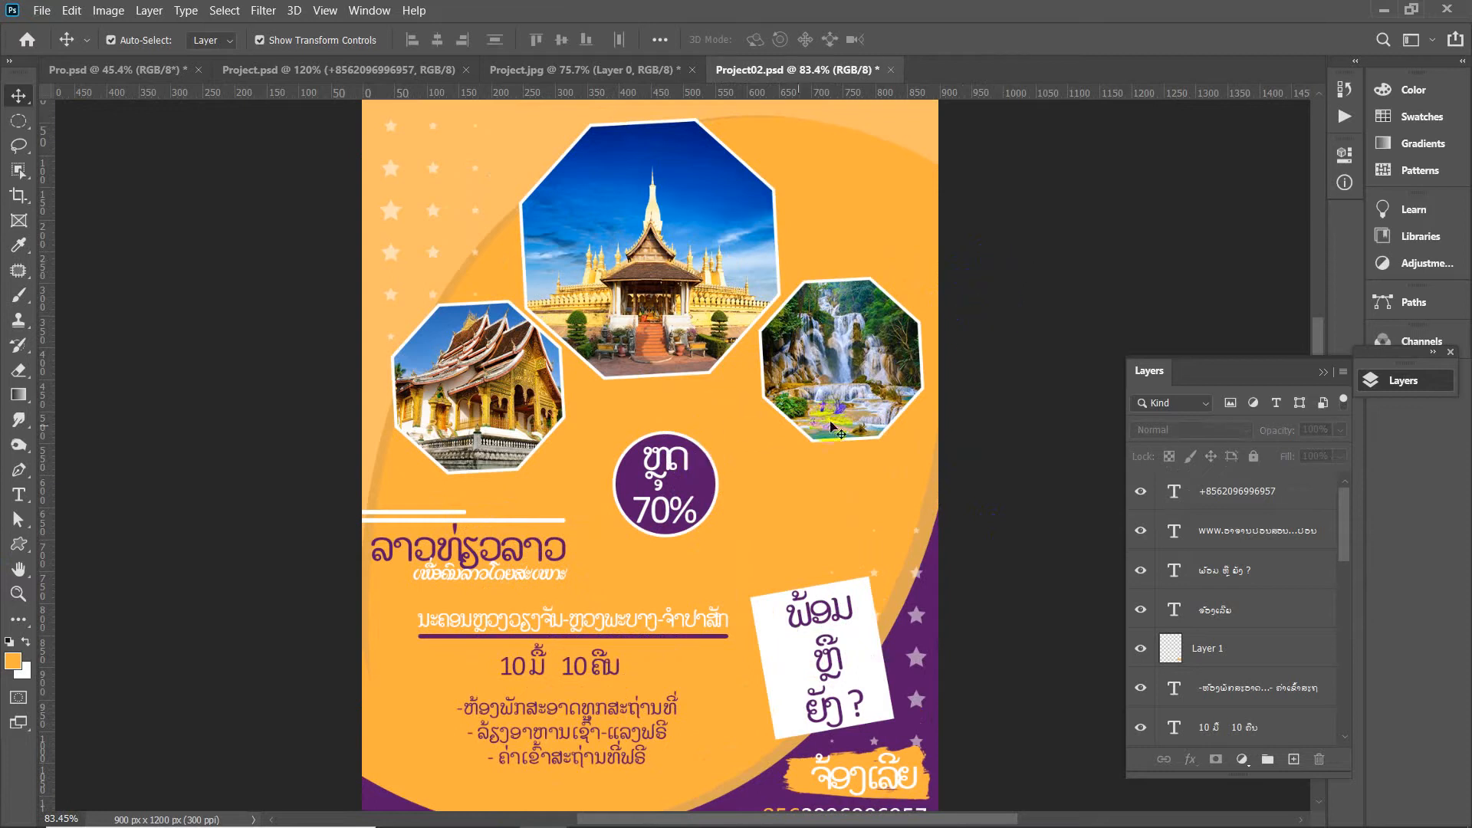
pyautogui.click(749, 457)
pyautogui.click(778, 469)
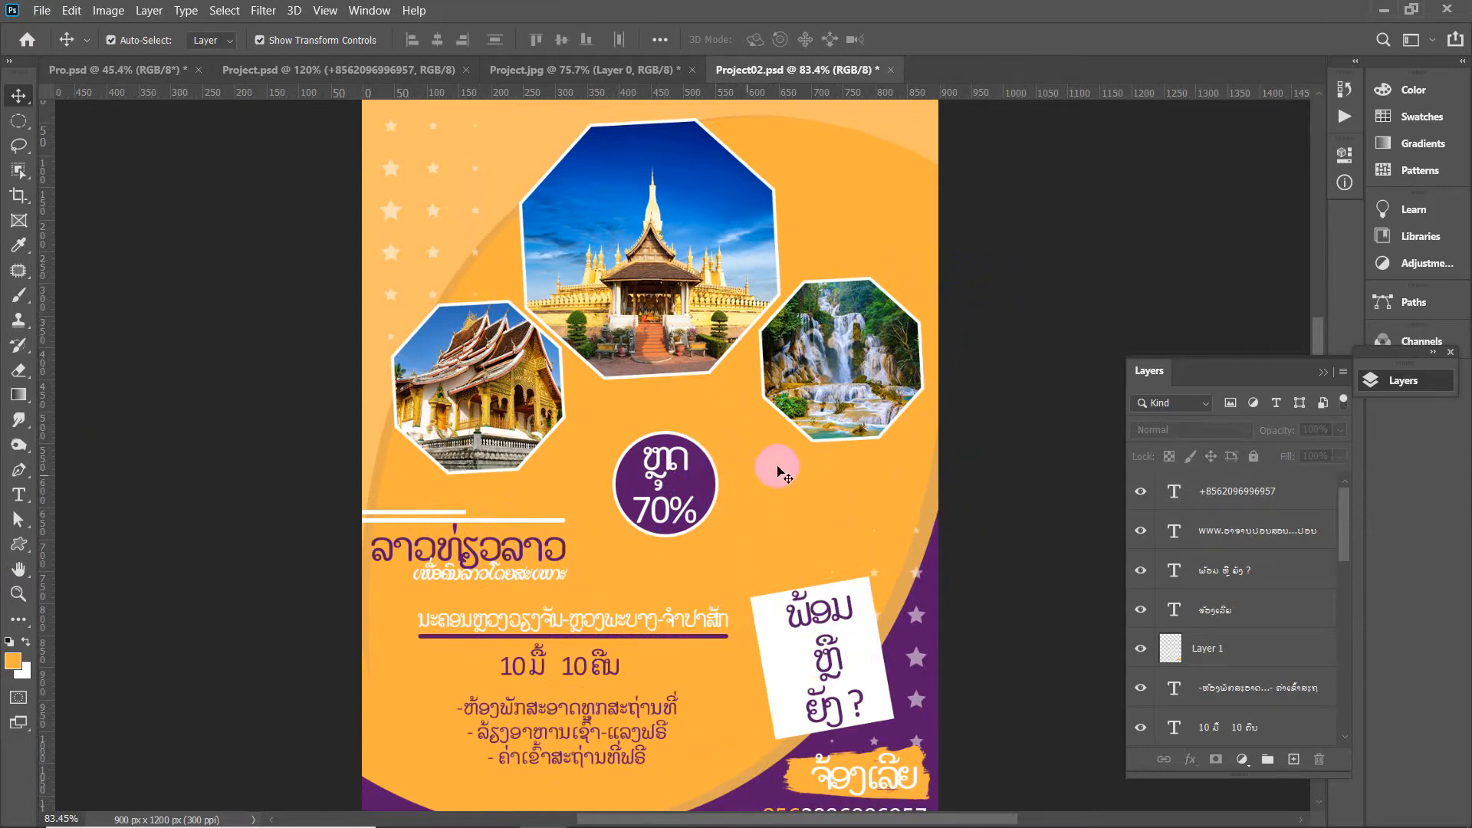
pyautogui.click(772, 483)
pyautogui.scroll(-2, 753, 403)
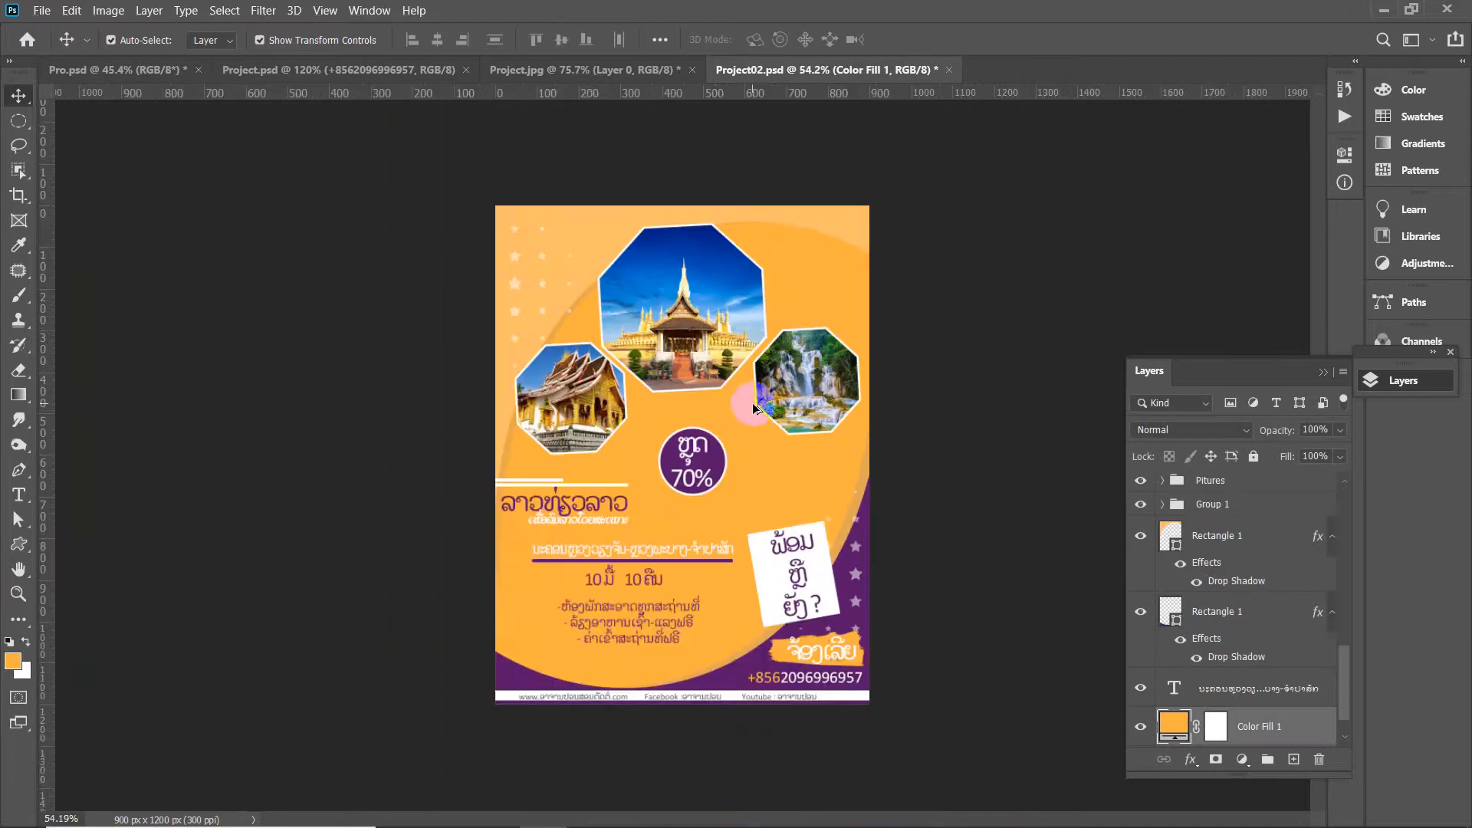
pyautogui.click(1000, 297)
pyautogui.scroll(1, 726, 356)
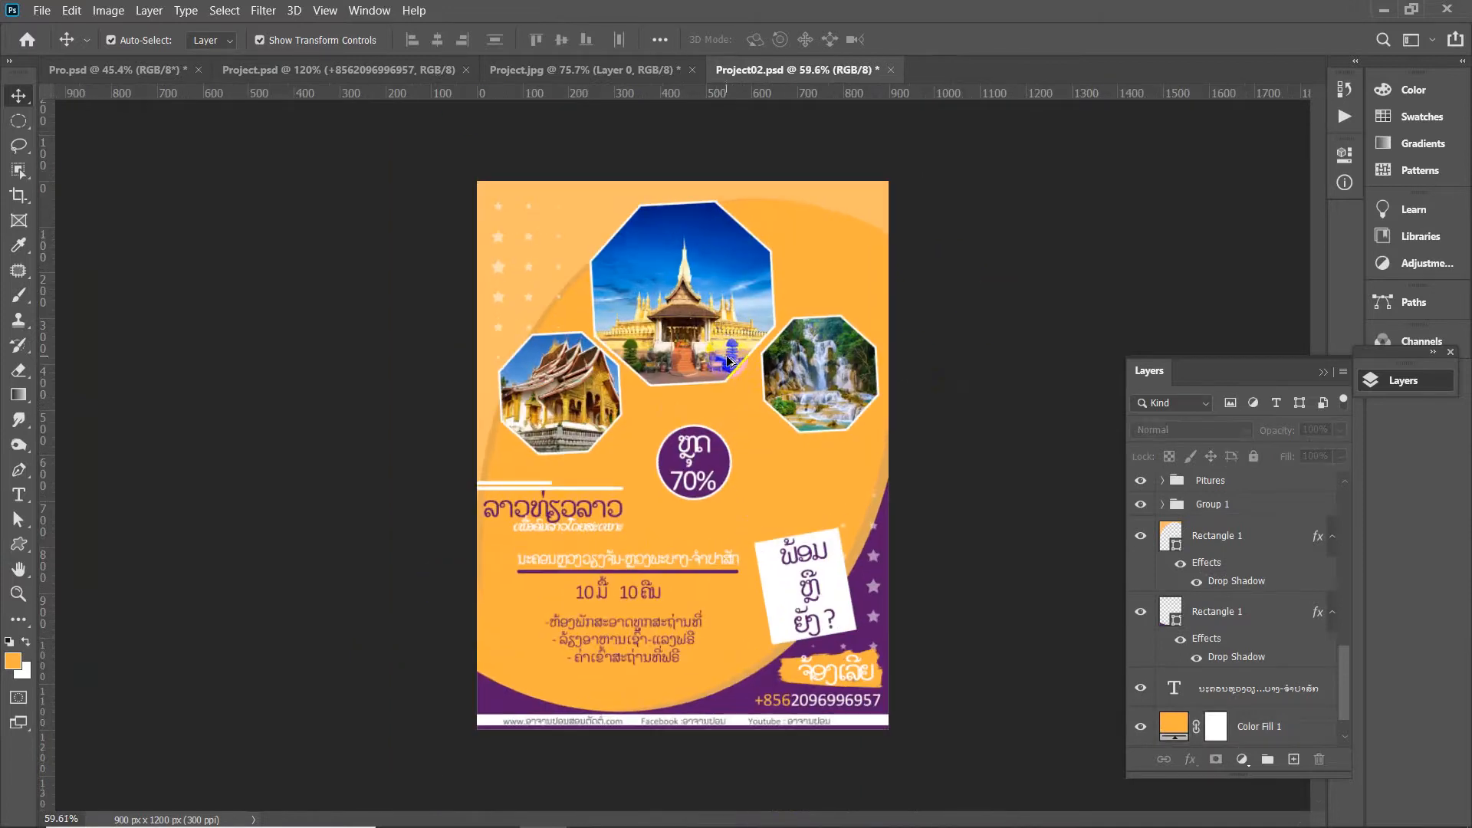
pyautogui.click(318, 69)
pyautogui.scroll(-3, 677, 449)
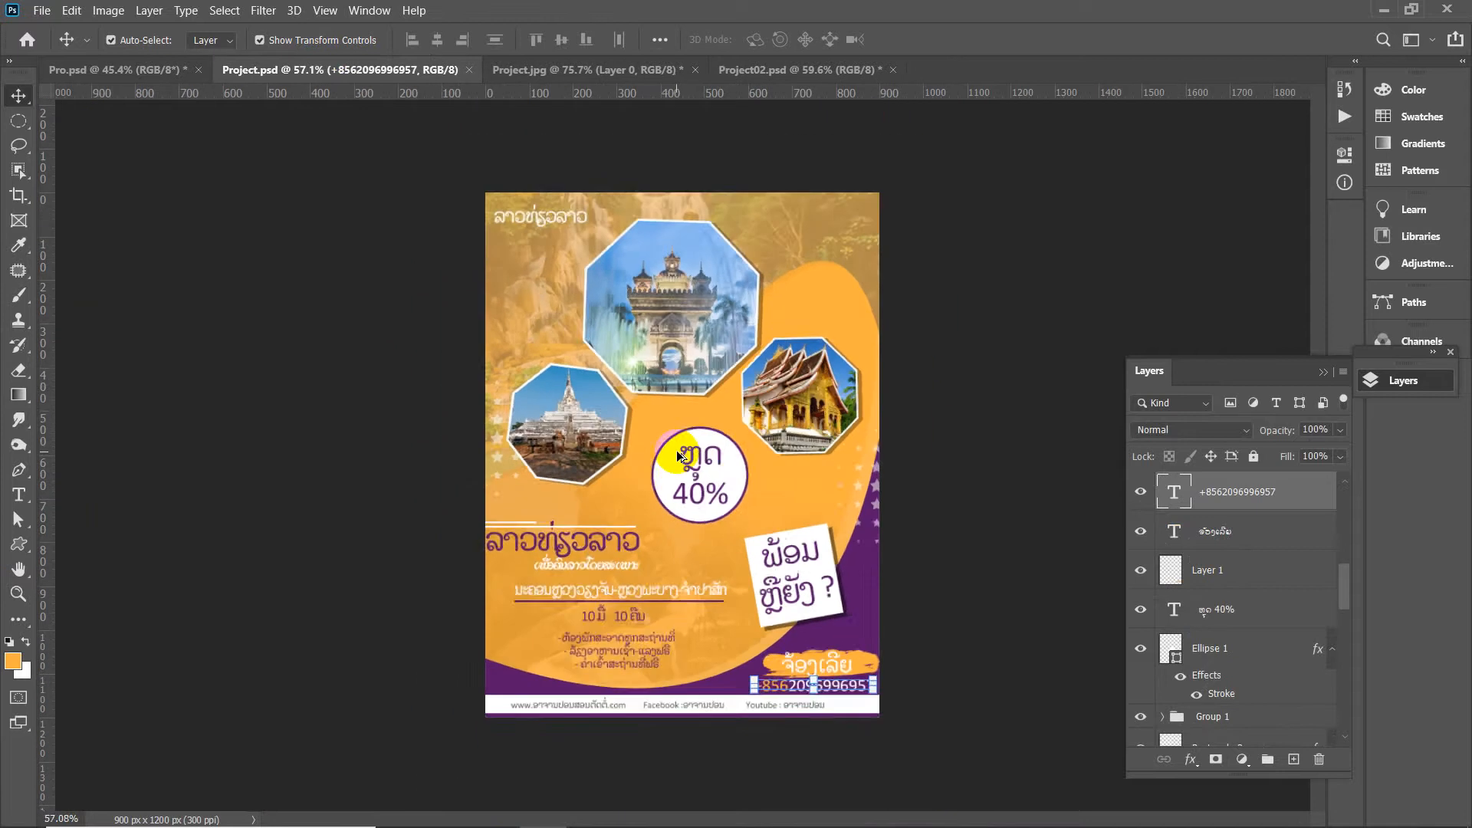
pyautogui.scroll(3, 678, 450)
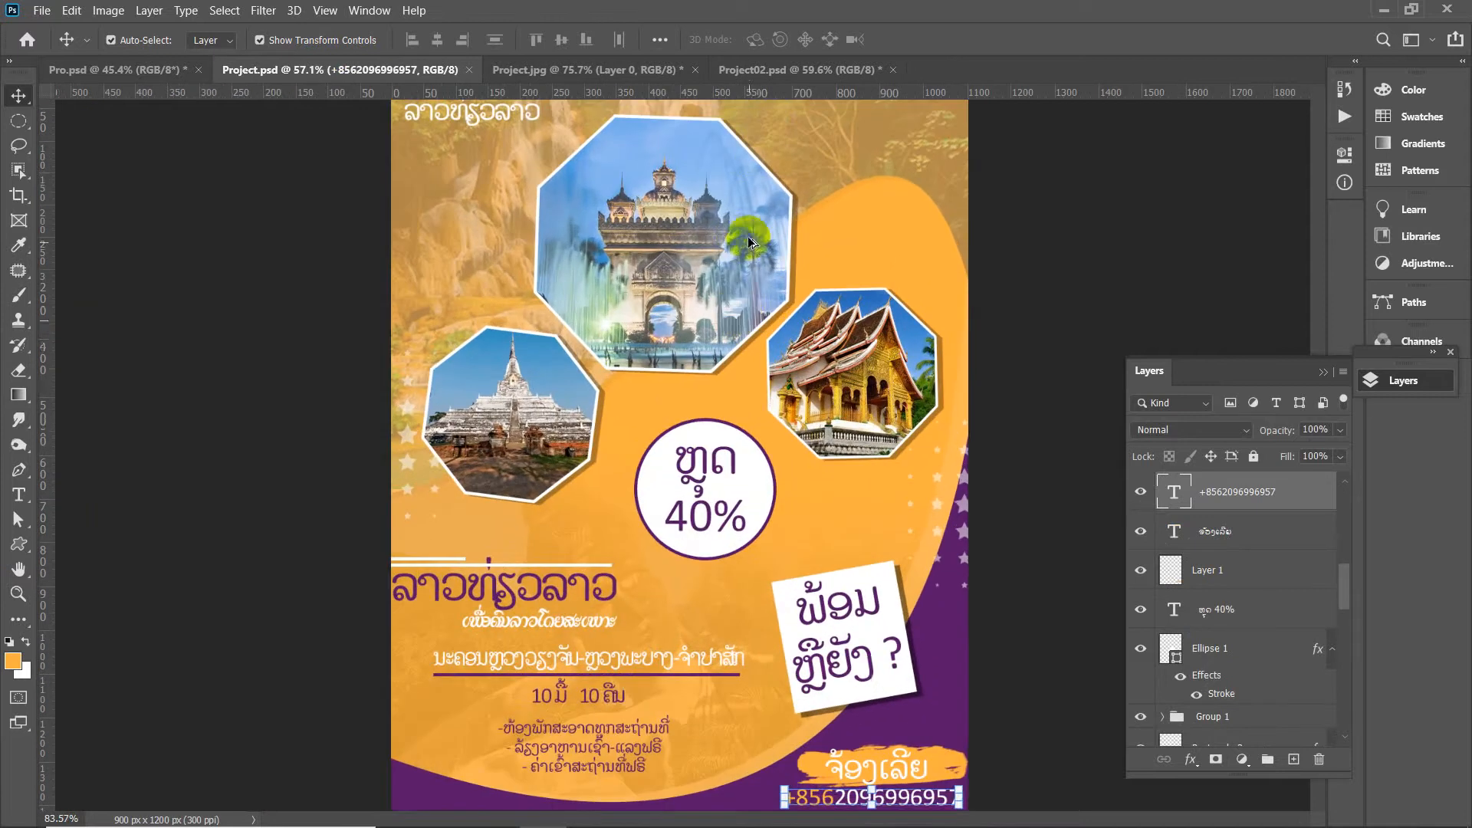
pyautogui.click(771, 70)
pyautogui.scroll(2, 995, 233)
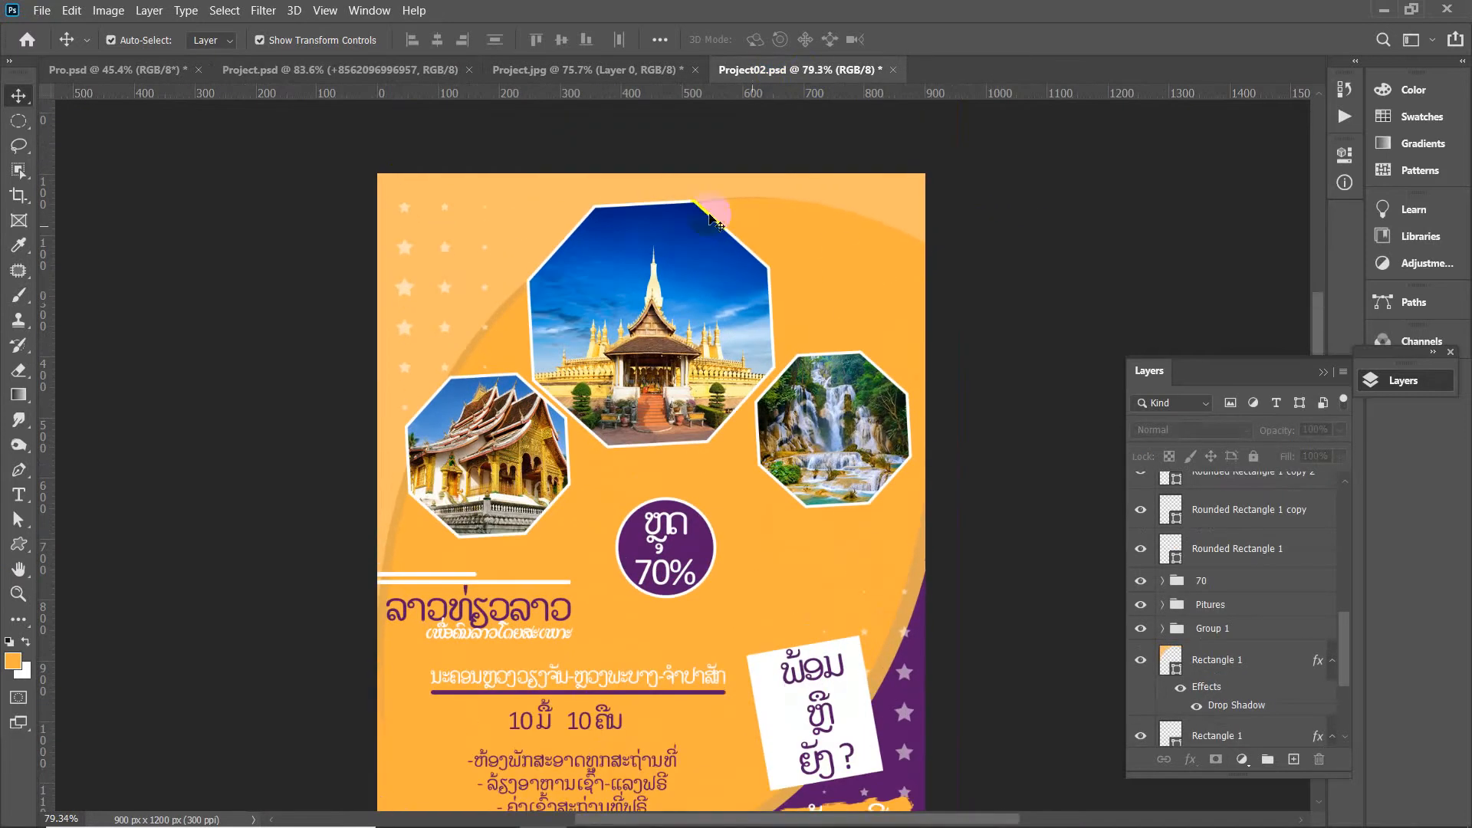
# Reposition the light orange curved shape so it fully covers the poster's top edge
pyautogui.moveTo(549, 205)
pyautogui.mouseDown()
pyautogui.moveTo(561, 215)
pyautogui.moveTo(550, 206)
pyautogui.mouseUp()
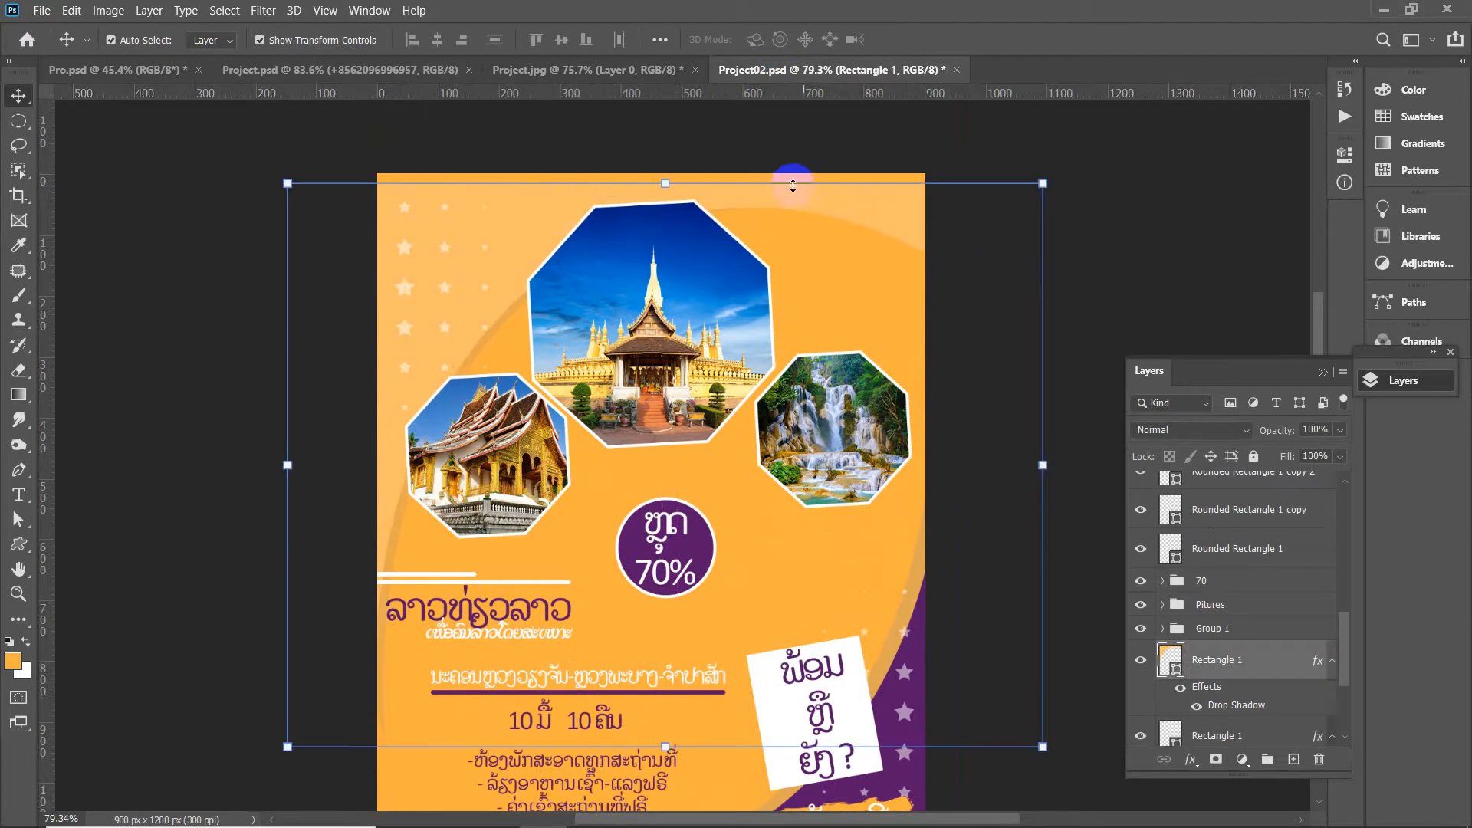
pyautogui.moveTo(793, 185); pyautogui.dragTo(790, 150)
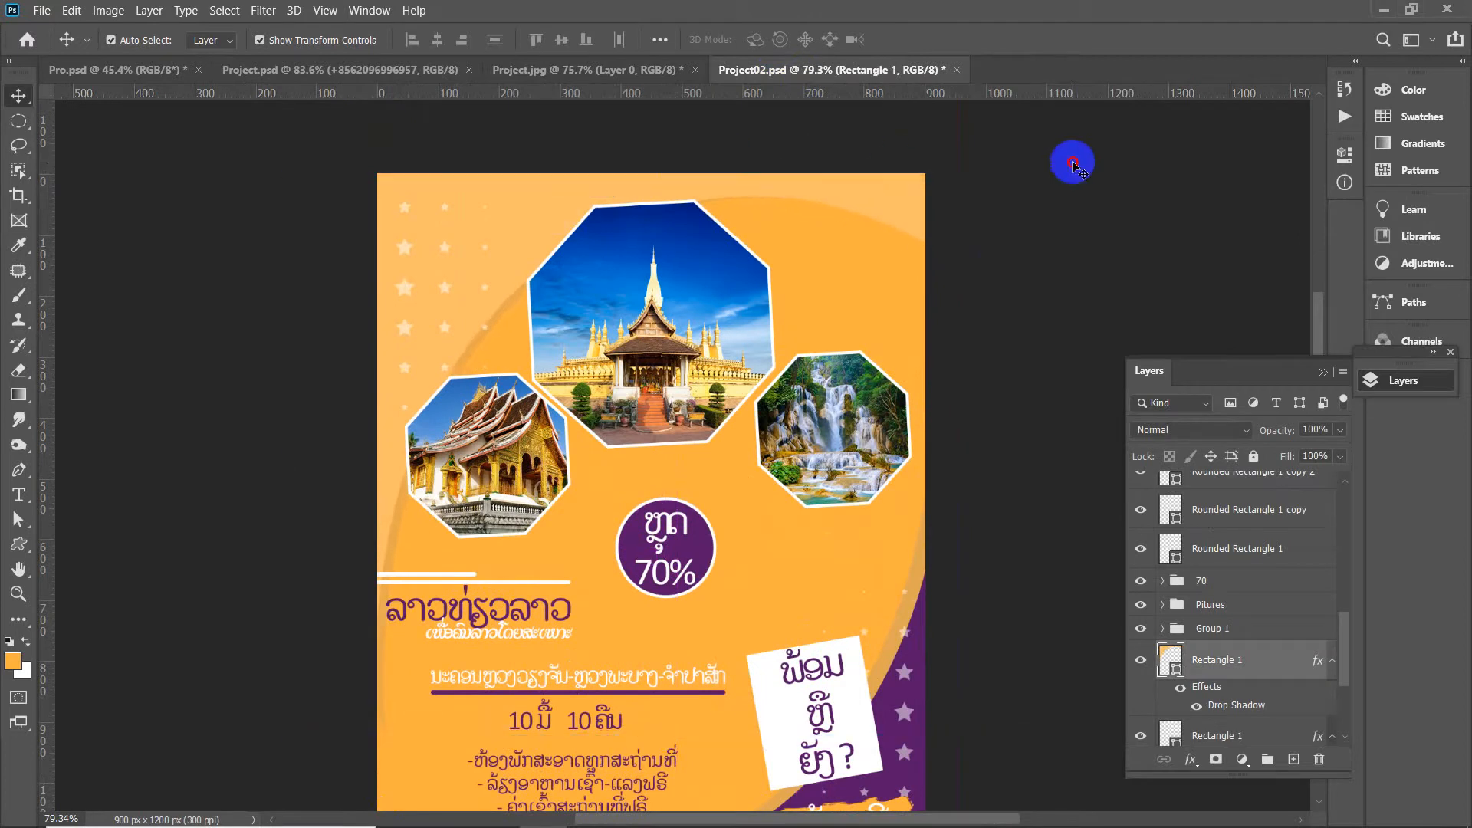
pyautogui.scroll(-2, 980, 230)
# Place the djjjhieppbz photo from the travel pictures folder directly above the Color Fill 1 background layer
pyautogui.click(773, 470)
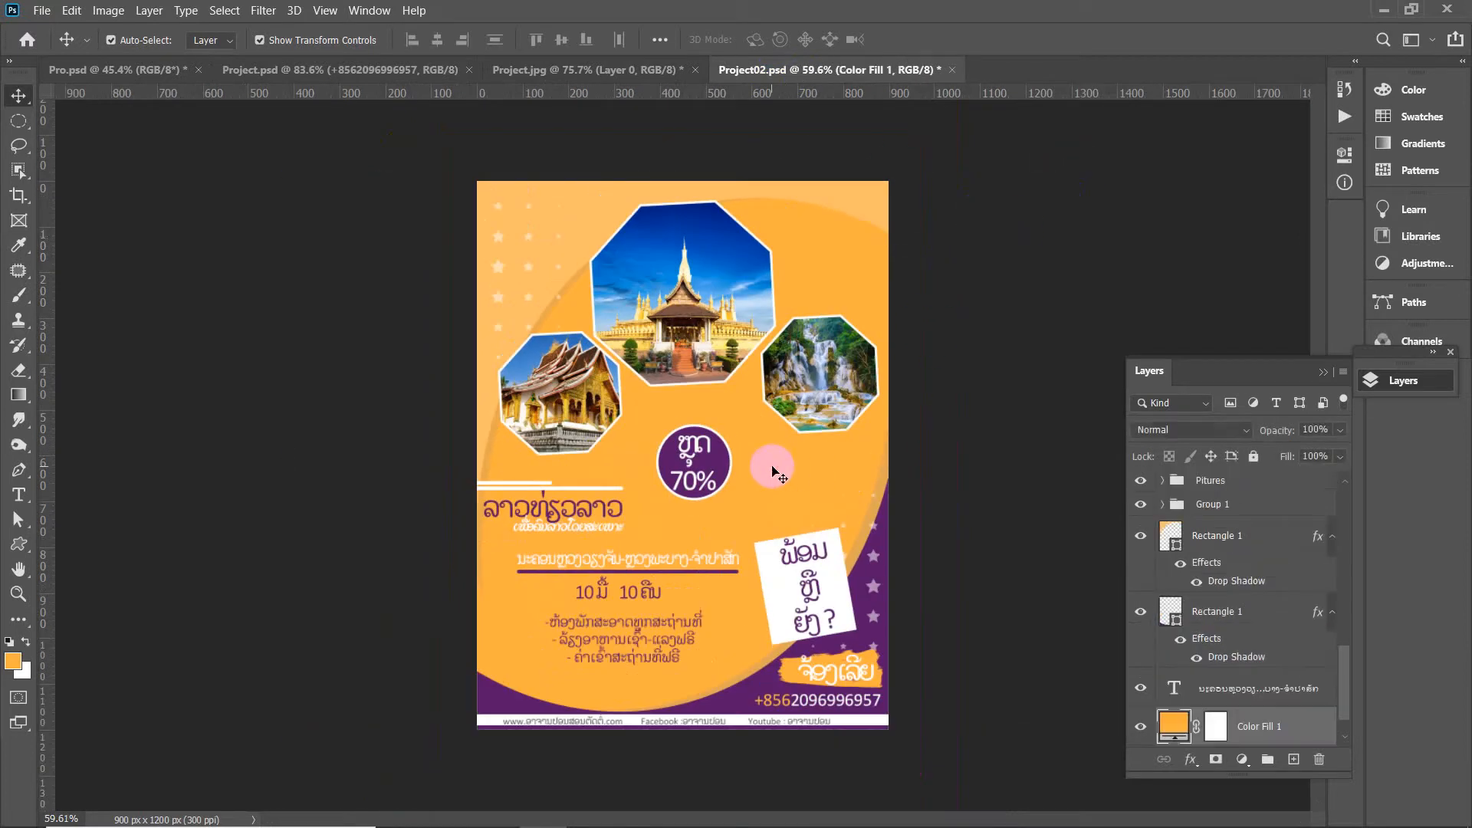
pyautogui.scroll(2, 775, 469)
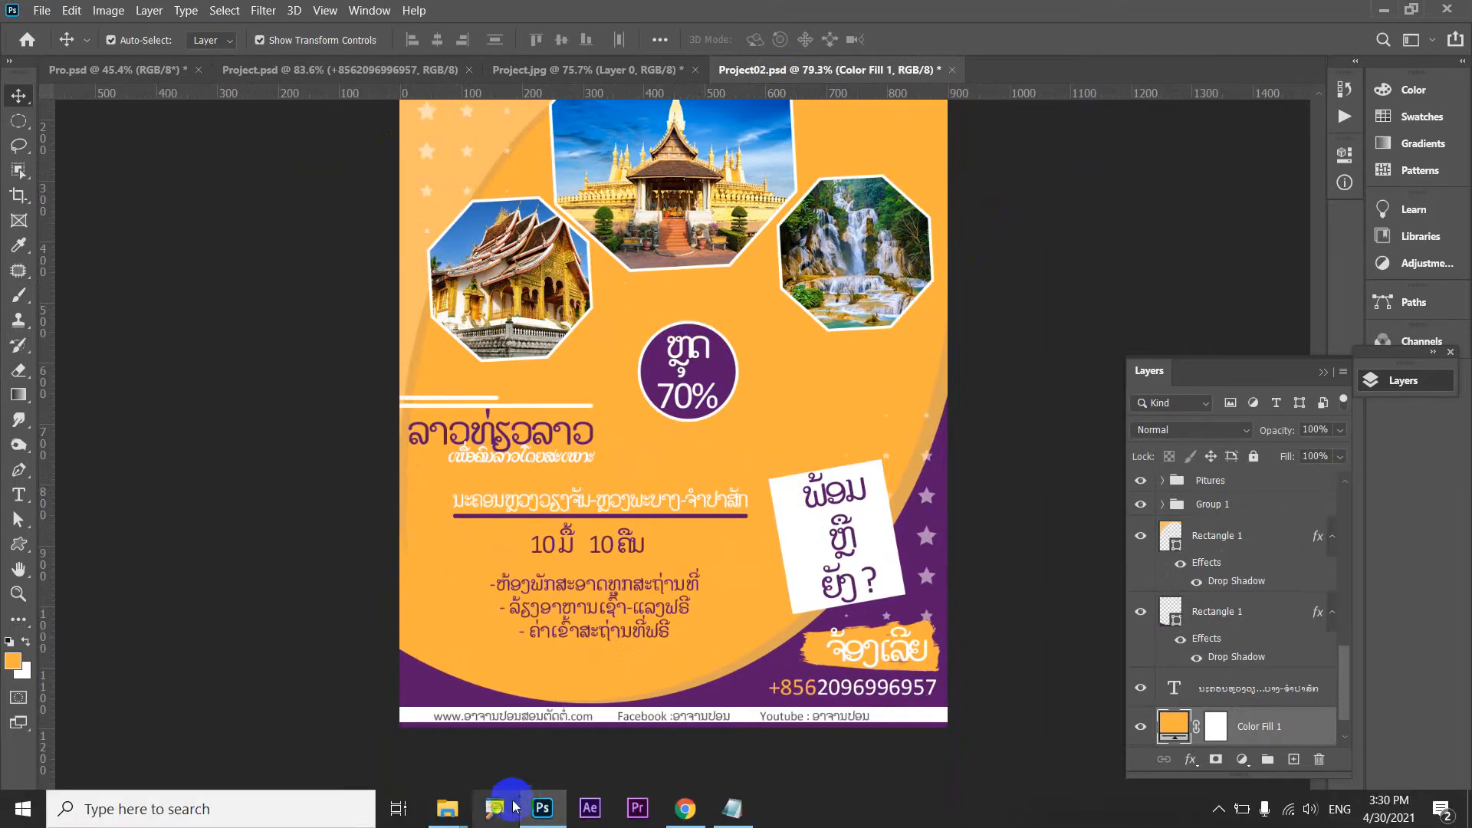
pyautogui.moveTo(448, 808)
pyautogui.click(505, 748)
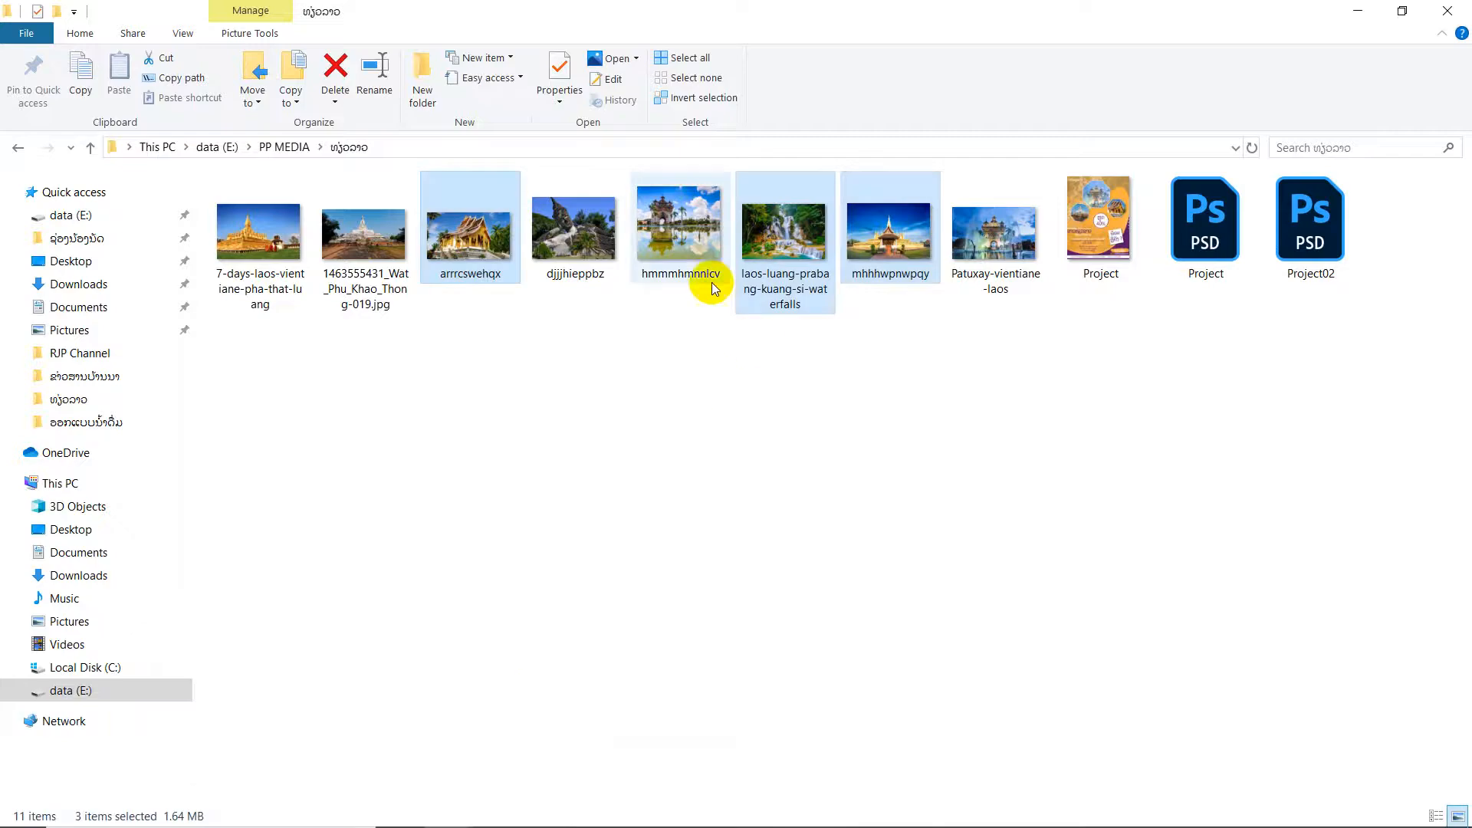
pyautogui.click(586, 242)
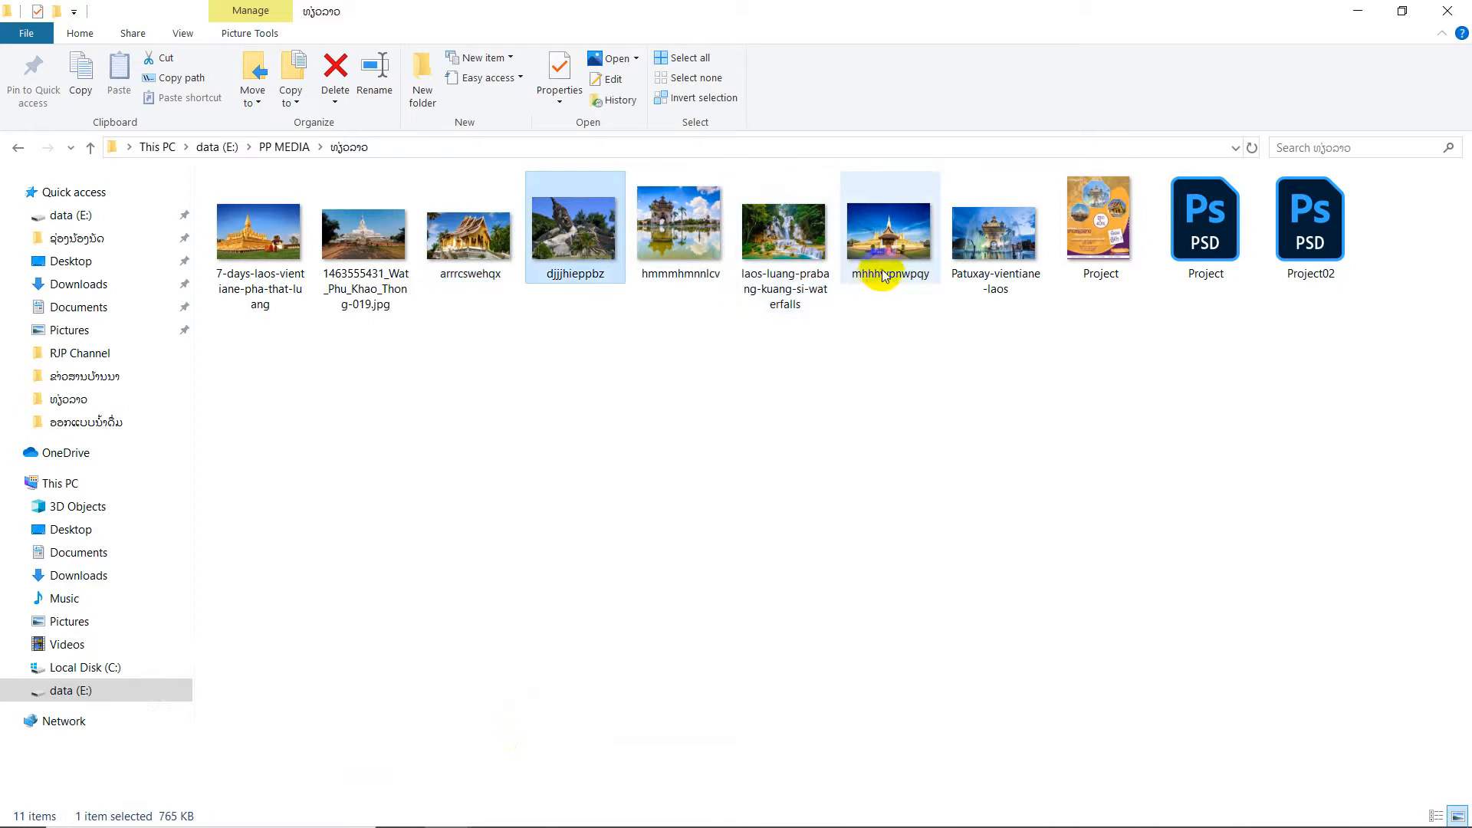
pyautogui.click(997, 251)
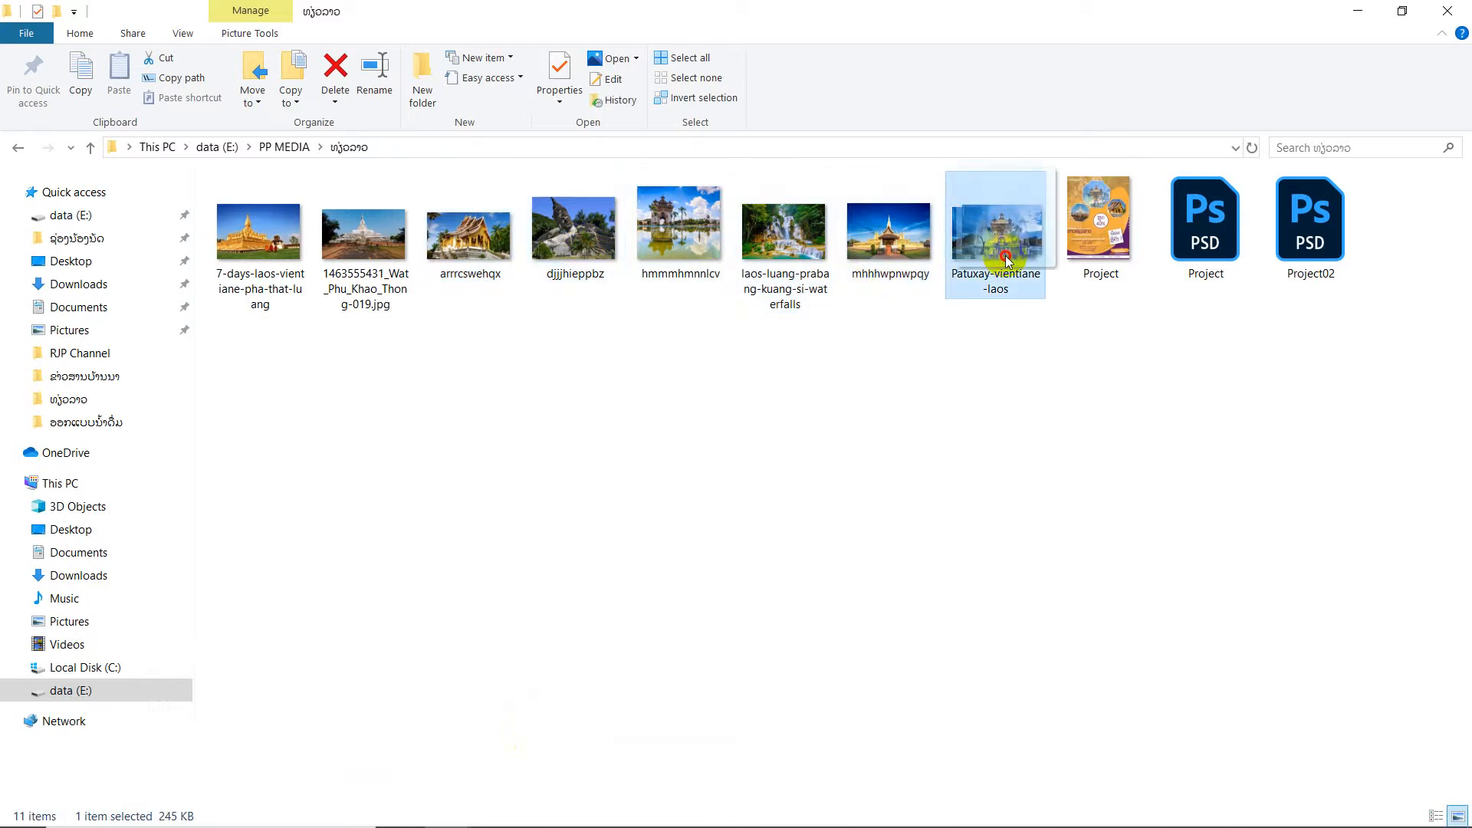
pyautogui.click(581, 236)
pyautogui.moveTo(567, 231); pyautogui.dragTo(769, 402)
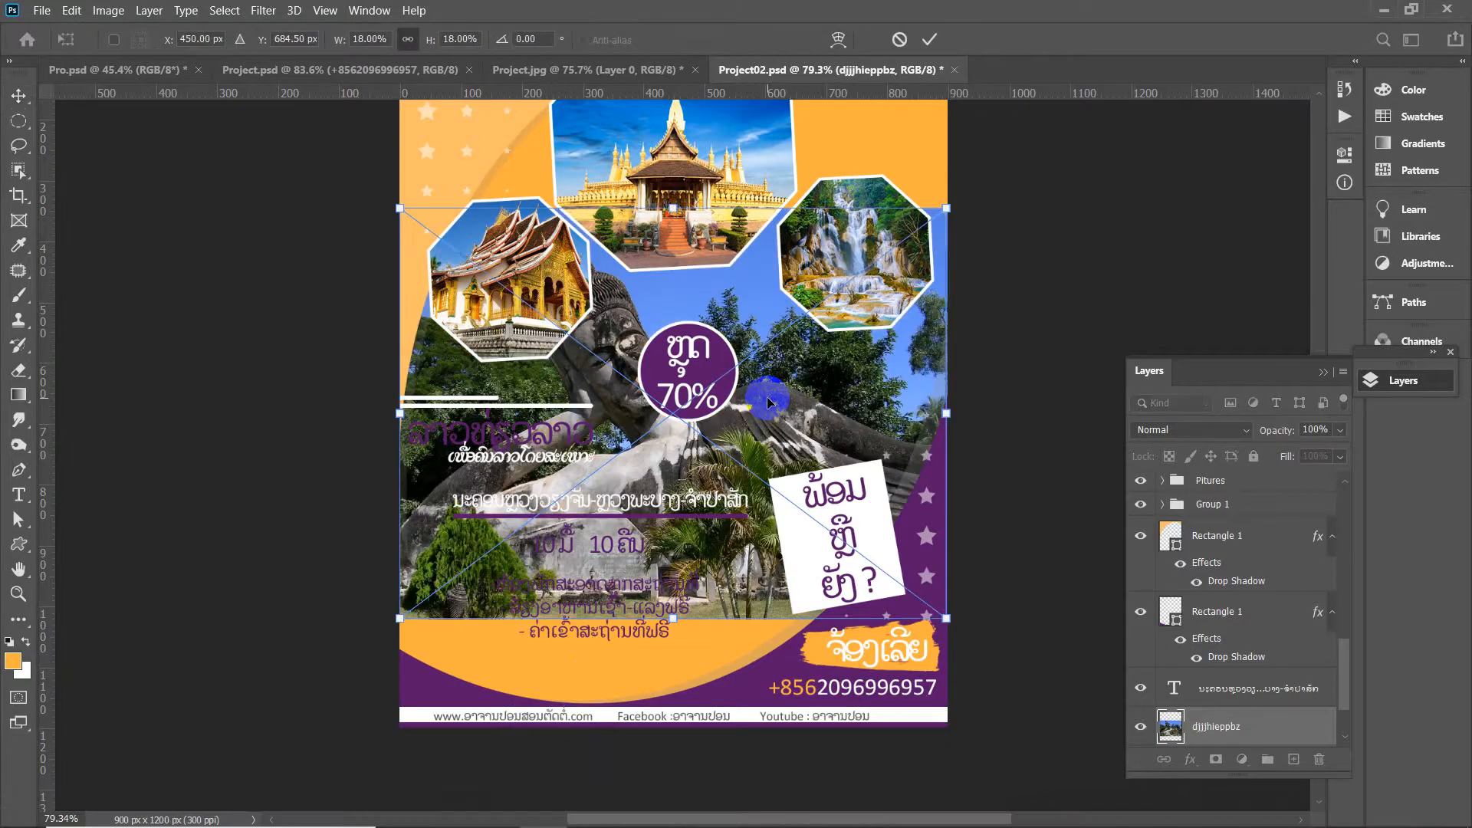
pyautogui.click(1219, 691)
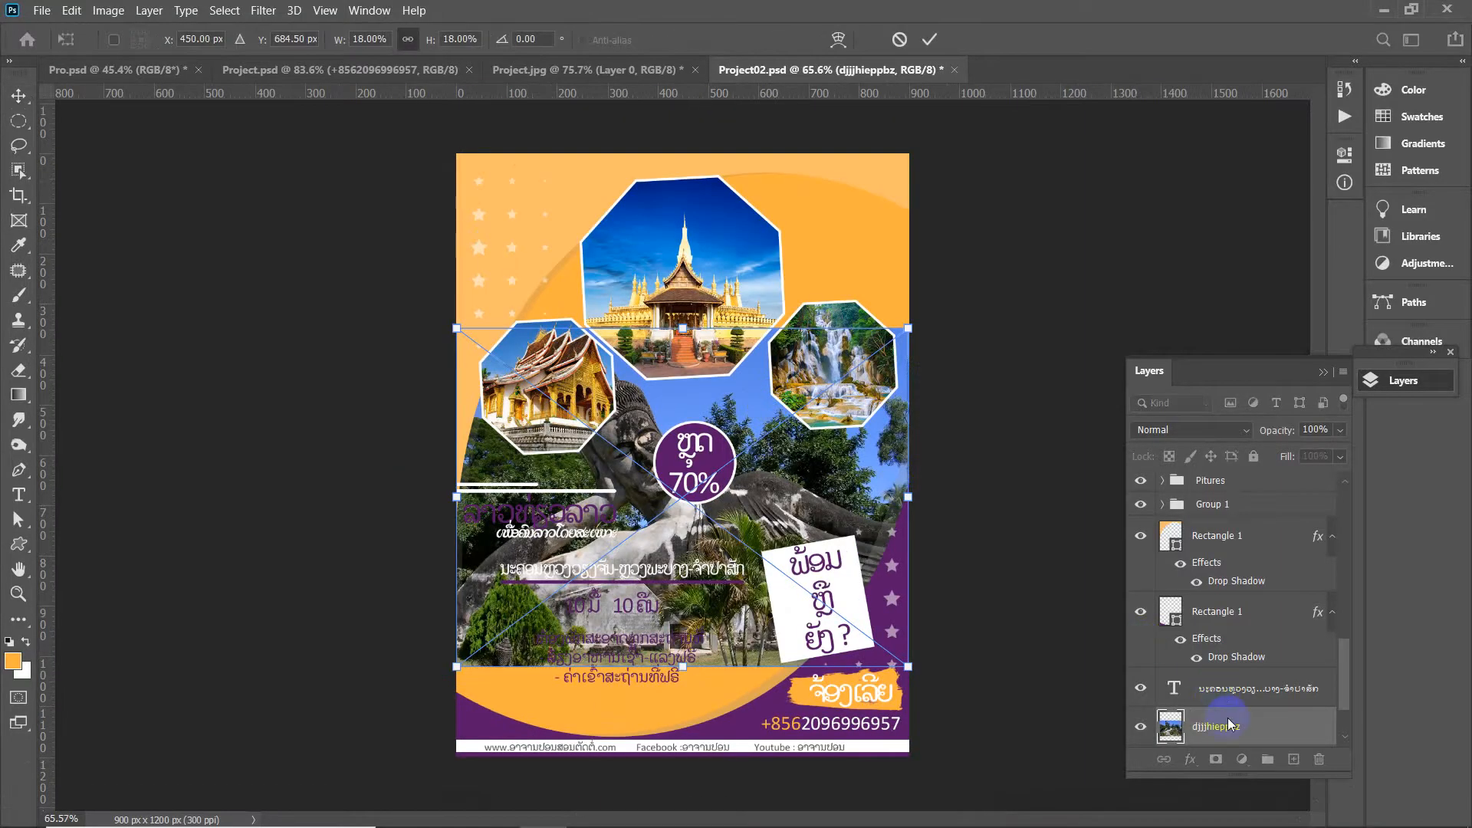
pyautogui.click(1258, 688)
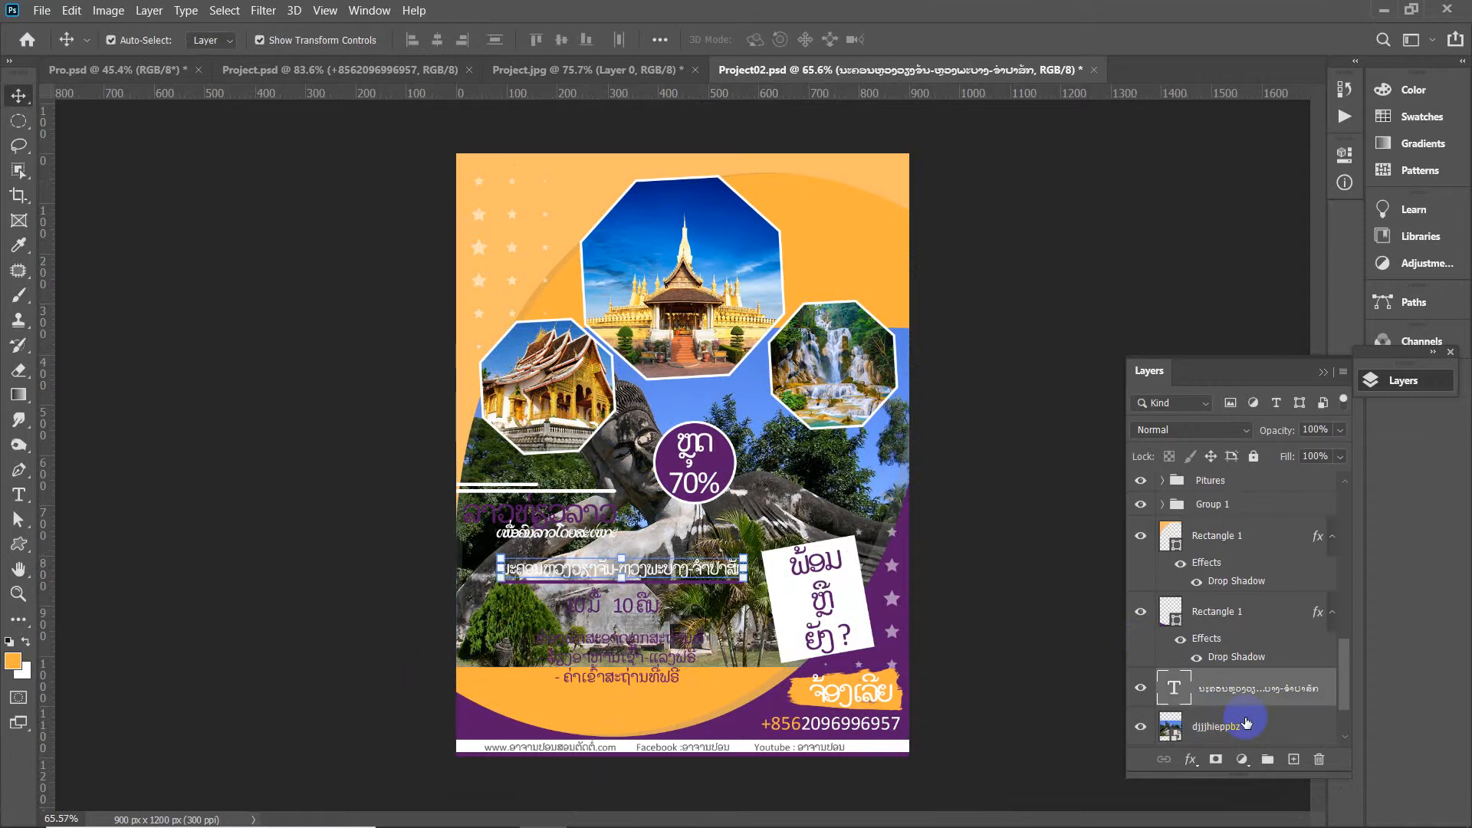
# Enlarge the djjjhieppbz photo to 30.49% and position it to fill the background area inside the curved shapes
pyautogui.click(1242, 724)
pyautogui.moveTo(456, 328); pyautogui.dragTo(478, 282)
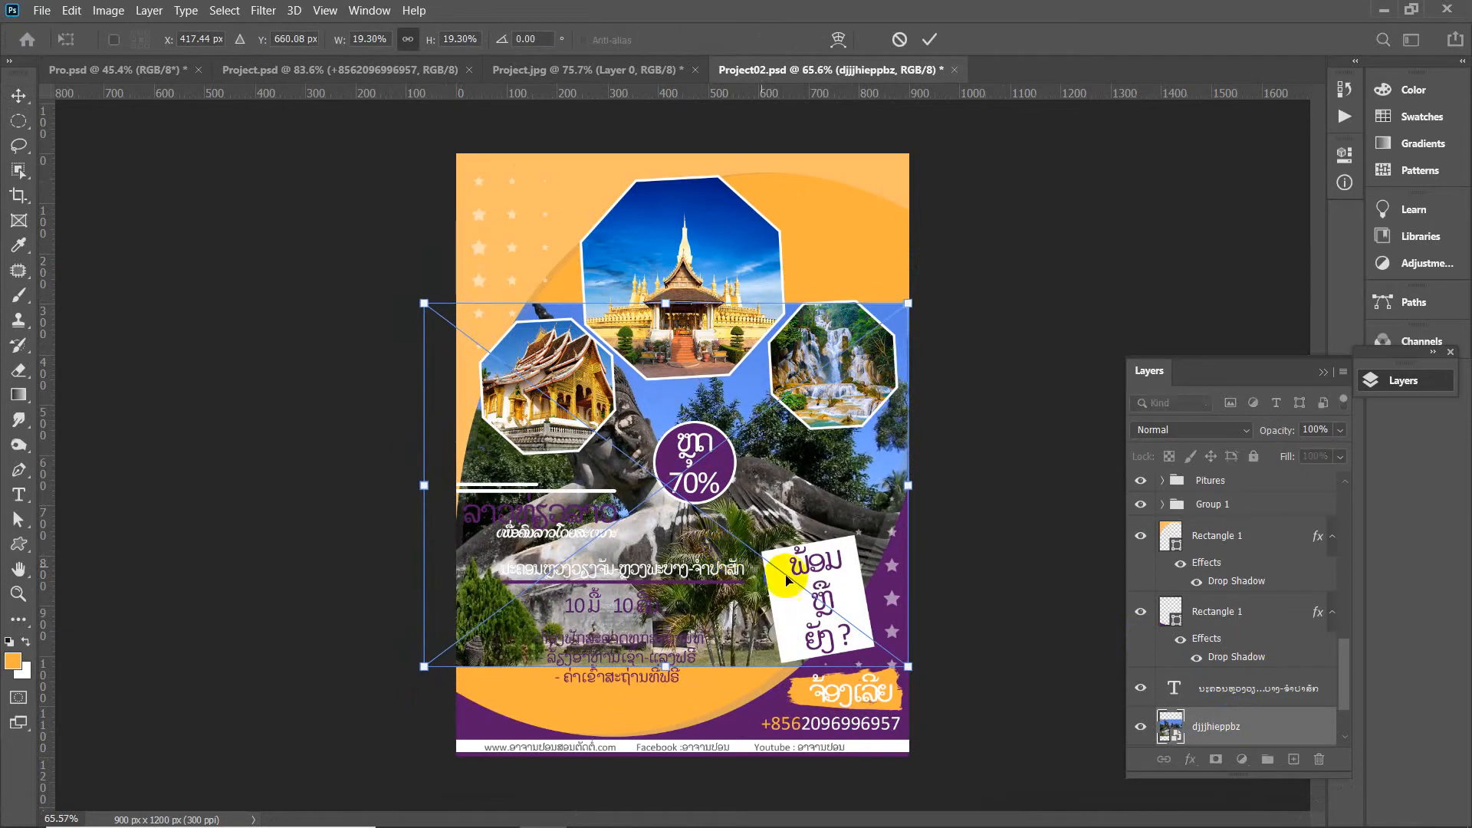
pyautogui.moveTo(908, 665); pyautogui.dragTo(982, 778)
pyautogui.moveTo(424, 304); pyautogui.dragTo(296, 72)
pyautogui.moveTo(839, 246); pyautogui.dragTo(906, 250)
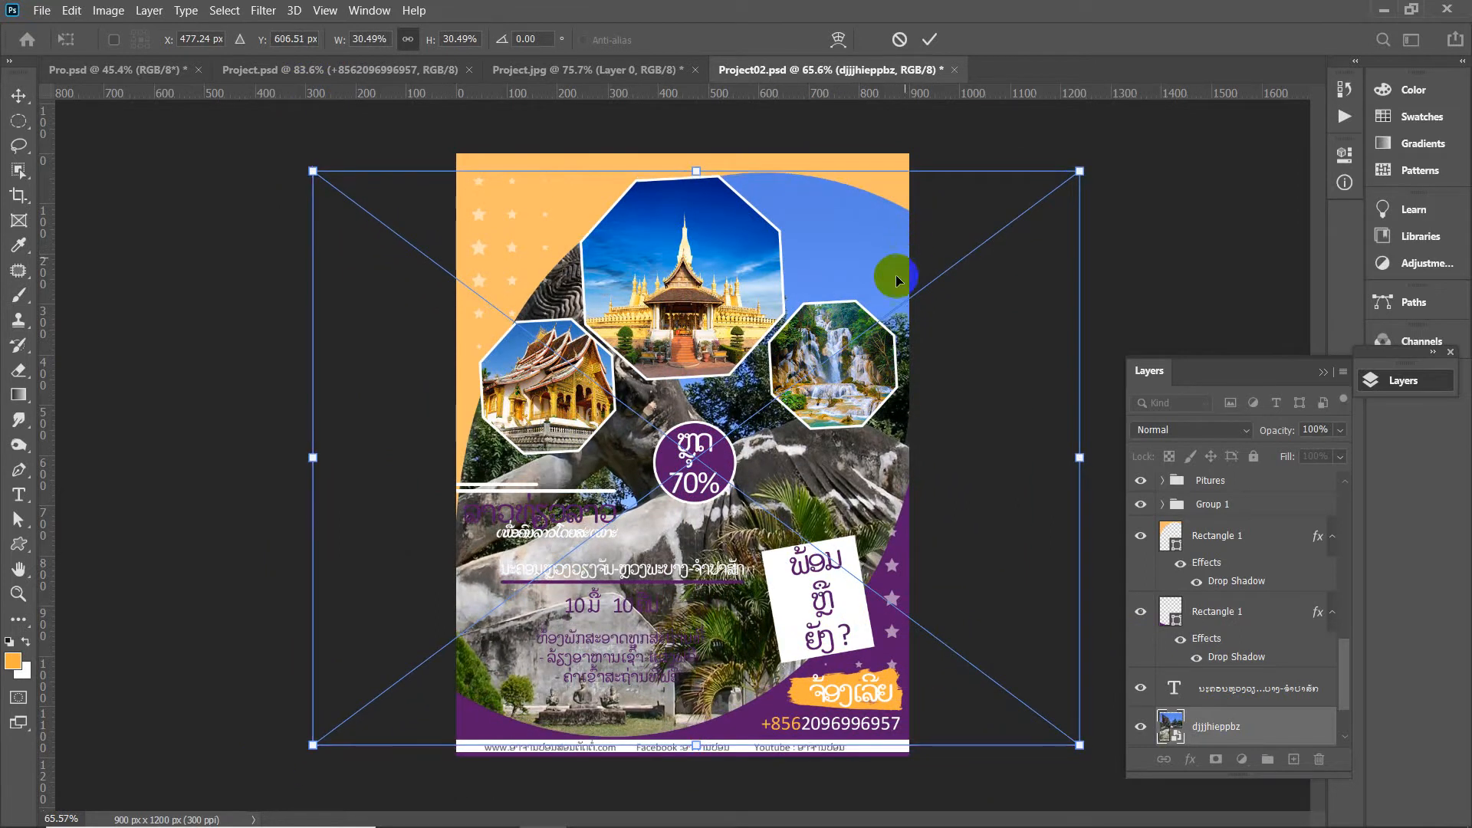
pyautogui.press('Return')
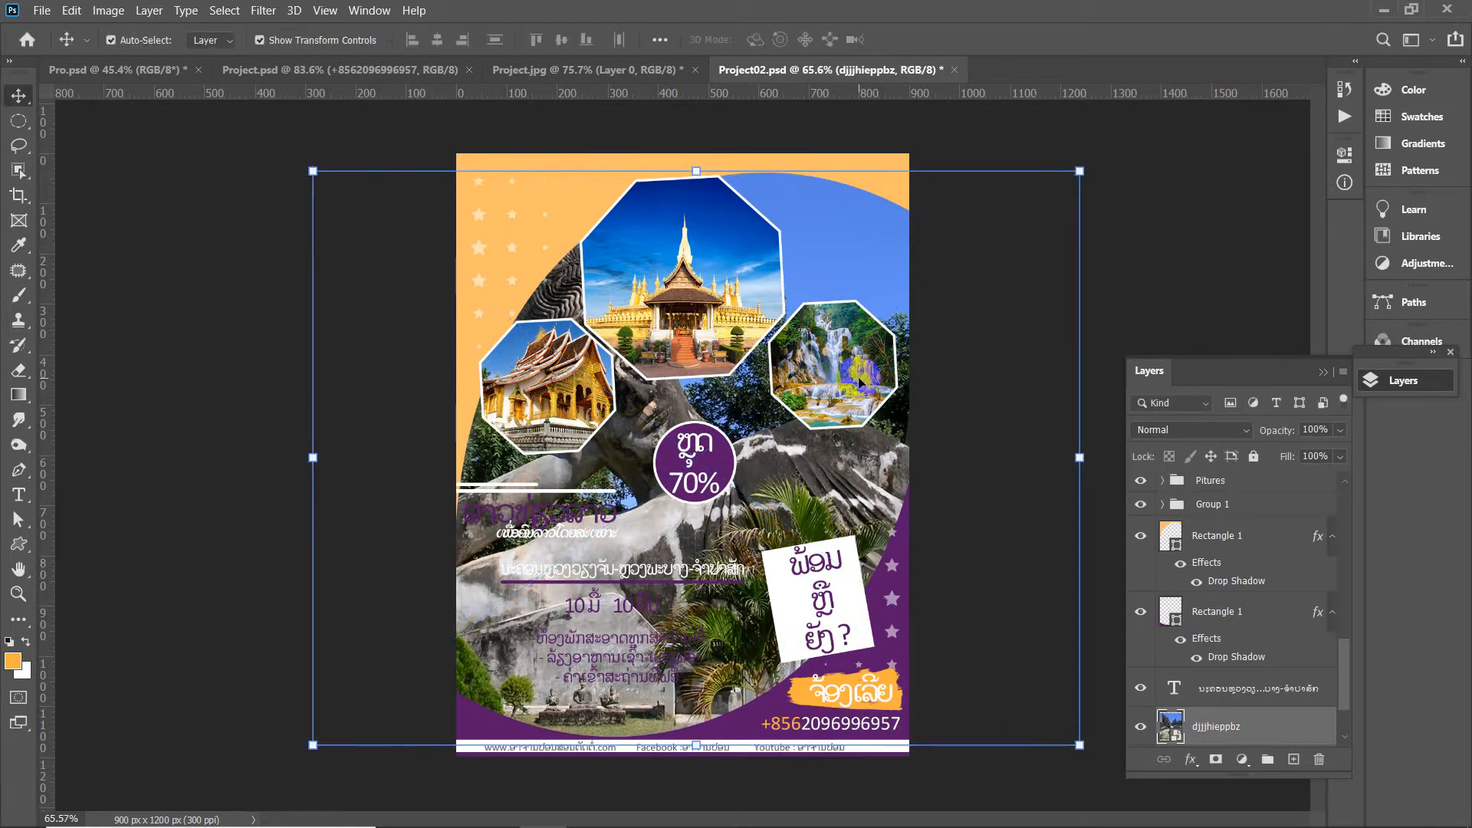
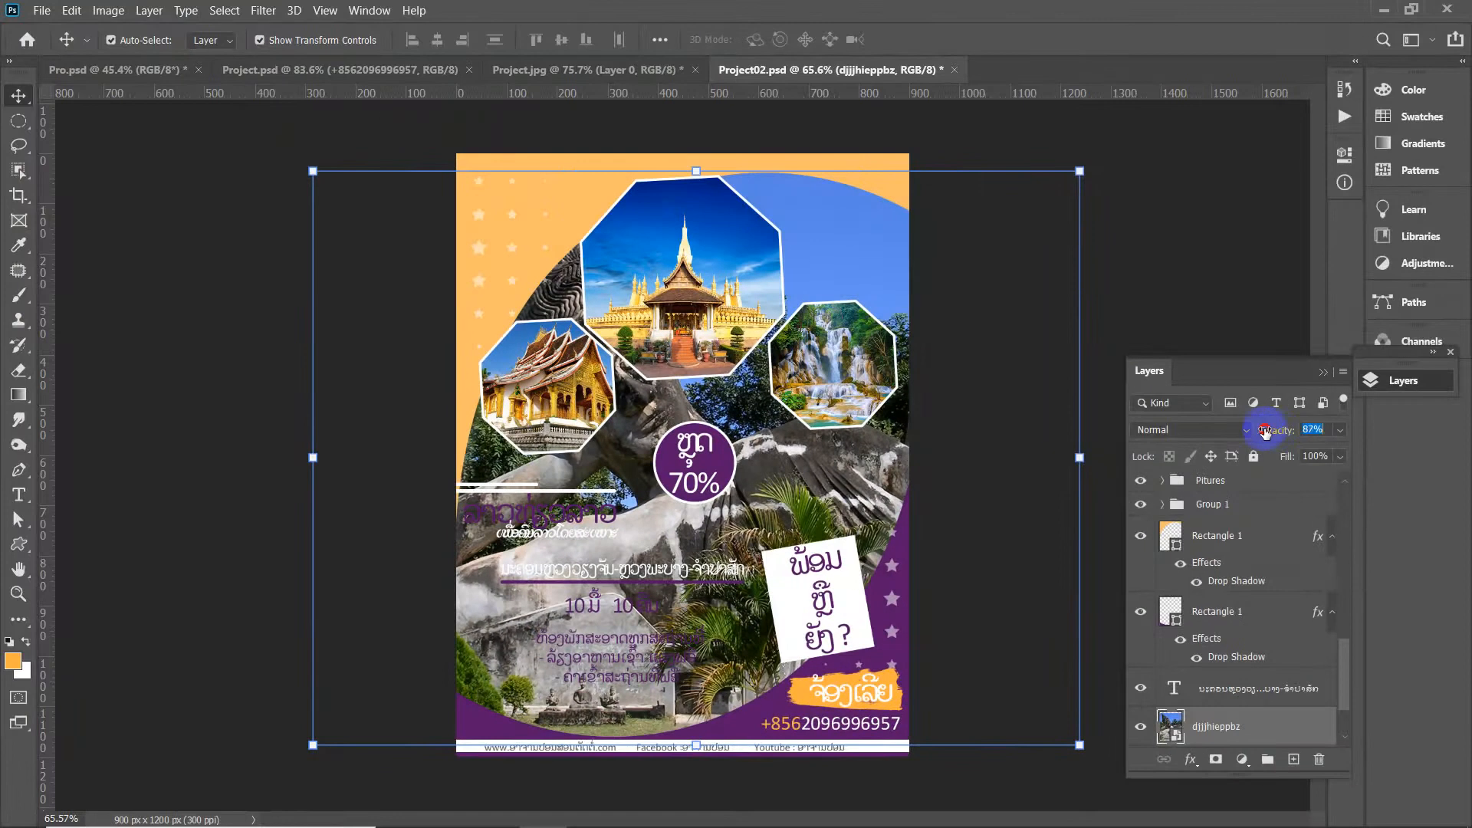
# Lower the opacity of the djjjhieppbz background photo to about 16%
pyautogui.moveTo(1265, 432); pyautogui.dragTo(1205, 431)
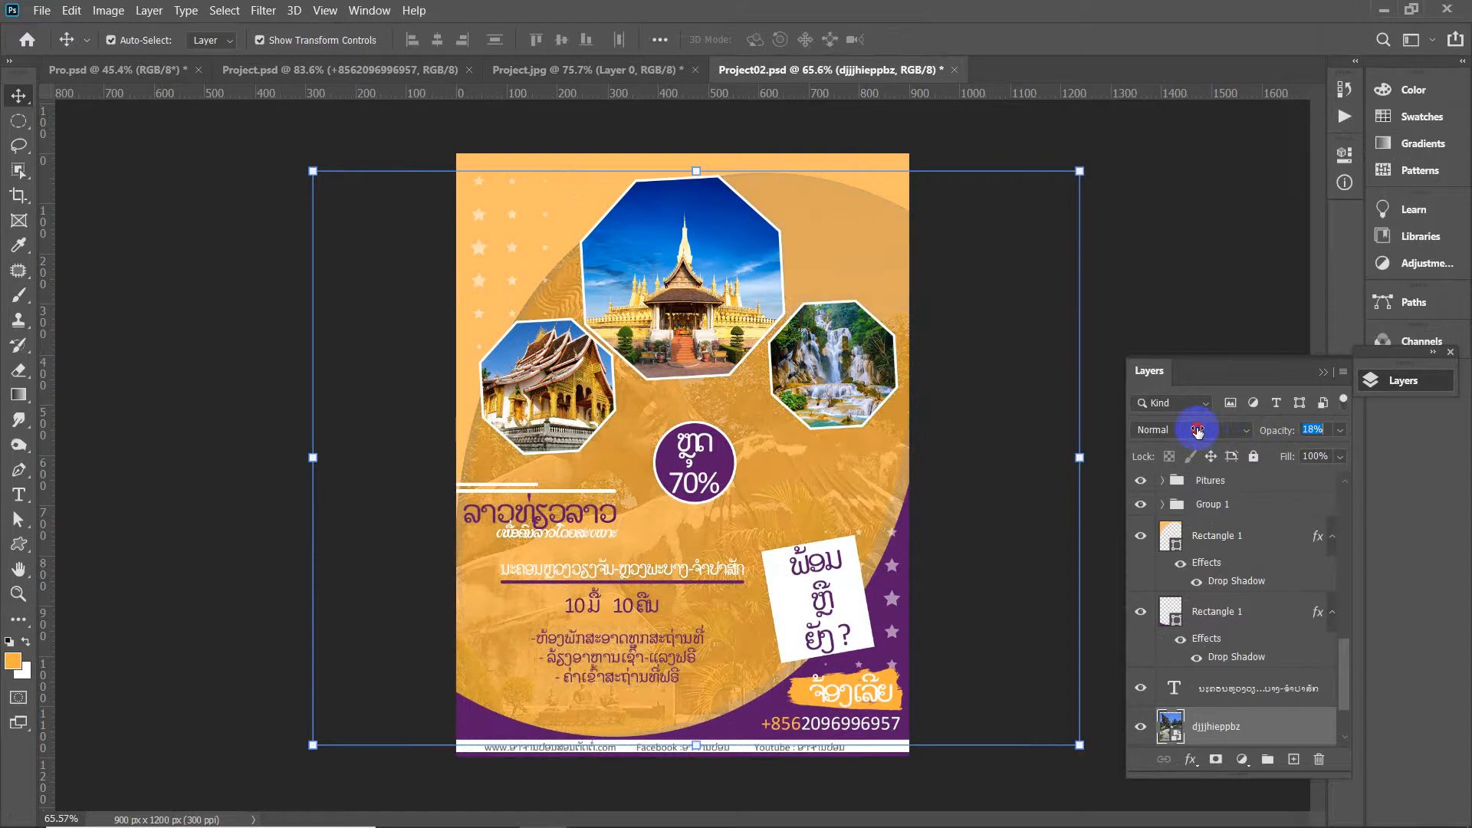
pyautogui.moveTo(1197, 432)
pyautogui.mouseDown()
pyautogui.moveTo(1226, 432)
pyautogui.moveTo(1202, 432)
pyautogui.mouseUp()
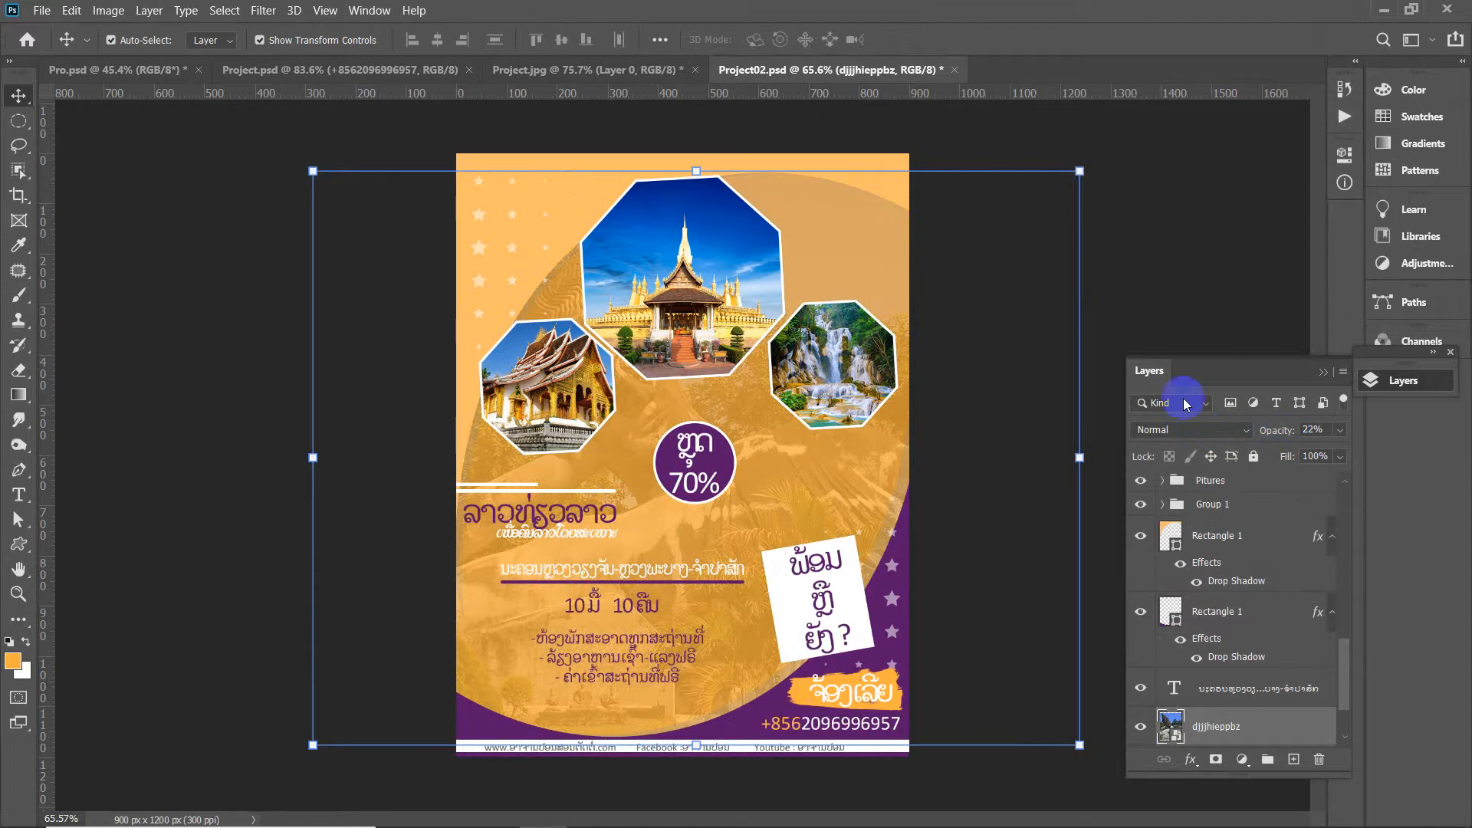
pyautogui.click(1164, 278)
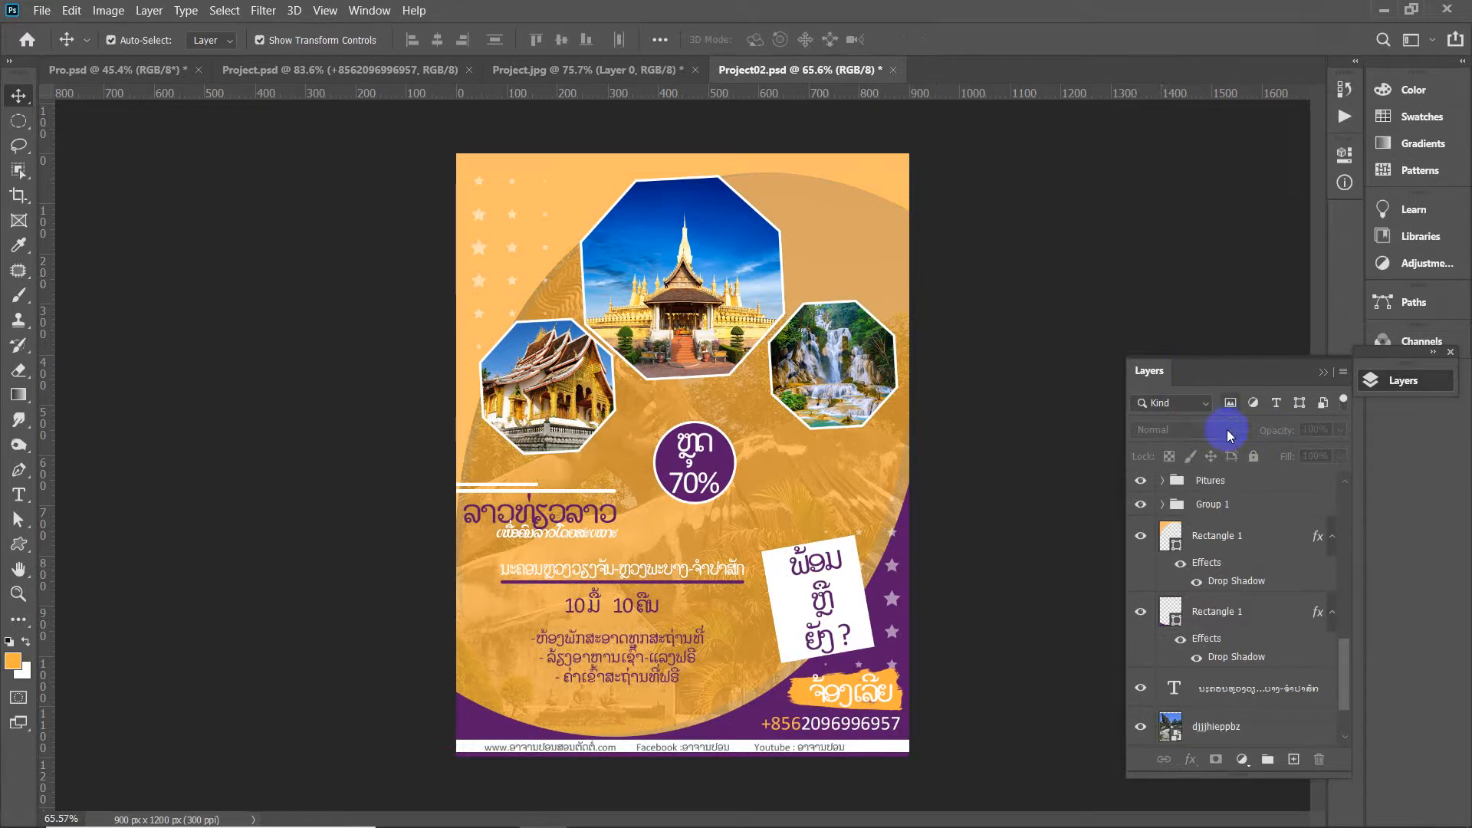
pyautogui.click(1229, 730)
pyautogui.moveTo(1269, 433); pyautogui.dragTo(1263, 435)
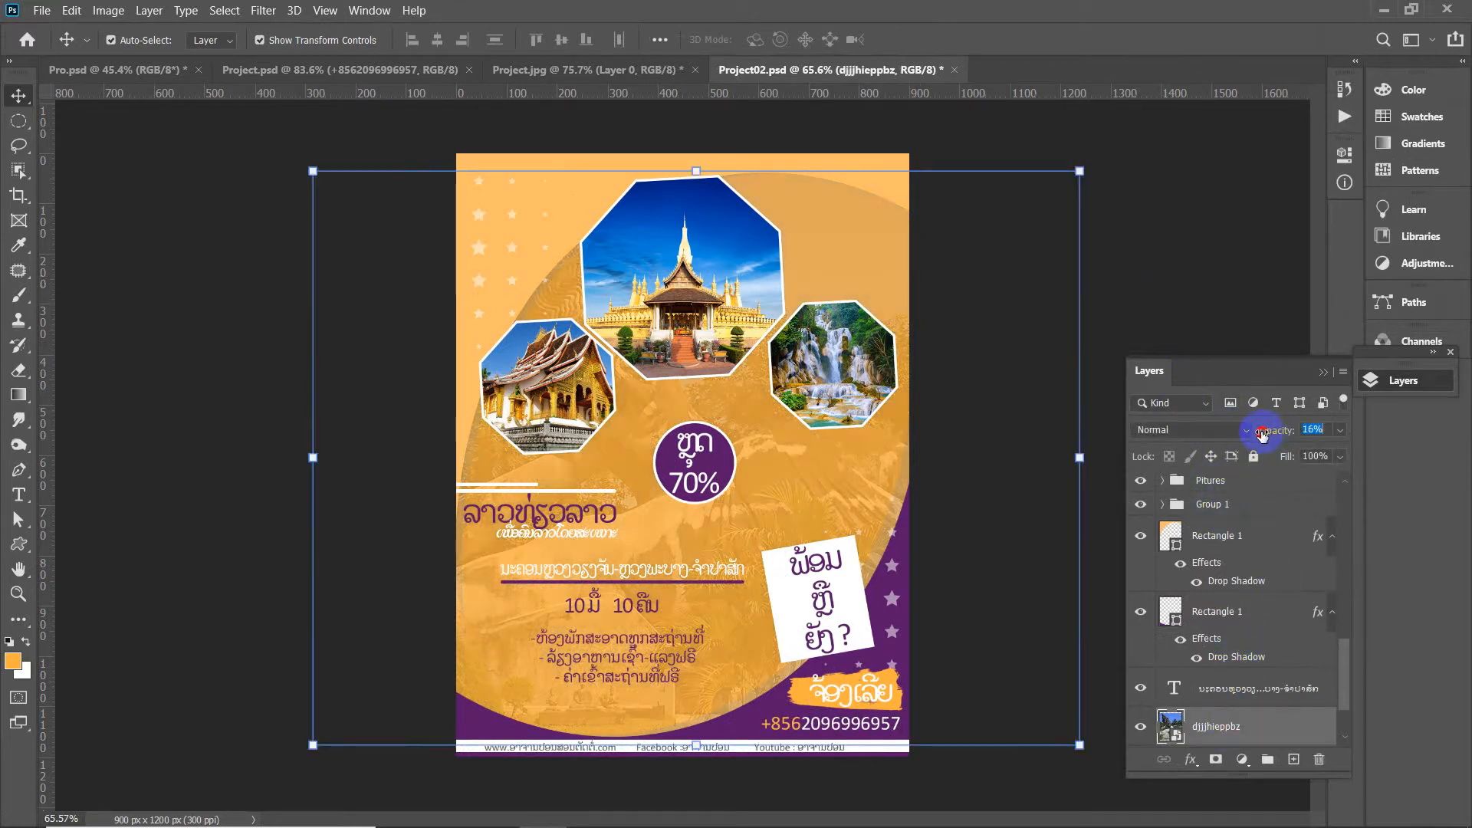
pyautogui.click(1183, 263)
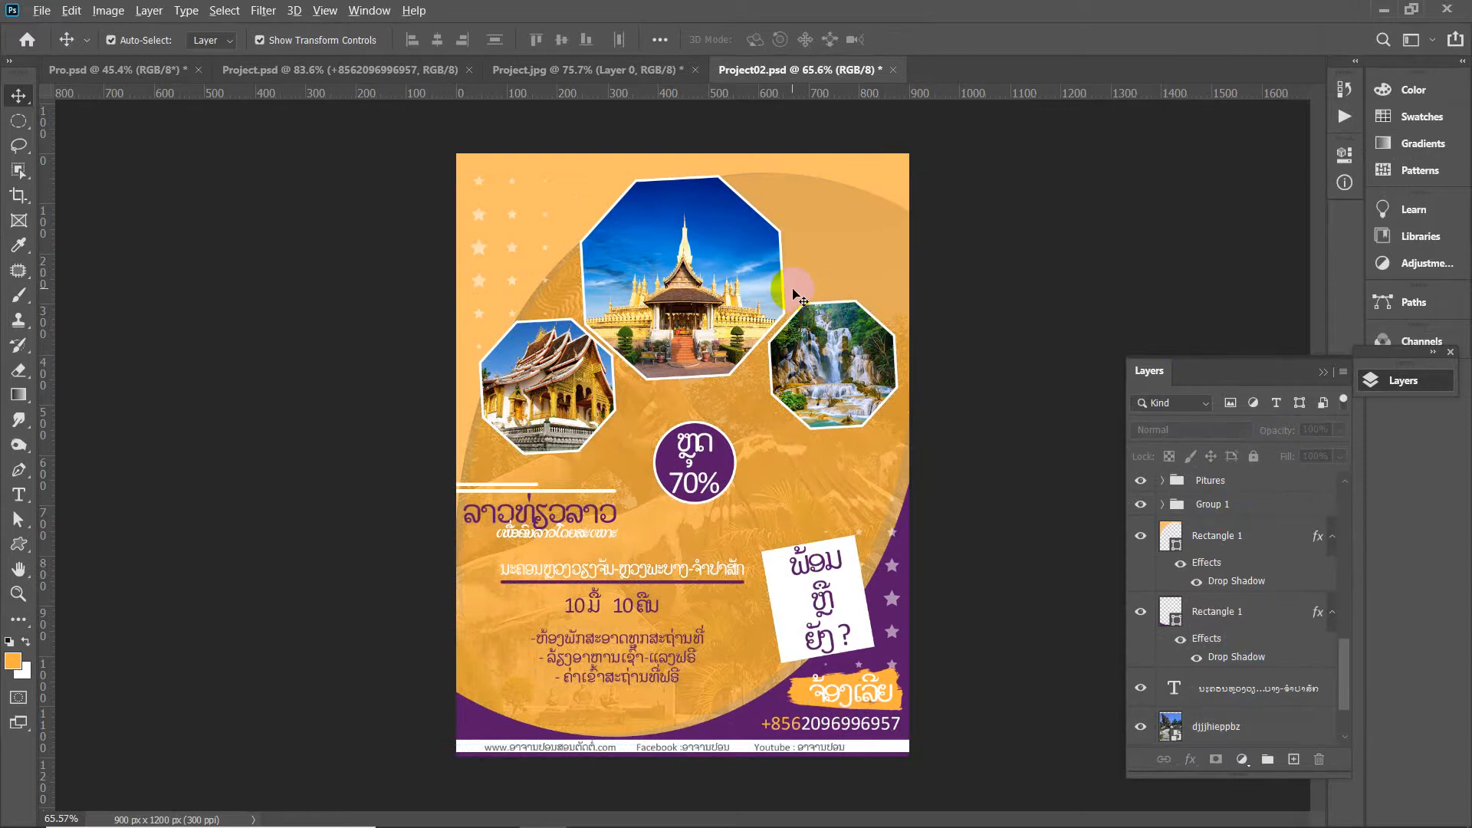
# Place the laos-luang-prabang-kuang-si-waterfalls photo from the travel pictures folder directly above the light orange curved shape's layer
pyautogui.click(589, 188)
pyautogui.scroll(3, 606, 187)
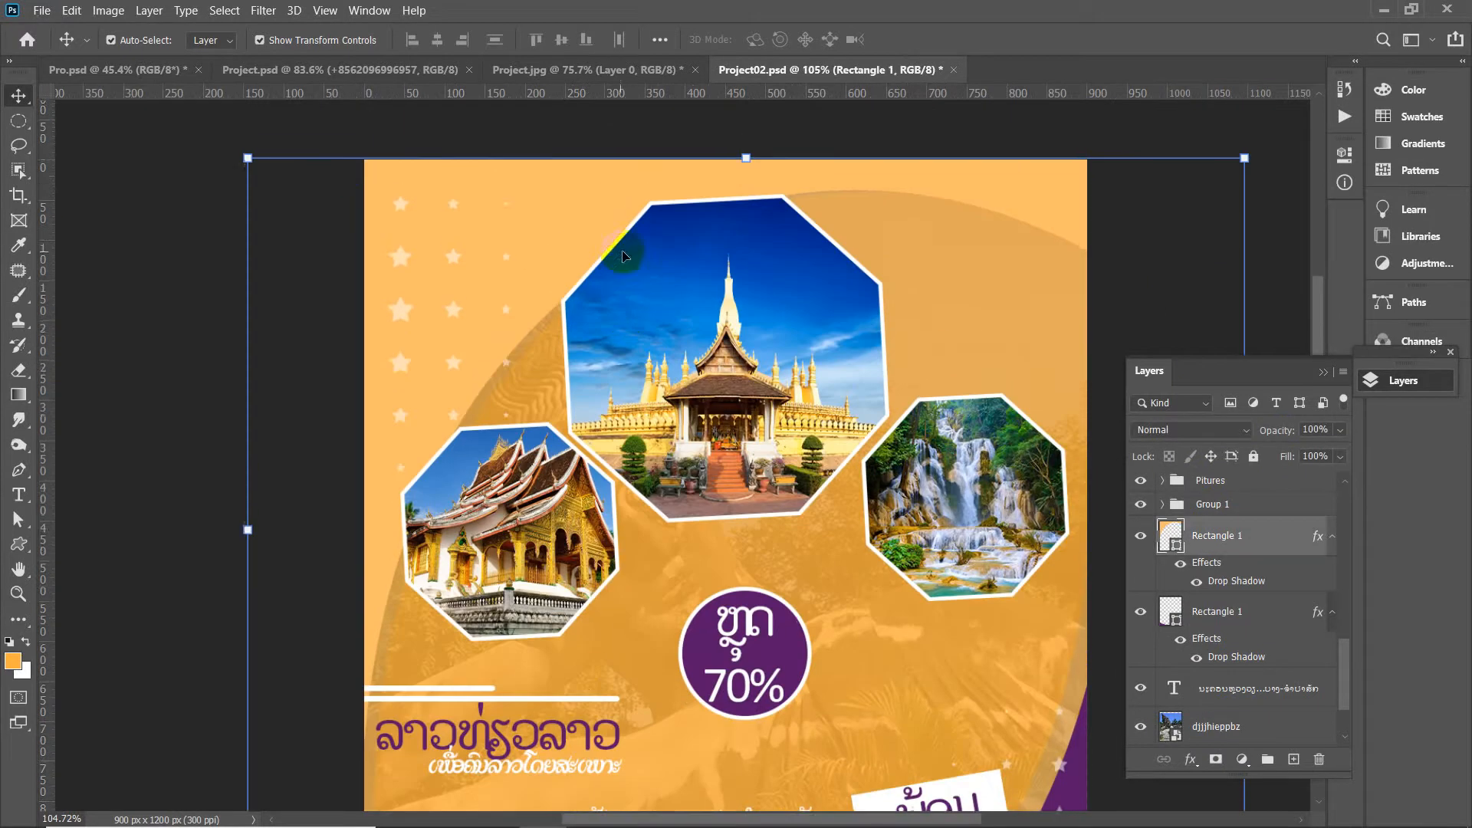
pyautogui.scroll(2, 559, 250)
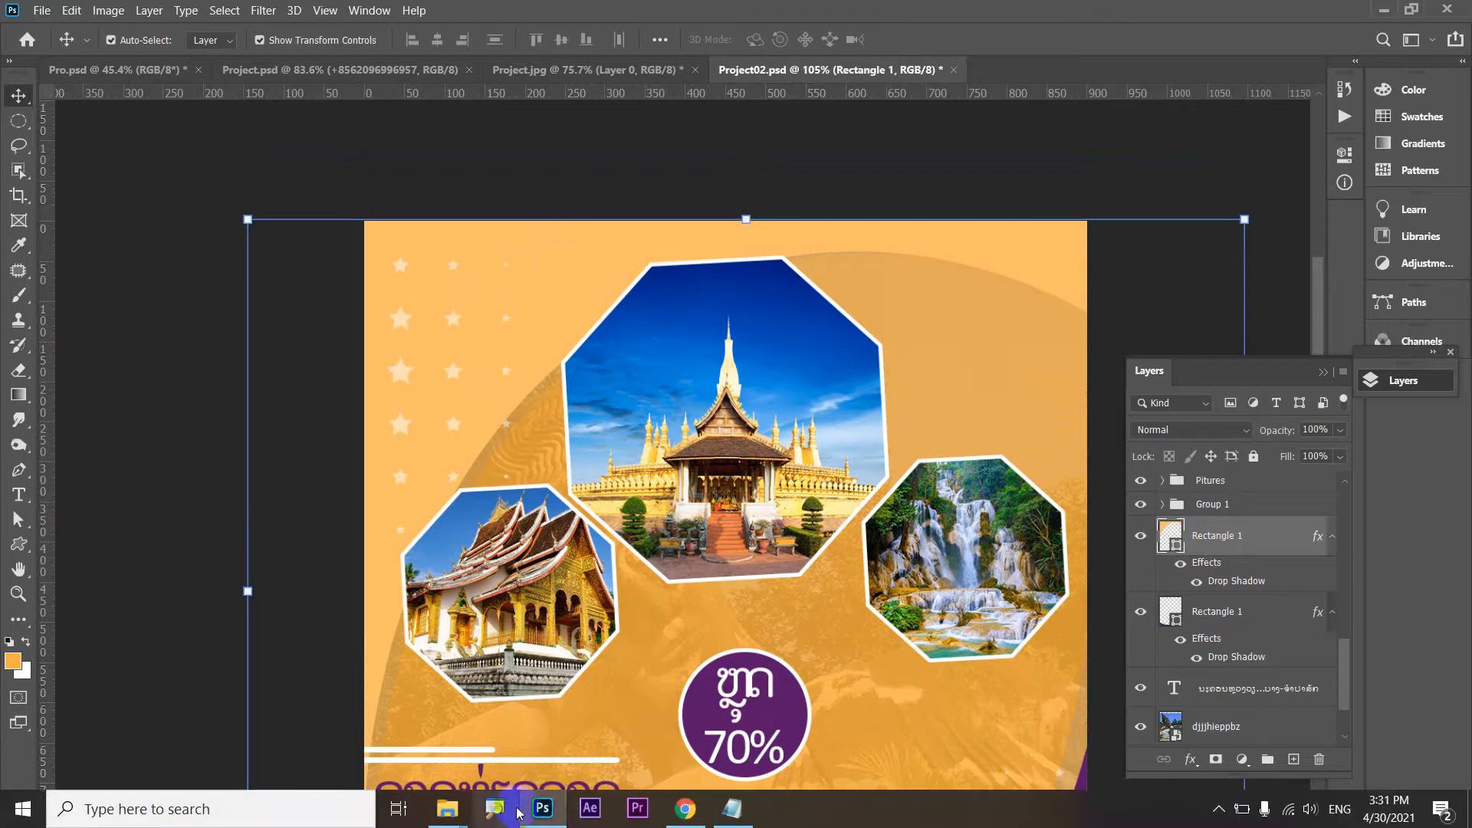
pyautogui.moveTo(447, 809)
pyautogui.click(507, 716)
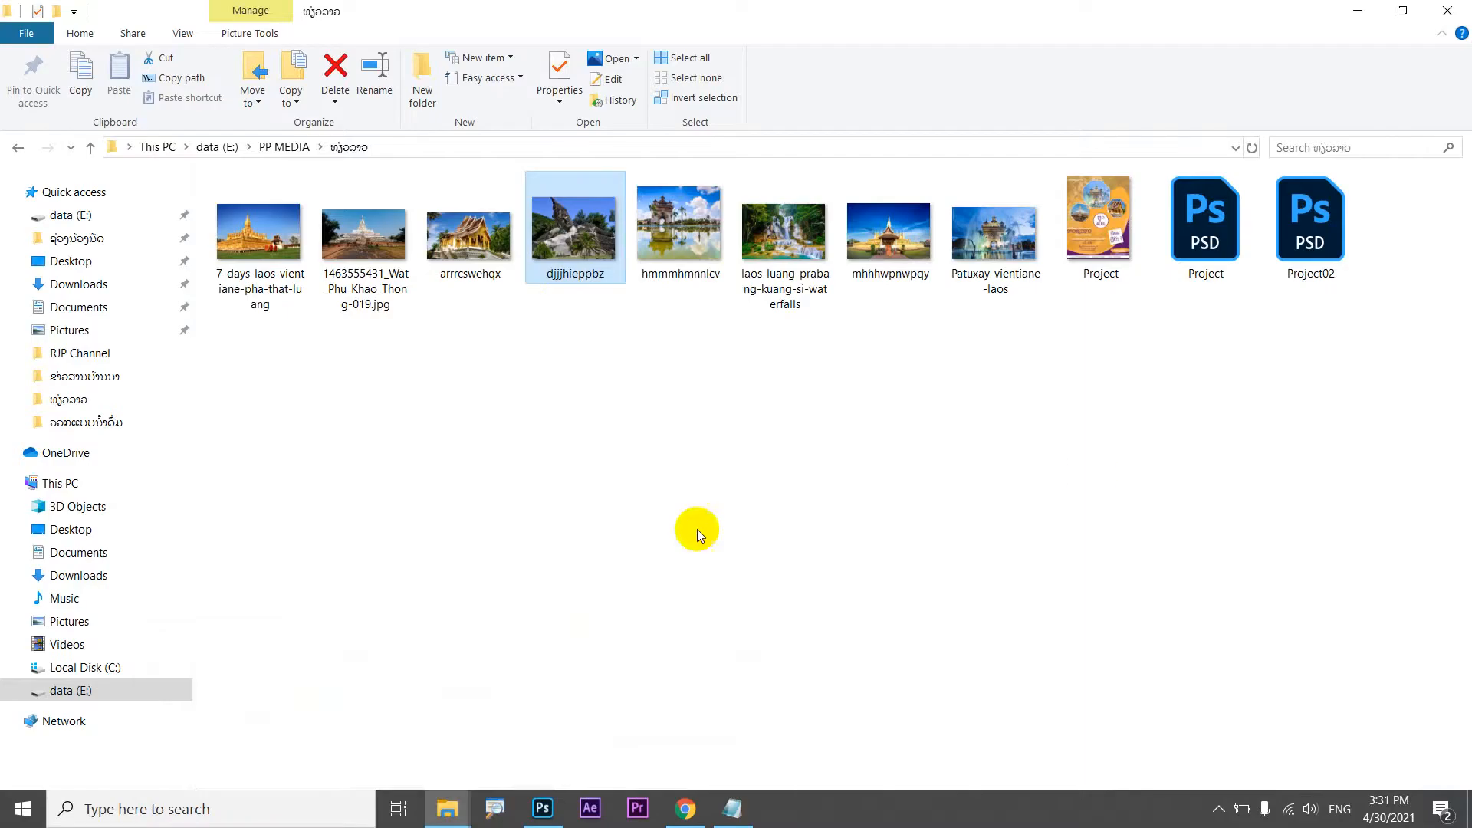
pyautogui.click(994, 234)
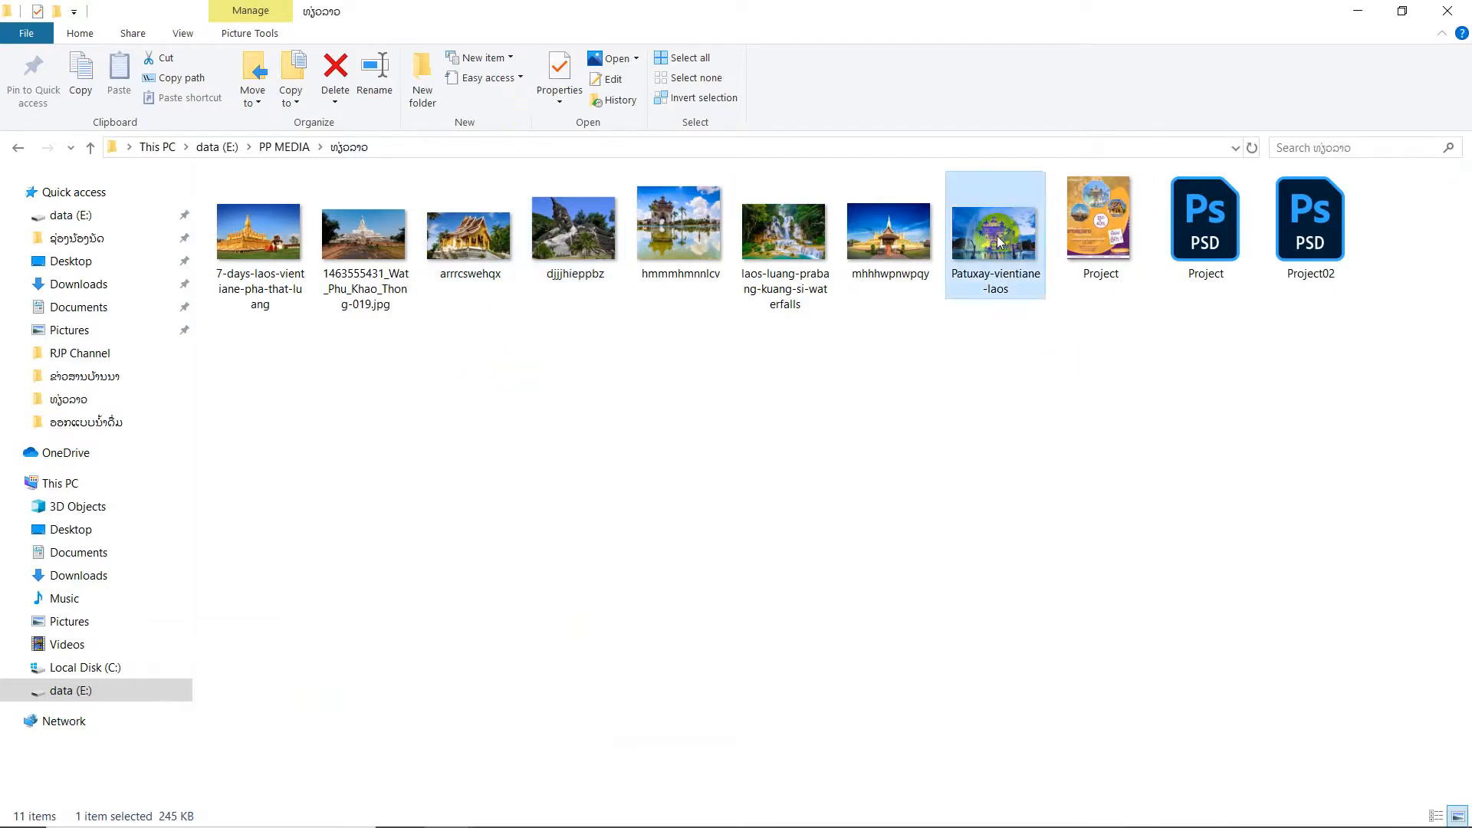
pyautogui.click(781, 244)
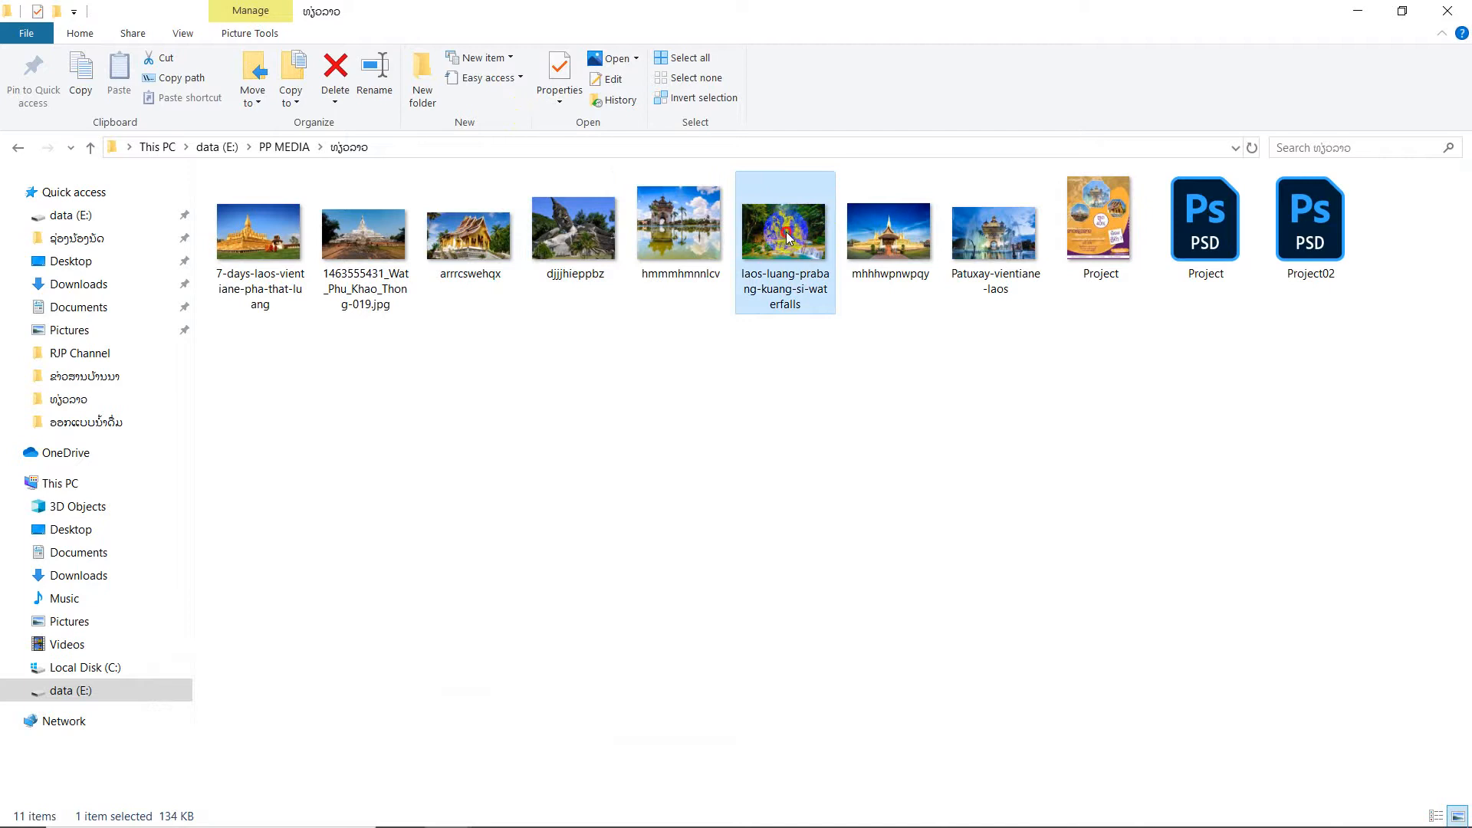
pyautogui.moveTo(780, 244); pyautogui.dragTo(289, 234)
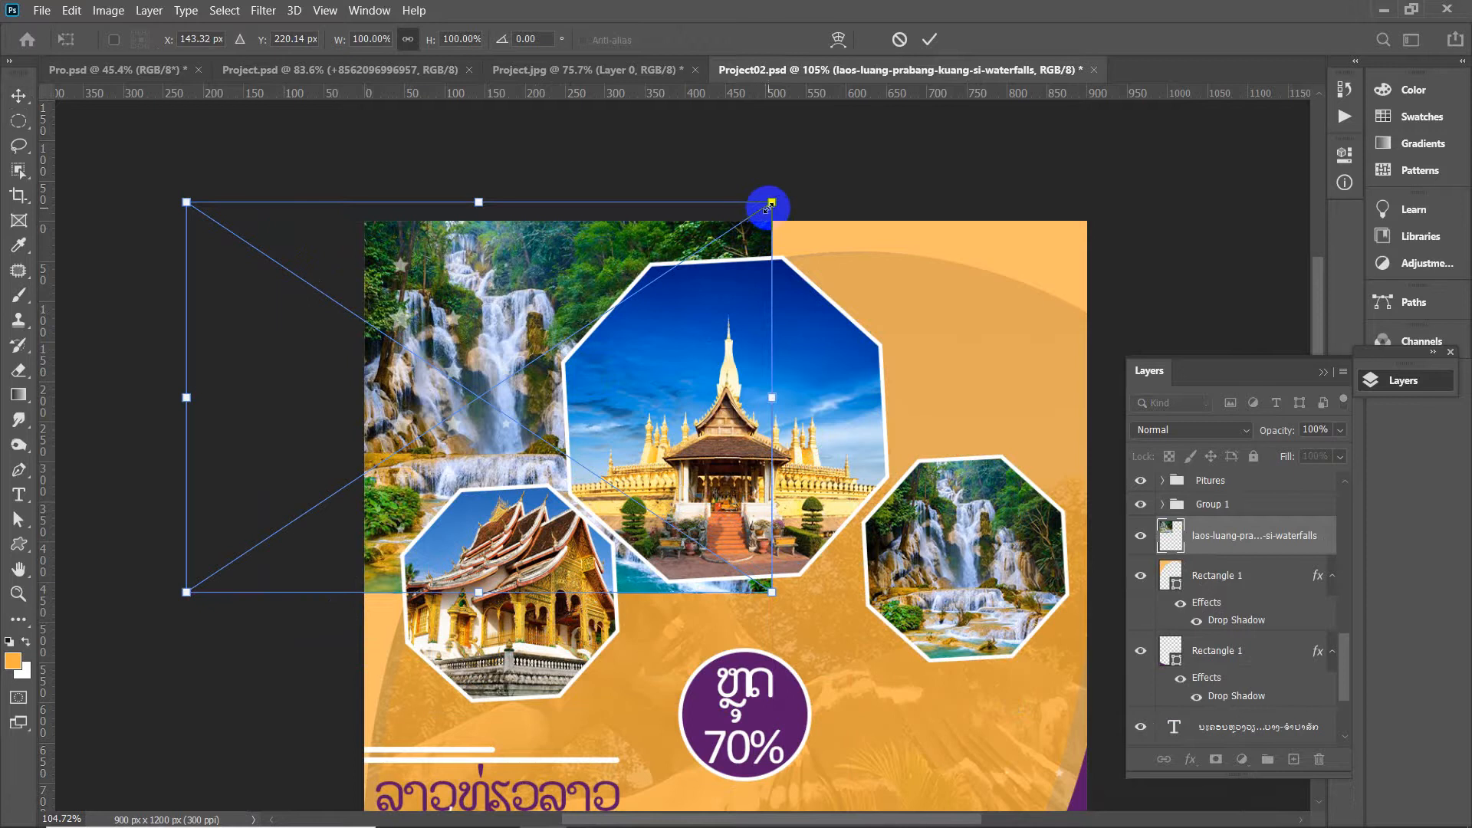
# Enlarge the waterfalls photo proportionally to 211.76% so it covers the upper half of the poster
pyautogui.moveTo(765, 204); pyautogui.dragTo(1347, 266)
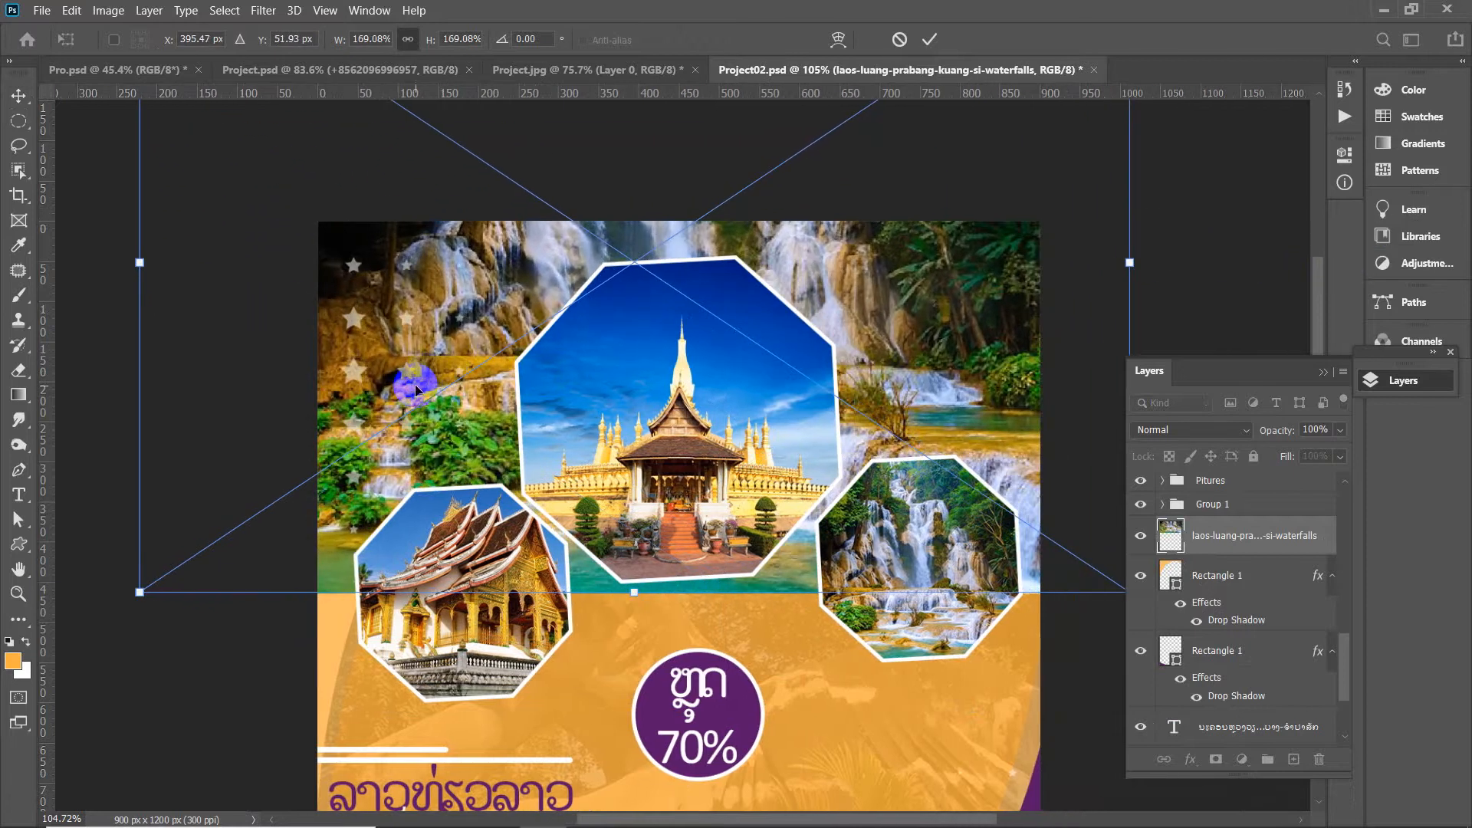
pyautogui.scroll(-3, 387, 552)
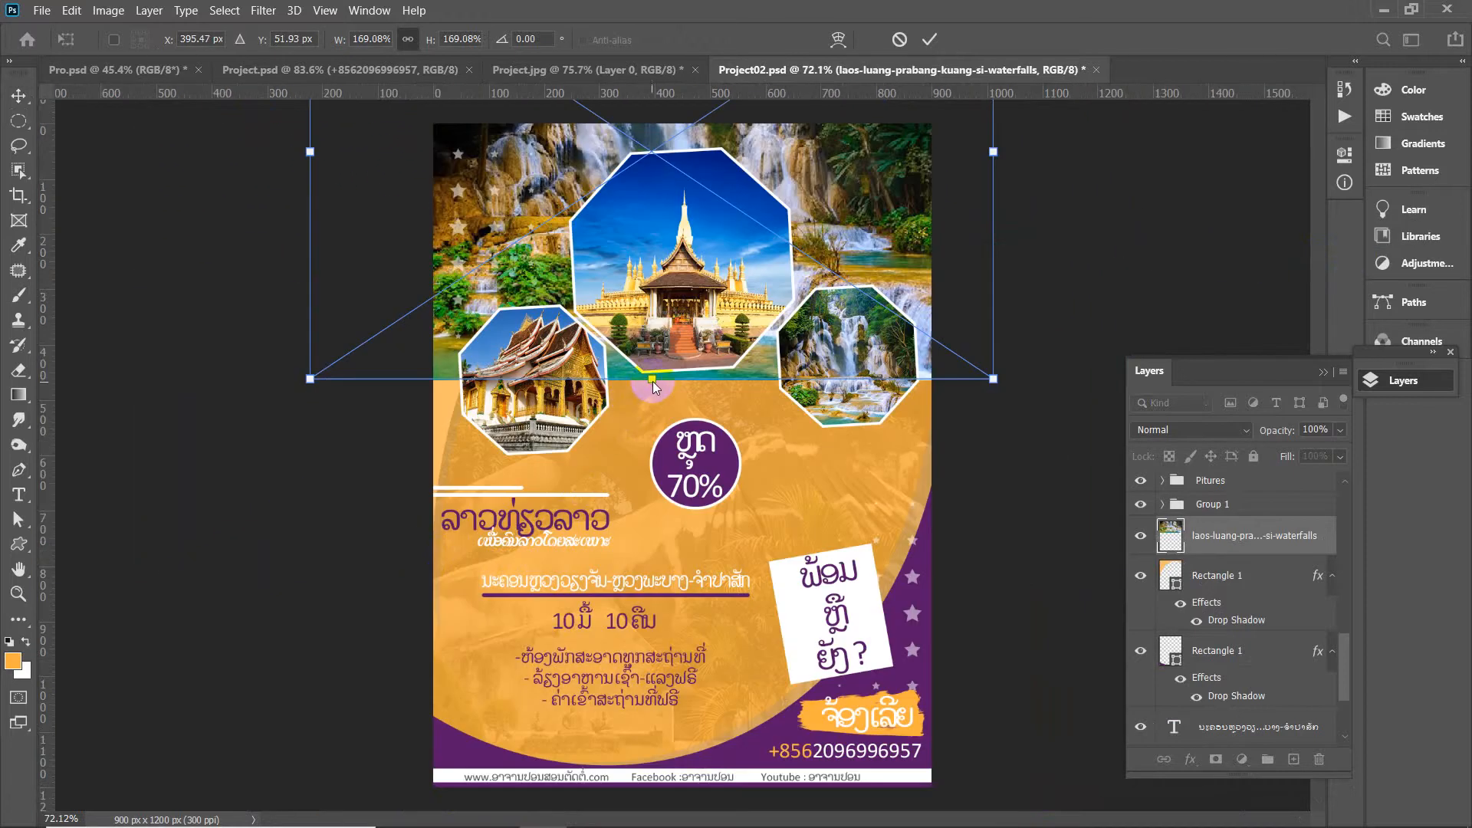
pyautogui.moveTo(653, 382); pyautogui.dragTo(653, 489)
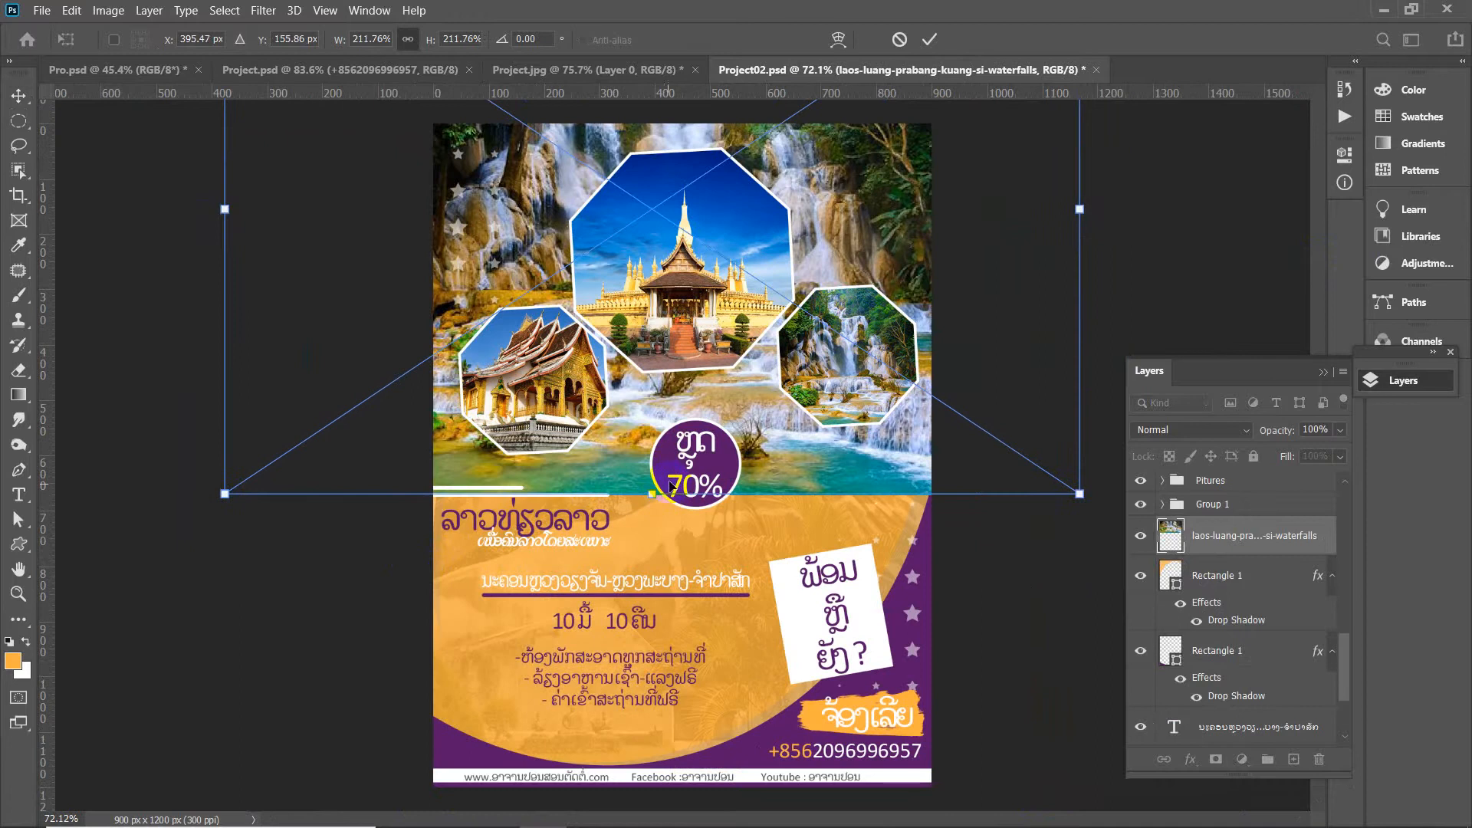
pyautogui.scroll(-3, 741, 304)
pyautogui.click(784, 295)
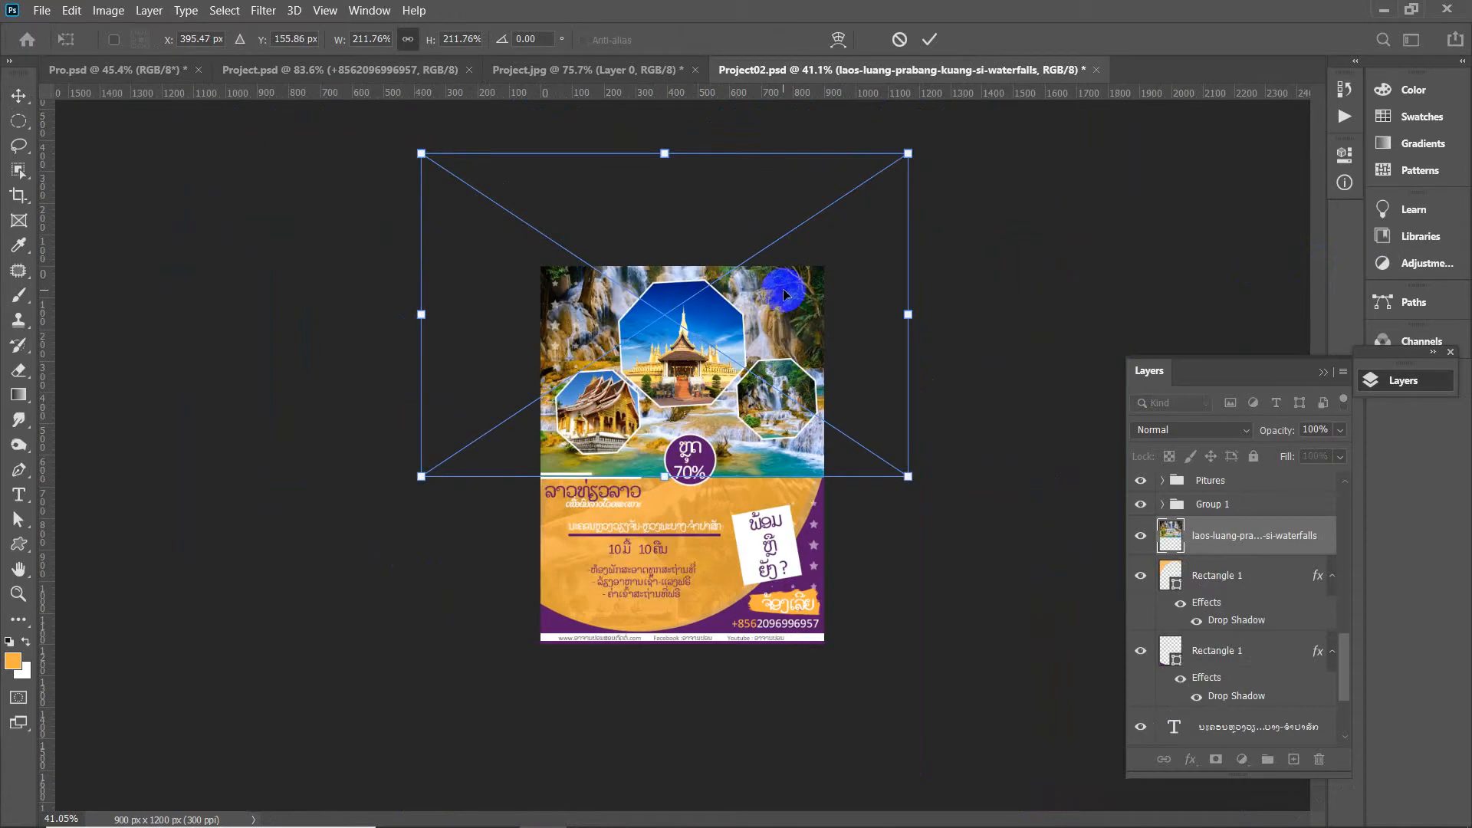
pyautogui.press('Return')
# Clip the waterfalls photo to the light orange curved shape with a clipping mask
pyautogui.scroll(3, 1296, 530)
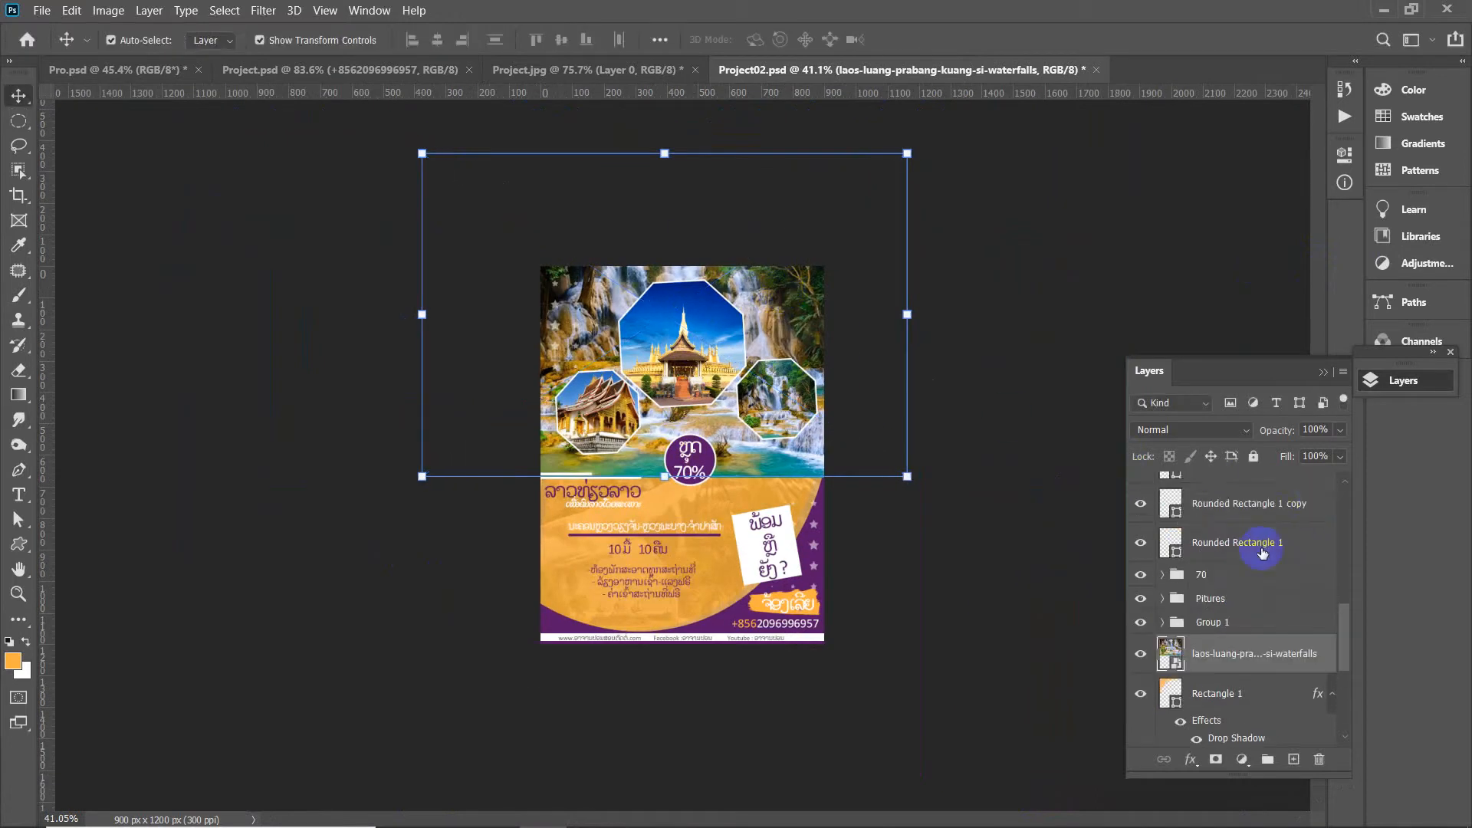
pyautogui.scroll(-3, 1262, 552)
pyautogui.click(1249, 541)
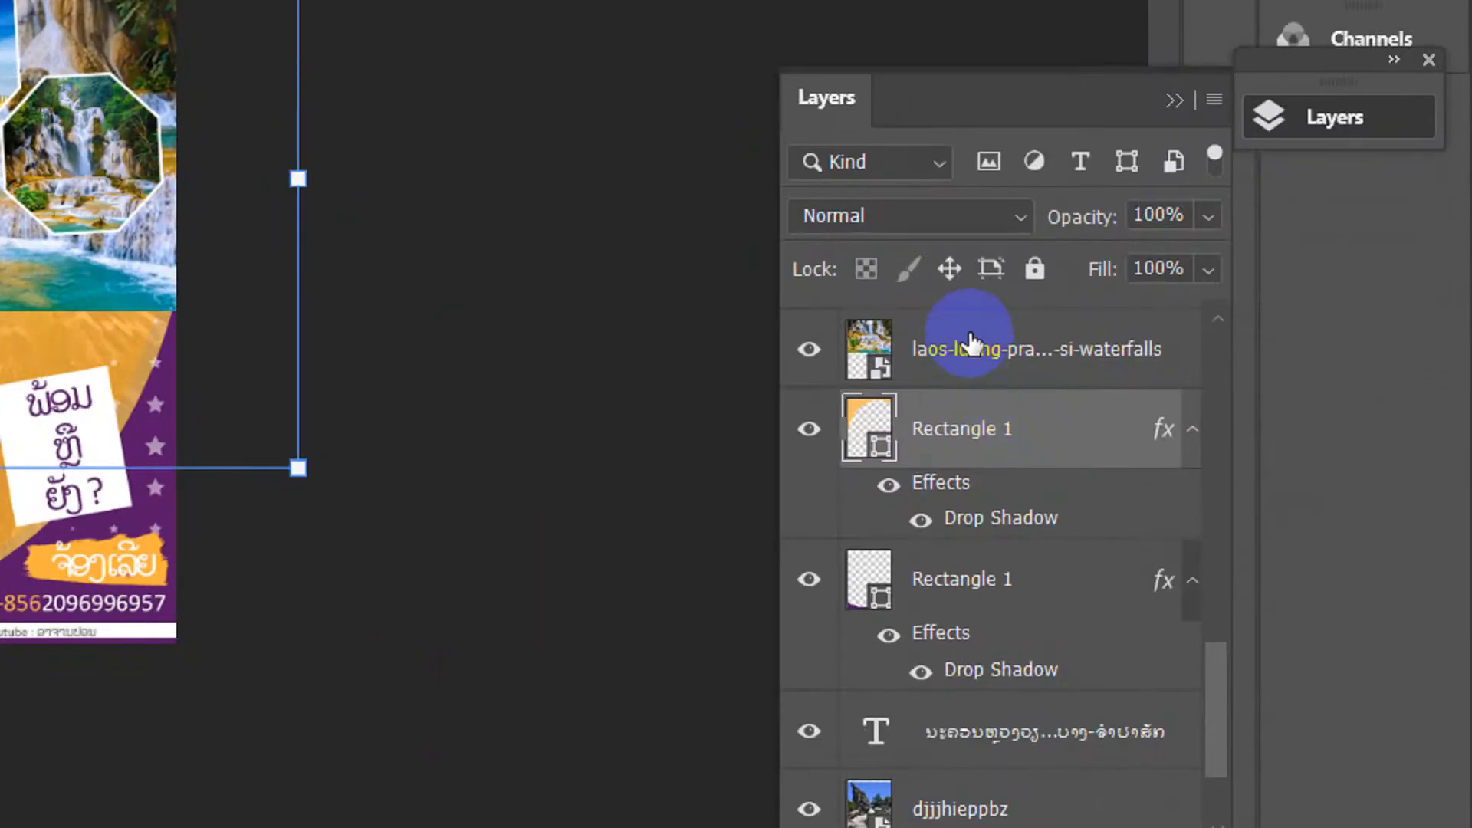
pyautogui.click(959, 349)
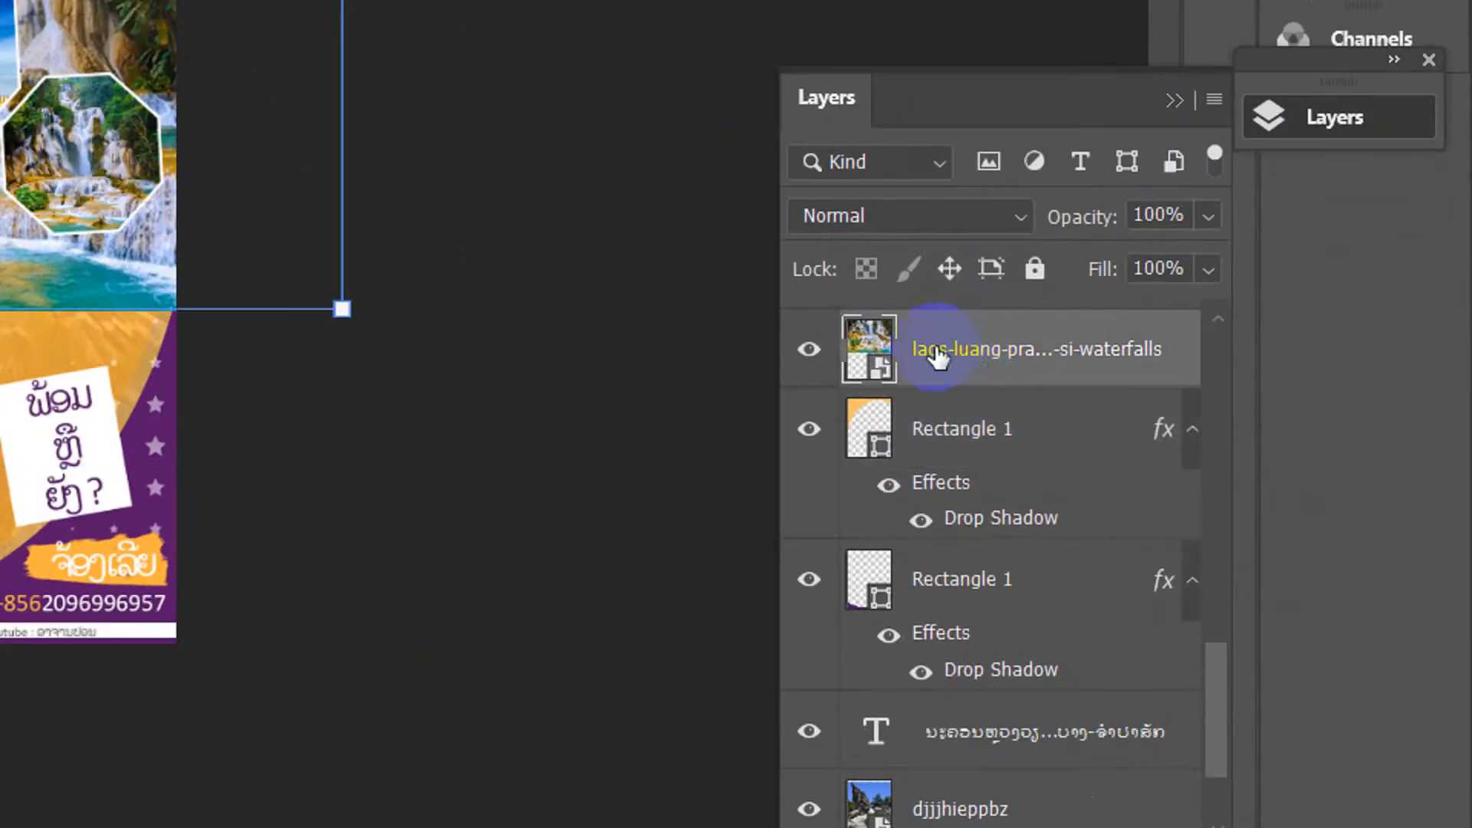
pyautogui.rightClick(1003, 364)
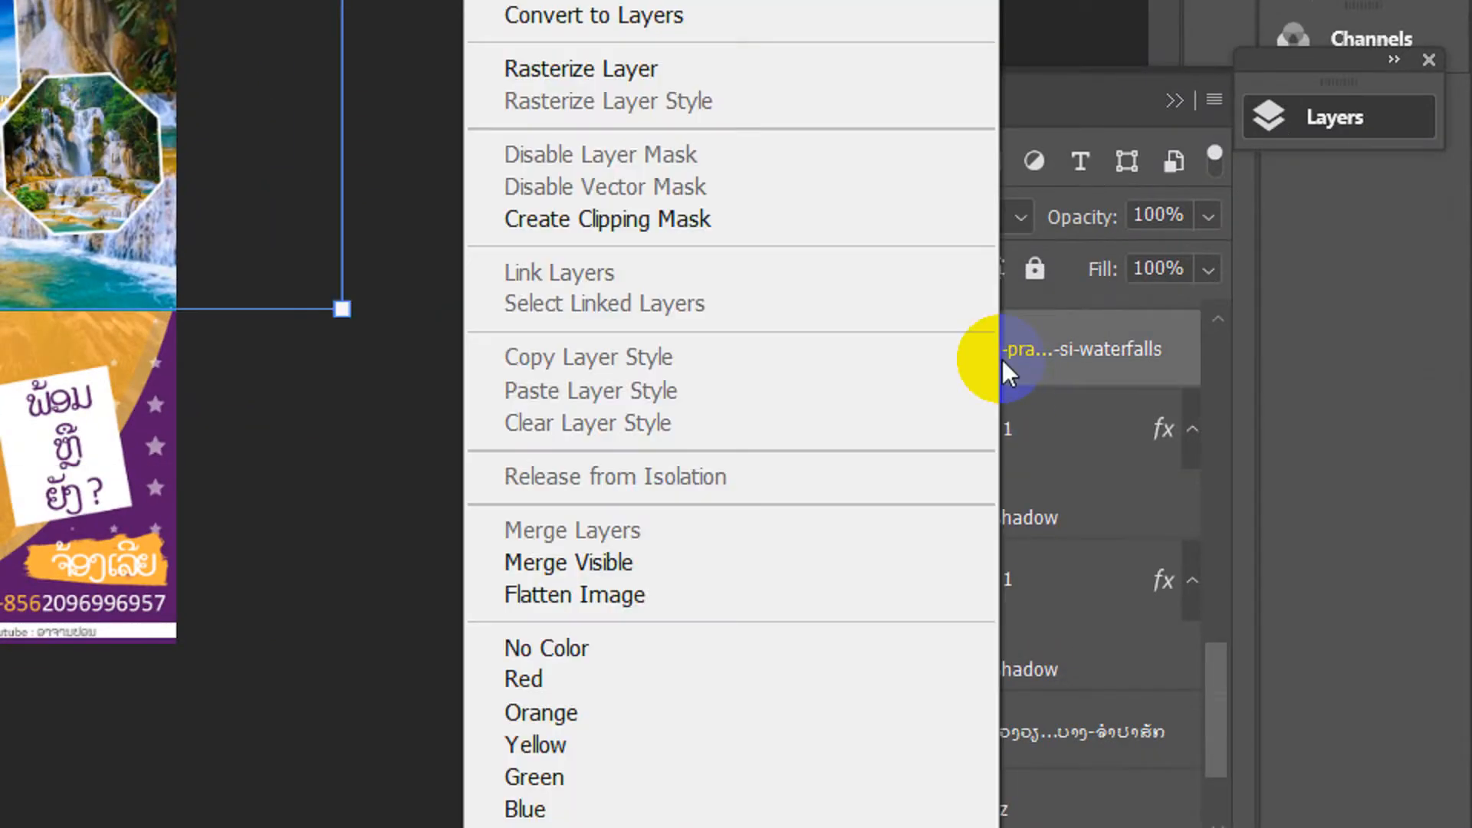
pyautogui.click(735, 217)
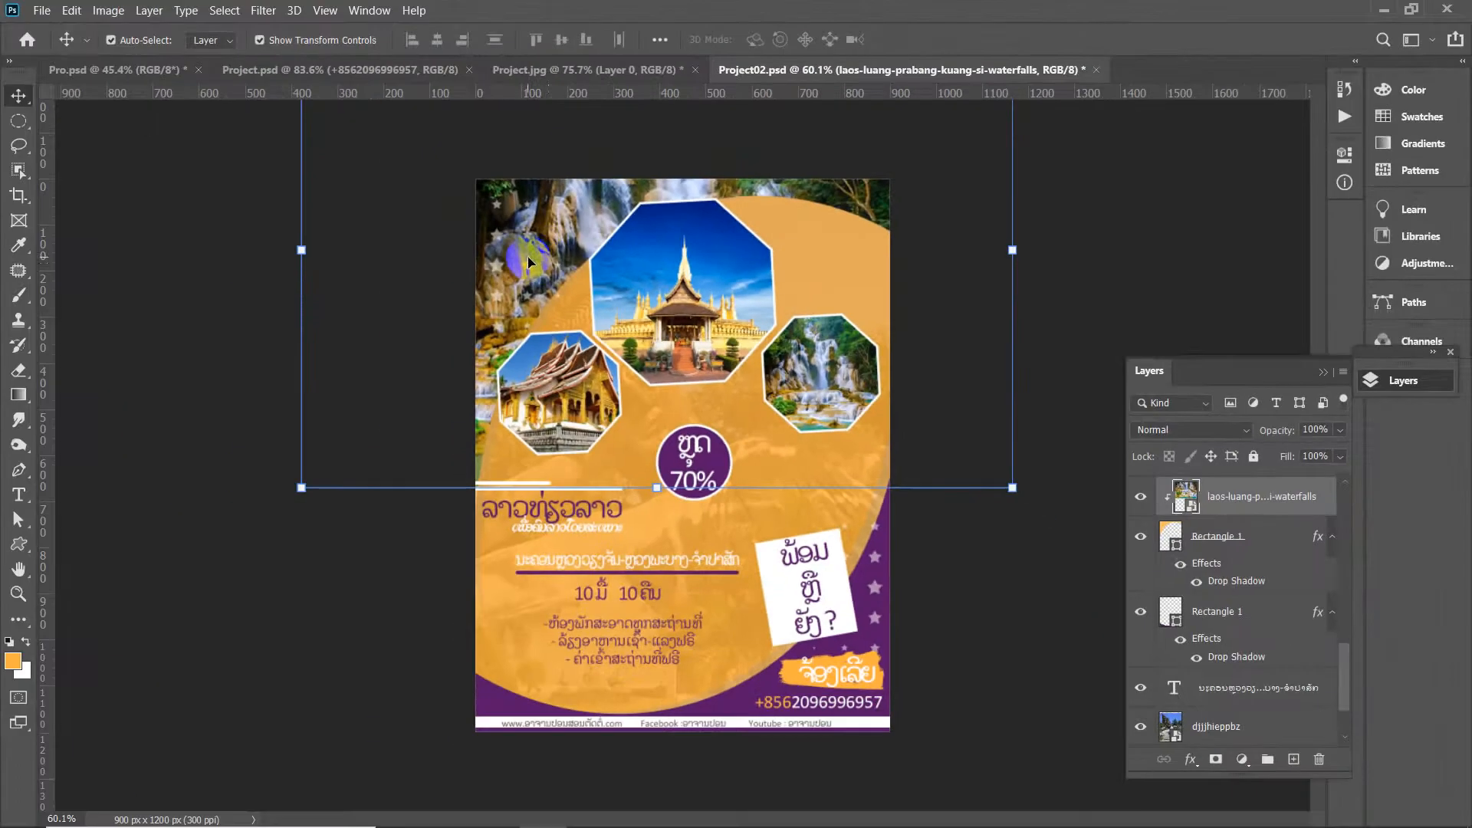
# Lower the opacity of the clipped waterfalls photo to about 42%
pyautogui.scroll(2, 536, 257)
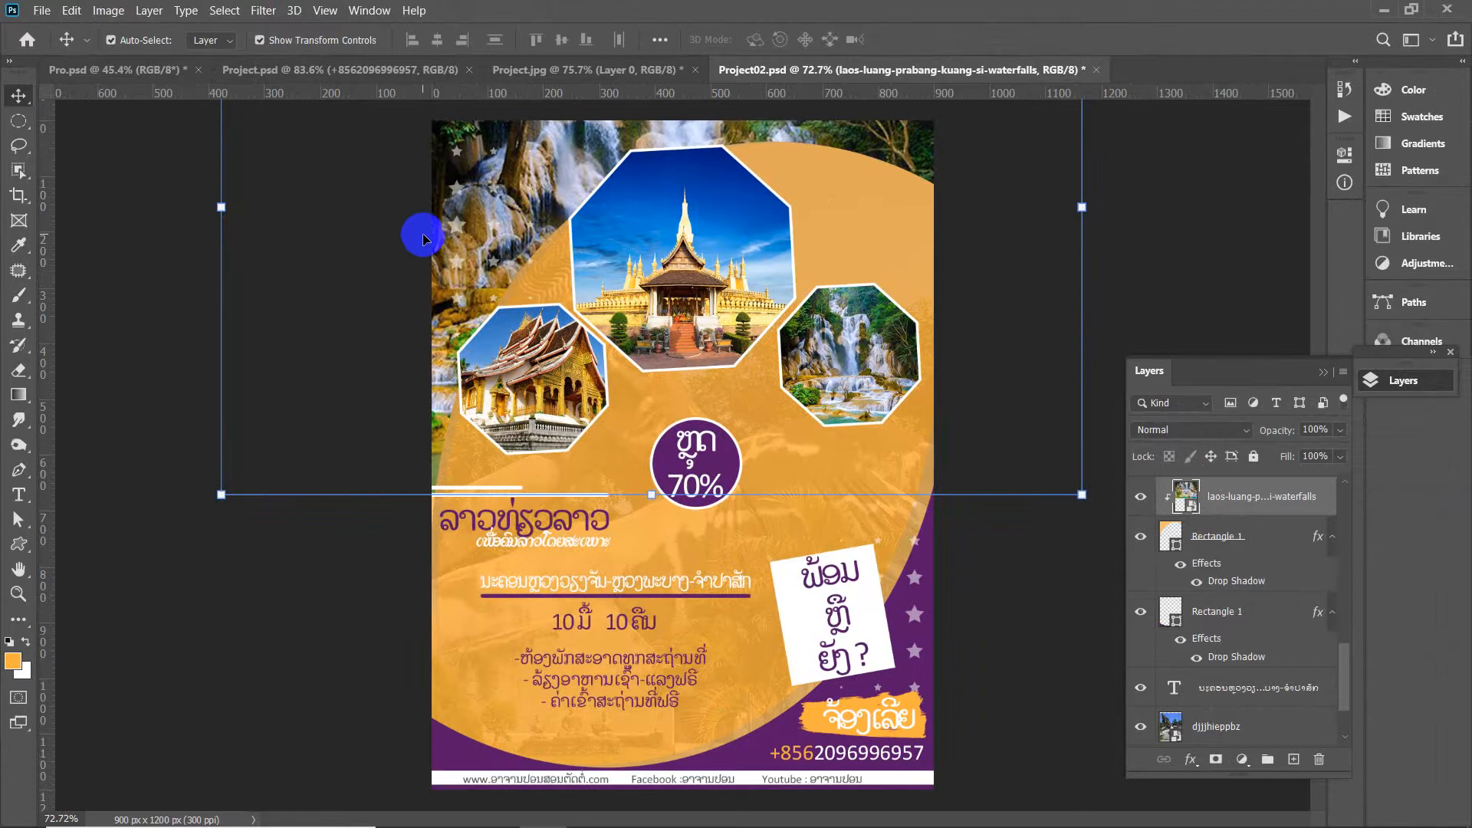
pyautogui.click(1161, 207)
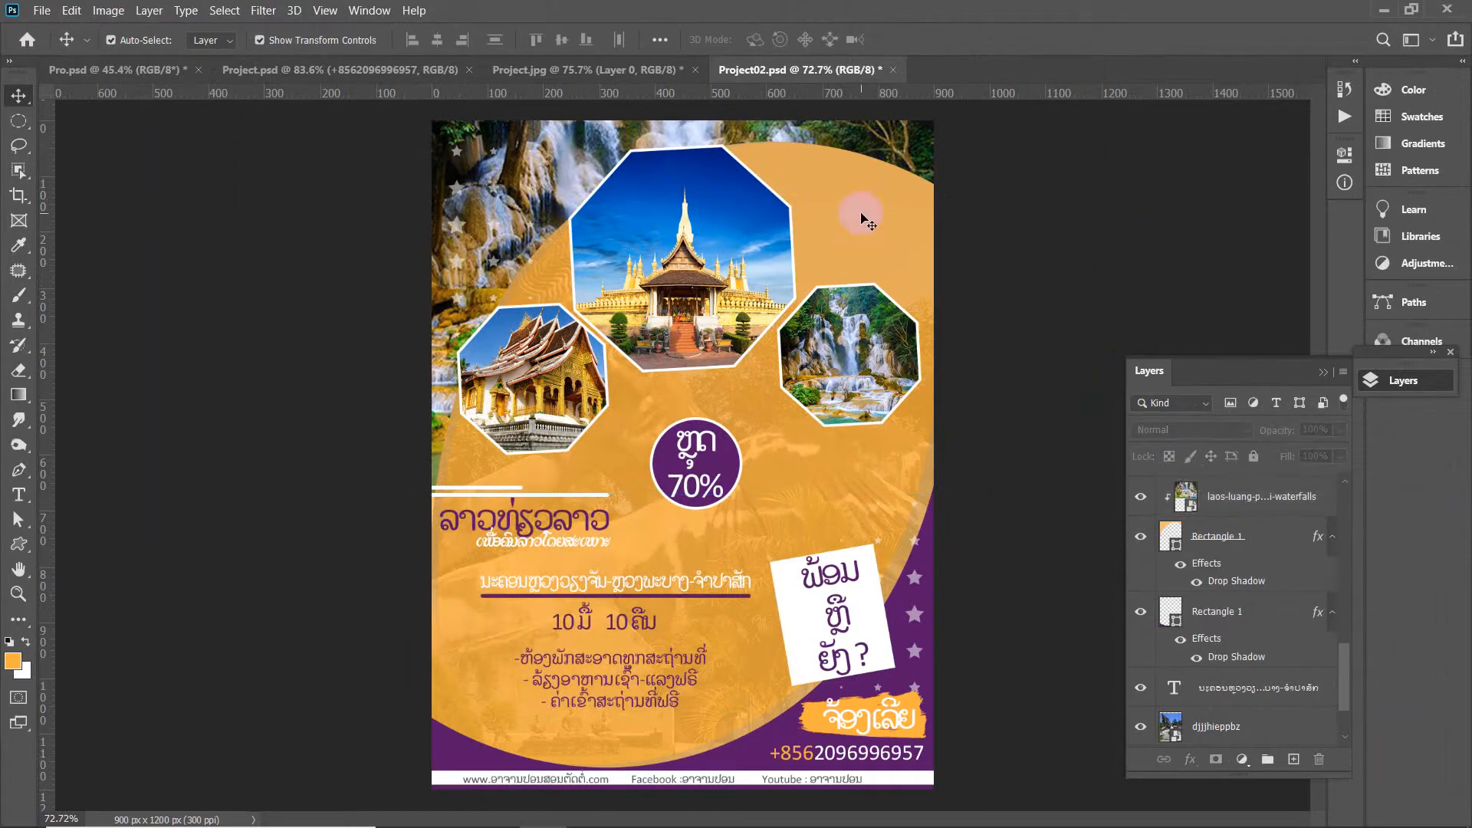
pyautogui.click(1244, 508)
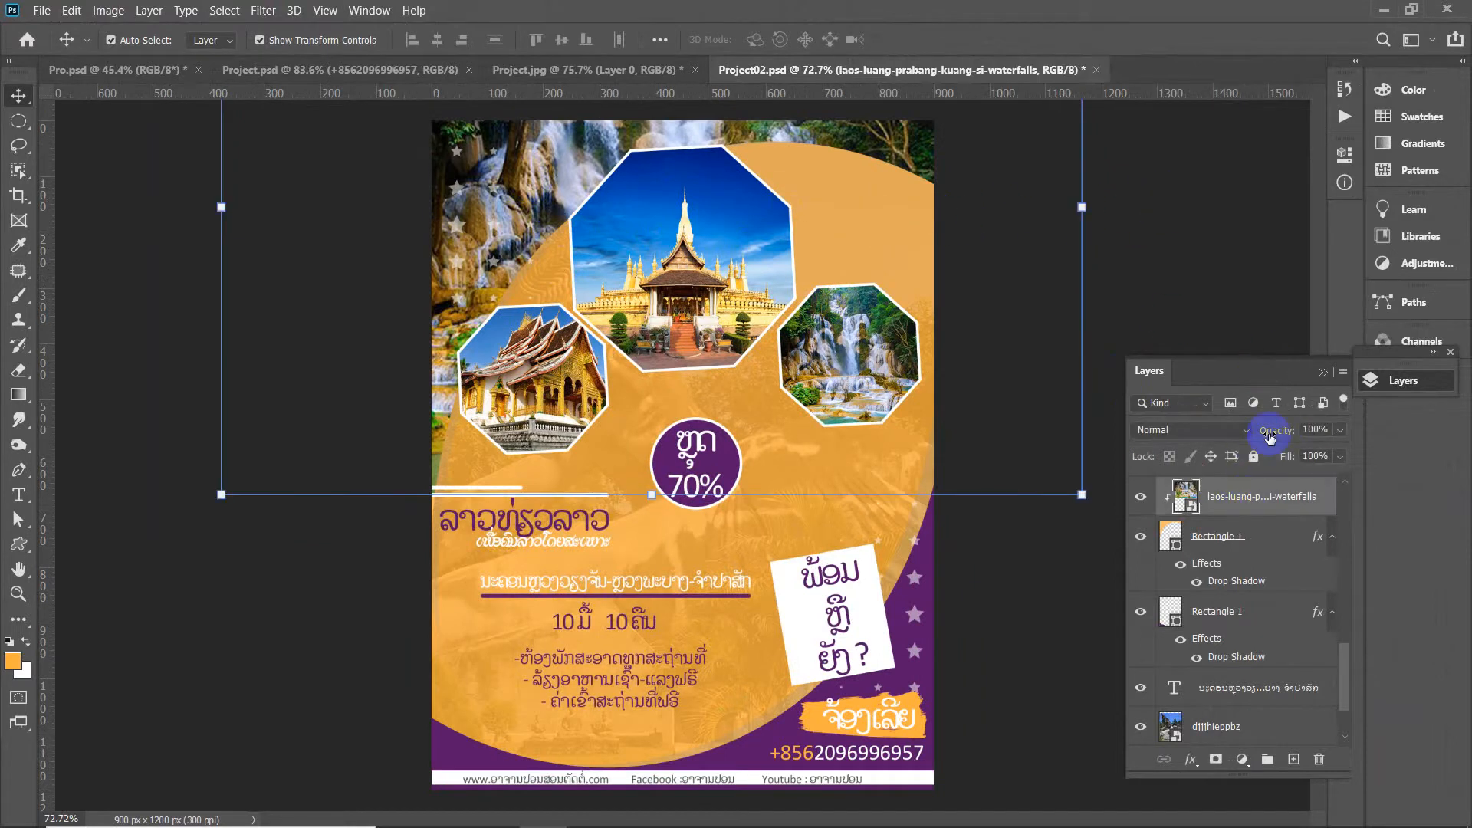
pyautogui.moveTo(1282, 431); pyautogui.dragTo(1226, 432)
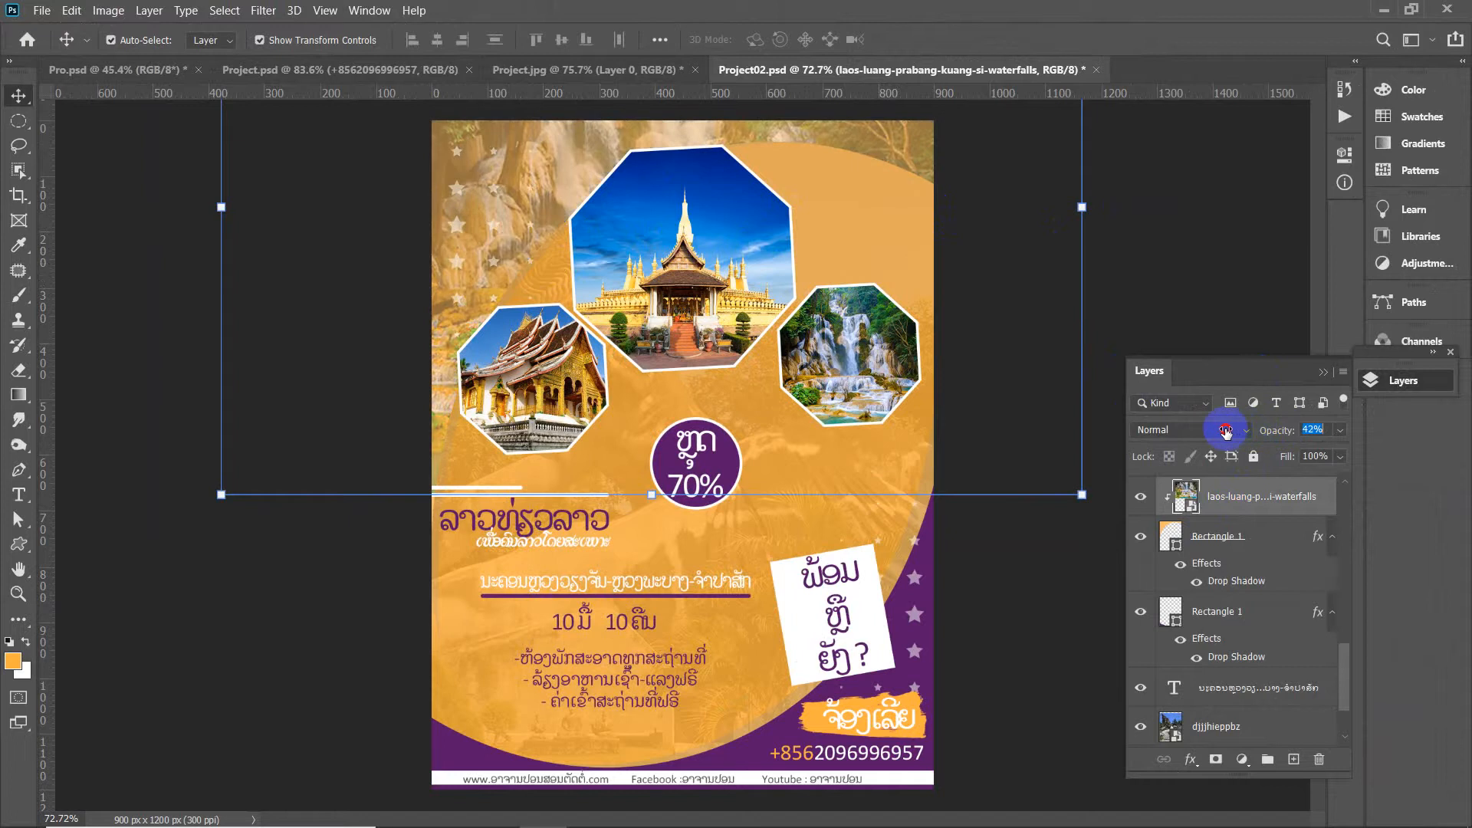
# Change the light orange curved shape's drop shadow to a near-black colour with about 68% opacity
pyautogui.click(1276, 537)
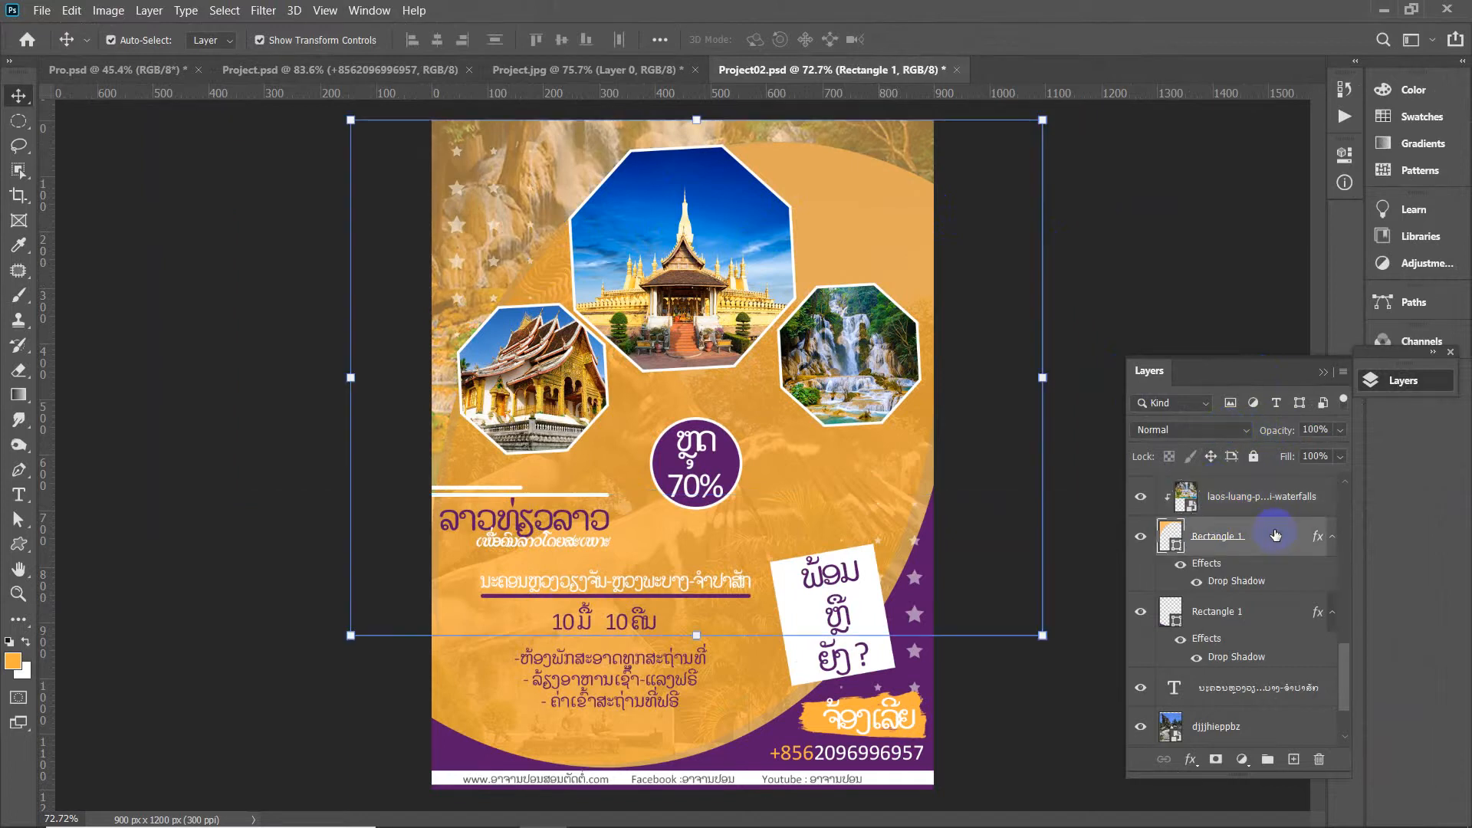
pyautogui.doubleClick(1277, 536)
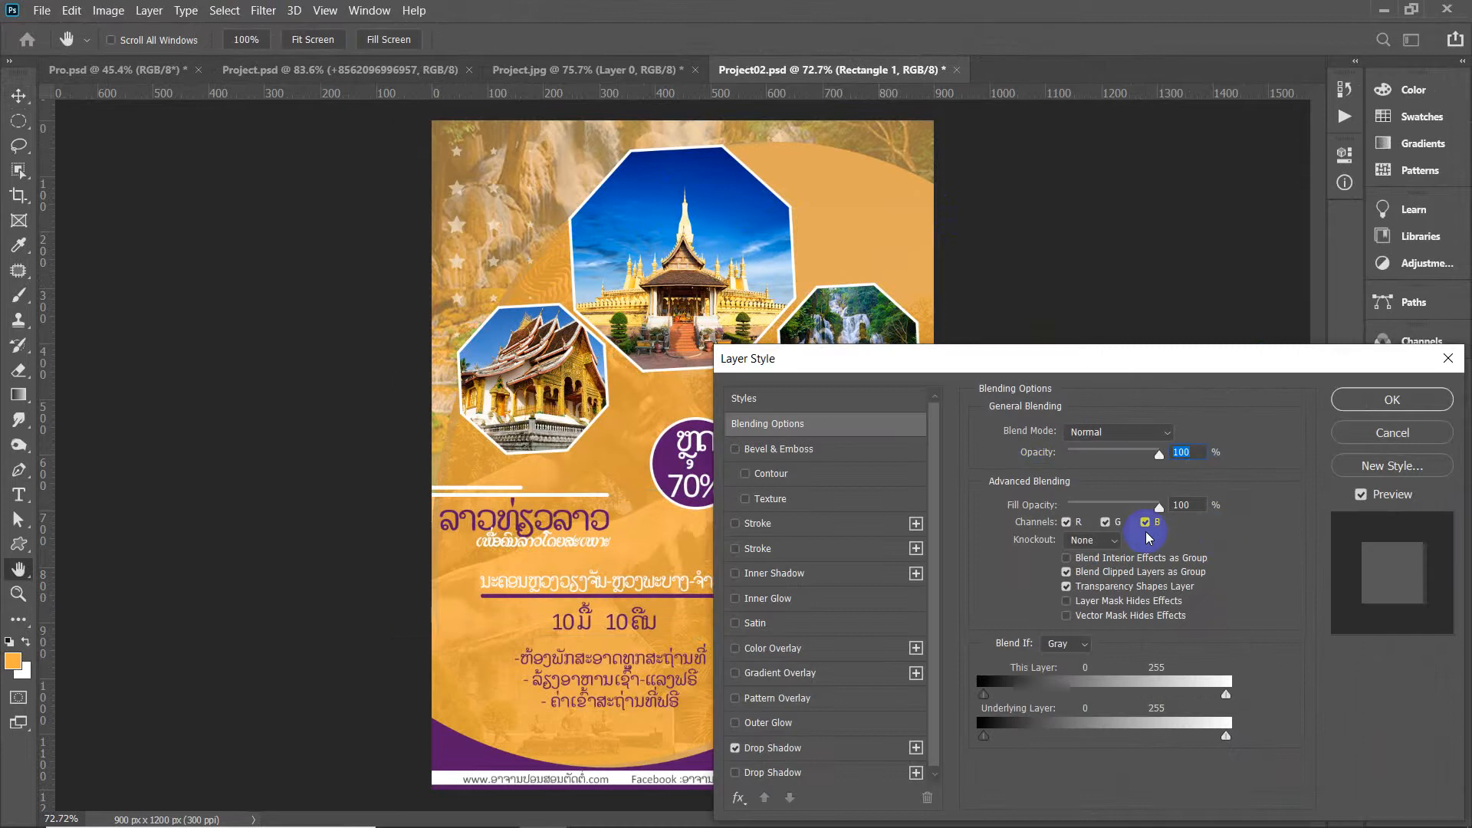
pyautogui.click(821, 749)
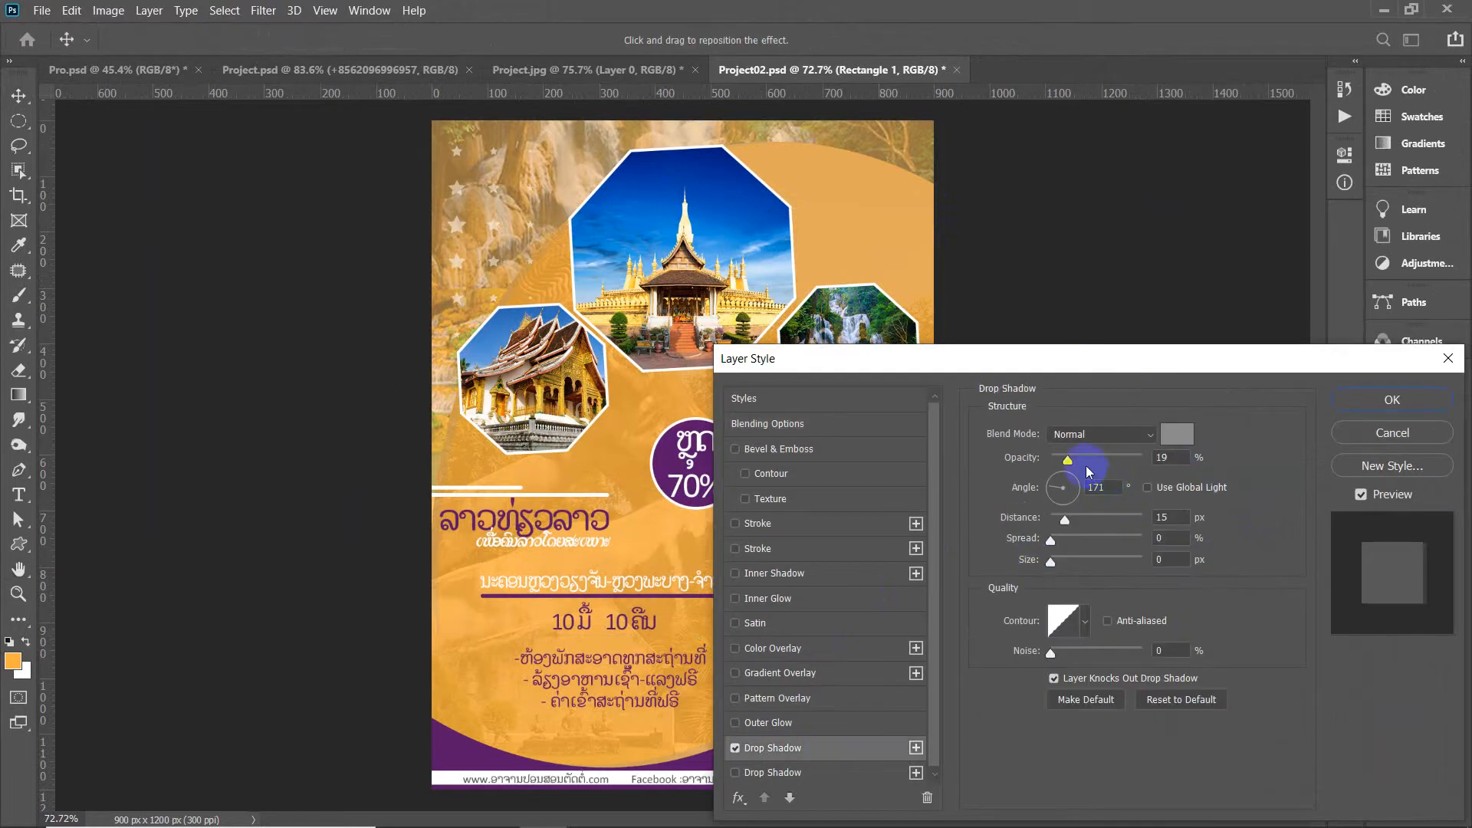
pyautogui.click(1181, 445)
pyautogui.moveTo(1061, 500); pyautogui.dragTo(822, 612)
pyautogui.click(1306, 390)
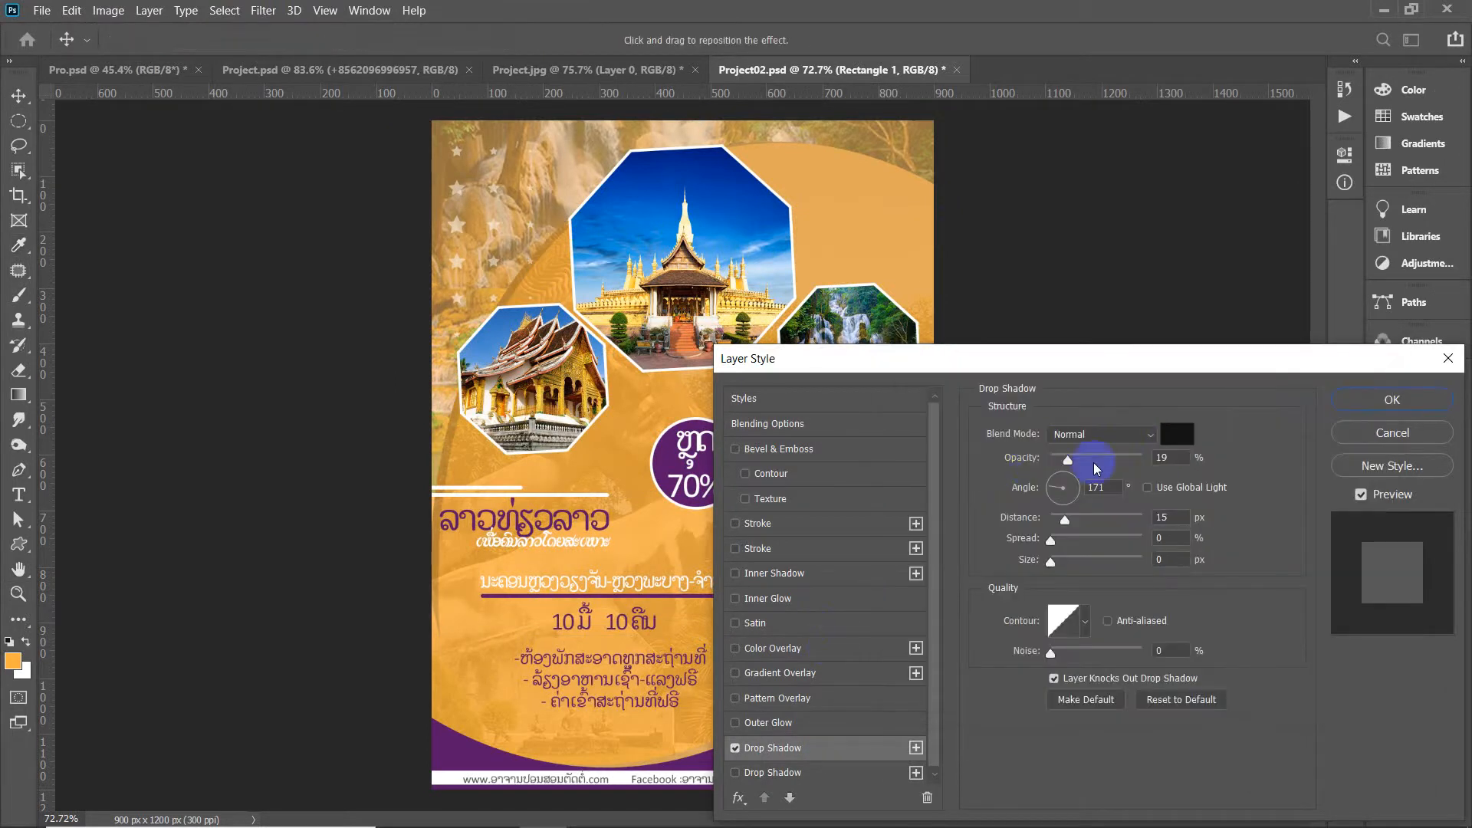
pyautogui.moveTo(1067, 460); pyautogui.dragTo(1116, 463)
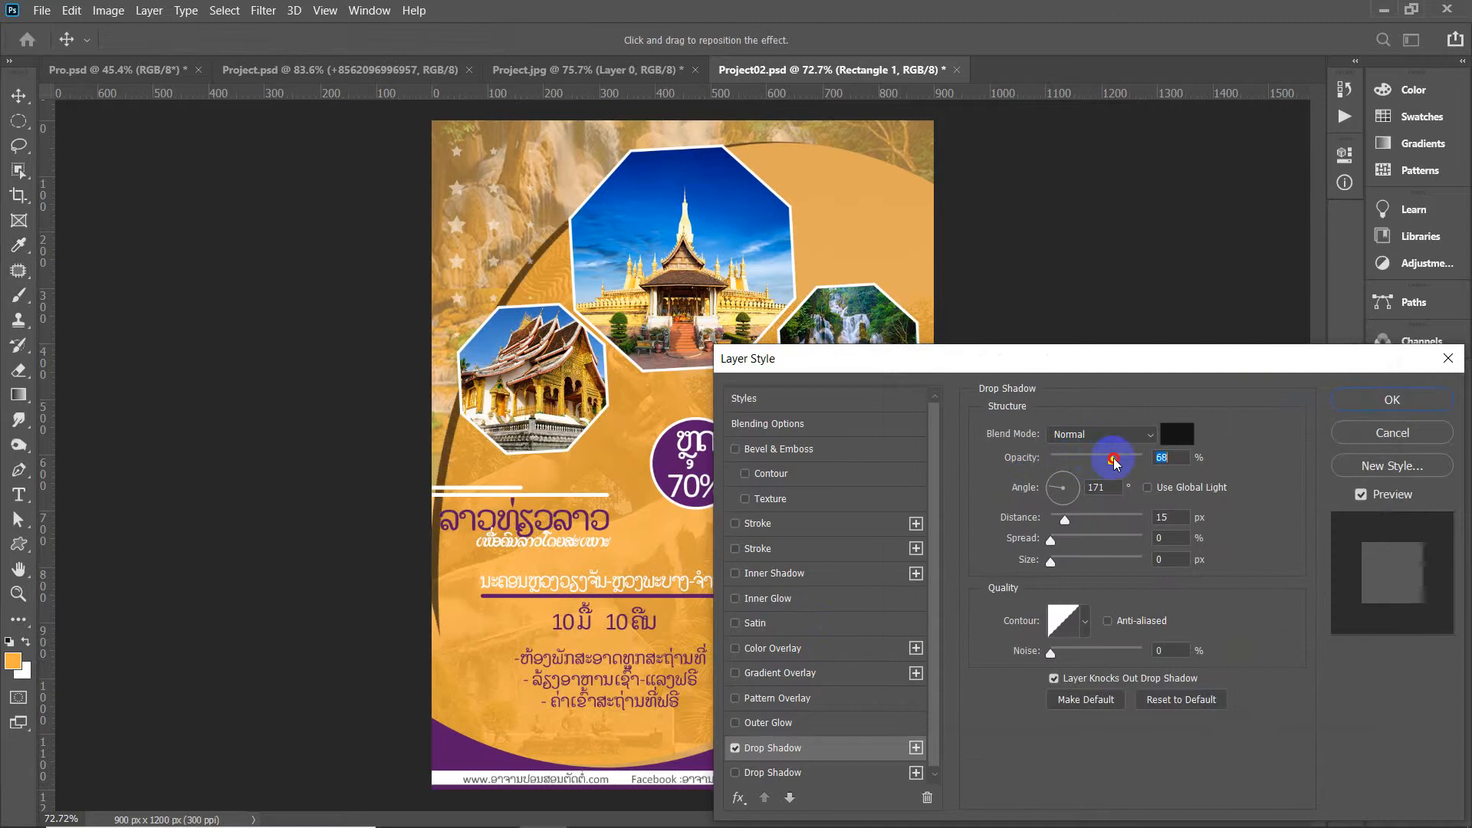
pyautogui.click(1365, 400)
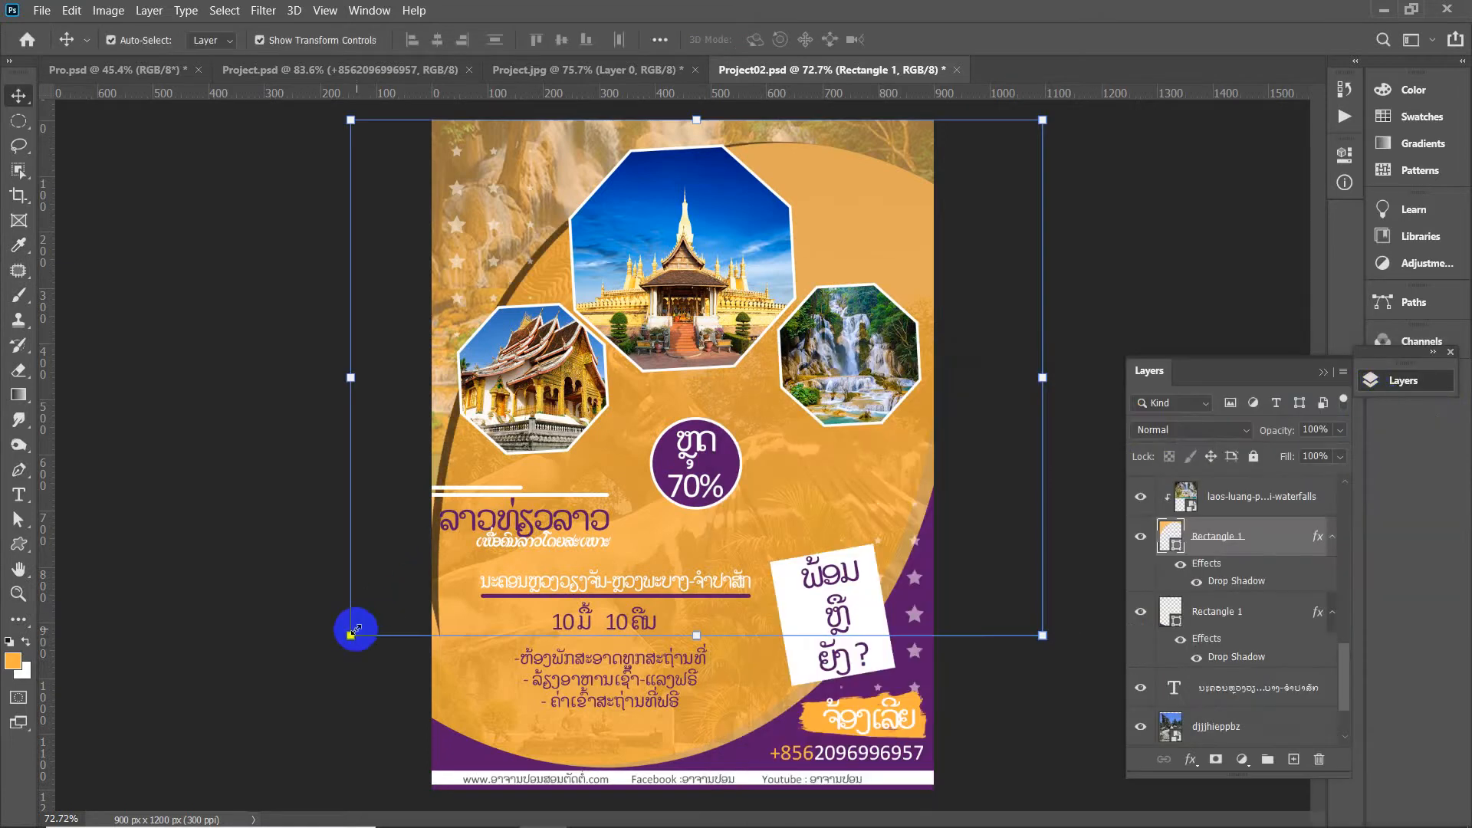
# Stretch the light orange curved shape to about 102.59% width and 101.40% height, extending it past the poster's left edge
pyautogui.moveTo(350, 634); pyautogui.dragTo(343, 635)
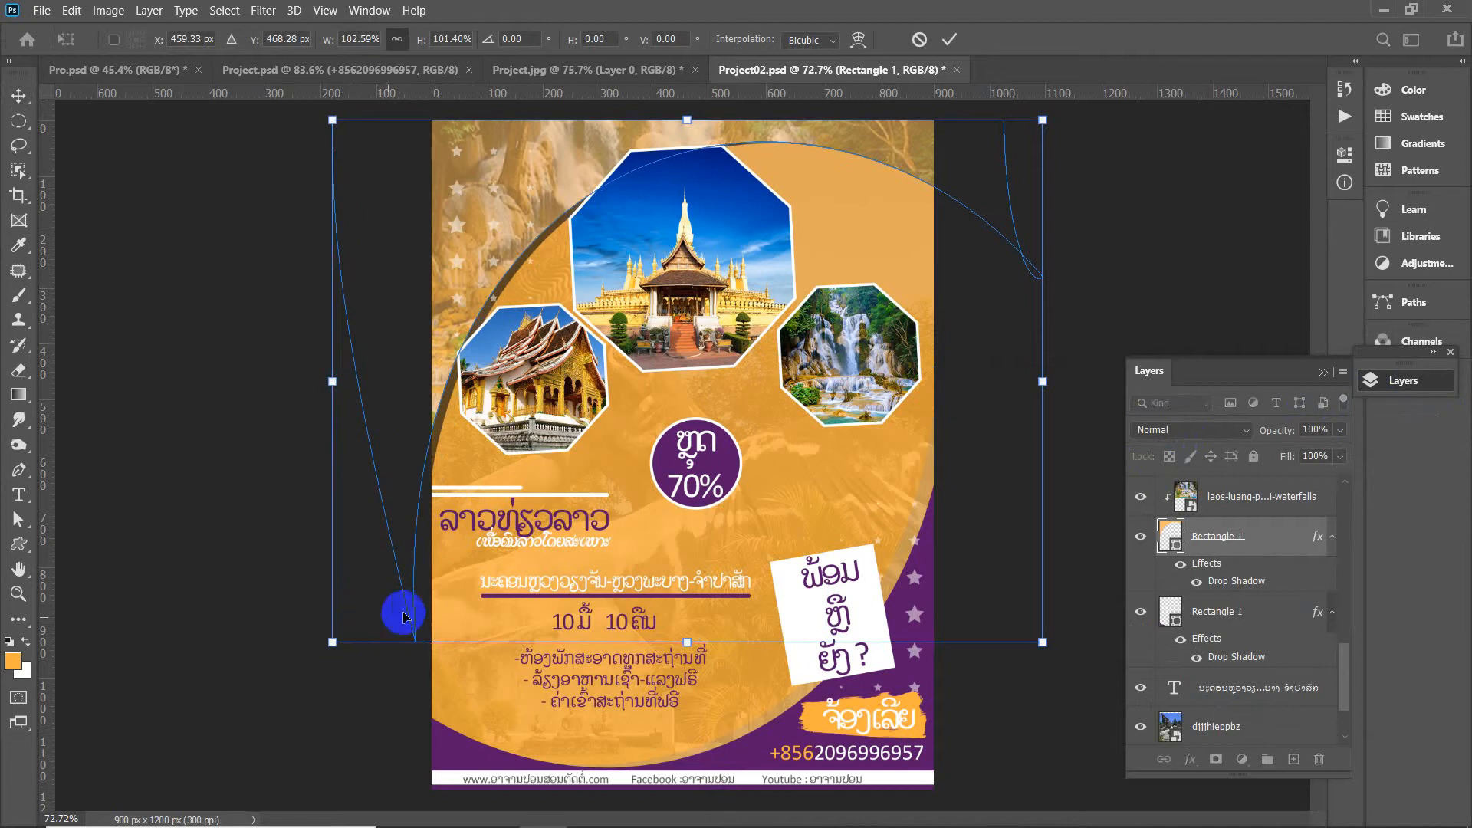
pyautogui.press('Return')
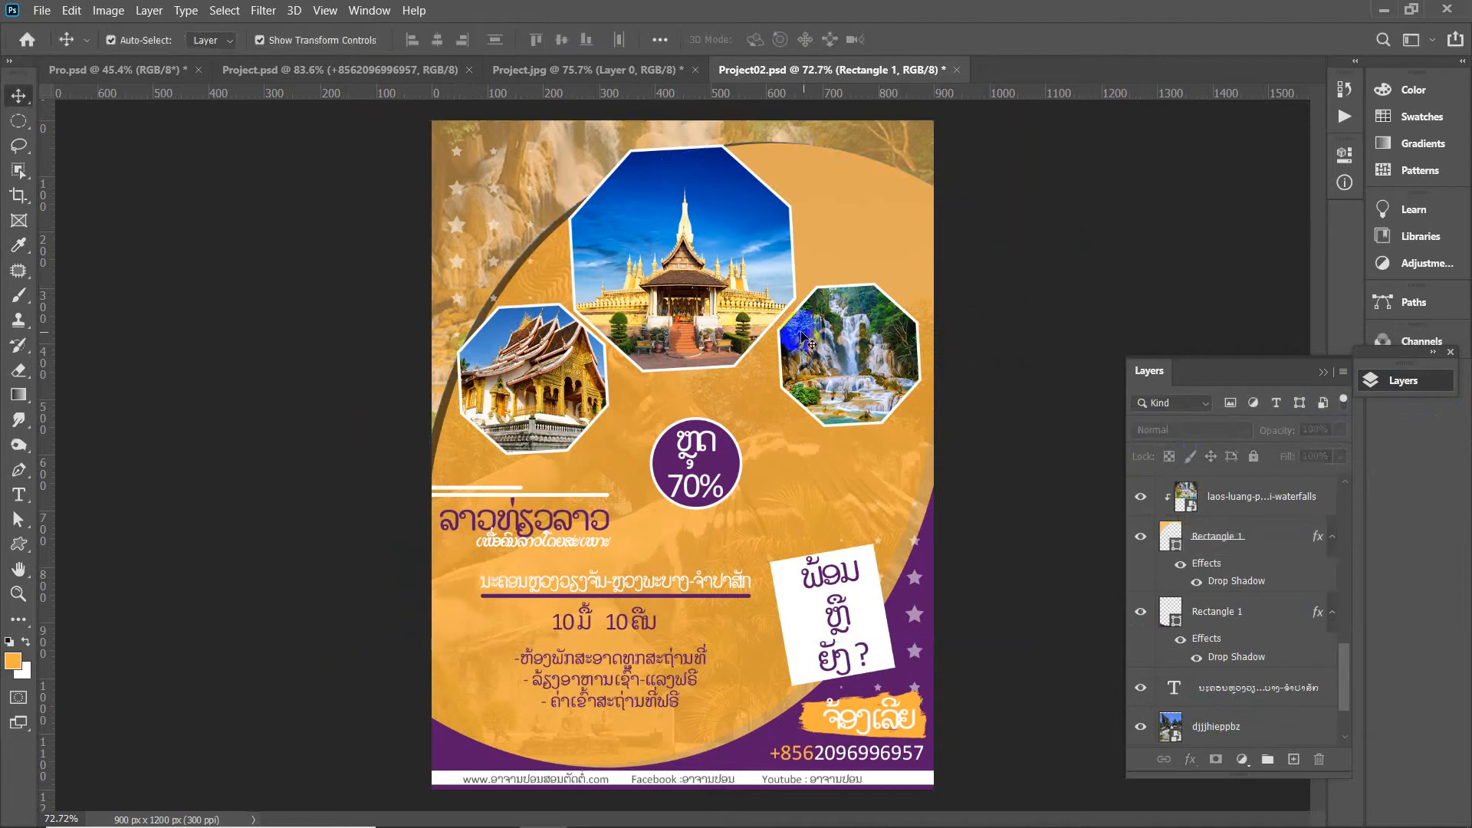
pyautogui.scroll(-3, 956, 319)
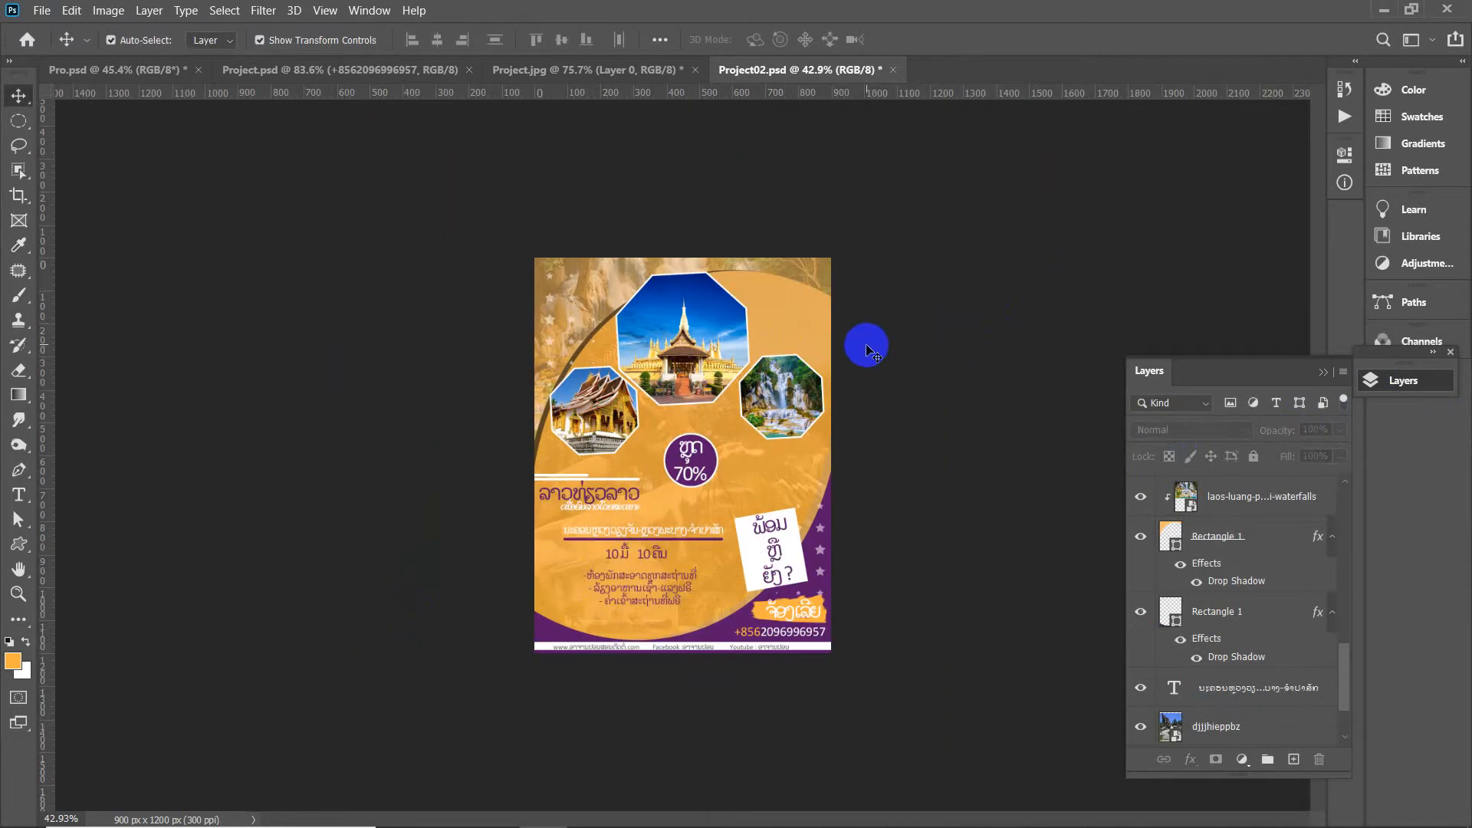
pyautogui.scroll(3, 887, 411)
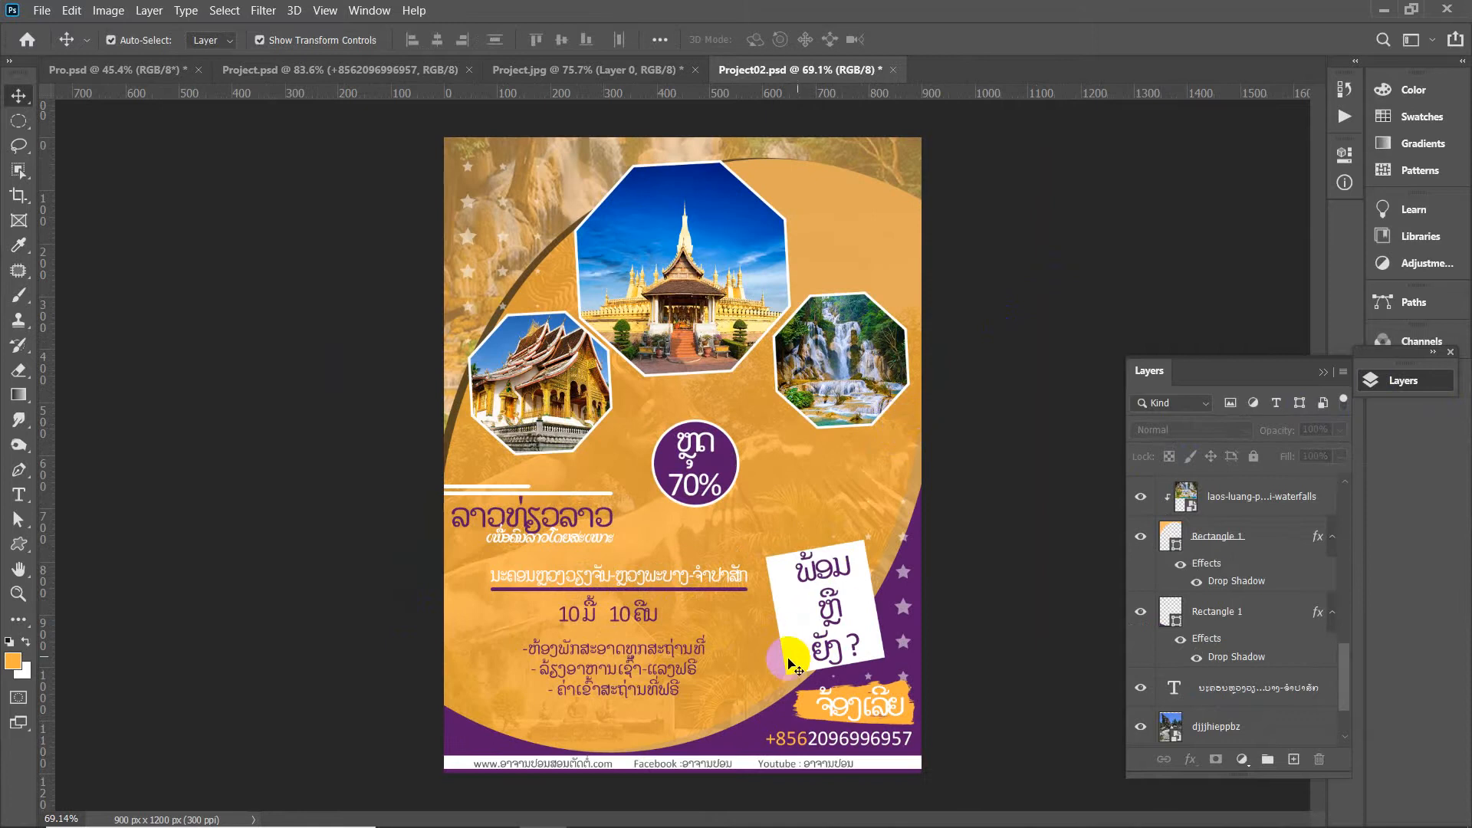
# Change the drop shadow of the purple curved shape at the poster's base to black with 52% opacity
pyautogui.click(737, 737)
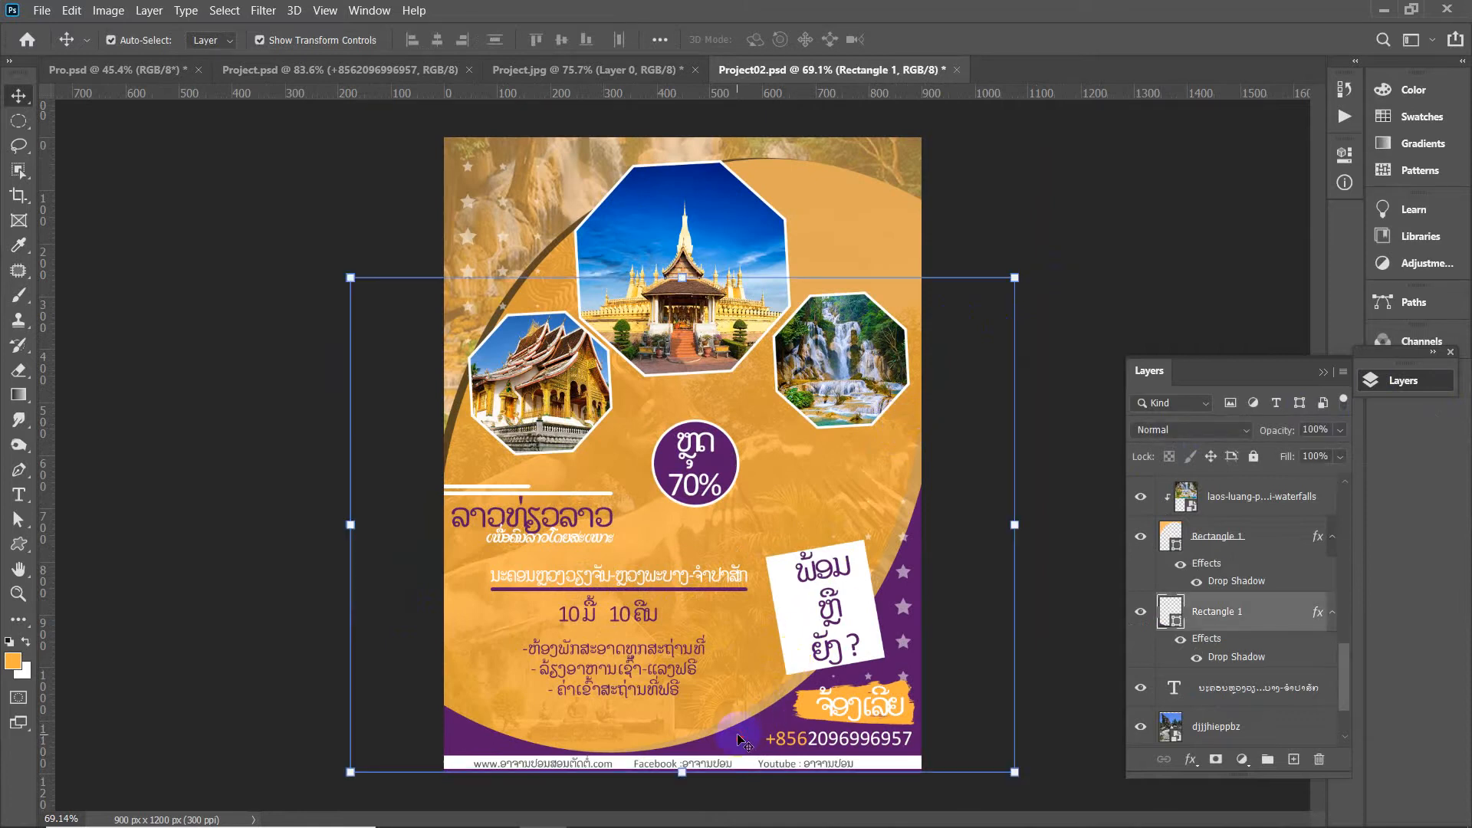
pyautogui.doubleClick(1263, 617)
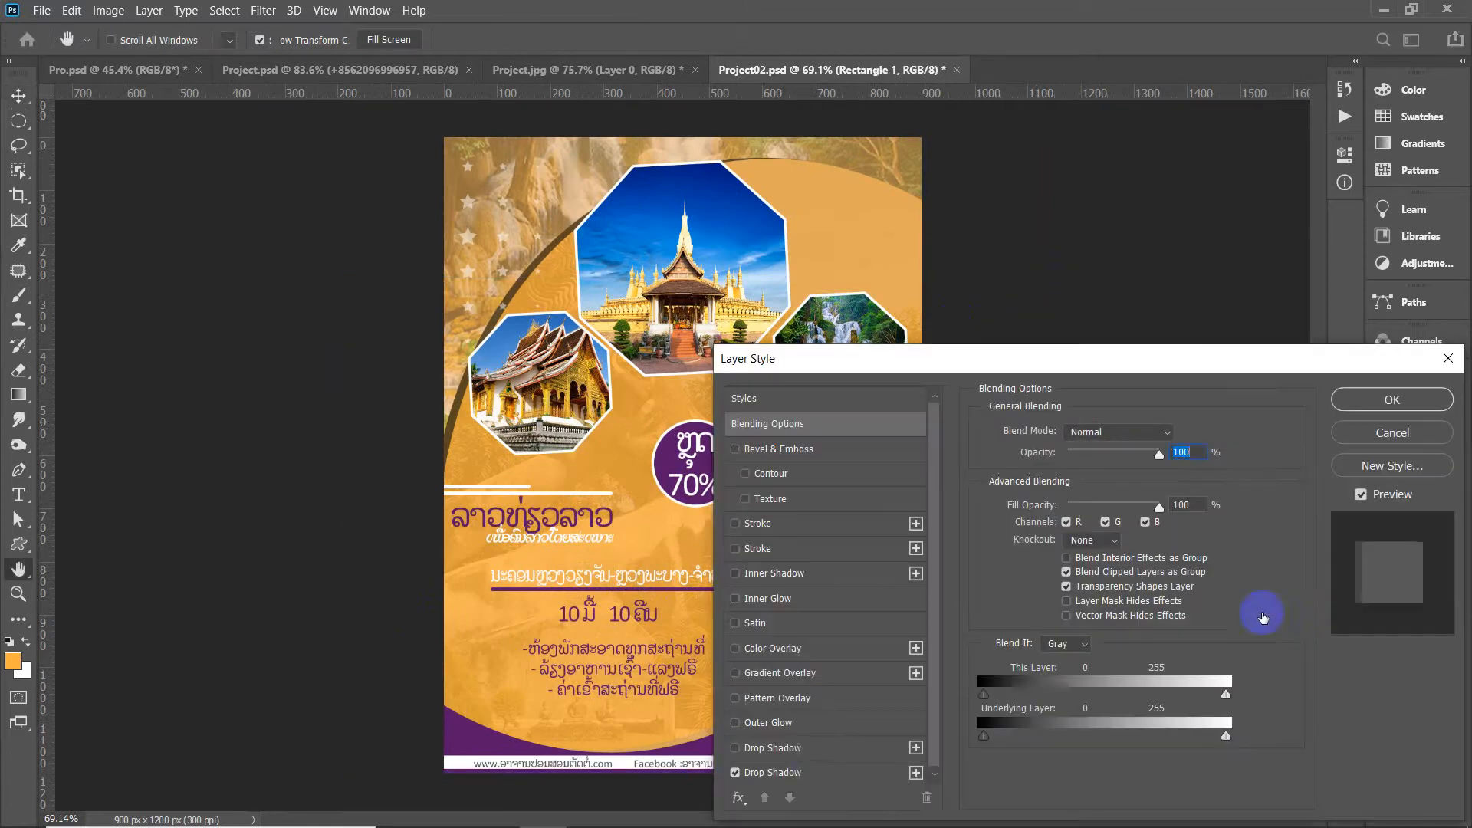
pyautogui.click(812, 773)
pyautogui.click(1175, 447)
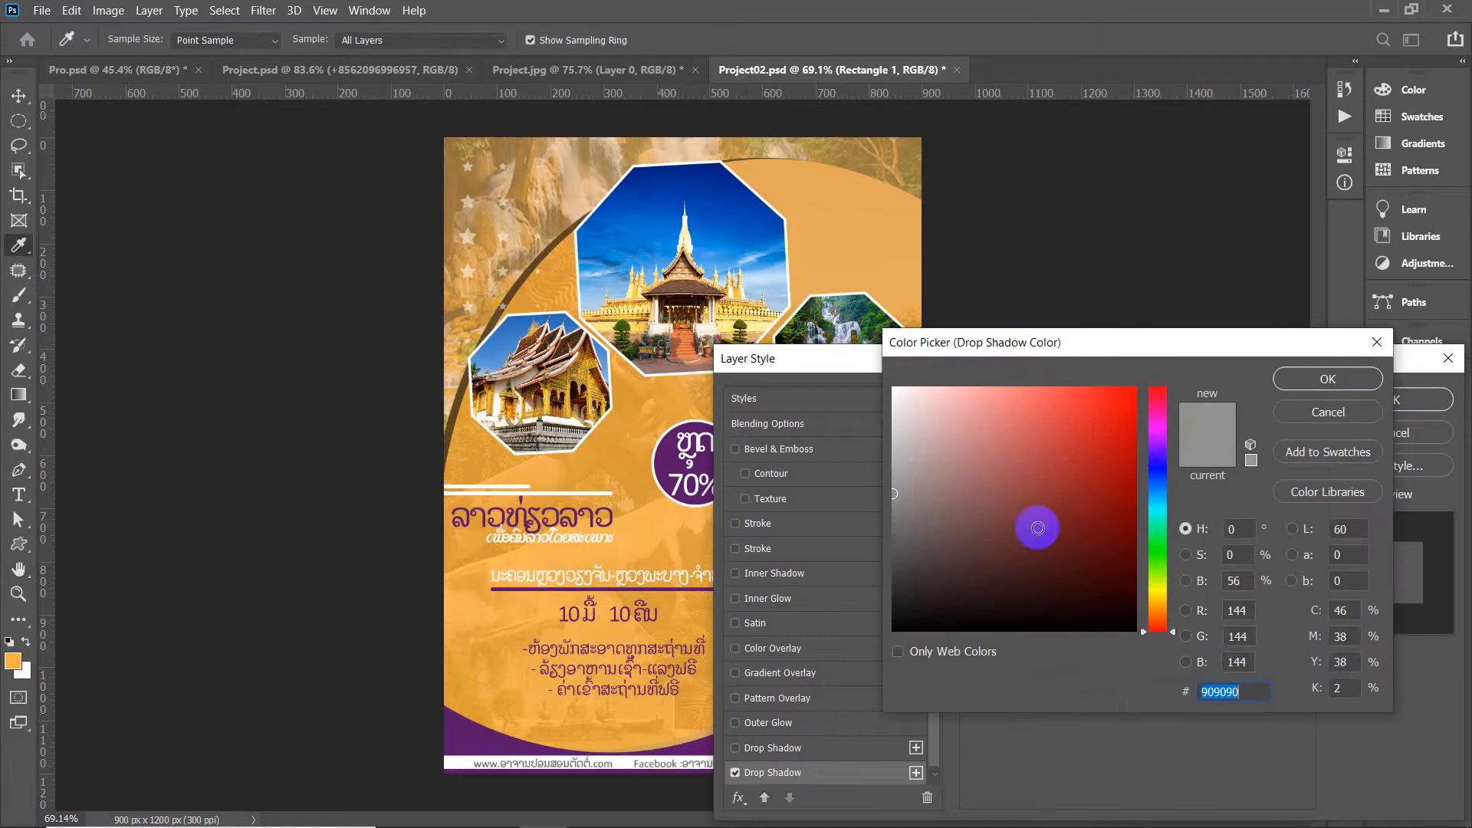
pyautogui.moveTo(1035, 526); pyautogui.dragTo(895, 630)
pyautogui.click(1326, 379)
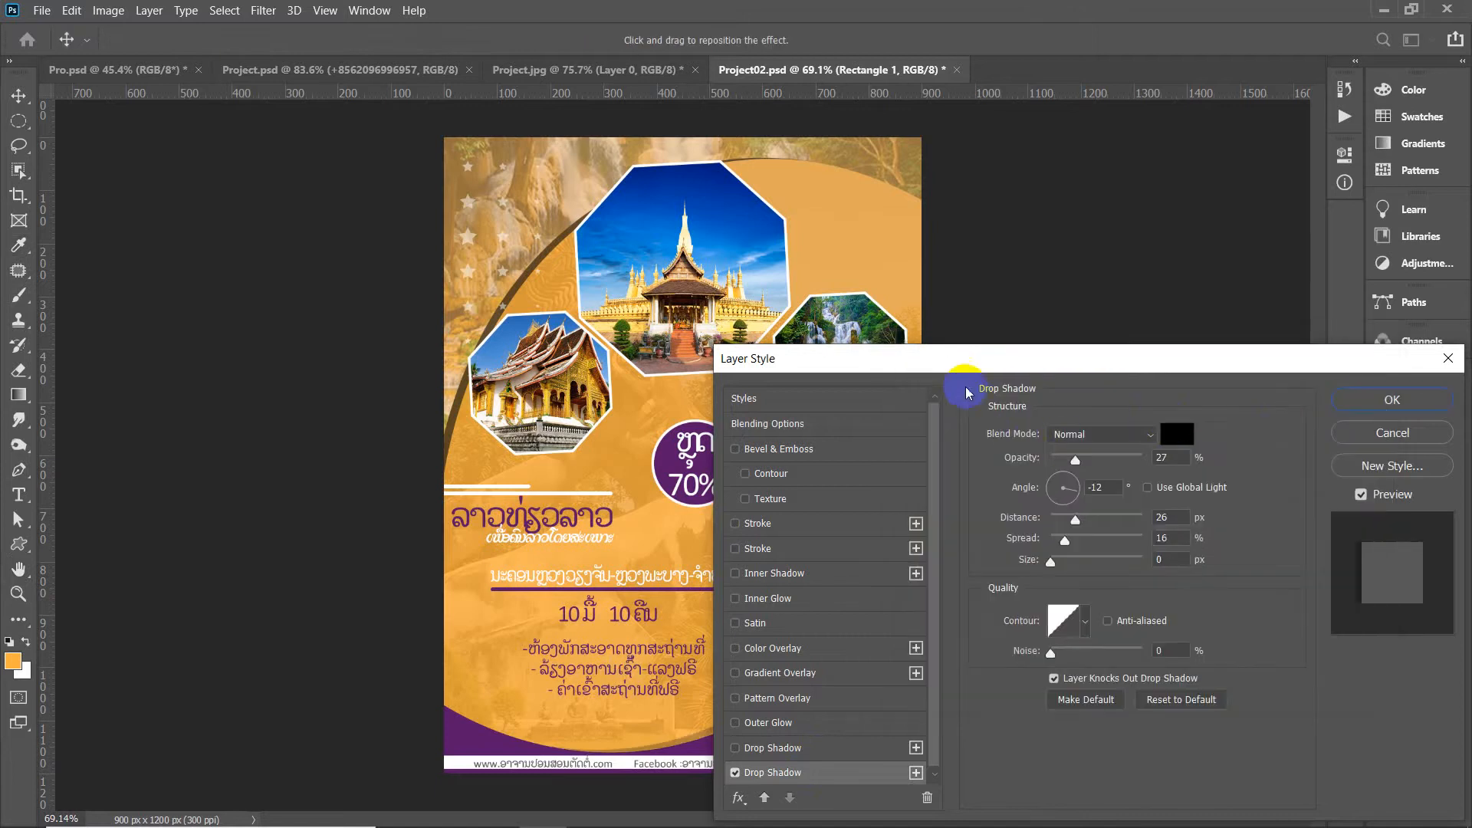
pyautogui.moveTo(933, 347); pyautogui.dragTo(1148, 266)
pyautogui.moveTo(1300, 370); pyautogui.dragTo(1326, 371)
pyautogui.moveTo(1257, 268); pyautogui.dragTo(886, 268)
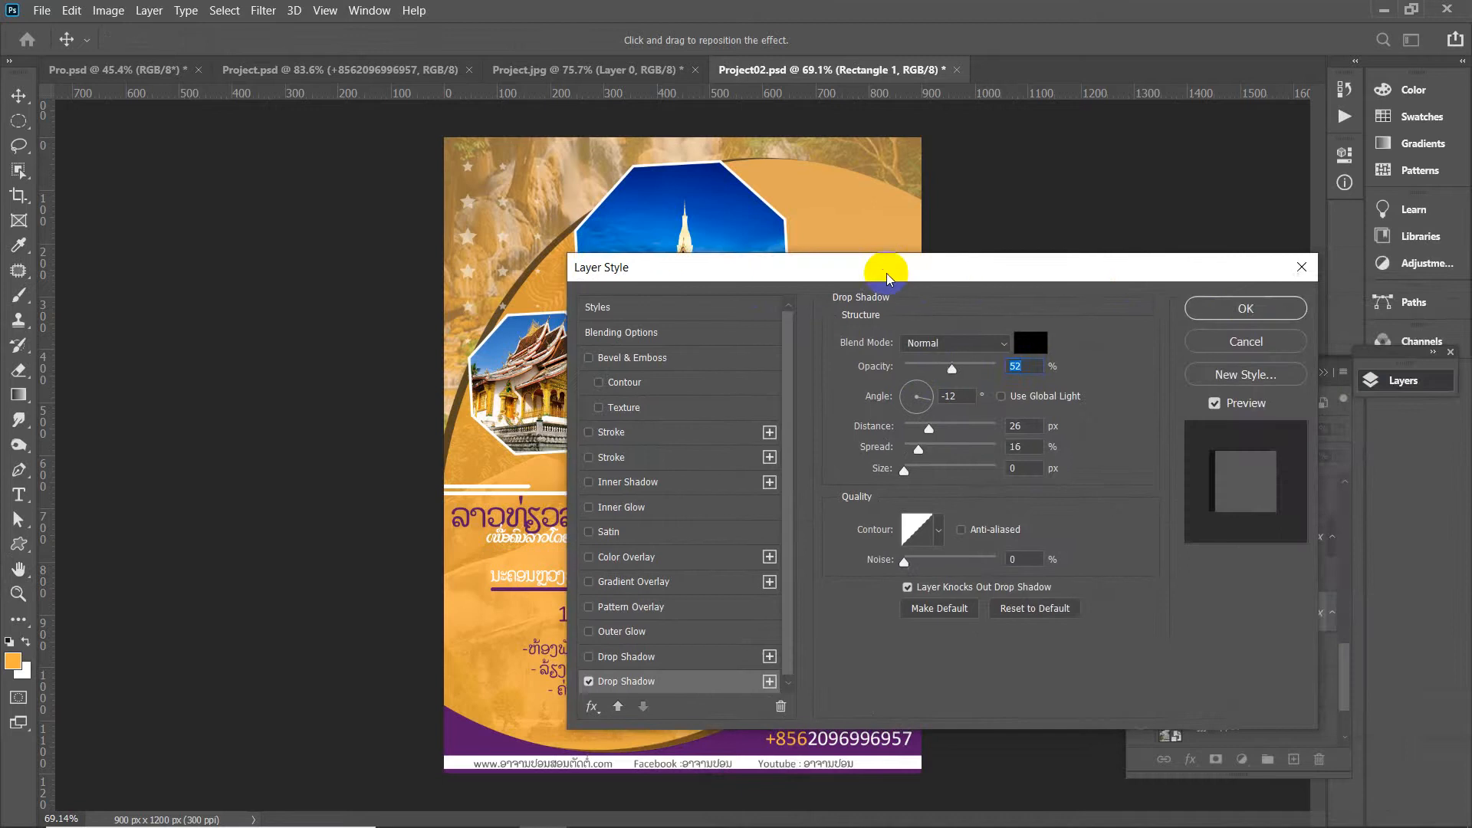
pyautogui.click(1247, 309)
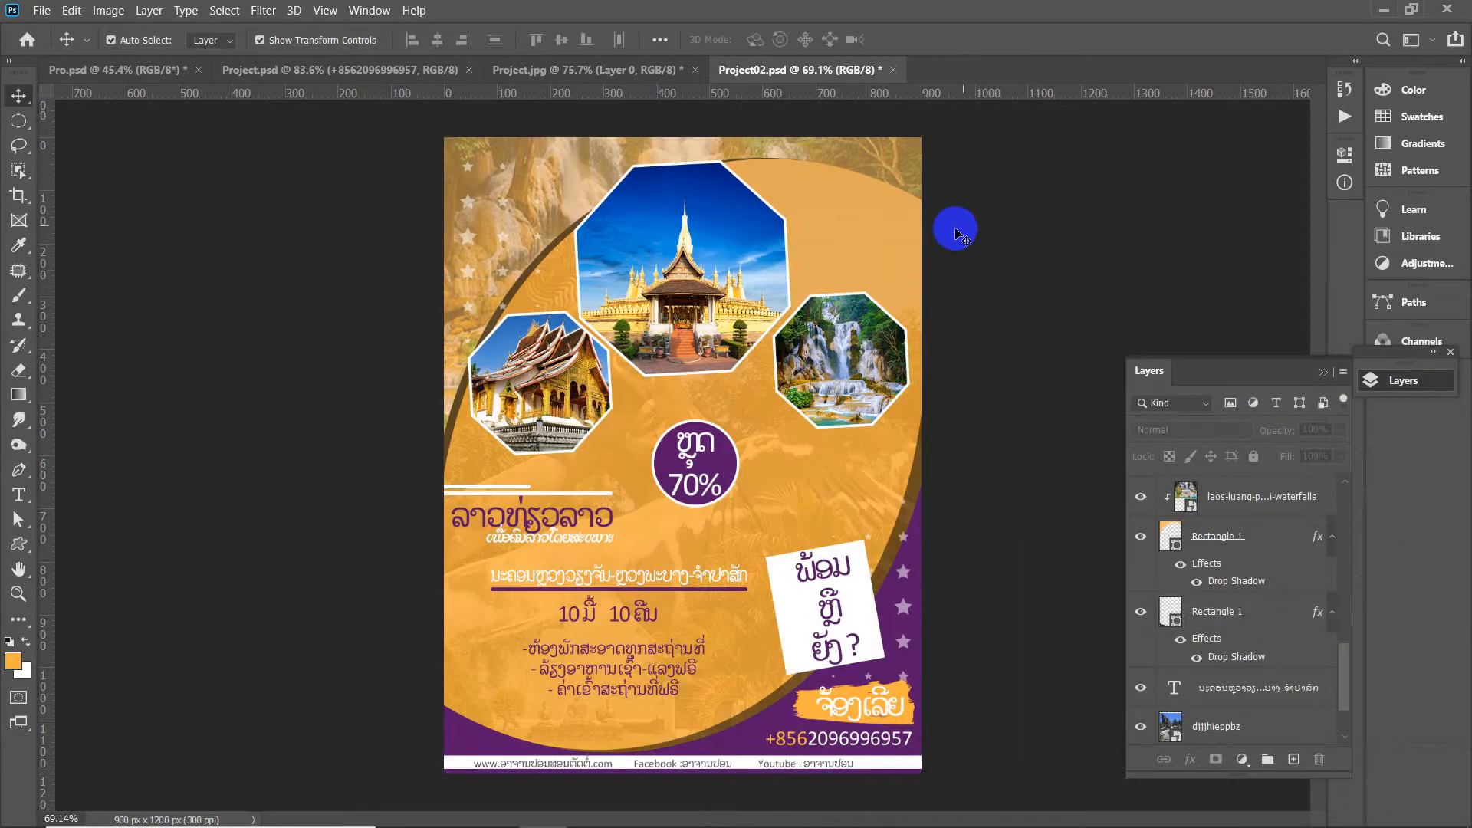
pyautogui.scroll(1, 928, 241)
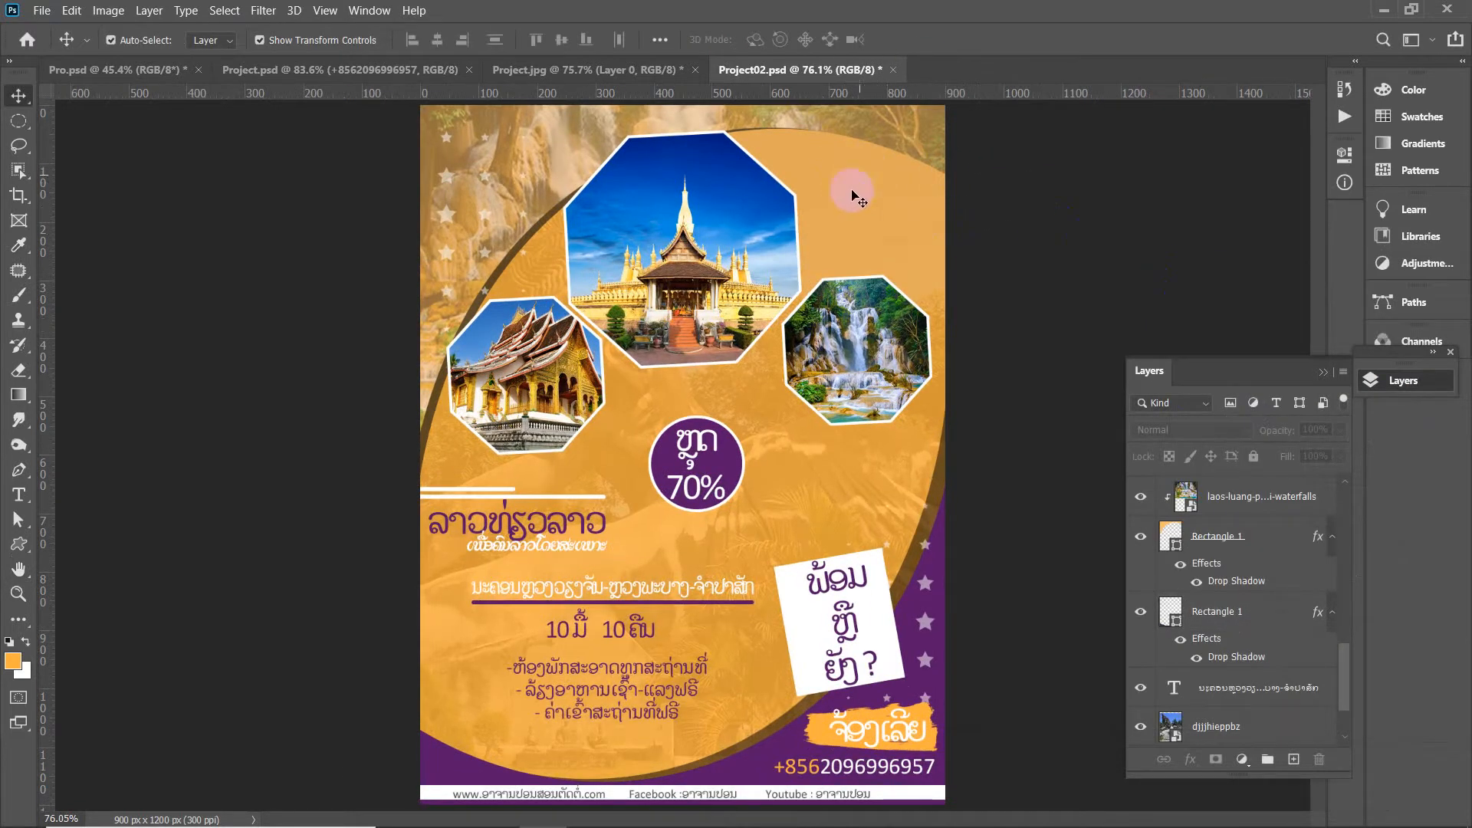
pyautogui.scroll(-1, 921, 307)
pyautogui.scroll(1, 744, 503)
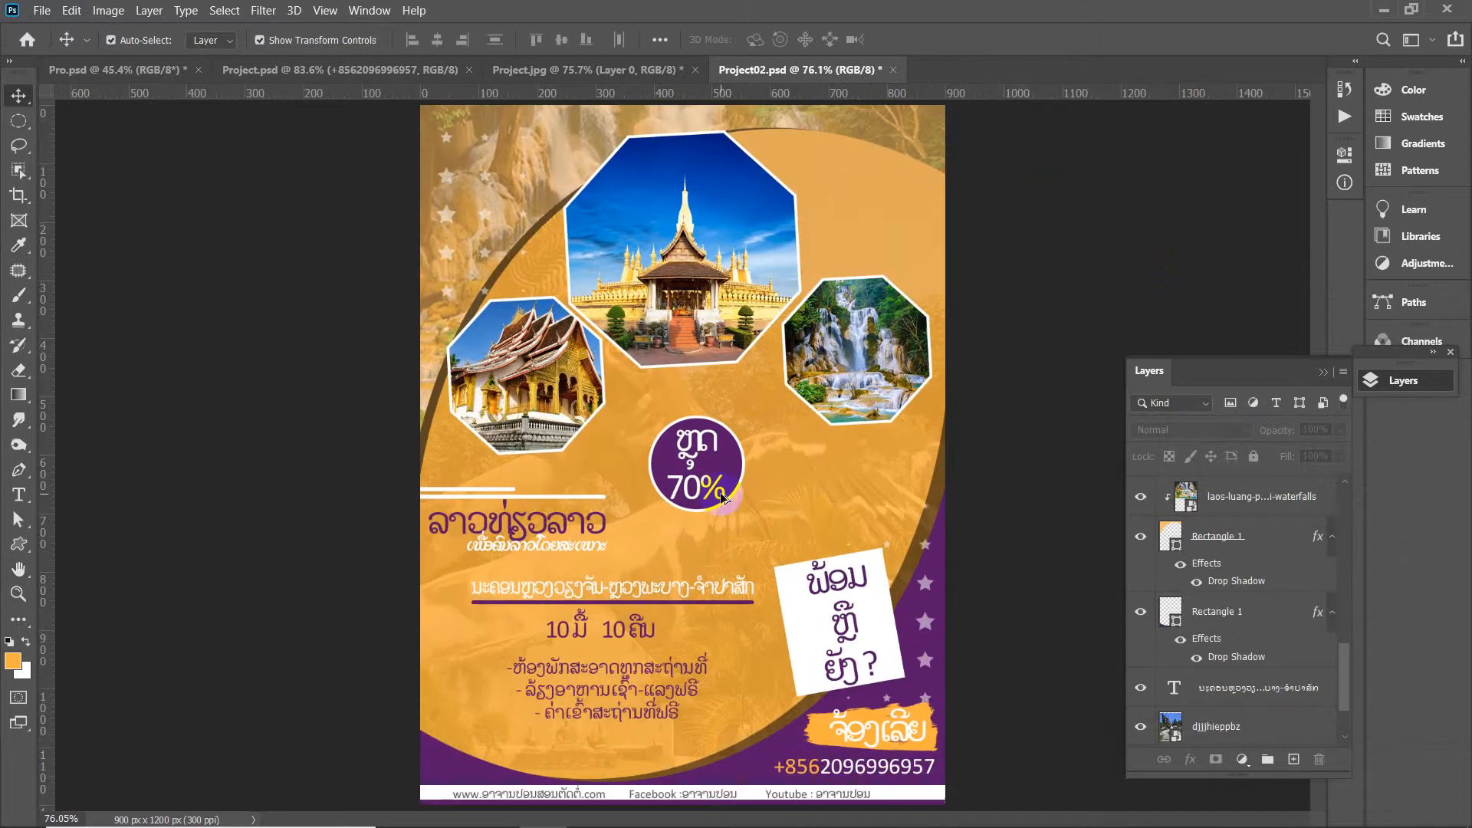
pyautogui.click(816, 496)
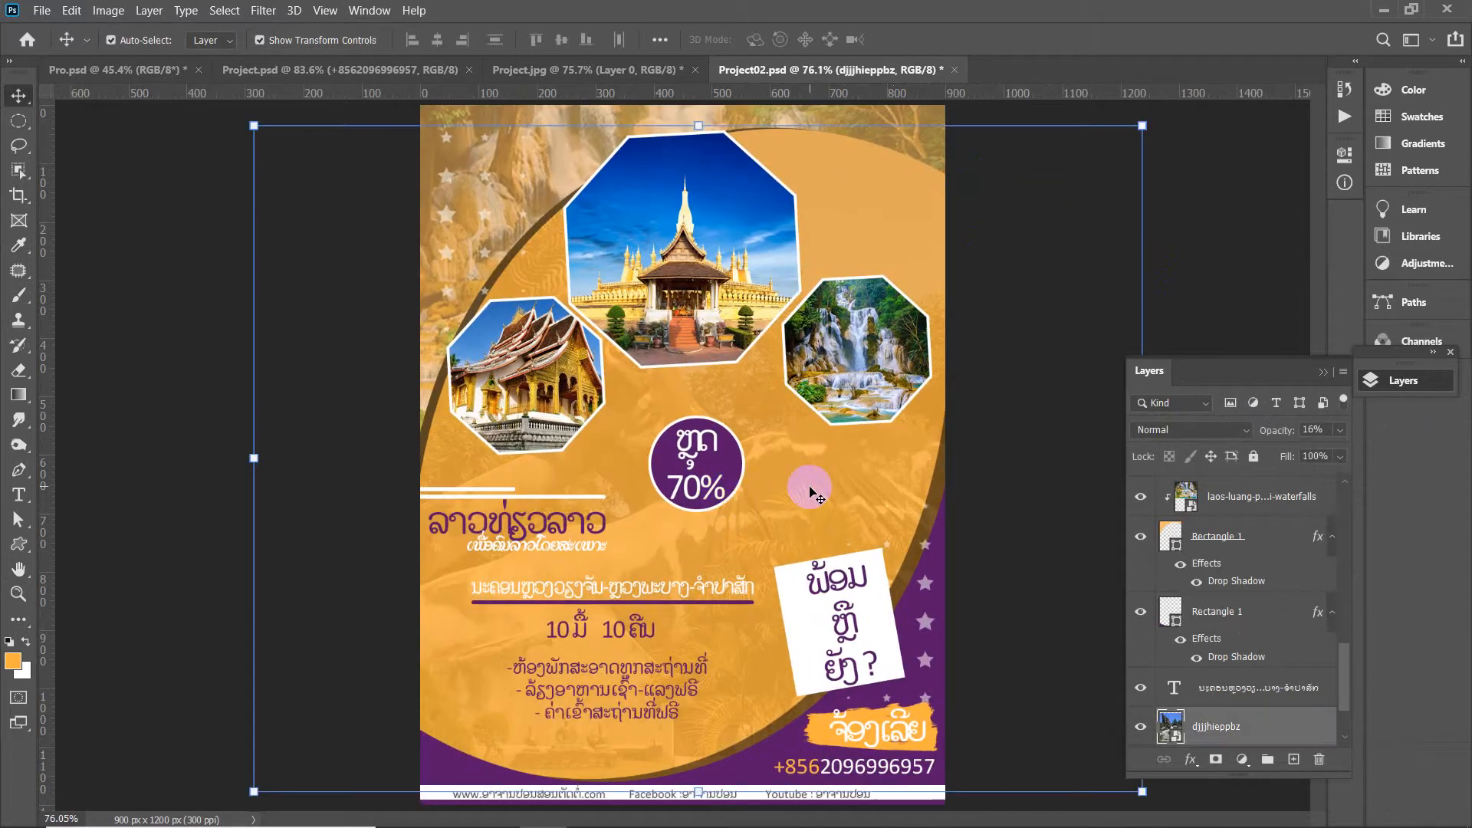
pyautogui.click(1013, 410)
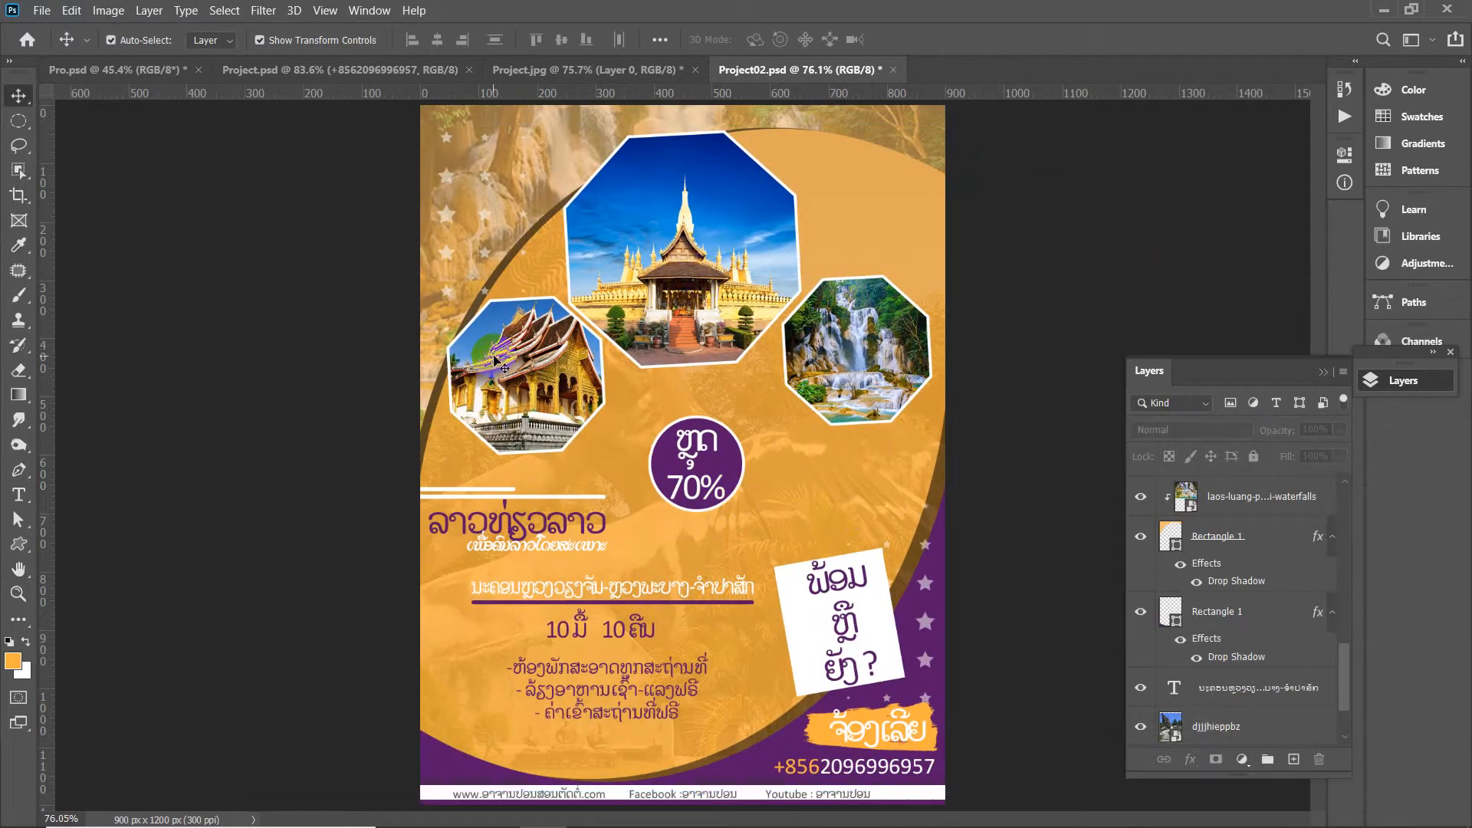
pyautogui.moveTo(504, 369); pyautogui.dragTo(500, 356)
pyautogui.click(1042, 221)
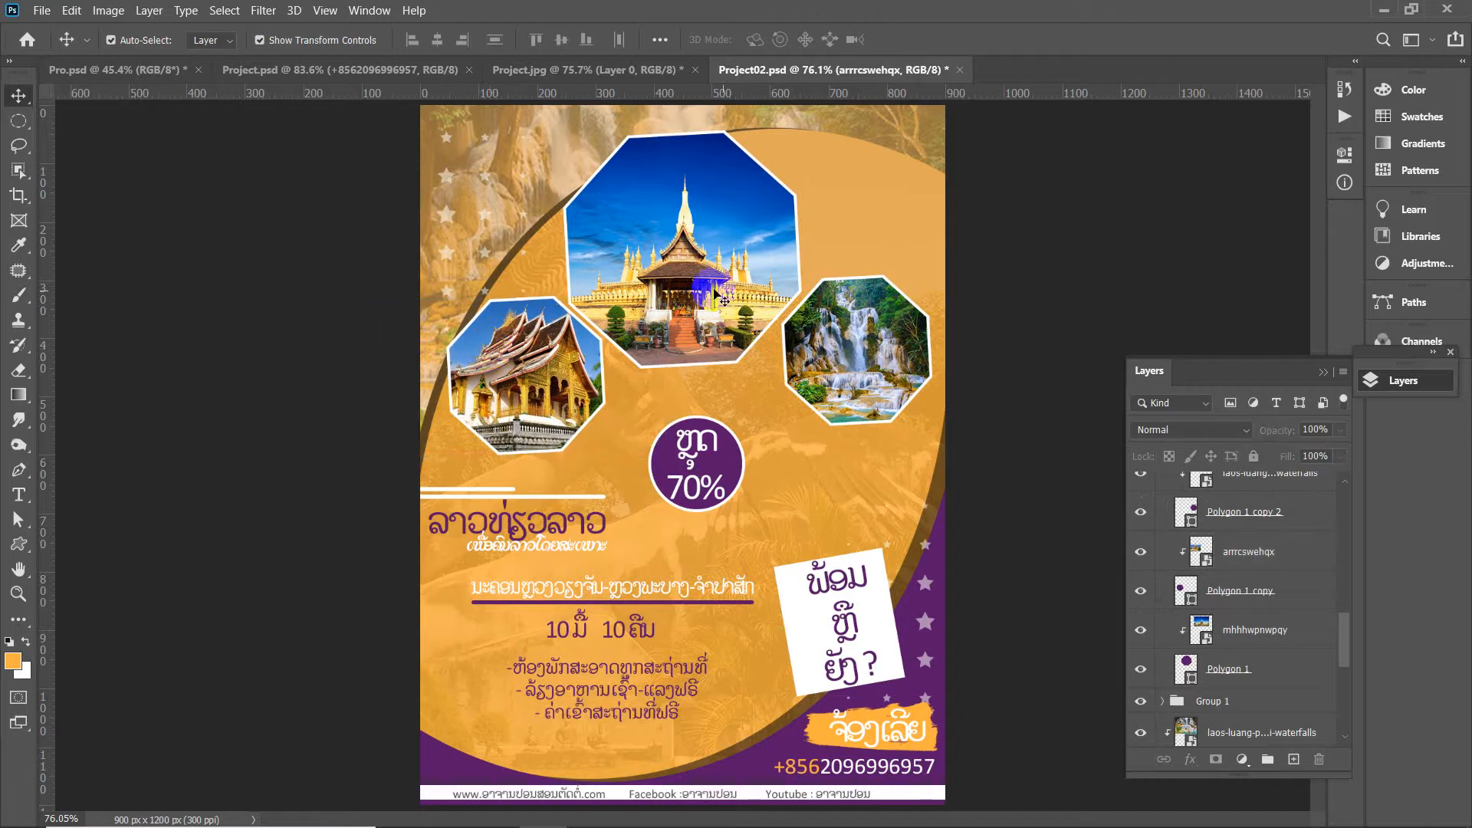
# Select the Pitures group that holds the three octagon photos and toggle its visibility to check its contents
pyautogui.click(692, 278)
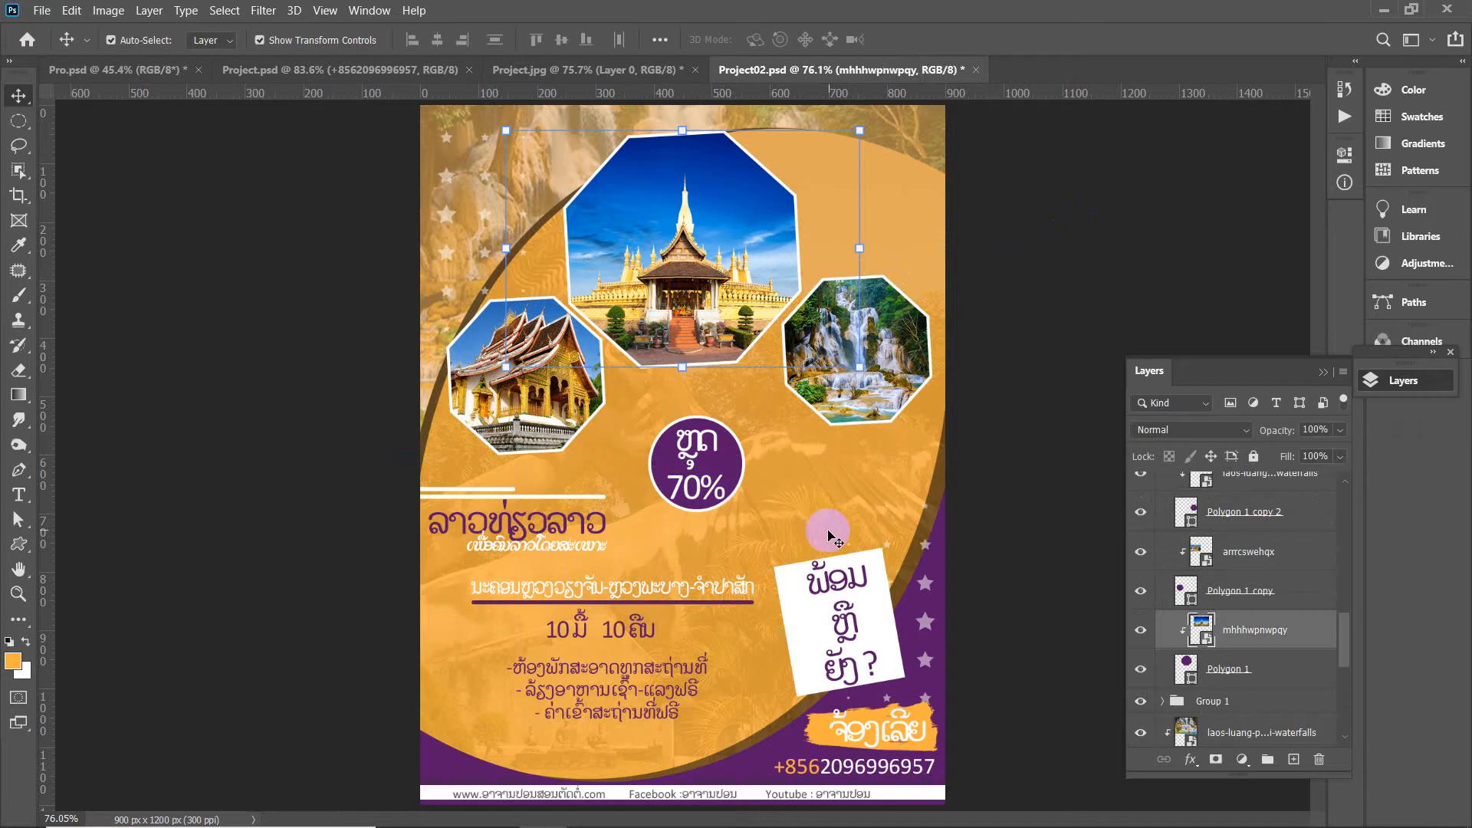
pyautogui.click(1313, 512)
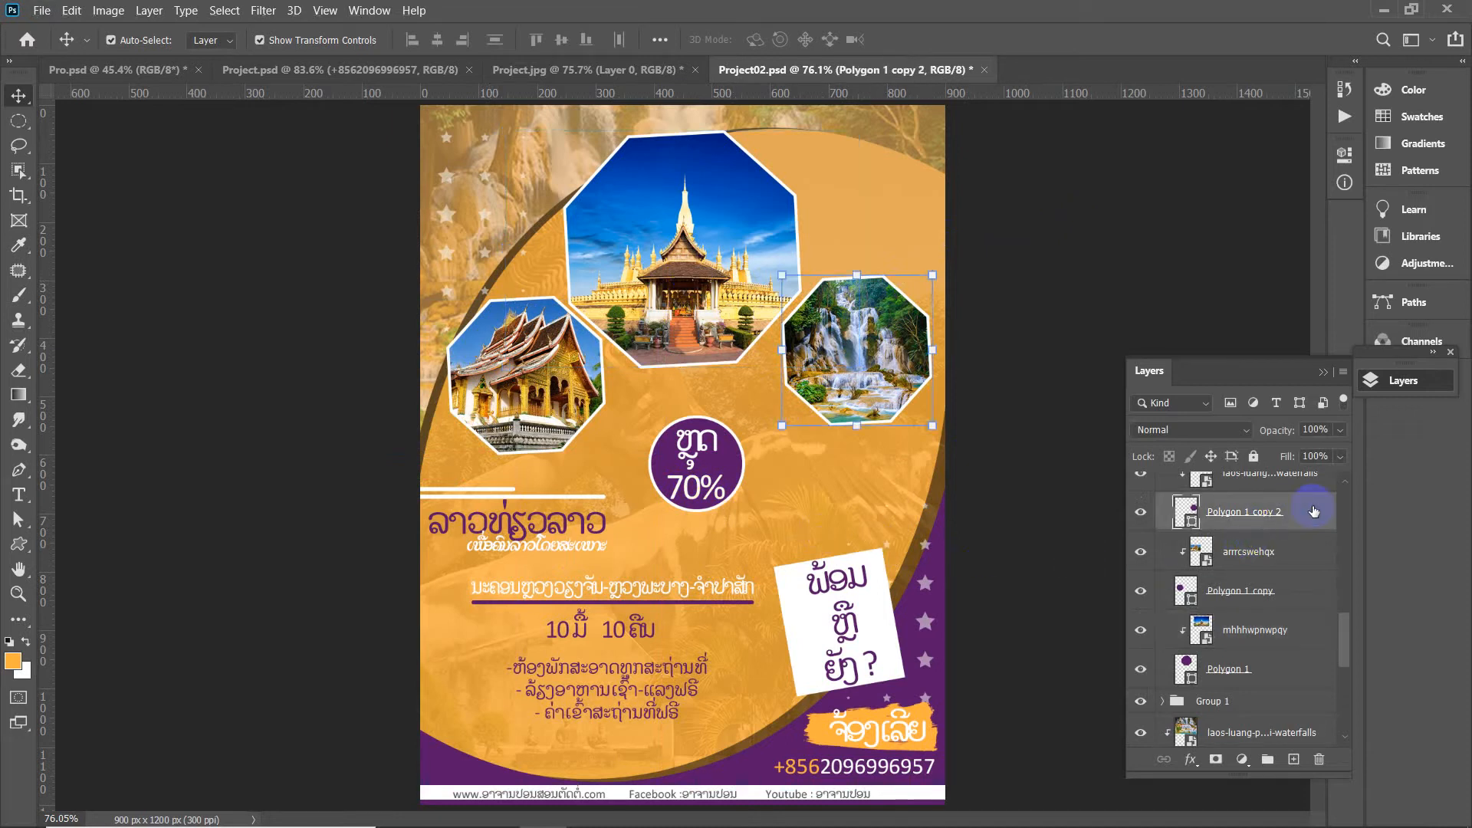
pyautogui.scroll(3, 1269, 541)
pyautogui.click(1242, 641)
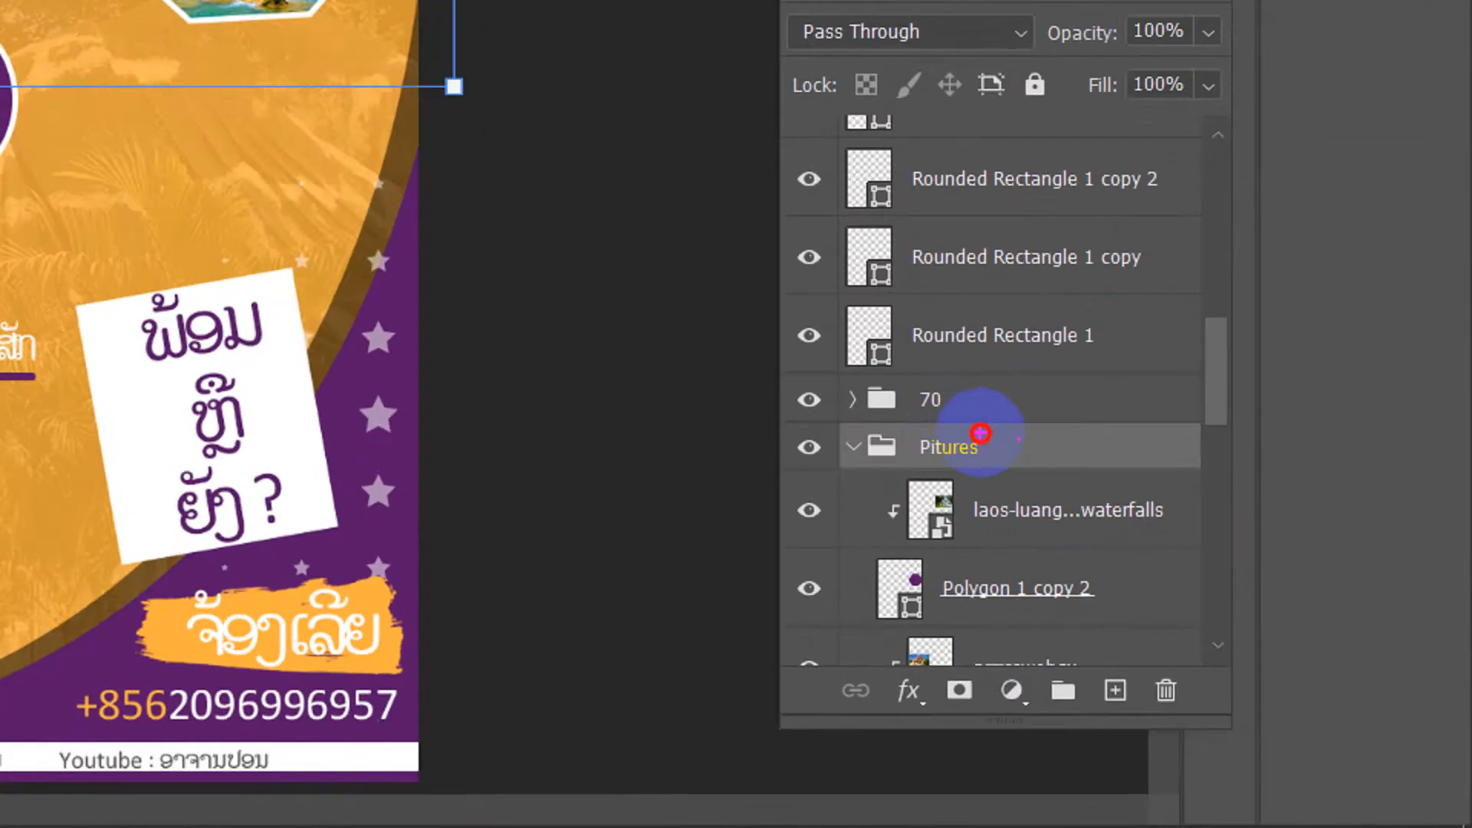
pyautogui.moveTo(981, 434)
pyautogui.mouseDown()
pyautogui.moveTo(843, 420)
pyautogui.moveTo(806, 450)
pyautogui.moveTo(977, 460)
pyautogui.moveTo(997, 437)
pyautogui.mouseUp()
pyautogui.press('Escape')
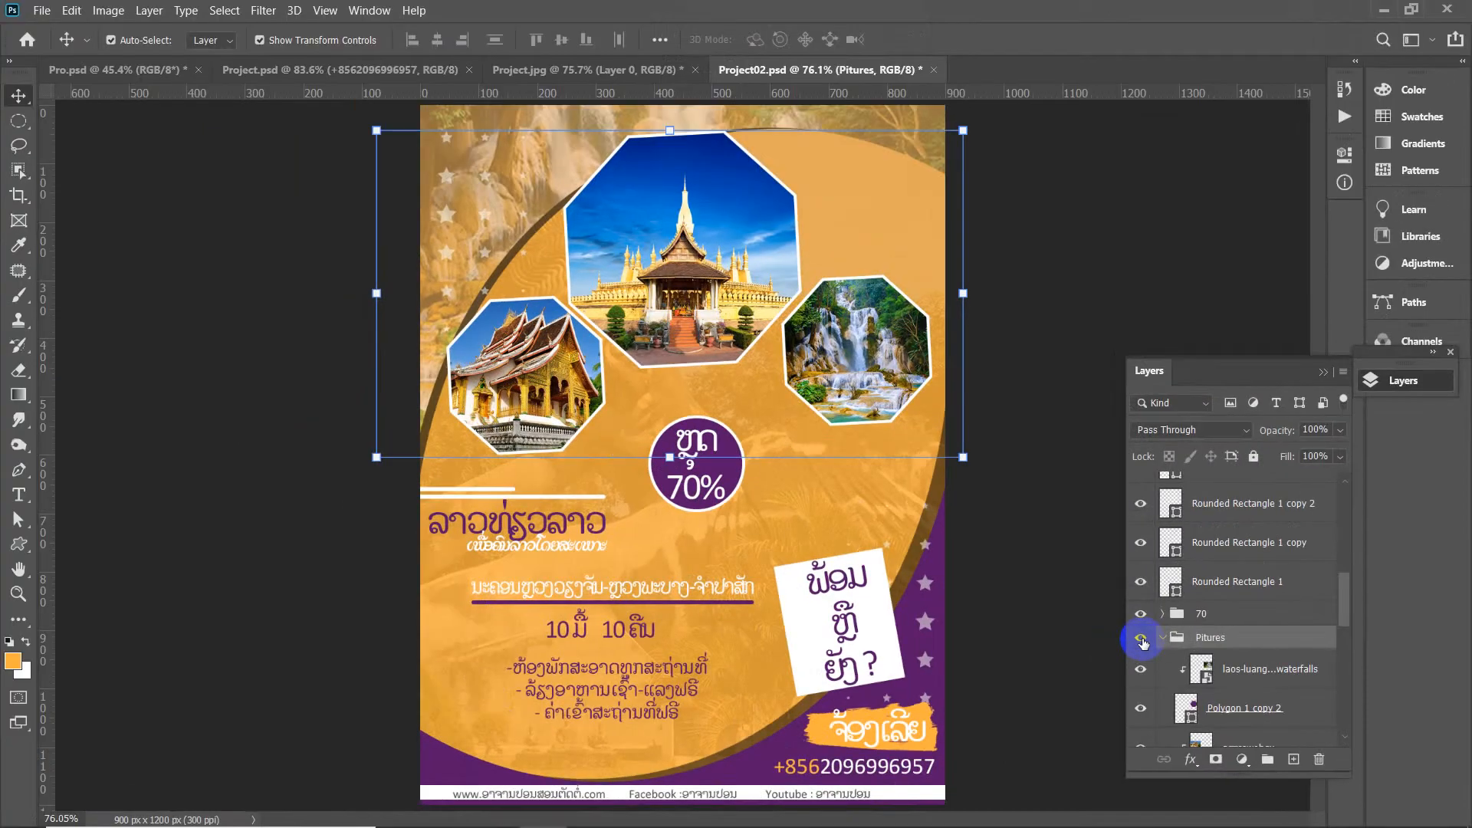
pyautogui.click(1142, 639)
pyautogui.click(1142, 639)
pyautogui.click(1142, 638)
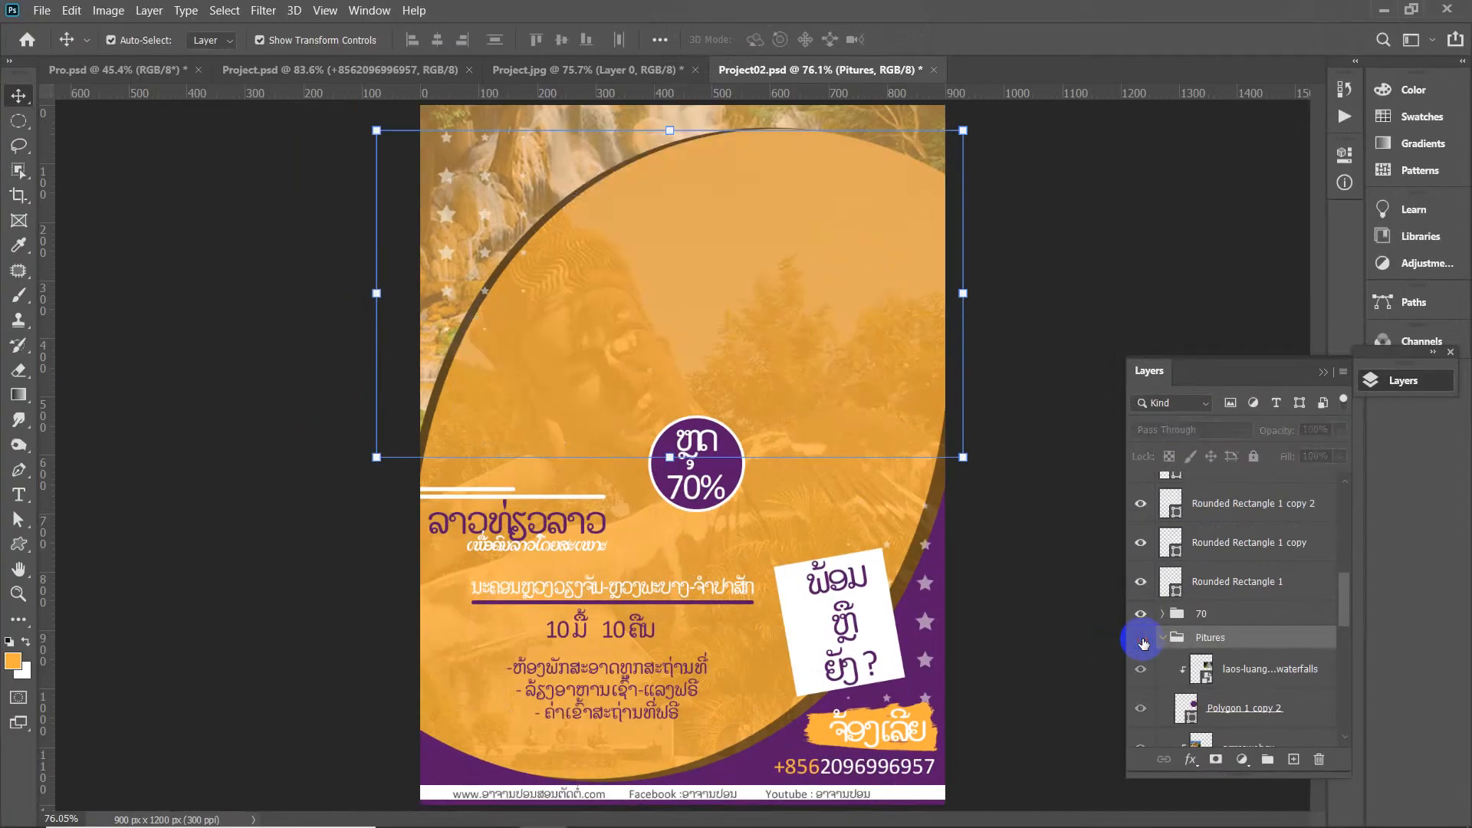
pyautogui.click(1142, 639)
# Add a black (000000) drop shadow at 100% opacity to the Pitures group
pyautogui.doubleClick(1267, 639)
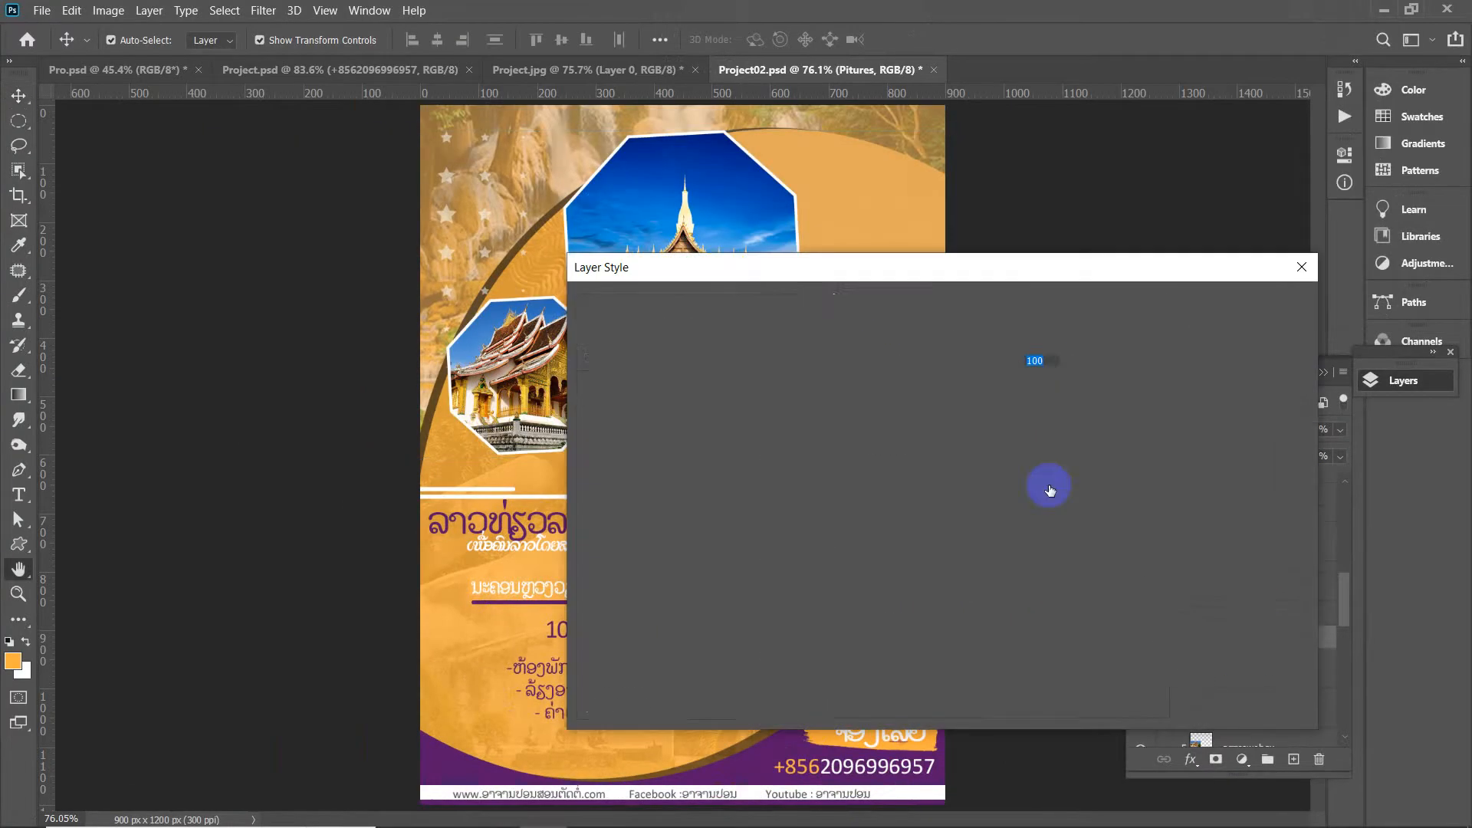
pyautogui.moveTo(805, 264); pyautogui.dragTo(992, 173)
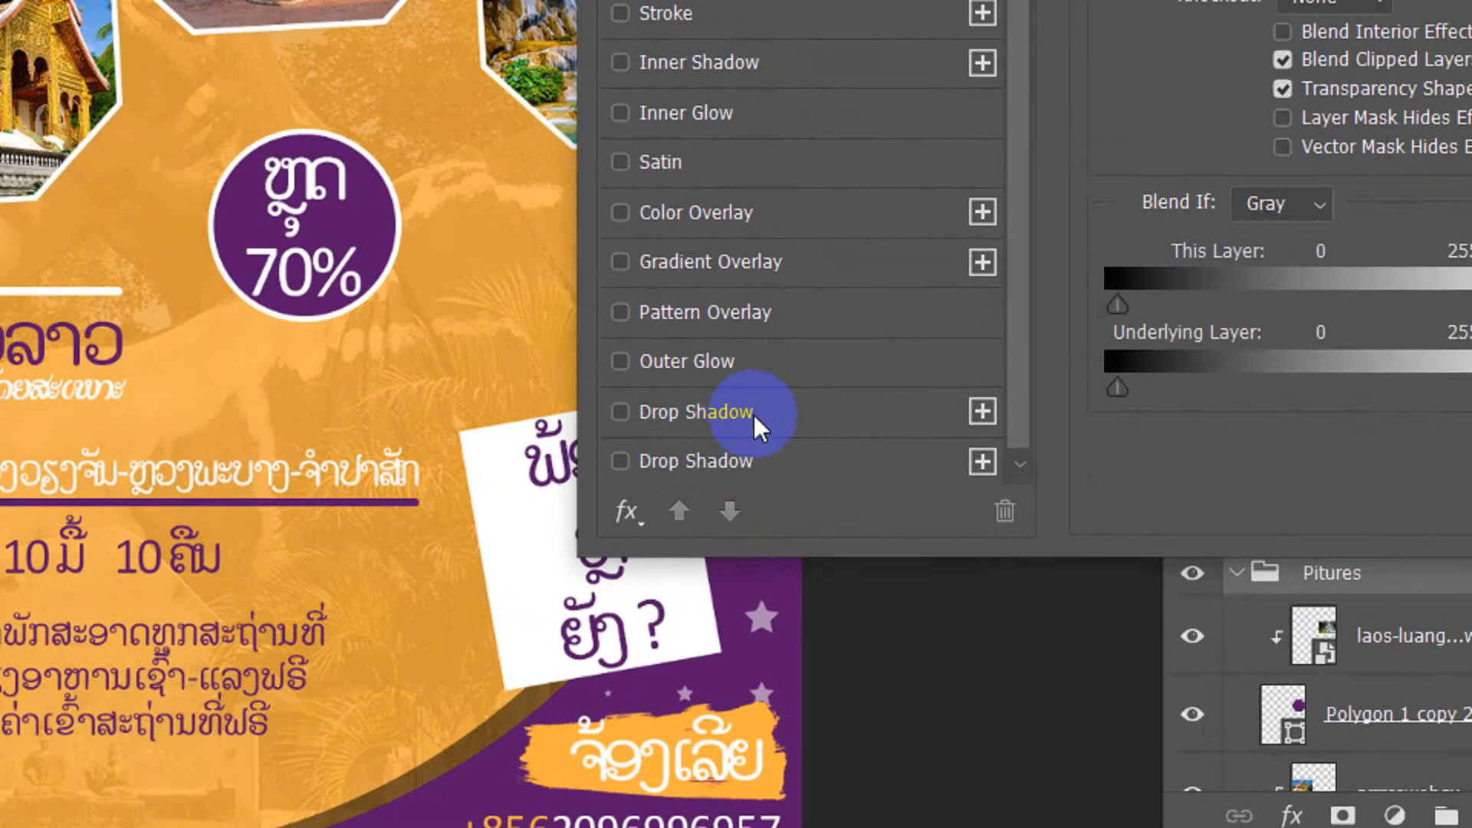
pyautogui.click(758, 416)
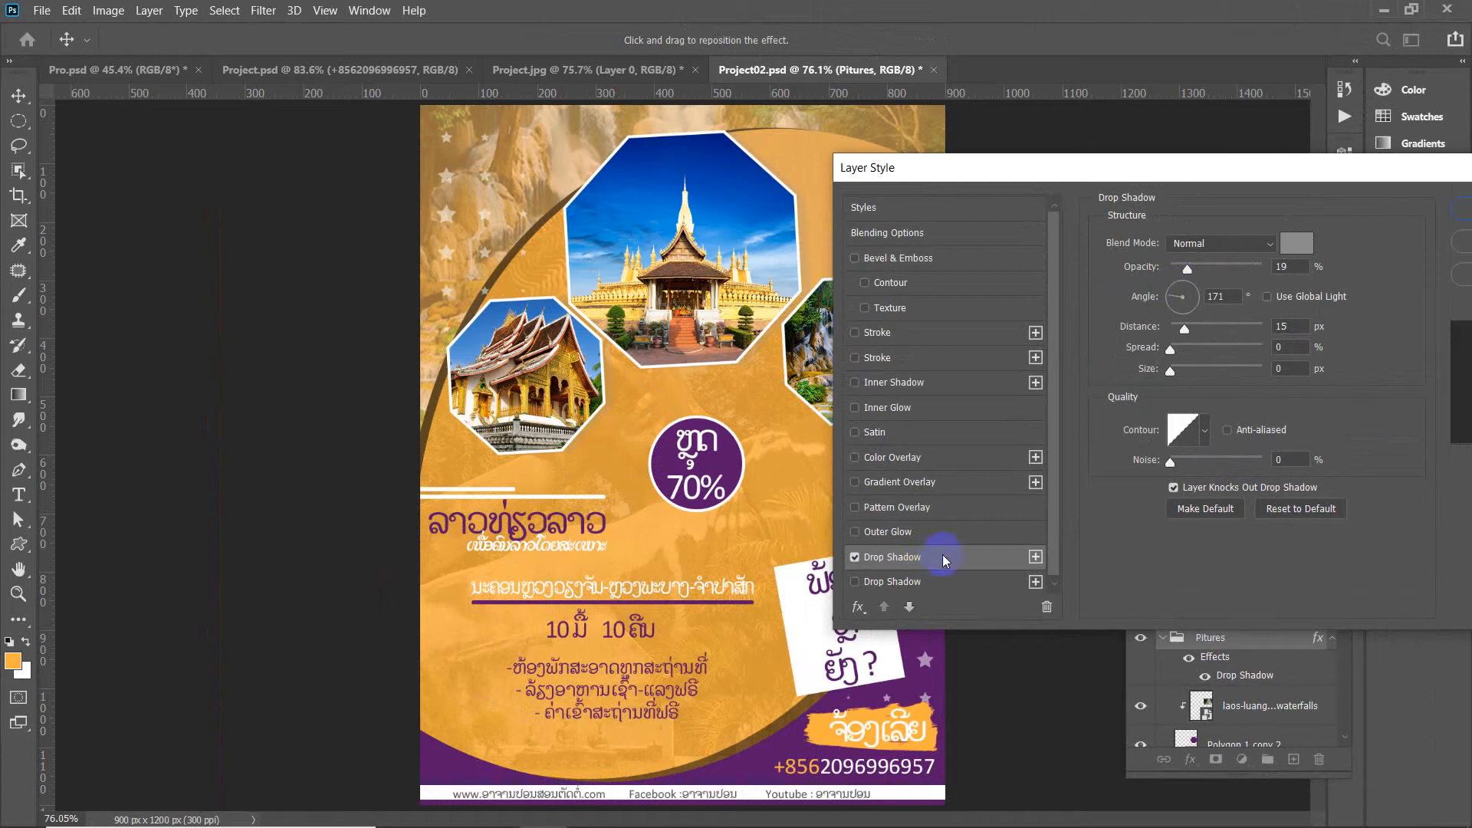
pyautogui.moveTo(905, 178); pyautogui.dragTo(960, 220)
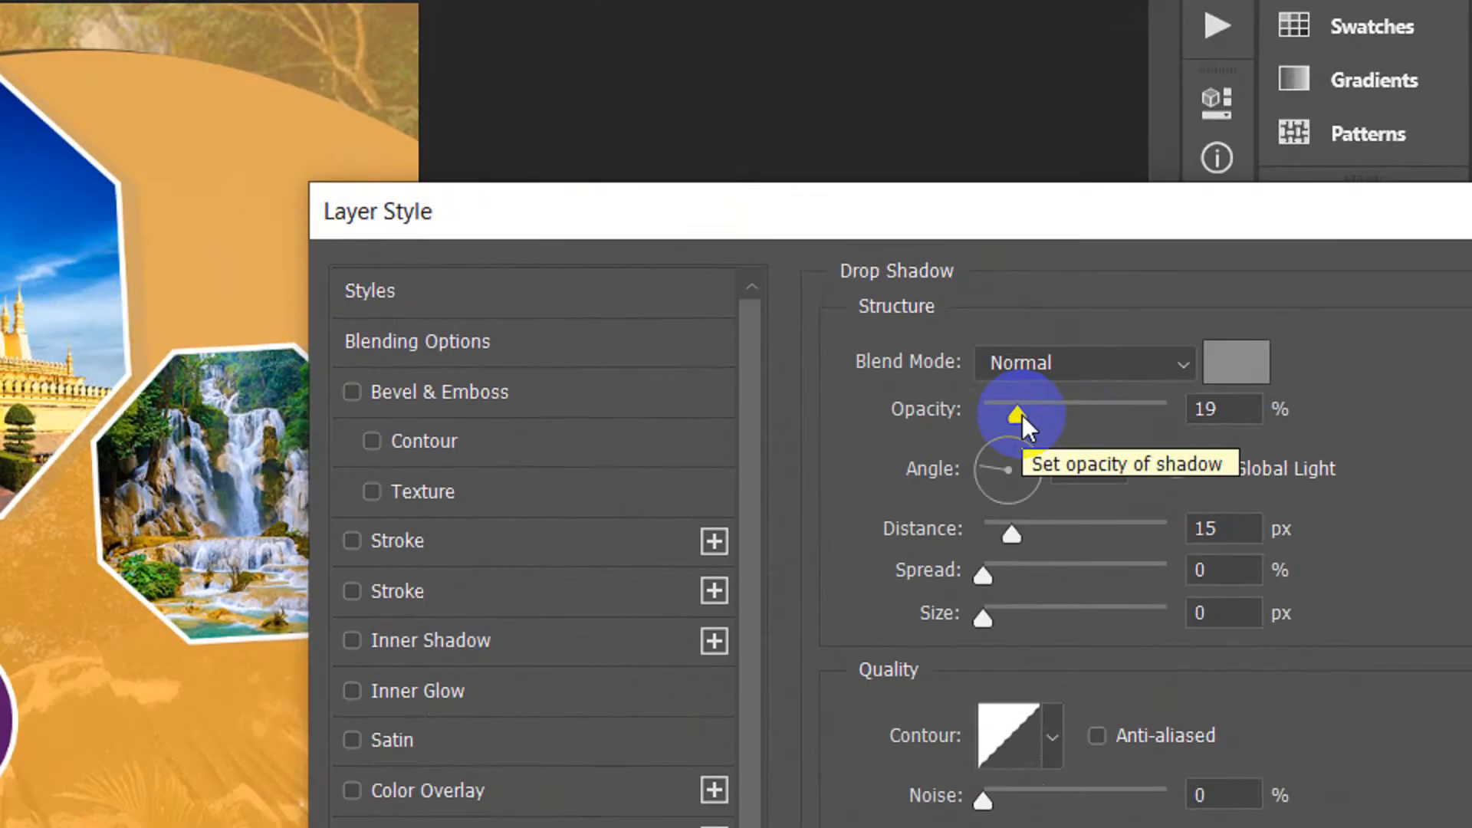
pyautogui.moveTo(1023, 416); pyautogui.dragTo(1239, 413)
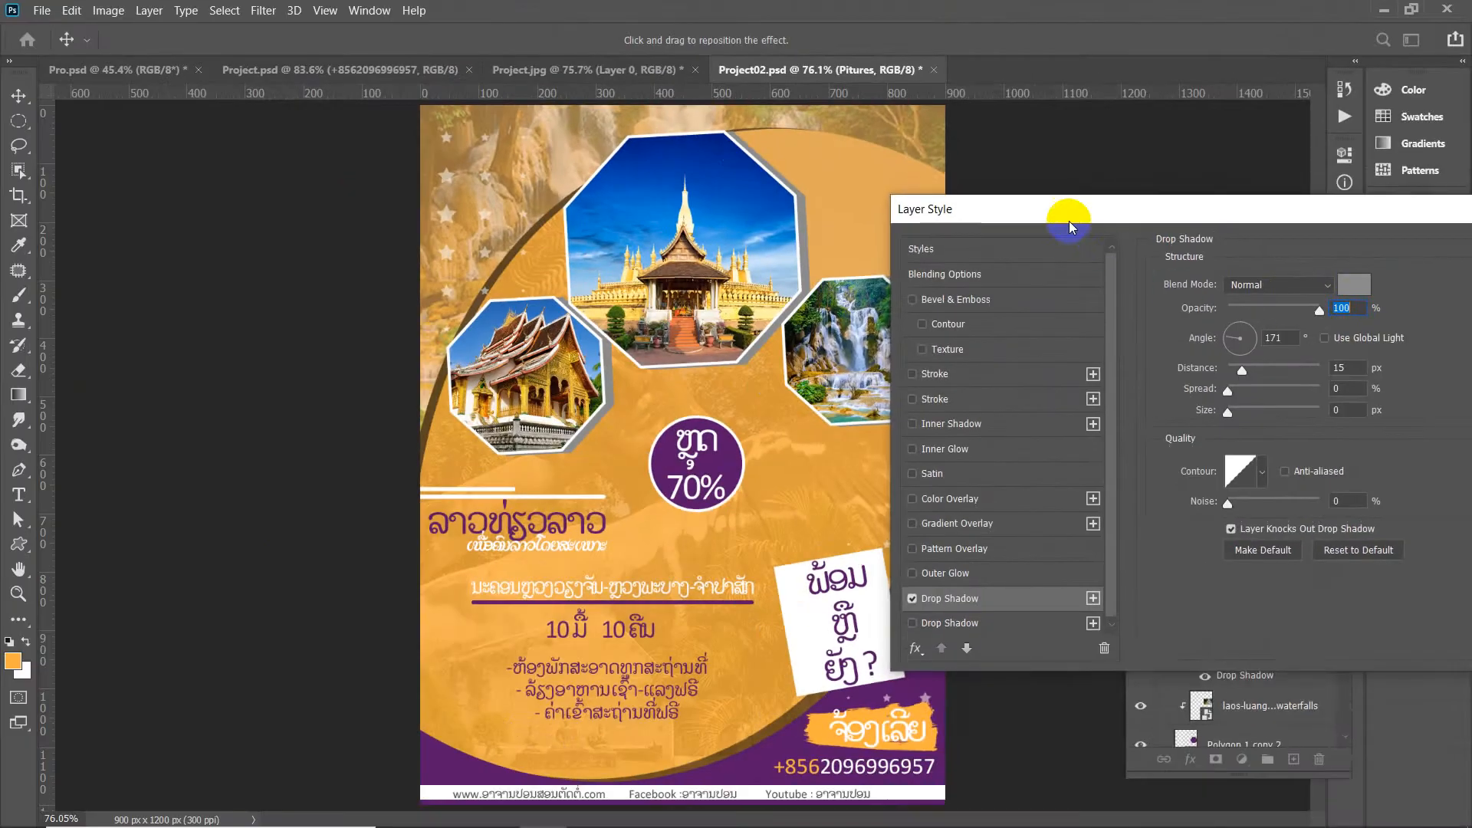
pyautogui.moveTo(670, 233); pyautogui.dragTo(657, 380)
pyautogui.click(1346, 359)
pyautogui.write('000000')
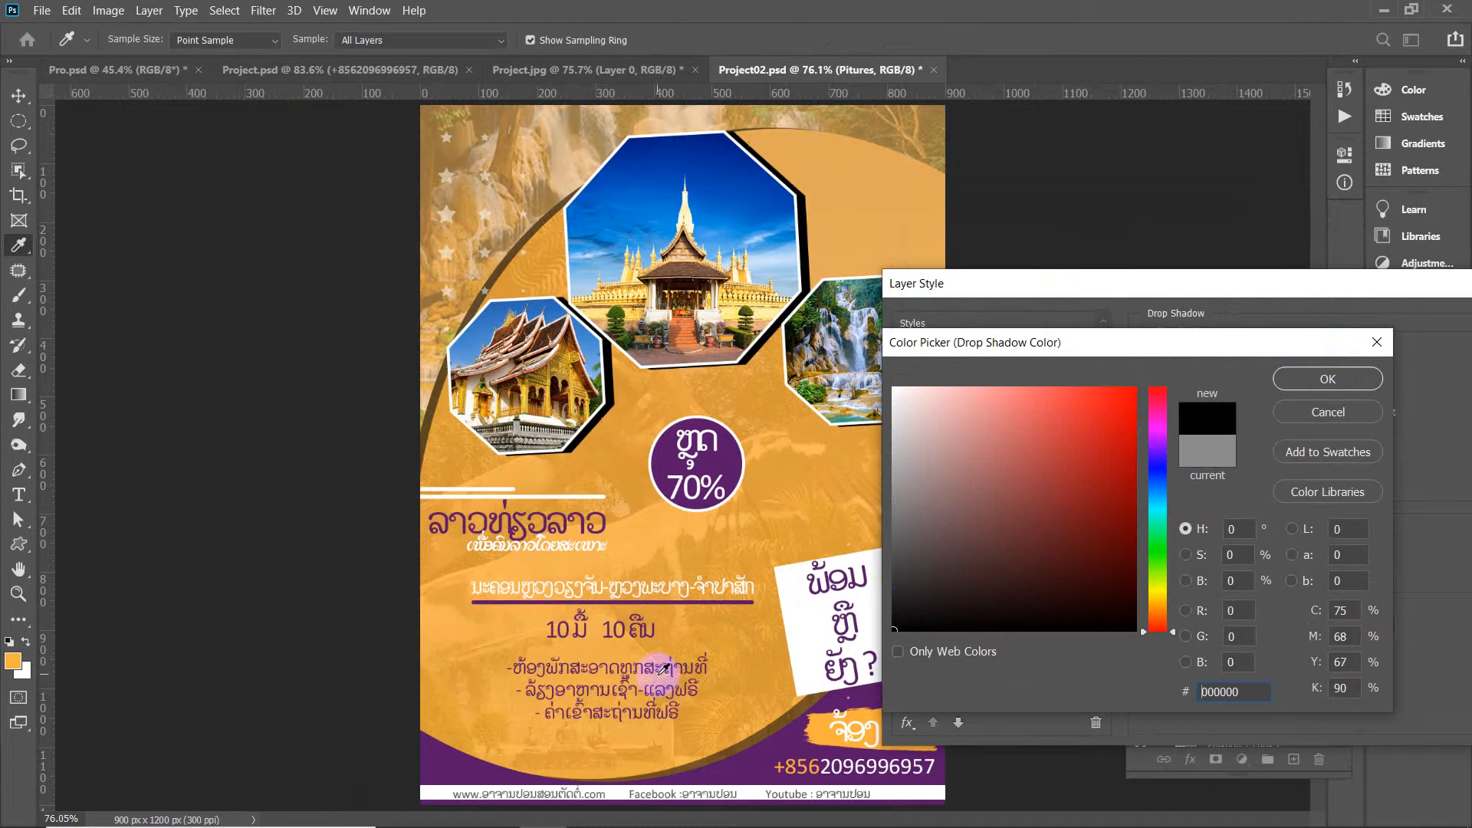
pyautogui.click(1321, 389)
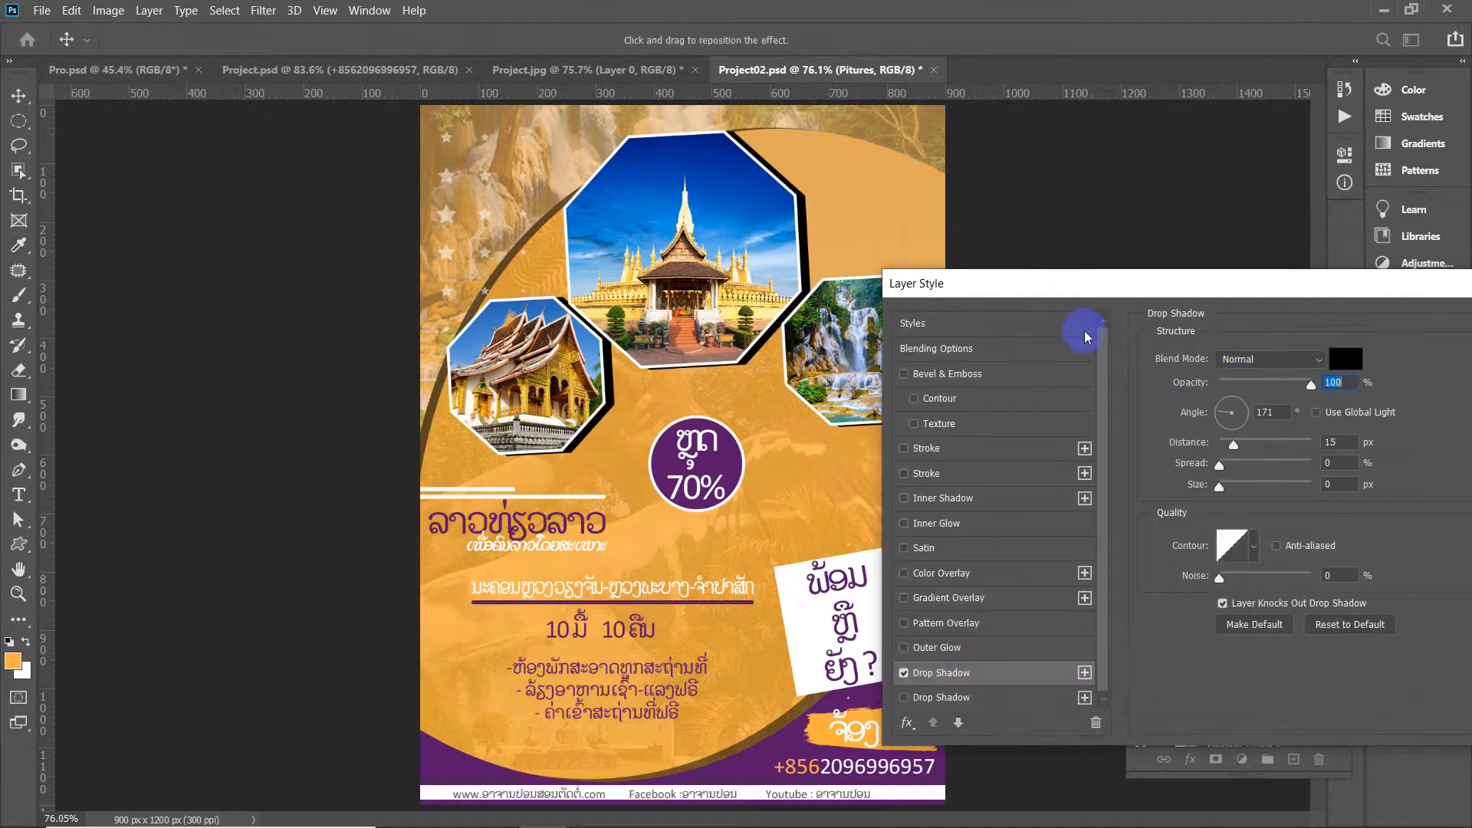
# Set the Pitures group's drop shadow to 46% opacity, a 155° angle and 12 px distance
pyautogui.moveTo(998, 288); pyautogui.dragTo(1066, 171)
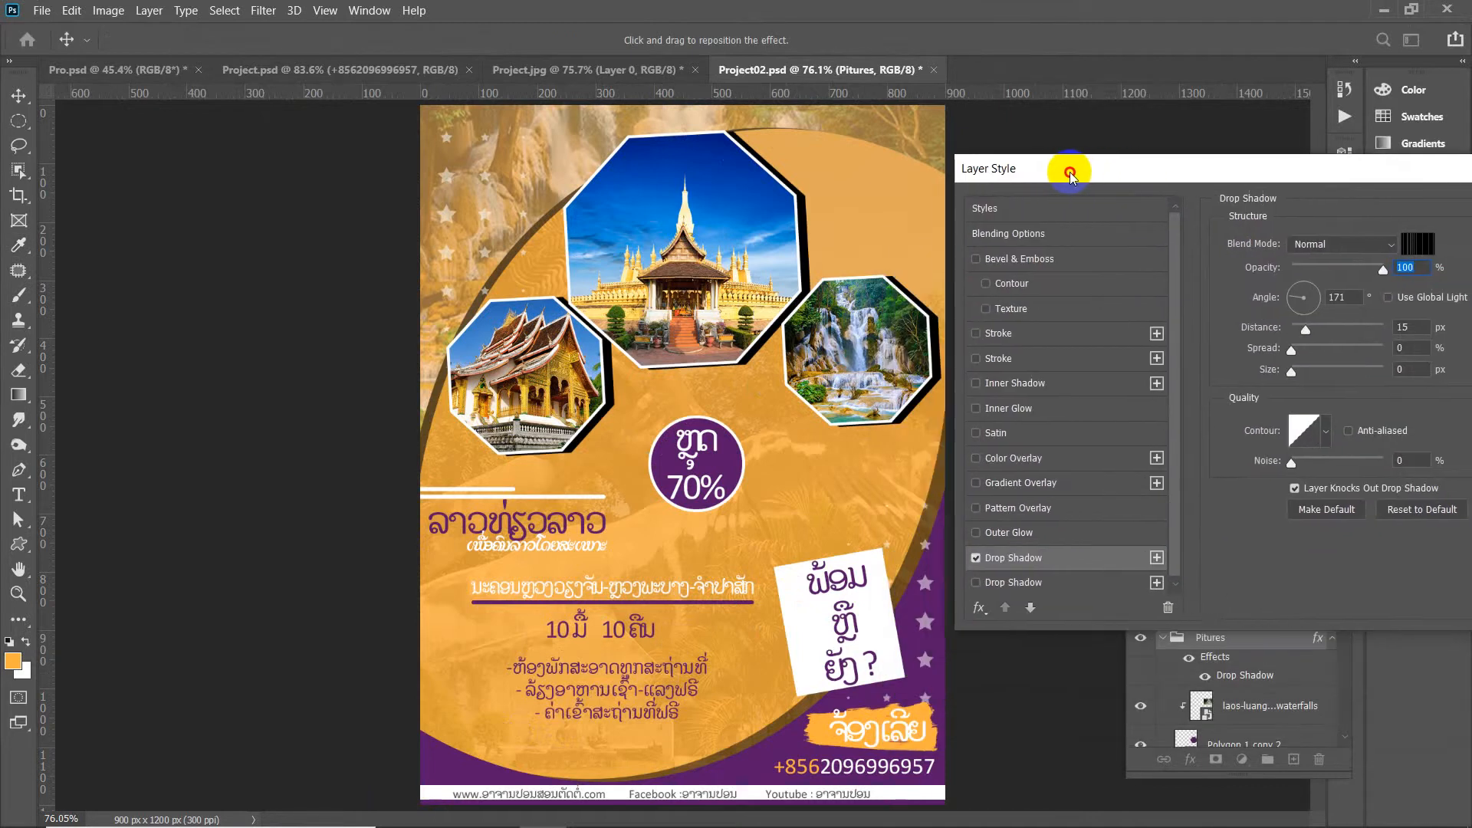
pyautogui.moveTo(1371, 270); pyautogui.dragTo(1326, 269)
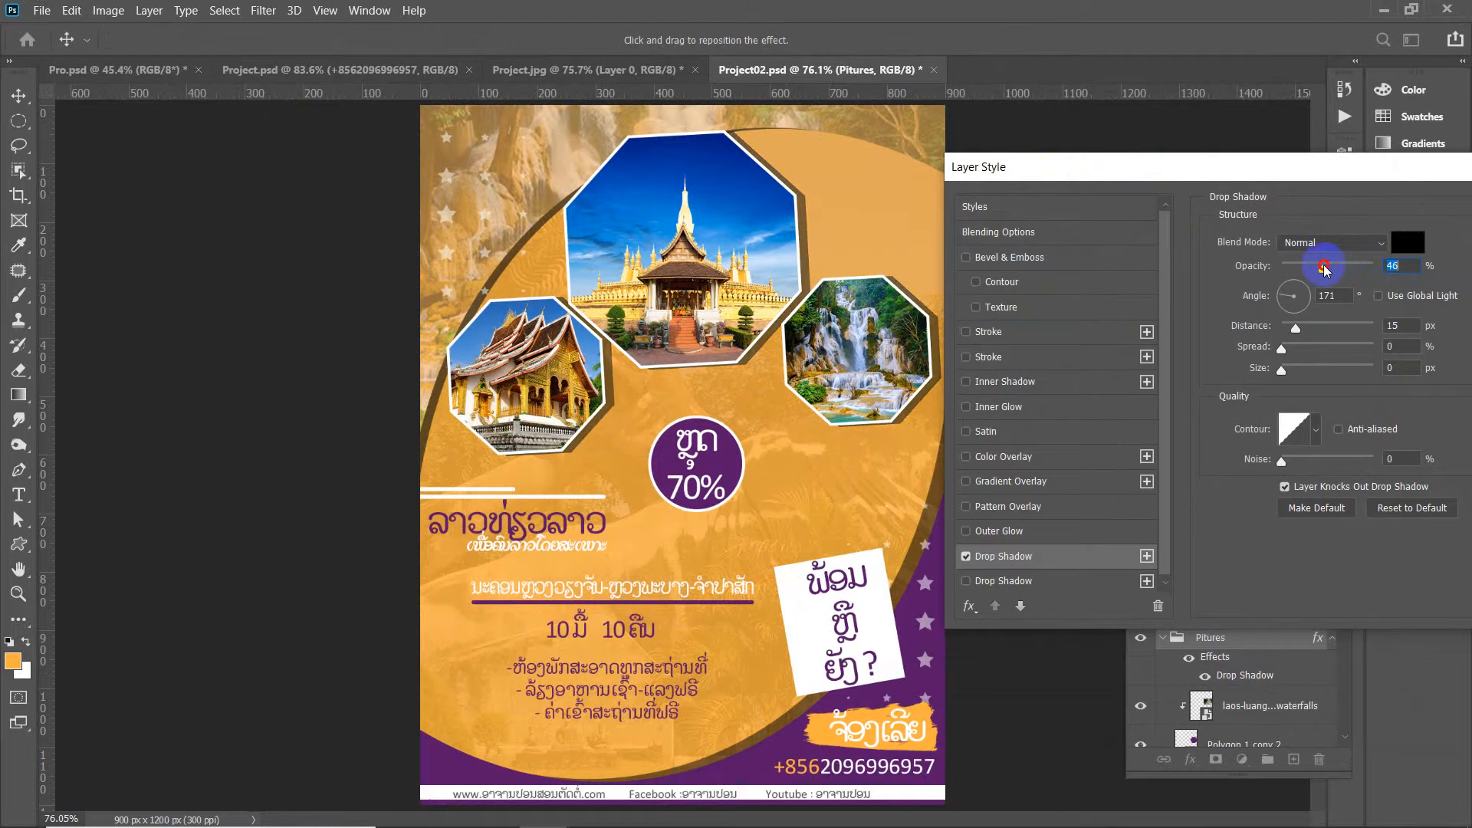
pyautogui.moveTo(797, 261); pyautogui.dragTo(806, 243)
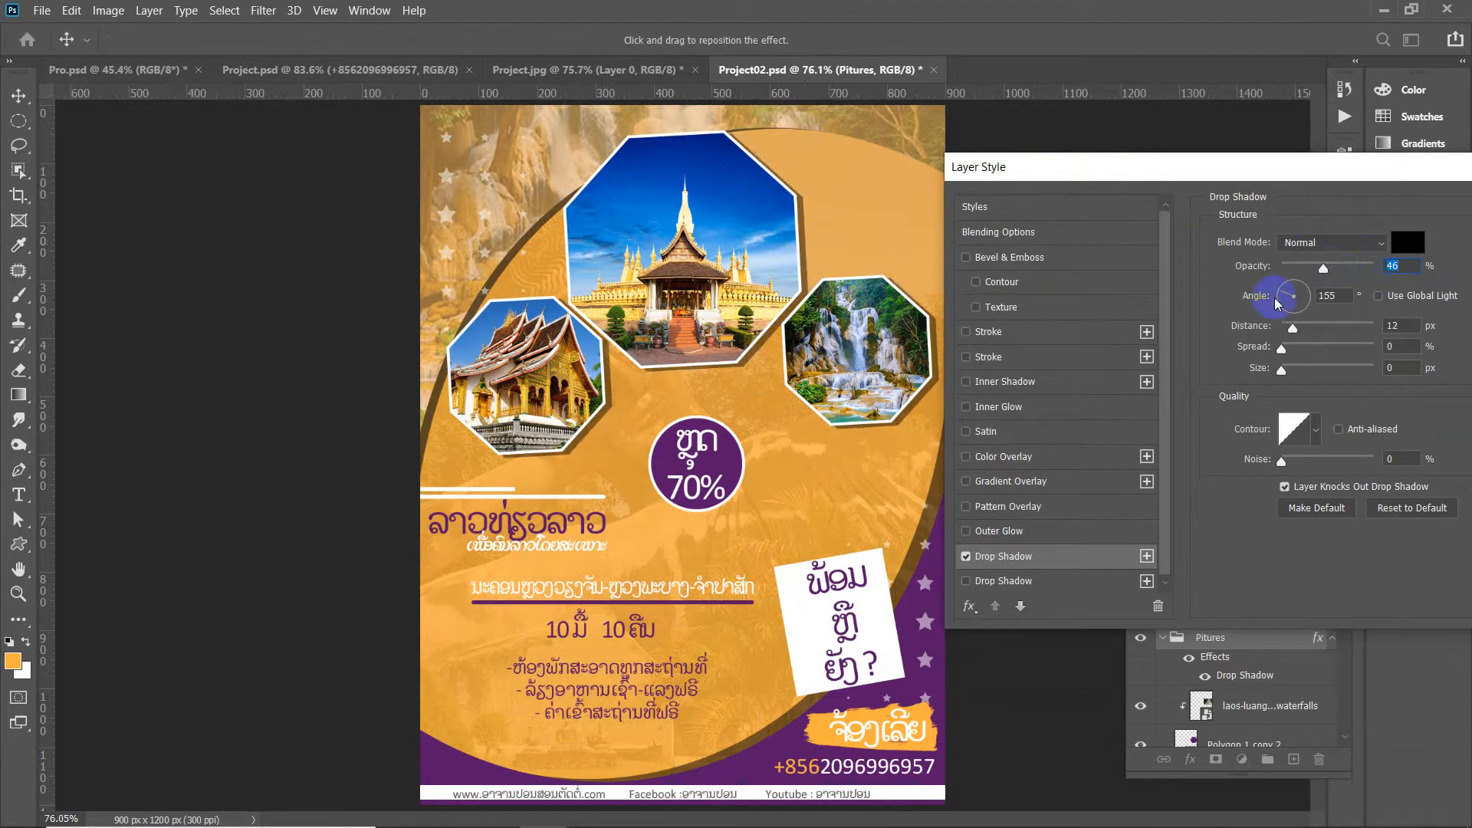
# Try a 16 px size on the photo group's shadow, set it back to 0 px and apply the layer style
pyautogui.click(1279, 369)
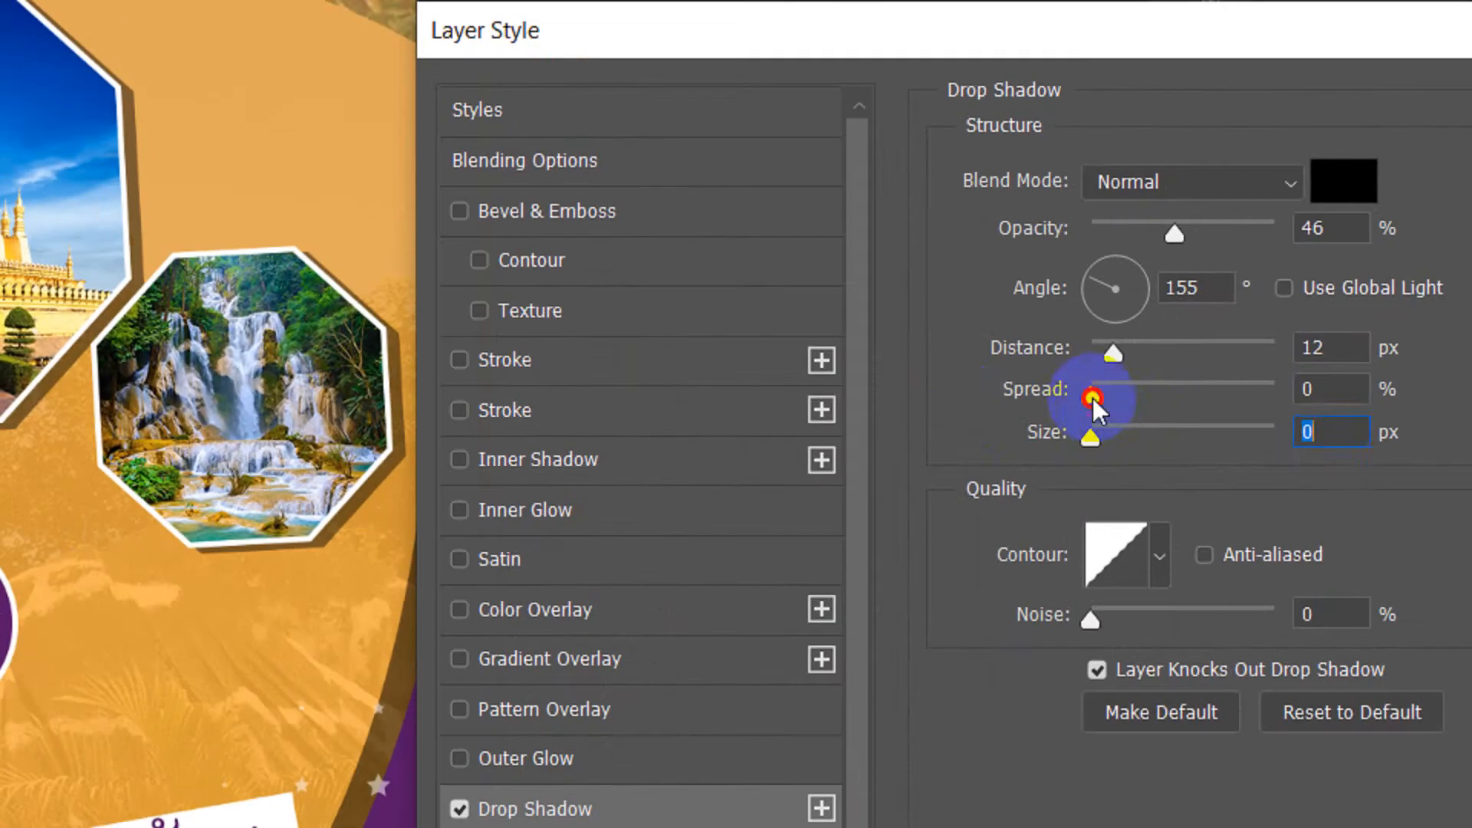
pyautogui.hotkey('shift', 'Tab')
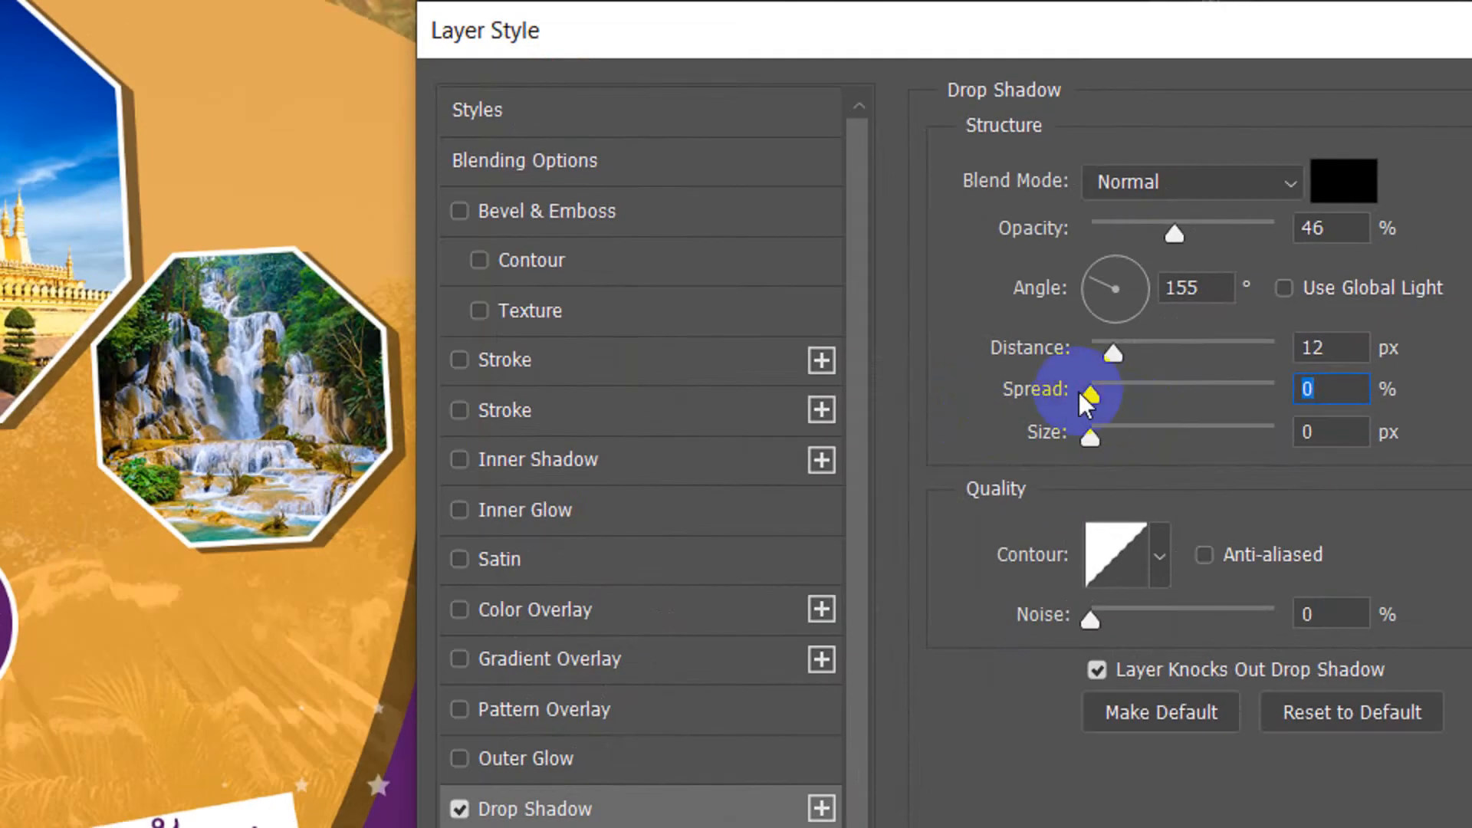
pyautogui.moveTo(1079, 393)
pyautogui.mouseDown()
pyautogui.moveTo(1276, 419)
pyautogui.moveTo(1060, 431)
pyautogui.moveTo(1094, 438)
pyautogui.moveTo(1115, 435)
pyautogui.moveTo(1121, 402)
pyautogui.moveTo(1073, 405)
pyautogui.mouseUp()
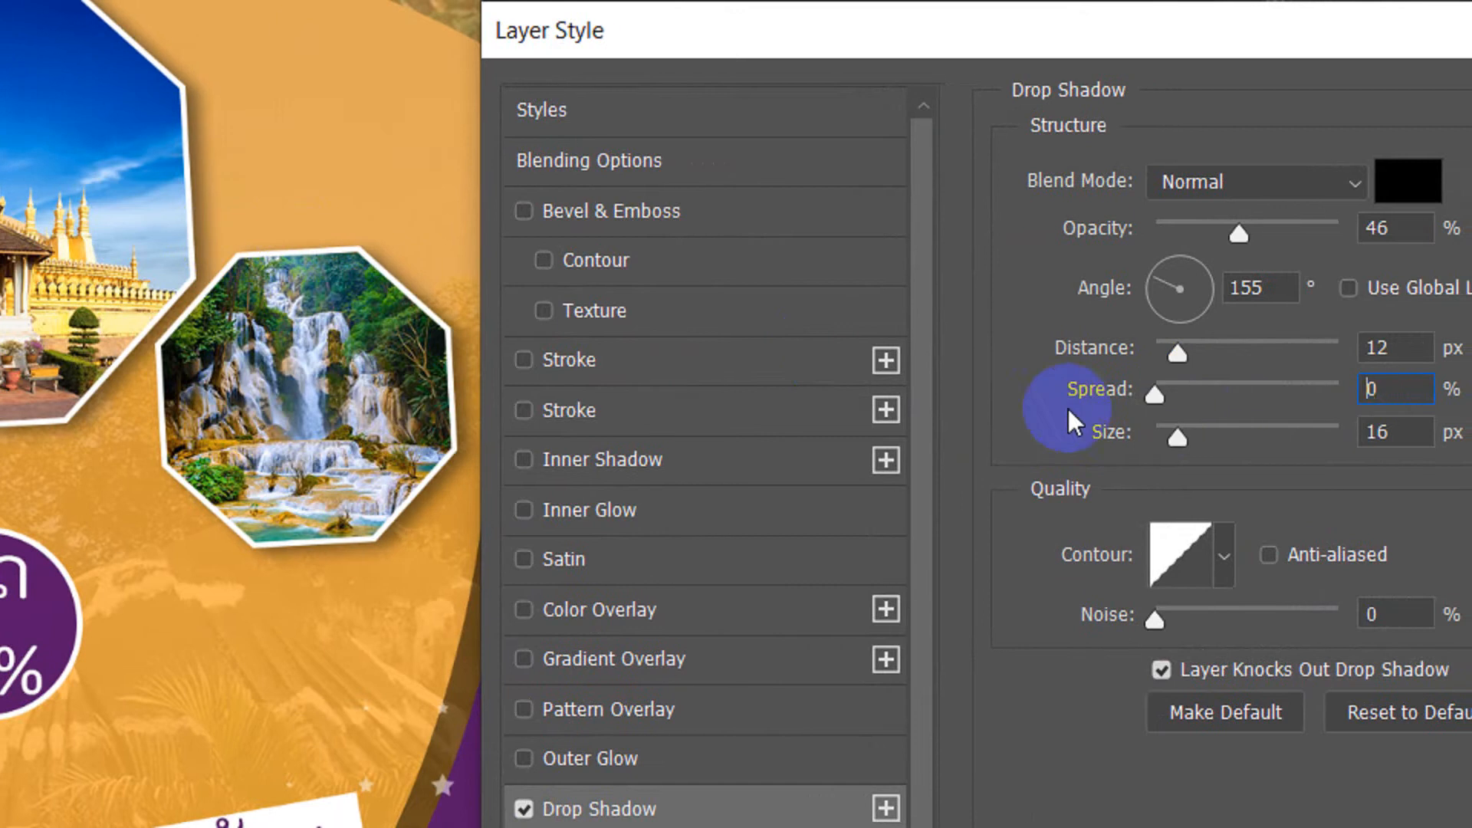
pyautogui.moveTo(1199, 440); pyautogui.dragTo(882, 421)
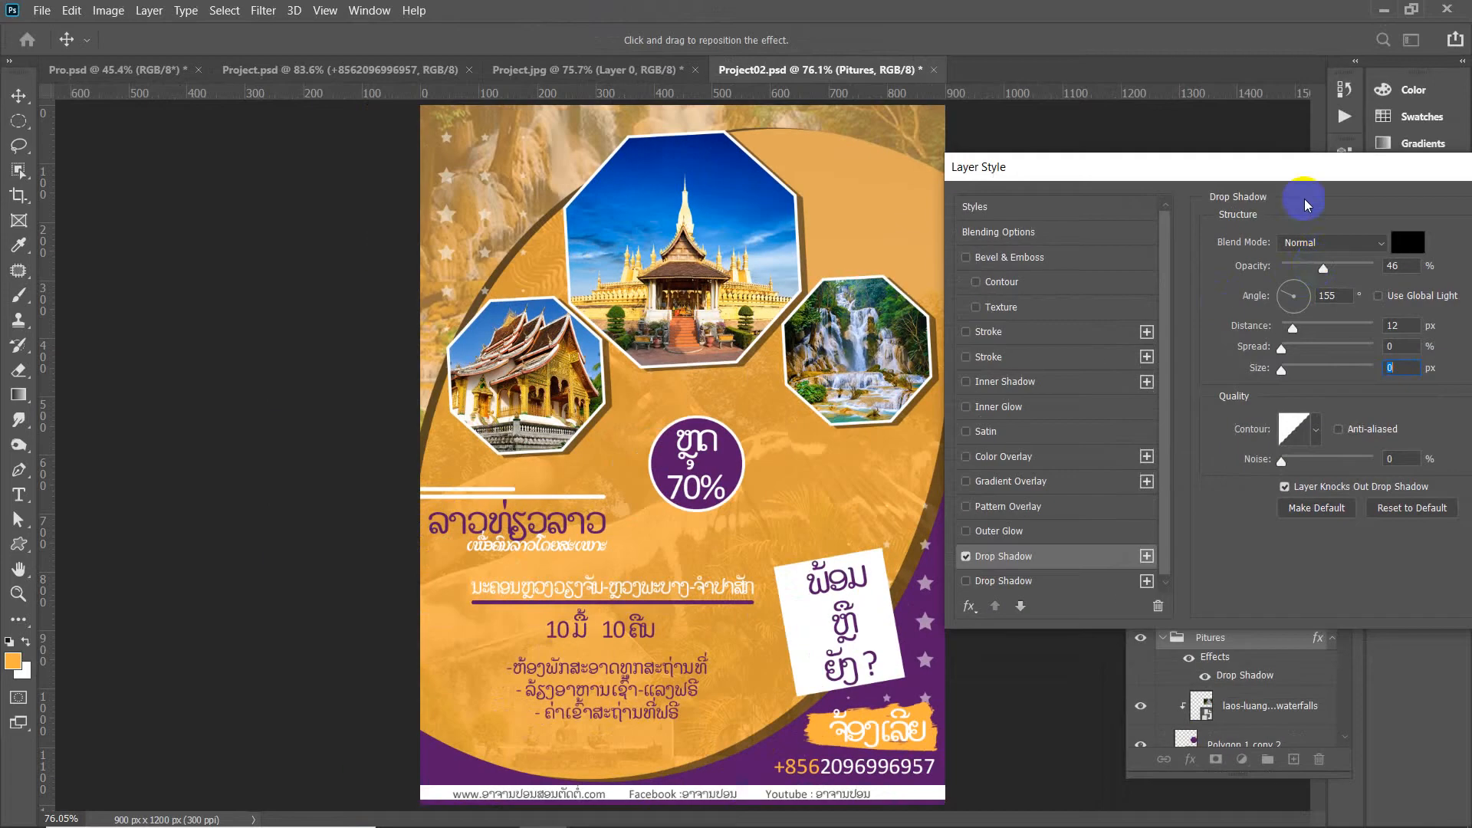
pyautogui.moveTo(1186, 198); pyautogui.dragTo(1007, 196)
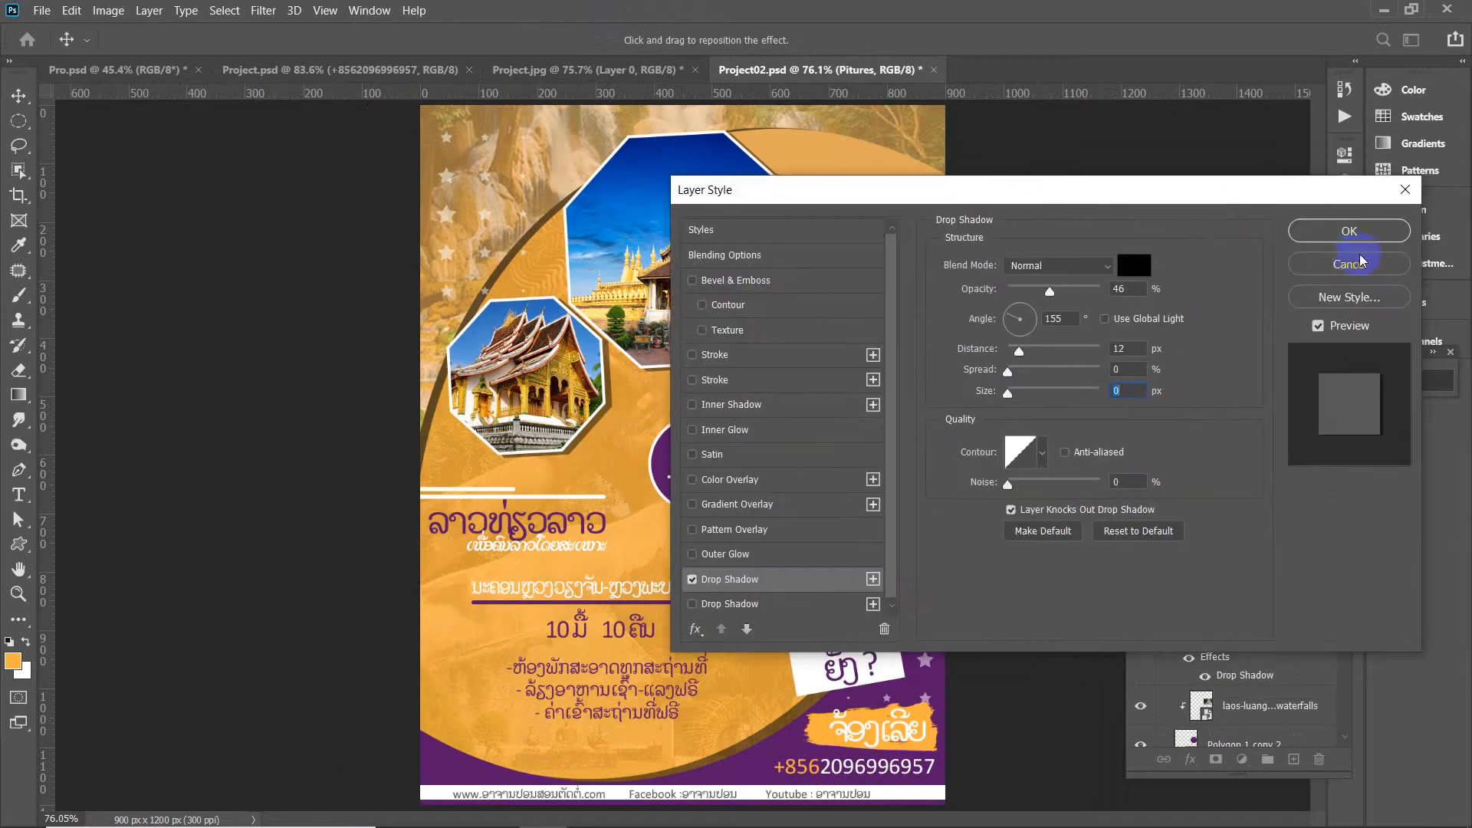
pyautogui.click(1350, 233)
# Add a black drop shadow with 46% opacity, 155° angle and 12 px distance to the tilted white rectangle
pyautogui.click(790, 598)
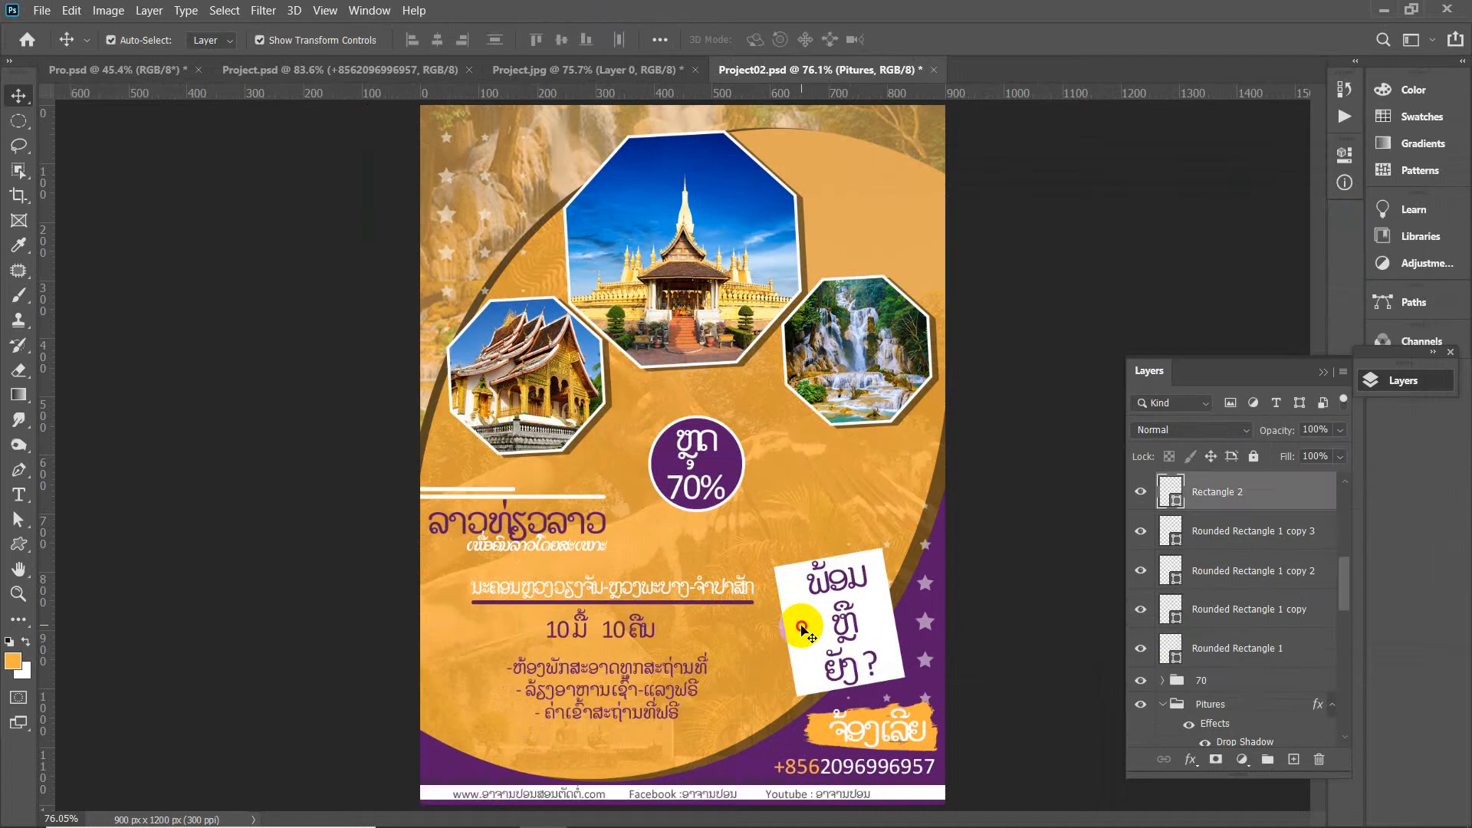
pyautogui.doubleClick(1307, 495)
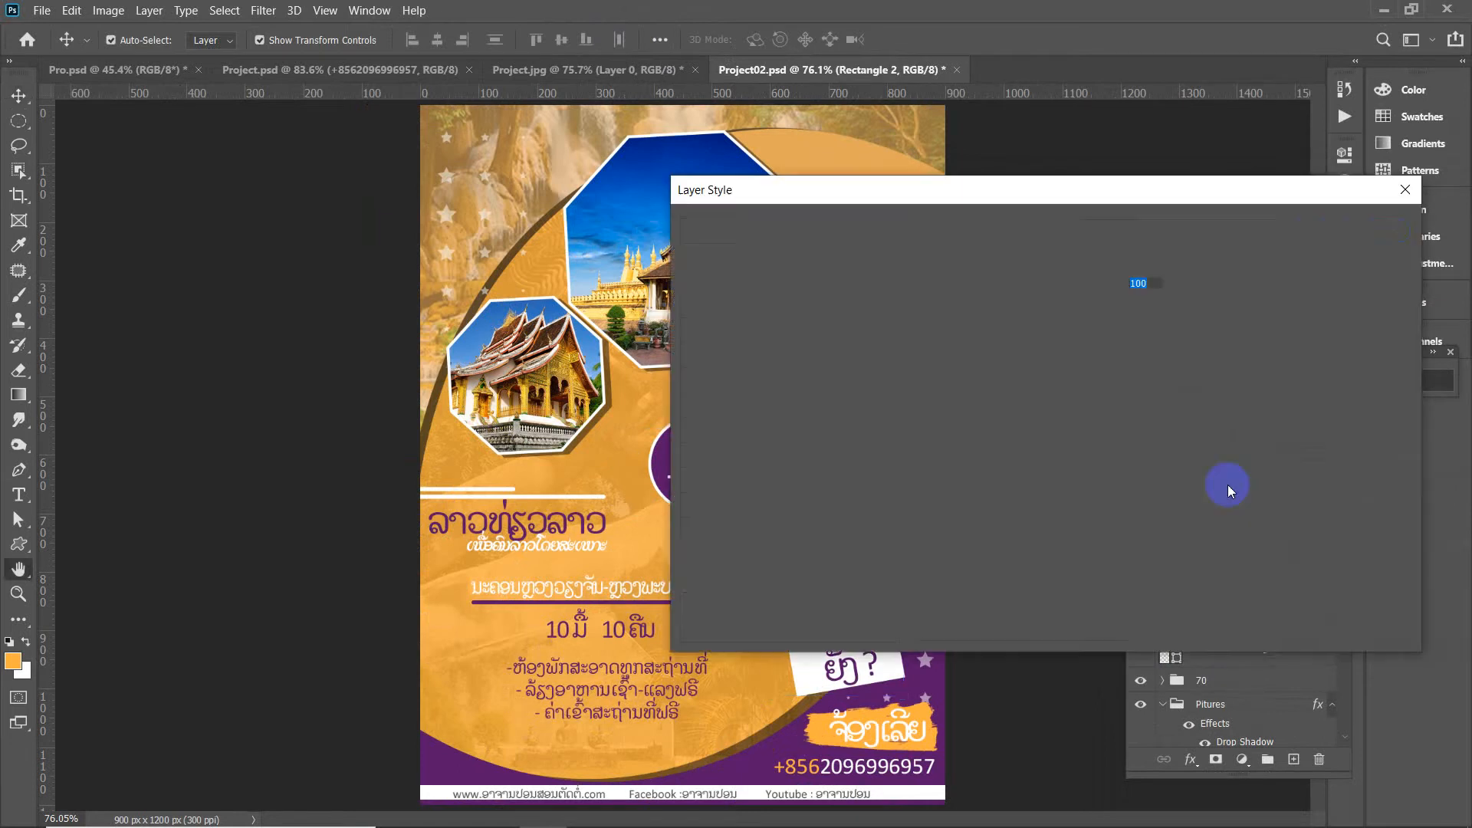
pyautogui.click(783, 579)
pyautogui.moveTo(822, 189); pyautogui.dragTo(1148, 192)
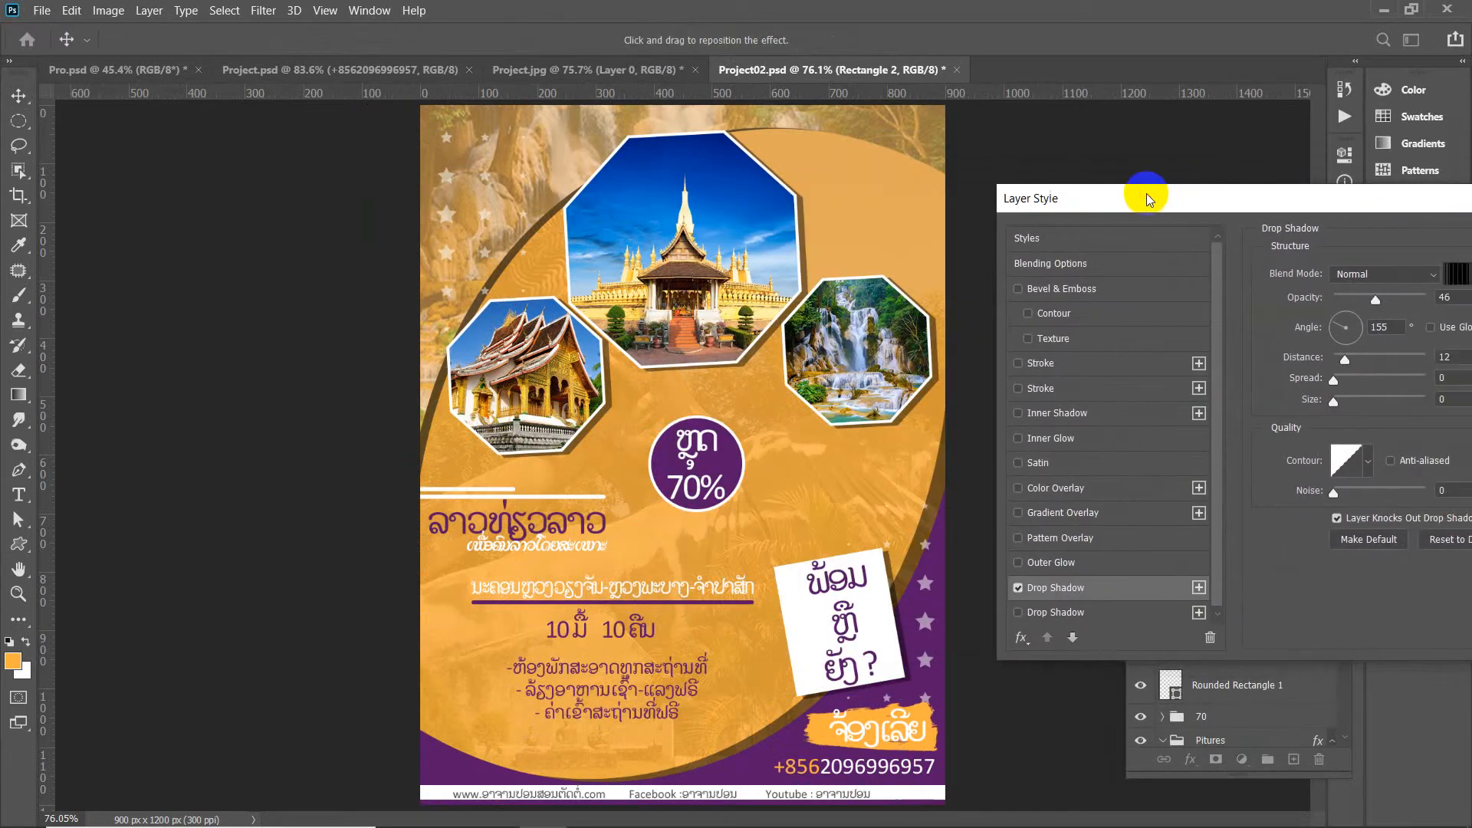
pyautogui.moveTo(1362, 204); pyautogui.dragTo(1208, 219)
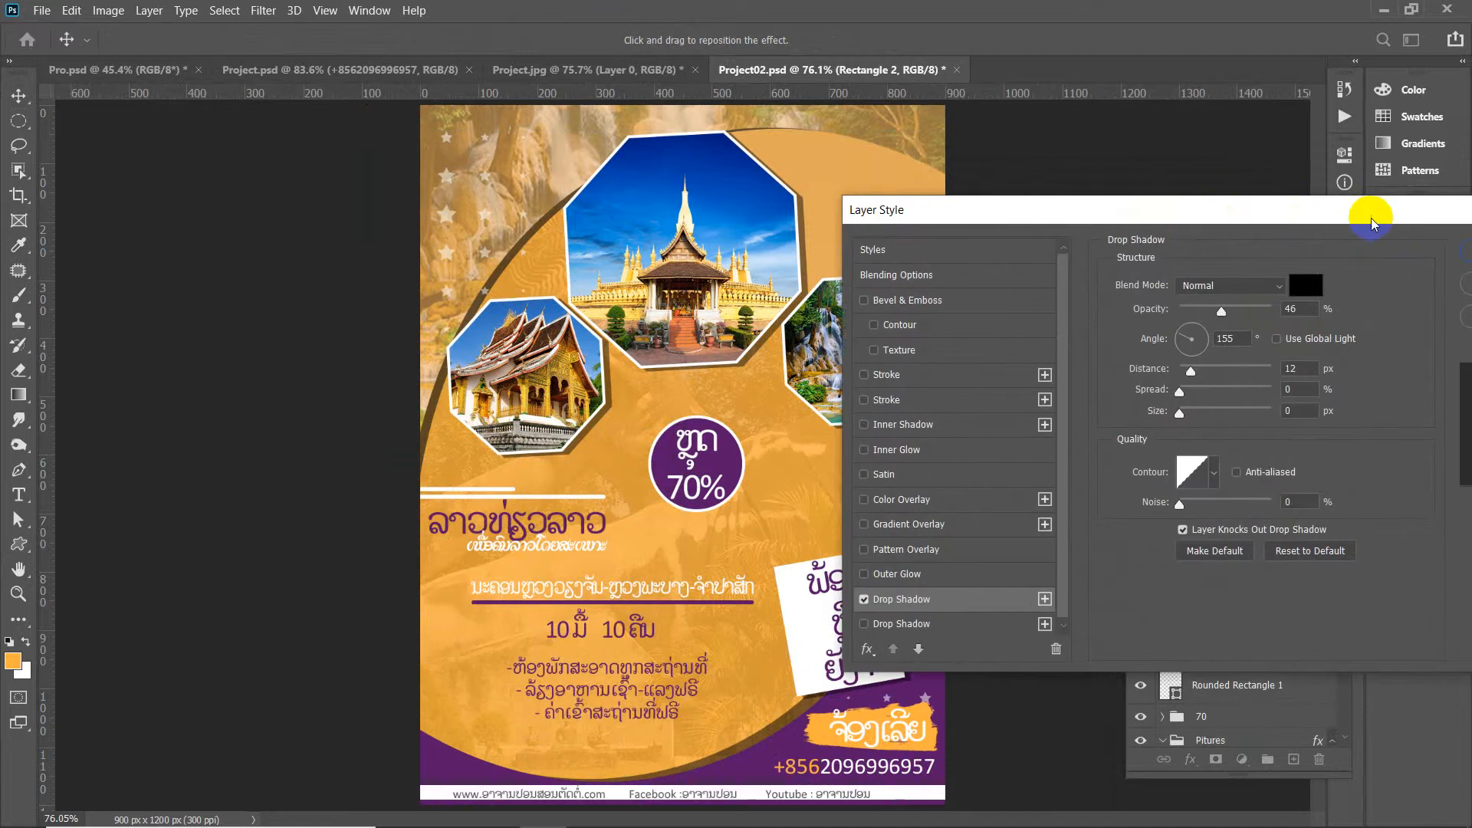
pyautogui.moveTo(1373, 216); pyautogui.dragTo(1250, 247)
pyautogui.click(1328, 276)
pyautogui.click(605, 546)
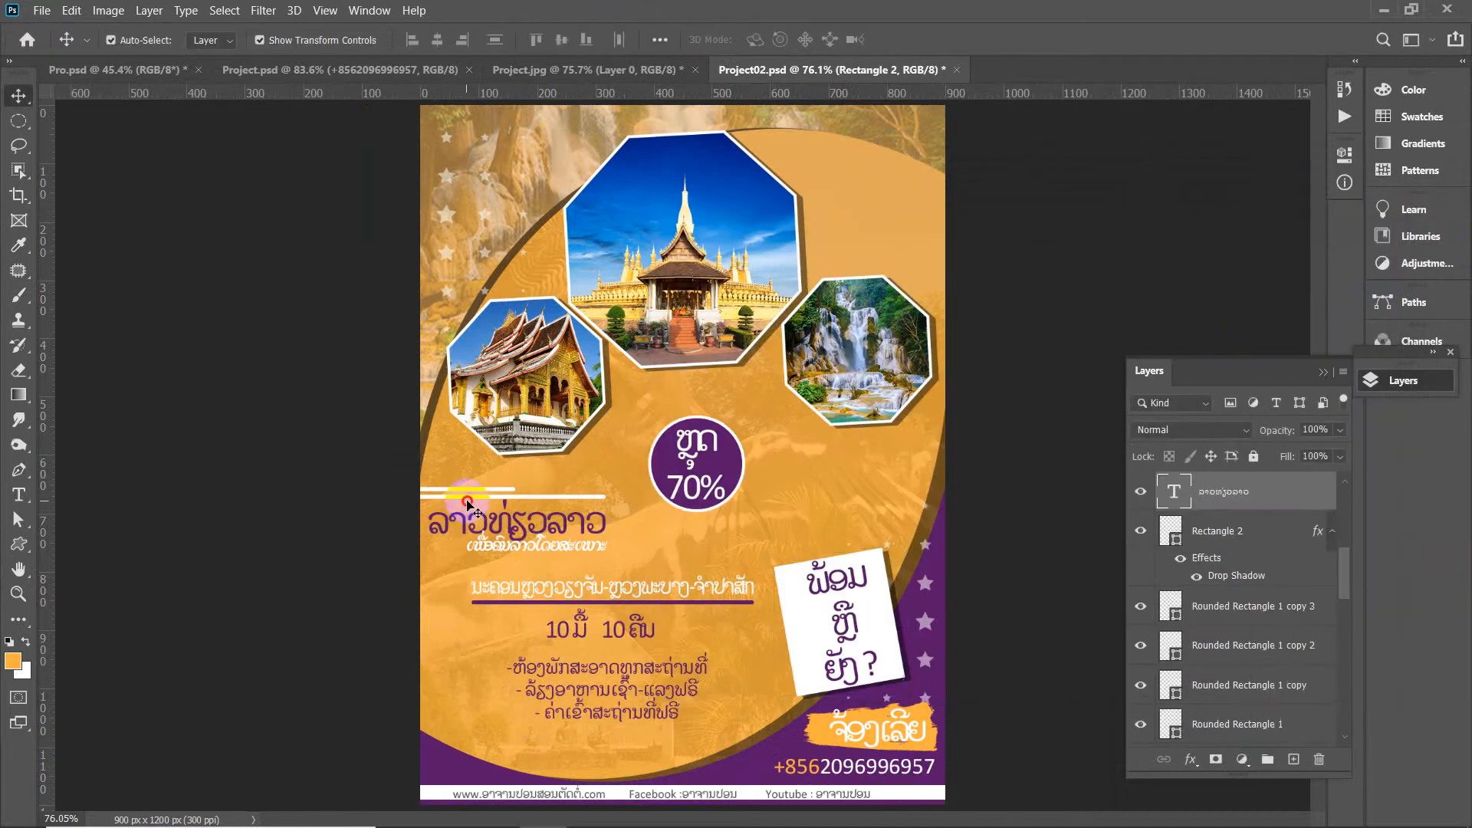
pyautogui.hotkey('ctrl', 't')
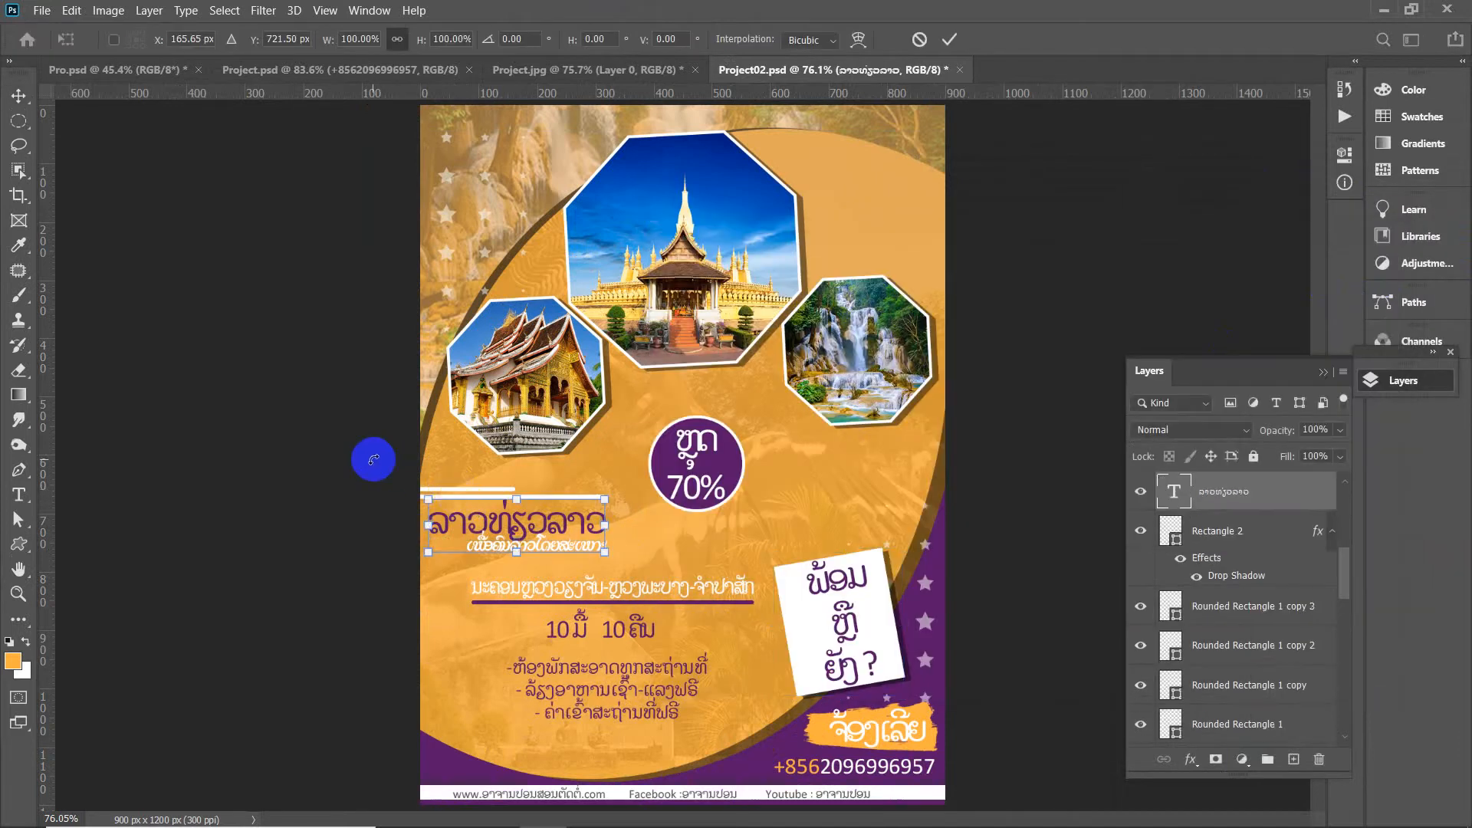
pyautogui.press('Return')
pyautogui.click(332, 453)
# Lower the opacity of the large faded background photo layer djjjhieppbz to 10%
pyautogui.click(790, 497)
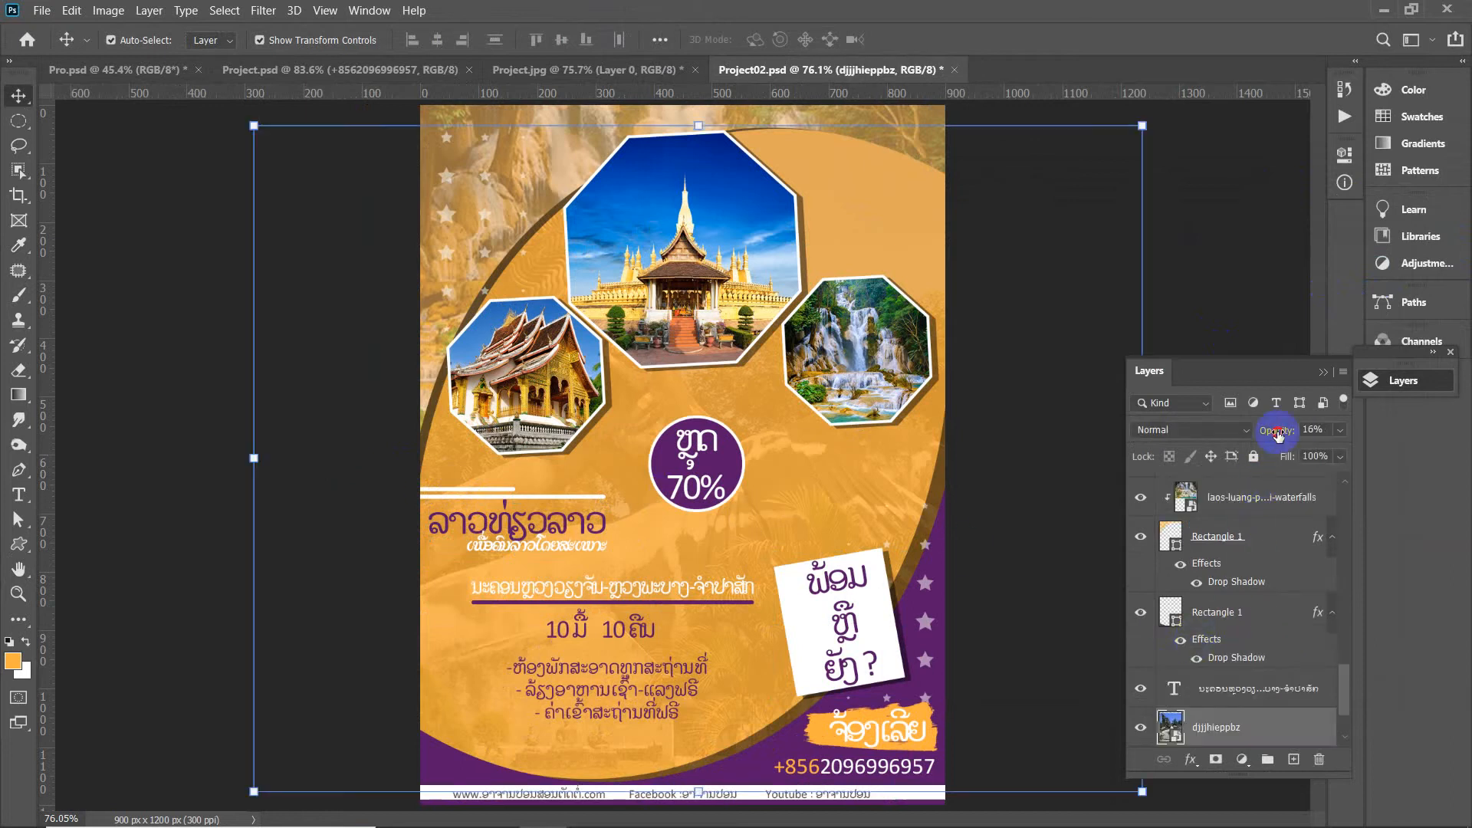
pyautogui.moveTo(1277, 433); pyautogui.dragTo(1270, 433)
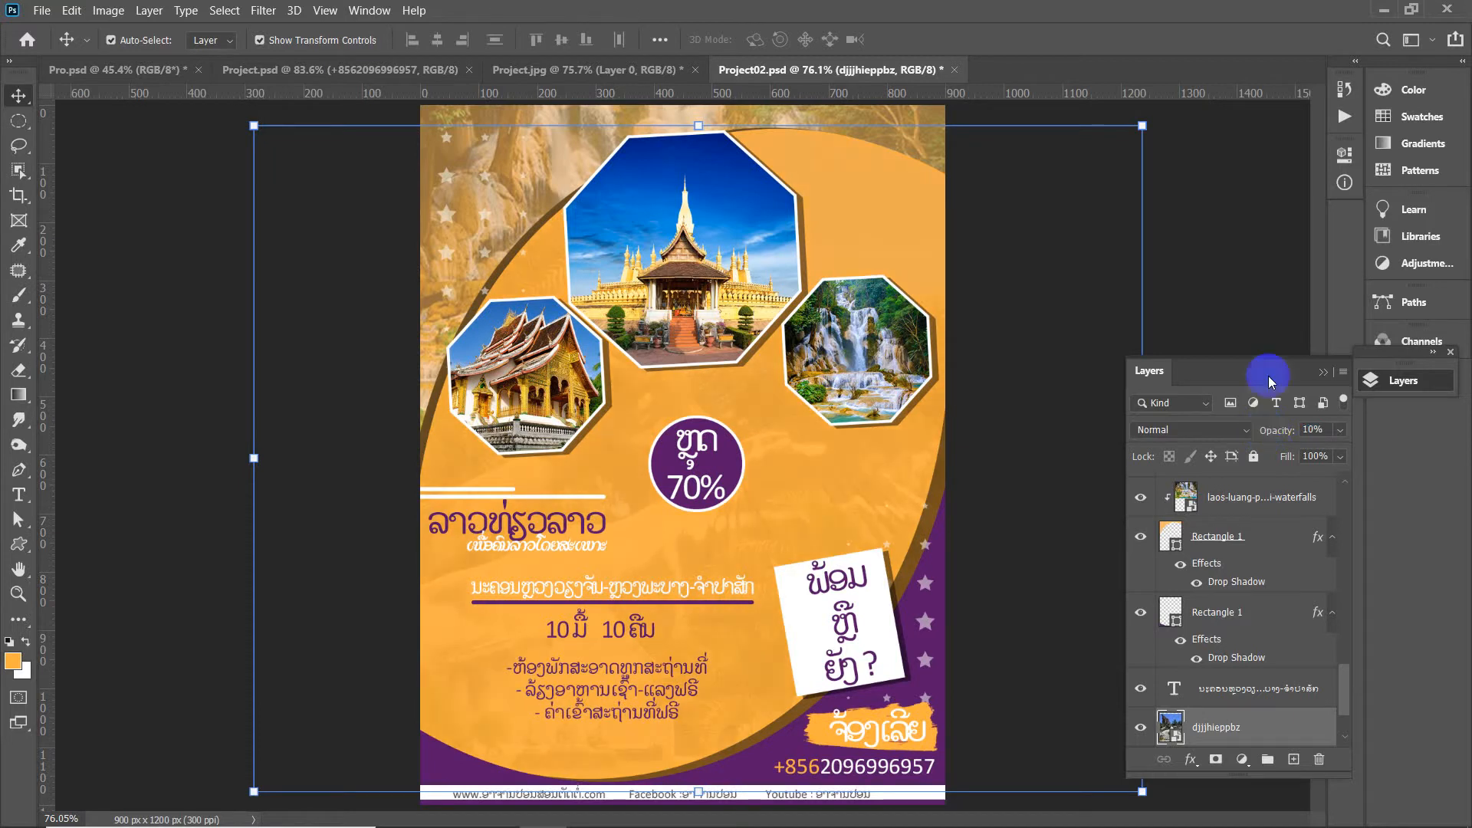
pyautogui.click(1194, 207)
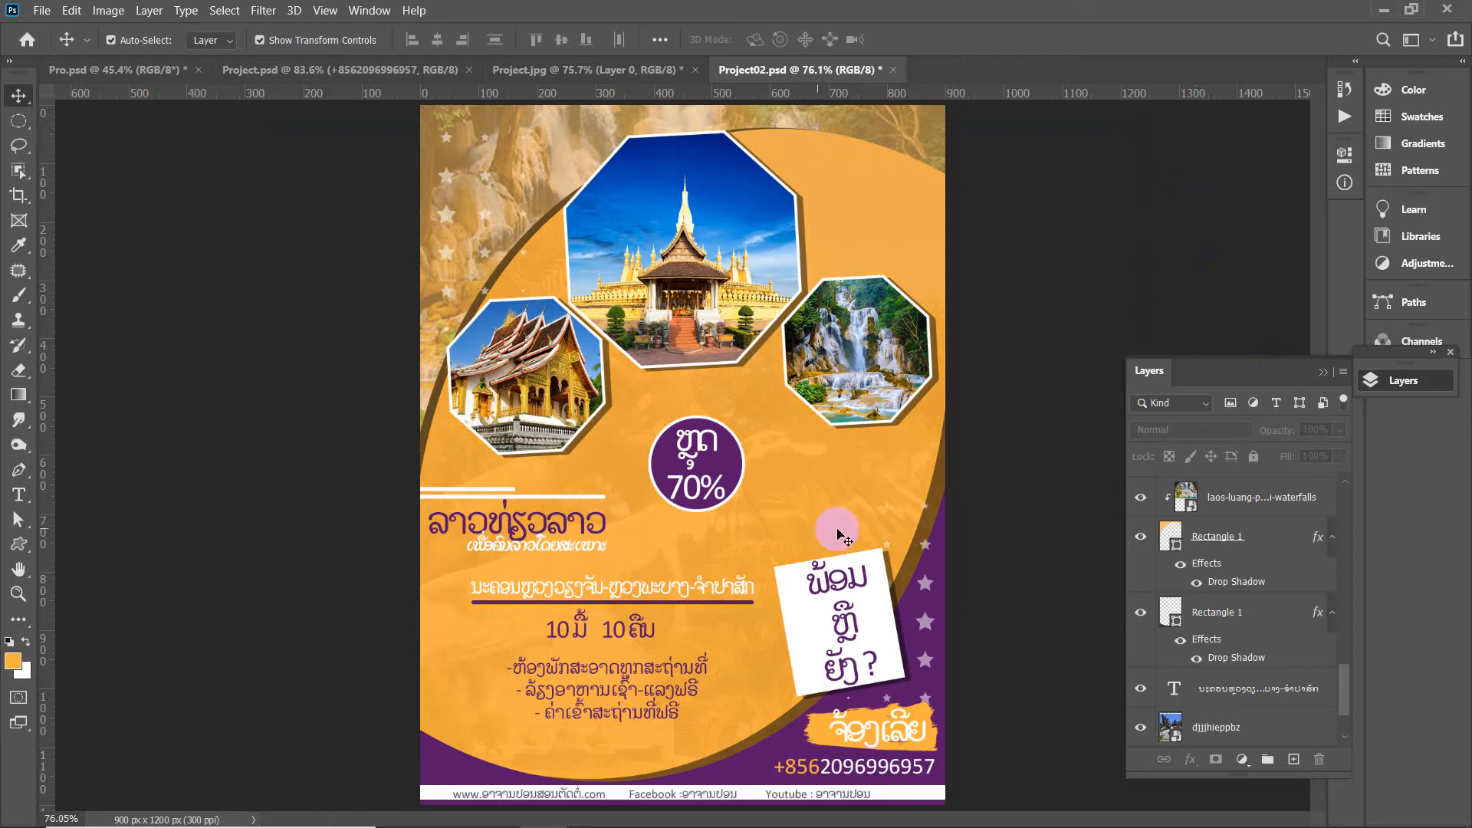
pyautogui.scroll(3, 847, 516)
pyautogui.scroll(-1, 913, 552)
pyautogui.click(710, 694)
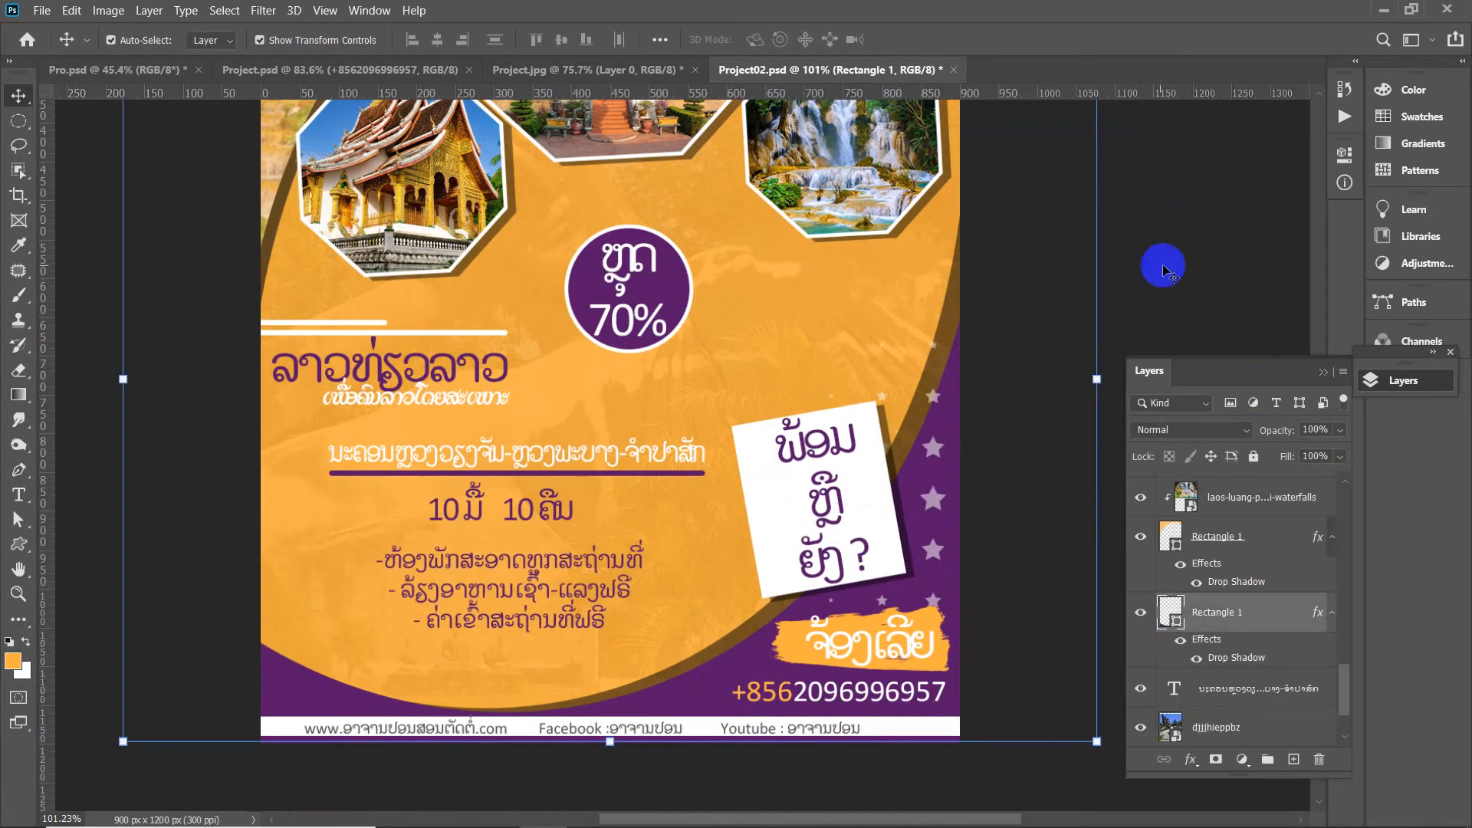
# Examine the whole poster up close and zoomed out, checking the photo shadows, white line shapes, badge and text
pyautogui.click(1112, 292)
pyautogui.scroll(-3, 790, 429)
pyautogui.scroll(5, 592, 486)
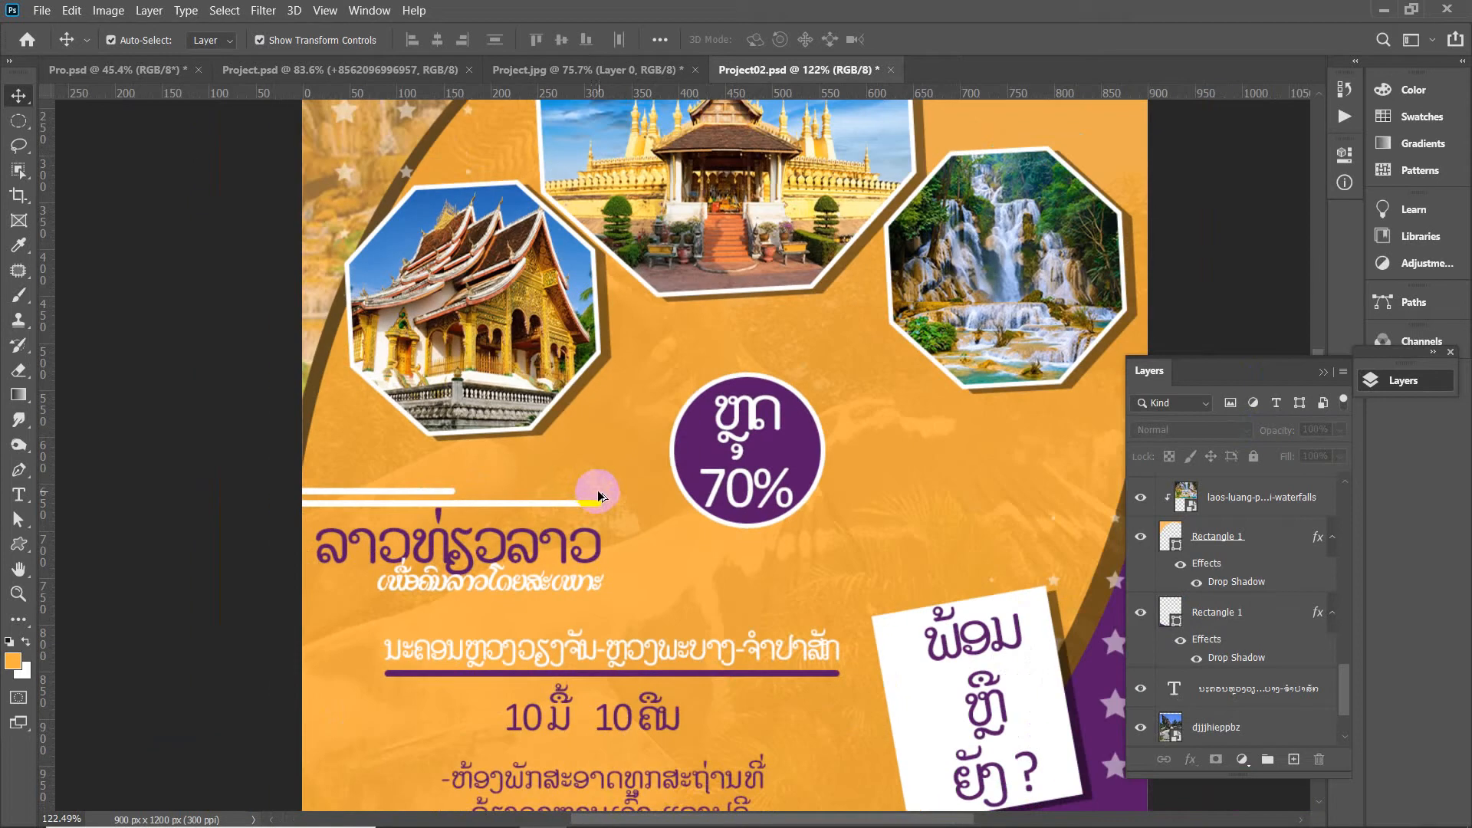
pyautogui.click(491, 502)
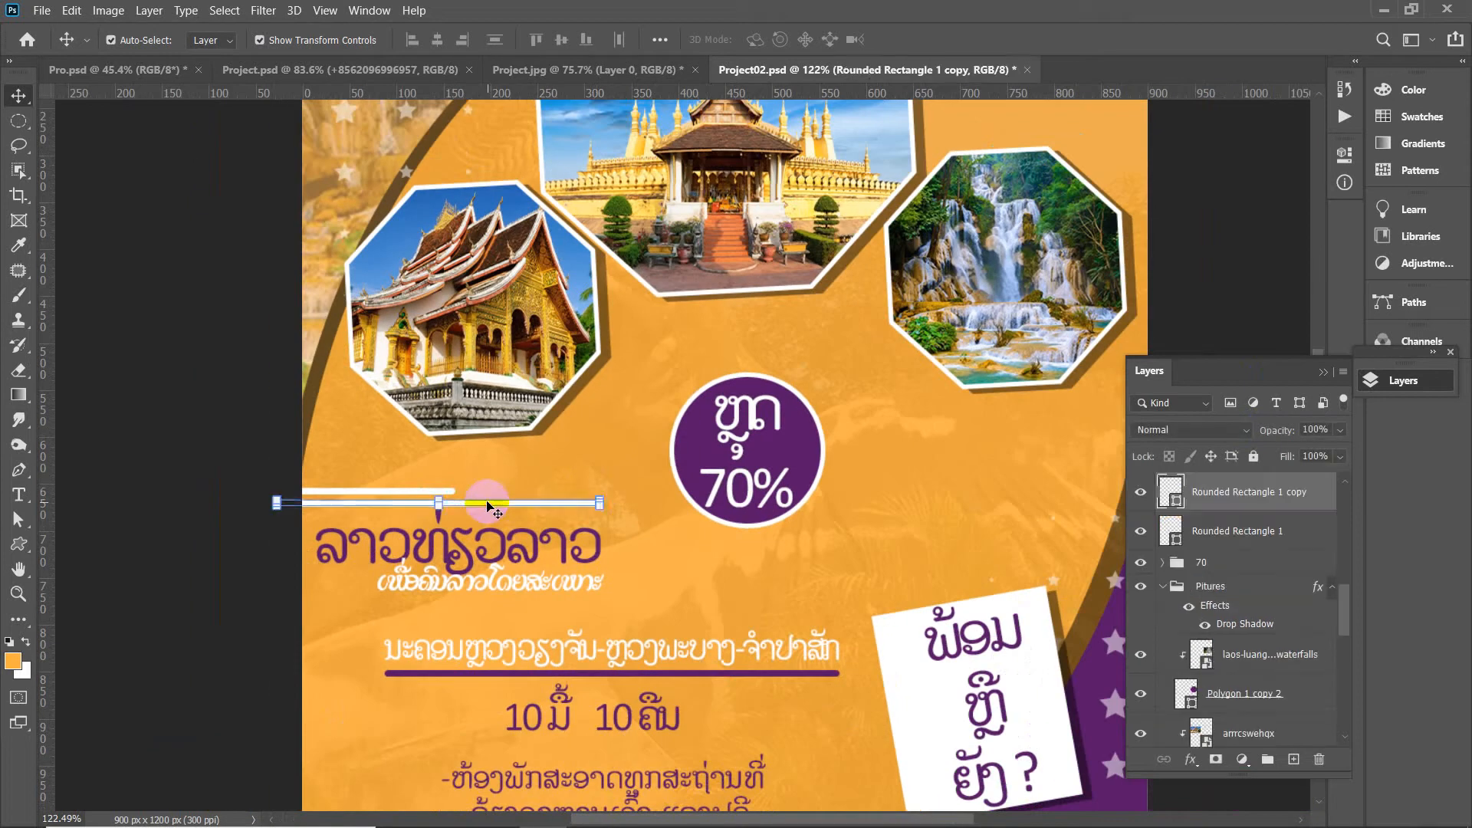
pyautogui.click(356, 326)
pyautogui.scroll(3, 590, 315)
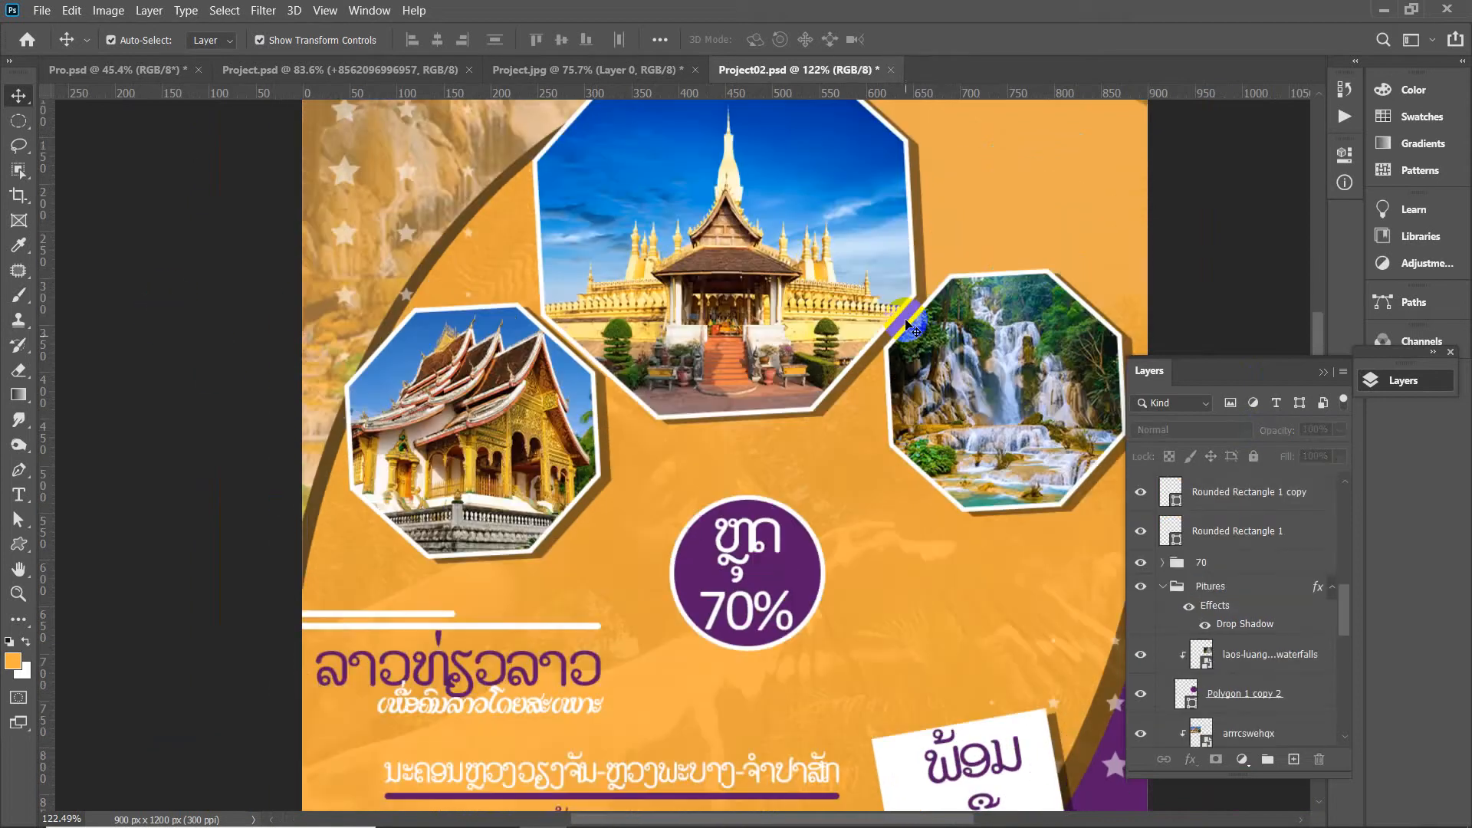
pyautogui.scroll(-5, 827, 301)
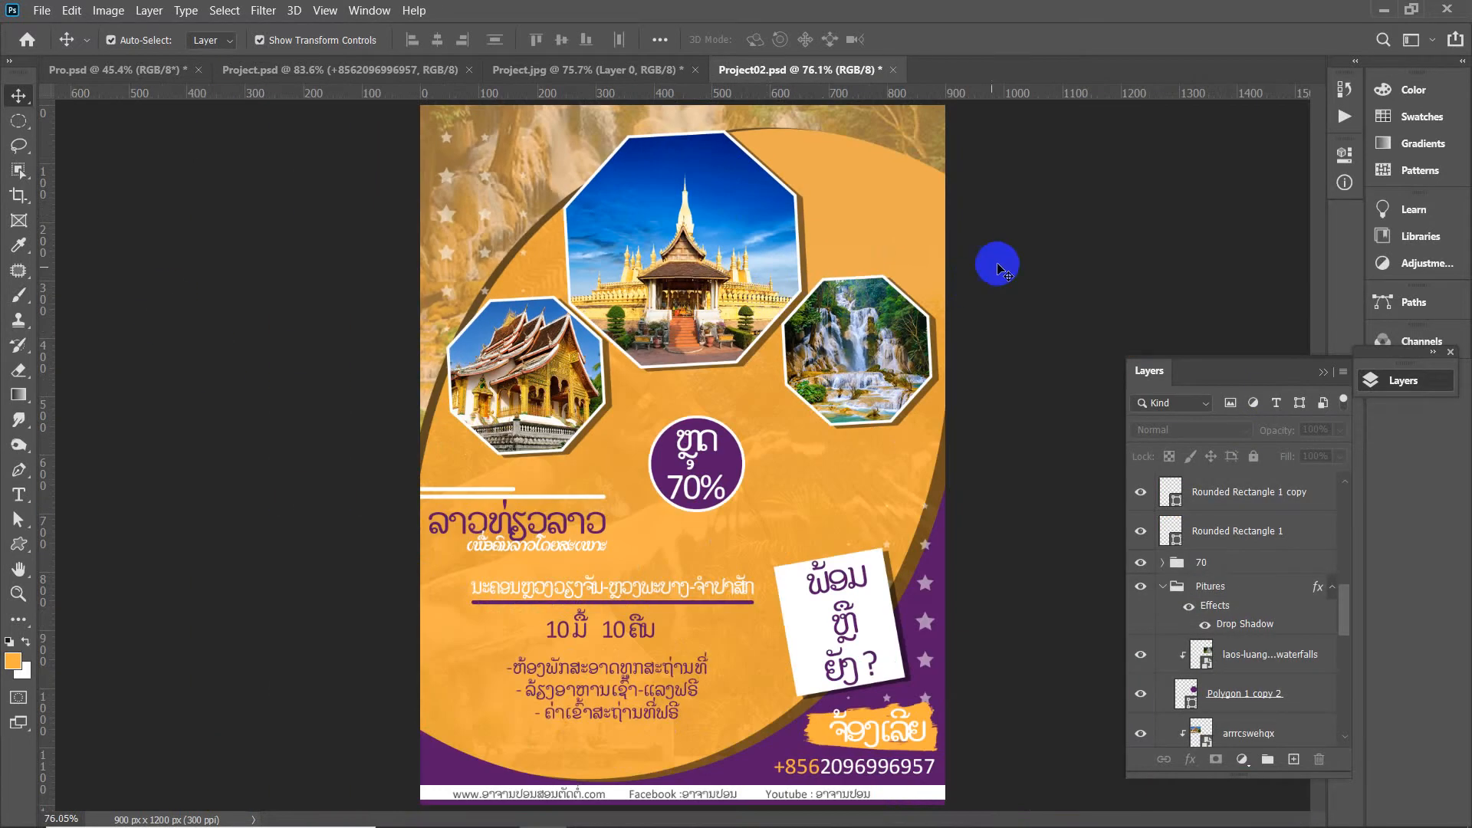
pyautogui.scroll(-1, 983, 450)
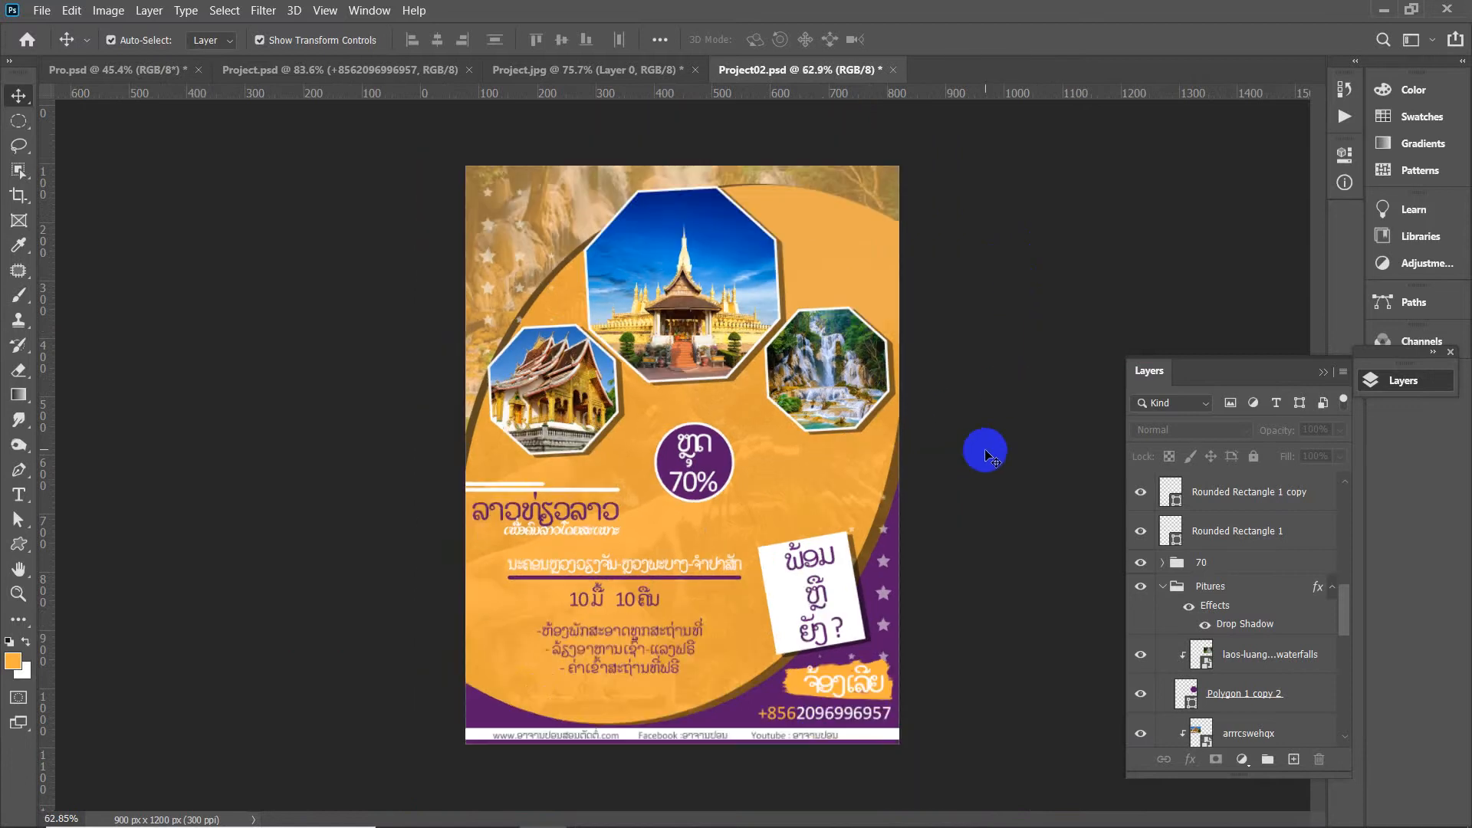
pyautogui.scroll(3, 988, 452)
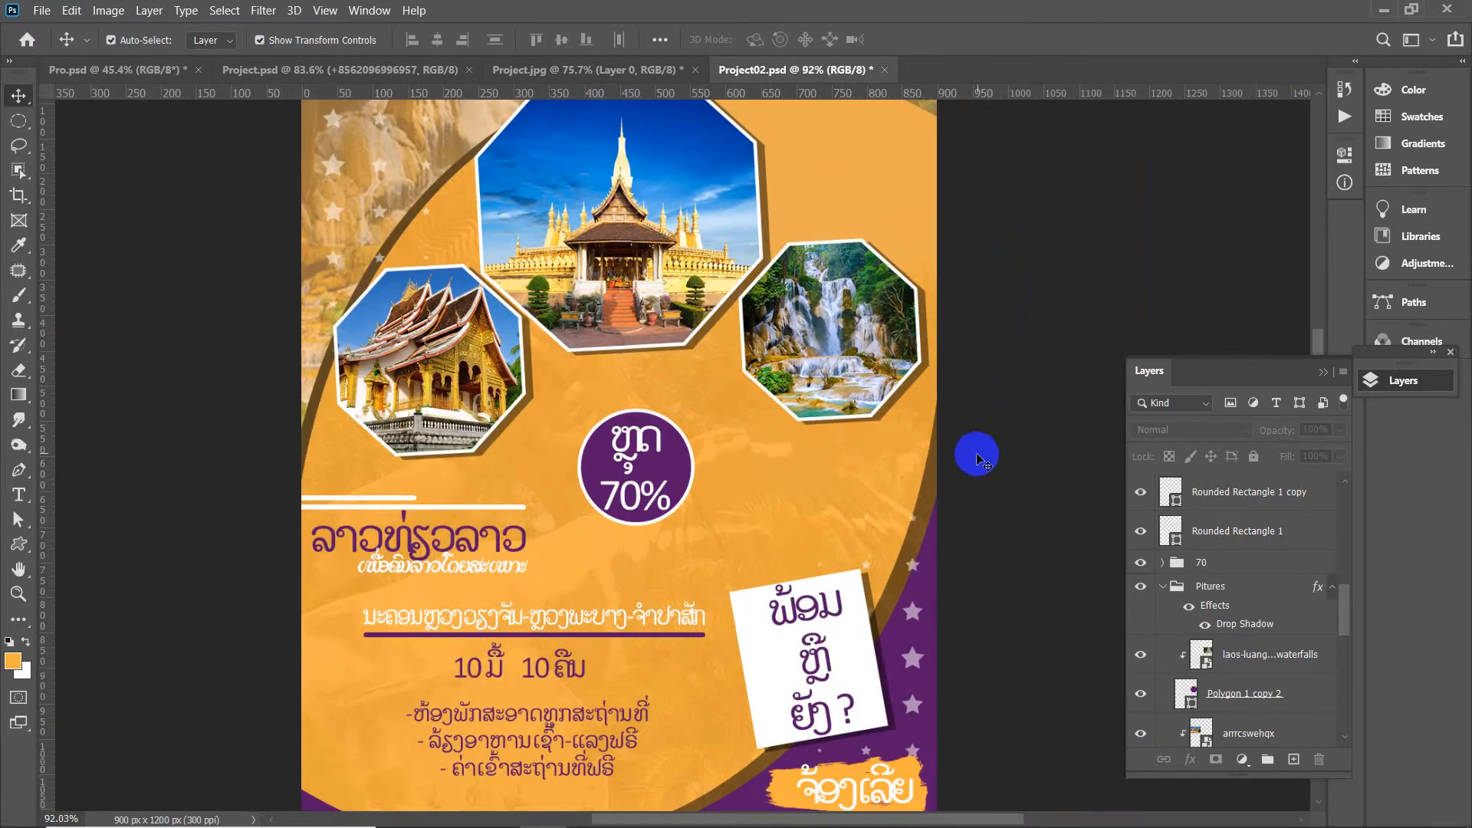
pyautogui.scroll(-2, 970, 437)
pyautogui.scroll(-3, 1006, 378)
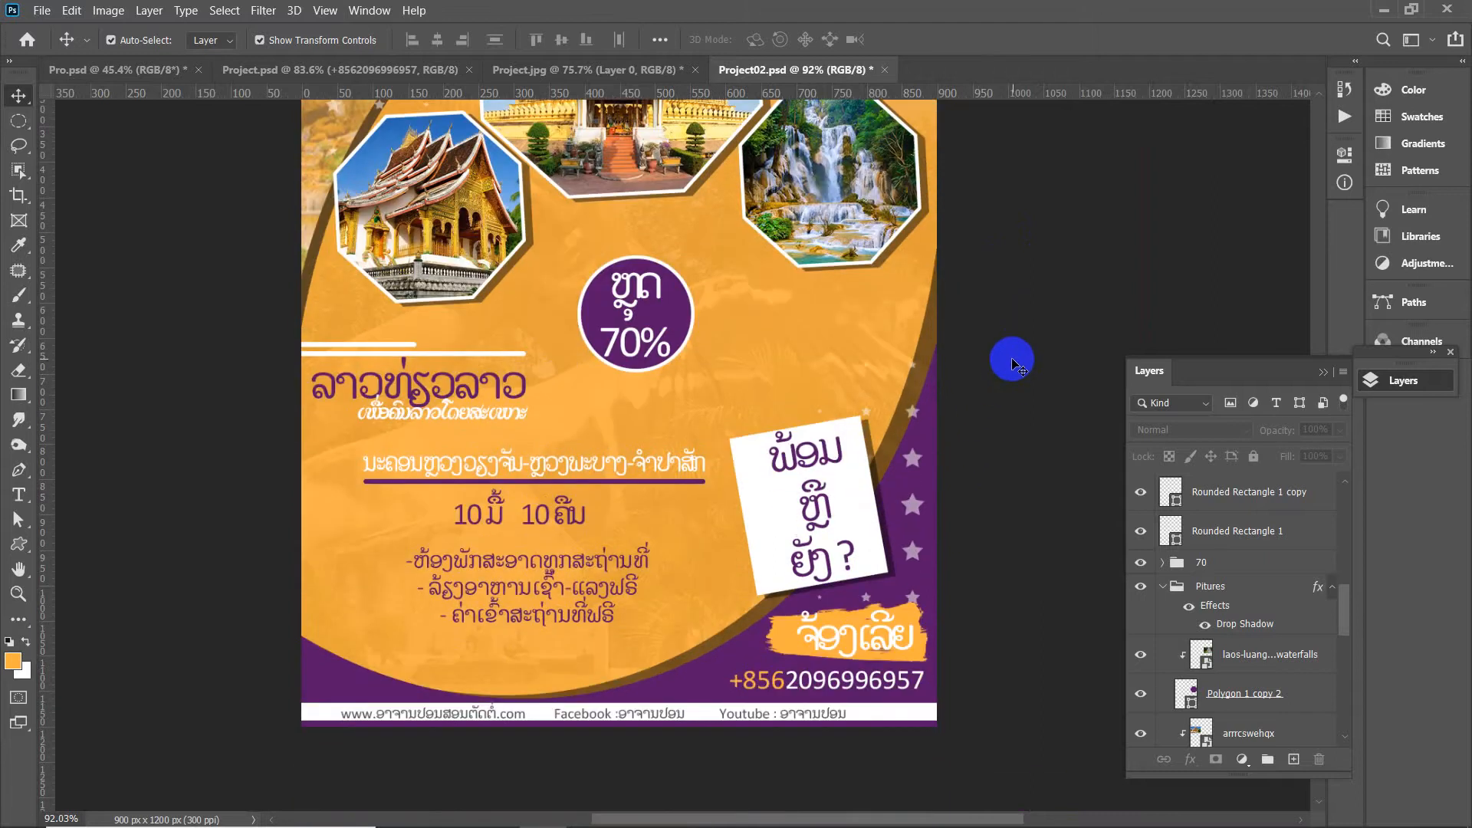
# Add a black drop shadow with 46% opacity, 143° angle, 5 px distance and 0 px size to the ຈ້ອງເລີຍ text
pyautogui.click(847, 627)
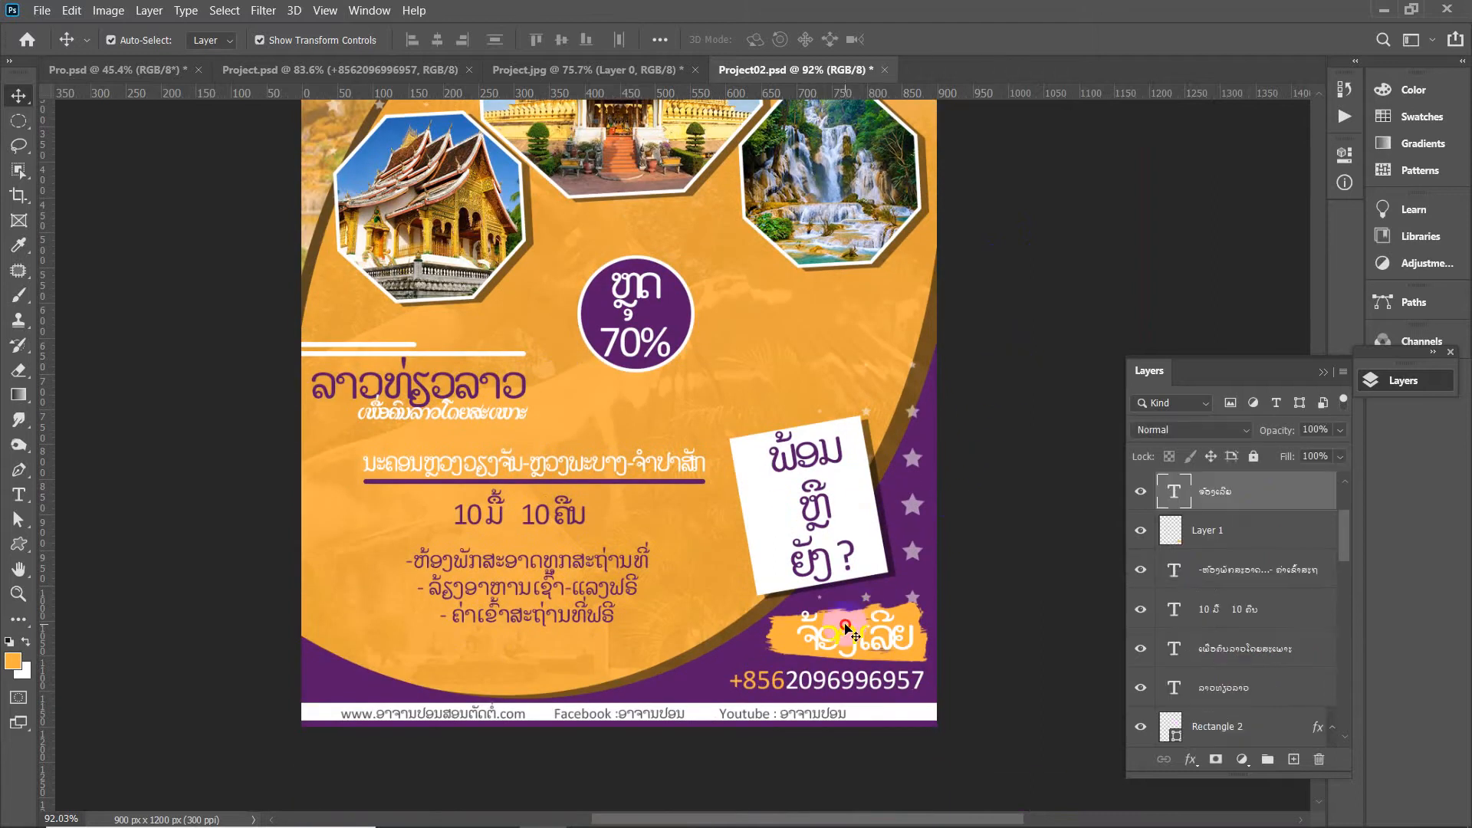
pyautogui.press('h')
pyautogui.doubleClick(1275, 488)
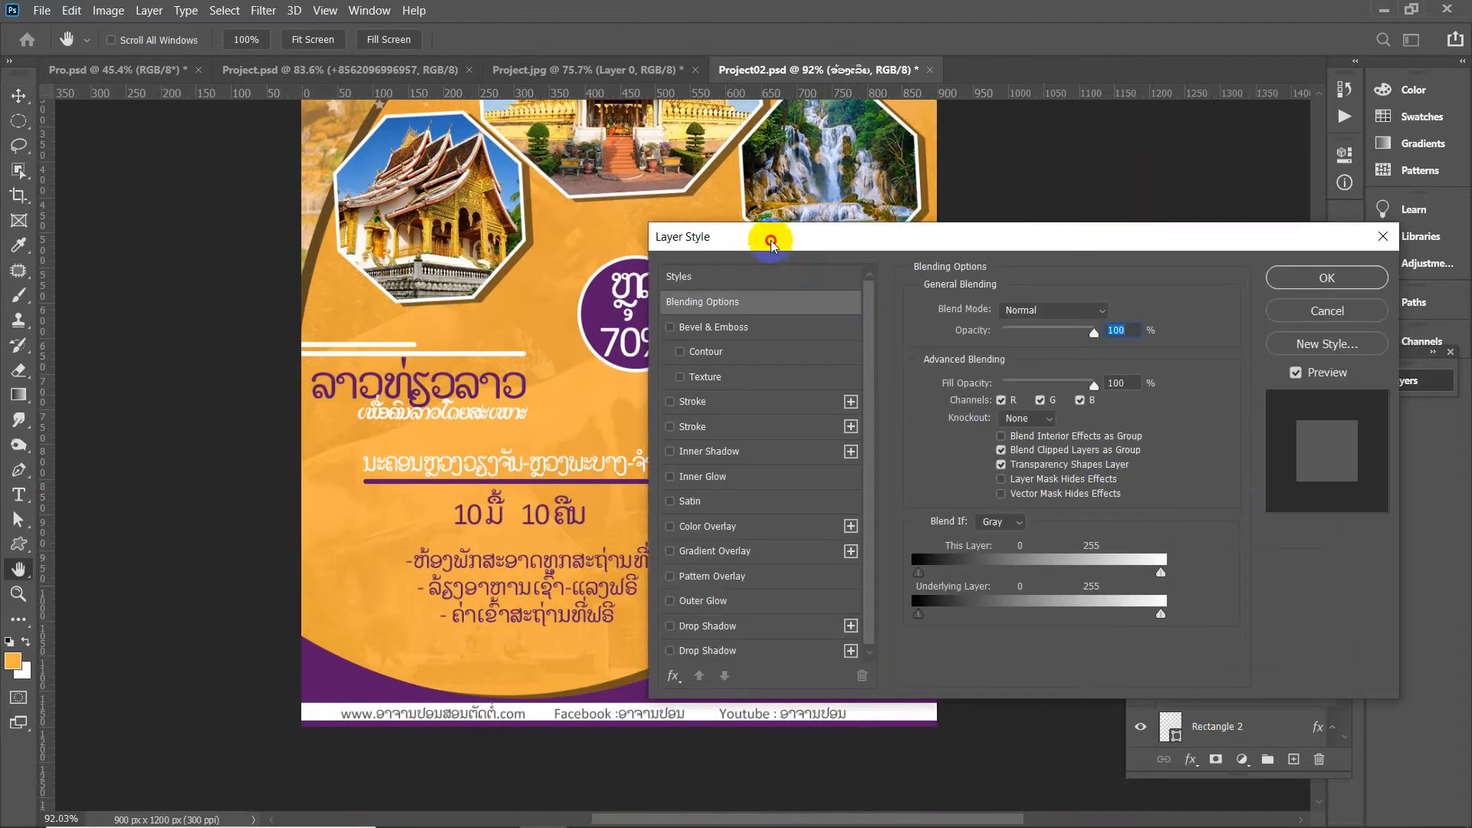
pyautogui.moveTo(765, 237); pyautogui.dragTo(1045, 198)
pyautogui.click(1045, 588)
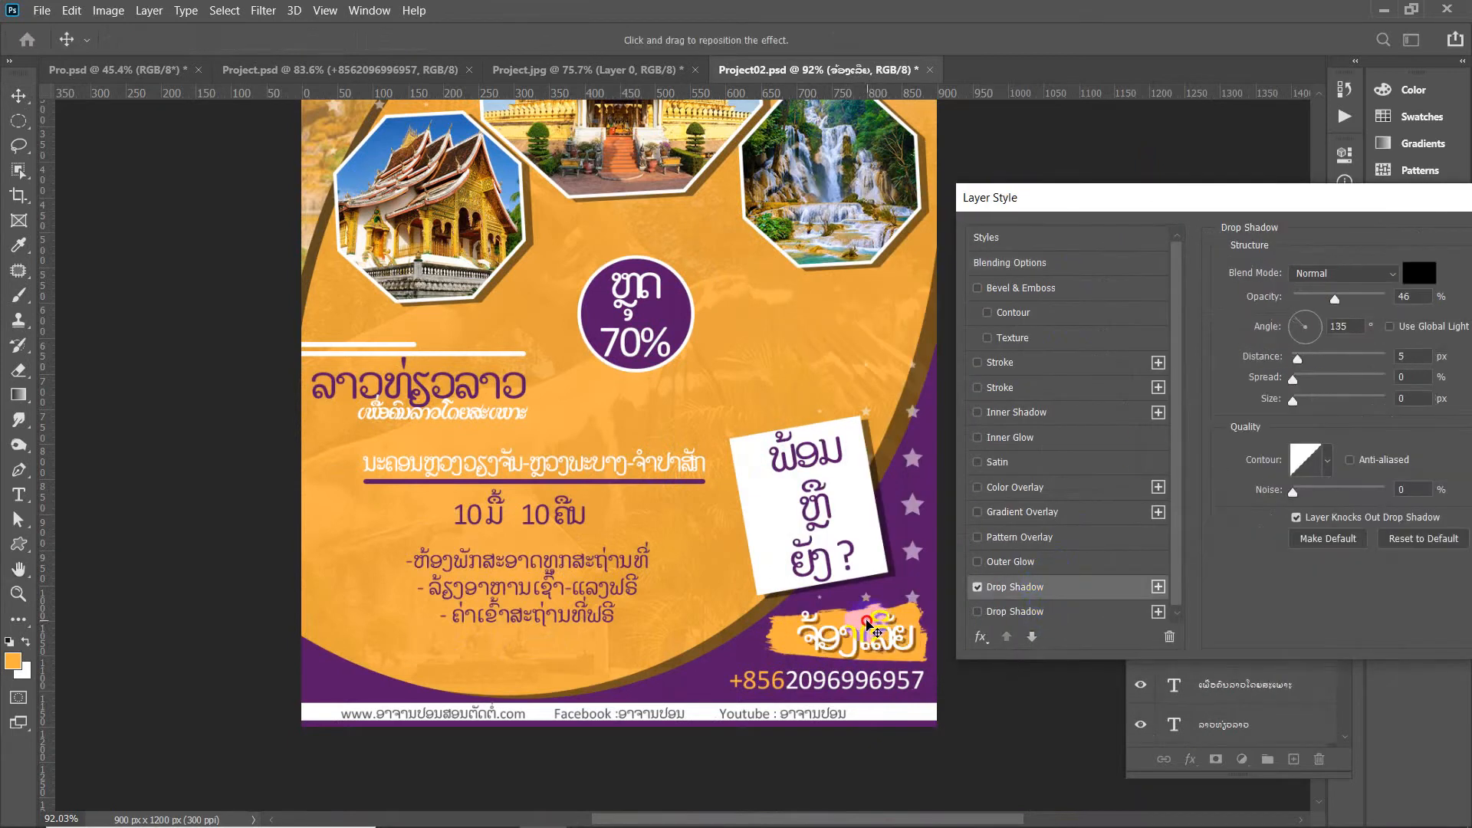
pyautogui.moveTo(867, 625); pyautogui.dragTo(864, 621)
pyautogui.moveTo(1160, 204); pyautogui.dragTo(1309, 223)
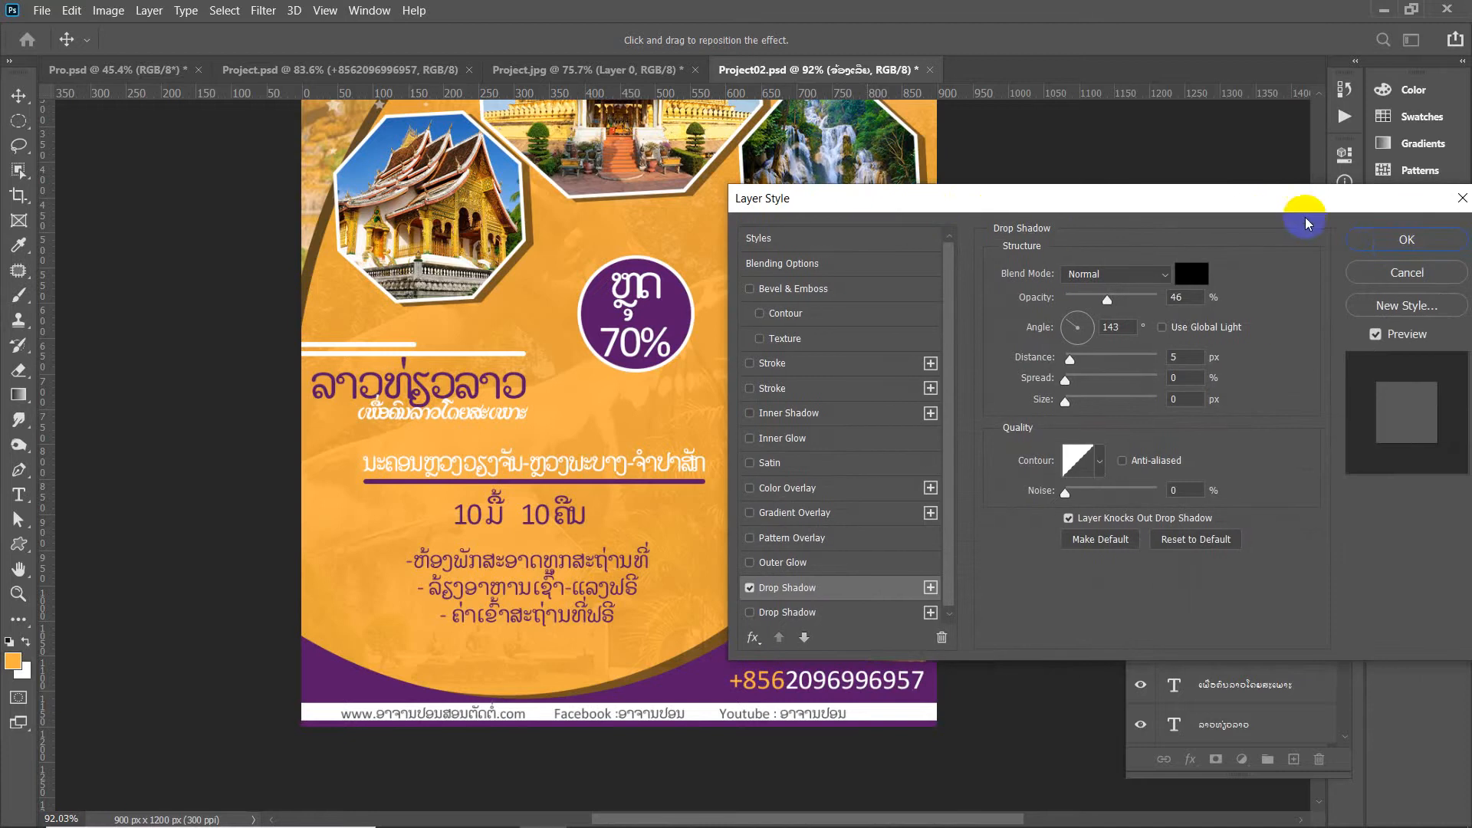
pyautogui.click(1397, 249)
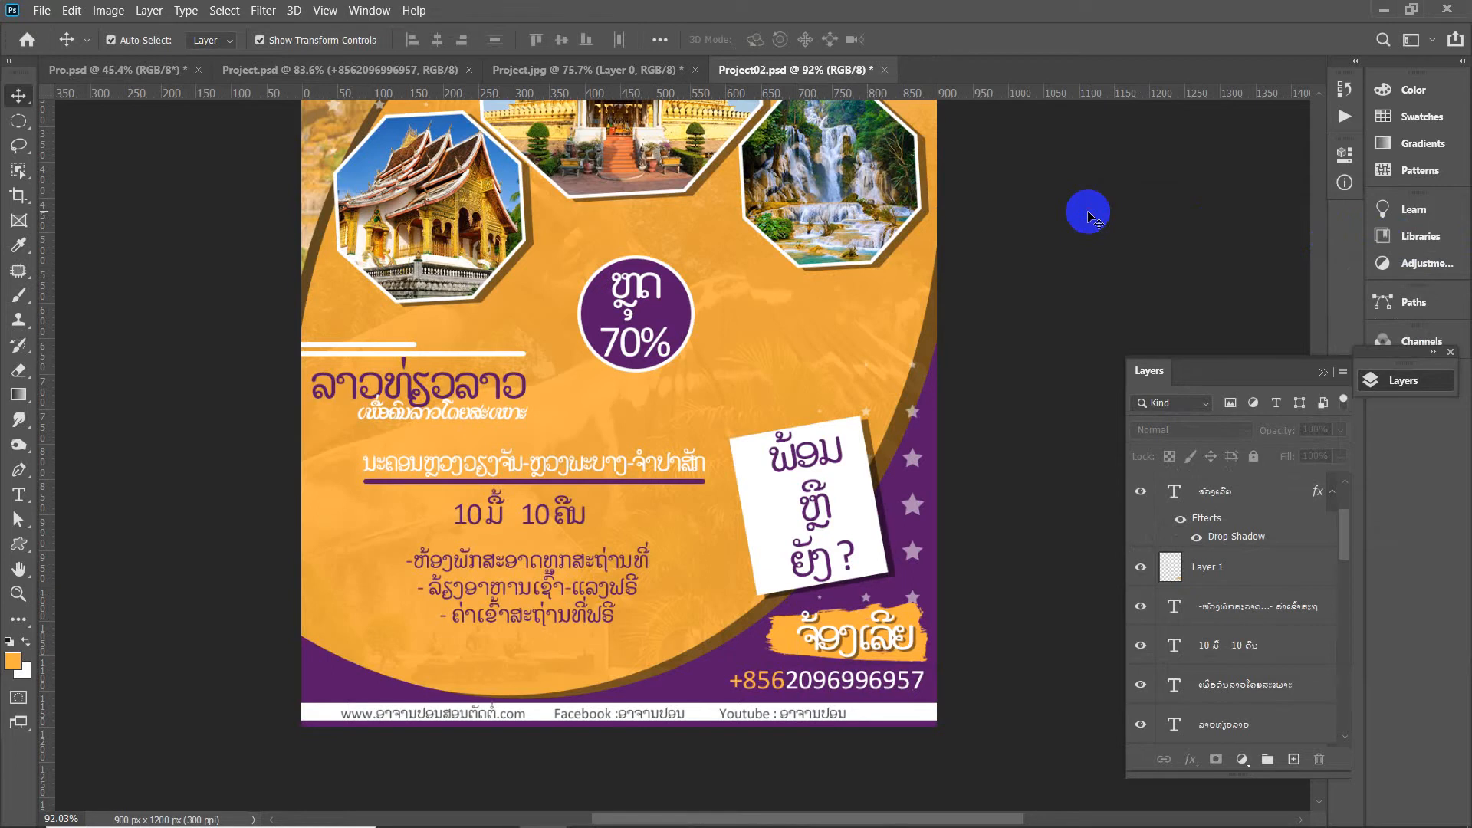
# Review the complete poster from the header photos and star patterns down to the contact details
pyautogui.scroll(3, 889, 399)
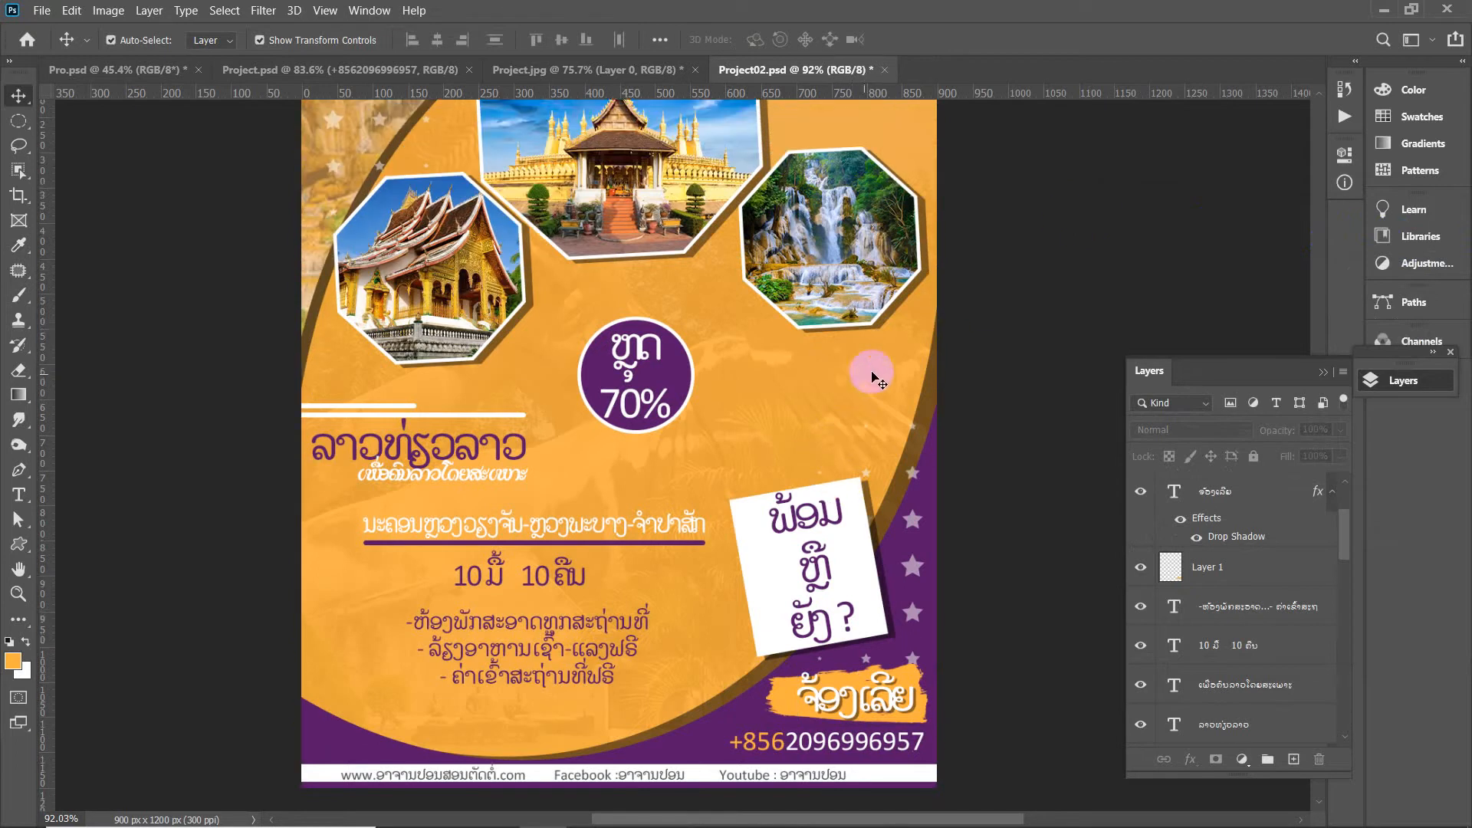
pyautogui.scroll(1, 986, 354)
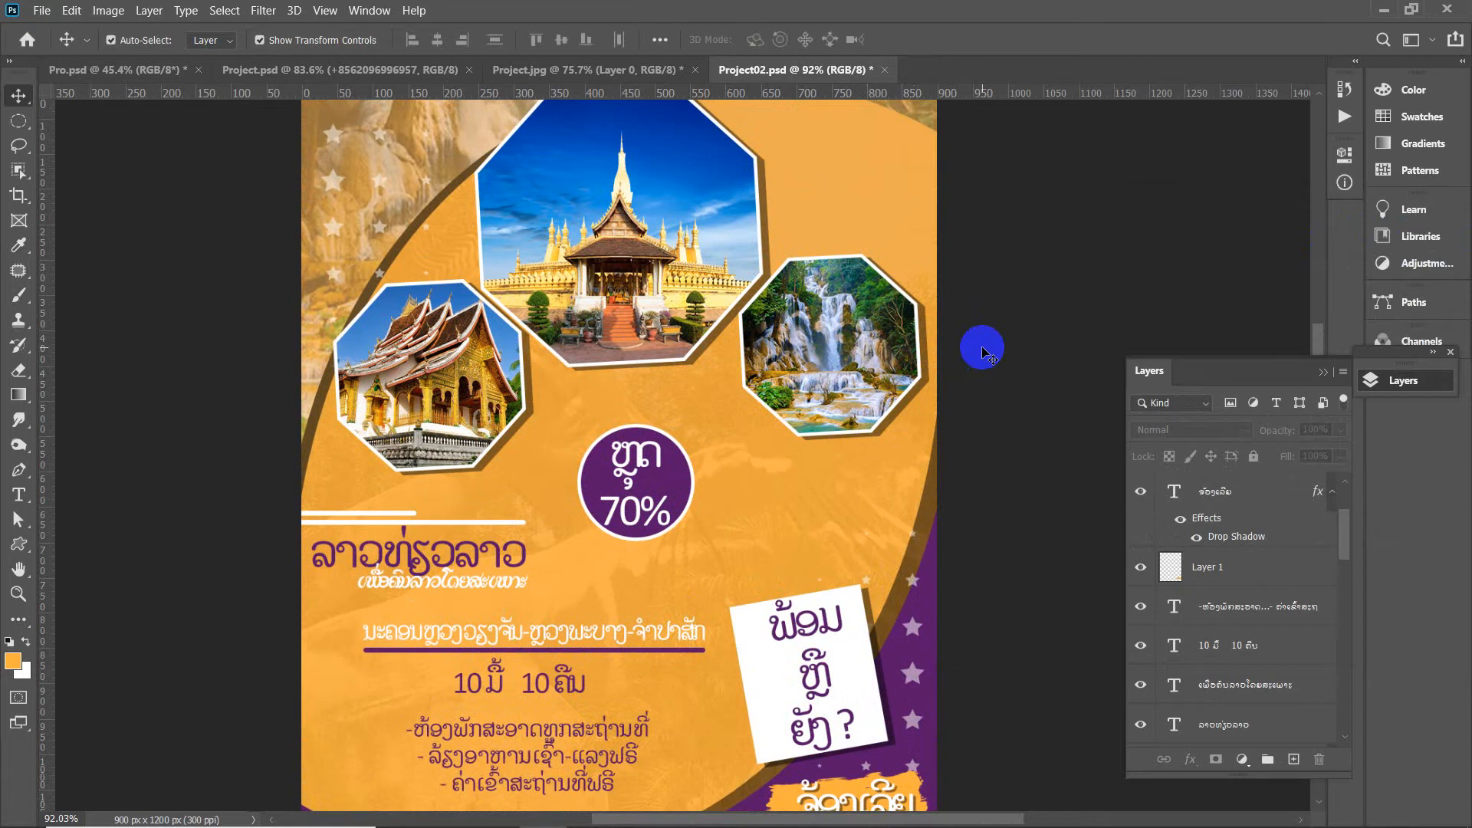
pyautogui.scroll(1, 984, 351)
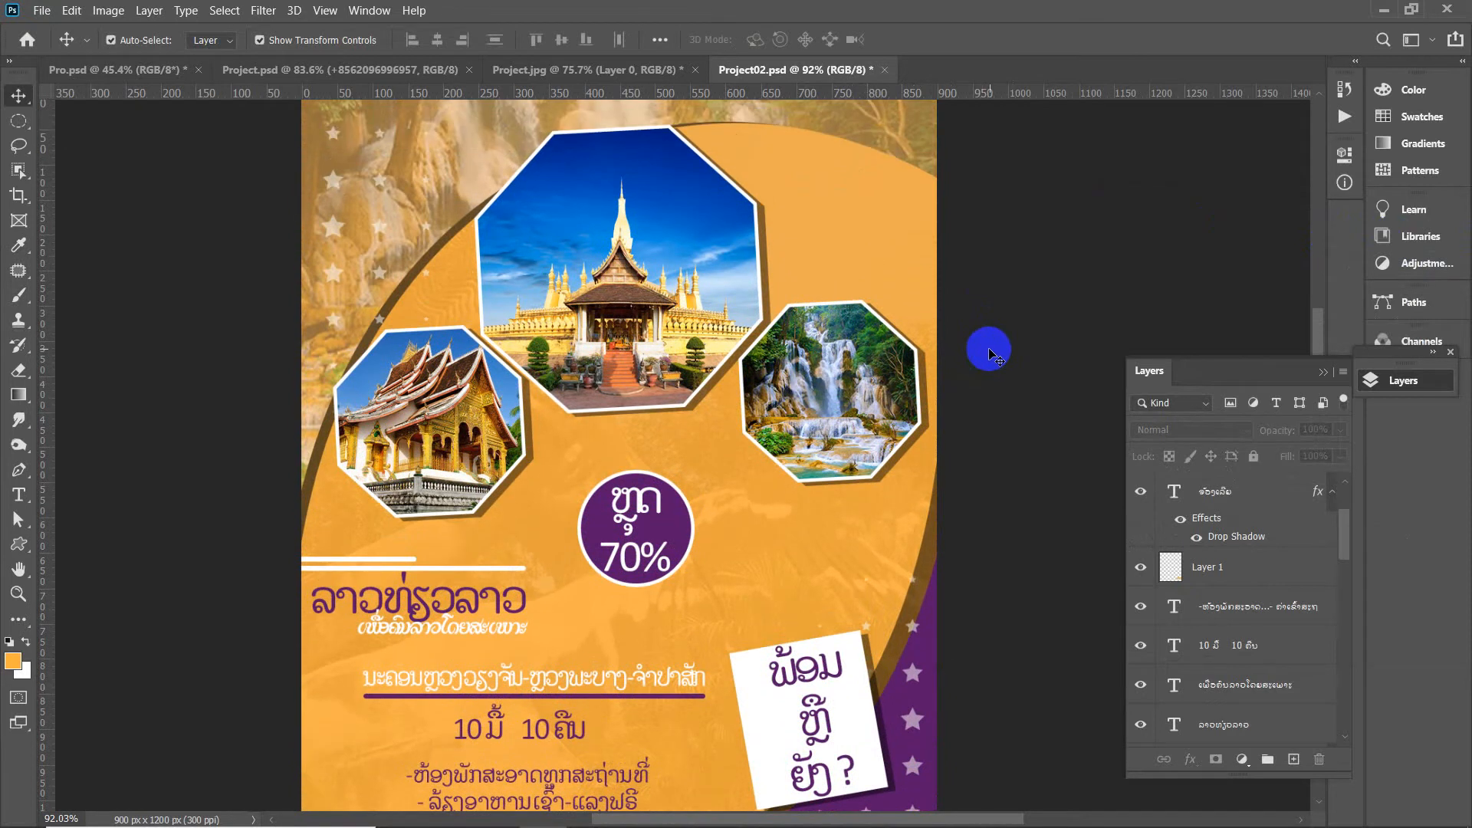
pyautogui.scroll(-2, 1013, 339)
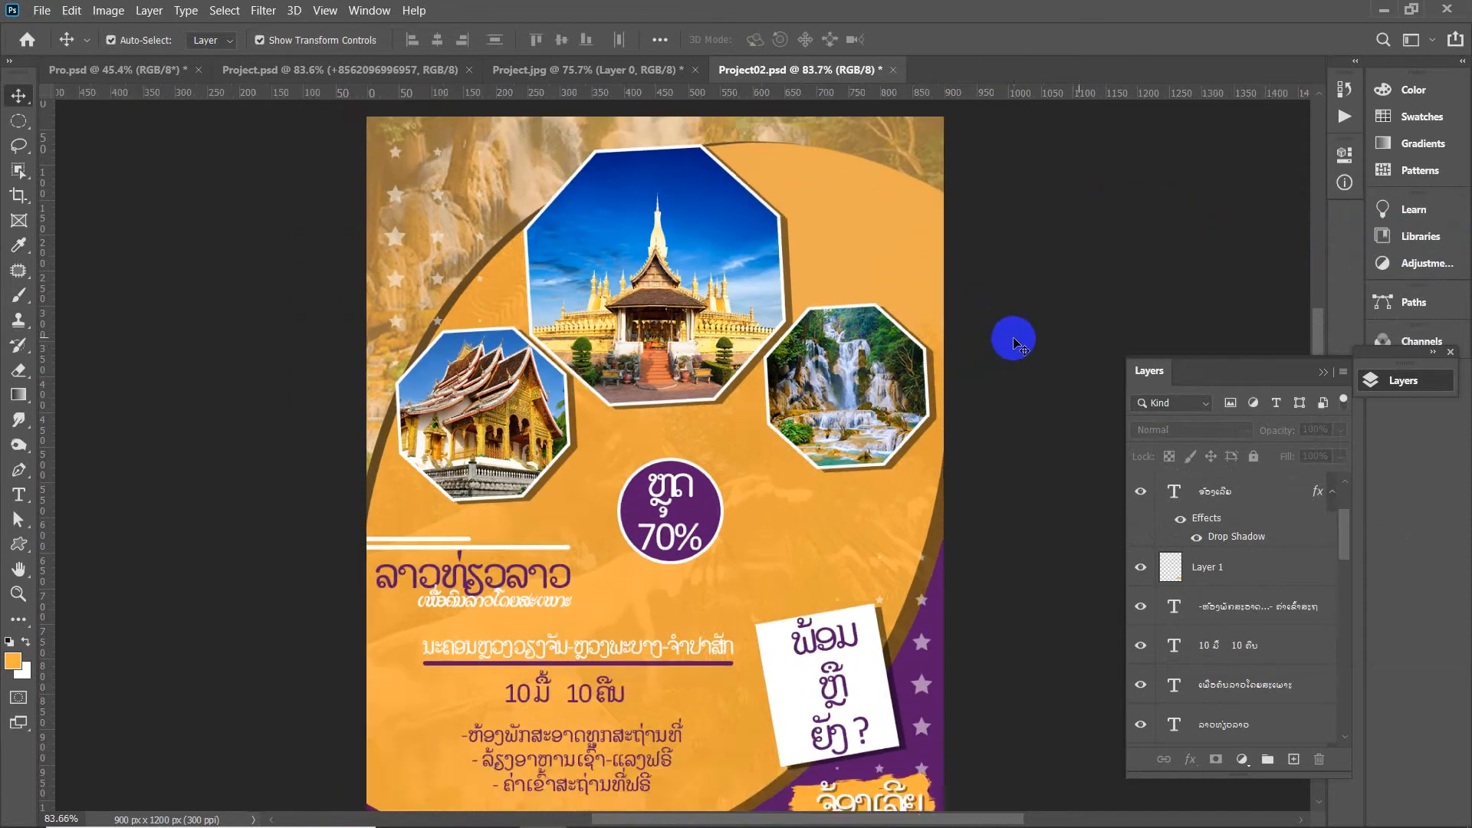
pyautogui.scroll(1, 1022, 340)
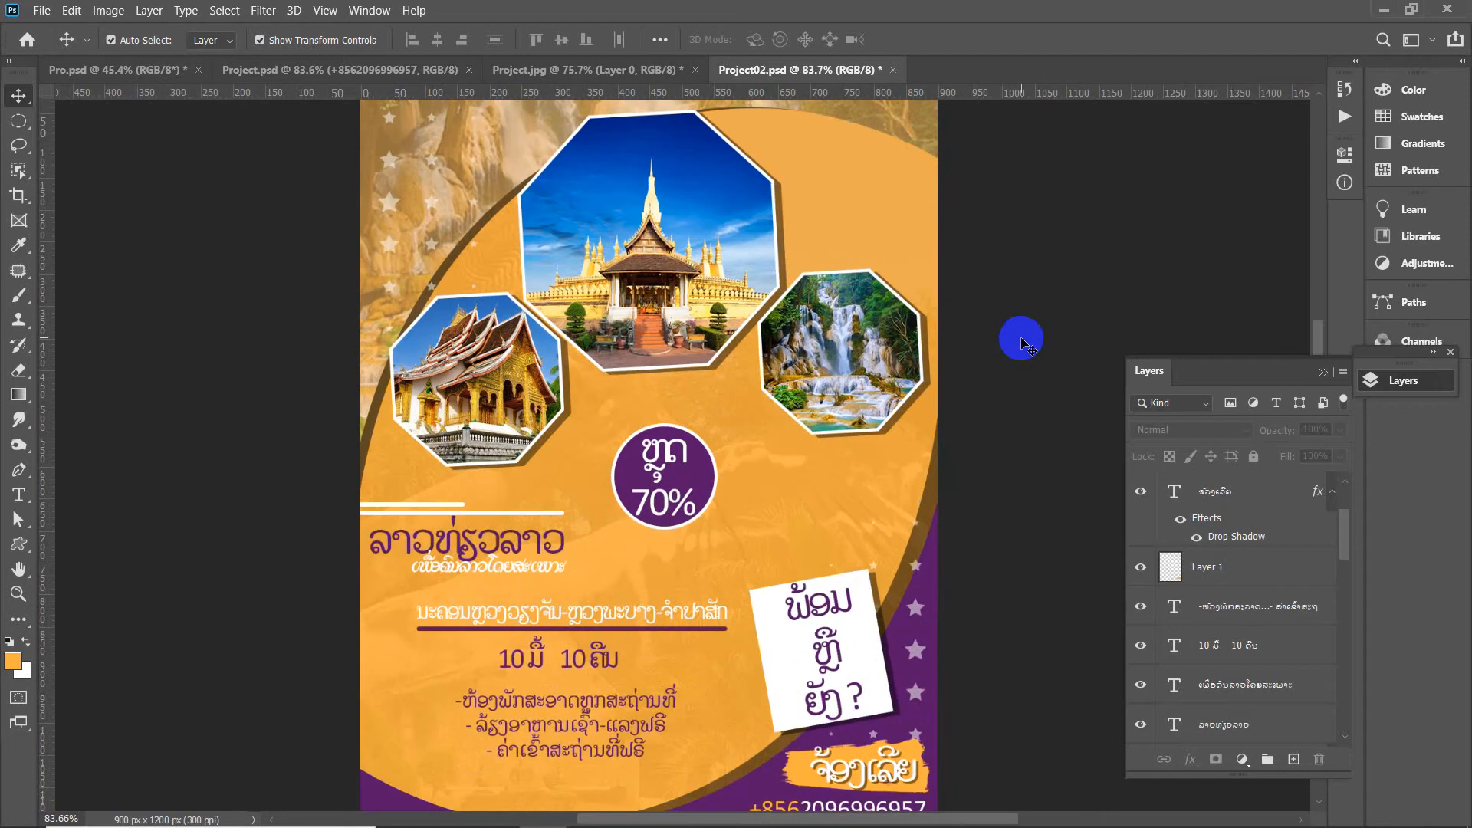
pyautogui.scroll(-3, 1061, 294)
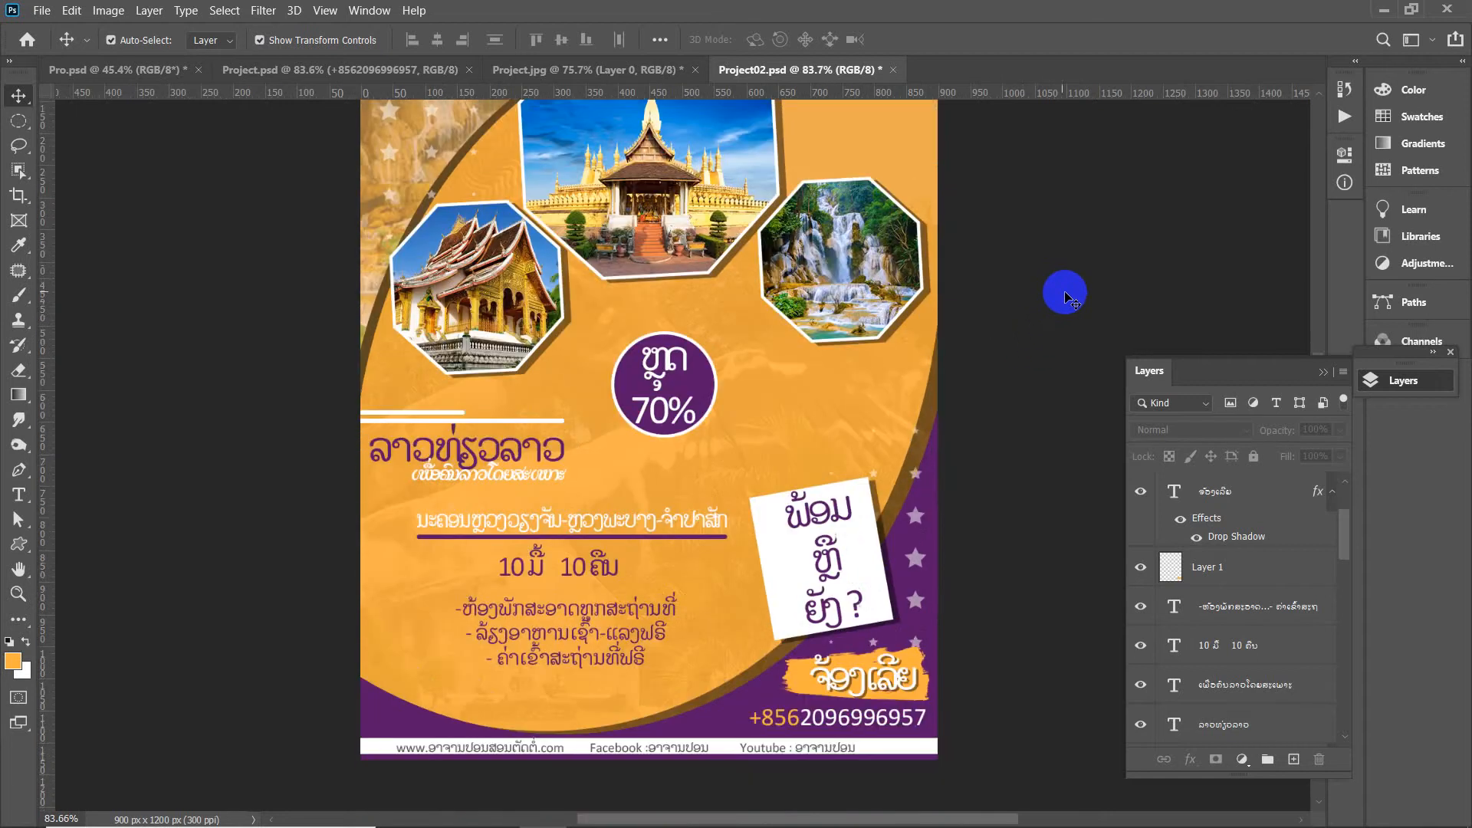
pyautogui.scroll(1, 993, 349)
pyautogui.scroll(-2, 993, 349)
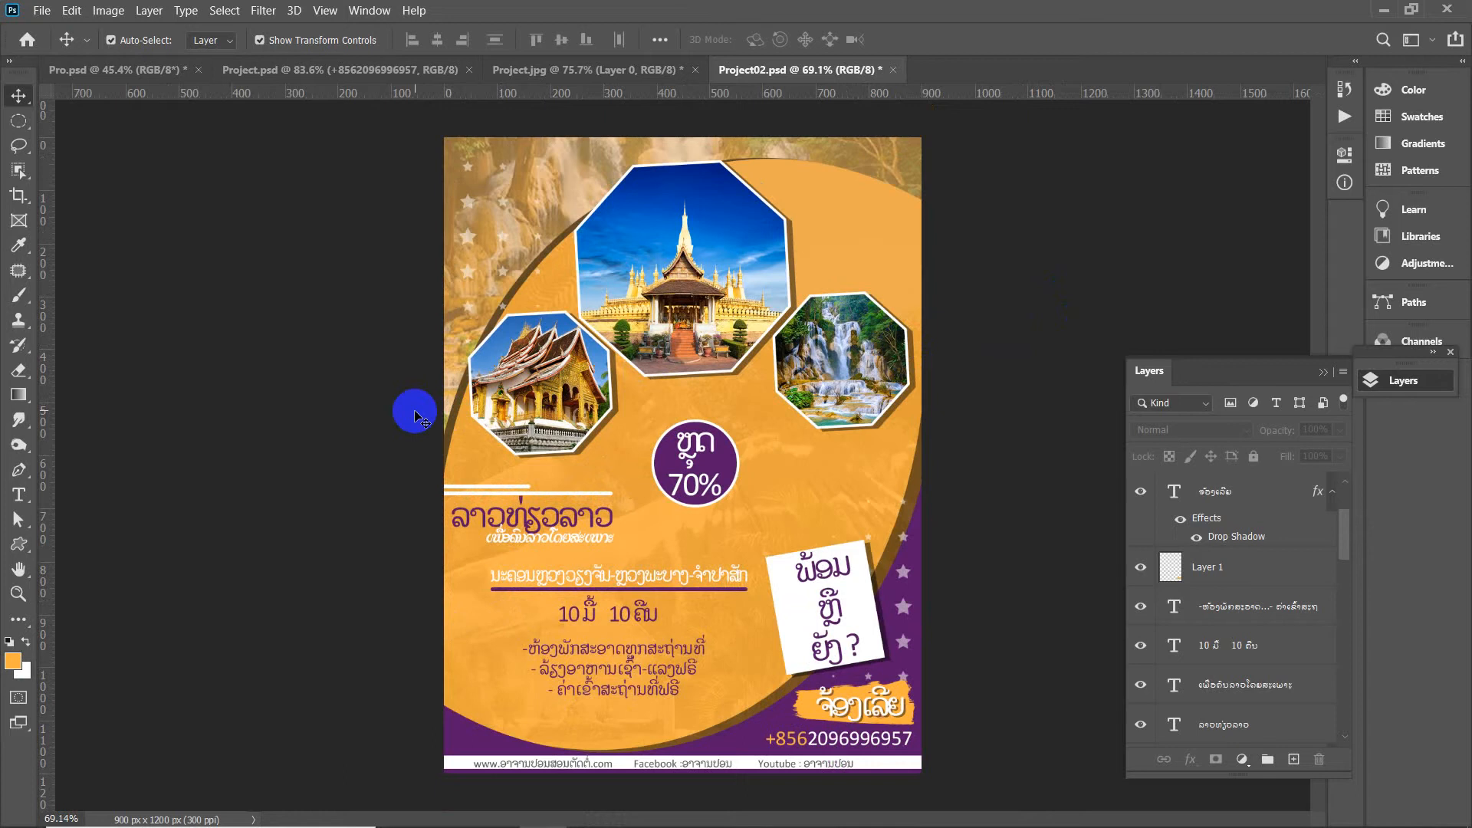
pyautogui.scroll(2, 458, 354)
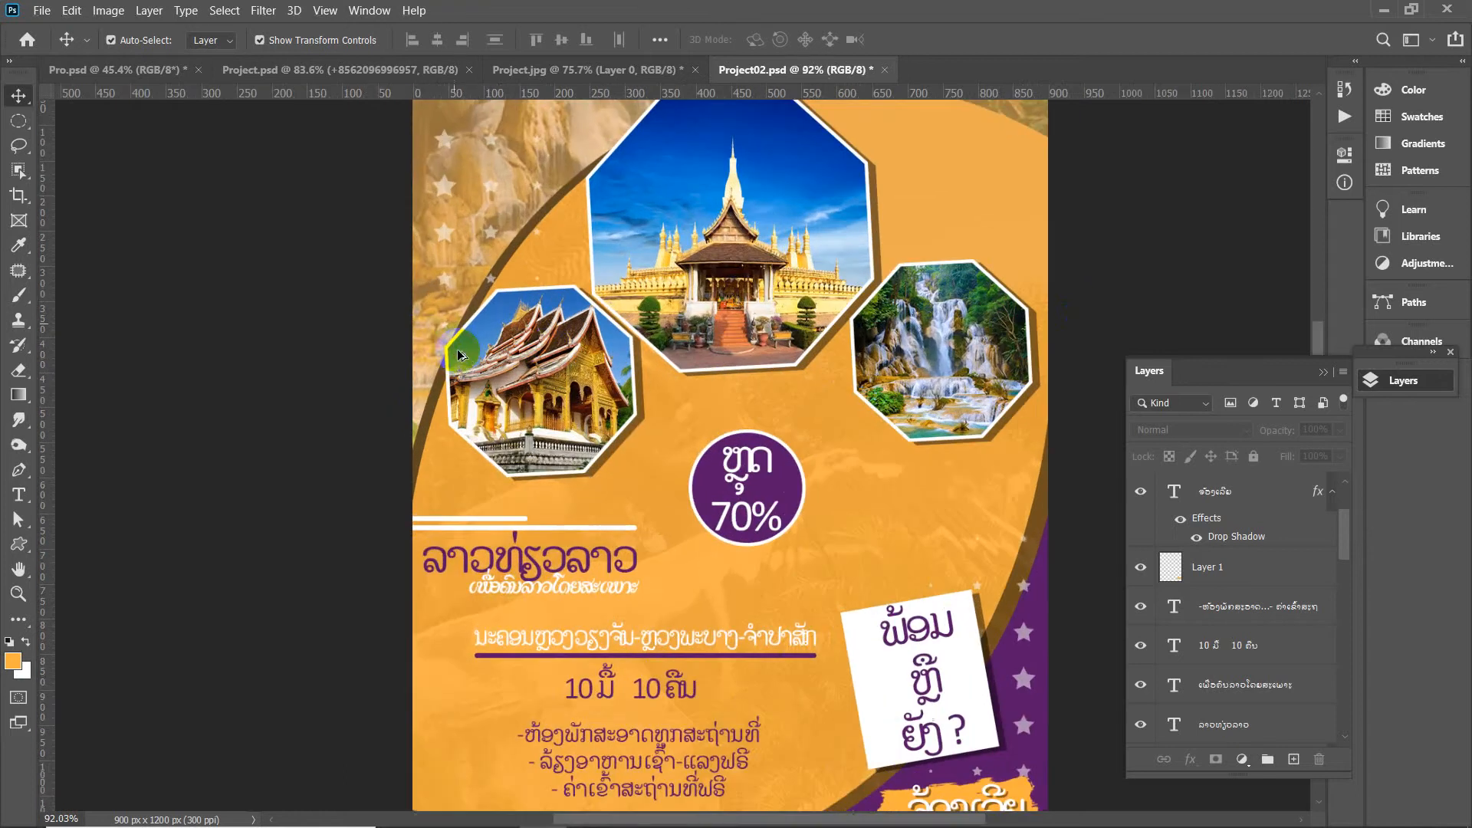
pyautogui.scroll(-2, 805, 345)
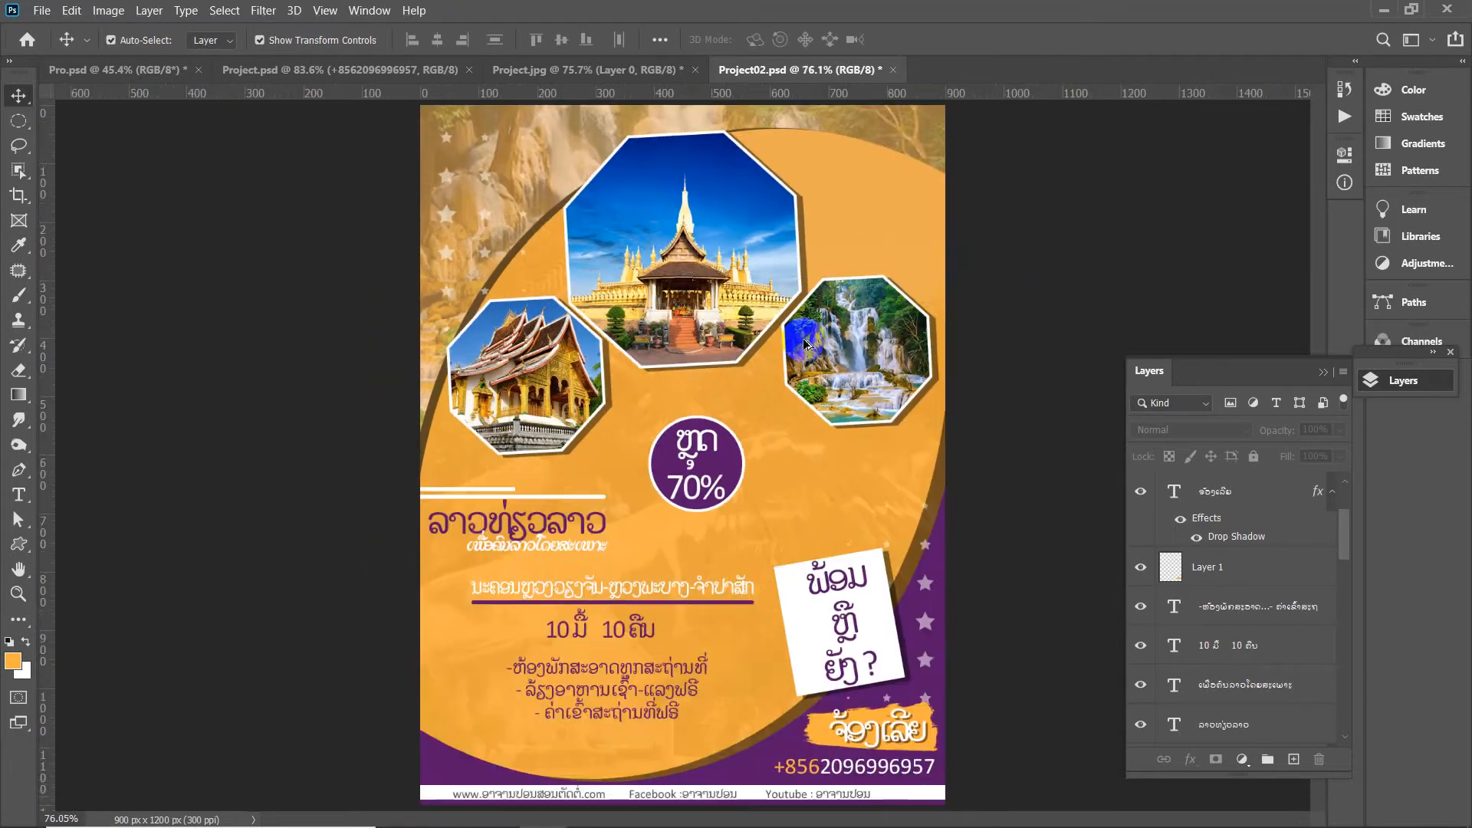
pyautogui.scroll(-1, 805, 345)
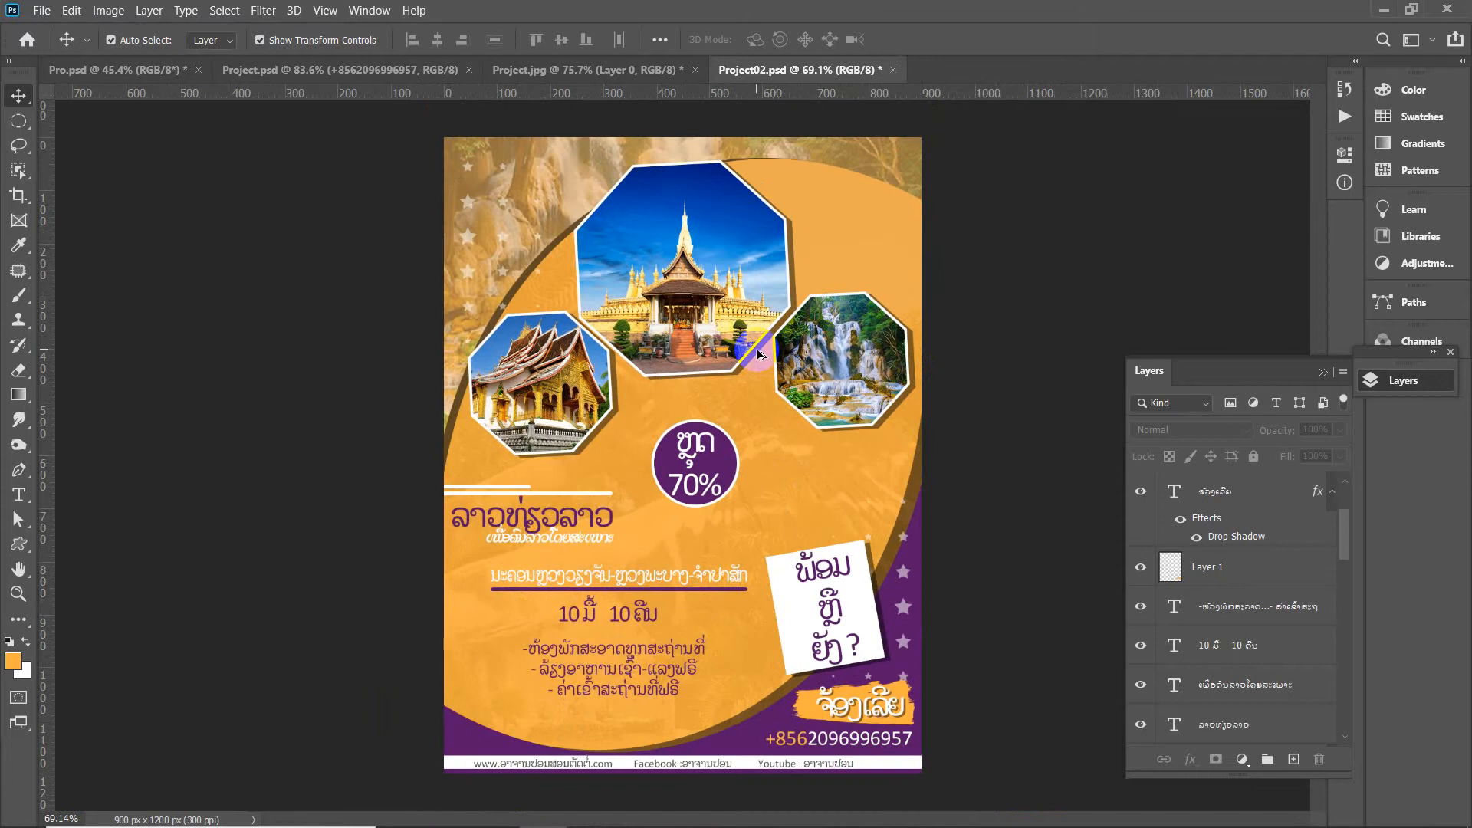
pyautogui.scroll(2, 757, 354)
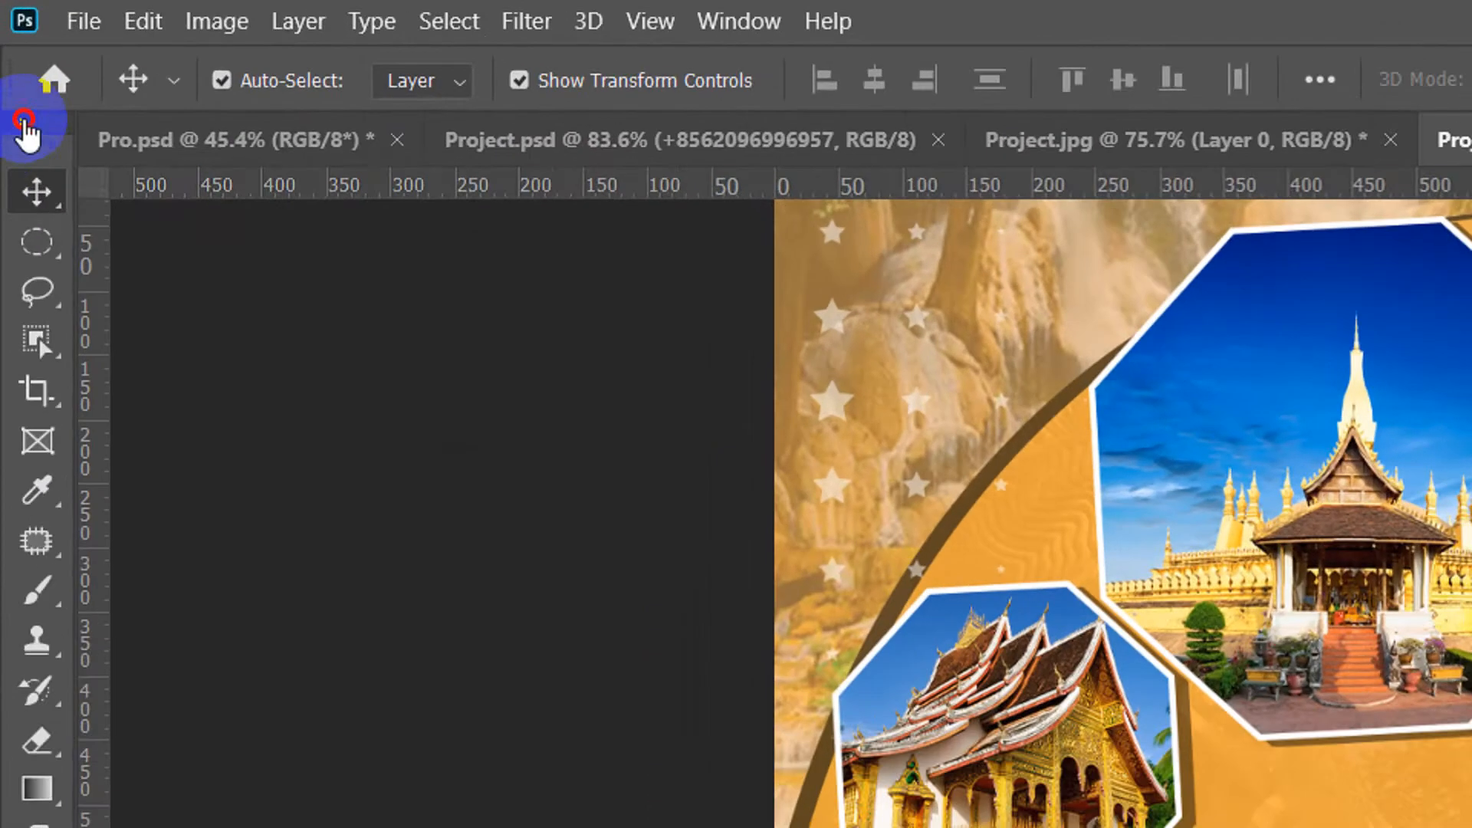
# Expand the toolbox to a two-column layout
pyautogui.click(9, 61)
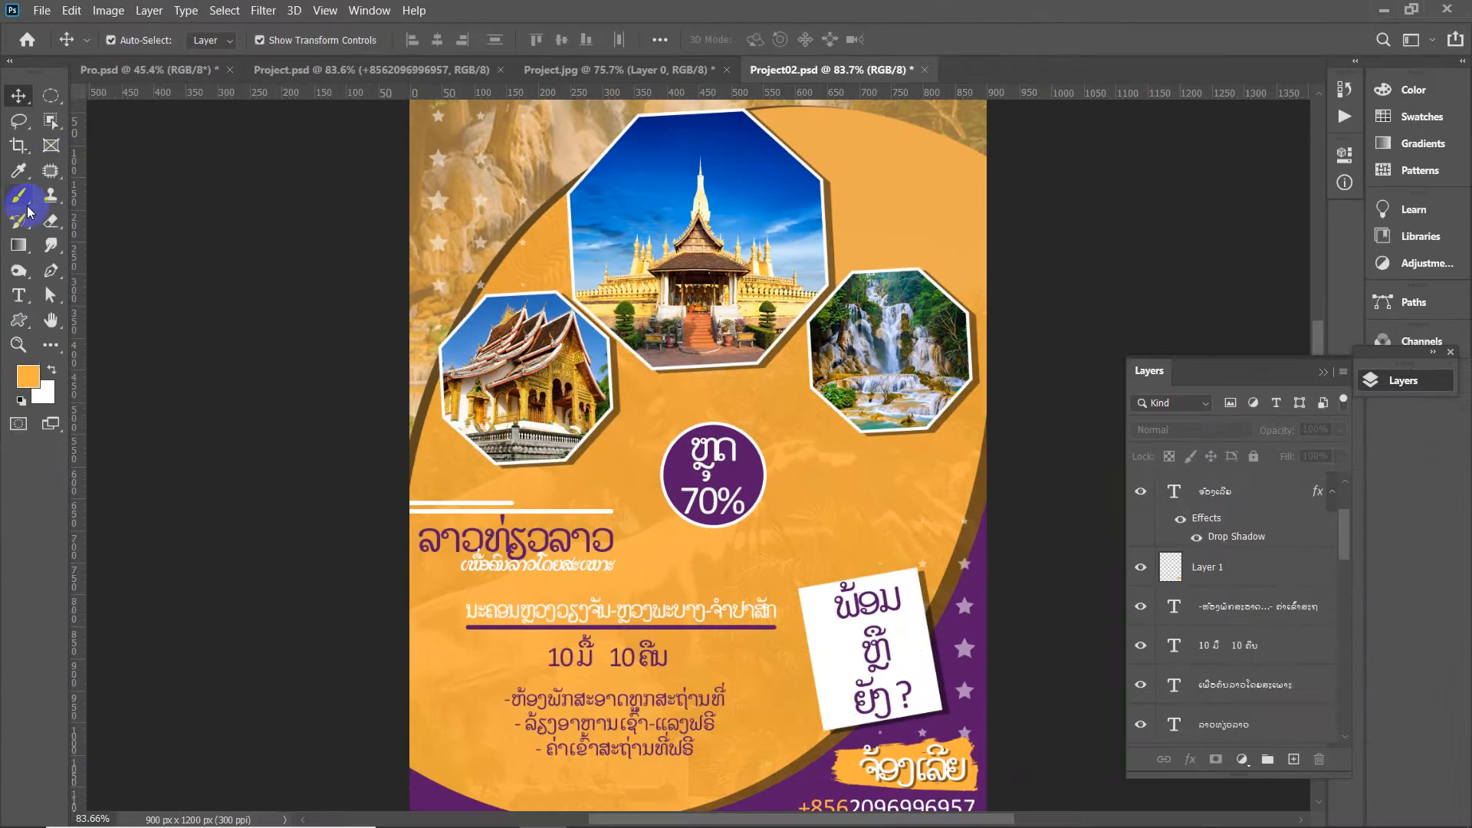
pyautogui.click(47, 169)
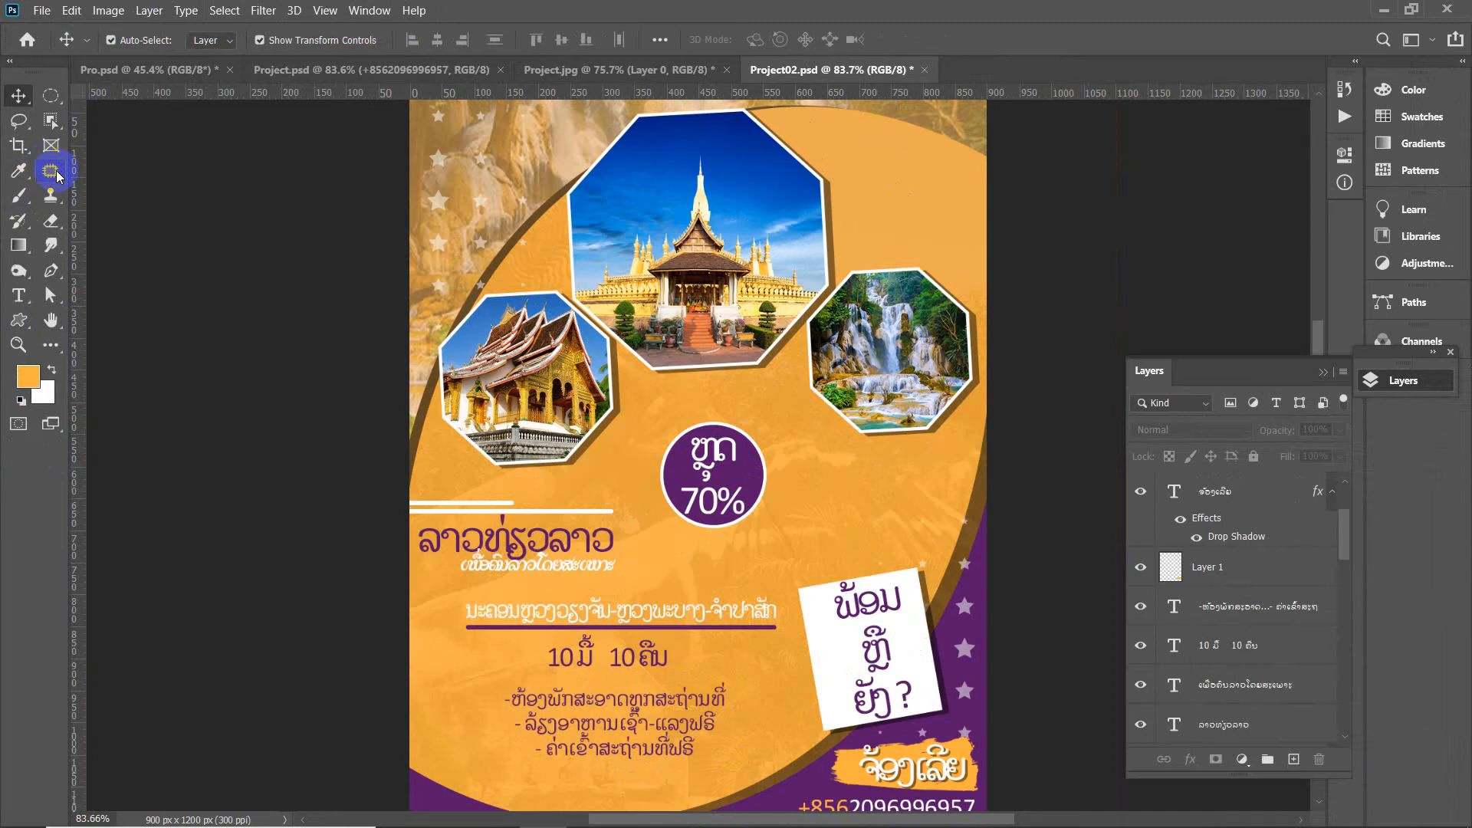
pyautogui.click(938, 221)
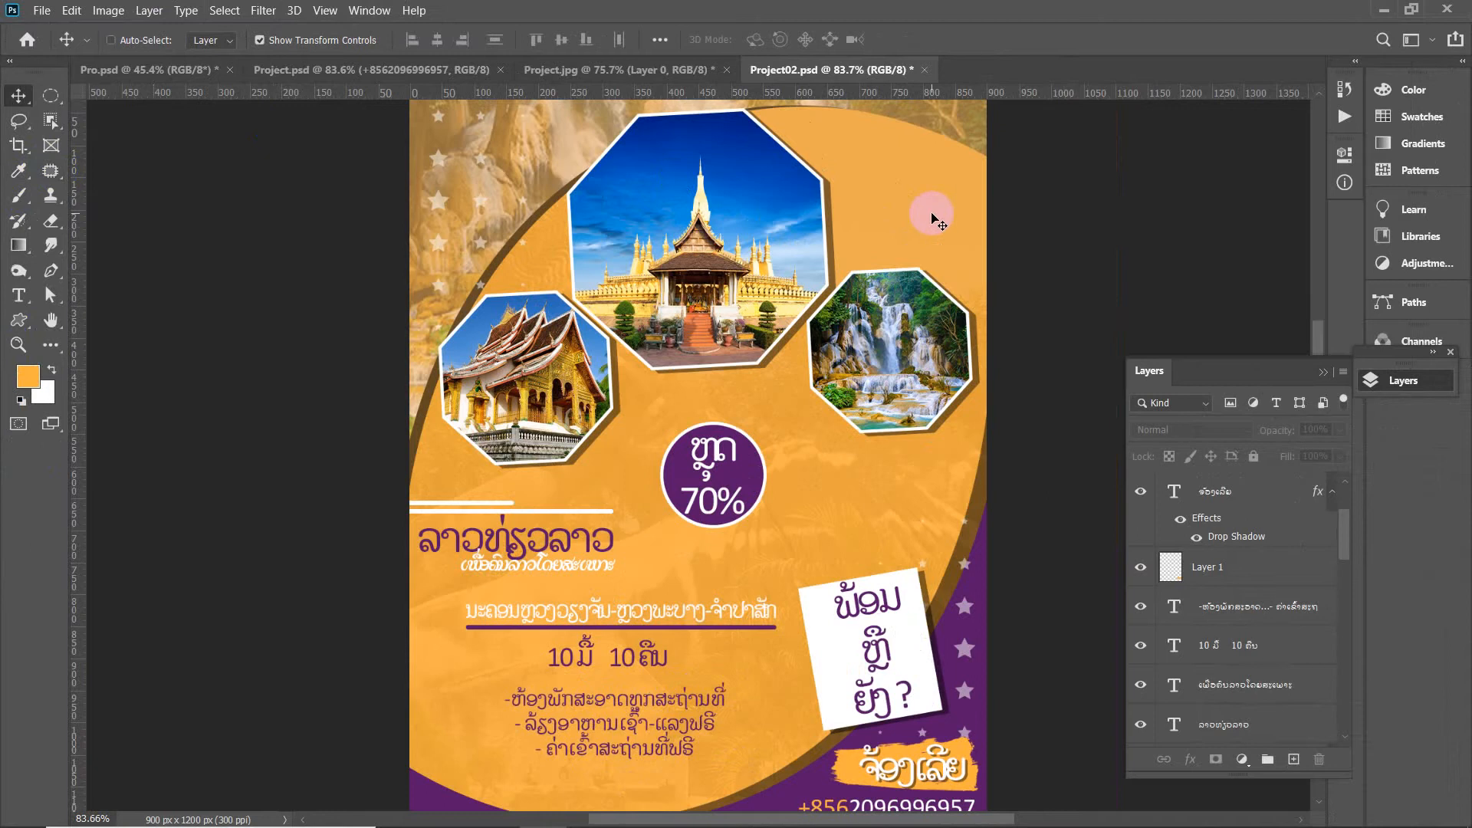
# Save the poster's PSD file, and save a JPEG copy on the computer as Project02 with quality 12 (Maximum) and Baseline ("Standard") format
pyautogui.hotkey('ctrl', 's')
pyautogui.click(953, 214)
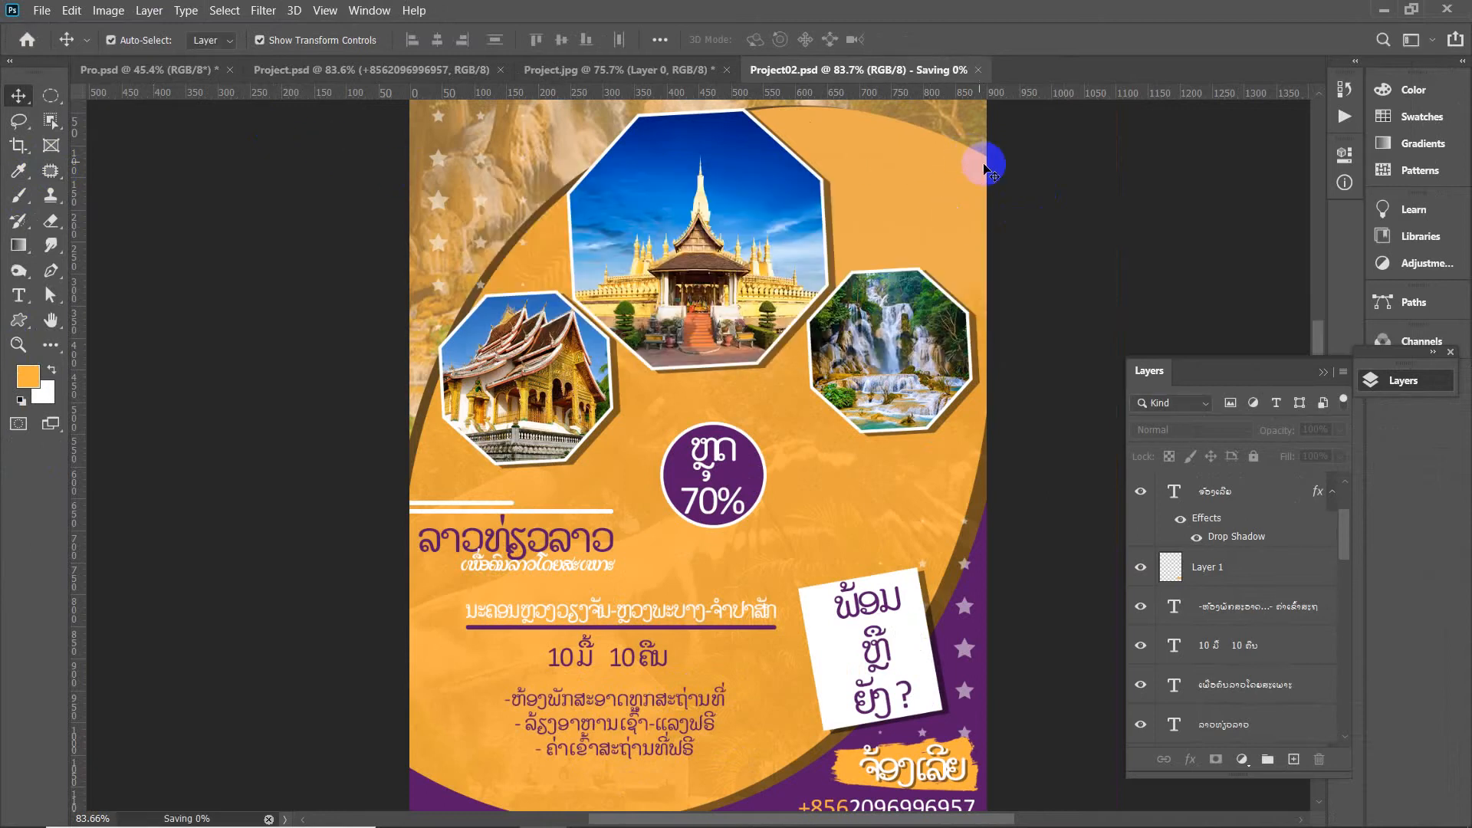
pyautogui.click(40, 10)
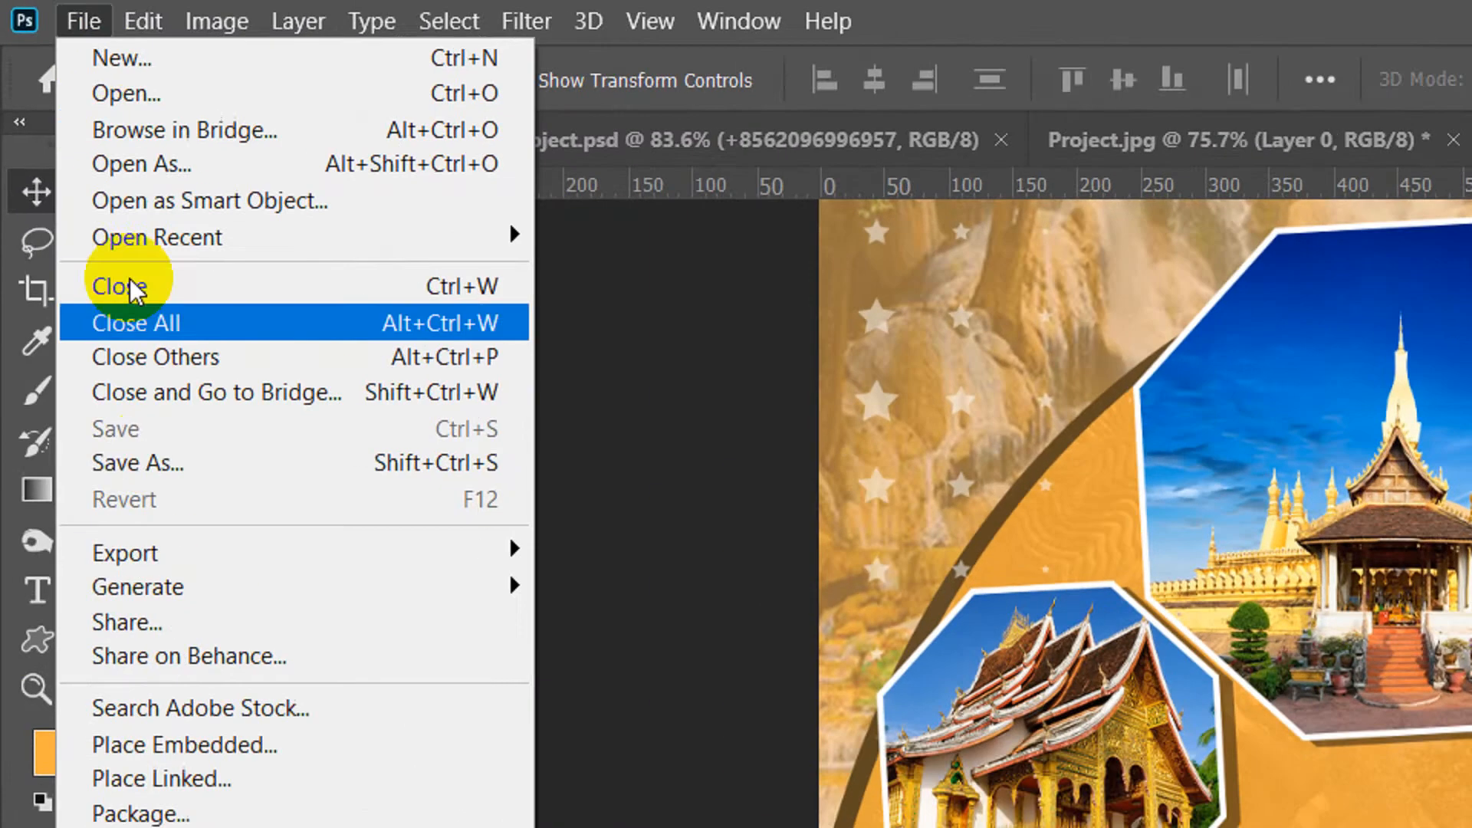
pyautogui.click(69, 231)
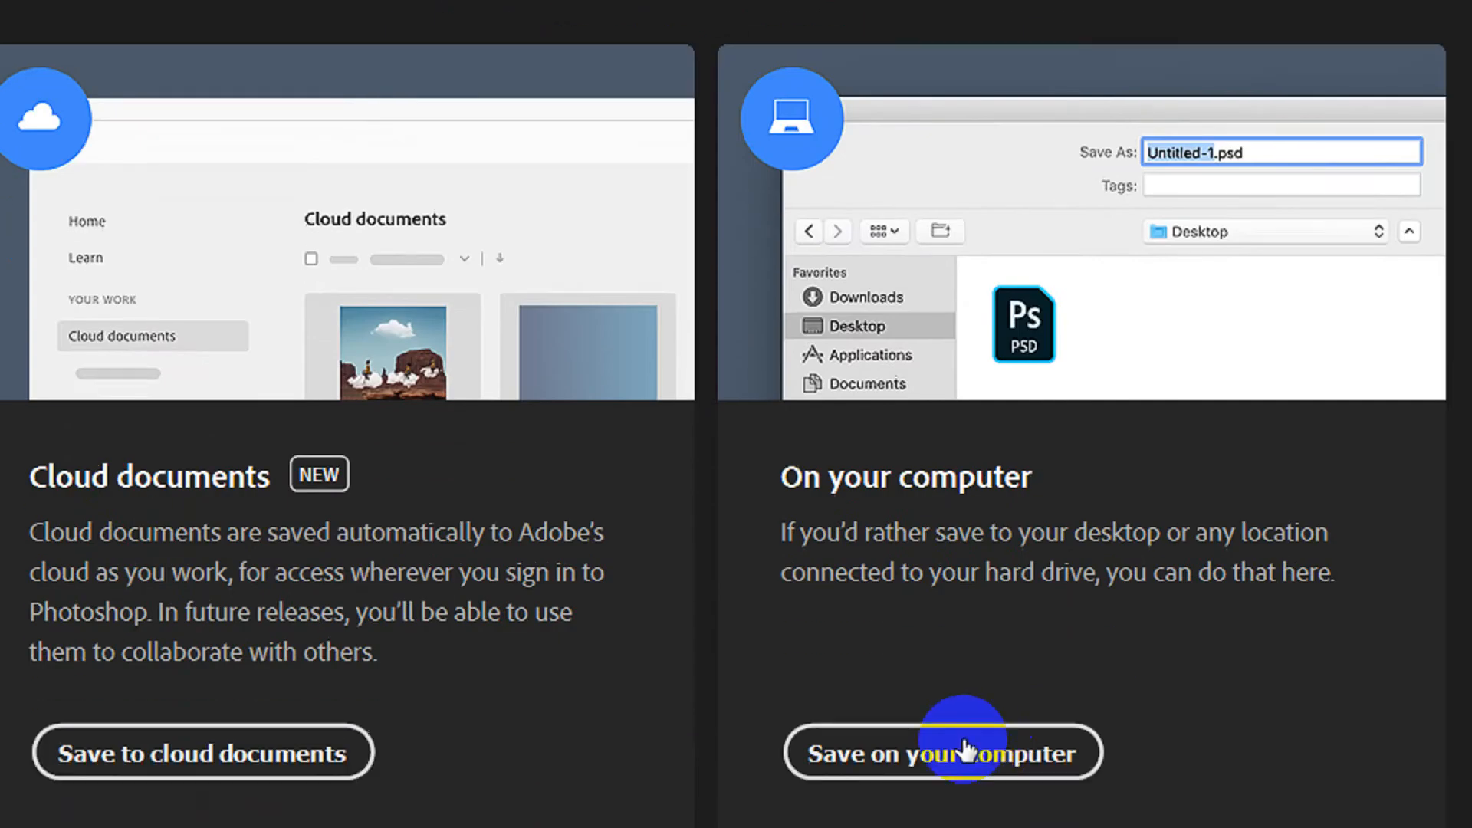
pyautogui.click(943, 749)
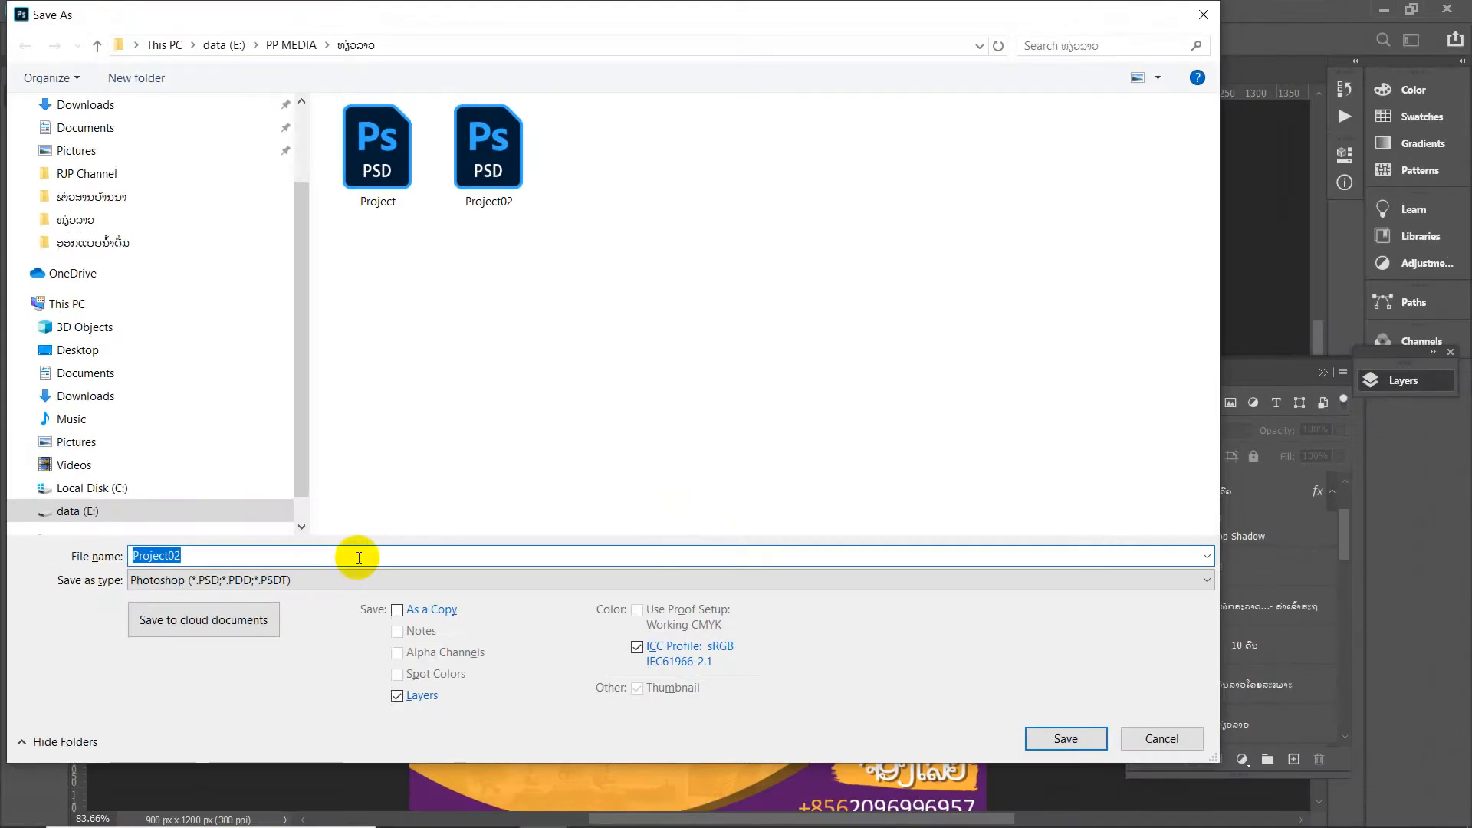
pyautogui.click(372, 580)
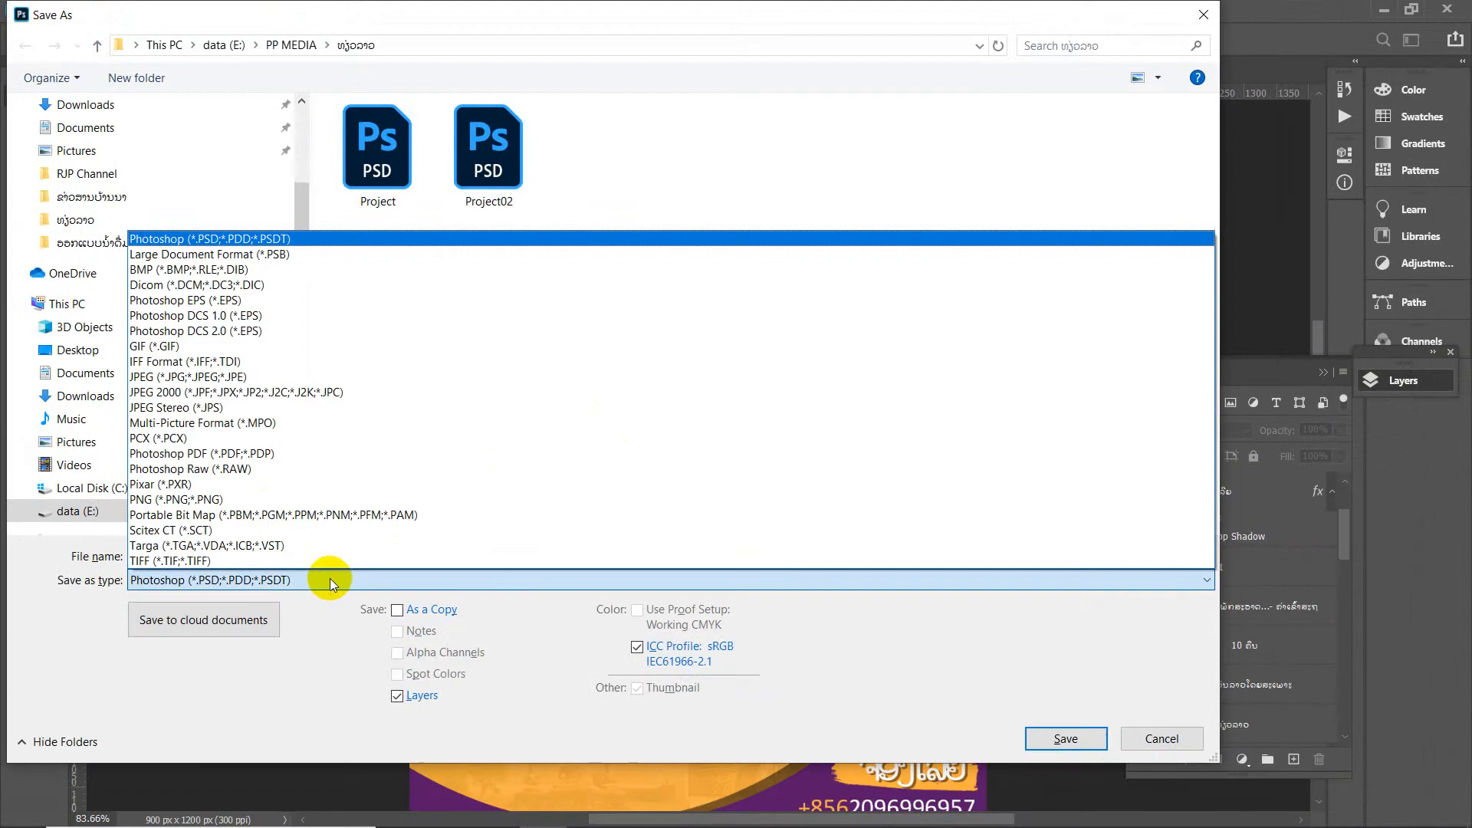
pyautogui.click(230, 376)
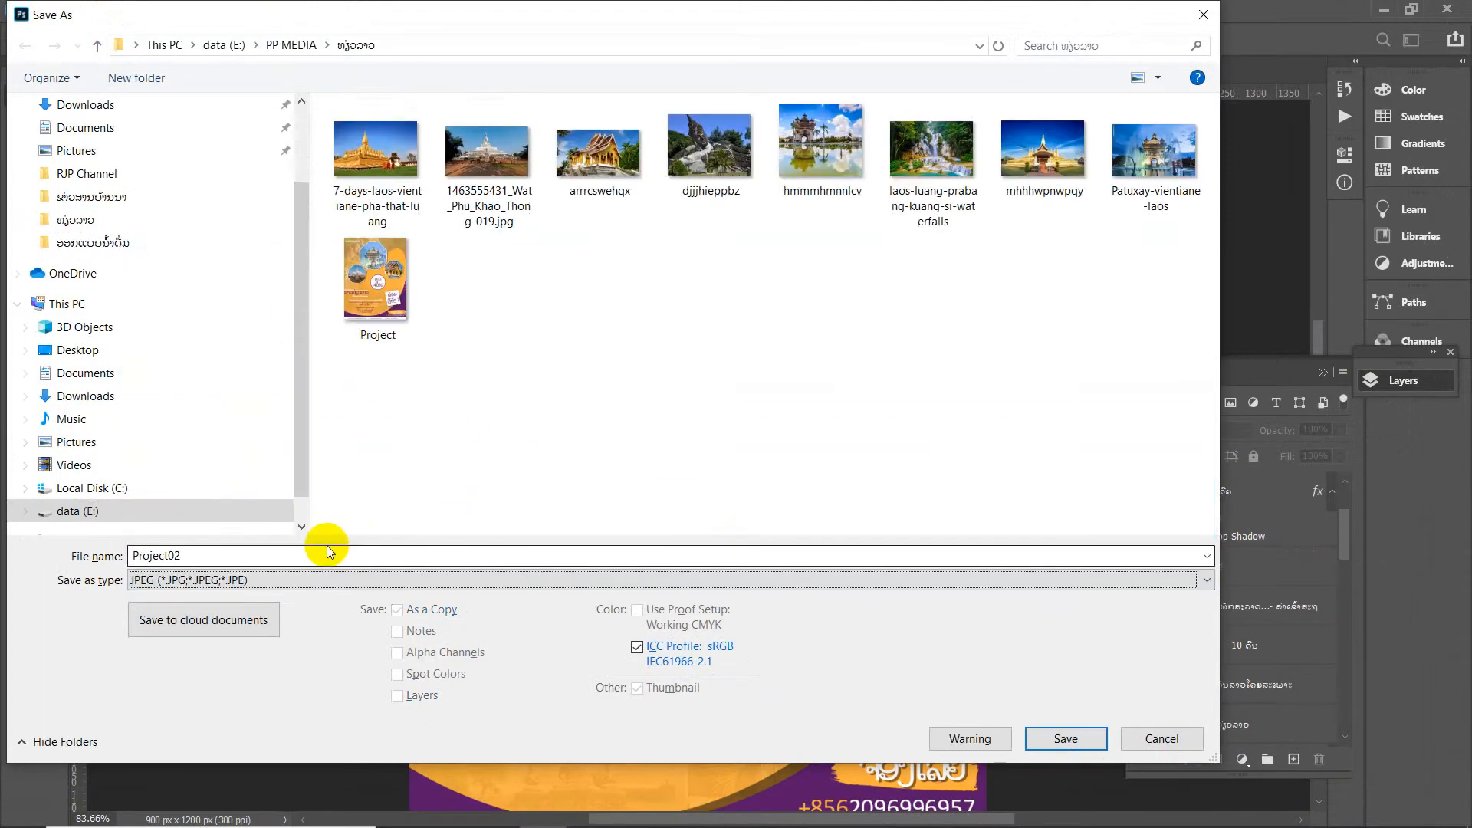
pyautogui.click(350, 556)
pyautogui.click(1074, 737)
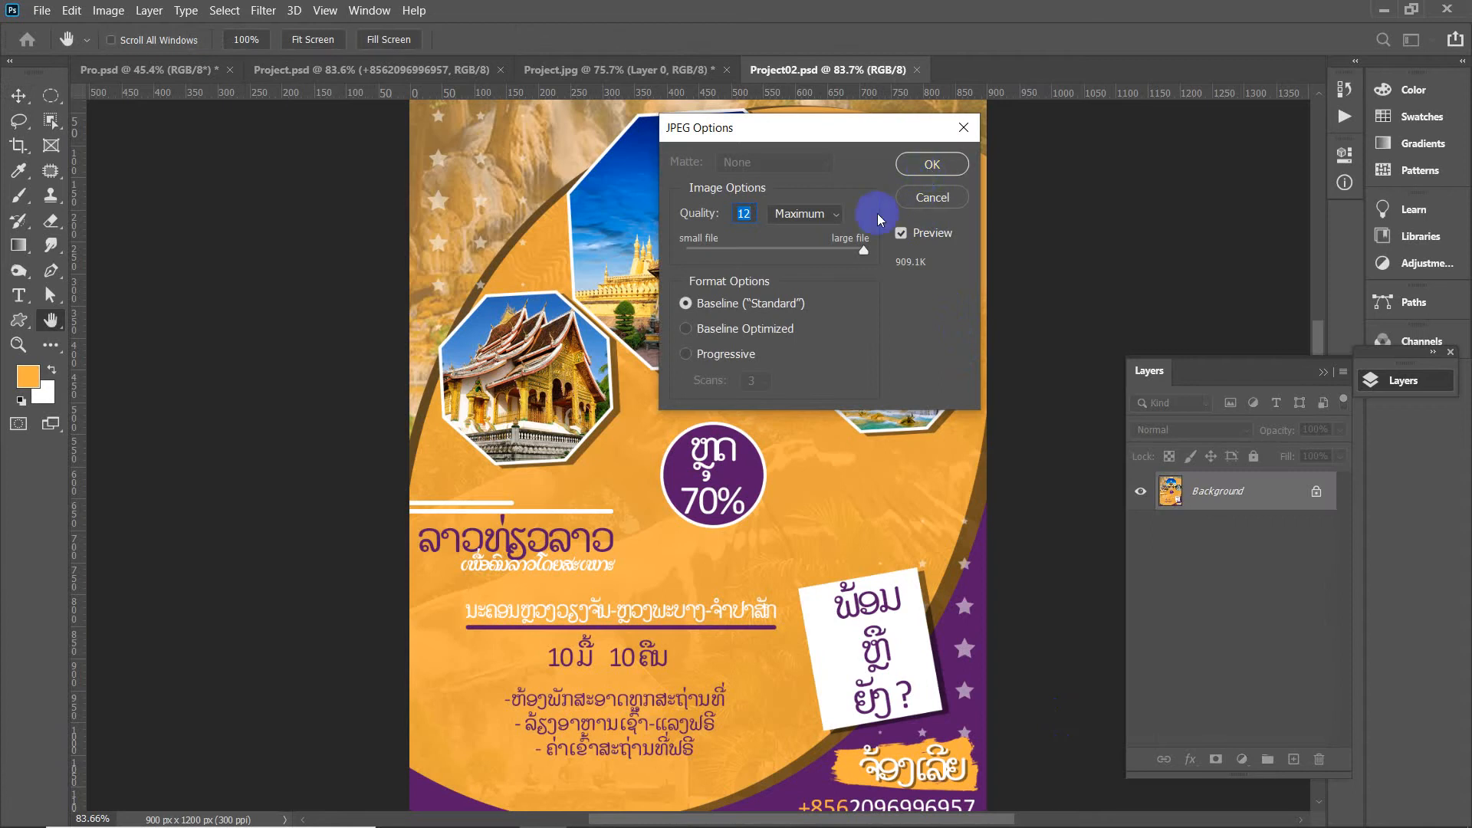
pyautogui.click(932, 164)
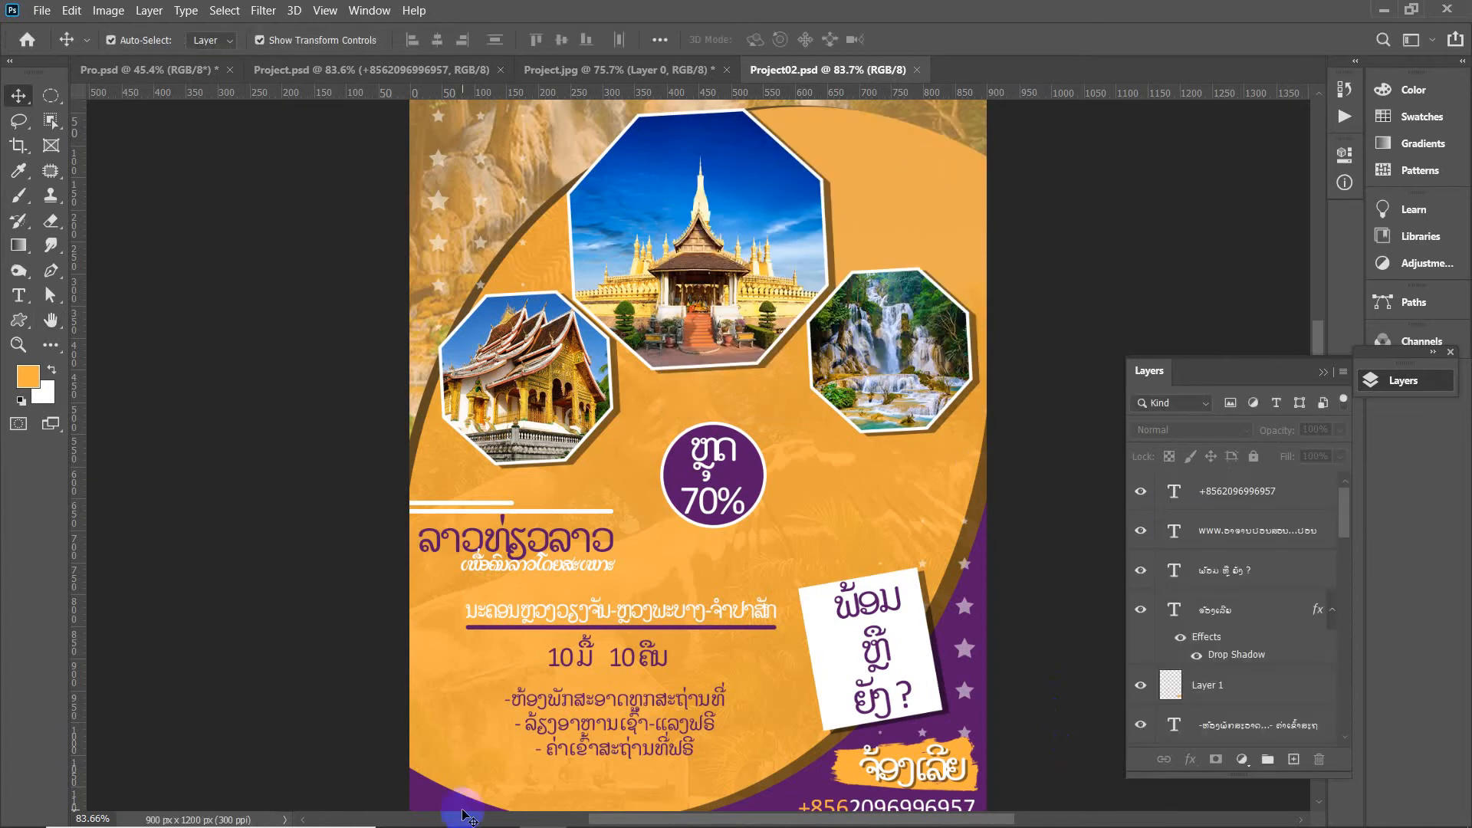
# Open the exported Project02 JPEG from the ທ່ຽວລາວ folder in Photos, inspect the poster up close, and return to Photoshop
pyautogui.moveTo(456, 816)
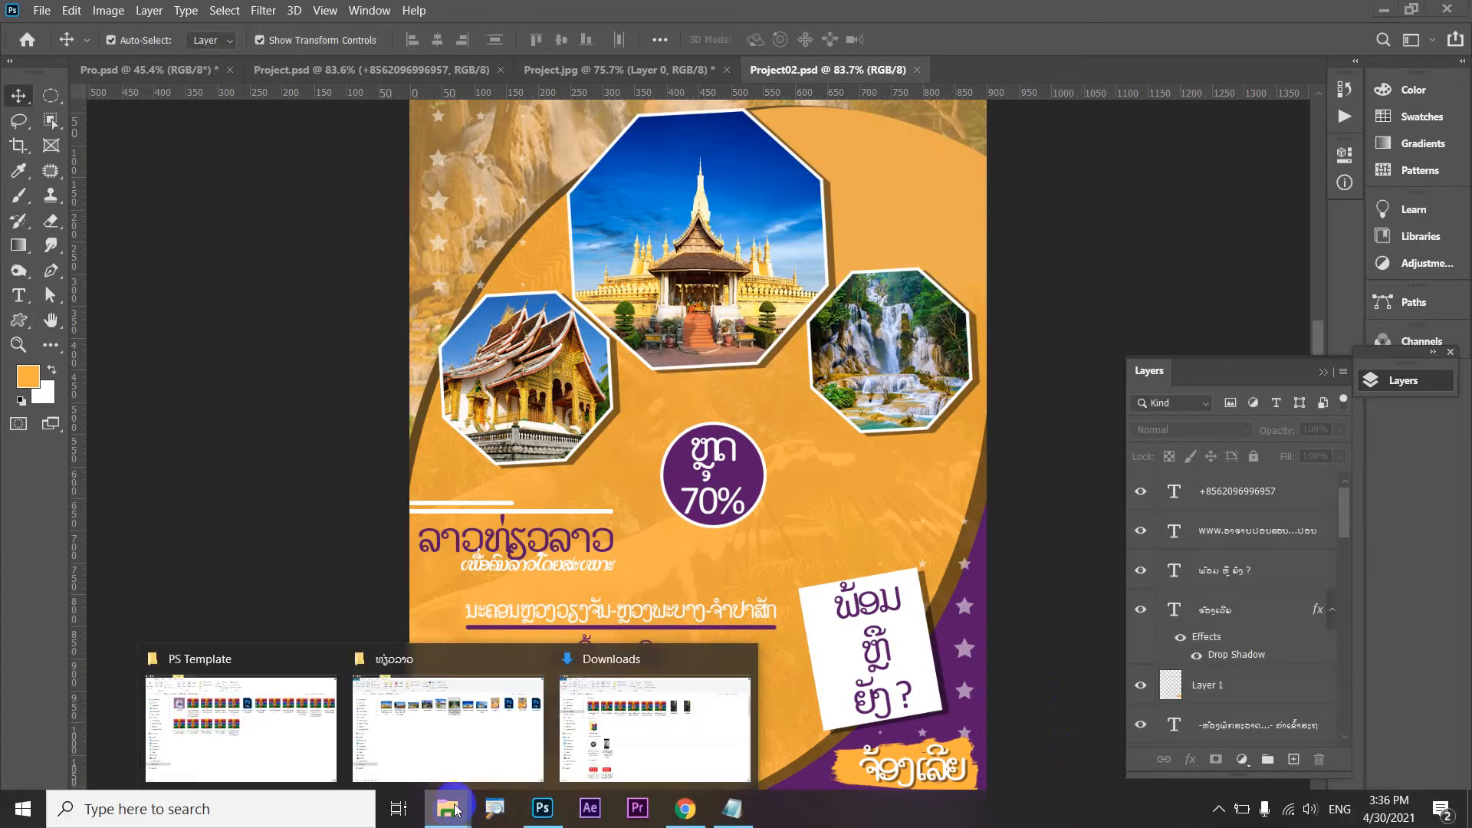
pyautogui.click(502, 691)
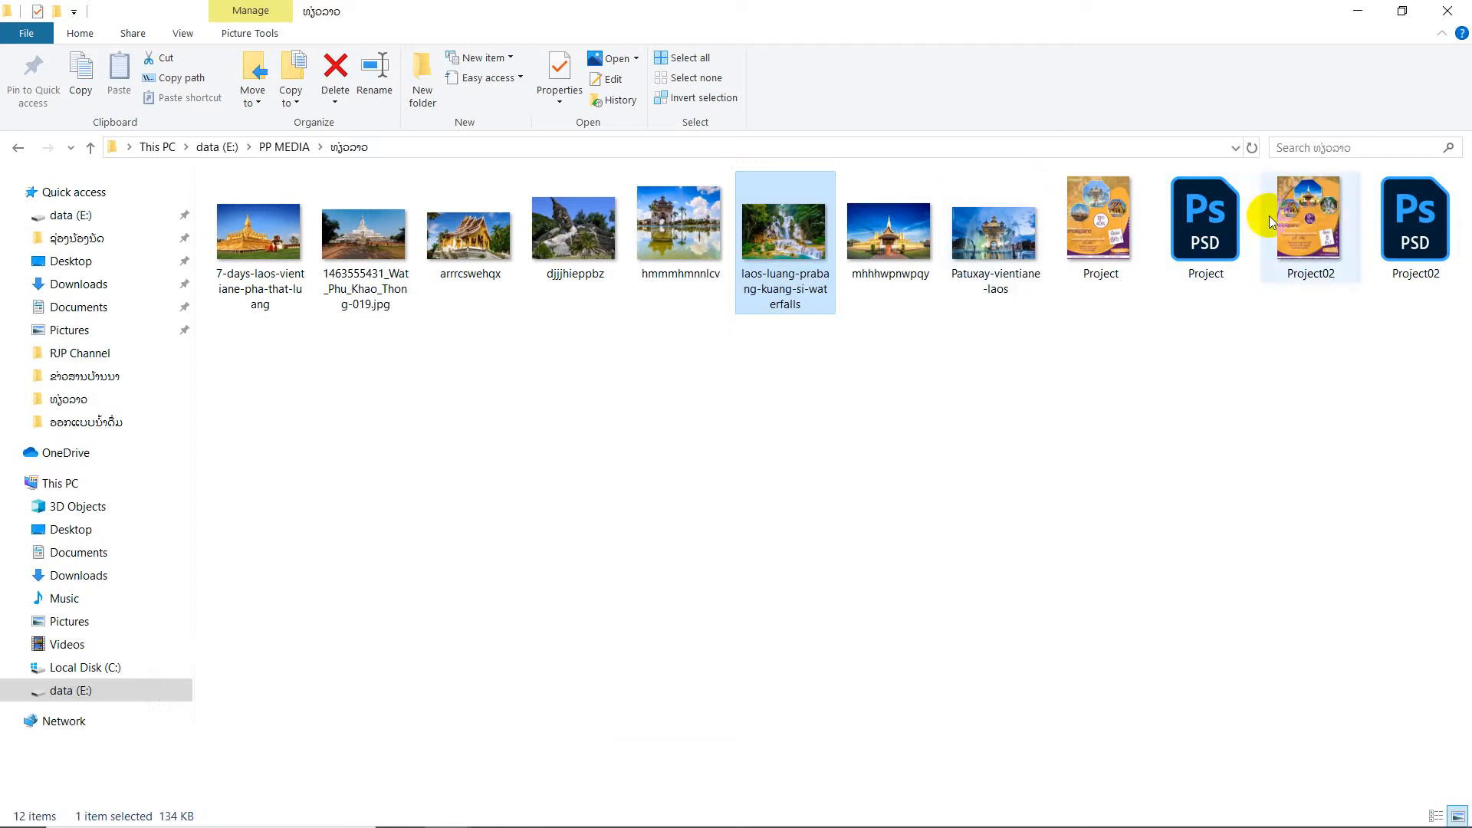
pyautogui.doubleClick(1318, 209)
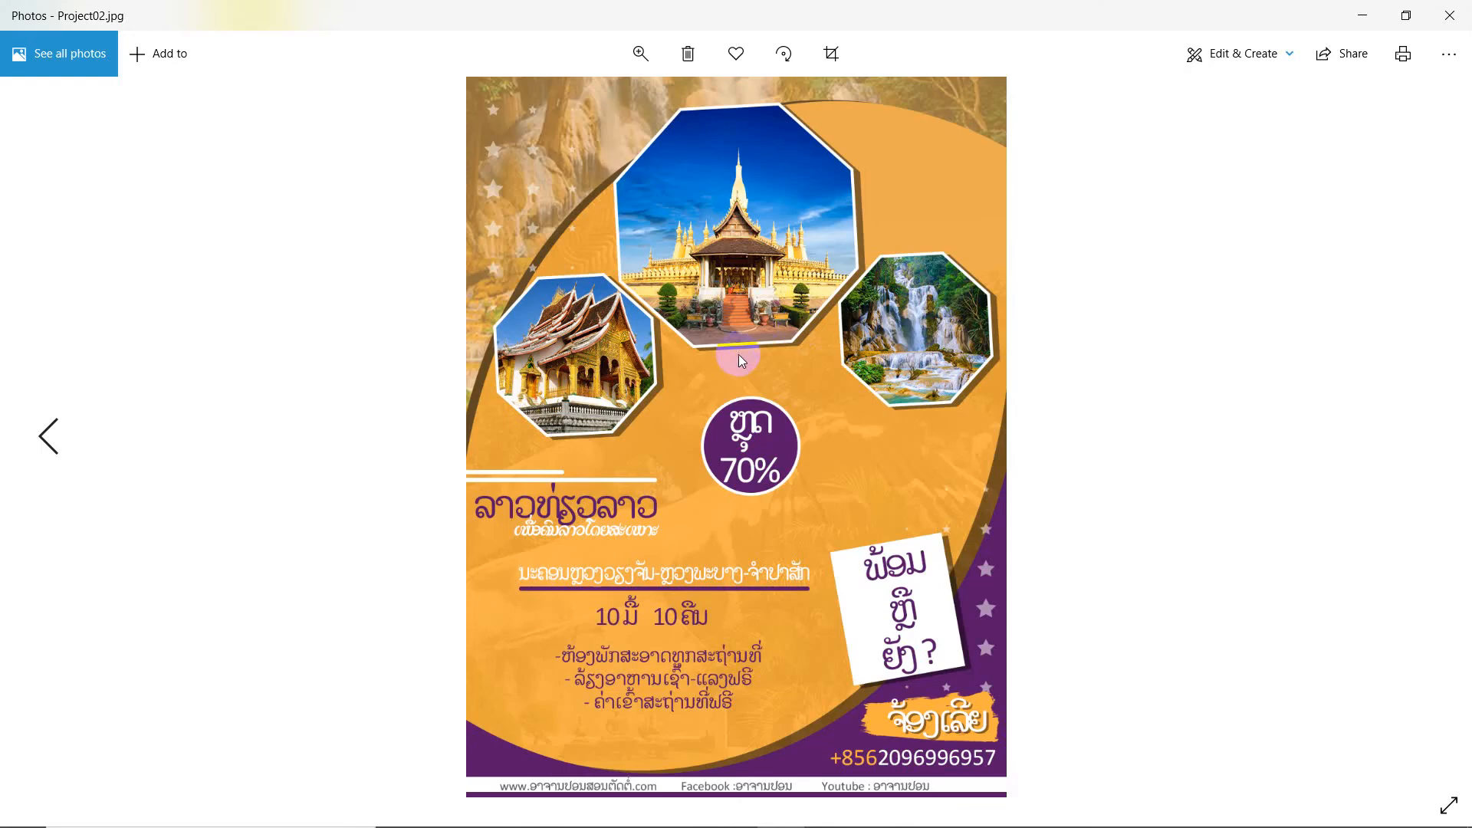
pyautogui.scroll(3, 750, 344)
pyautogui.scroll(-3, 752, 347)
pyautogui.scroll(2, 790, 357)
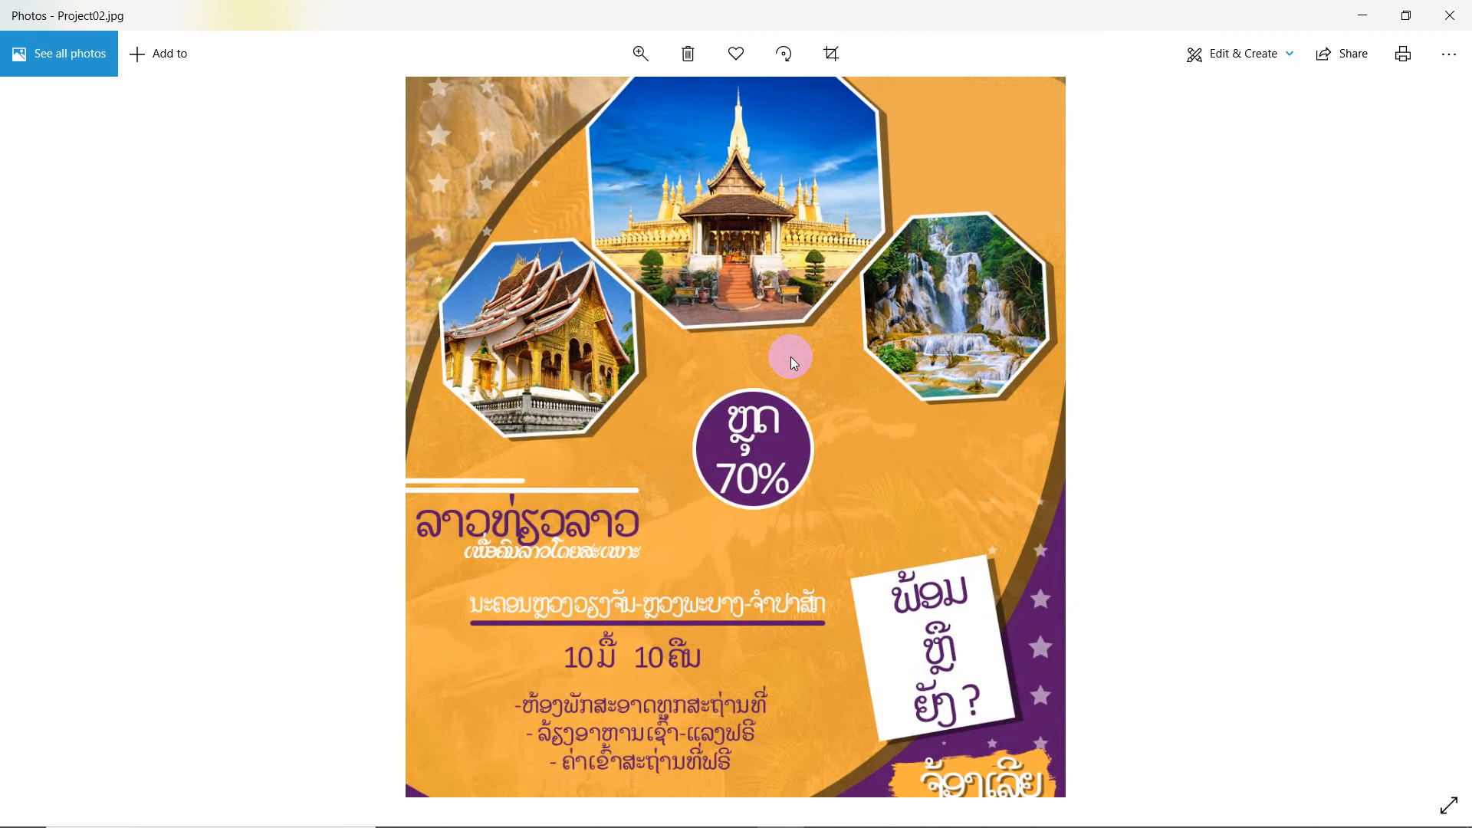
pyautogui.scroll(-2, 794, 362)
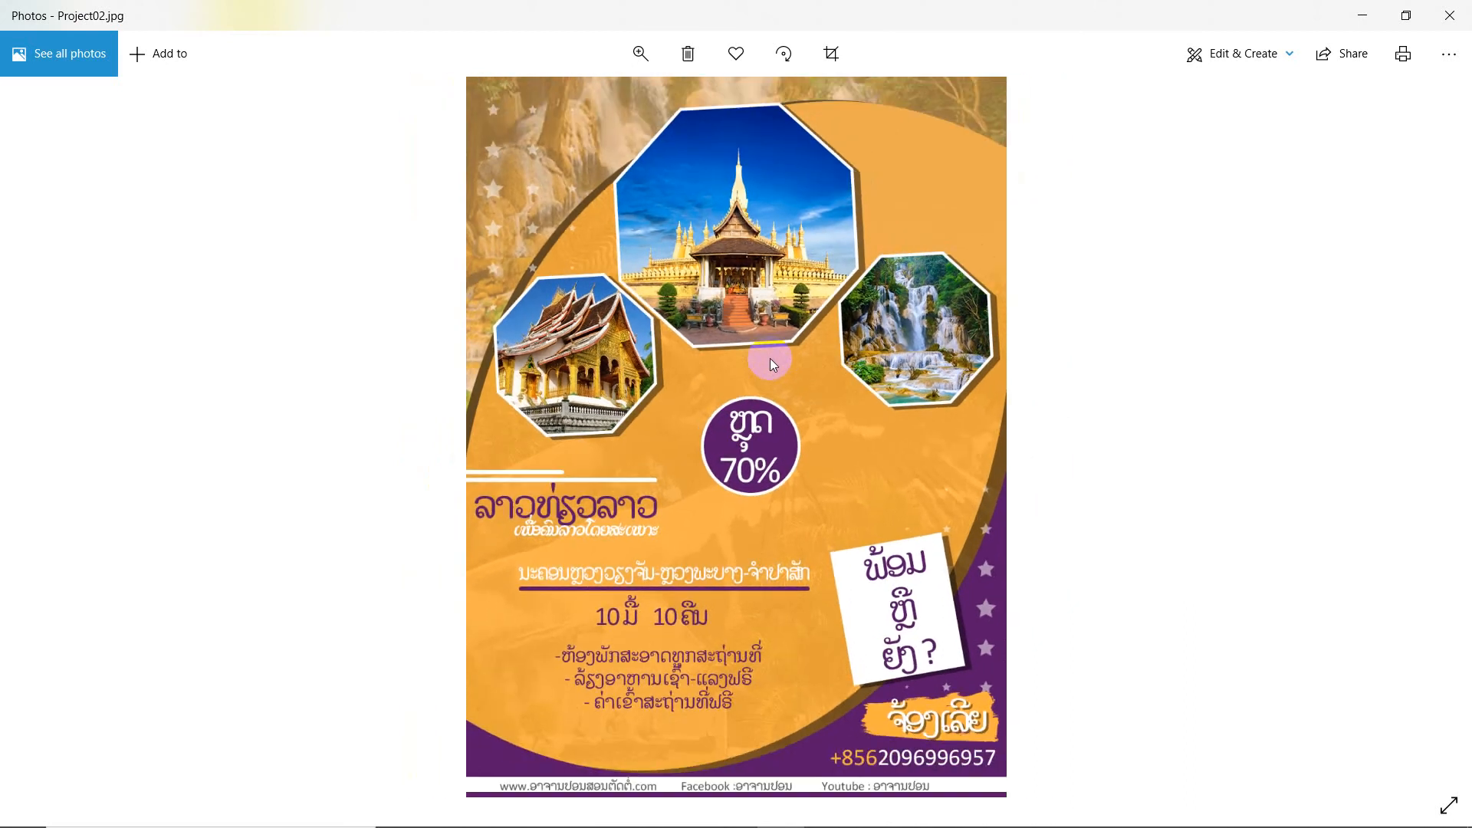
pyautogui.click(1448, 15)
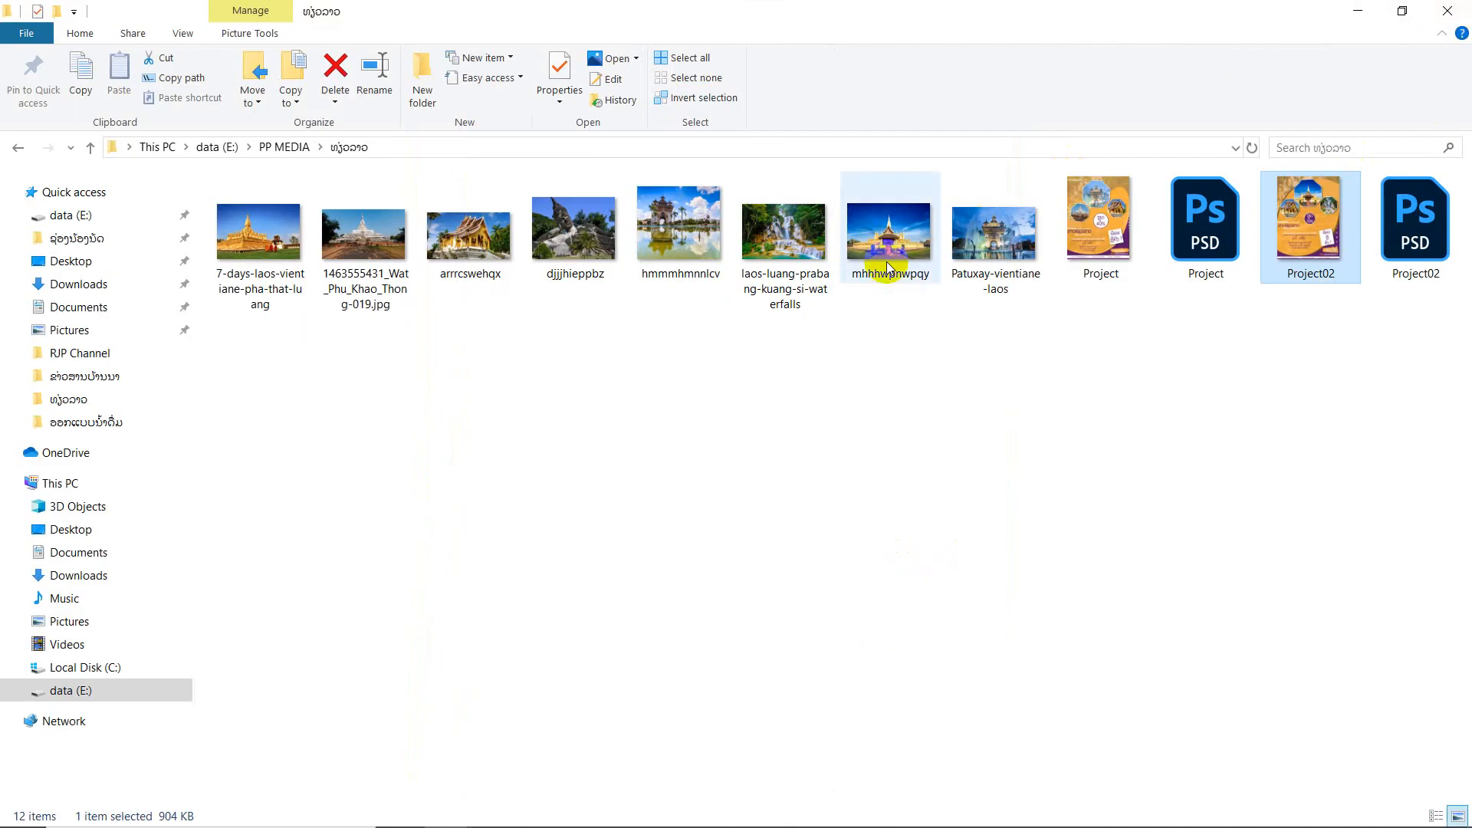
pyautogui.click(1358, 11)
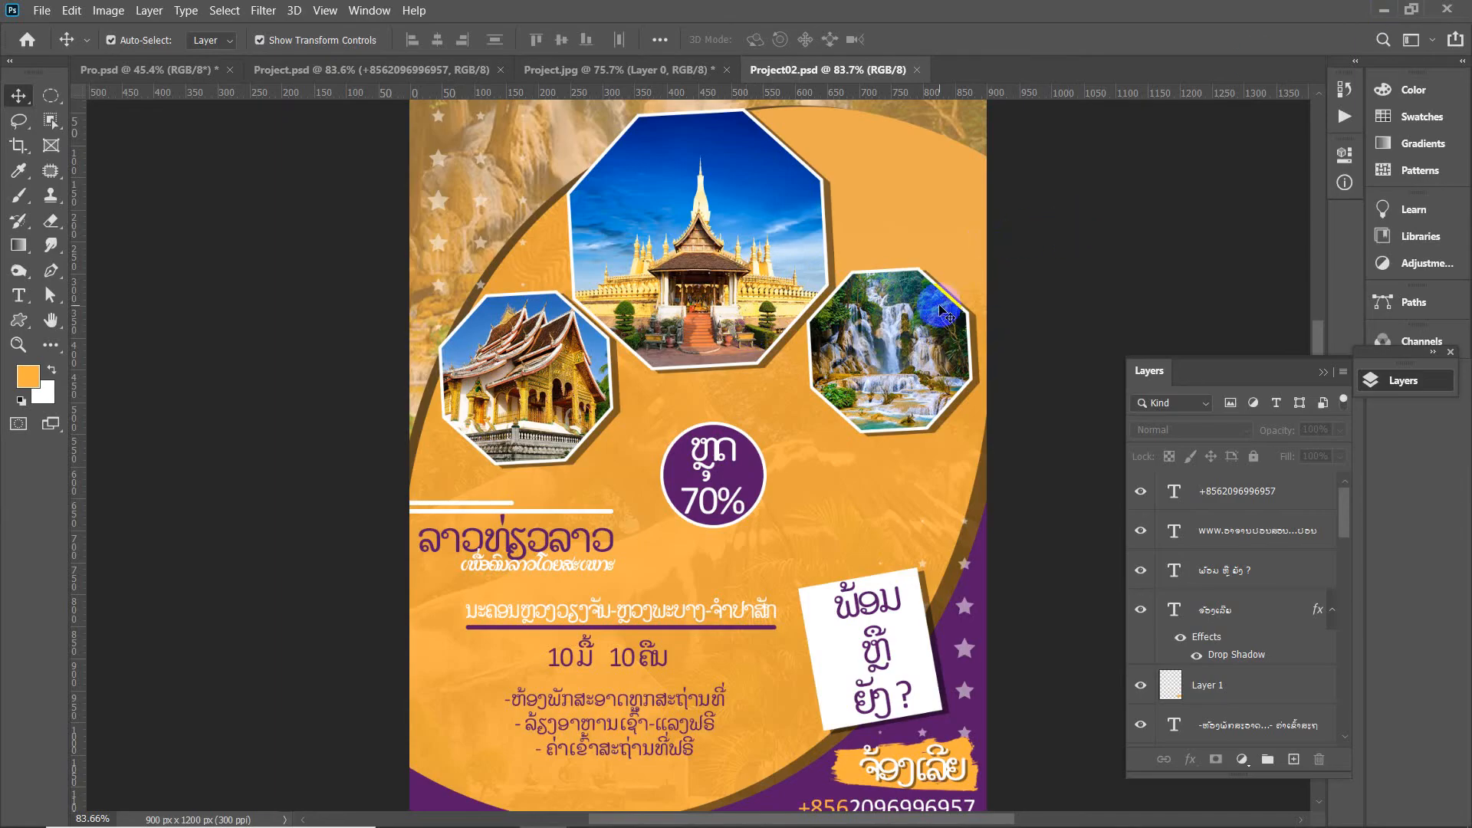
pyautogui.scroll(1, 775, 382)
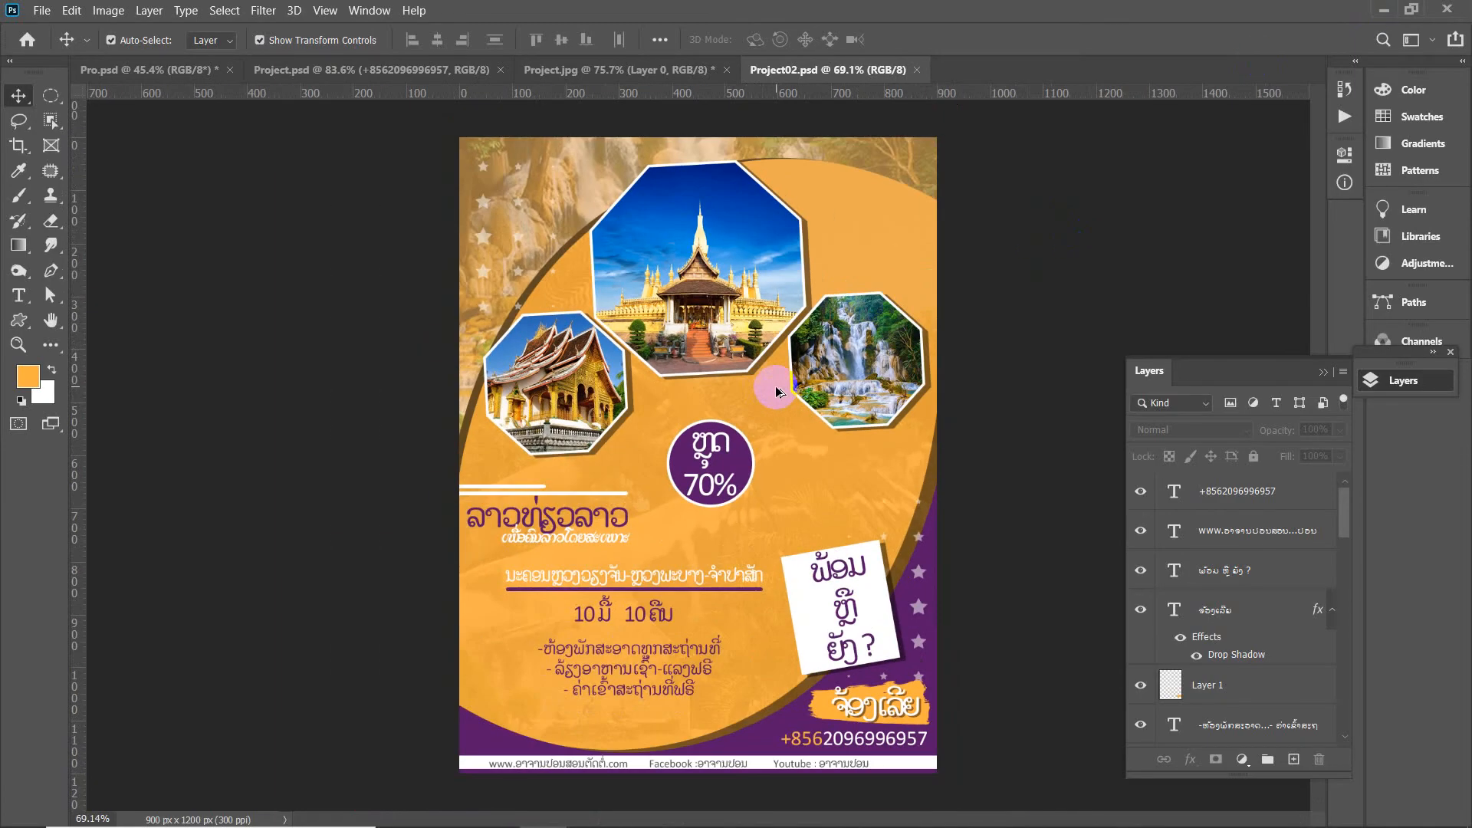
pyautogui.scroll(3, 777, 392)
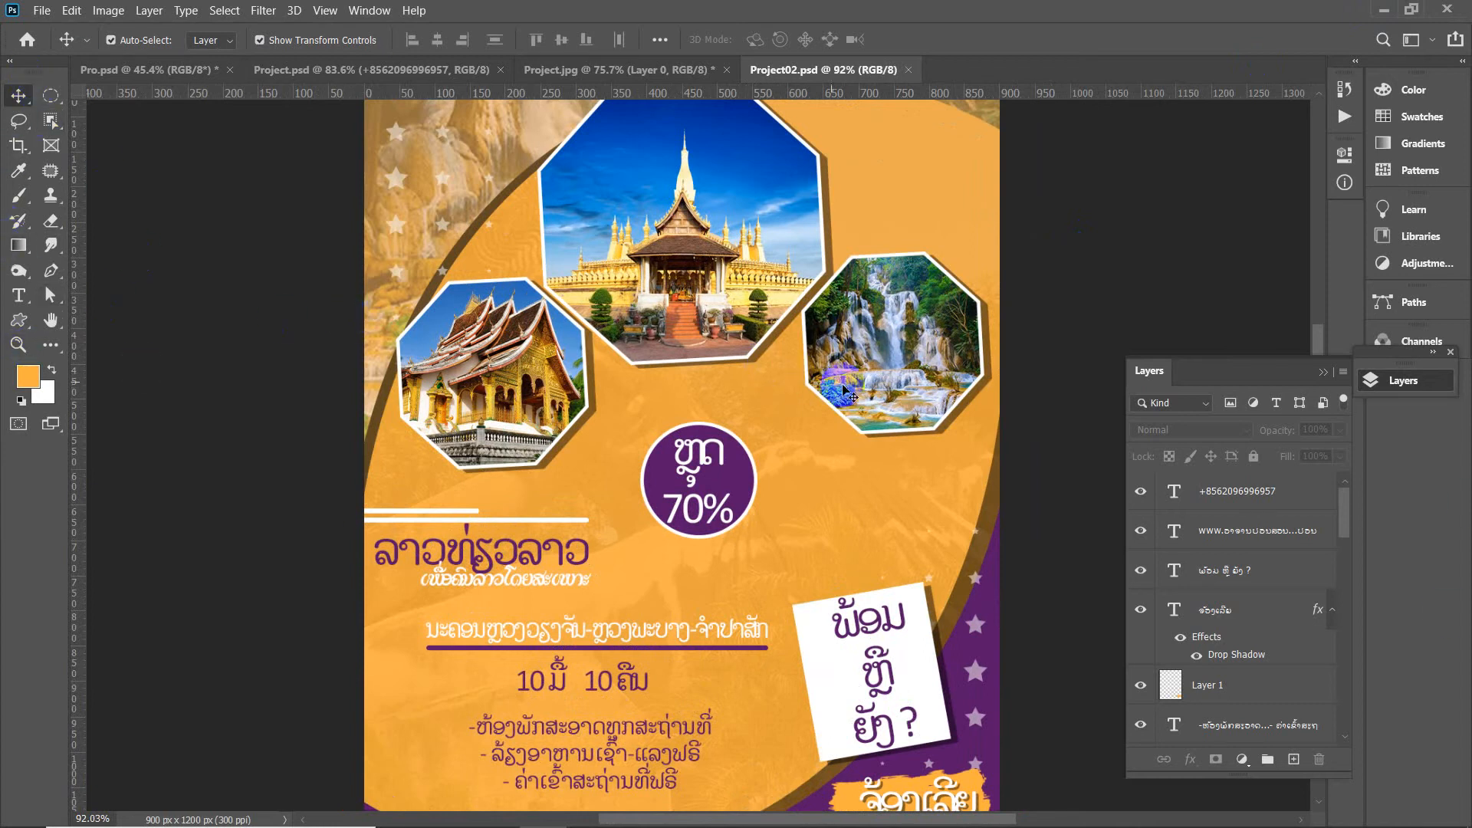
pyautogui.scroll(1, 847, 392)
pyautogui.scroll(1, 1069, 244)
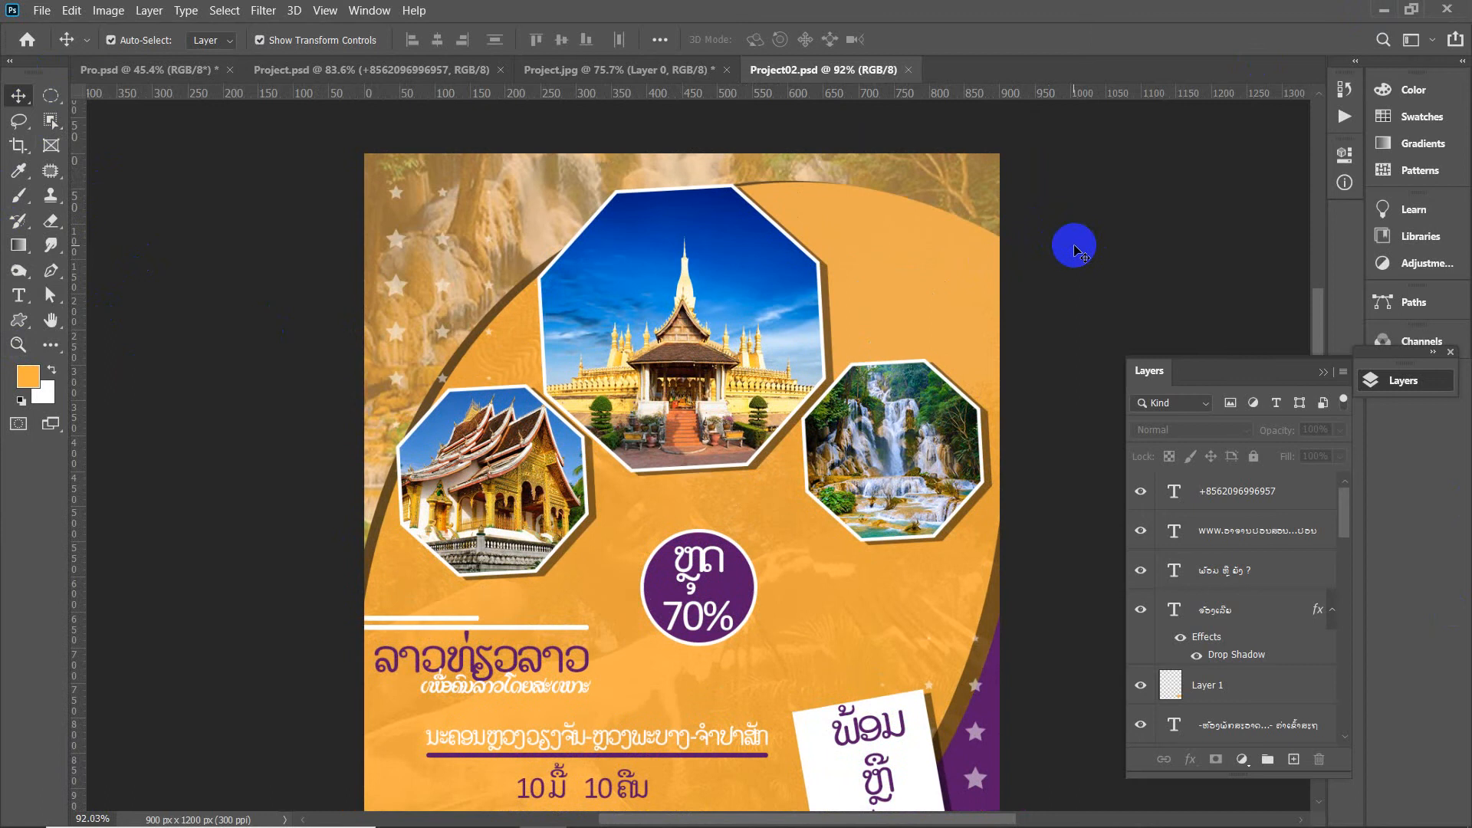
pyautogui.scroll(-2, 1058, 260)
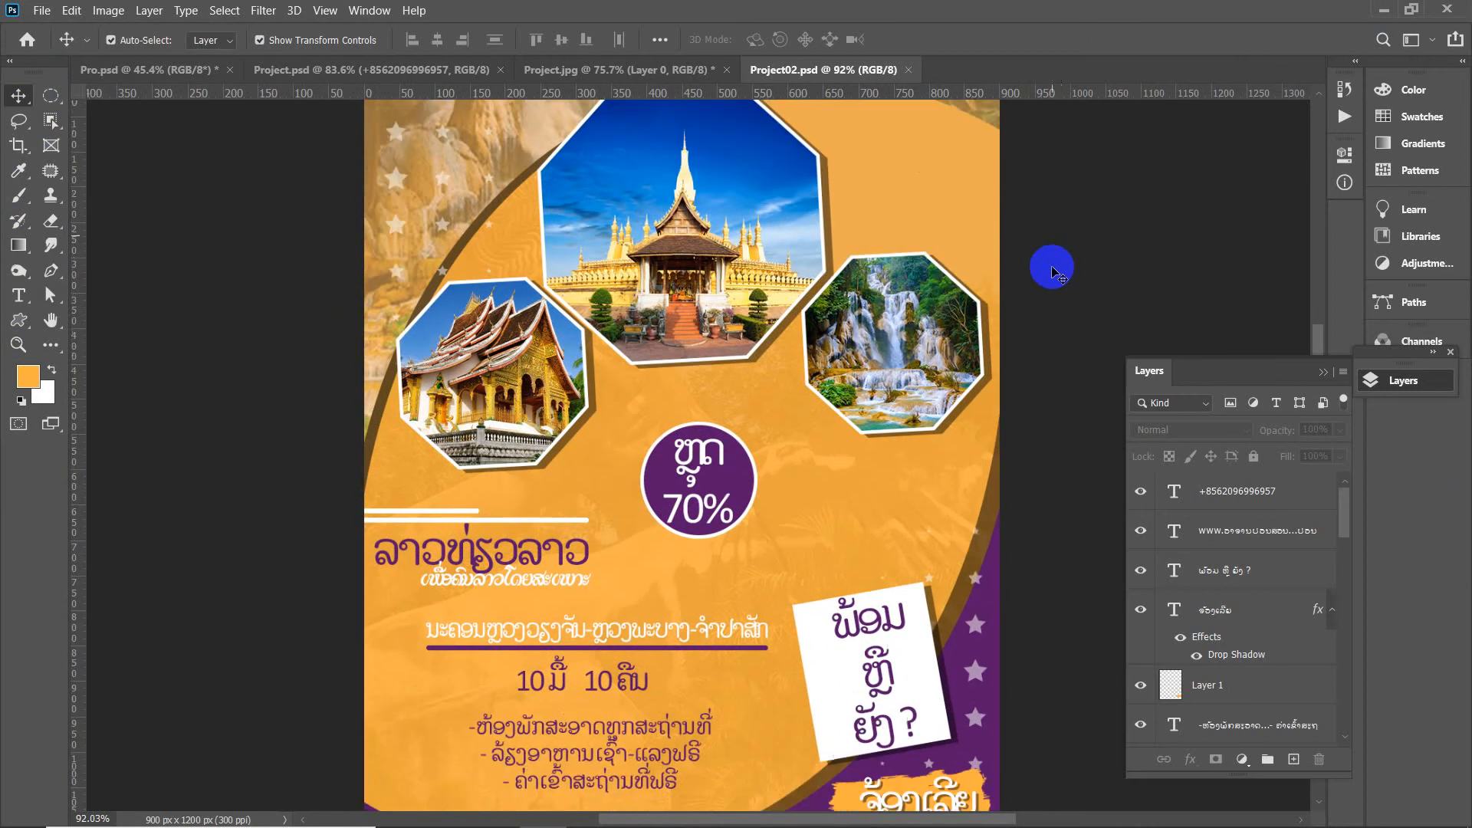
pyautogui.scroll(-1, 1053, 268)
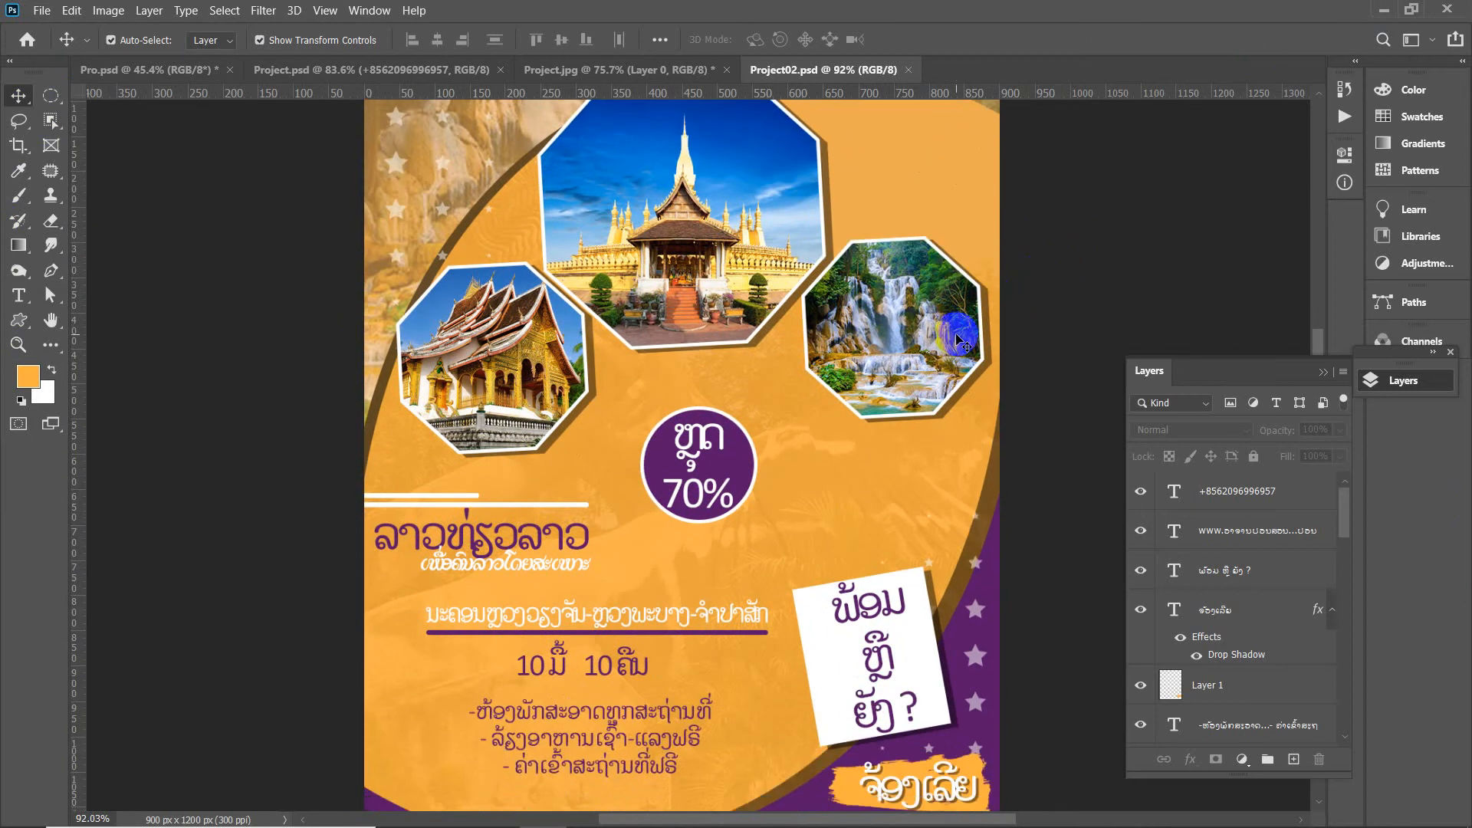